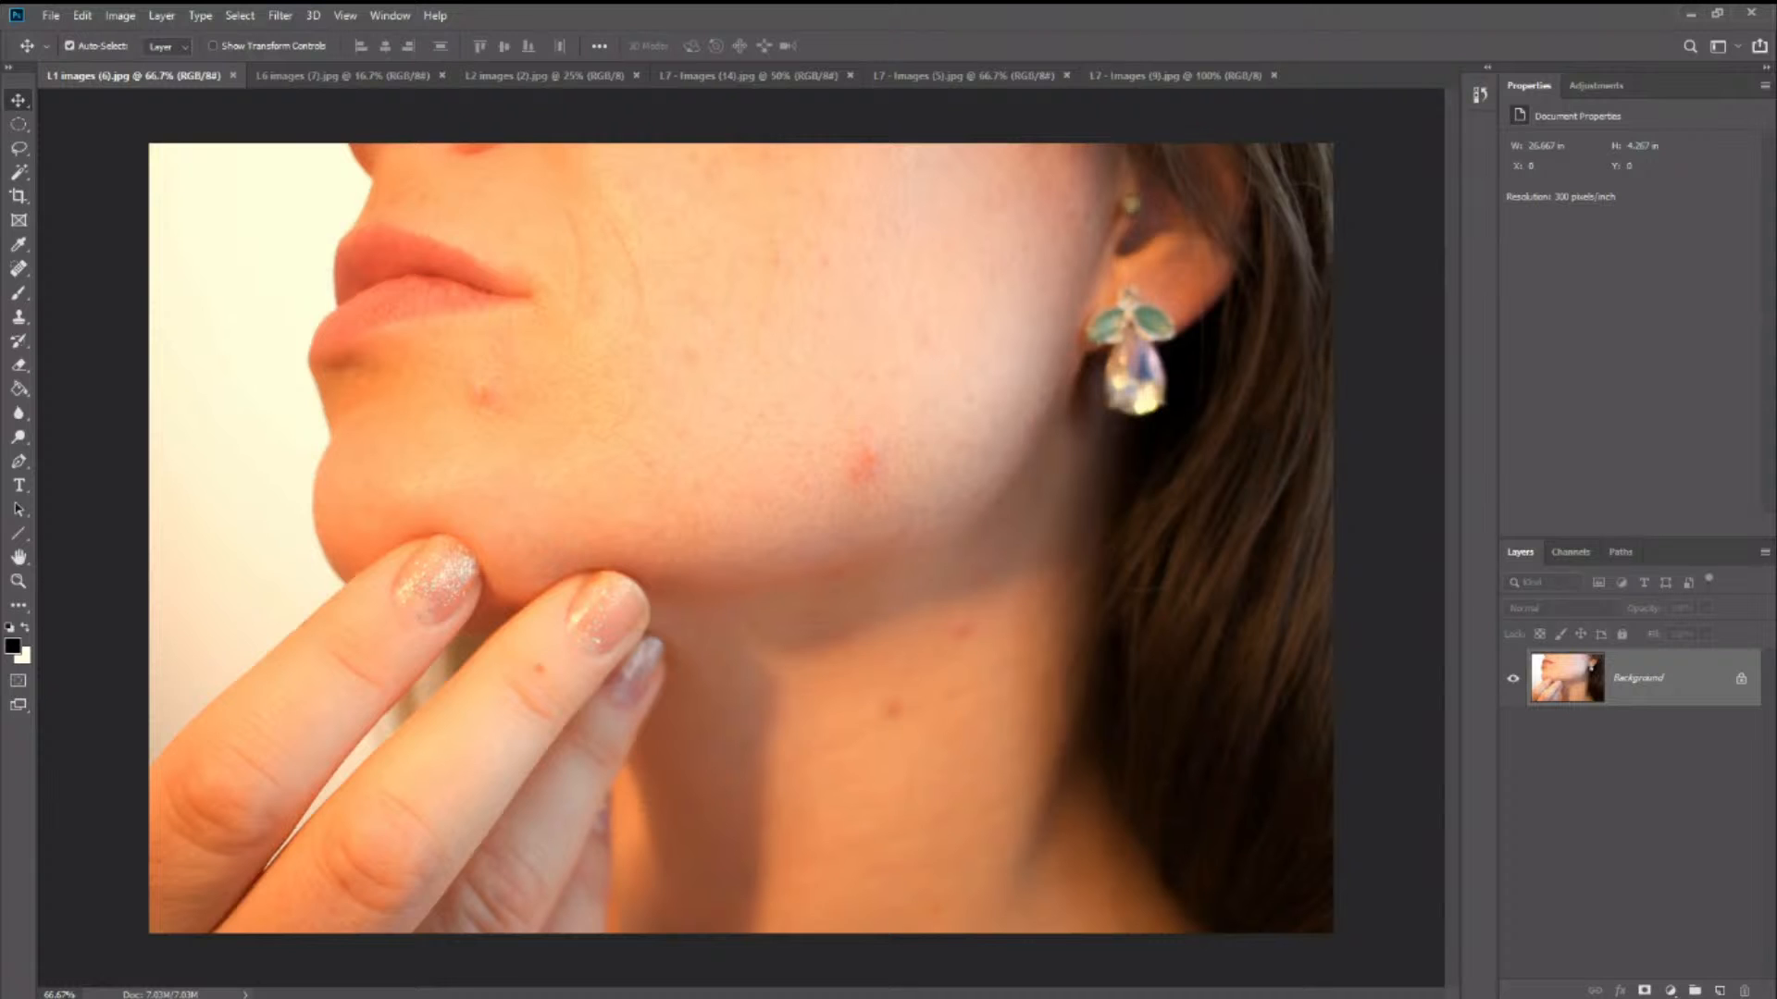
- Look through the open sample images and return to the close-up face photo, L1 images (6).jpg
{"action": "left_click", "coordinate": [368, 79]}
{"action": "left_click", "coordinate": [518, 76]}
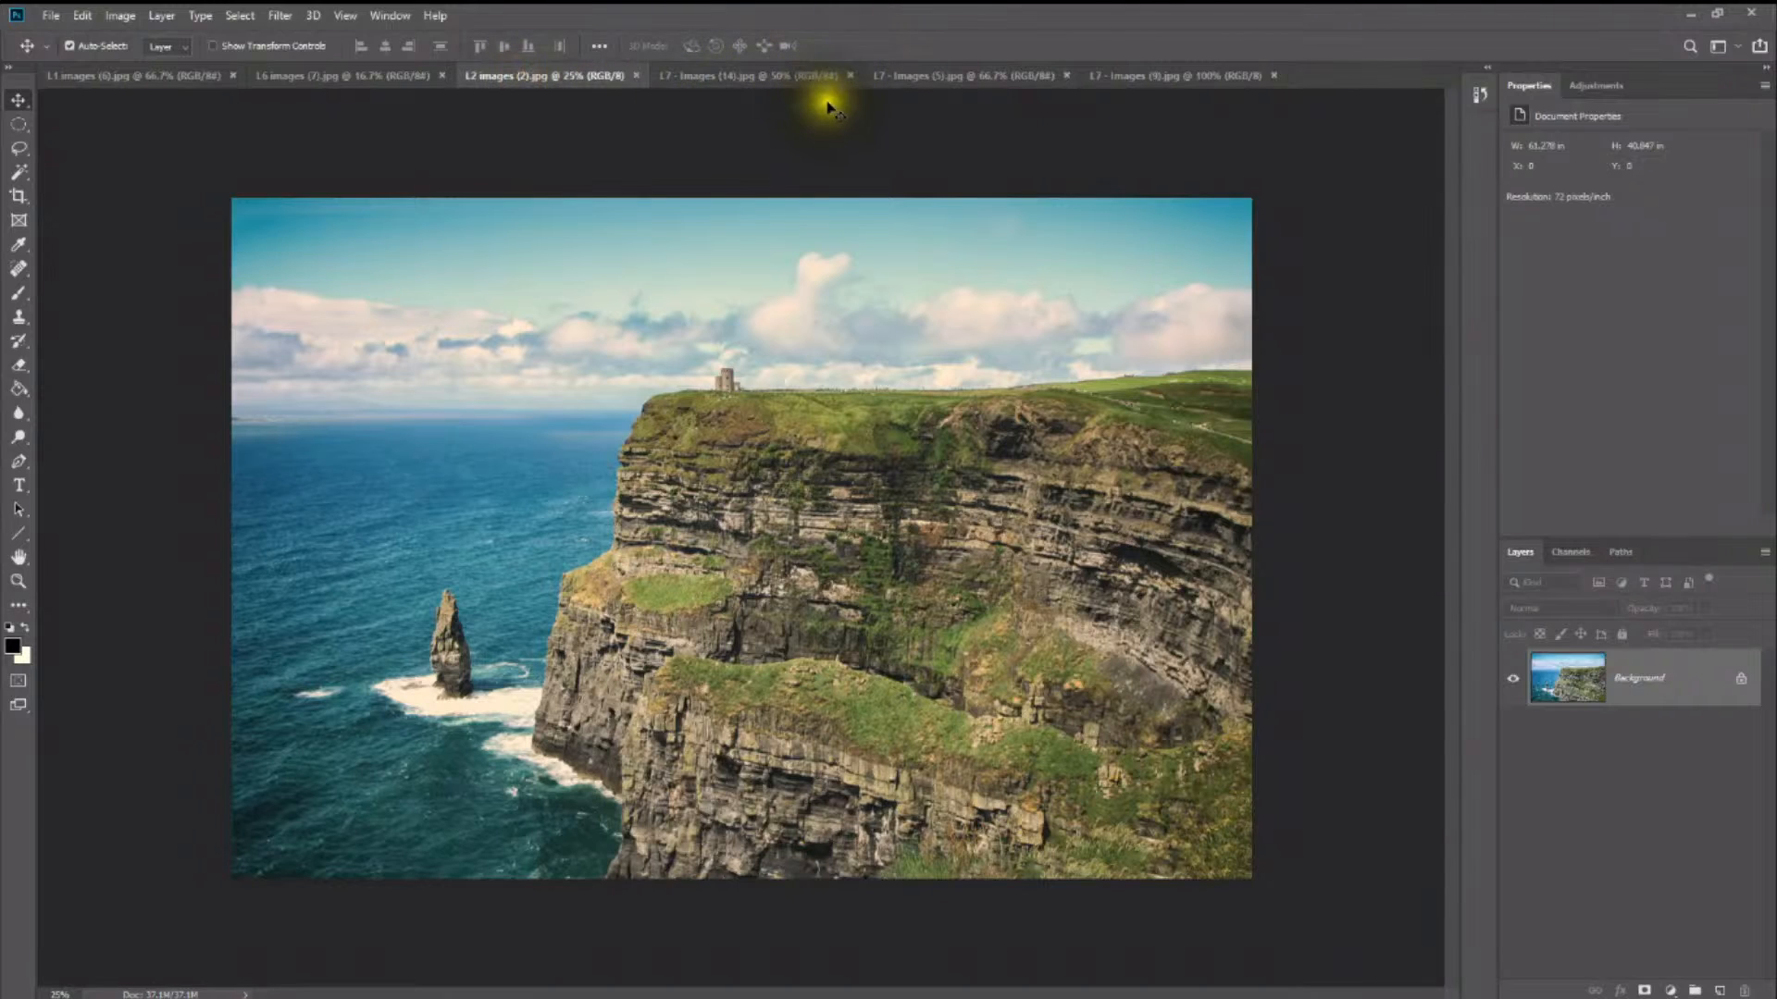
{"action": "left_click", "coordinate": [798, 76]}
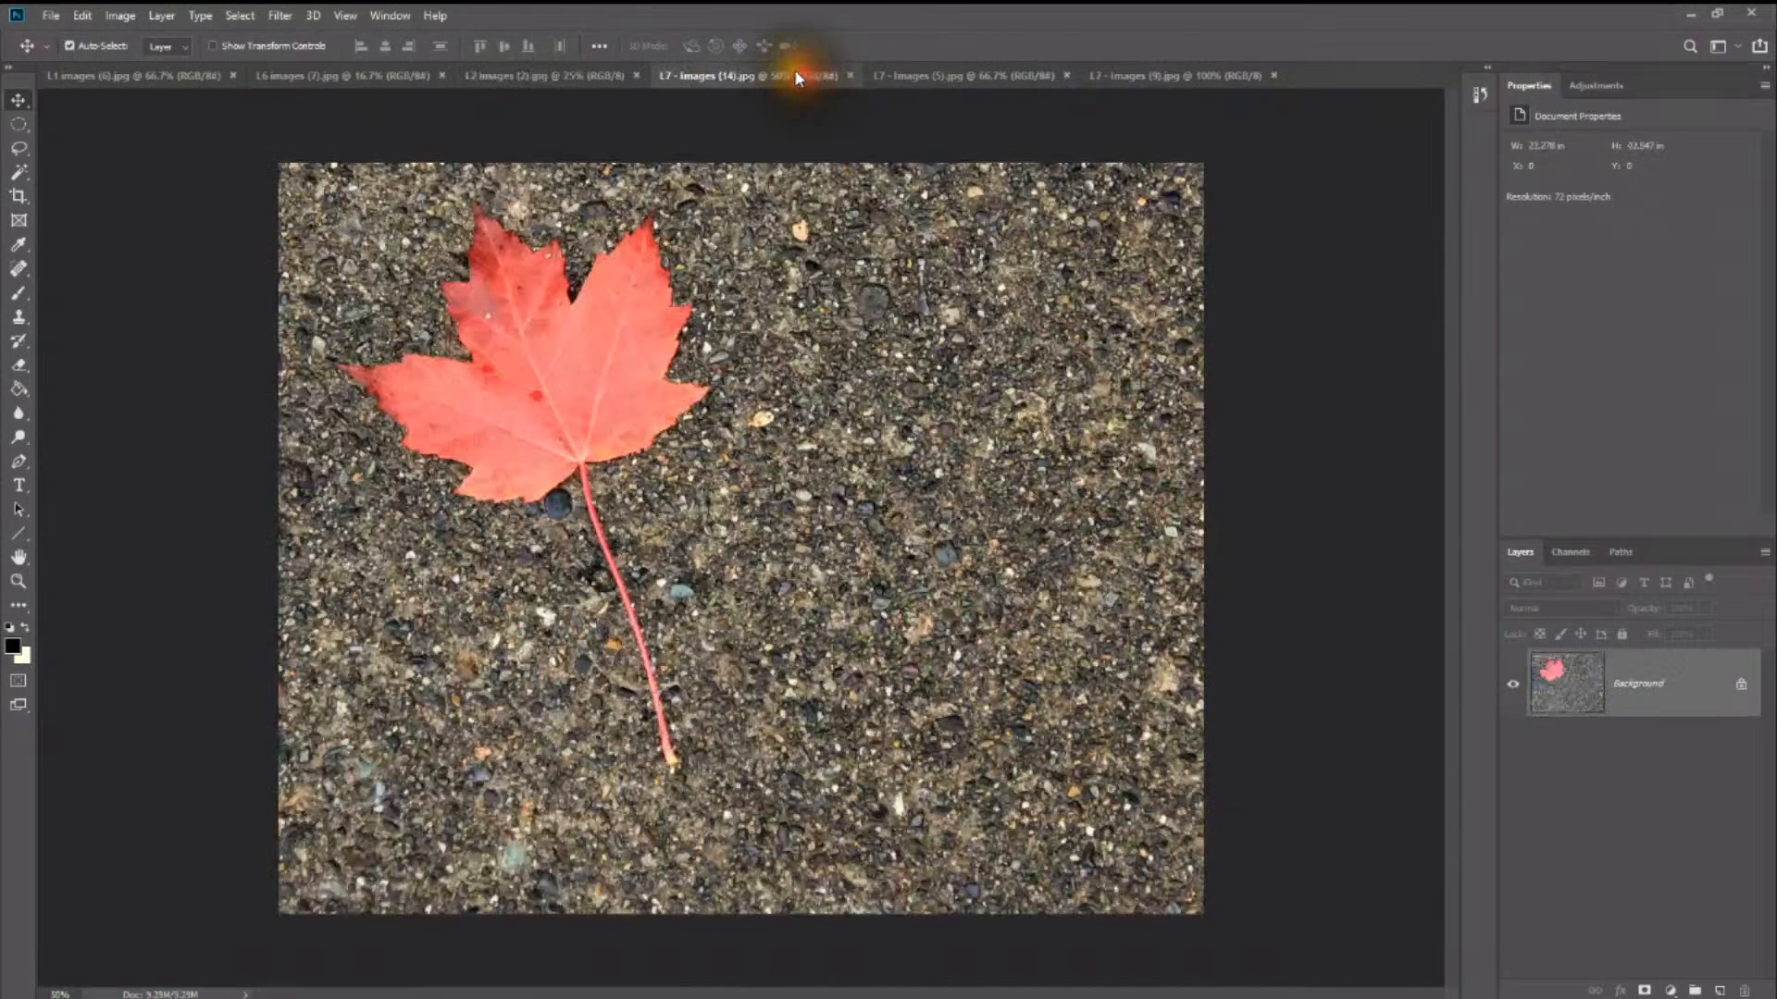
{"action": "left_click", "coordinate": [888, 76]}
{"action": "left_click", "coordinate": [72, 80]}
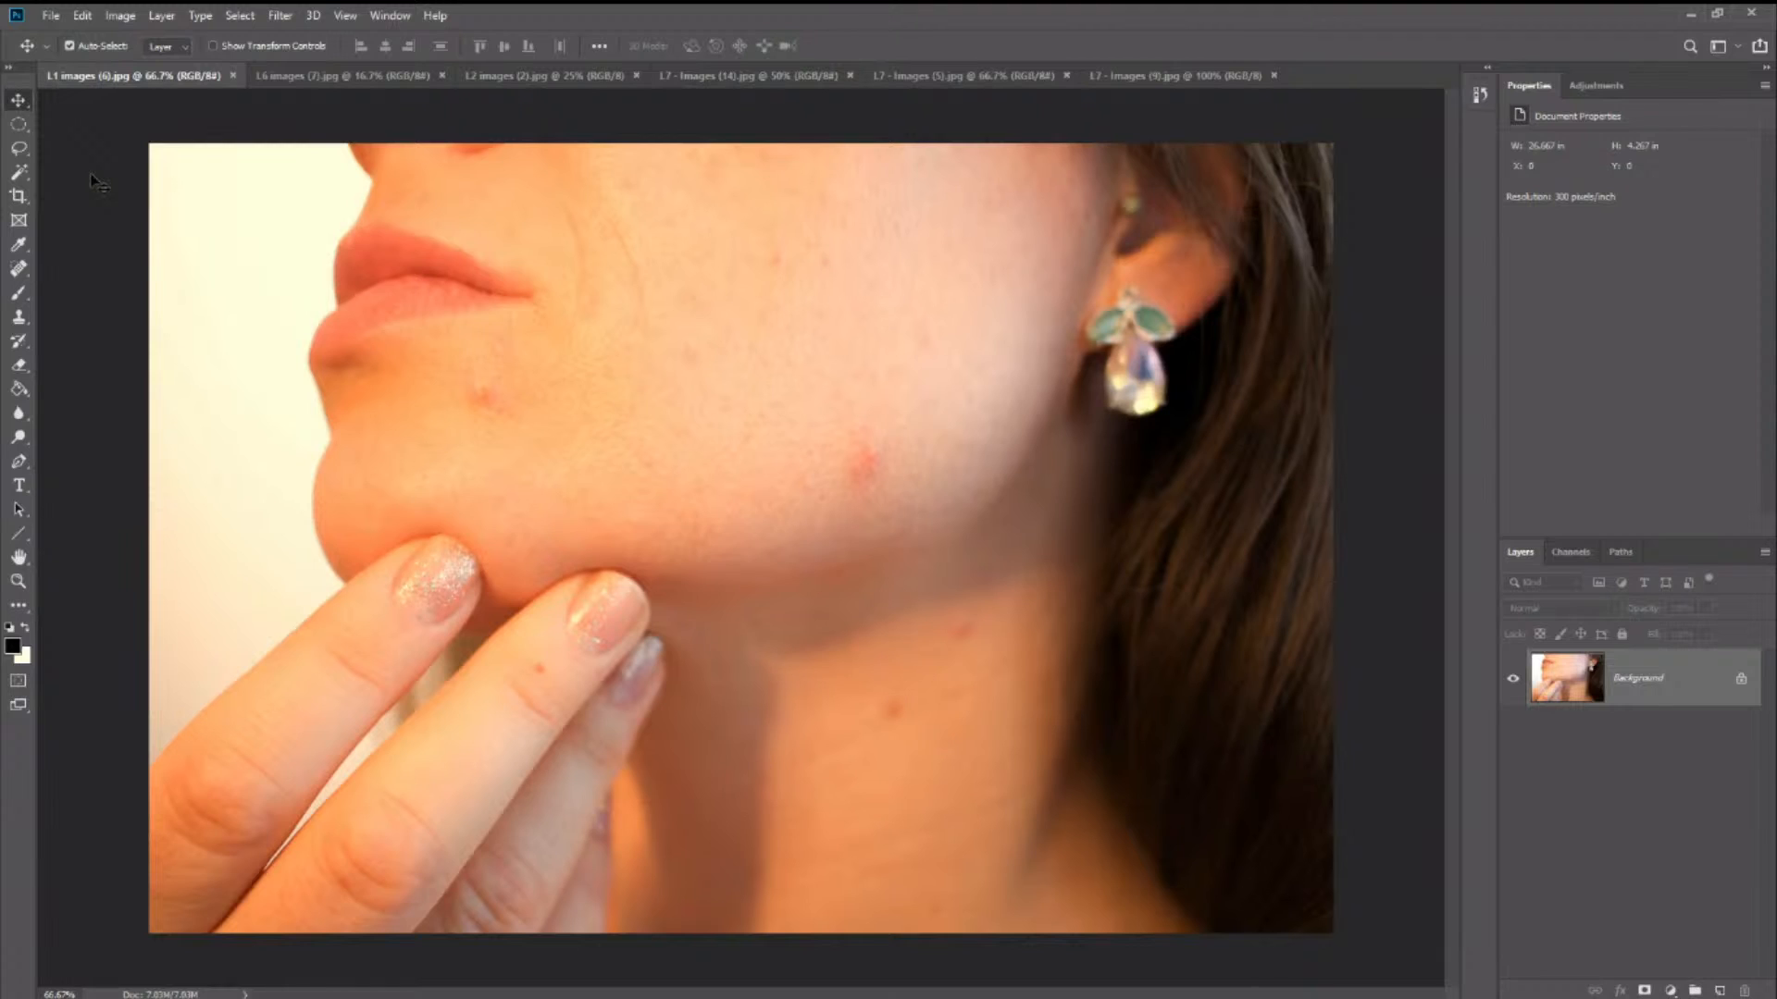
{"action": "left_click", "coordinate": [93, 178]}
{"action": "left_click", "coordinate": [92, 180]}
{"action": "left_click", "coordinate": [92, 180]}
{"action": "left_click", "coordinate": [91, 179]}
- Enclose the blemish below the lips in an elliptical selection, fill it with Content-Aware in Normal mode, and deselect
{"action": "left_click", "coordinate": [22, 124]}
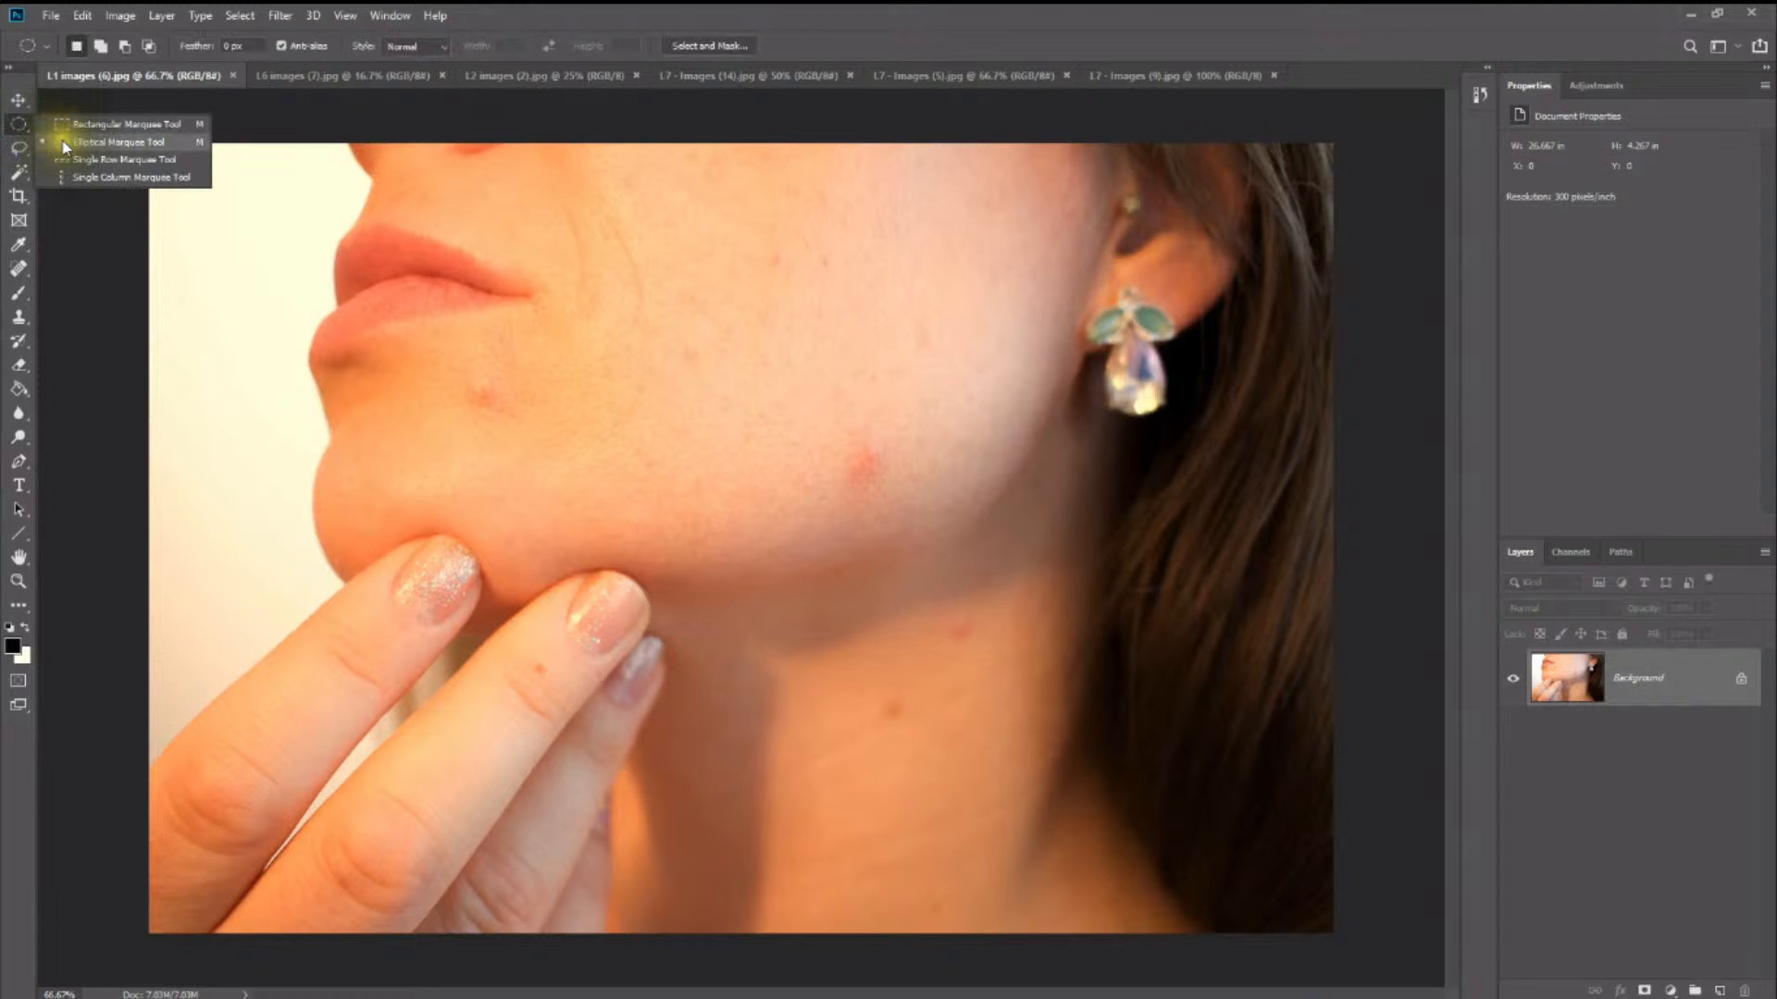
{"action": "left_click", "coordinate": [61, 142]}
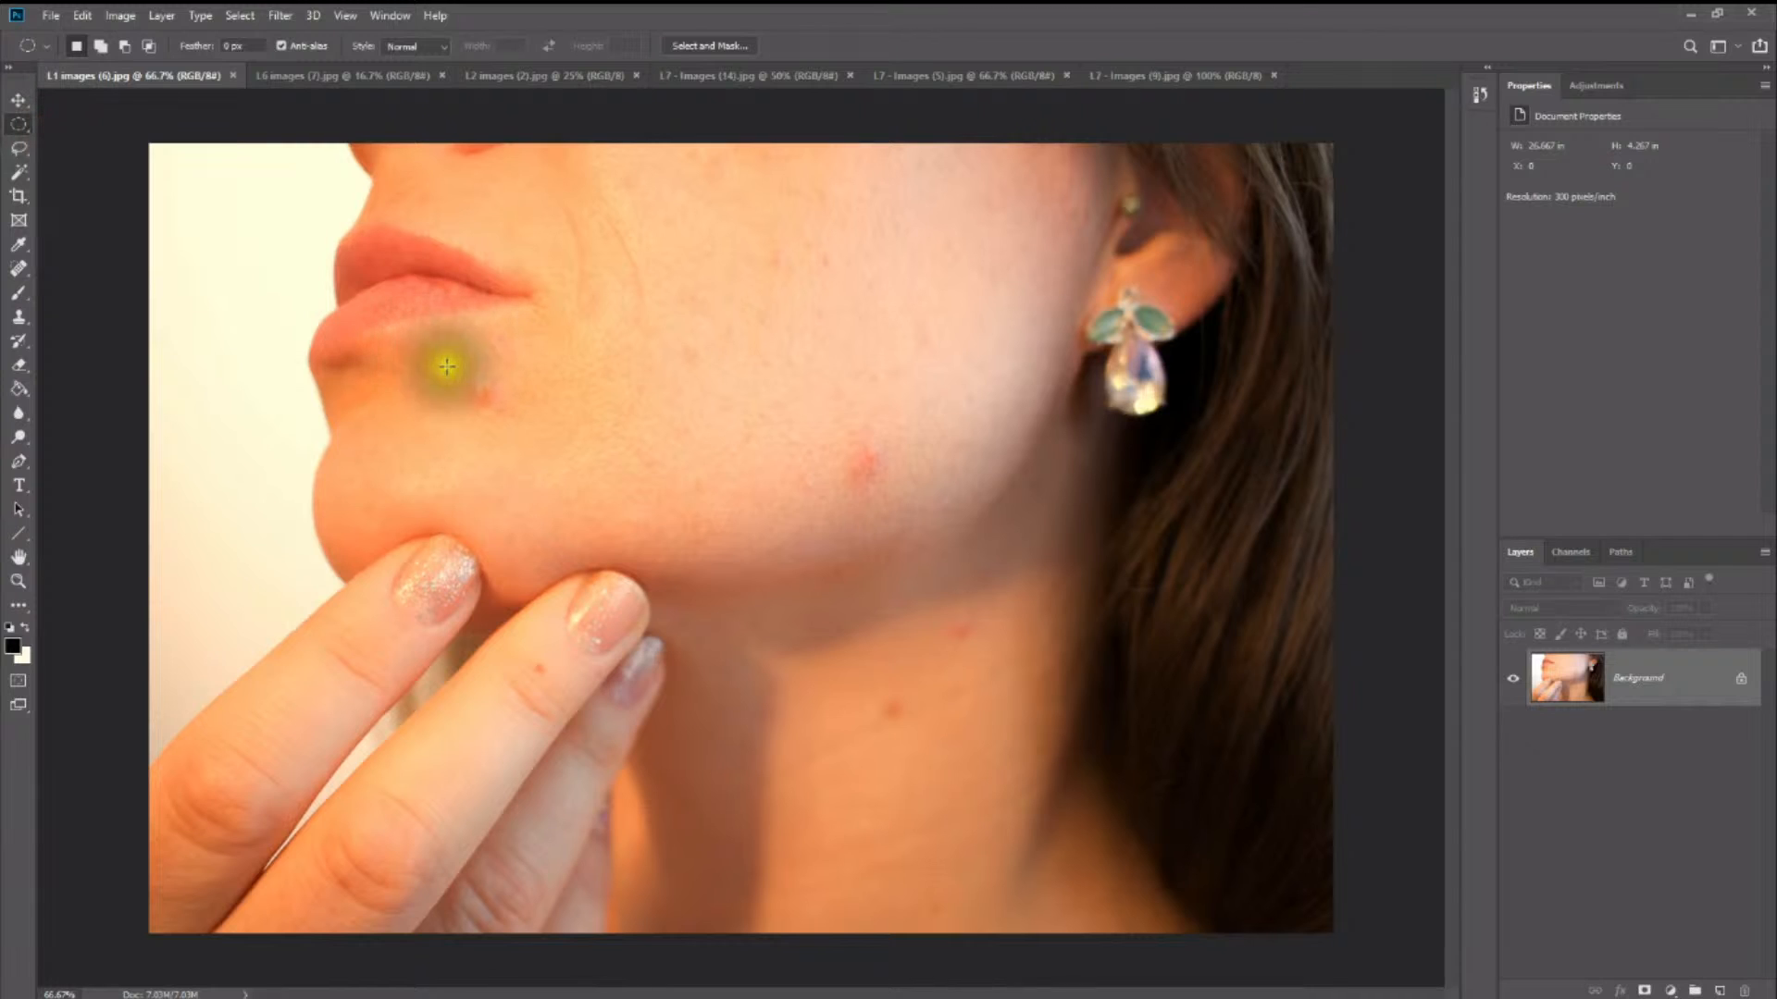
{"action": "left_click_drag", "start_coordinate": [448, 360], "coordinate": [521, 426]}
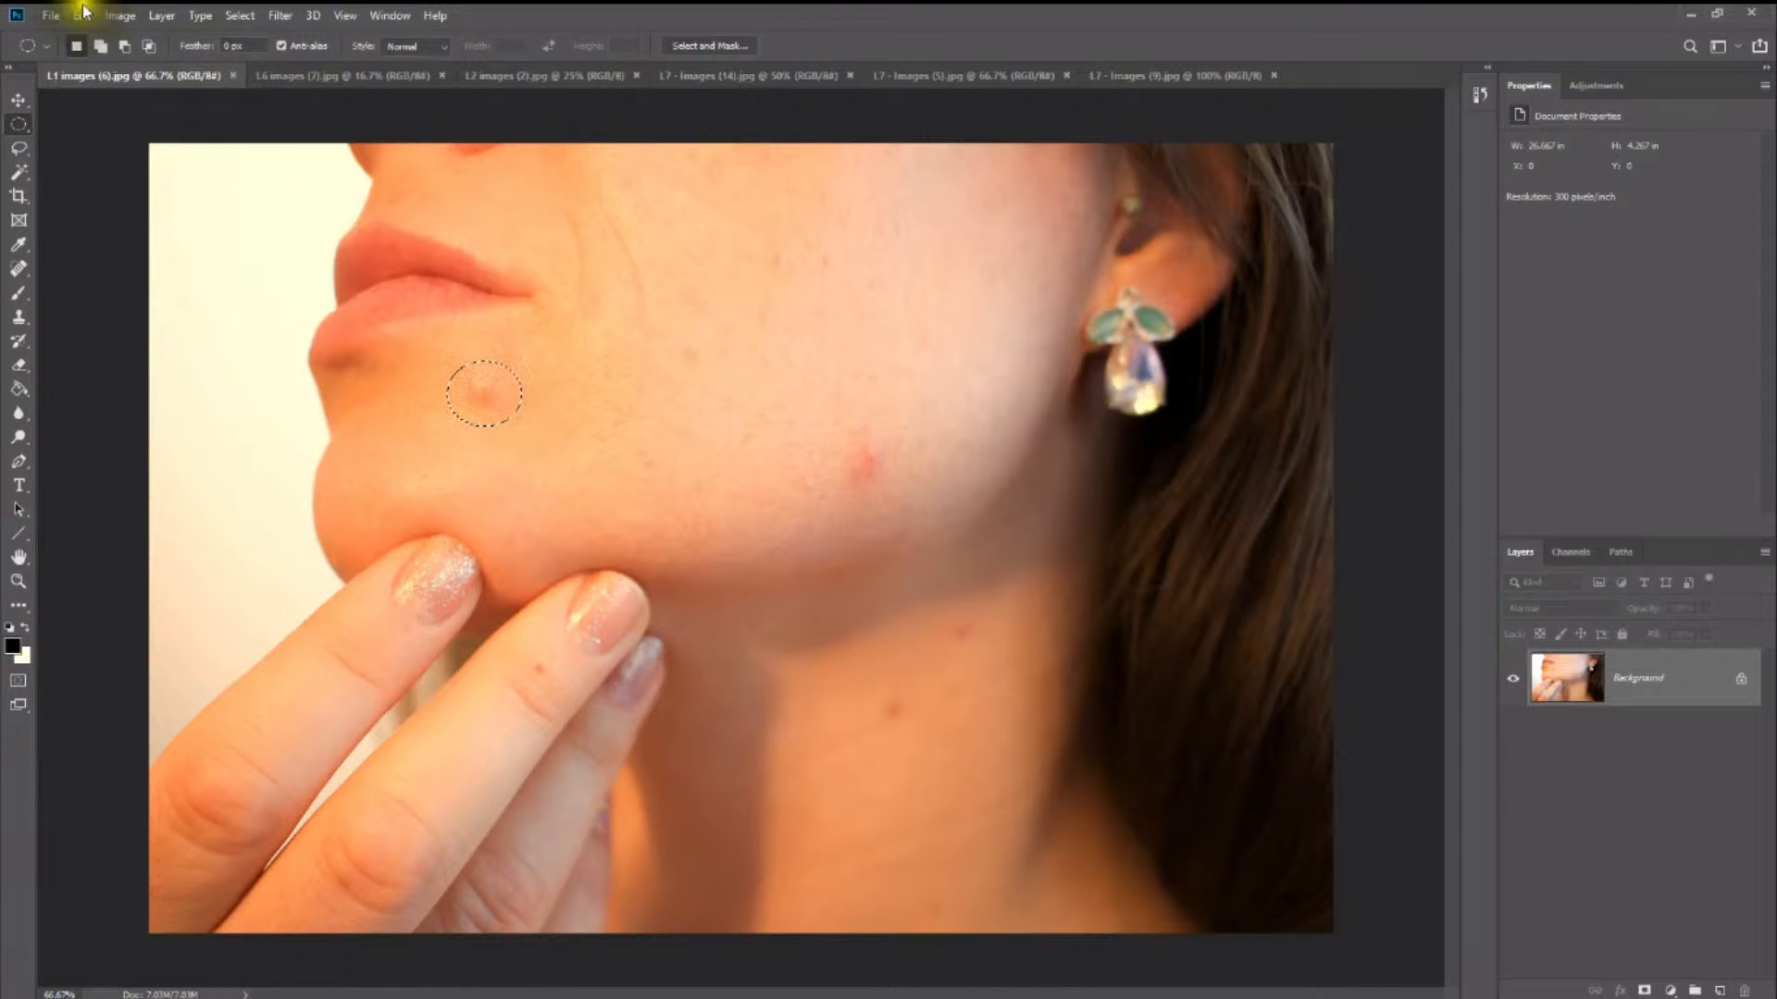
{"action": "left_click", "coordinate": [52, 14]}
{"action": "mouse_move", "coordinate": [82, 14]}
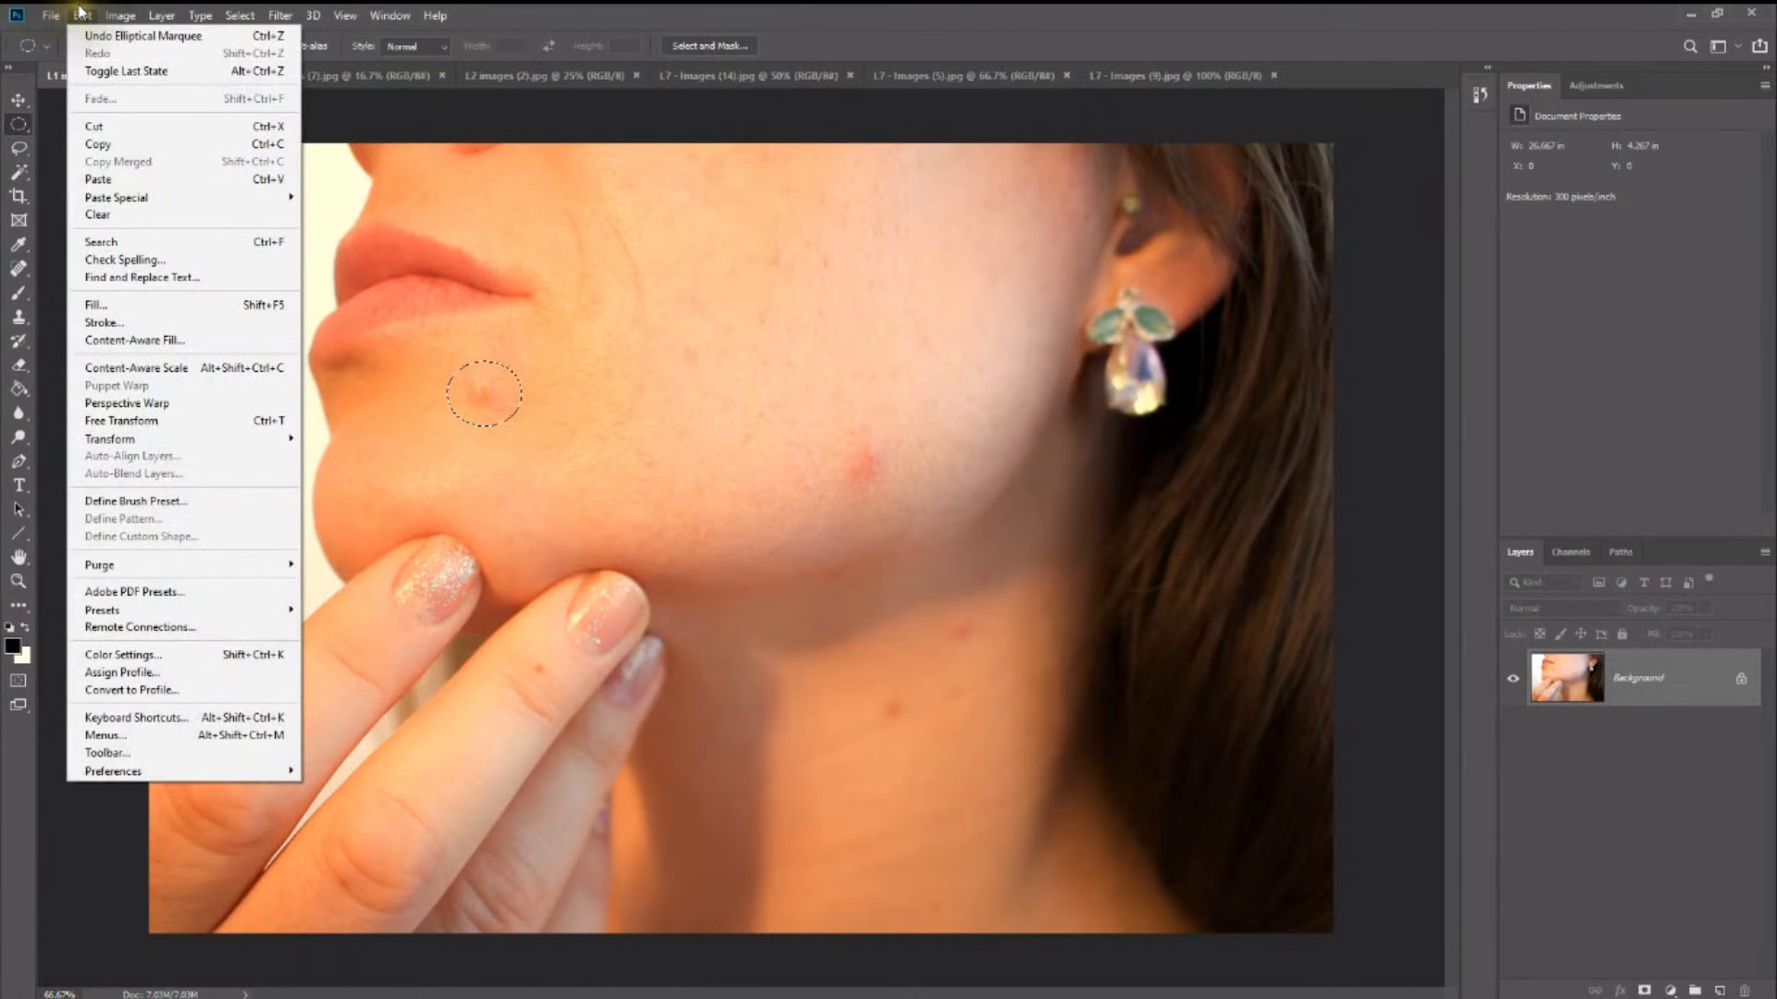
{"action": "left_click", "coordinate": [125, 308]}
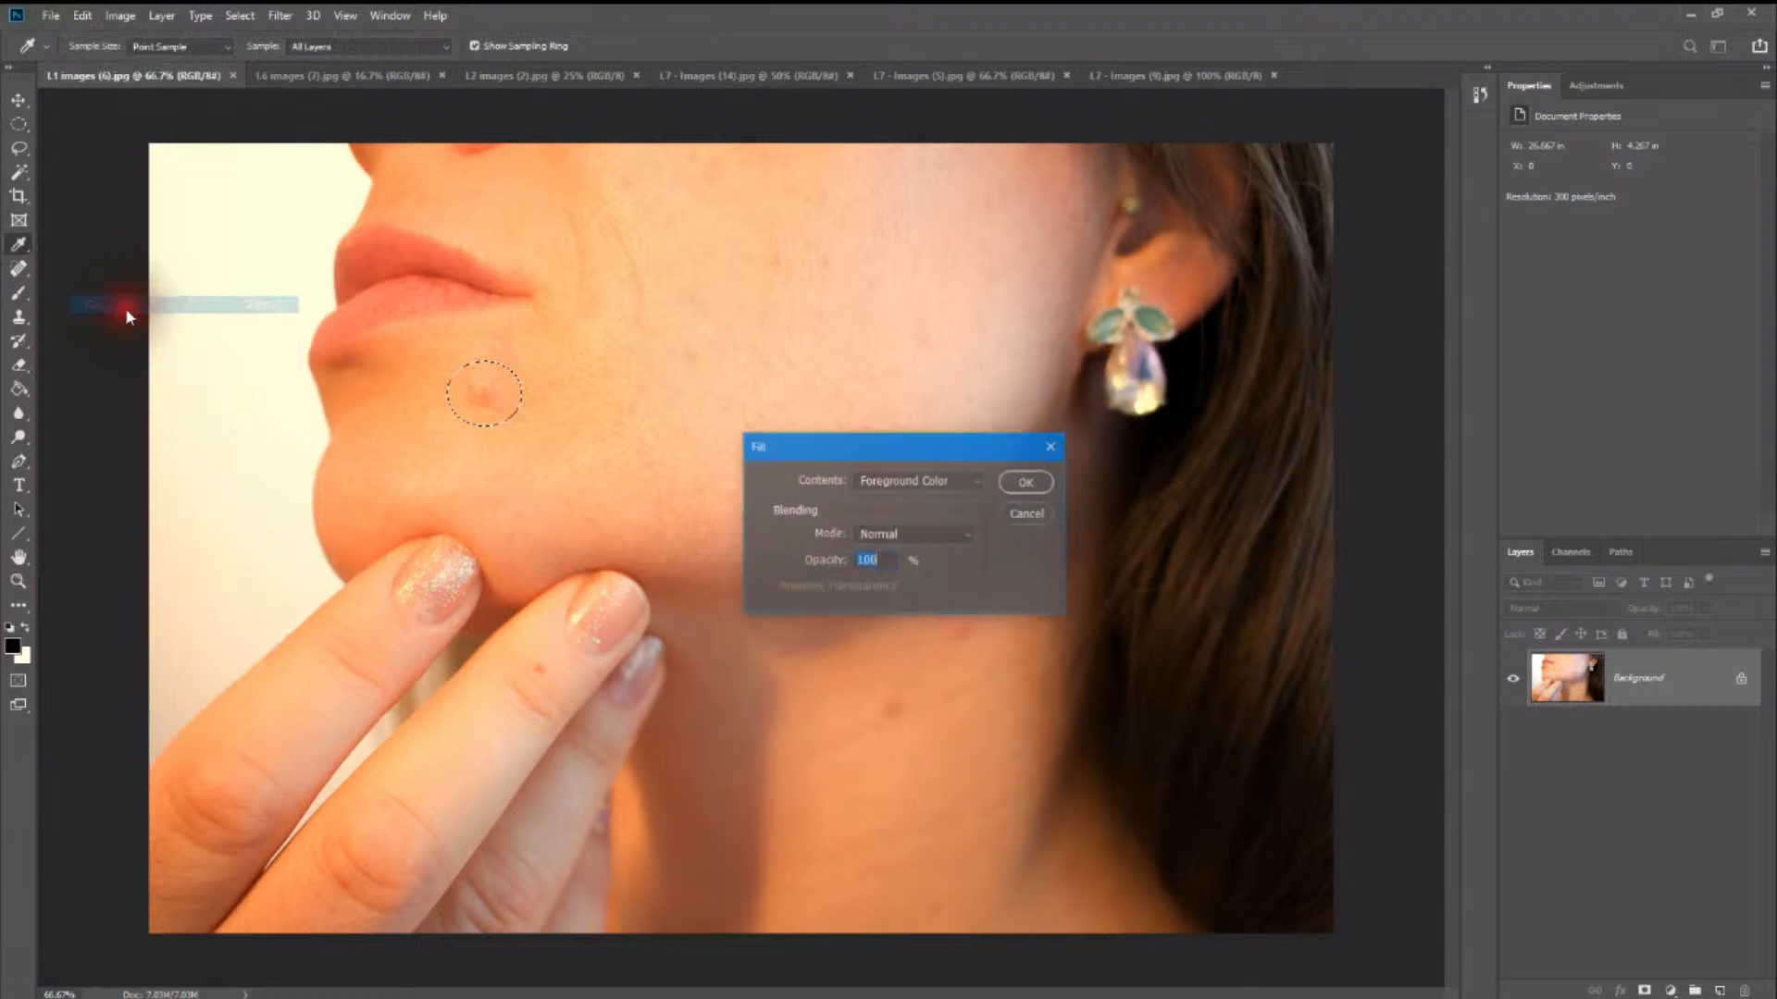
{"action": "left_click", "coordinate": [937, 479]}
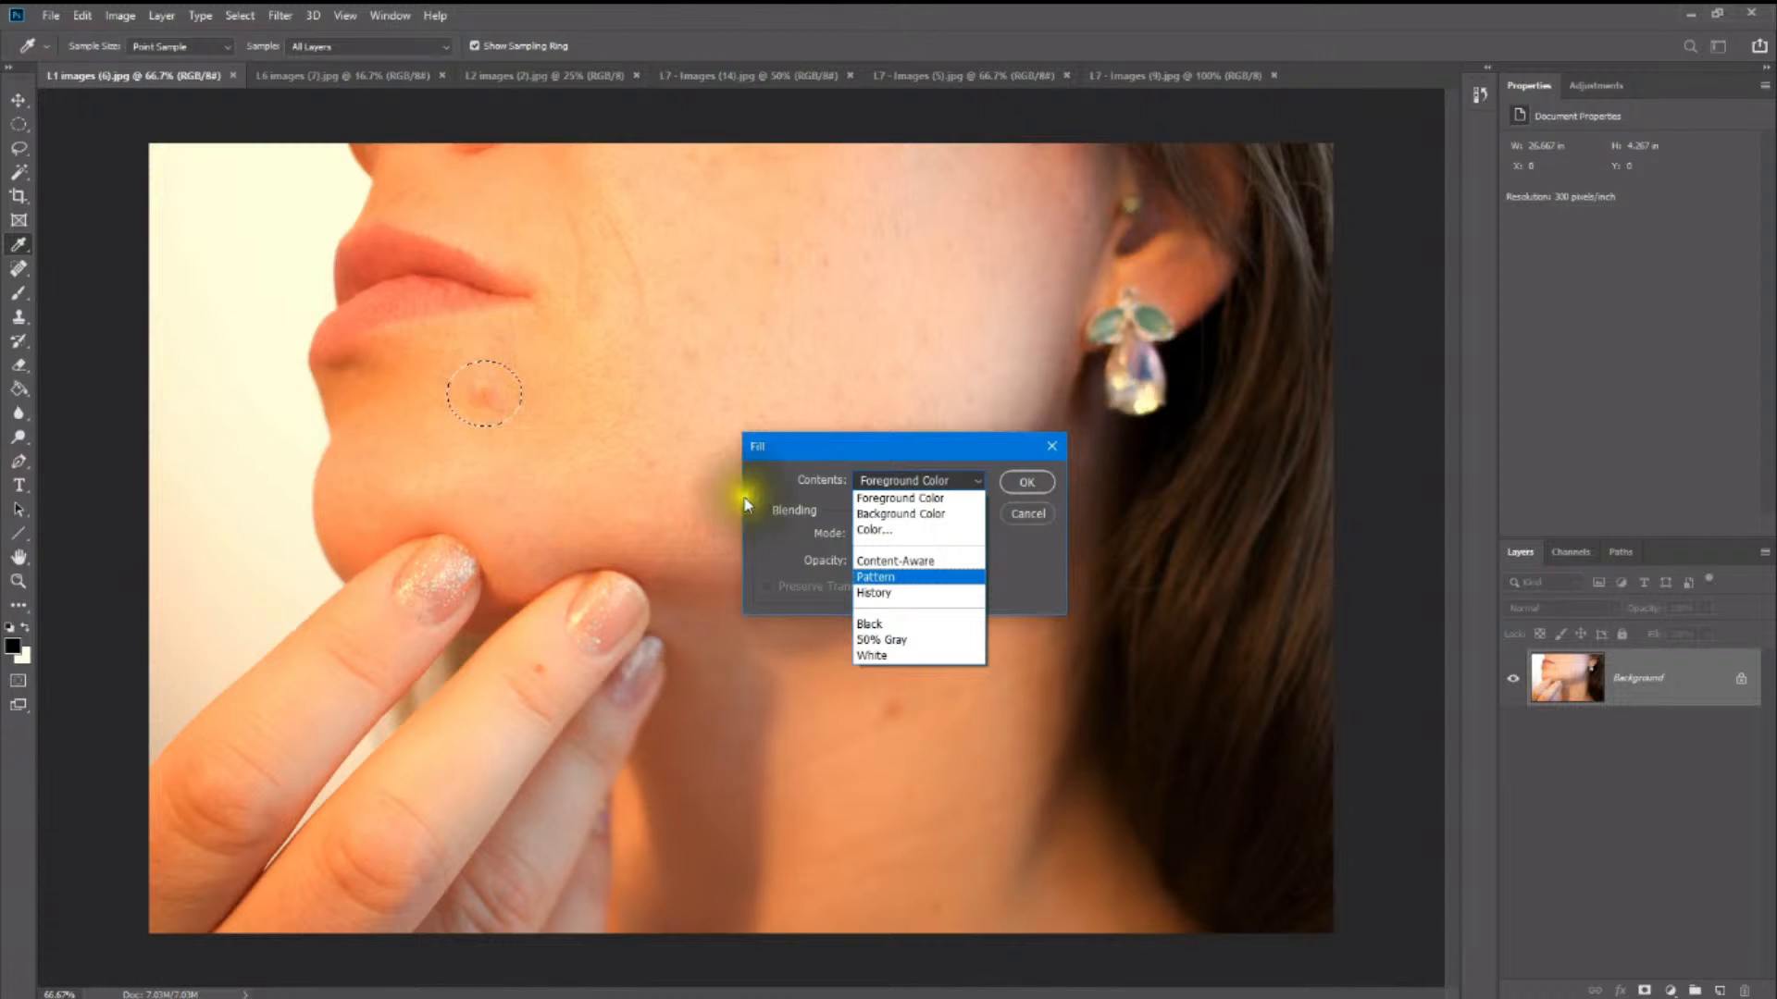
{"action": "left_click", "coordinate": [900, 562]}
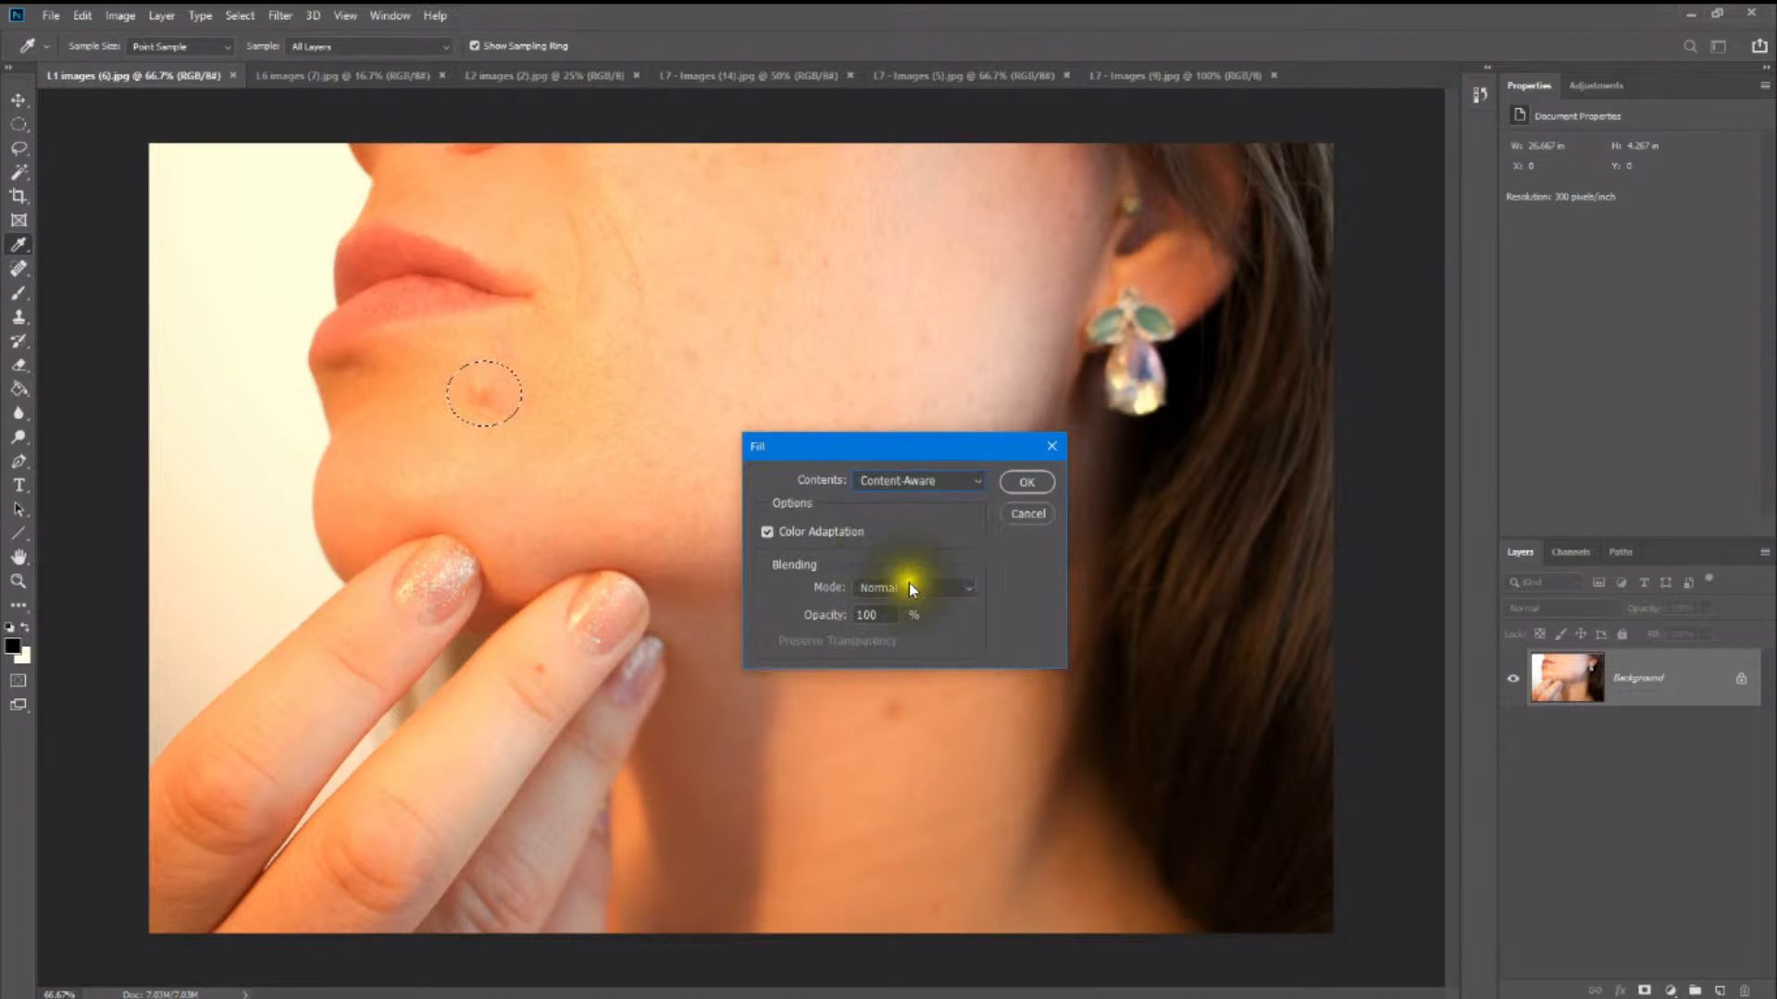
{"action": "left_click", "coordinate": [922, 586]}
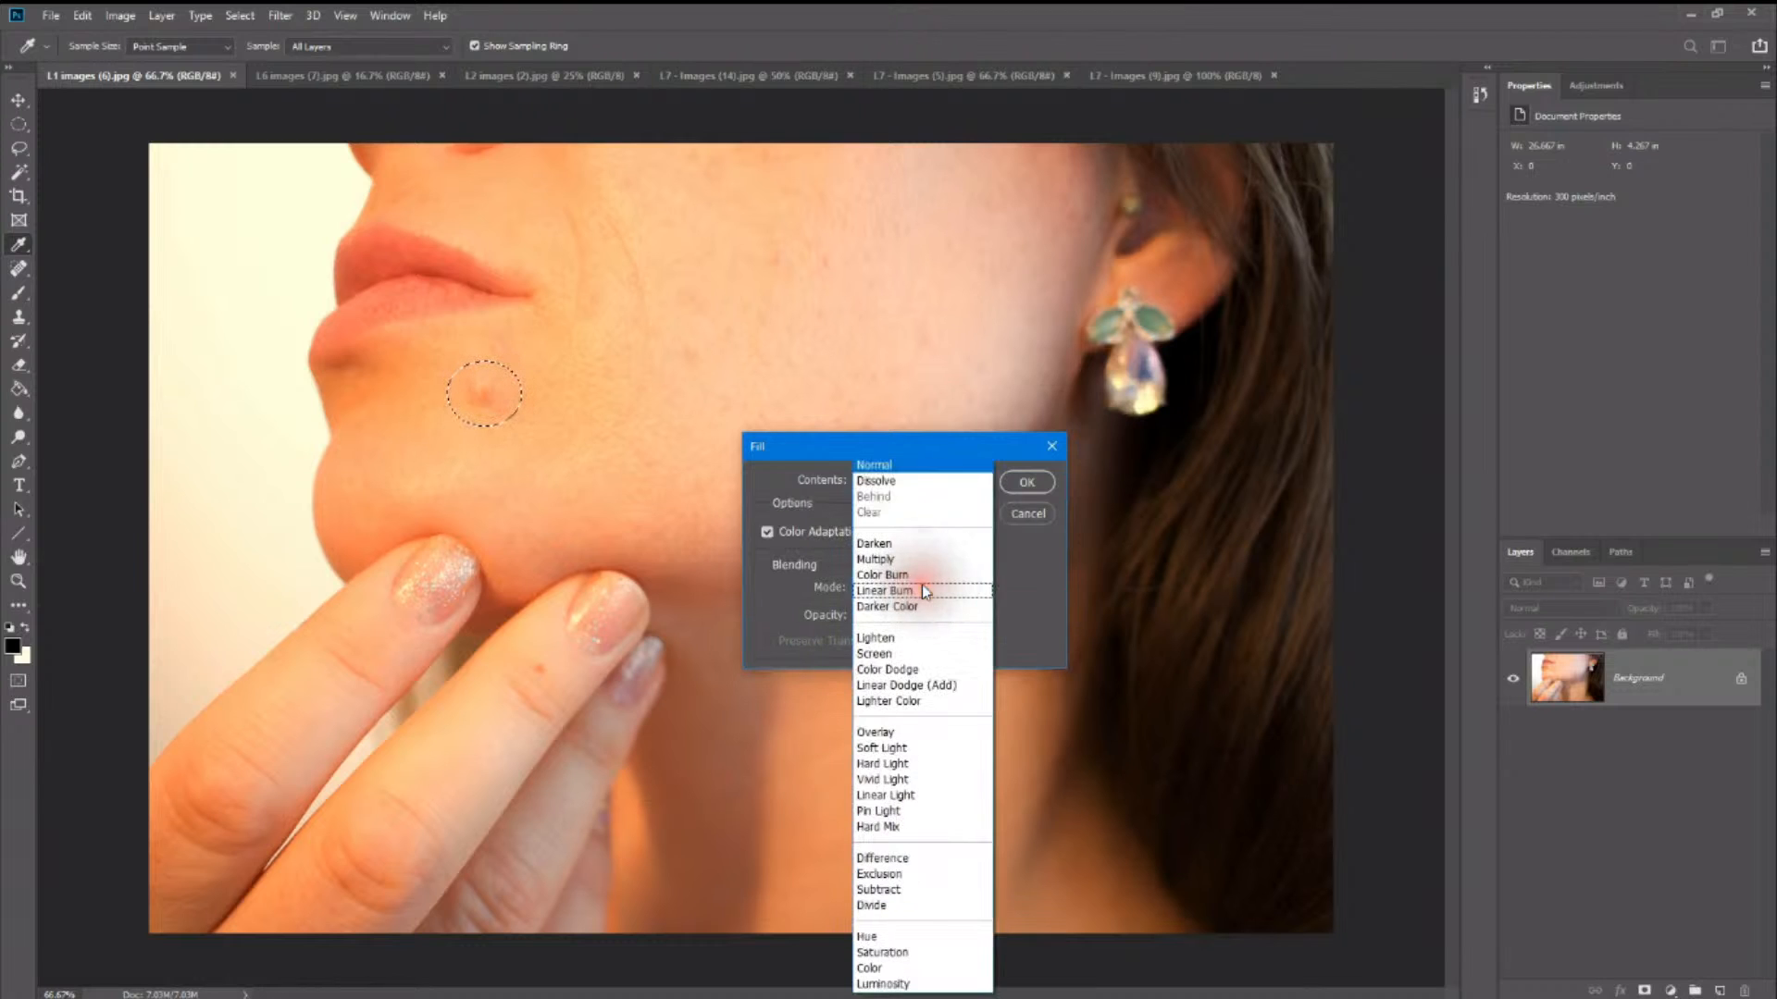
{"action": "left_click", "coordinate": [895, 470]}
{"action": "left_click", "coordinate": [920, 587]}
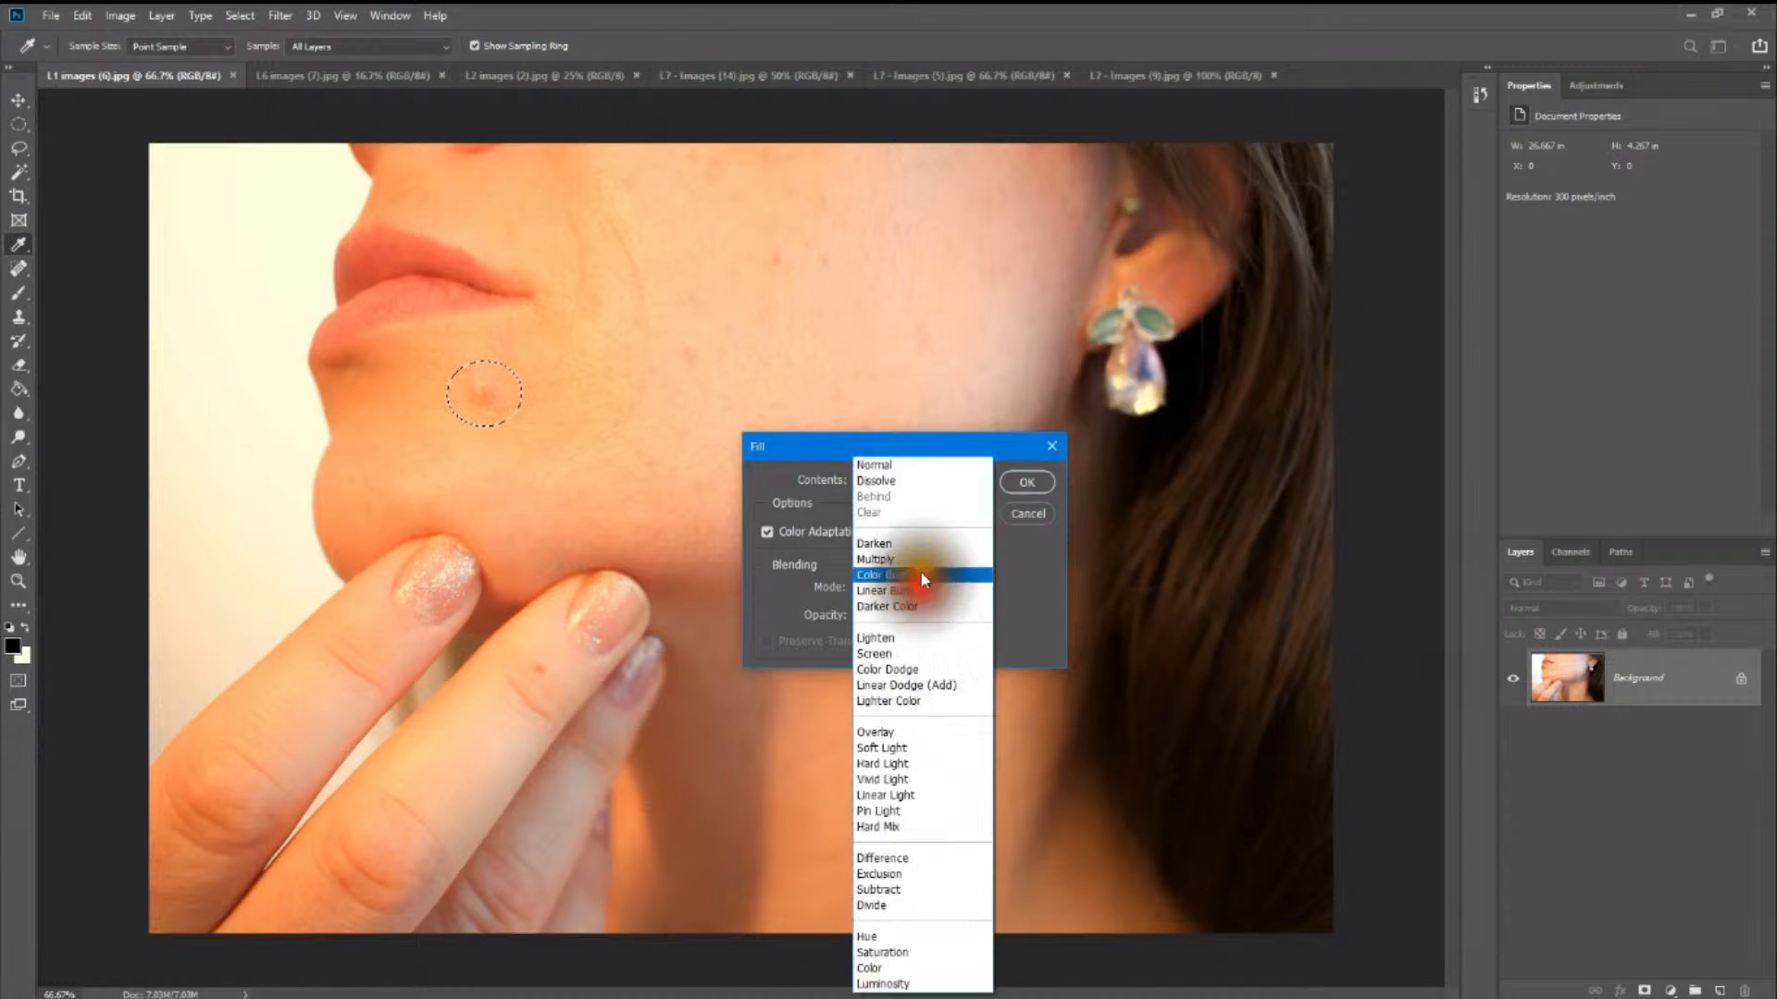
{"action": "left_click", "coordinate": [923, 464]}
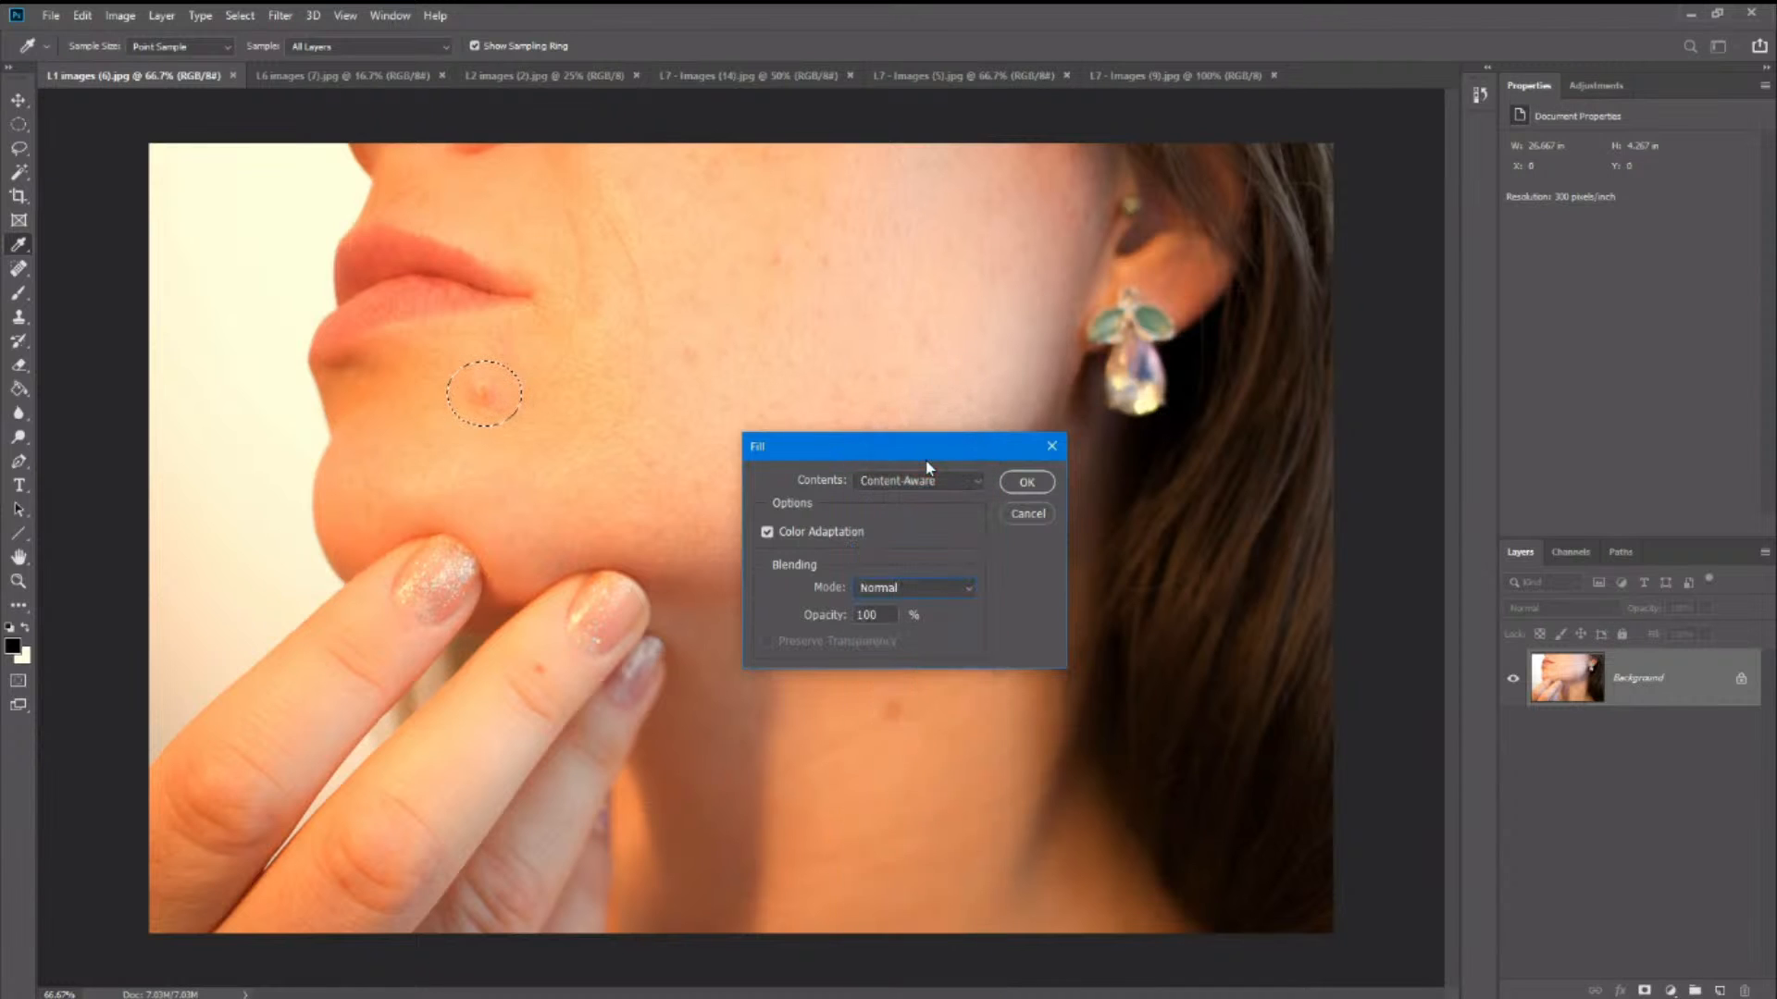
{"action": "left_click", "coordinate": [1018, 483]}
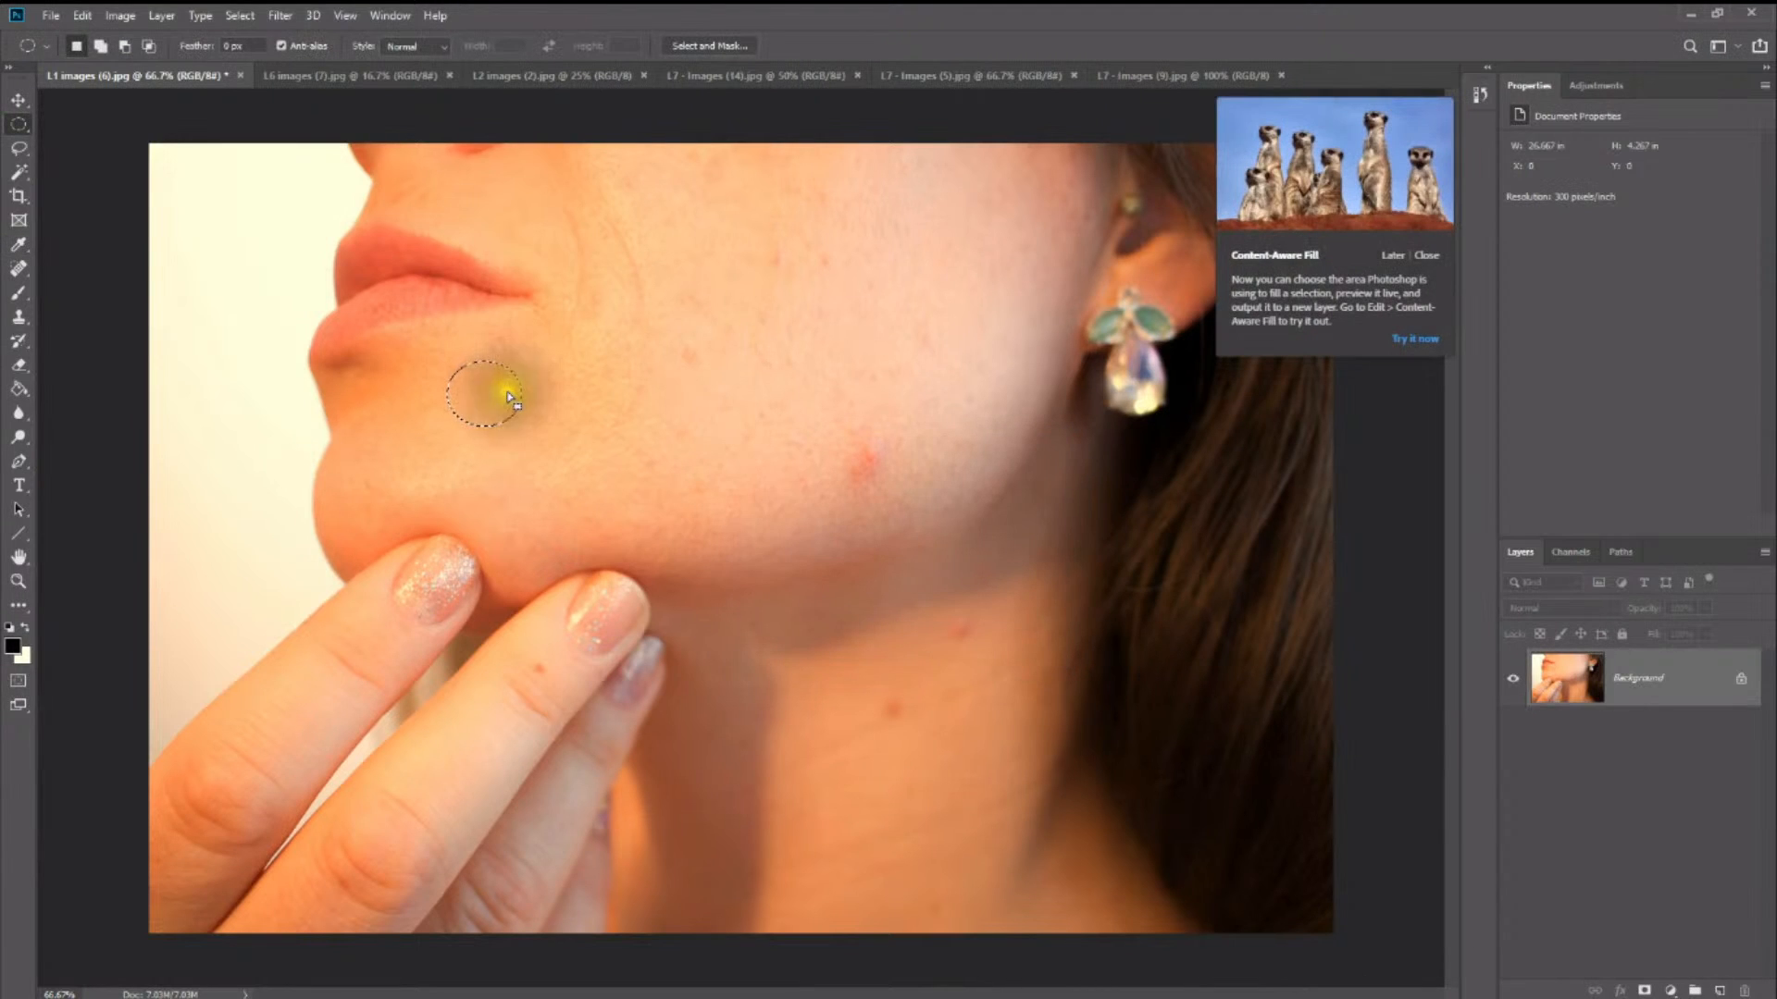
{"action": "right_click", "coordinate": [561, 370]}
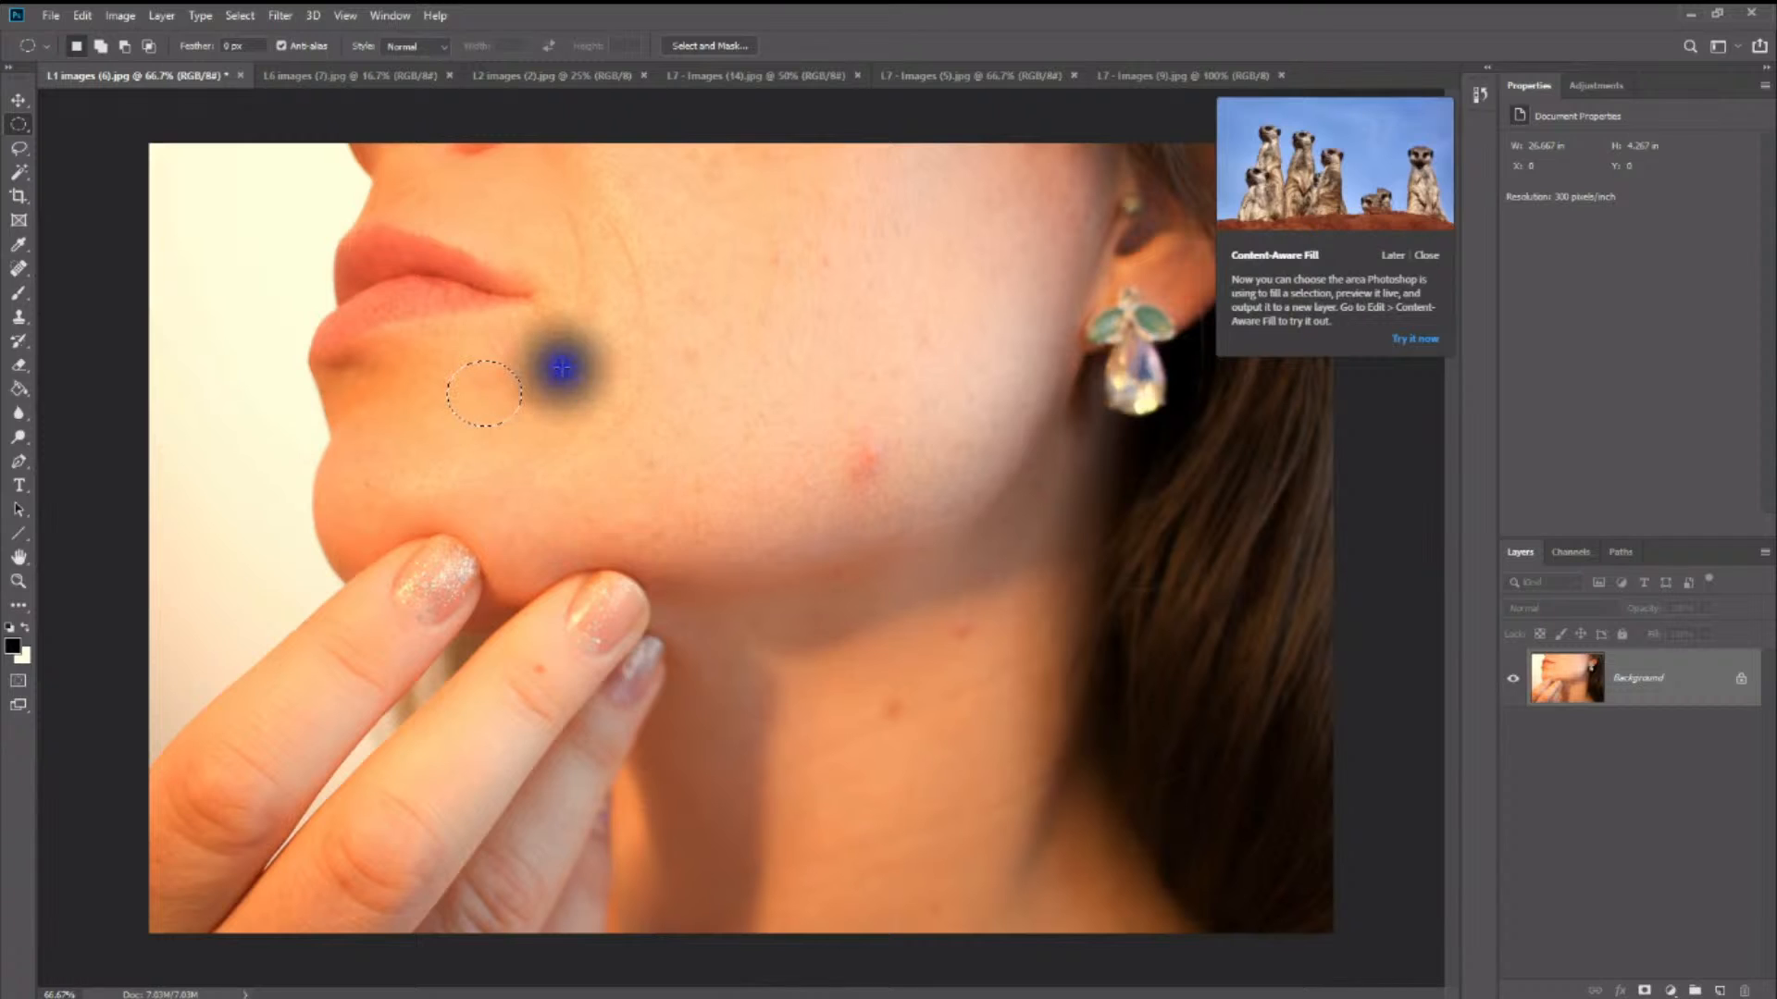
{"action": "left_click", "coordinate": [613, 381]}
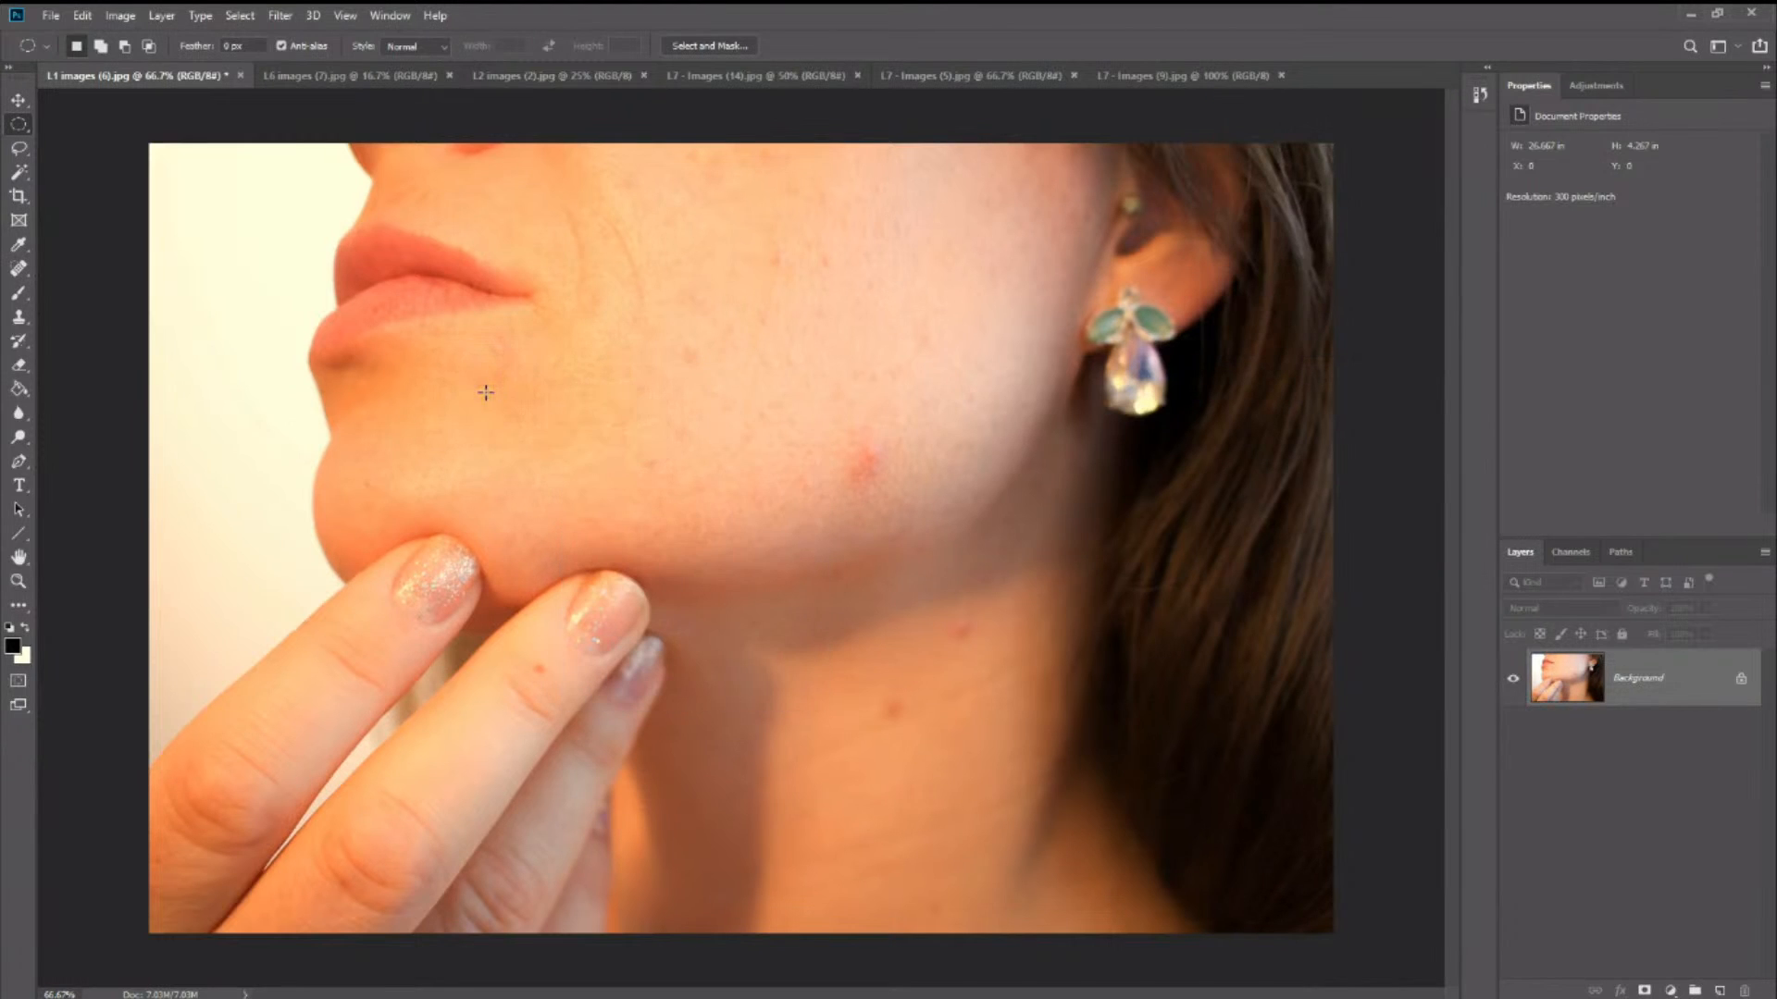
- Remove the red blemish on the lower cheek with an elliptical selection and a Content-Aware fill, clearing the selection
{"action": "mouse_move", "coordinate": [841, 439]}
{"action": "left_mouse_down"}
{"action": "mouse_move", "coordinate": [912, 508]}
{"action": "mouse_move", "coordinate": [898, 497]}
{"action": "left_mouse_up"}
{"action": "right_click", "coordinate": [877, 452]}
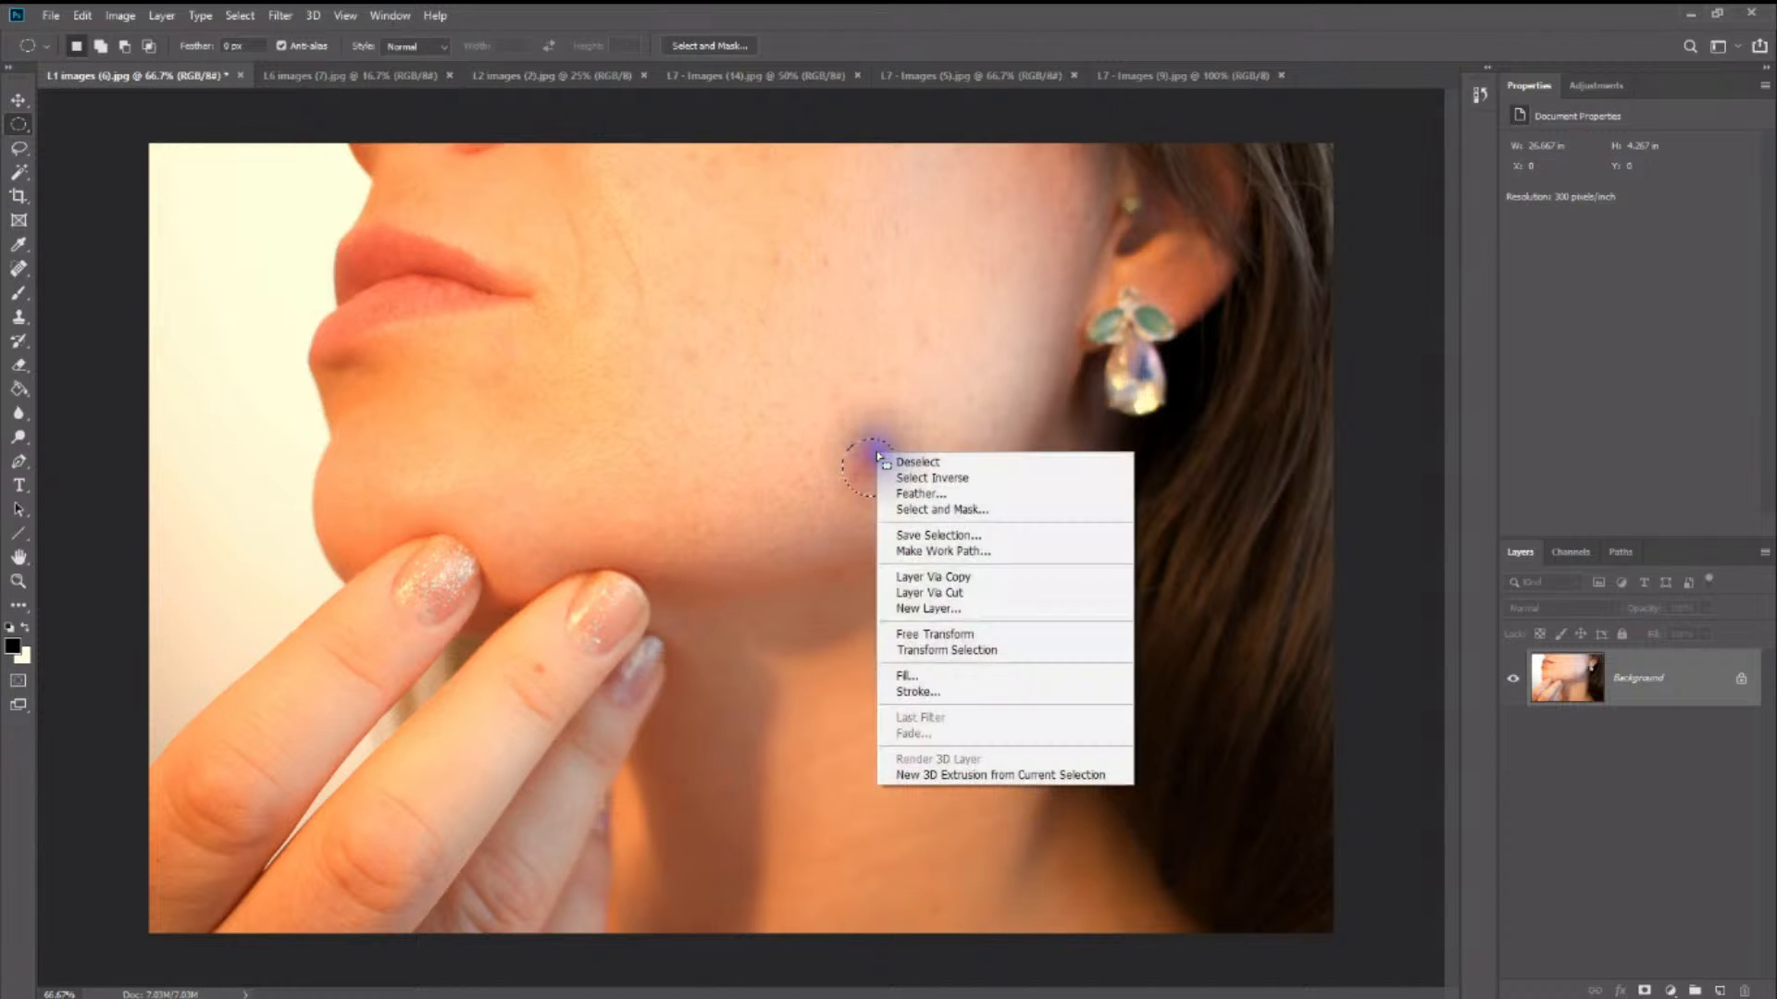
{"action": "left_click", "coordinate": [946, 676]}
{"action": "left_click", "coordinate": [1023, 490]}
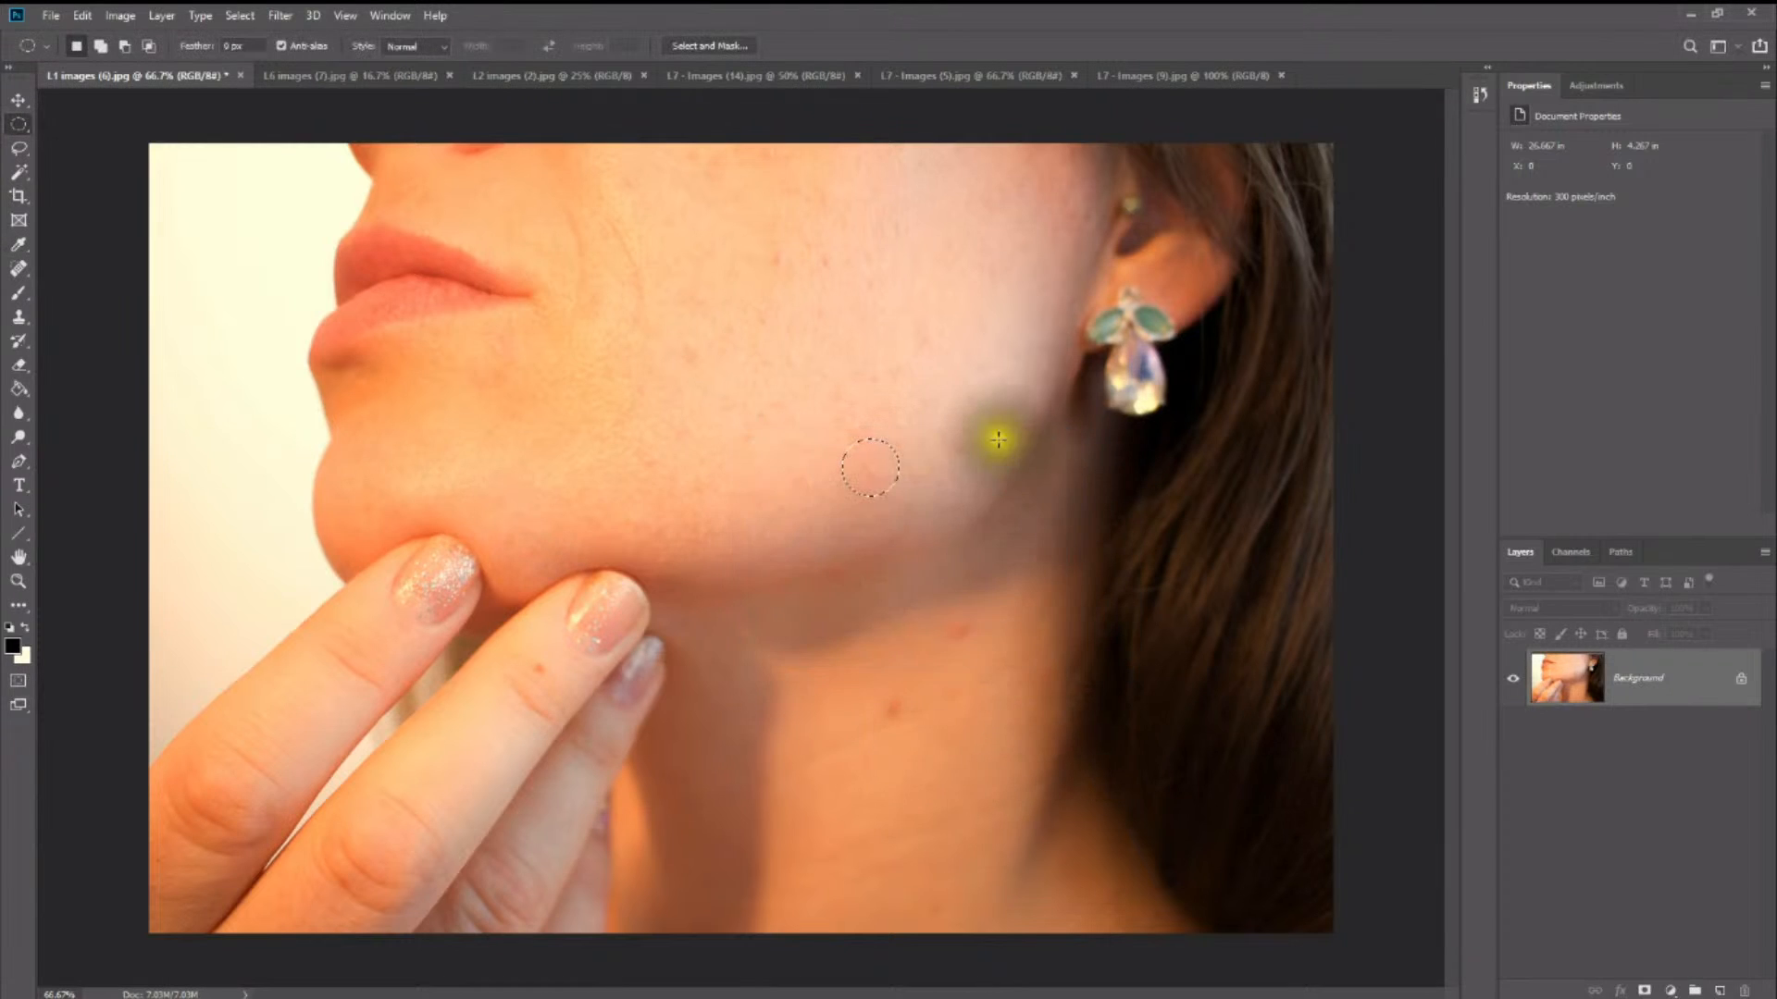
{"action": "left_click", "coordinate": [911, 421]}
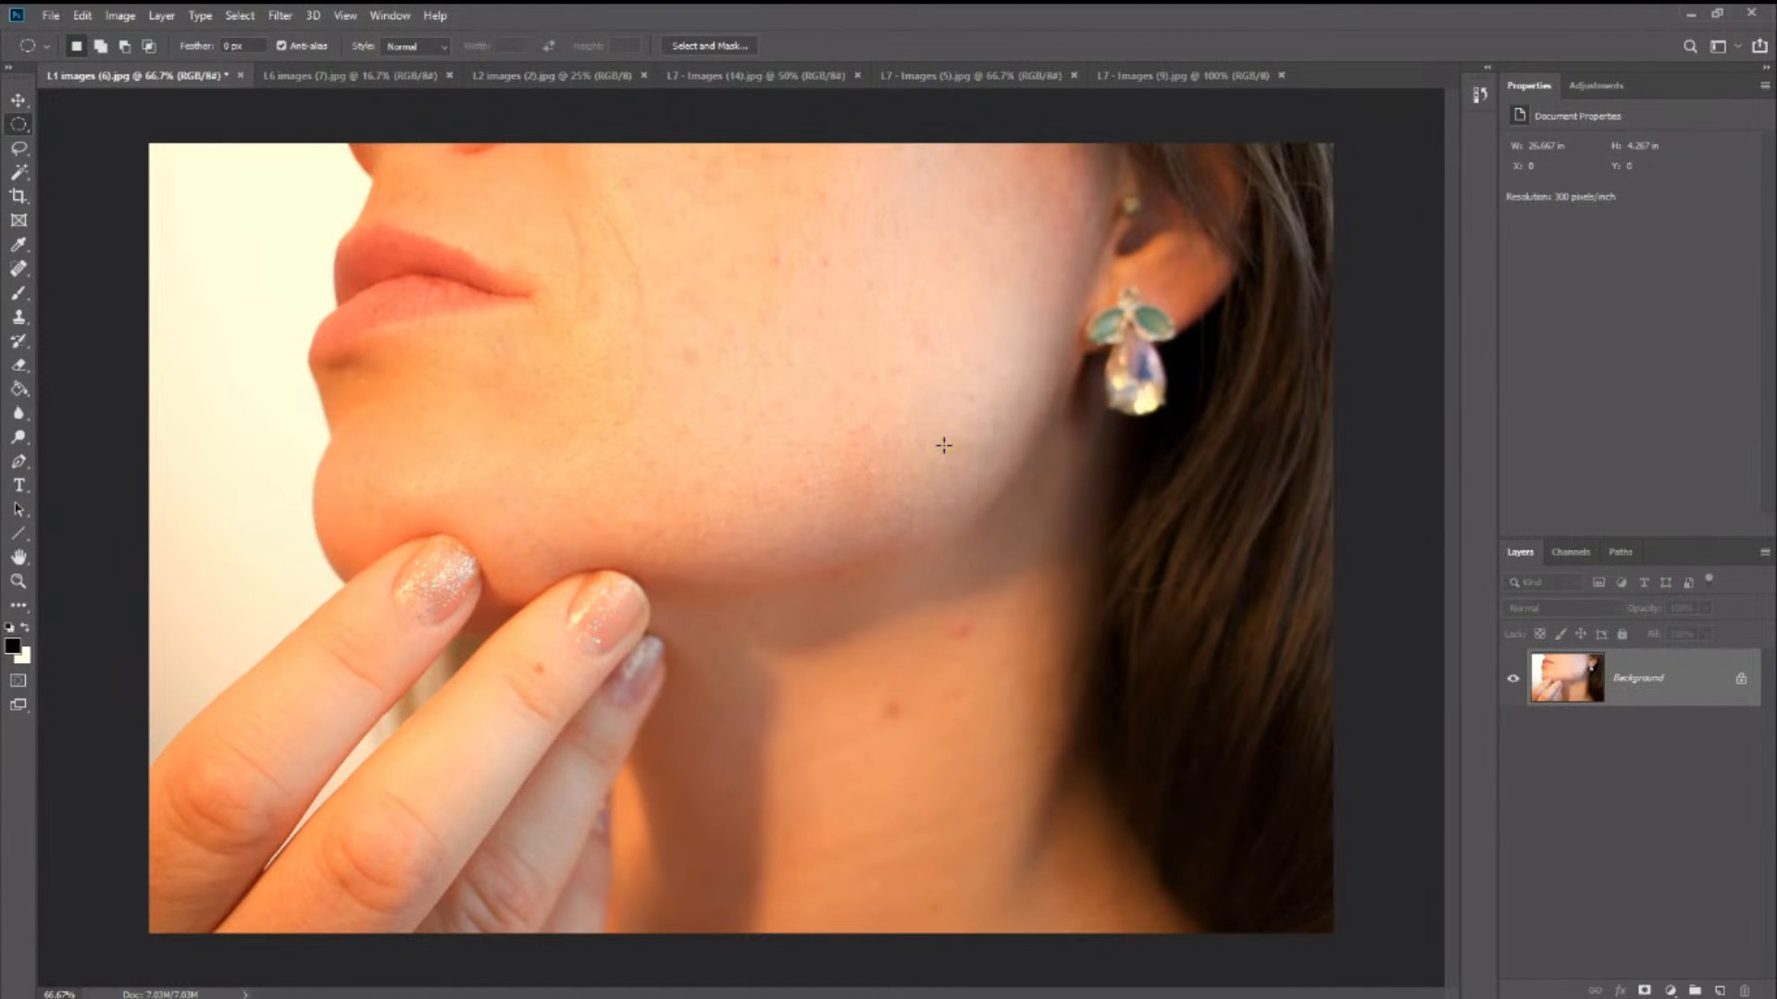
- Remove the small red spot on the neck just below the jaw with an elliptical selection and Content-Aware fill, and deselect
{"action": "left_click_drag", "start_coordinate": [950, 606], "coordinate": [979, 625]}
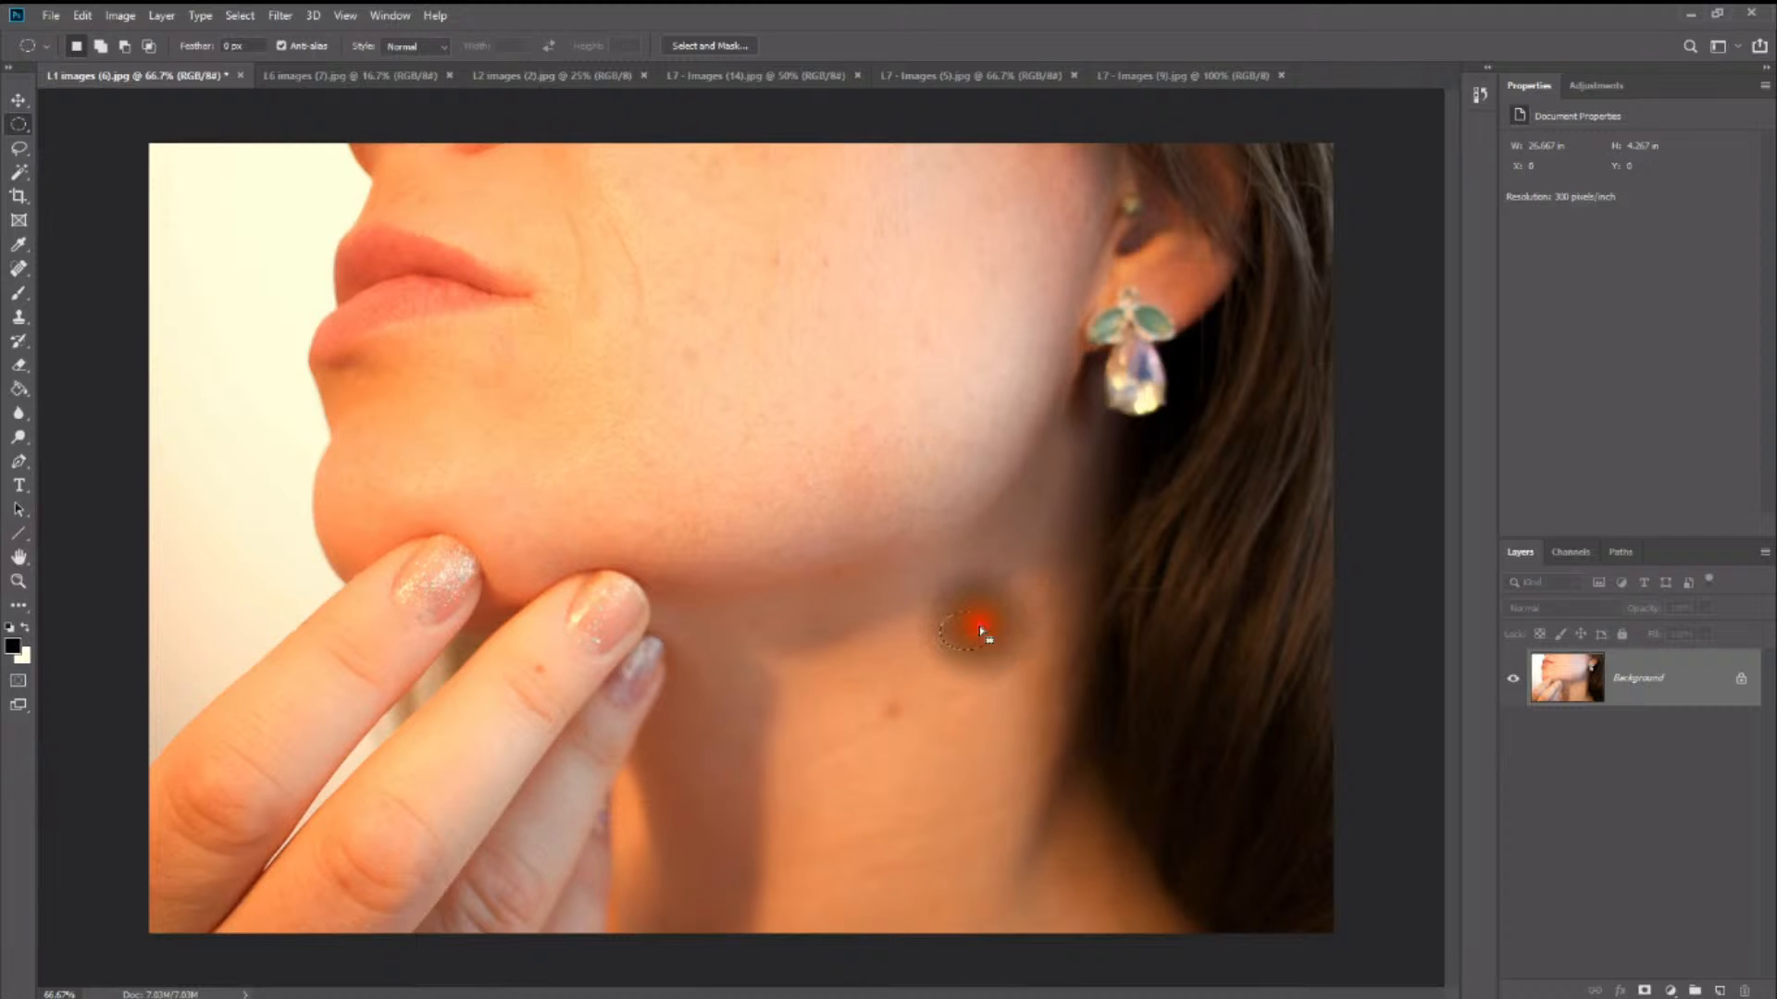
{"action": "right_click", "coordinate": [978, 626]}
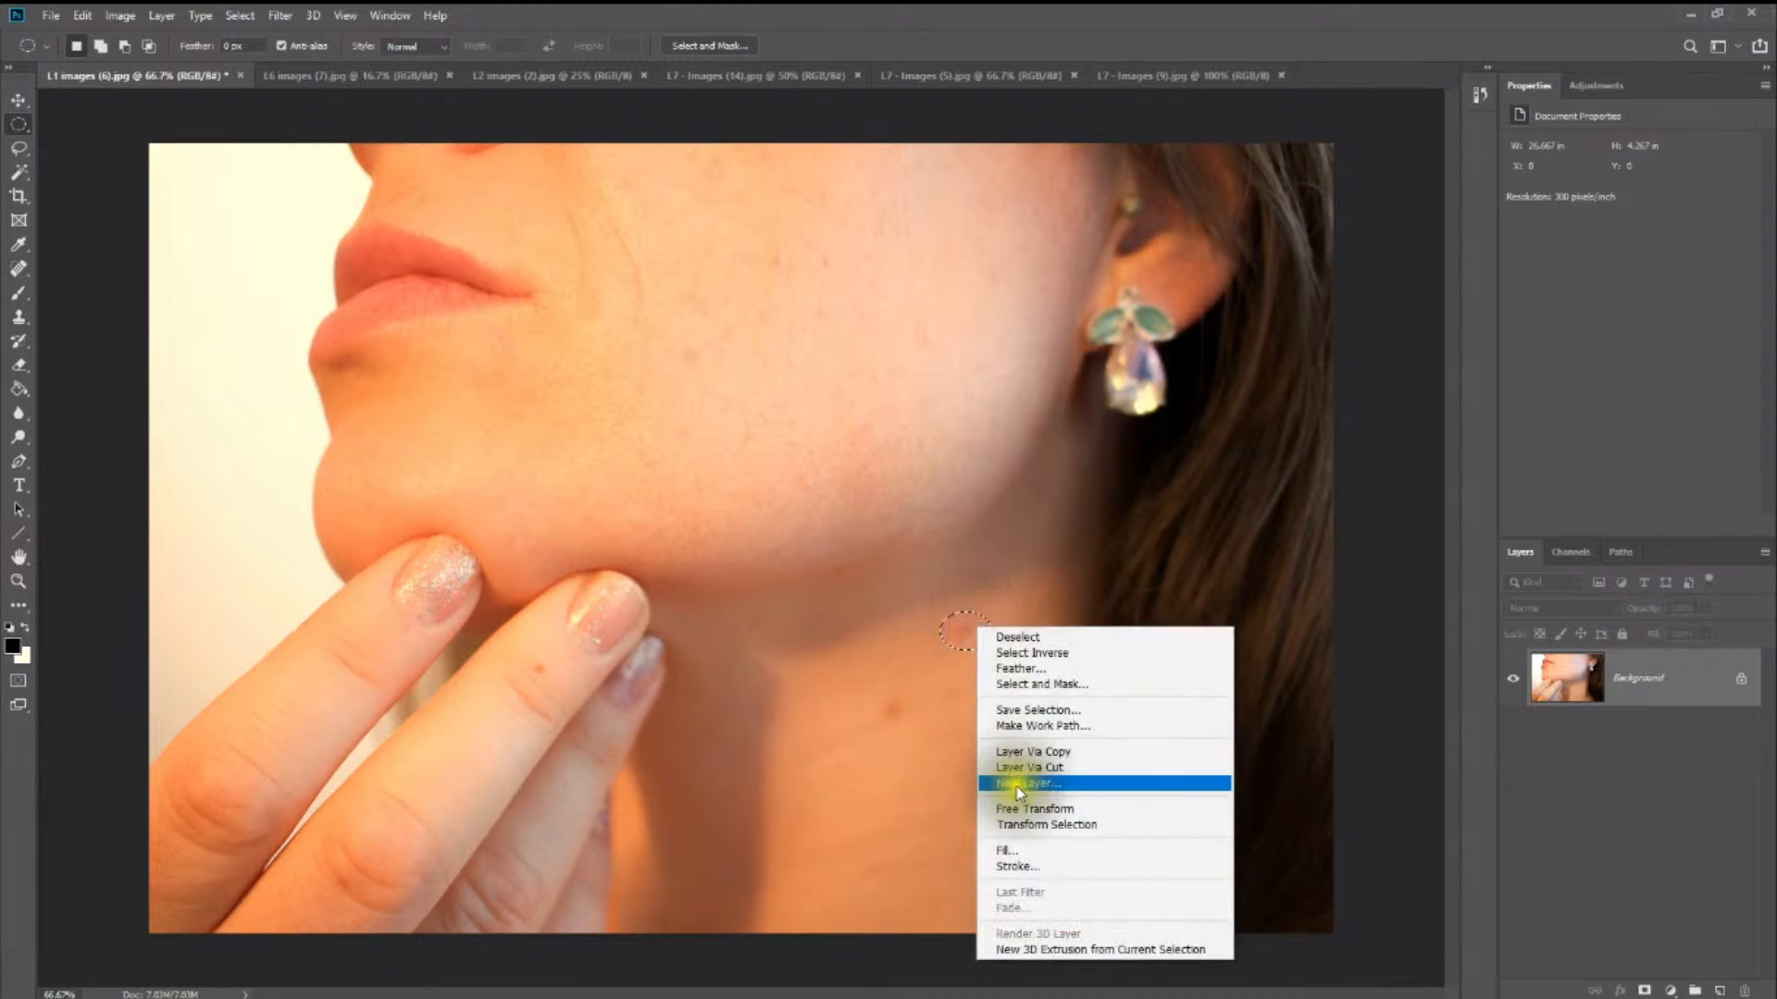
{"action": "left_click", "coordinate": [1035, 850]}
{"action": "left_click", "coordinate": [1024, 483]}
{"action": "key", "text": "ctrl+d"}
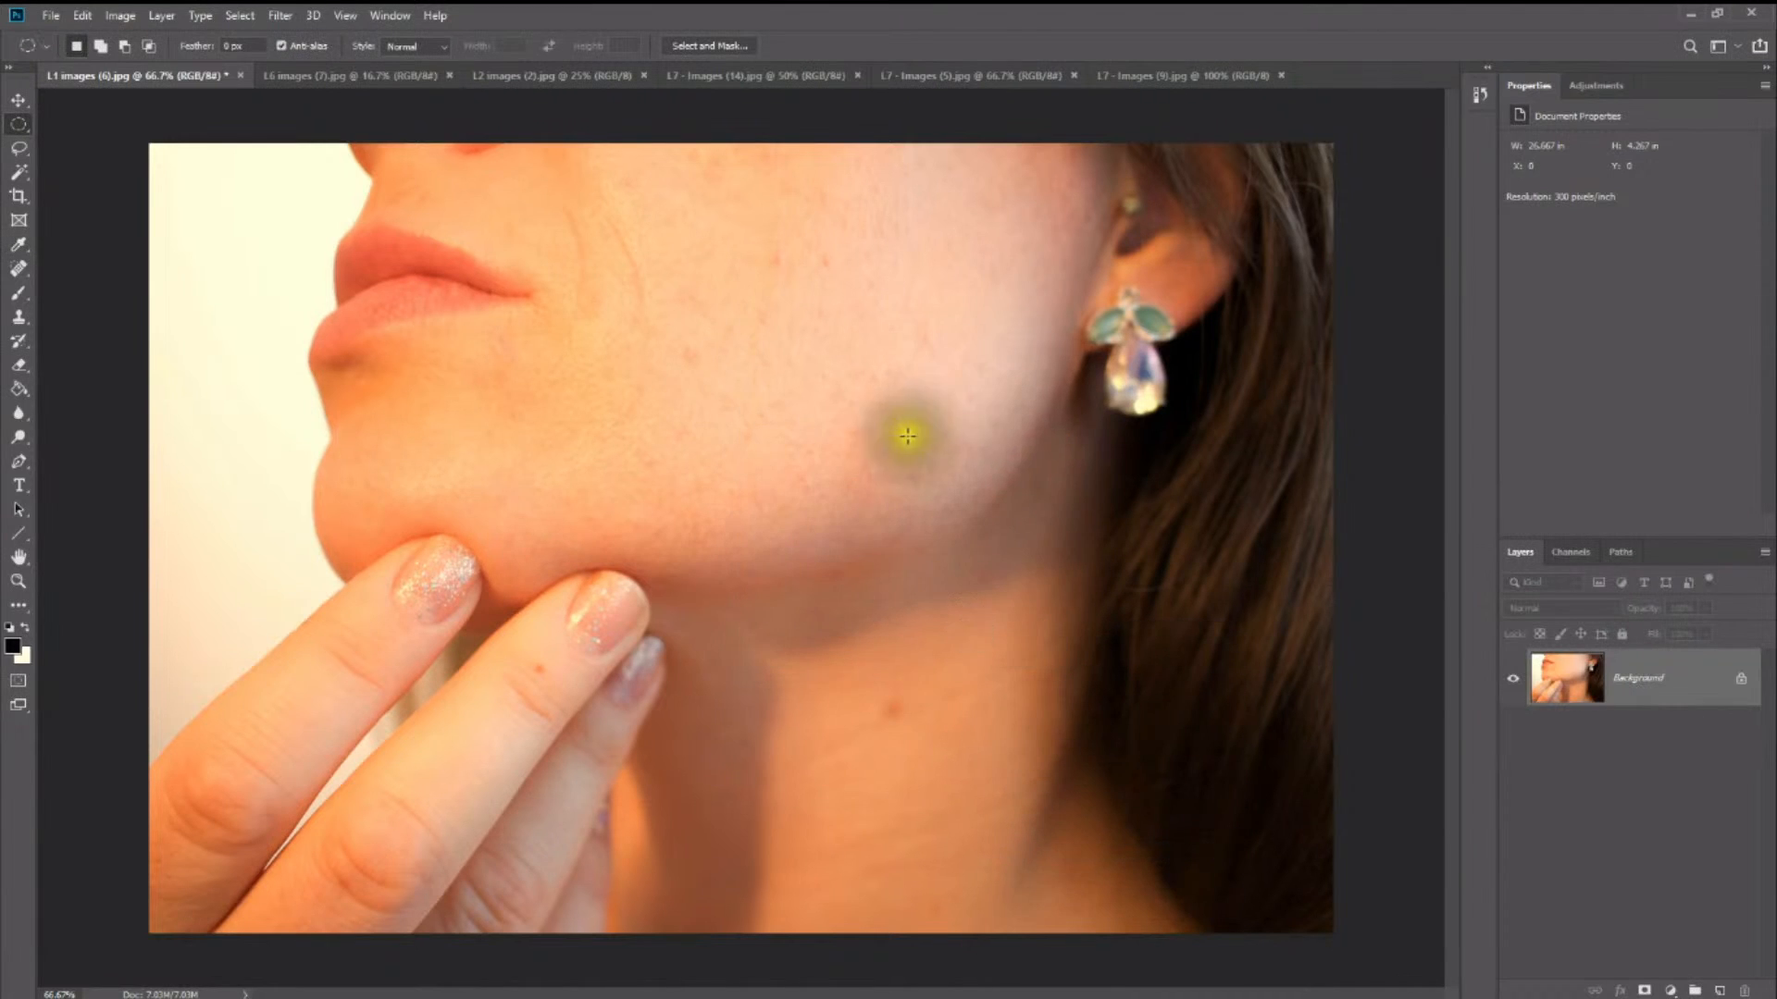
{"action": "left_click", "coordinate": [894, 701]}
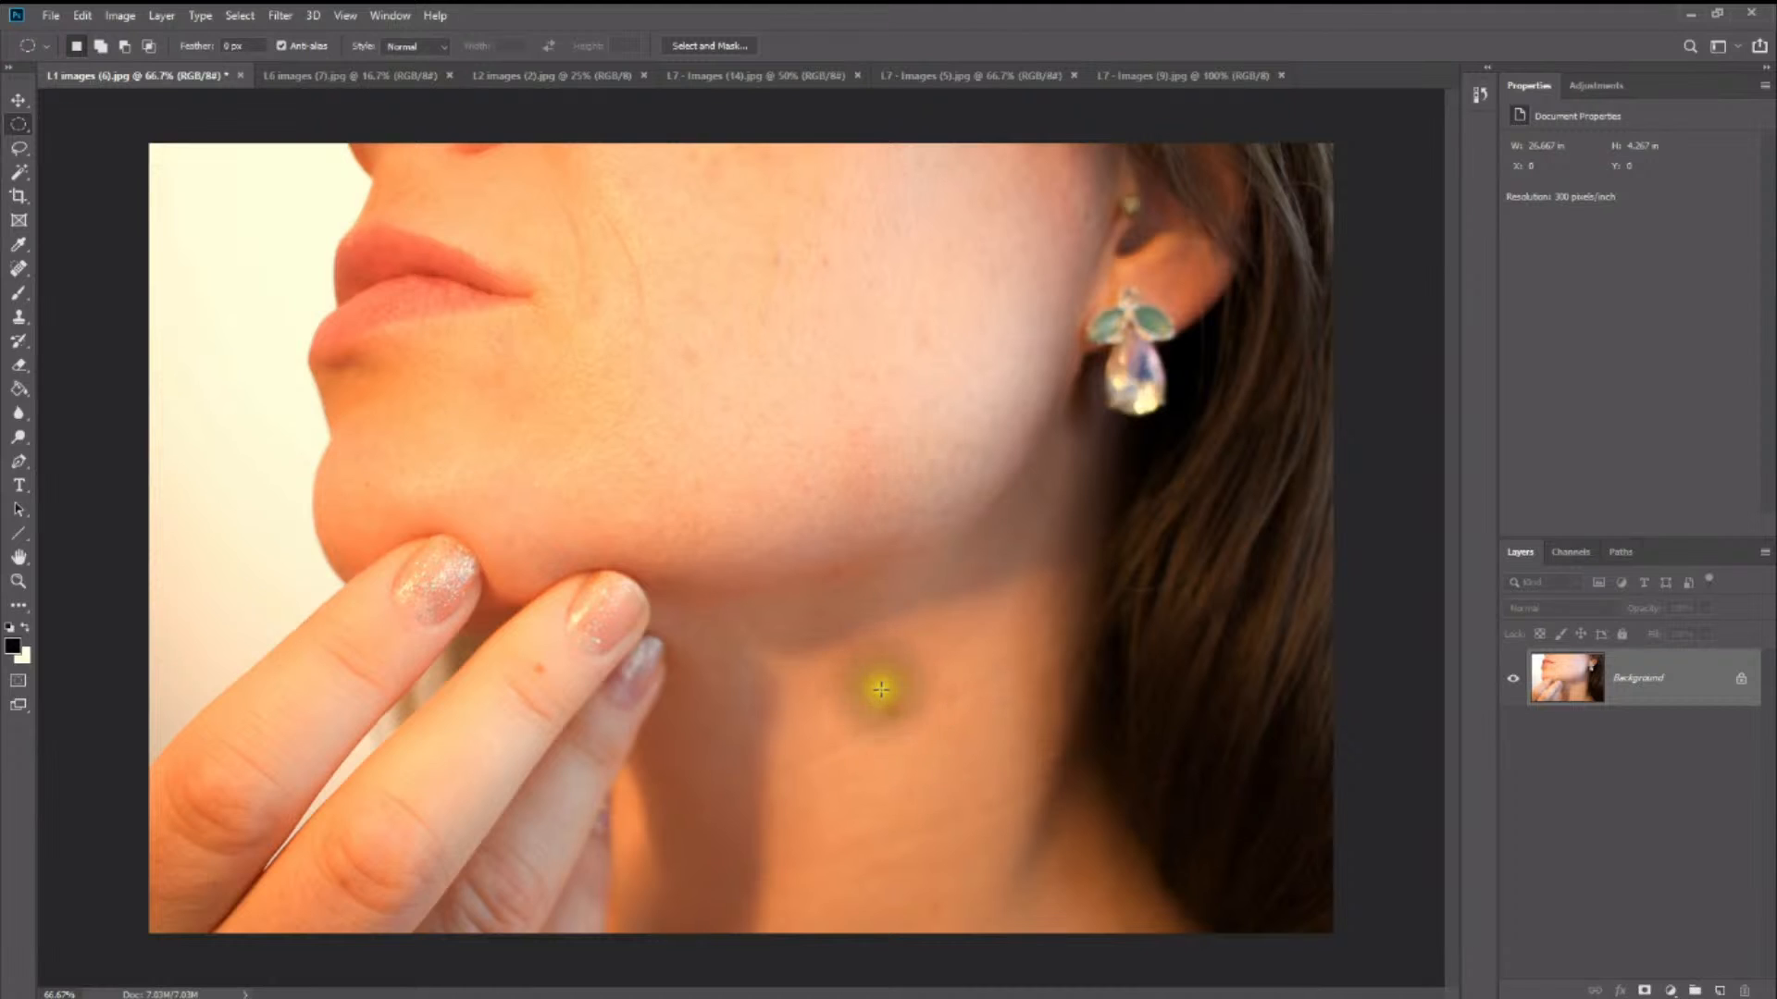
{"action": "left_click", "coordinate": [878, 688]}
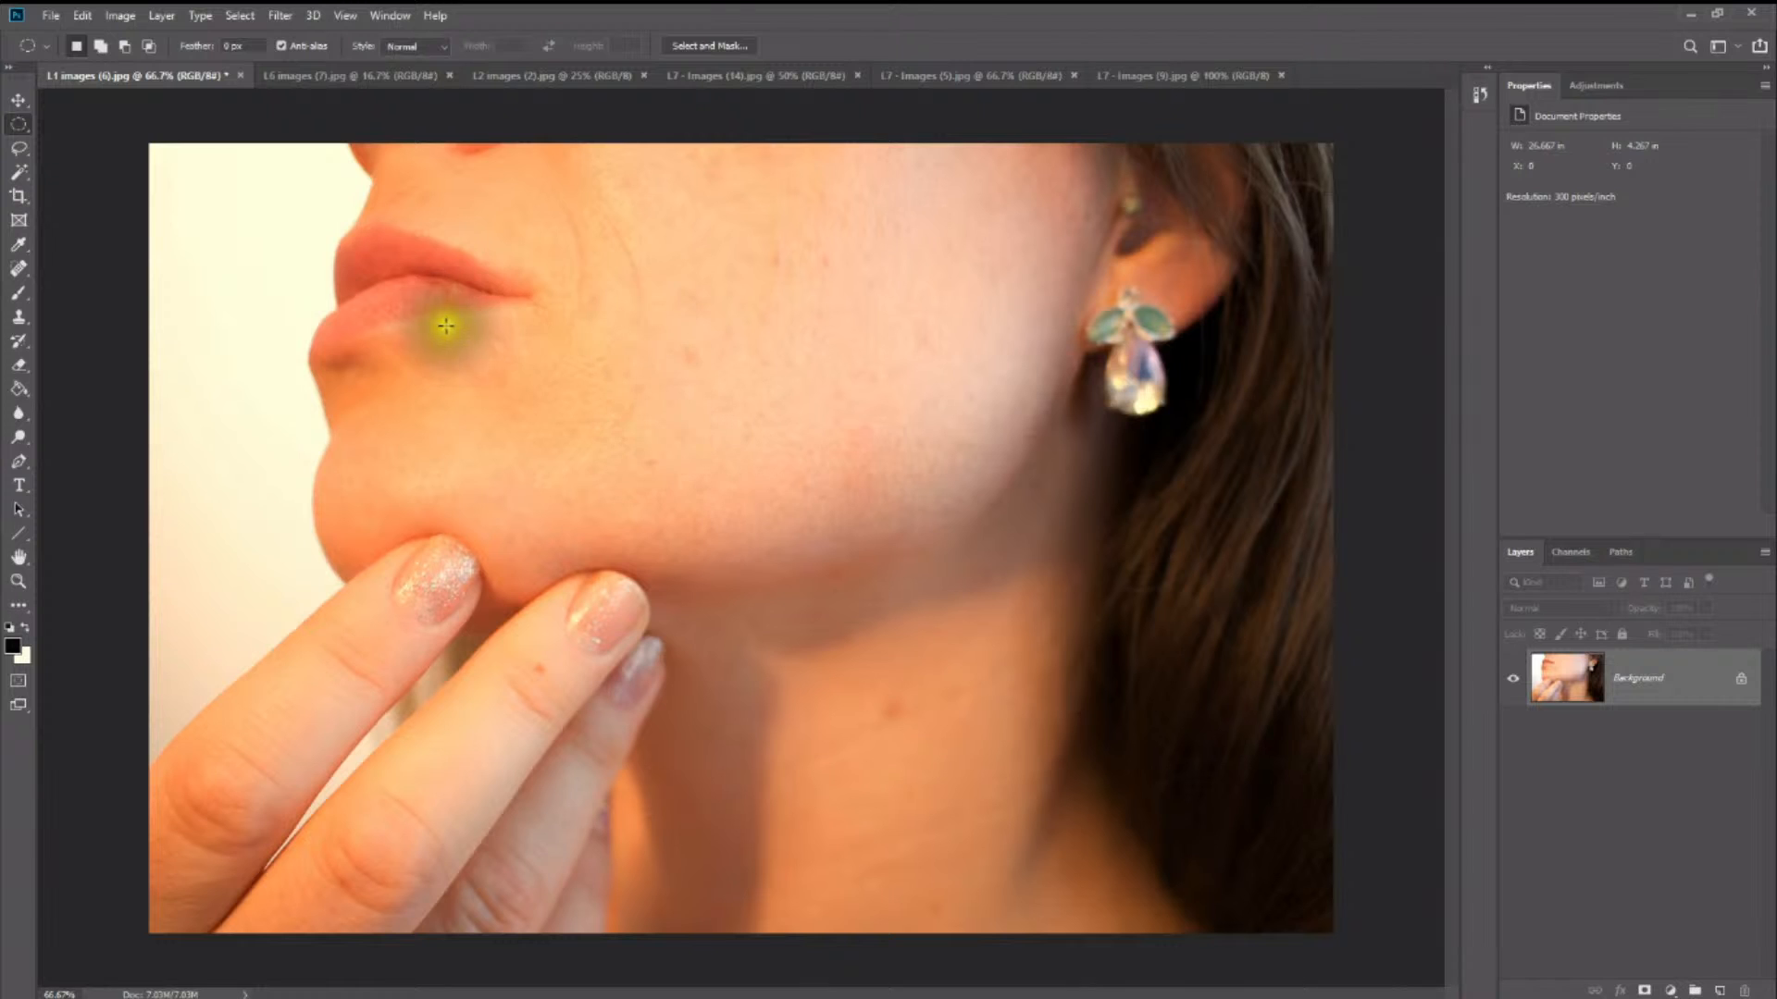
- Select the small mark just under the lower lip with an ellipse and fill it with Content-Aware at 100% opacity
{"action": "left_click_drag", "start_coordinate": [482, 325], "coordinate": [516, 353]}
{"action": "right_click", "coordinate": [524, 350]}
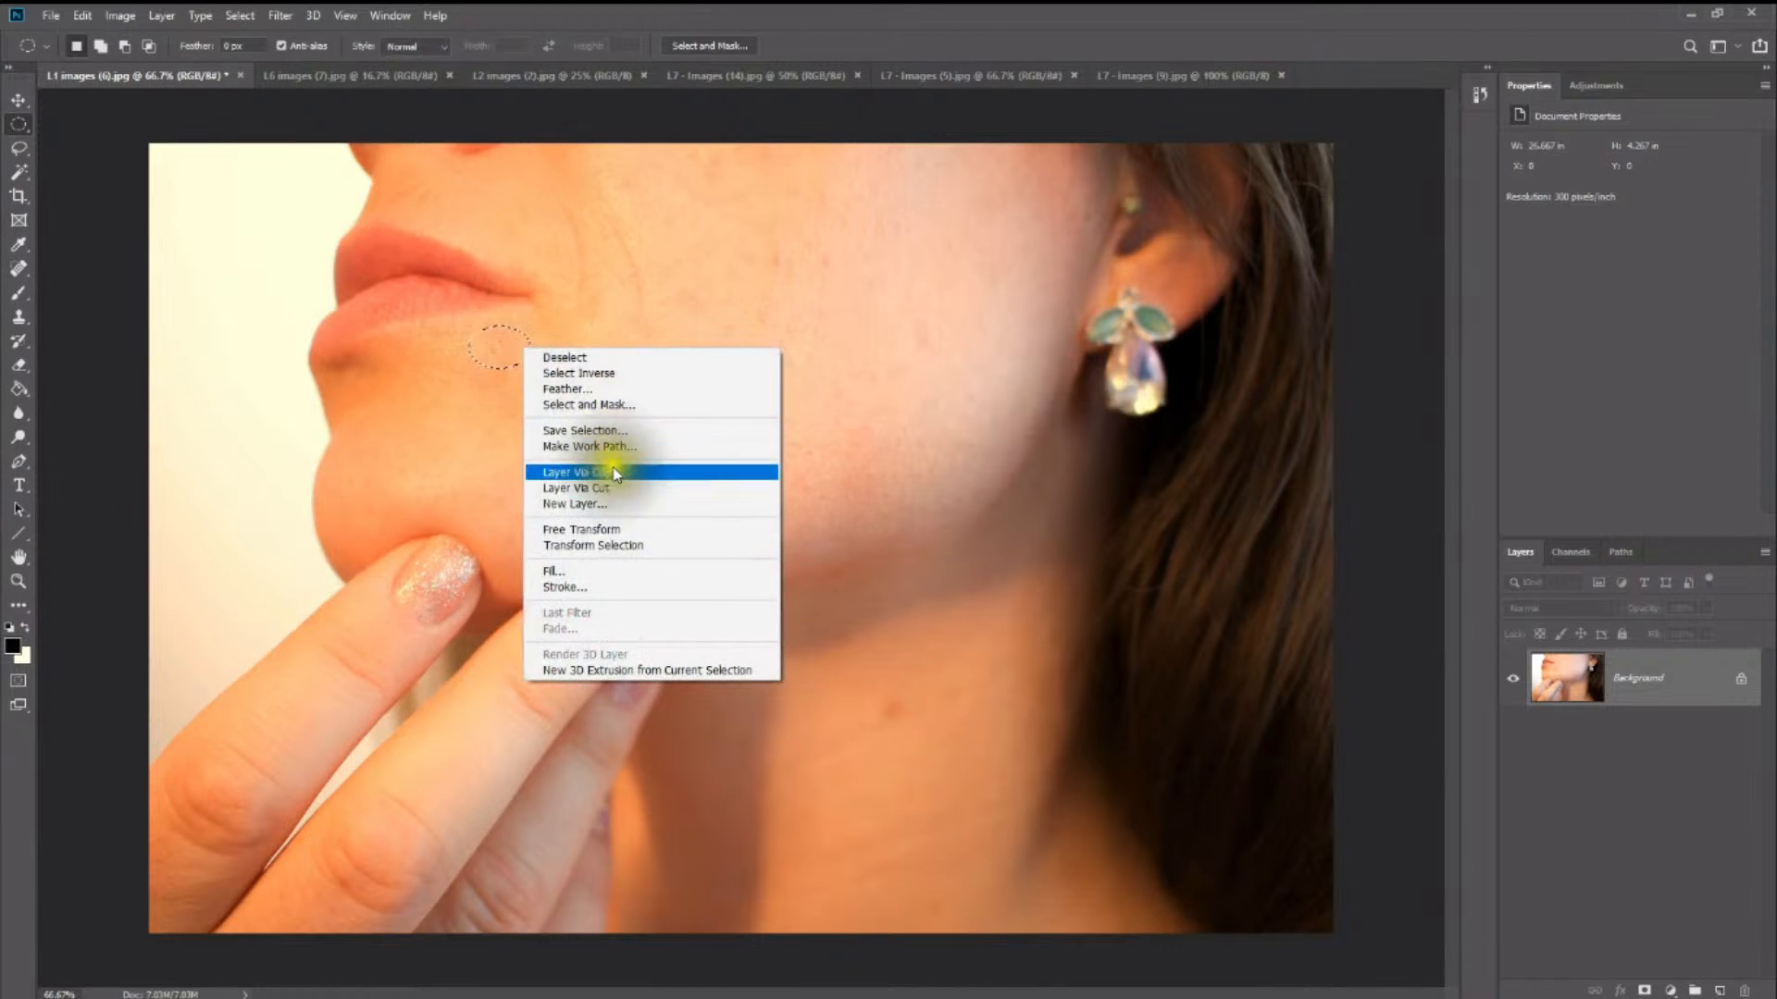
{"action": "left_click", "coordinate": [635, 568]}
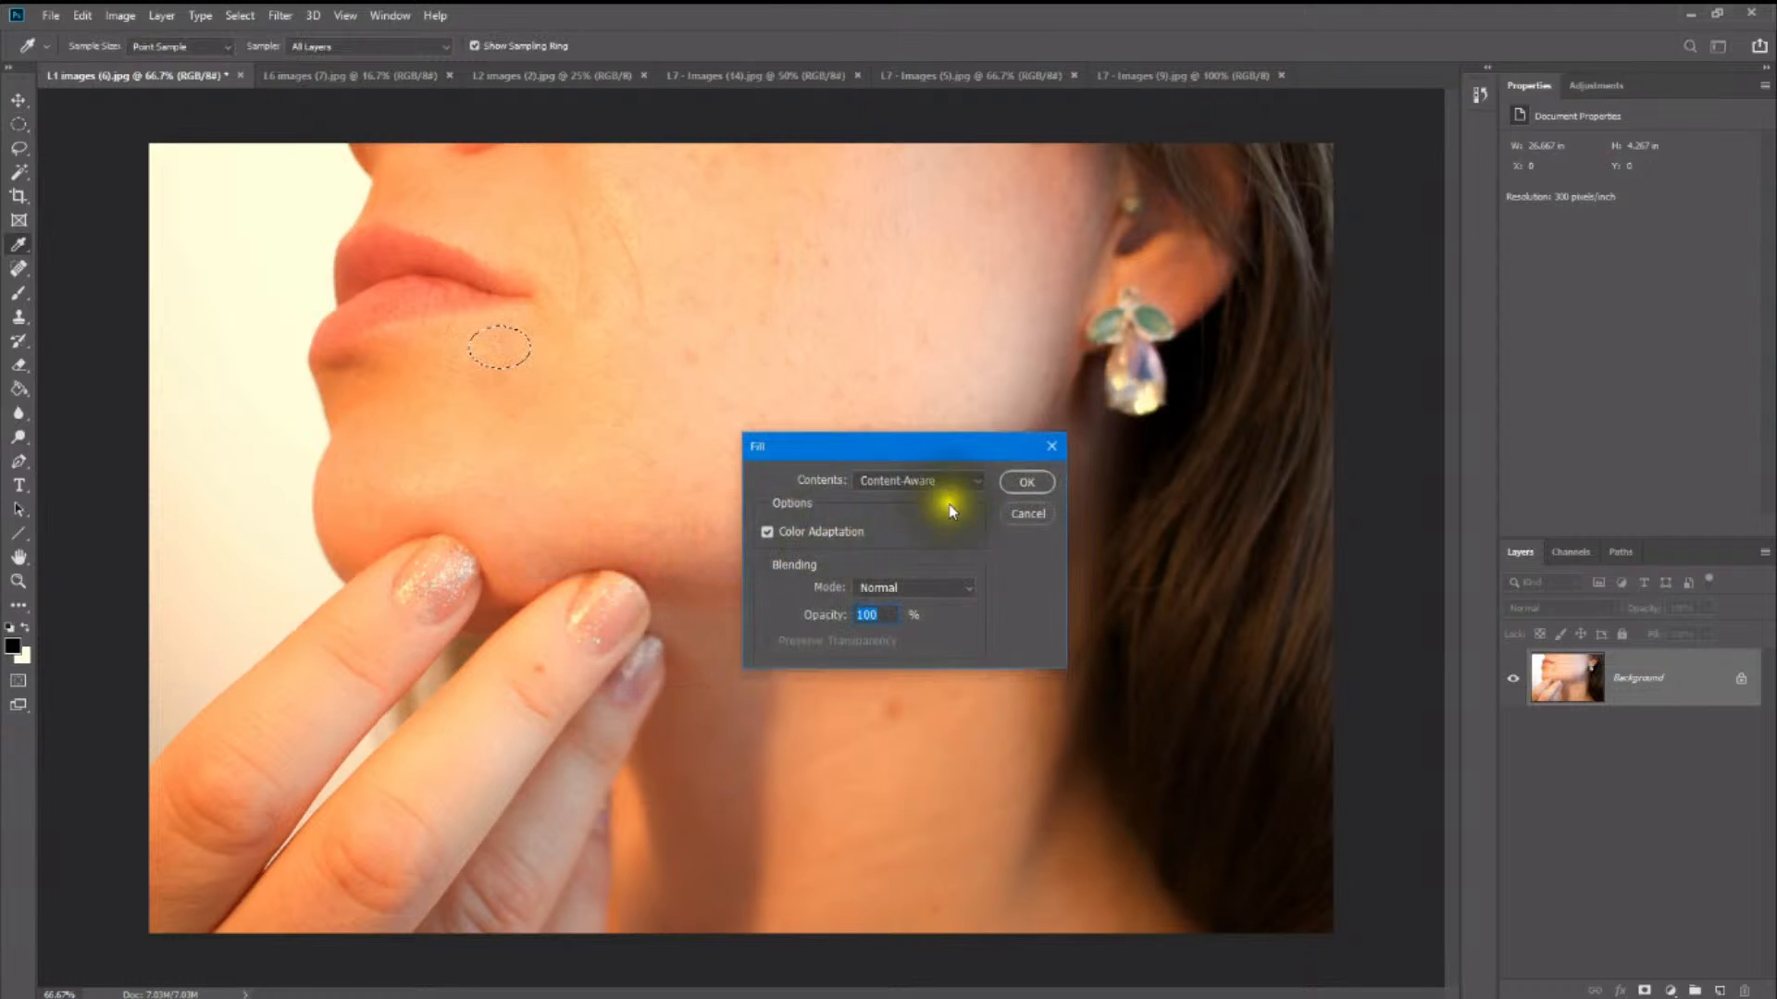
{"action": "left_click", "coordinate": [1024, 483]}
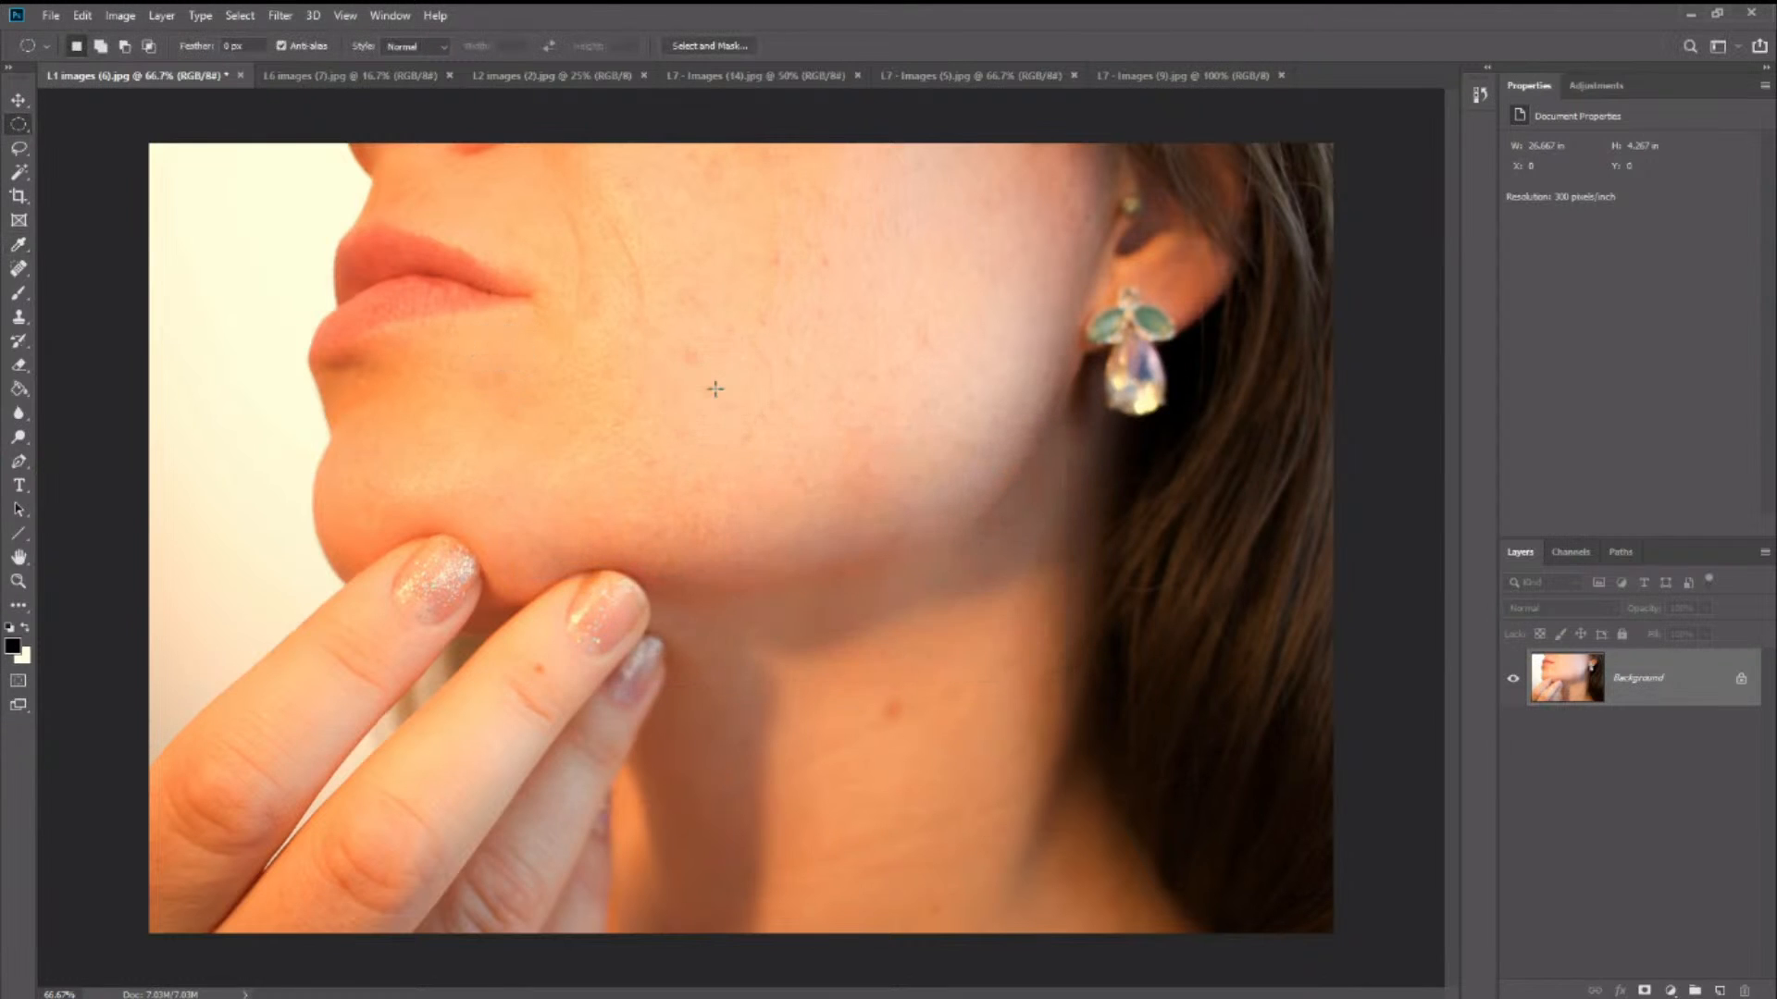
- Smooth the wider skin patch between the lower lip and chin with an elliptical selection and Content-Aware fill, and deselect
{"action": "left_click_drag", "start_coordinate": [560, 425], "coordinate": [570, 427]}
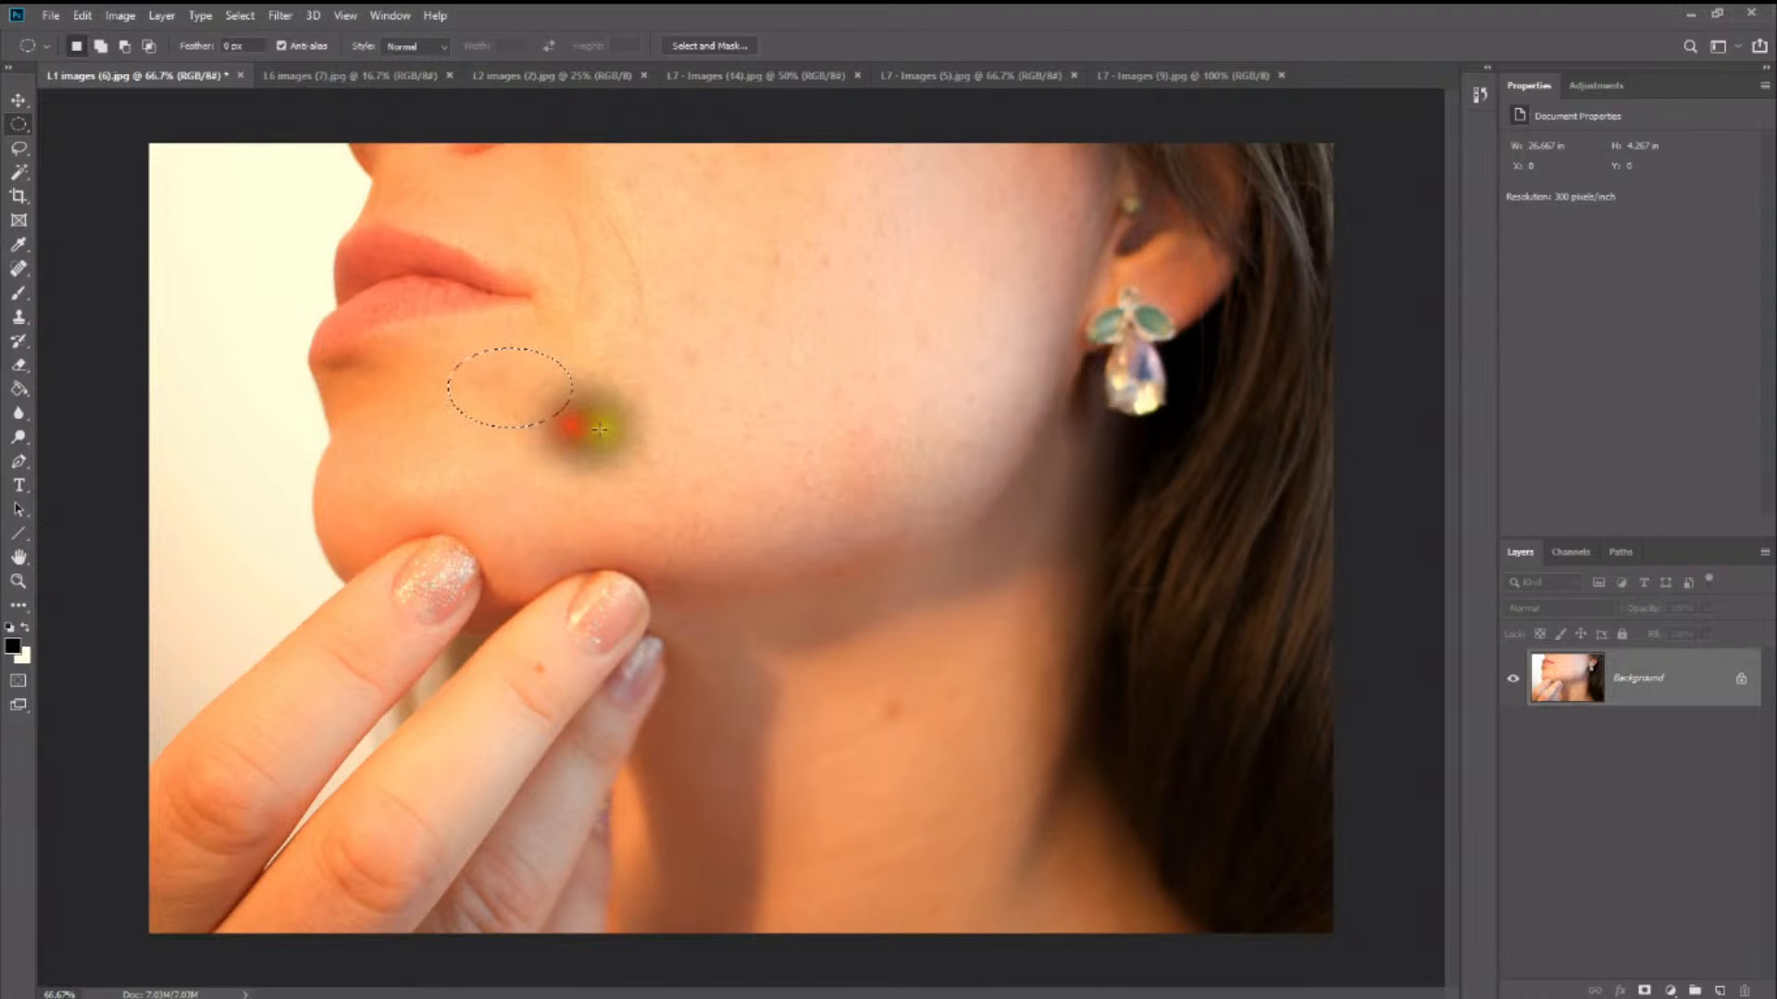
{"action": "right_click", "coordinate": [657, 418]}
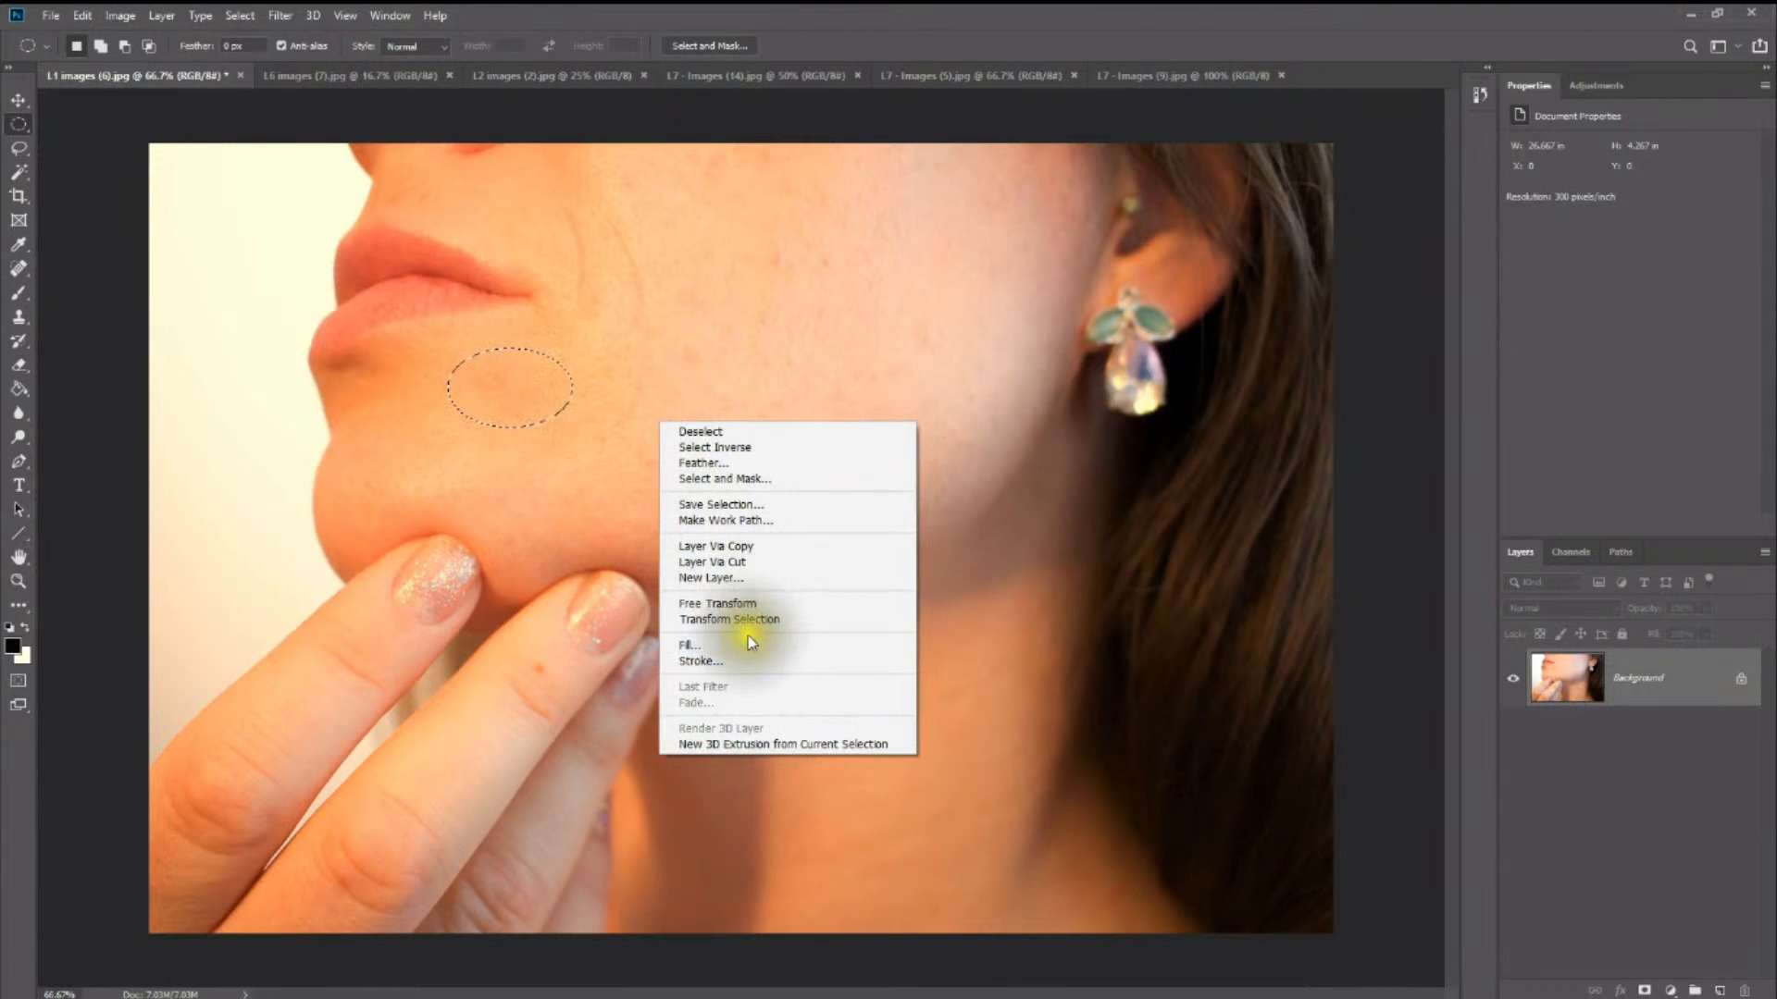
{"action": "left_click", "coordinate": [749, 644]}
{"action": "left_click", "coordinate": [1007, 485]}
{"action": "left_click", "coordinate": [904, 385]}
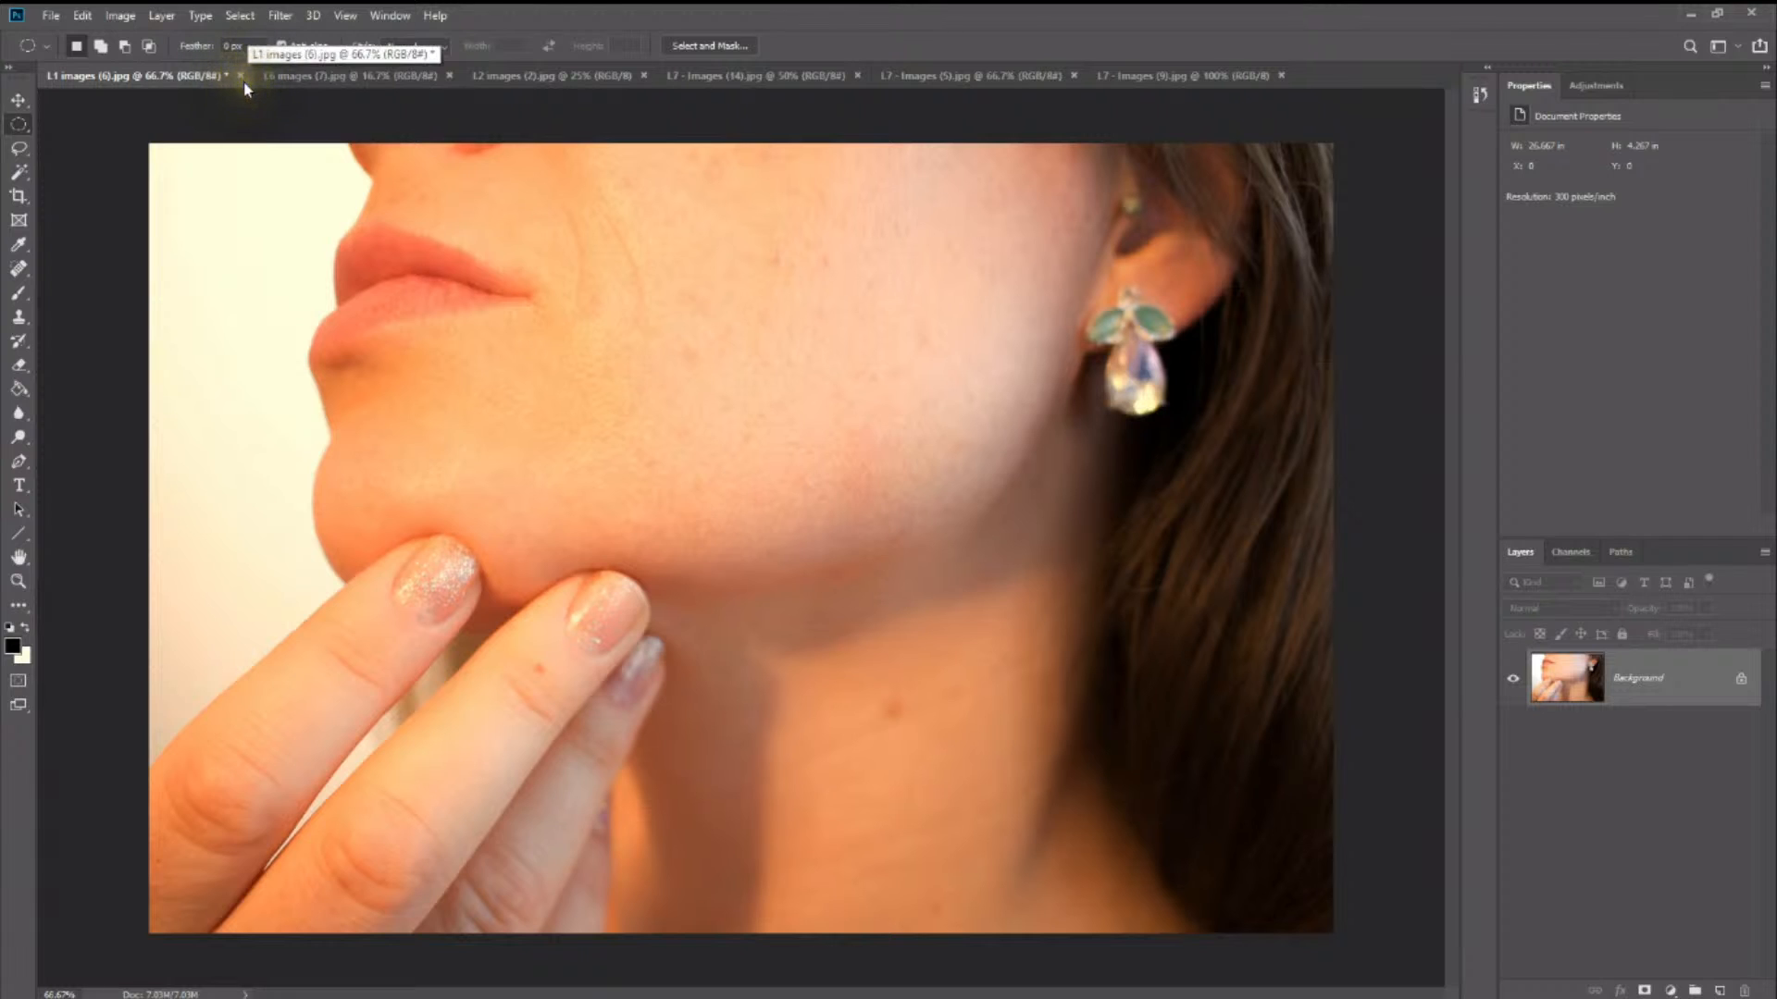
- Outline the spot in the middle of the cheek with the Lasso tool, fill it with Content-Aware, and deselect
{"action": "left_click", "coordinate": [19, 148]}
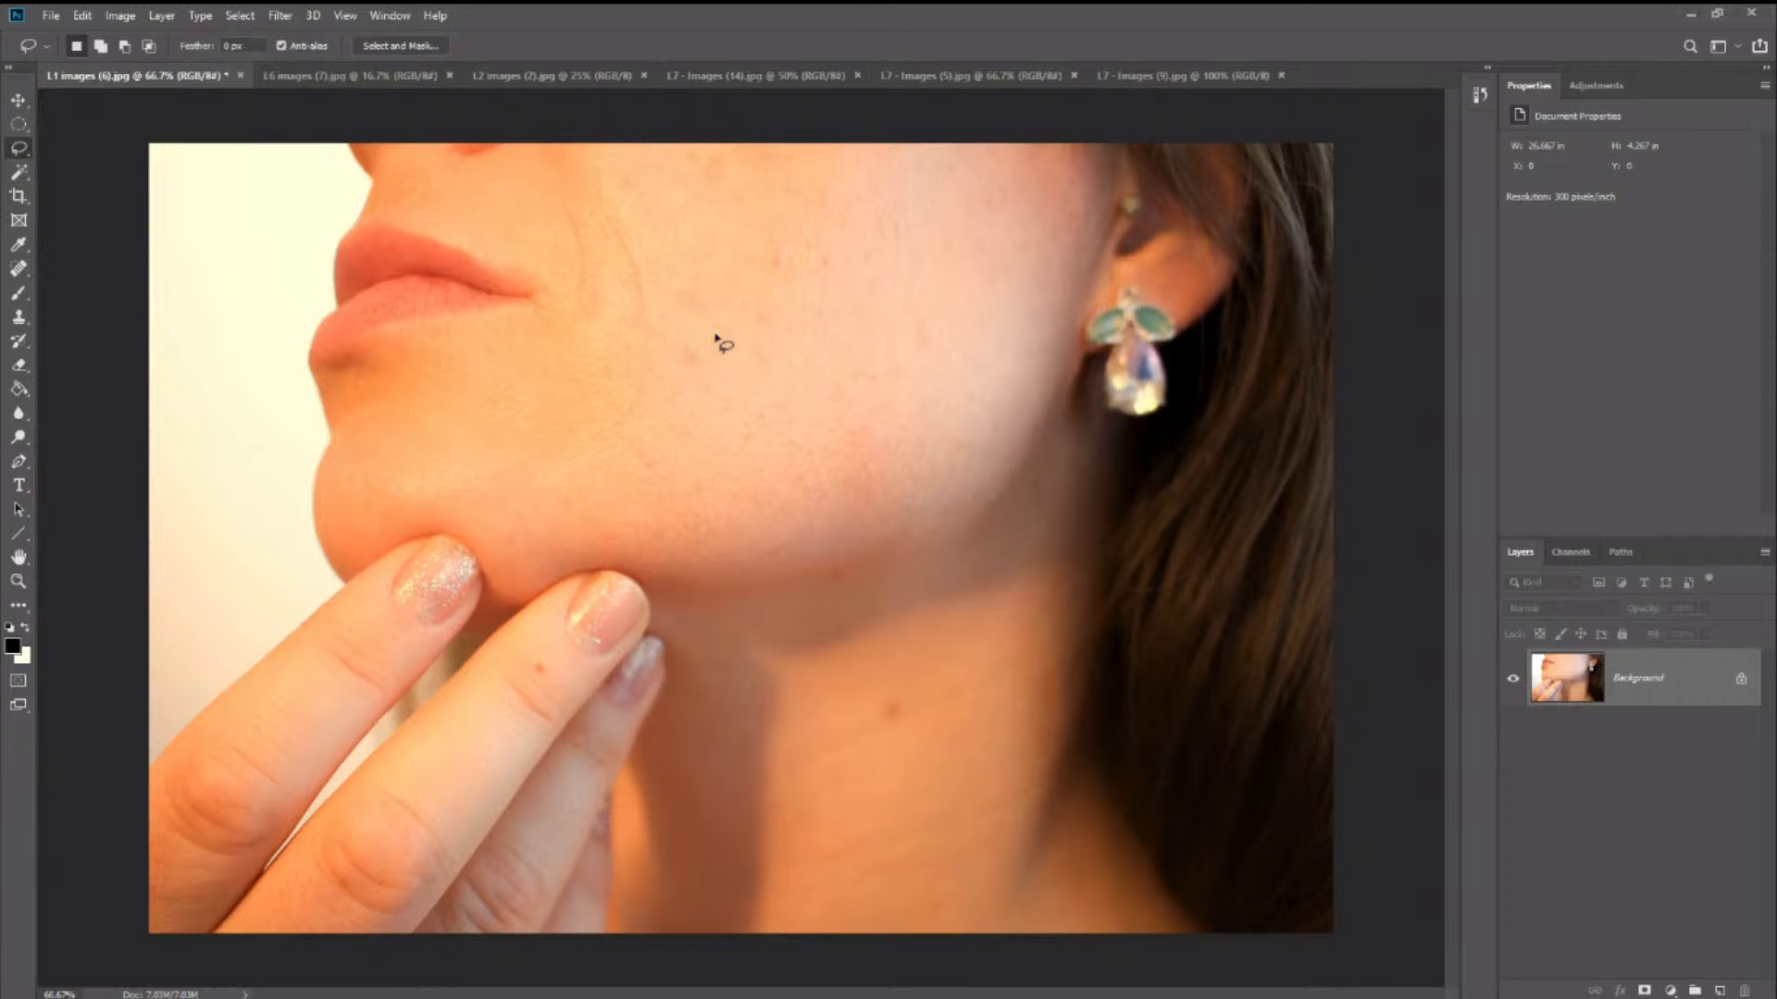
{"action": "mouse_move", "coordinate": [715, 330]}
{"action": "left_mouse_down"}
{"action": "mouse_move", "coordinate": [654, 387]}
{"action": "mouse_move", "coordinate": [742, 409]}
{"action": "mouse_move", "coordinate": [769, 353]}
{"action": "mouse_move", "coordinate": [687, 324]}
{"action": "left_mouse_up"}
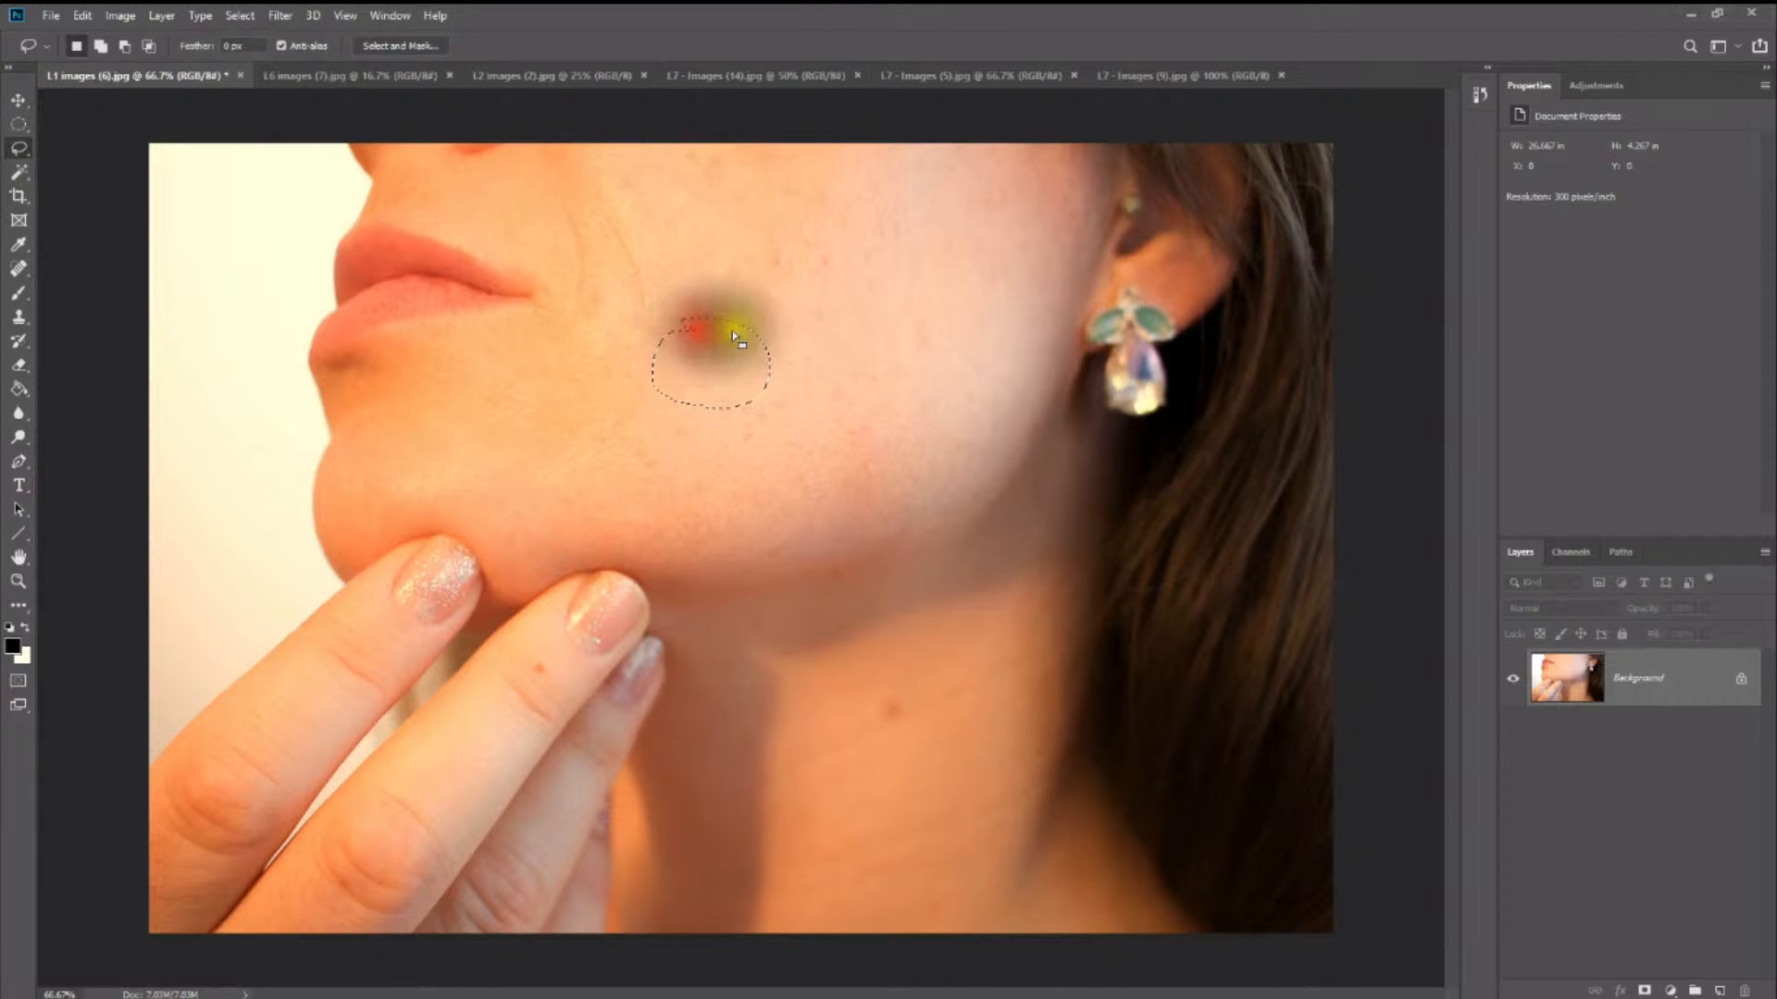
{"action": "right_click", "coordinate": [825, 302]}
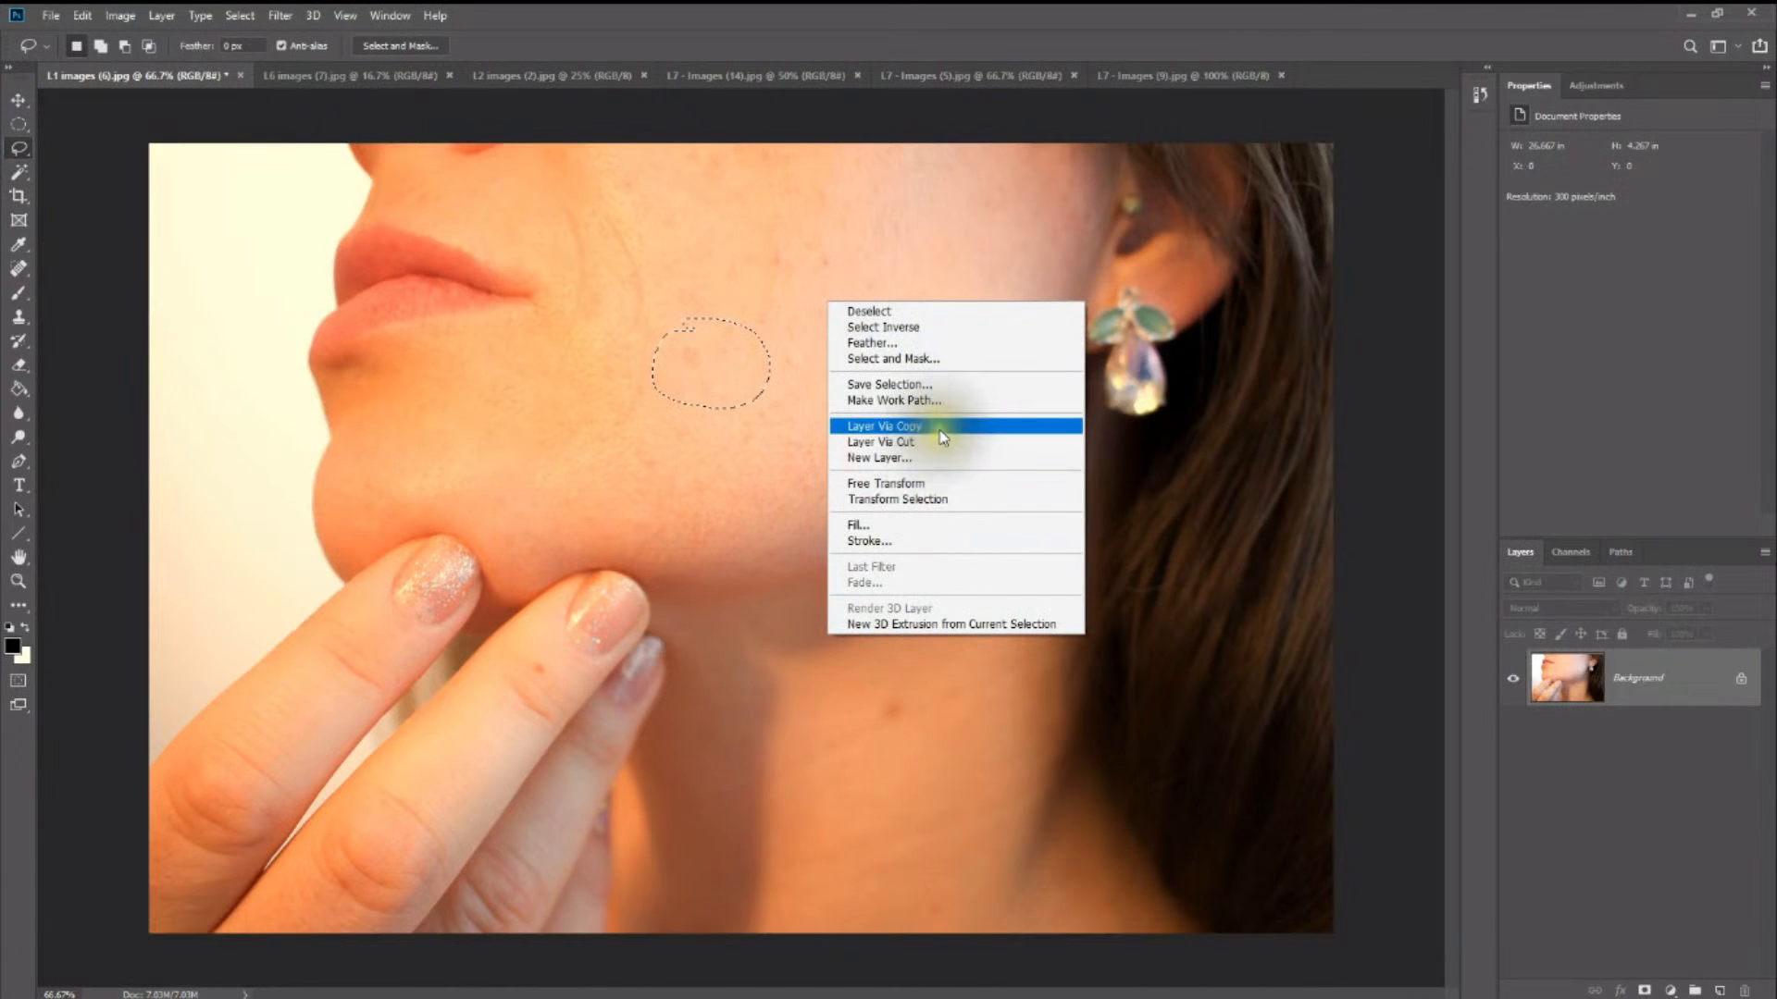
{"action": "left_click", "coordinate": [919, 528]}
{"action": "left_click", "coordinate": [1031, 483]}
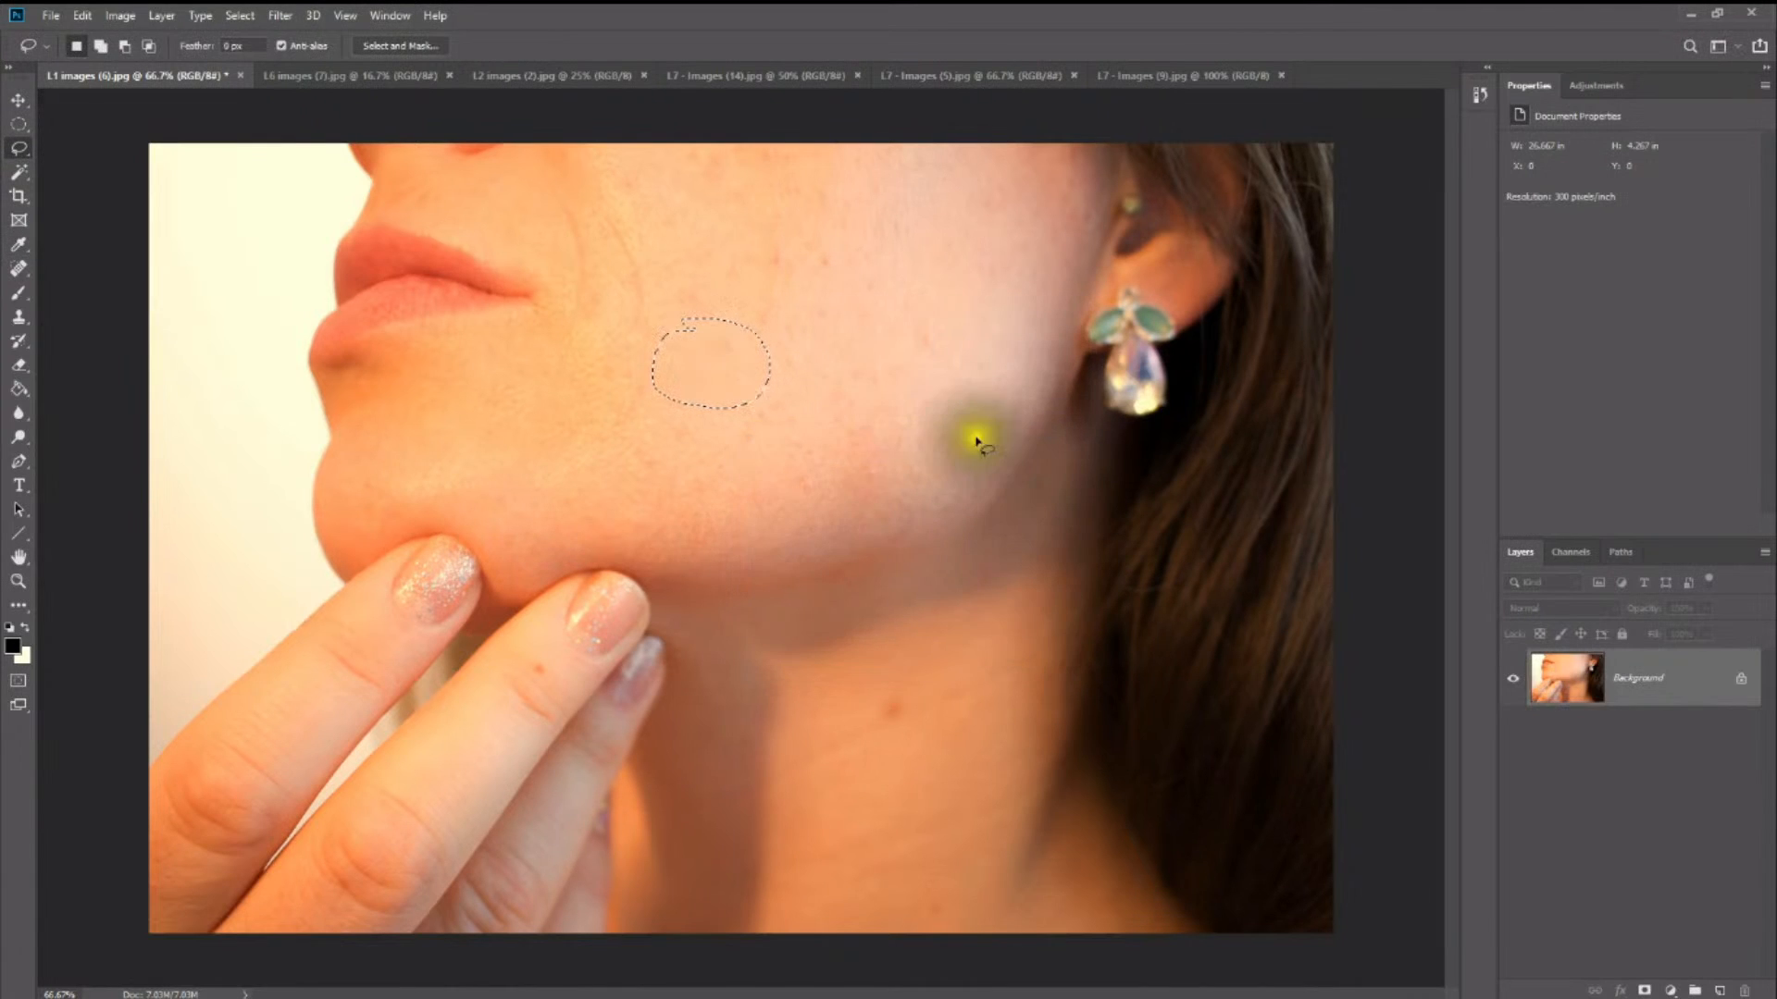
{"action": "left_click", "coordinate": [699, 388]}
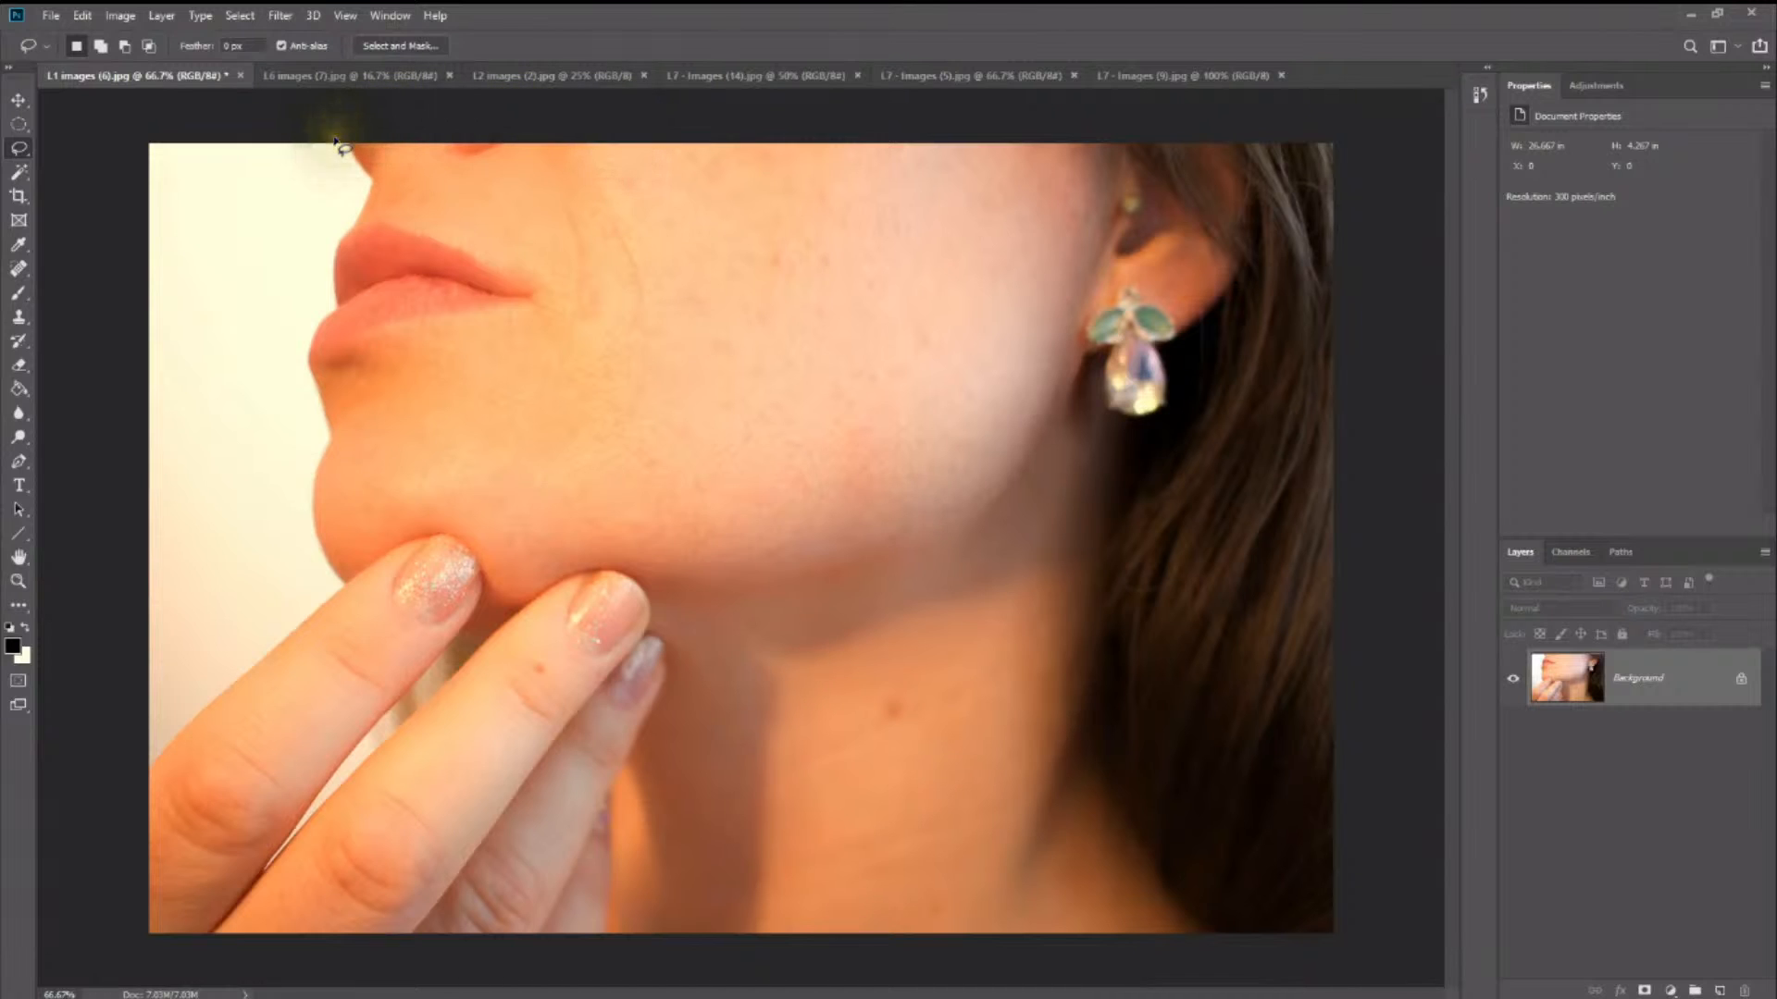
- Close the face photo without saving its changes and bring up the cliff photo L2 images (2).jpg
{"action": "left_click", "coordinate": [241, 78]}
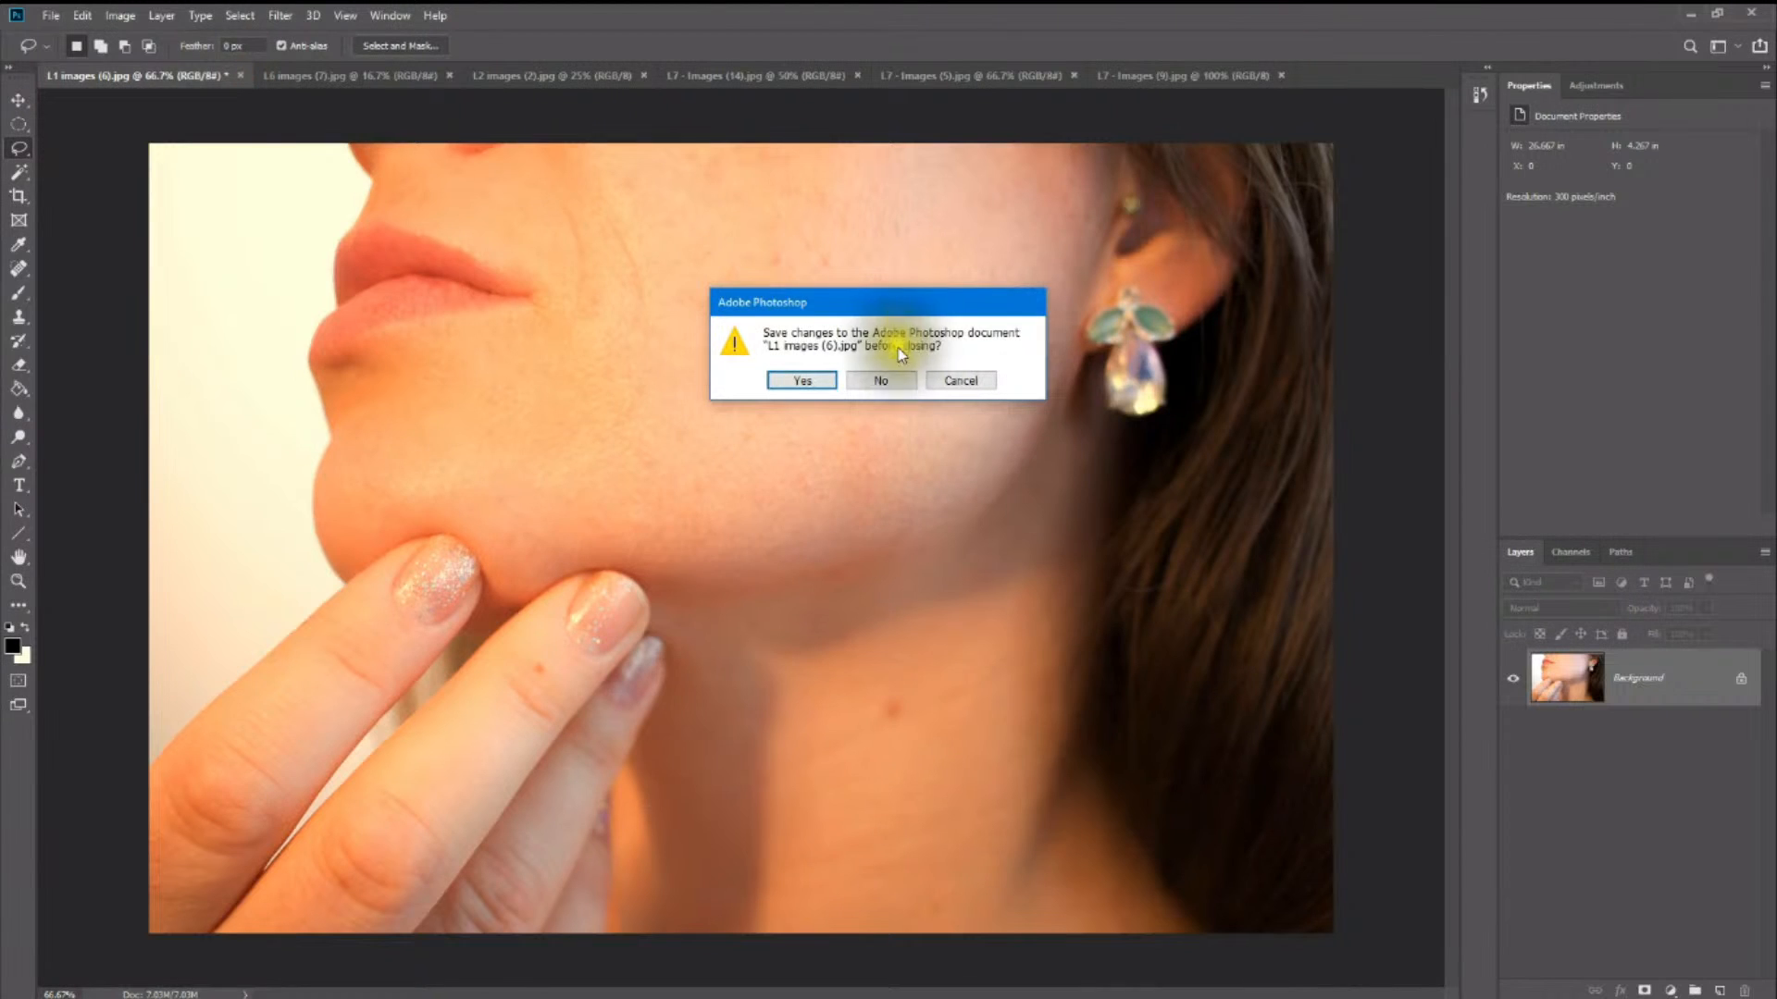
{"action": "left_click", "coordinate": [885, 379]}
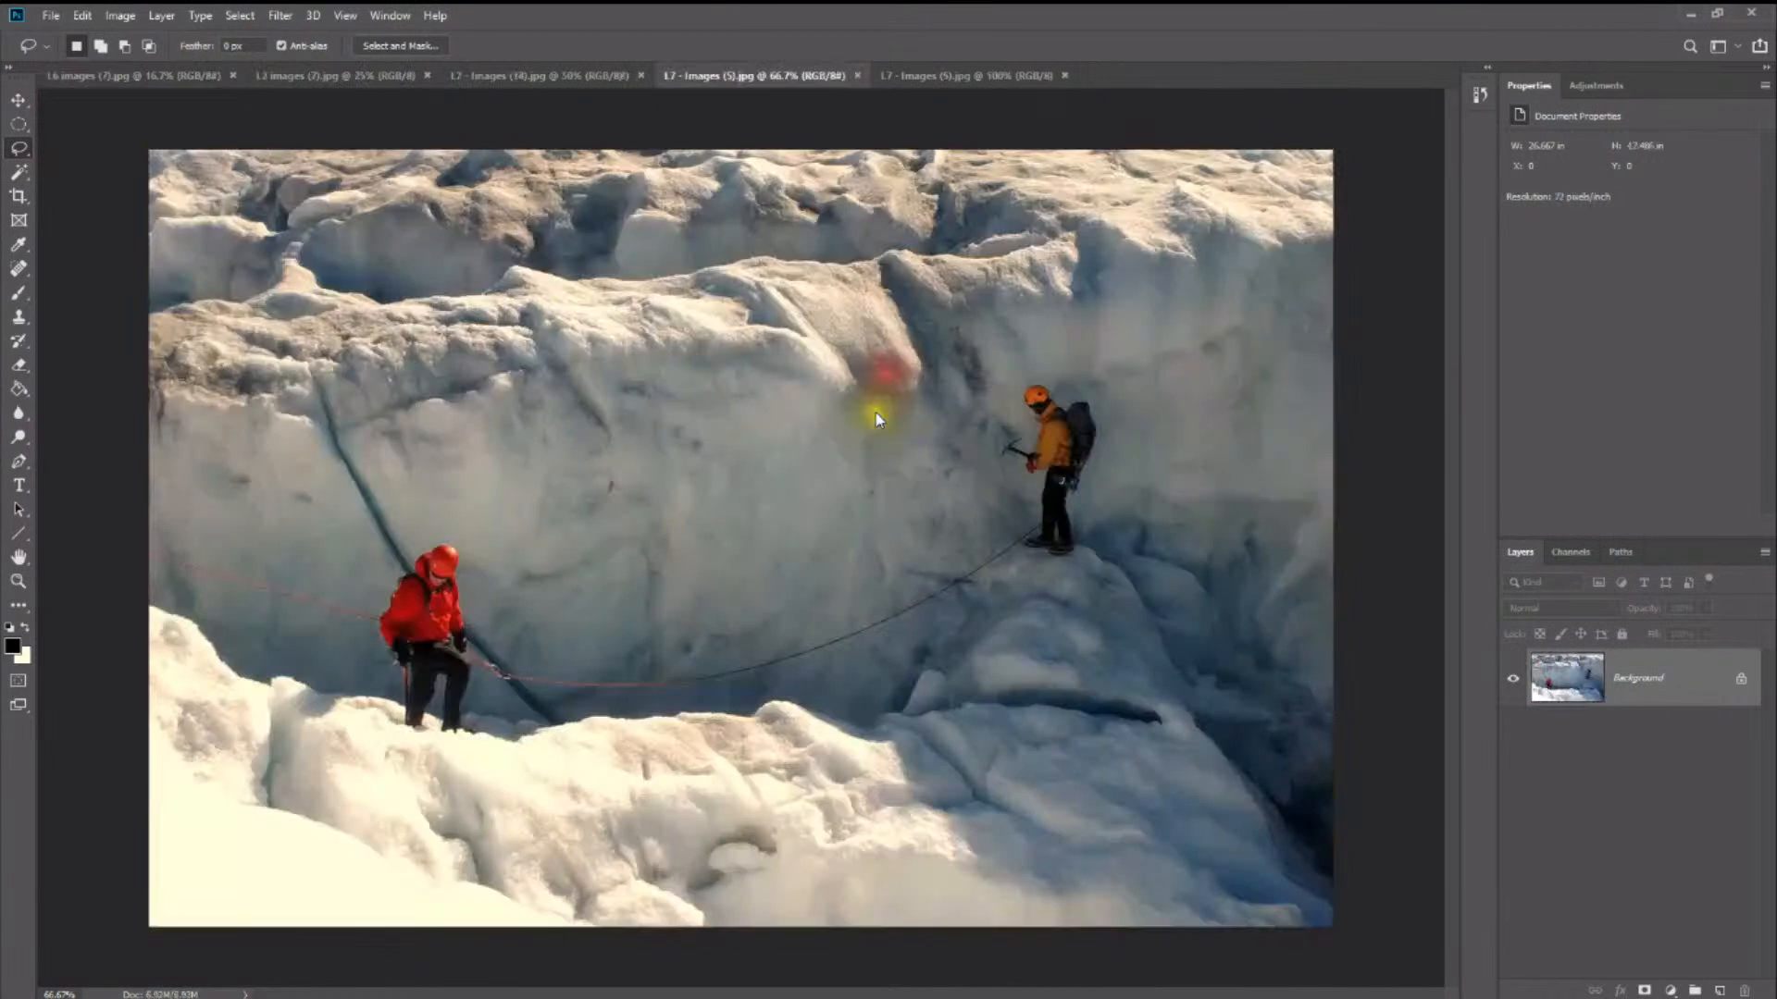
{"action": "left_click", "coordinate": [180, 75]}
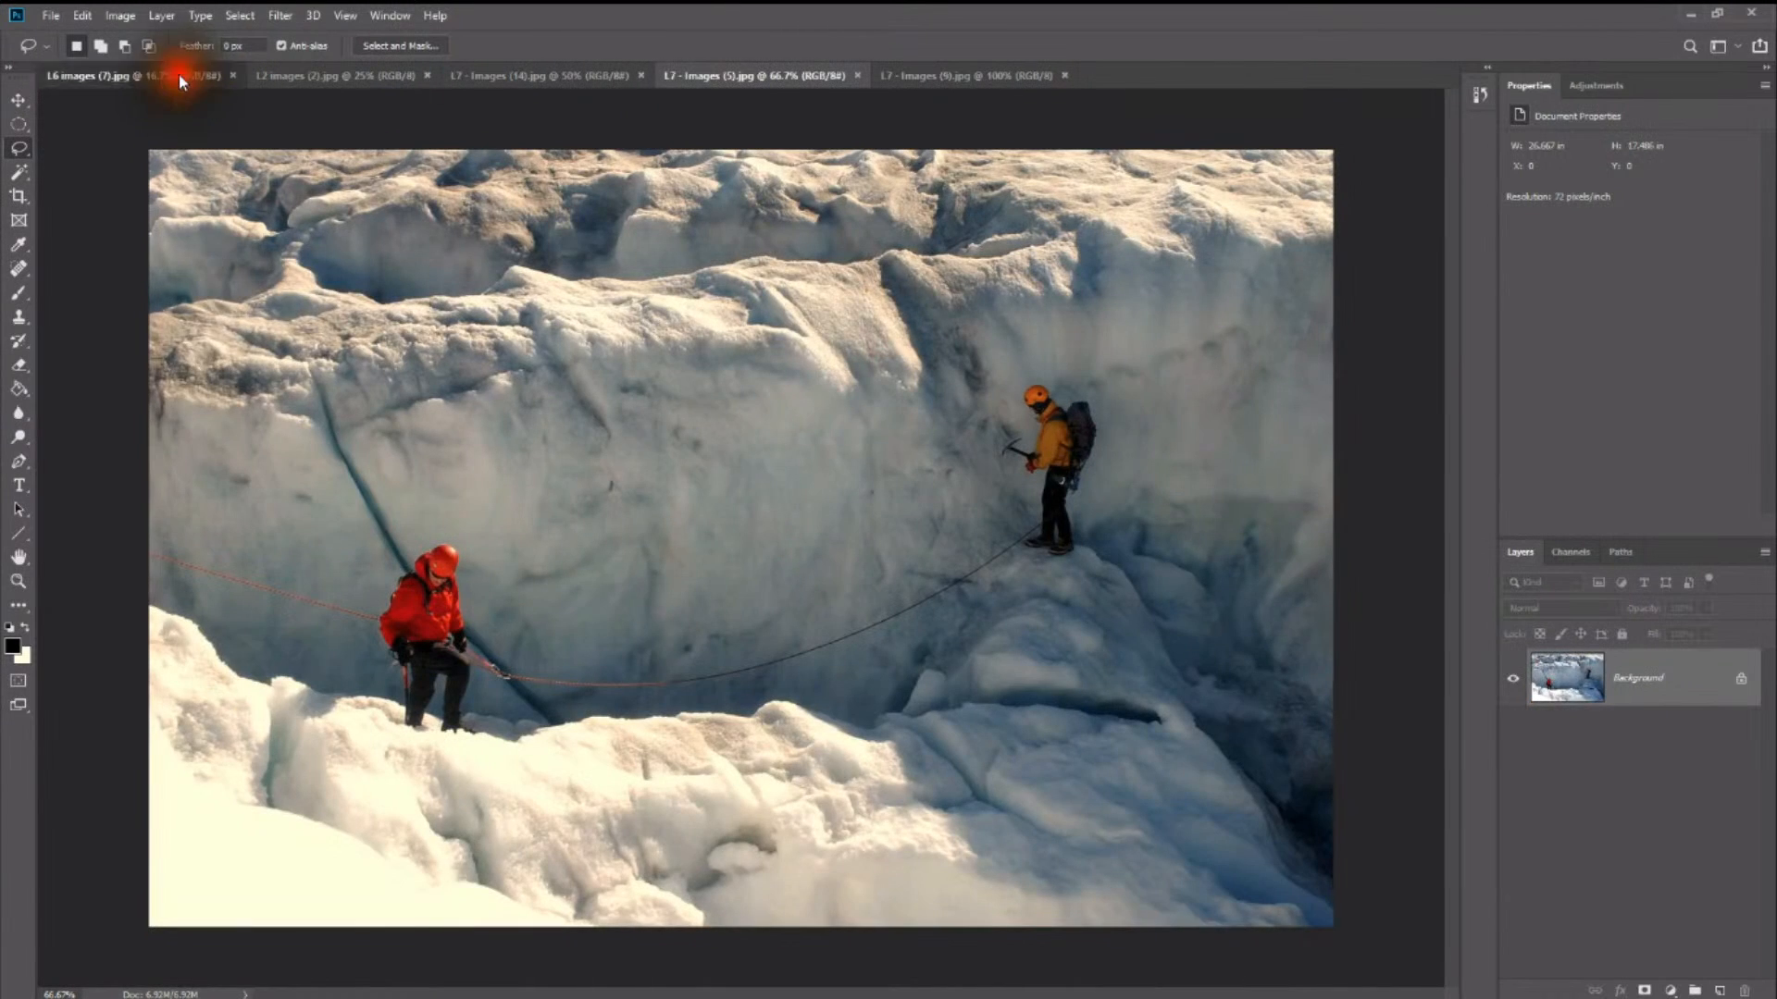
{"action": "left_click", "coordinate": [314, 75]}
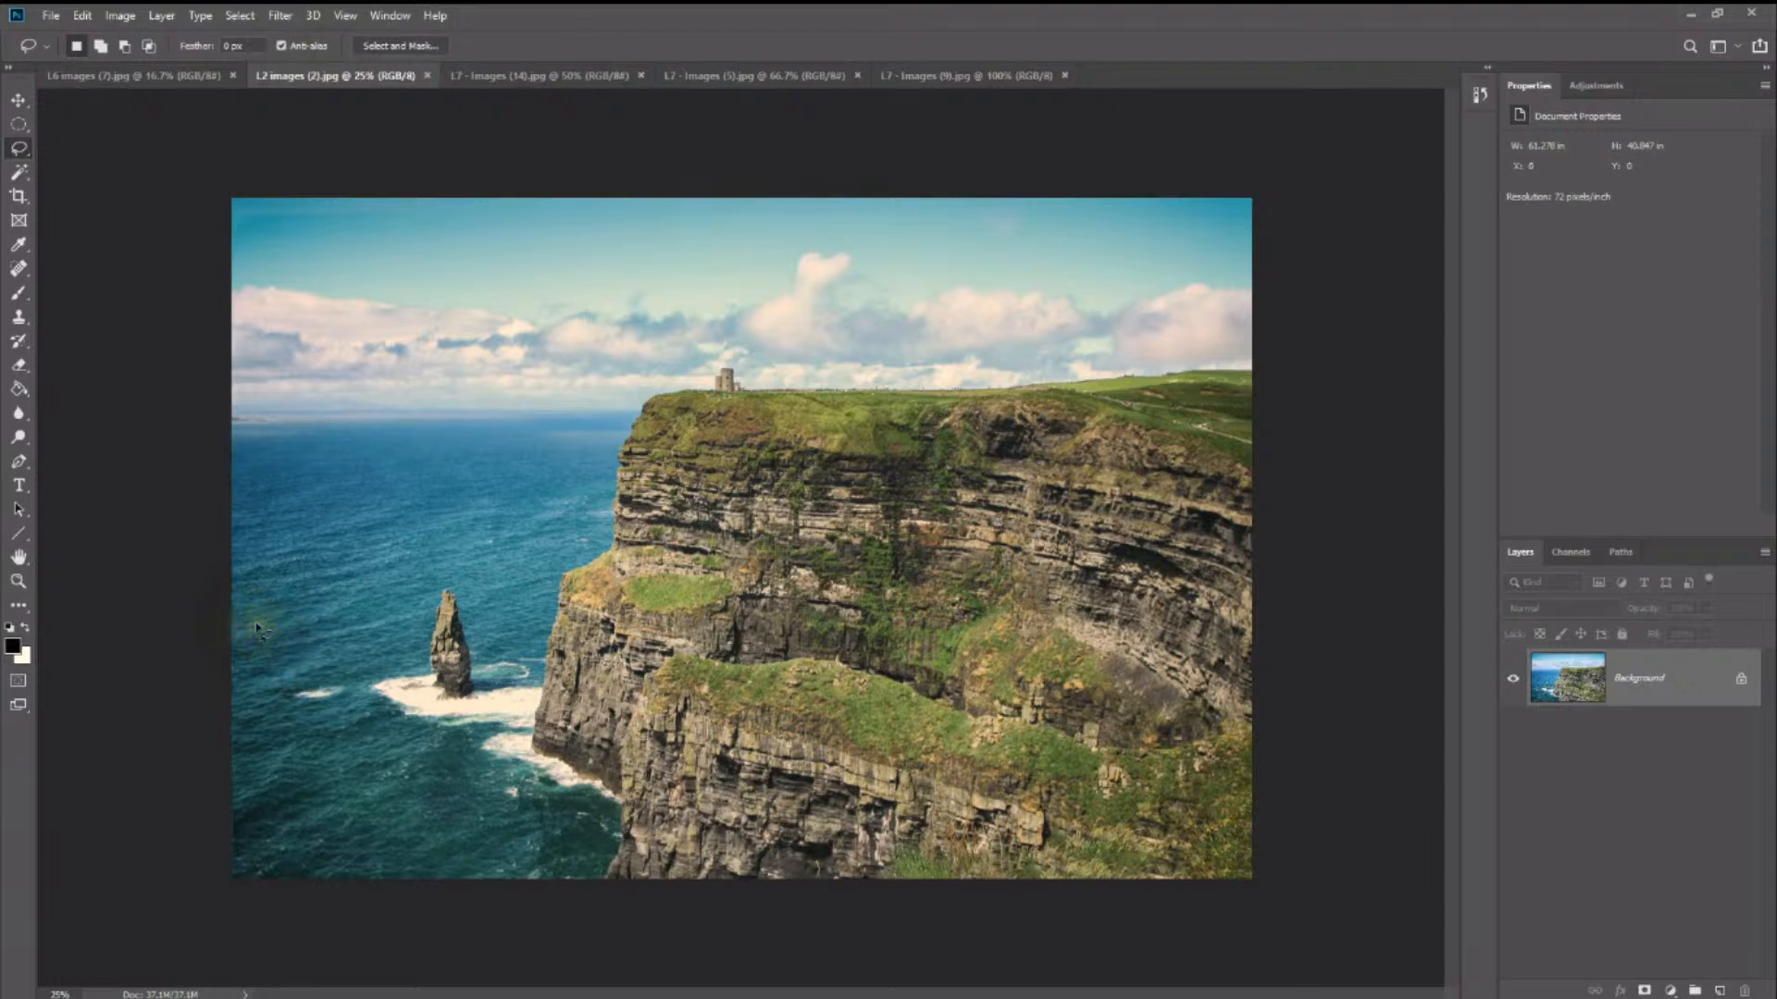
{"action": "key", "text": "z"}
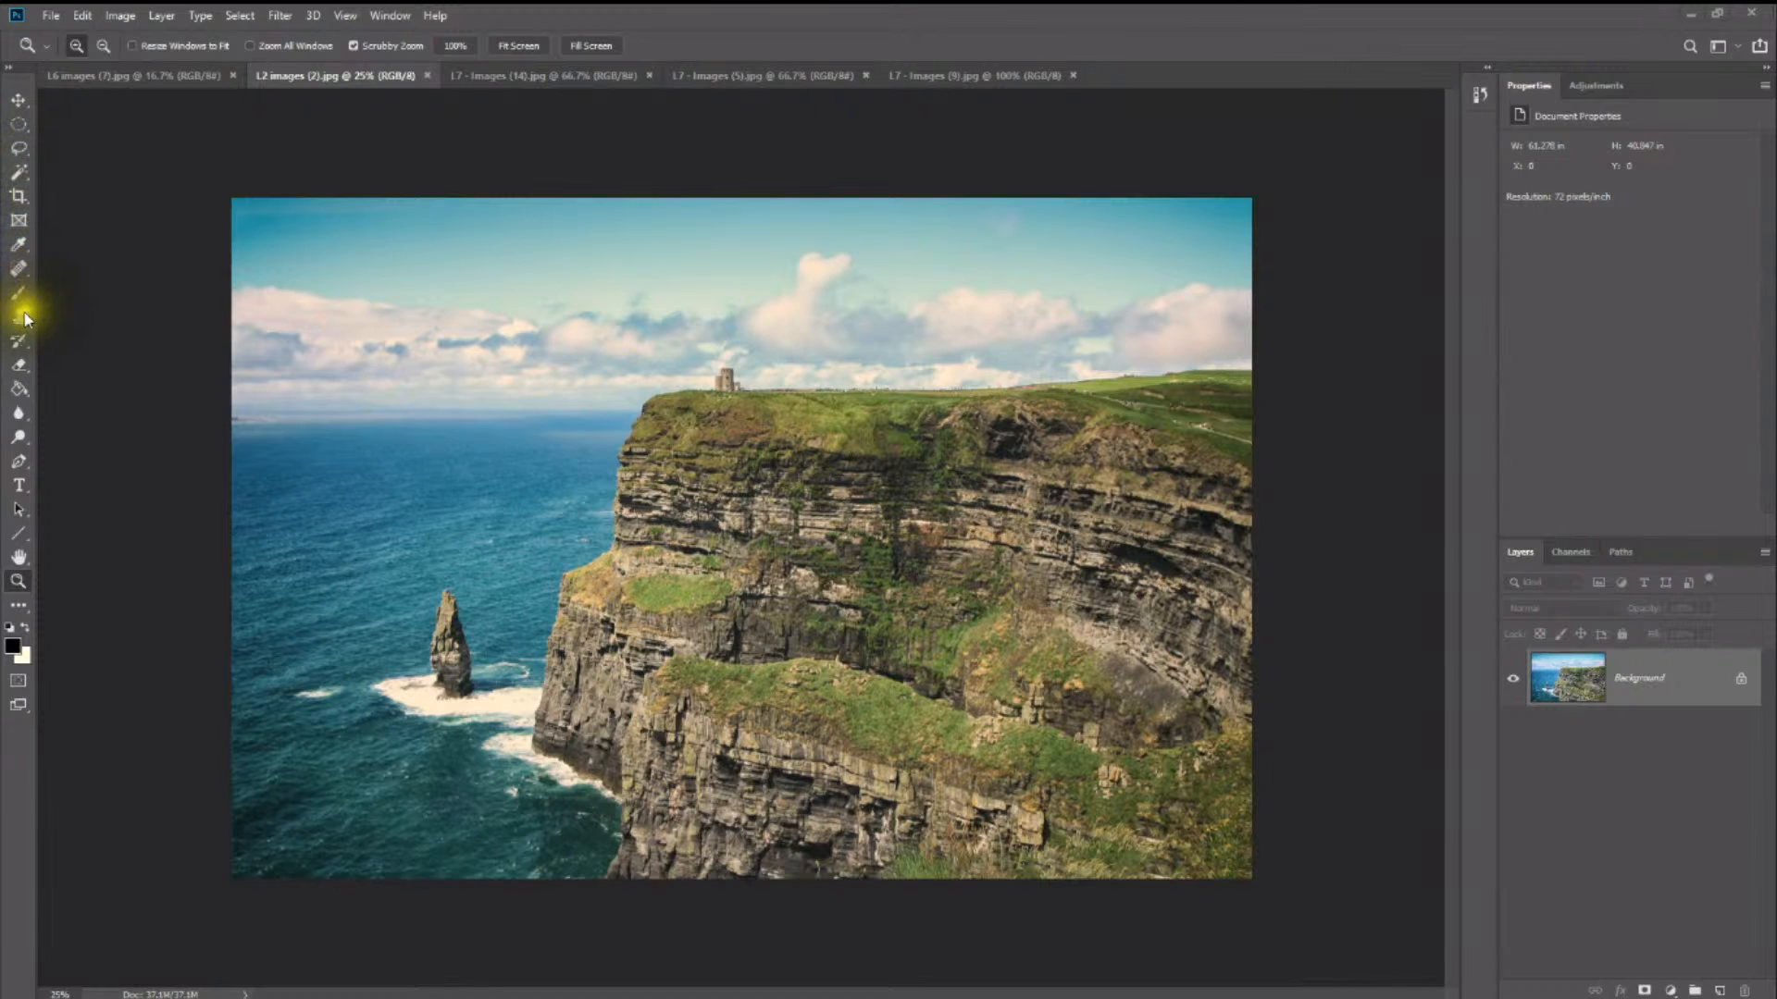
{"action": "left_click", "coordinate": [21, 270]}
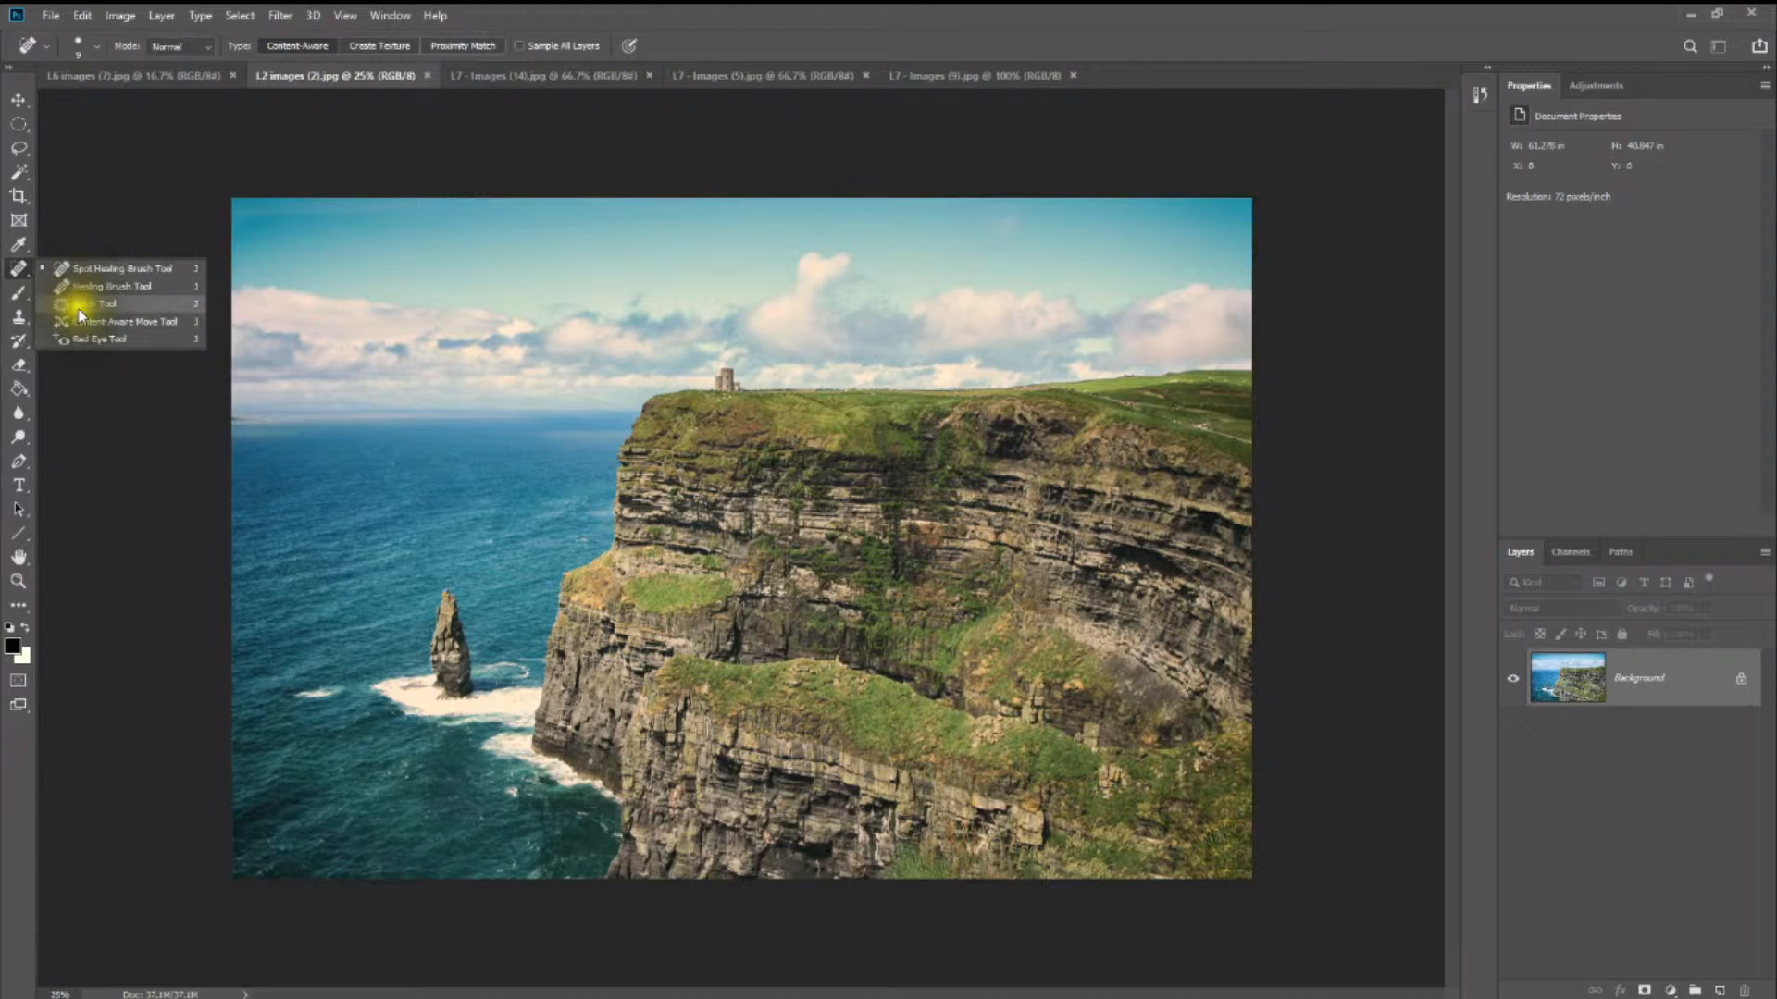
{"action": "left_click", "coordinate": [17, 320]}
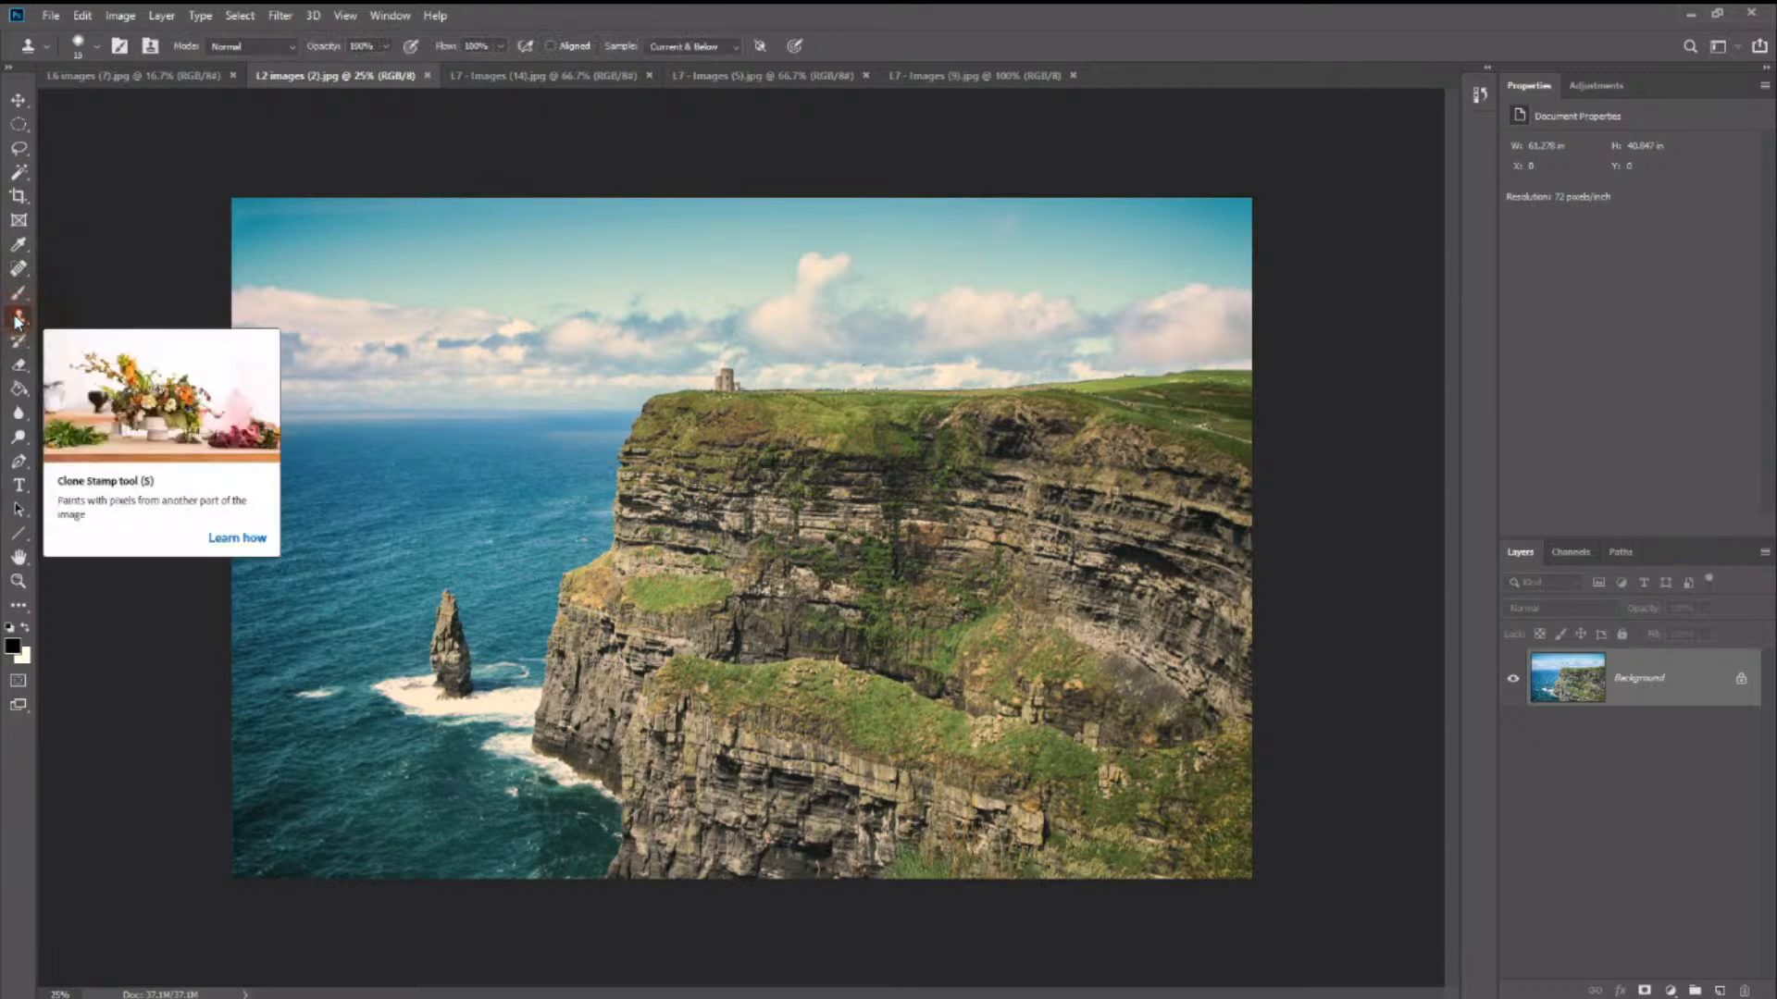
{"action": "right_click", "coordinate": [17, 321]}
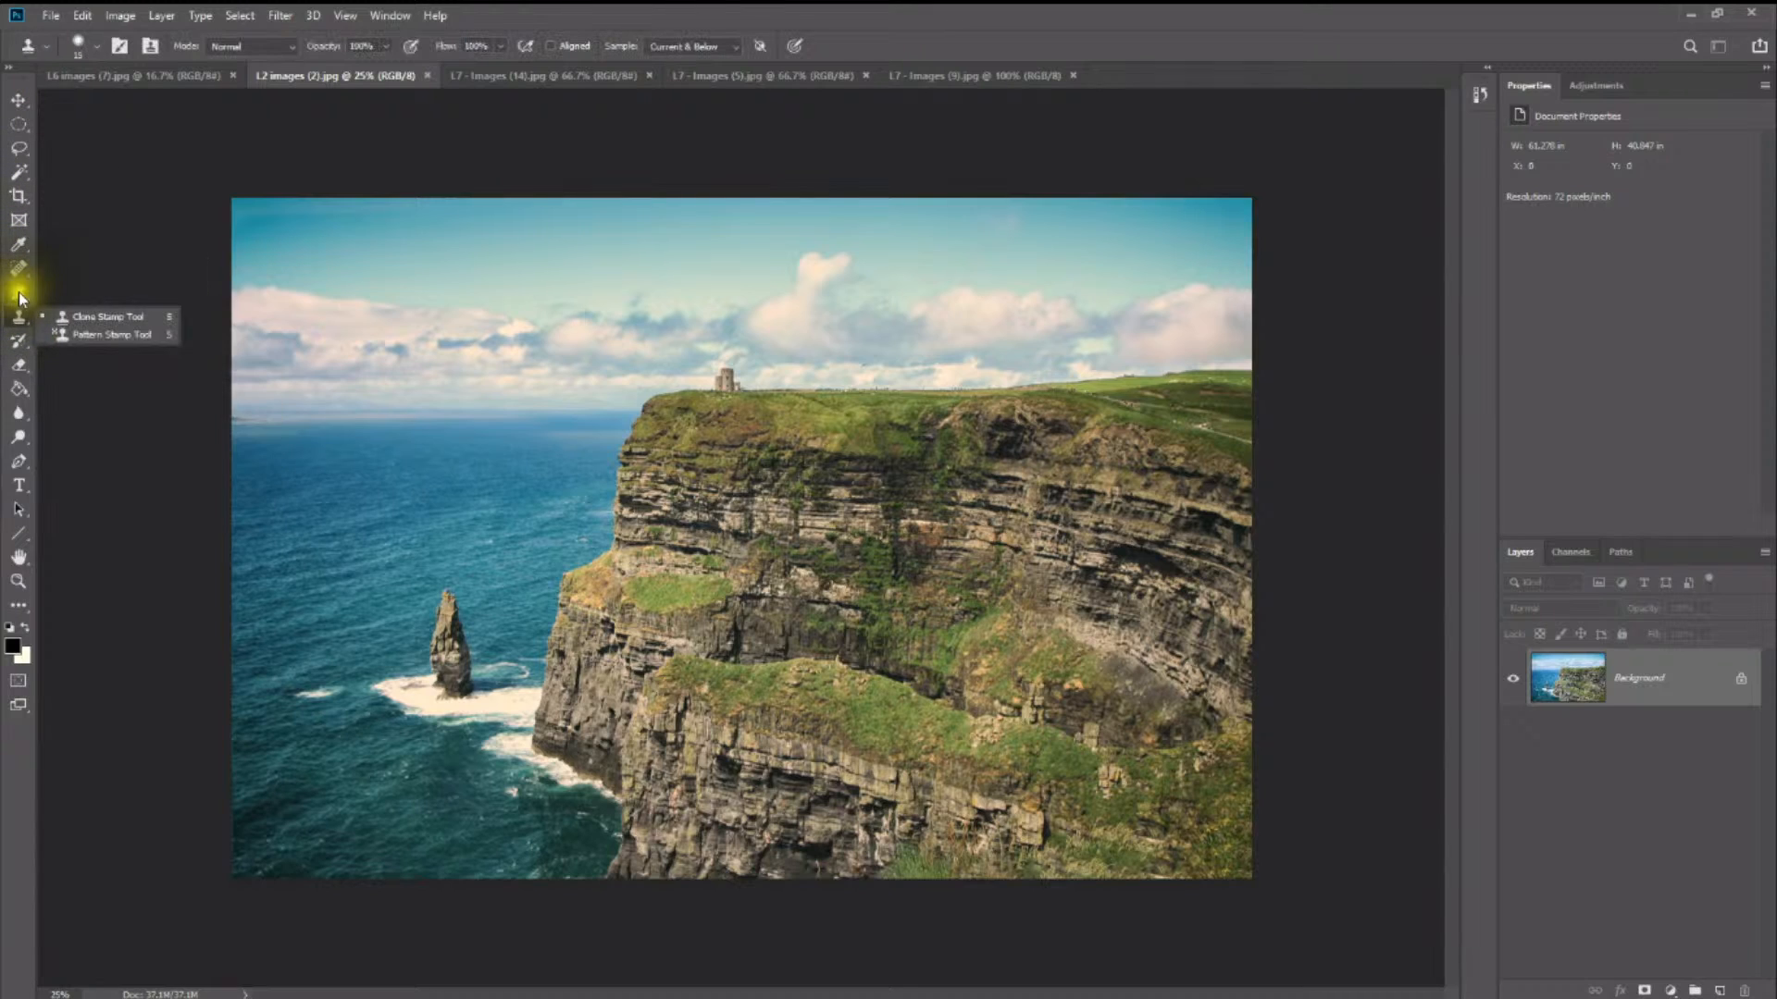
{"action": "left_click", "coordinate": [110, 303]}
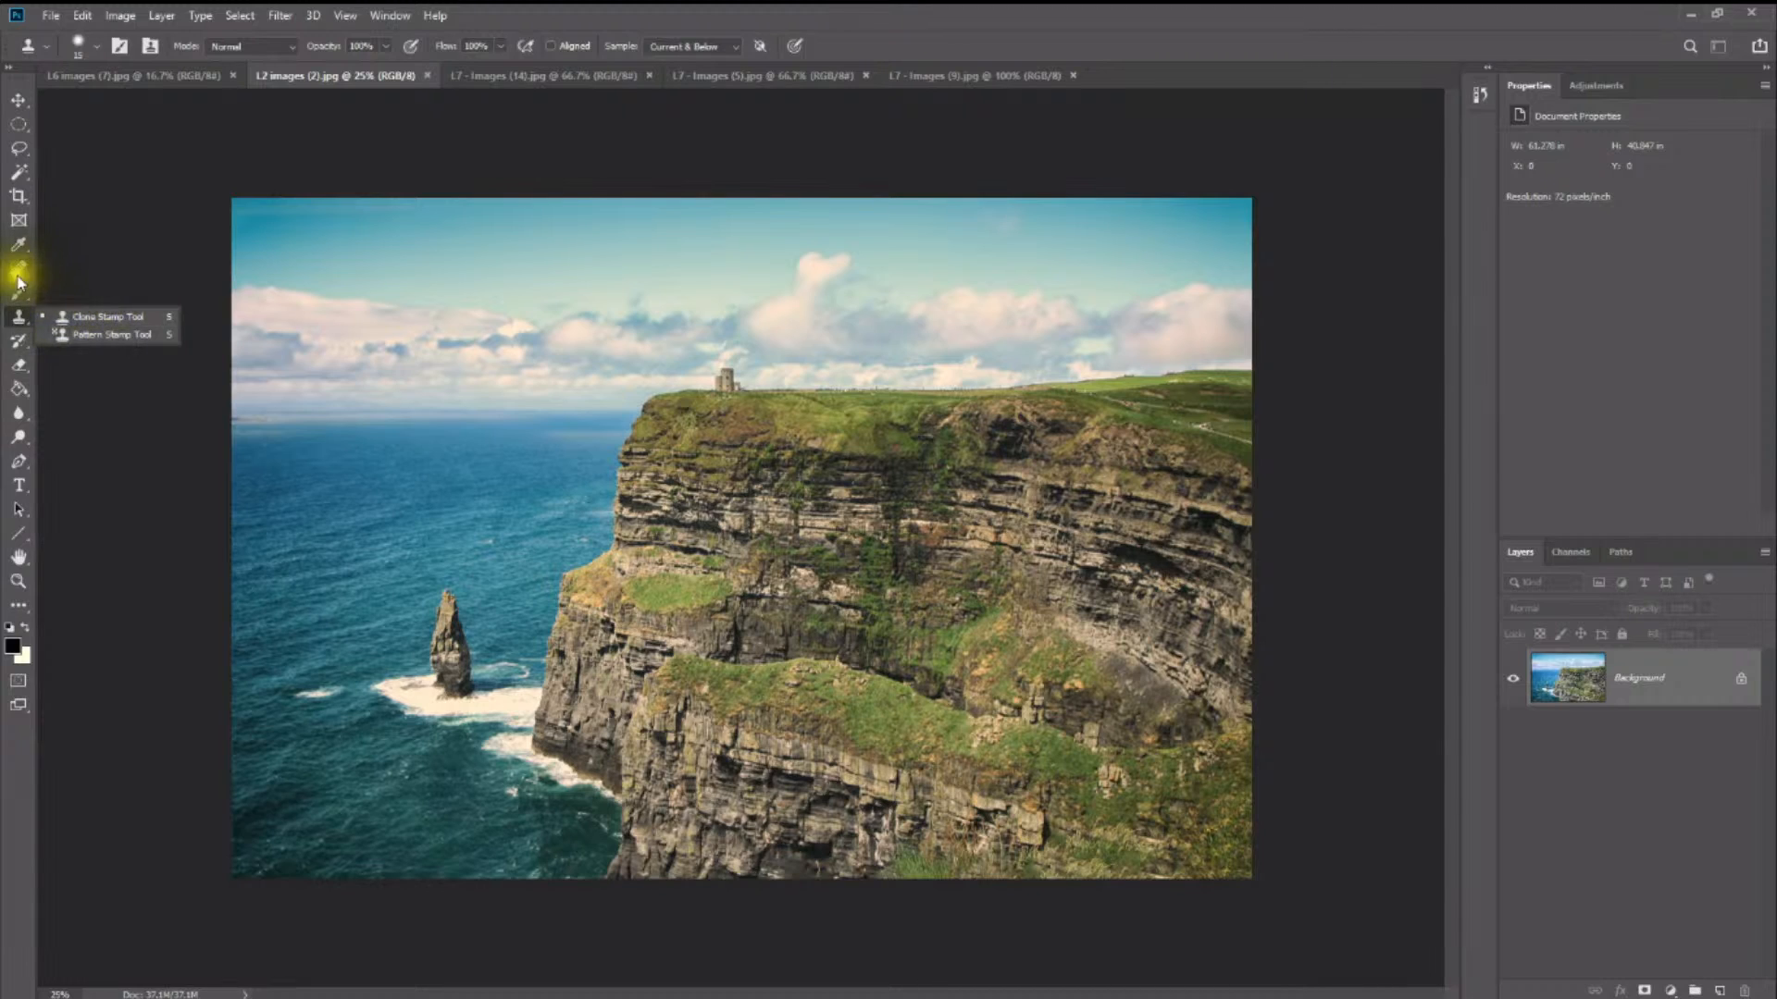
{"action": "mouse_move", "coordinate": [742, 267]}
{"action": "left_mouse_down"}
{"action": "mouse_move", "coordinate": [653, 317]}
{"action": "mouse_move", "coordinate": [677, 360]}
{"action": "mouse_move", "coordinate": [655, 343]}
{"action": "mouse_move", "coordinate": [722, 358]}
{"action": "left_mouse_up"}
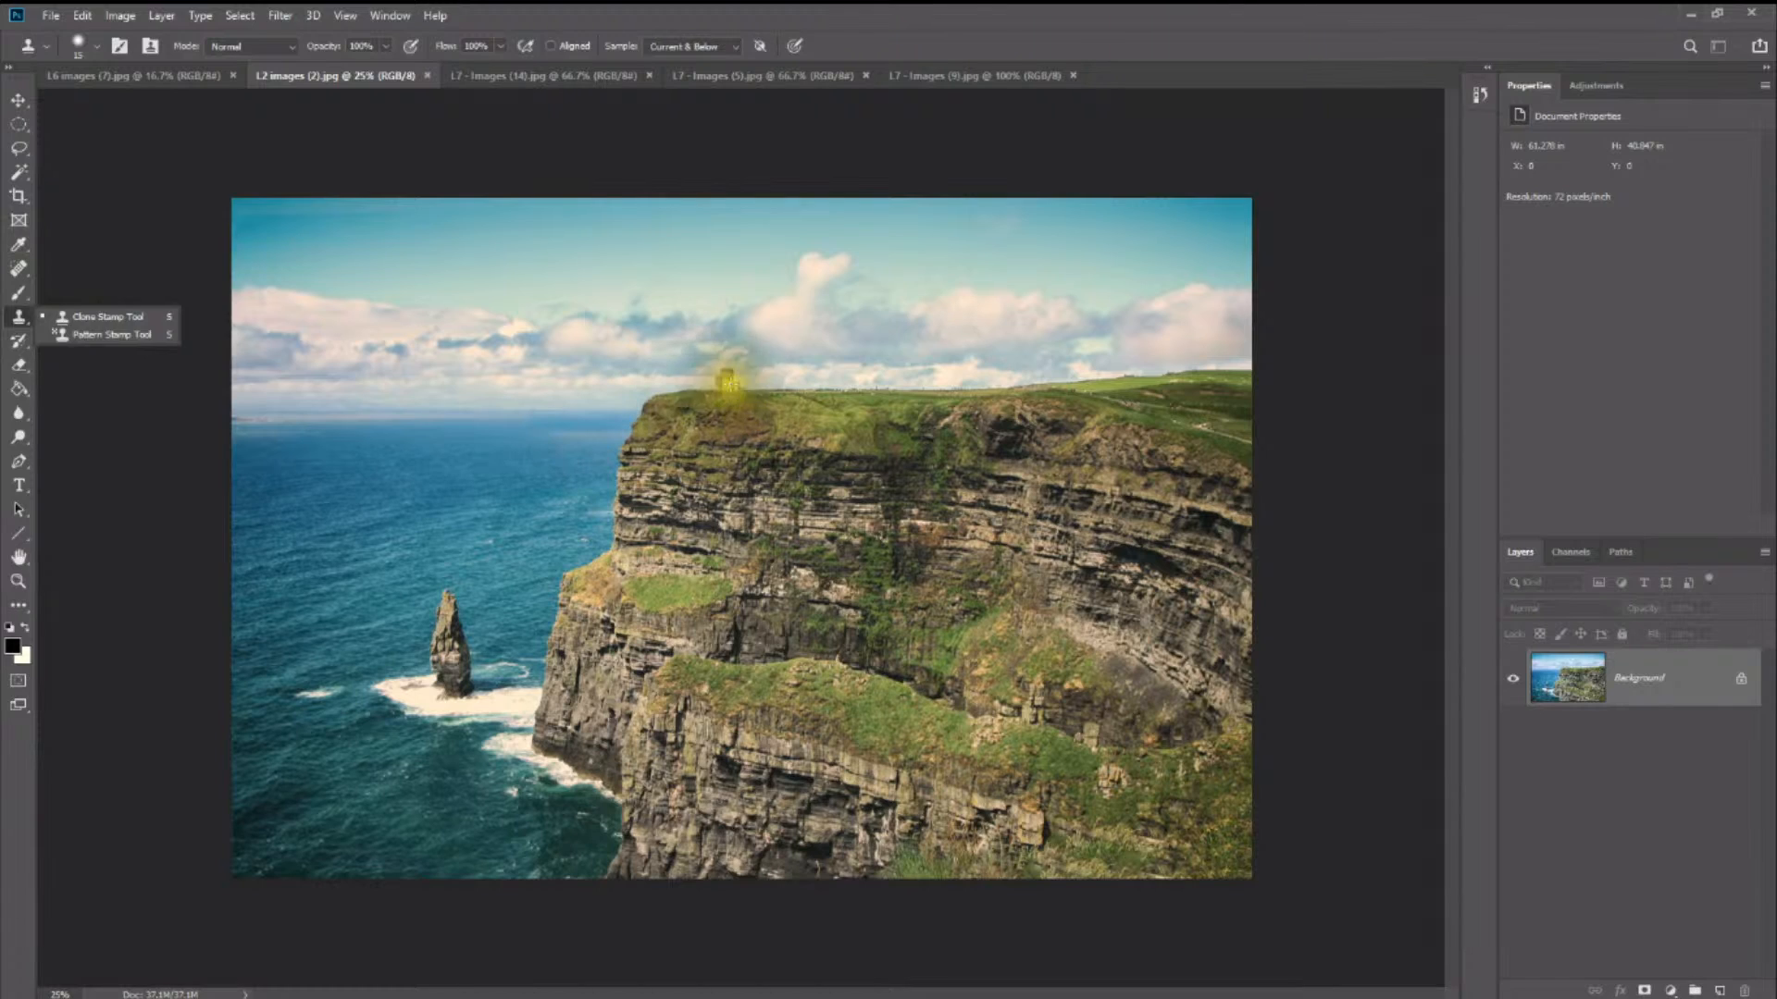
- Activate the Clone Stamp tool for work around the cliff-top tower and set its brush hardness to 0%
{"action": "key", "text": "z"}
{"action": "left_click", "coordinate": [725, 374]}
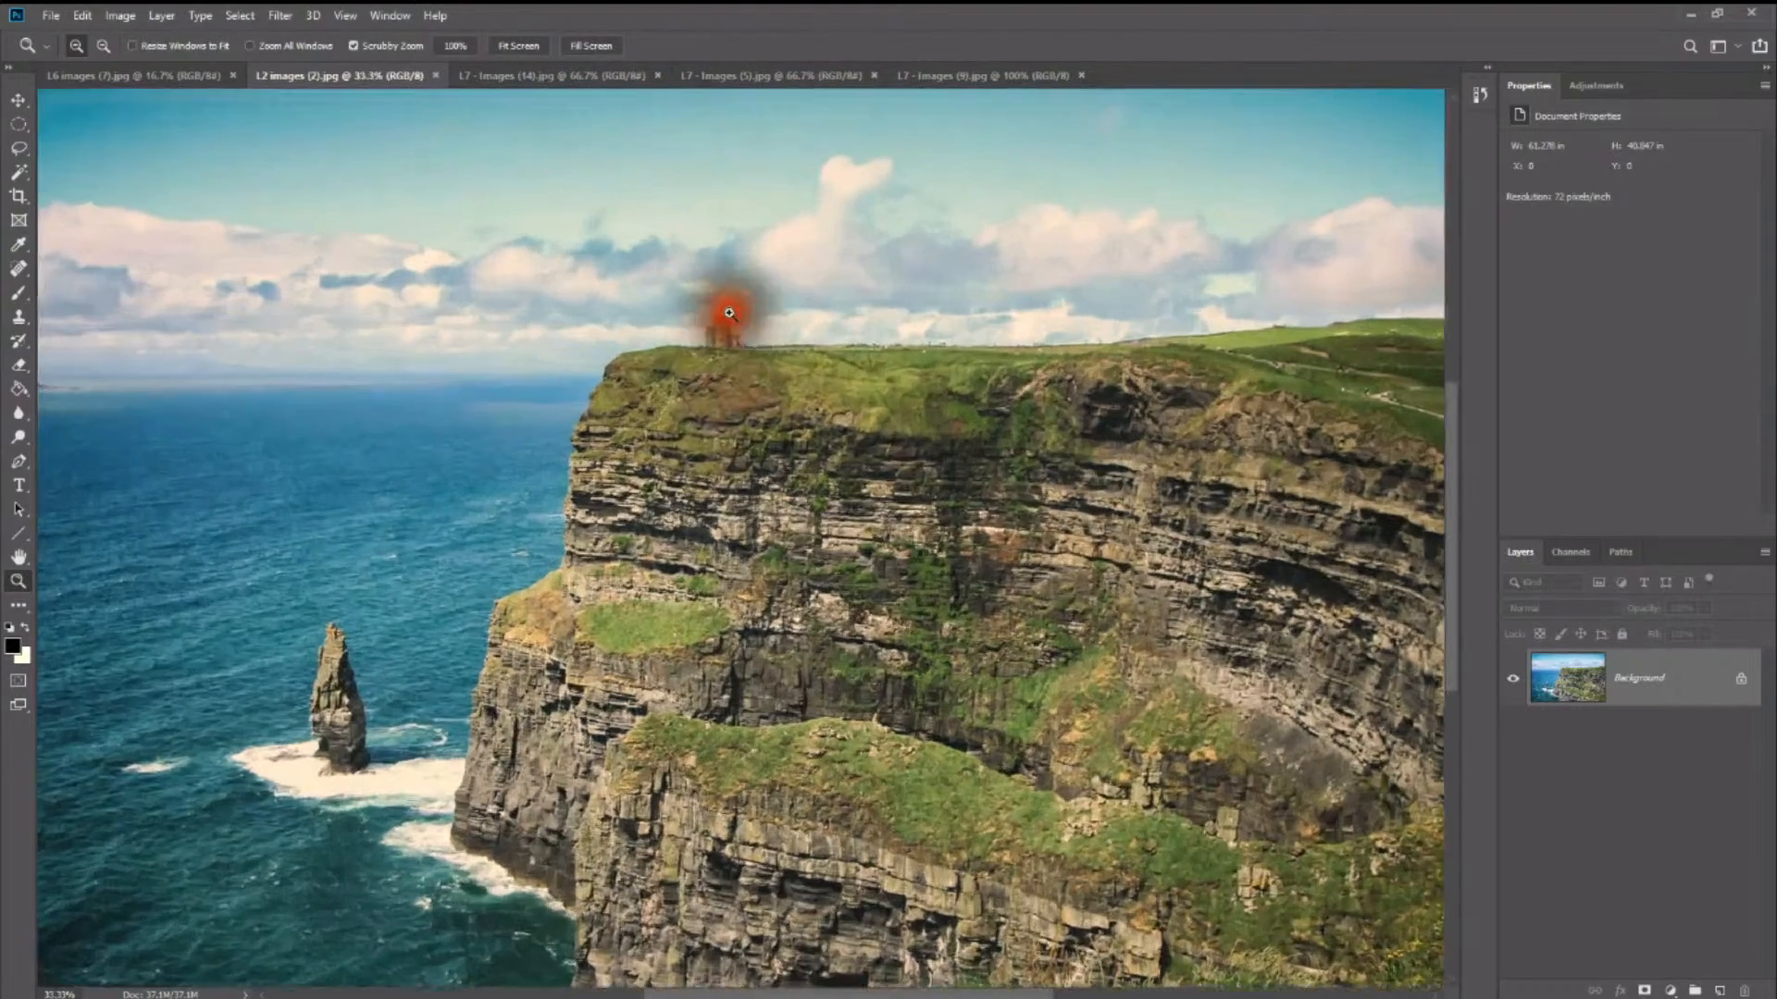
{"action": "left_click_drag", "start_coordinate": [729, 312], "coordinate": [755, 473]}
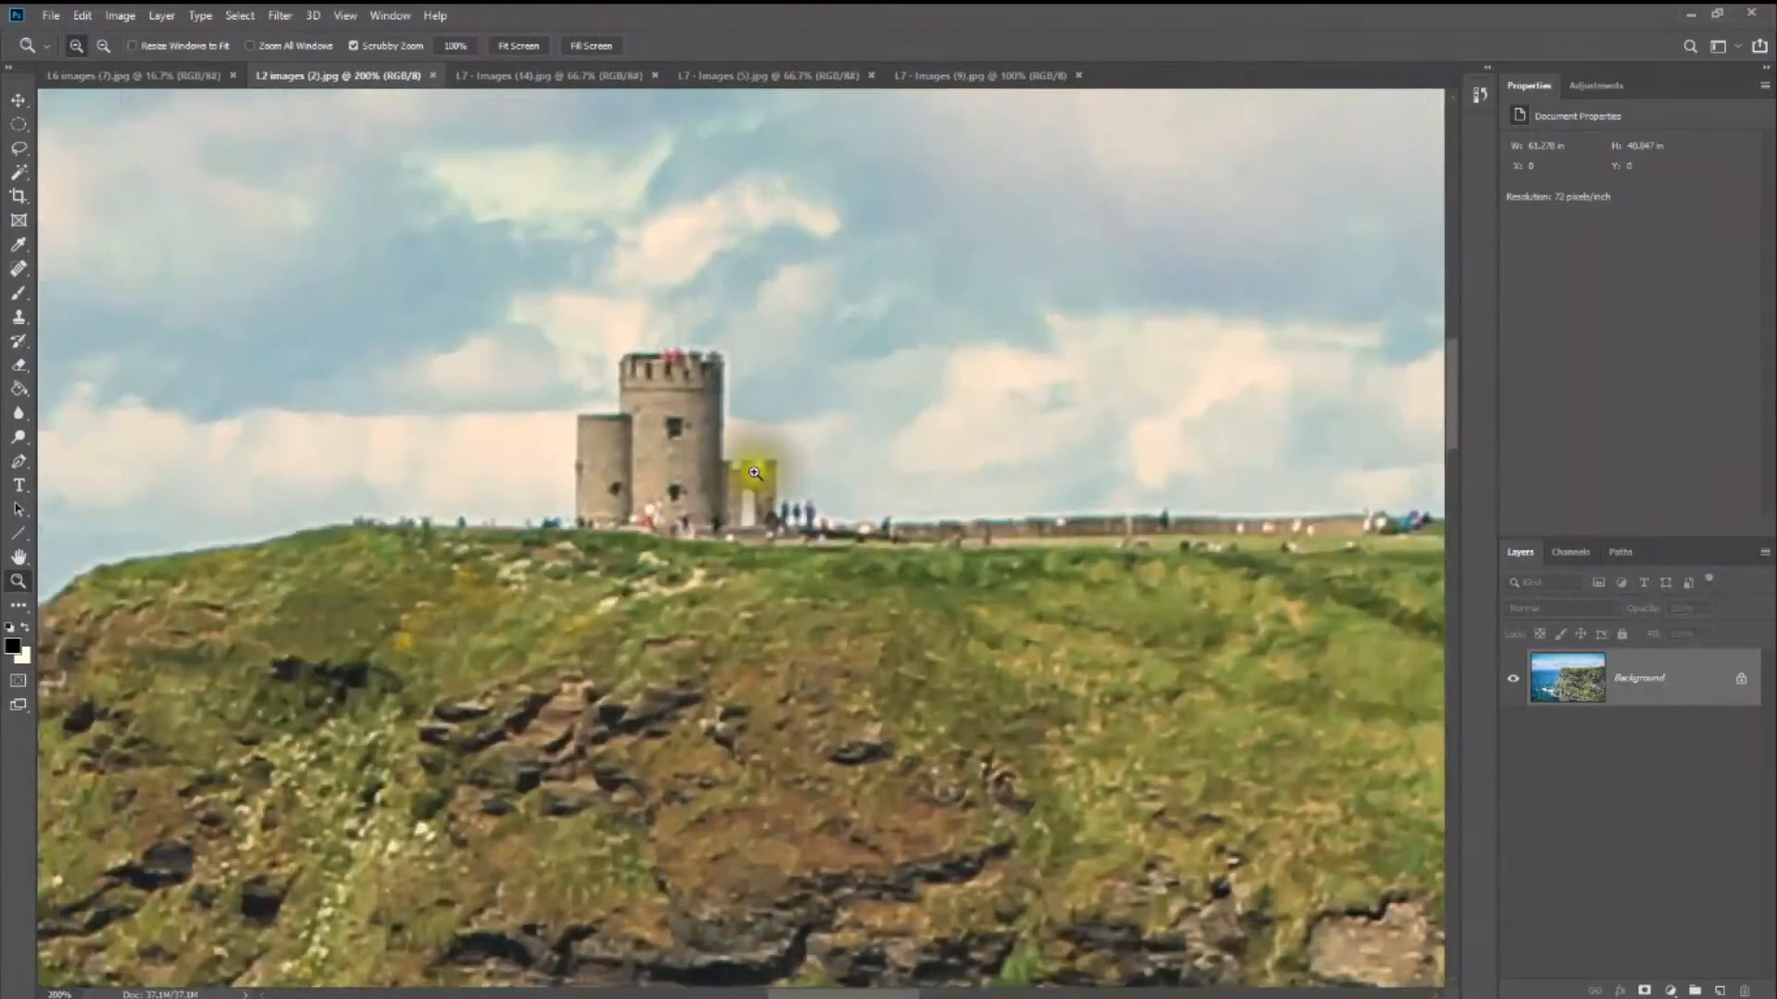
{"action": "left_click", "coordinate": [740, 412], "text": "alt"}
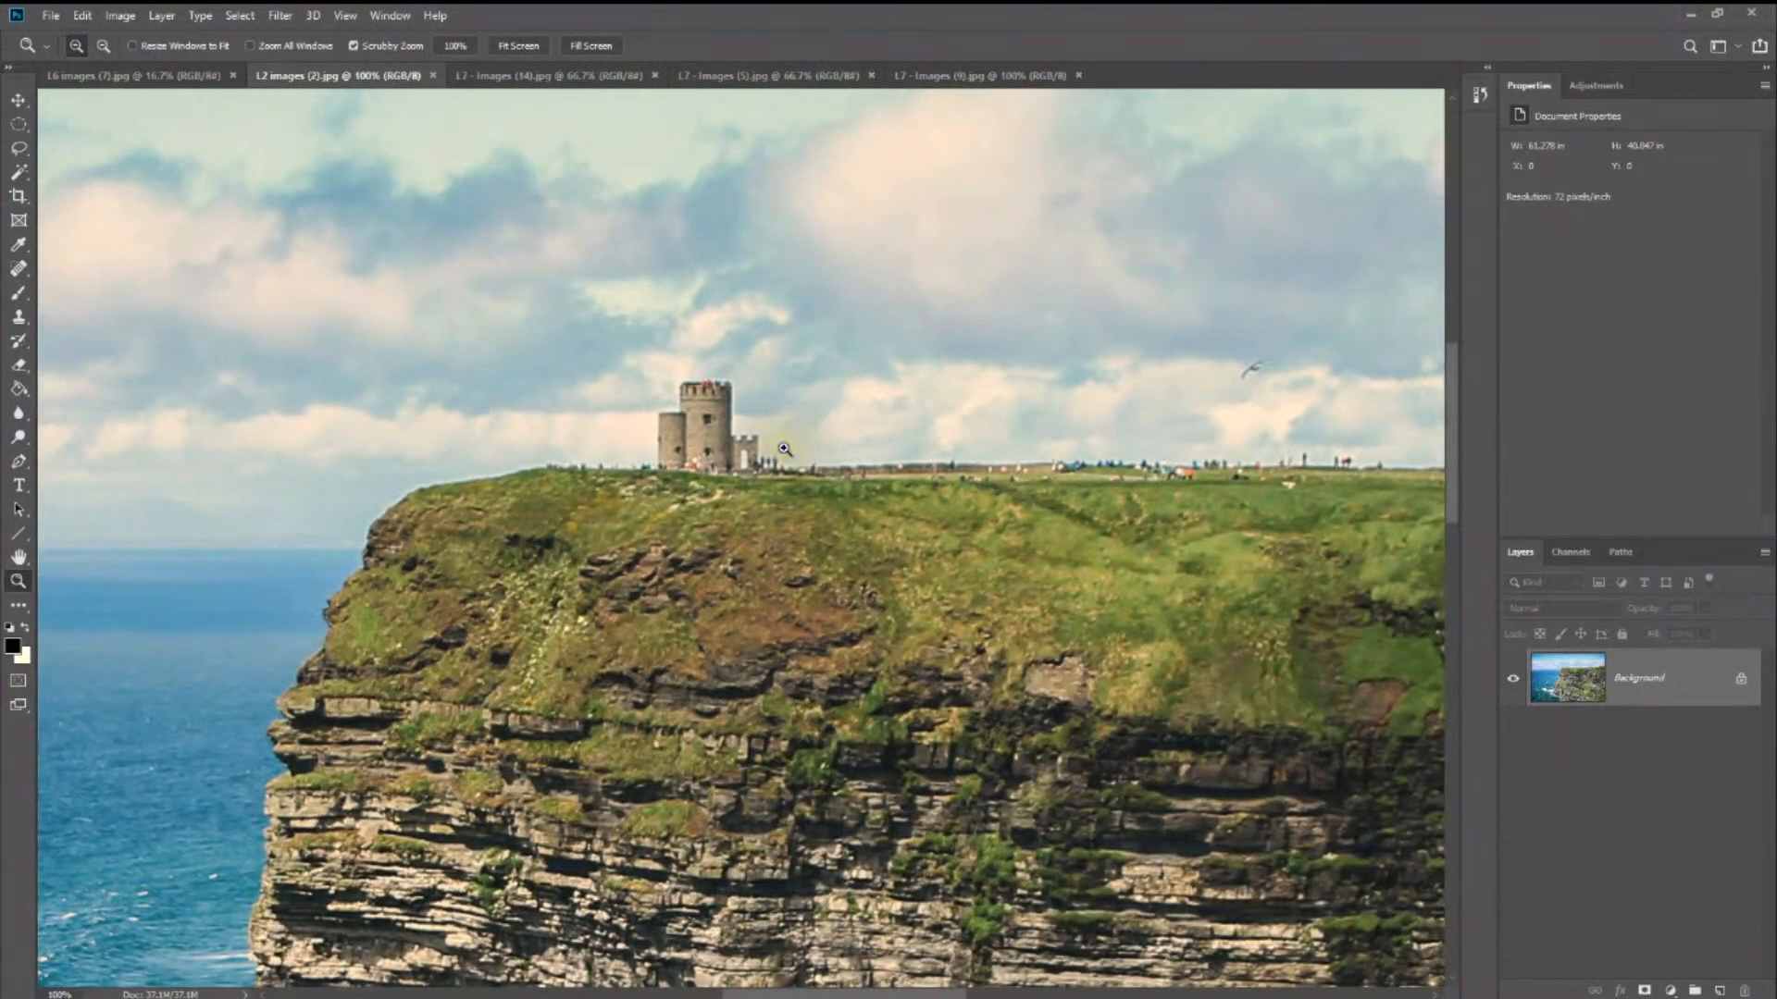
{"action": "left_click", "coordinate": [18, 316]}
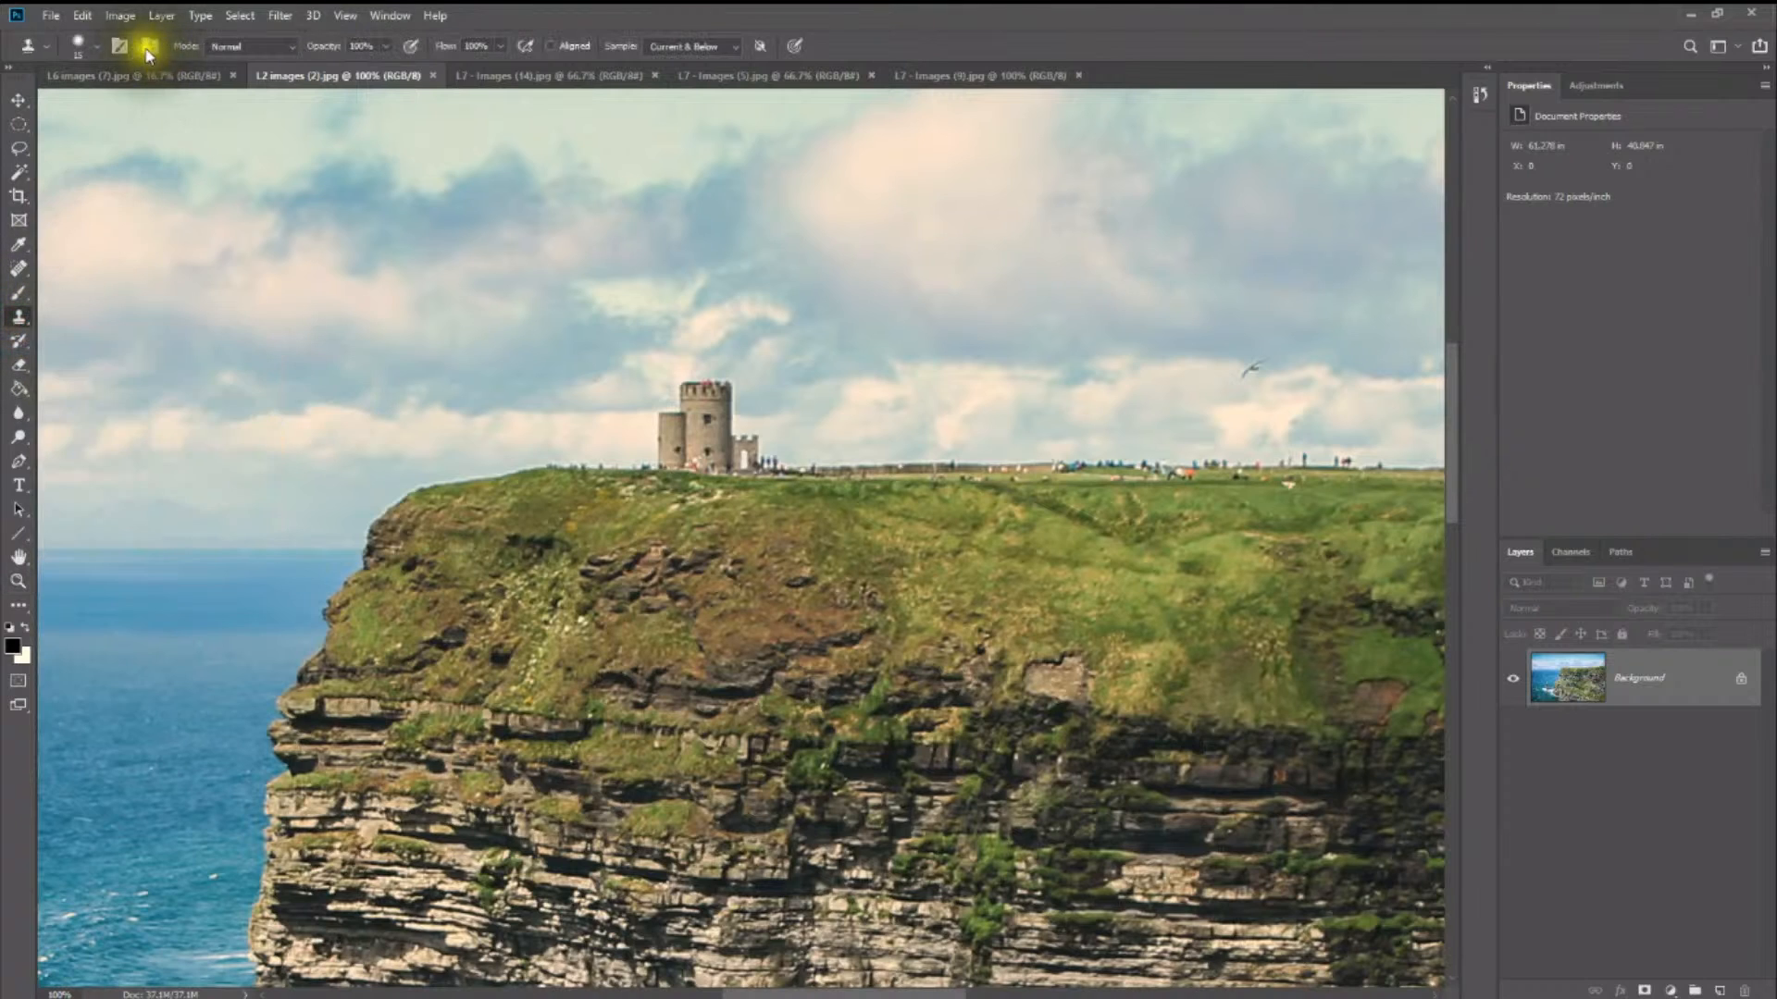
{"action": "left_click", "coordinate": [78, 43]}
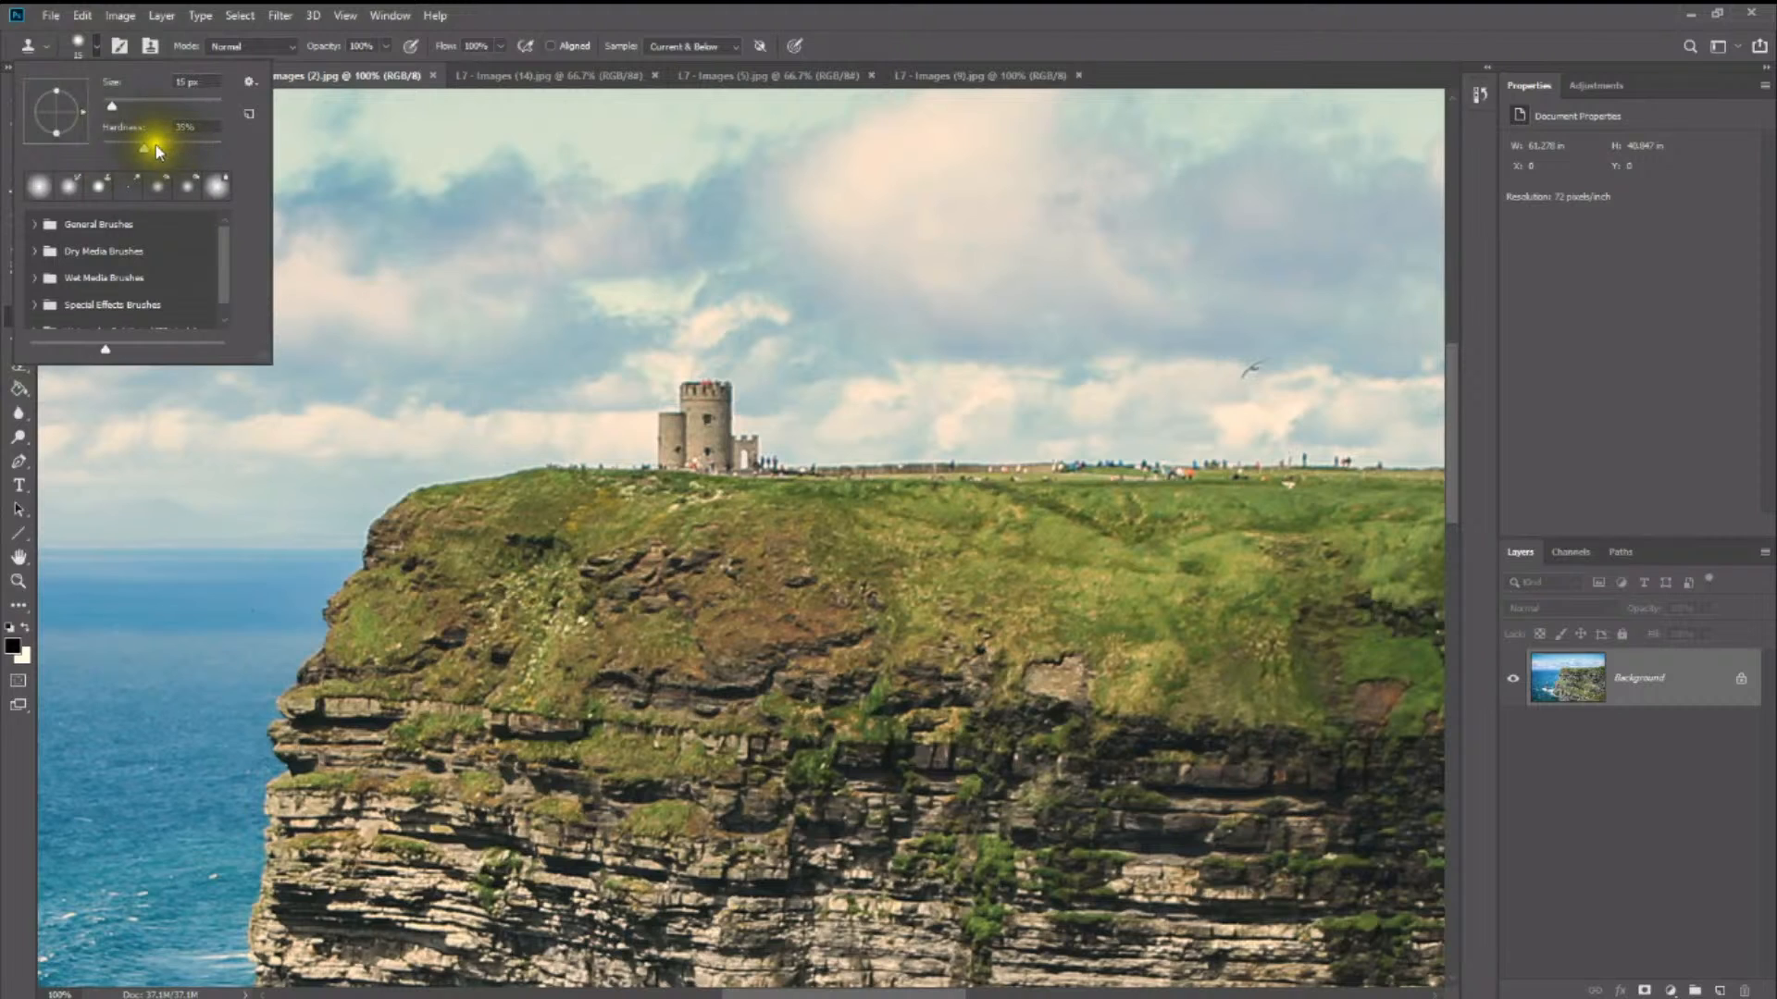
{"action": "mouse_move", "coordinate": [148, 144]}
{"action": "left_mouse_down"}
{"action": "mouse_move", "coordinate": [119, 136]}
{"action": "mouse_move", "coordinate": [157, 153]}
{"action": "left_mouse_up"}
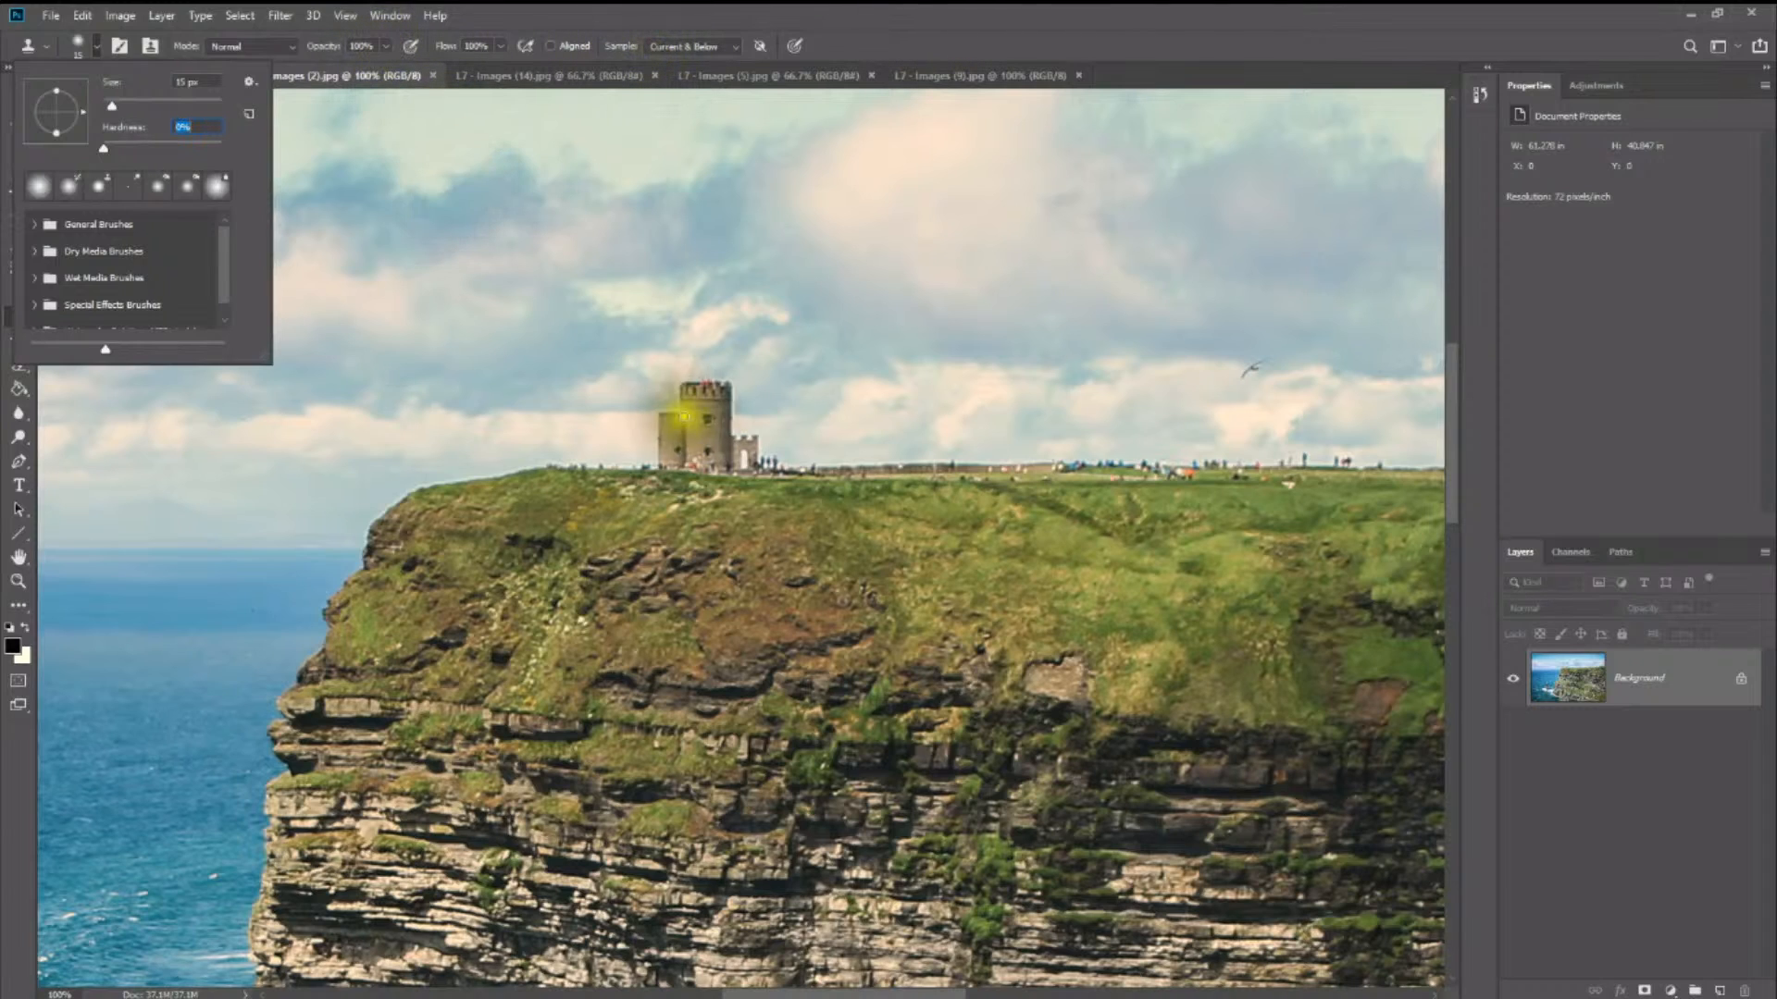
{"action": "left_click", "coordinate": [515, 296]}
{"action": "left_click", "coordinate": [878, 392]}
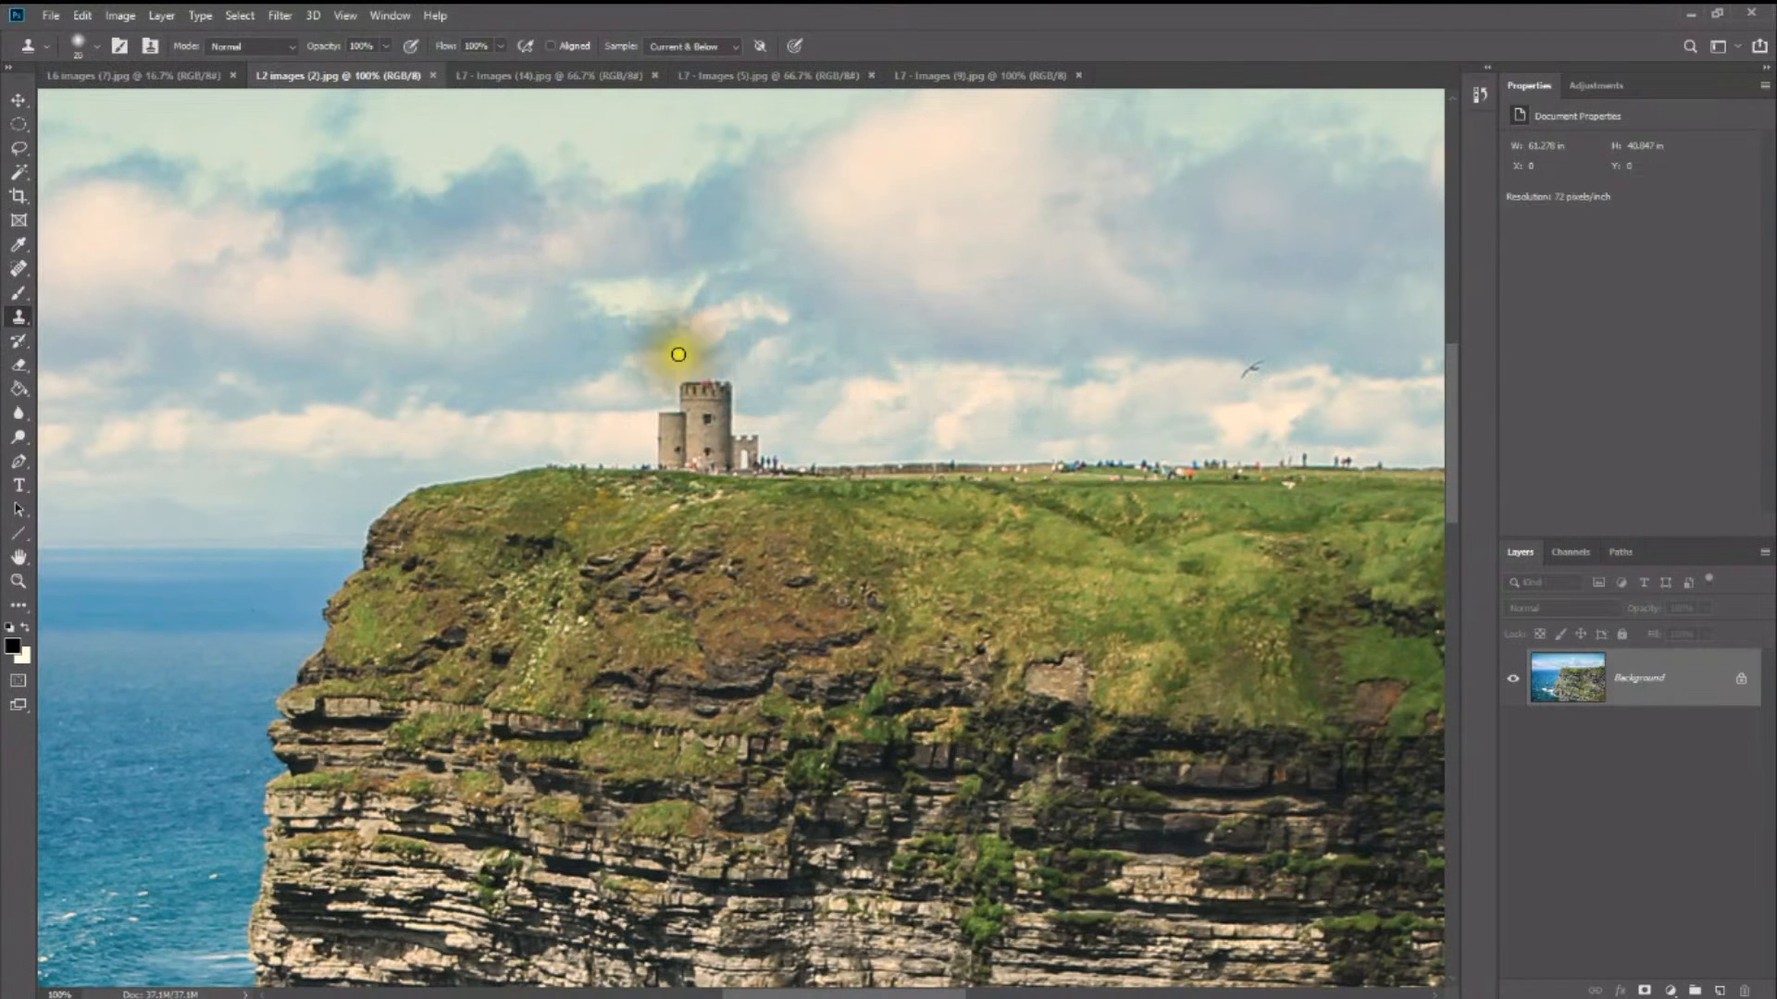
- Enlarge the Clone Stamp brush to 200 px so it covers the whole tower
{"action": "key", "text": "bracketright"}
{"action": "key", "text": "bracketright"}
{"action": "key", "text": "bracketright"}
{"action": "key", "text": "bracketright"}
{"action": "key", "text": "bracketright"}
{"action": "key", "text": "bracketright"}
{"action": "key", "text": "bracketright"}
{"action": "key", "text": "bracketright"}
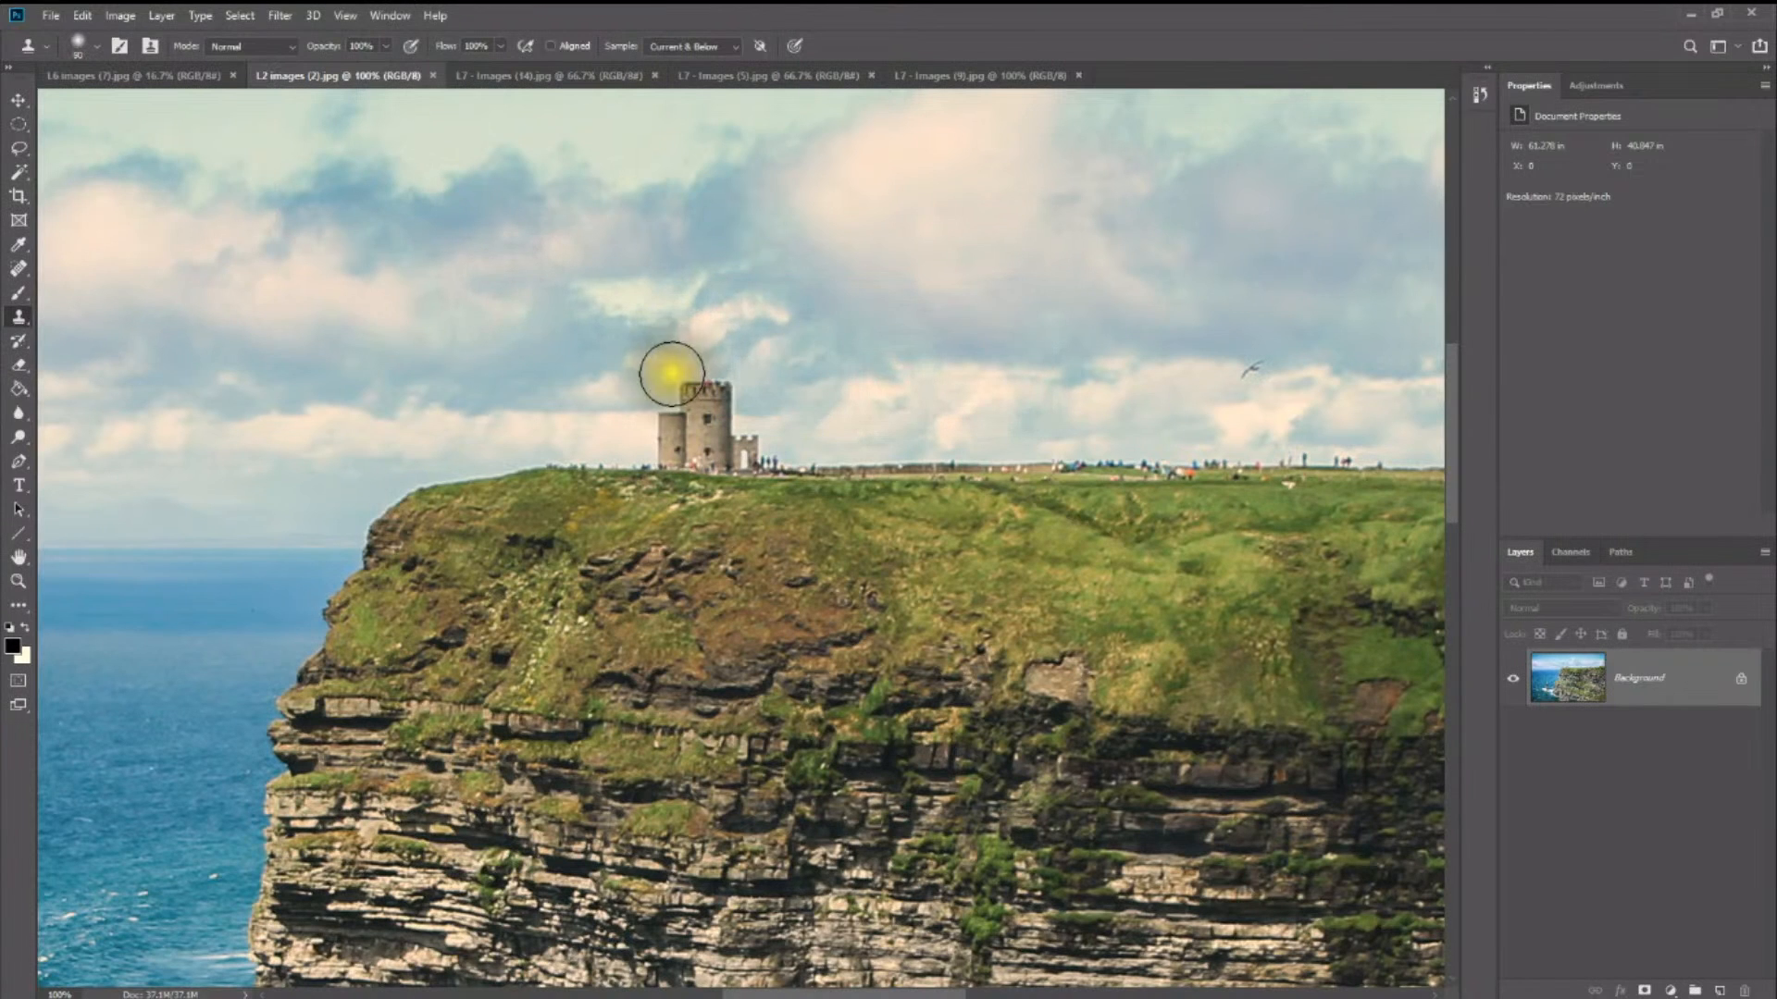
{"action": "key", "text": "bracketright"}
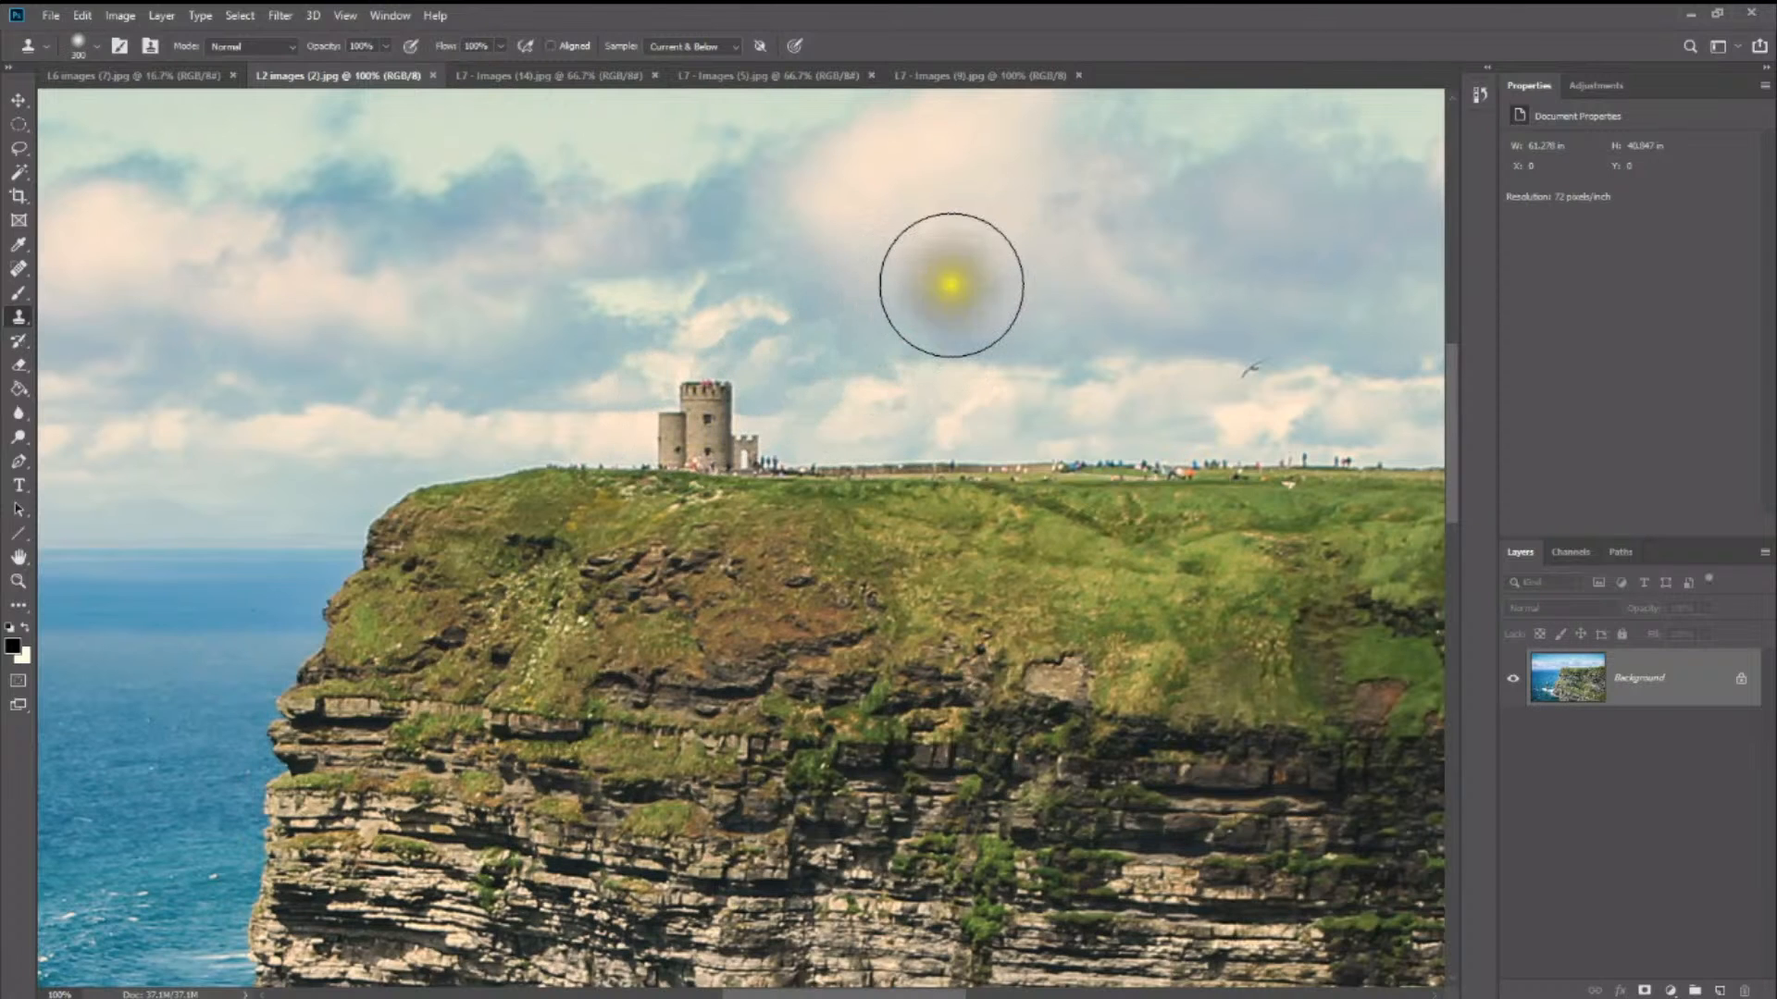
- Sample the centre of the tower on the cliff top as the clone source
{"action": "left_click", "coordinate": [952, 286]}
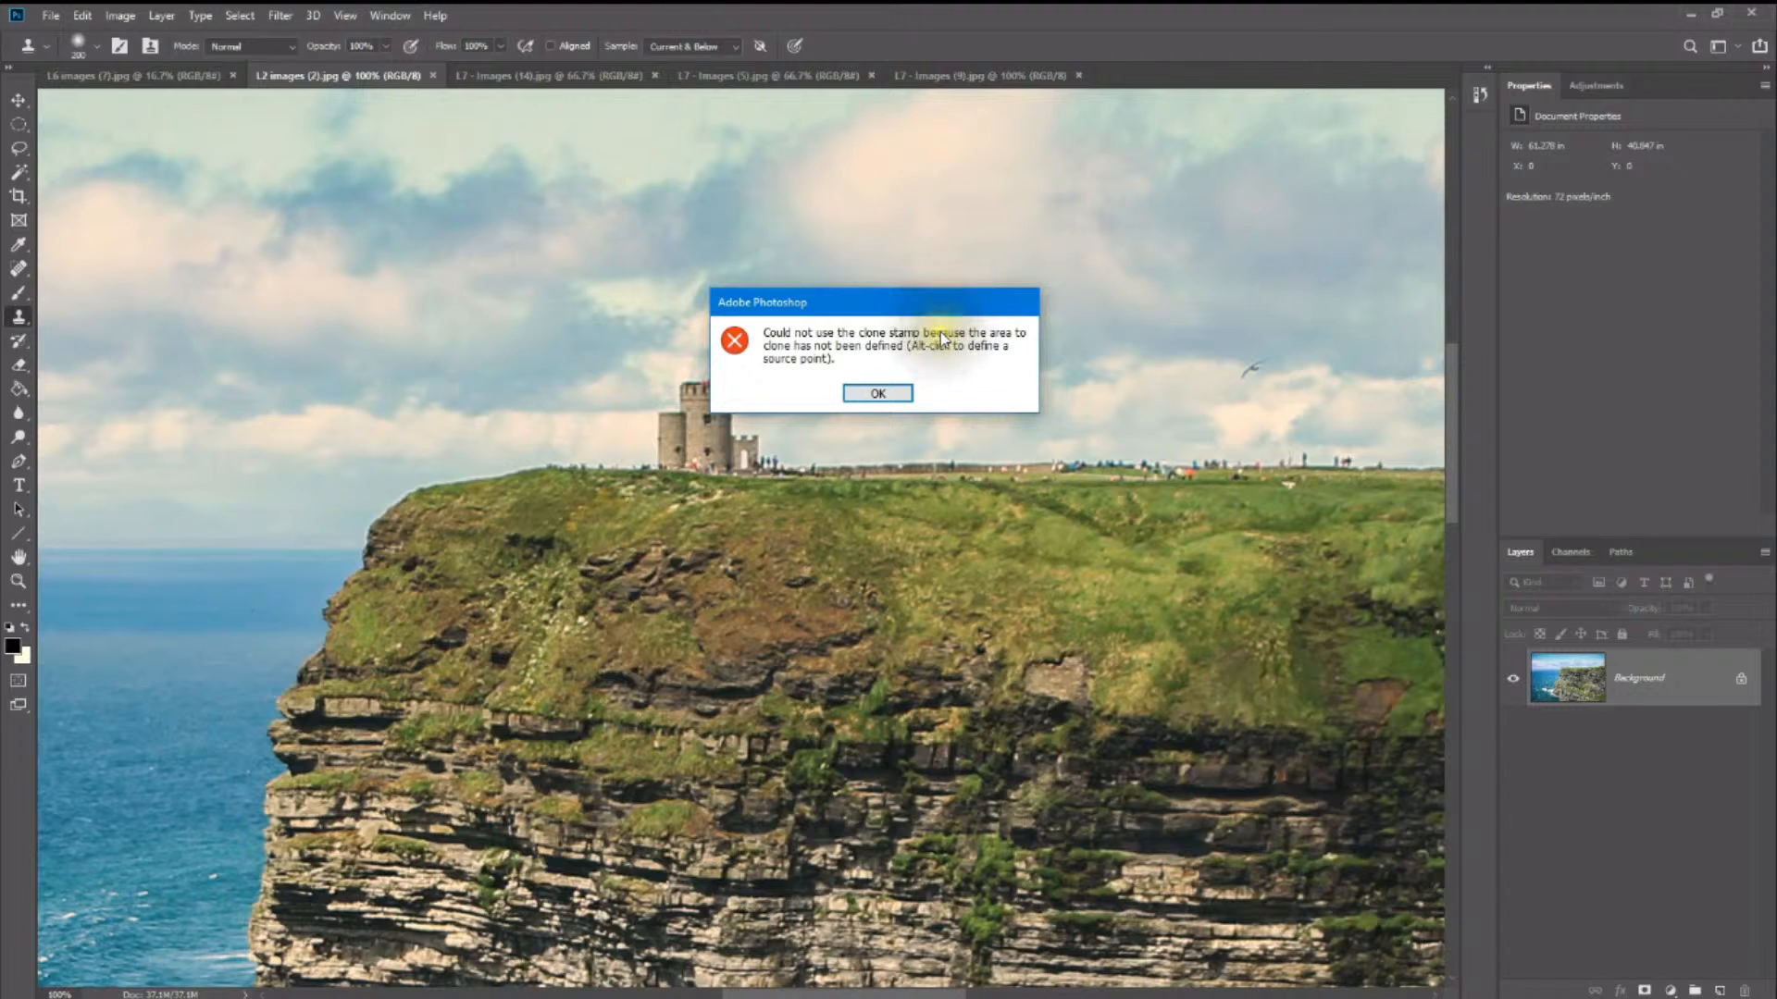
{"action": "left_click", "coordinate": [878, 392]}
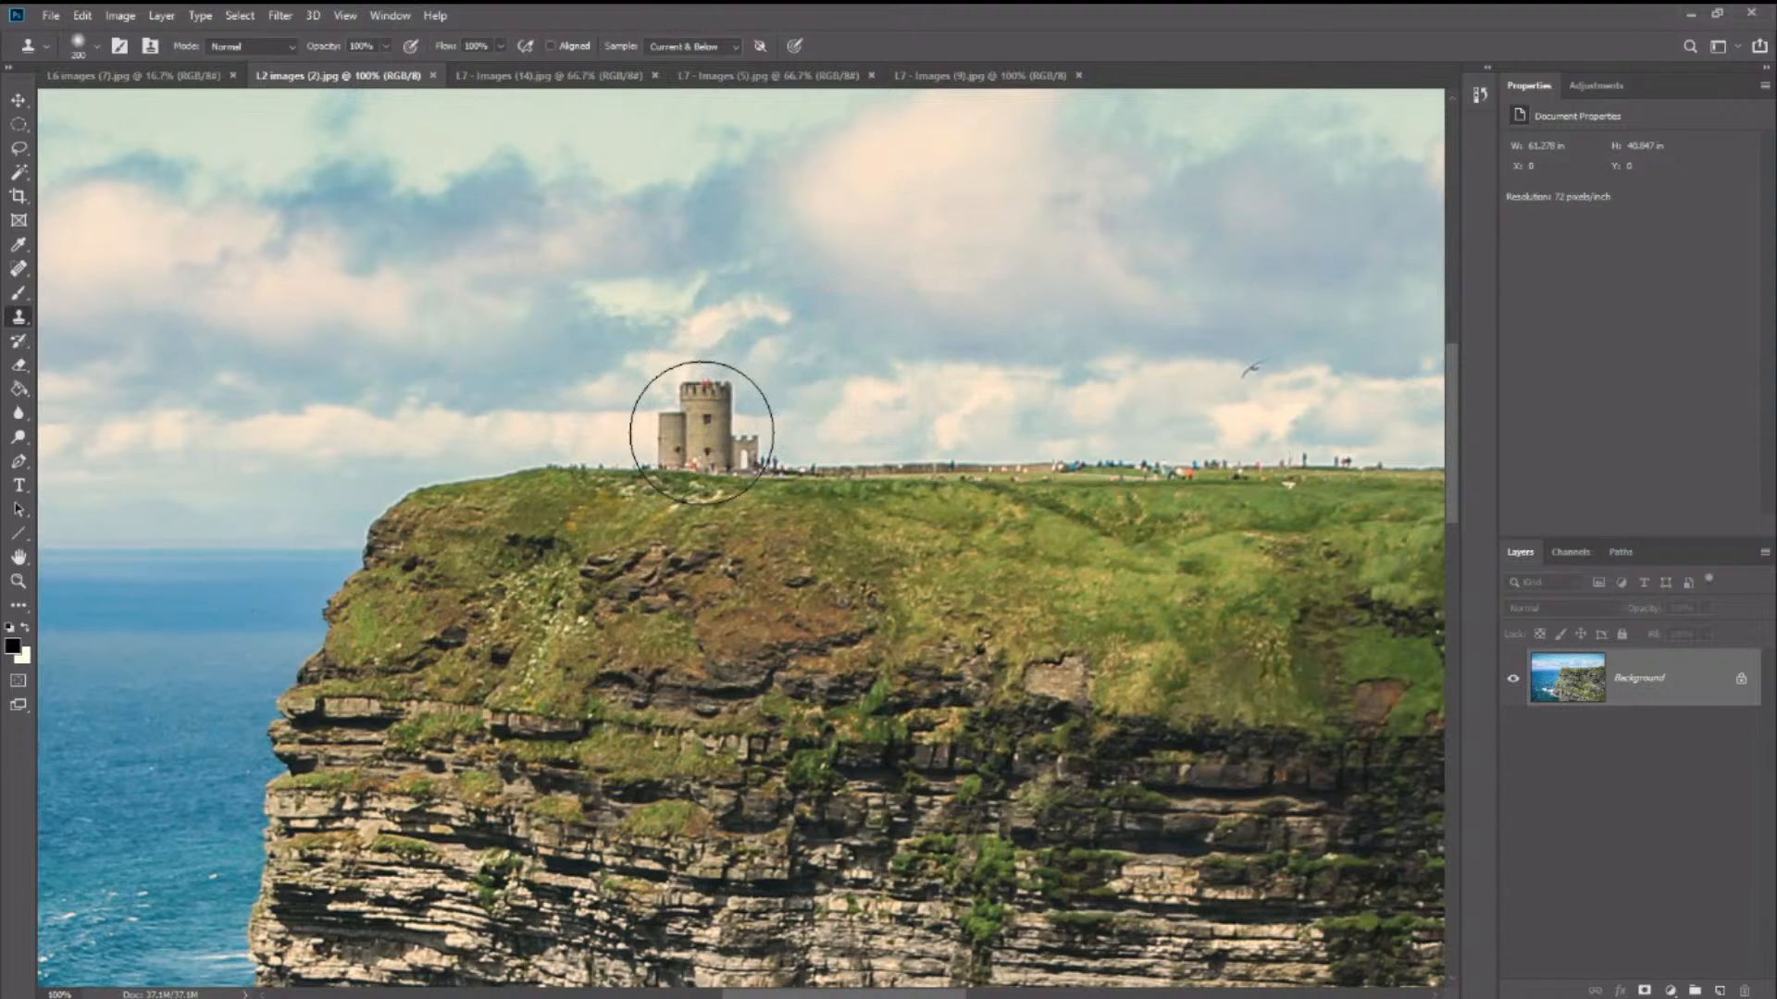
{"action": "left_click", "coordinate": [705, 428], "text": "alt"}
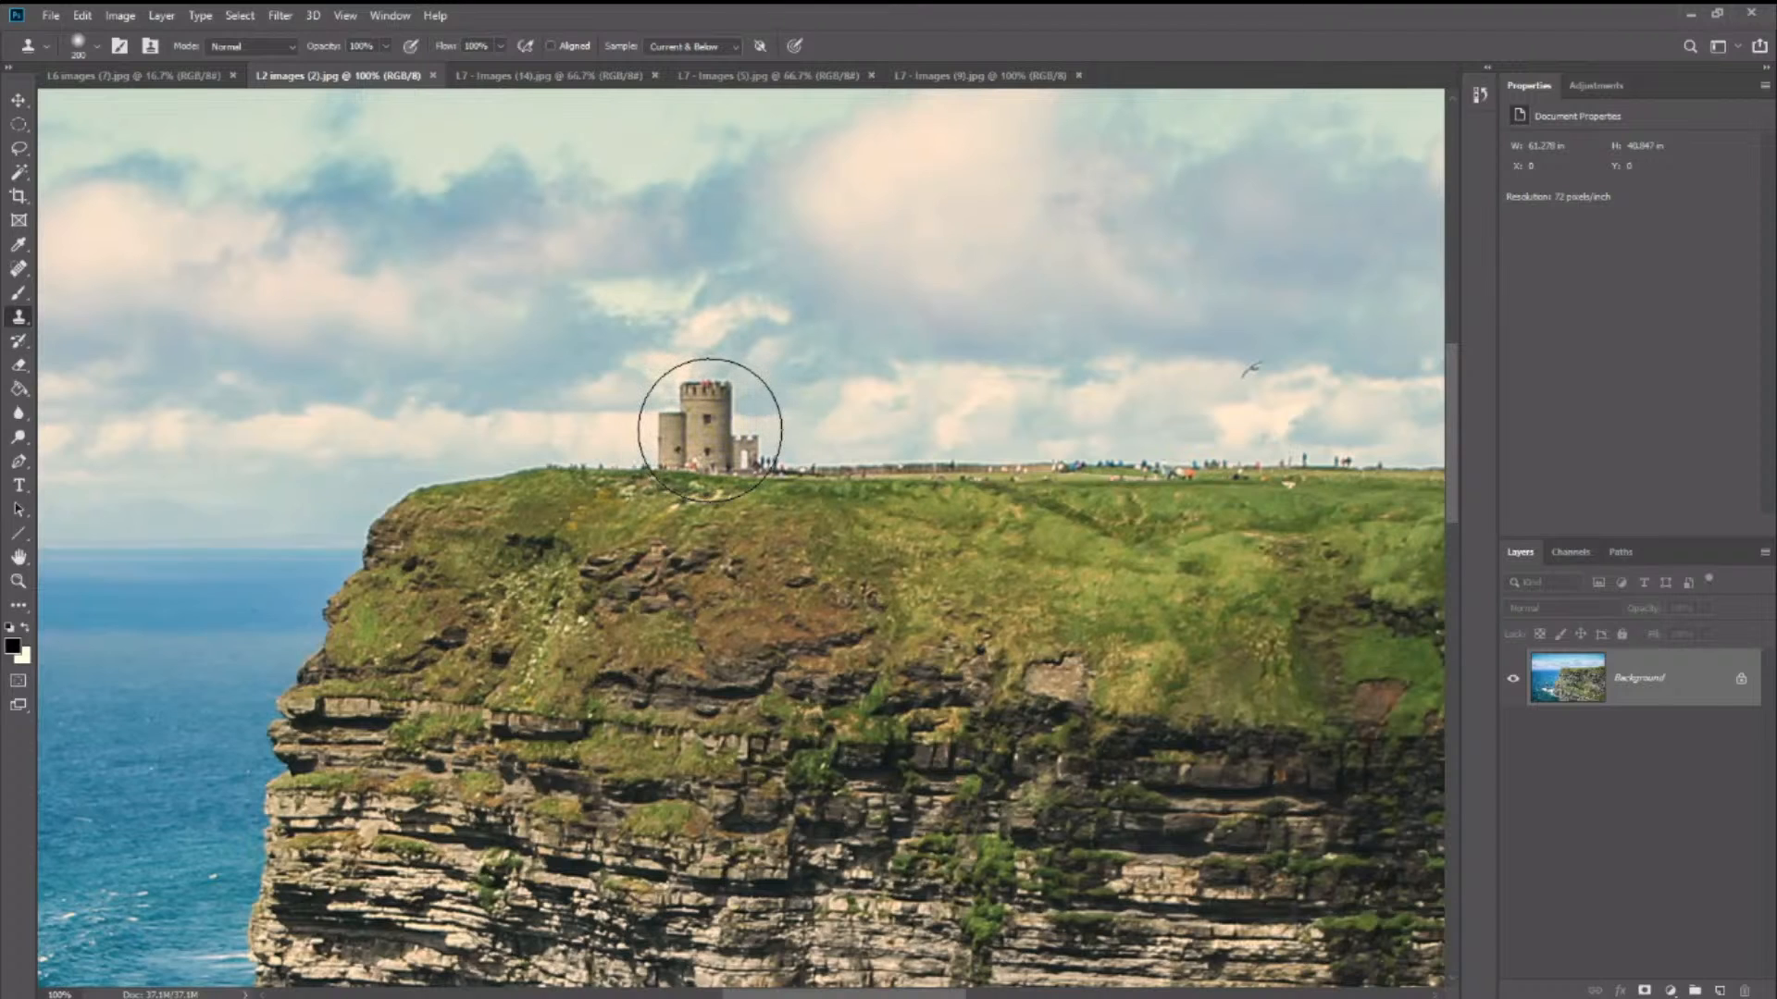
{"action": "left_click", "coordinate": [708, 428], "text": "alt"}
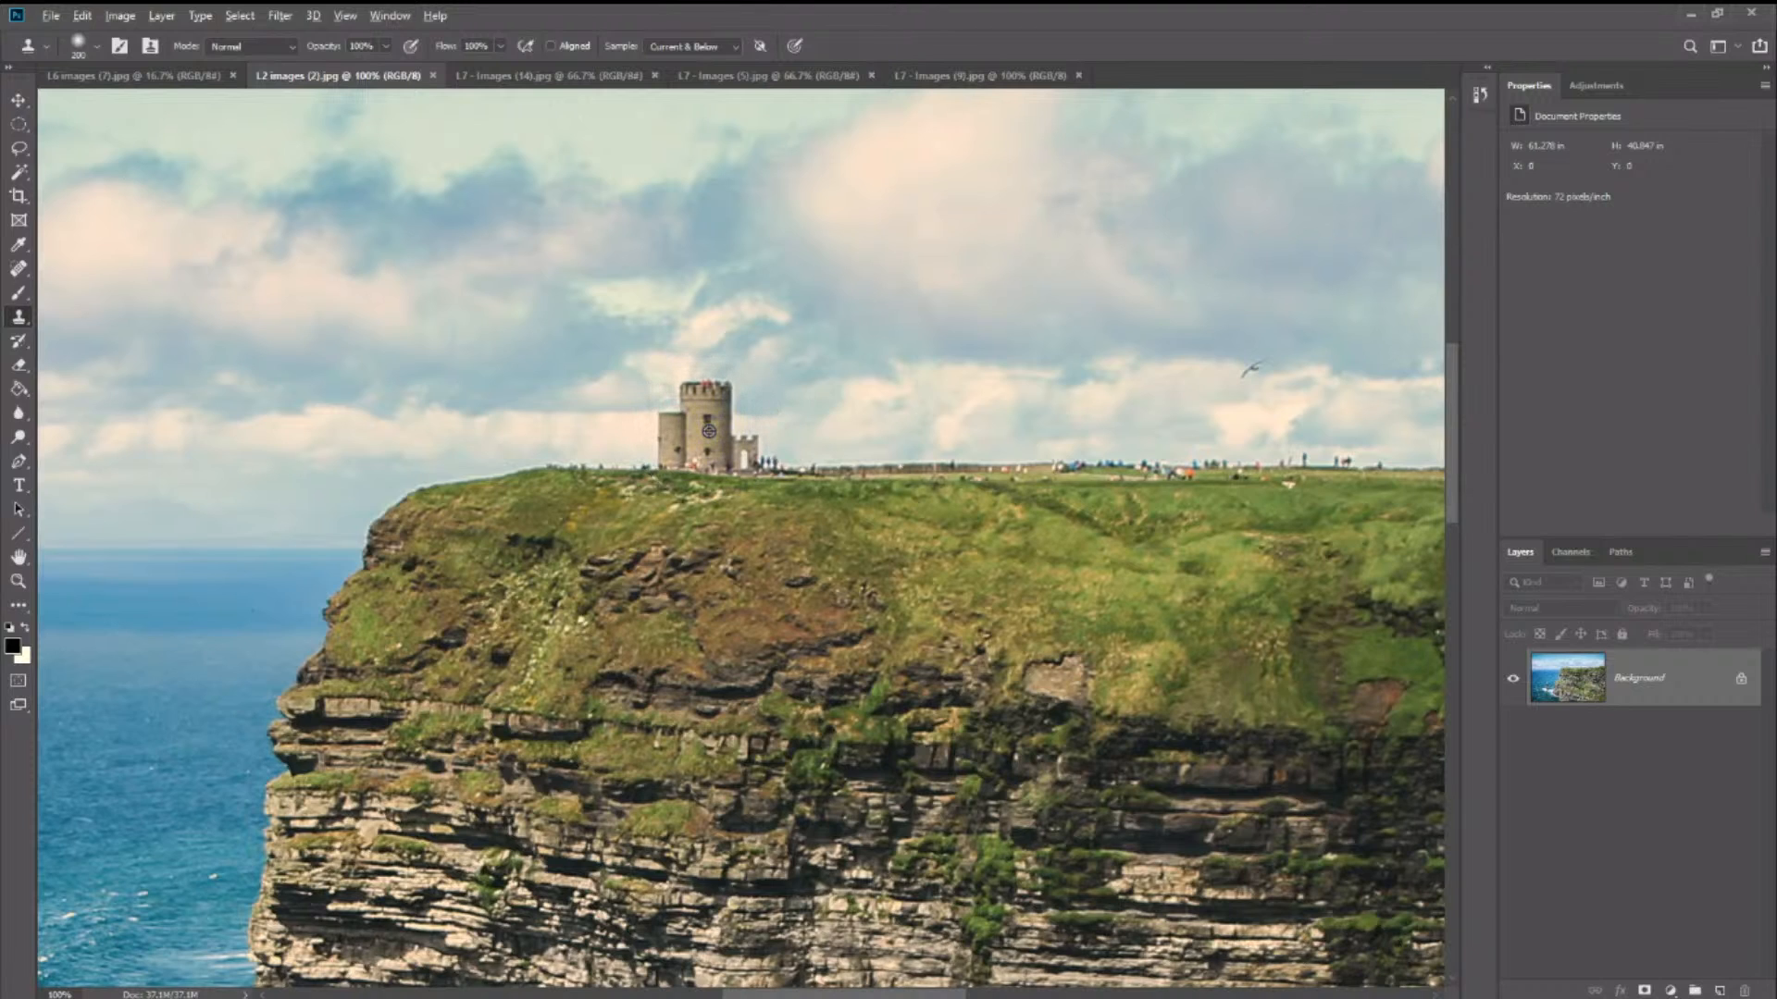
{"action": "left_click", "coordinate": [703, 432], "text": "alt"}
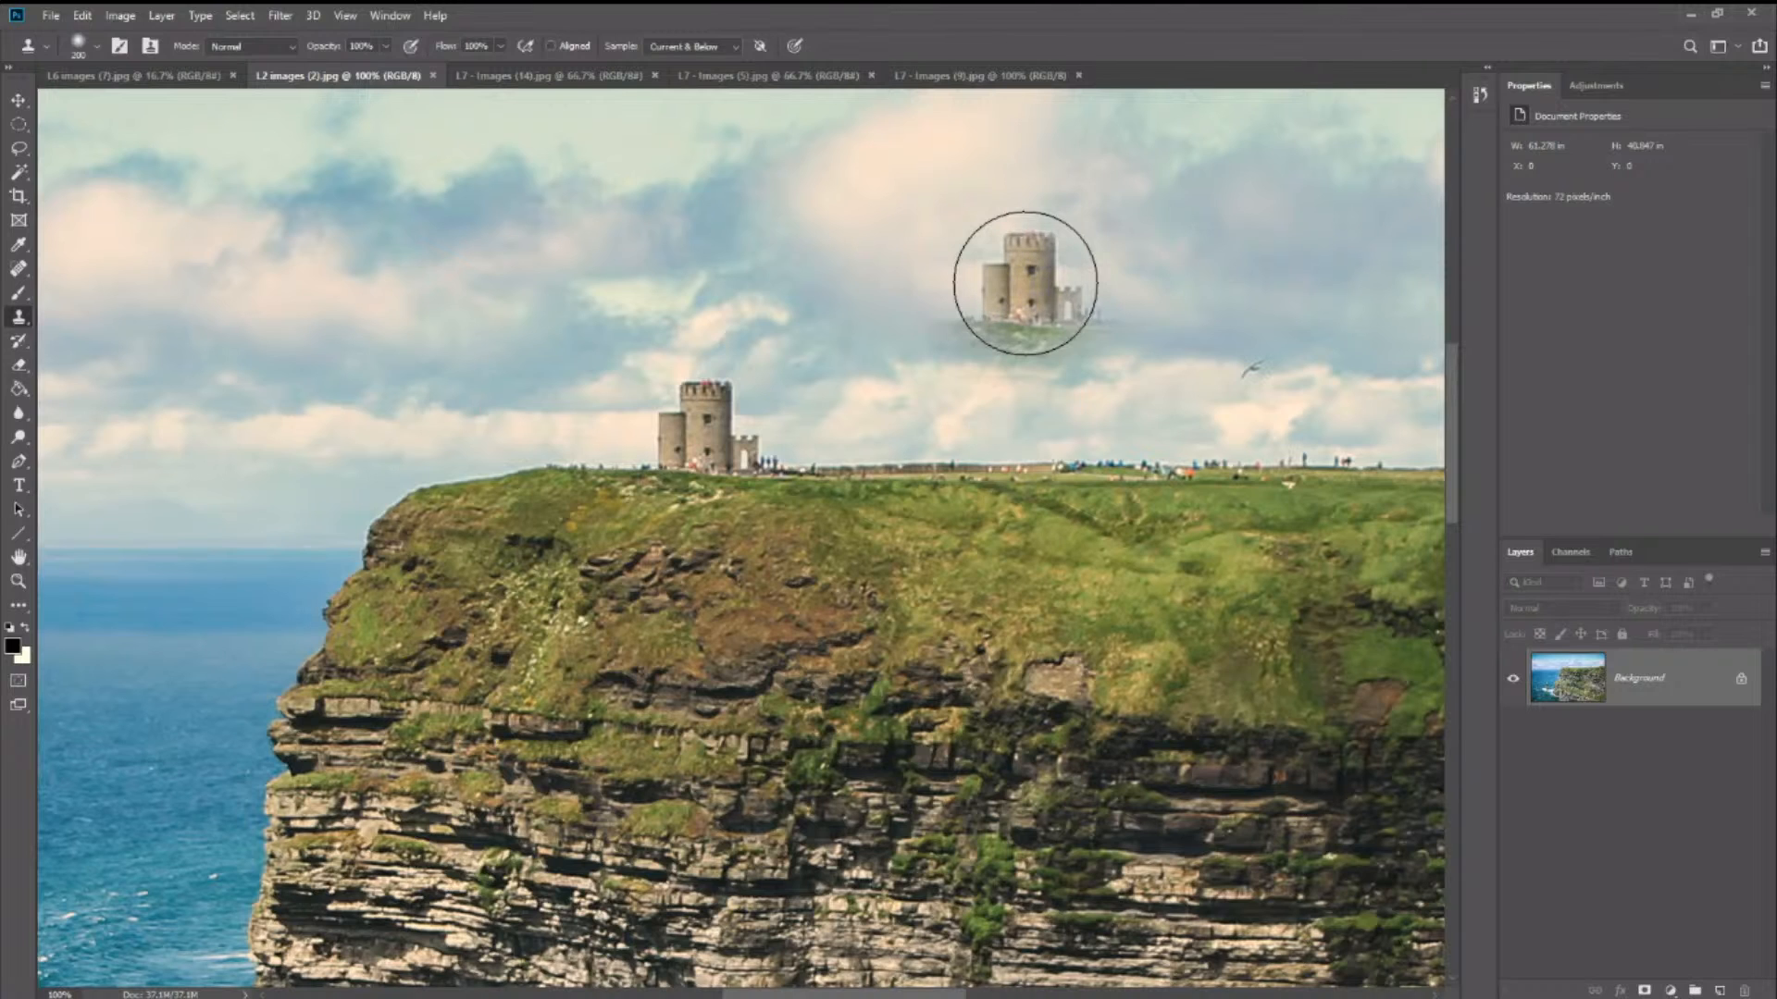
- Clone the tower onto the cliff top twice, one copy on each side of the original along the grass line
{"action": "mouse_move", "coordinate": [1025, 284]}
{"action": "left_mouse_down"}
{"action": "mouse_move", "coordinate": [953, 377]}
{"action": "mouse_move", "coordinate": [844, 429]}
{"action": "left_mouse_up"}
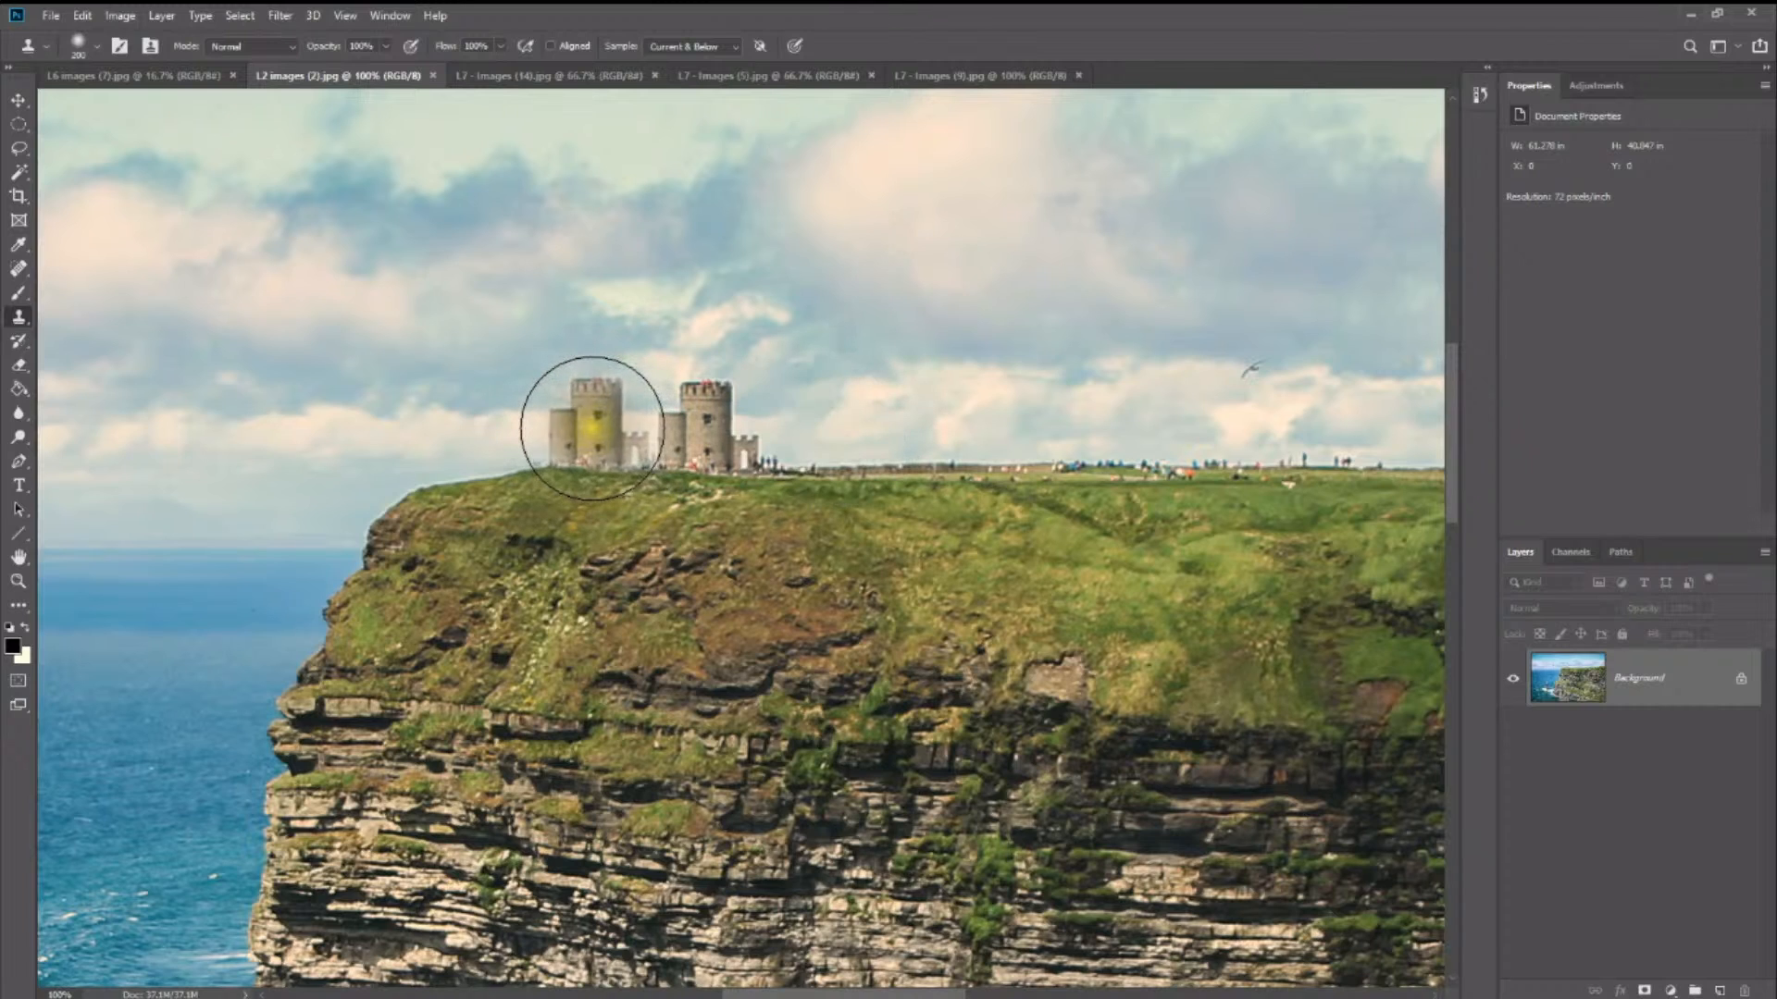
{"action": "left_click", "coordinate": [593, 428]}
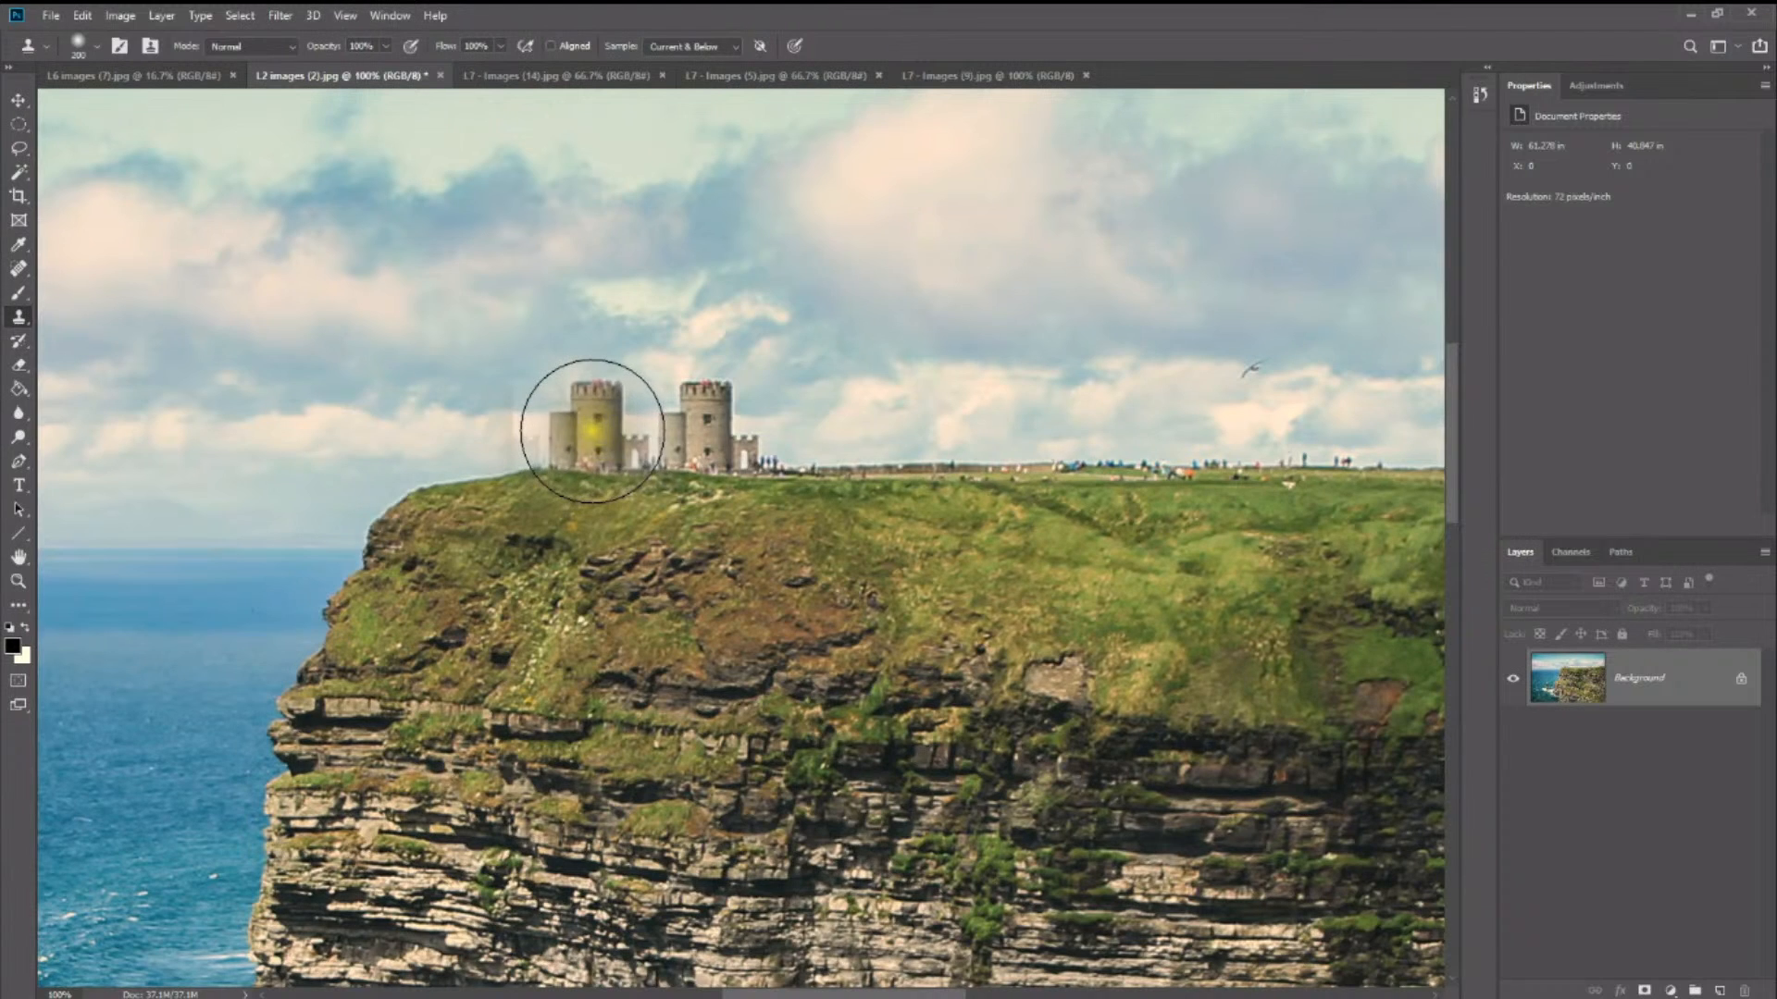
{"action": "left_click", "coordinate": [591, 433], "text": "alt"}
{"action": "left_click", "coordinate": [830, 433]}
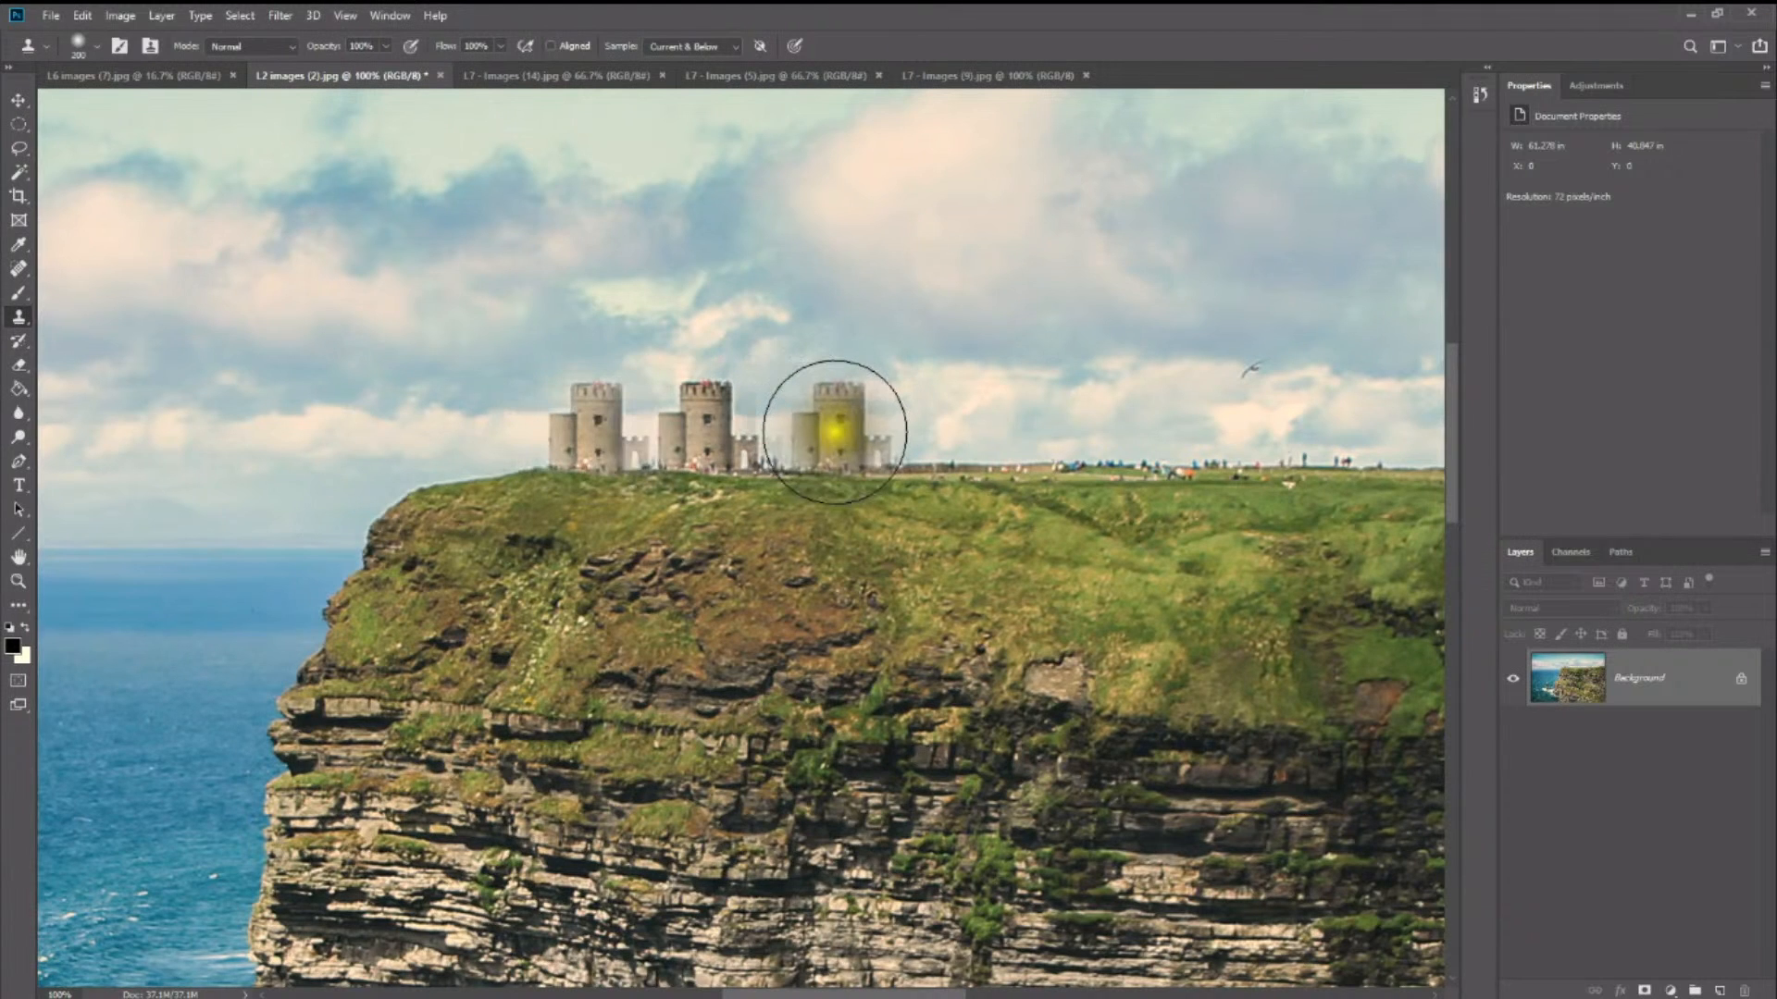
{"action": "left_click", "coordinate": [835, 430]}
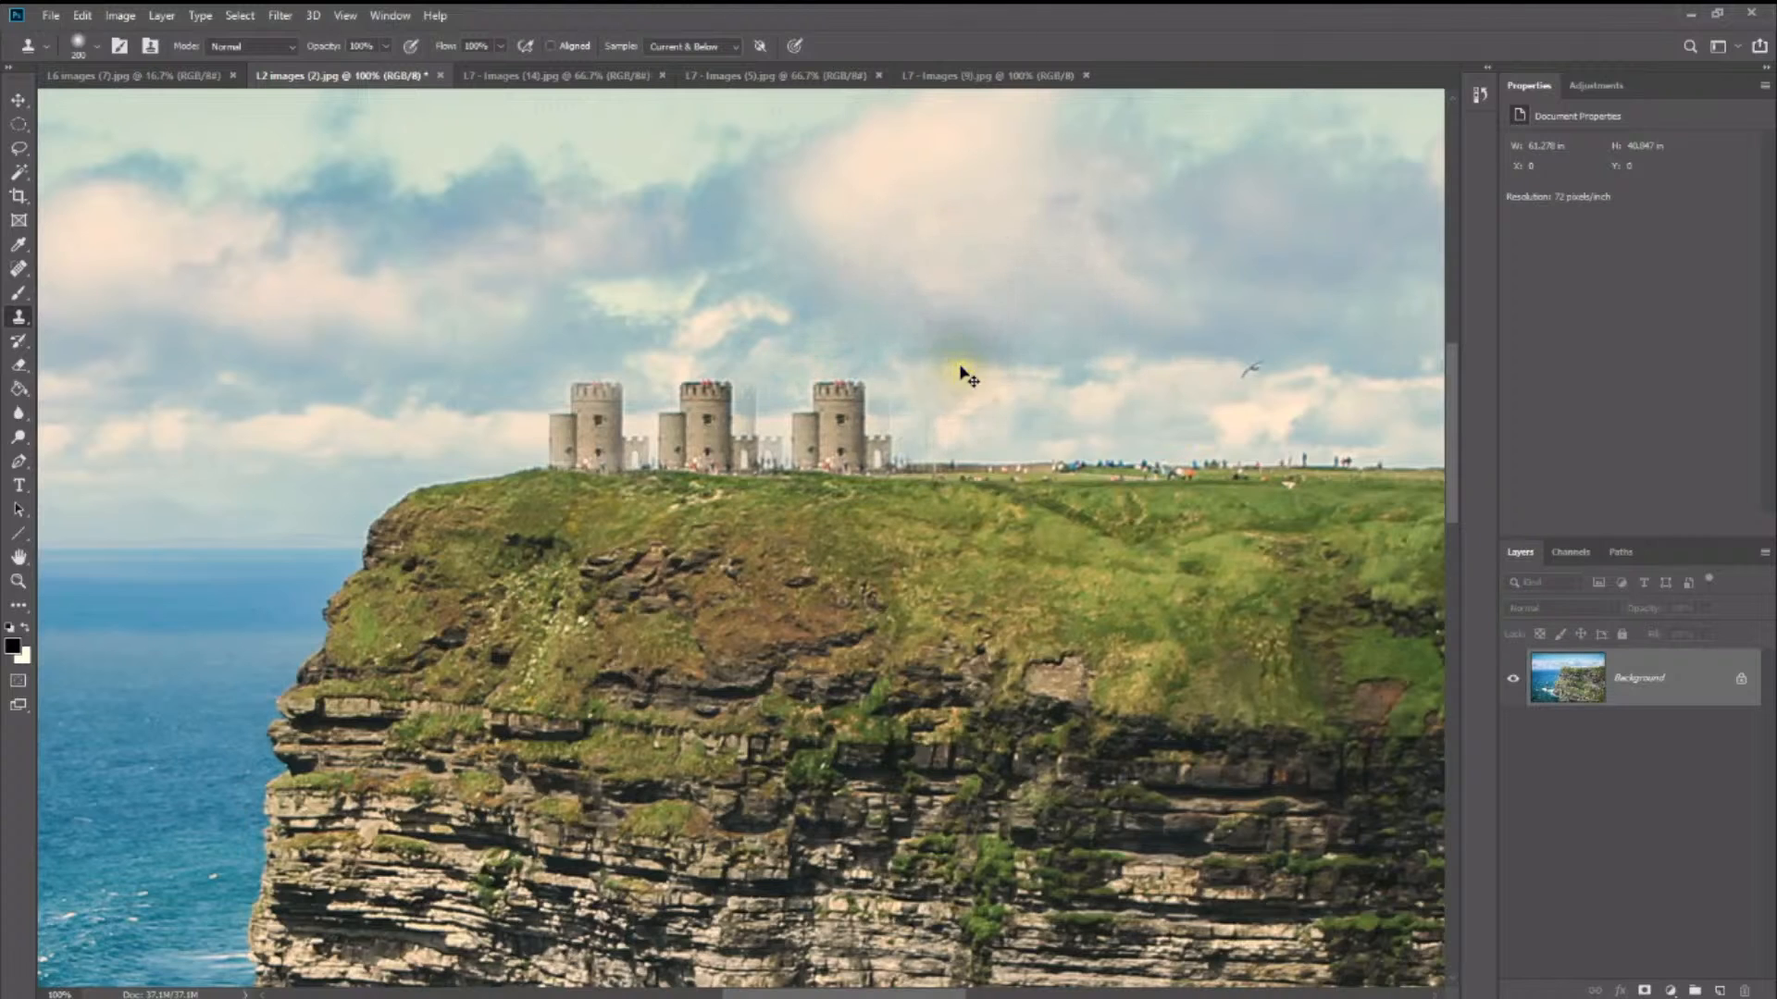
- Sample the flying bird above the far side of the cliff and stamp ten copies of it across the sky
{"action": "left_click", "coordinate": [934, 302]}
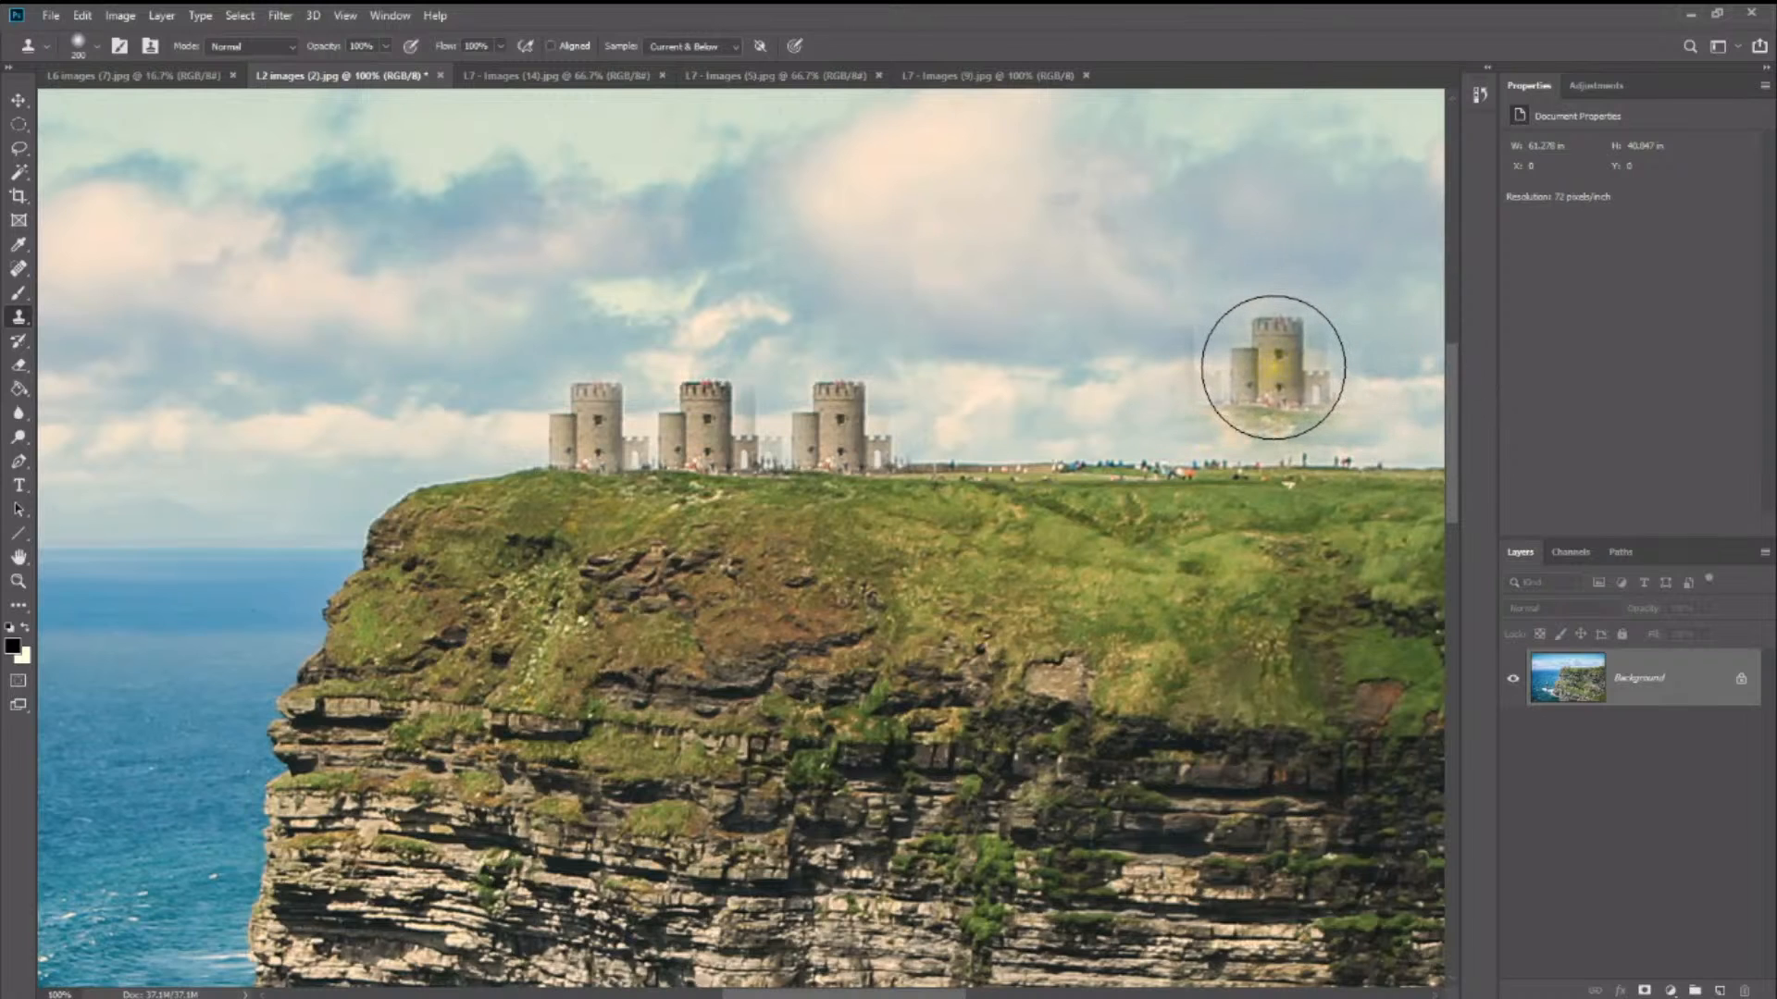
{"action": "left_click", "coordinate": [1255, 371], "text": "alt"}
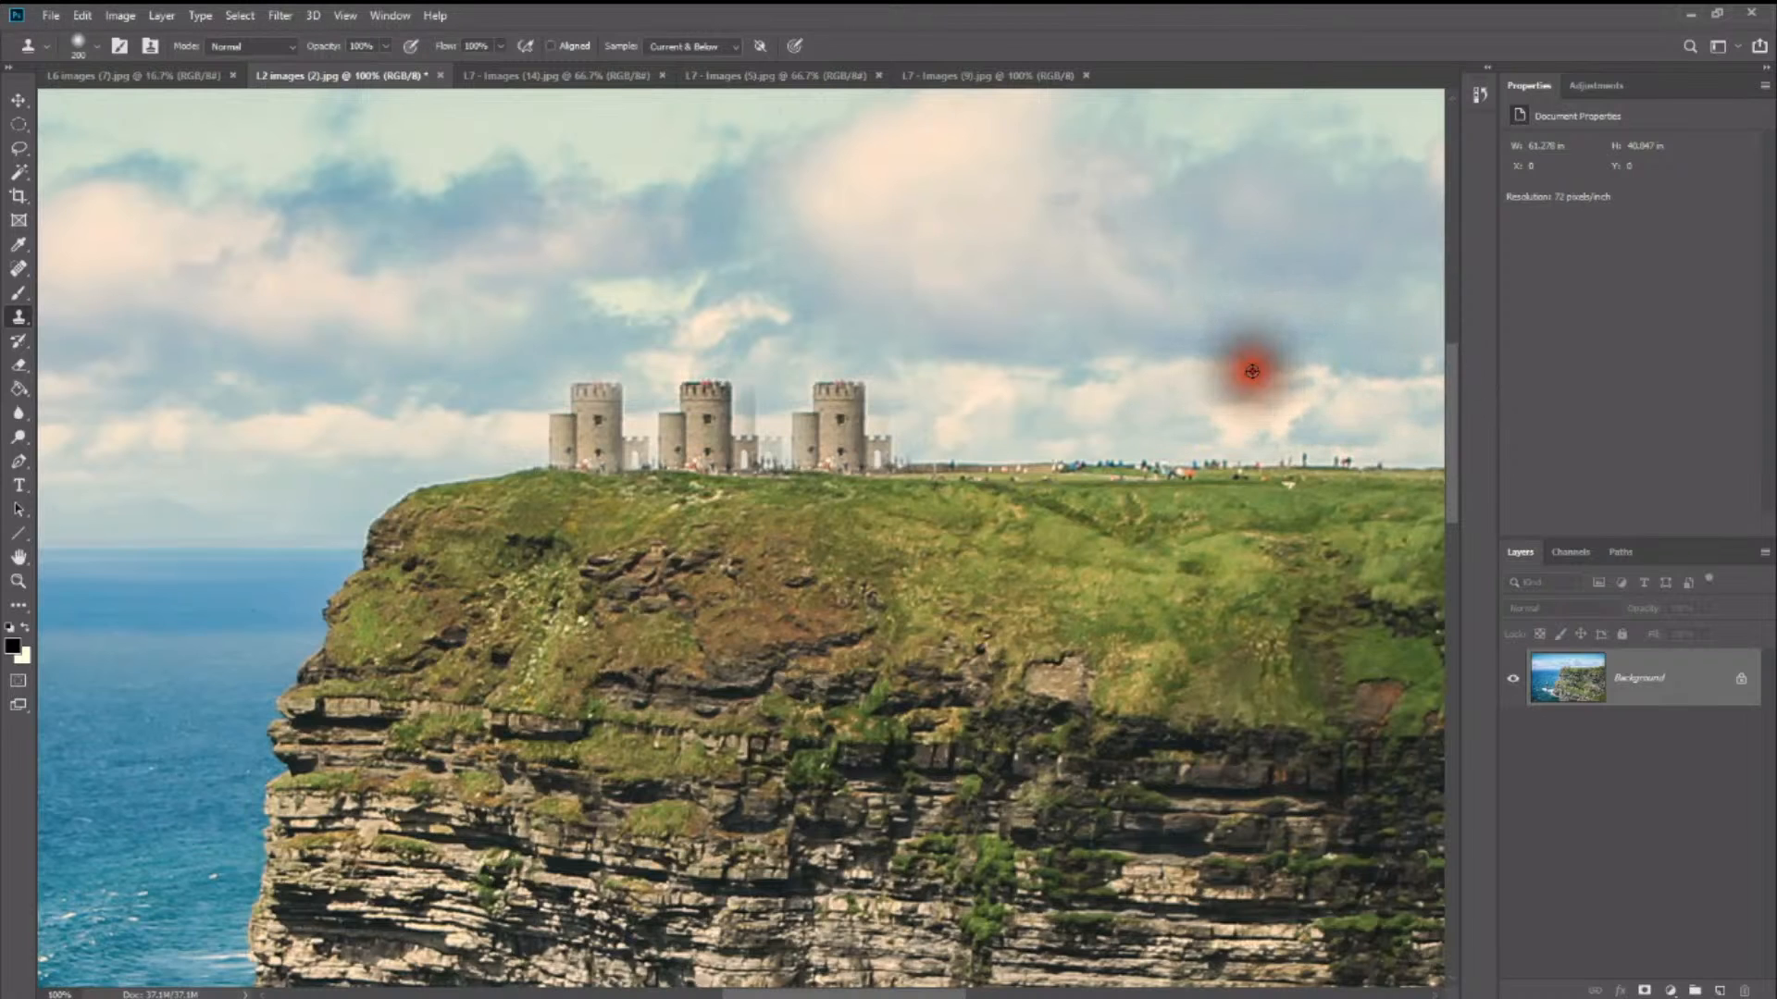
{"action": "left_click", "coordinate": [945, 236]}
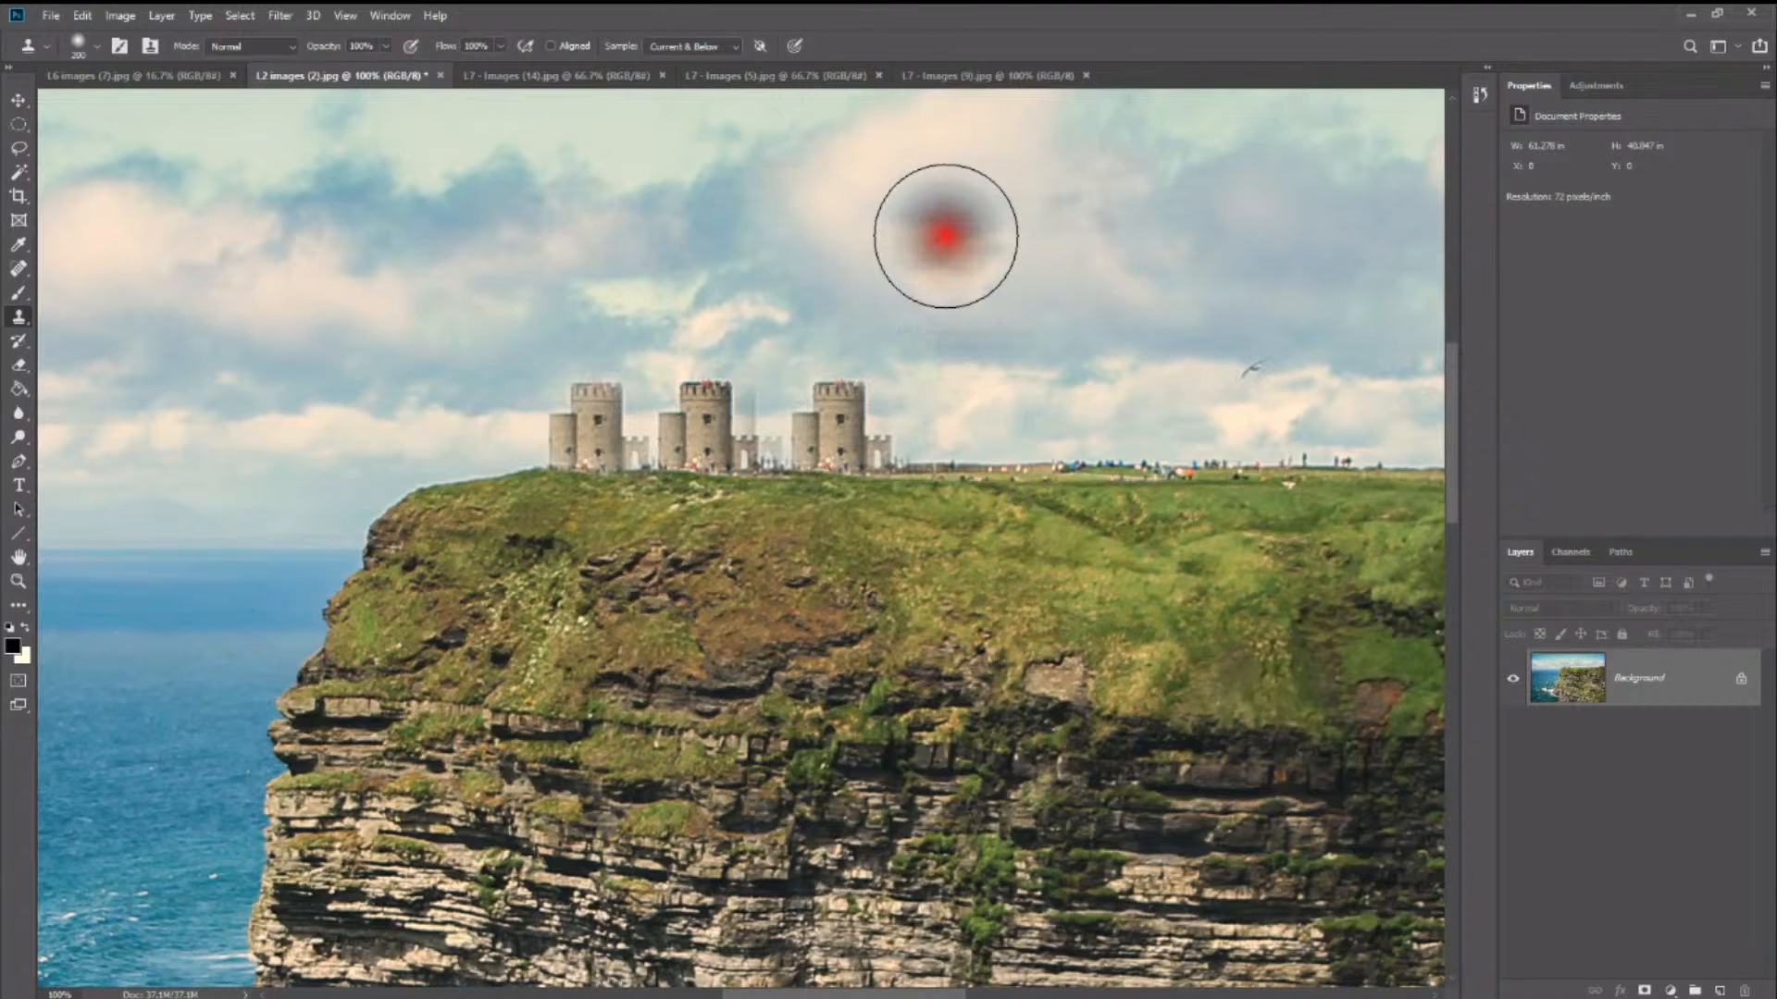
{"action": "left_click", "coordinate": [310, 356]}
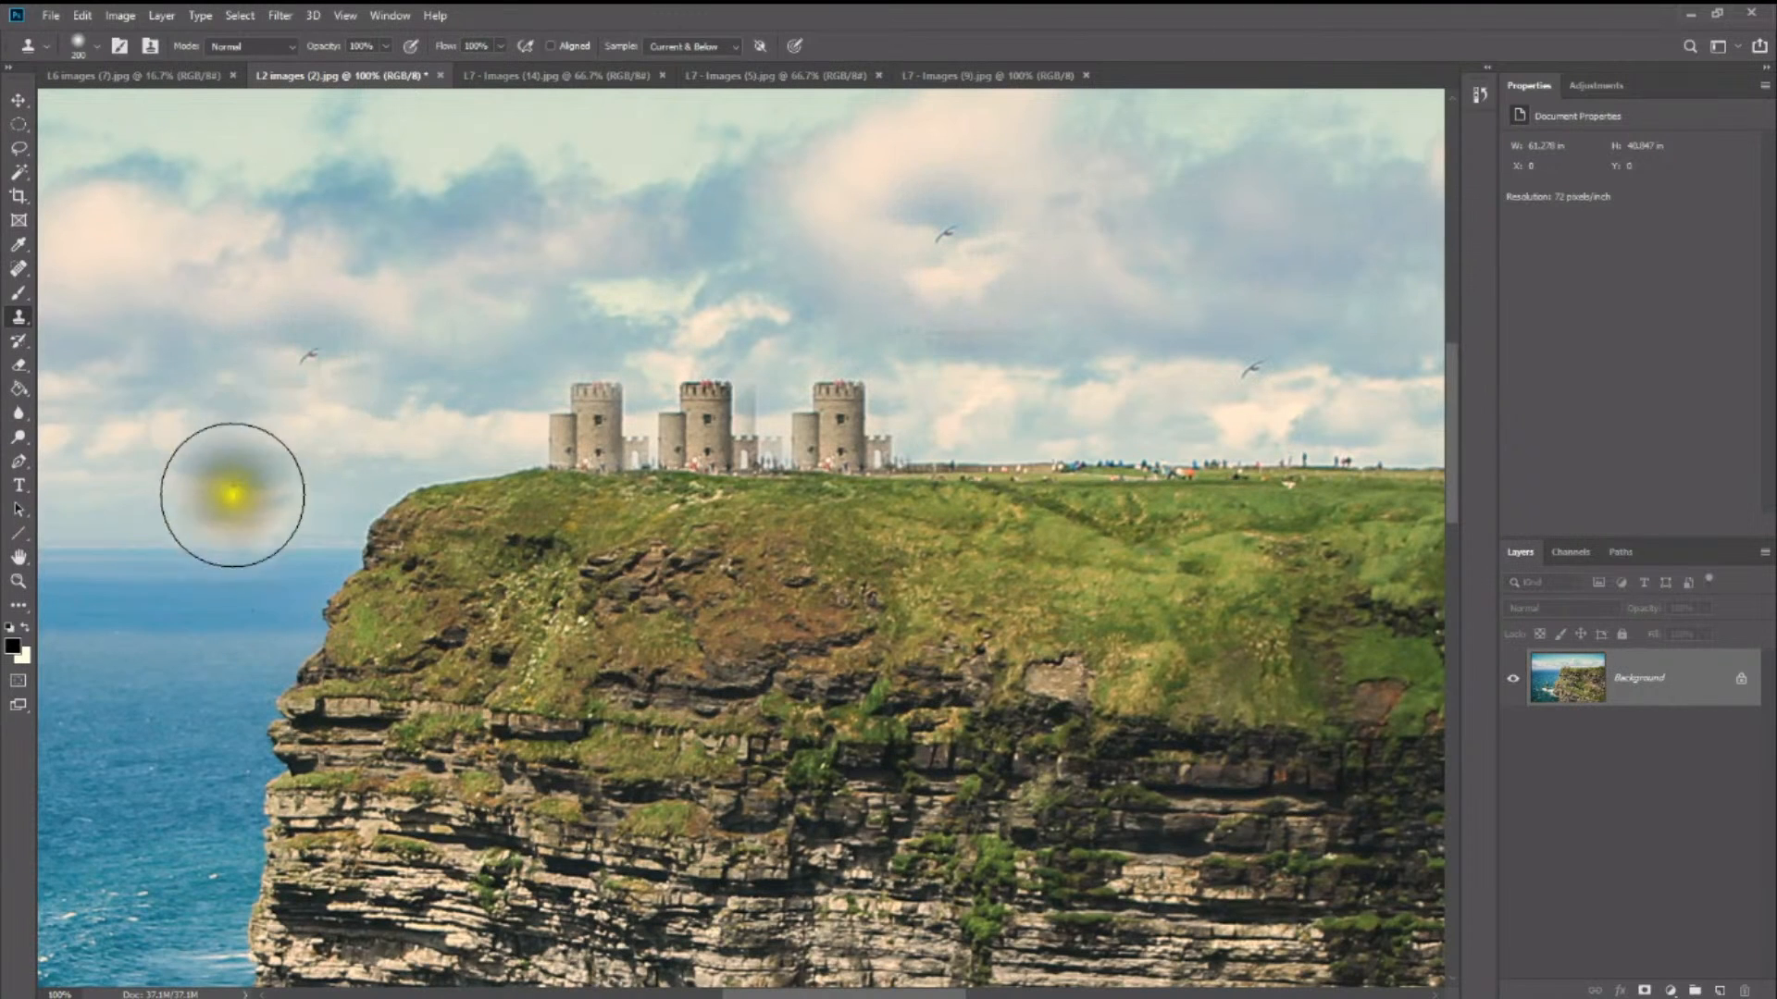
{"action": "left_click", "coordinate": [170, 285]}
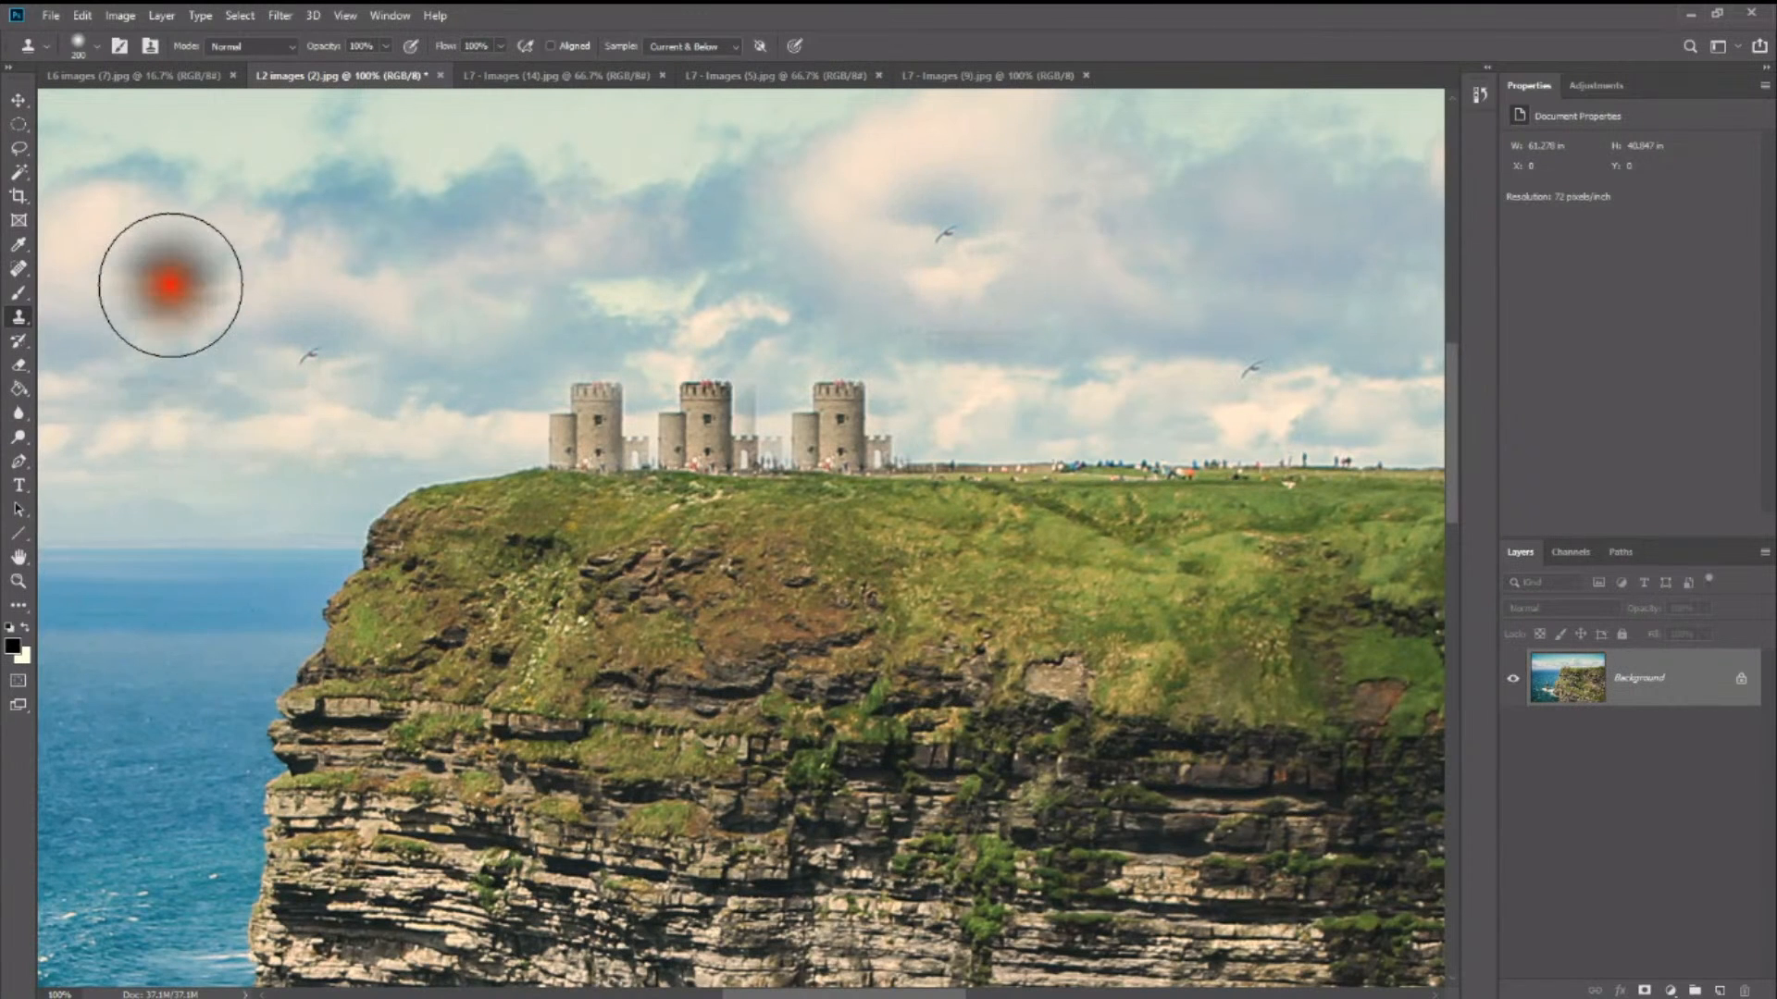
{"action": "left_click", "coordinate": [705, 196]}
{"action": "left_click", "coordinate": [1162, 240]}
{"action": "left_click", "coordinate": [1112, 321]}
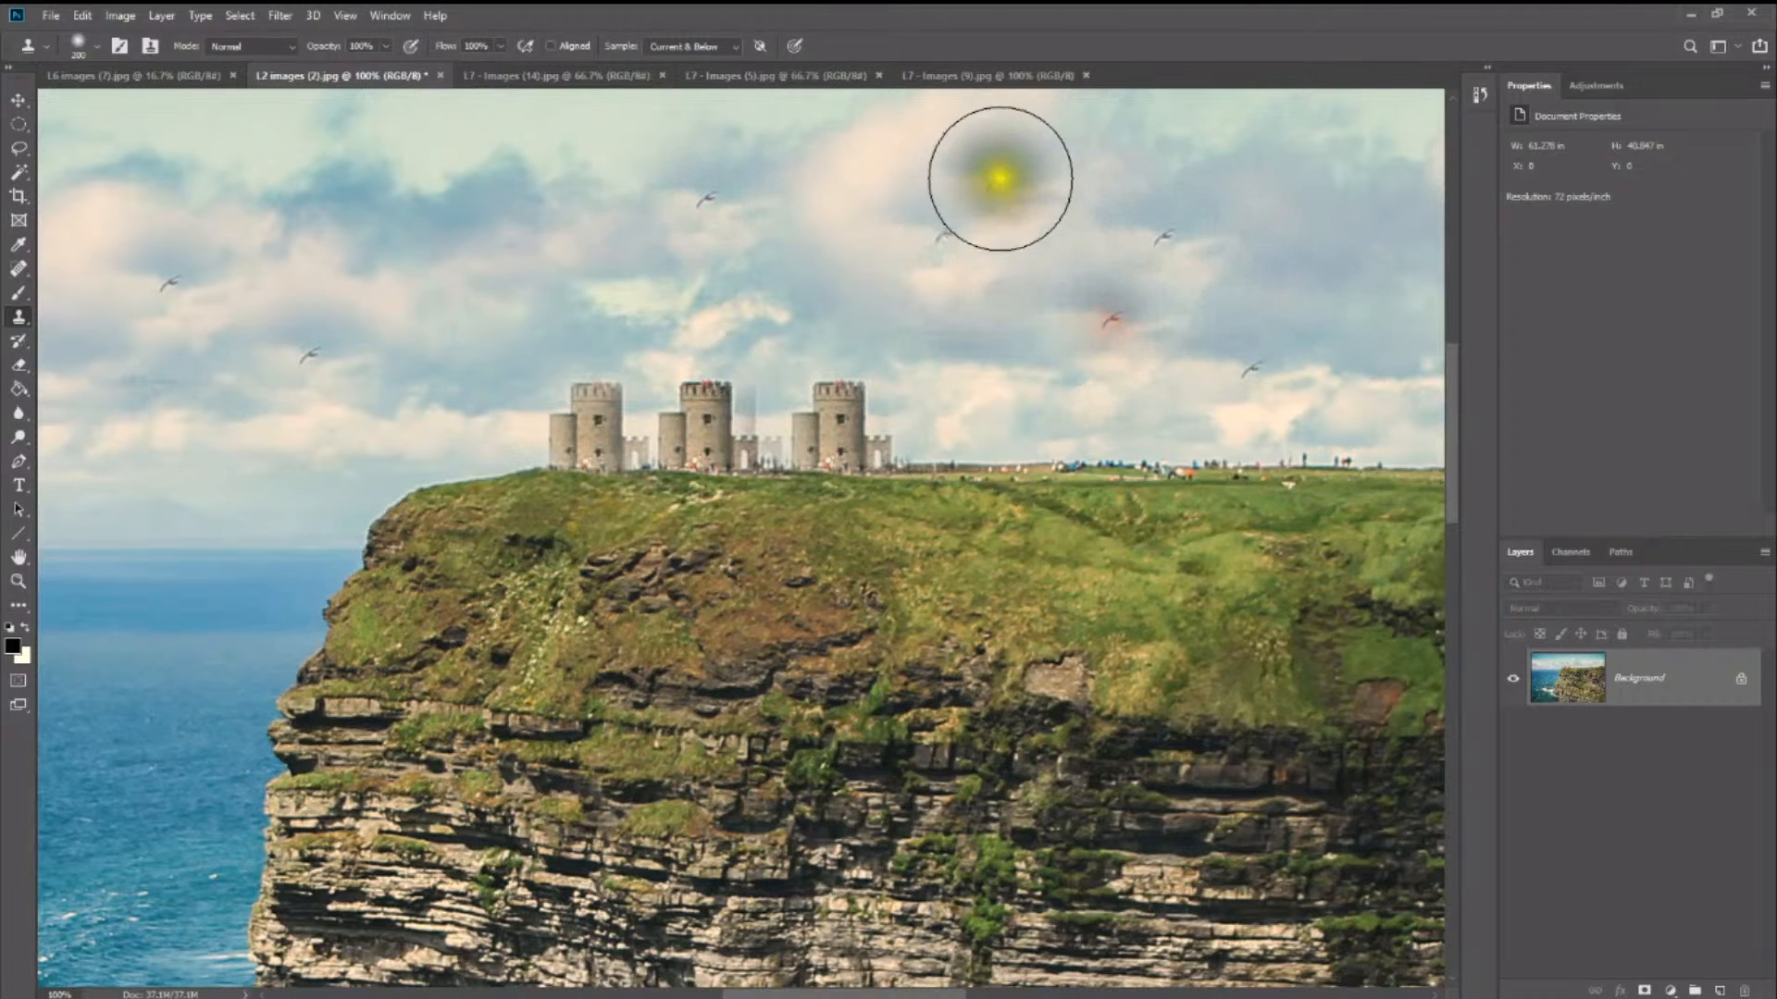
{"action": "left_click", "coordinate": [1006, 164]}
{"action": "left_click", "coordinate": [782, 278]}
{"action": "left_click", "coordinate": [631, 305]}
{"action": "left_click", "coordinate": [536, 243]}
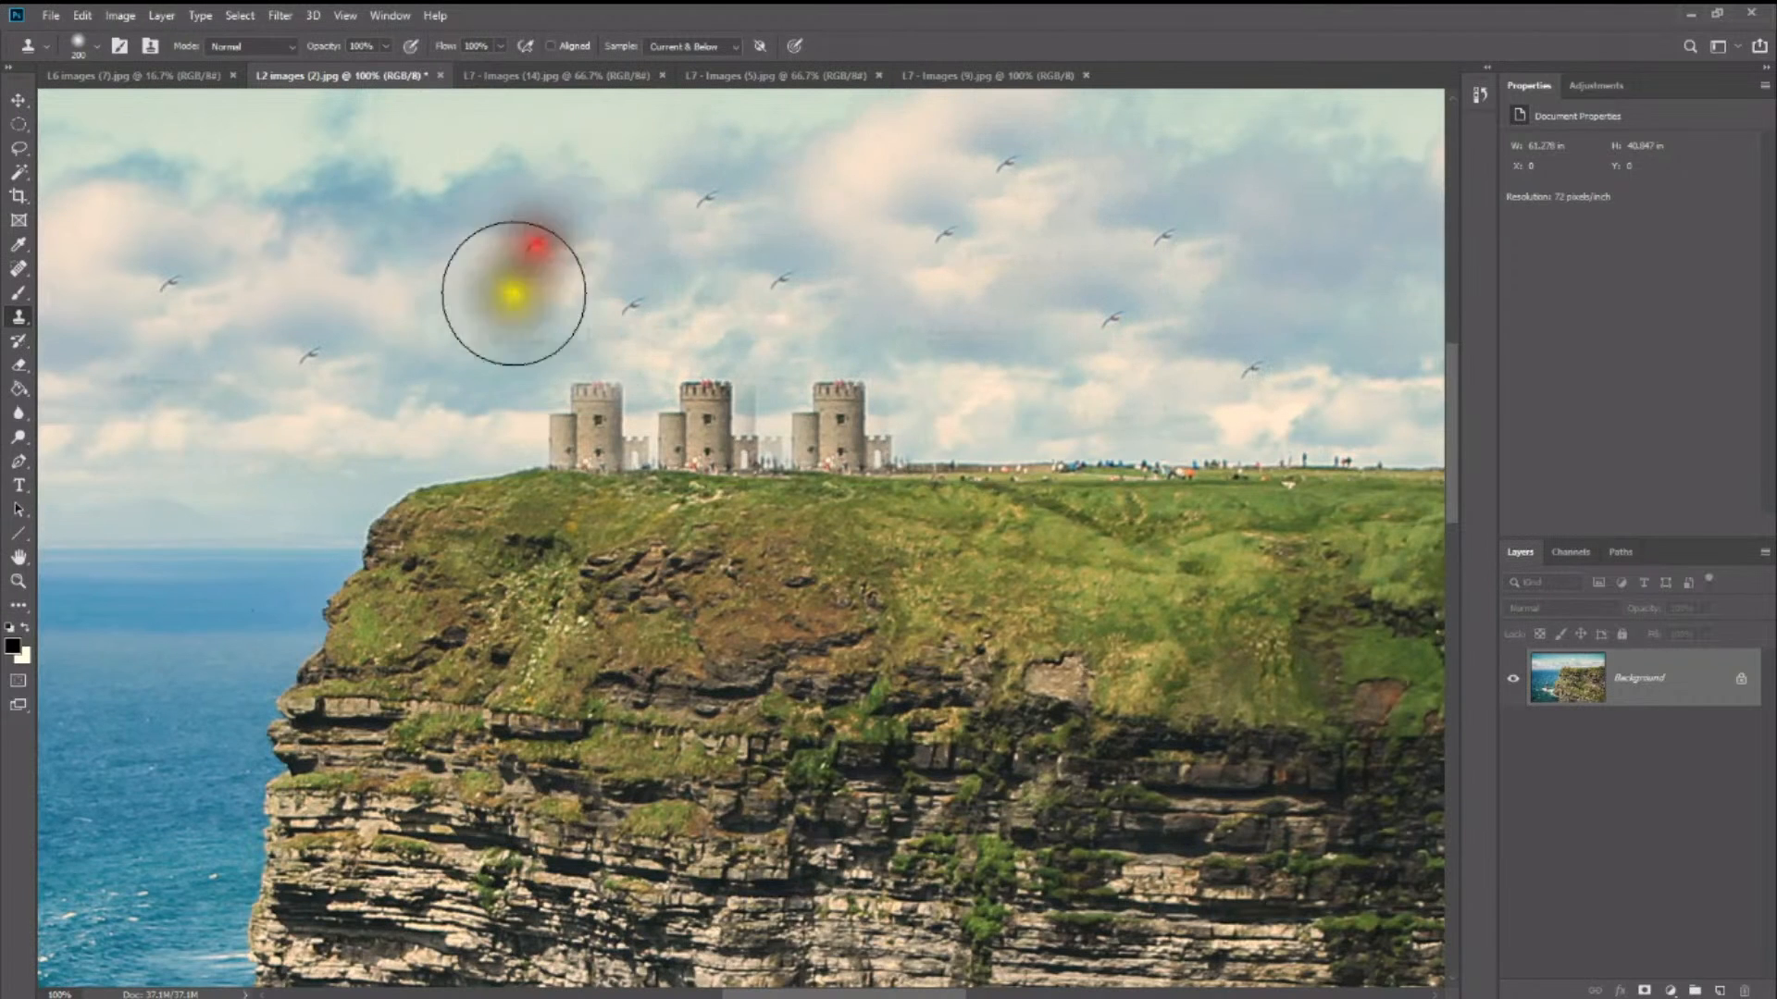
- Stamp nine more copies of the sampled bird around the sky, mostly over the sea and above the towers
{"action": "left_click", "coordinate": [494, 348]}
{"action": "left_click", "coordinate": [415, 269]}
{"action": "left_click", "coordinate": [369, 419]}
{"action": "left_click", "coordinate": [280, 460]}
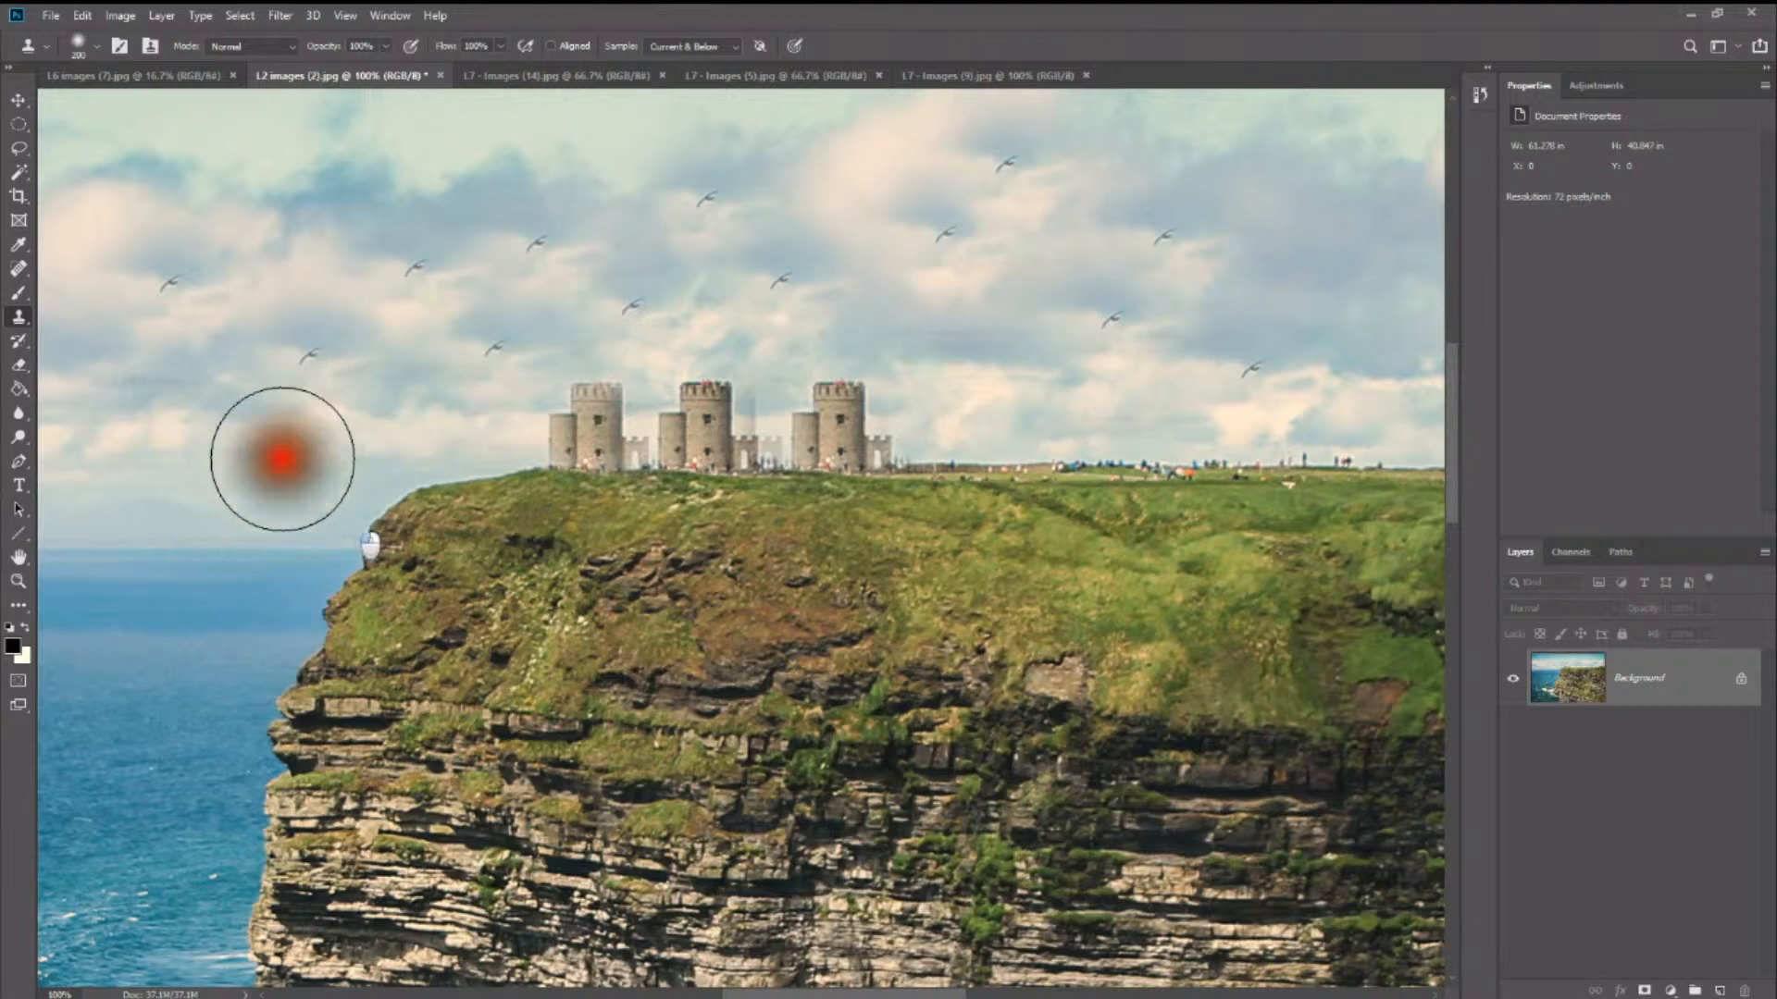
{"action": "left_click", "coordinate": [206, 446]}
{"action": "left_click", "coordinate": [269, 254]}
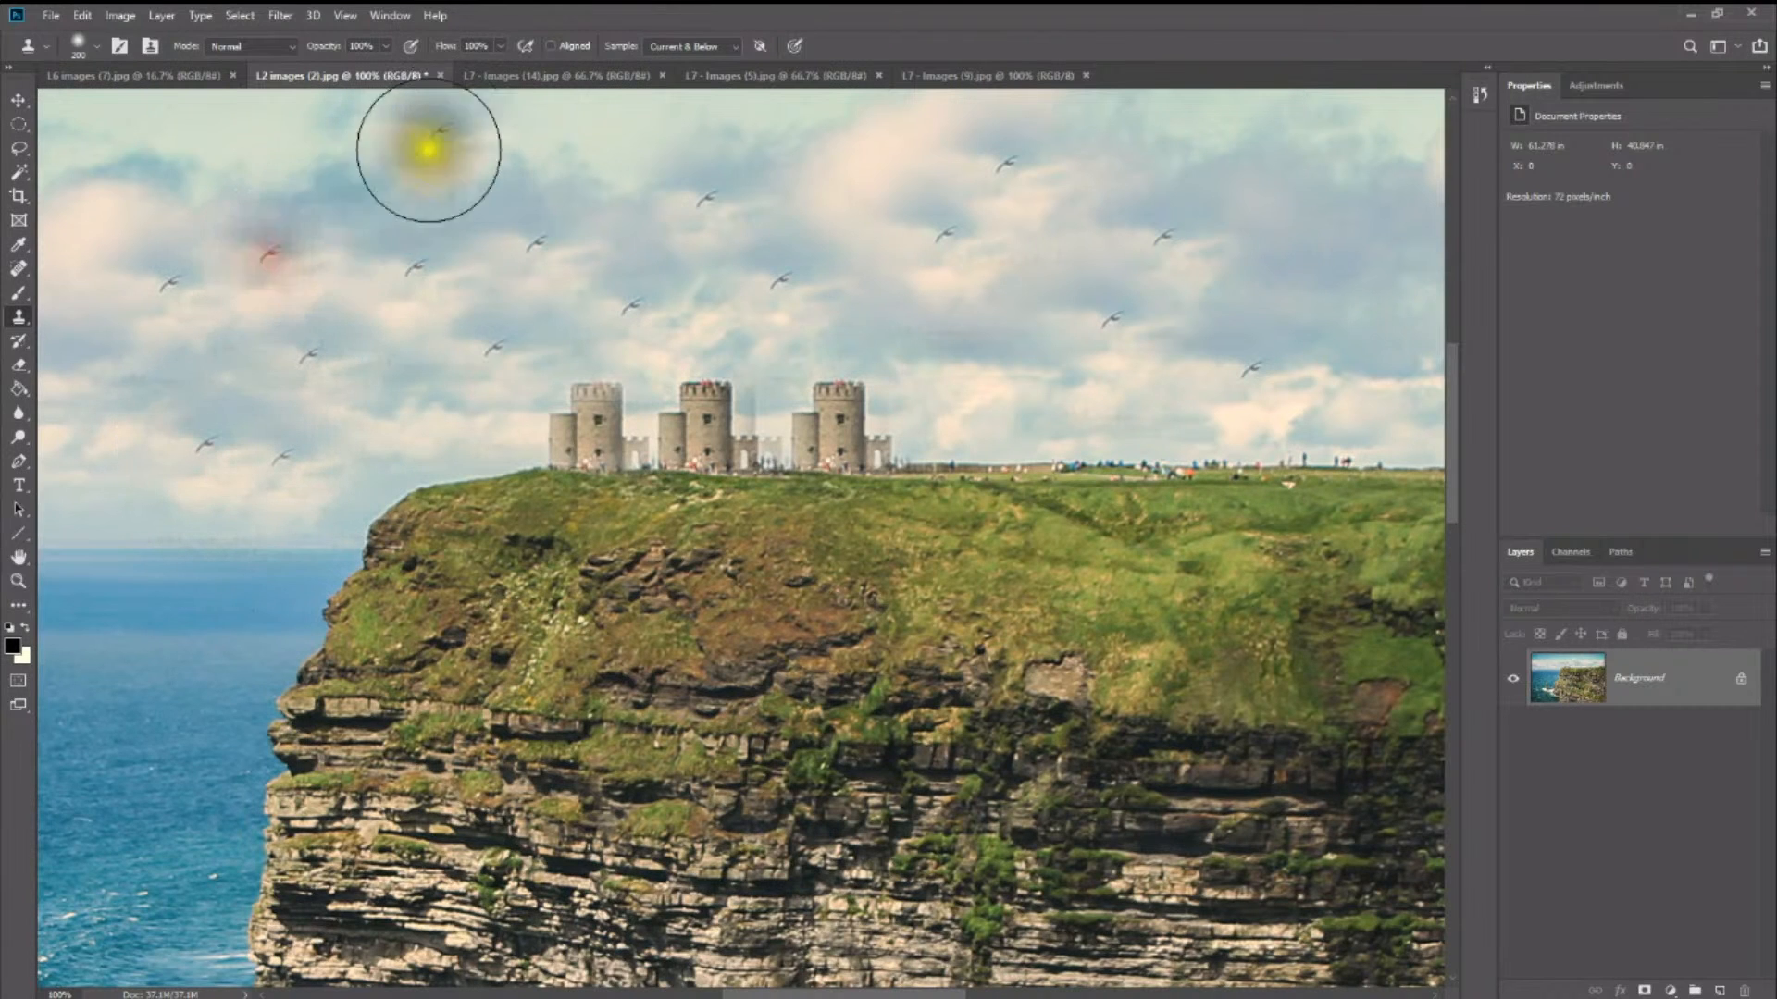
{"action": "left_click", "coordinate": [411, 141]}
{"action": "left_click", "coordinate": [599, 141]}
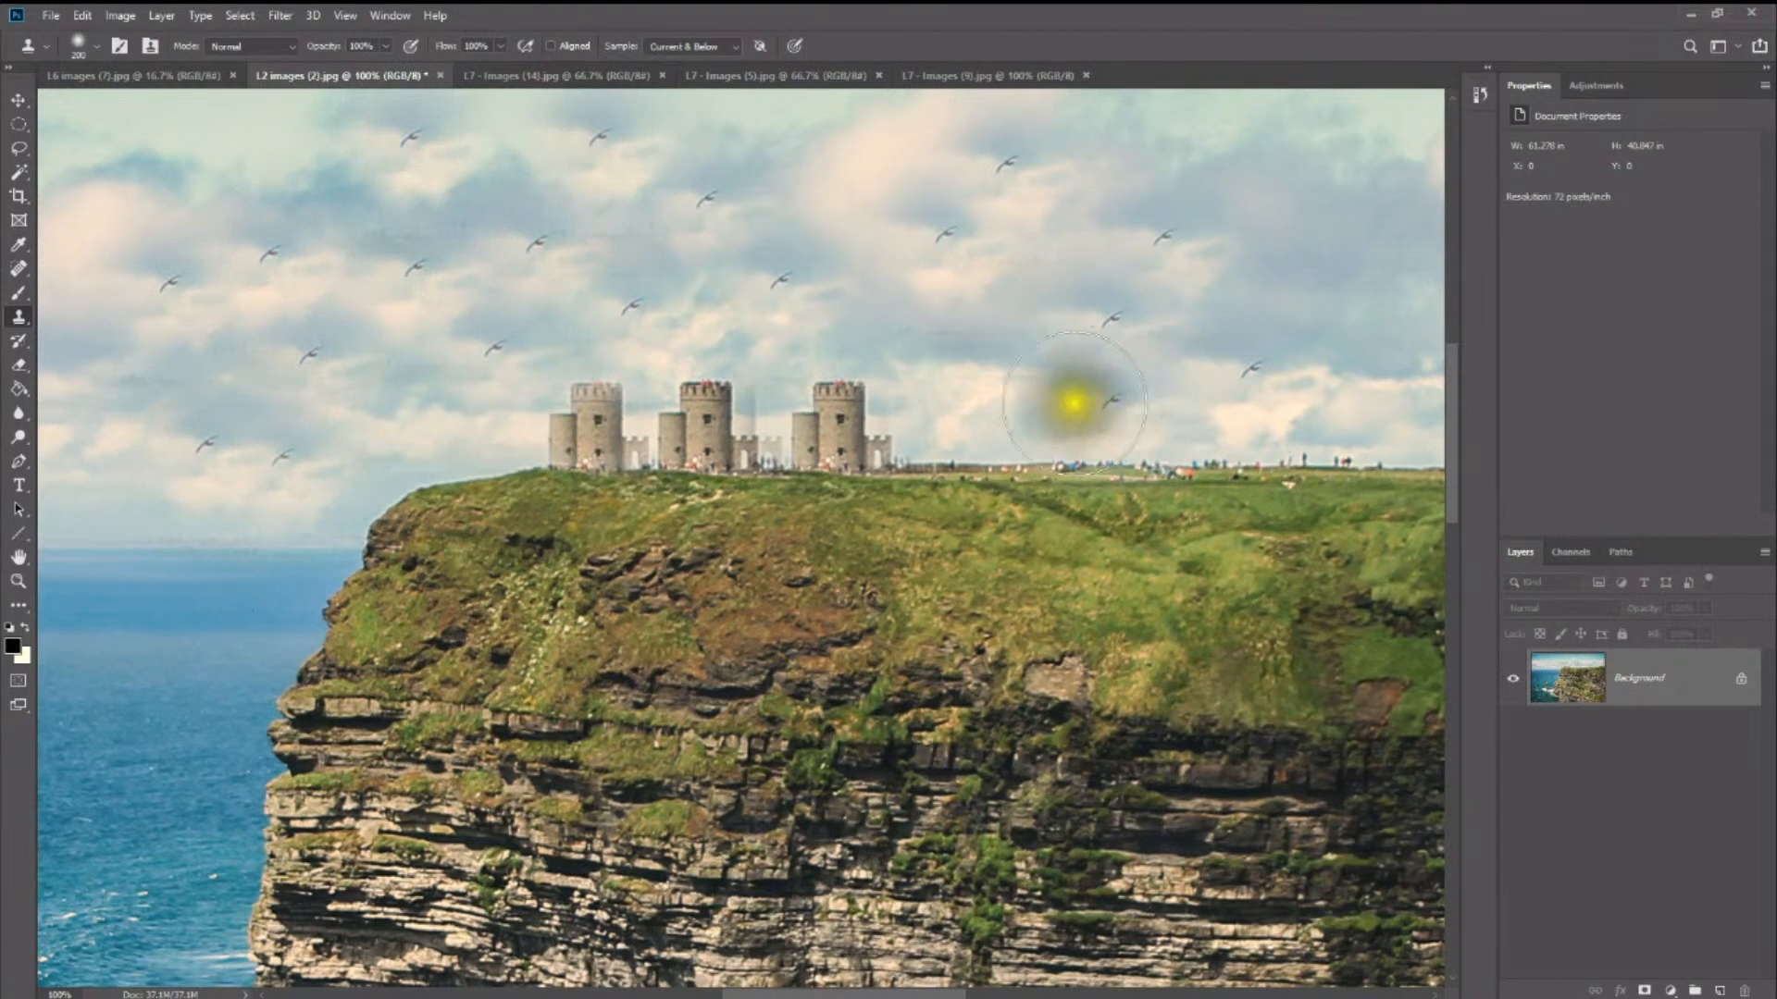
{"action": "left_click", "coordinate": [1003, 378]}
{"action": "left_click", "coordinate": [1353, 194]}
{"action": "left_click", "coordinate": [1251, 366]}
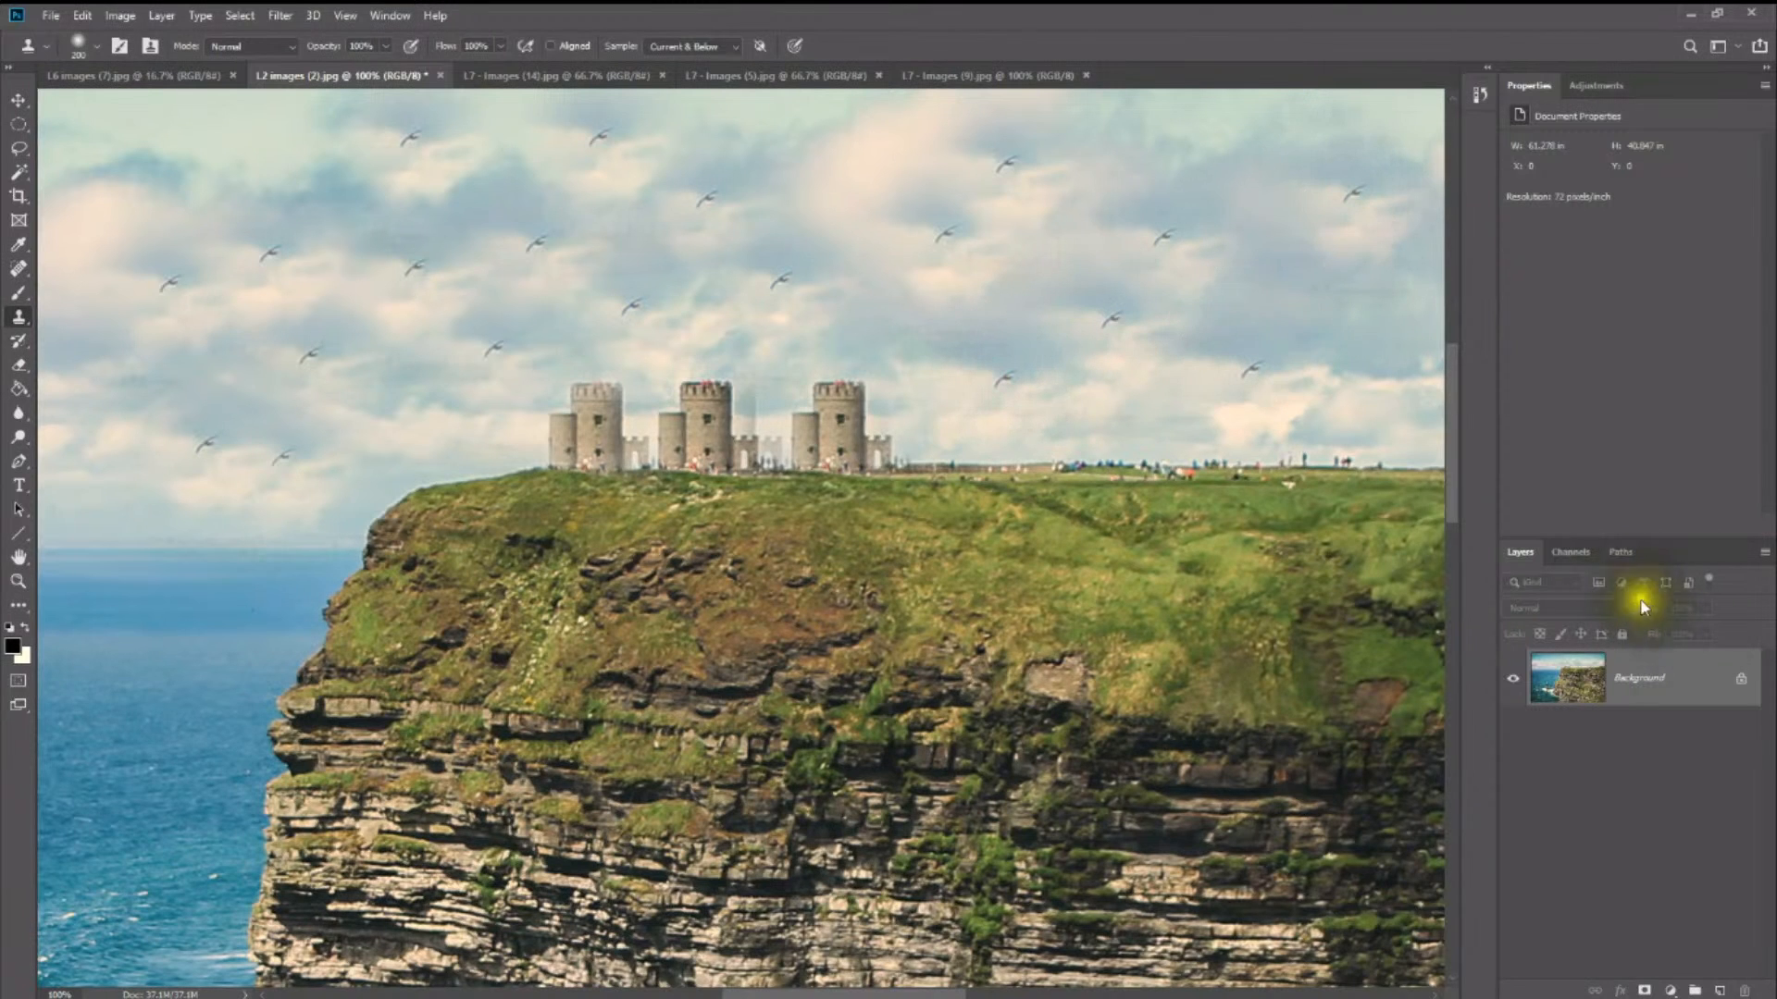
- Shrink the Clone Stamp brush to 70 px and sample an empty stretch of the grassy skyline beyond the birds as the clone source
{"action": "mouse_move", "coordinate": [841, 995]}
{"action": "left_mouse_down"}
{"action": "mouse_move", "coordinate": [989, 992]}
{"action": "mouse_move", "coordinate": [967, 993]}
{"action": "left_mouse_up"}
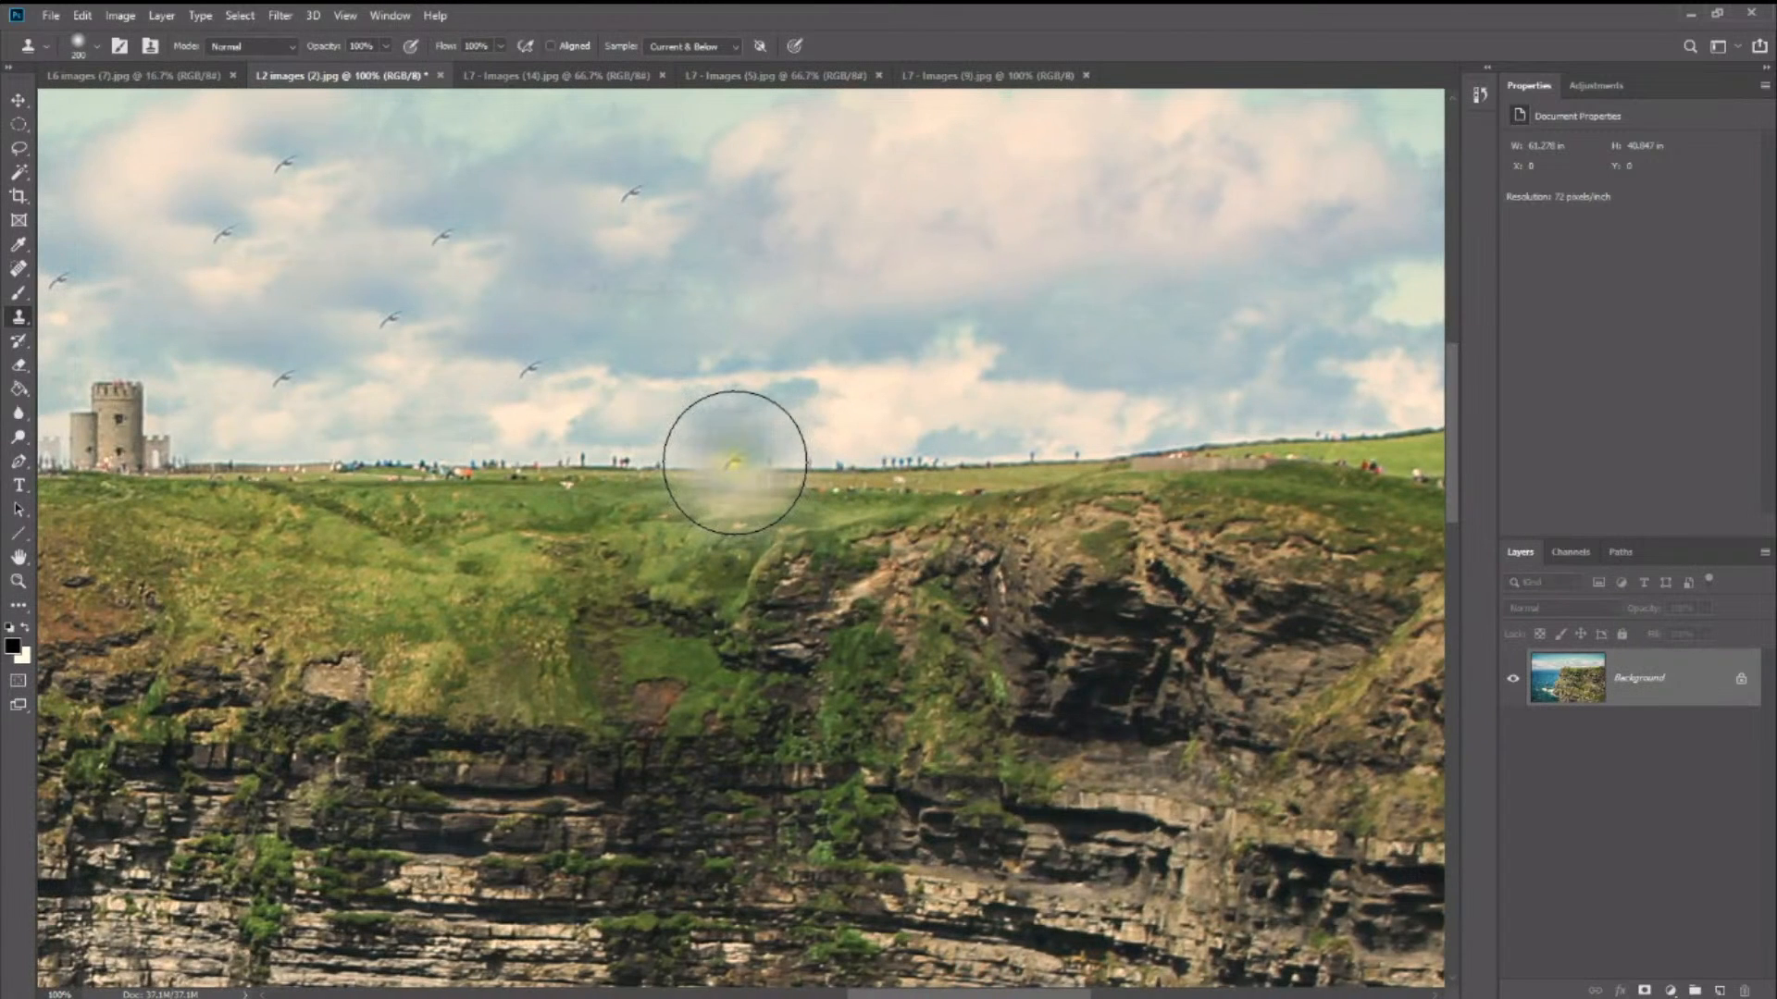
{"action": "left_click", "coordinate": [714, 463]}
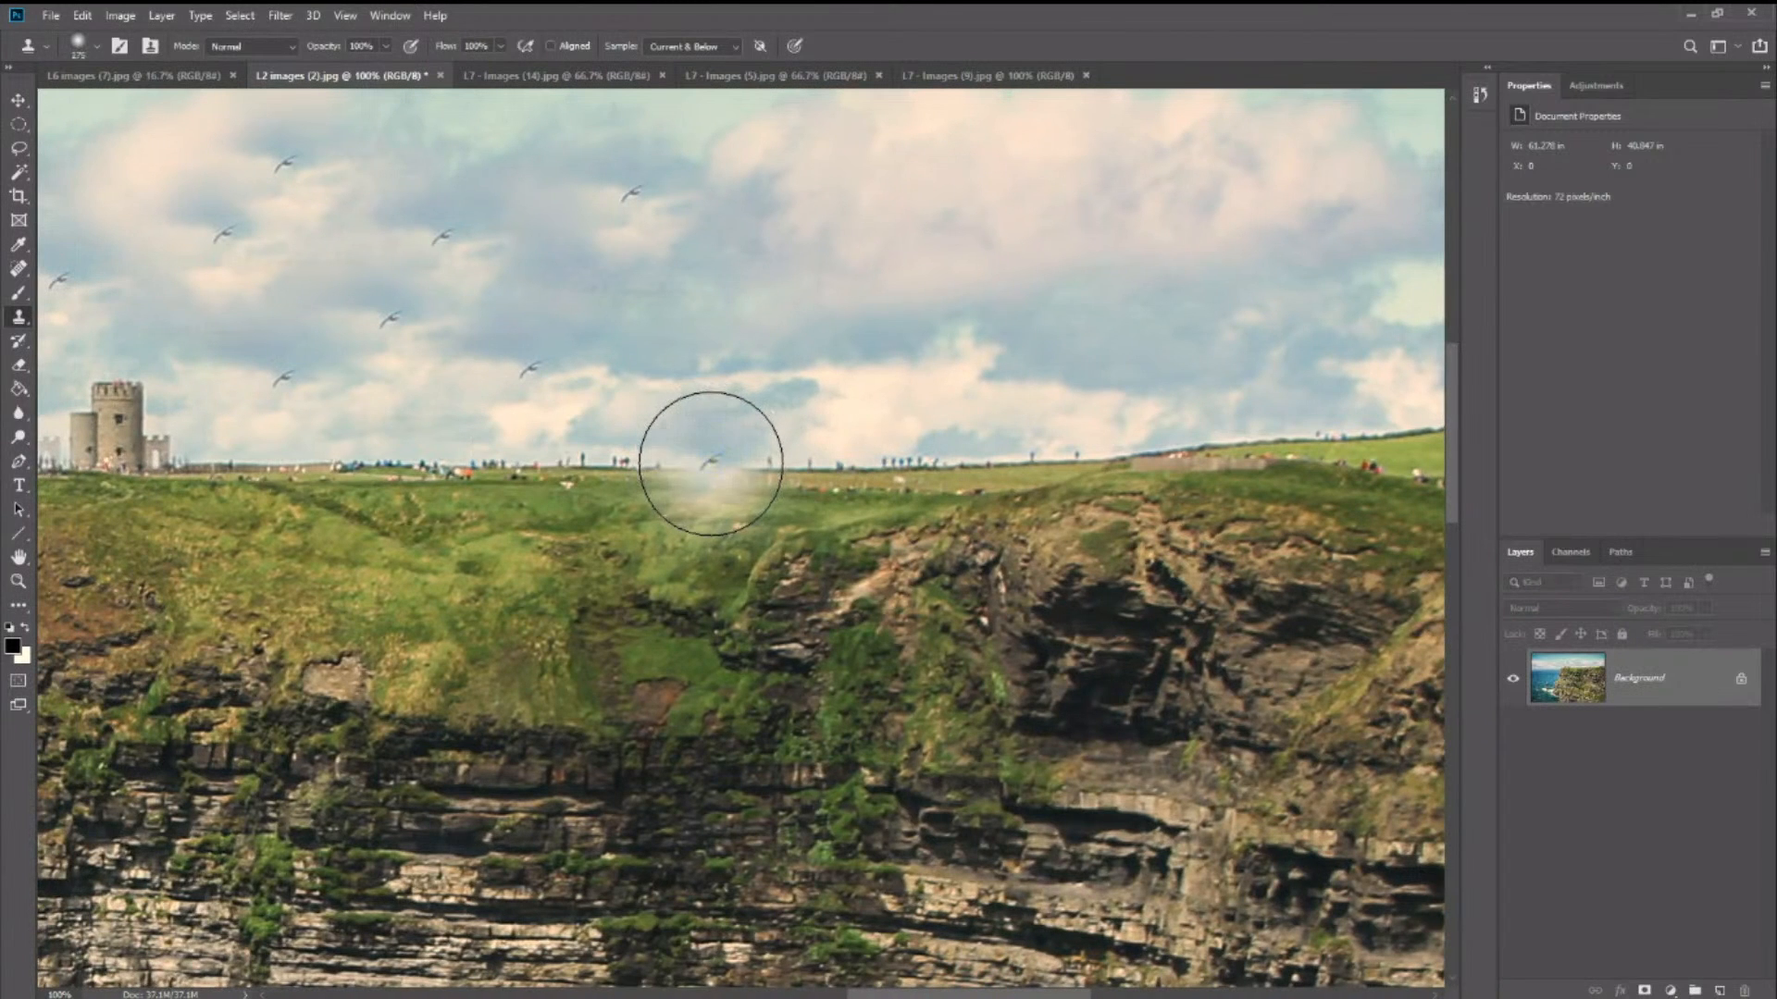
{"action": "key", "text": "bracketleft"}
{"action": "key", "text": "bracketleft"}
{"action": "key", "text": "bracketleft"}
{"action": "key", "text": "bracketleft"}
{"action": "key", "text": "bracketleft"}
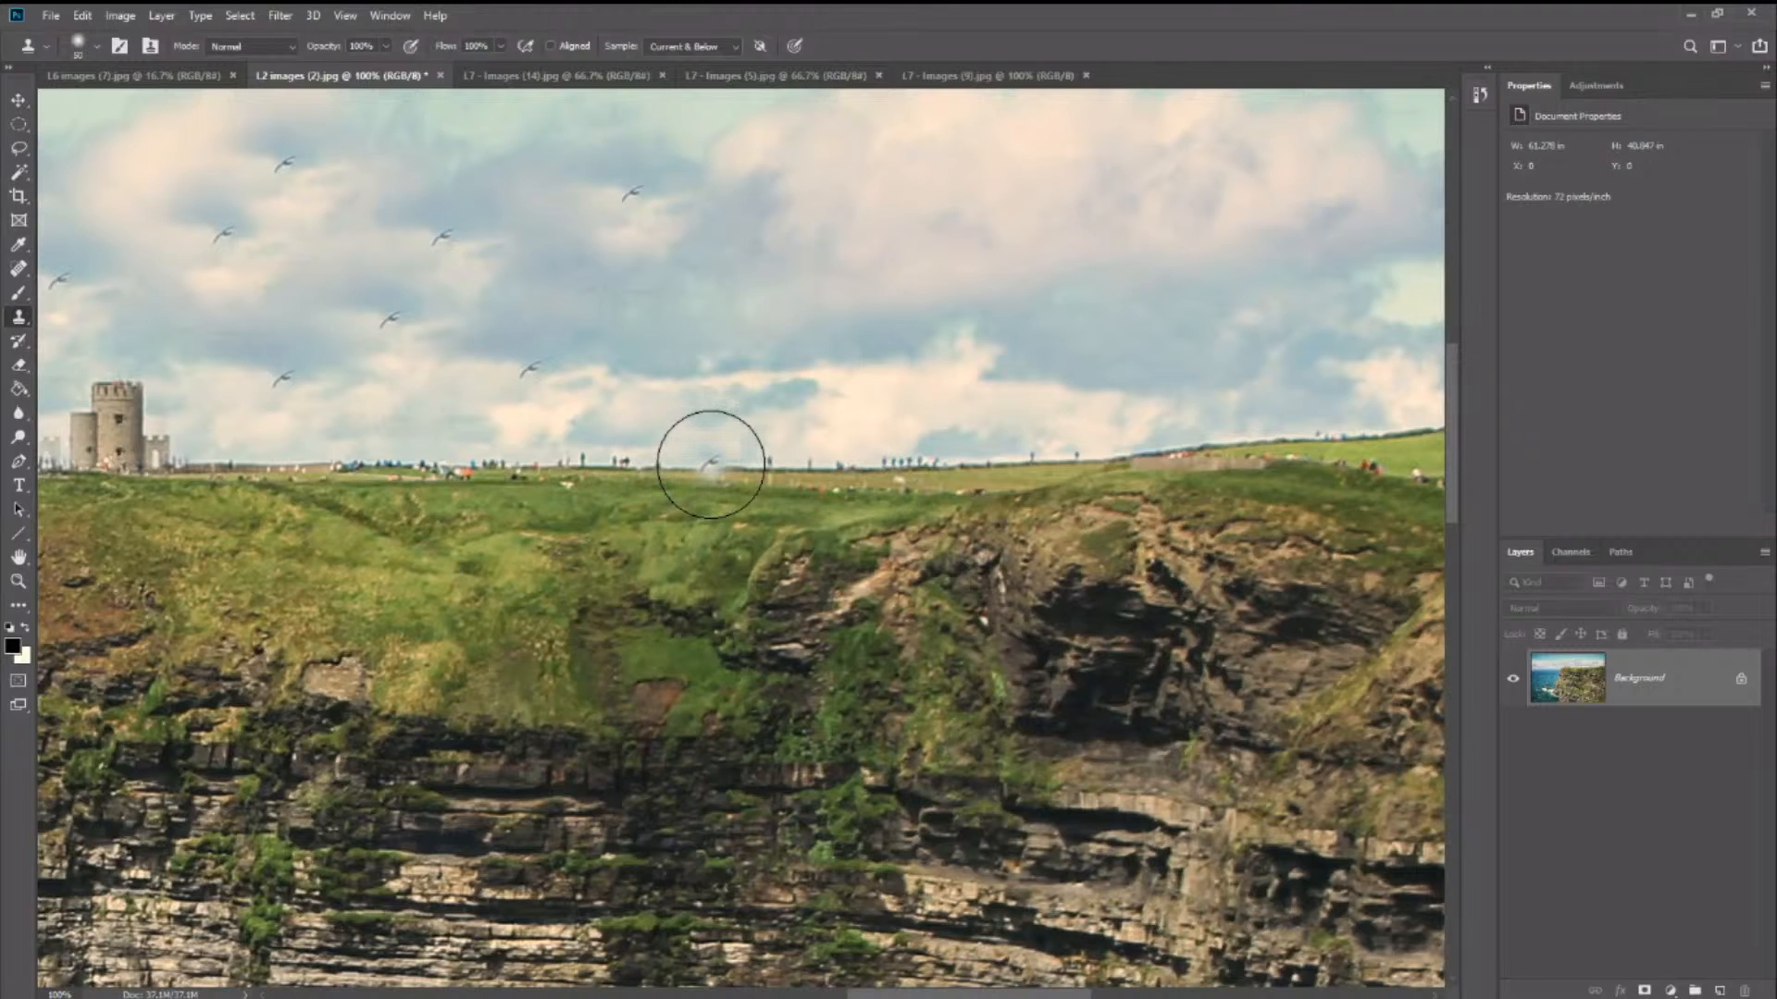
{"action": "key", "text": "bracketleft"}
{"action": "key", "text": "bracketleft"}
{"action": "key", "text": "bracketleft"}
{"action": "key", "text": "bracketleft"}
{"action": "key", "text": "bracketleft"}
{"action": "left_click", "coordinate": [705, 466]}
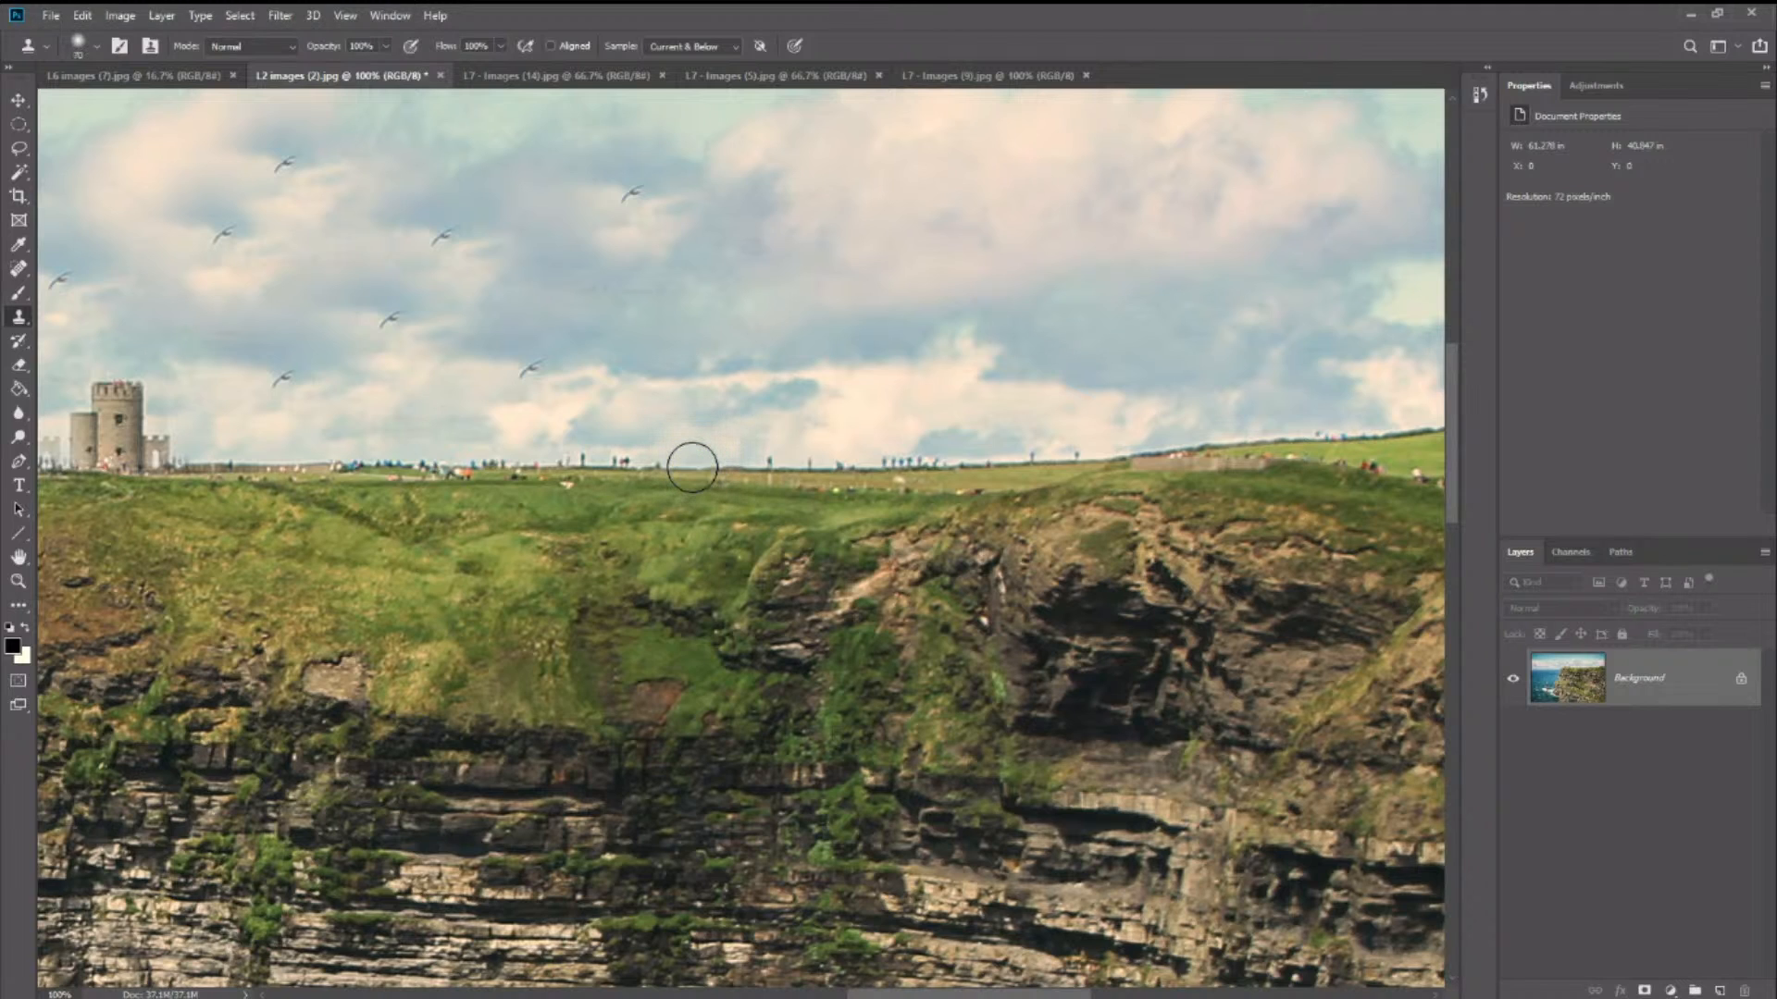
- Clone the empty grass skyline over the small figures standing near the middle of the horizon
{"action": "left_click_drag", "start_coordinate": [691, 465], "coordinate": [744, 465]}
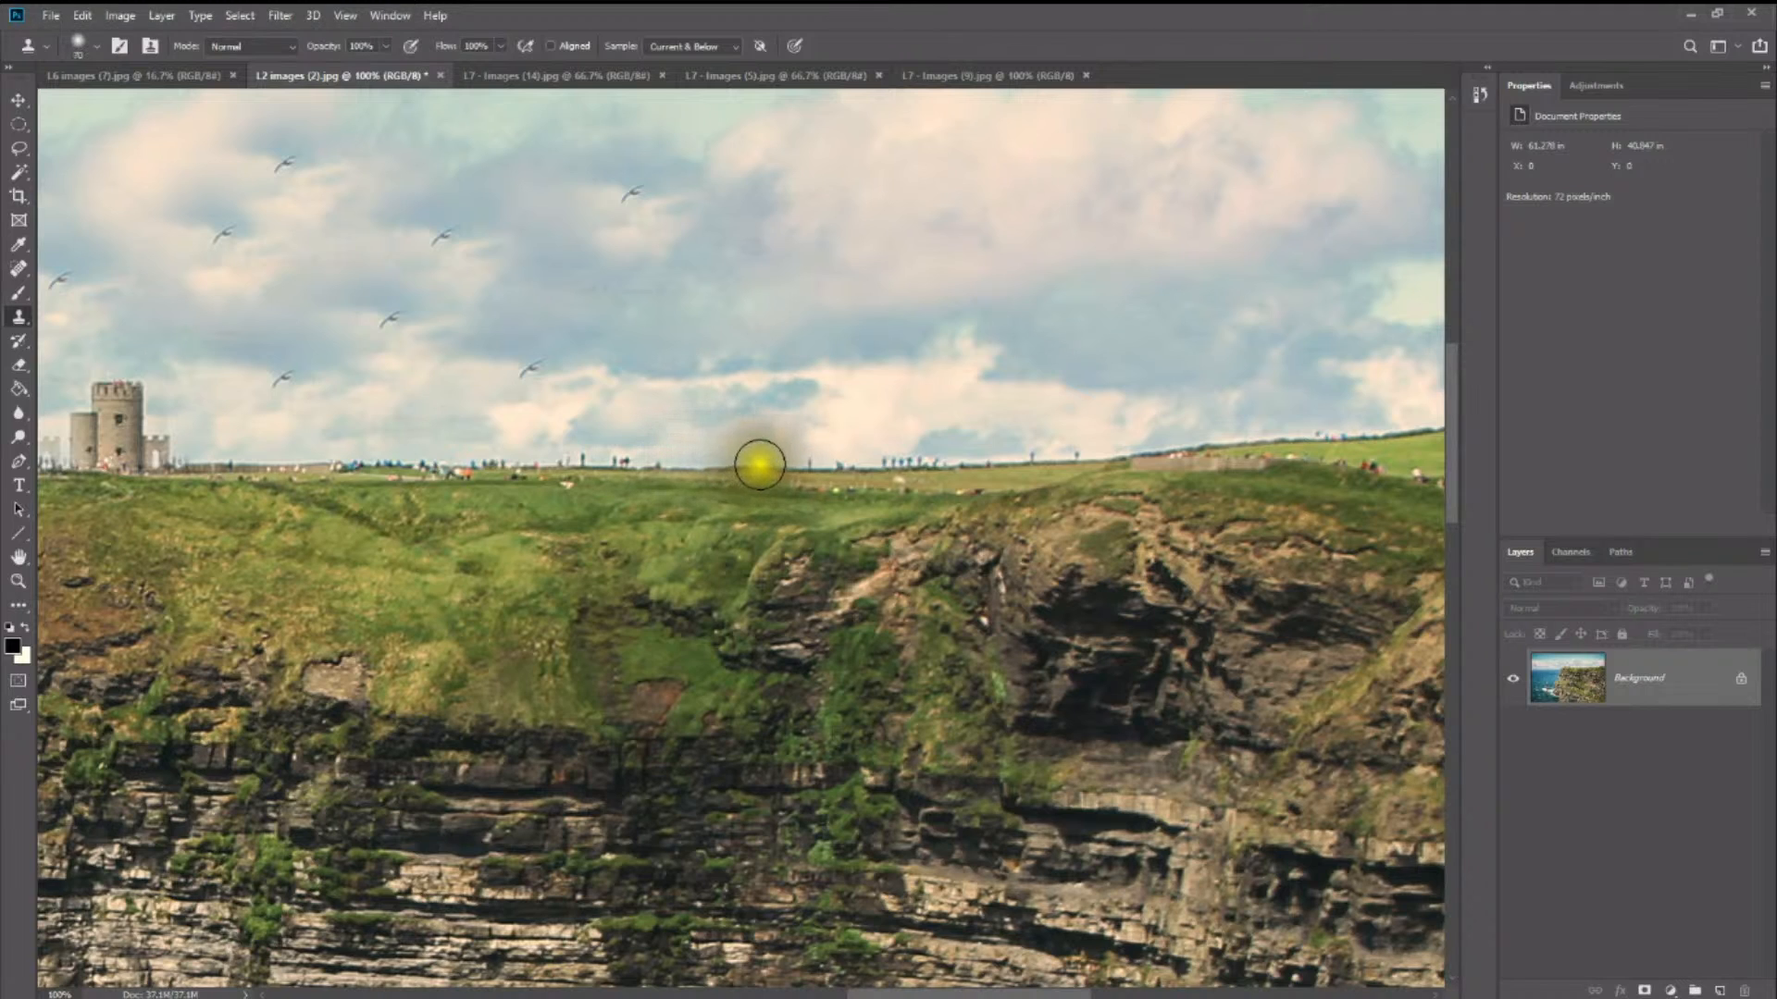
{"action": "left_click", "coordinate": [769, 468]}
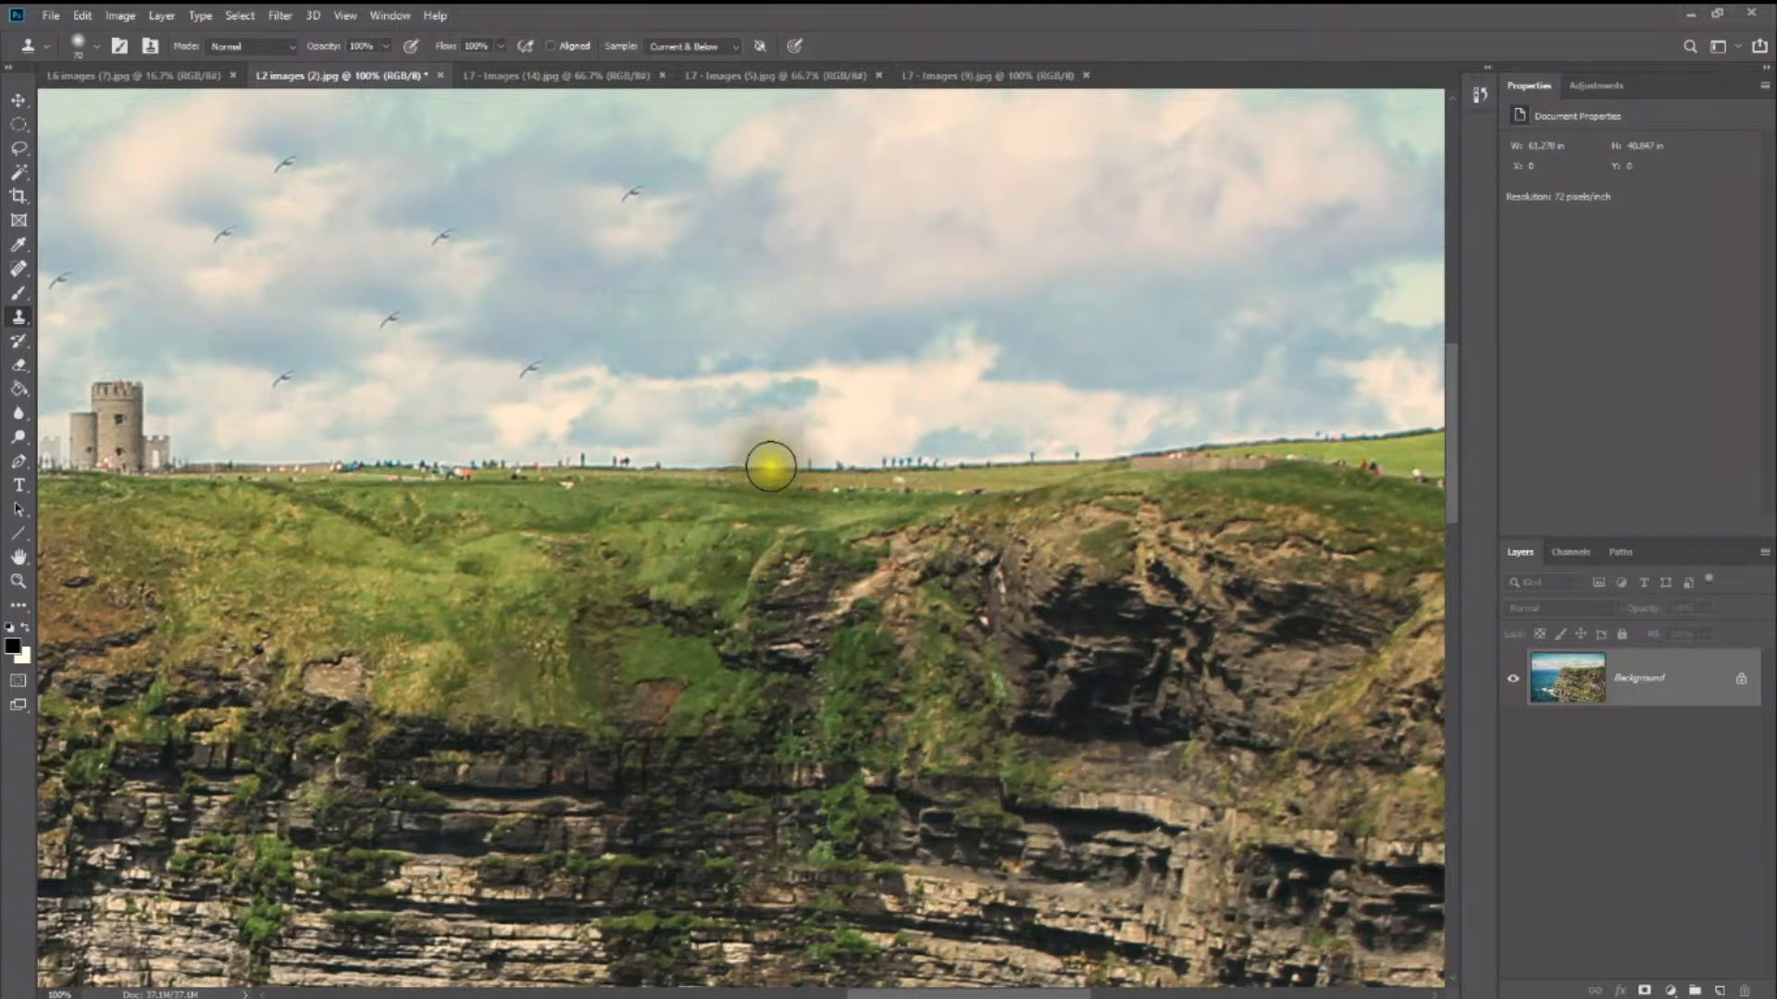
{"action": "left_click", "coordinate": [771, 468]}
{"action": "left_click", "coordinate": [771, 465]}
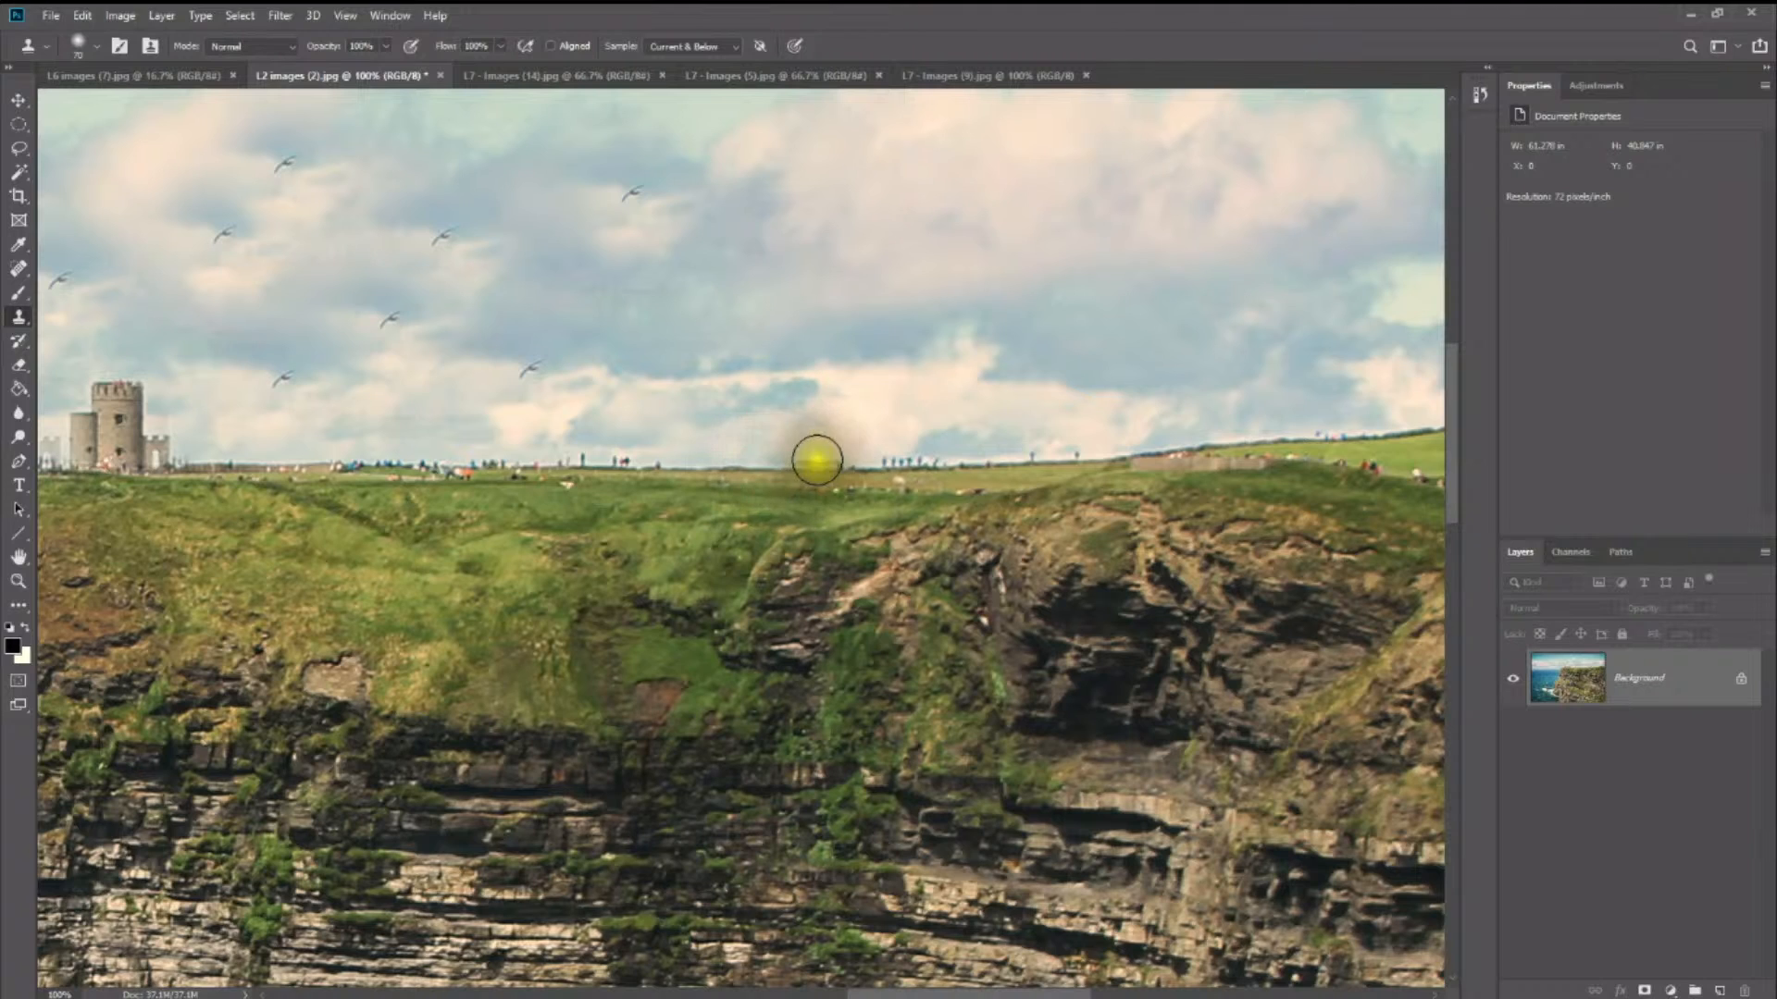
{"action": "left_click", "coordinate": [809, 464]}
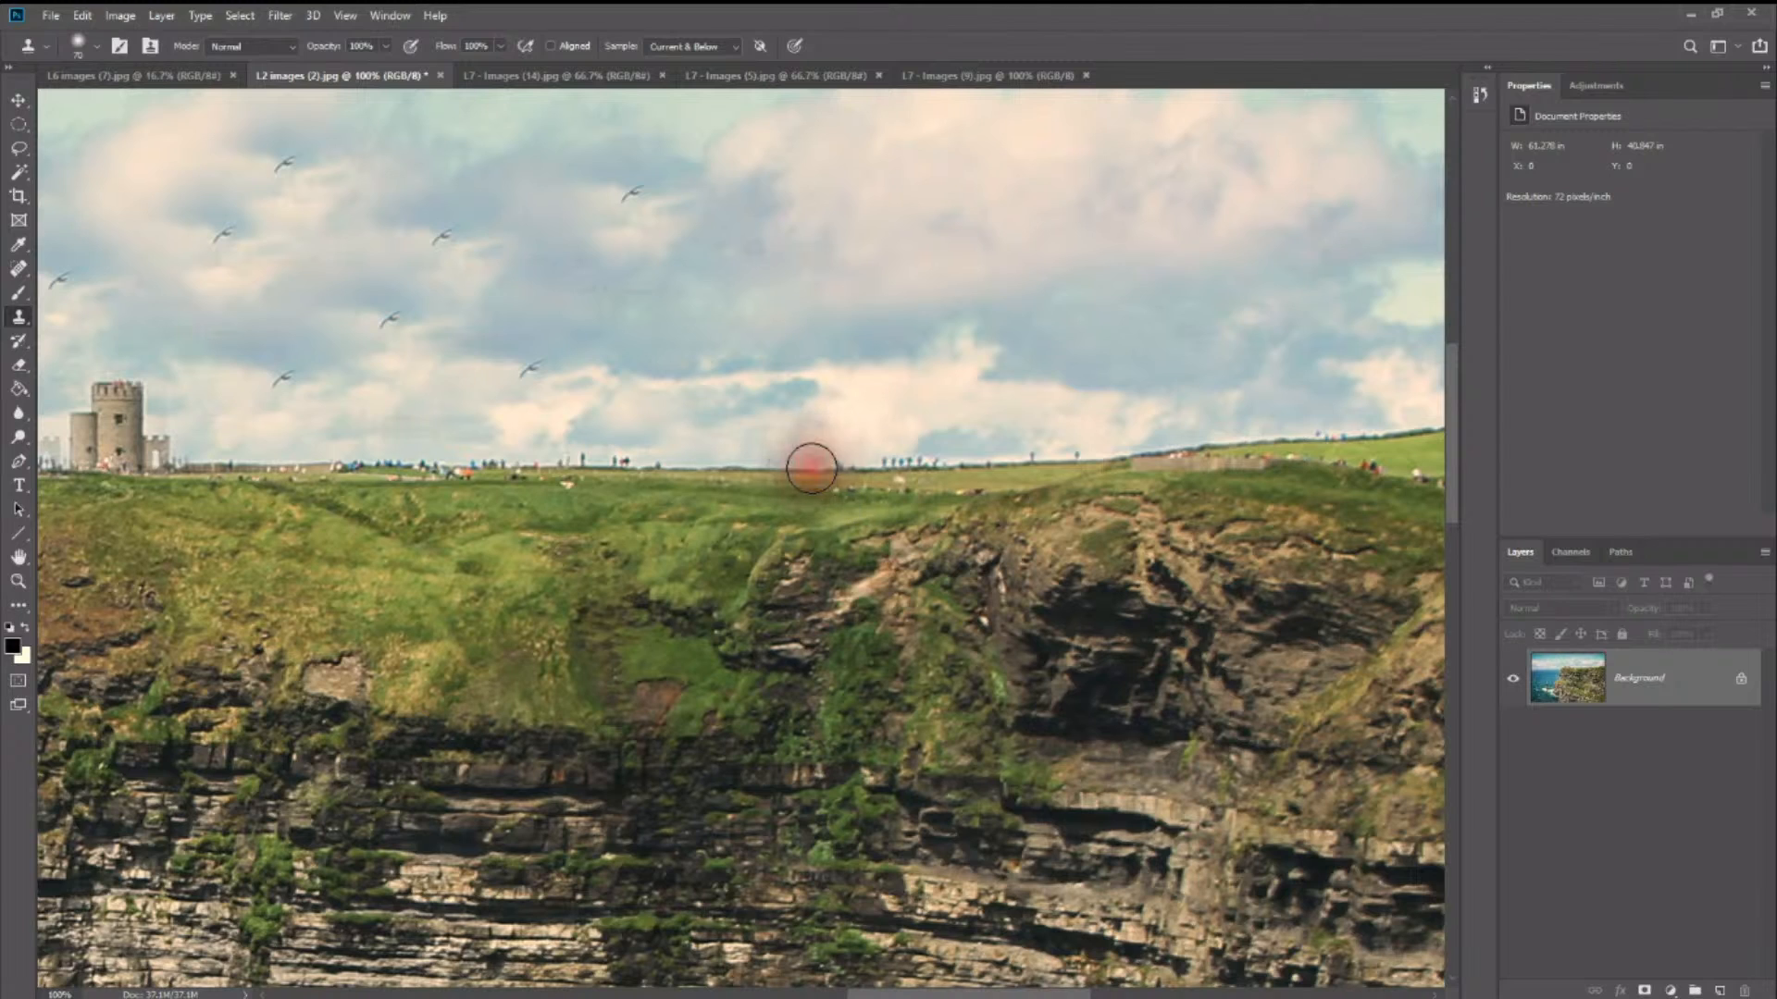
{"action": "left_click", "coordinate": [773, 467]}
- Resample the clean skyline, reduce the brush to 35 px and clone over the pair of figures on the tower side of the cleaned stretch
{"action": "left_click", "coordinate": [686, 467]}
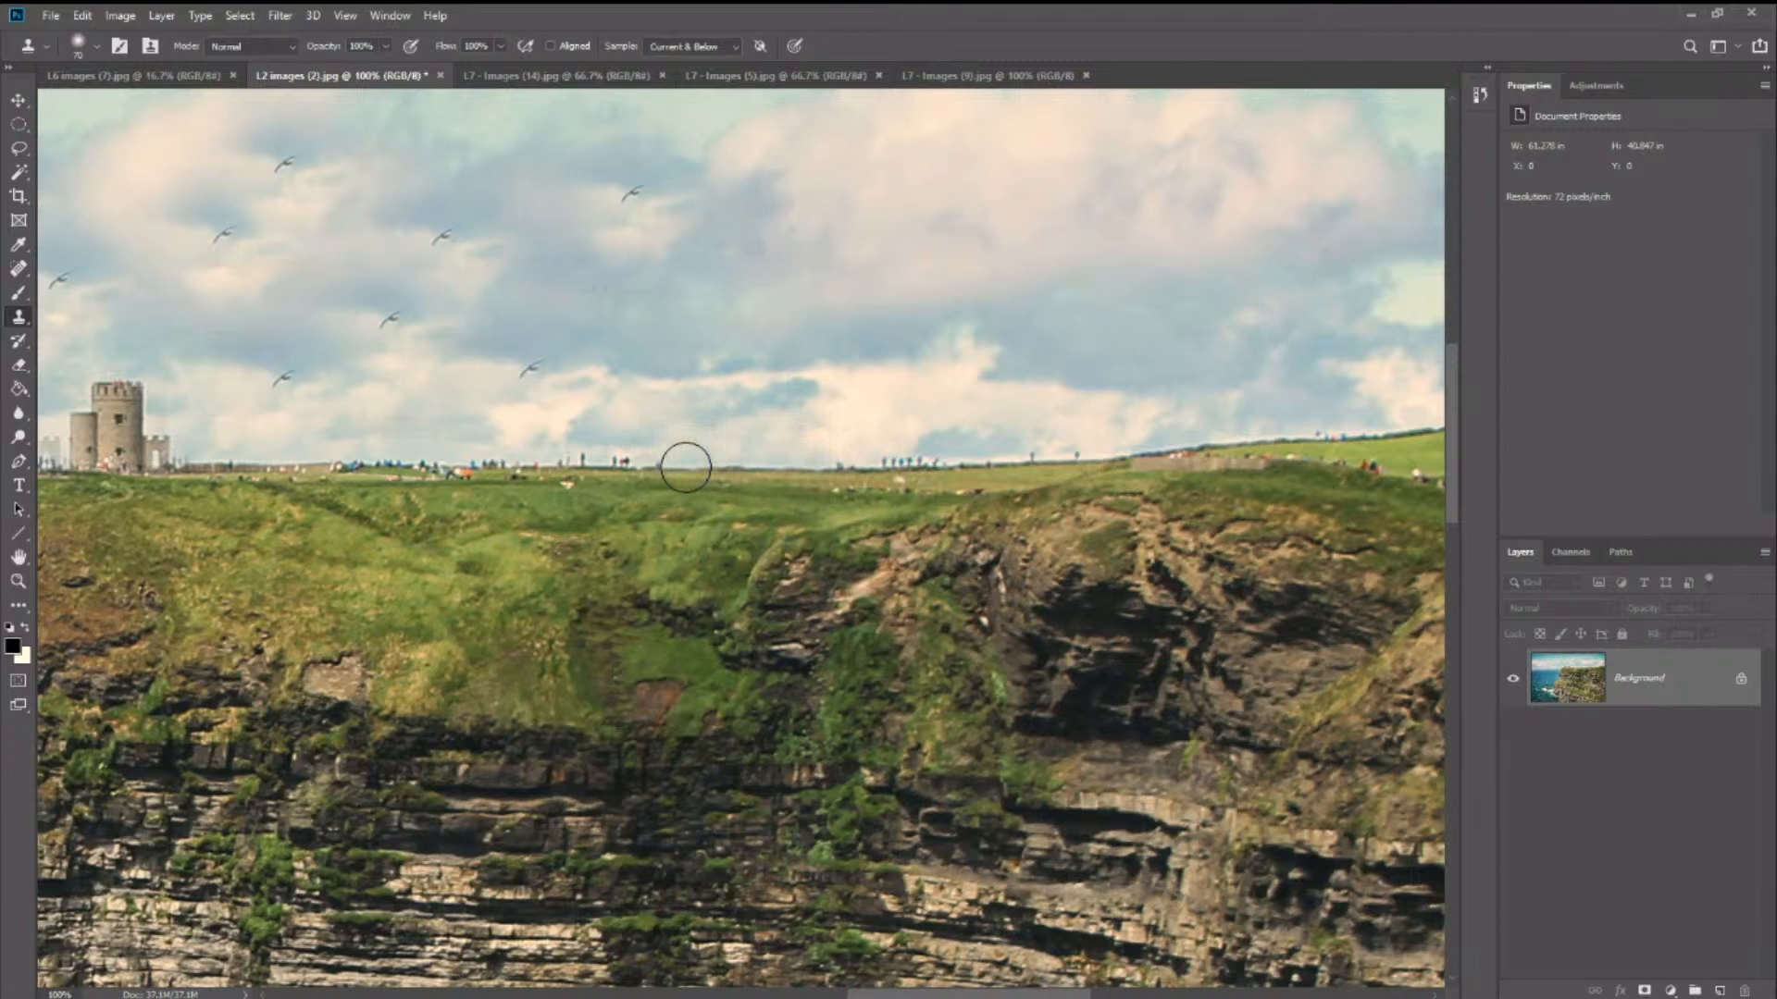
{"action": "key", "text": "bracketleft"}
{"action": "key", "text": "bracketleft"}
{"action": "key", "text": "bracketleft"}
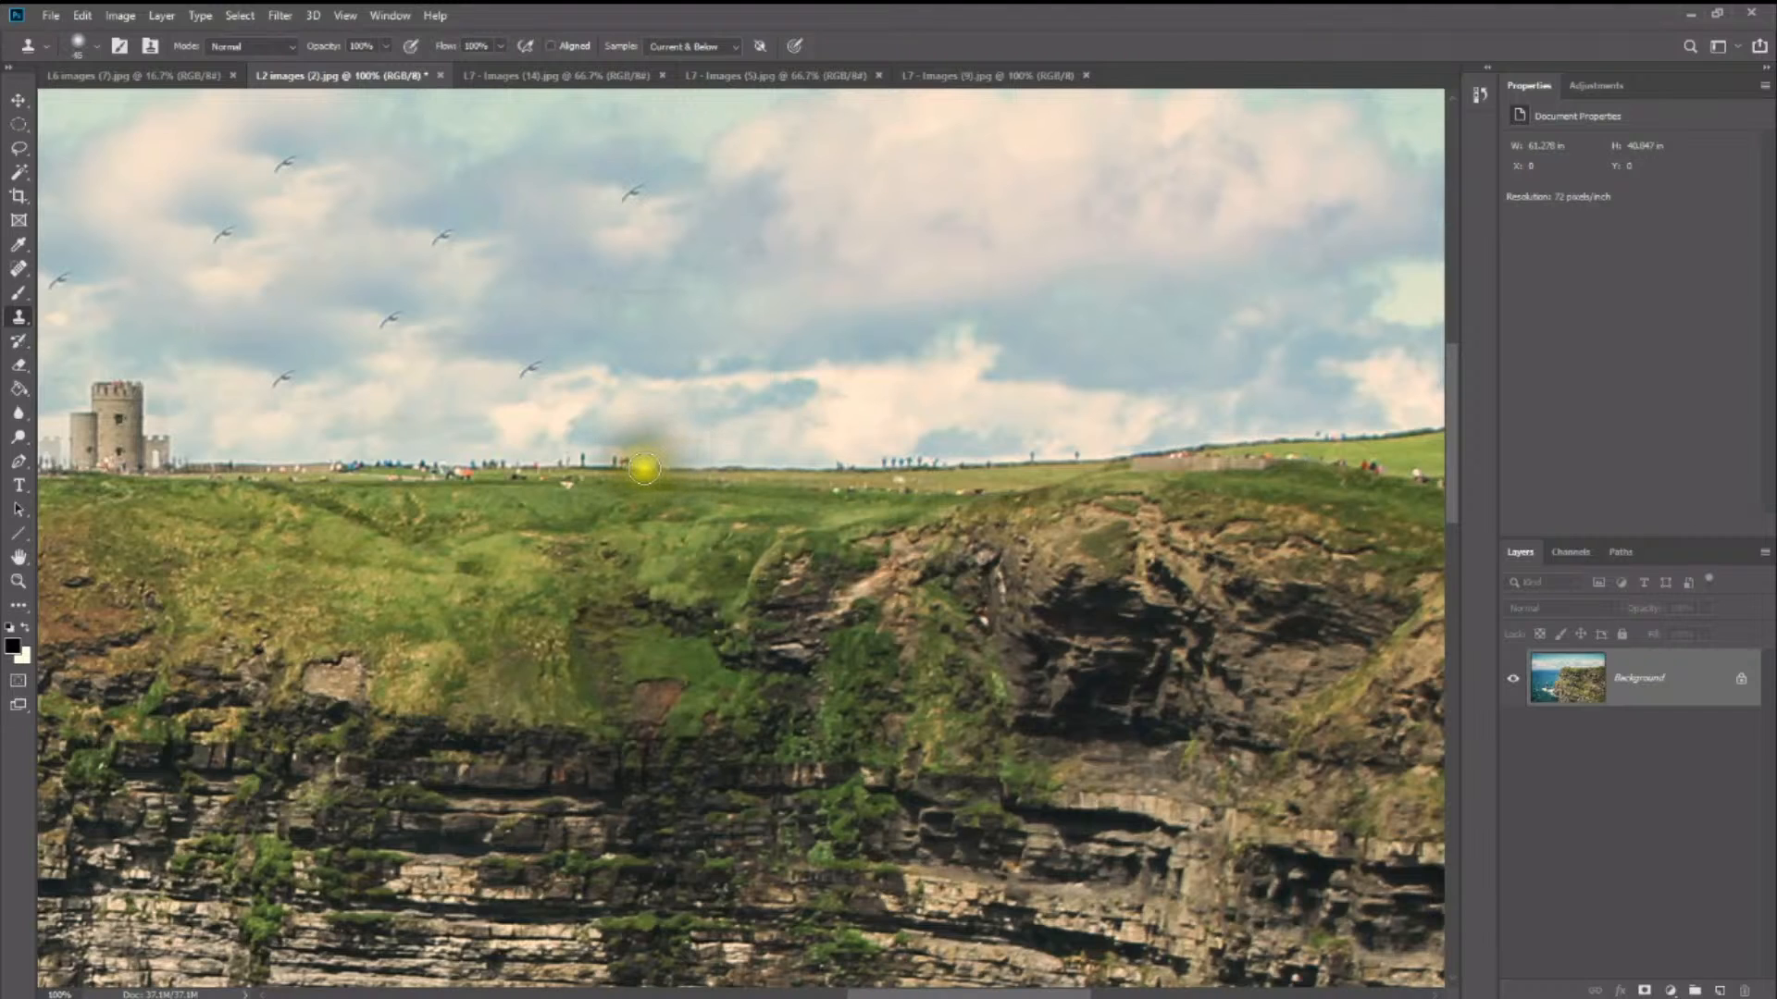
{"action": "left_click", "coordinate": [599, 465]}
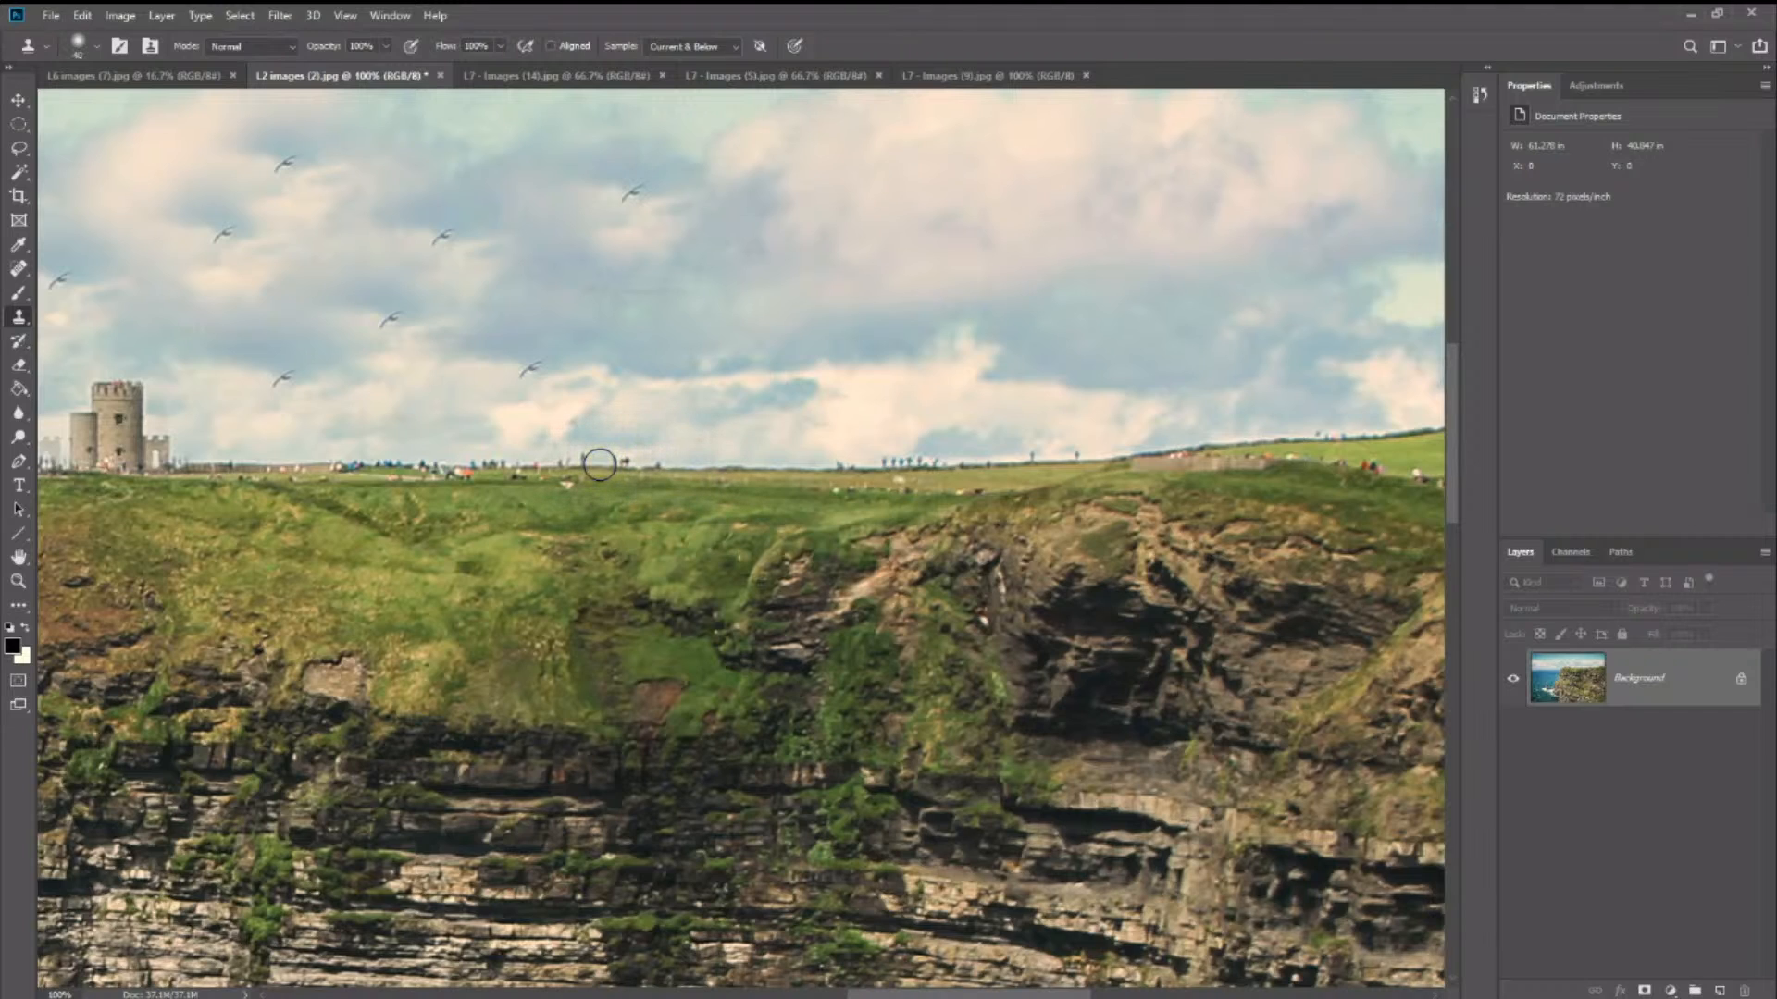
{"action": "left_click", "coordinate": [597, 465]}
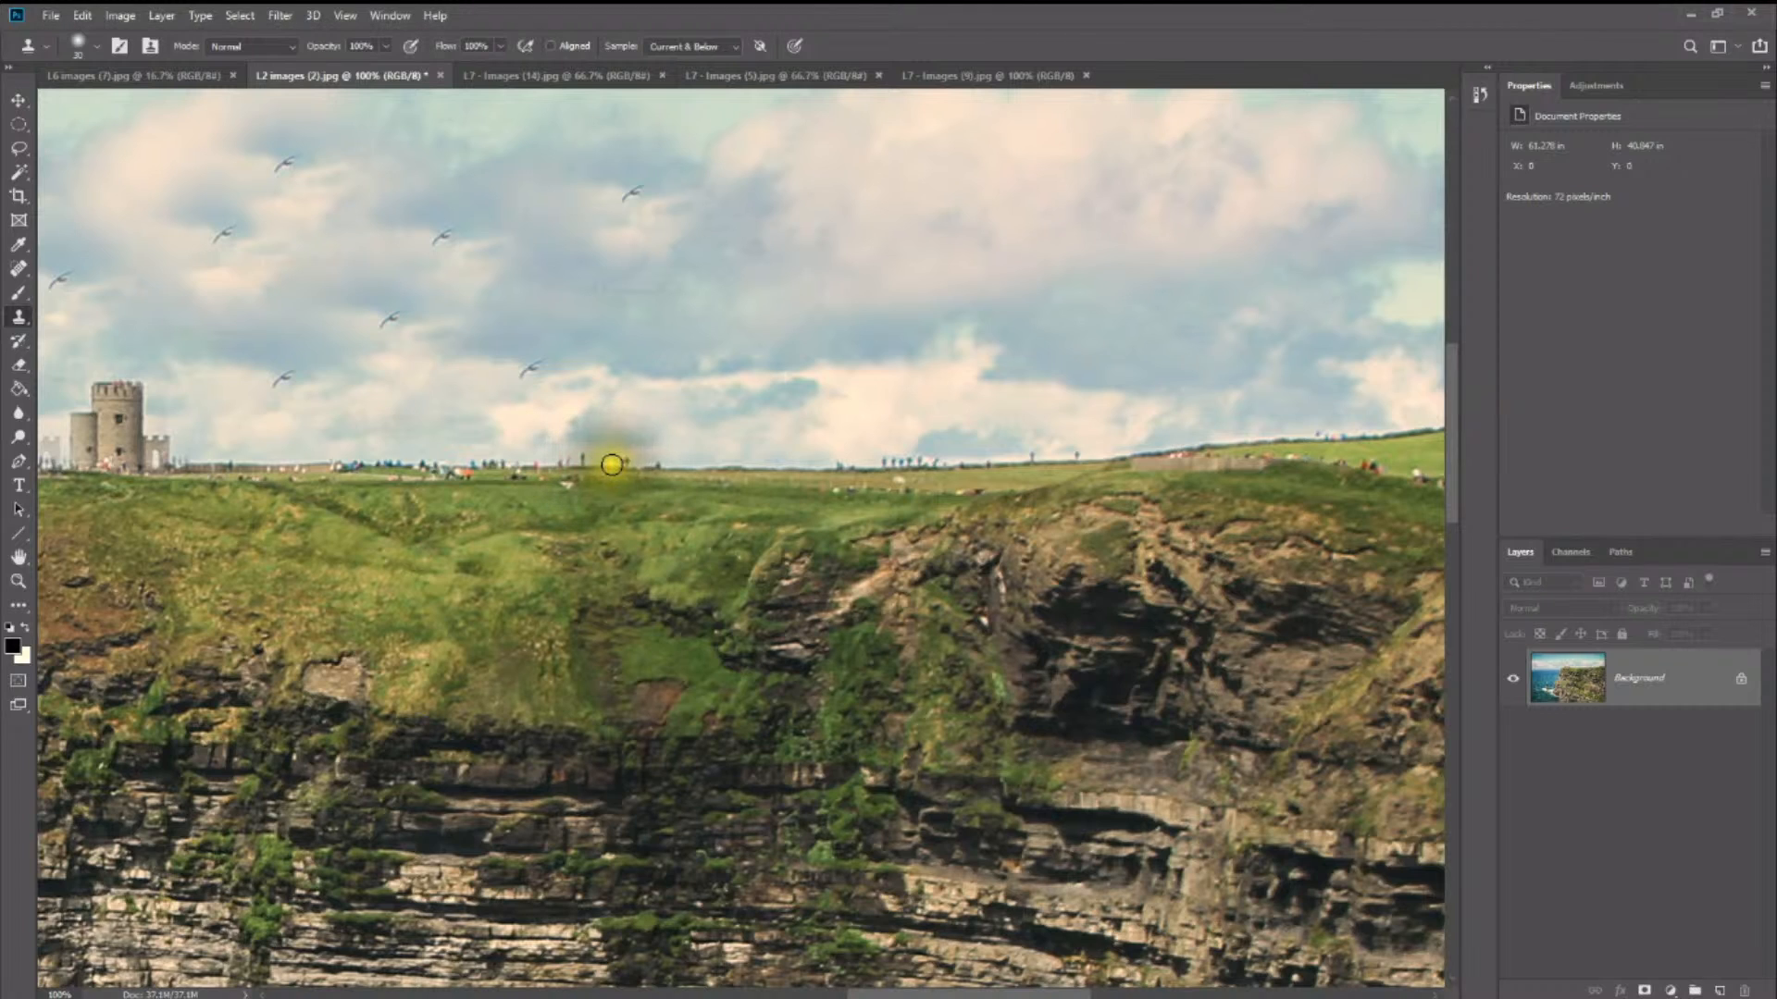
{"action": "left_click", "coordinate": [609, 465]}
{"action": "left_click", "coordinate": [623, 464]}
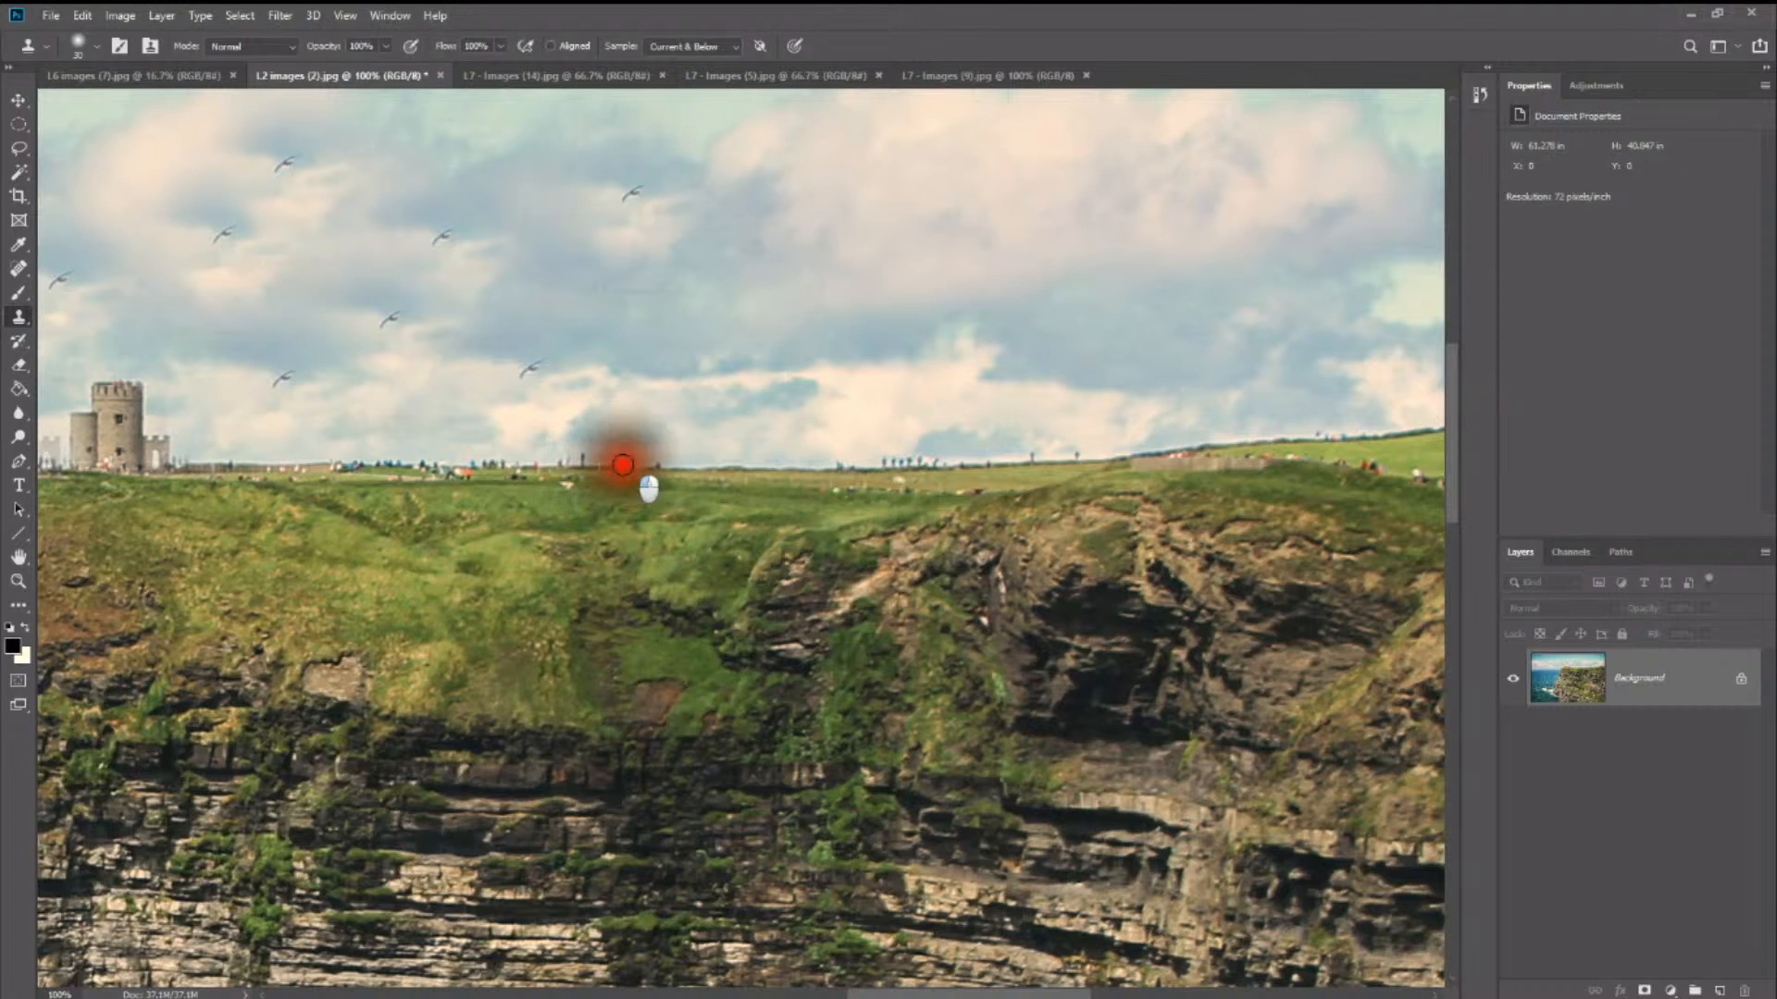
{"action": "left_click", "coordinate": [626, 463]}
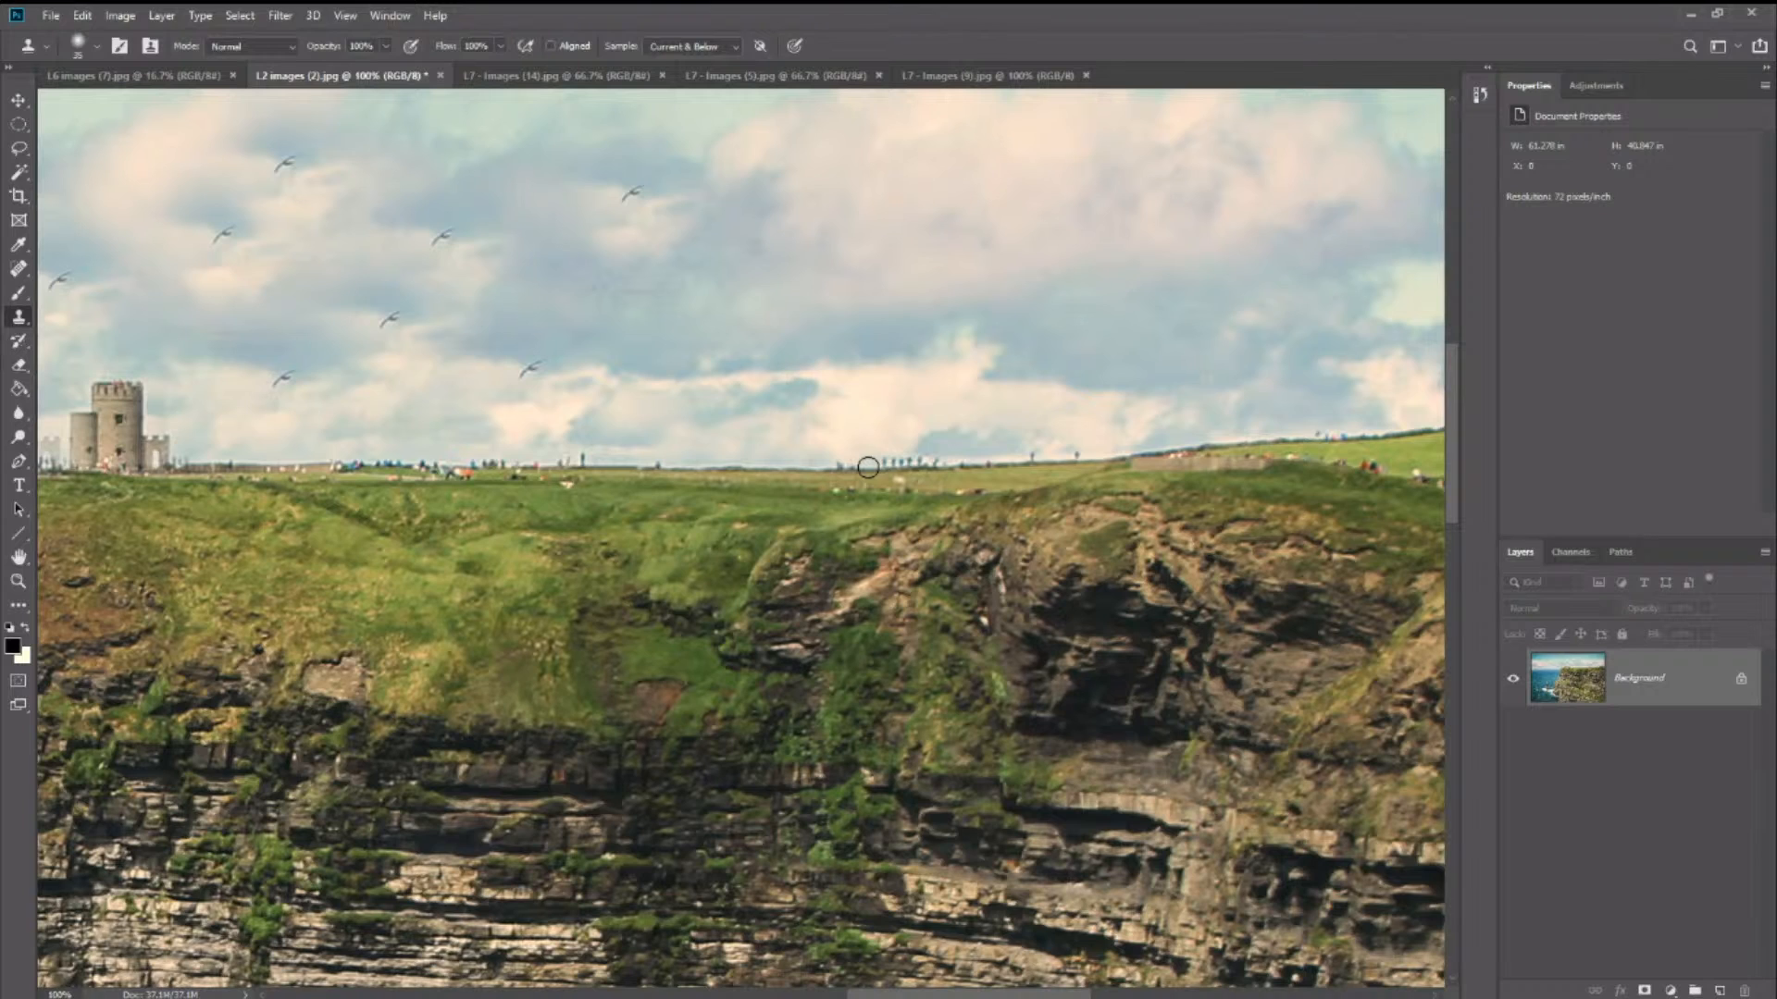
- Sample the skyline beside the row of figures farther along the horizon and clone over several of them
{"action": "left_click", "coordinate": [867, 467]}
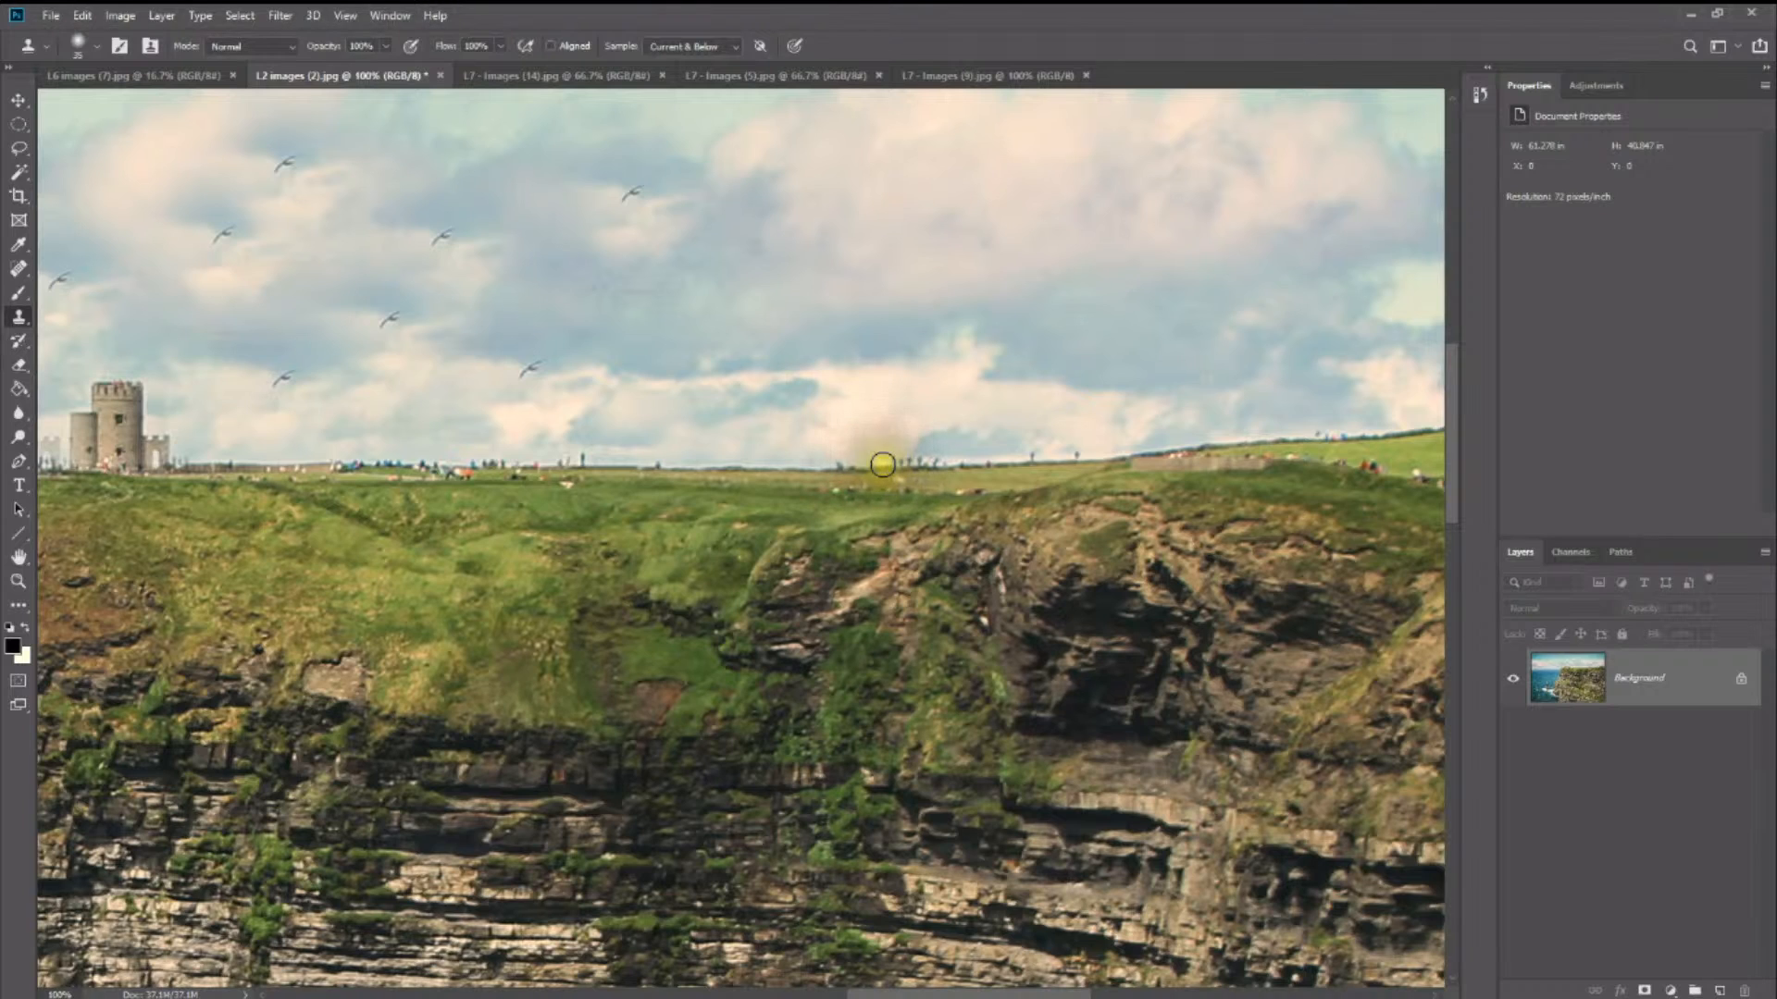
{"action": "left_click", "coordinate": [881, 467]}
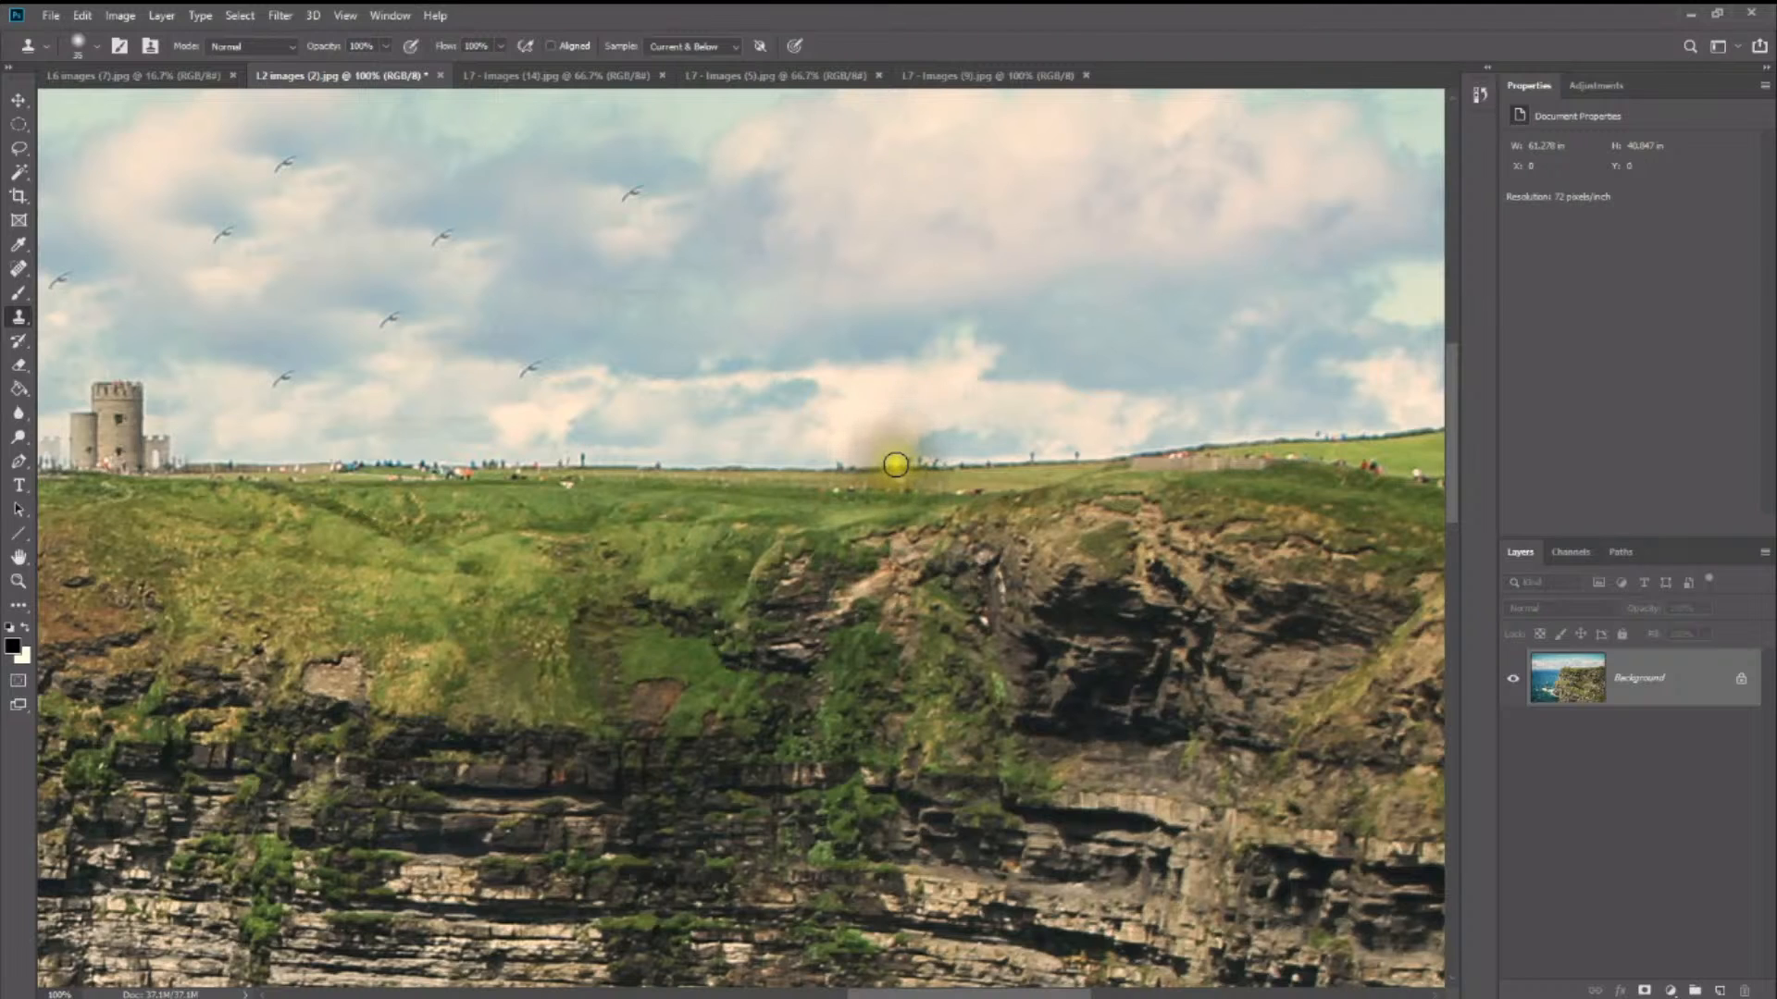
{"action": "left_click", "coordinate": [893, 467]}
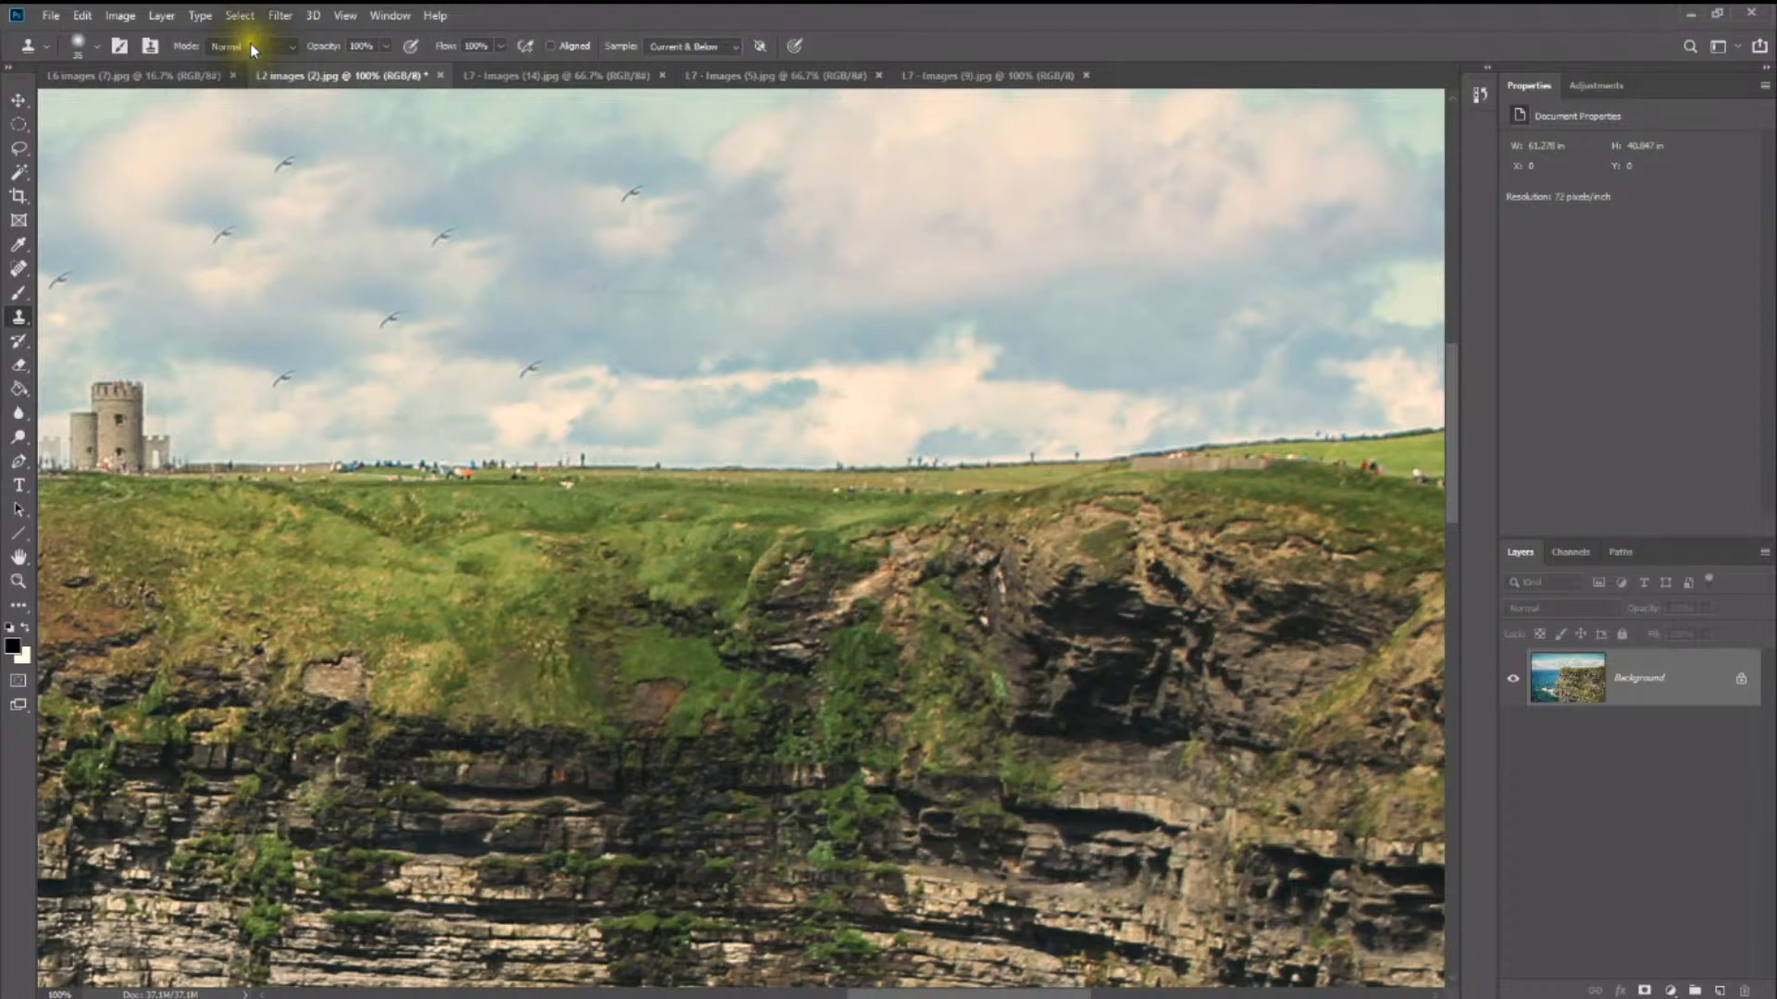
{"action": "left_click", "coordinate": [291, 46]}
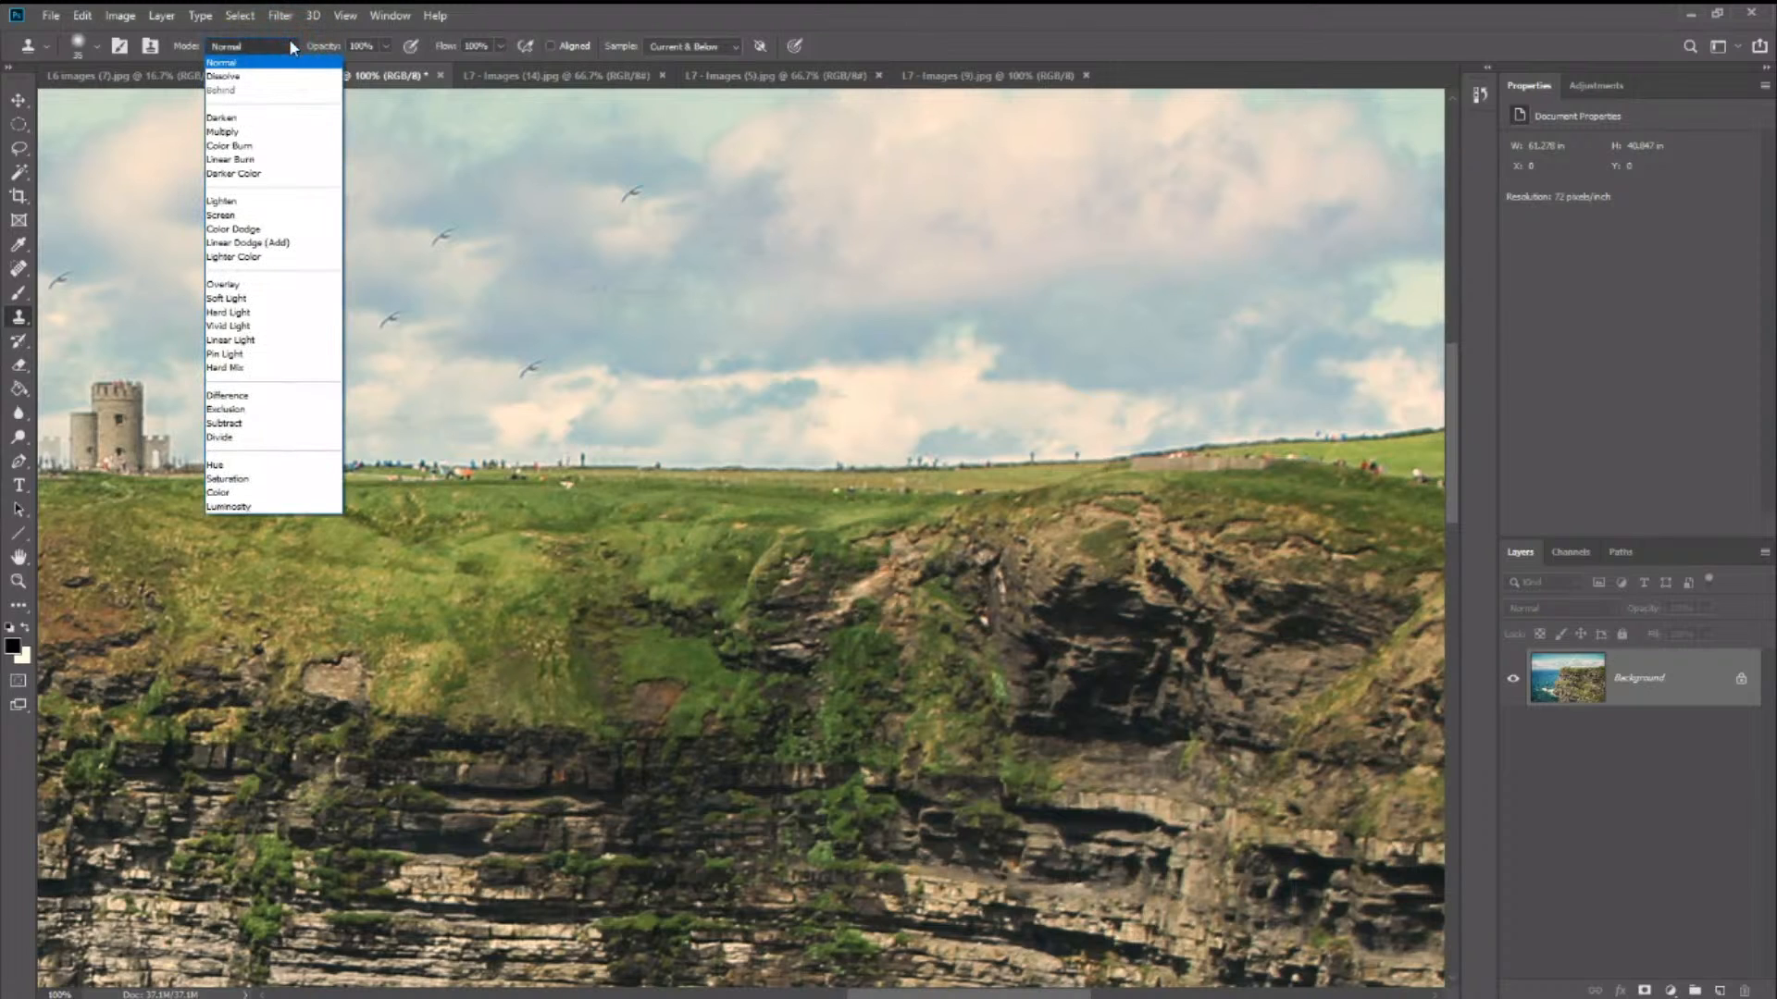
{"action": "left_click", "coordinate": [290, 46]}
{"action": "left_click", "coordinate": [291, 46]}
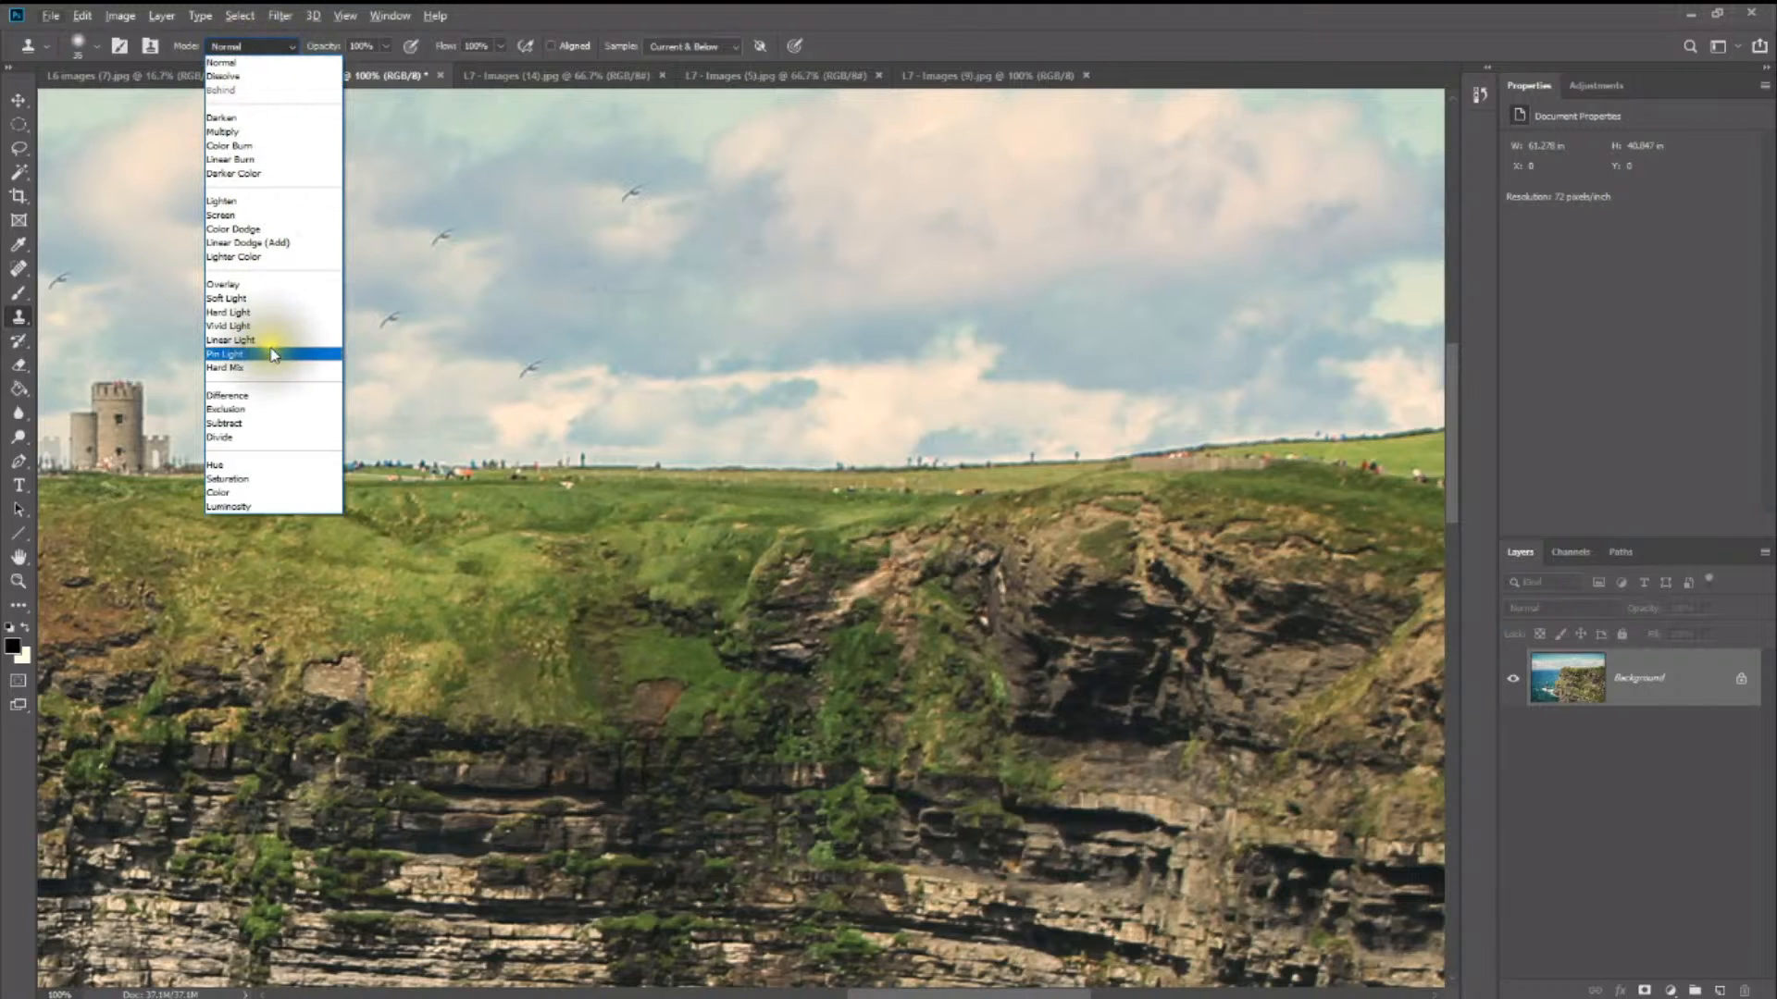
{"action": "left_click", "coordinate": [262, 46]}
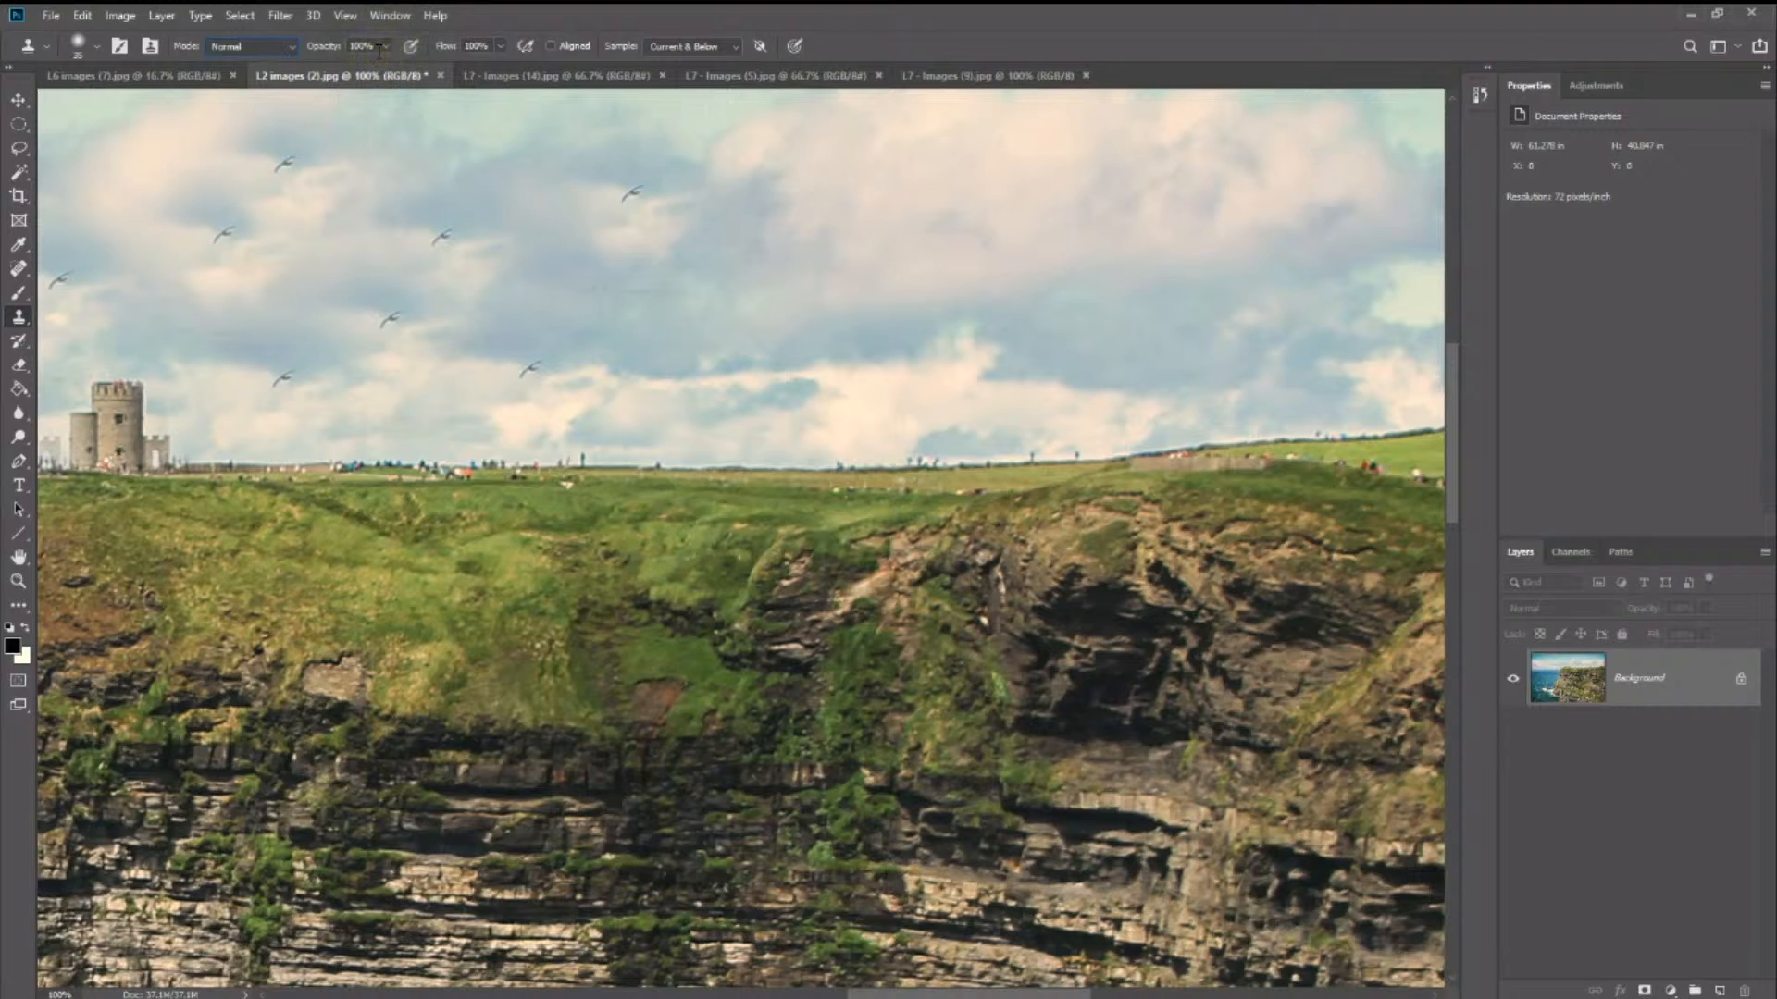
- Set the Clone Stamp brush hardness to 52% and clone clean skyline over the lone figure left on the tower side of the cleaned stretch
{"action": "left_click", "coordinate": [89, 45]}
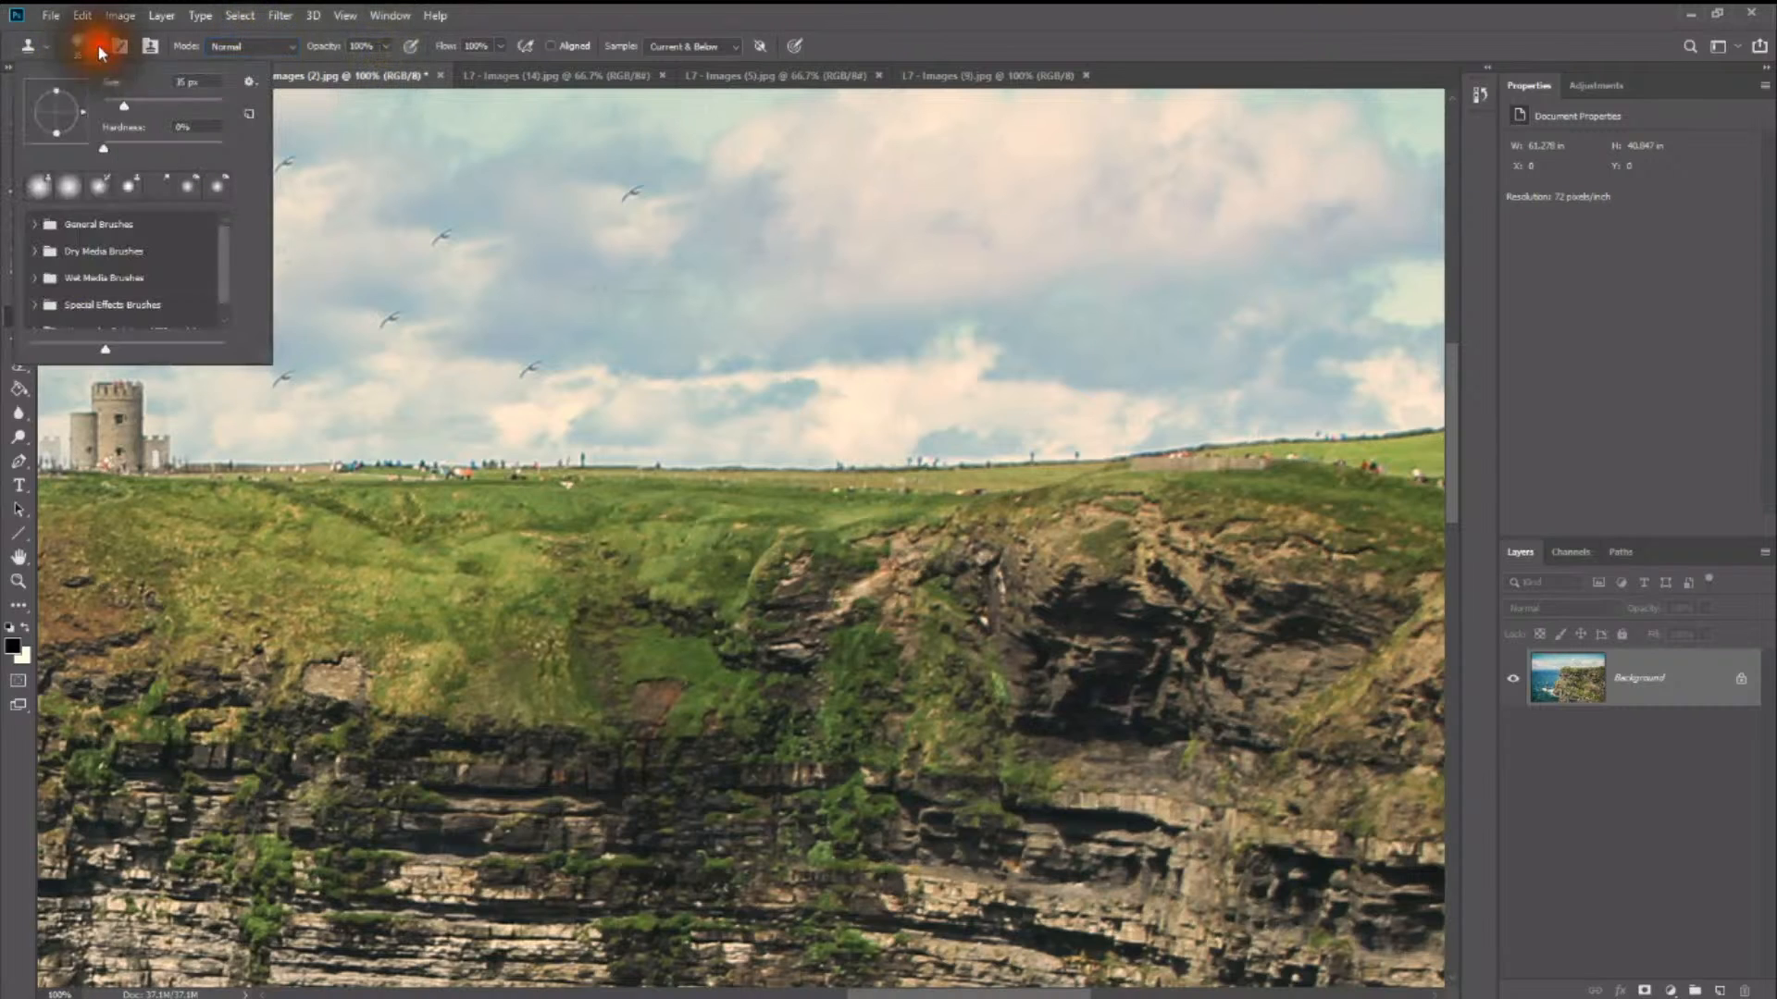
{"action": "left_click_drag", "start_coordinate": [151, 145], "coordinate": [165, 146]}
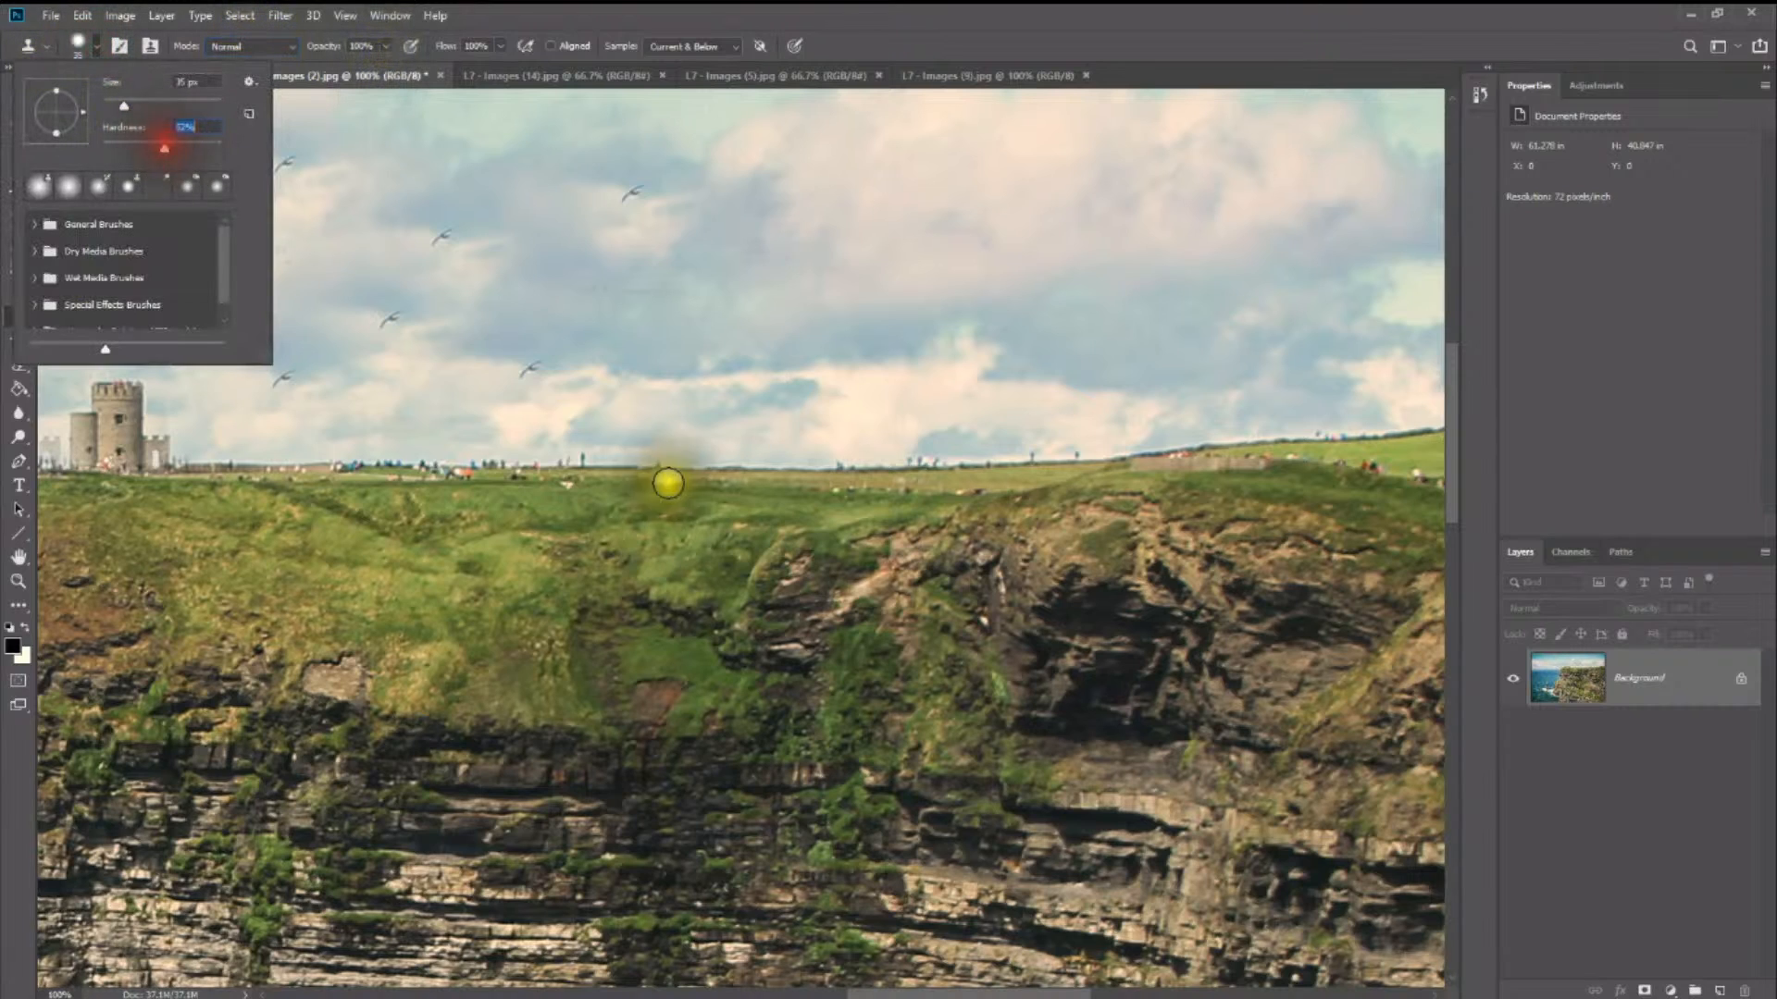
{"action": "left_click", "coordinate": [597, 461]}
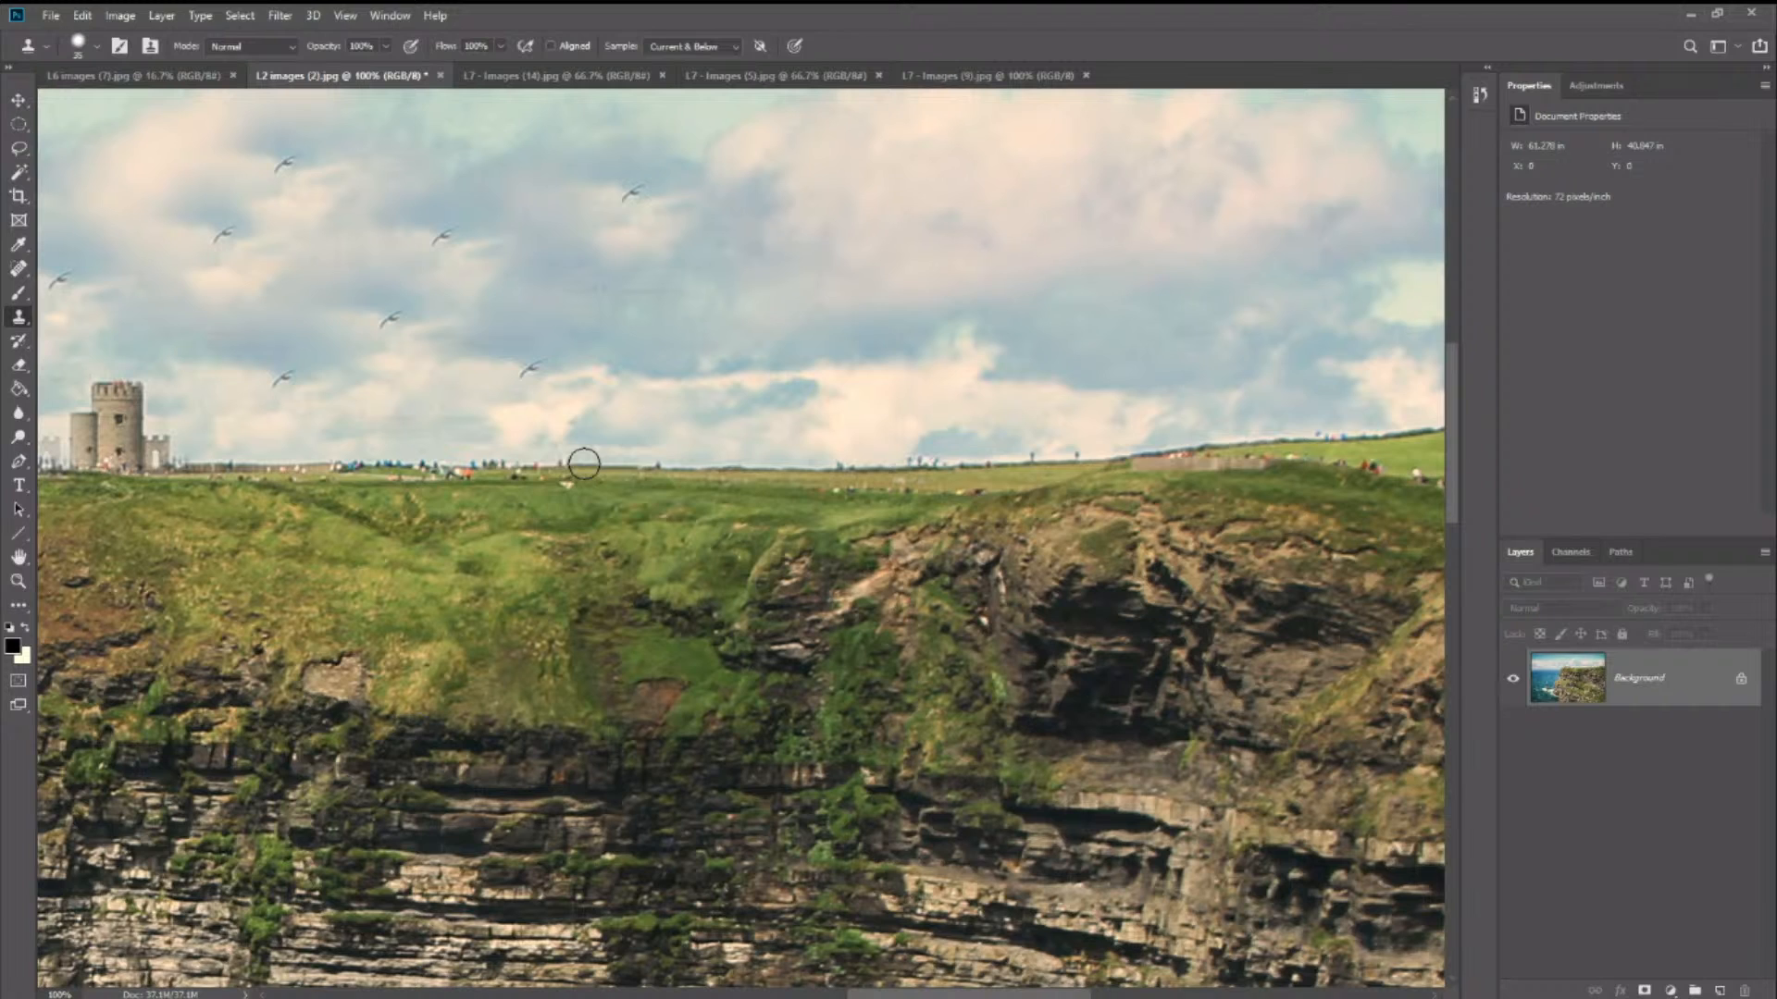
{"action": "left_click", "coordinate": [583, 466]}
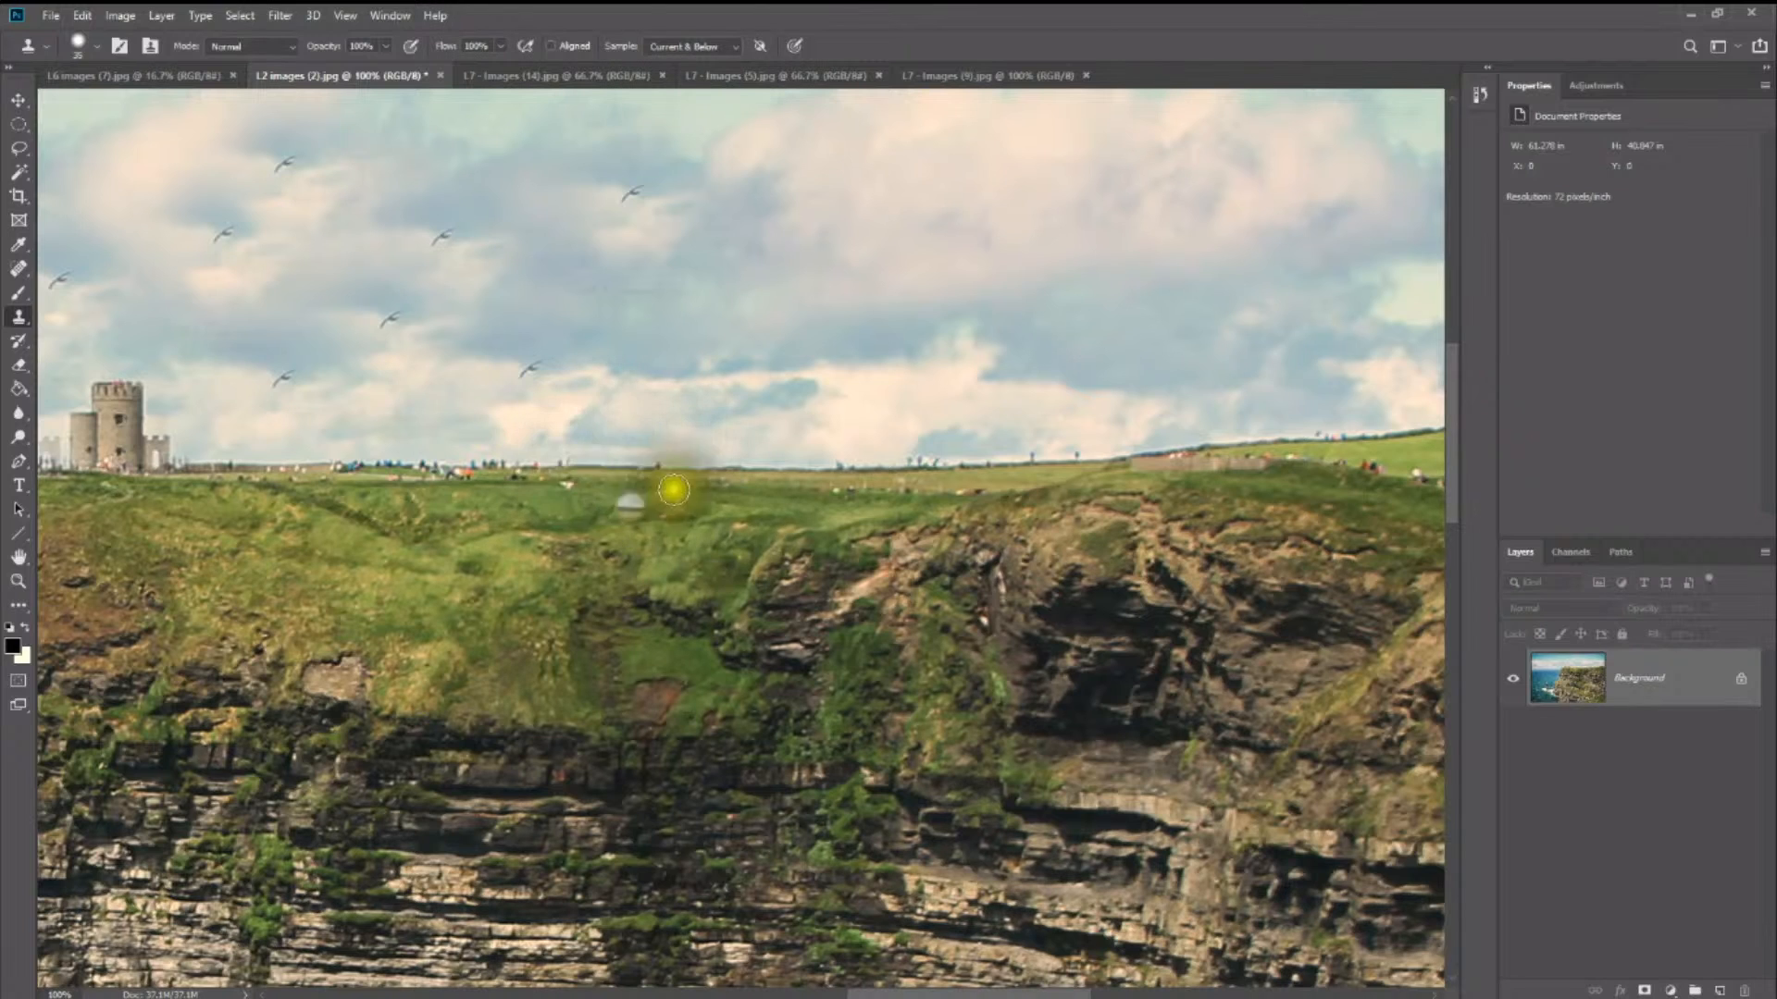
{"action": "left_click", "coordinate": [604, 417]}
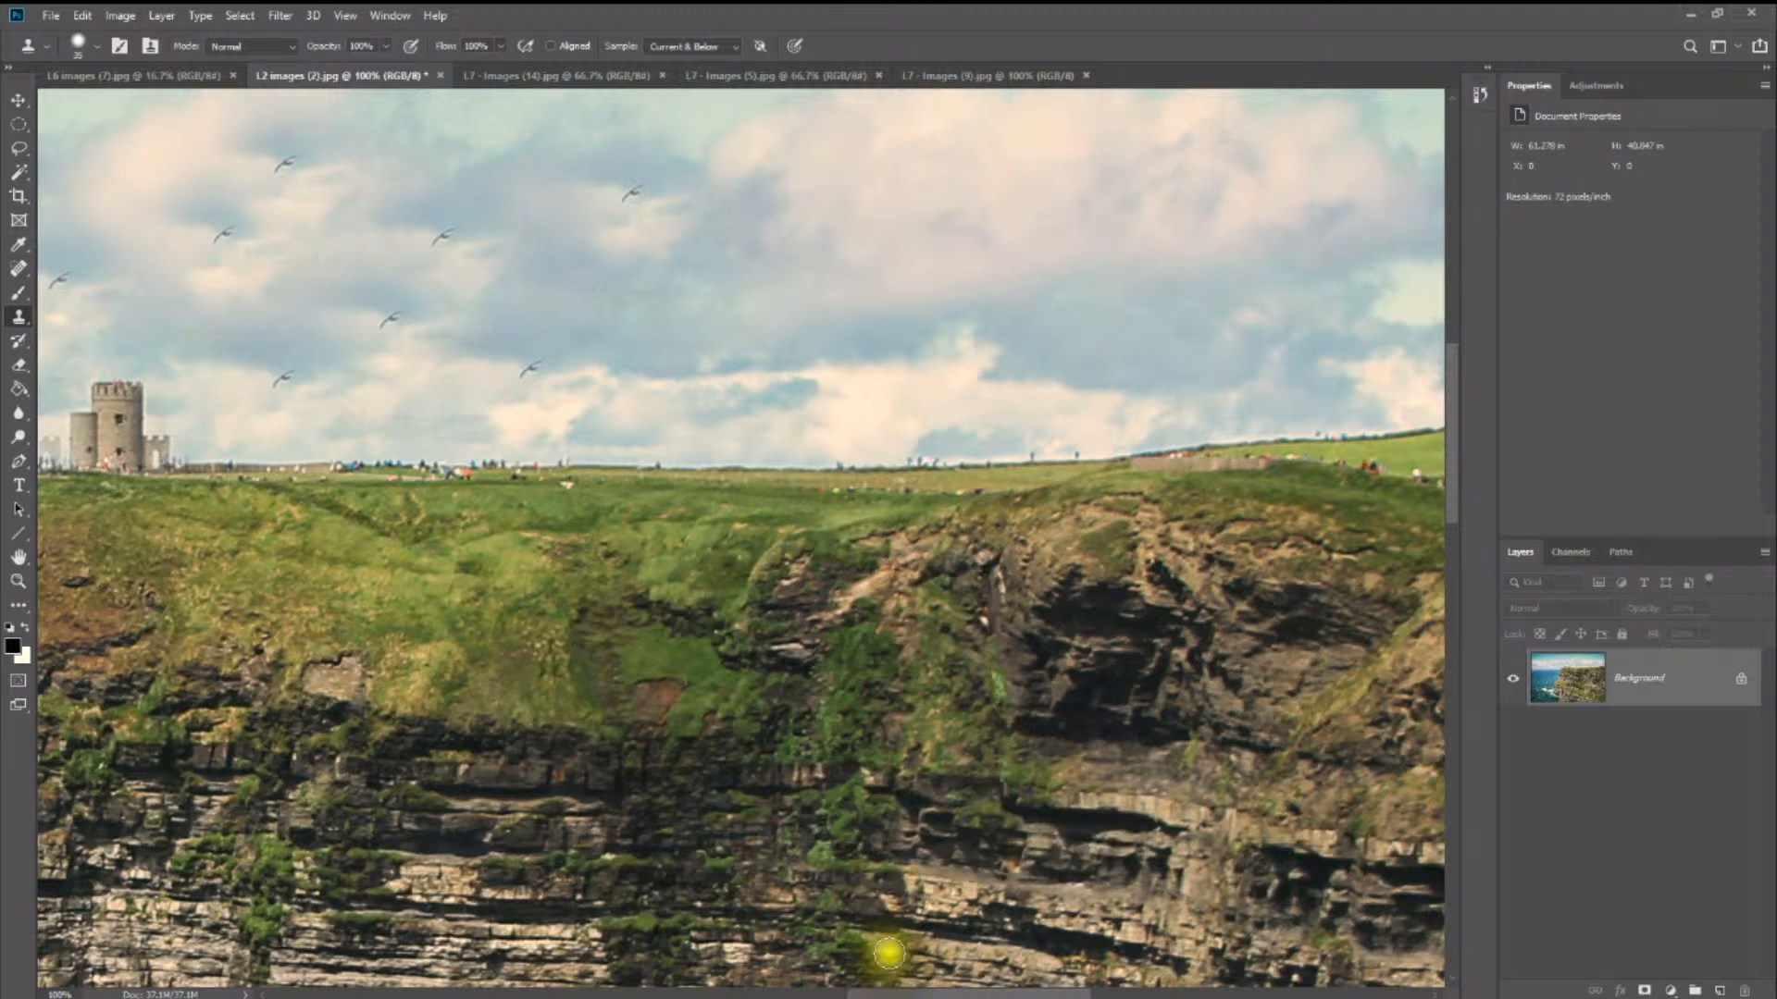
- Inspect the retouched photo along the whole cliff top, zoomed out to 33.3% and back in to 66.7% on the cloned towers and birds
{"action": "left_click_drag", "start_coordinate": [963, 992], "coordinate": [1060, 988]}
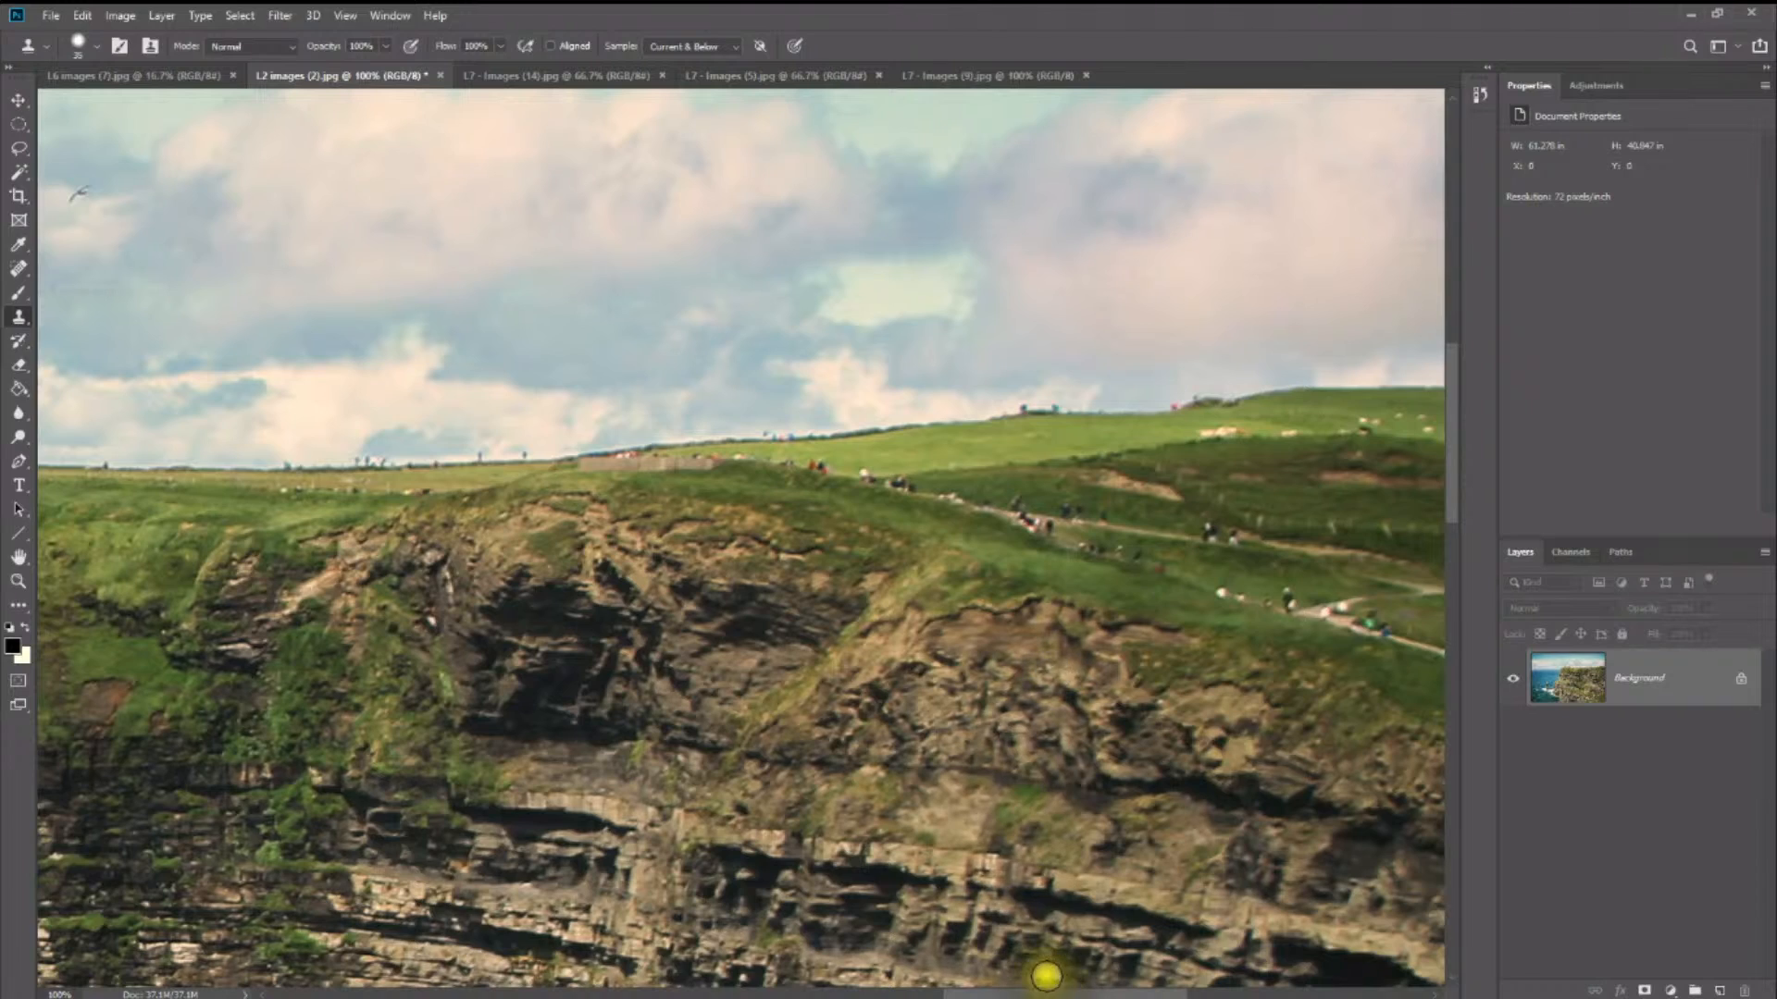
{"action": "left_click_drag", "start_coordinate": [1055, 993], "coordinate": [794, 981]}
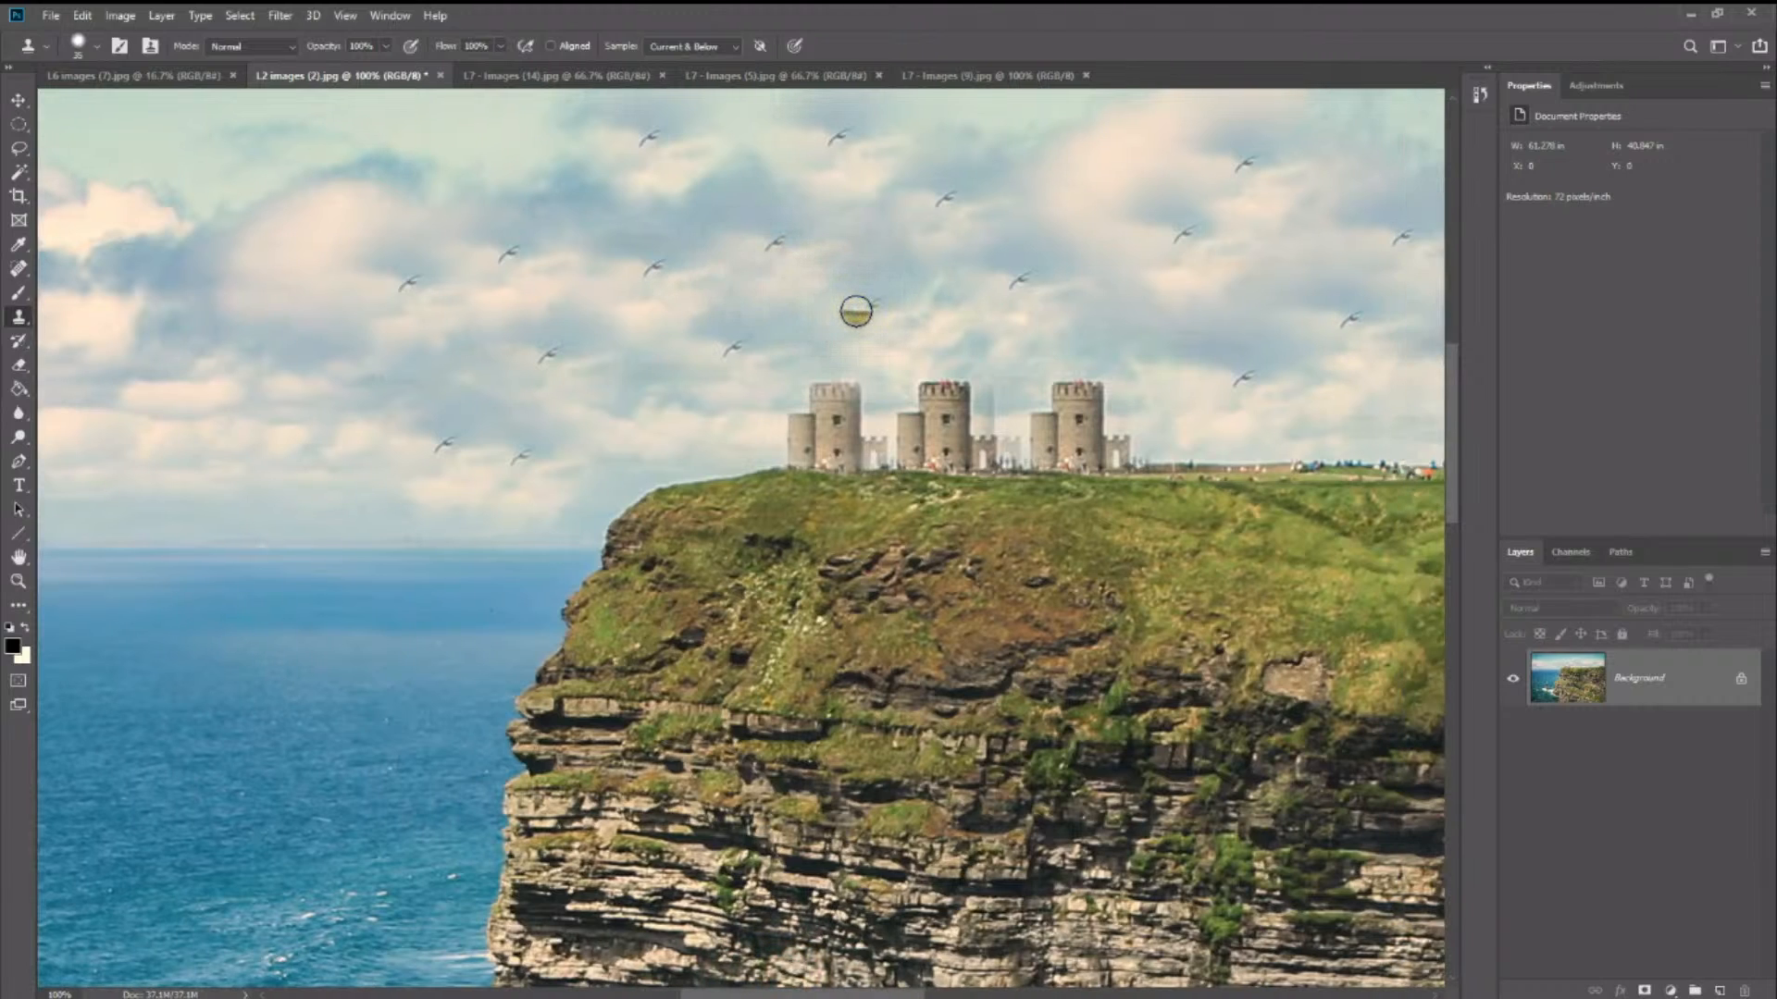
{"action": "key", "text": "z"}
{"action": "left_click", "coordinate": [905, 425], "text": "alt"}
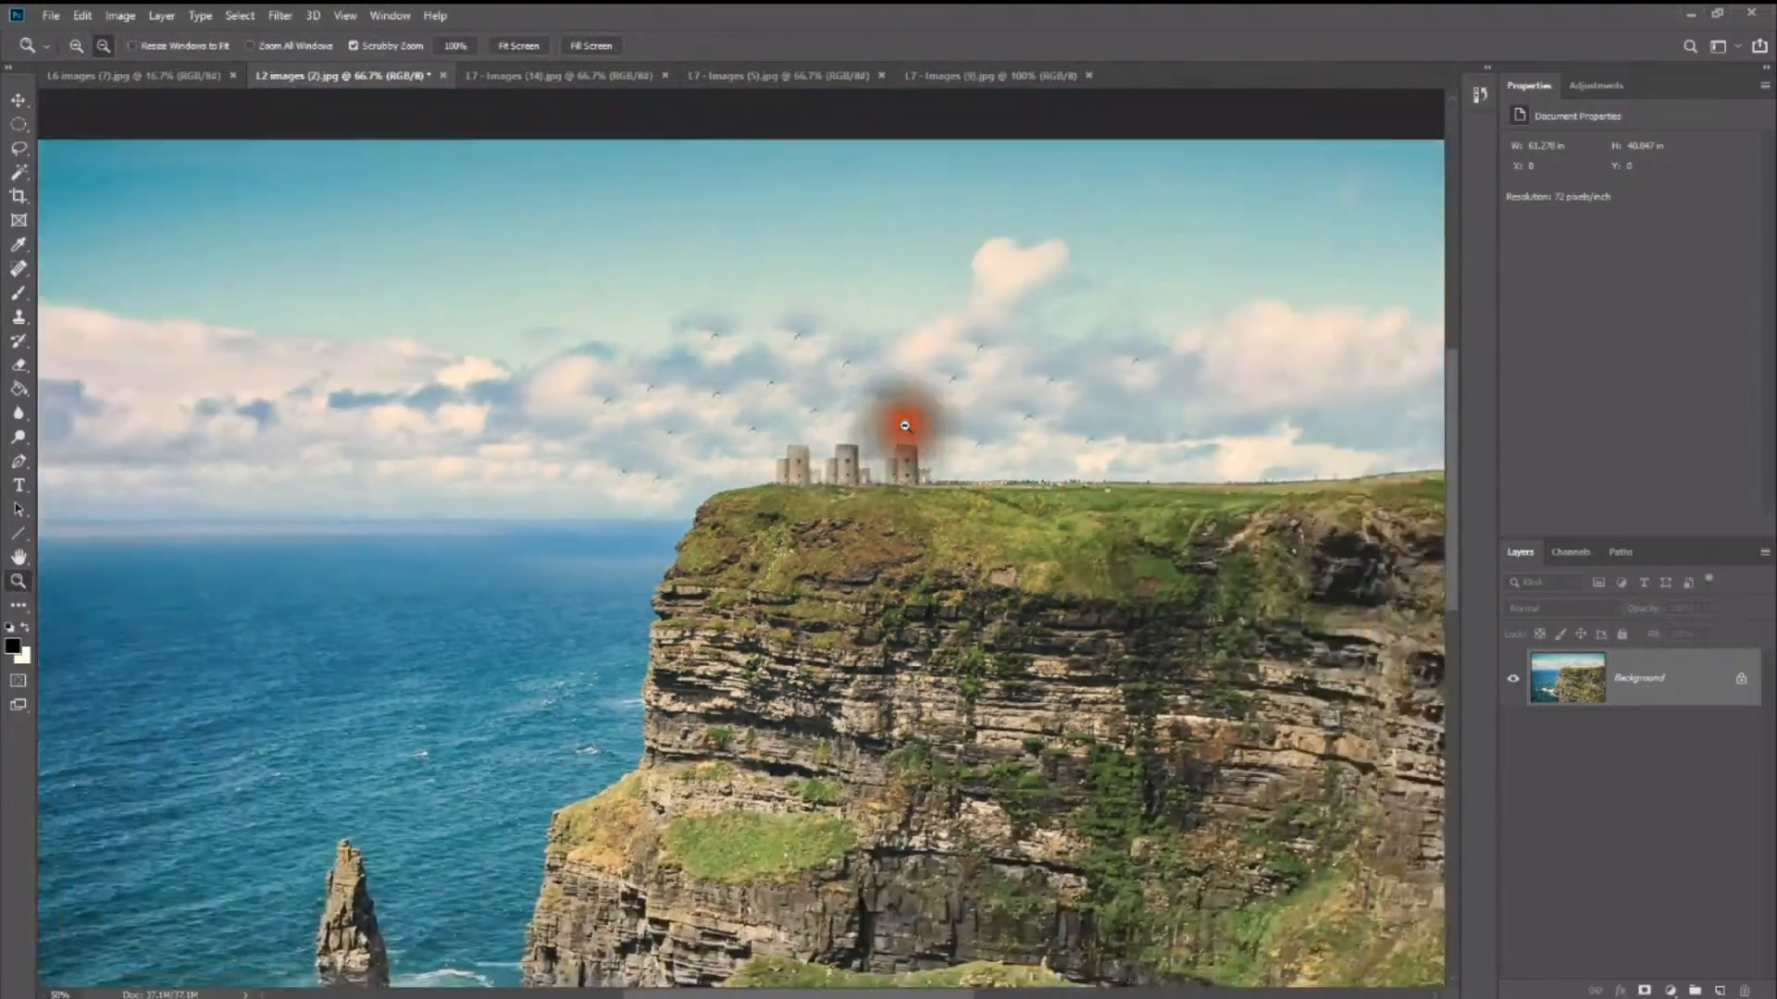
{"action": "left_click", "coordinate": [905, 425], "text": "alt"}
{"action": "scroll", "coordinate": [912, 442], "scroll_direction": "down", "scroll_amount": 2}
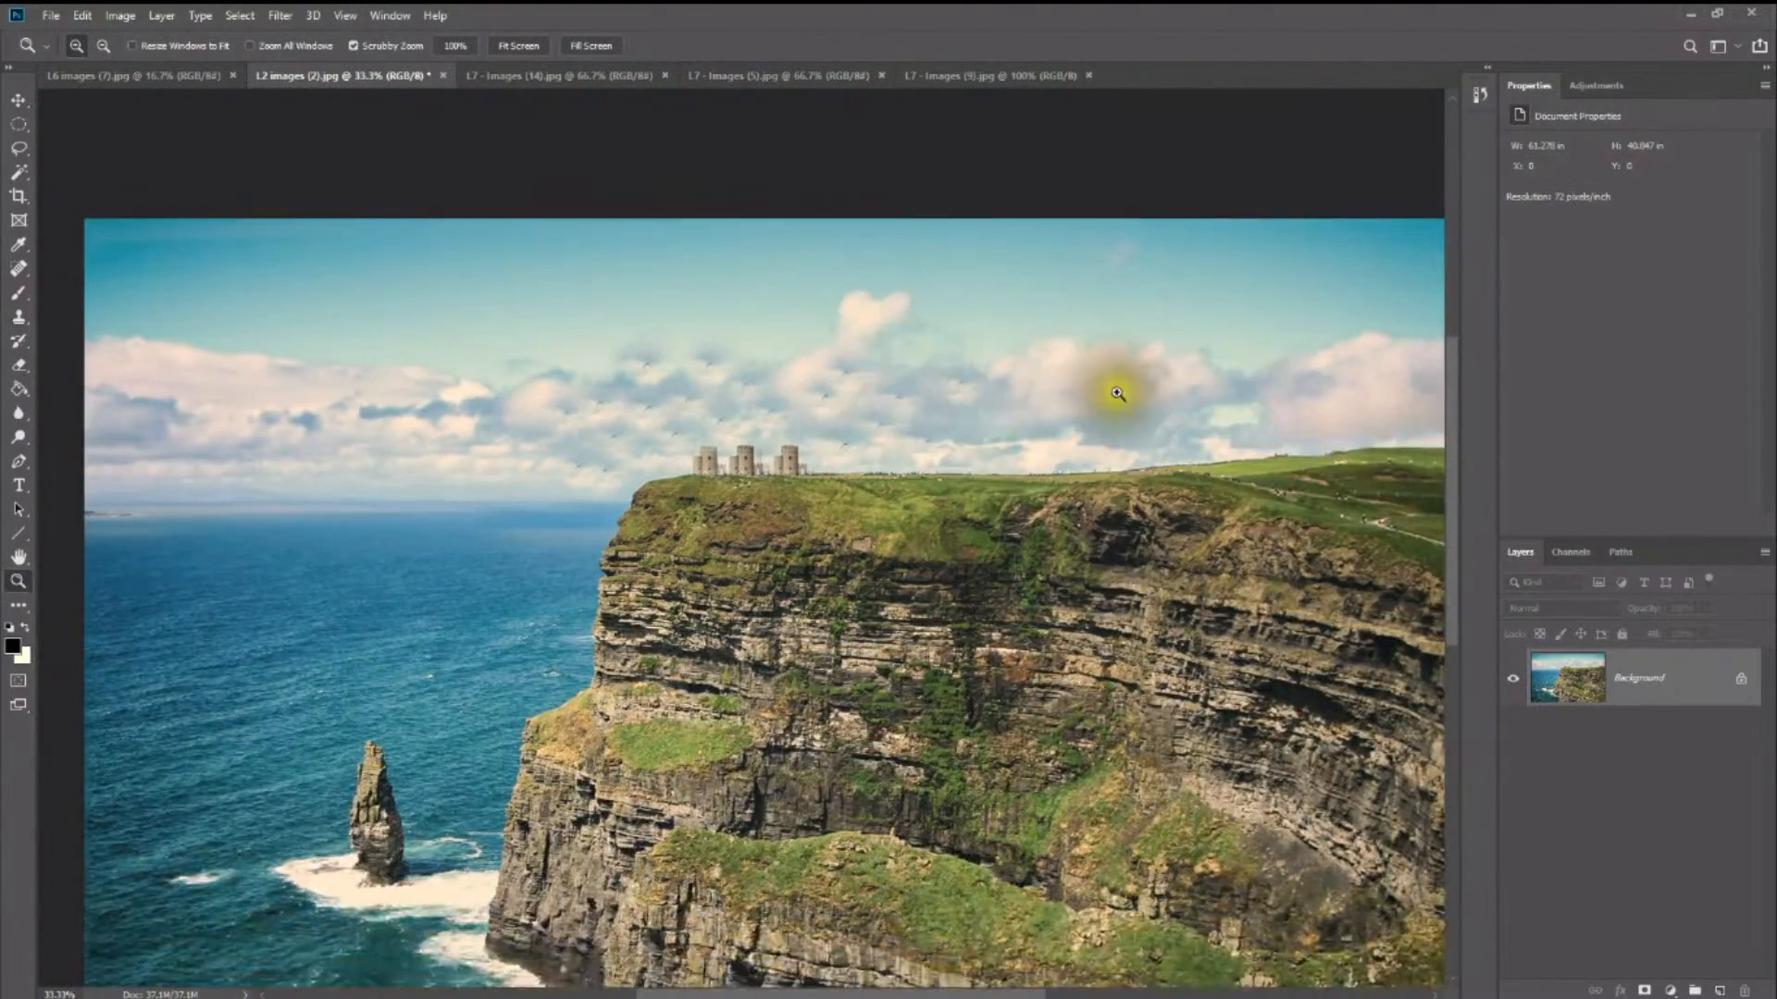
{"action": "left_click", "coordinate": [773, 493]}
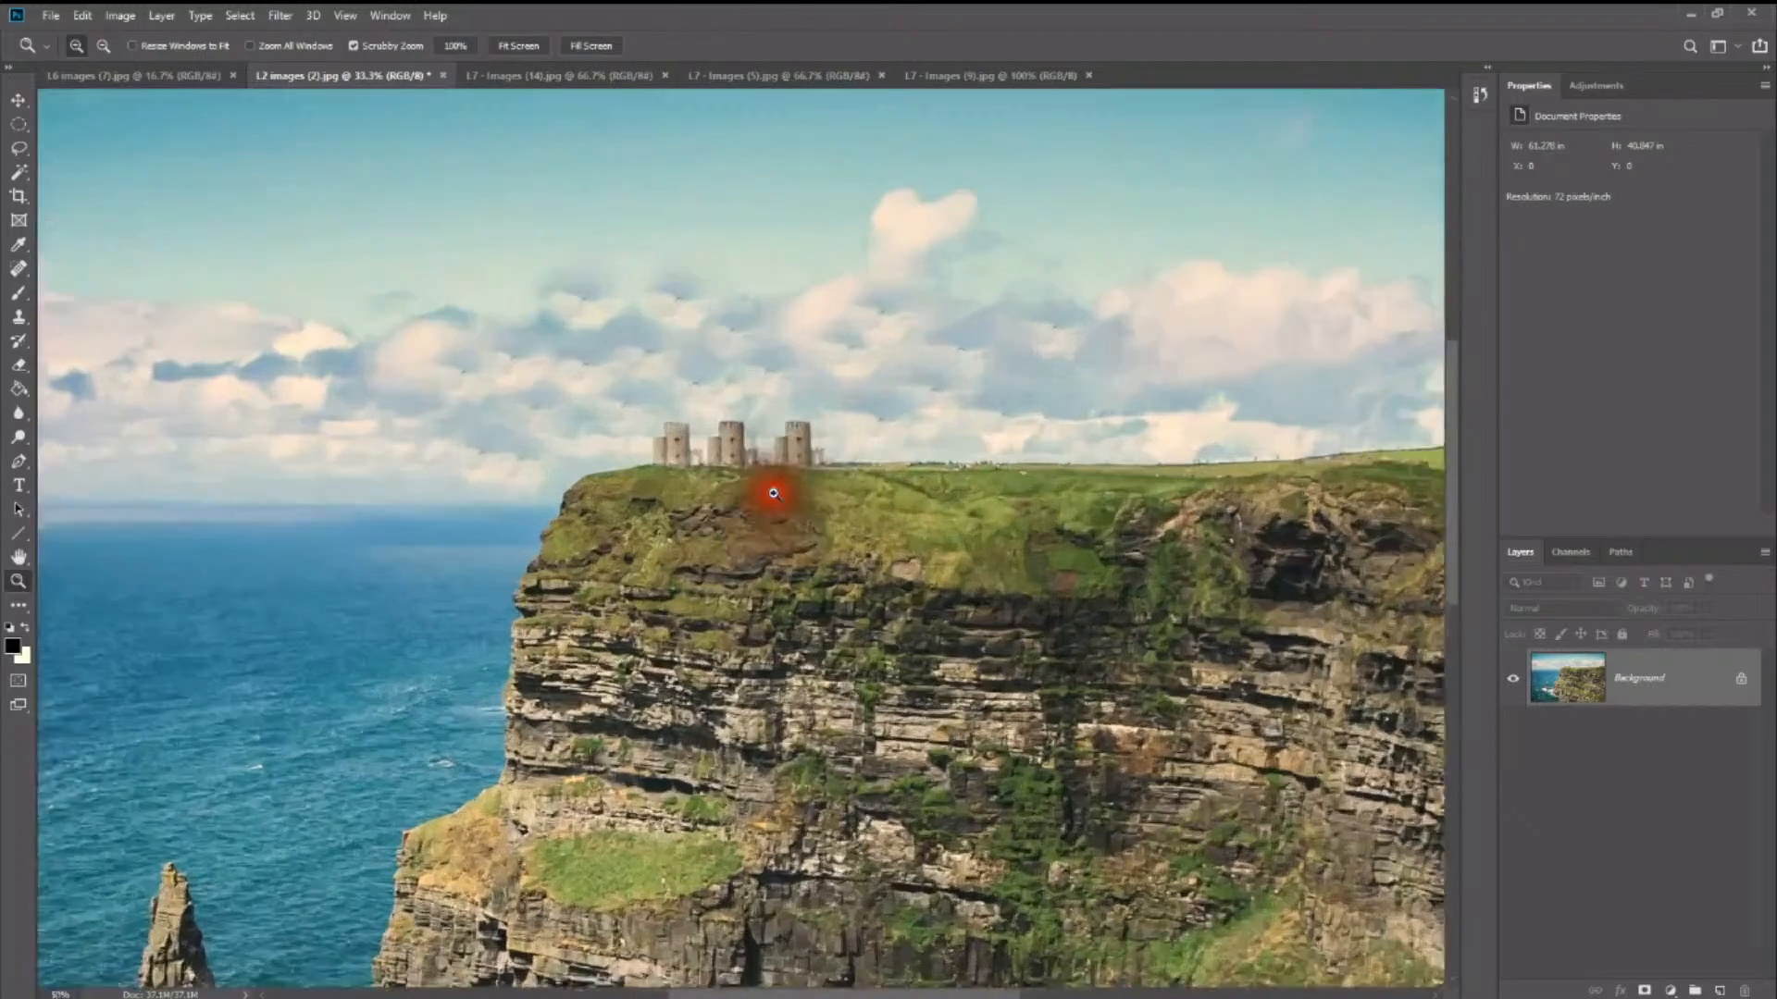
{"action": "left_click", "coordinate": [774, 493]}
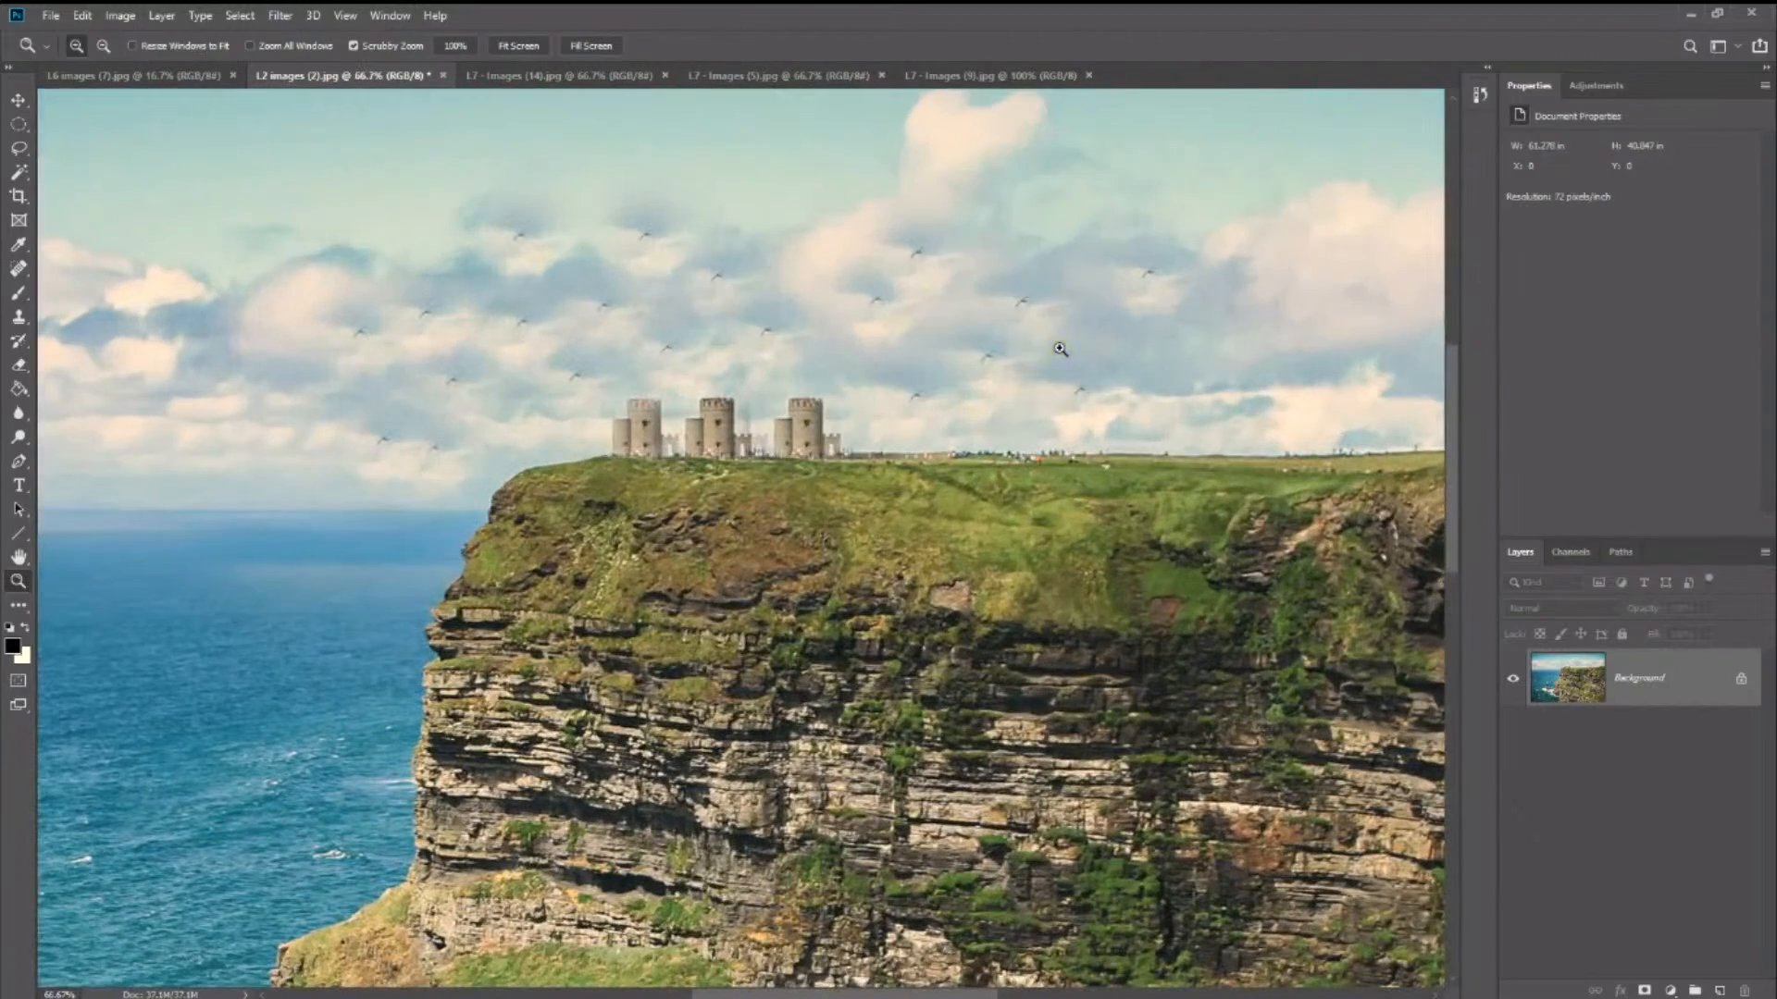
- Switch to the maple leaf photo L7 - Images (14).jpg and choose the Patch tool
{"action": "left_click", "coordinate": [1176, 422]}
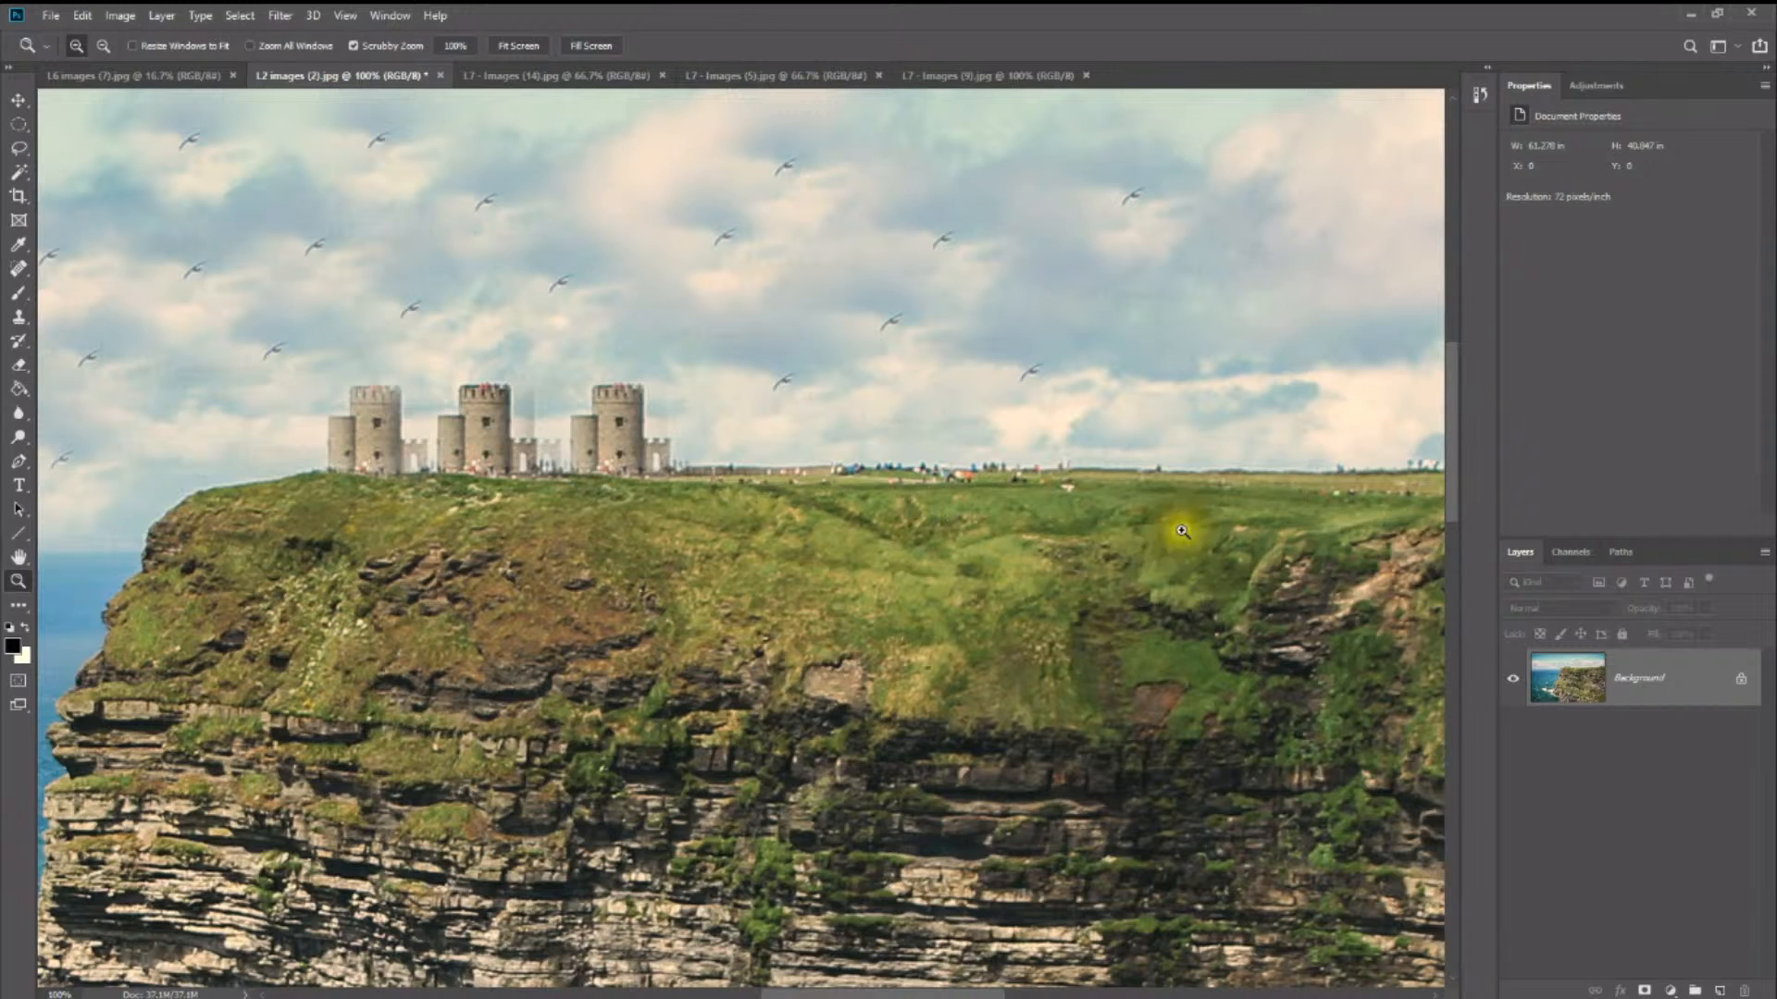
{"action": "key", "text": "s"}
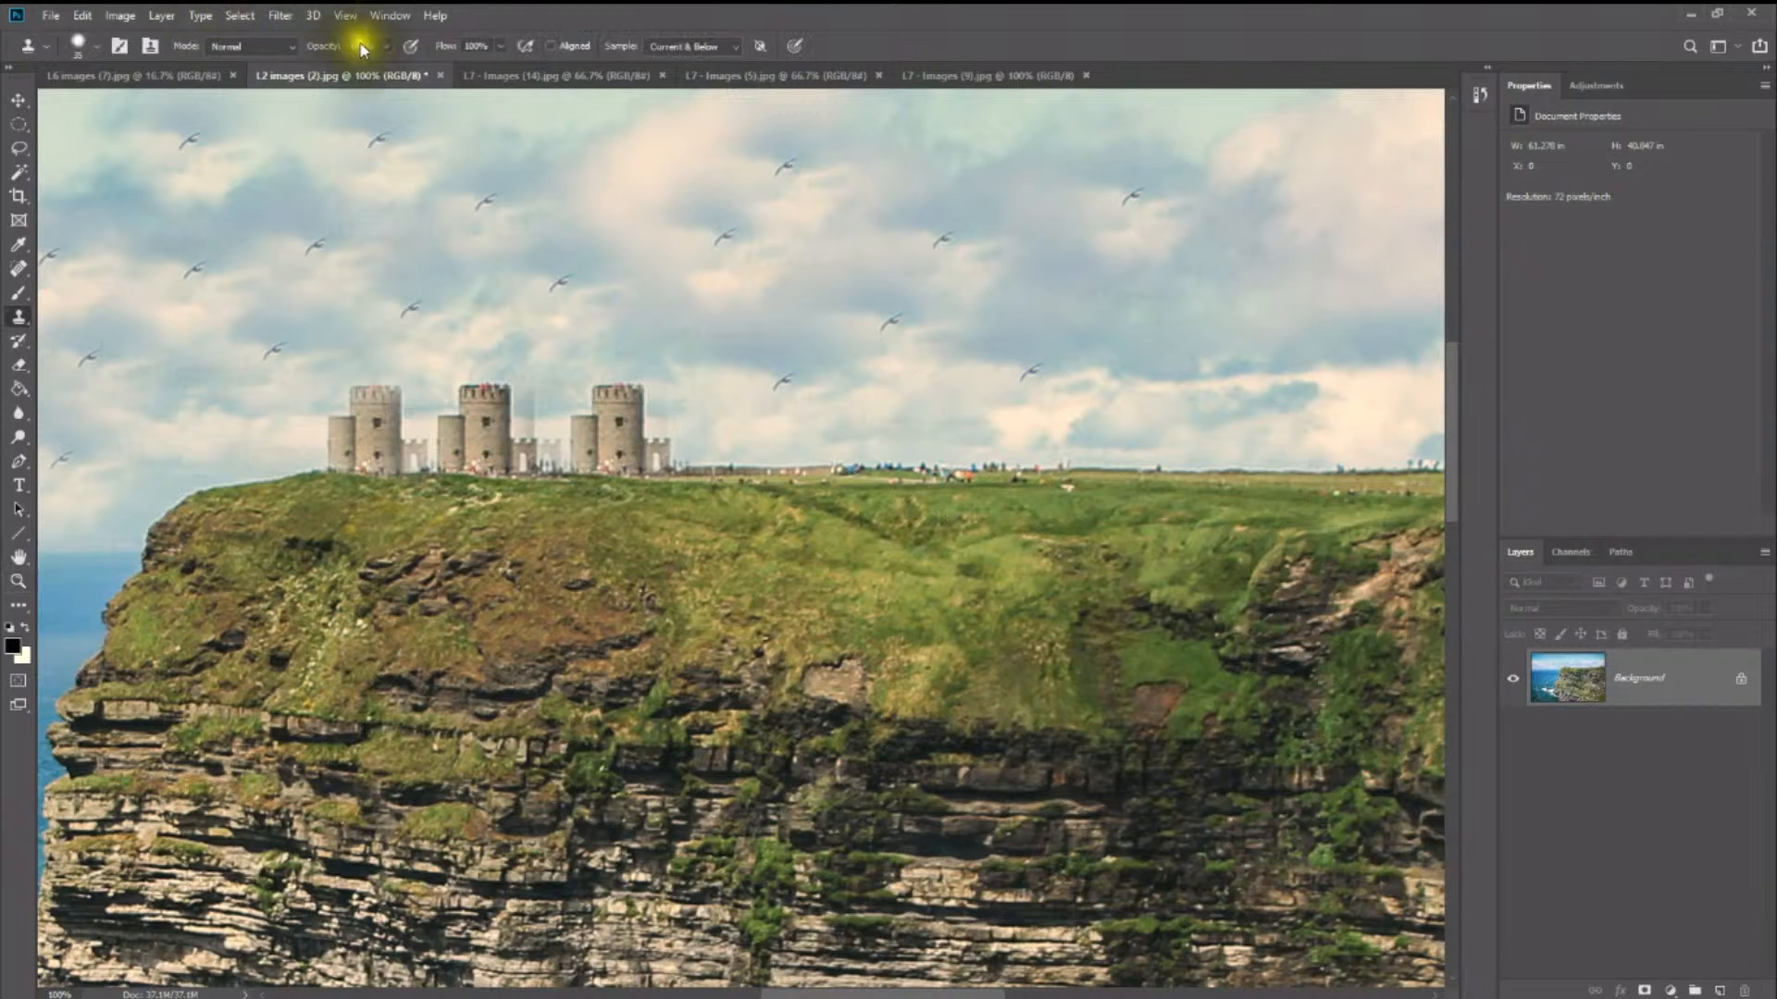
{"action": "left_click", "coordinate": [552, 76]}
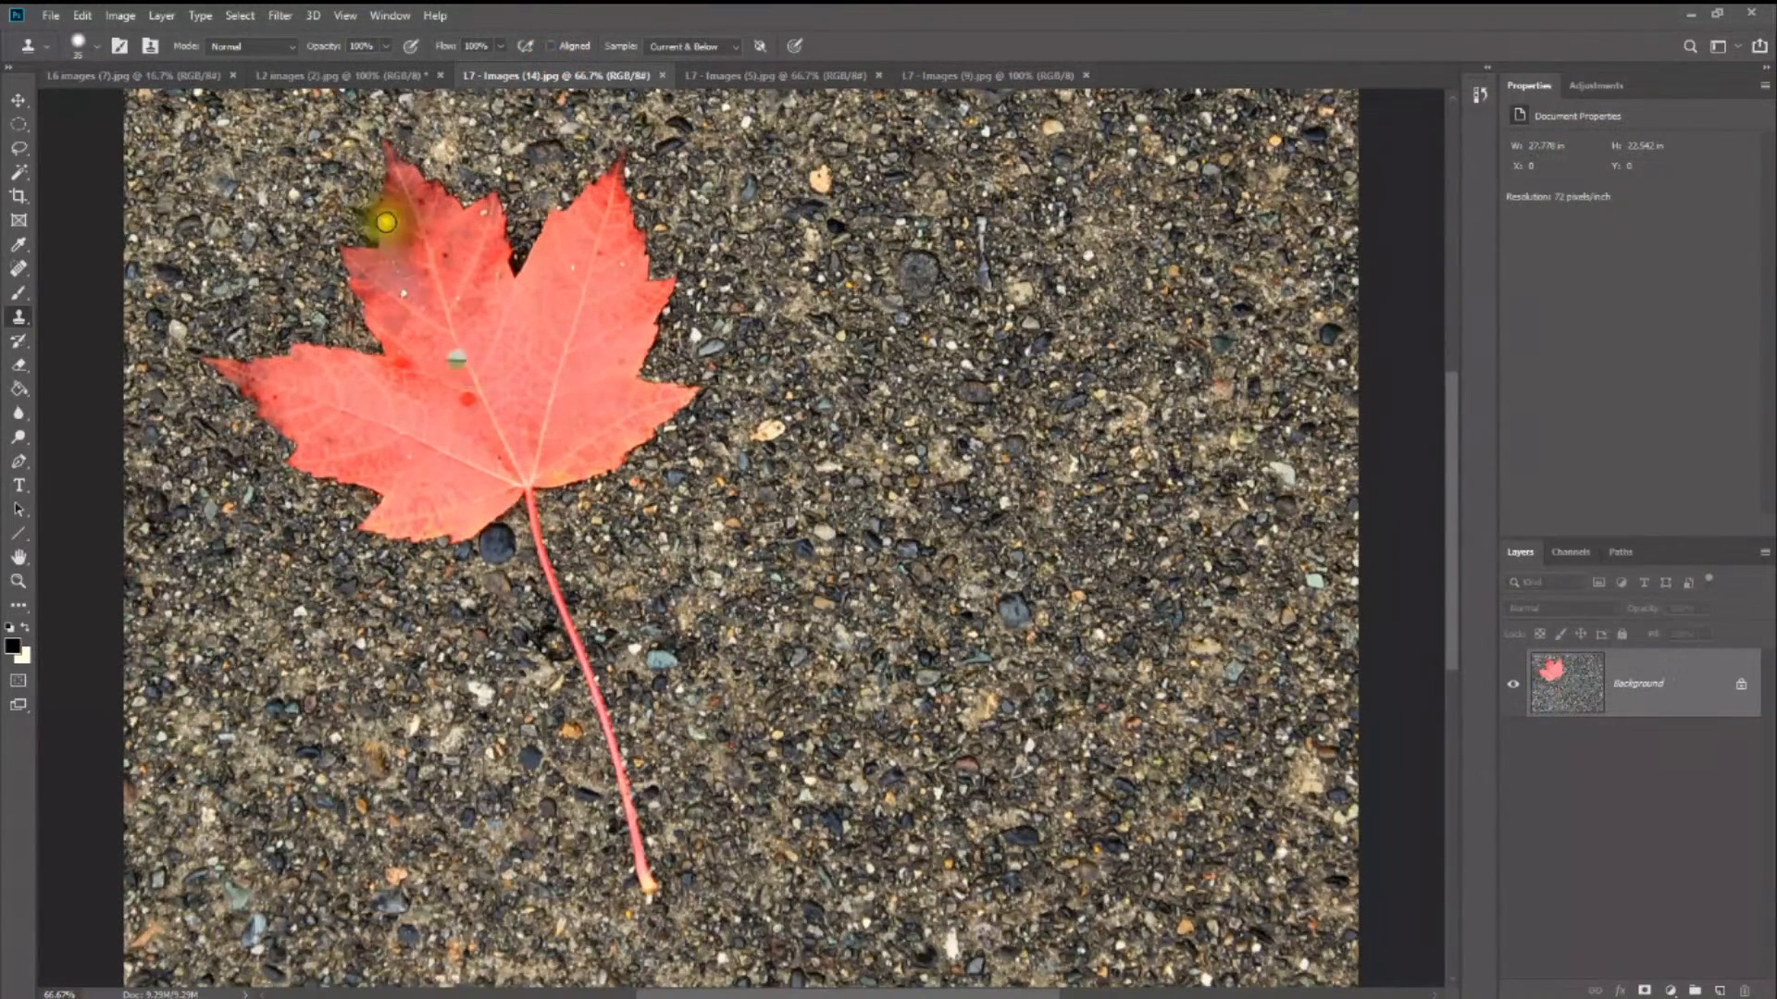
{"action": "left_click", "coordinate": [22, 272]}
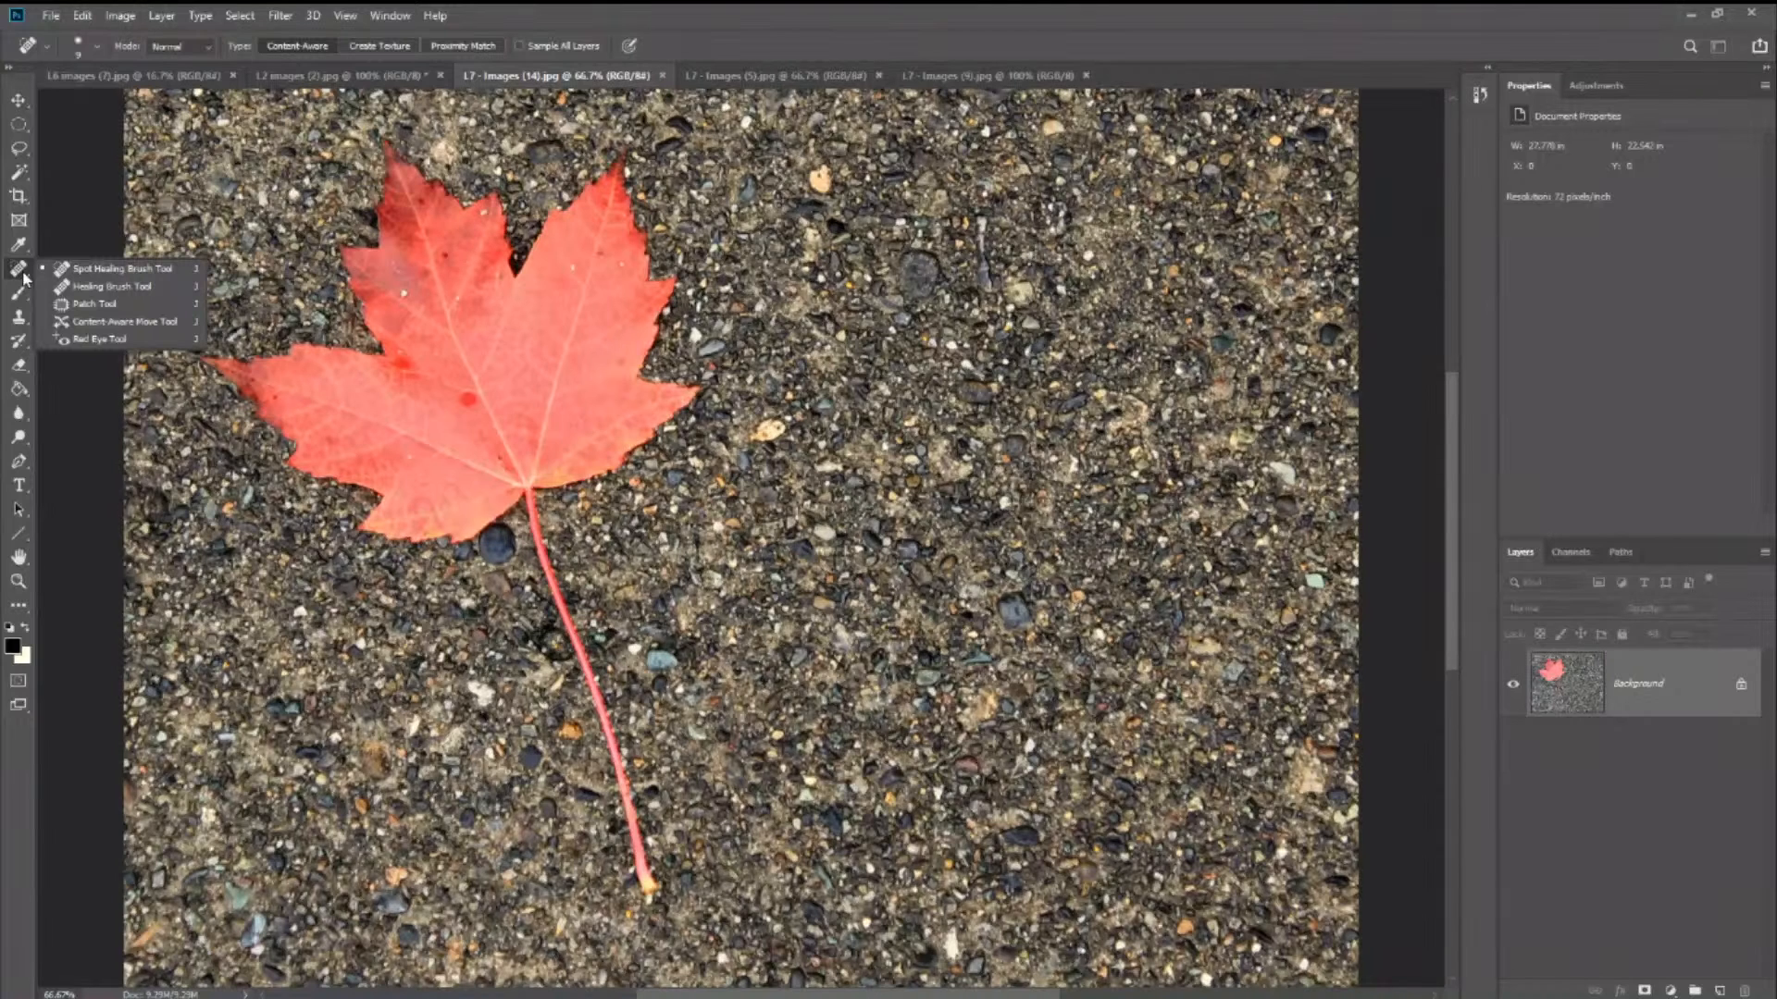
{"action": "left_click", "coordinate": [81, 303]}
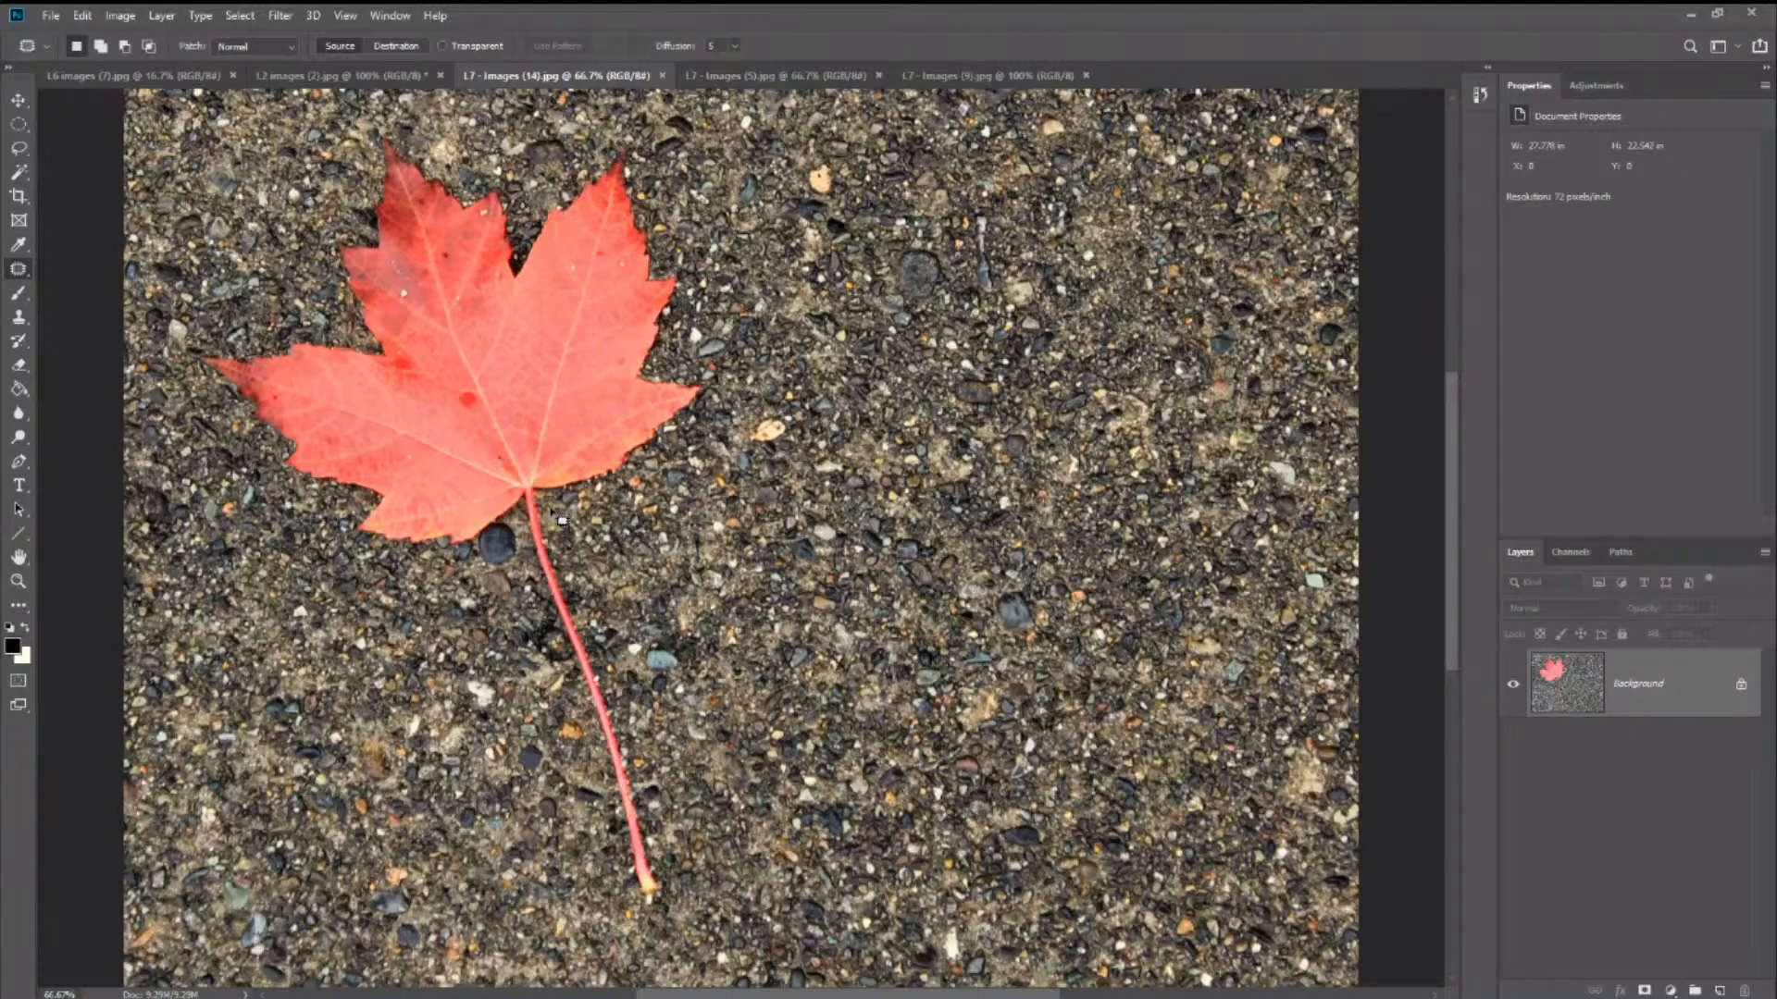
- Try the Patch tool's selection modes and settle on New selection with Normal patching
{"action": "left_click", "coordinate": [95, 51]}
{"action": "left_click", "coordinate": [125, 46]}
{"action": "left_click", "coordinate": [103, 48]}
{"action": "left_click", "coordinate": [126, 47]}
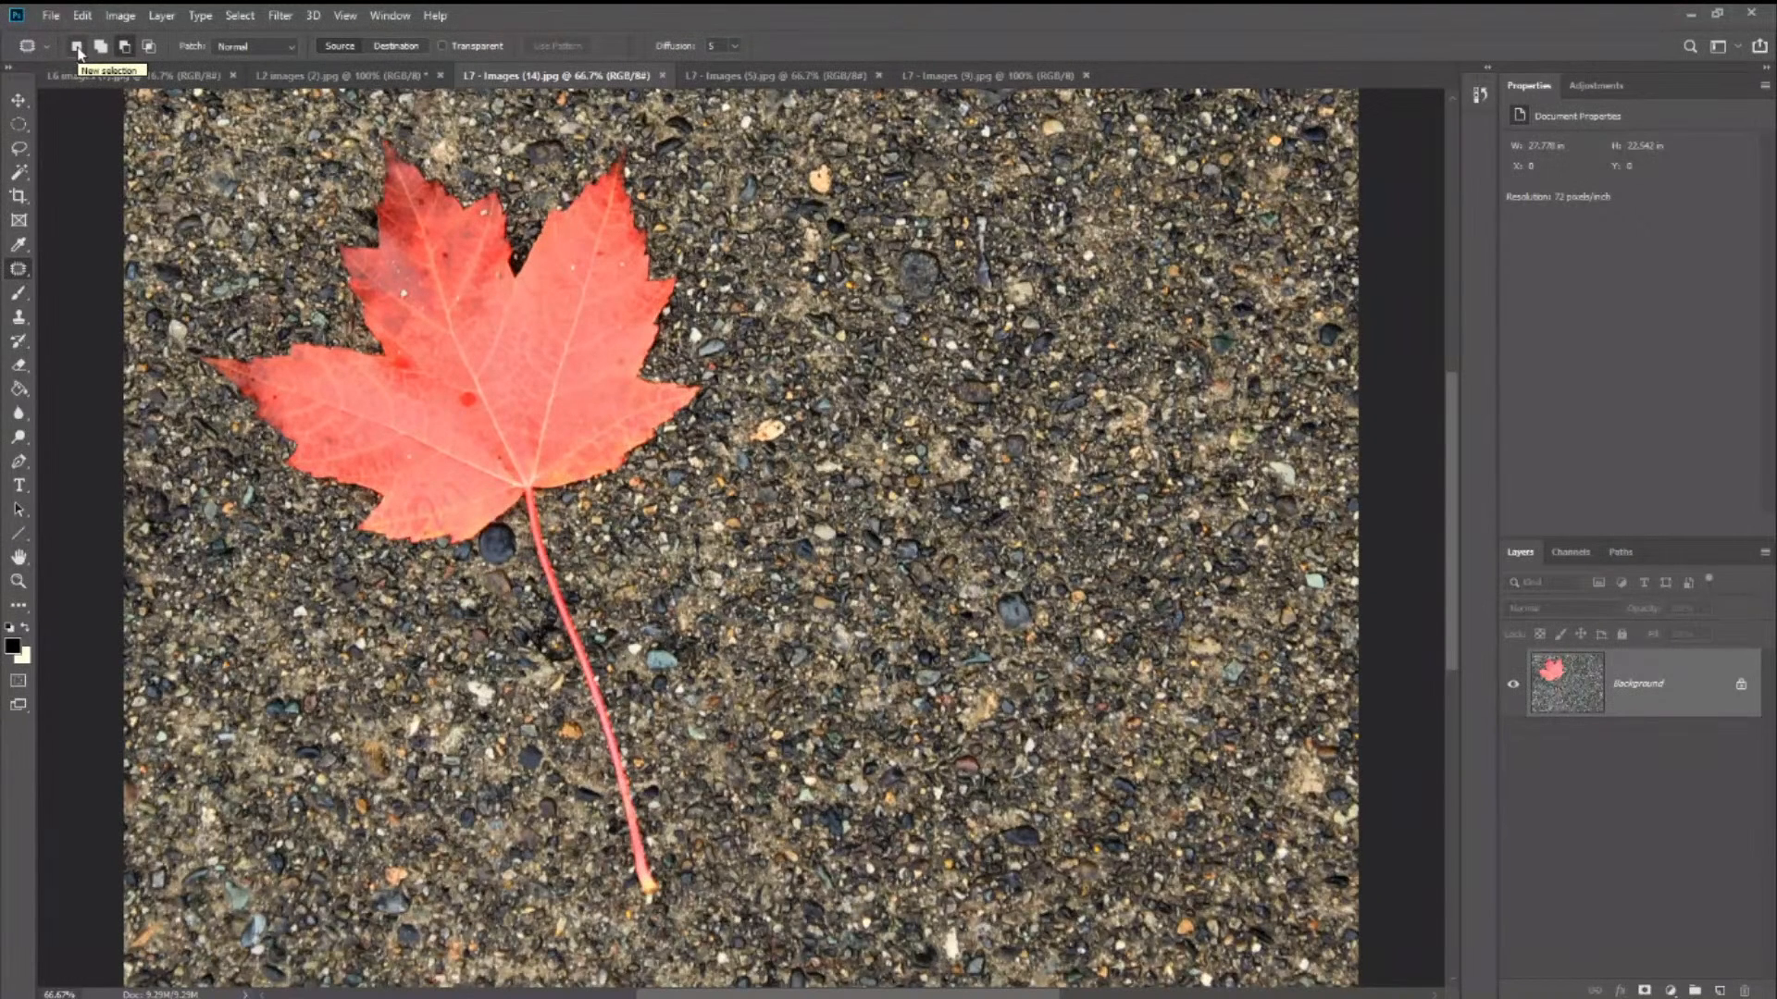
{"action": "left_click", "coordinate": [254, 48]}
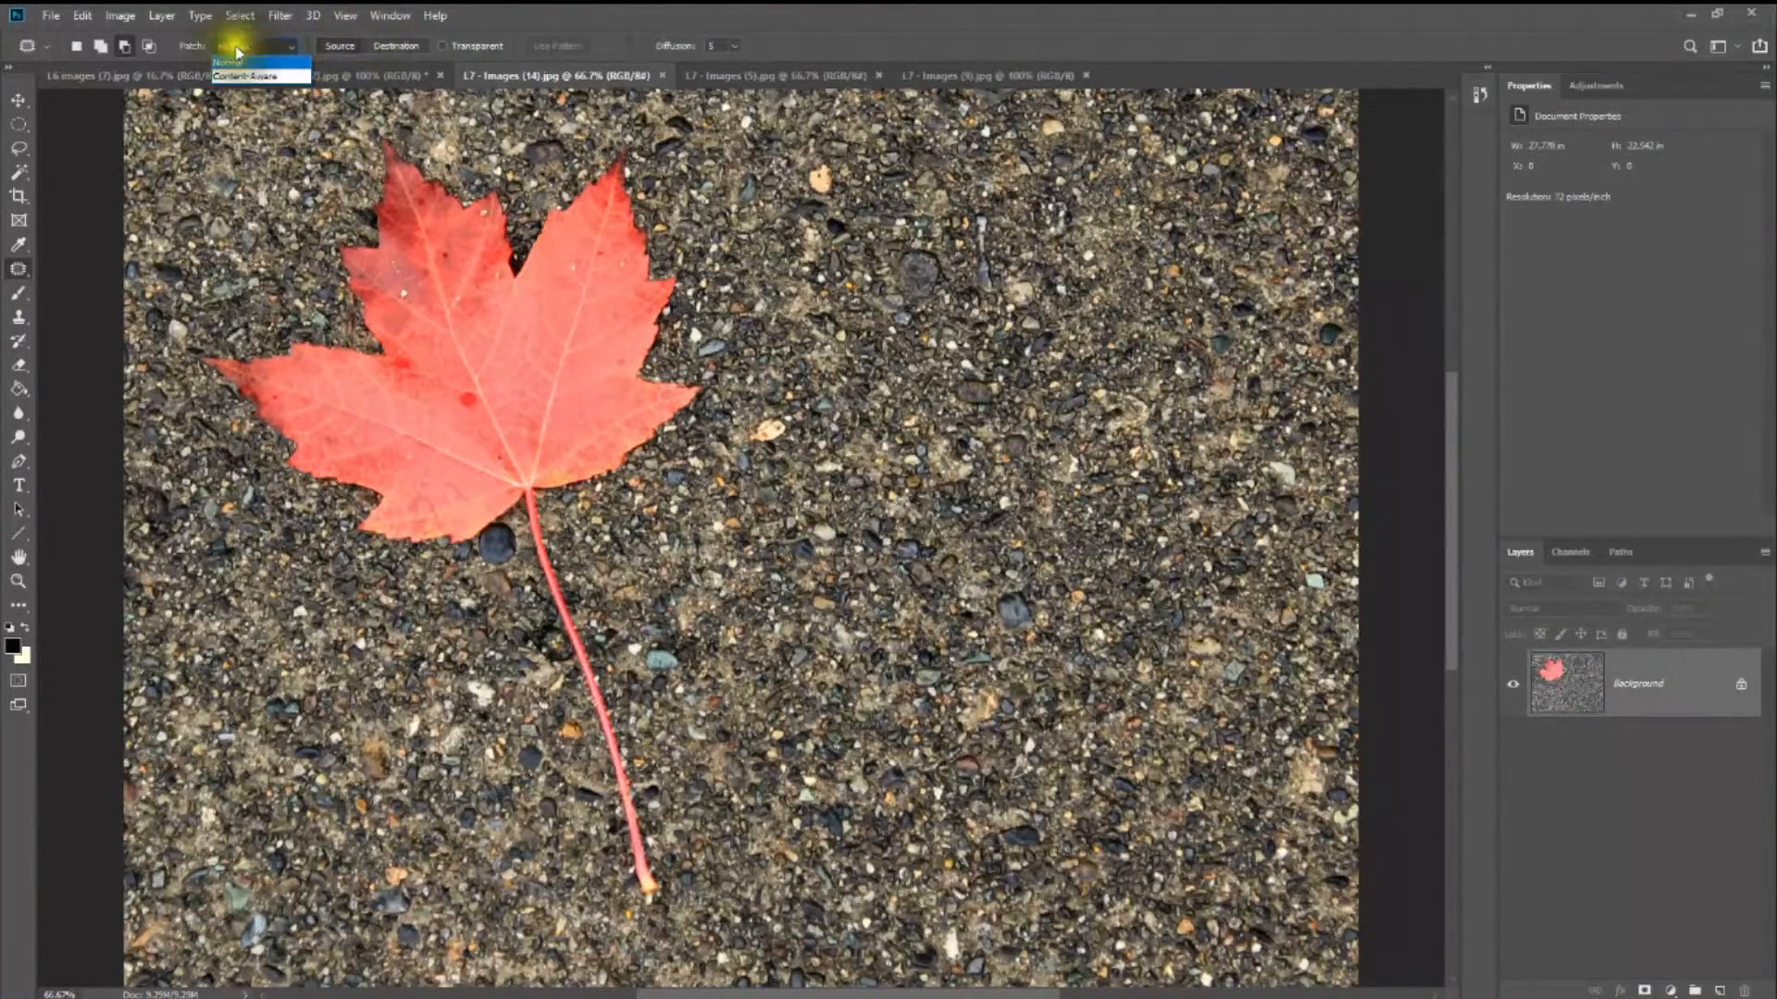
{"action": "left_click", "coordinate": [386, 45]}
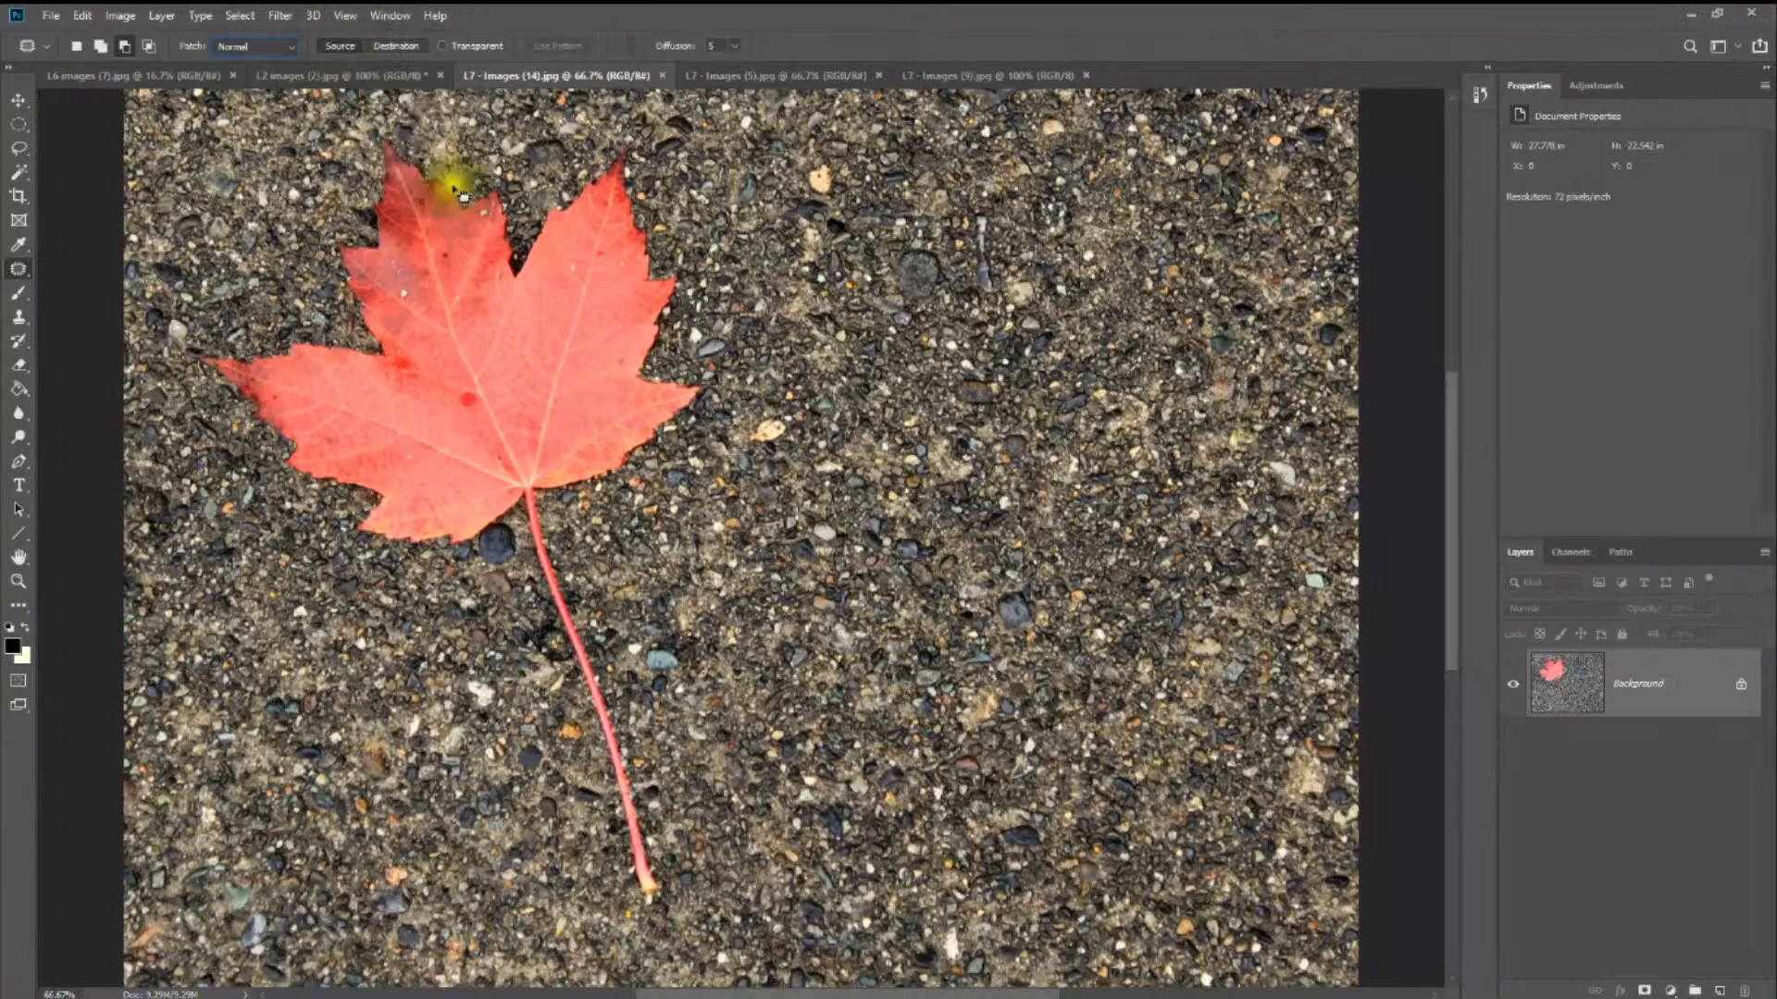
{"action": "left_click", "coordinate": [71, 47]}
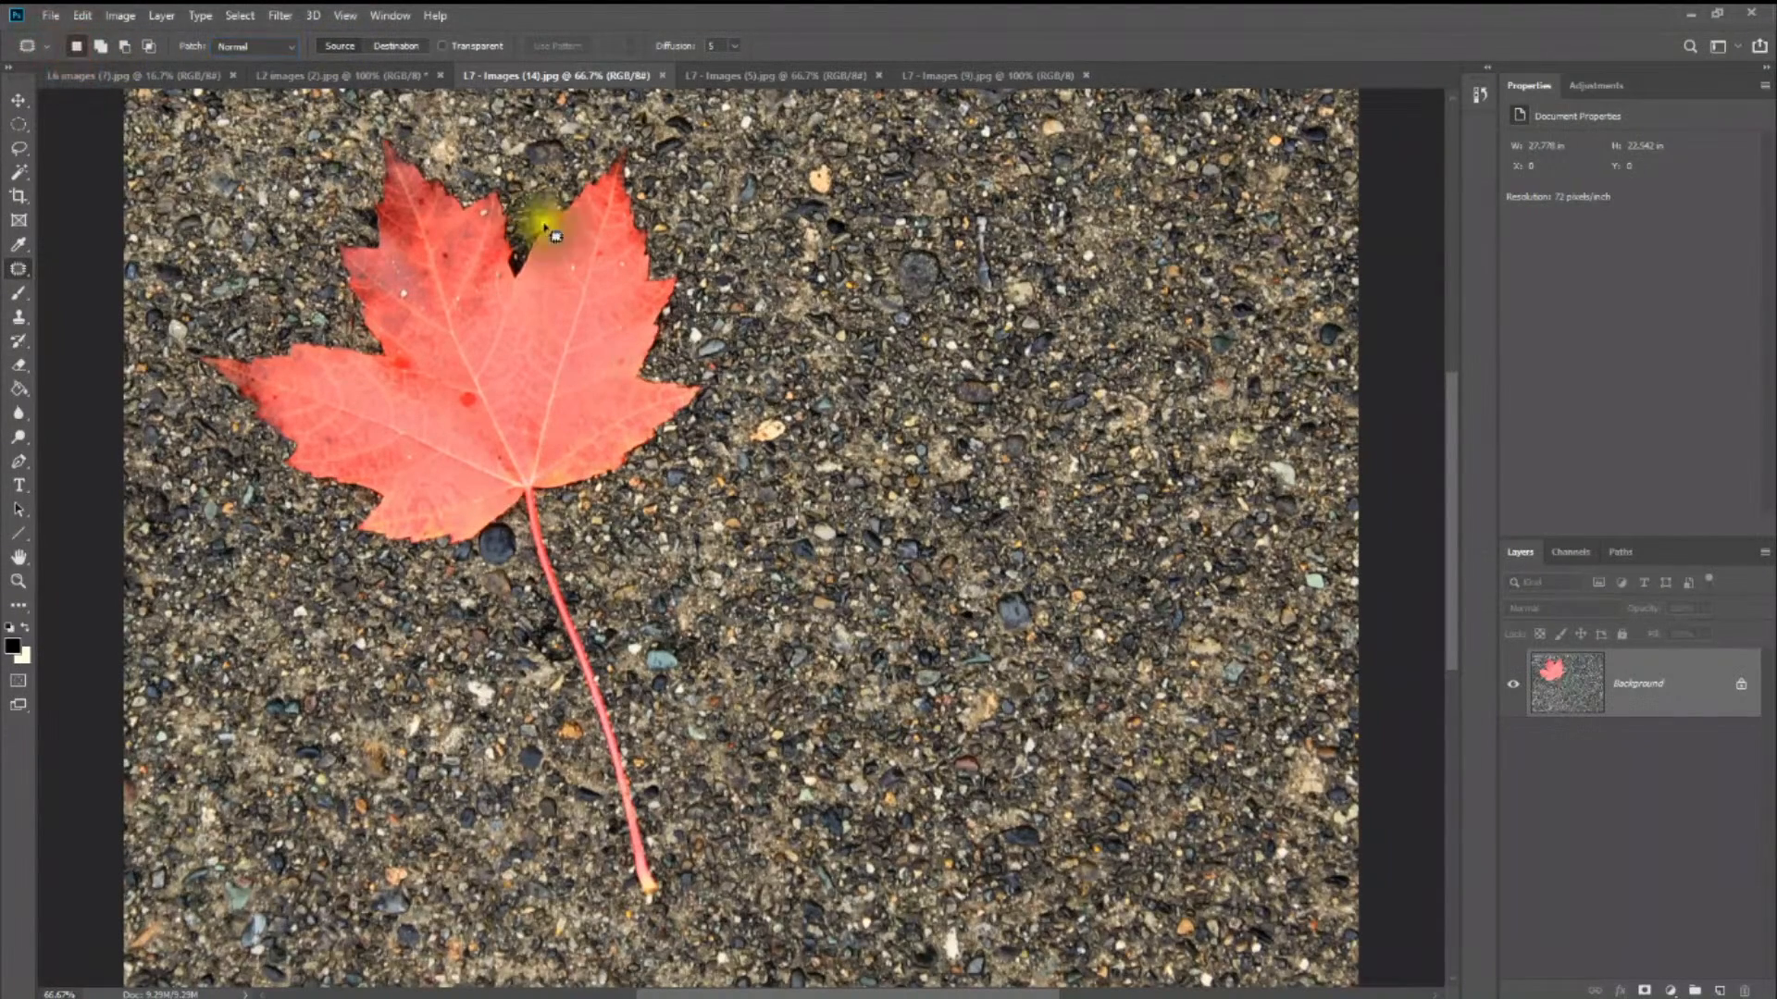
- Outline the leaf with its stem and try patching it from the empty gravel beside it in Source mode, undoing the patch
{"action": "mouse_move", "coordinate": [521, 170]}
{"action": "left_mouse_down"}
{"action": "mouse_move", "coordinate": [588, 139]}
{"action": "mouse_move", "coordinate": [646, 144]}
{"action": "mouse_move", "coordinate": [748, 417]}
{"action": "mouse_move", "coordinate": [681, 491]}
{"action": "mouse_move", "coordinate": [595, 539]}
{"action": "mouse_move", "coordinate": [670, 753]}
{"action": "mouse_move", "coordinate": [686, 945]}
{"action": "mouse_move", "coordinate": [580, 896]}
{"action": "mouse_move", "coordinate": [584, 737]}
{"action": "mouse_move", "coordinate": [507, 590]}
{"action": "mouse_move", "coordinate": [305, 516]}
{"action": "mouse_move", "coordinate": [204, 397]}
{"action": "mouse_move", "coordinate": [211, 322]}
{"action": "mouse_move", "coordinate": [327, 310]}
{"action": "mouse_move", "coordinate": [331, 156]}
{"action": "mouse_move", "coordinate": [418, 123]}
{"action": "mouse_move", "coordinate": [510, 152]}
{"action": "mouse_move", "coordinate": [544, 195]}
{"action": "left_mouse_up"}
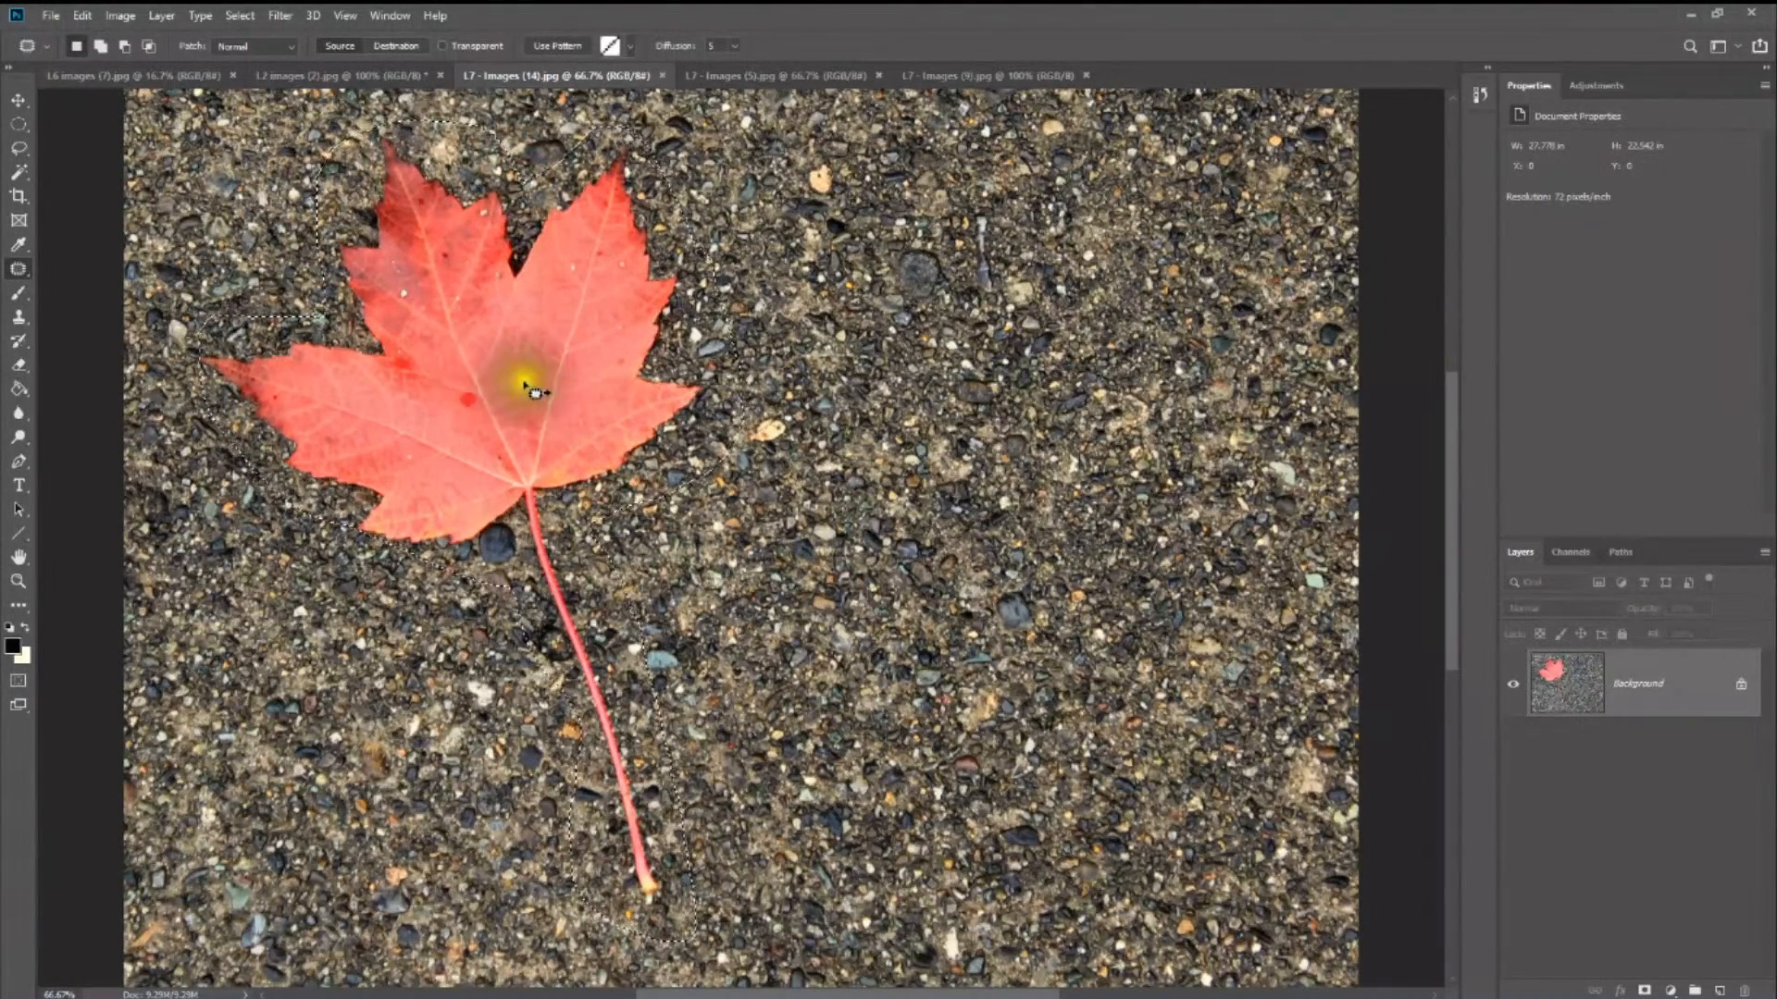
{"action": "left_click_drag", "start_coordinate": [535, 392], "coordinate": [1064, 389]}
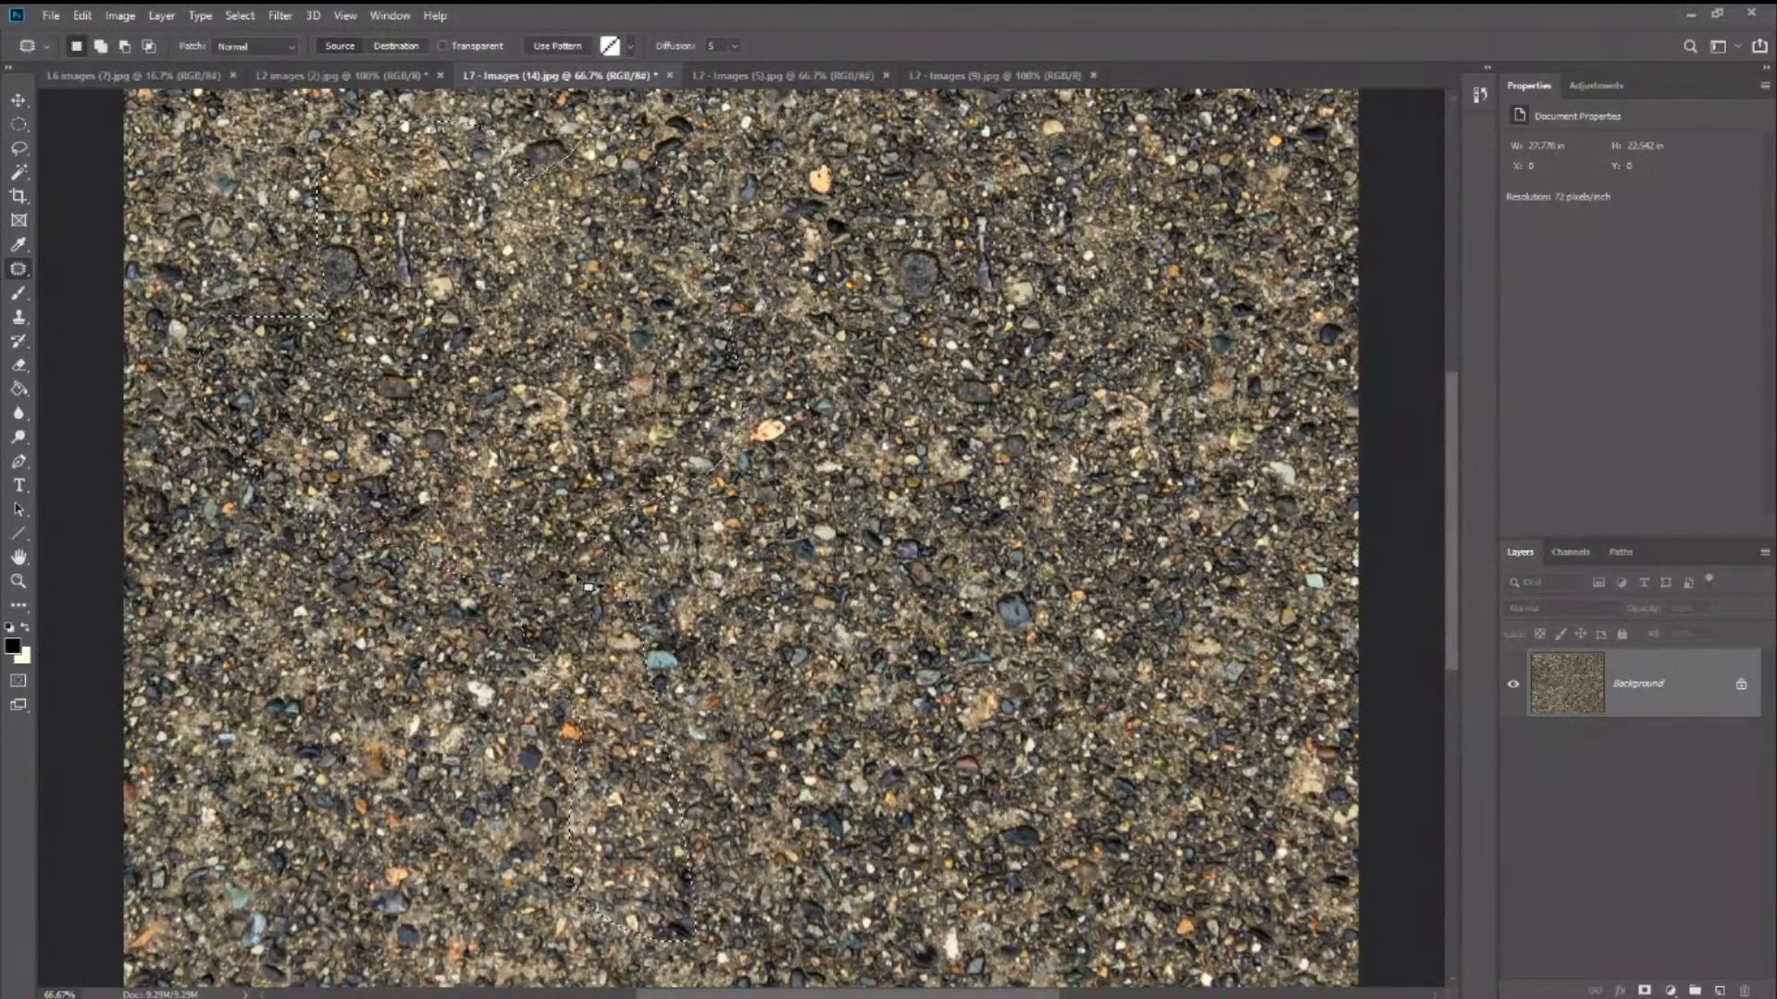
{"action": "left_click_drag", "start_coordinate": [1119, 402], "coordinate": [1094, 444]}
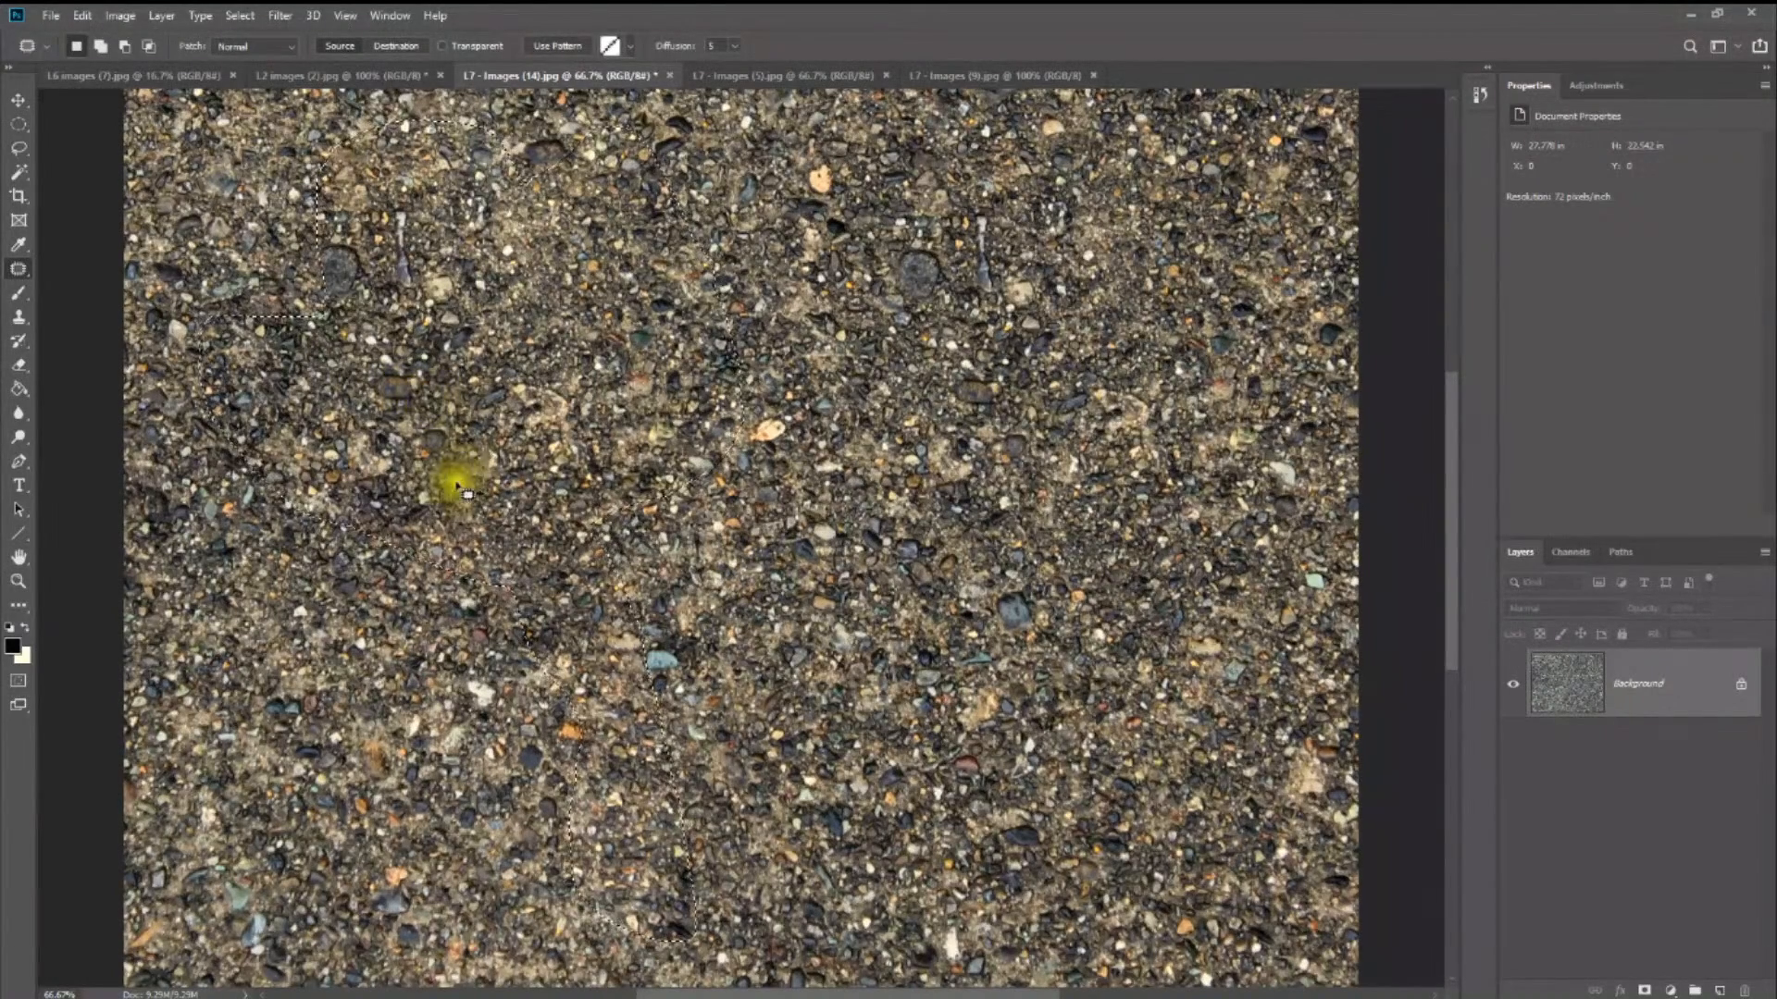
{"action": "key", "text": "ctrl+z"}
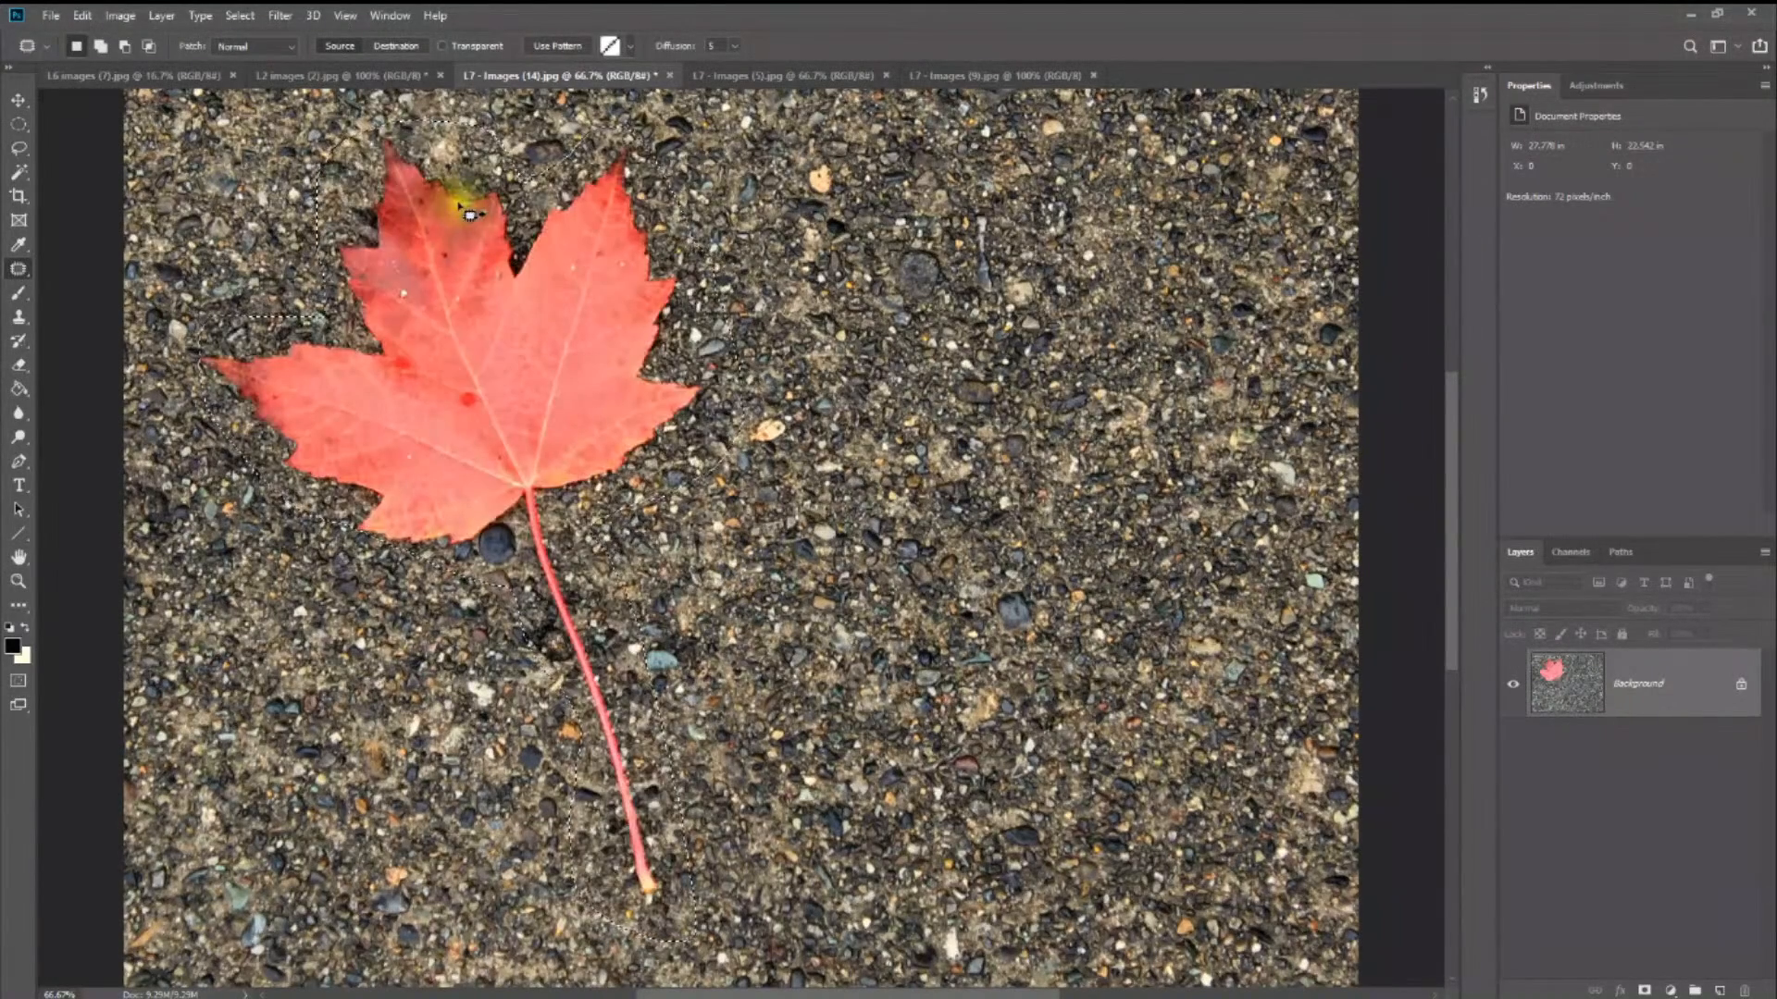
- Try duplicating the outlined leaf onto the empty gravel with the patch in Destination mode, undoing the copy and the selection
{"action": "left_click", "coordinate": [398, 47]}
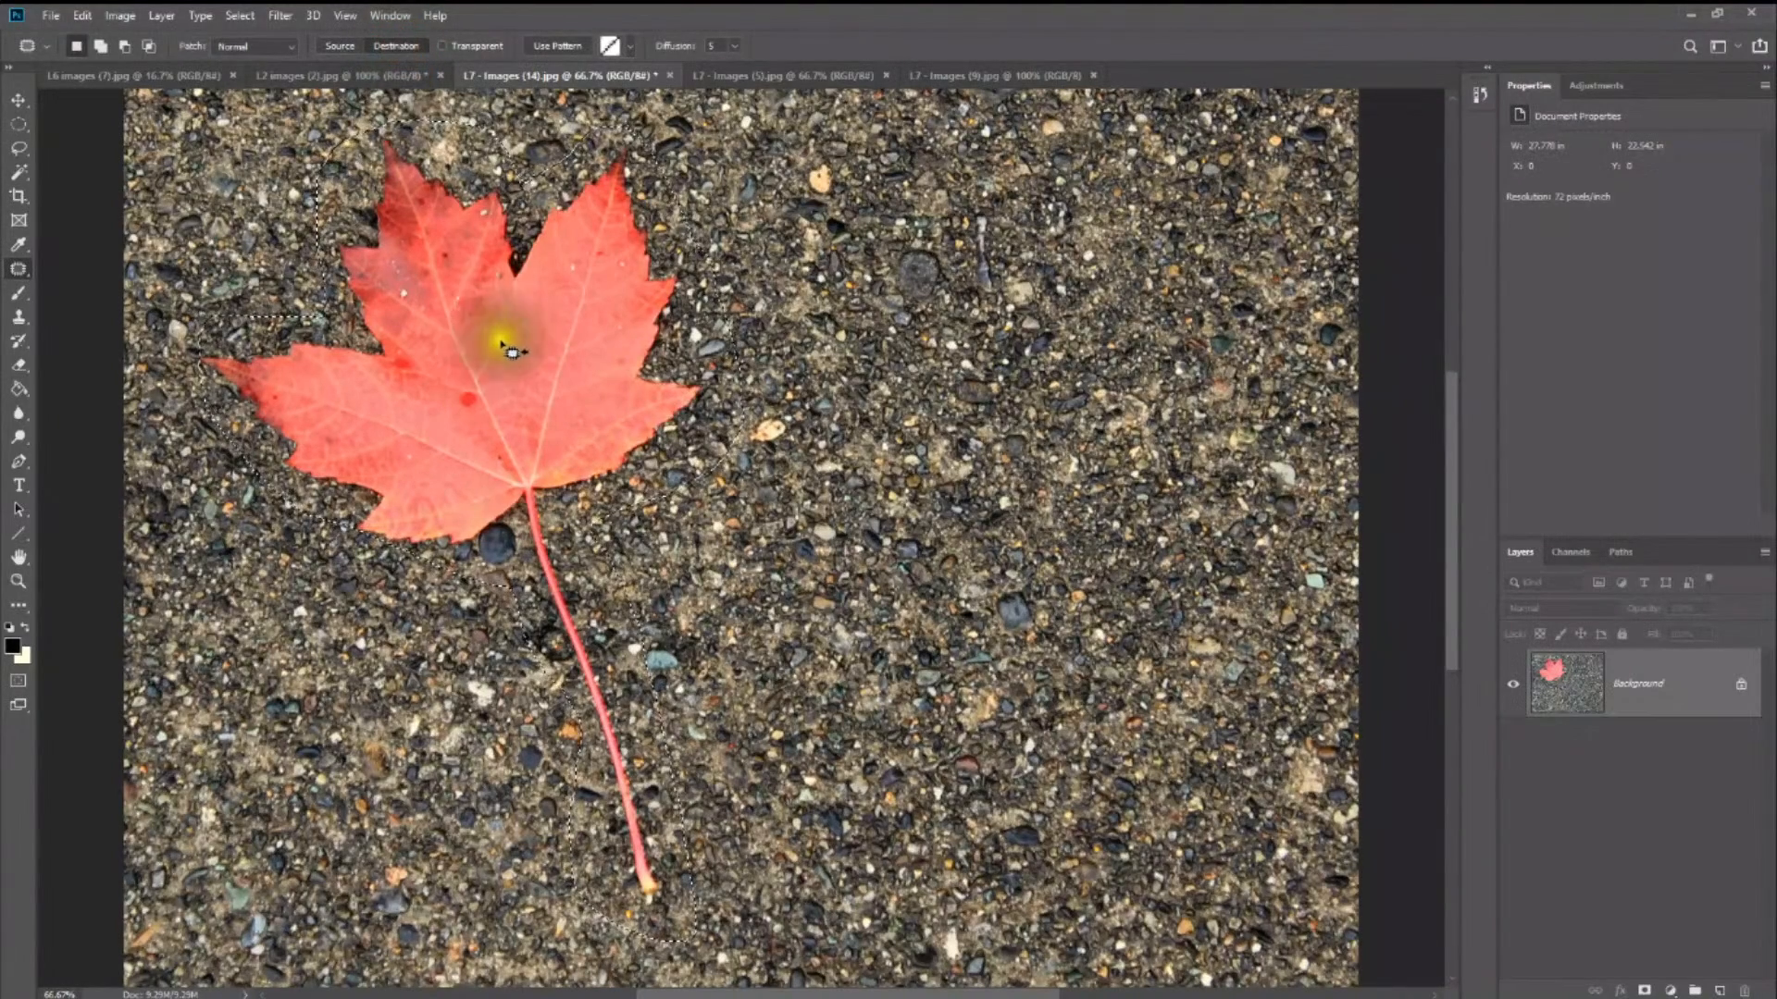
{"action": "left_click_drag", "start_coordinate": [490, 398], "coordinate": [1062, 393]}
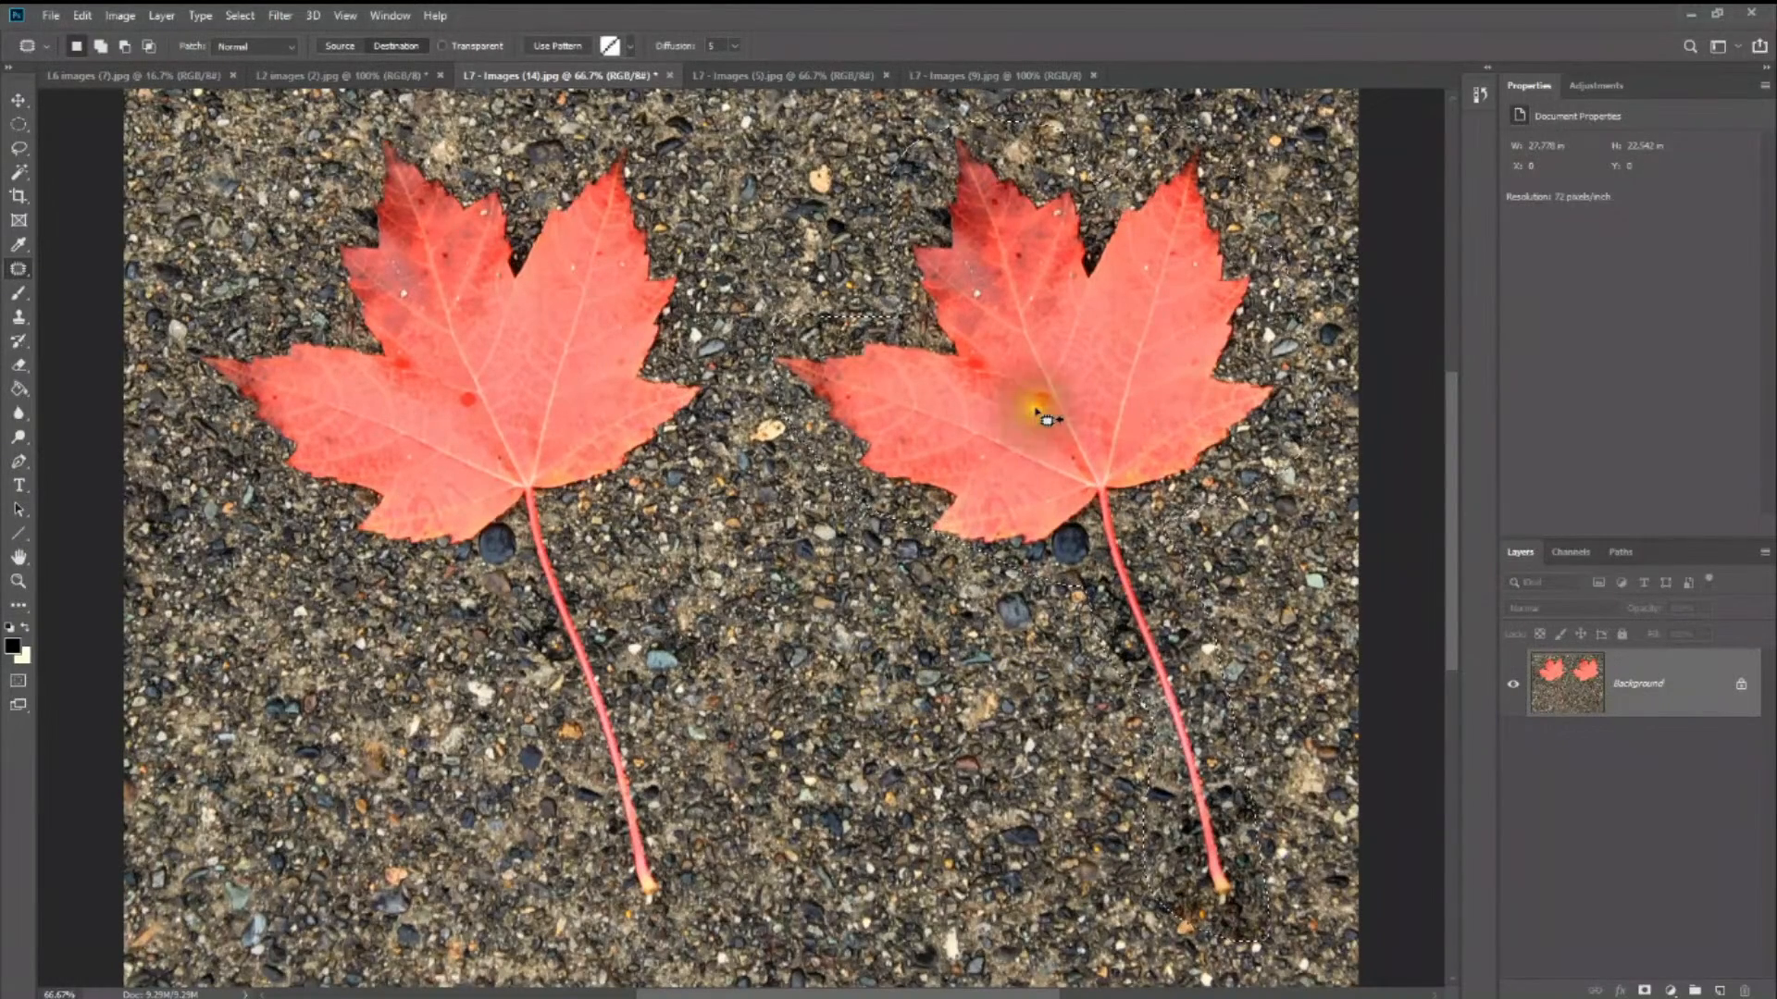
{"action": "key", "text": "ctrl+z"}
{"action": "key", "text": "ctrl+z"}
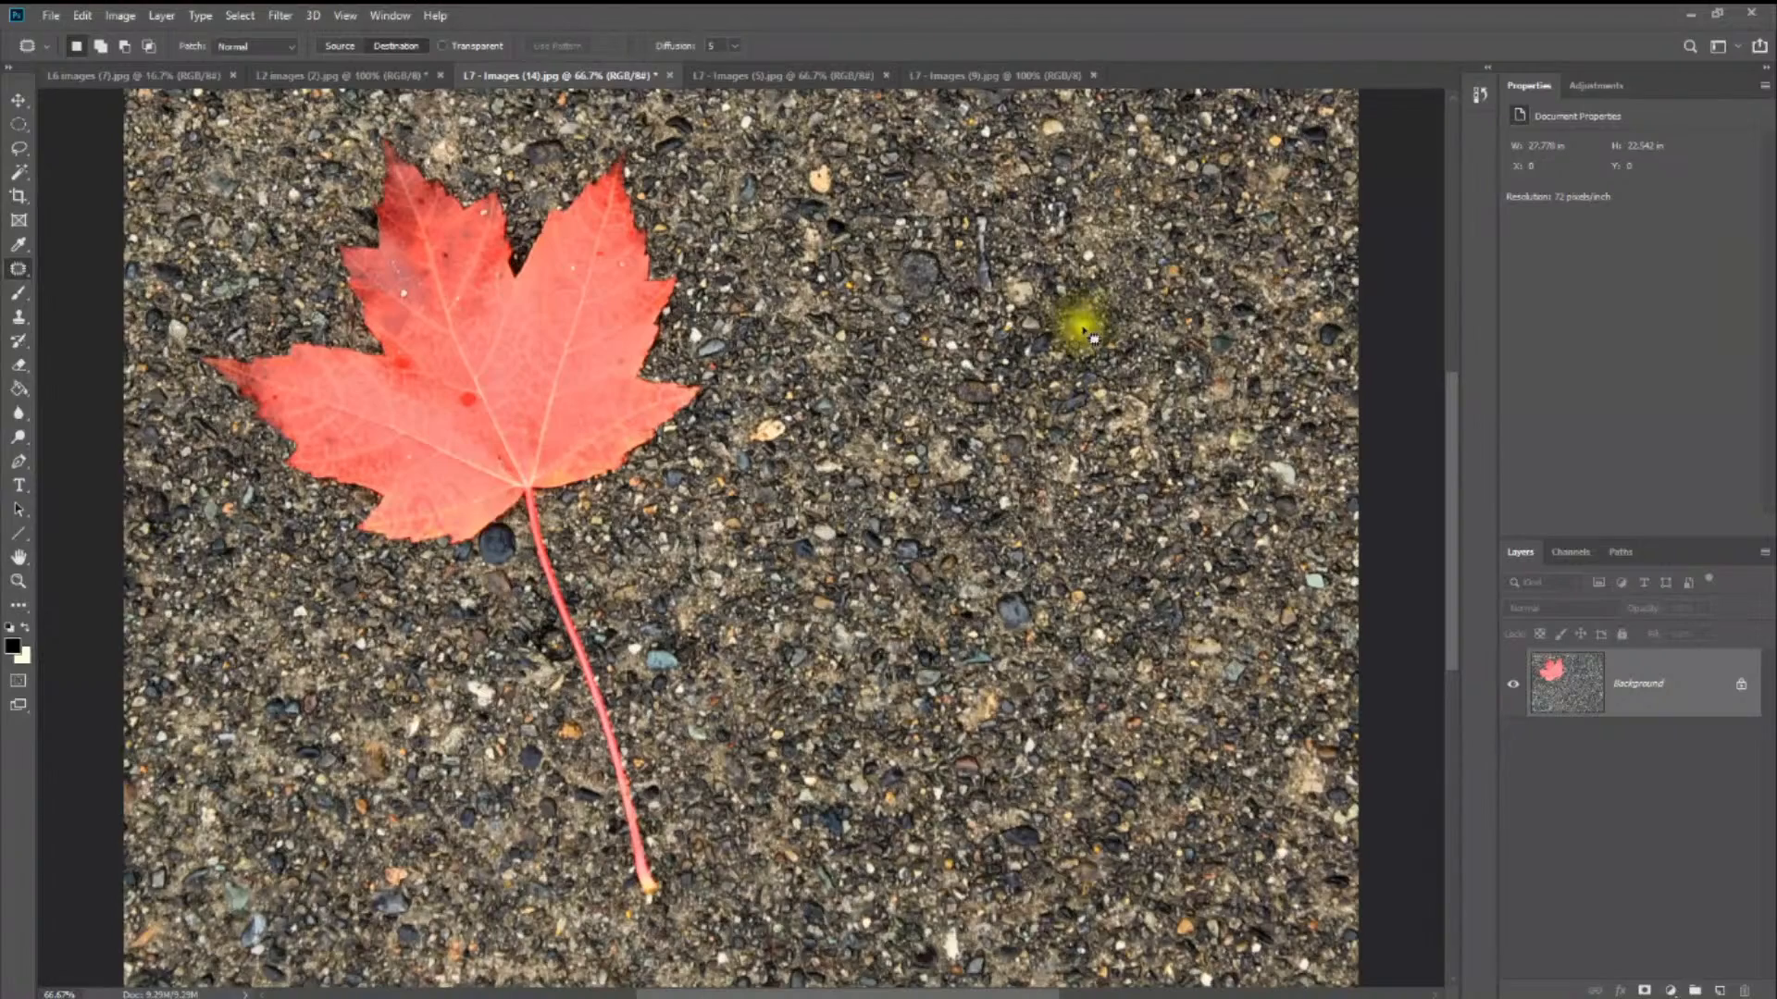
- Outline the empty gravel beside the leaf and try patching it over the leaf in Destination mode, undoing the result
{"action": "left_click", "coordinate": [1204, 181]}
{"action": "mouse_move", "coordinate": [1205, 181]}
{"action": "left_mouse_down"}
{"action": "mouse_move", "coordinate": [1127, 146]}
{"action": "mouse_move", "coordinate": [912, 181]}
{"action": "mouse_move", "coordinate": [820, 345]}
{"action": "mouse_move", "coordinate": [838, 756]}
{"action": "mouse_move", "coordinate": [899, 922]}
{"action": "mouse_move", "coordinate": [1059, 950]}
{"action": "mouse_move", "coordinate": [1203, 943]}
{"action": "mouse_move", "coordinate": [1255, 869]}
{"action": "mouse_move", "coordinate": [1320, 648]}
{"action": "mouse_move", "coordinate": [1311, 472]}
{"action": "mouse_move", "coordinate": [1246, 257]}
{"action": "mouse_move", "coordinate": [1189, 168]}
{"action": "left_mouse_up"}
{"action": "mouse_move", "coordinate": [1158, 345]}
{"action": "left_mouse_down"}
{"action": "mouse_move", "coordinate": [682, 388]}
{"action": "mouse_move", "coordinate": [587, 309]}
{"action": "mouse_move", "coordinate": [554, 324]}
{"action": "left_mouse_up"}
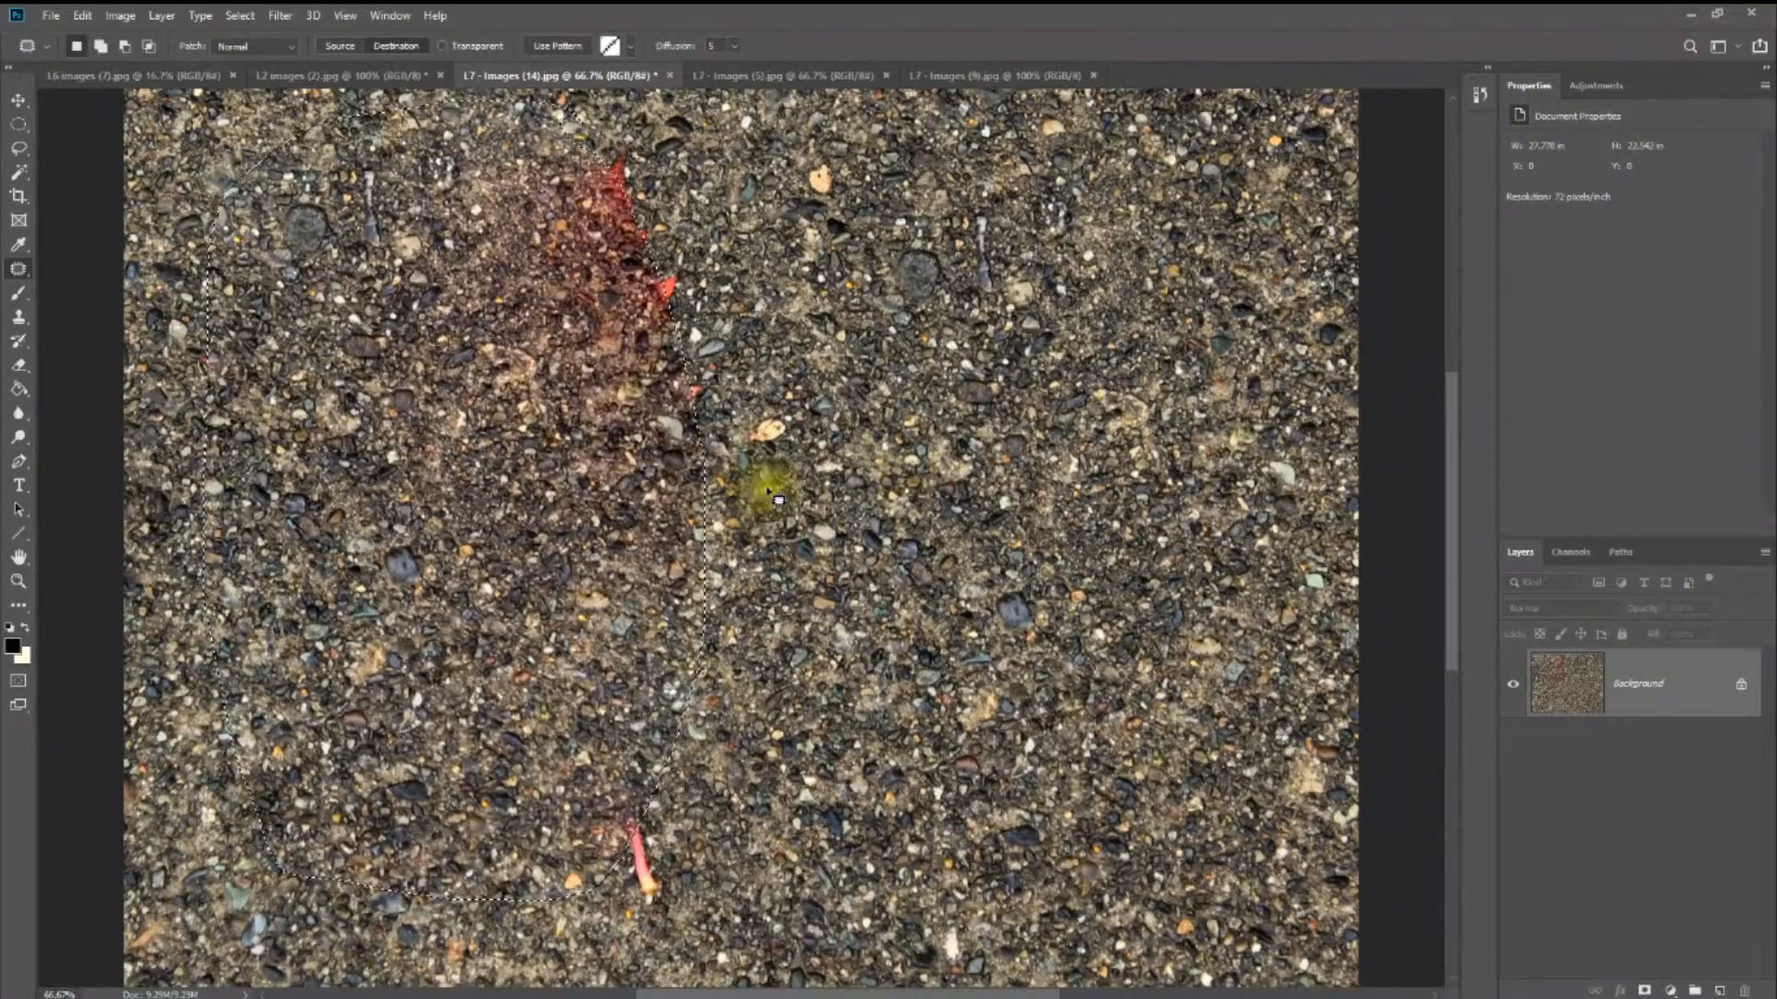
{"action": "mouse_move", "coordinate": [726, 158]}
{"action": "left_mouse_down"}
{"action": "mouse_move", "coordinate": [579, 337]}
{"action": "mouse_move", "coordinate": [753, 158]}
{"action": "mouse_move", "coordinate": [726, 219]}
{"action": "left_mouse_up"}
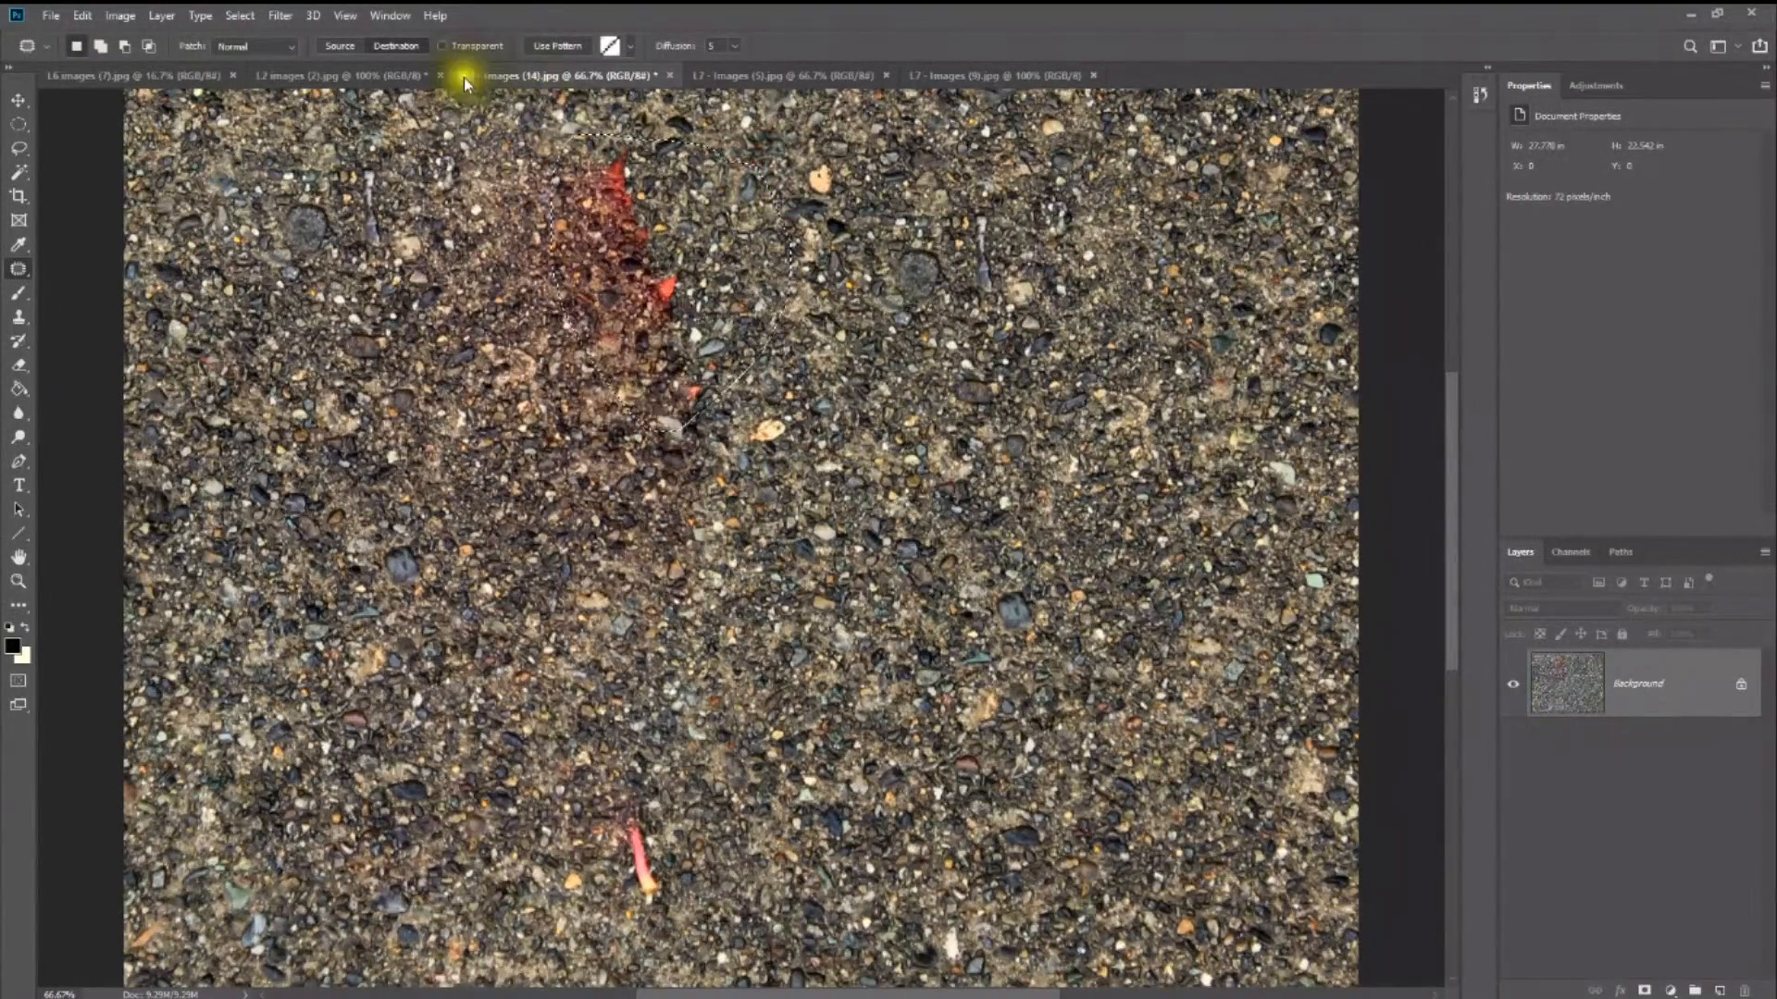
{"action": "left_click", "coordinate": [345, 53]}
{"action": "key", "text": "ctrl+z"}
{"action": "key", "text": "ctrl+z"}
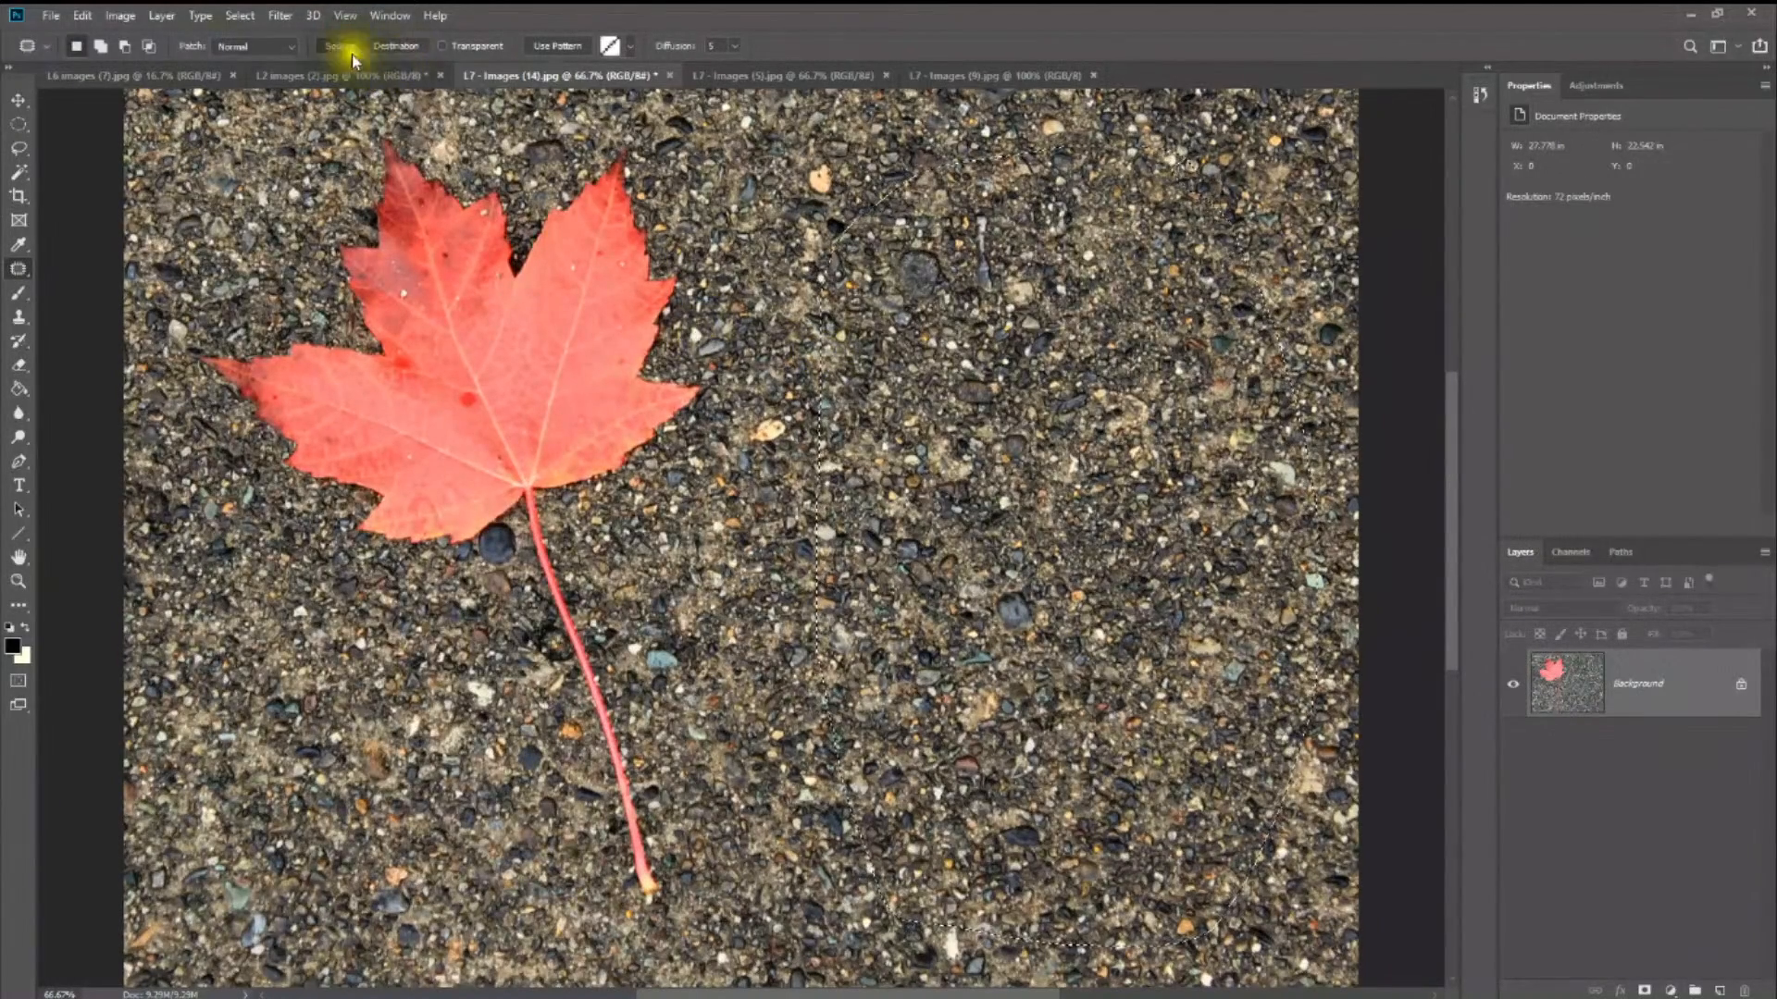
- Switch the Patch mode to Content-Aware and back to Normal
{"action": "left_click", "coordinate": [246, 46]}
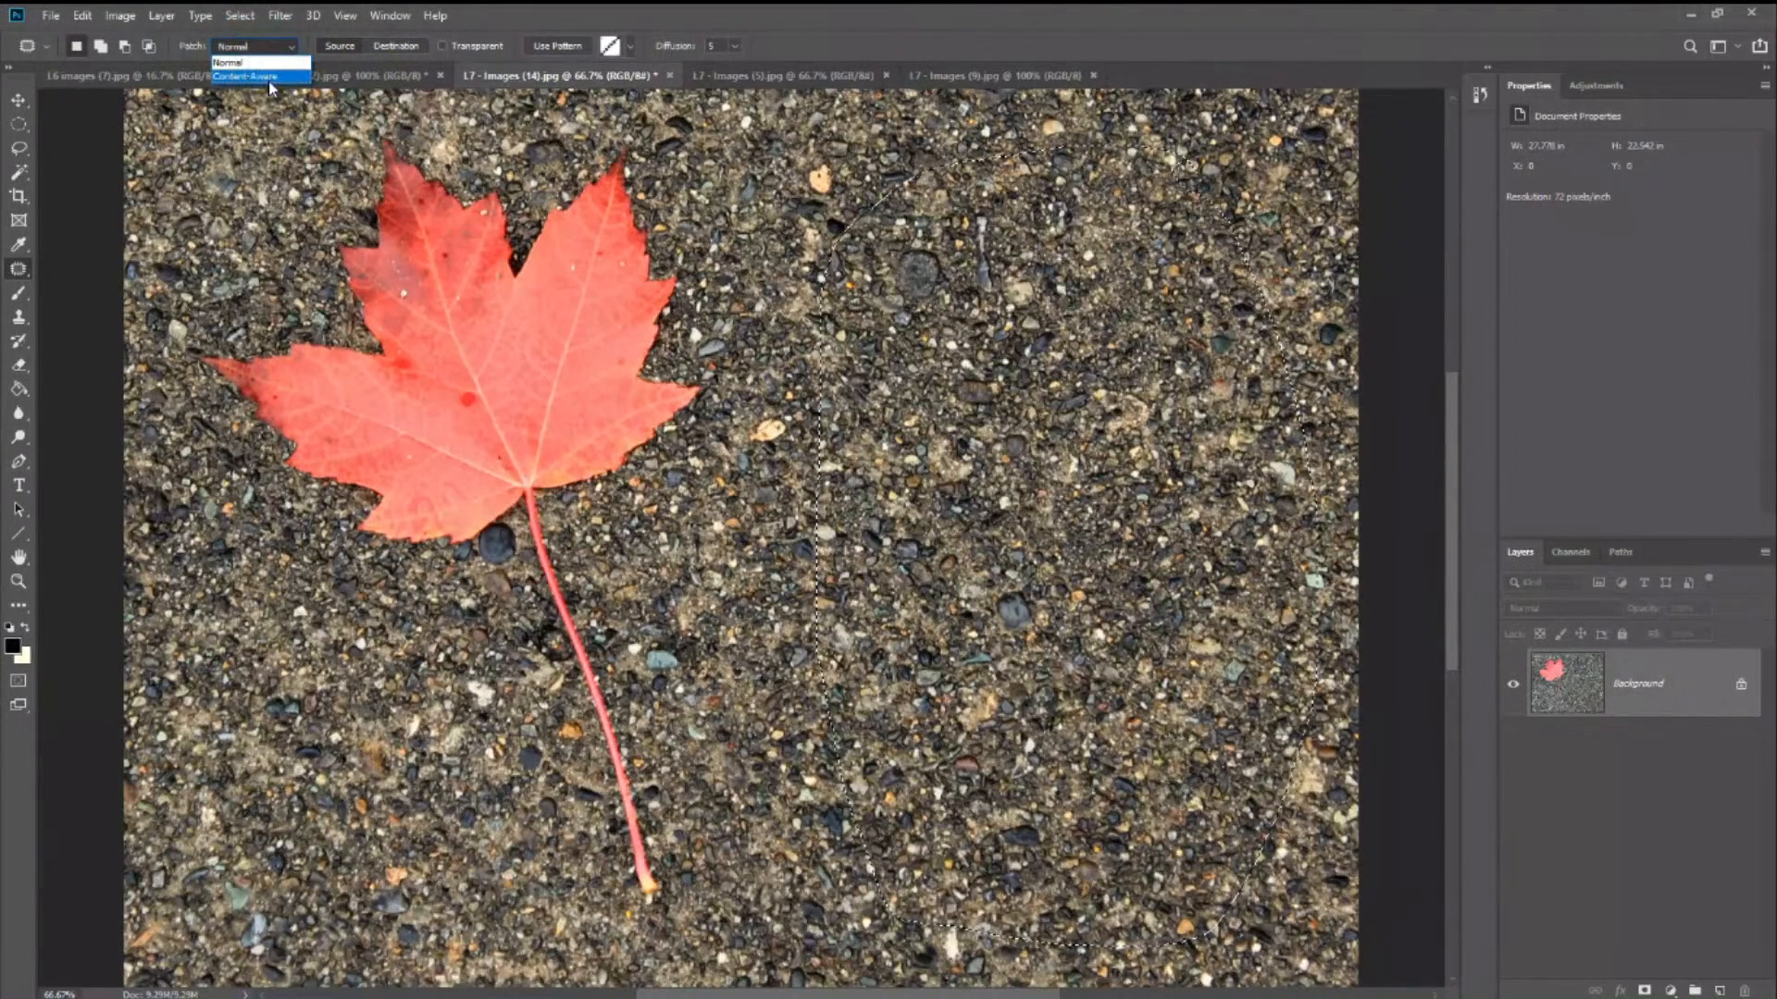
{"action": "left_click", "coordinate": [269, 81]}
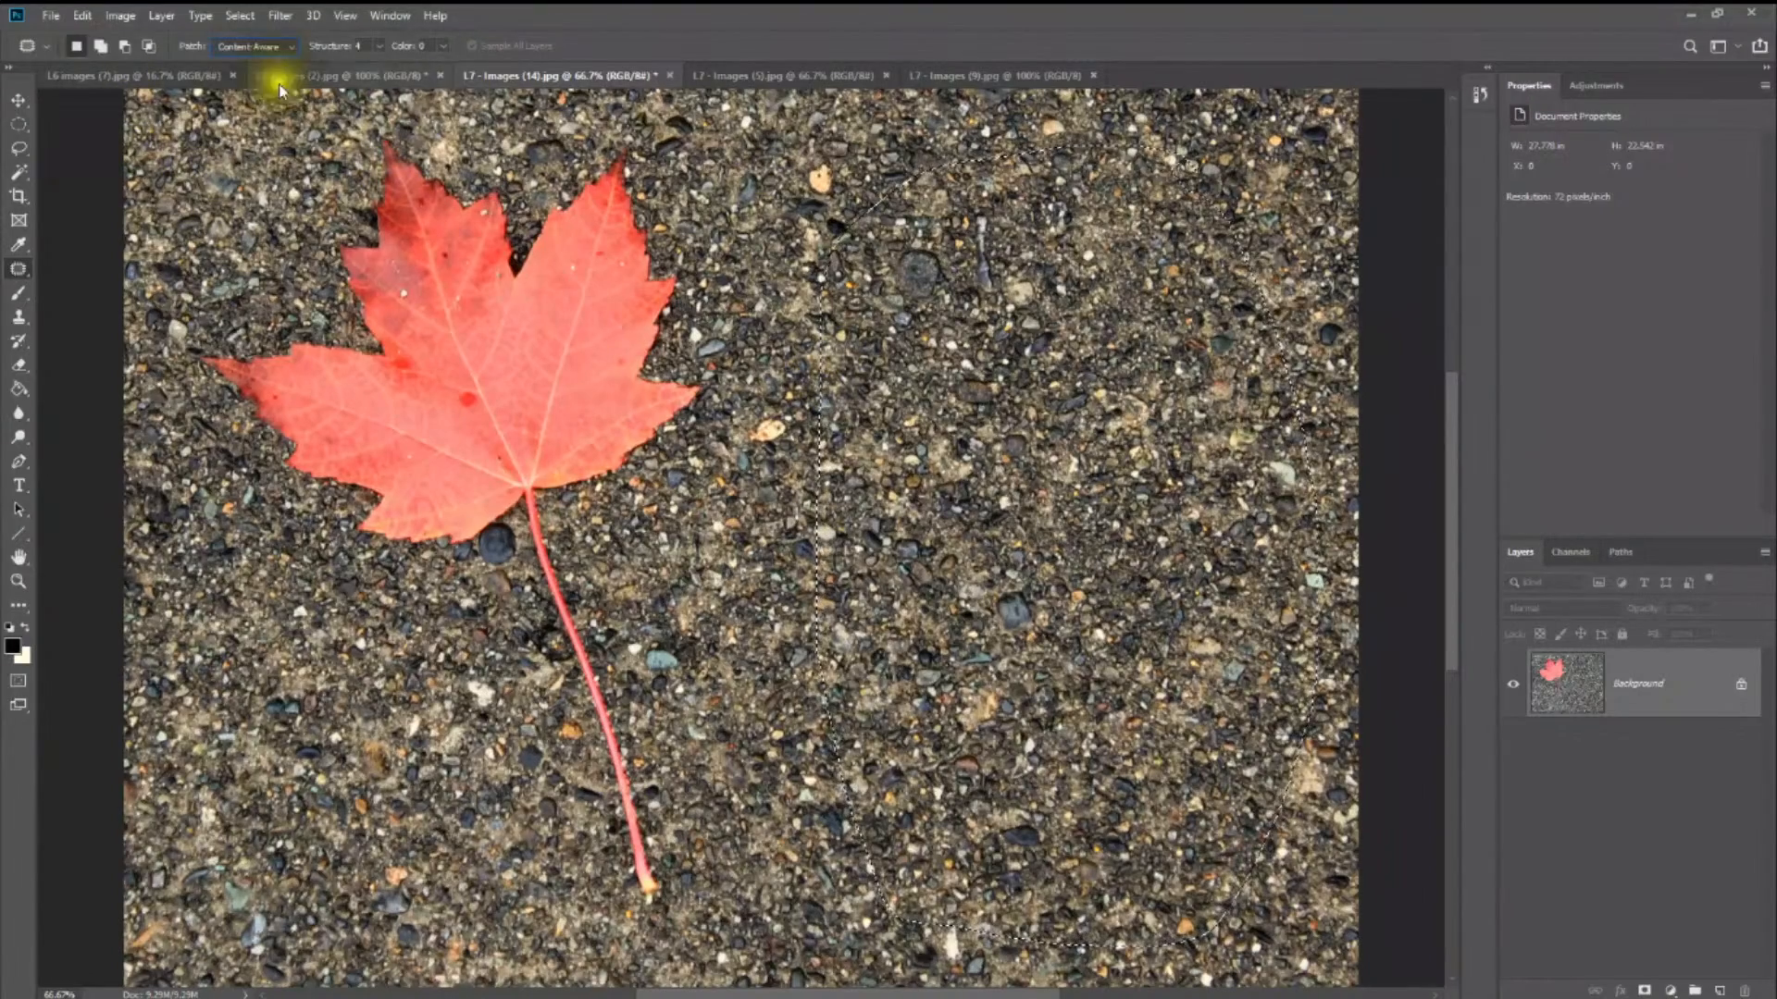
{"action": "left_click", "coordinate": [270, 62]}
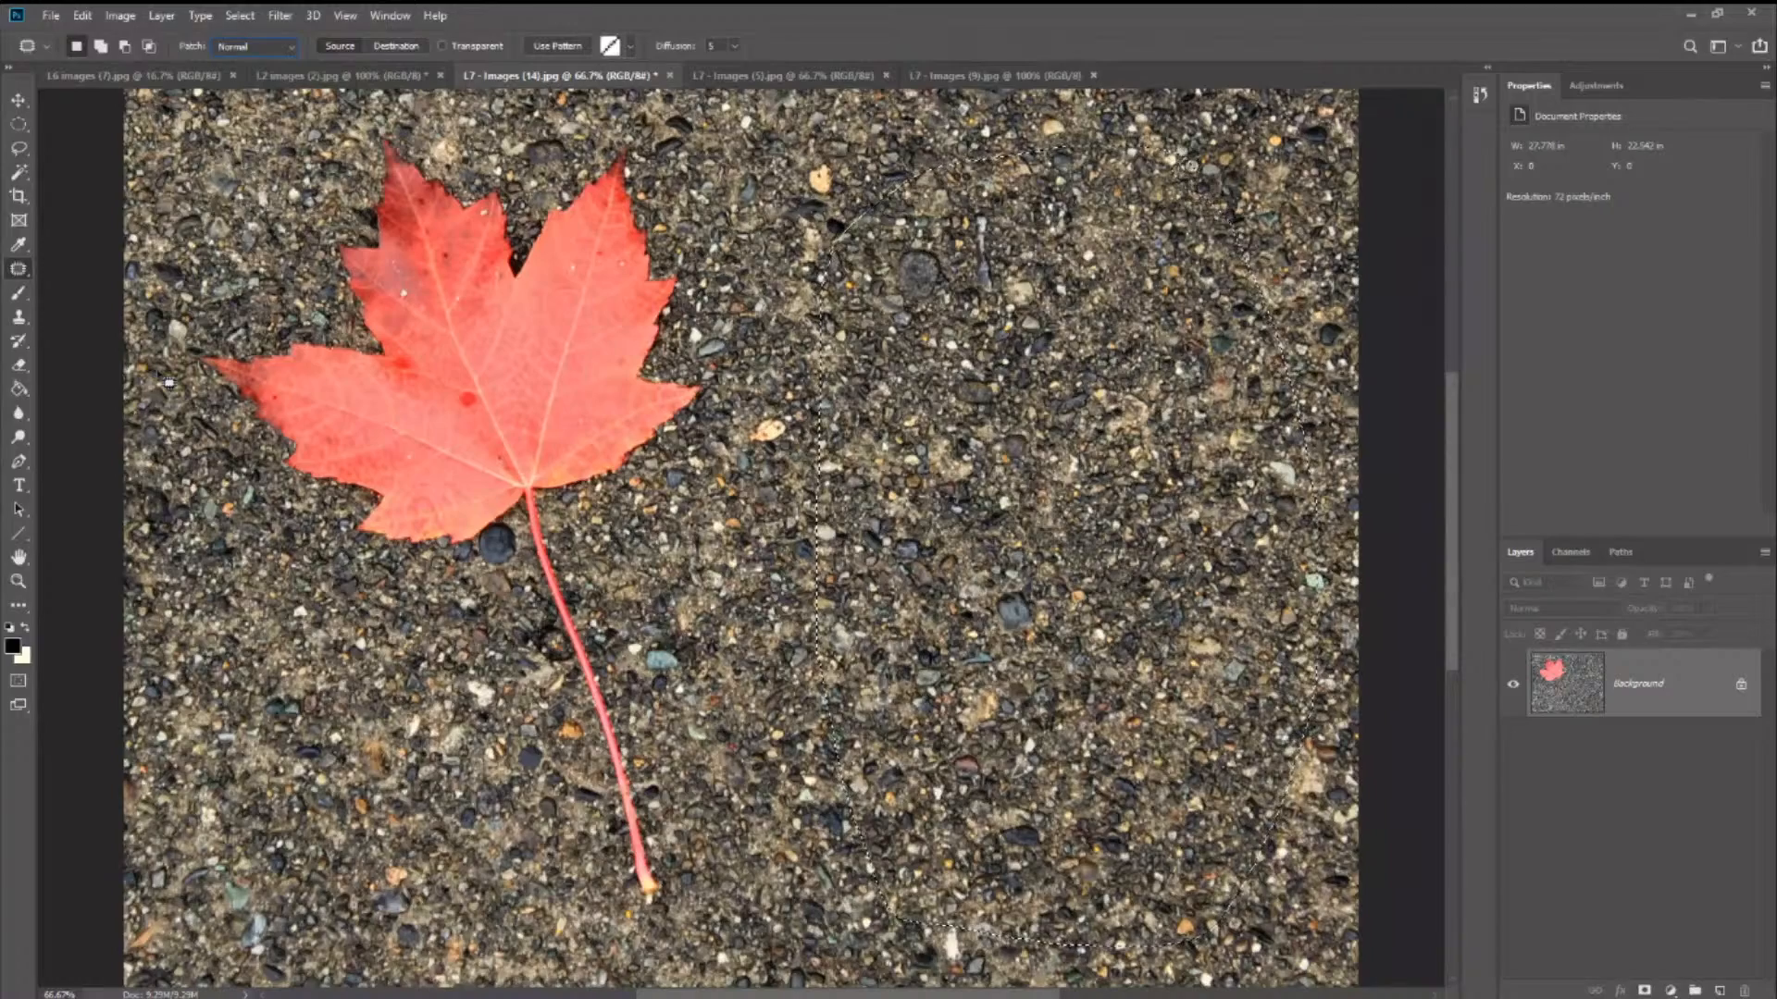
- Choose the Content-Aware Move tool from the healing tools
{"action": "left_click", "coordinate": [17, 273]}
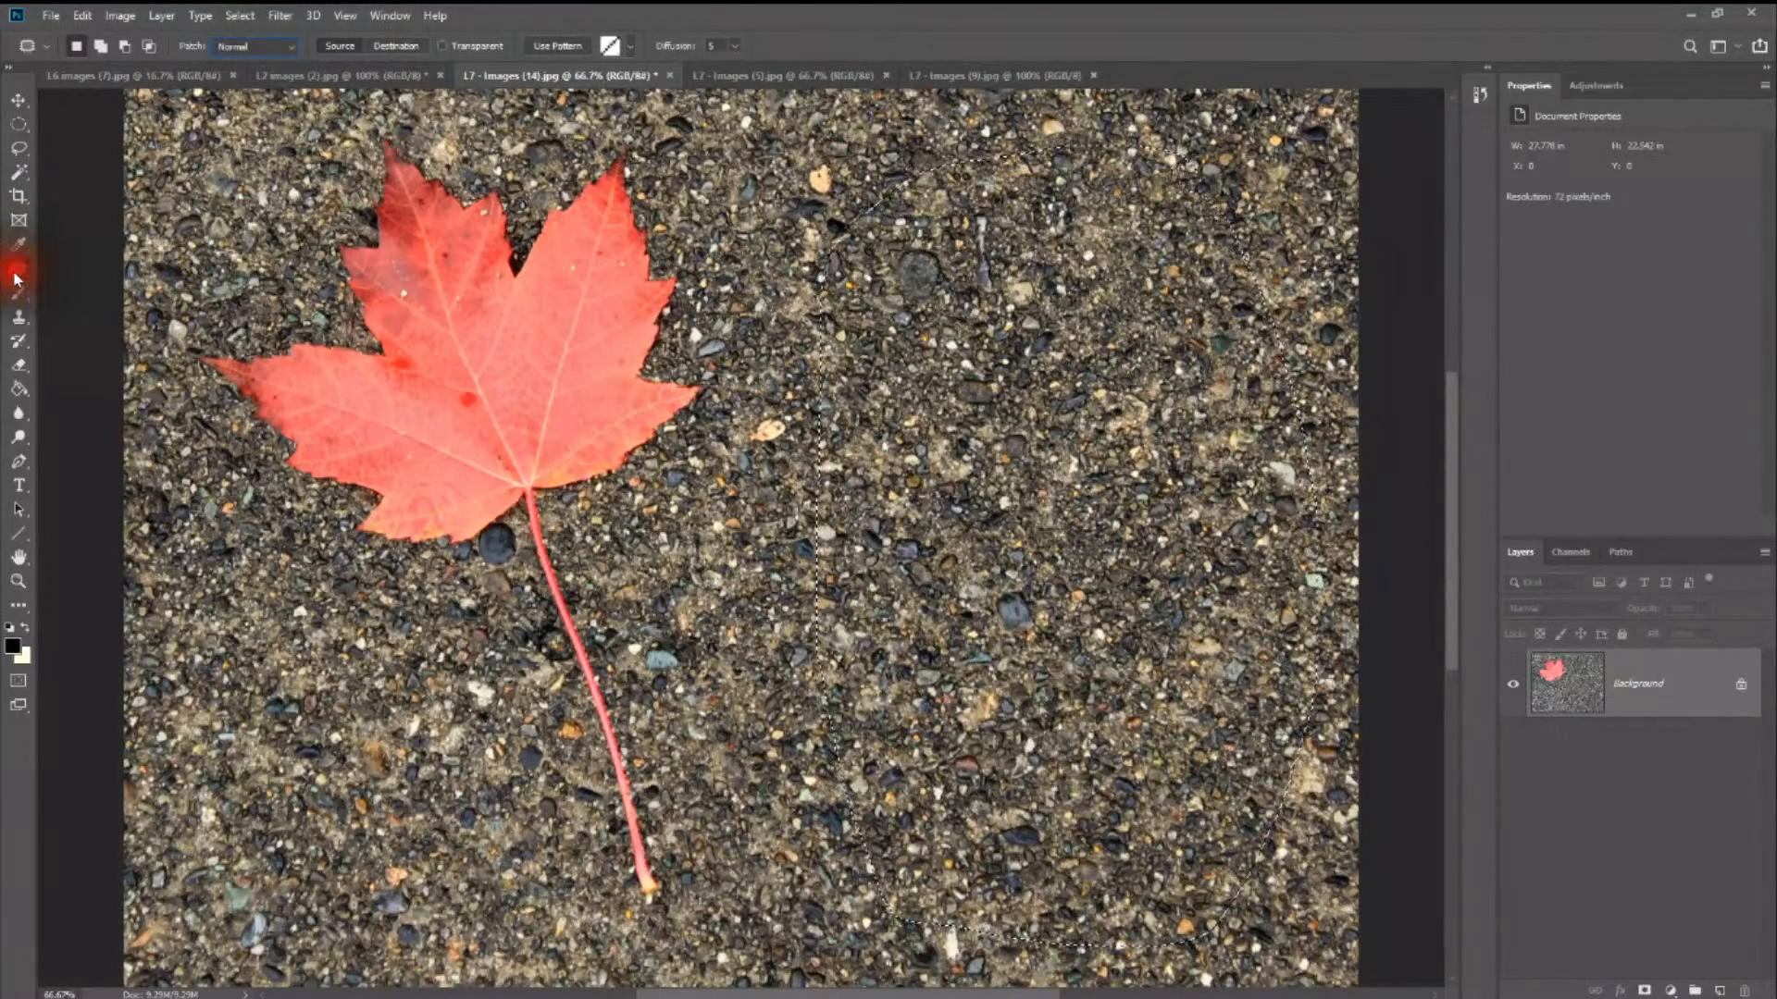
{"action": "left_click", "coordinate": [99, 303]}
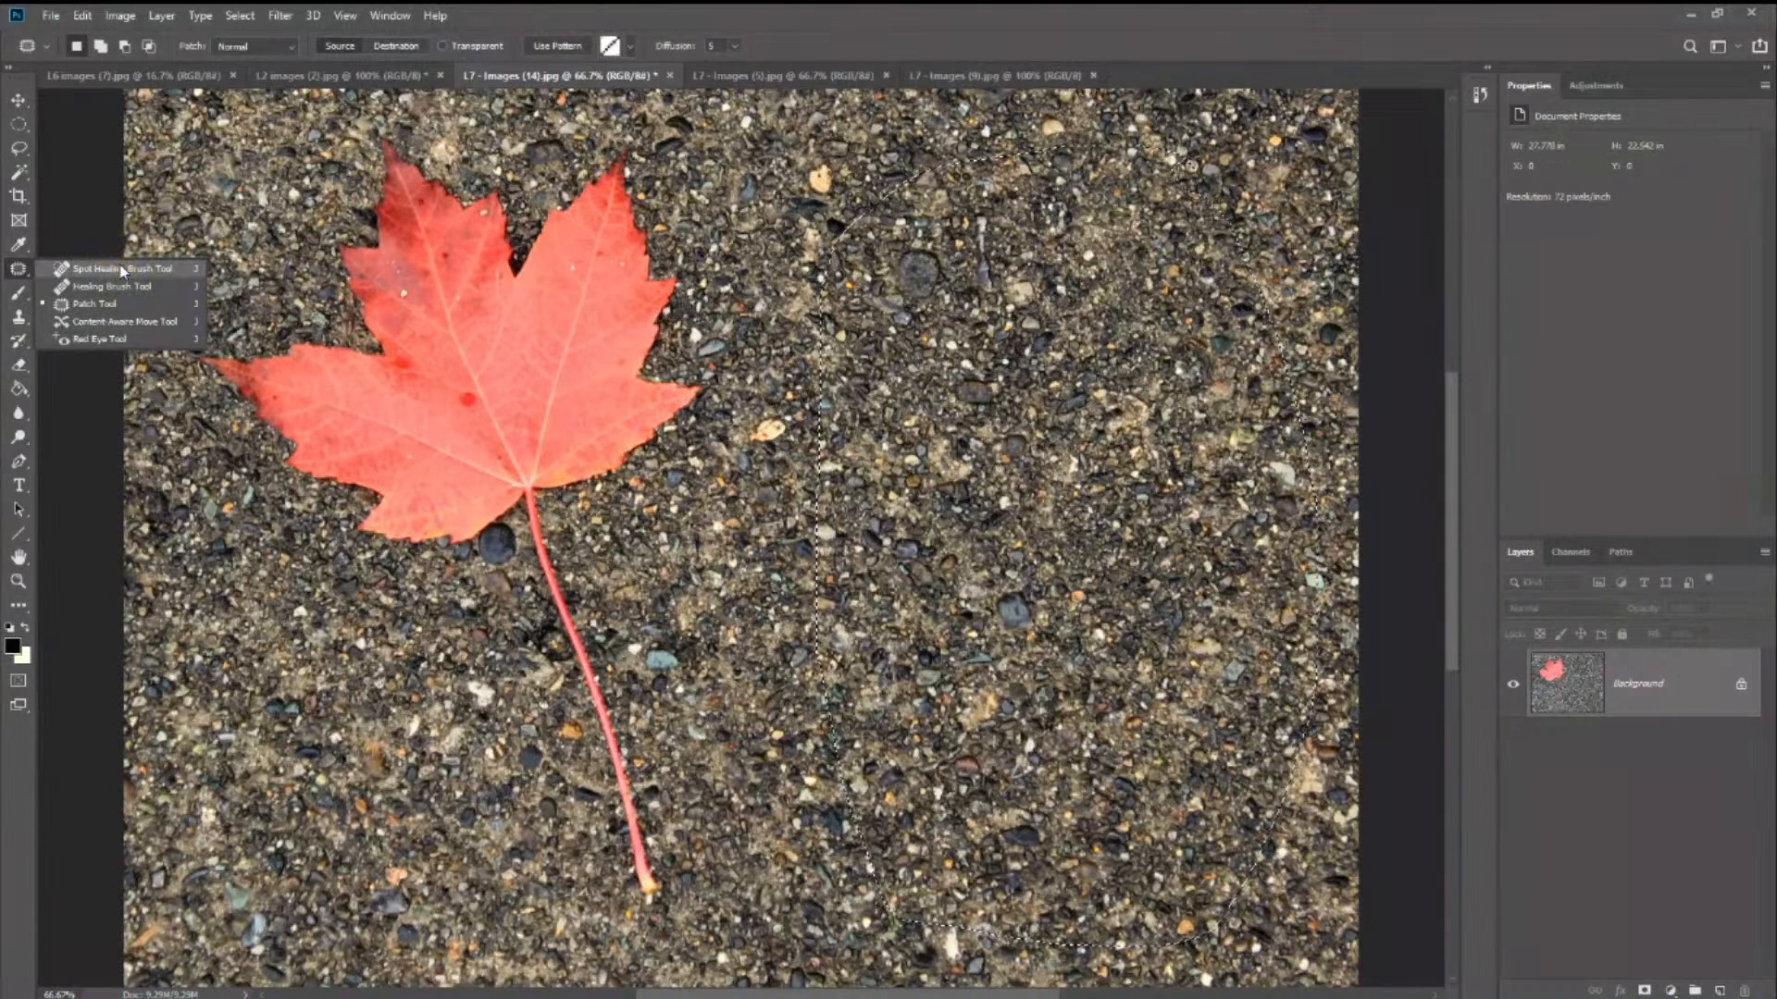
{"action": "left_click", "coordinate": [121, 322]}
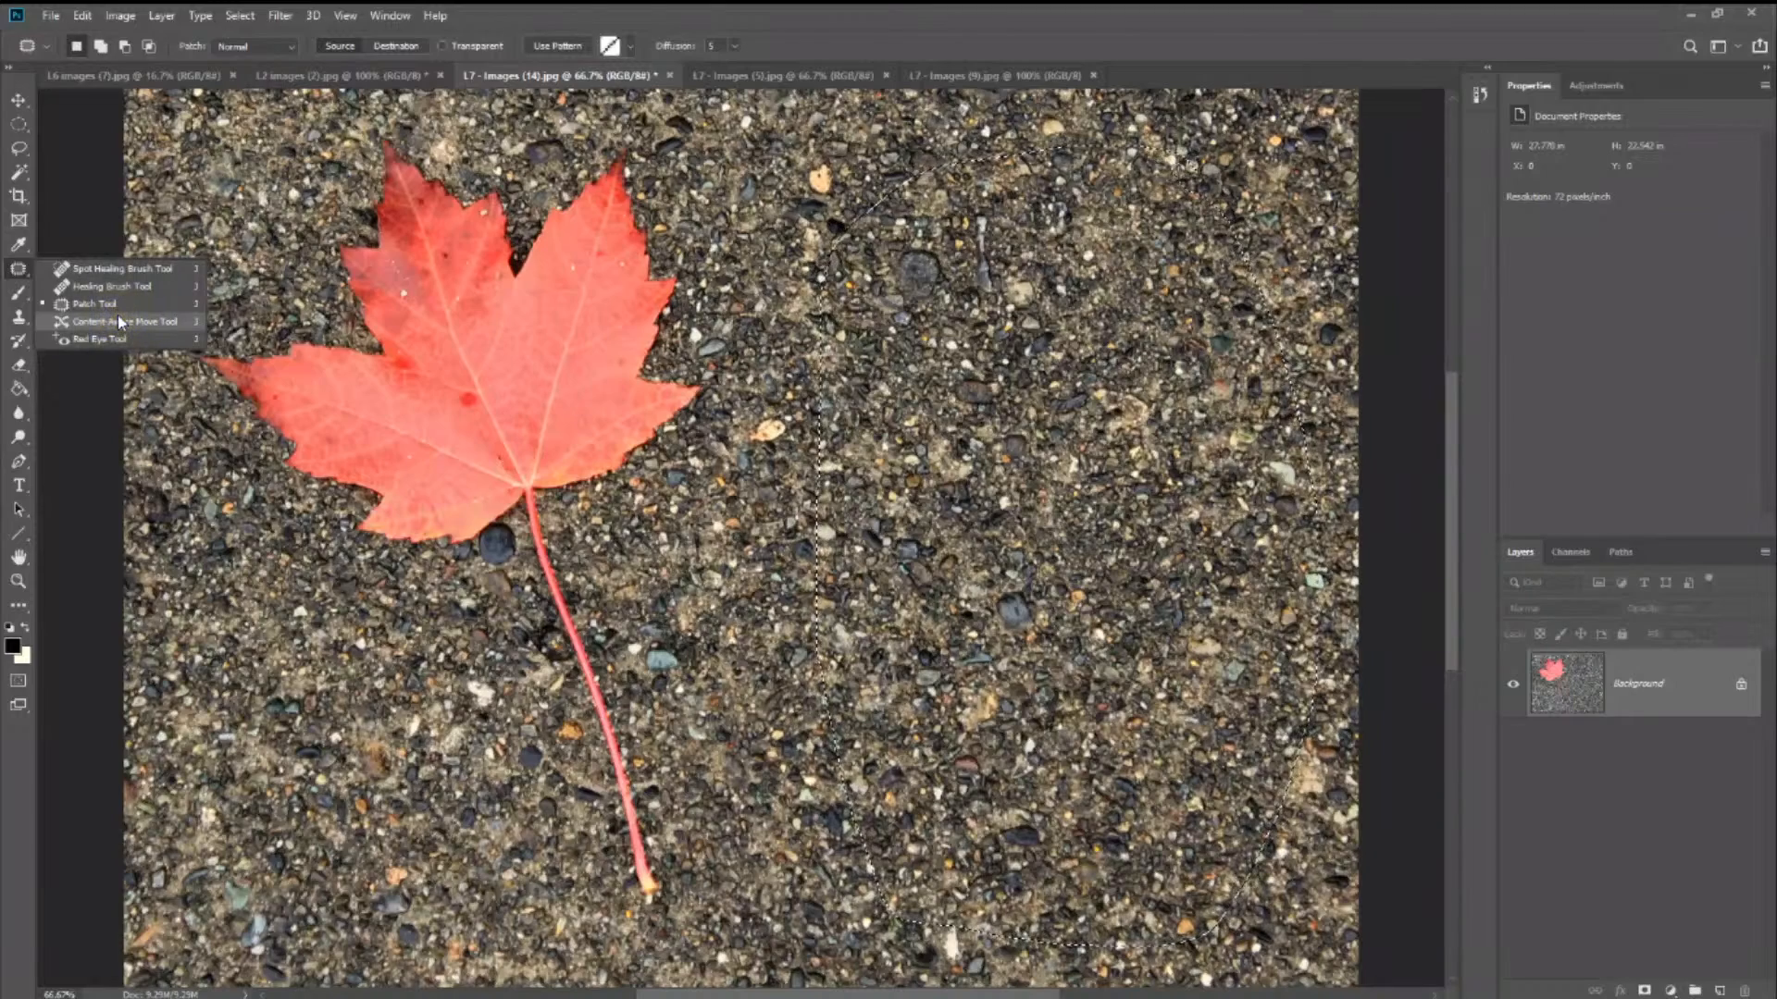
{"action": "left_click", "coordinate": [118, 307]}
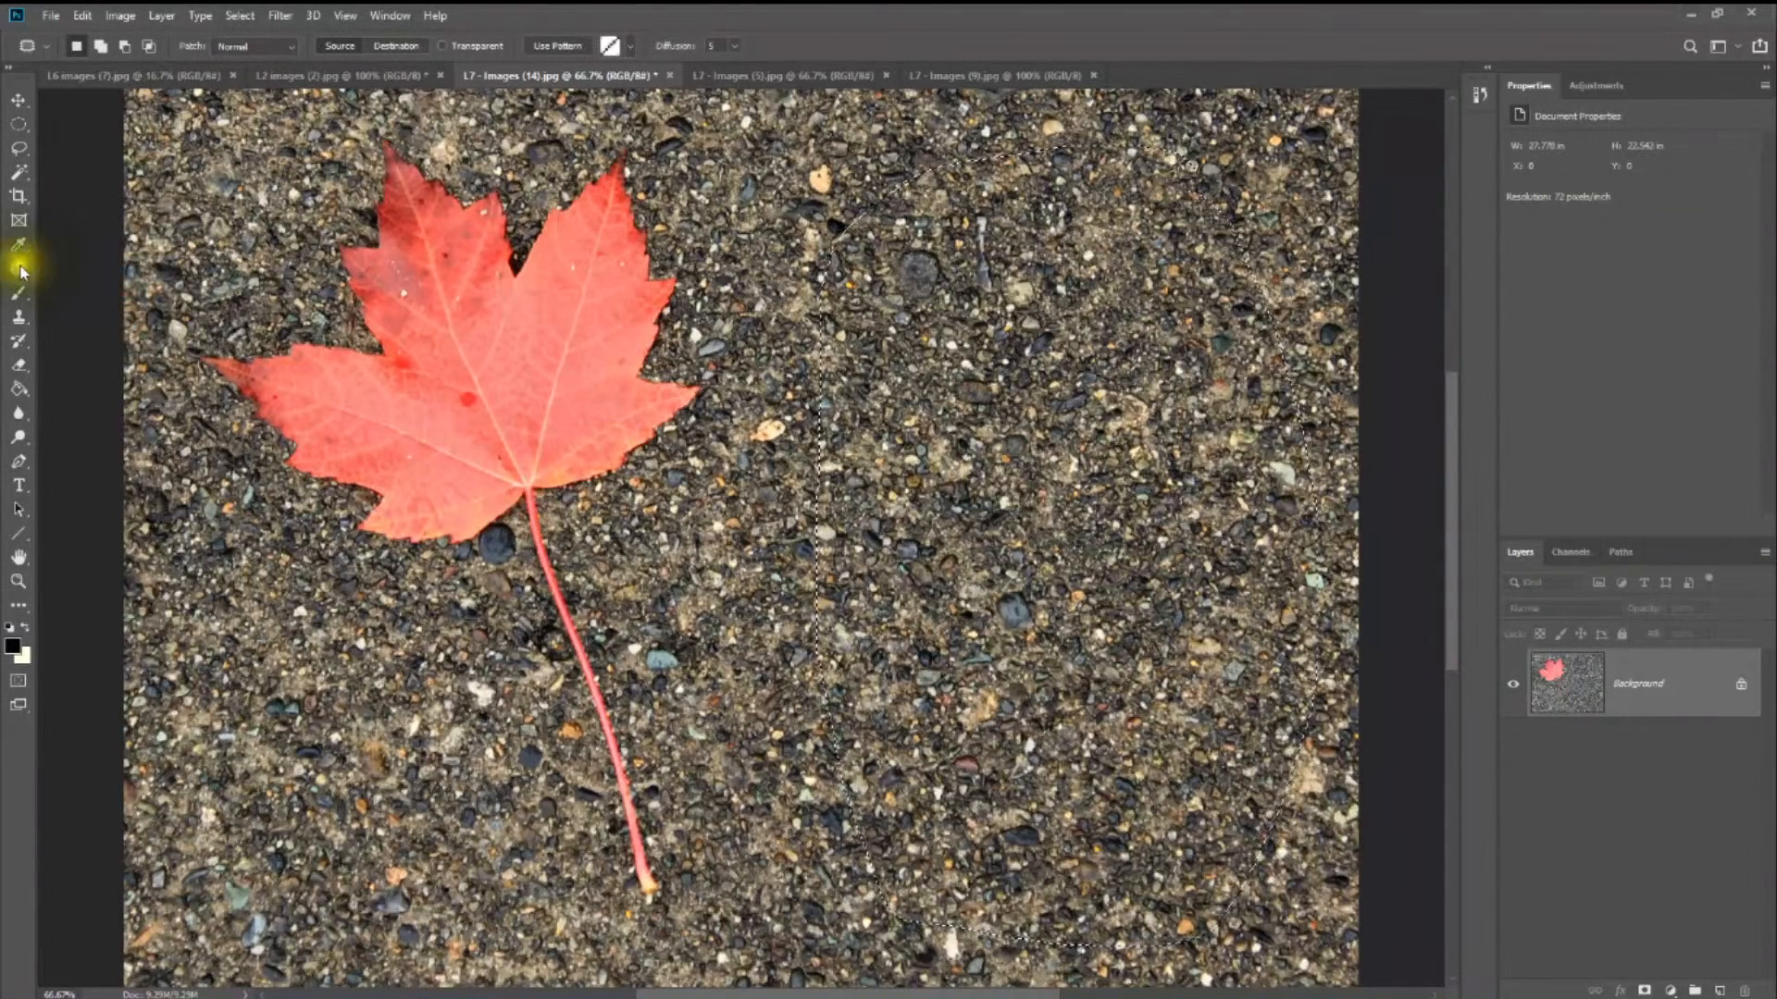
{"action": "left_click", "coordinate": [22, 272]}
{"action": "left_click", "coordinate": [88, 319]}
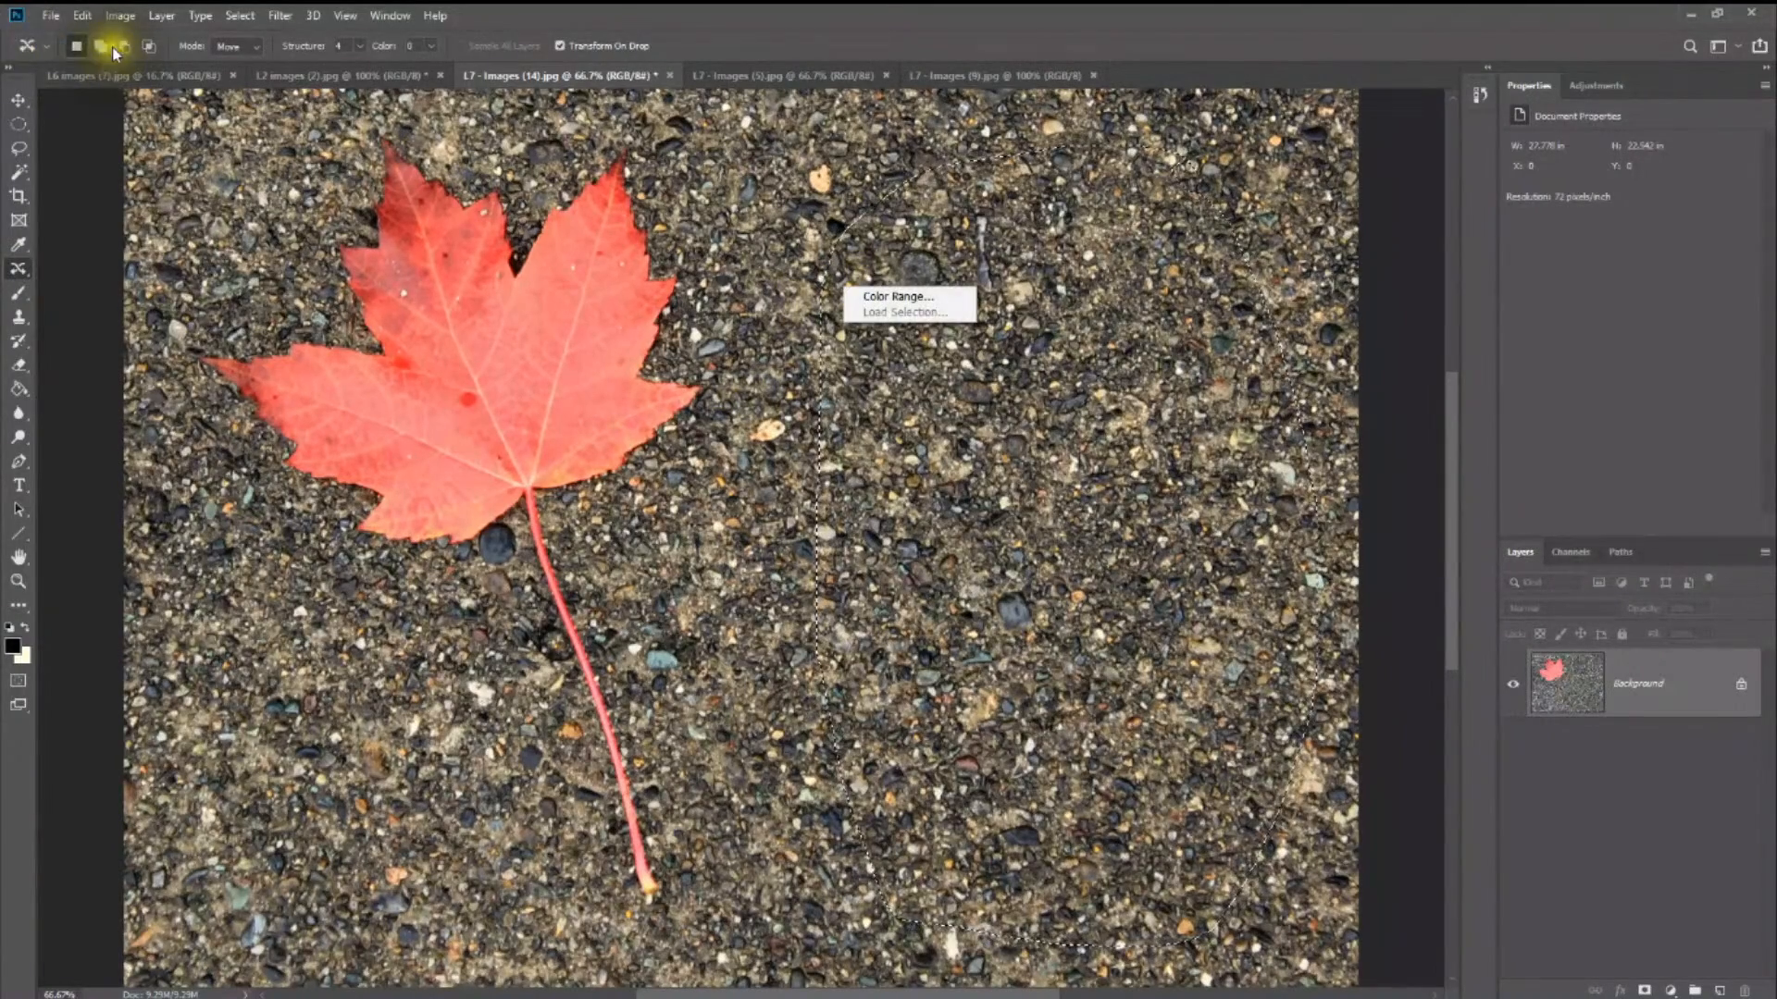
- Clear the active selection using the Elliptical Marquee tool and return to the Content-Aware Move tool
{"action": "left_click", "coordinate": [19, 123]}
{"action": "left_click", "coordinate": [19, 123]}
{"action": "right_click", "coordinate": [869, 305]}
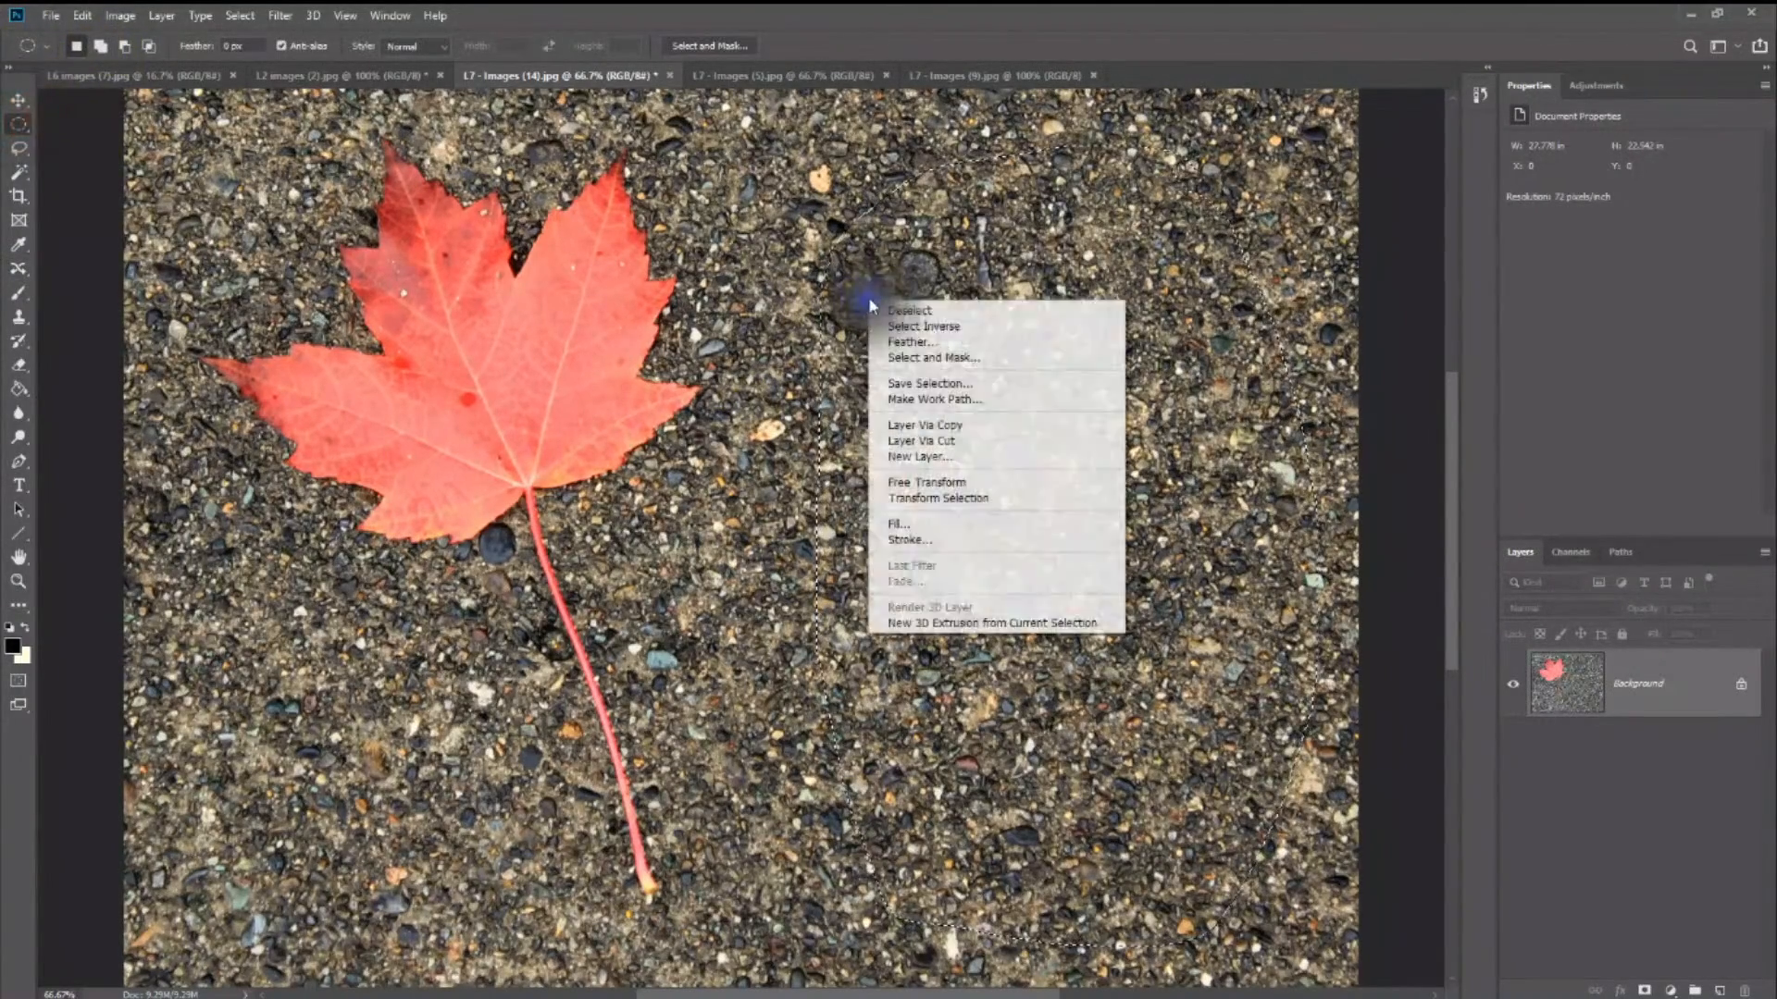
{"action": "left_click", "coordinate": [911, 324]}
{"action": "right_click", "coordinate": [897, 289]}
{"action": "left_click", "coordinate": [918, 301]}
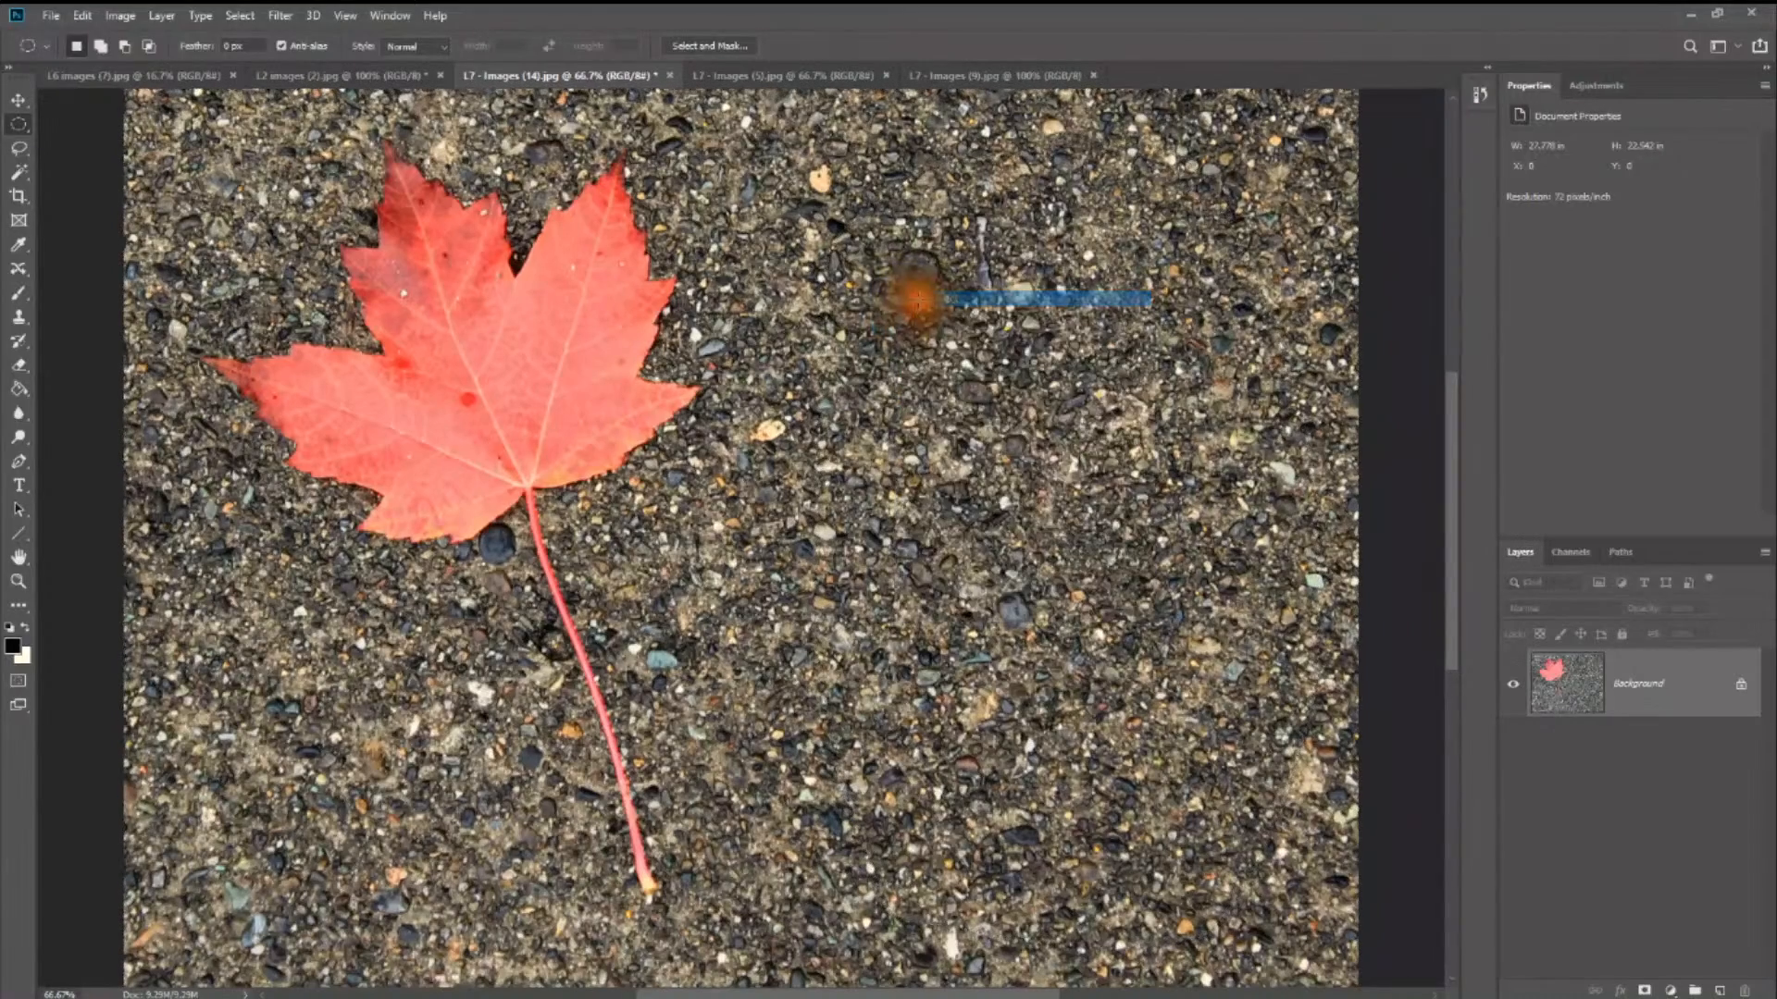
{"action": "left_click", "coordinate": [18, 268]}
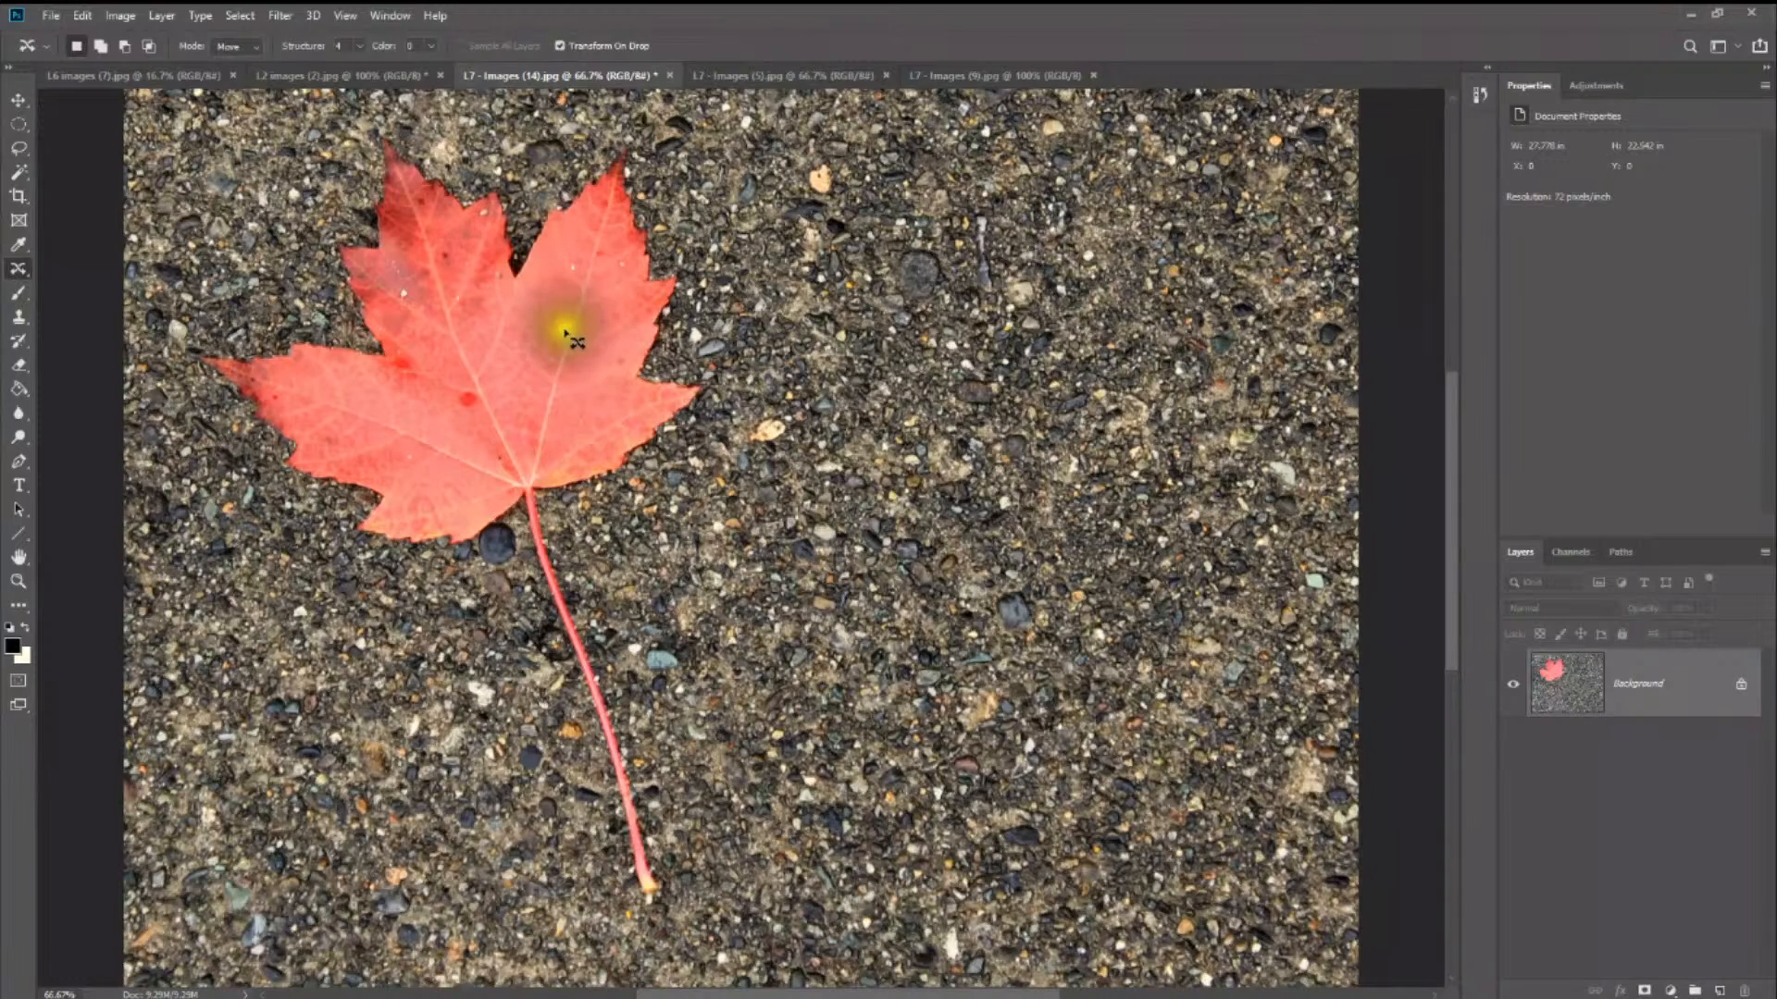
- Outline the leaf with its stem and relocate it to the empty gravel beside it using Content-Aware Move
{"action": "left_click_drag", "start_coordinate": [559, 344], "coordinate": [580, 347]}
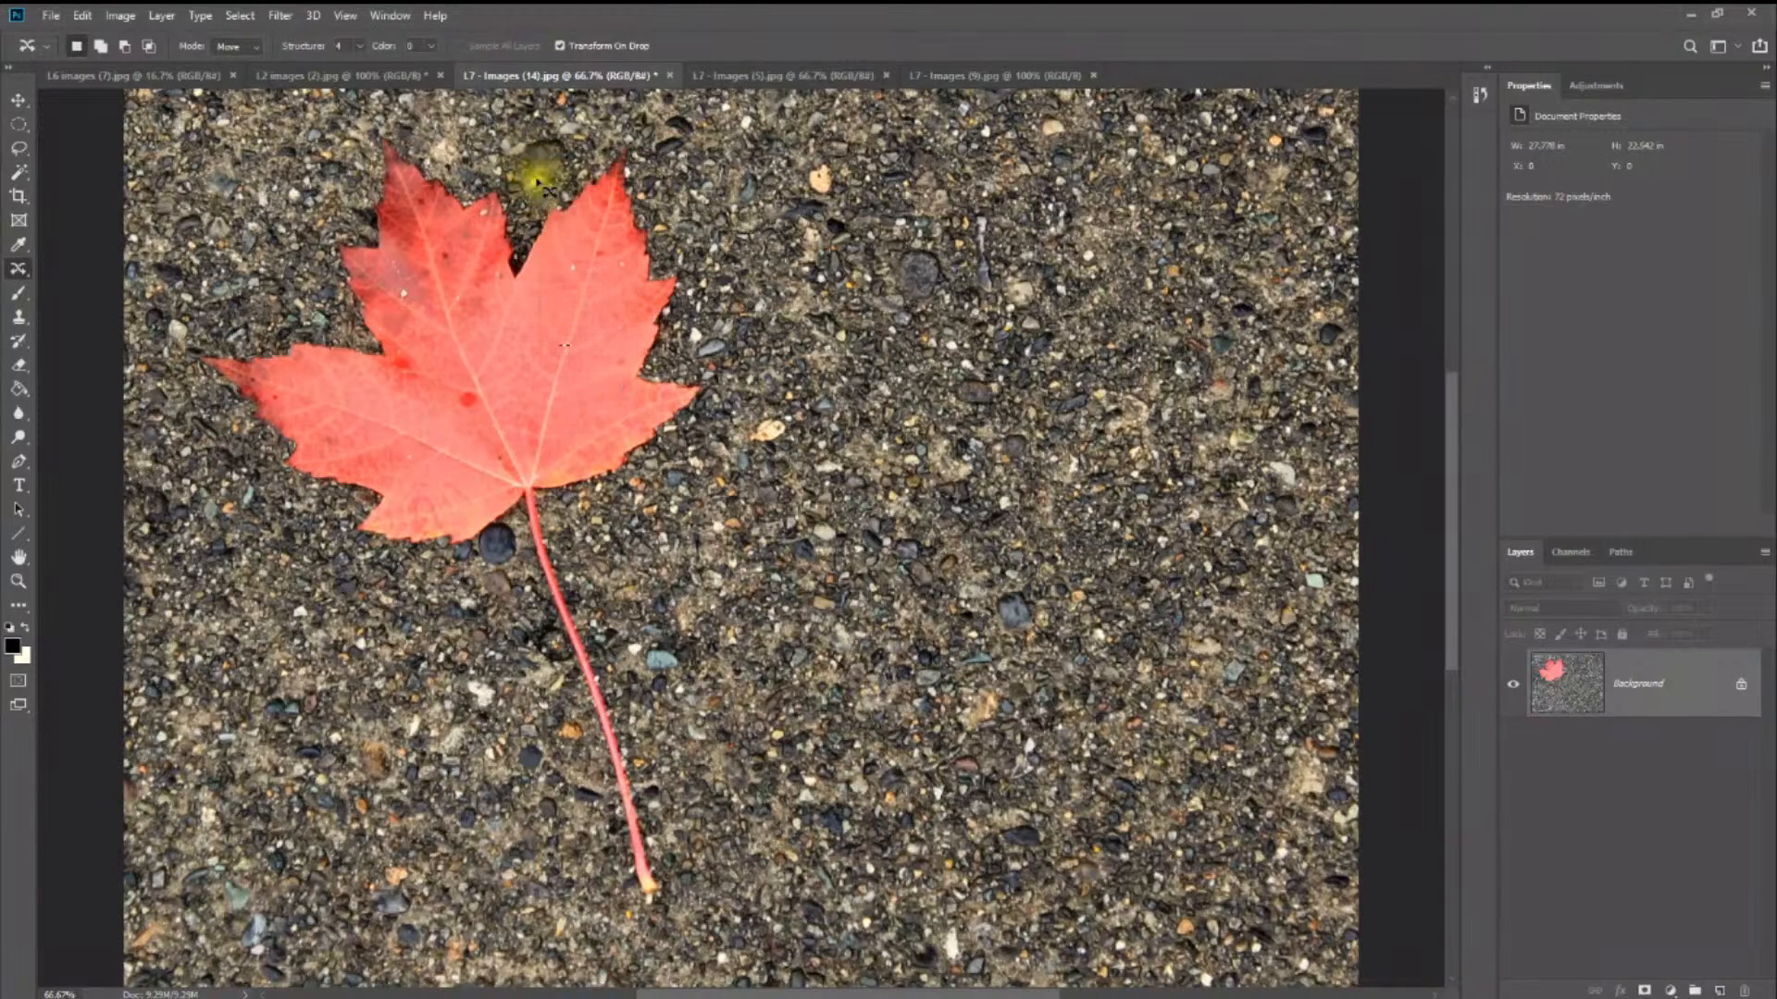
{"action": "mouse_move", "coordinate": [539, 180]}
{"action": "left_mouse_down"}
{"action": "mouse_move", "coordinate": [586, 152]}
{"action": "mouse_move", "coordinate": [715, 179]}
{"action": "mouse_move", "coordinate": [764, 337]}
{"action": "mouse_move", "coordinate": [630, 612]}
{"action": "mouse_move", "coordinate": [707, 851]}
{"action": "mouse_move", "coordinate": [704, 932]}
{"action": "mouse_move", "coordinate": [567, 934]}
{"action": "mouse_move", "coordinate": [436, 637]}
{"action": "mouse_move", "coordinate": [222, 400]}
{"action": "mouse_move", "coordinate": [231, 262]}
{"action": "mouse_move", "coordinate": [314, 163]}
{"action": "mouse_move", "coordinate": [459, 117]}
{"action": "mouse_move", "coordinate": [535, 167]}
{"action": "left_mouse_up"}
{"action": "mouse_move", "coordinate": [492, 357]}
{"action": "left_mouse_down"}
{"action": "mouse_move", "coordinate": [856, 424]}
{"action": "mouse_move", "coordinate": [1052, 319]}
{"action": "mouse_move", "coordinate": [1058, 341]}
{"action": "left_mouse_up"}
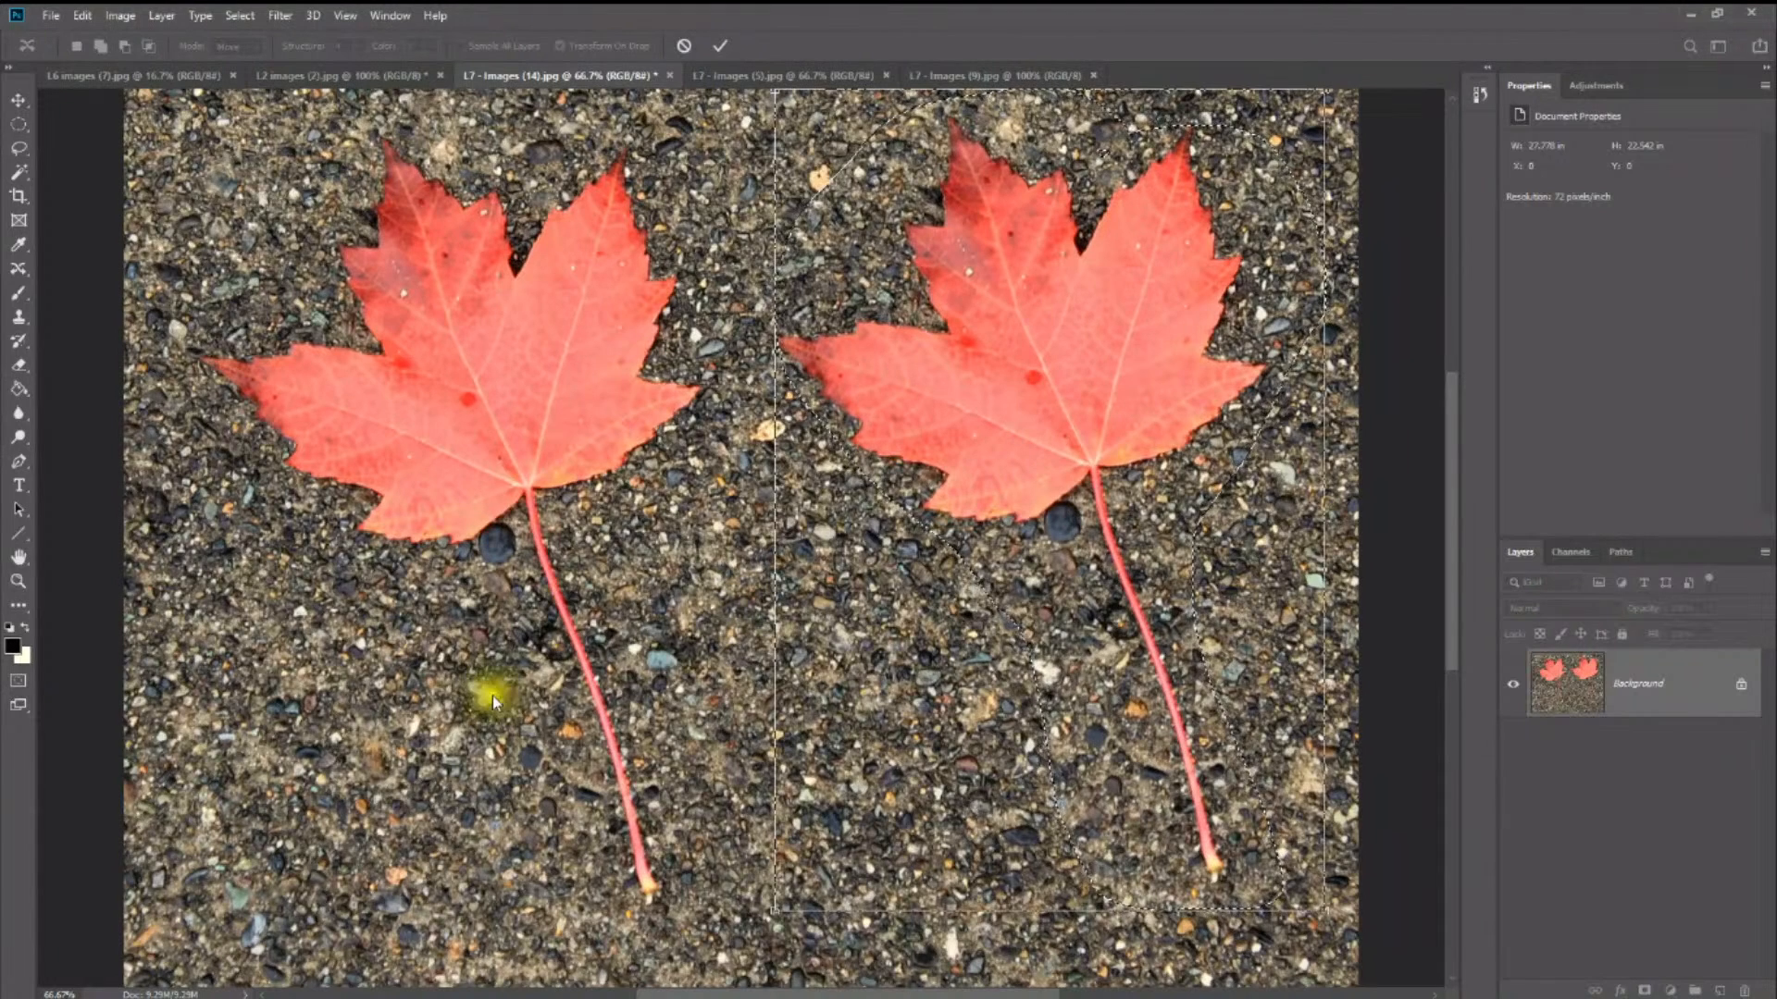
{"action": "left_click", "coordinate": [352, 724]}
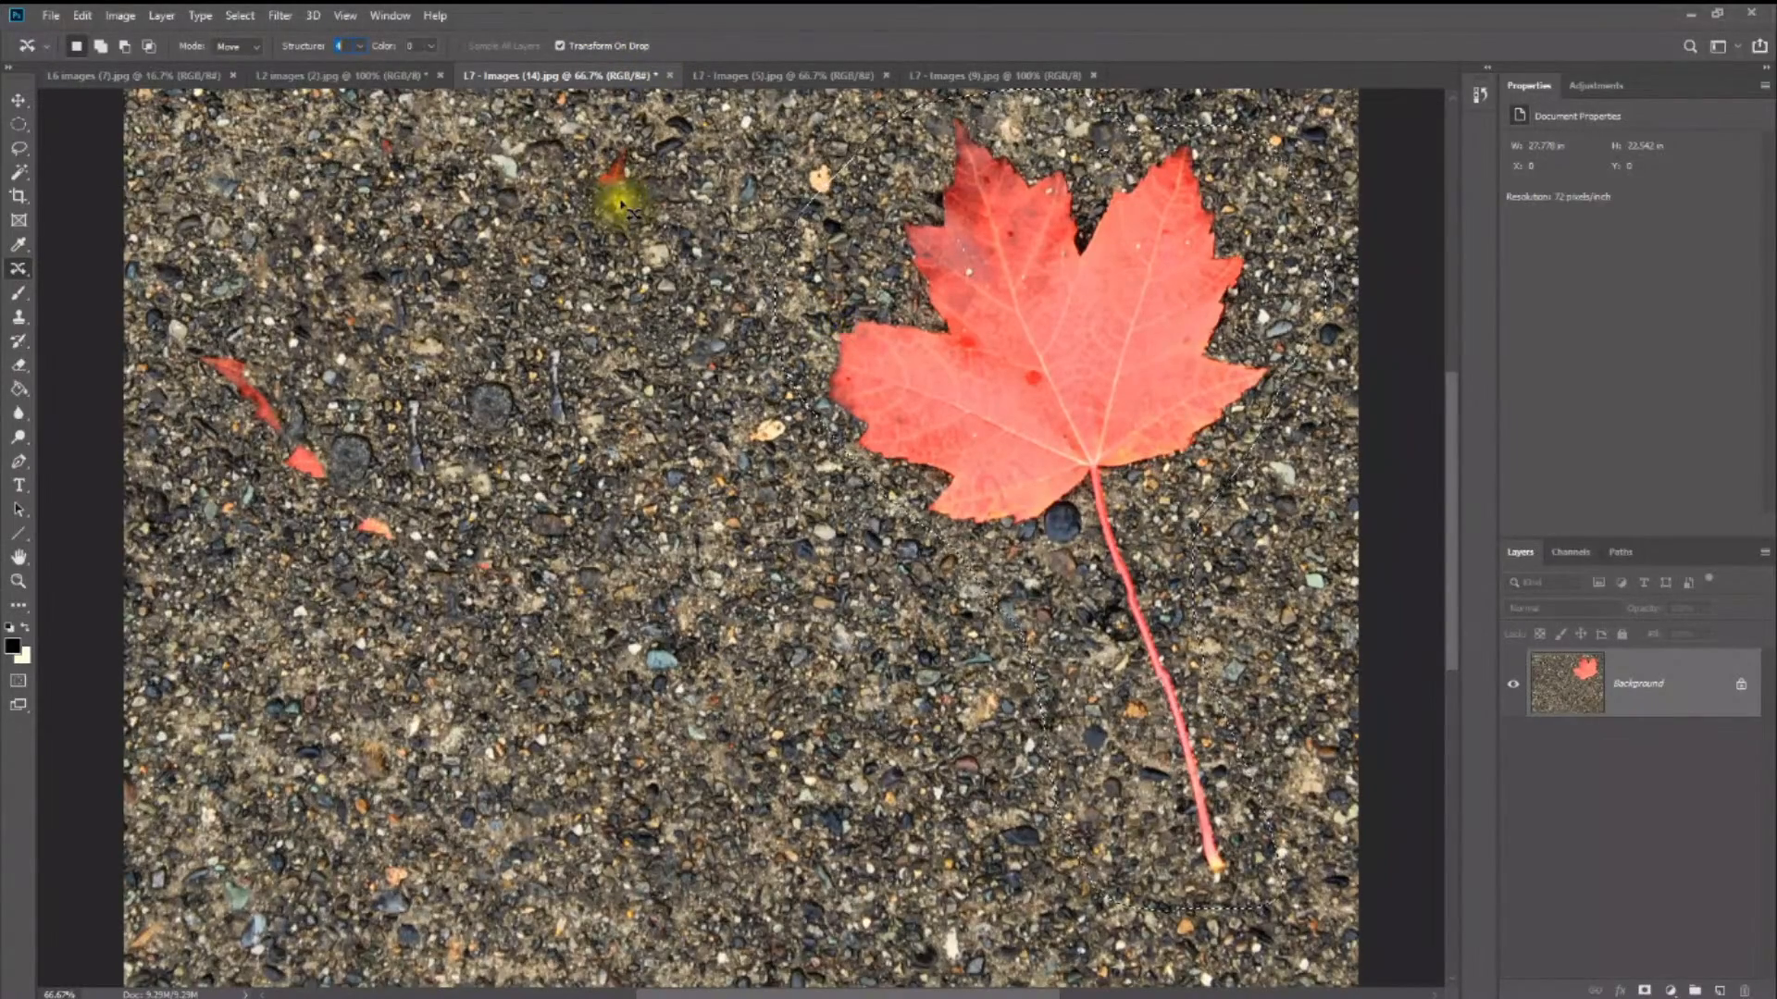
- Outline the leftover leaf fragments and move them across the gravel toward the relocated leaf, committing the transform
{"action": "mouse_move", "coordinate": [271, 352]}
{"action": "left_mouse_down"}
{"action": "mouse_move", "coordinate": [167, 448]}
{"action": "mouse_move", "coordinate": [429, 595]}
{"action": "mouse_move", "coordinate": [238, 305]}
{"action": "mouse_move", "coordinate": [263, 343]}
{"action": "left_mouse_up"}
{"action": "left_click_drag", "start_coordinate": [339, 515], "coordinate": [575, 529]}
{"action": "key", "text": "Return"}
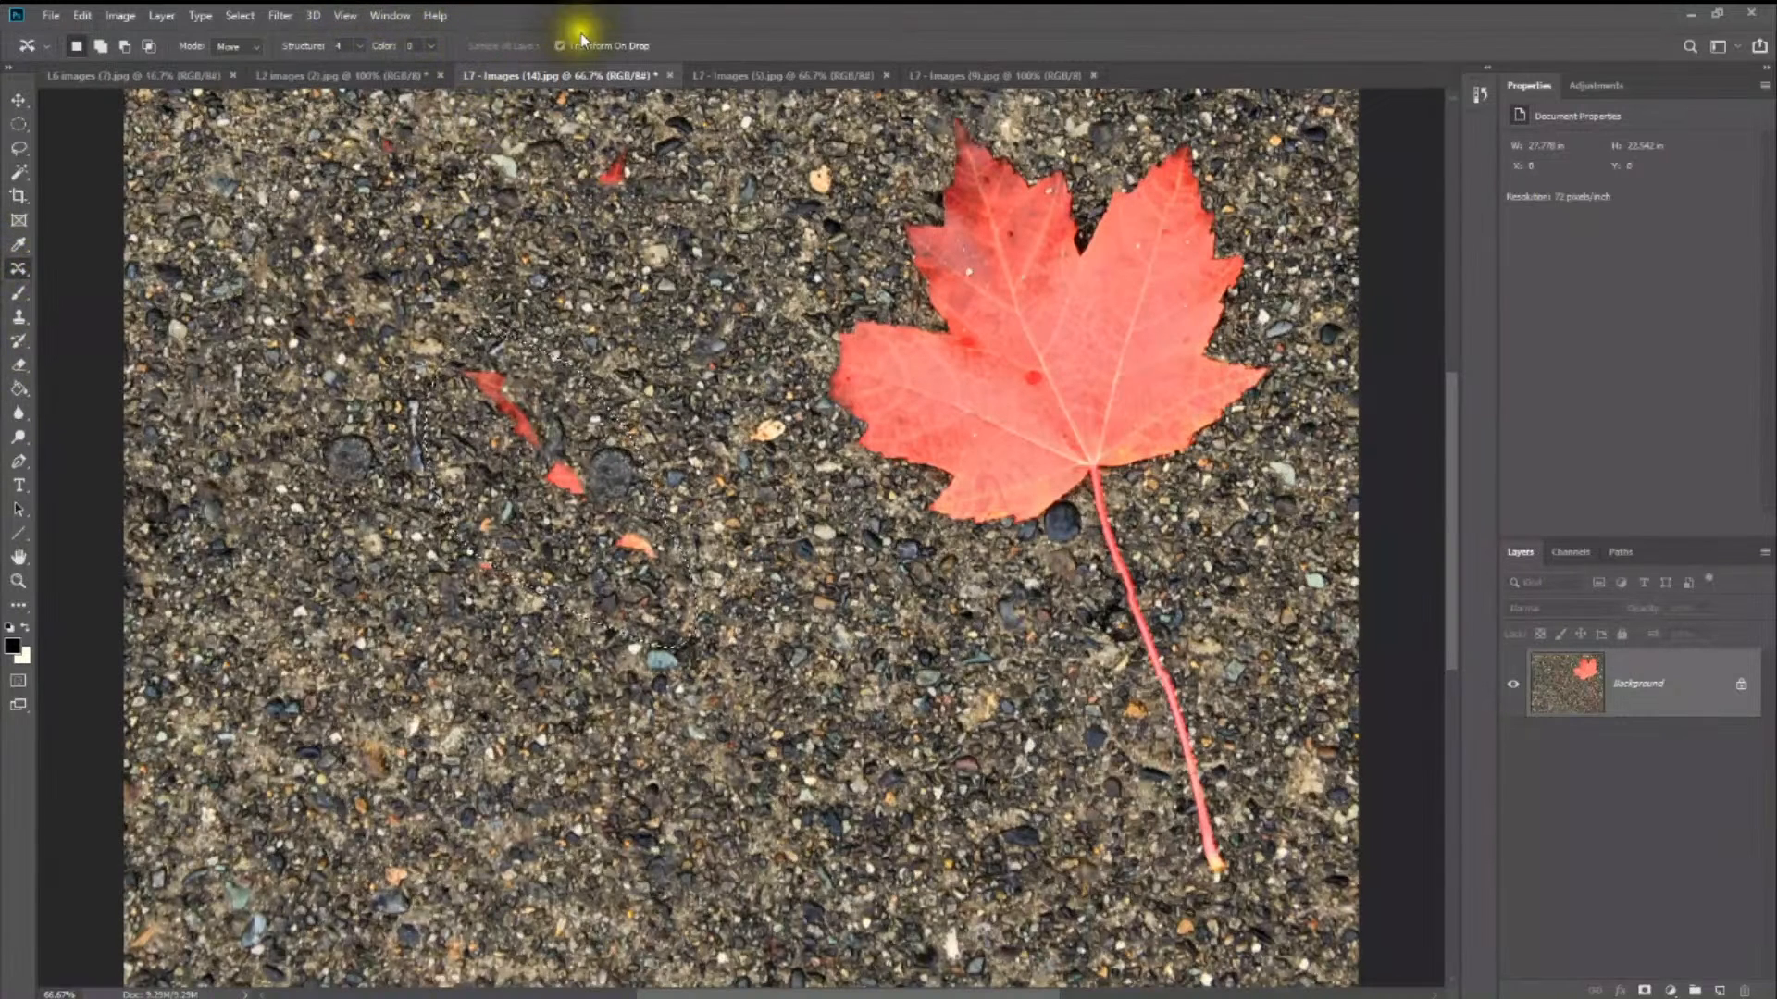
- Switch to the ice climbers photo L7 - Images (5).jpg
{"action": "left_click", "coordinate": [794, 74]}
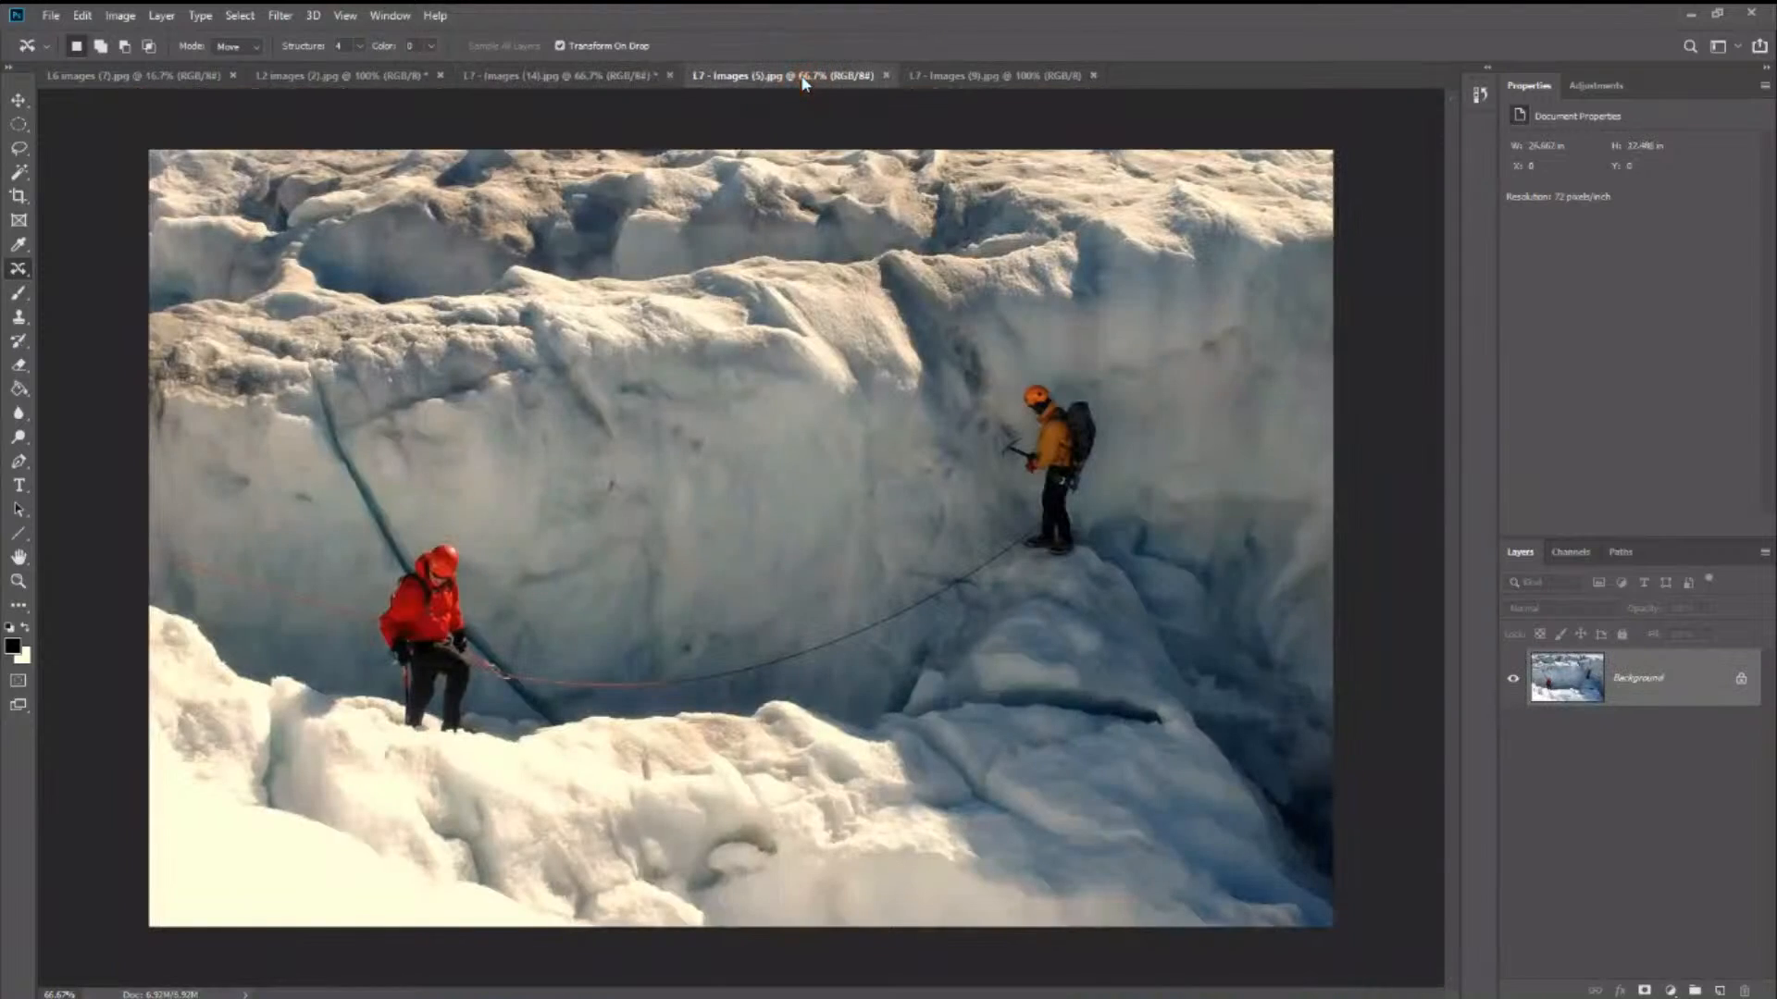
- Switch to the girl's close-up L7 - Images (9).jpg and activate the Red Eye tool
{"action": "left_click", "coordinate": [1032, 79]}
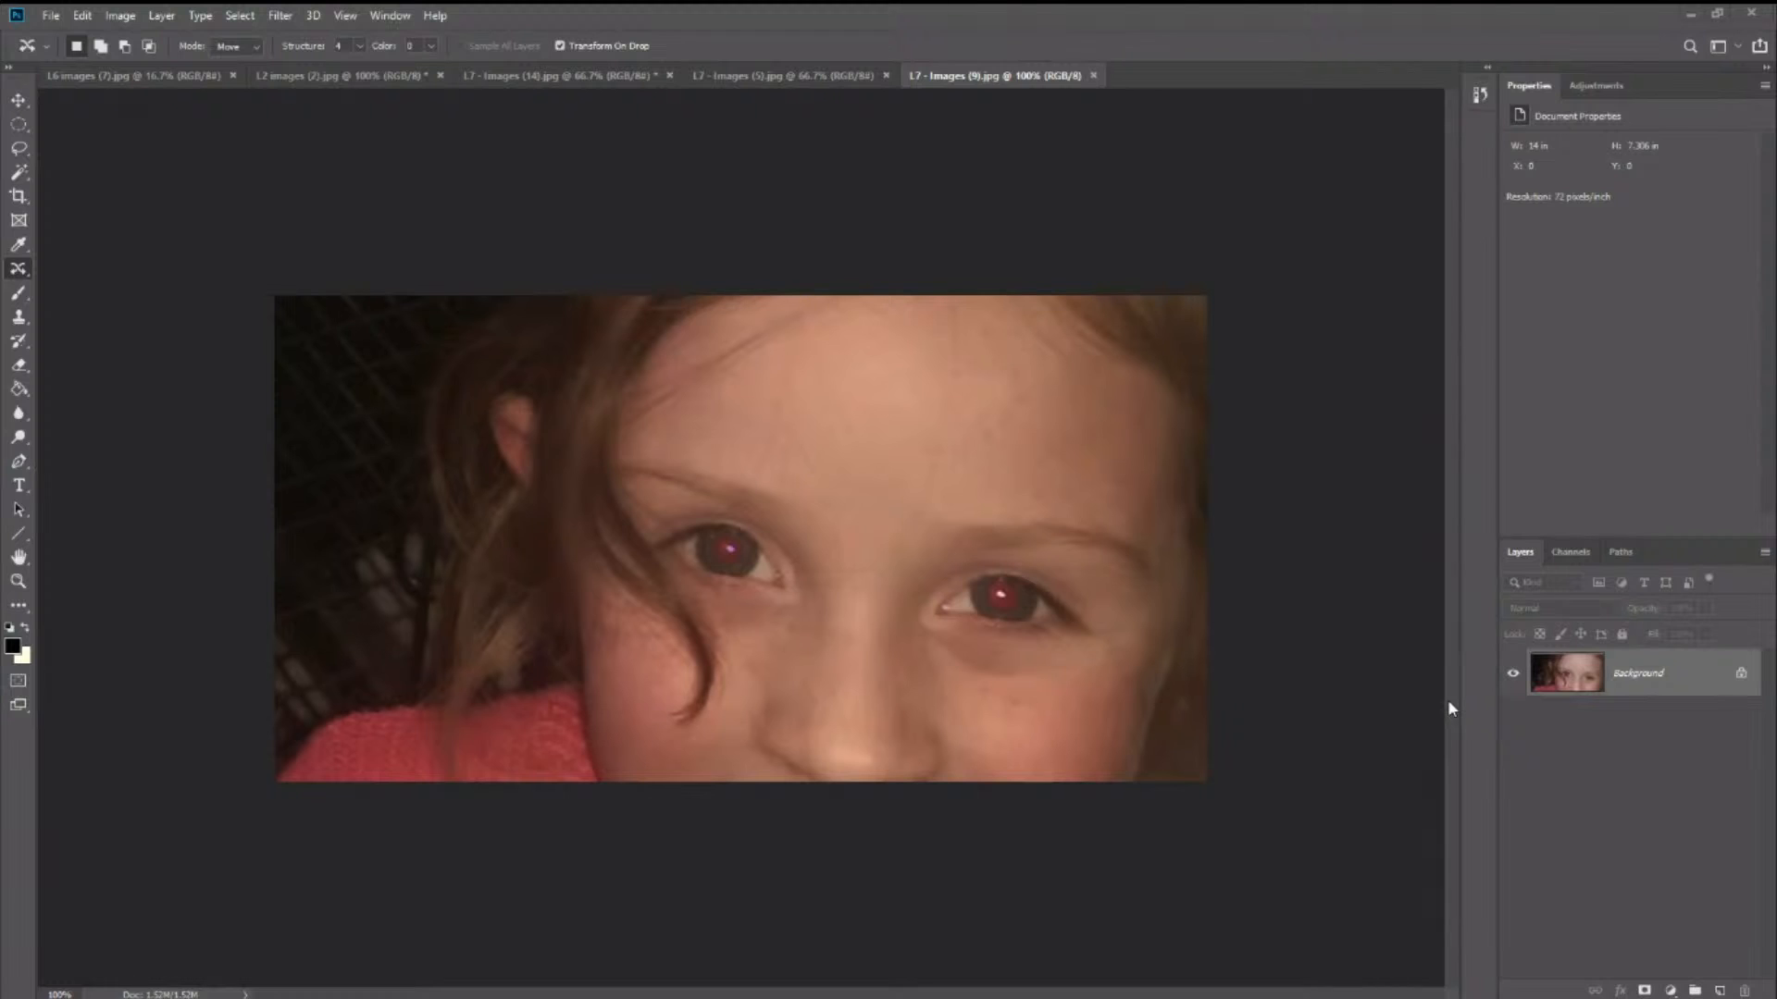
{"action": "right_click", "coordinate": [19, 270]}
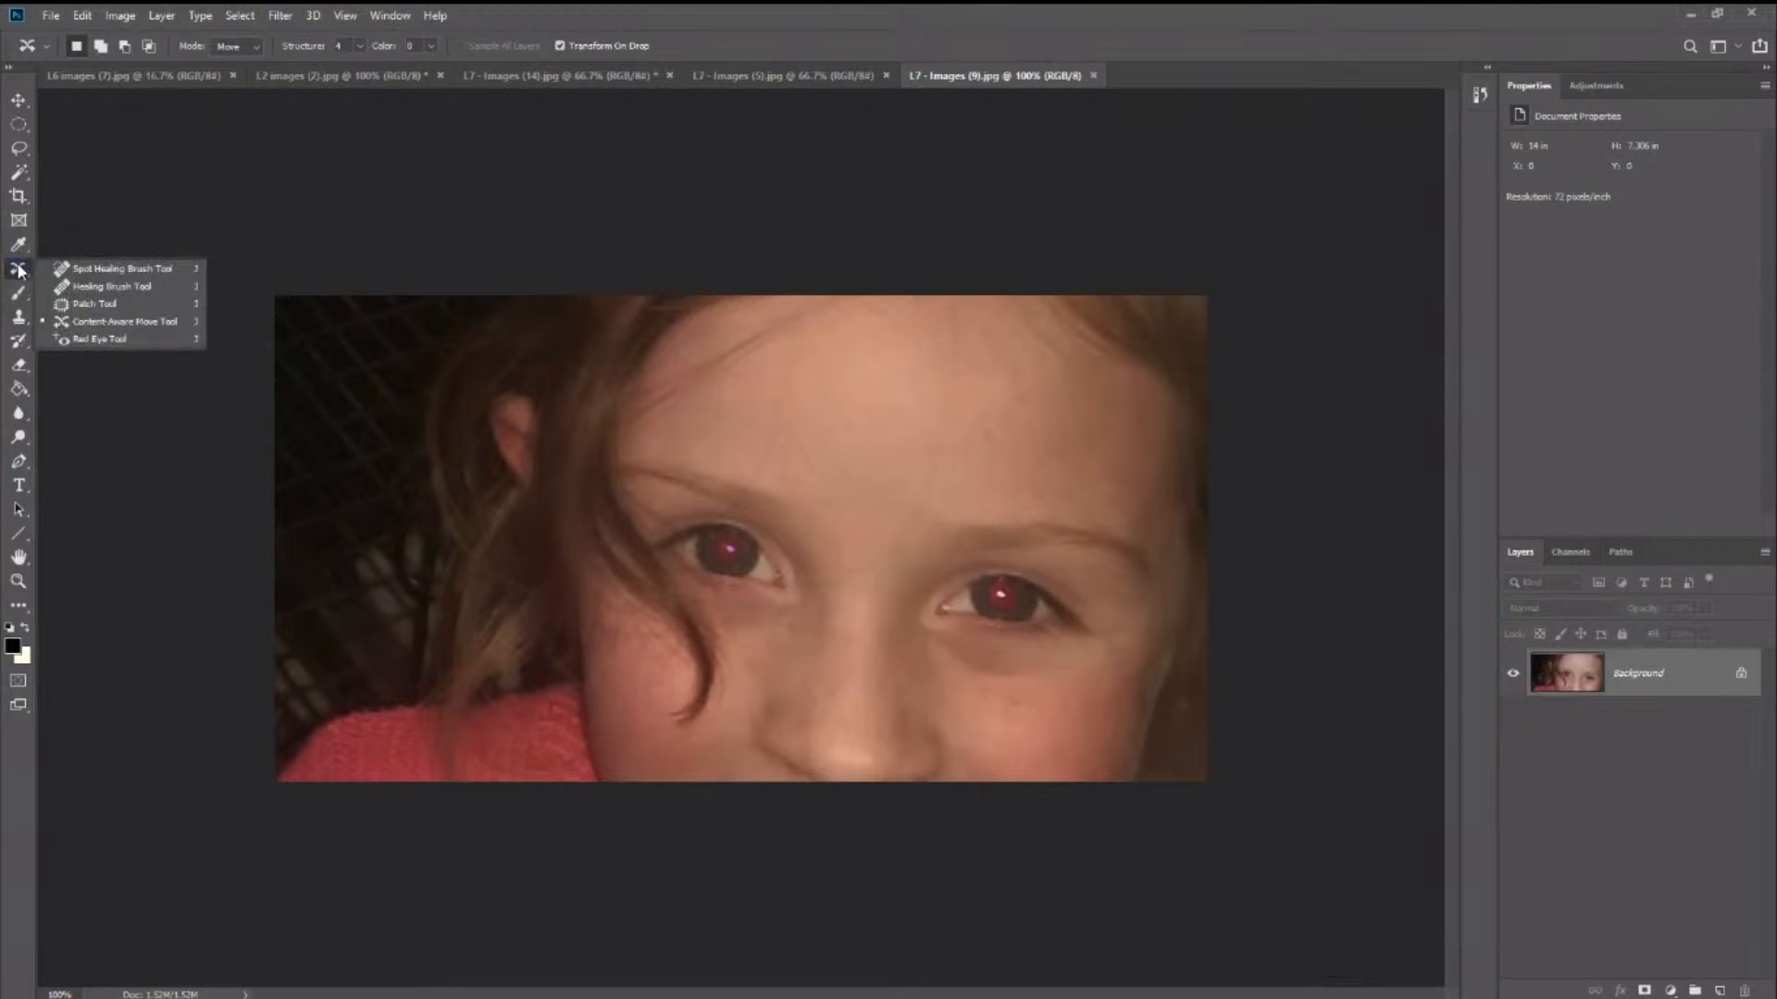
{"action": "left_click", "coordinate": [108, 341]}
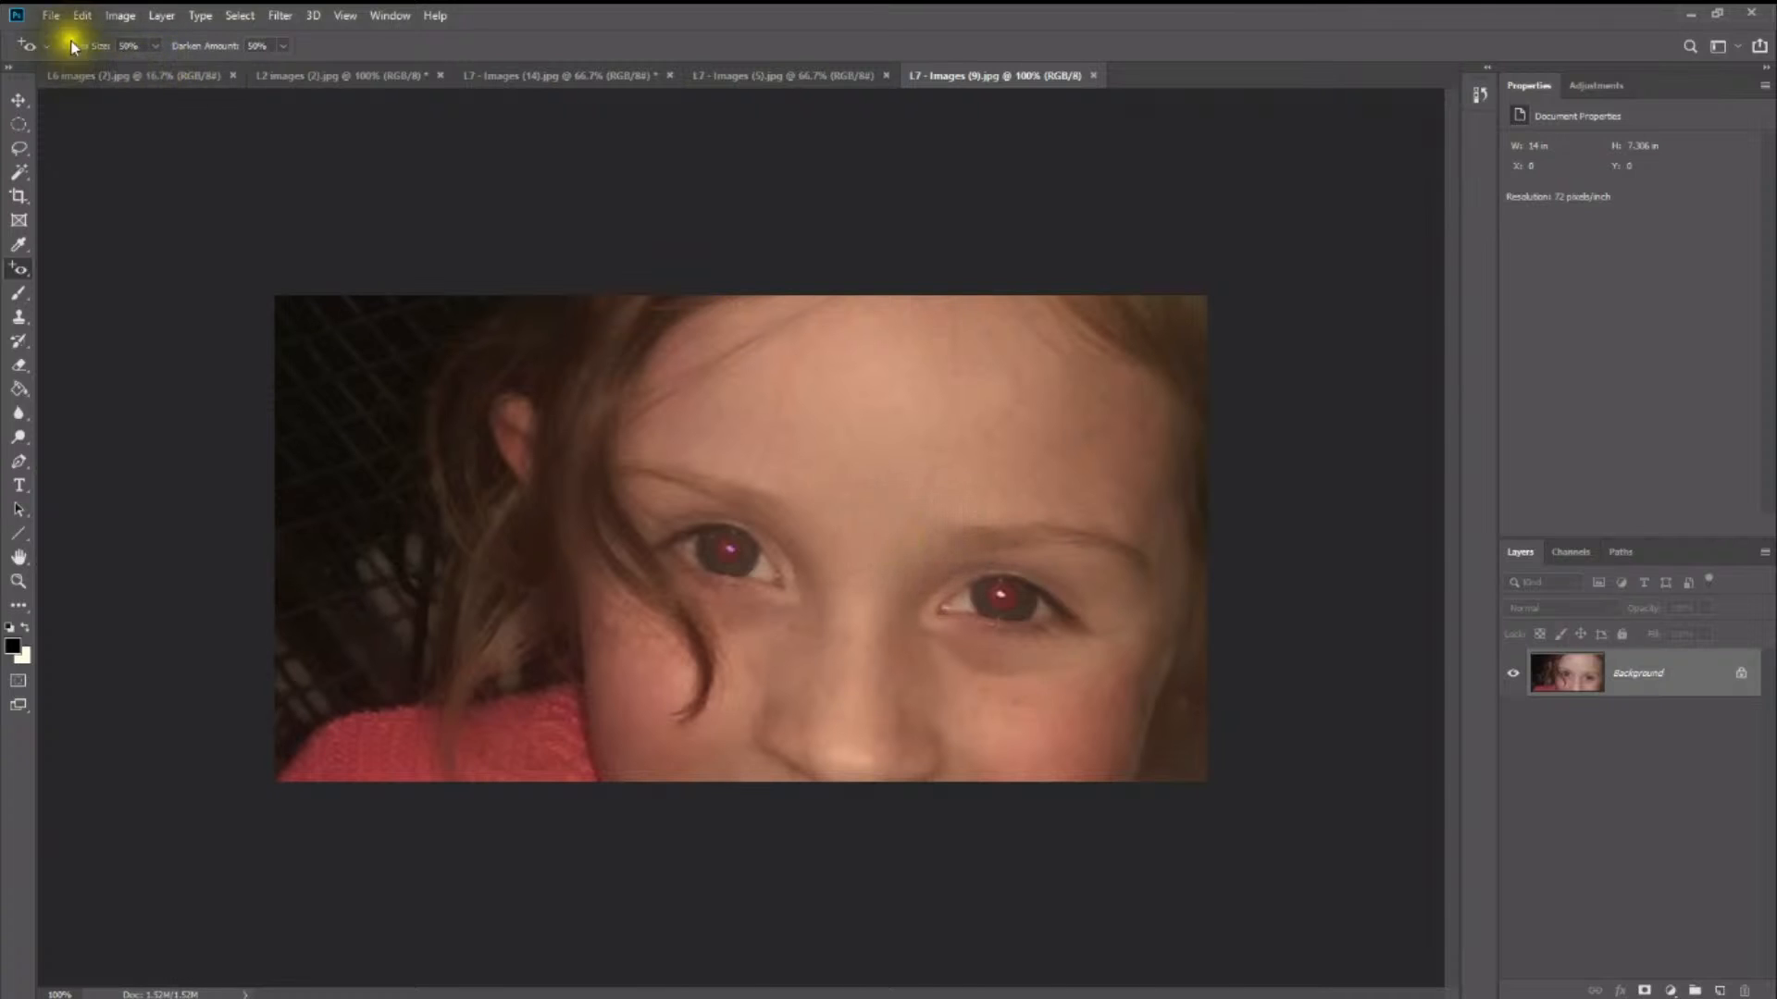
- Apply the Red Eye tool to both pupils with the pupil size and darken amount at 50%
{"action": "left_click", "coordinate": [155, 45]}
{"action": "left_click", "coordinate": [733, 554]}
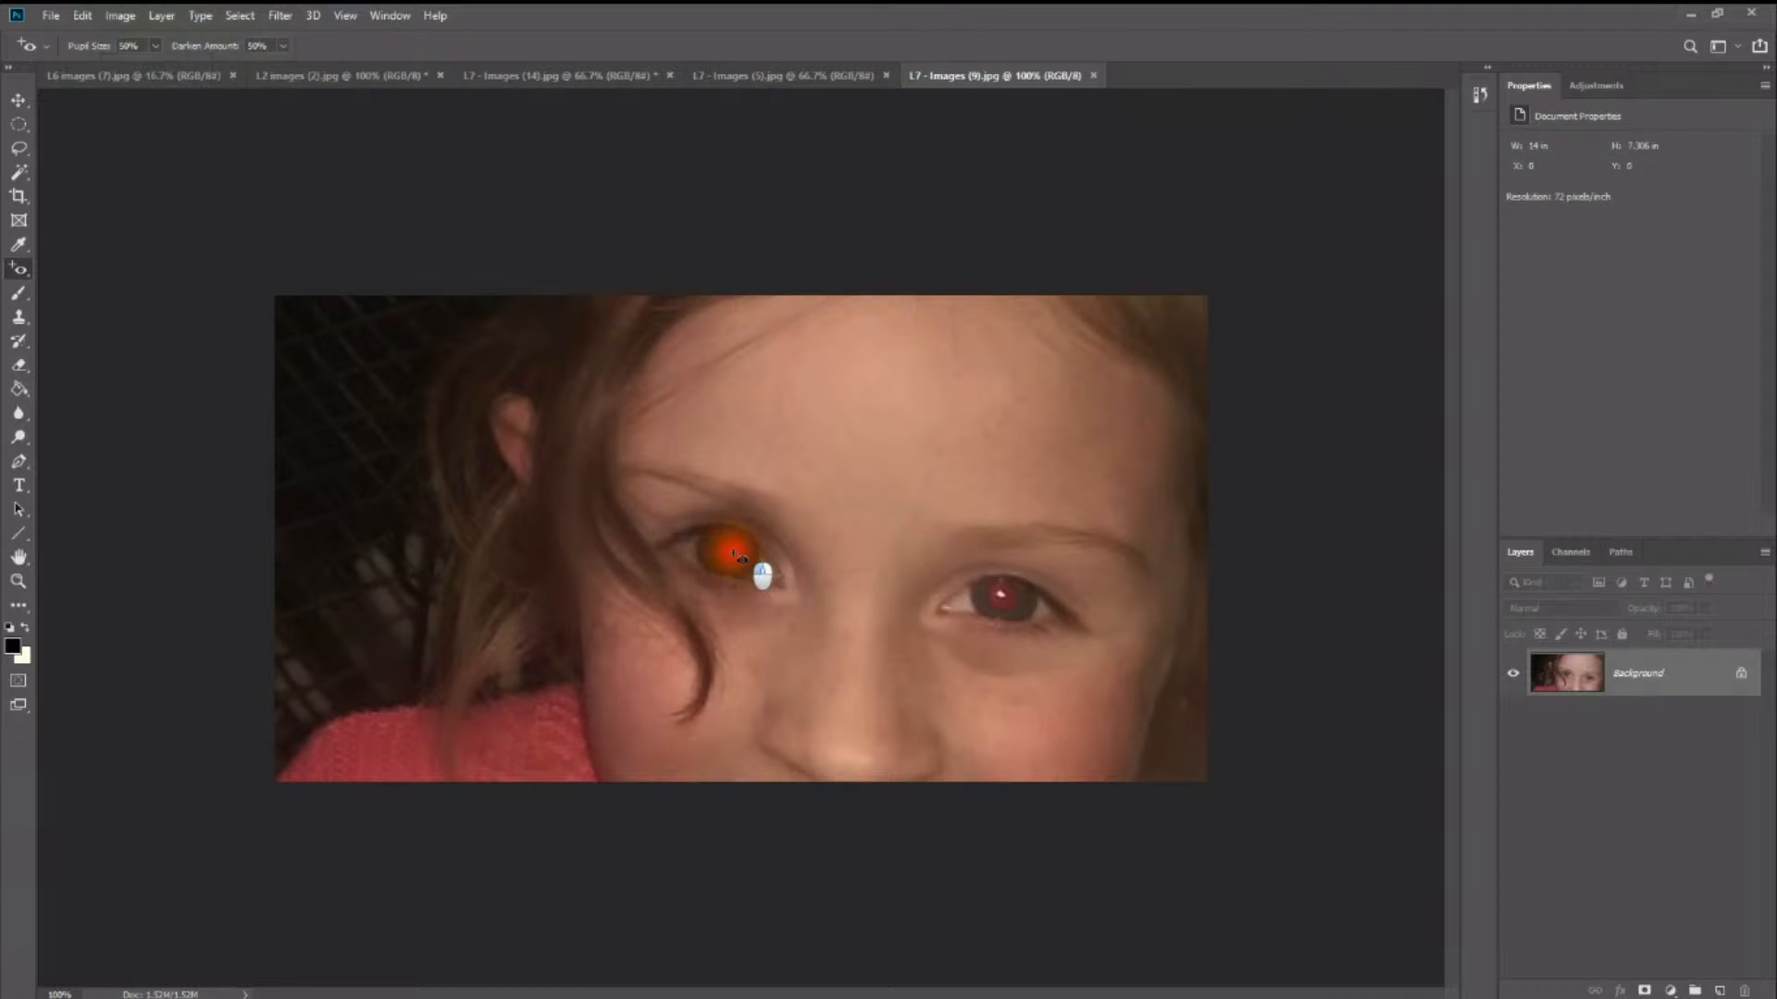
{"action": "mouse_move", "coordinate": [728, 559]}
{"action": "left_mouse_down"}
{"action": "mouse_move", "coordinate": [742, 551]}
{"action": "mouse_move", "coordinate": [772, 585]}
{"action": "mouse_move", "coordinate": [738, 566]}
{"action": "left_mouse_up"}
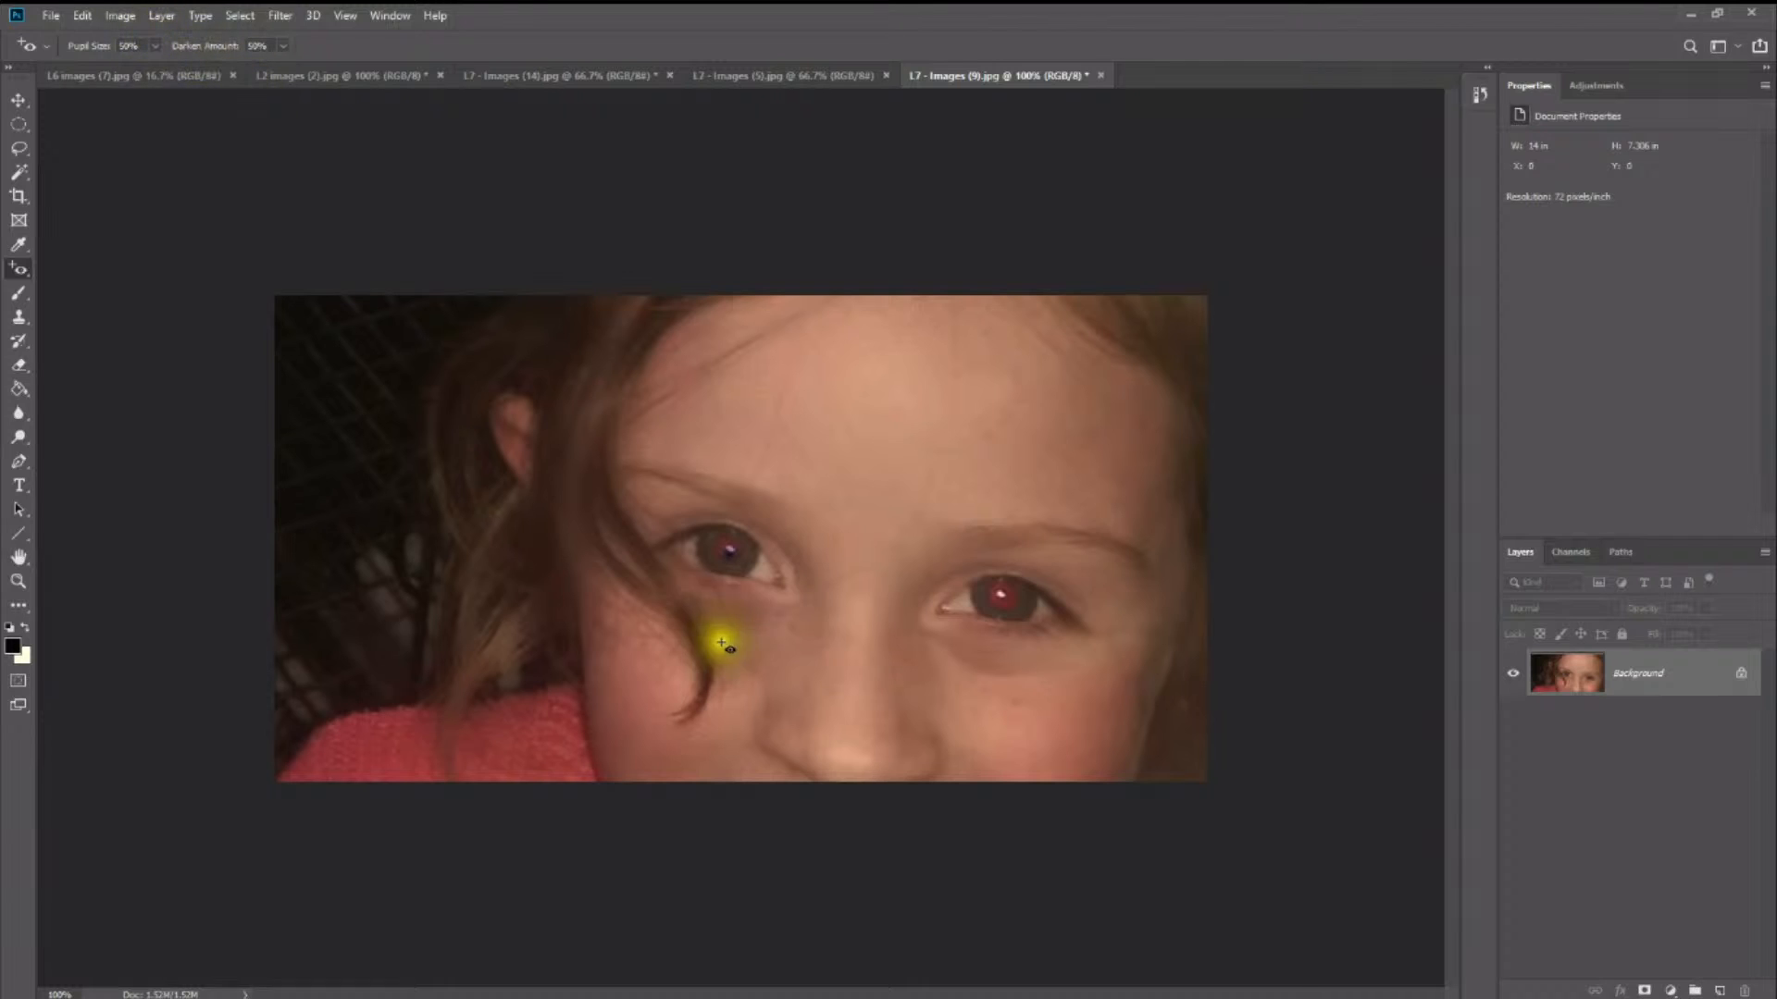
{"action": "left_click_drag", "start_coordinate": [998, 595], "coordinate": [1019, 662]}
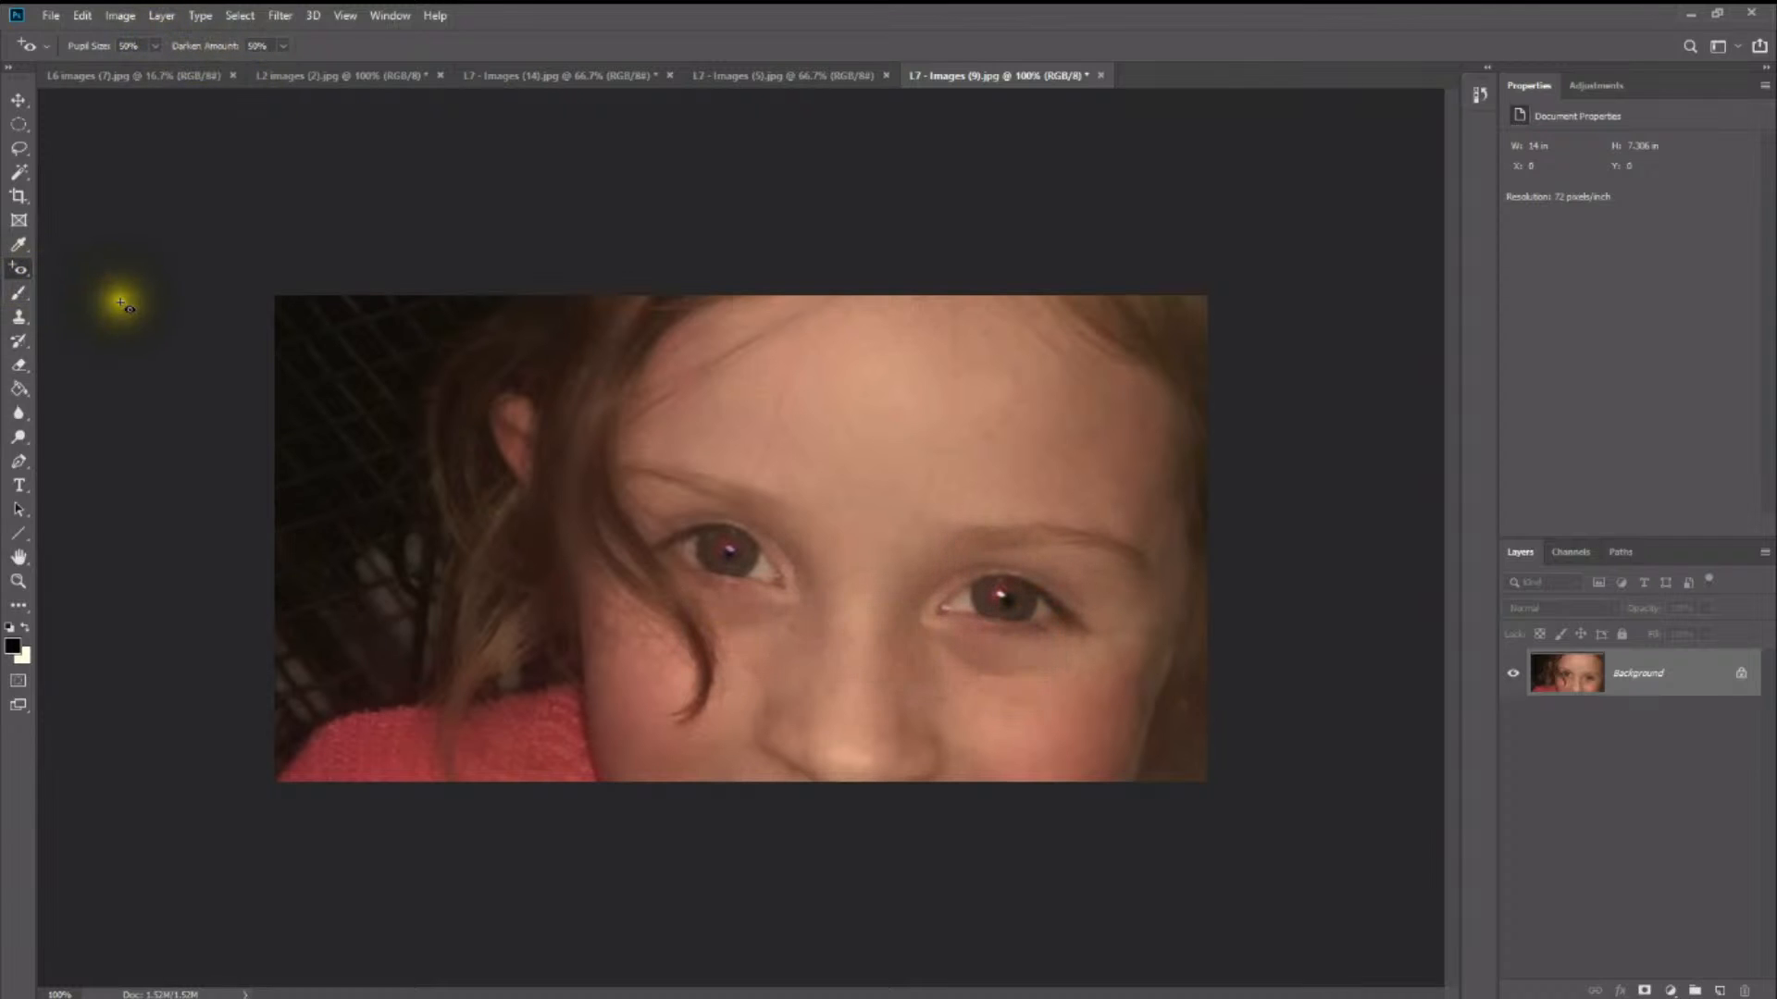
- Raise the Red Eye tool's pupil size to 97% and correct both pupils again
{"action": "left_click", "coordinate": [154, 45]}
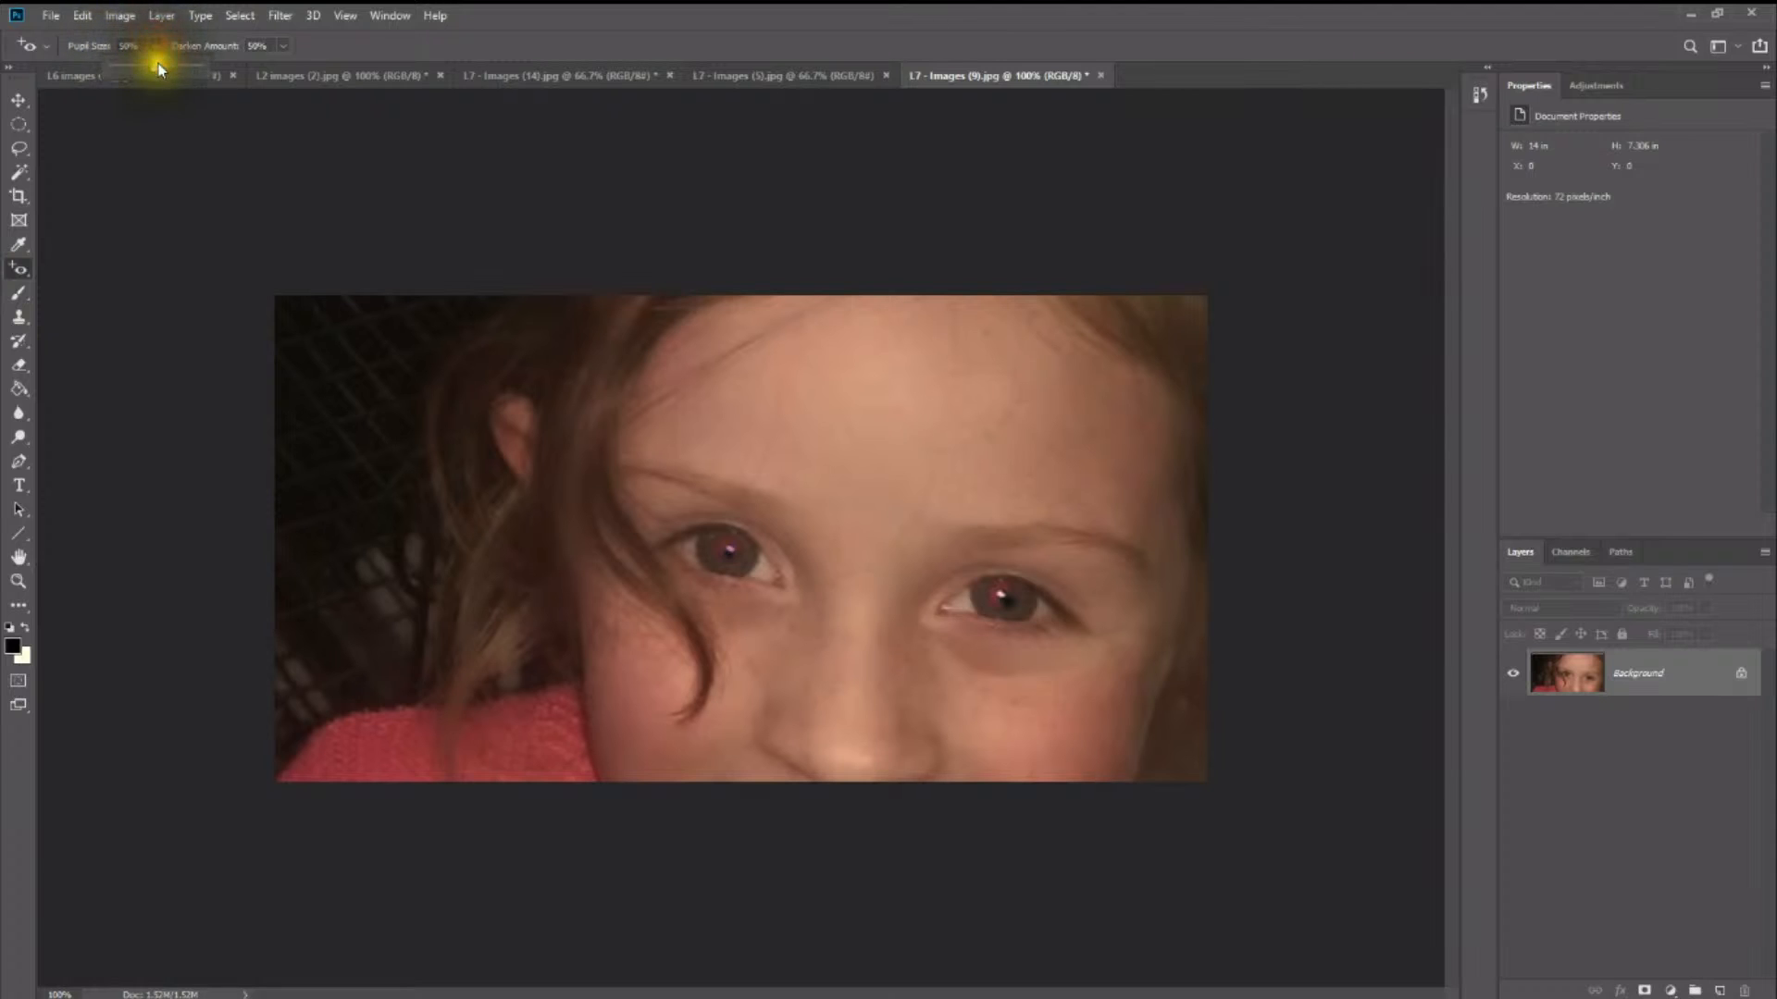
{"action": "left_click_drag", "start_coordinate": [154, 66], "coordinate": [193, 69]}
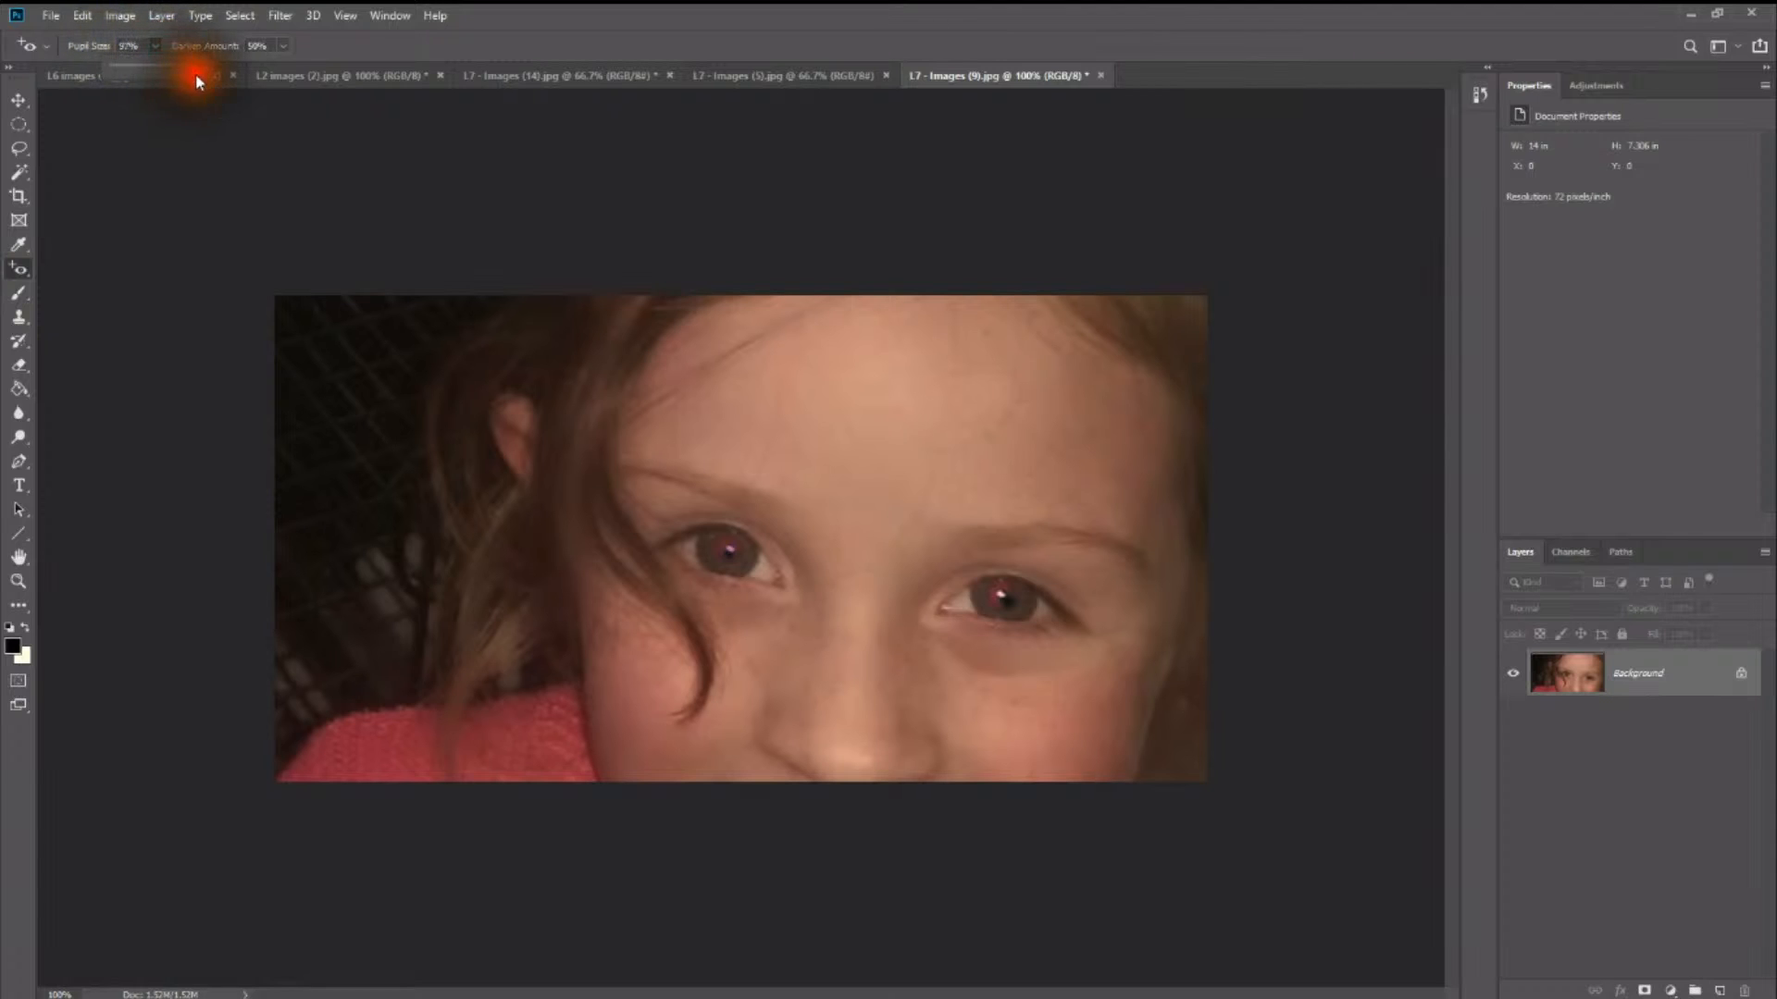
{"action": "left_click", "coordinate": [722, 535]}
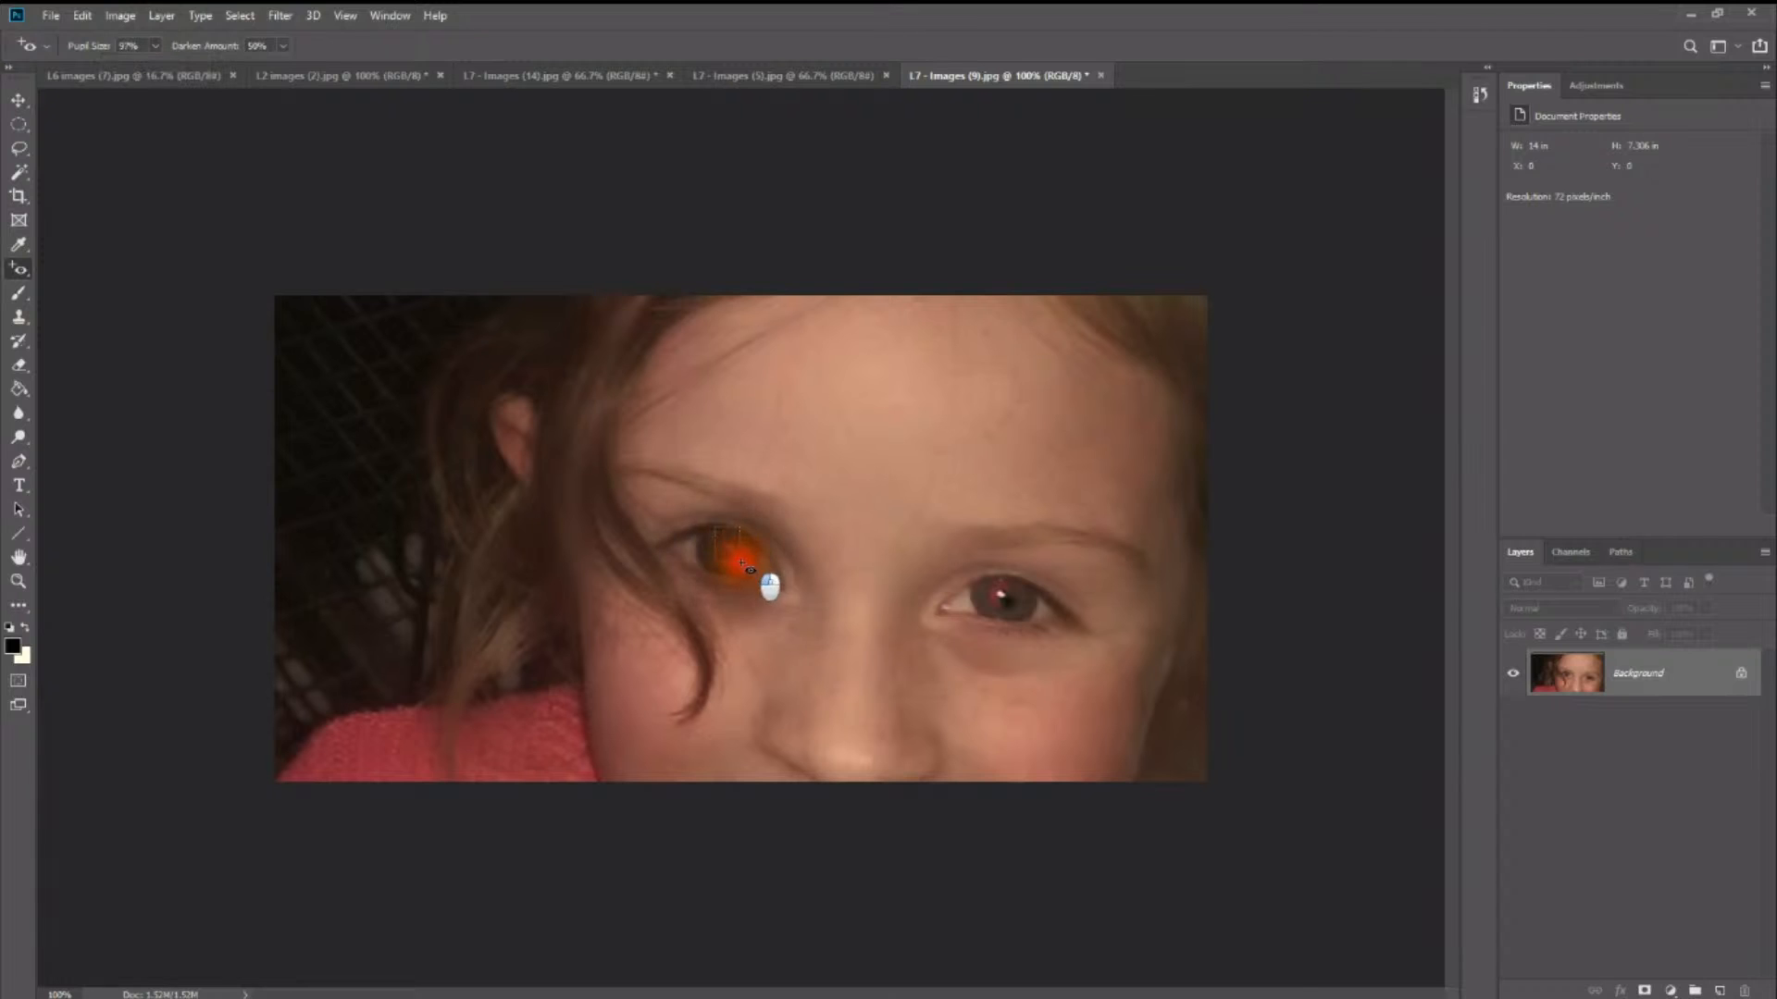
{"action": "left_click", "coordinate": [992, 594]}
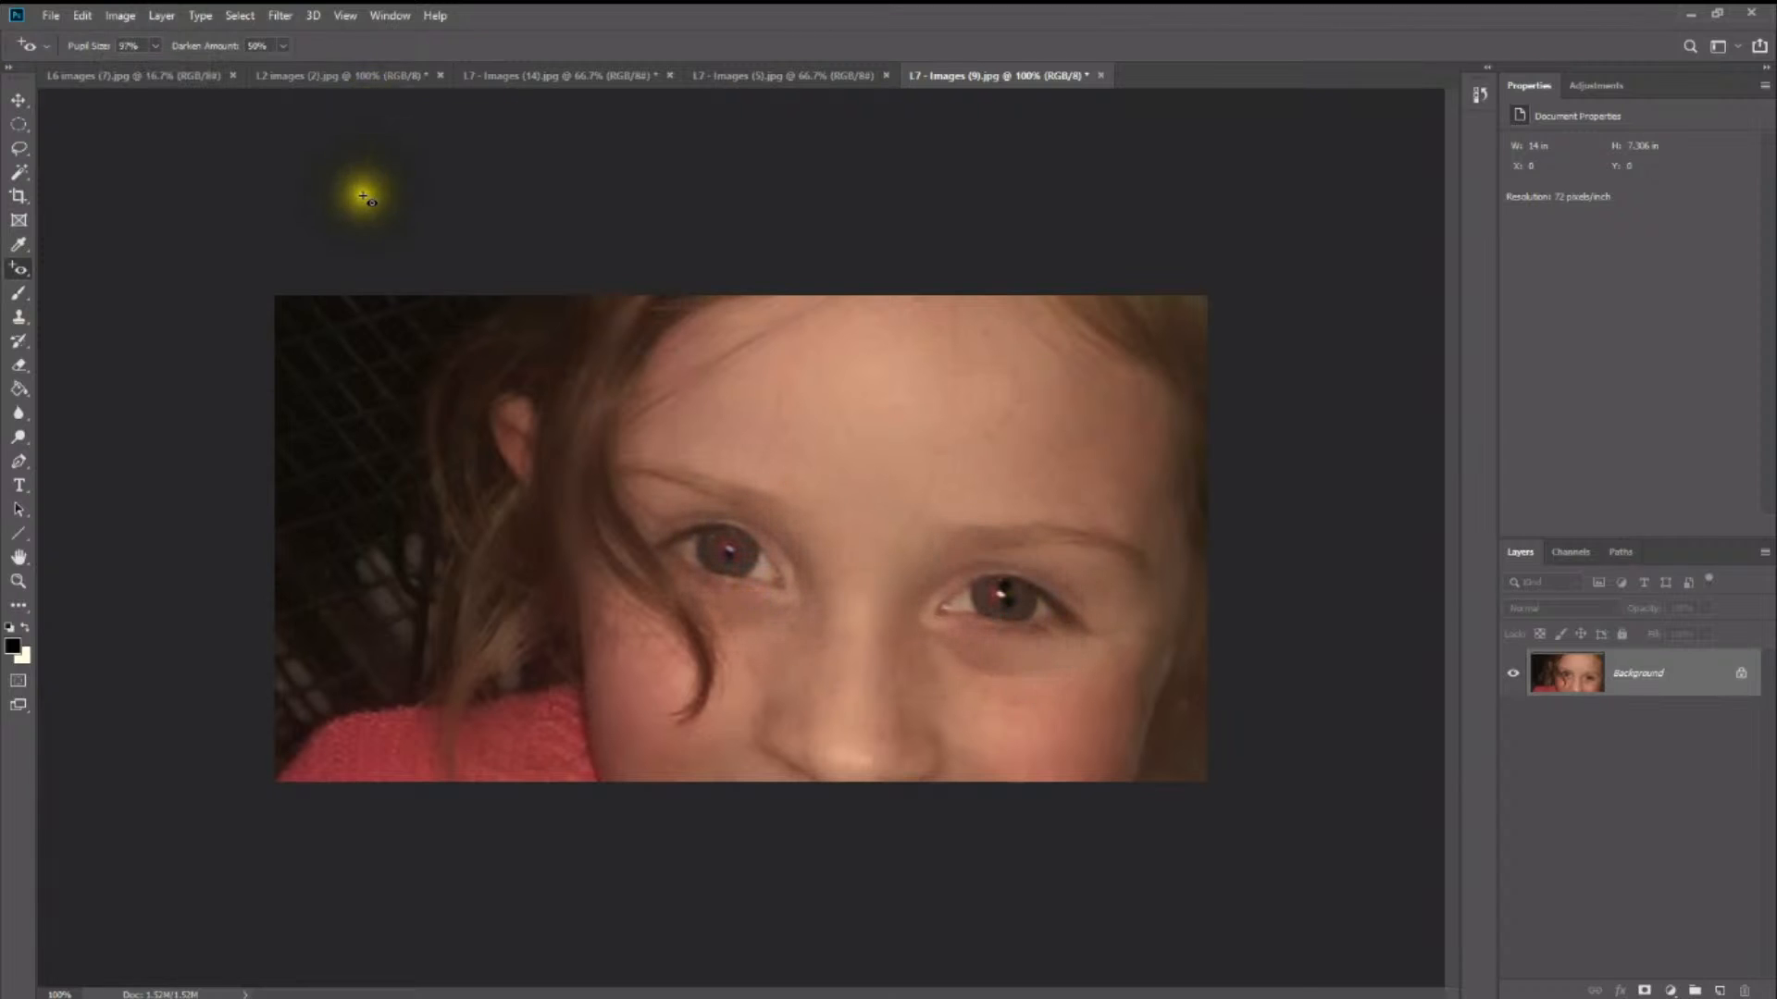
- Lower the darken amount to 13% and repeat the red-eye correction over the eye beside the hair strand
{"action": "left_click", "coordinate": [283, 45]}
{"action": "left_click_drag", "start_coordinate": [287, 75], "coordinate": [325, 82]}
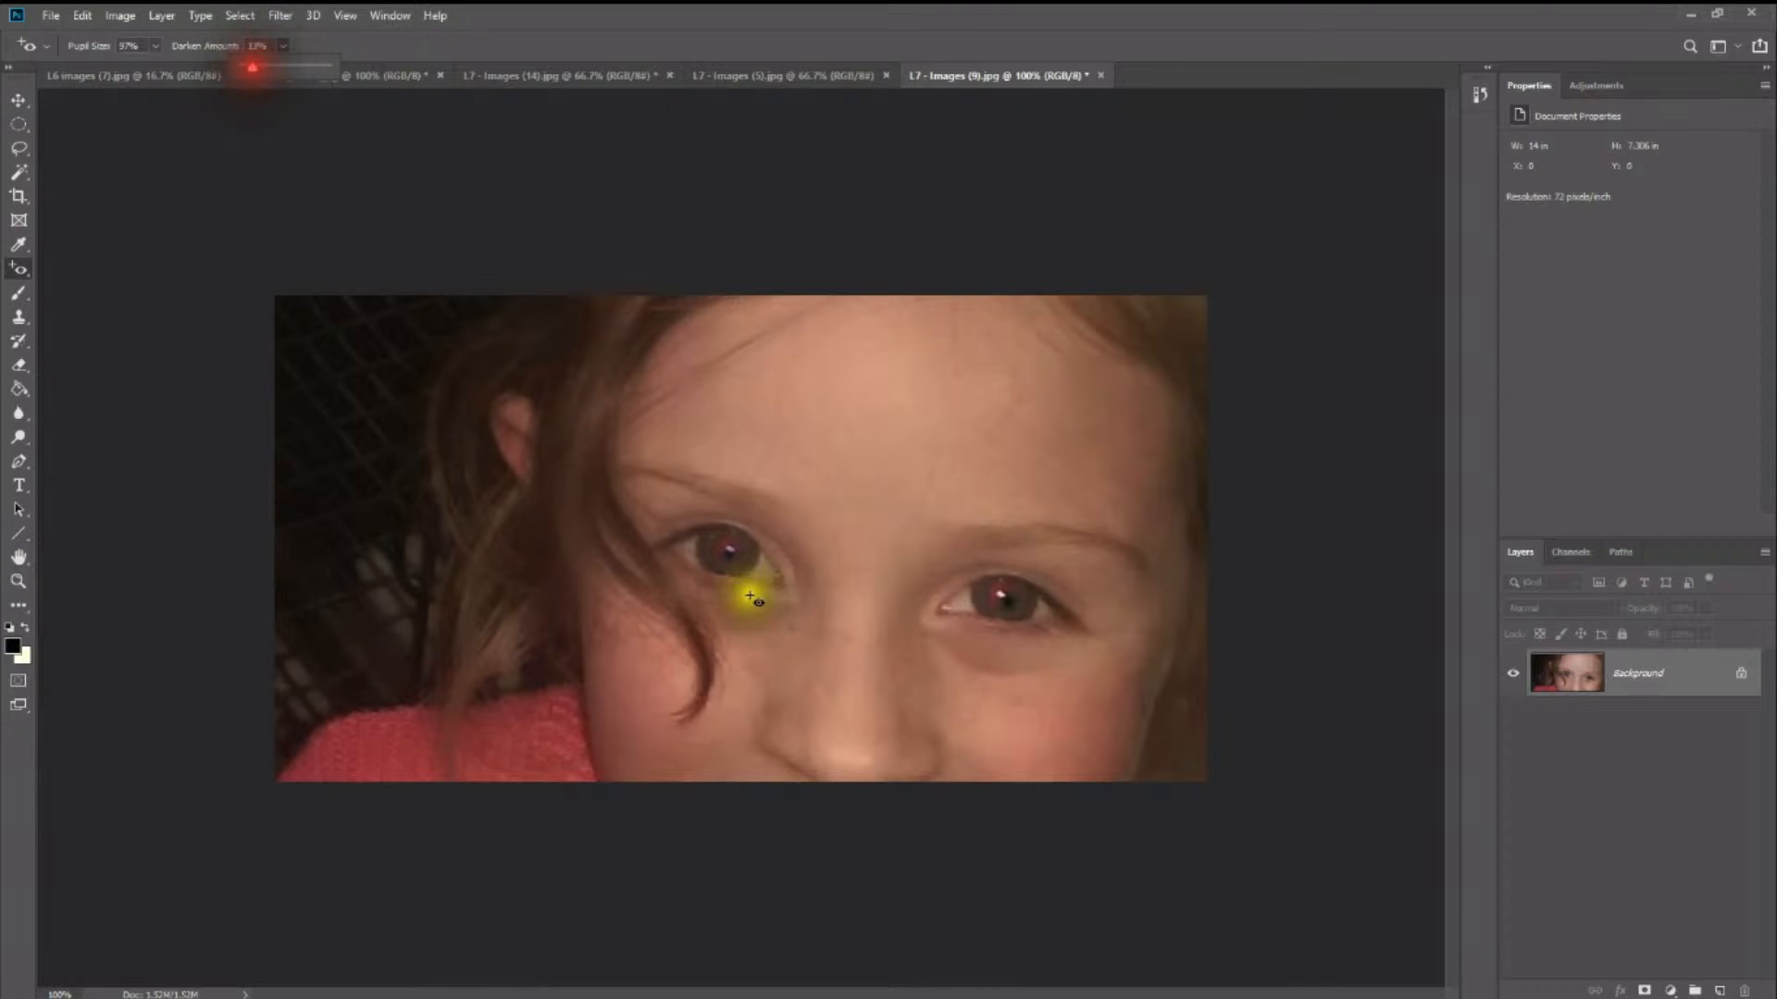
{"action": "left_click_drag", "start_coordinate": [714, 536], "coordinate": [759, 579]}
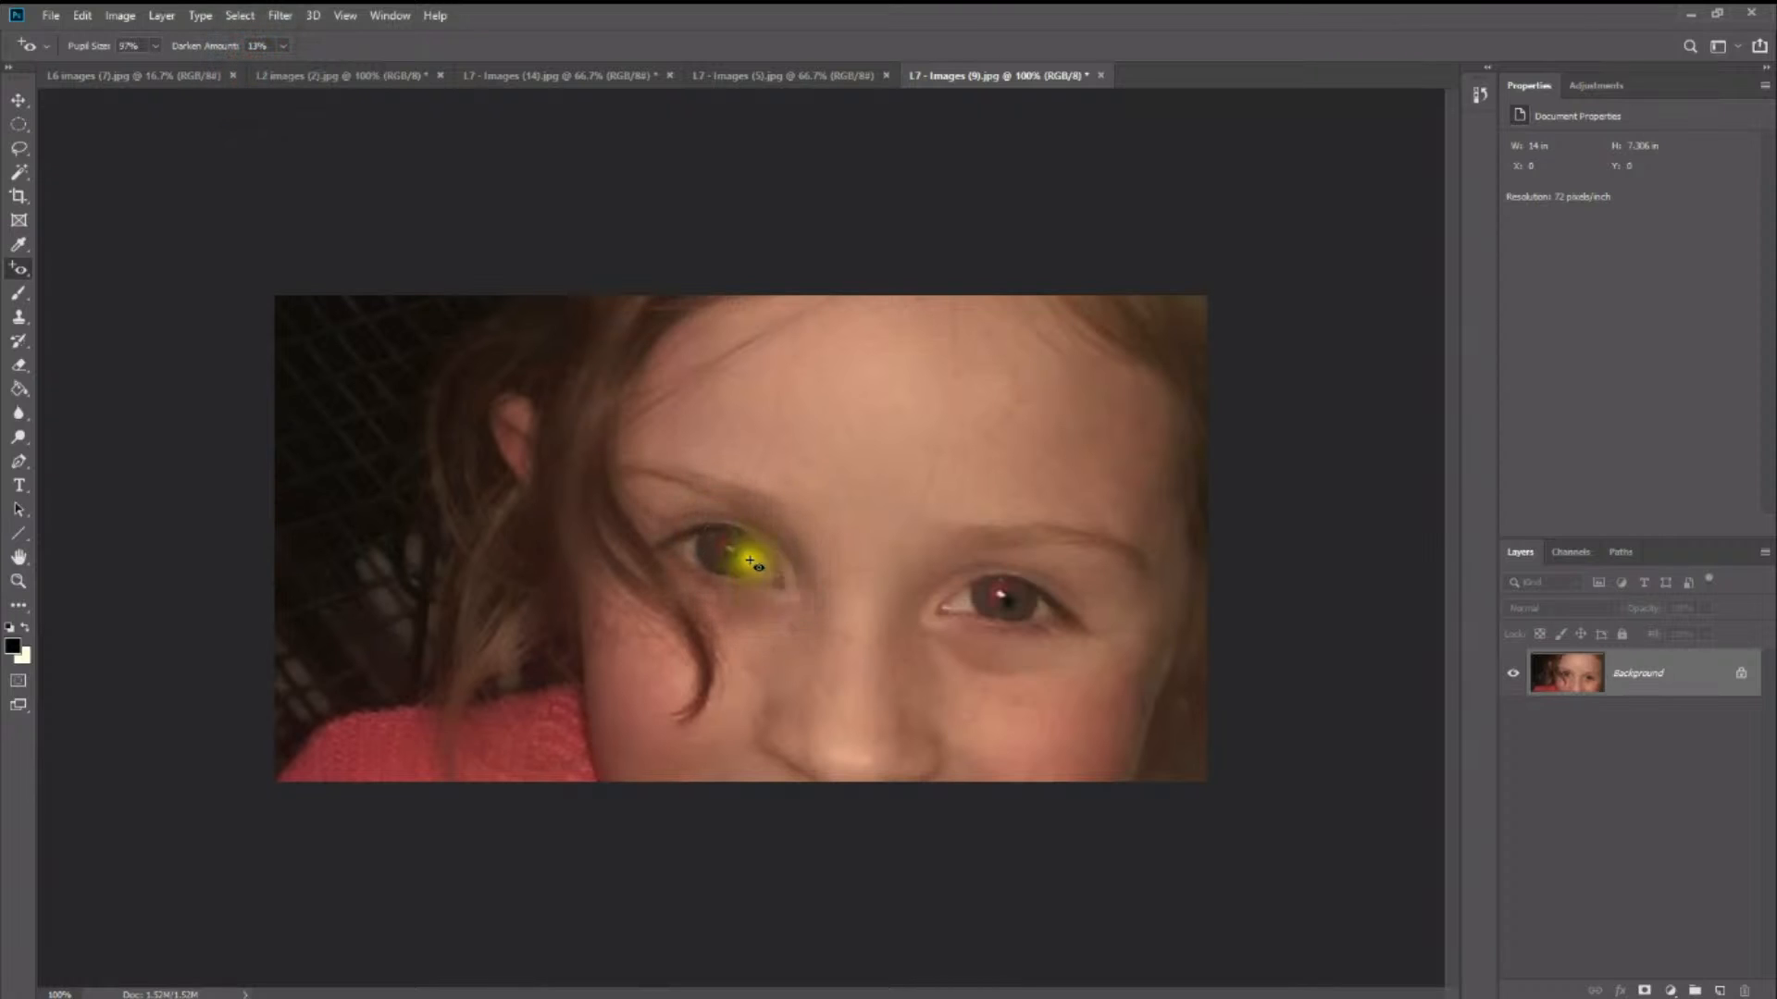
{"action": "left_click_drag", "start_coordinate": [711, 522], "coordinate": [757, 587]}
{"action": "left_click_drag", "start_coordinate": [703, 518], "coordinate": [768, 588]}
{"action": "left_click_drag", "start_coordinate": [702, 516], "coordinate": [746, 622]}
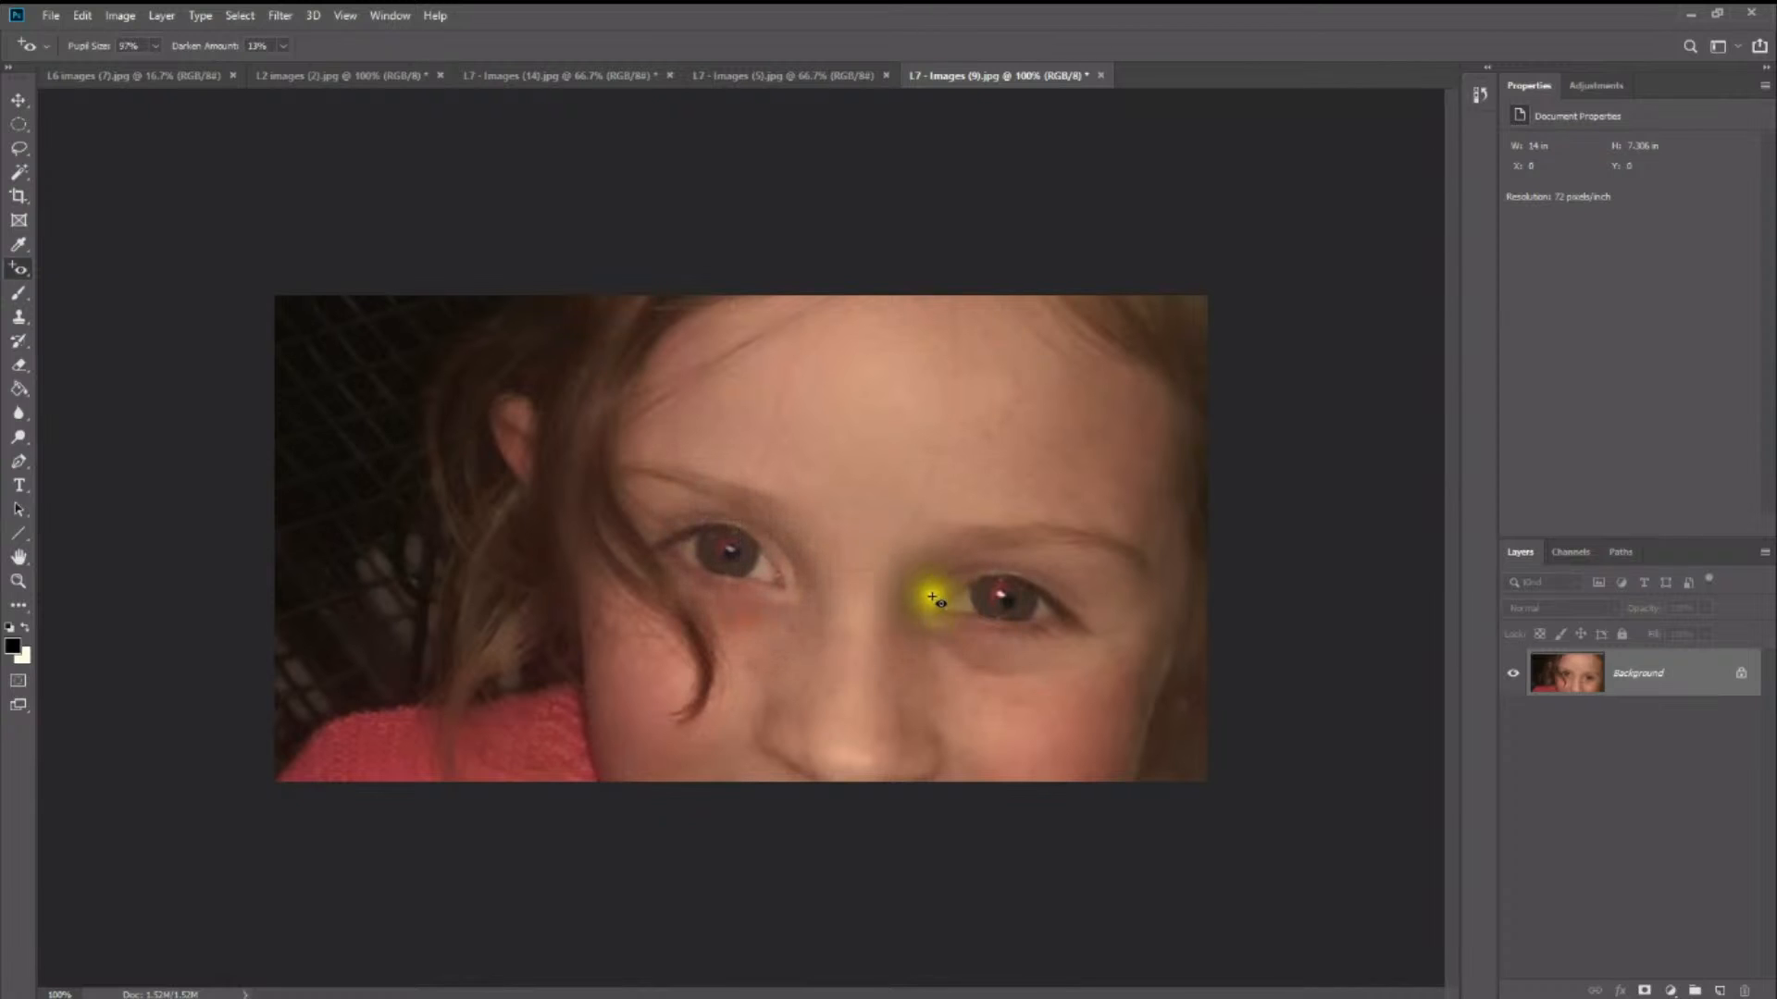
- Correct the red-eye in the girl's other eye, covering progressively larger areas around the iris
{"action": "left_click", "coordinate": [1039, 615]}
{"action": "left_click_drag", "start_coordinate": [987, 569], "coordinate": [1023, 623]}
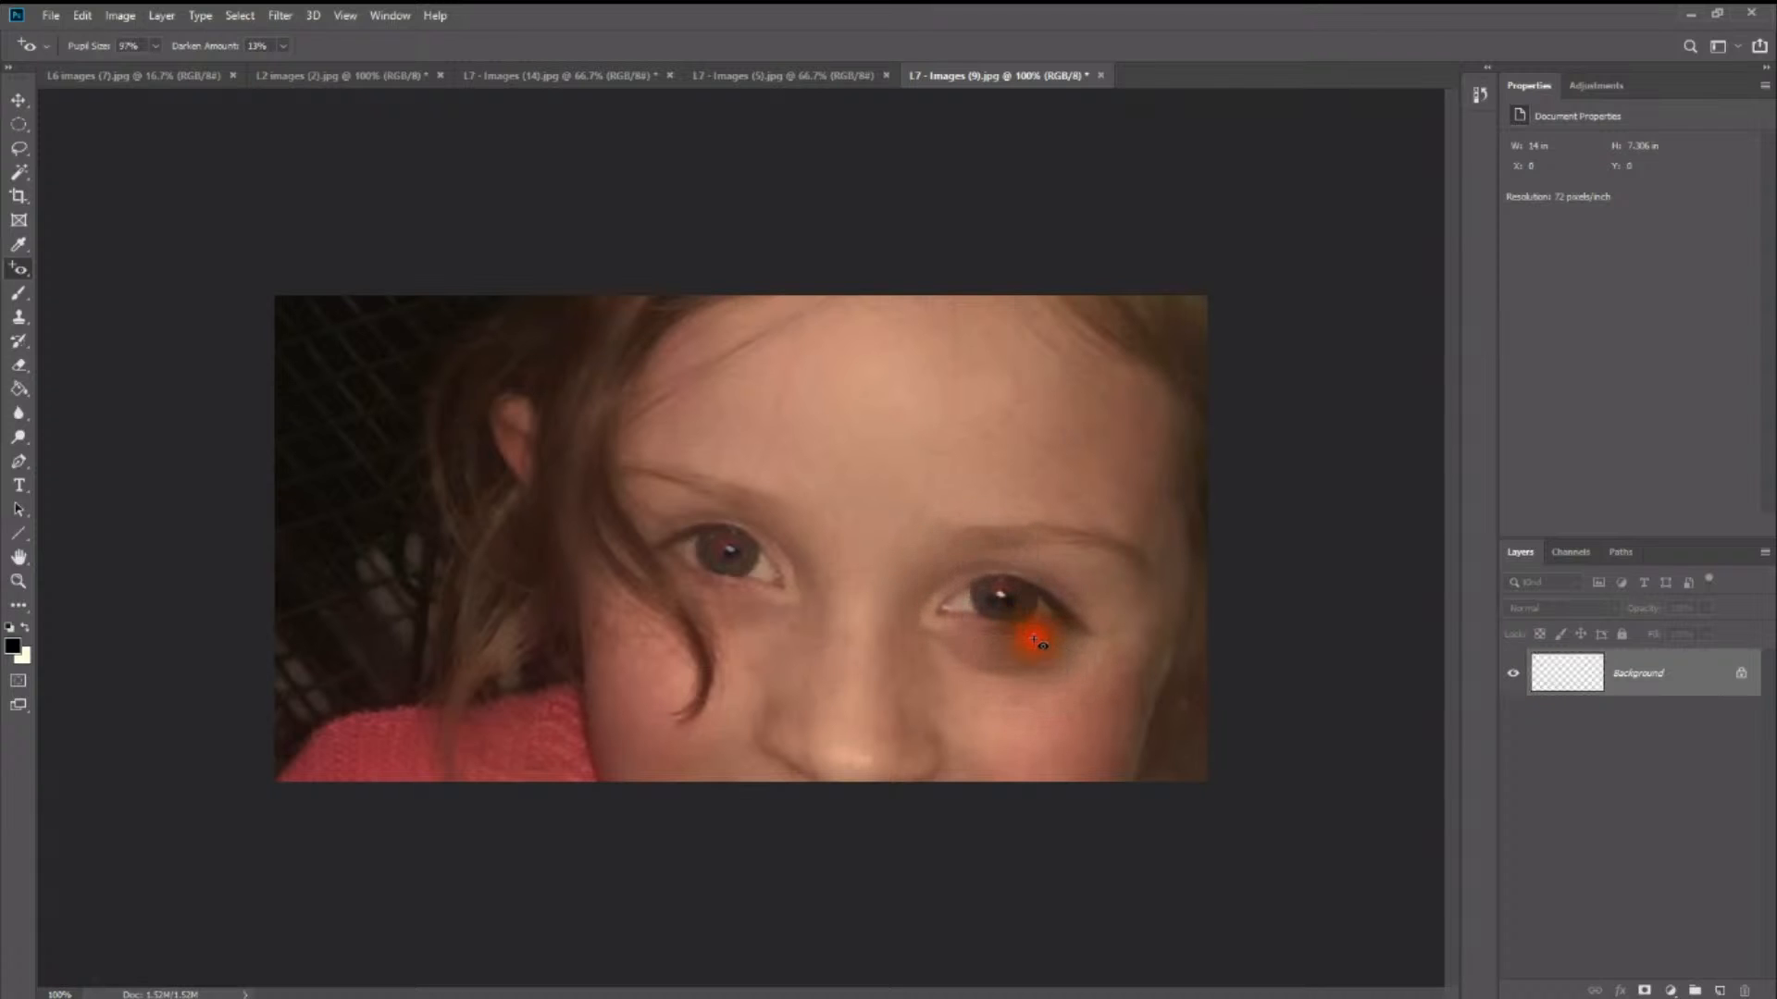
{"action": "left_click_drag", "start_coordinate": [978, 557], "coordinate": [1039, 623]}
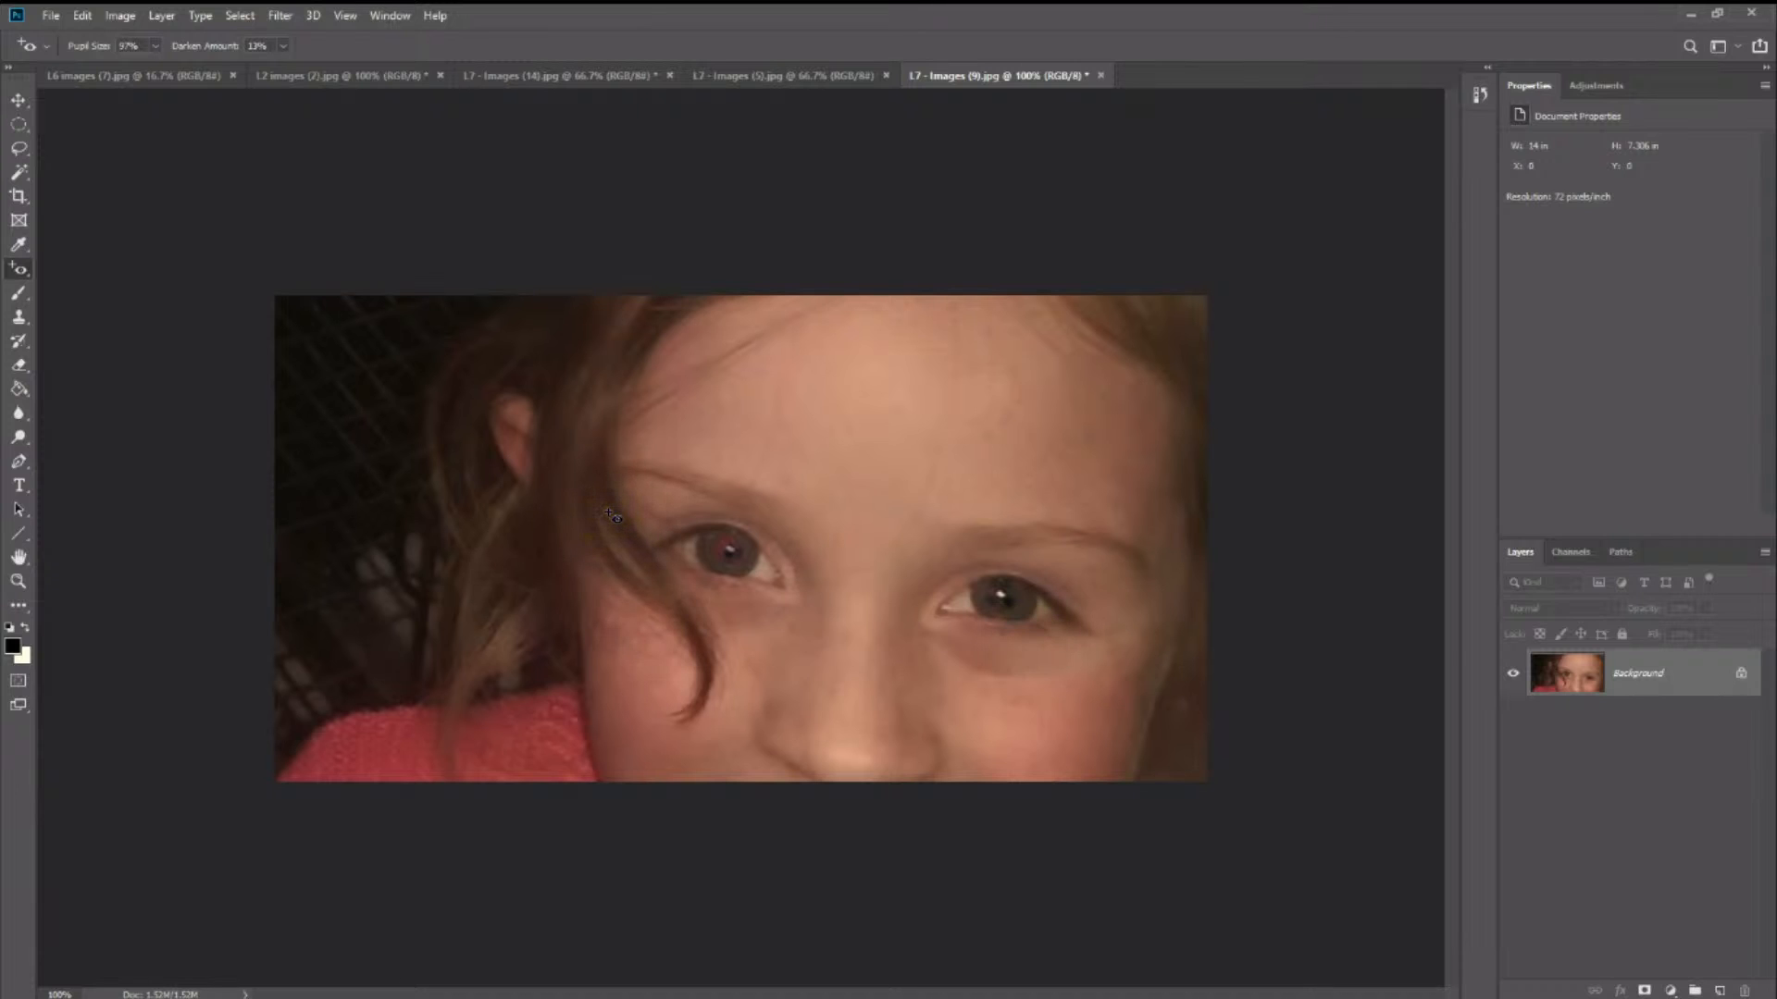
{"action": "left_click_drag", "start_coordinate": [969, 566], "coordinate": [1046, 640]}
- Correct the remaining red in the eye beside the hair strand over wider areas, plus one more pass on the other eye
{"action": "left_click_drag", "start_coordinate": [696, 520], "coordinate": [746, 587]}
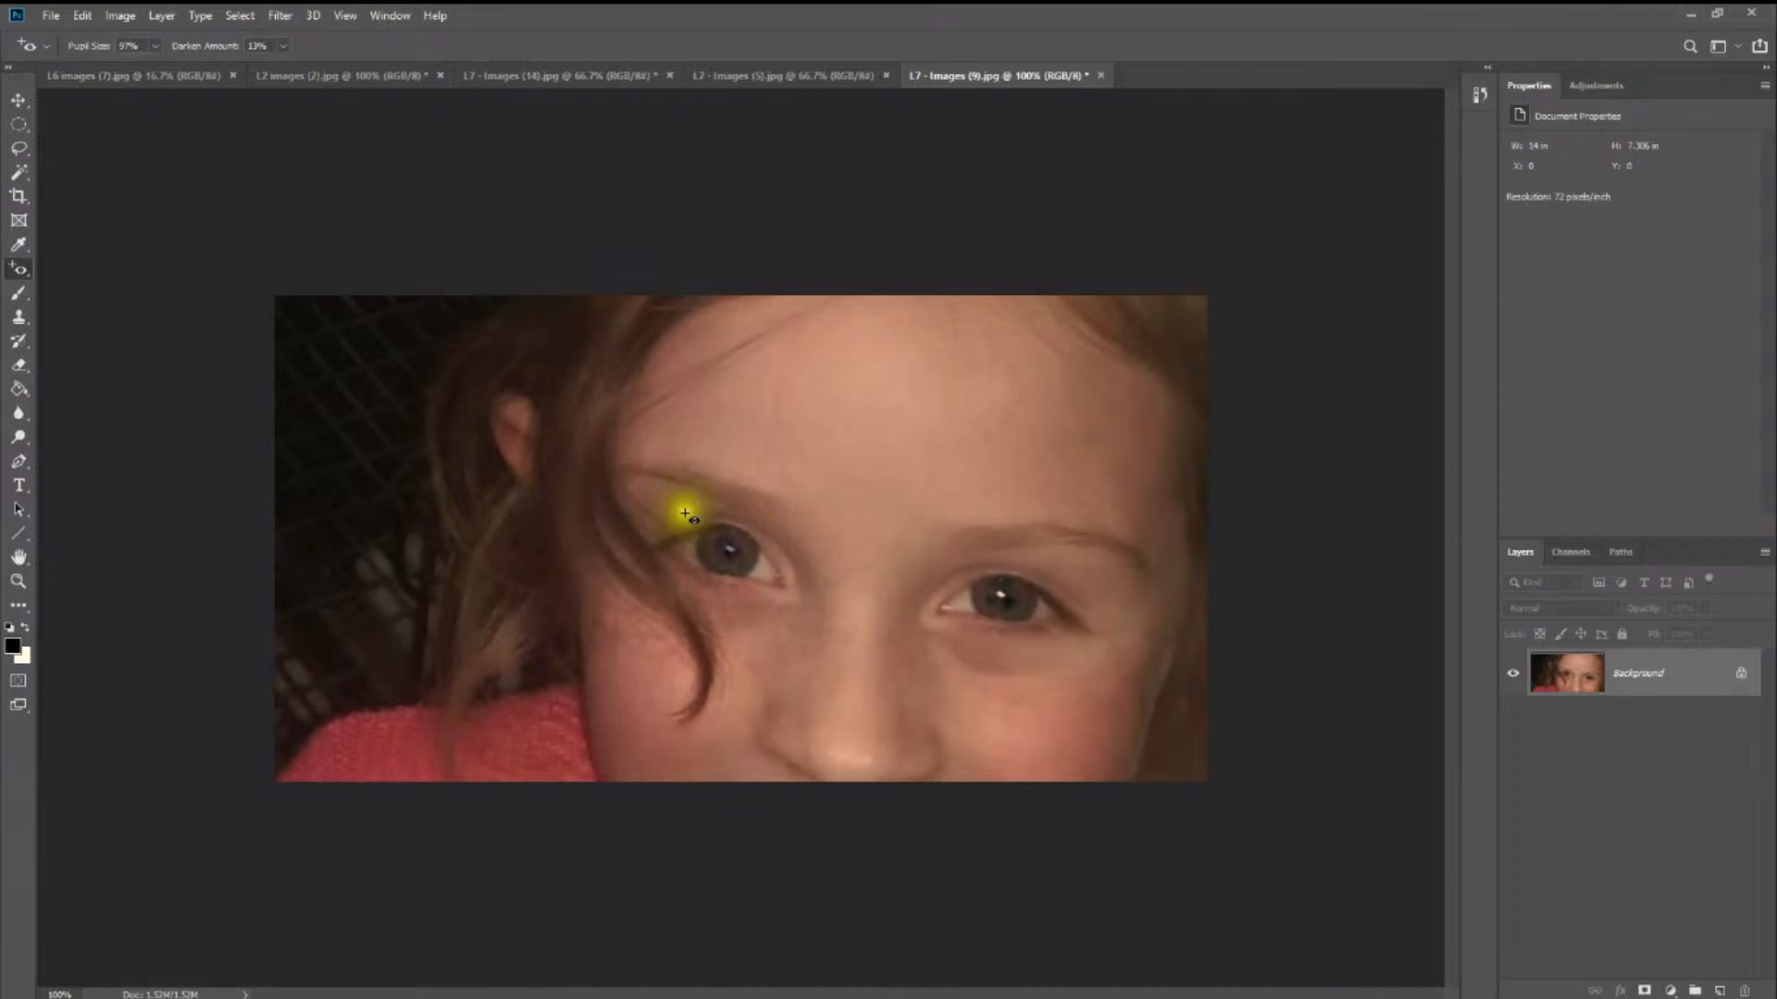
{"action": "left_click_drag", "start_coordinate": [686, 507], "coordinate": [802, 638]}
{"action": "left_click_drag", "start_coordinate": [679, 490], "coordinate": [759, 611]}
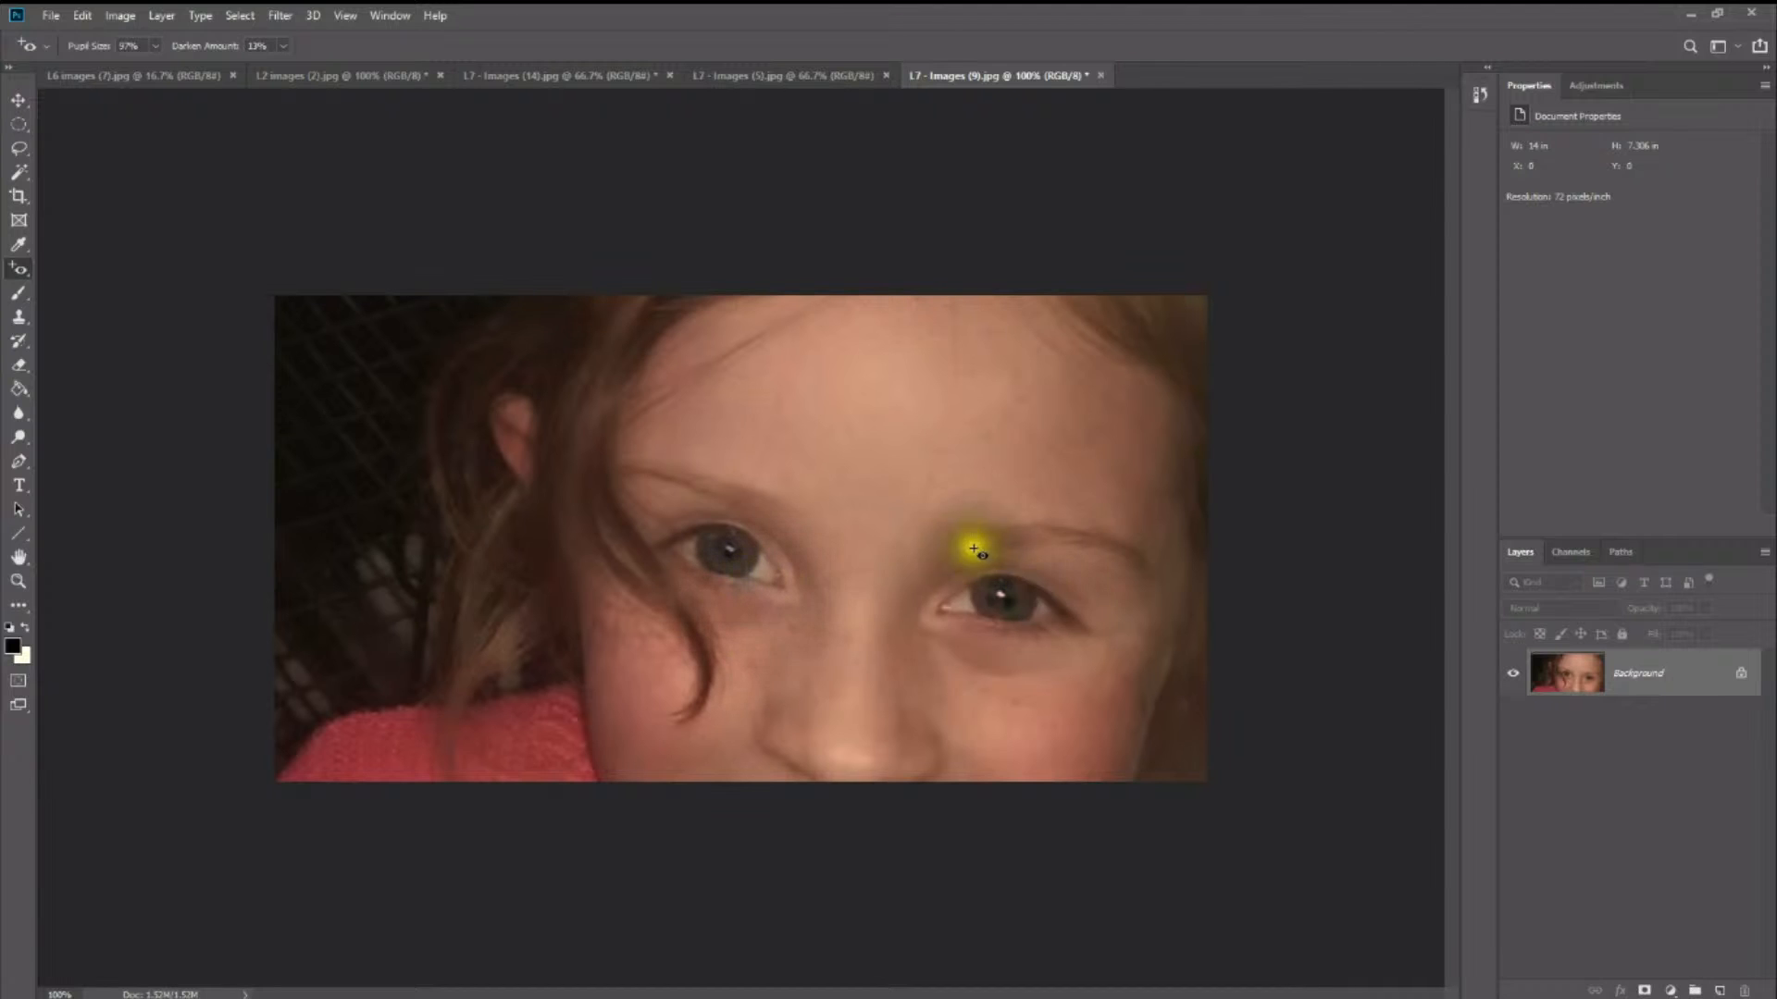
{"action": "left_click_drag", "start_coordinate": [974, 550], "coordinate": [1064, 670]}
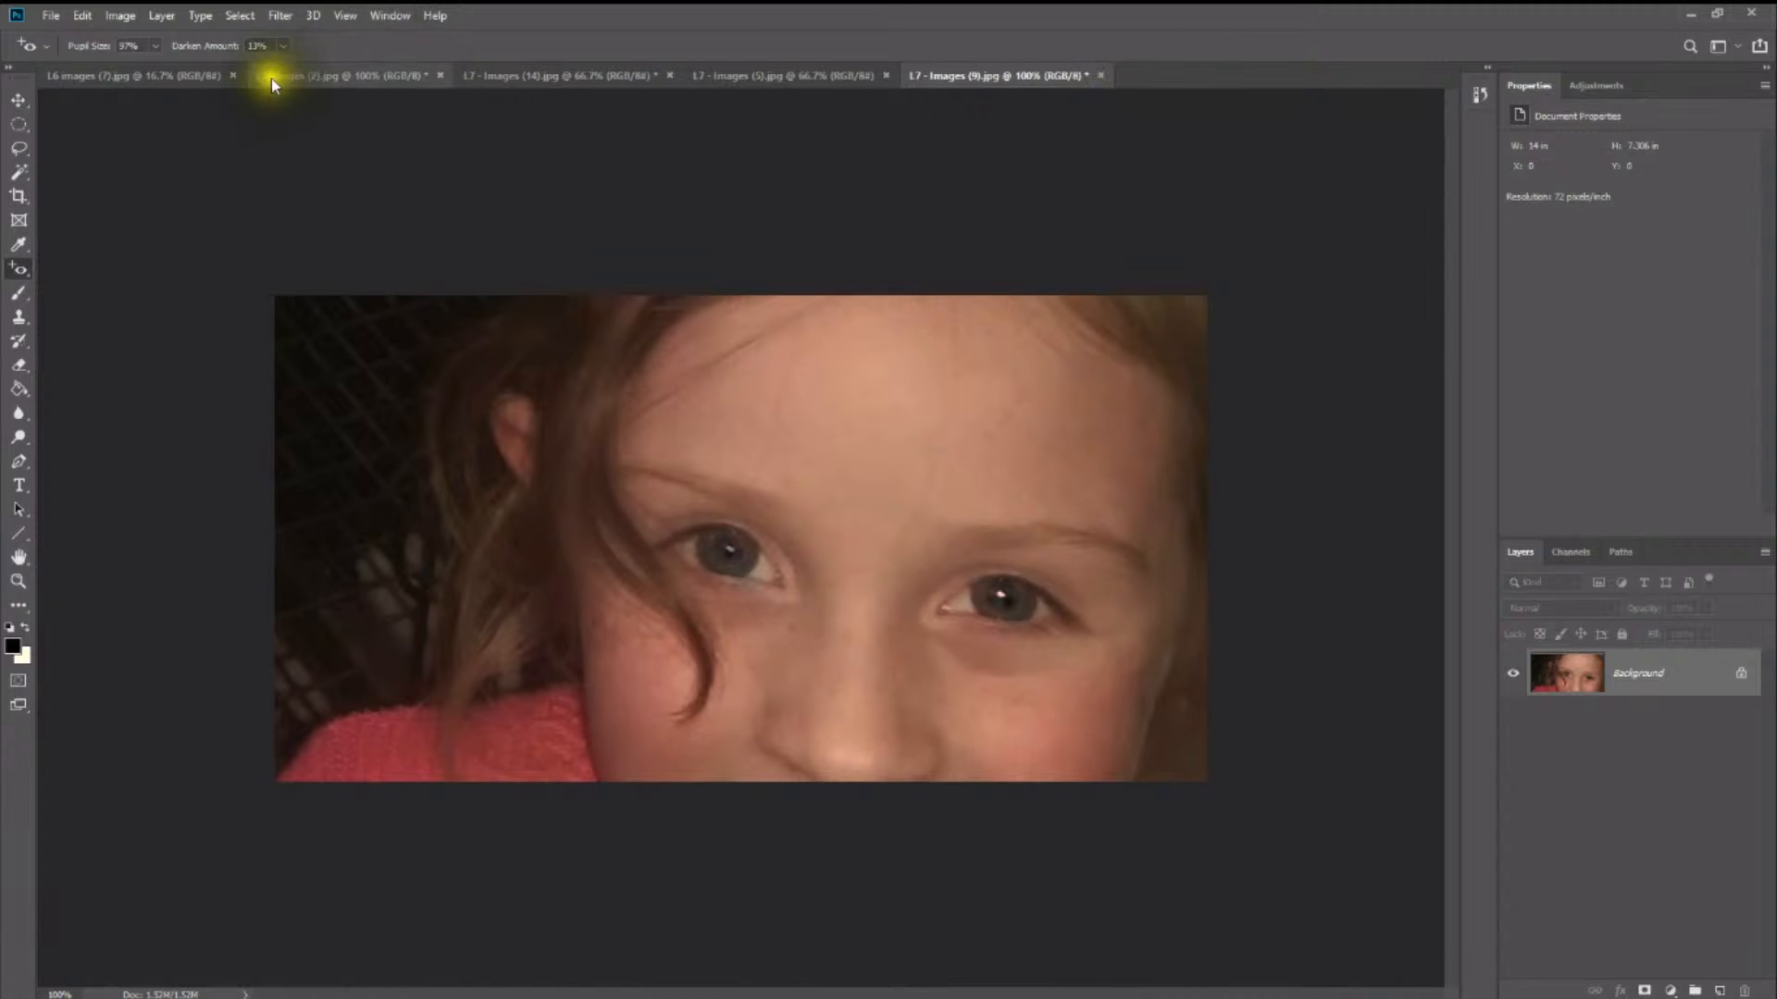
- Close all open photos without saving their changes
{"action": "left_click", "coordinate": [233, 75]}
{"action": "left_click", "coordinate": [226, 80]}
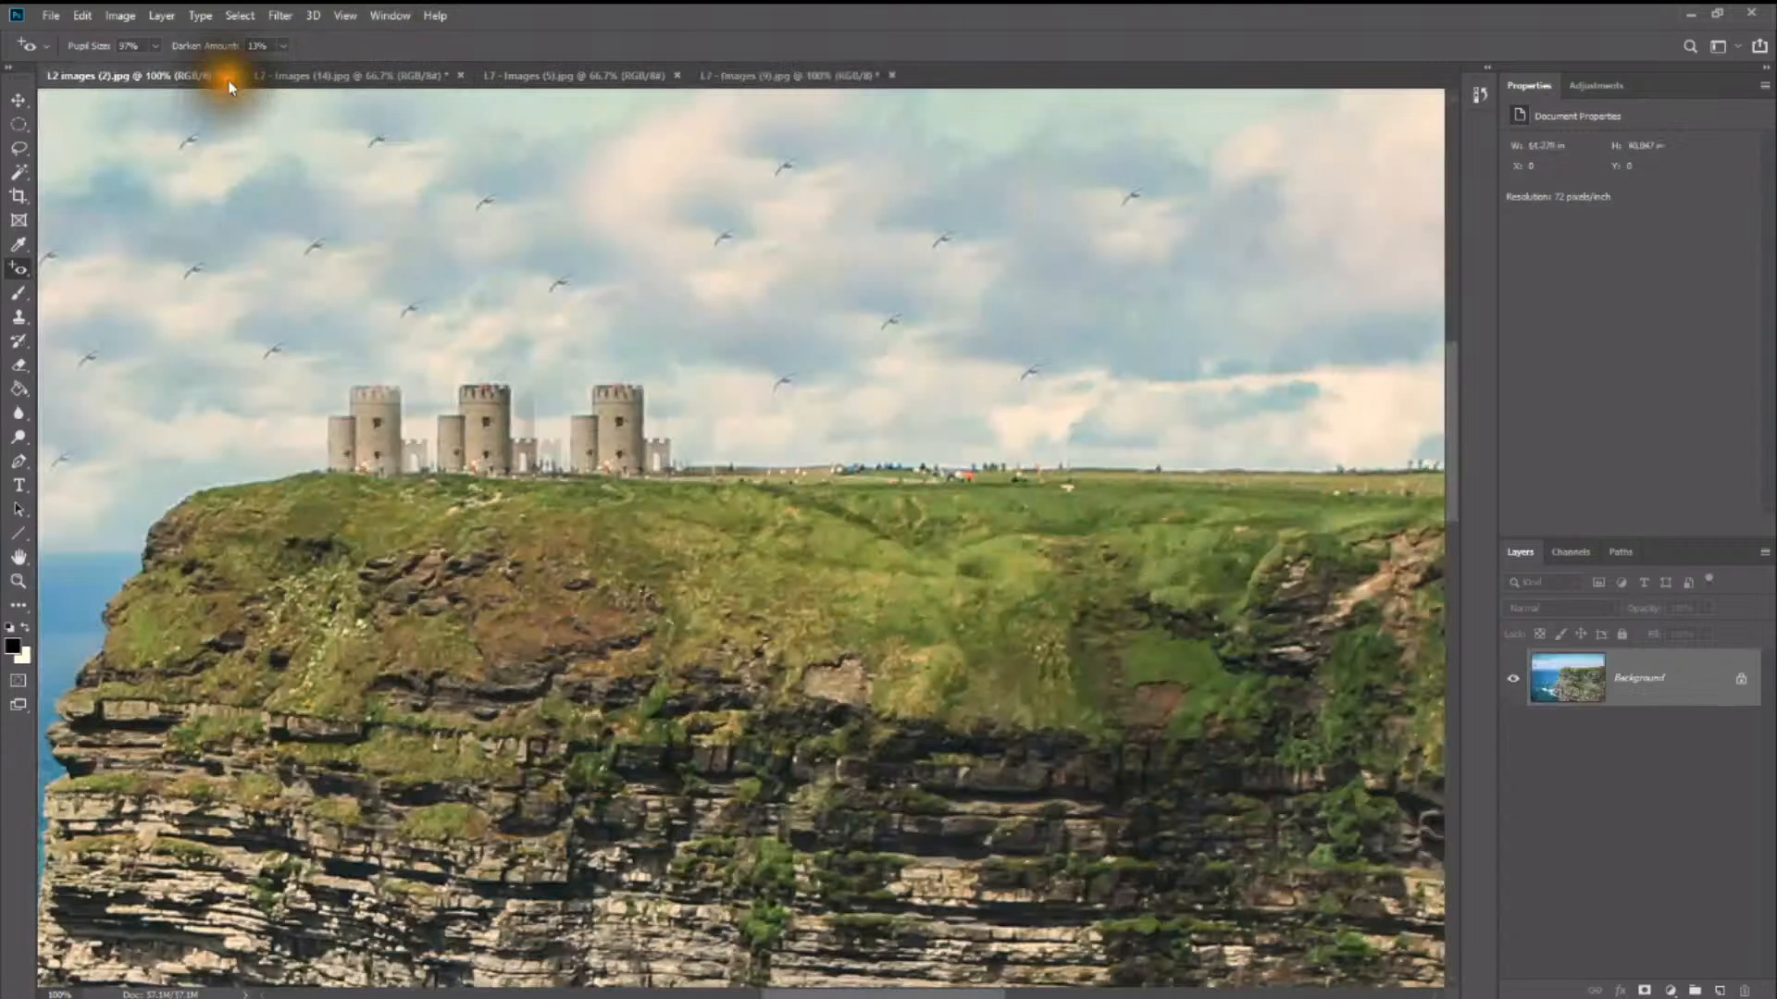
{"action": "left_click", "coordinate": [230, 79]}
{"action": "left_click", "coordinate": [951, 392]}
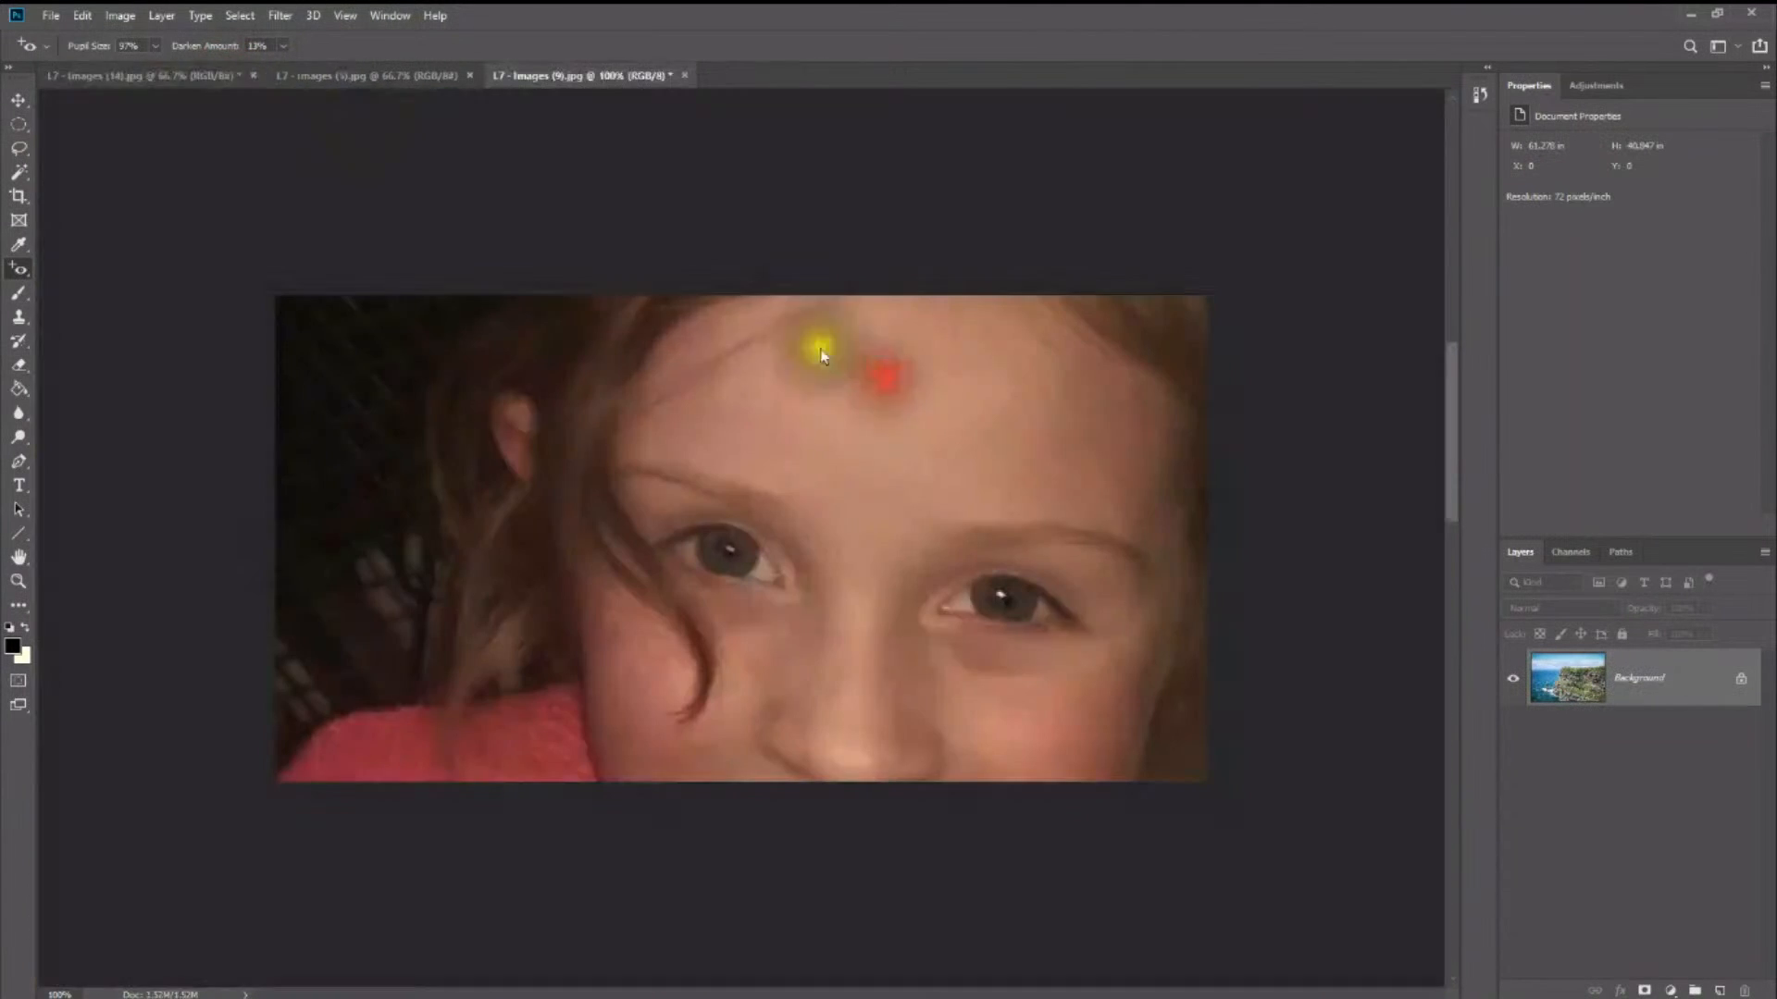
{"action": "left_click", "coordinate": [253, 75]}
{"action": "left_click", "coordinate": [878, 382]}
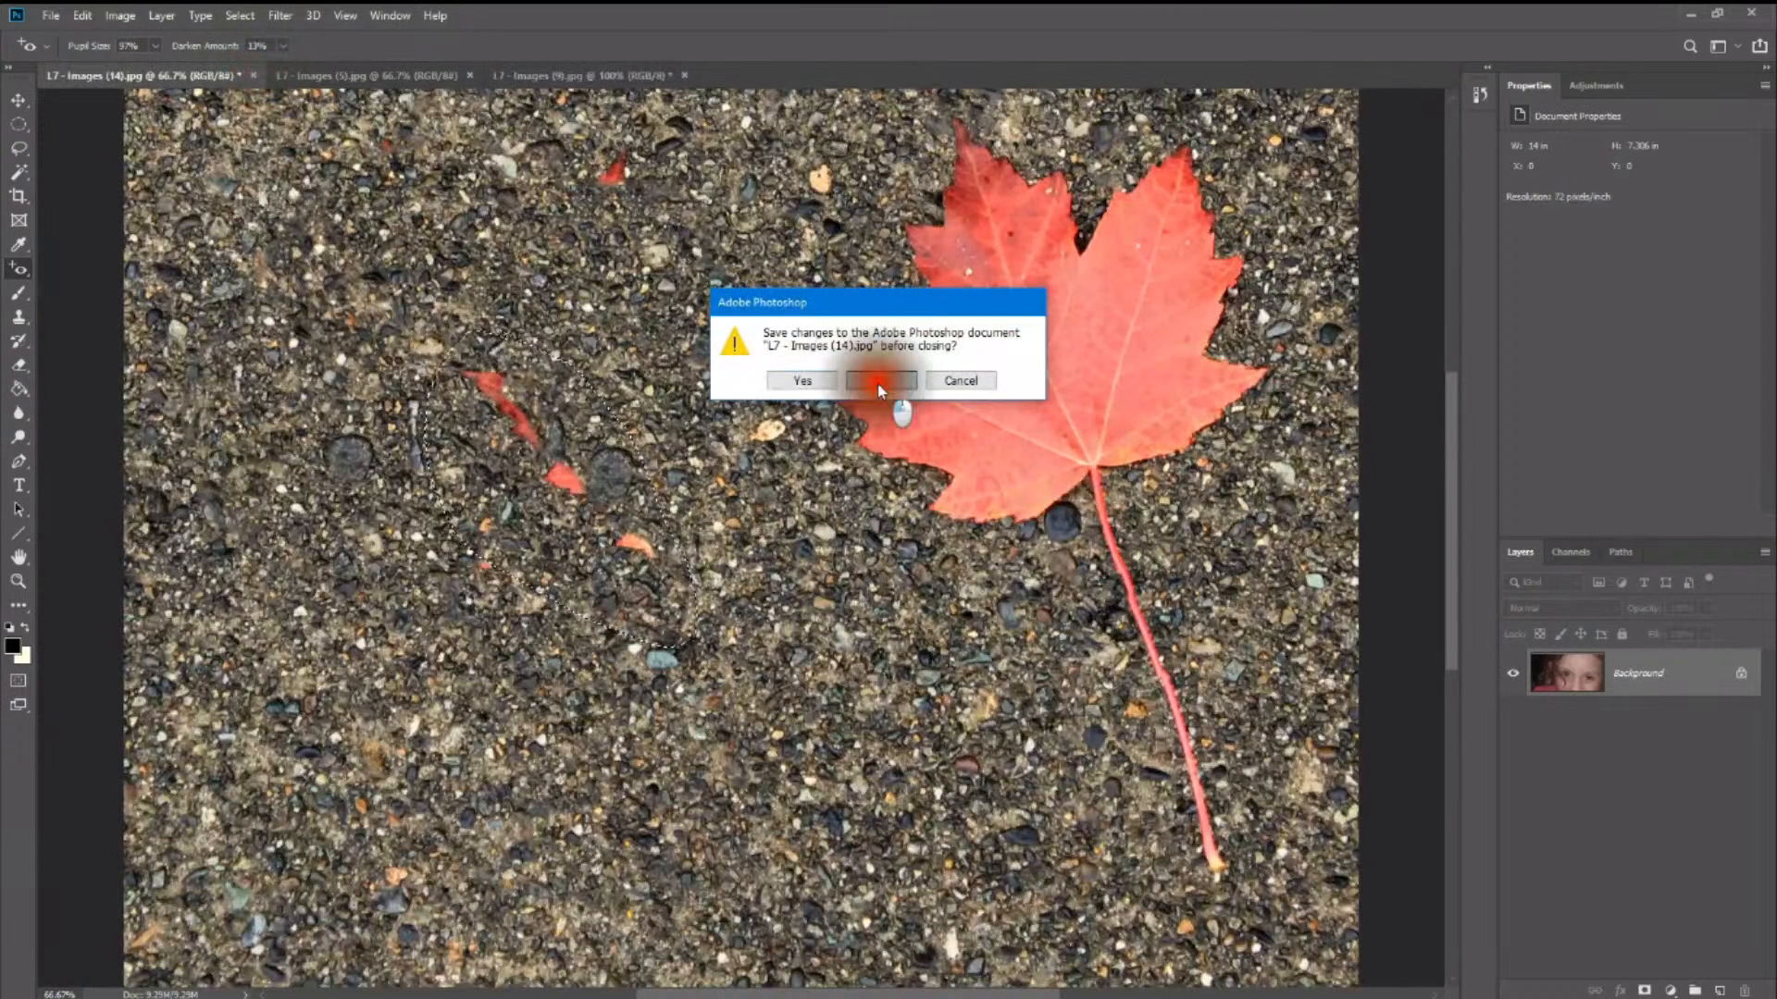
{"action": "left_click", "coordinate": [238, 75]}
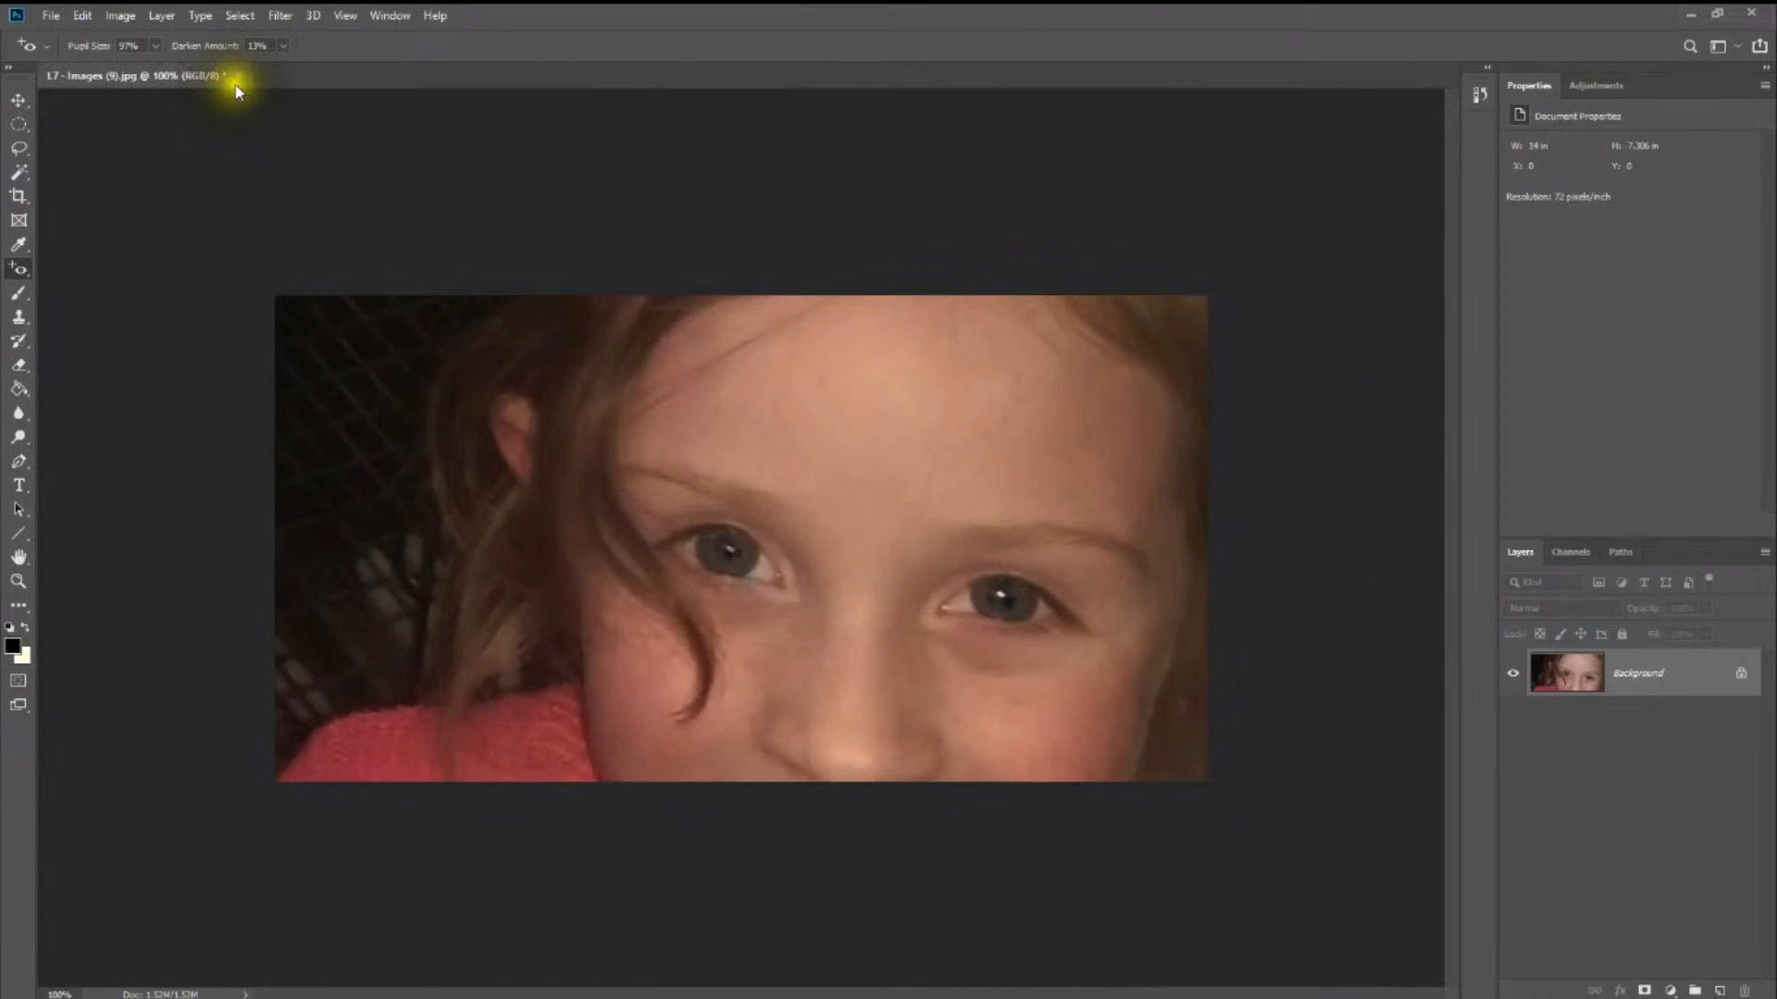
{"action": "left_click", "coordinate": [235, 75]}
{"action": "left_click", "coordinate": [905, 387]}
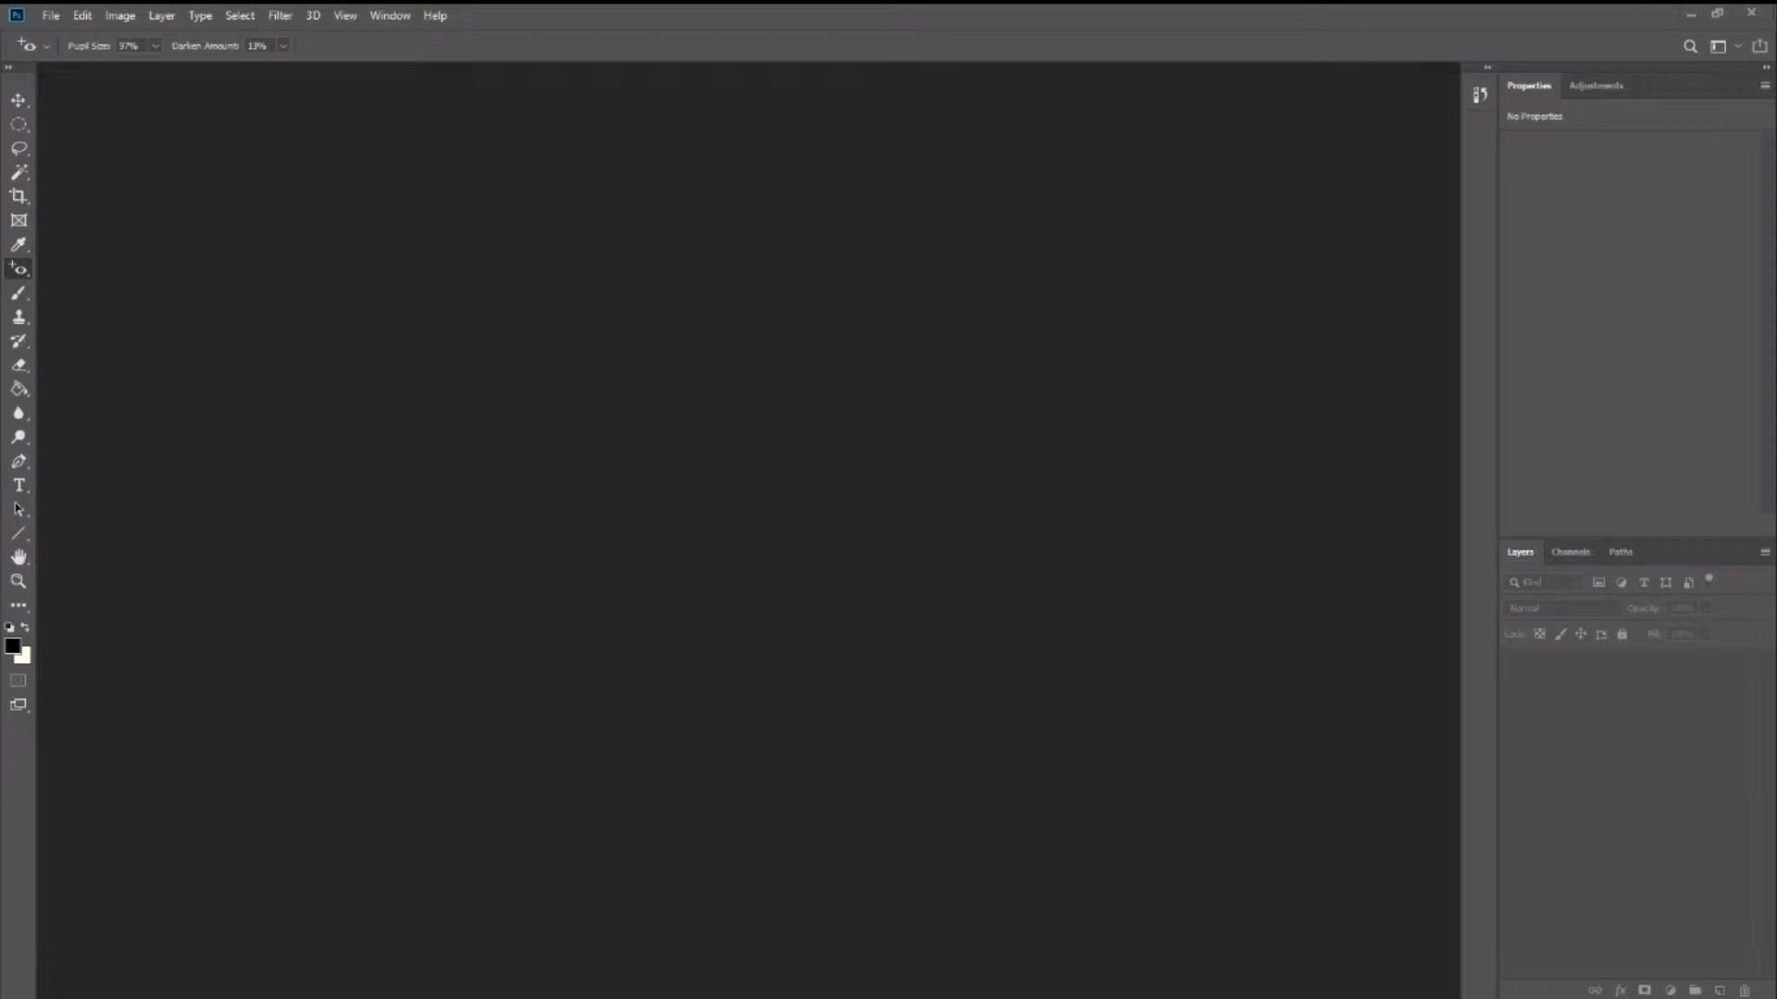
- Activate the Spot Healing Brush and open the recently used portrait shutterstock_177887294.jpg
{"action": "key", "text": "shift+j"}
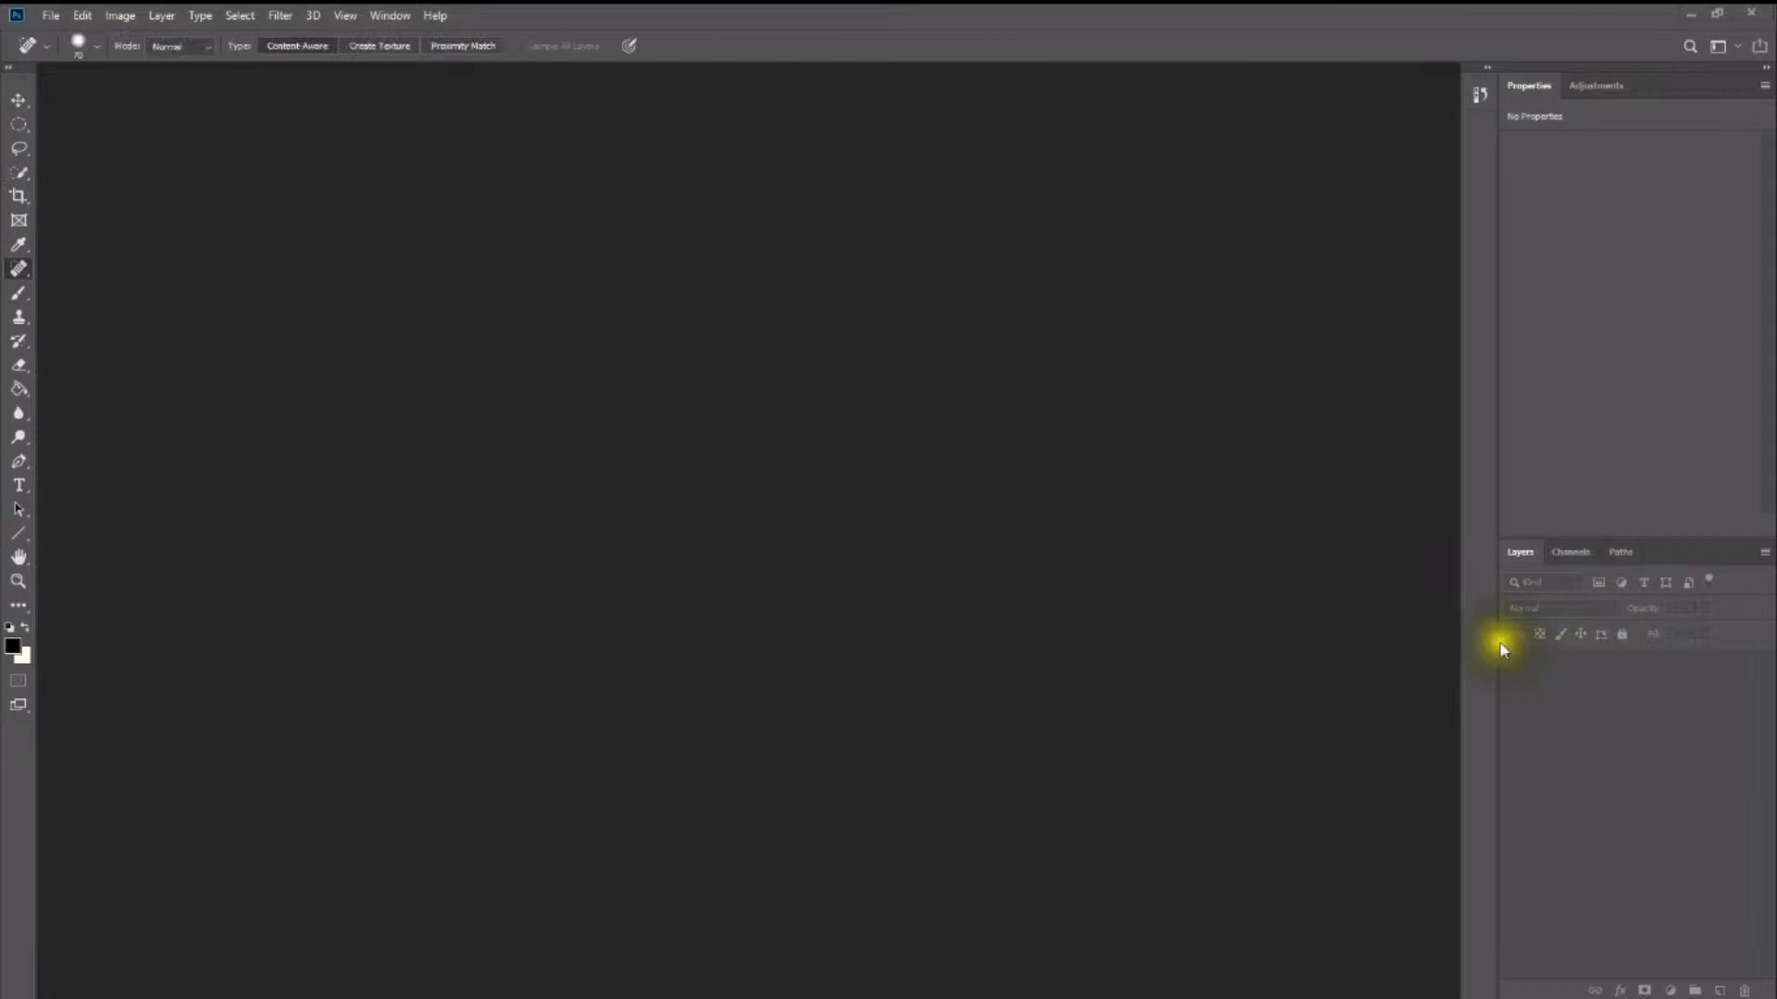
{"action": "left_click", "coordinate": [44, 15]}
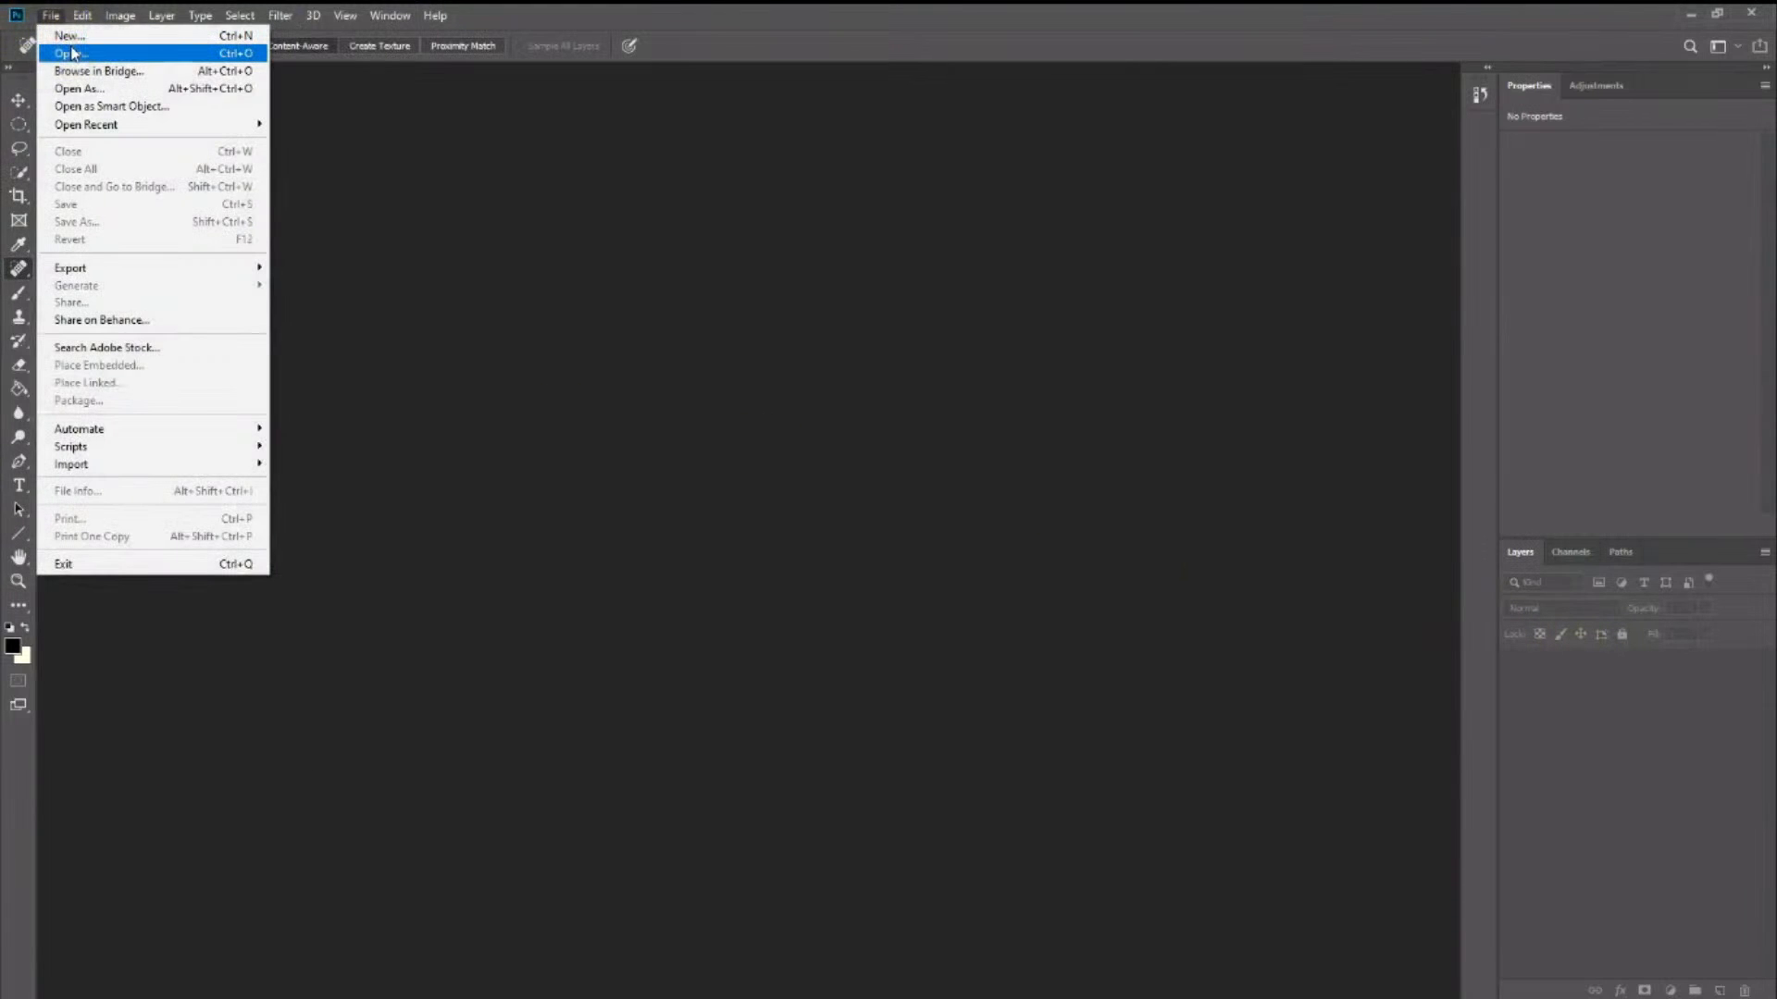
{"action": "mouse_move", "coordinate": [111, 124]}
{"action": "left_click", "coordinate": [314, 124]}
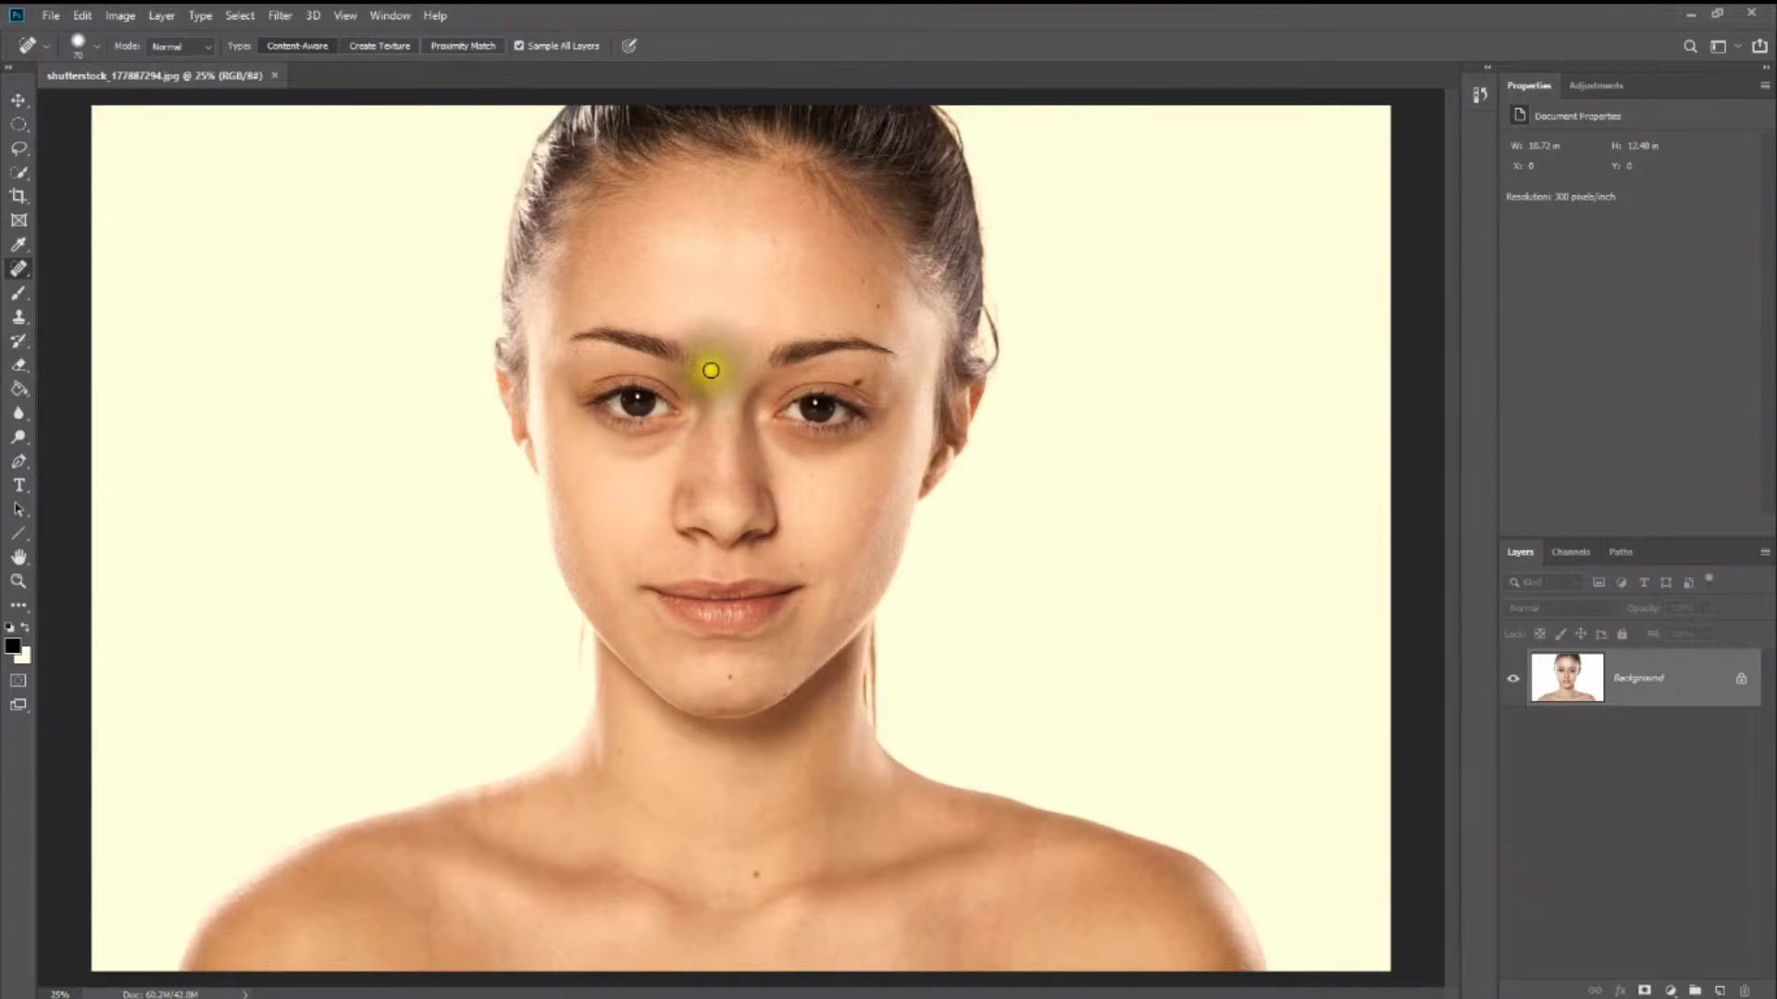
- Examine the woman's forehead, eyebrows and eye for skin detail and blemishes at 100% and 200% zoom
{"action": "key", "text": "z"}
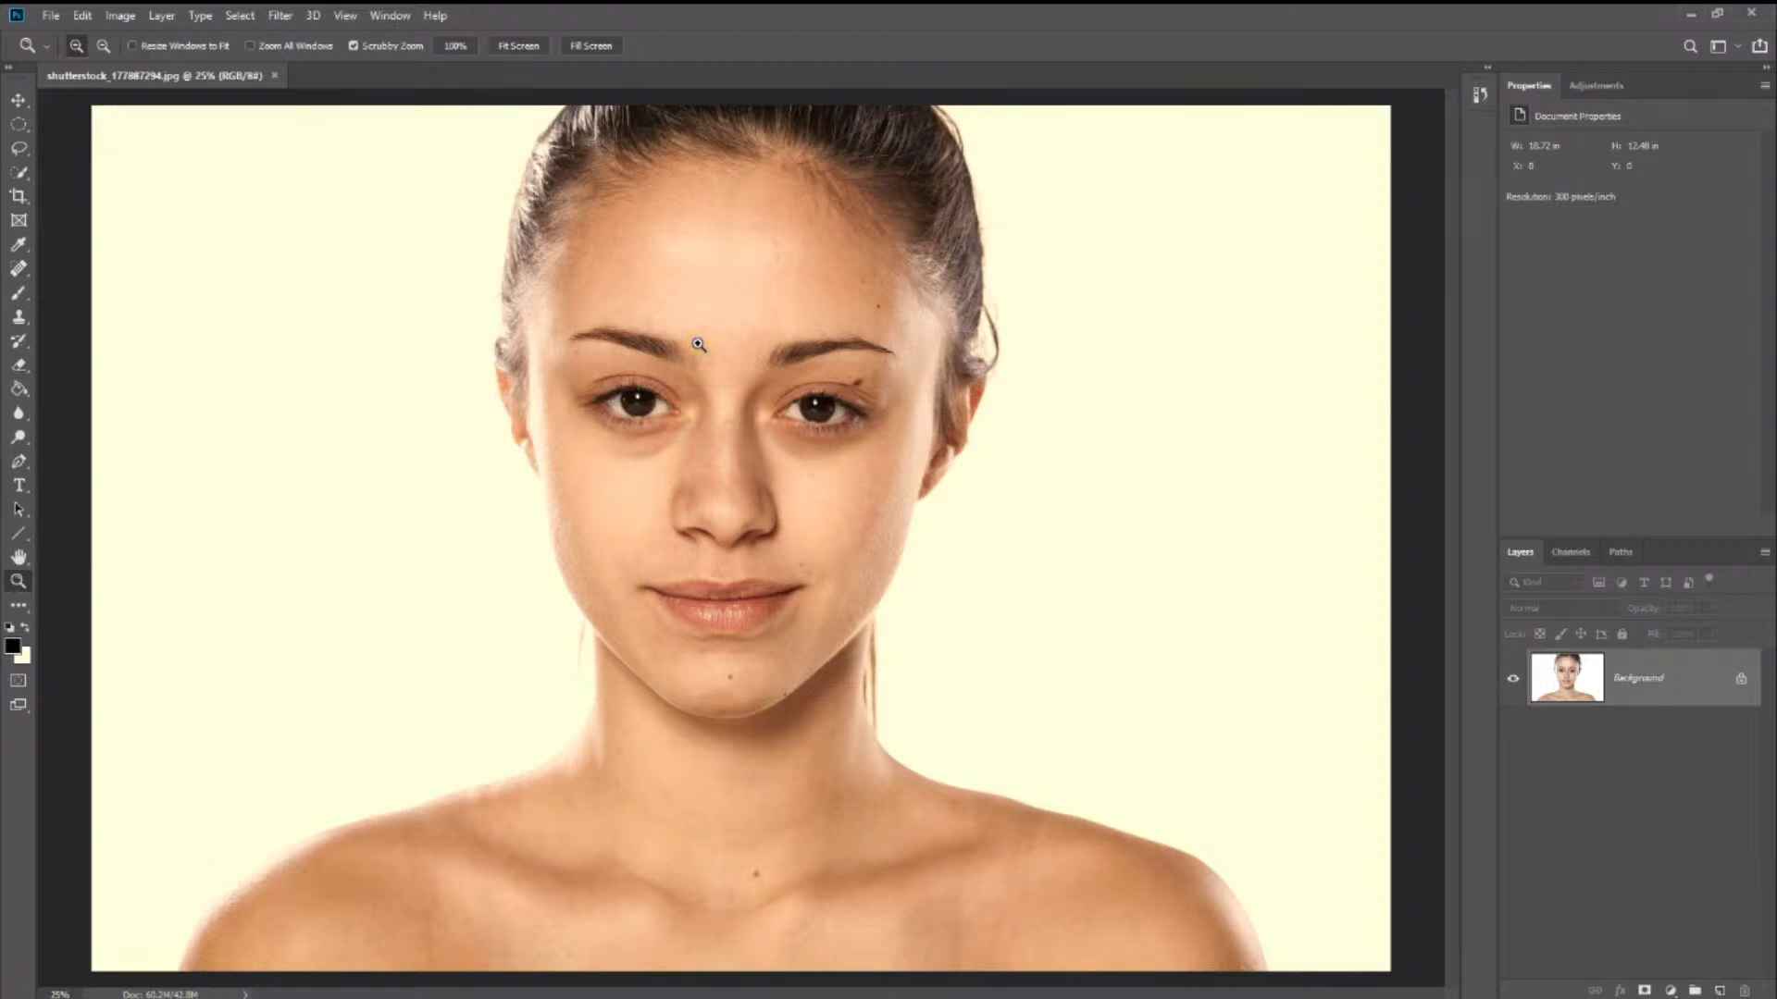
{"action": "left_click", "coordinate": [699, 344]}
{"action": "left_click", "coordinate": [701, 345]}
{"action": "left_click", "coordinate": [705, 345]}
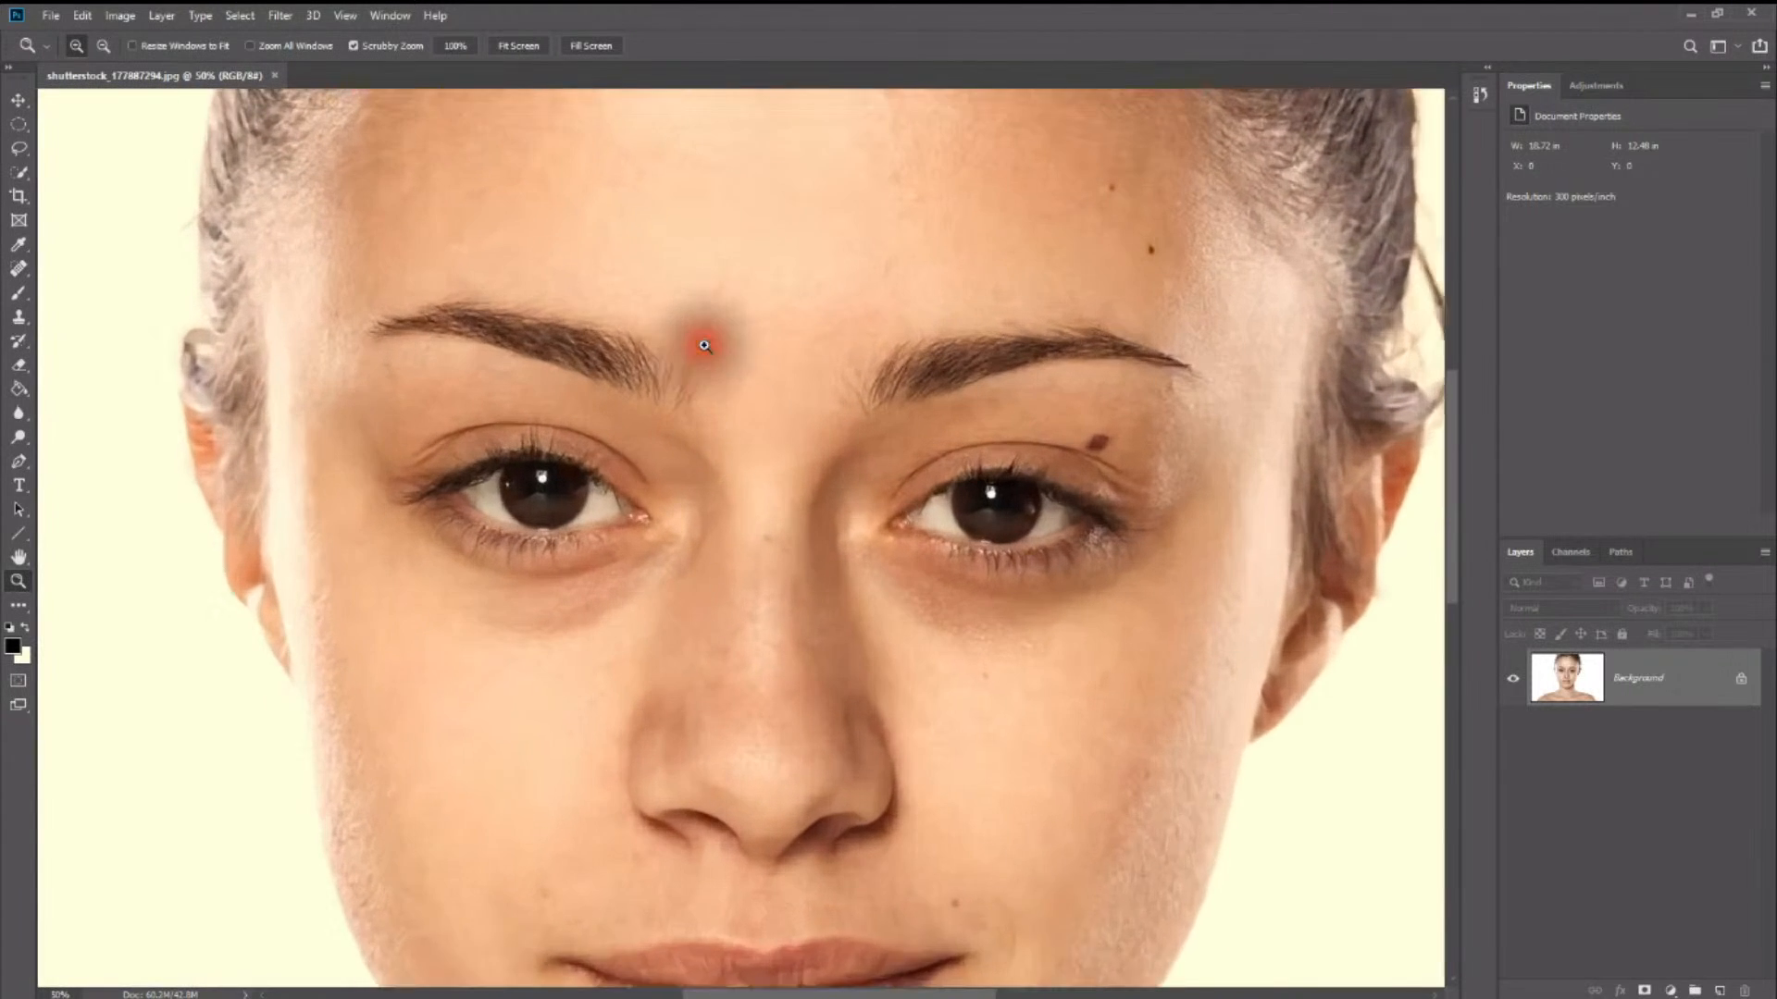
{"action": "left_click", "coordinate": [707, 348]}
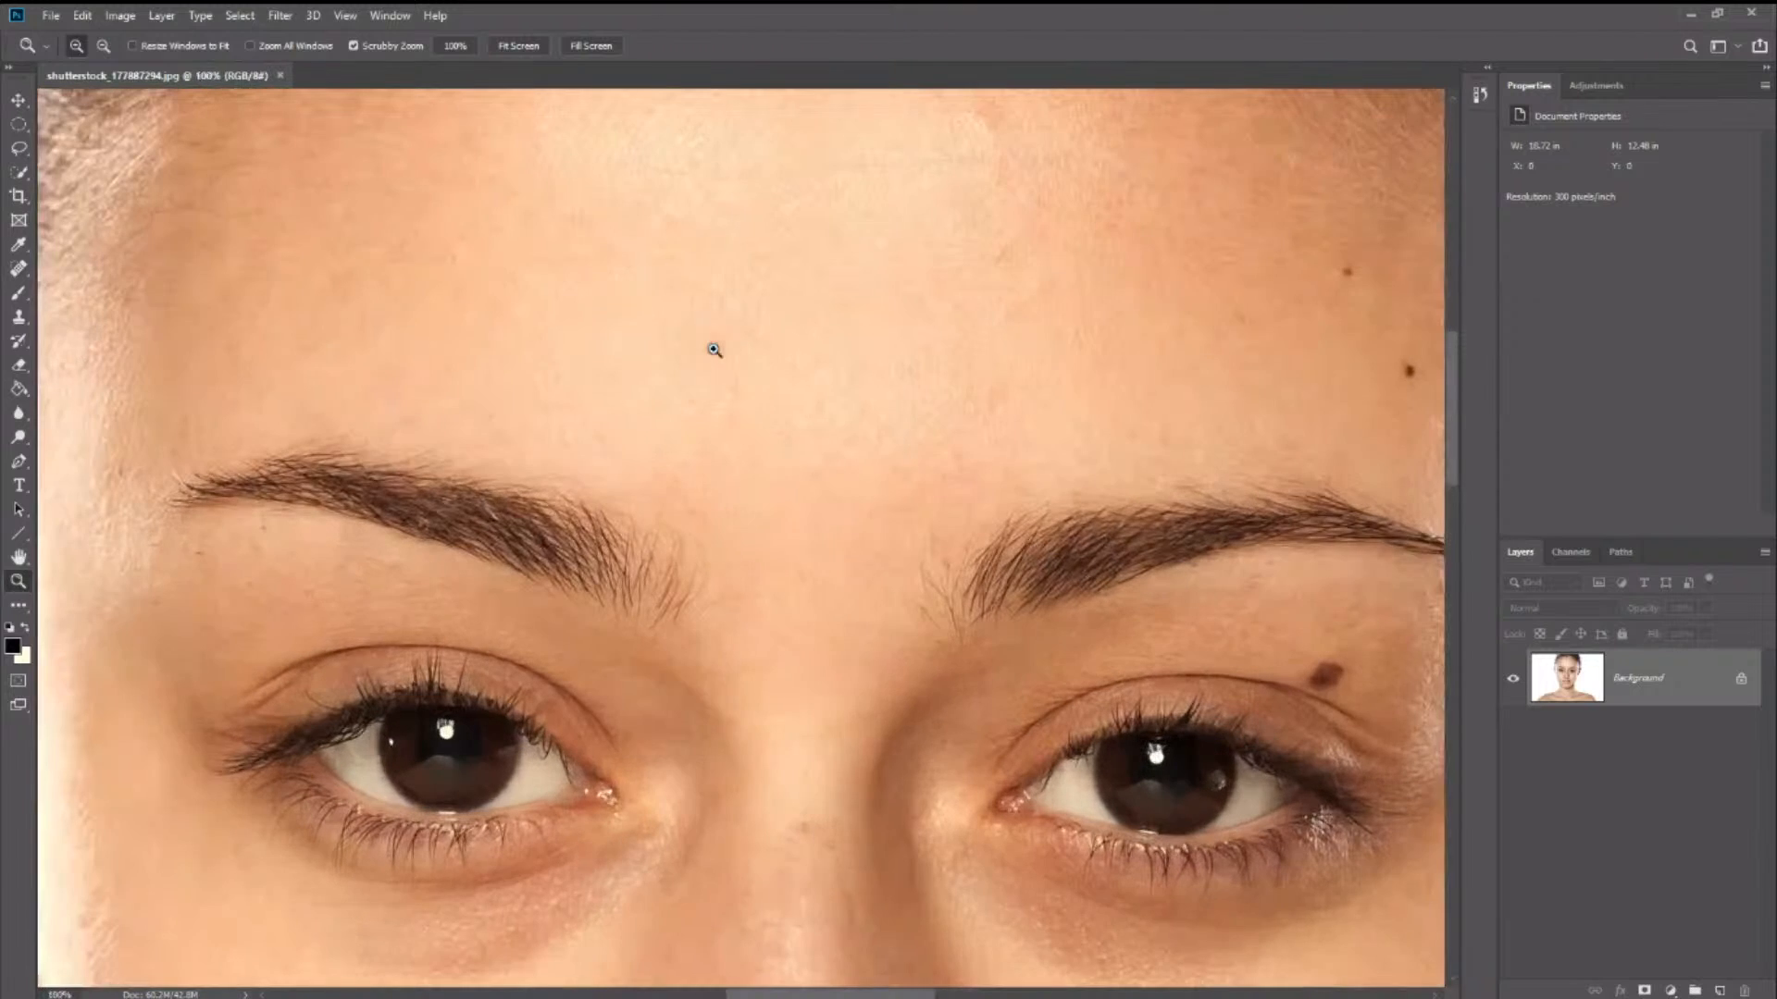
{"action": "left_click", "coordinate": [667, 362]}
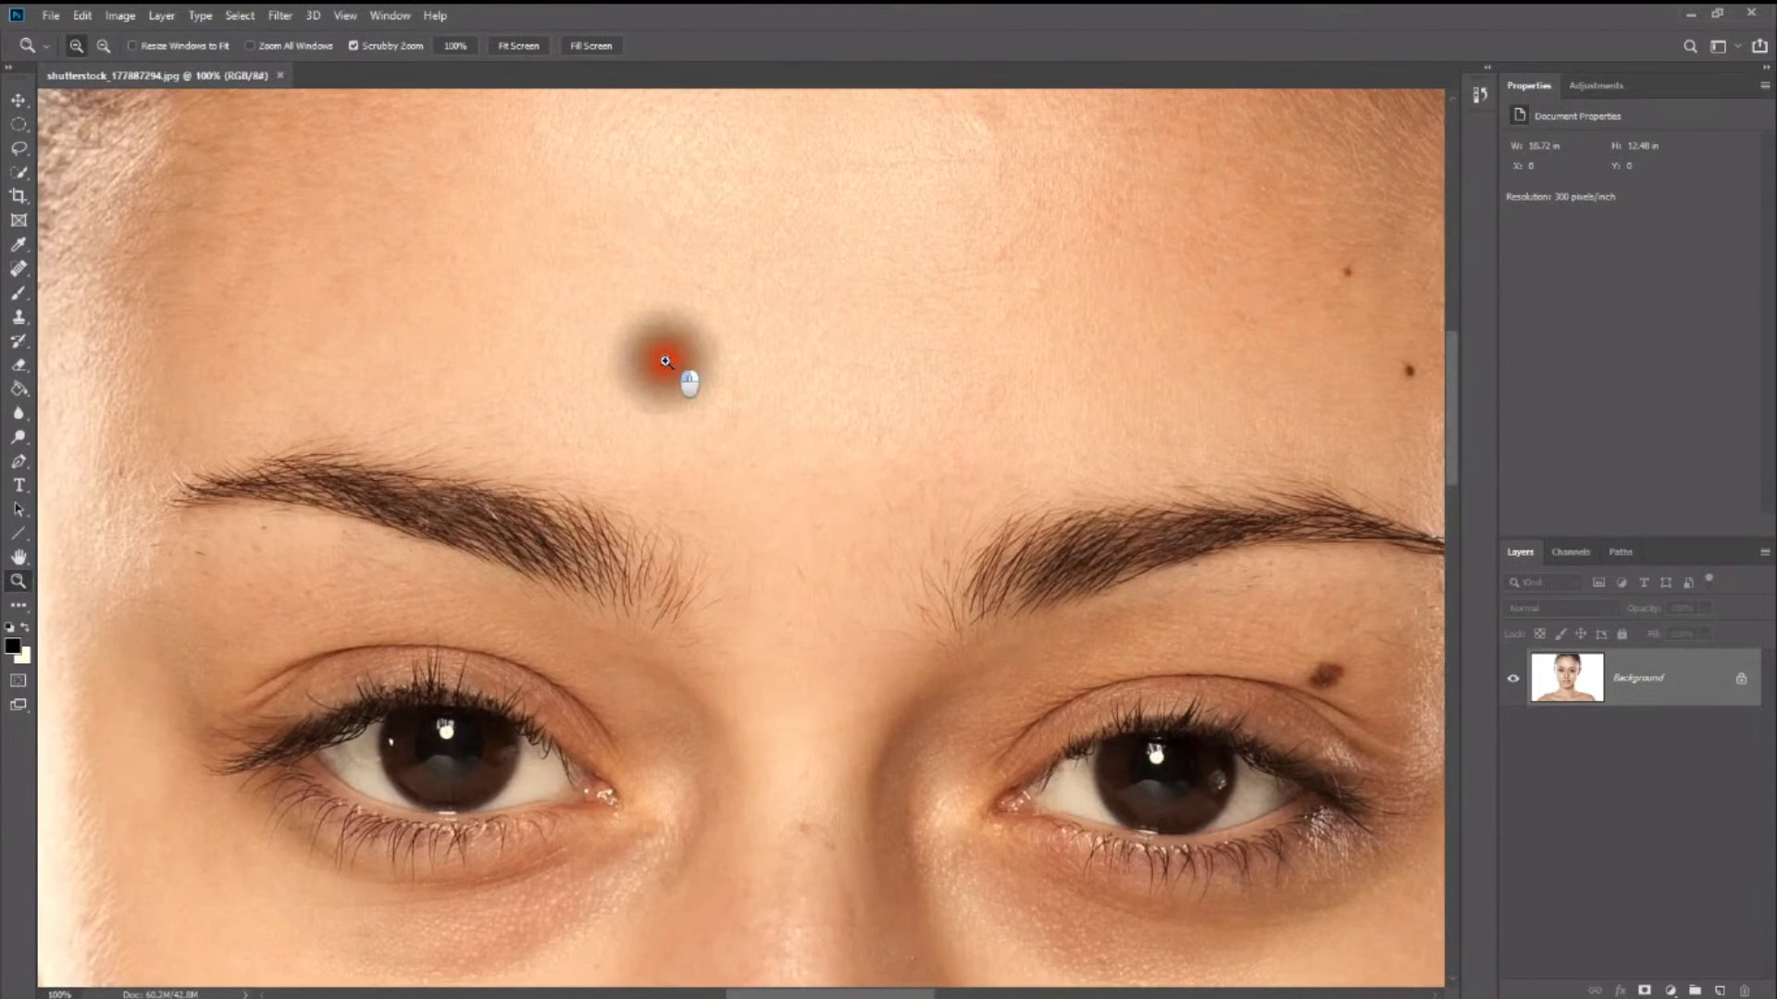
{"action": "left_click", "coordinate": [461, 50]}
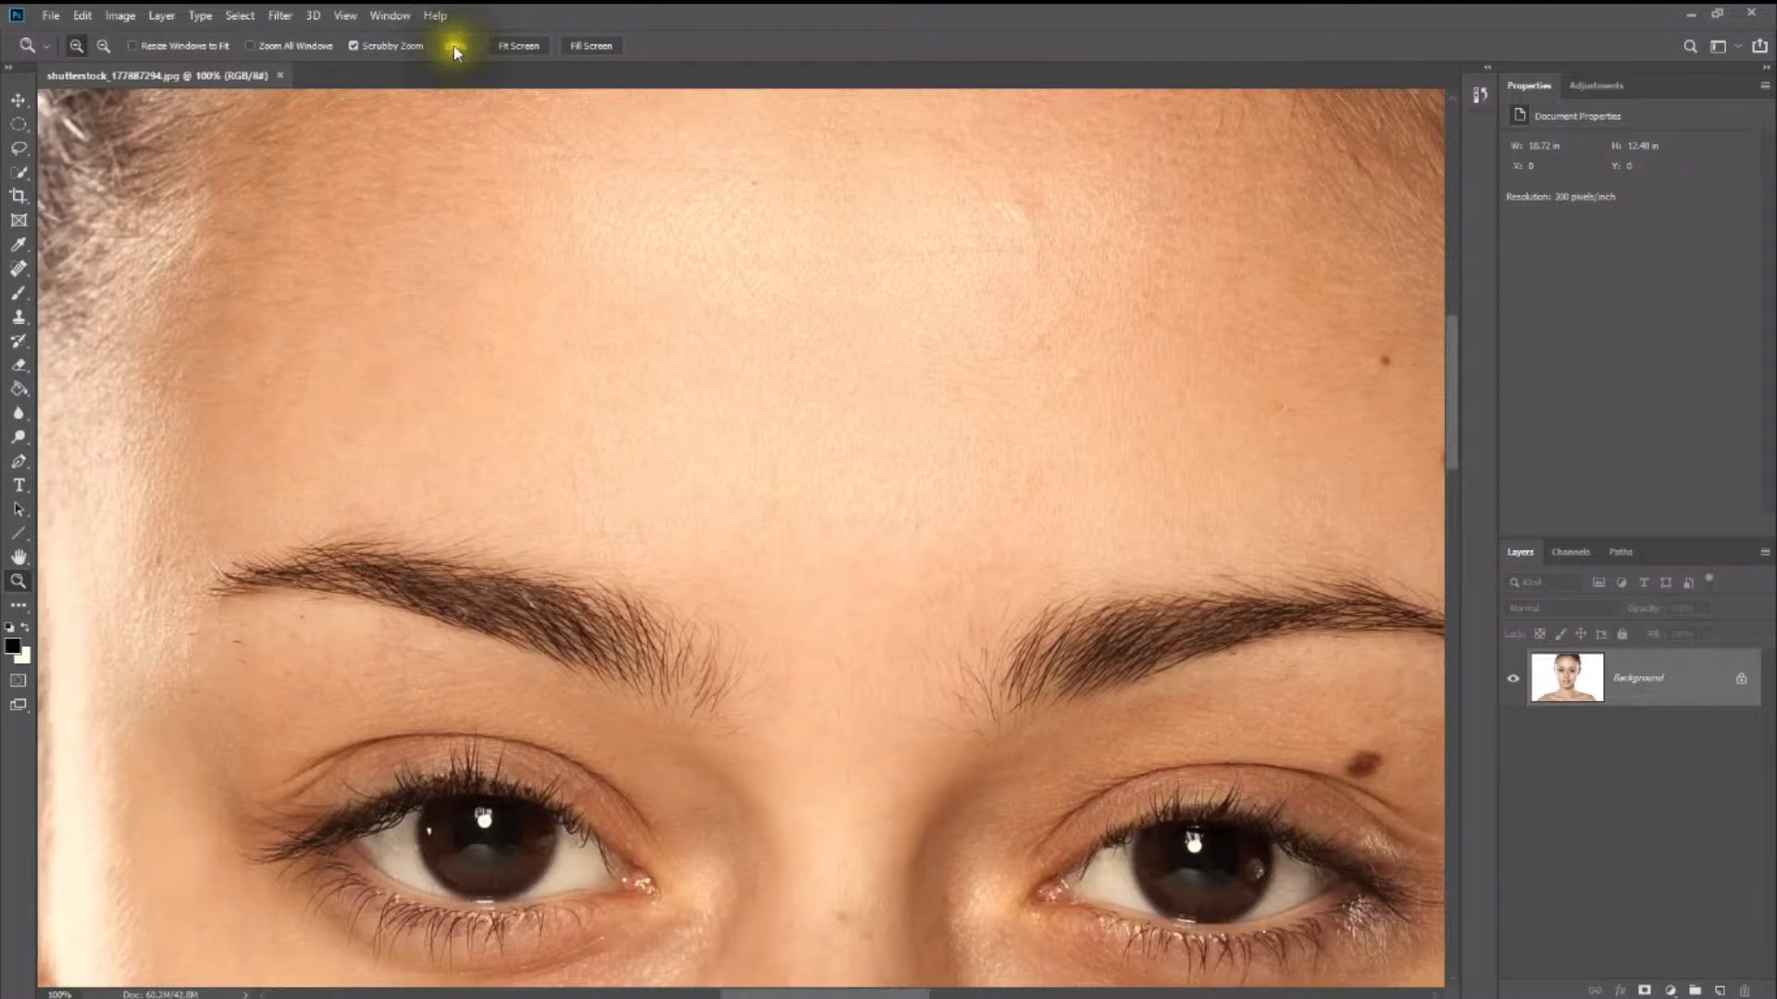
{"action": "left_click", "coordinate": [682, 414]}
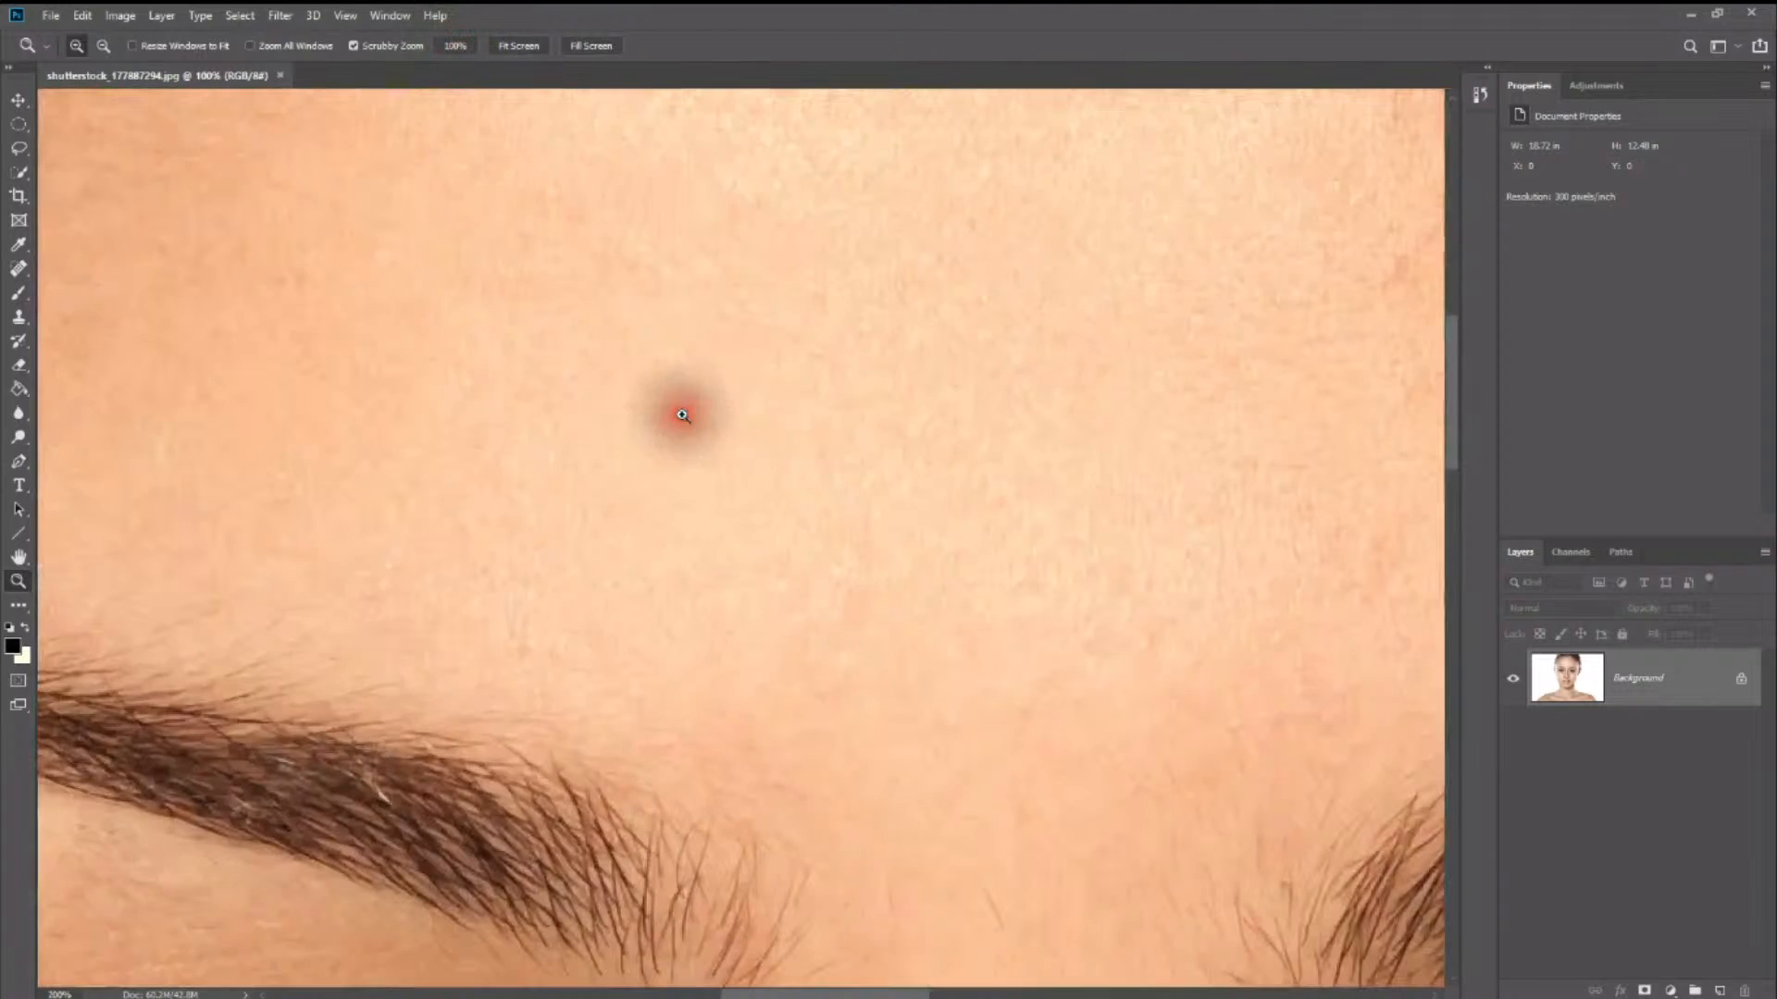
{"action": "left_click_drag", "start_coordinate": [620, 401], "coordinate": [963, 429]}
{"action": "left_click_drag", "start_coordinate": [769, 566], "coordinate": [817, 385]}
{"action": "left_click_drag", "start_coordinate": [619, 547], "coordinate": [629, 477]}
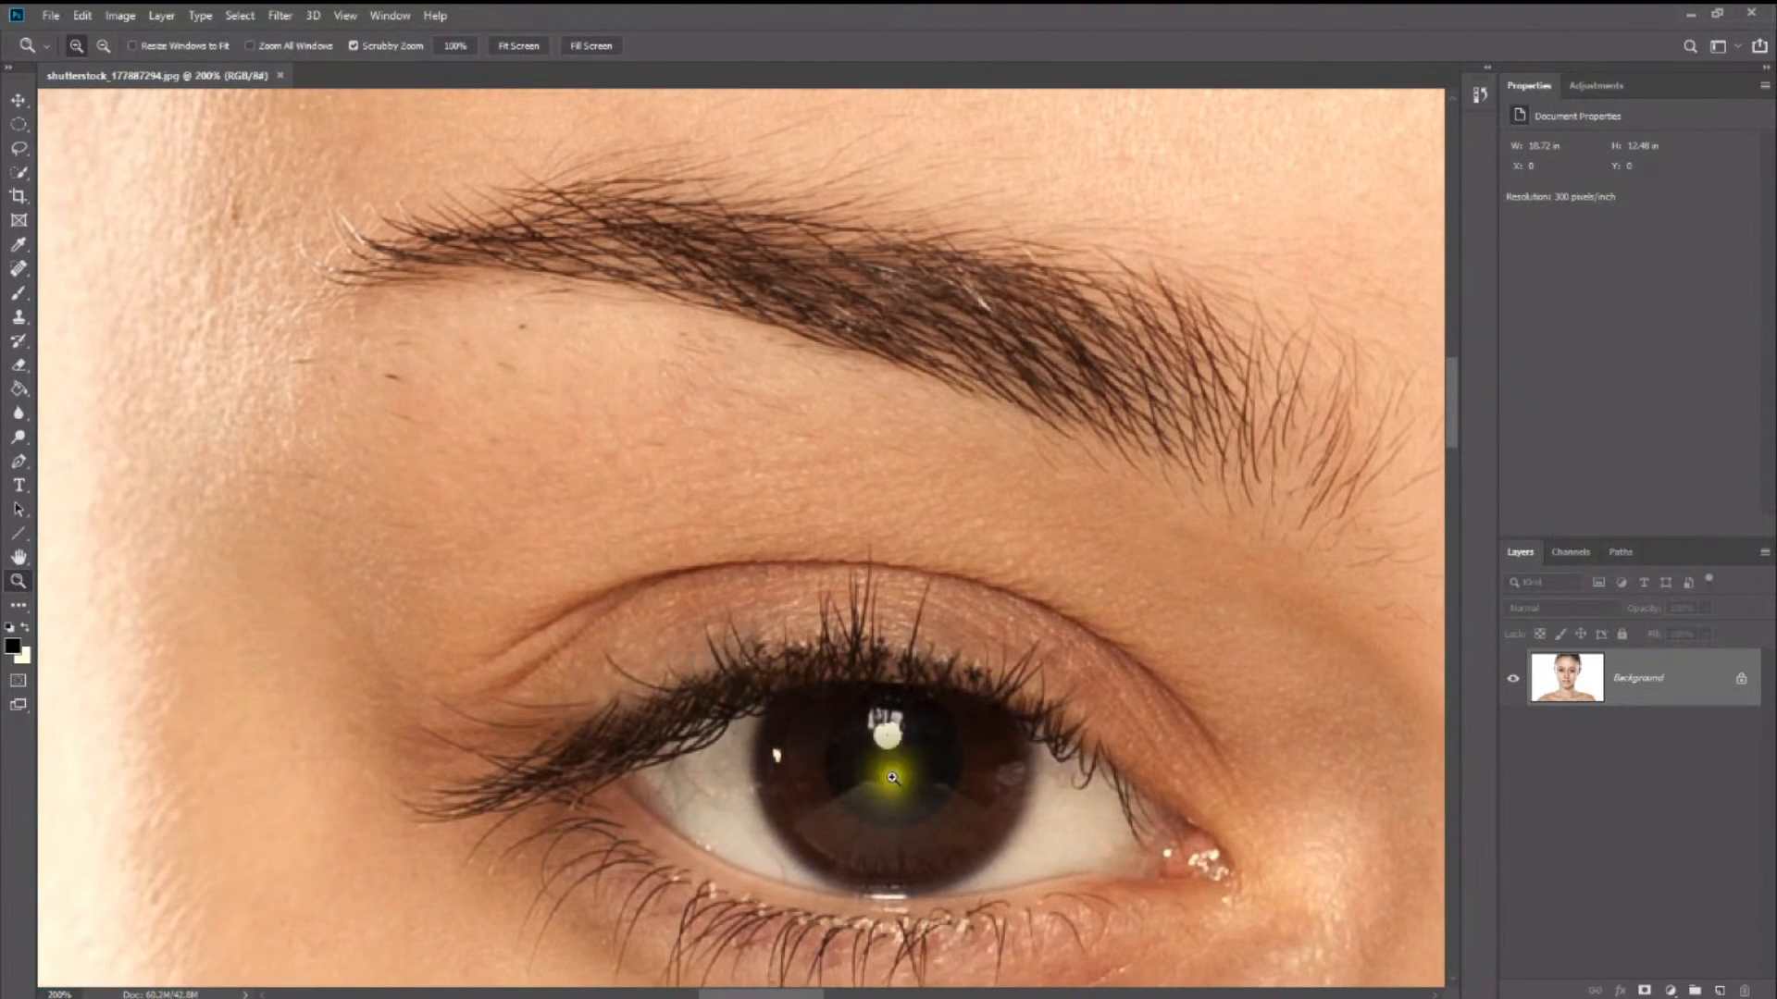
{"action": "left_click", "coordinate": [460, 46]}
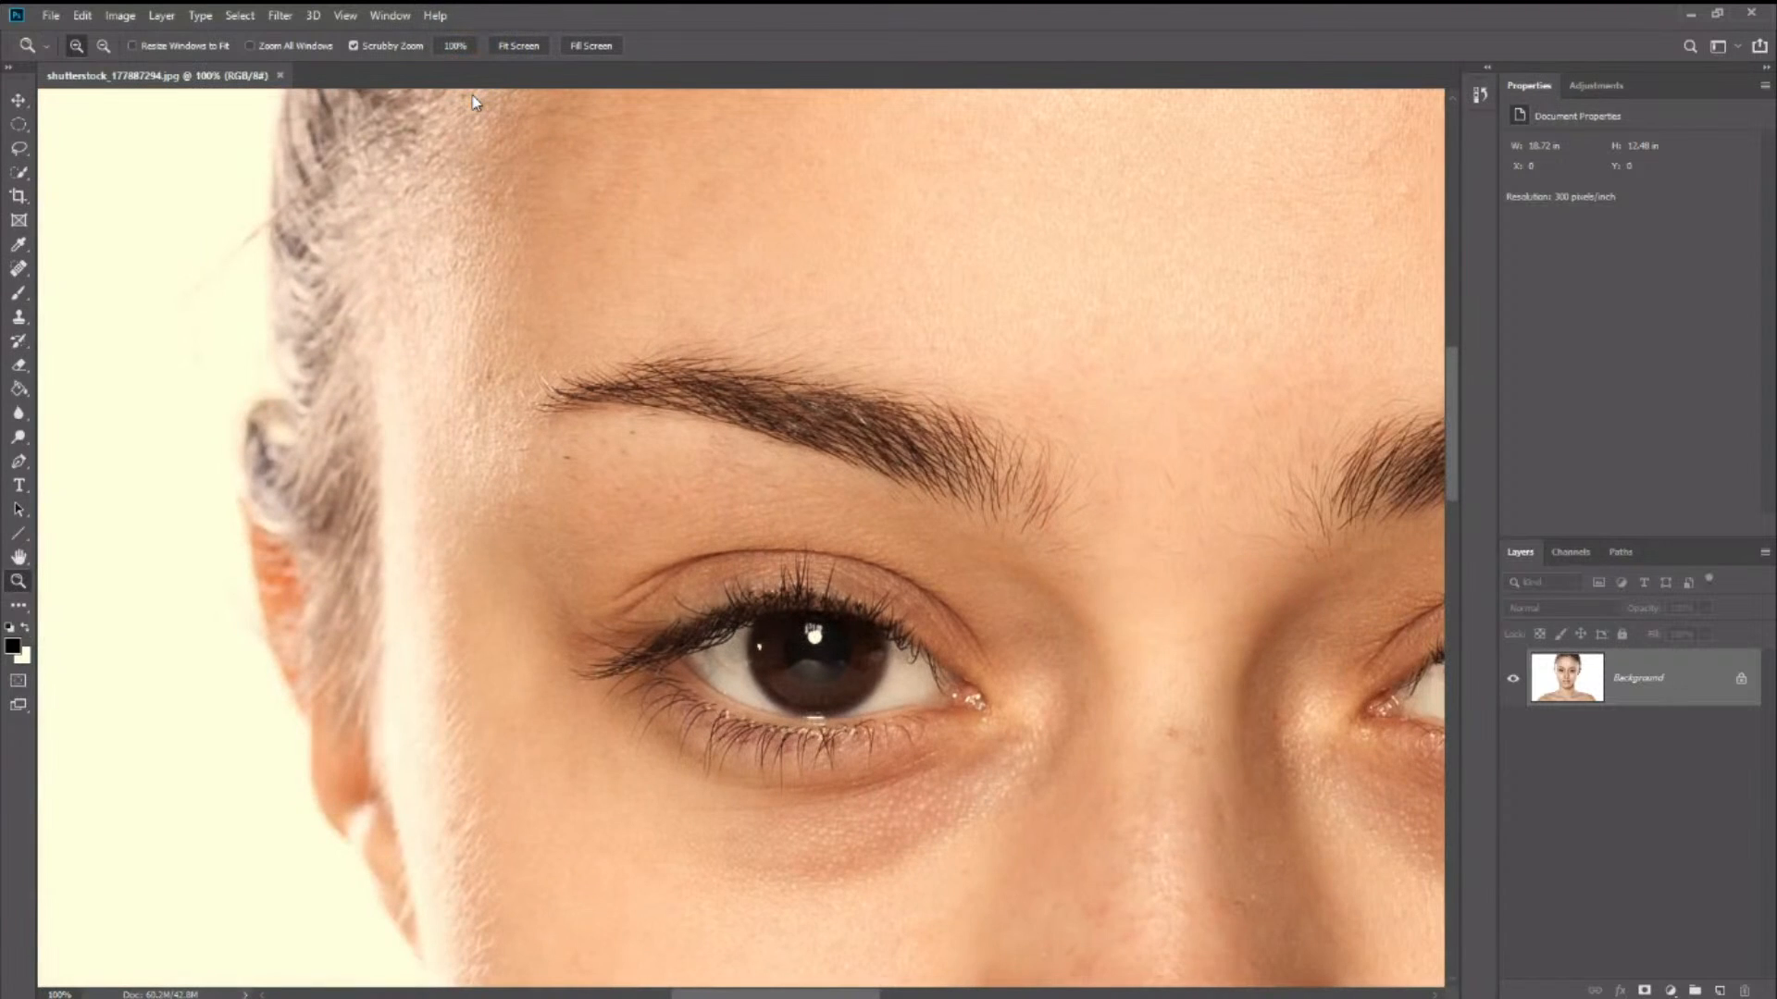
- Examine the woman's eyebrows, nose, mouth, chin and forehead for moles and blemishes at 66.7% zoom
{"action": "left_click", "coordinate": [794, 413]}
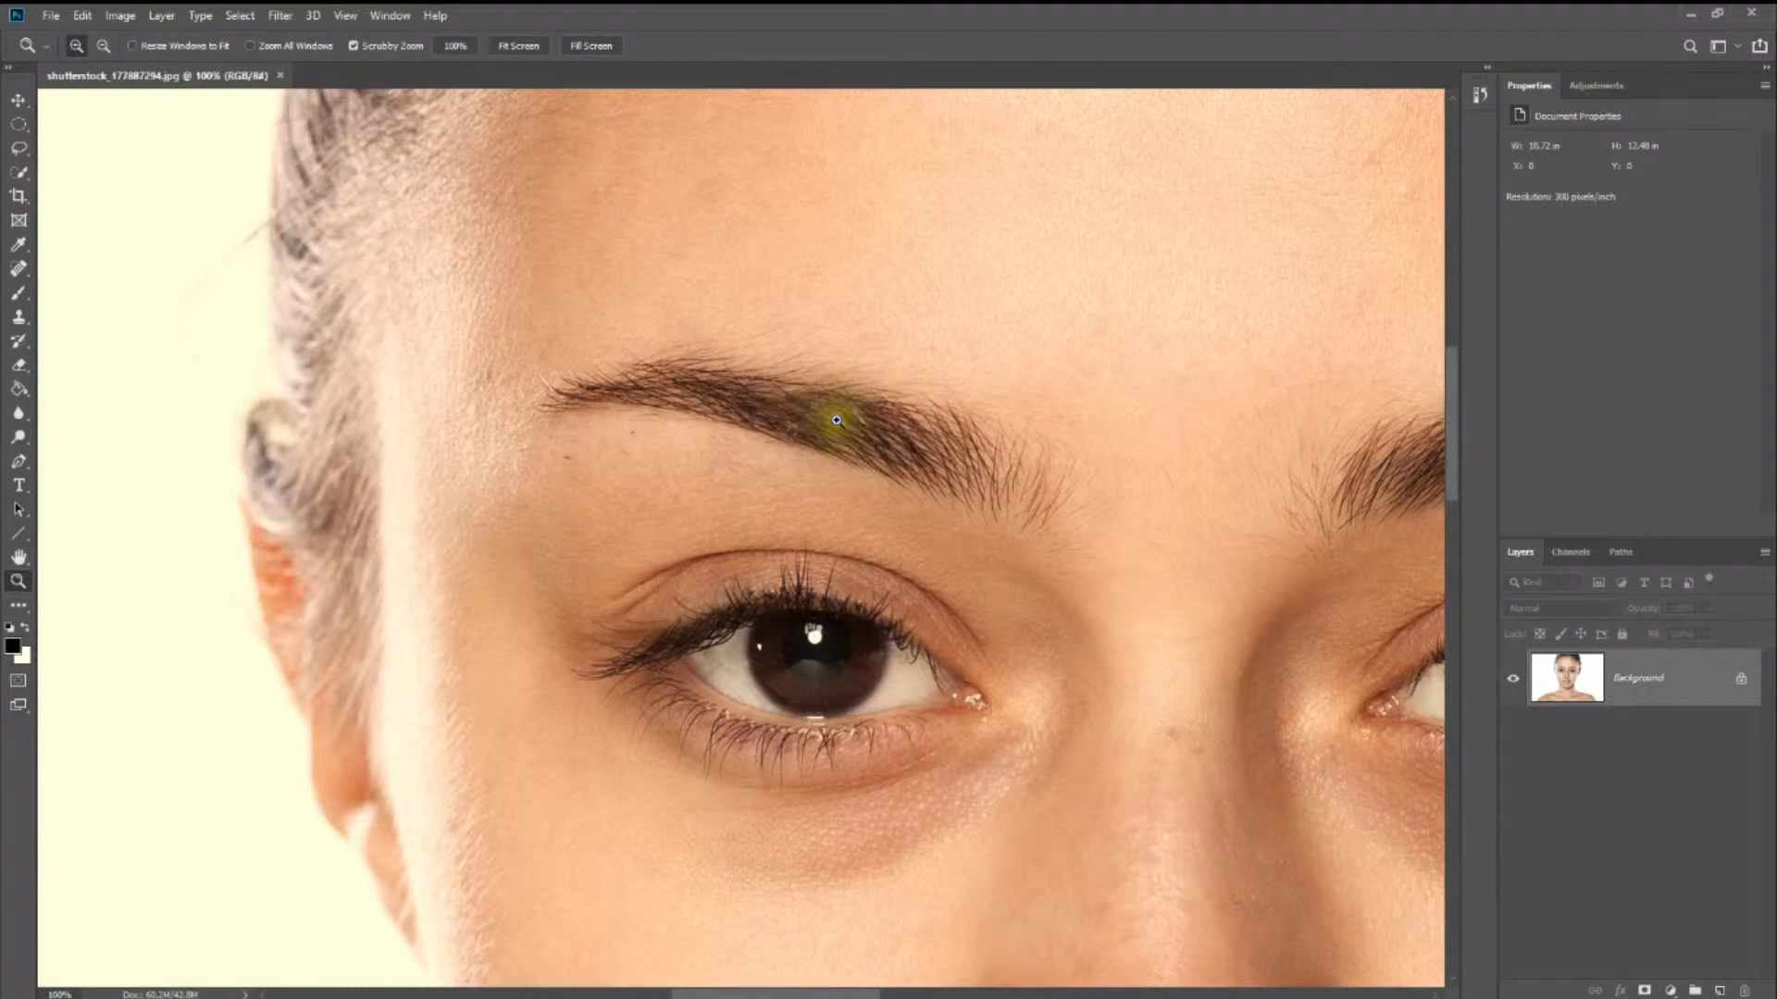
{"action": "left_click", "coordinate": [898, 434]}
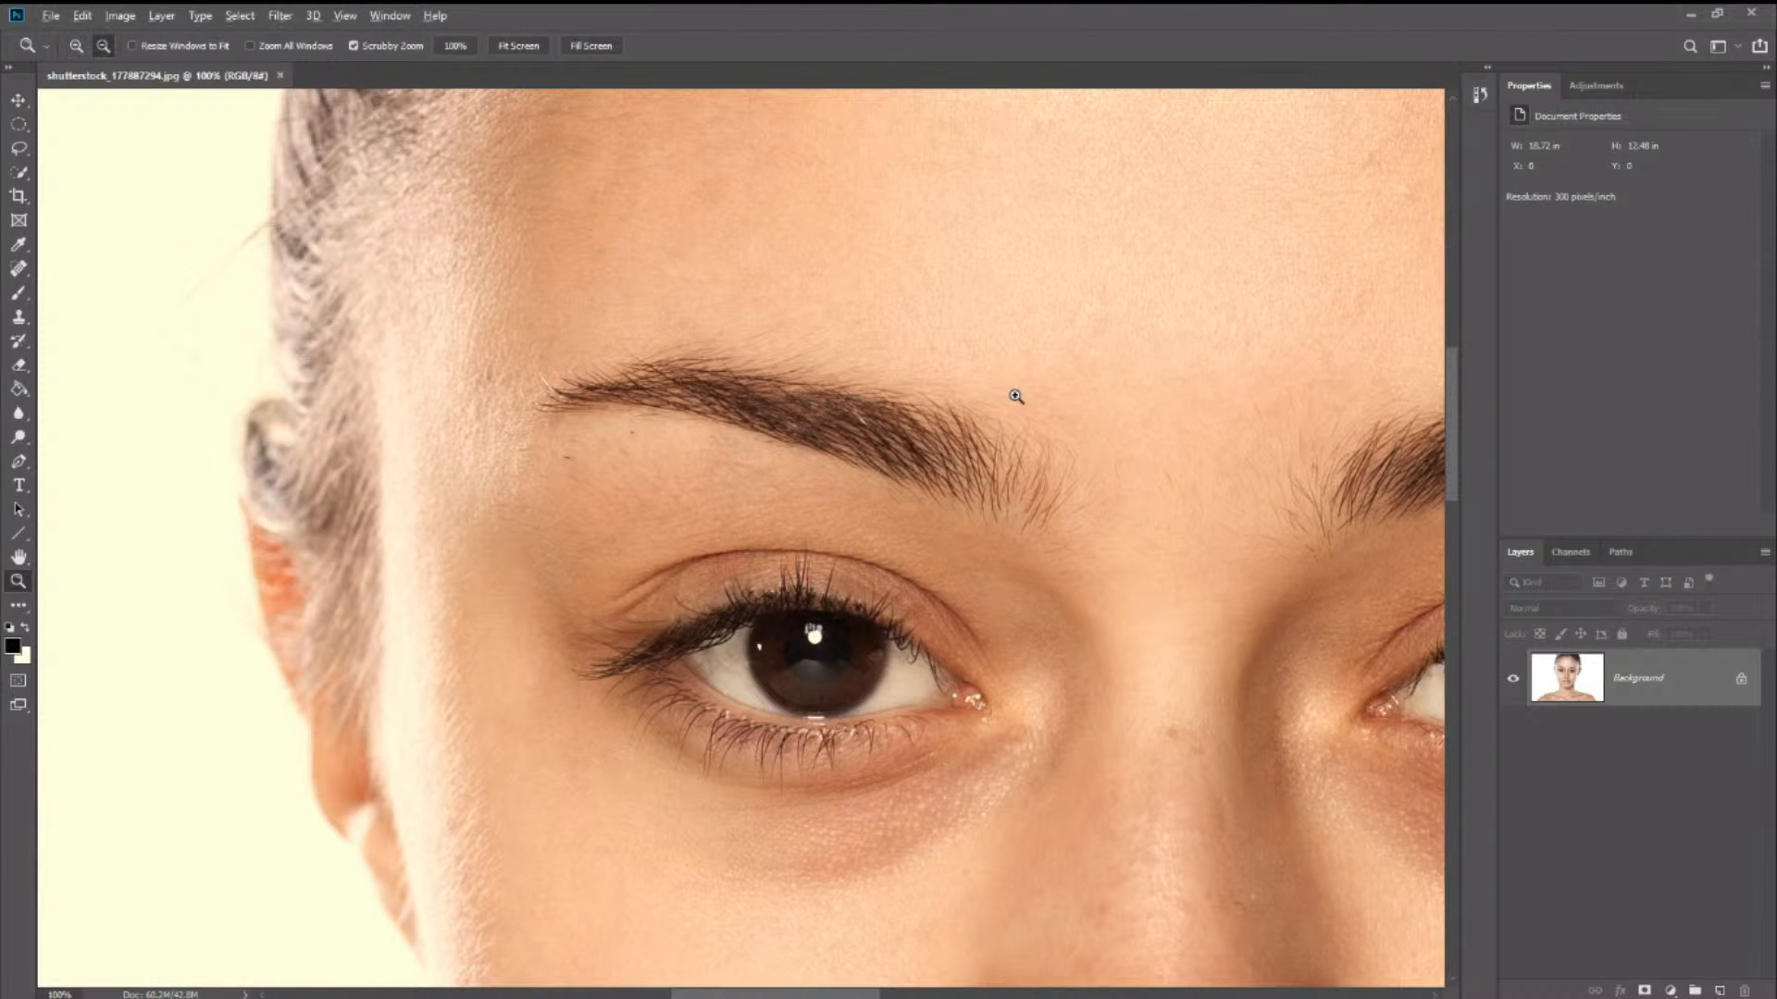
{"action": "left_click", "coordinate": [1015, 387]}
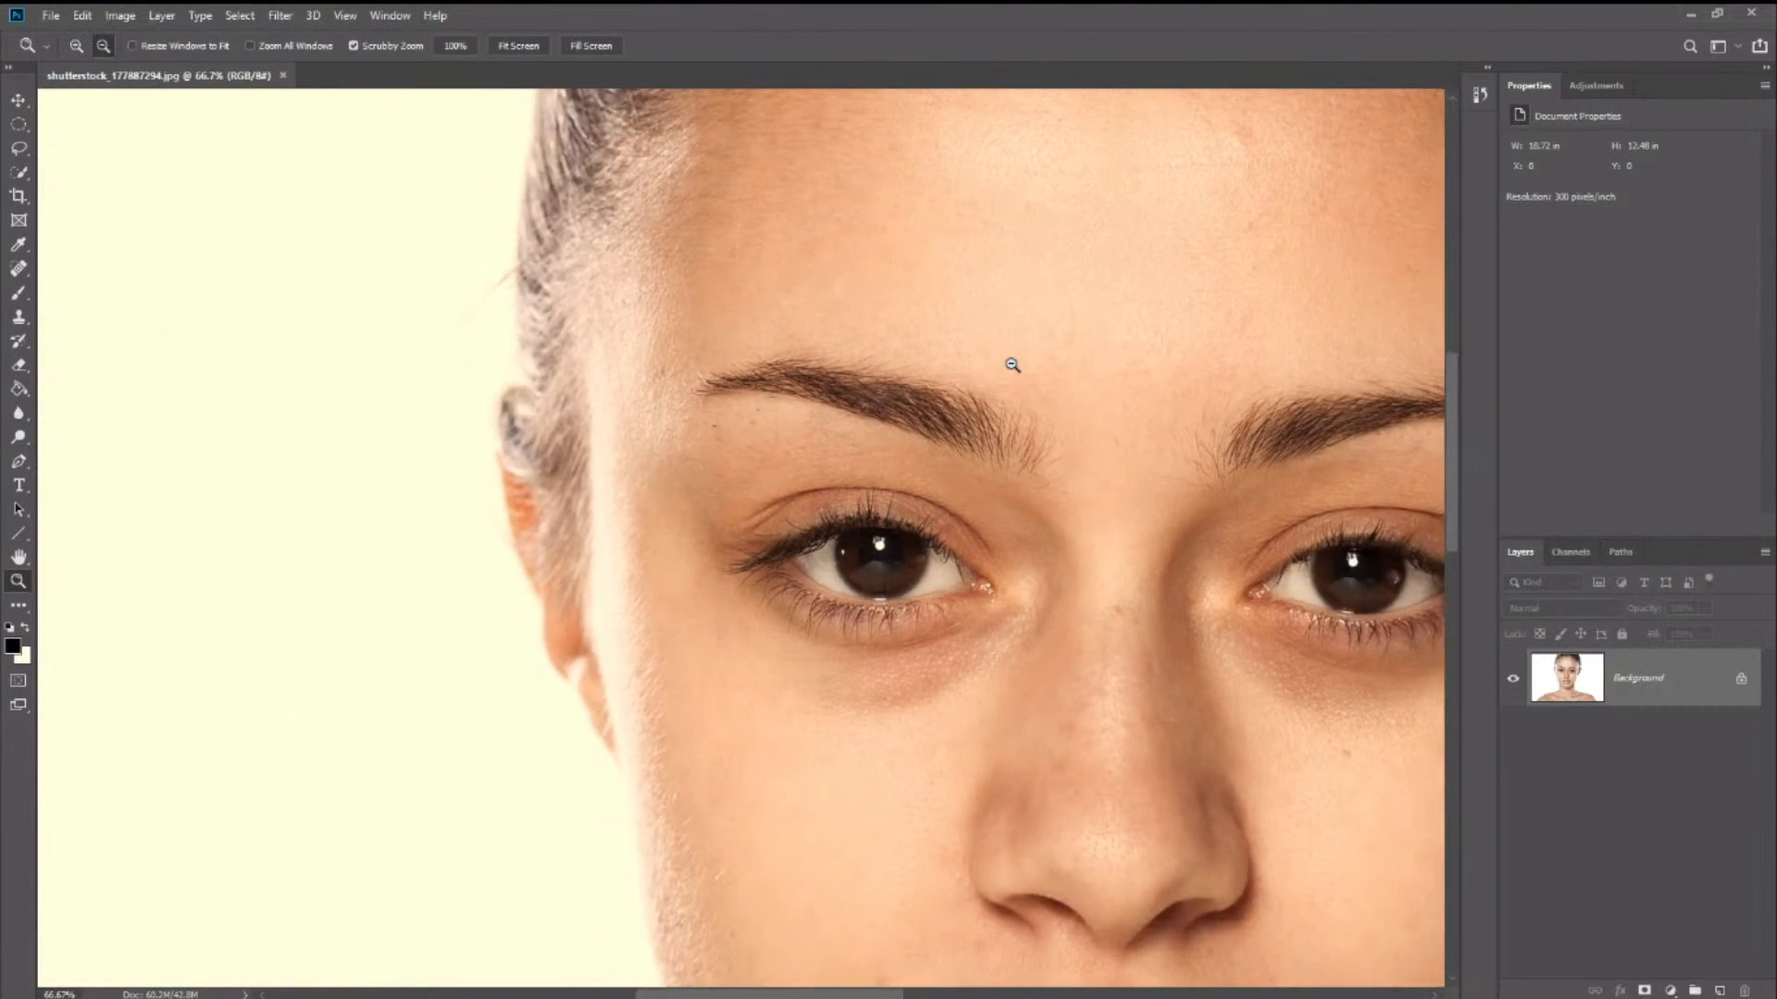
{"action": "left_click", "coordinate": [1014, 364]}
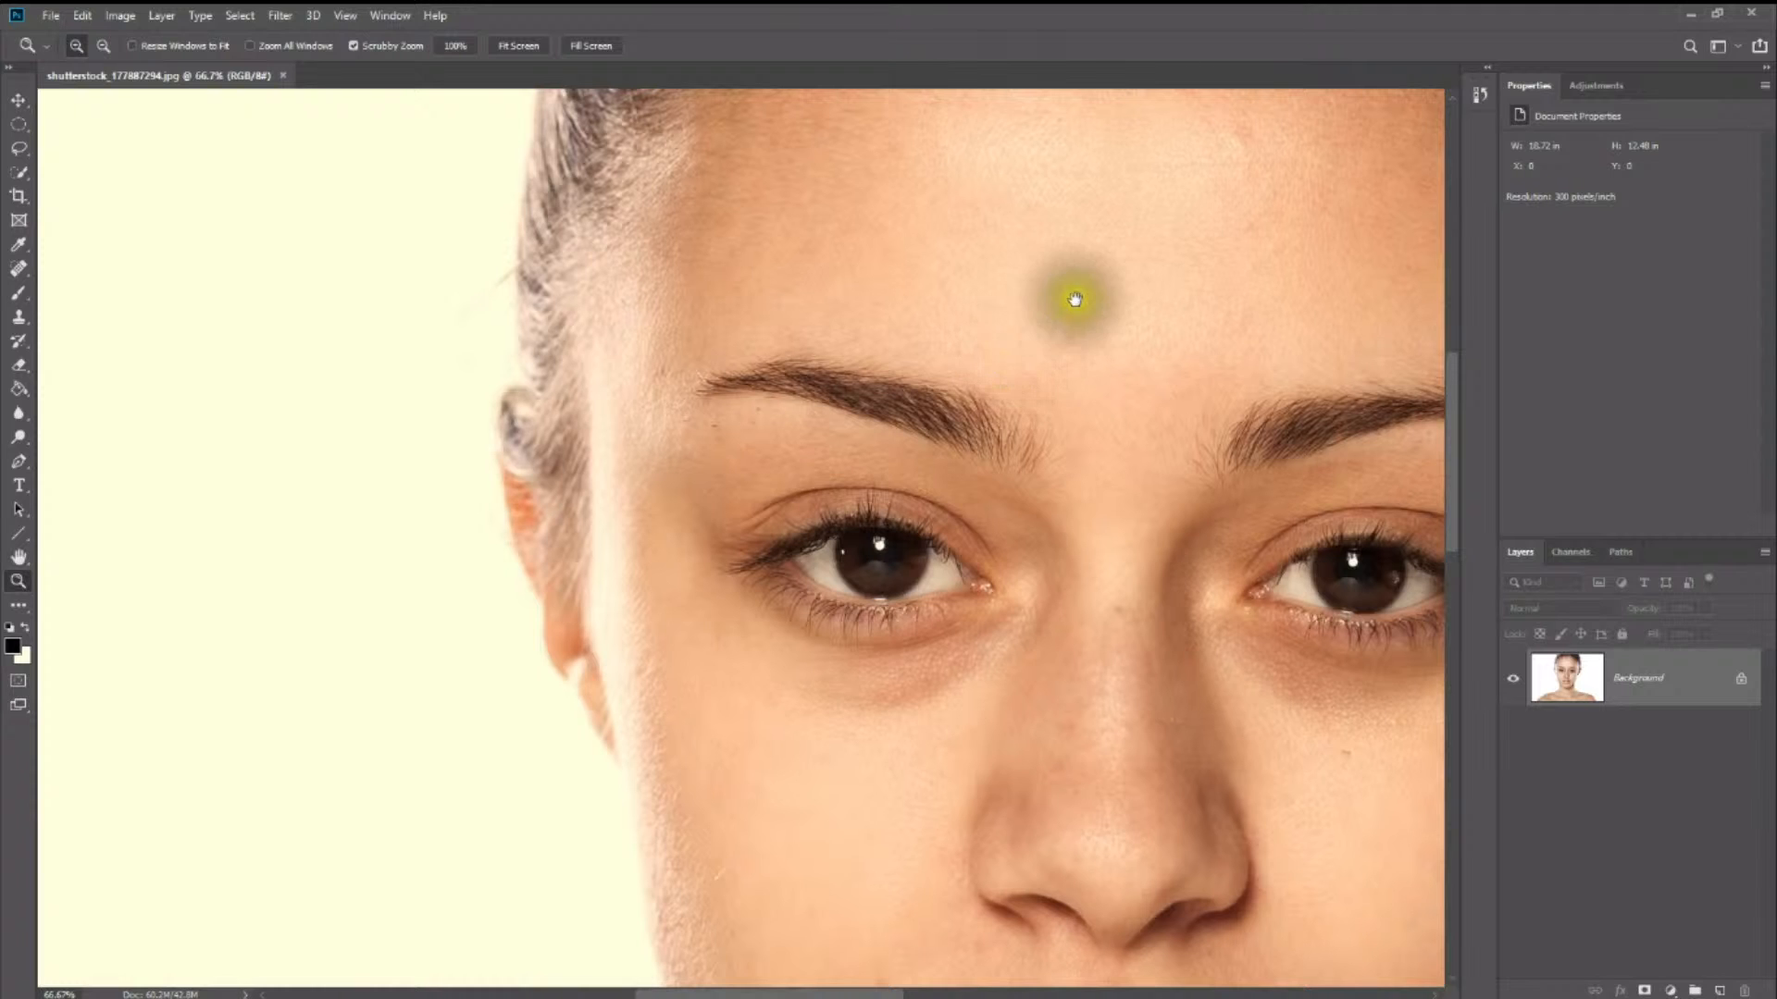
{"action": "left_click_drag", "start_coordinate": [1071, 290], "coordinate": [856, 176]}
{"action": "left_click_drag", "start_coordinate": [989, 658], "coordinate": [941, 341]}
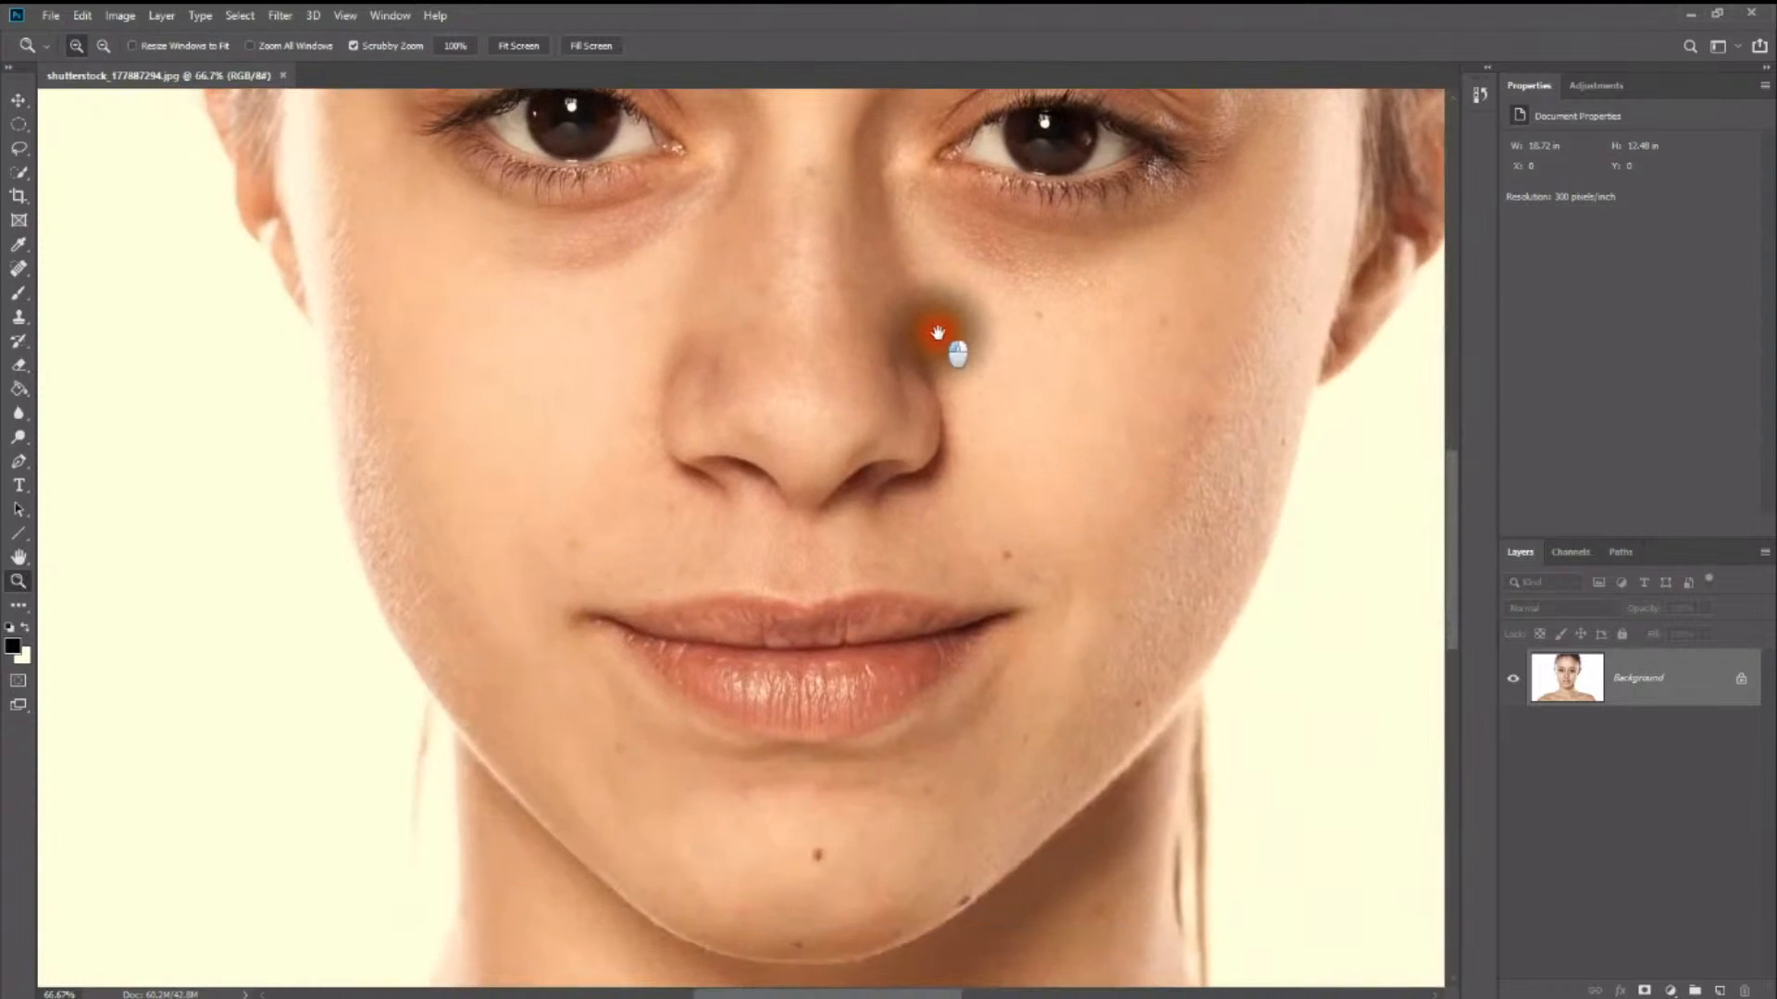
{"action": "left_click_drag", "start_coordinate": [833, 646], "coordinate": [887, 838]}
{"action": "left_click_drag", "start_coordinate": [880, 257], "coordinate": [813, 793]}
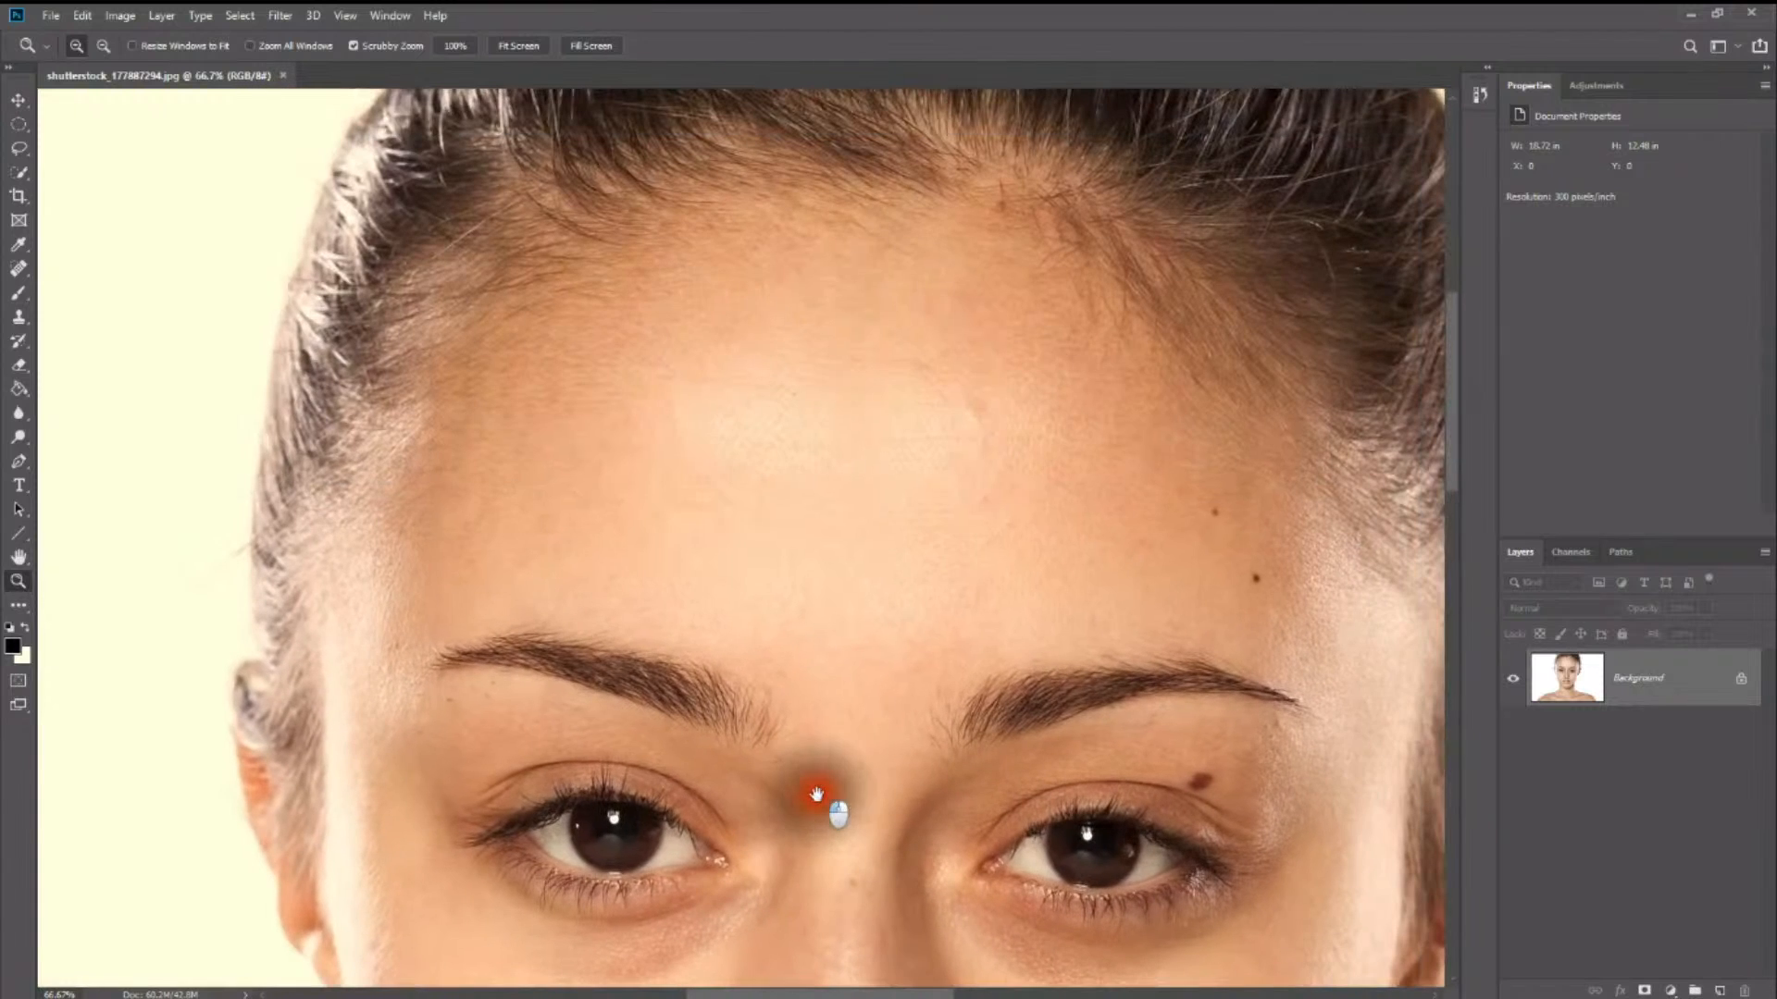
- Activate the Spot Healing Brush and duplicate the Background layer for the retouching
{"action": "left_click", "coordinate": [14, 272]}
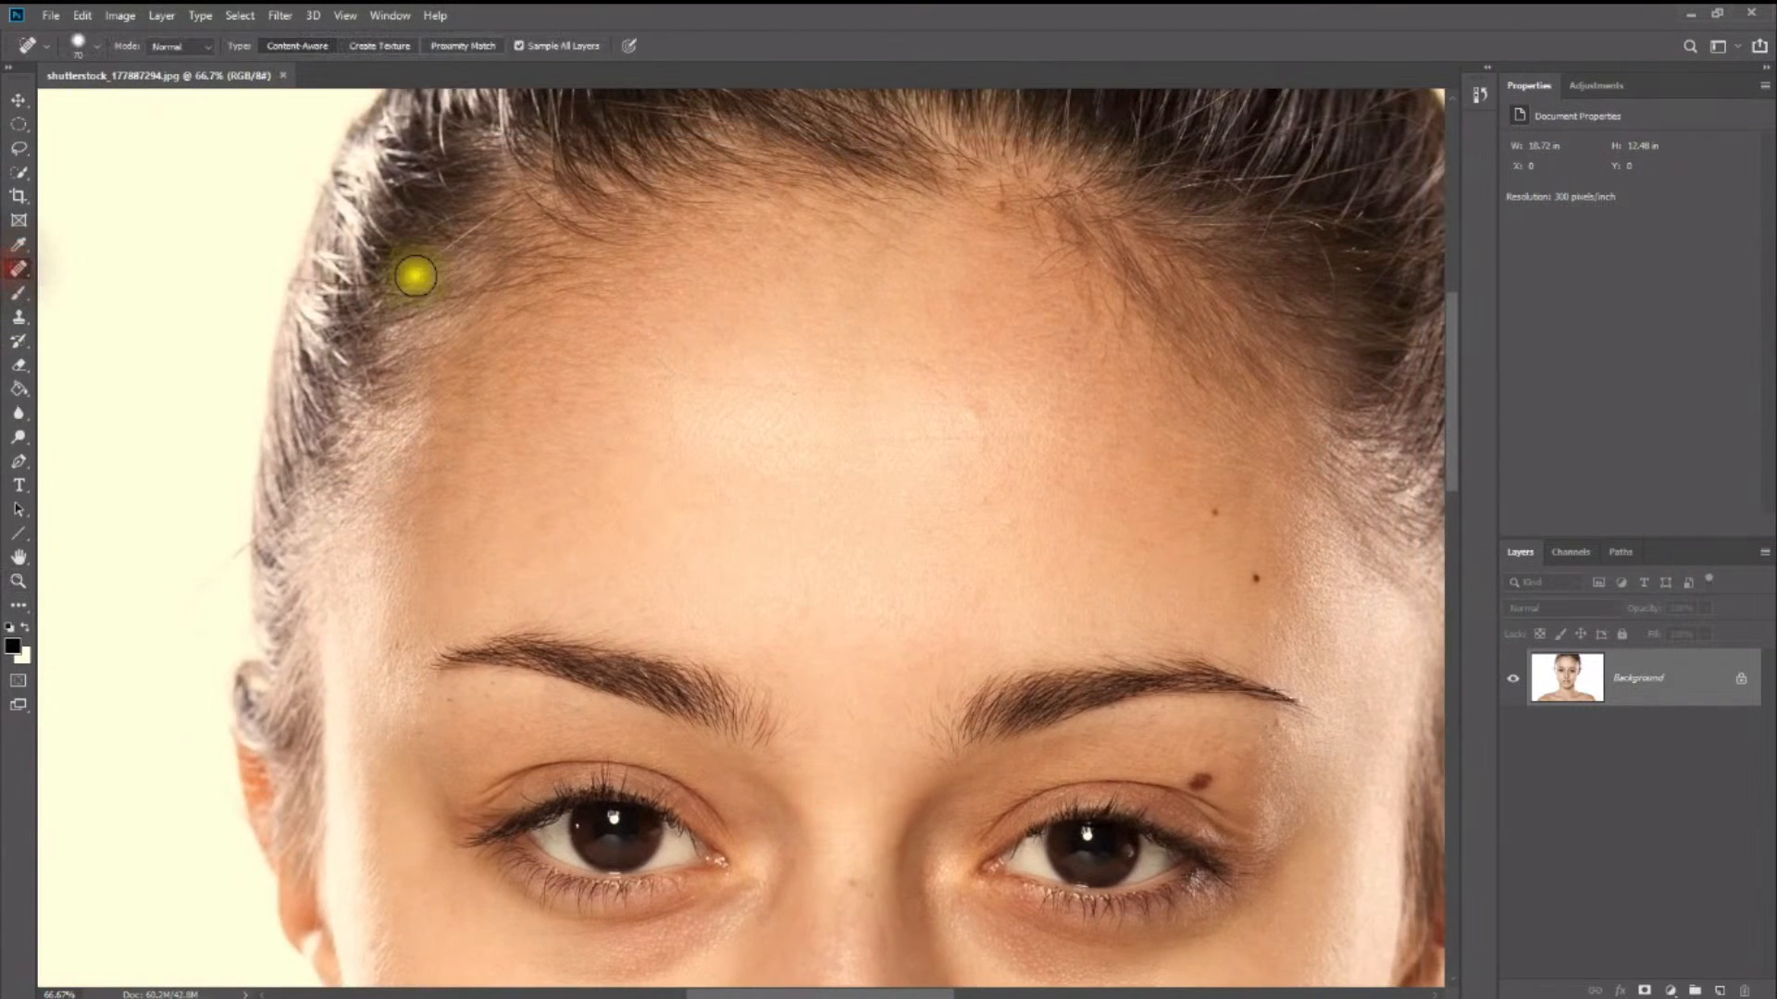
{"action": "left_click", "coordinate": [15, 276]}
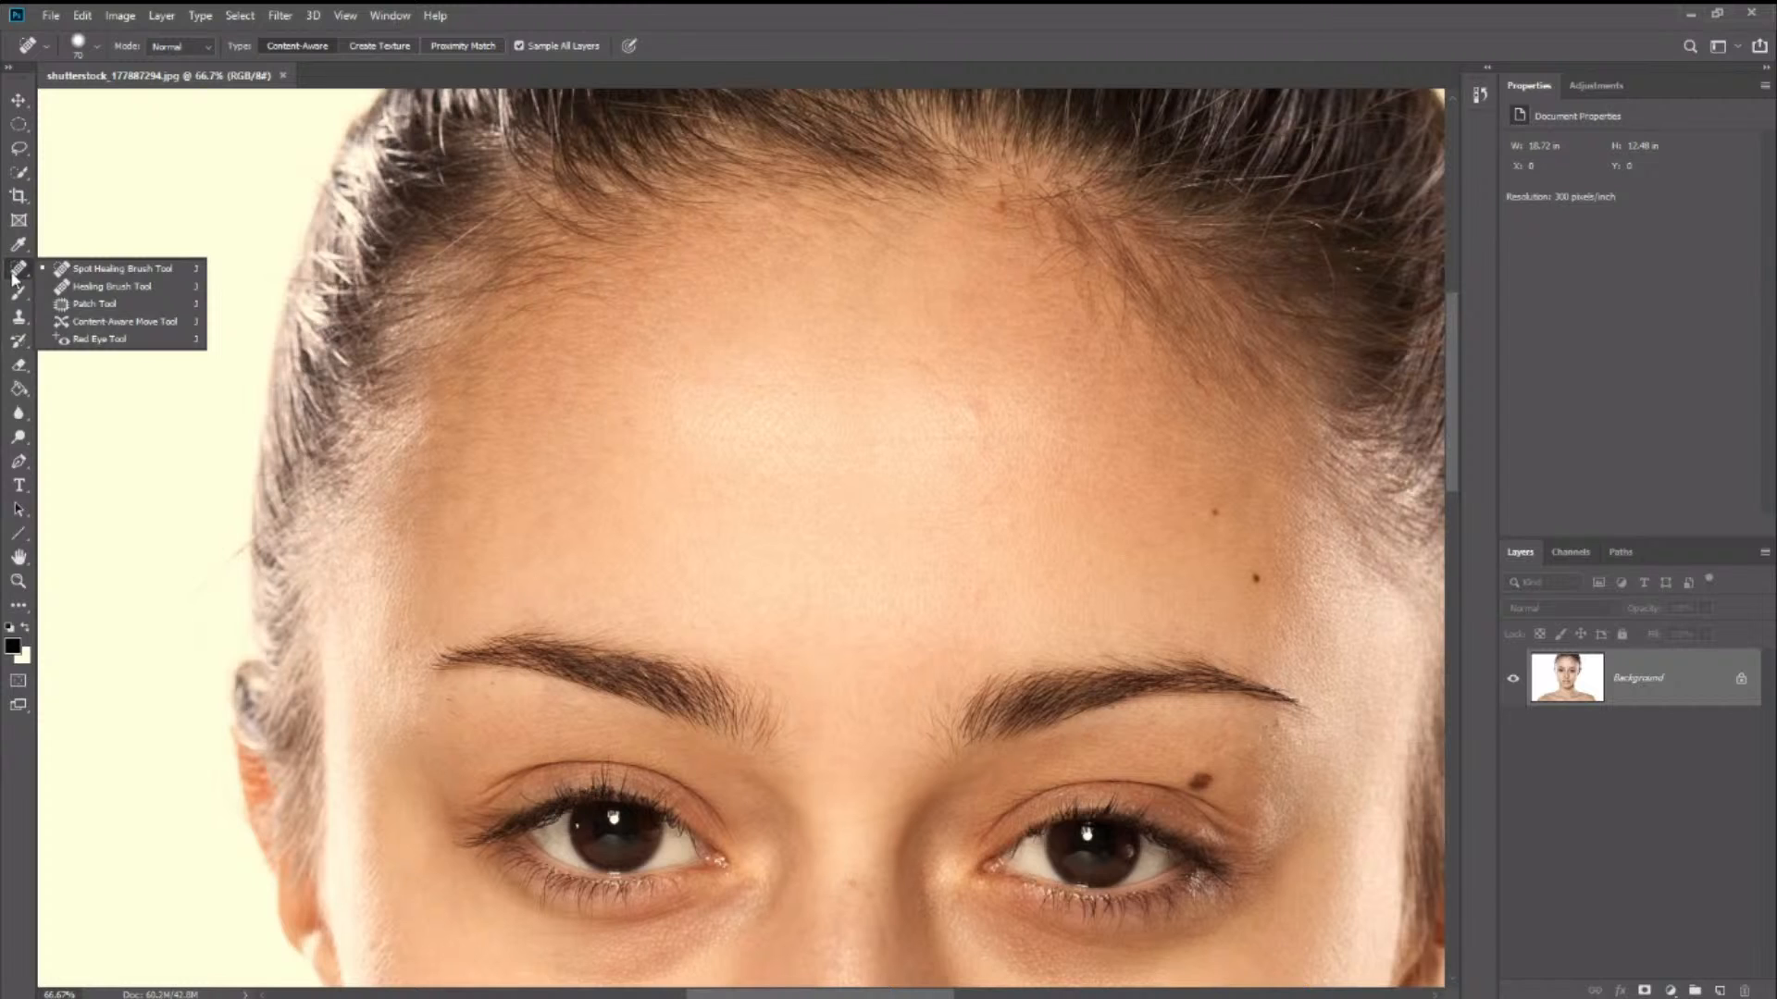
{"action": "left_click", "coordinate": [14, 272]}
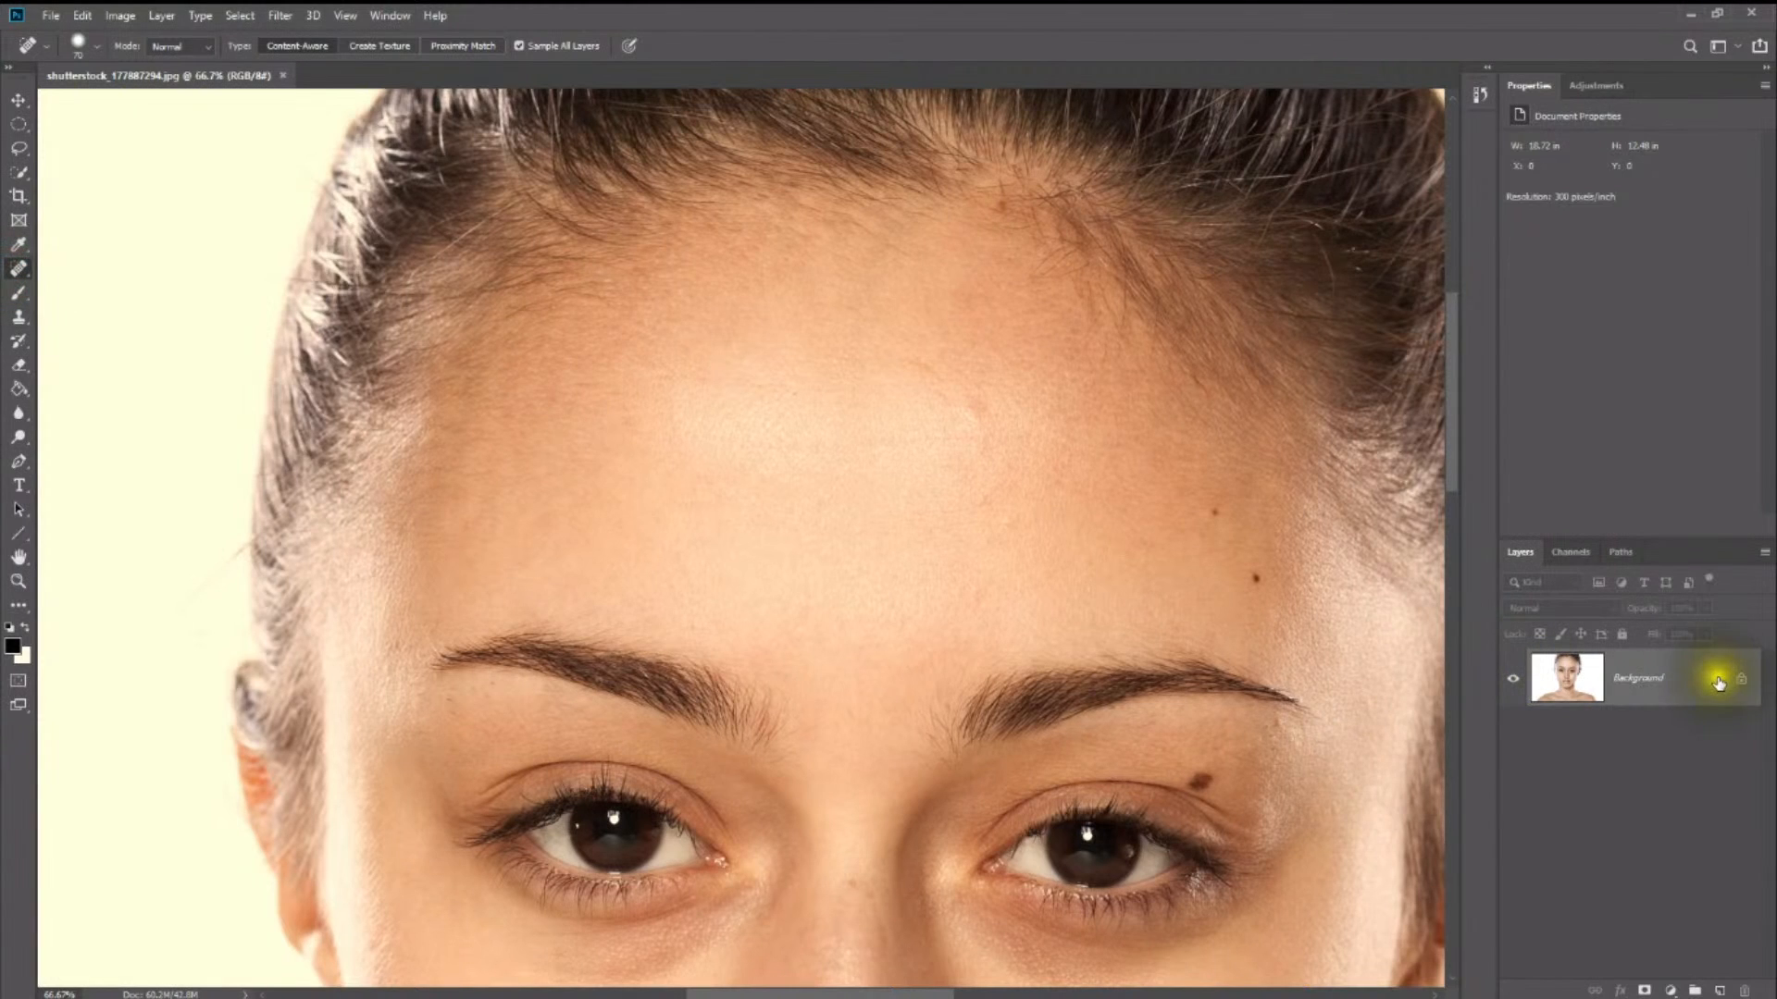
{"action": "left_click_drag", "start_coordinate": [1683, 692], "coordinate": [1718, 986]}
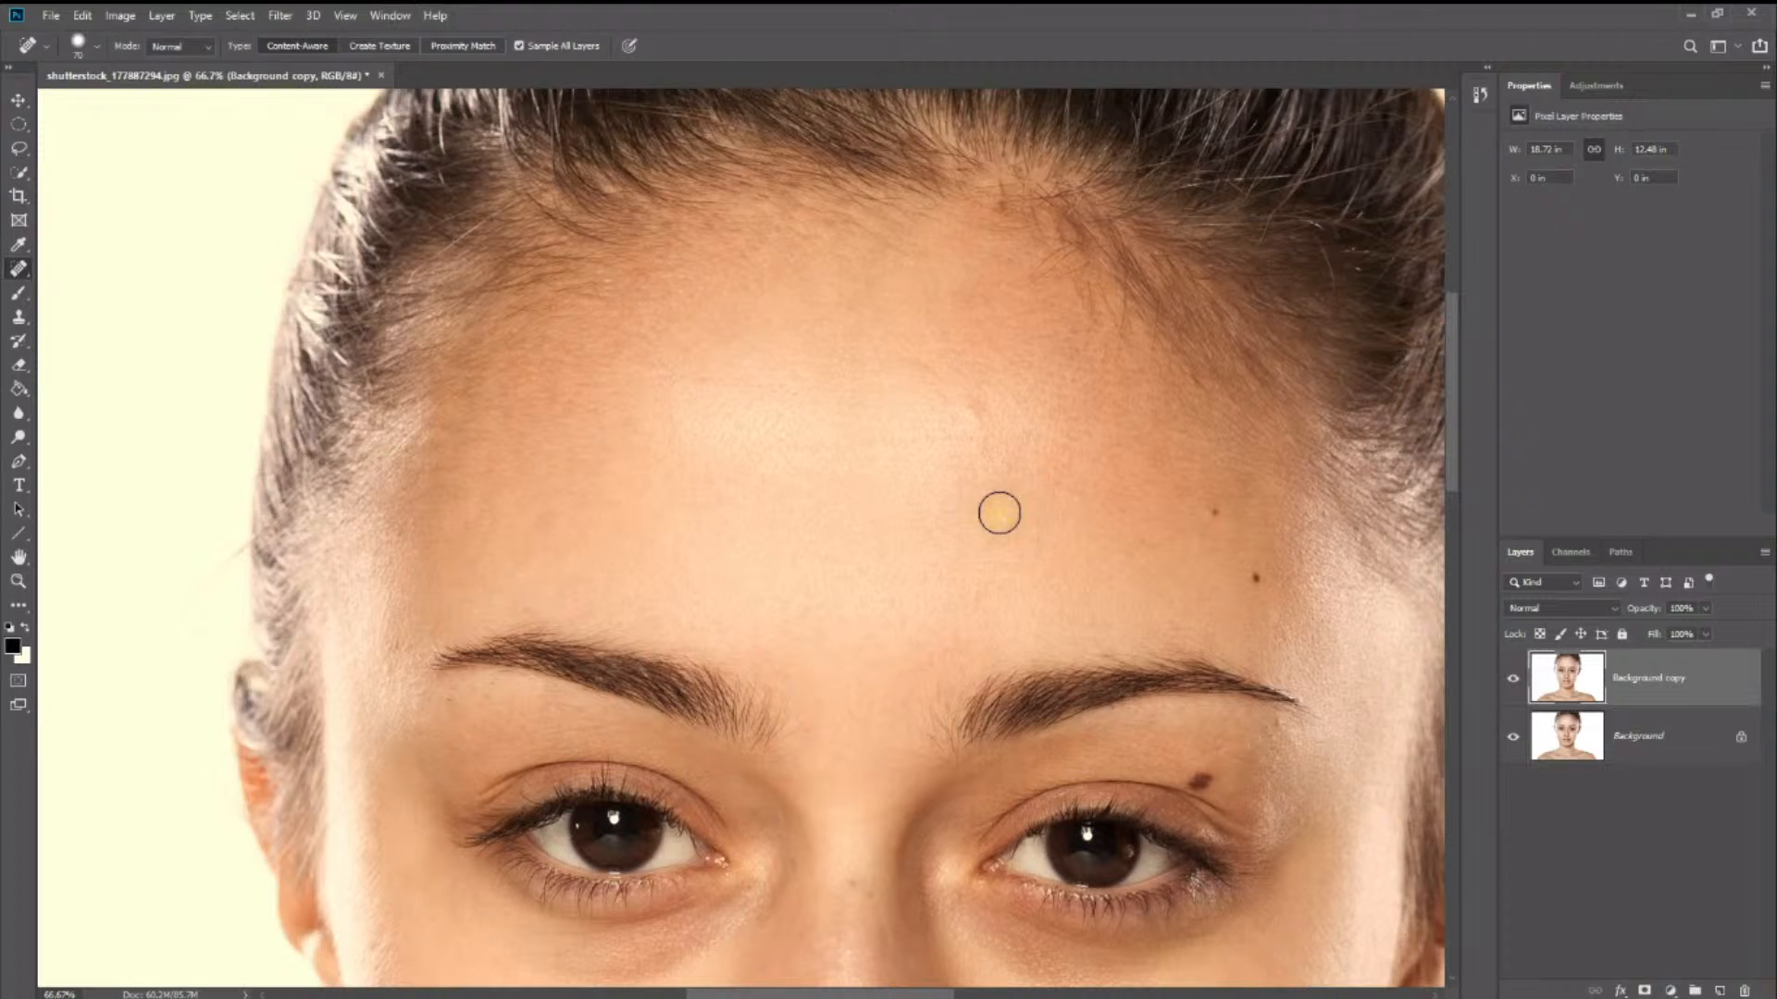
- Remove the two dark moles on the forehead above the outer end of the eyebrow with the Spot Healing Brush
{"action": "key", "text": "z"}
{"action": "left_click", "coordinate": [991, 508], "text": "alt"}
{"action": "scroll", "coordinate": [994, 519], "scroll_direction": "down", "scroll_amount": 3}
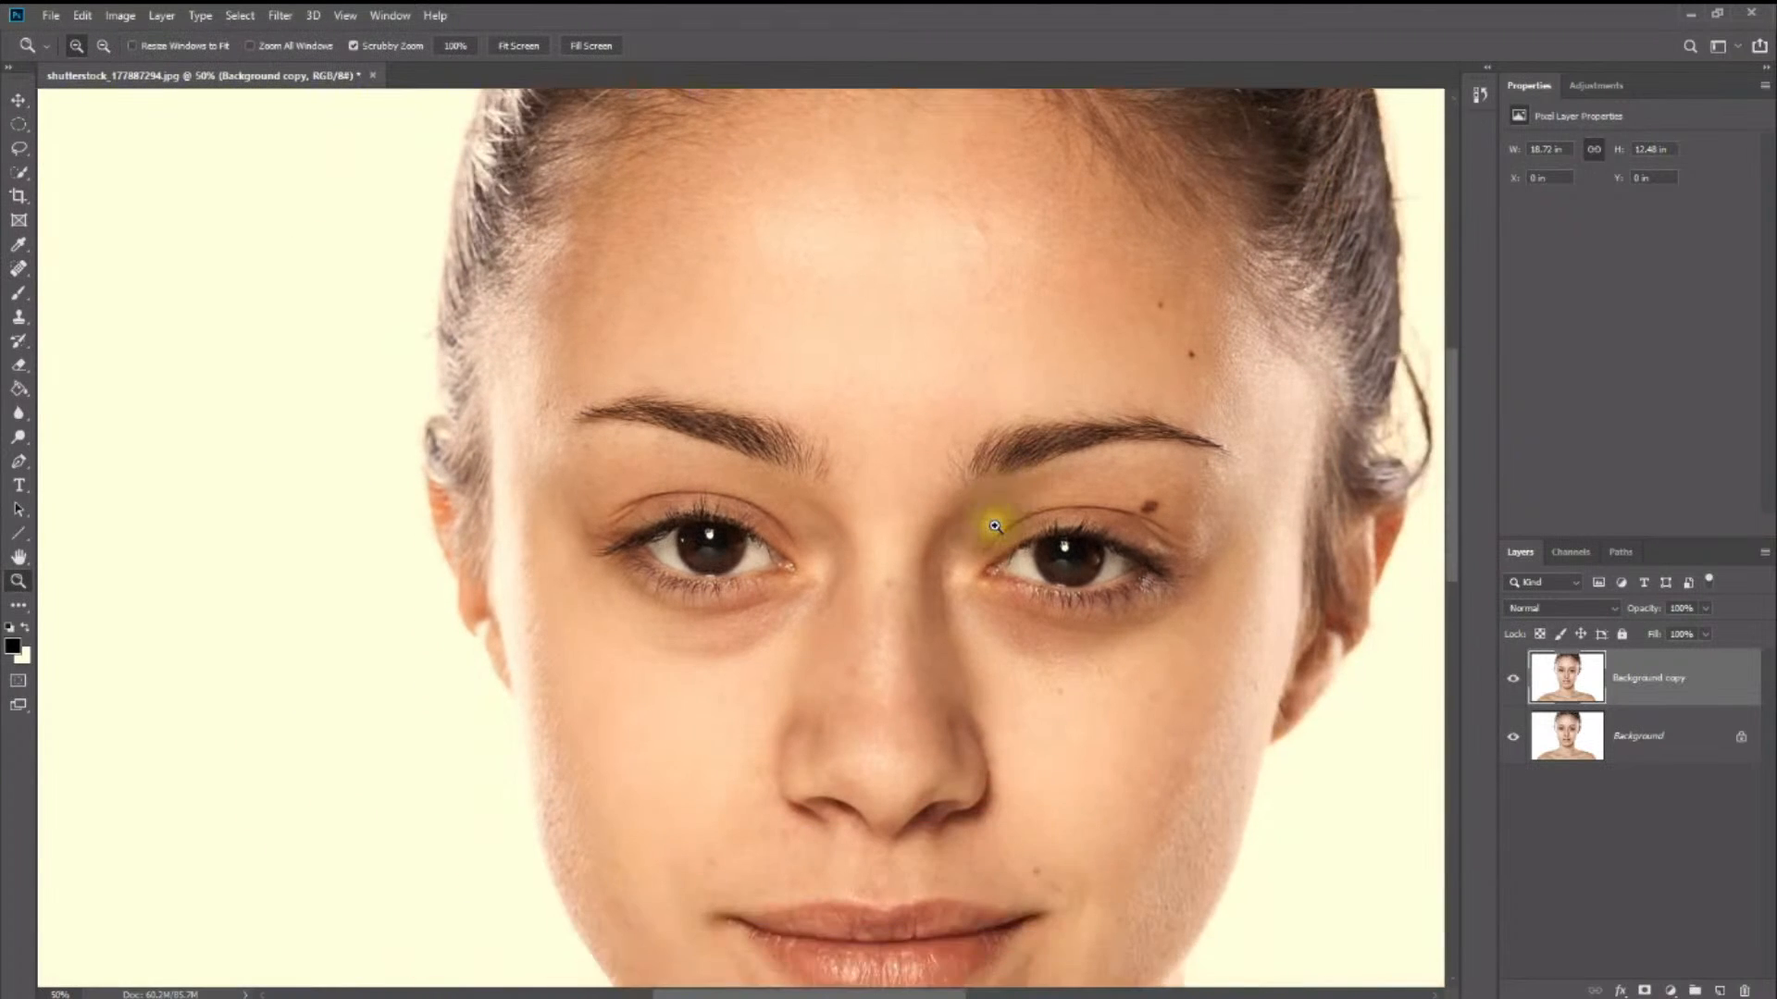
{"action": "scroll", "coordinate": [992, 518], "scroll_direction": "down", "scroll_amount": 5}
{"action": "scroll", "coordinate": [981, 518], "scroll_direction": "up", "scroll_amount": 3}
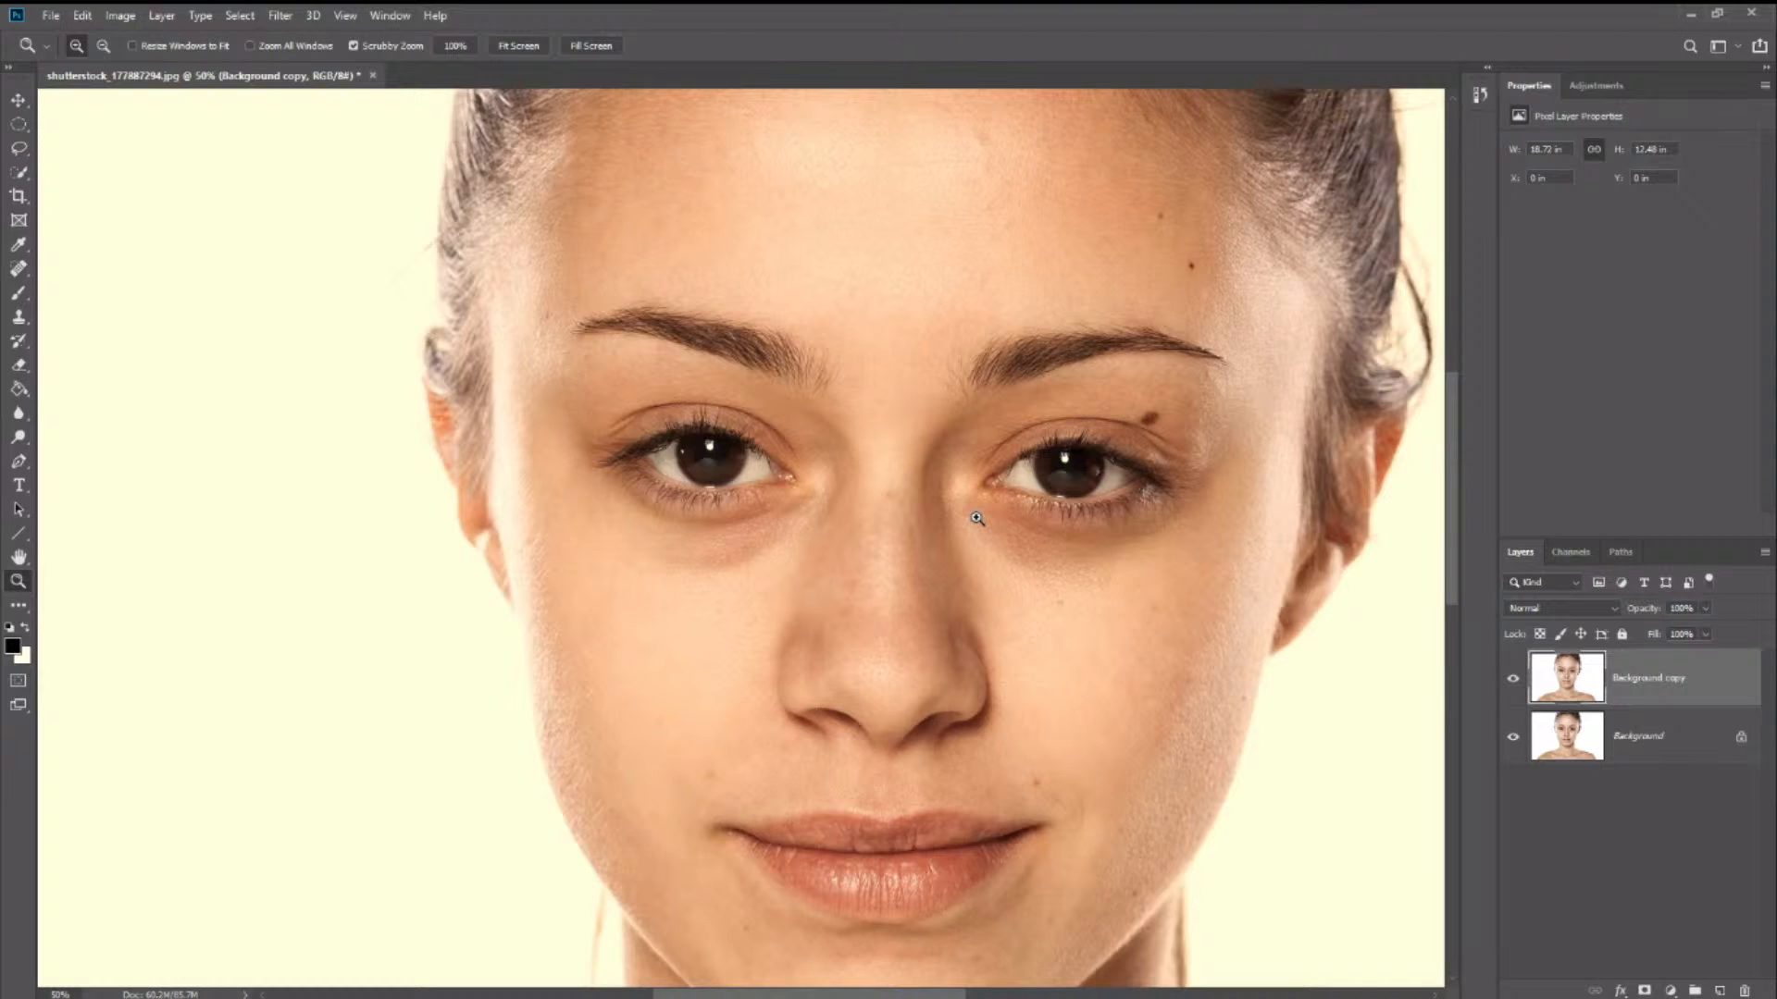
{"action": "left_click", "coordinate": [978, 519]}
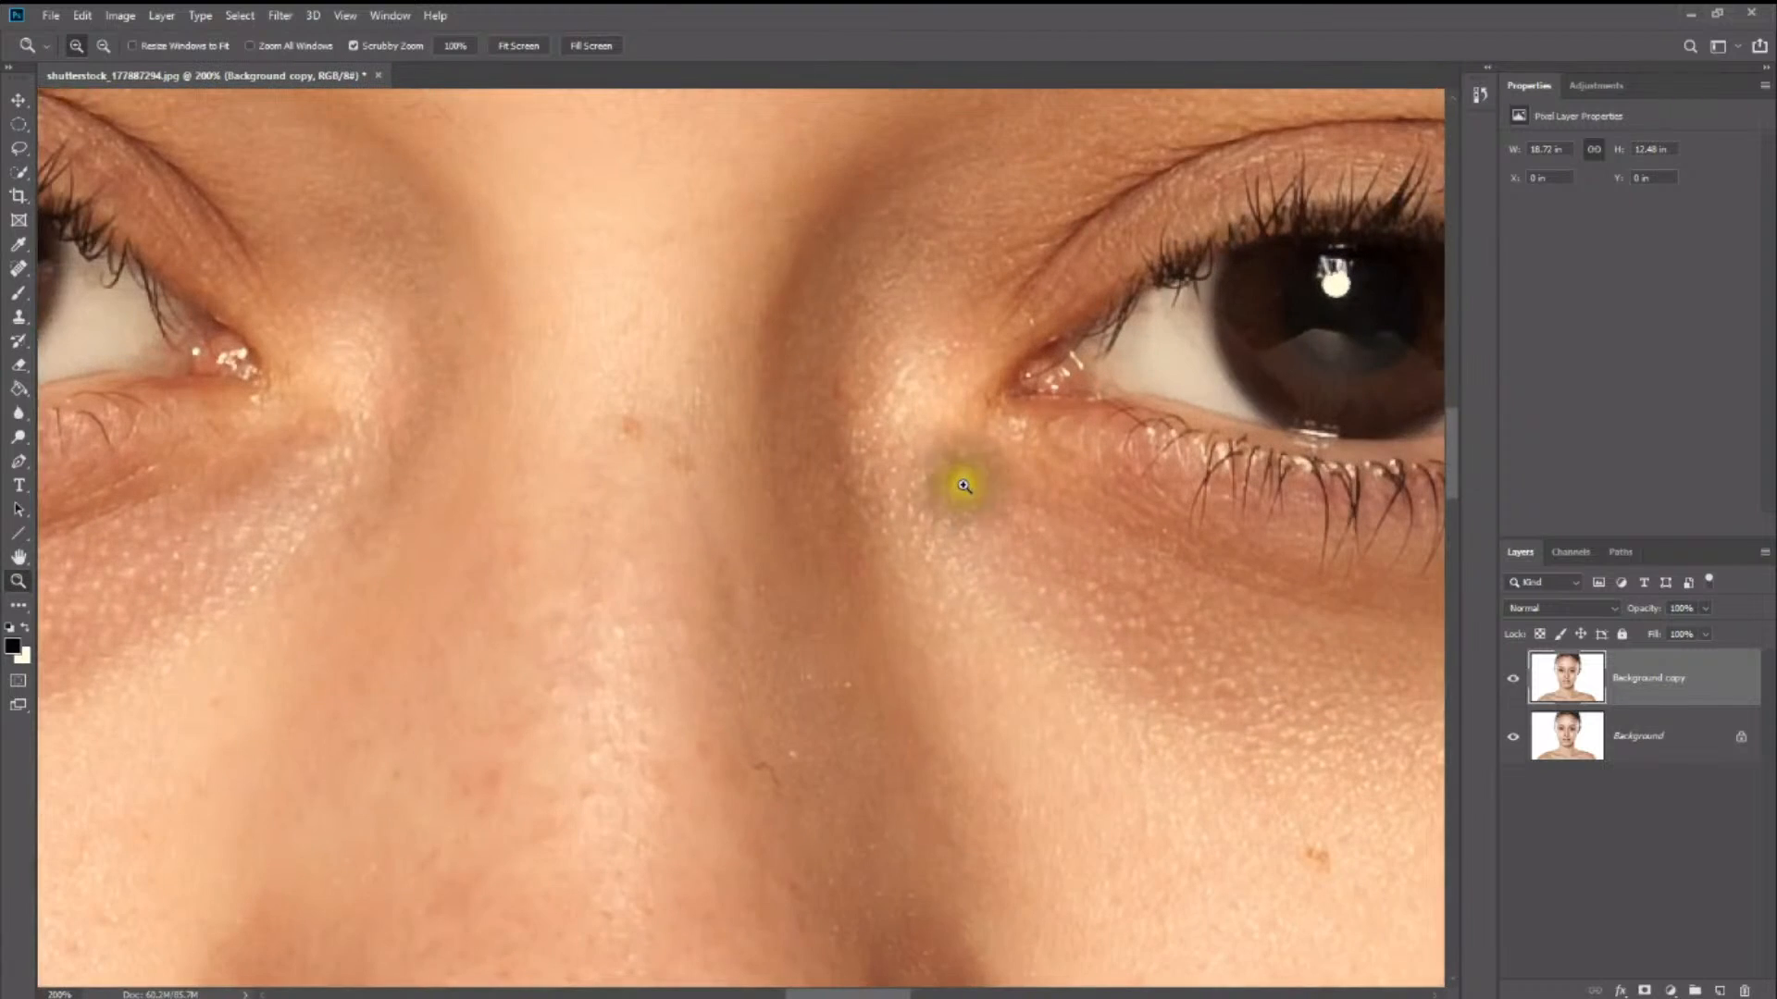
{"action": "left_click", "coordinate": [455, 47]}
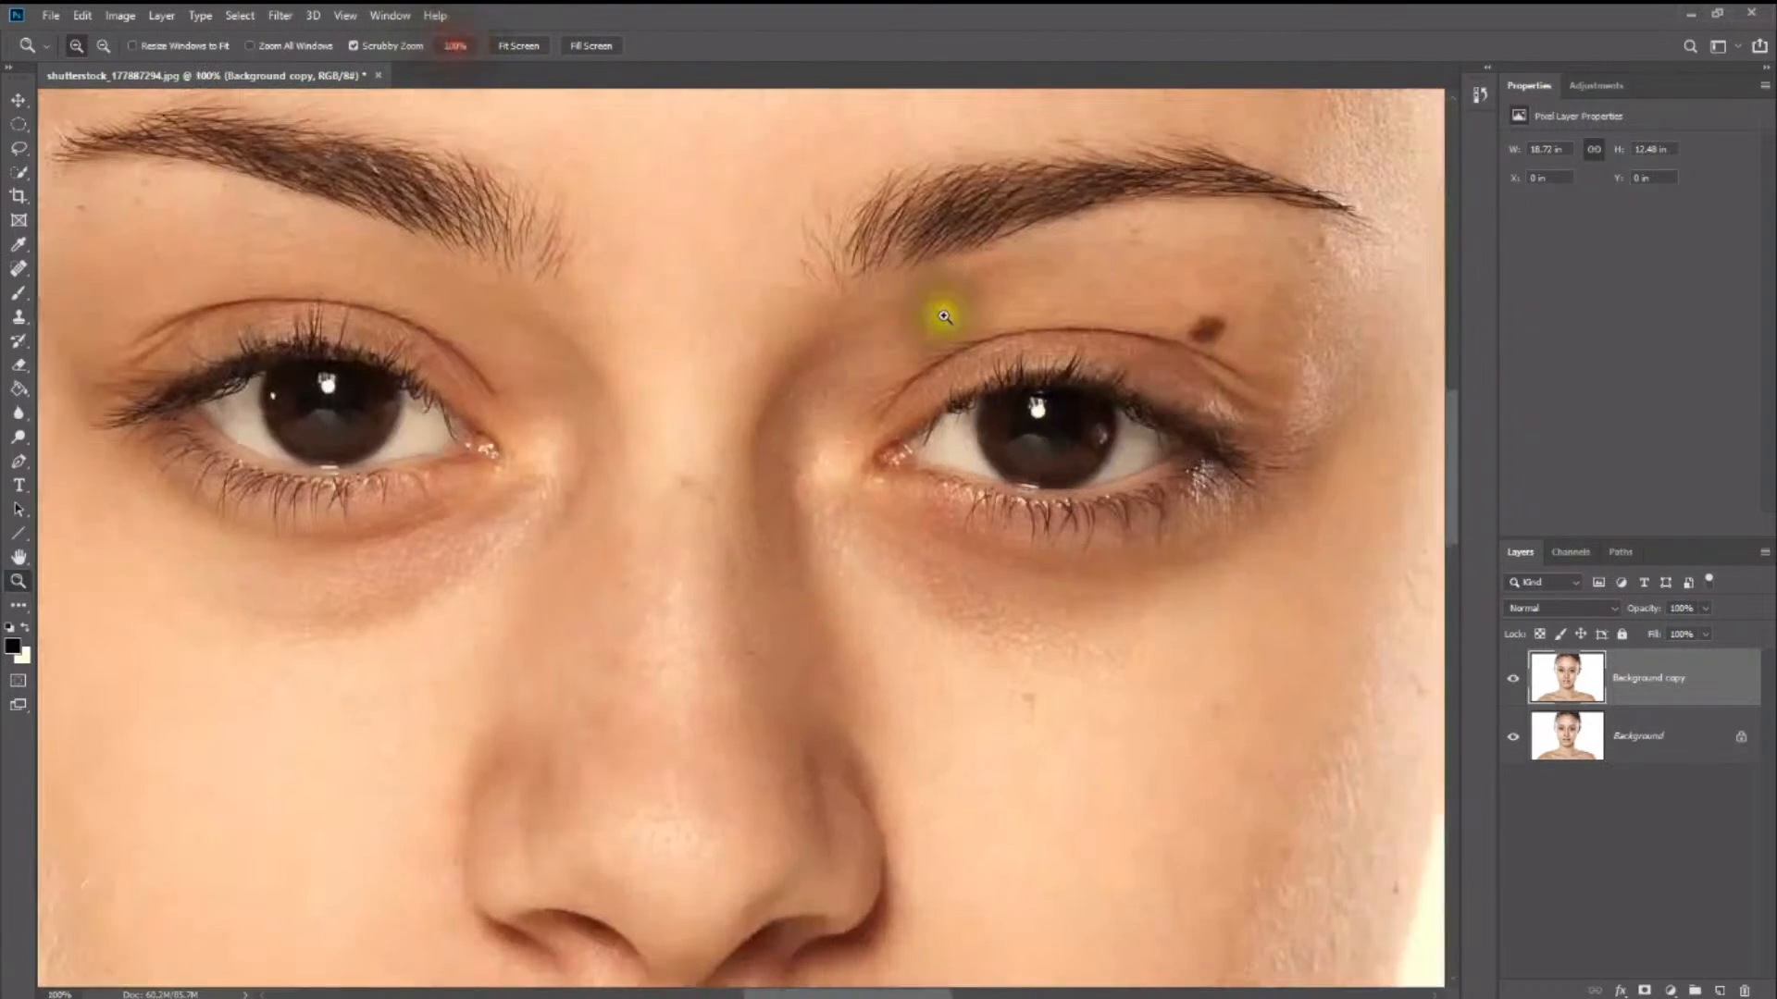
{"action": "left_click", "coordinate": [14, 270]}
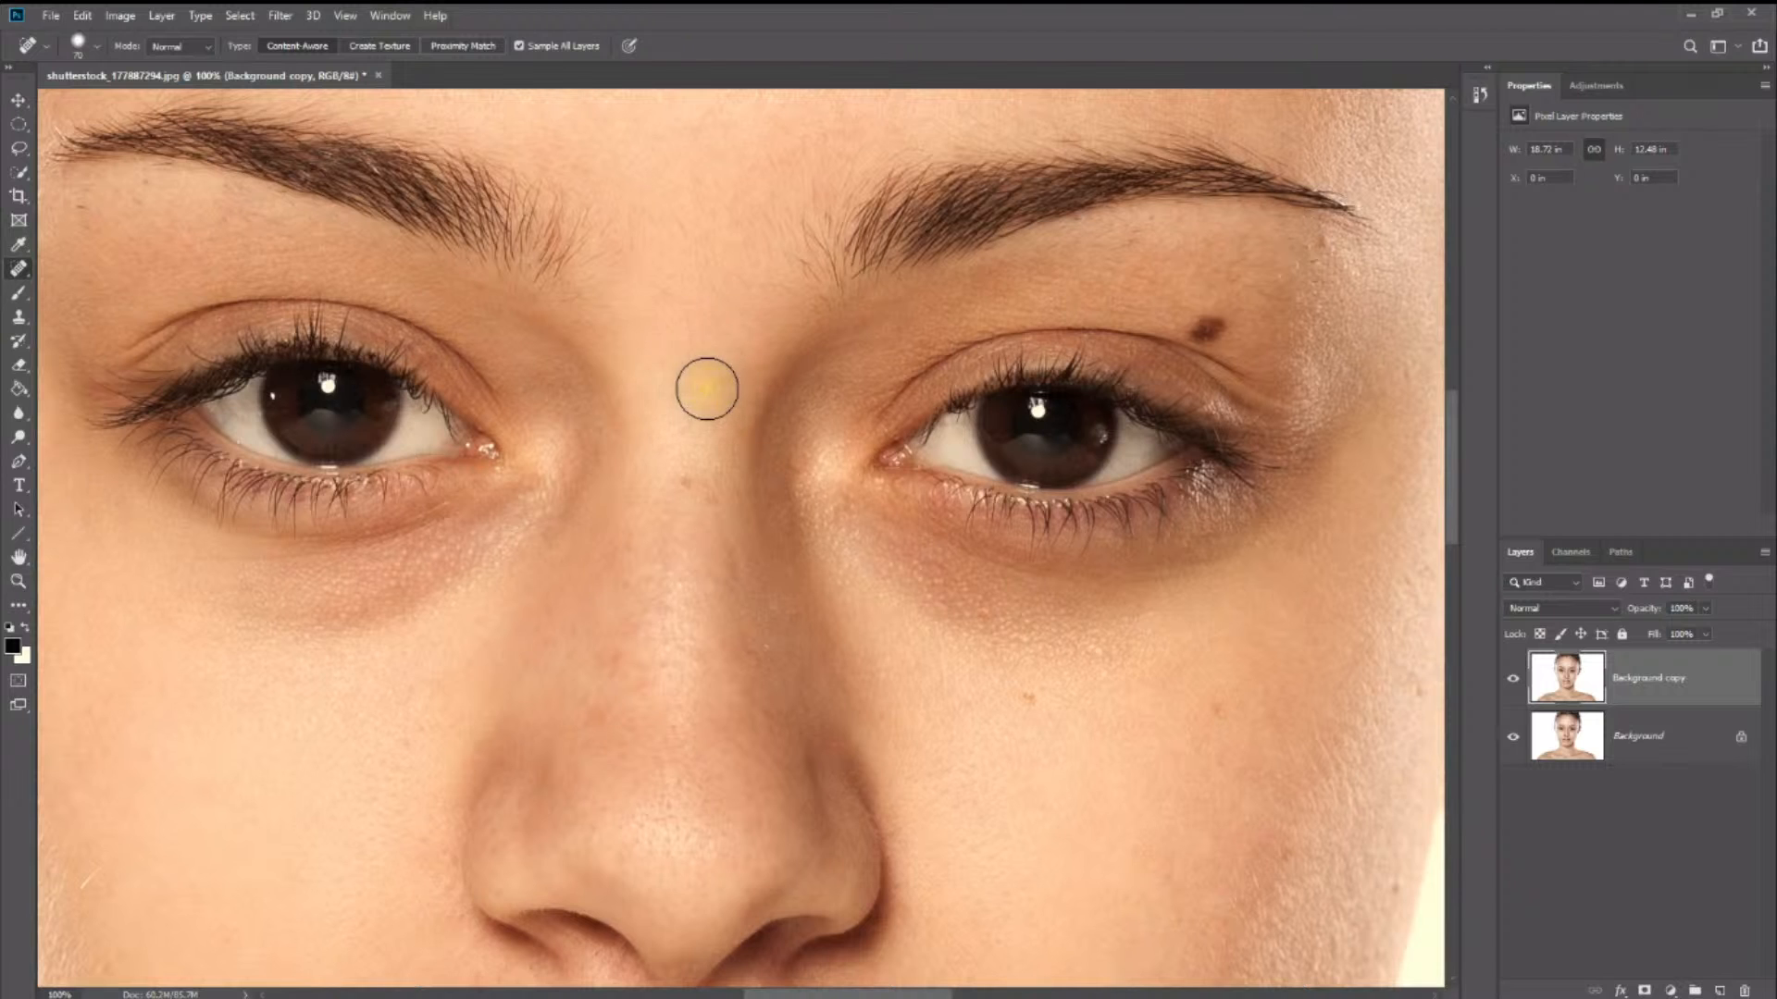
{"action": "left_click_drag", "start_coordinate": [1073, 277], "coordinate": [801, 597]}
{"action": "left_click_drag", "start_coordinate": [904, 318], "coordinate": [852, 468]}
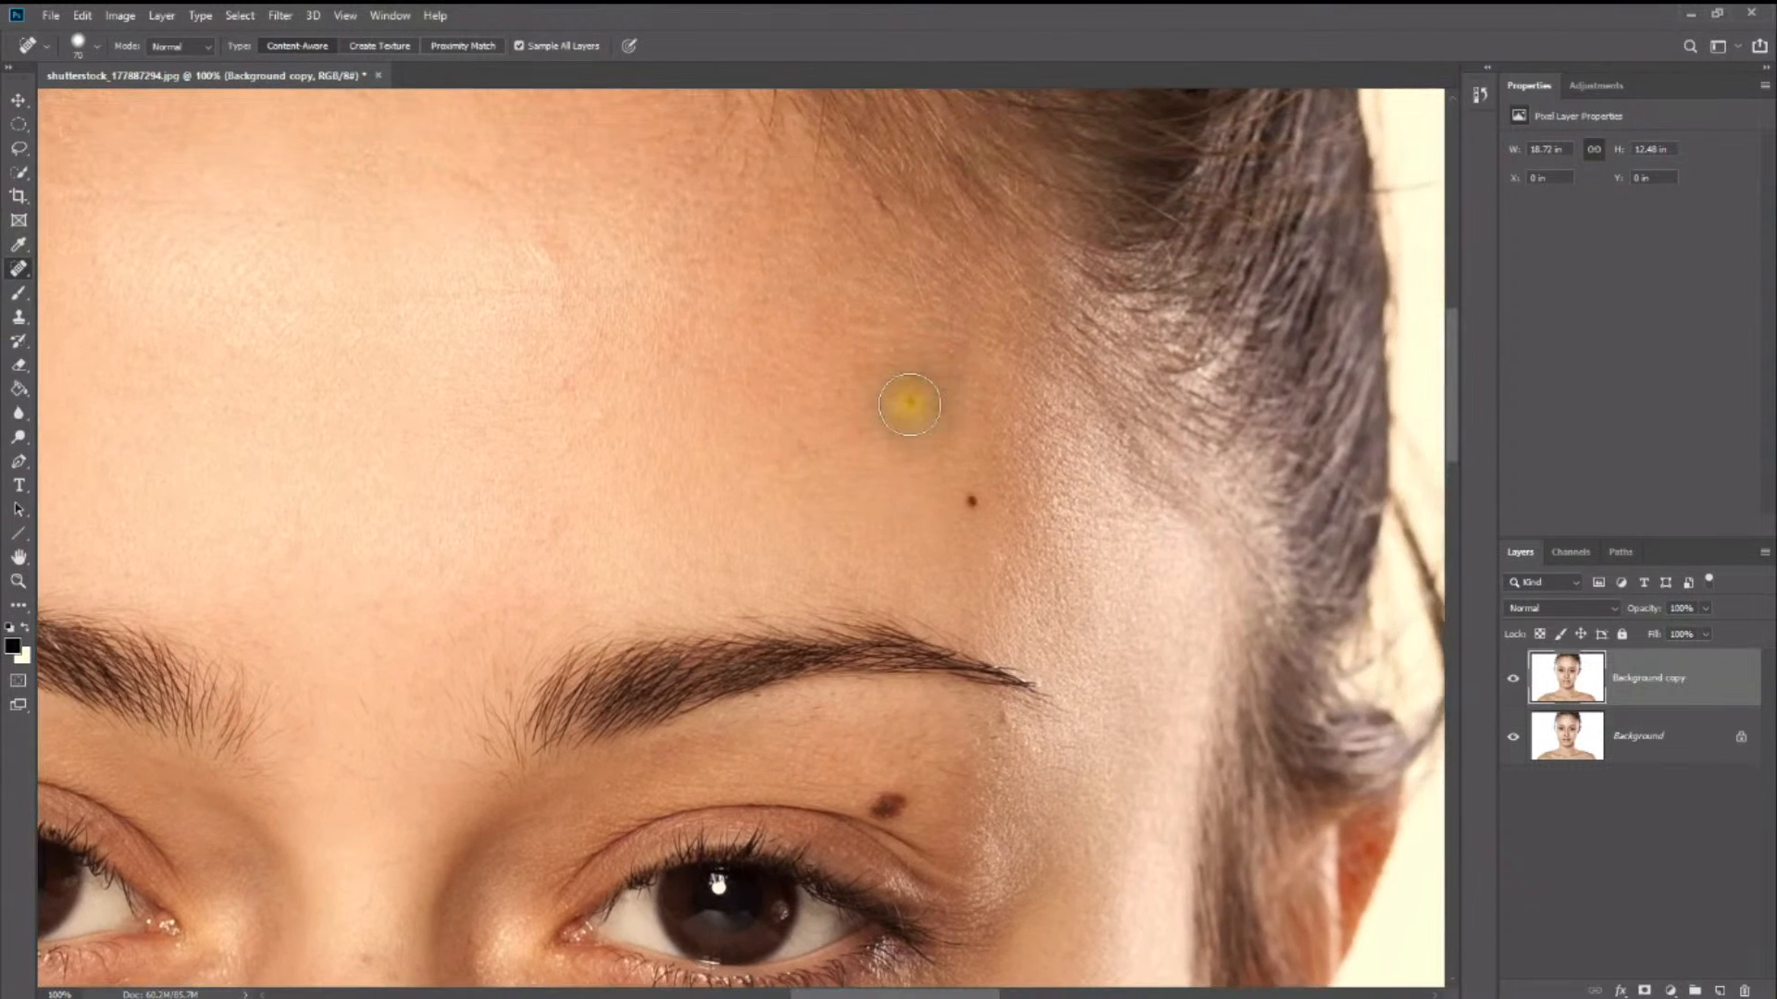
{"action": "left_click", "coordinate": [911, 402]}
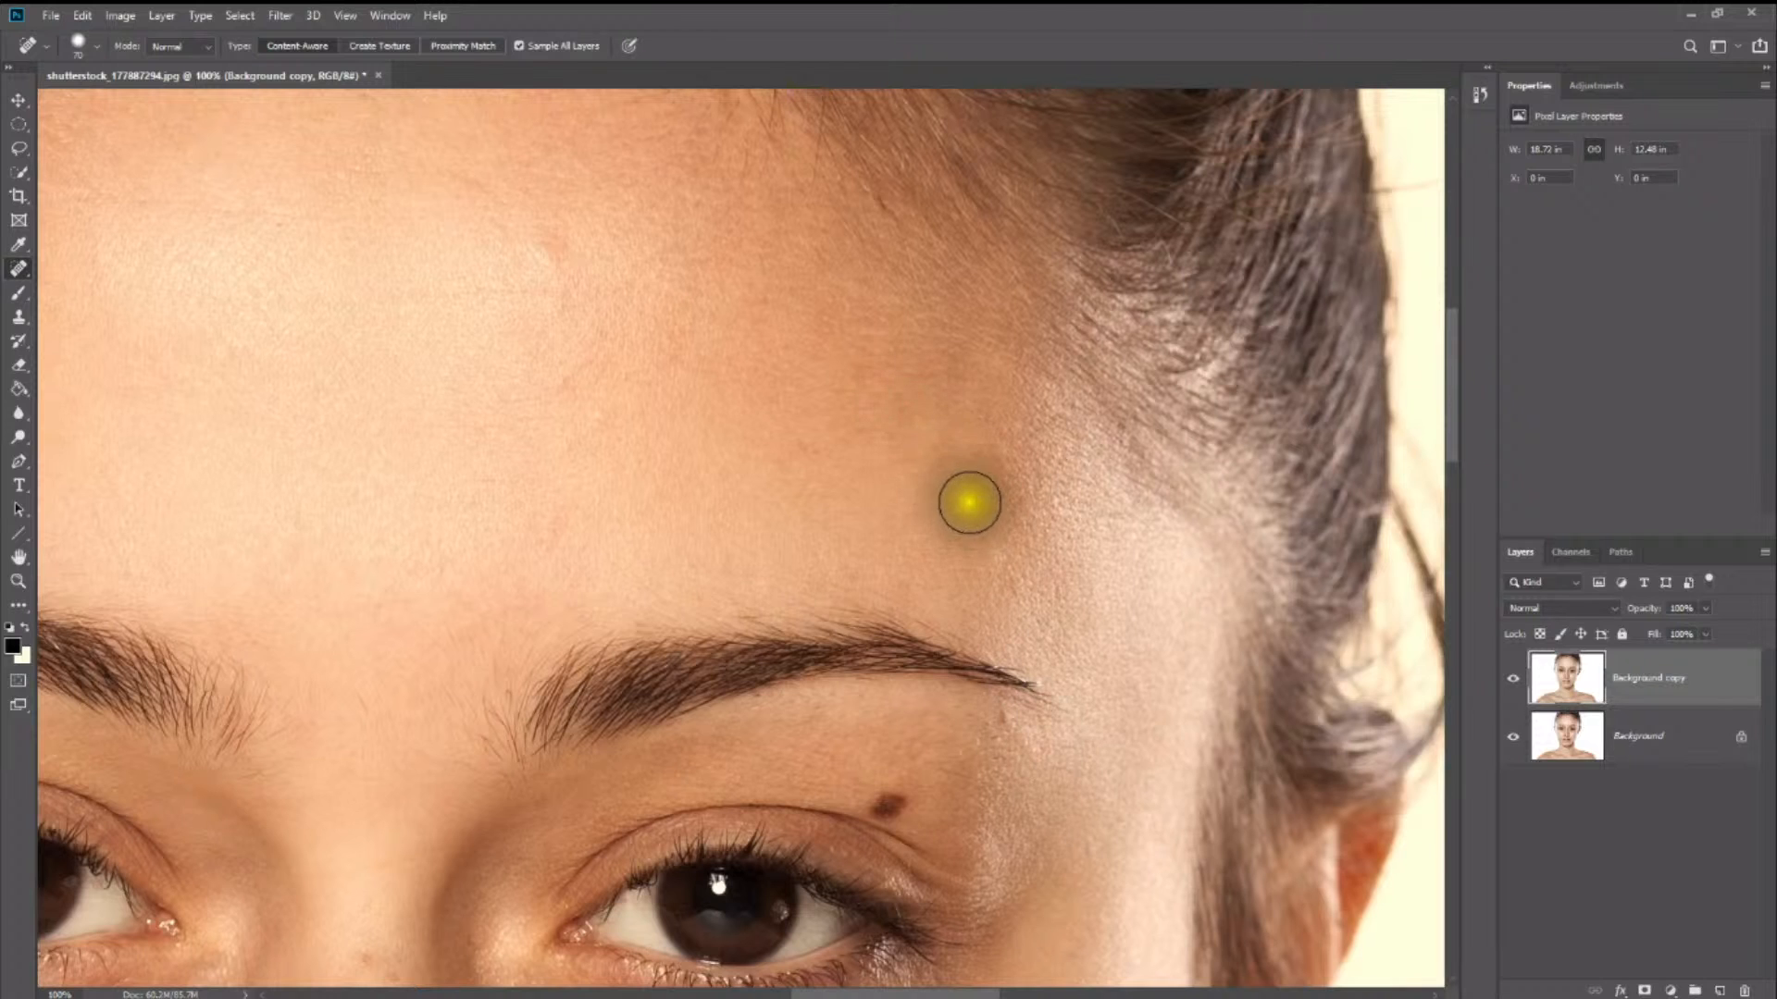
{"action": "left_click", "coordinate": [969, 503]}
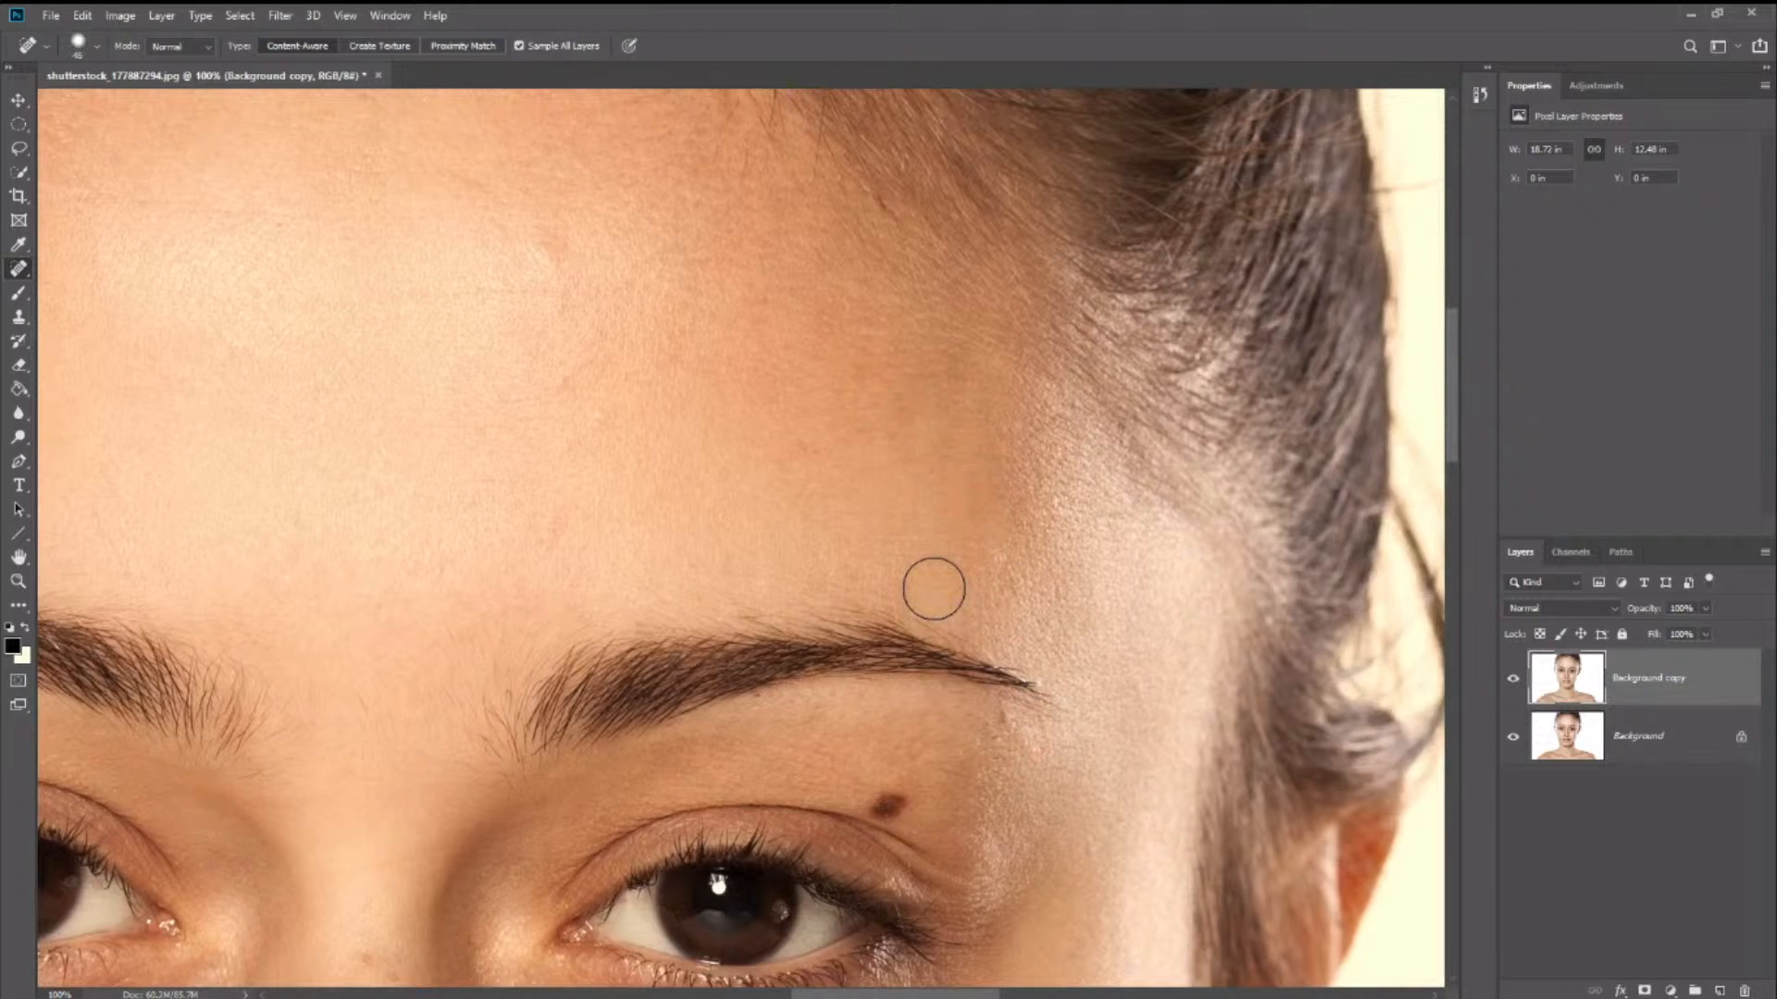
- Heal the large mole between the eyebrow and the upper eyelid with a smaller brush and clean up the surrounding skin
{"action": "scroll", "coordinate": [934, 588], "scroll_direction": "down", "scroll_amount": 5}
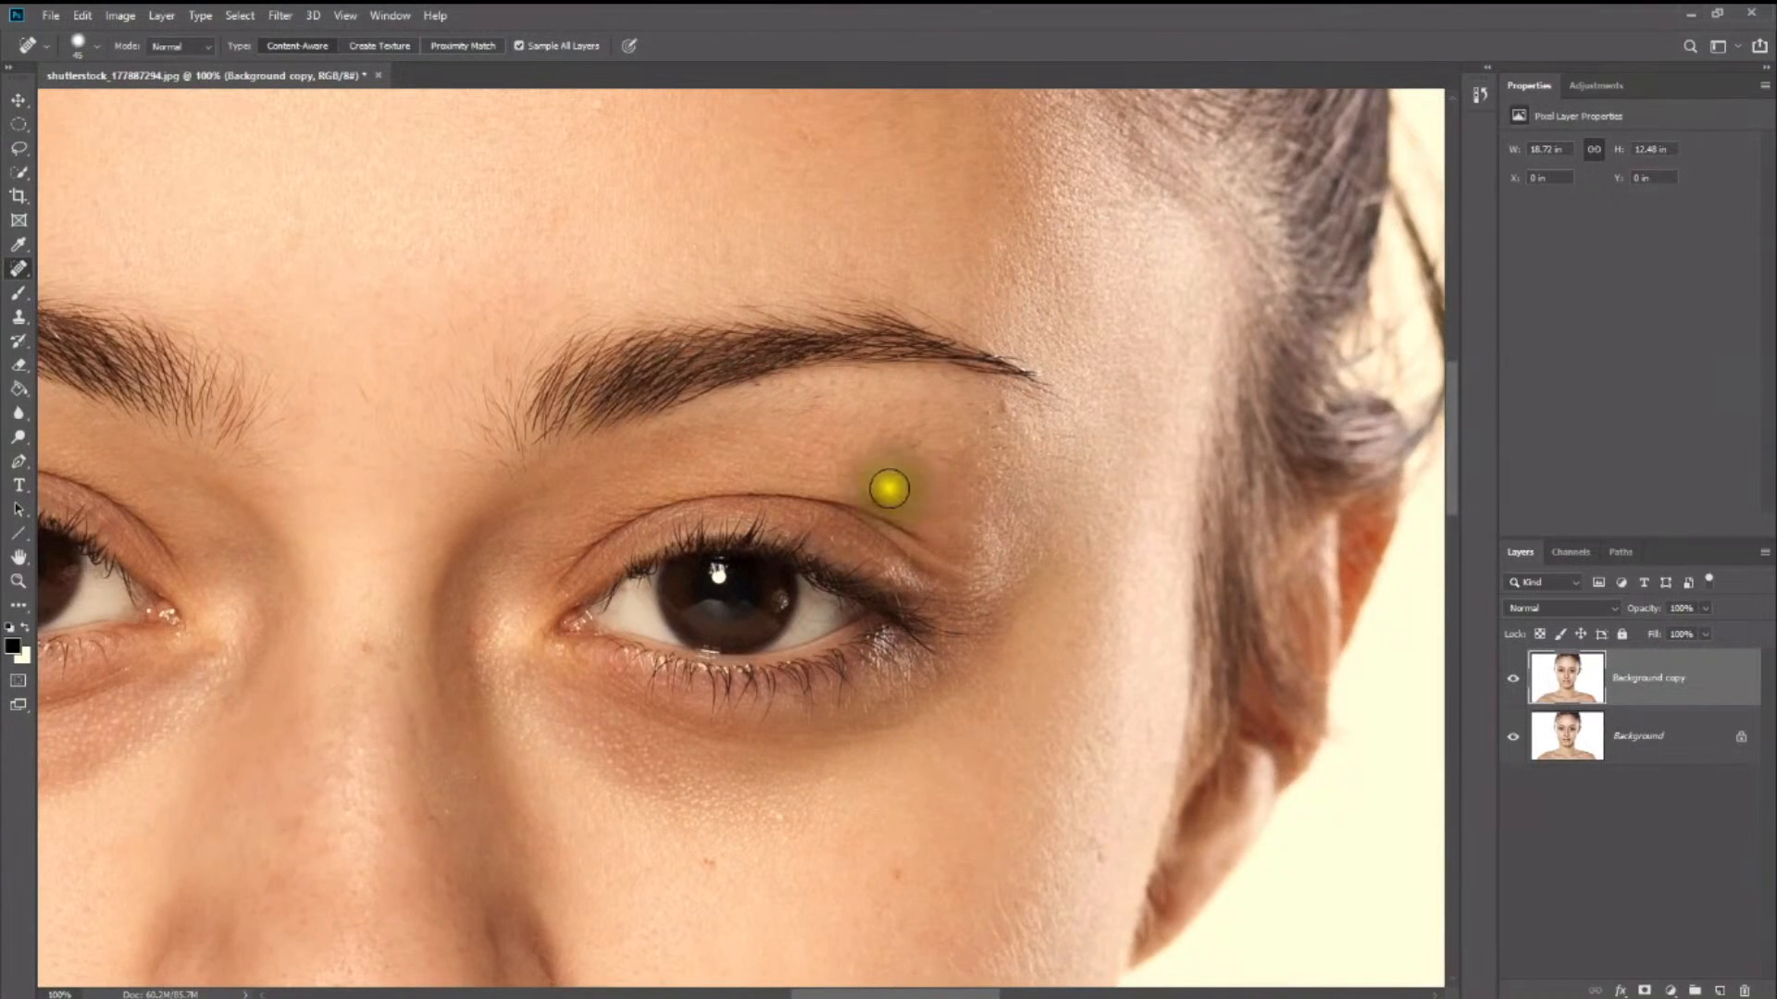
{"action": "left_click", "coordinate": [876, 491]}
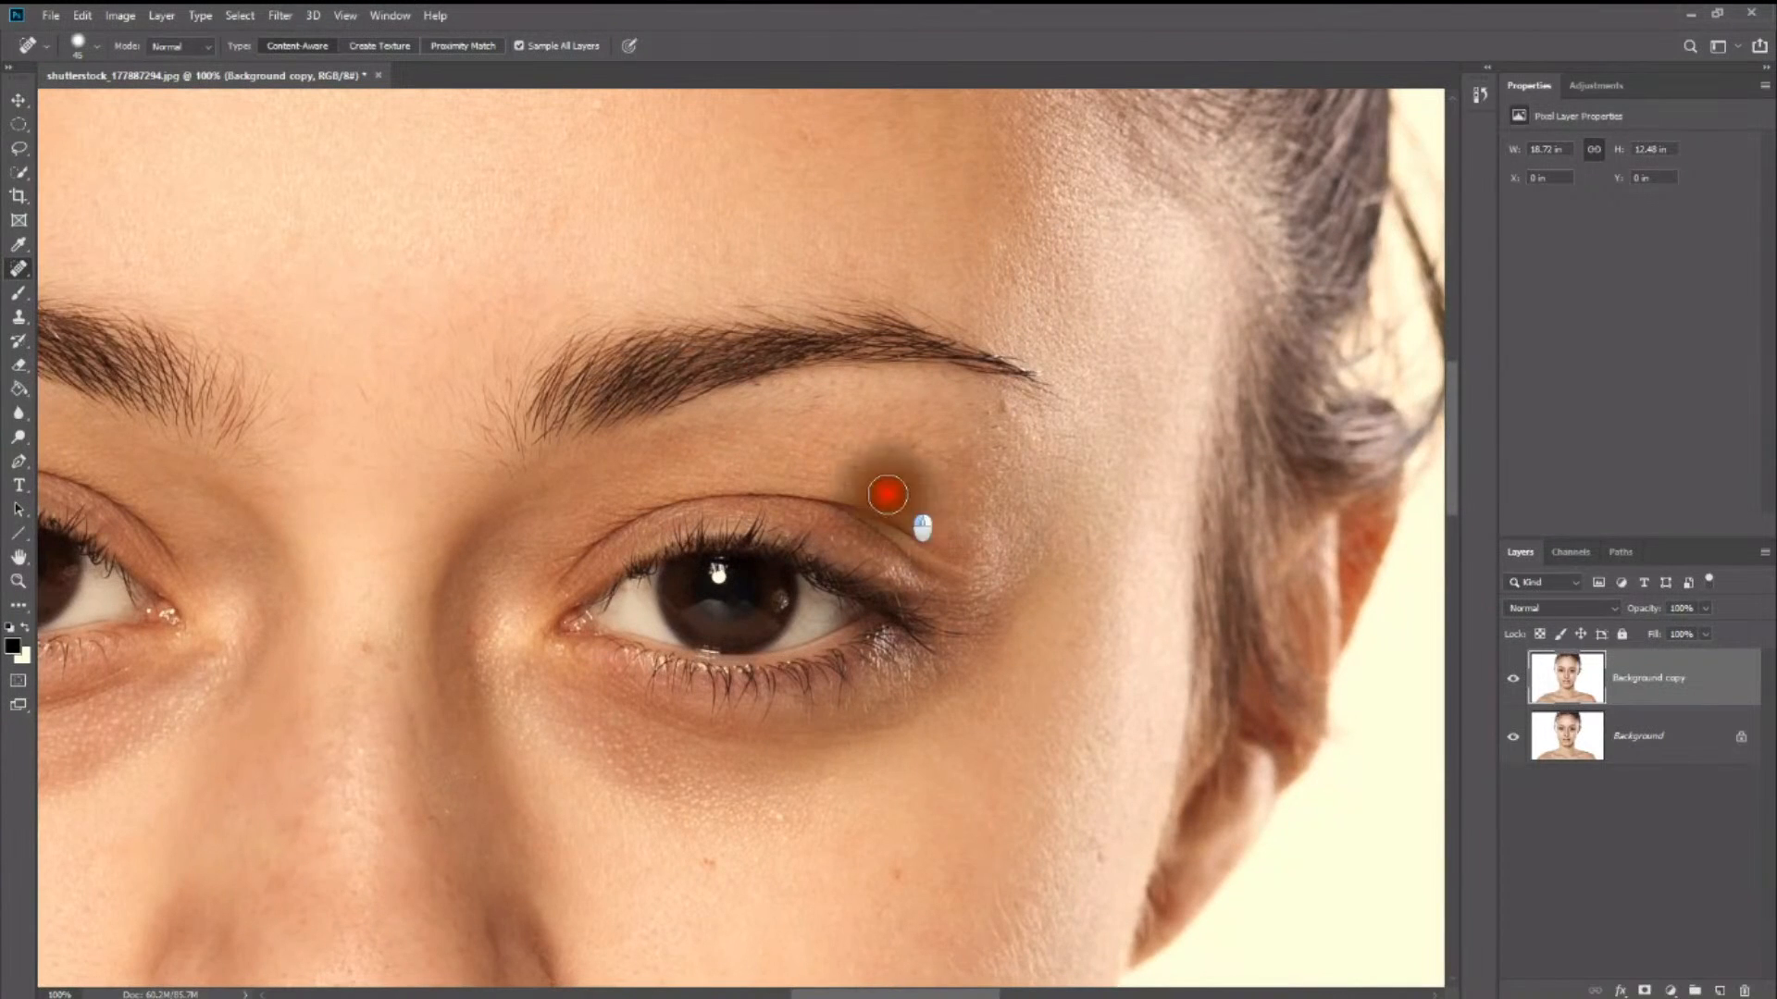
{"action": "left_click", "coordinate": [902, 489]}
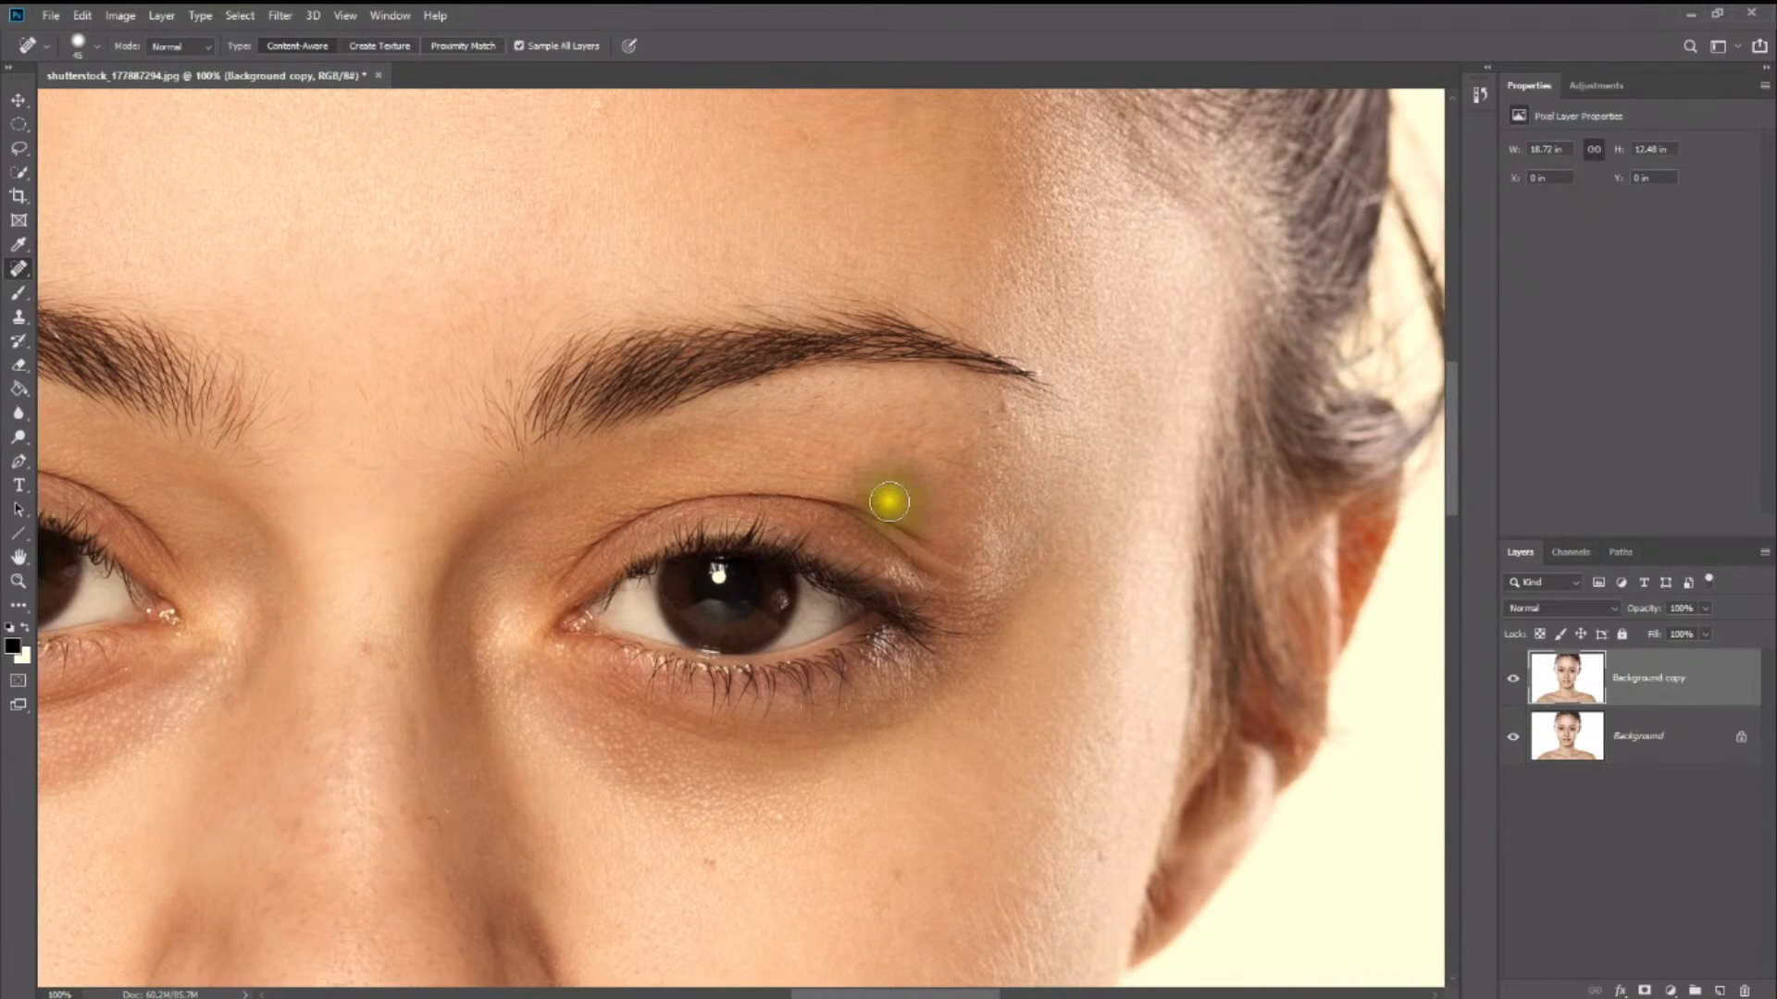
{"action": "left_click", "coordinate": [880, 491]}
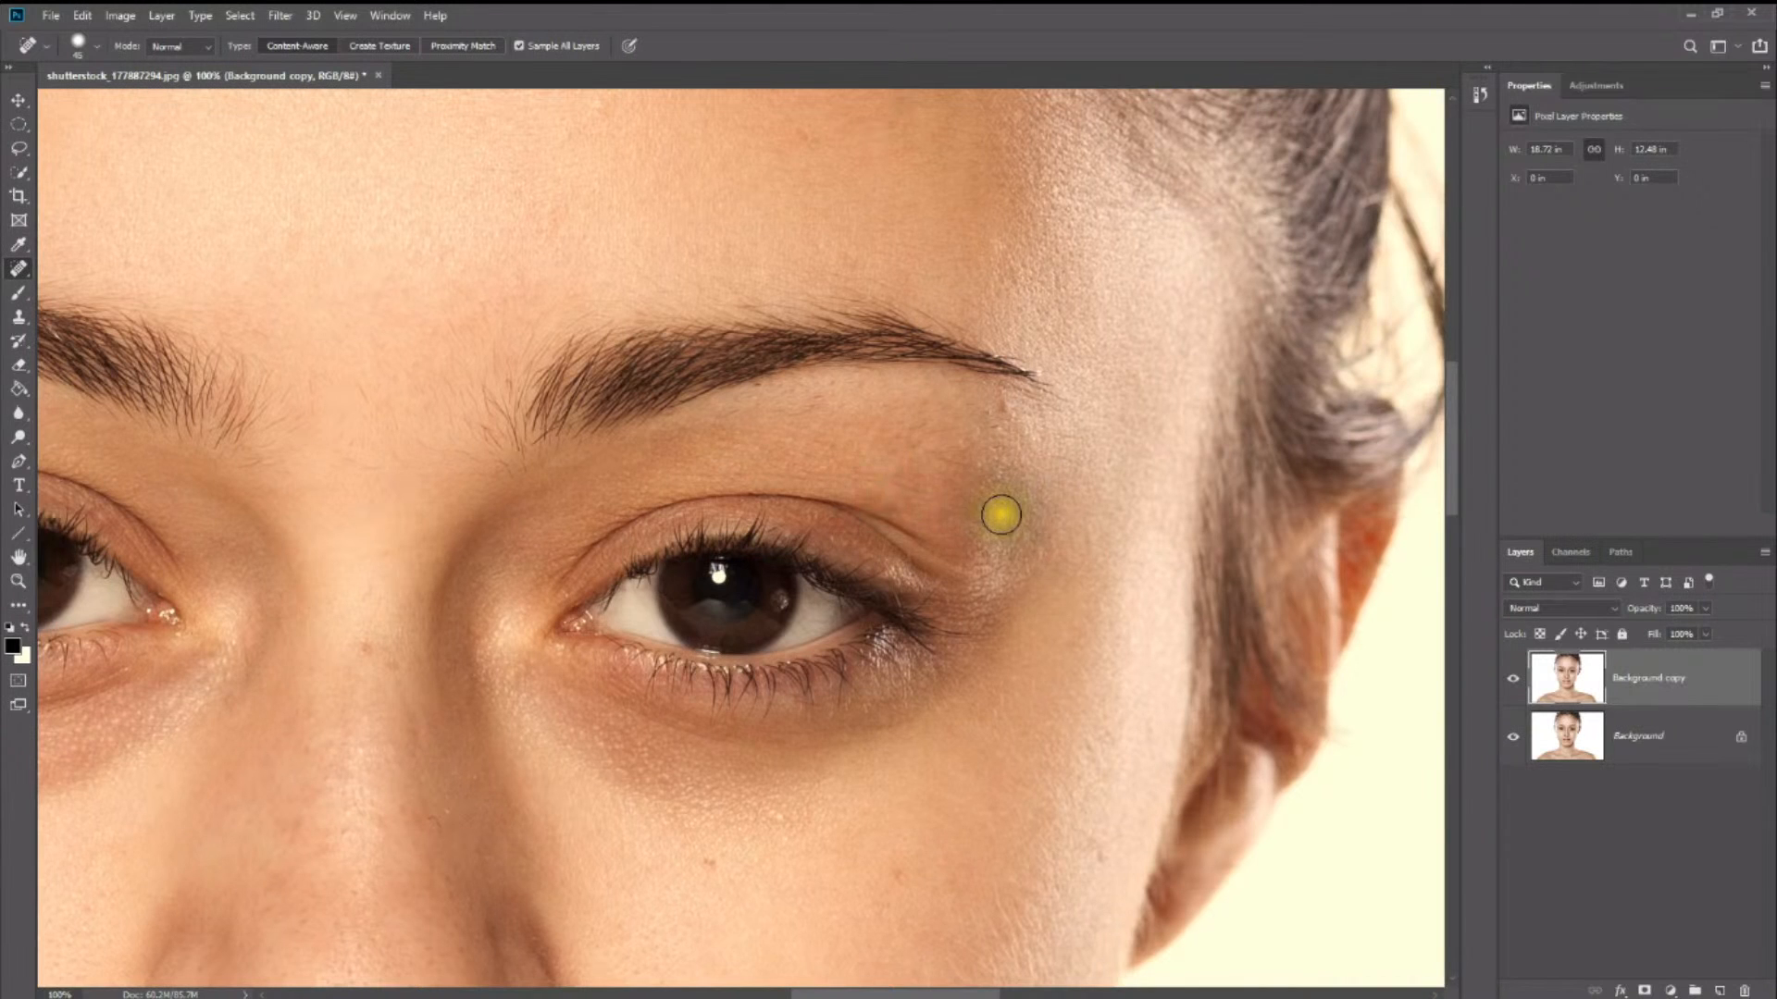
- Heal the spots above the mouth corner, under the eye, on the side of the nose and across the adjoining cheek
{"action": "scroll", "coordinate": [808, 679], "scroll_direction": "down", "scroll_amount": 2}
{"action": "scroll", "coordinate": [796, 680], "scroll_direction": "down", "scroll_amount": 3}
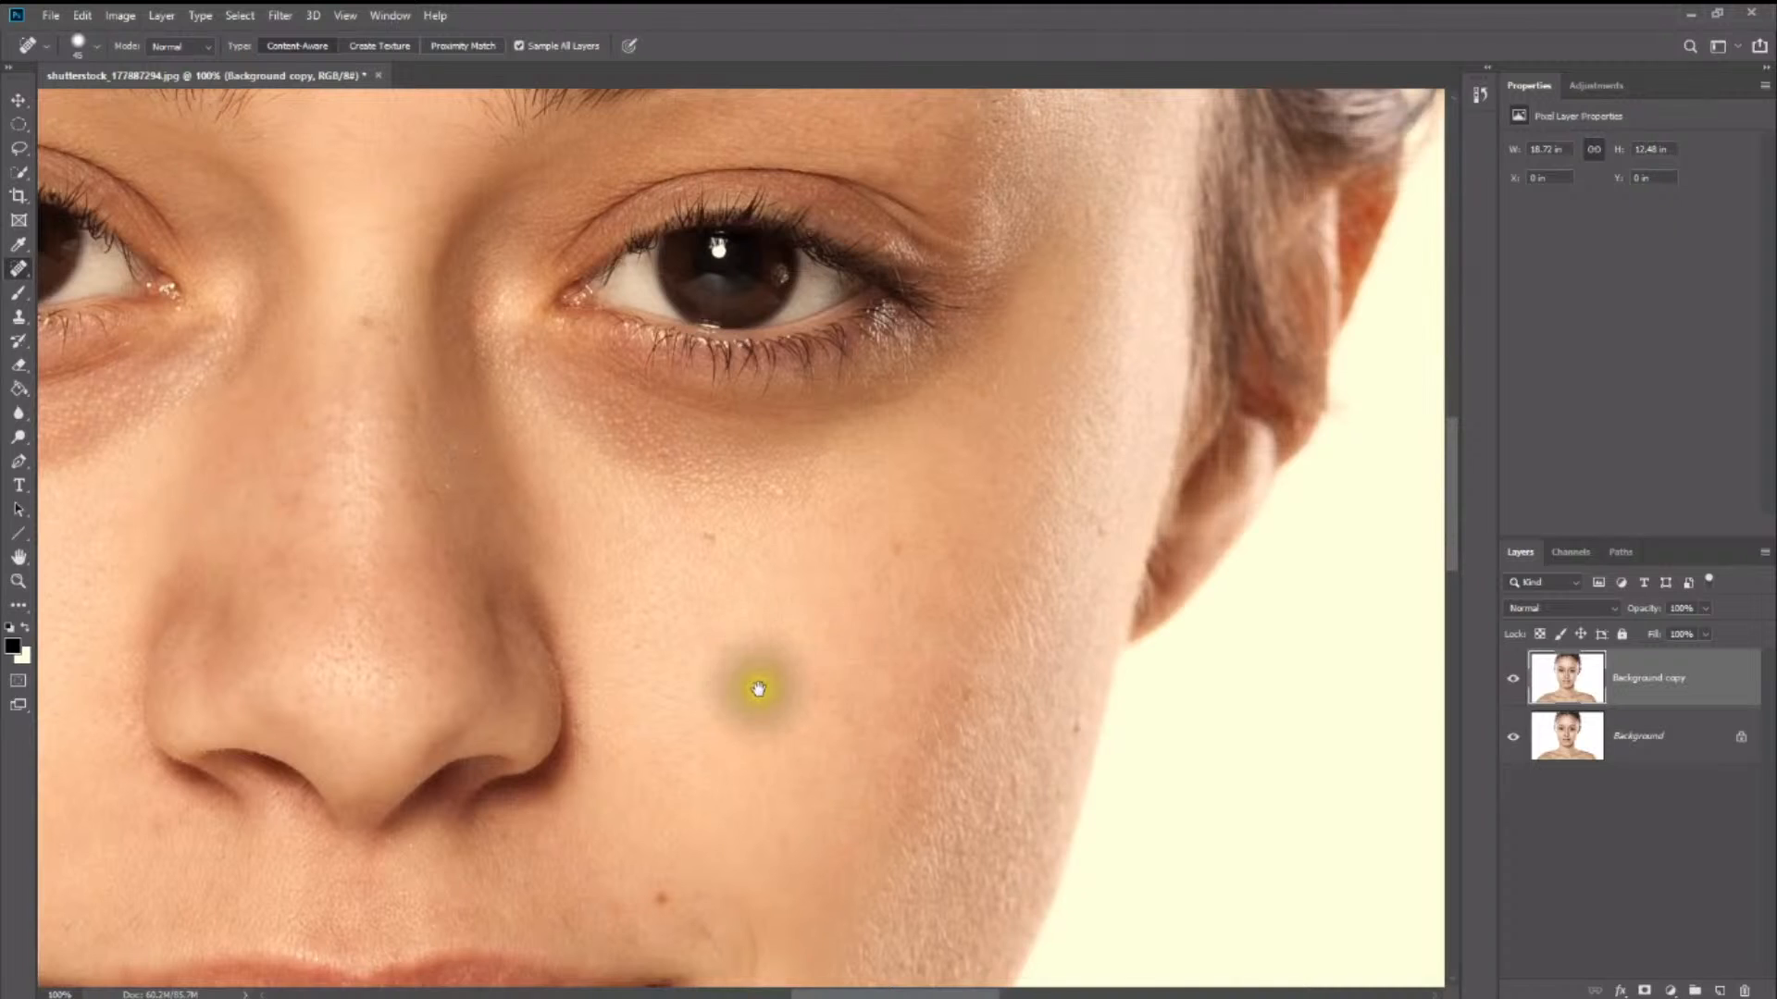
{"action": "left_click_drag", "start_coordinate": [773, 673], "coordinate": [947, 500]}
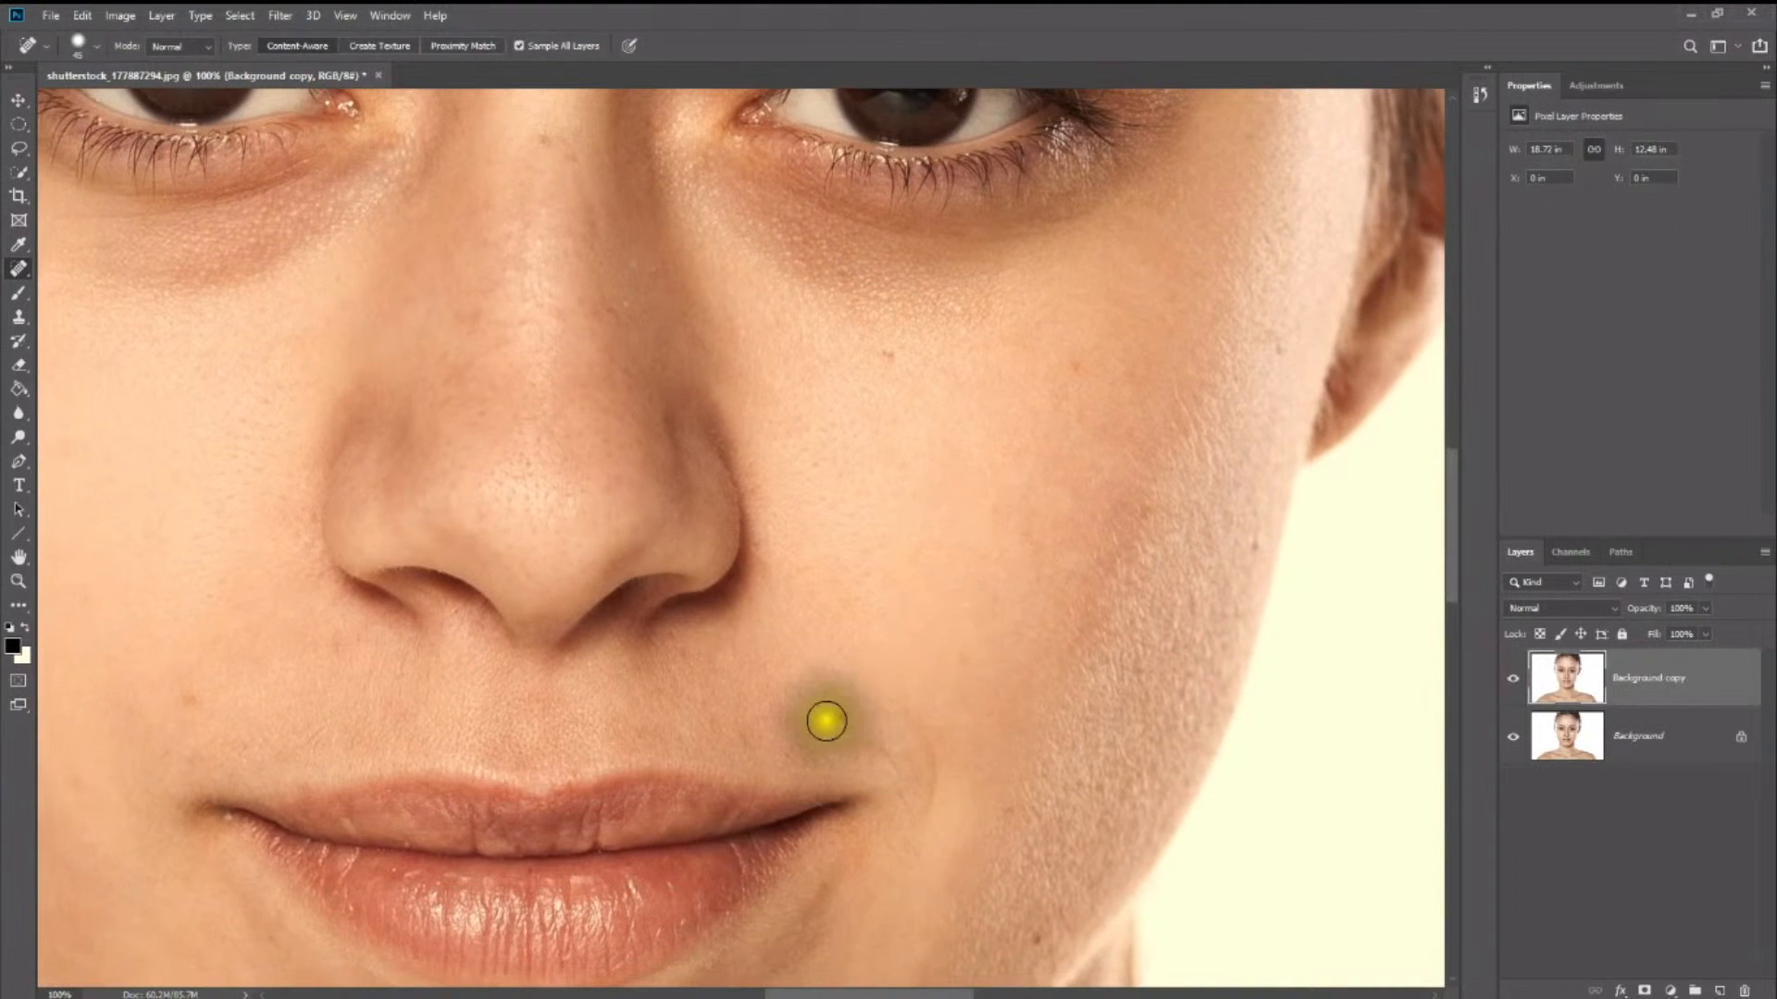
{"action": "left_click", "coordinate": [845, 711]}
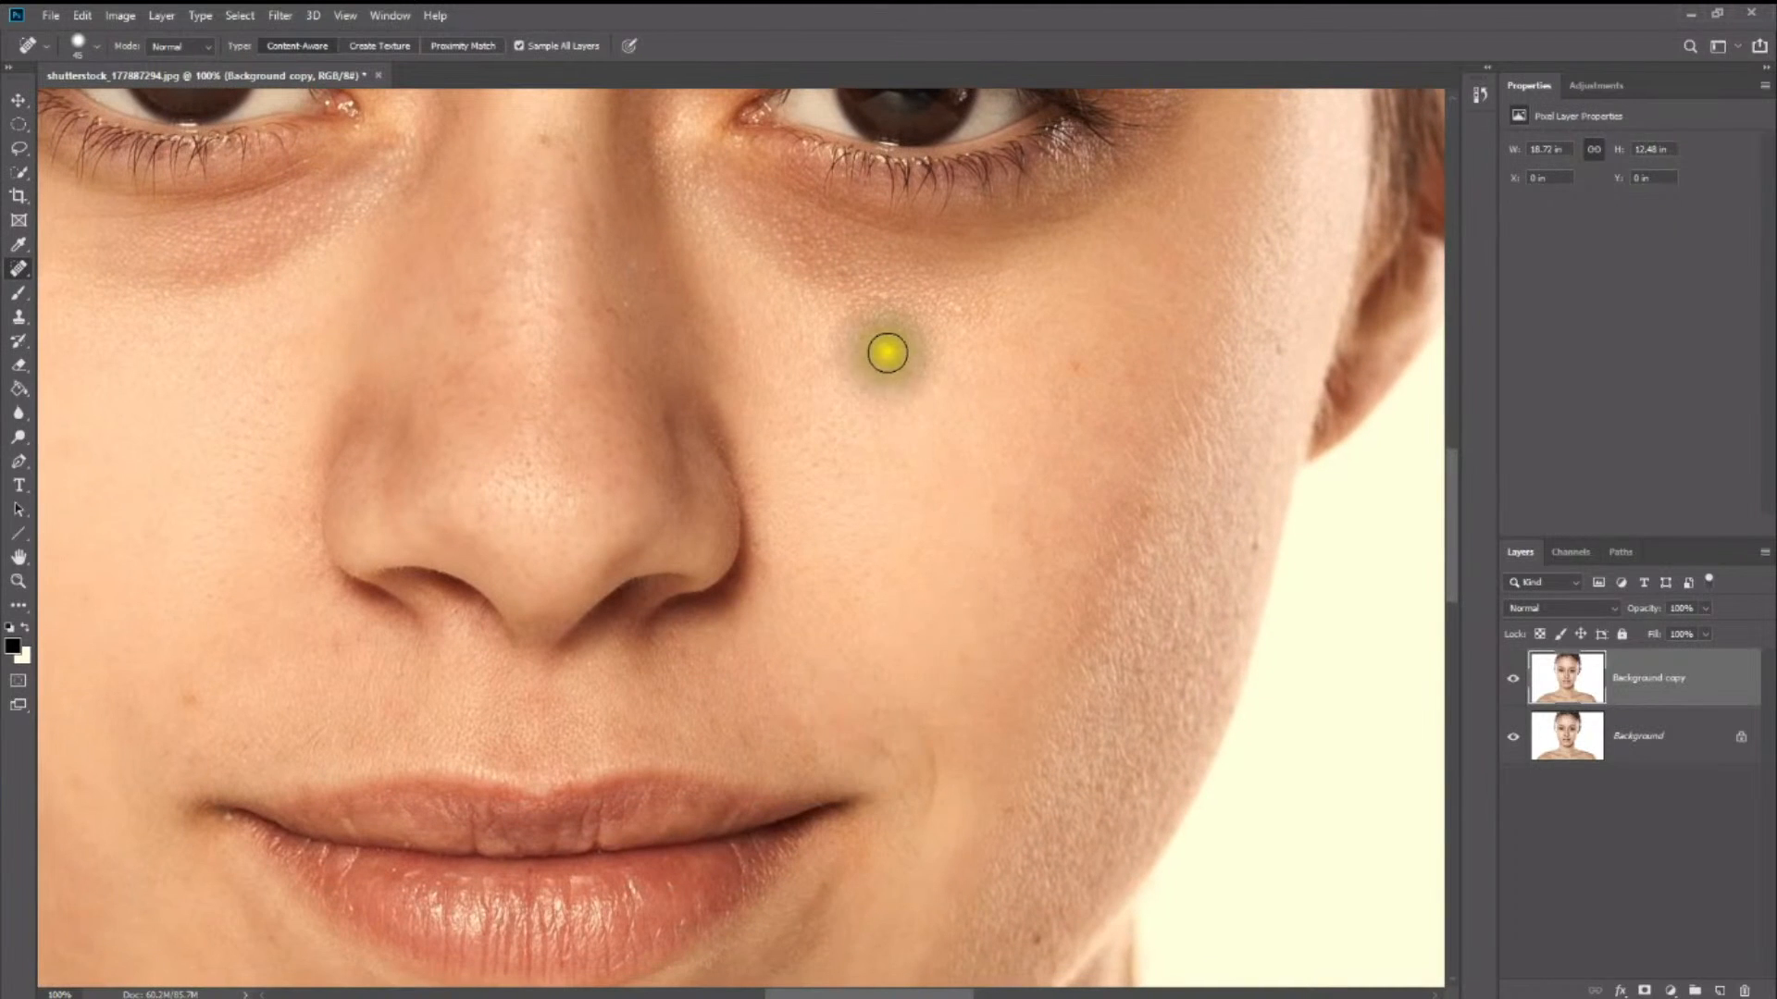
{"action": "left_click", "coordinate": [616, 305]}
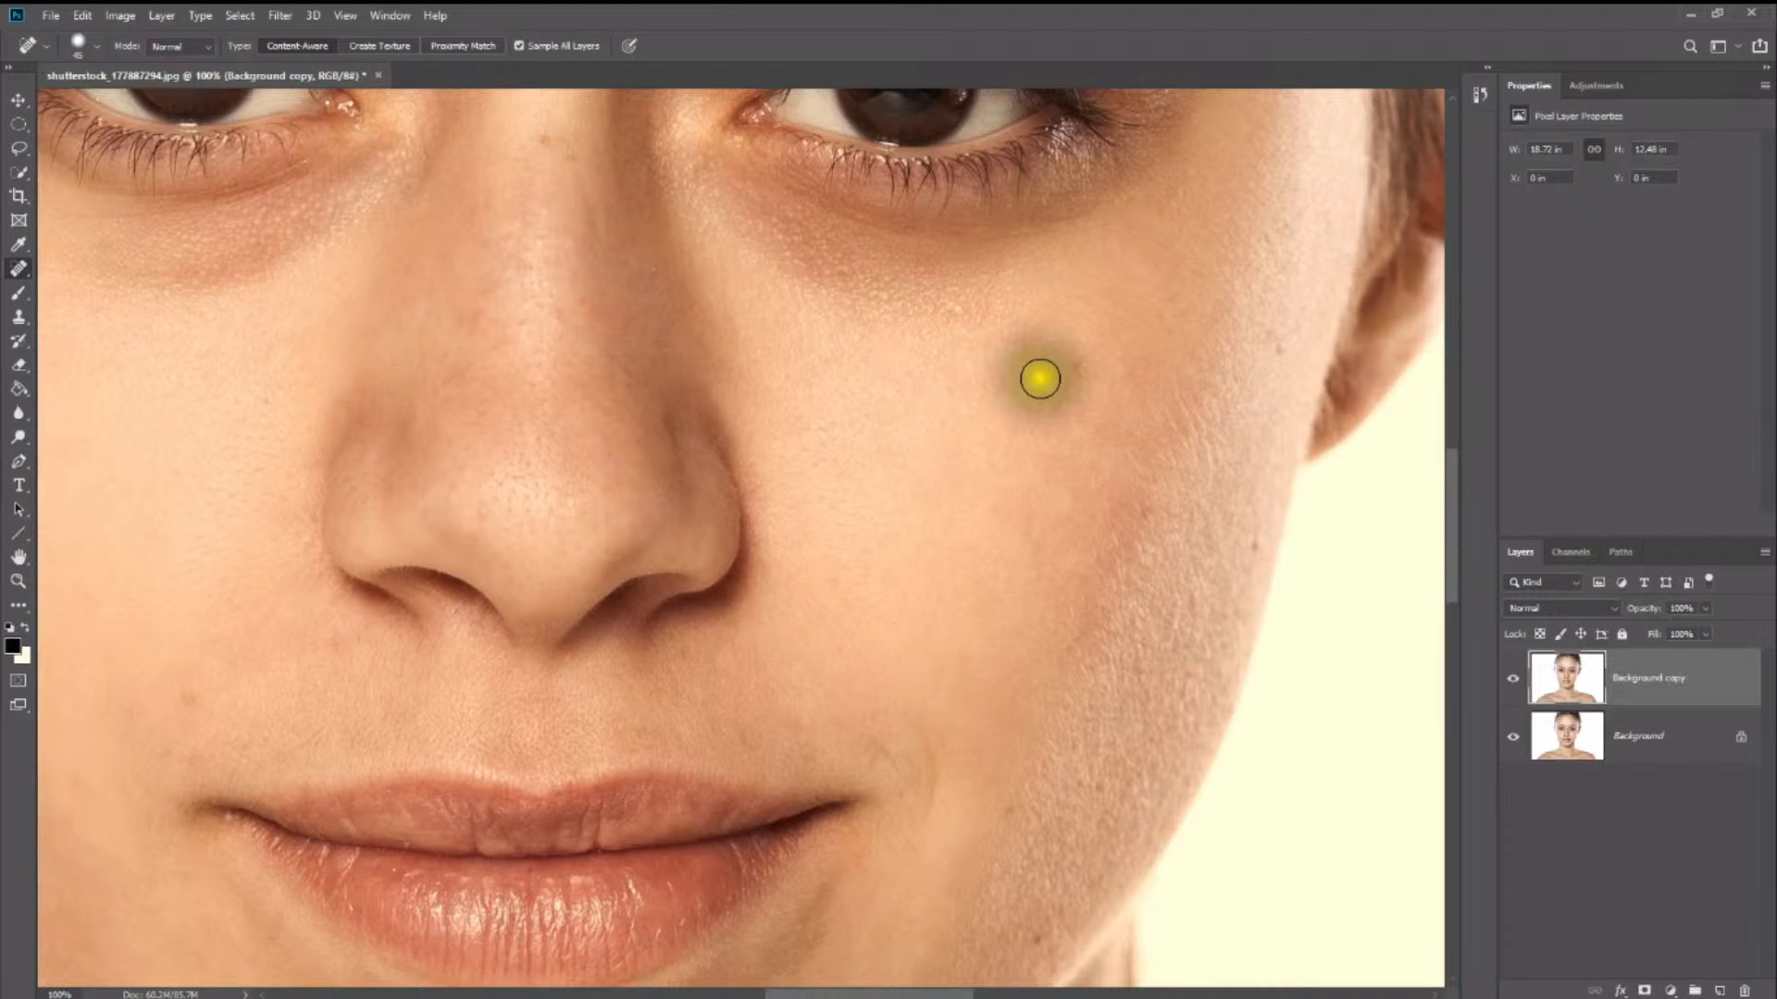
{"action": "left_click", "coordinate": [1071, 369]}
{"action": "left_click", "coordinate": [1281, 349]}
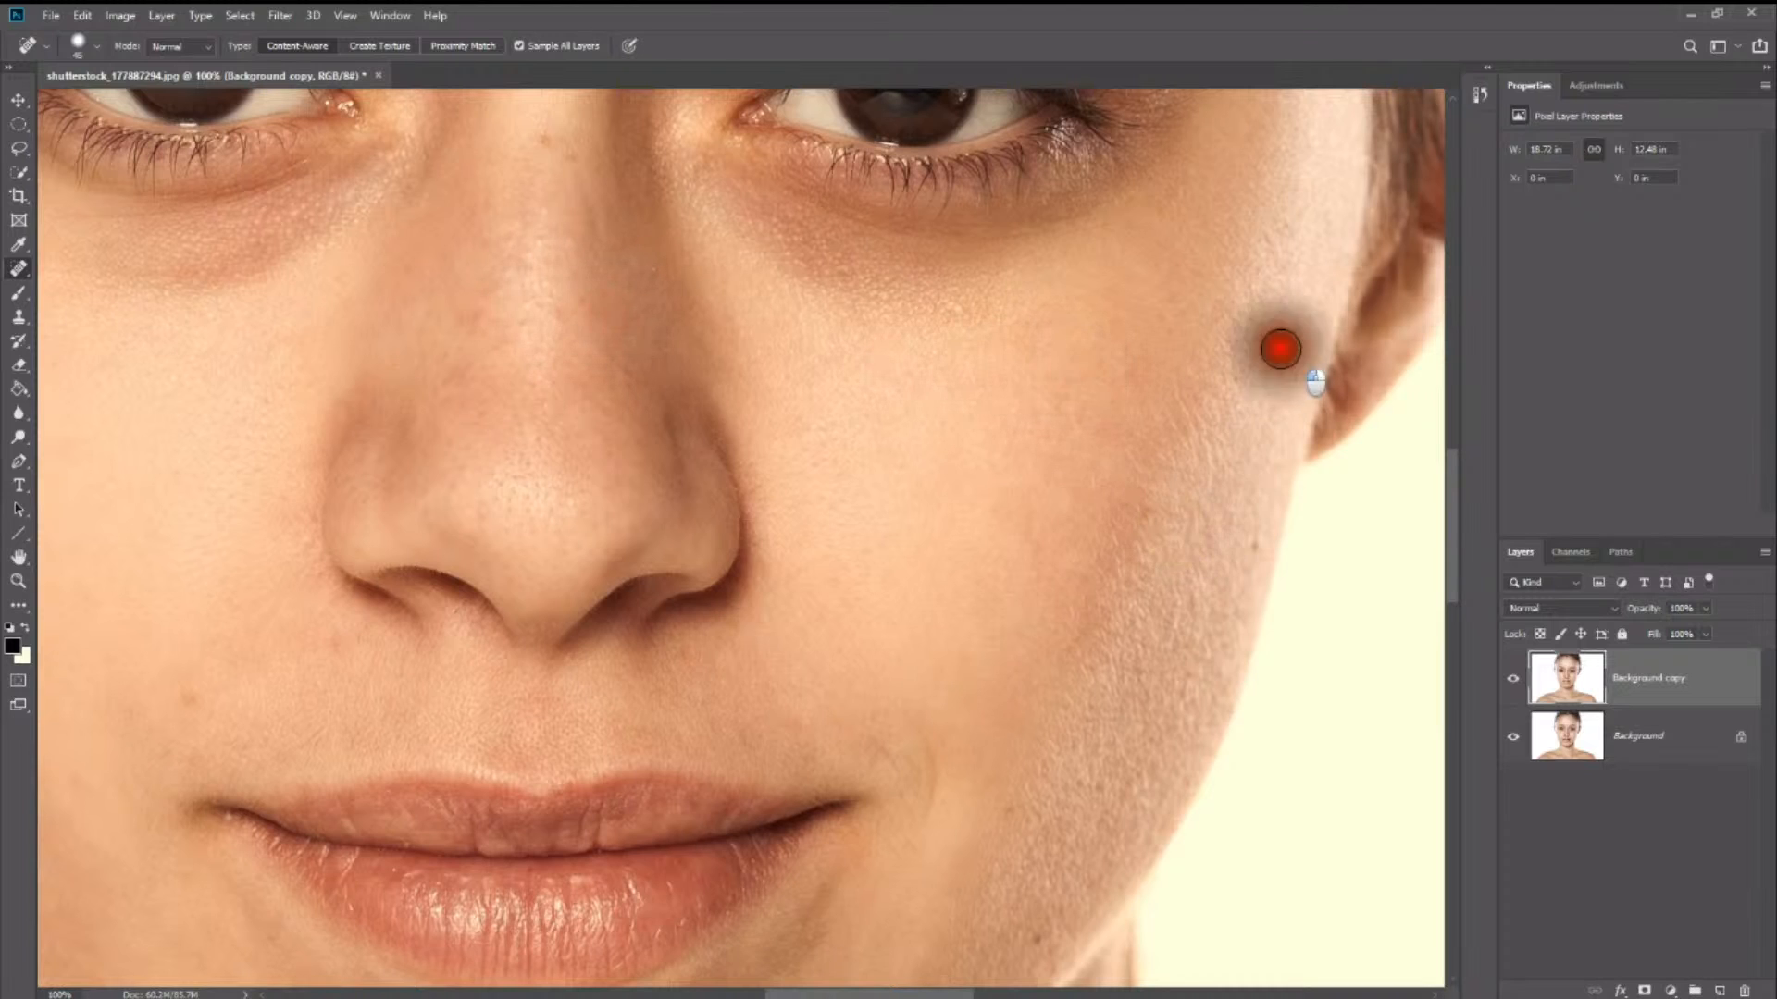
{"action": "left_click", "coordinate": [1258, 543]}
- Heal the small blemishes around both sides of the mouth, below the lower lip and along the jaw
{"action": "left_click_drag", "start_coordinate": [808, 622], "coordinate": [1055, 453]}
{"action": "left_click", "coordinate": [413, 517]}
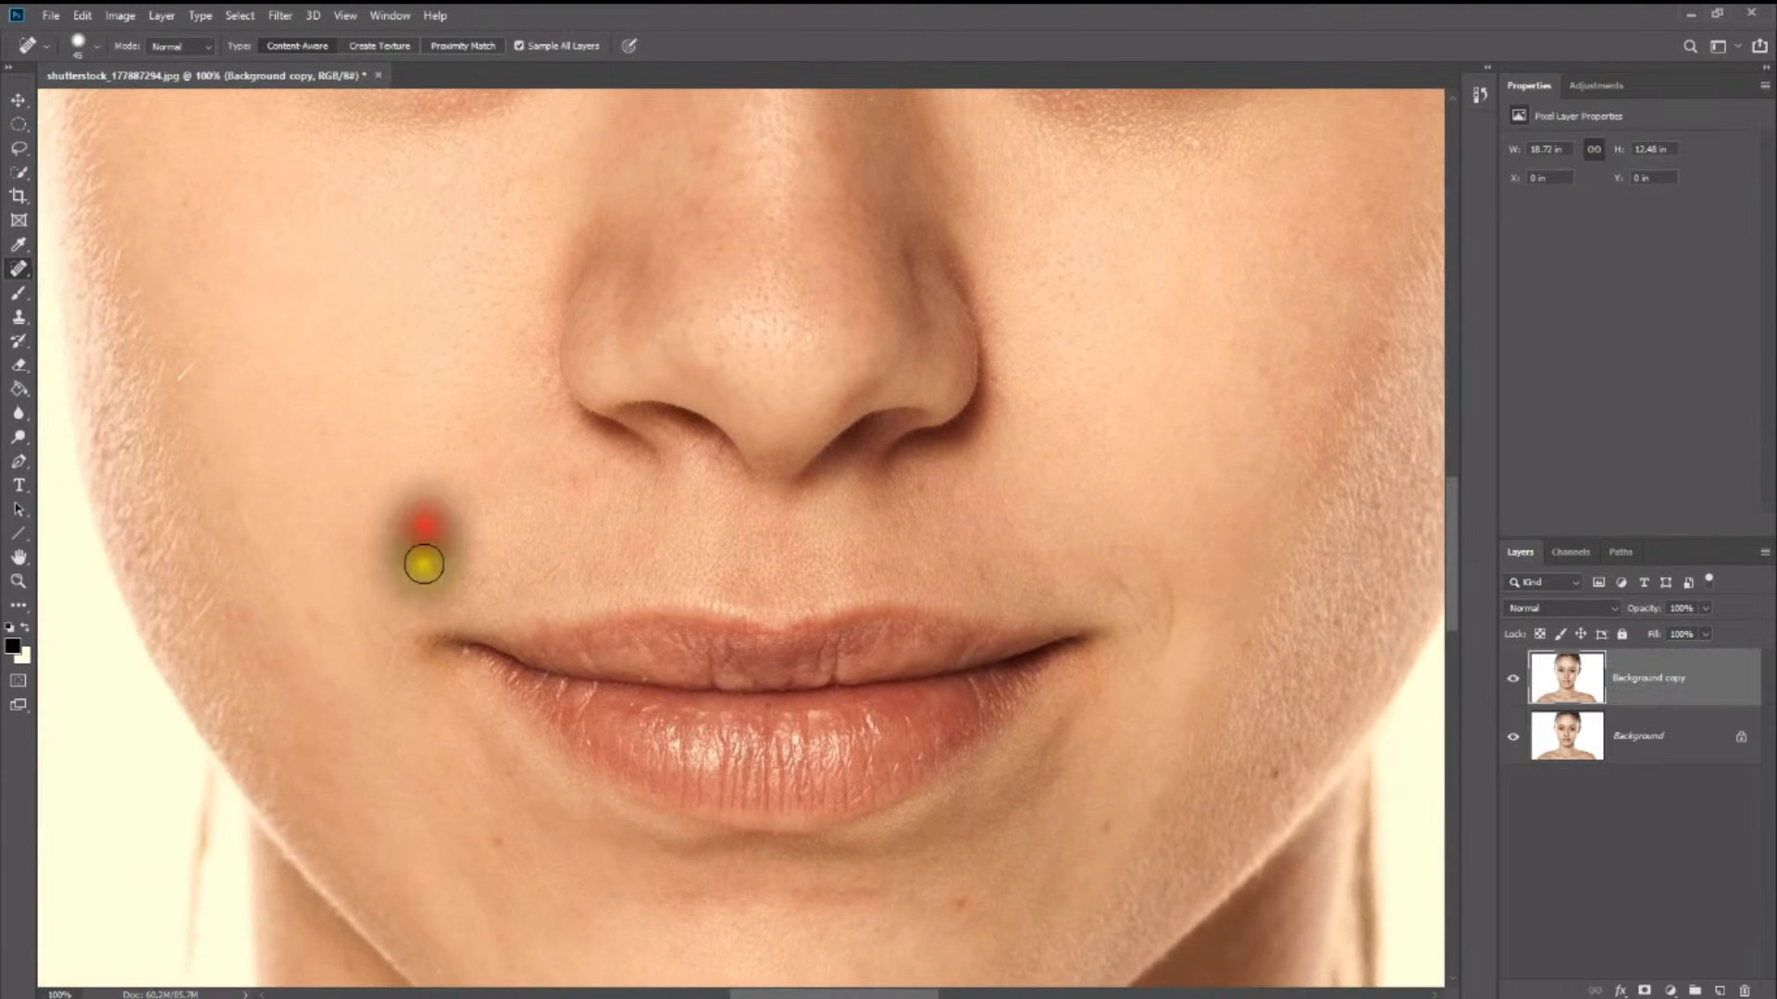
{"action": "left_click", "coordinate": [484, 845]}
{"action": "left_click", "coordinate": [961, 906]}
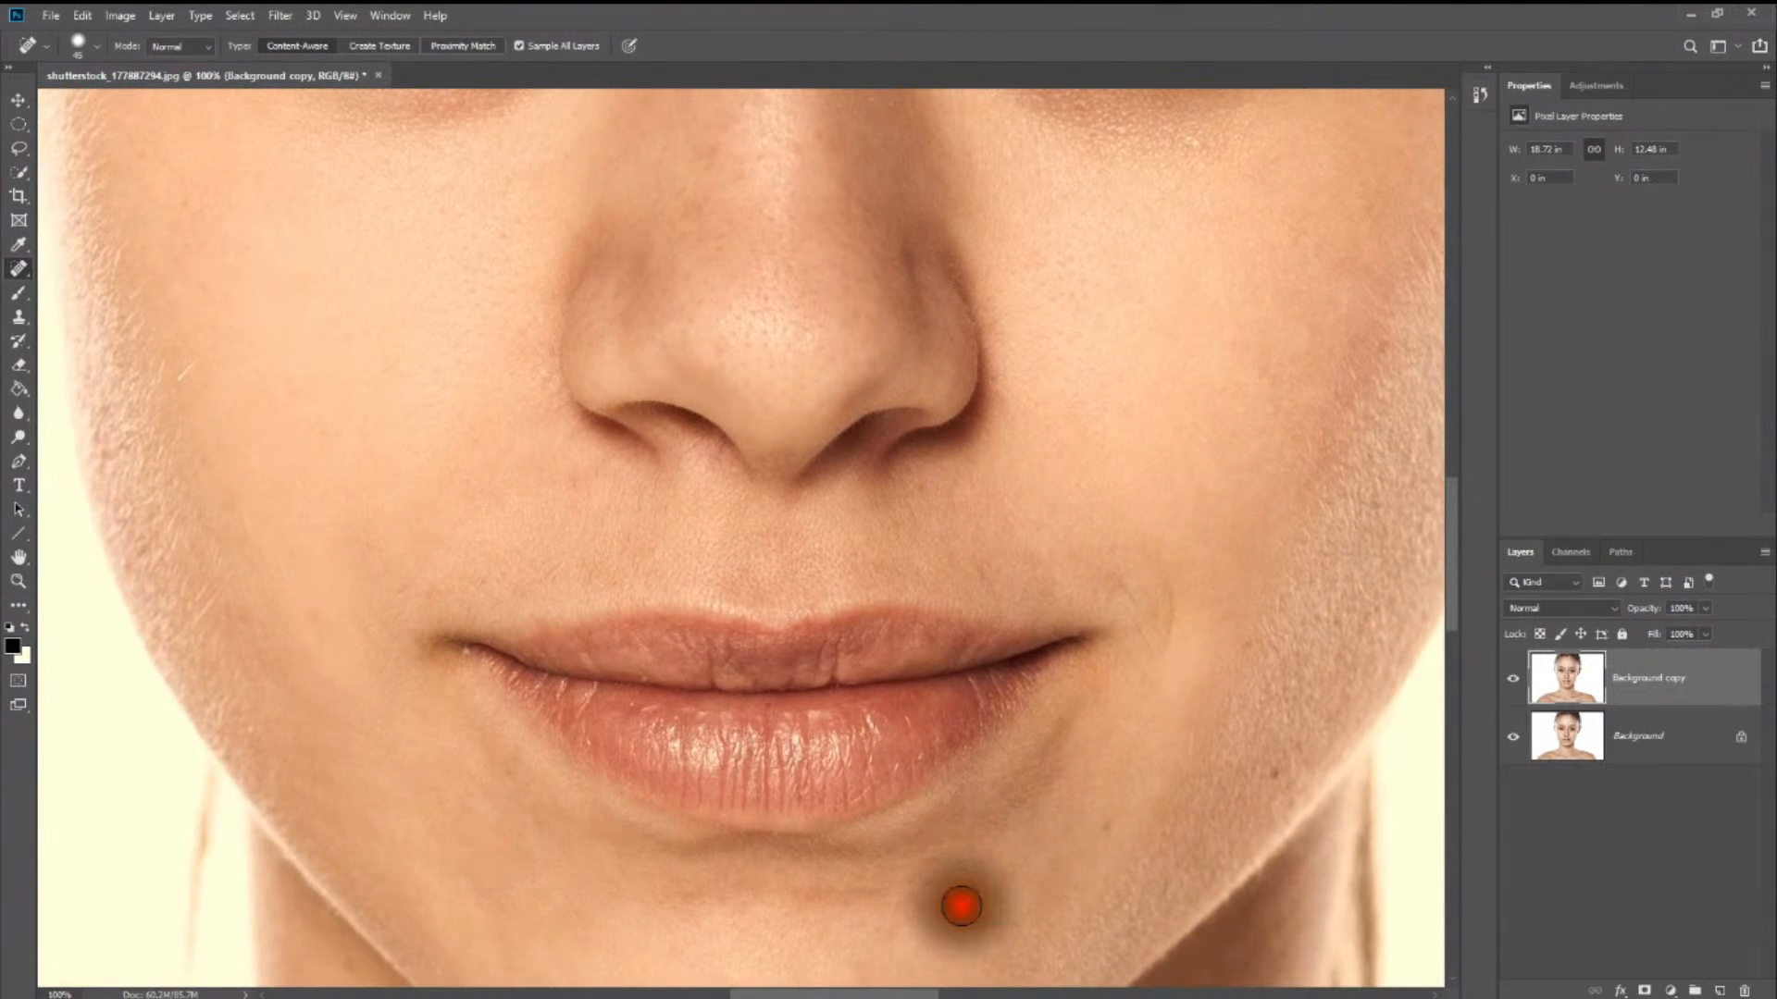
{"action": "left_click", "coordinate": [1277, 772]}
{"action": "left_click", "coordinate": [1250, 642]}
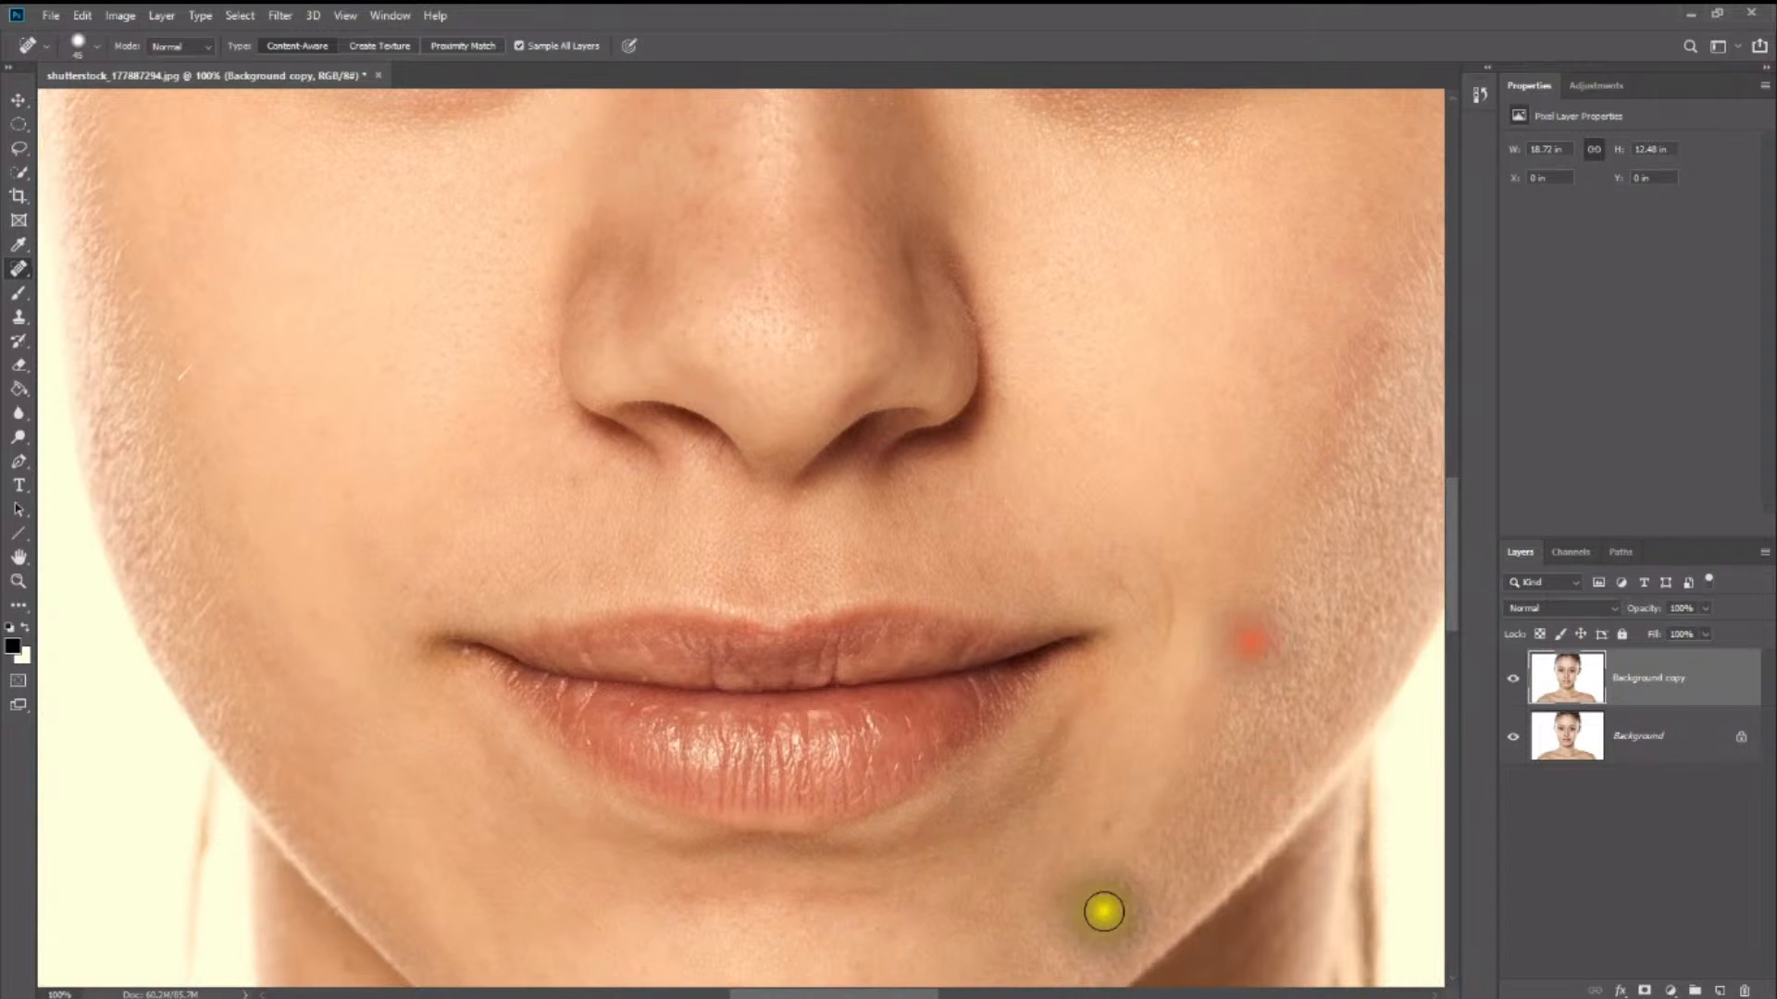
{"action": "left_click", "coordinate": [1107, 825]}
- Heal the mole in the middle of the chin, the spot on the chin's lower edge and the skin below the nostril
{"action": "left_click_drag", "start_coordinate": [964, 873], "coordinate": [1098, 696]}
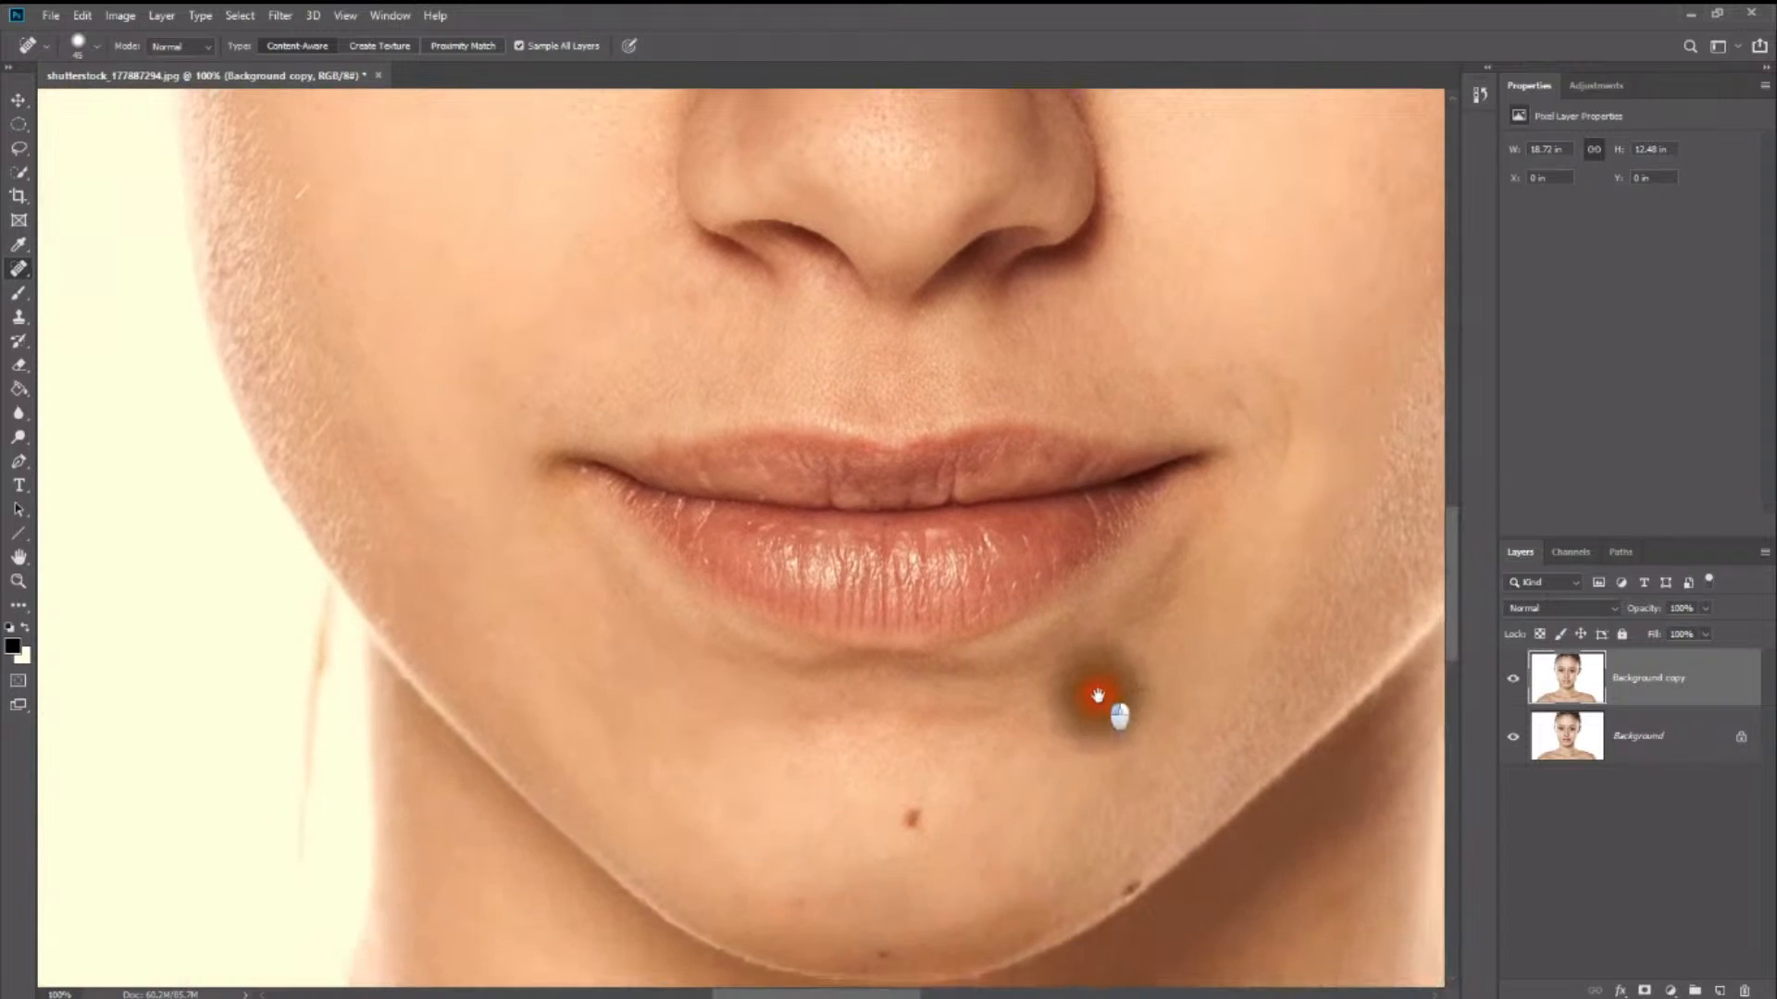
{"action": "left_click", "coordinate": [913, 815]}
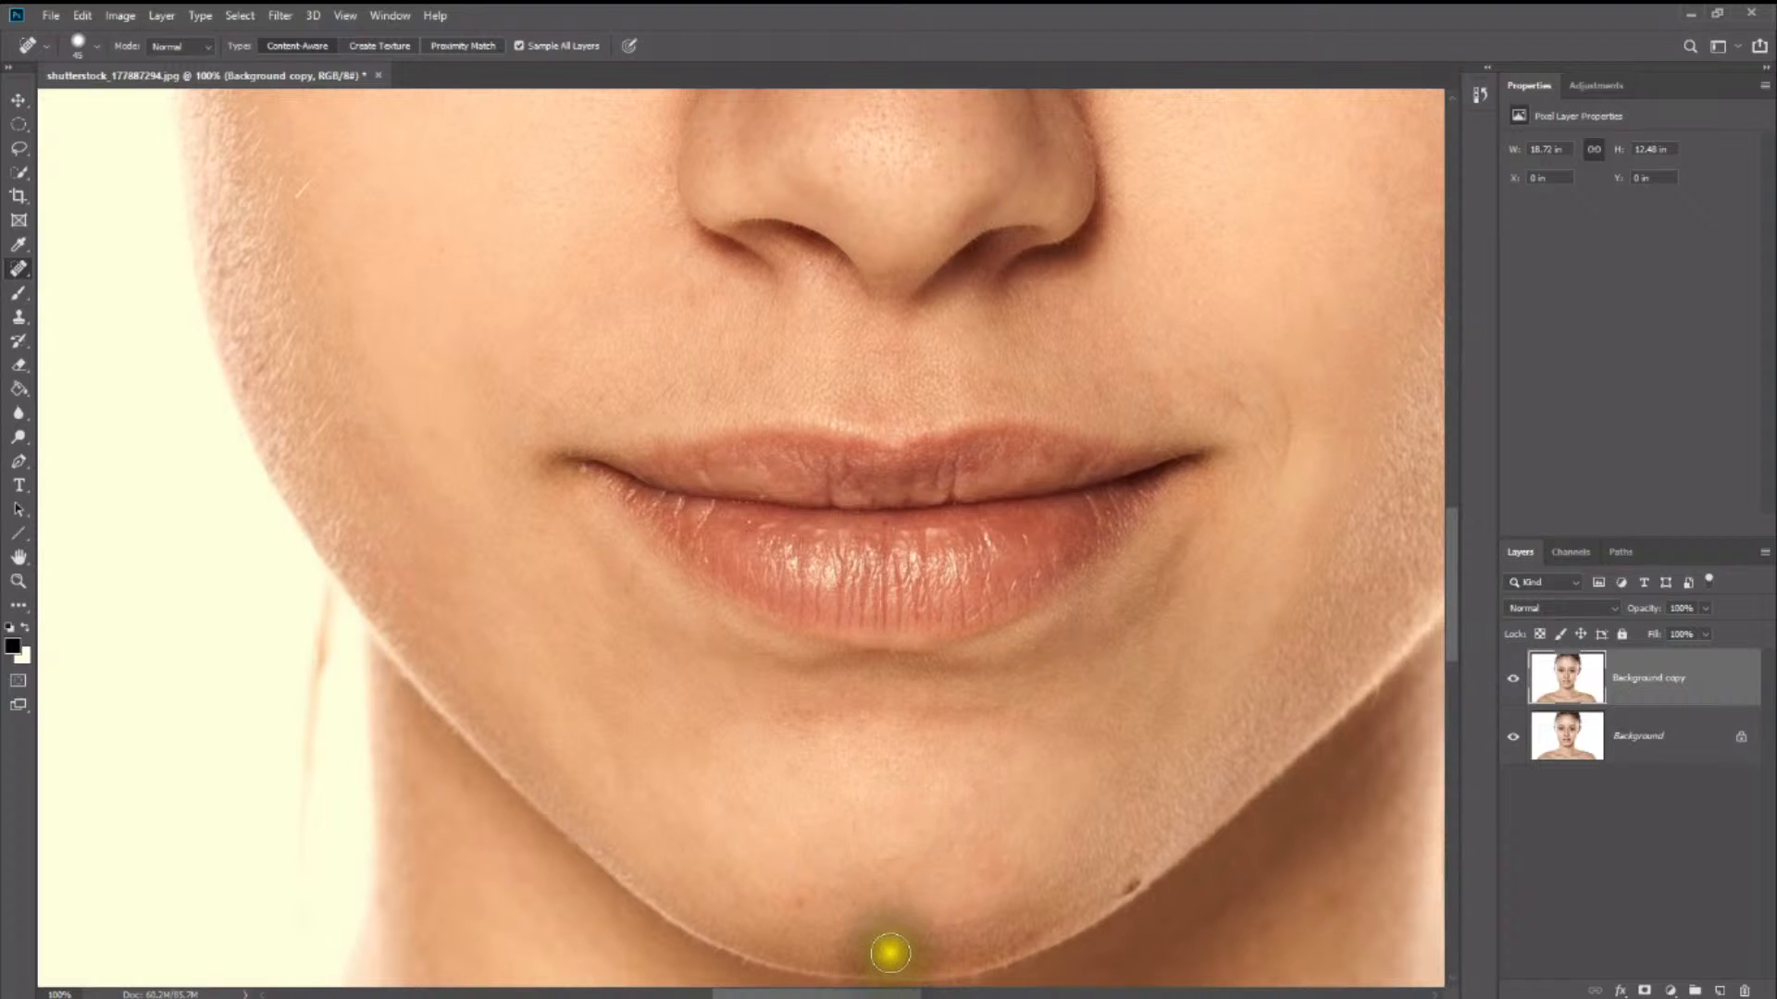
{"action": "left_click", "coordinate": [890, 953]}
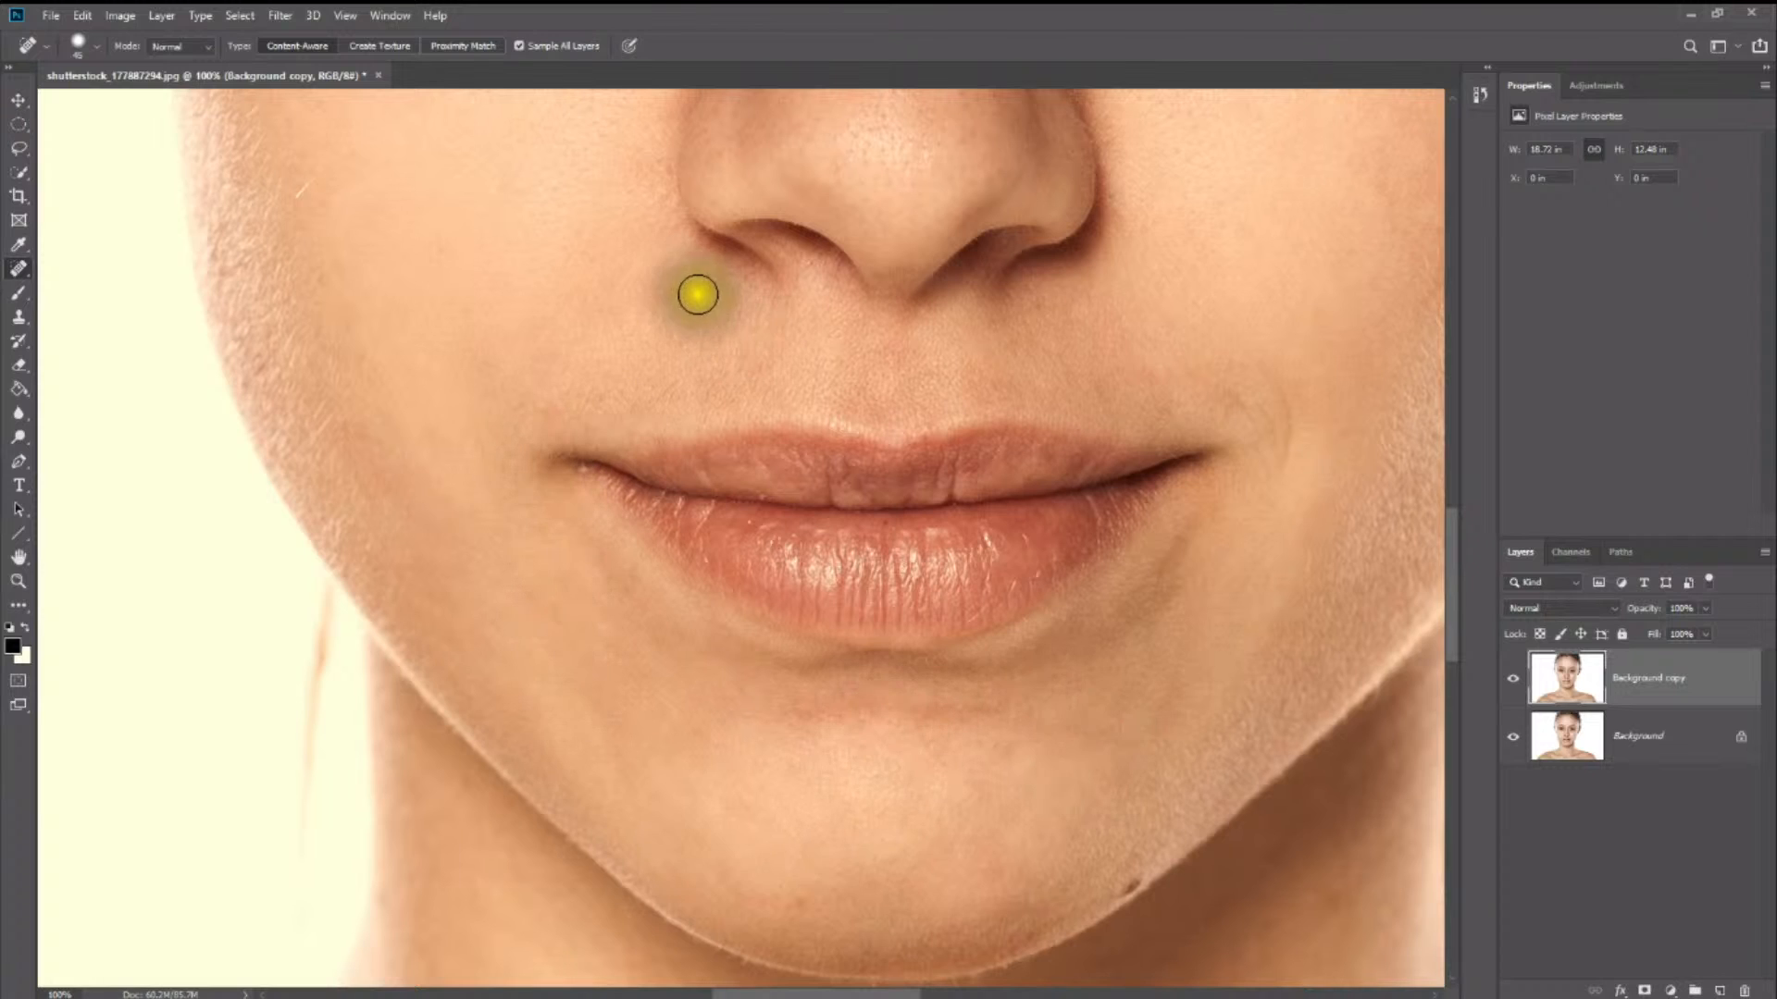
{"action": "left_click", "coordinate": [698, 294]}
{"action": "mouse_move", "coordinate": [781, 716]}
{"action": "left_mouse_down"}
{"action": "mouse_move", "coordinate": [894, 702]}
{"action": "mouse_move", "coordinate": [1023, 724]}
{"action": "left_mouse_up"}
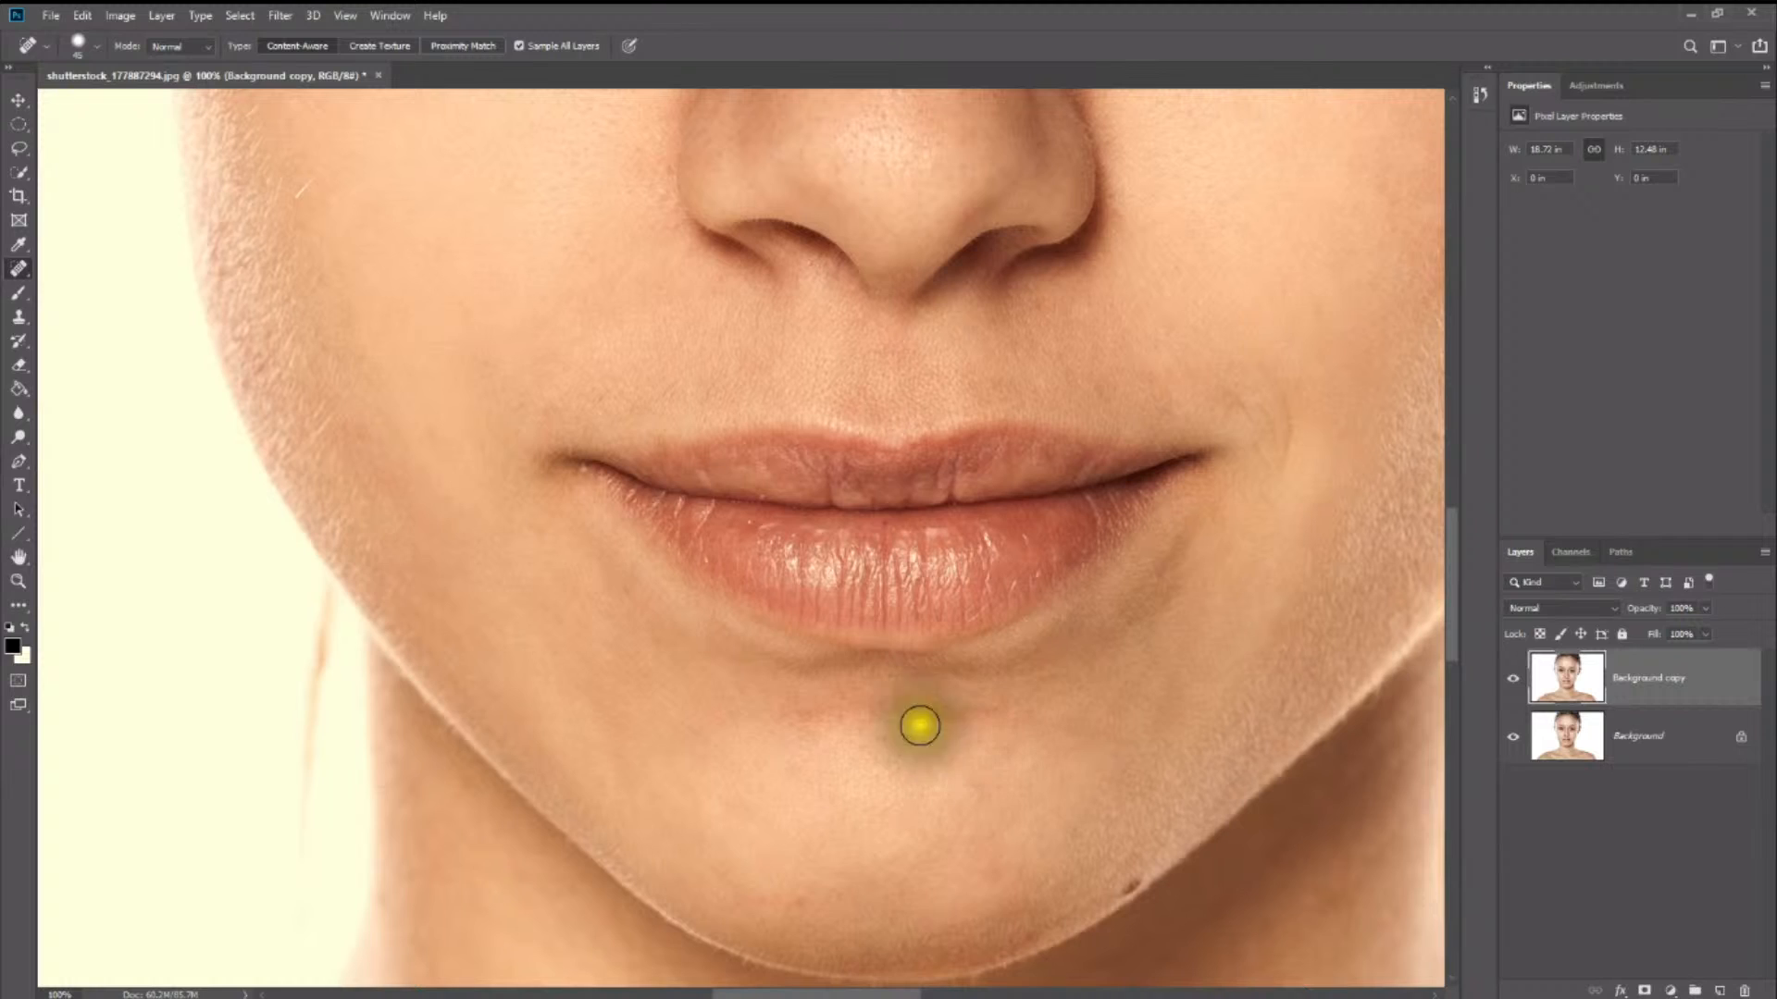
- Sample clean chin skin with the Healing Brush and smooth the uneven skin below the lower lip and across the chin
{"action": "right_click", "coordinate": [6, 272]}
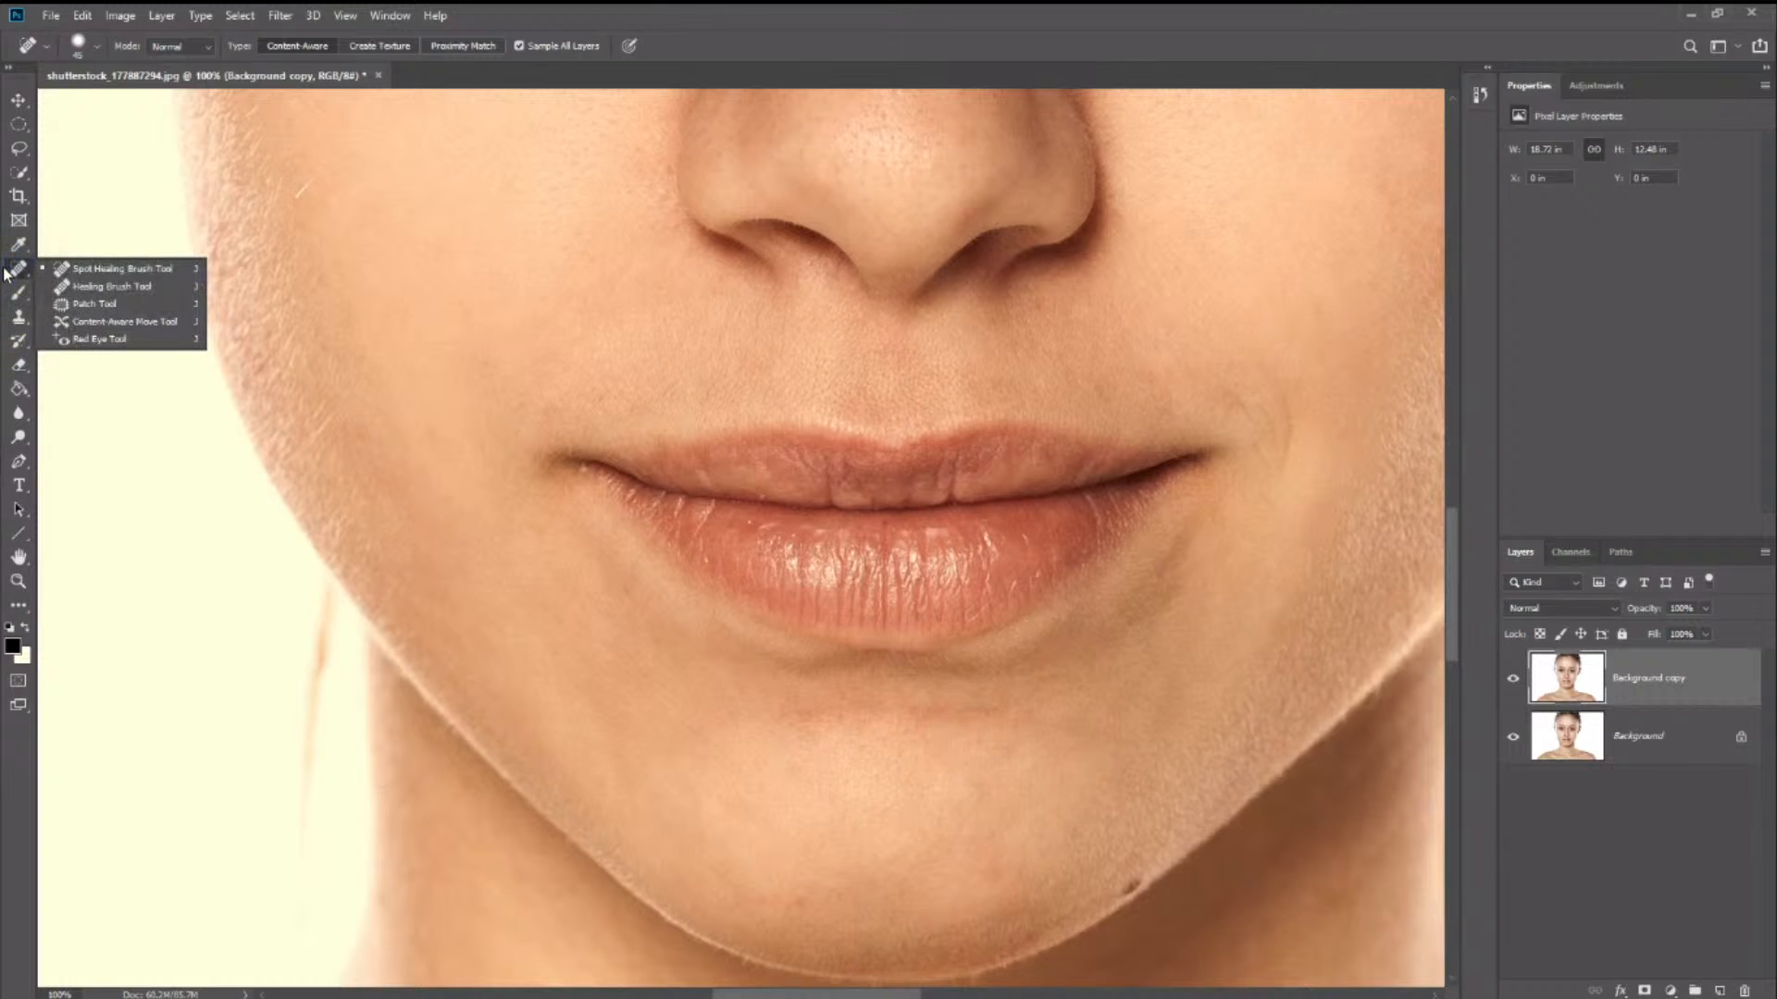
{"action": "left_click", "coordinate": [103, 289]}
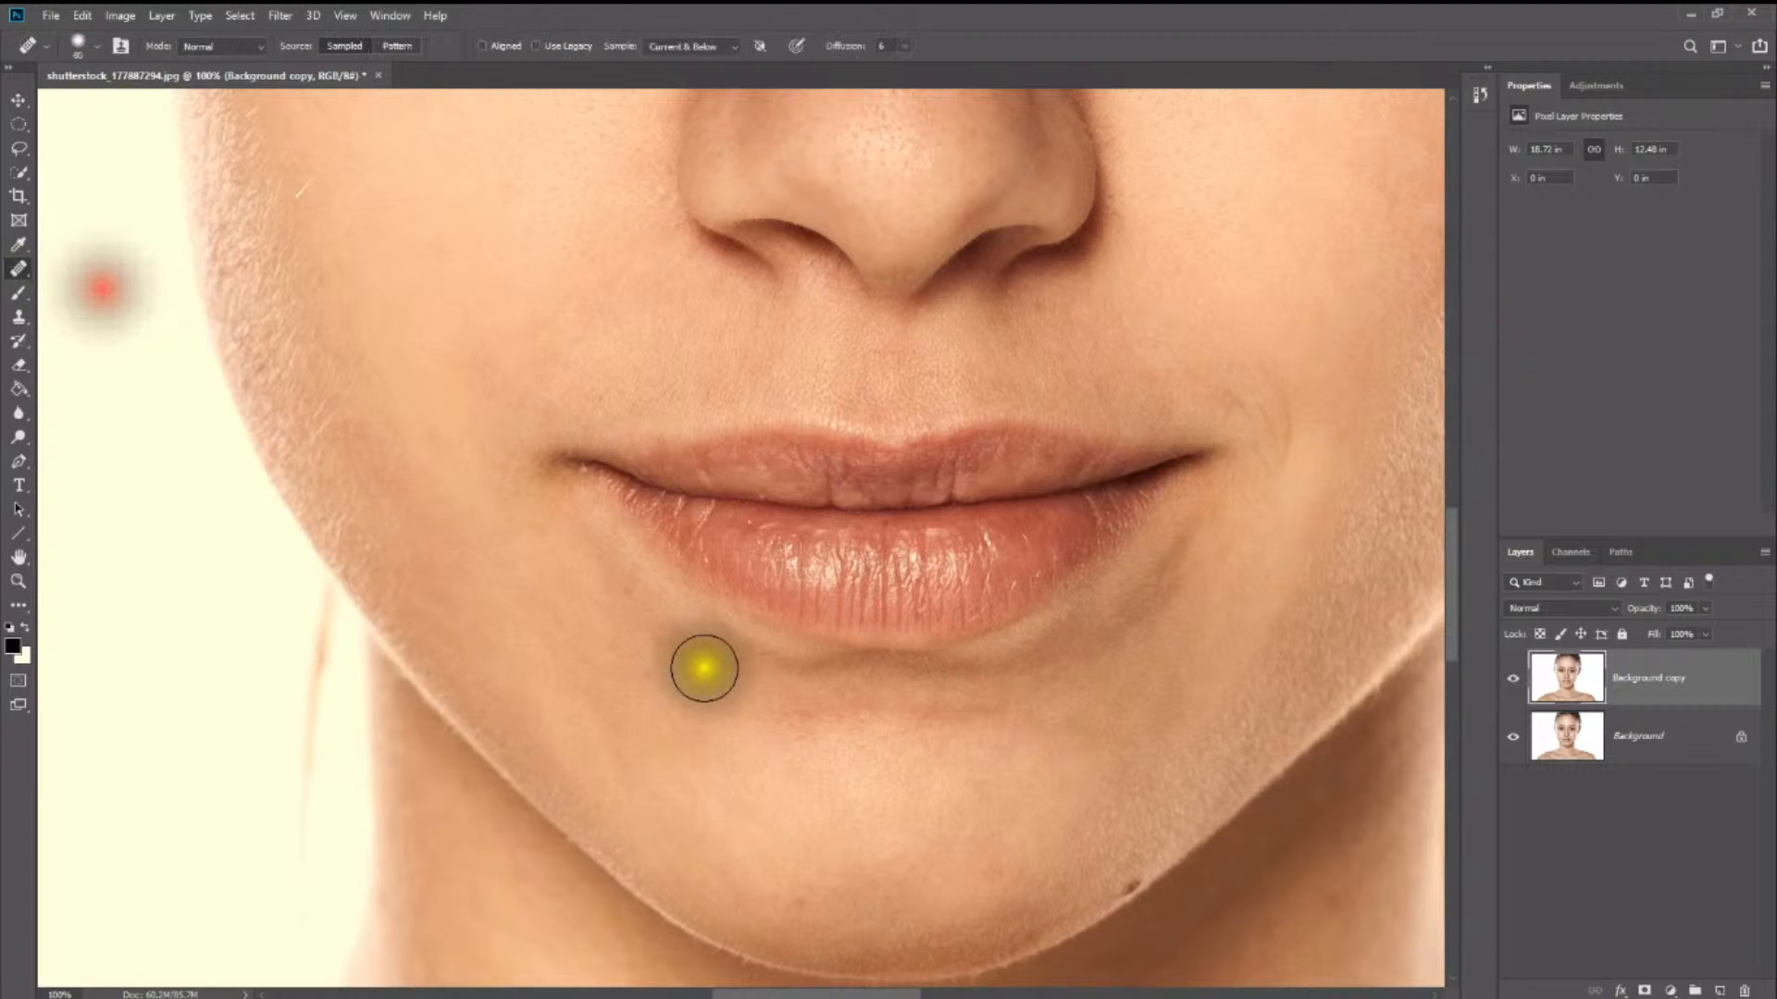
{"action": "left_click", "coordinate": [775, 734]}
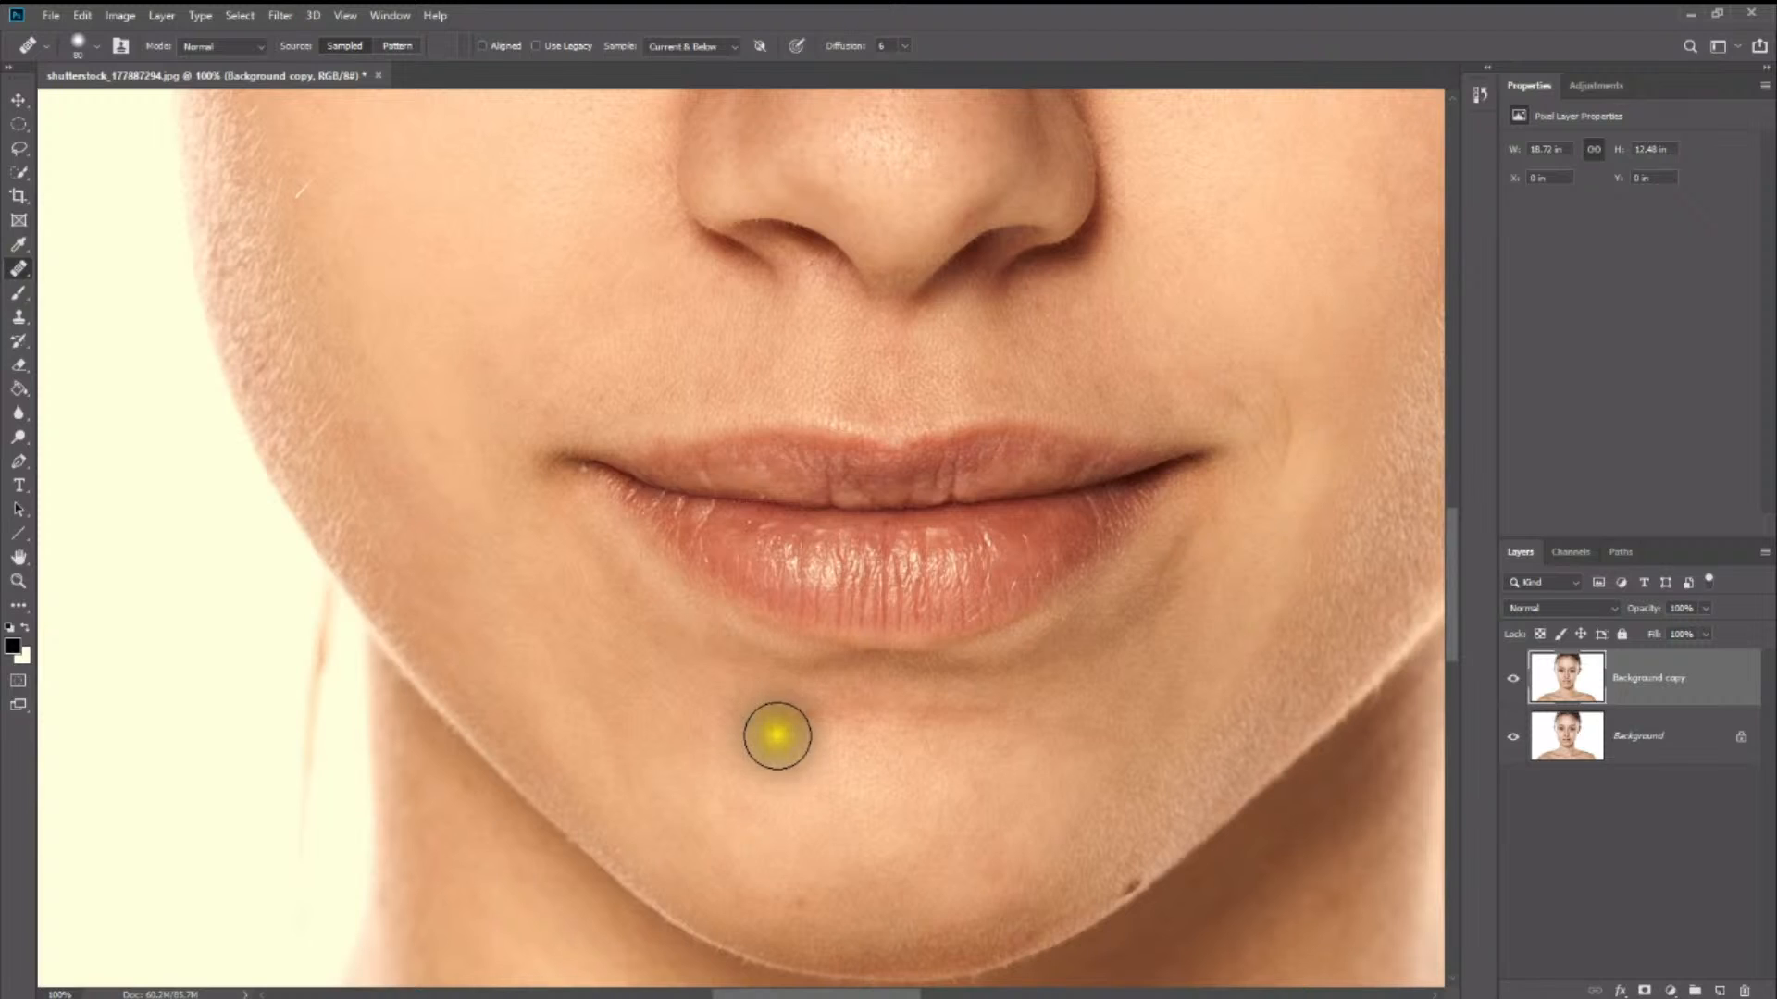
{"action": "mouse_move", "coordinate": [777, 735]}
{"action": "left_mouse_down"}
{"action": "mouse_move", "coordinate": [775, 761]}
{"action": "mouse_move", "coordinate": [805, 776]}
{"action": "left_mouse_up"}
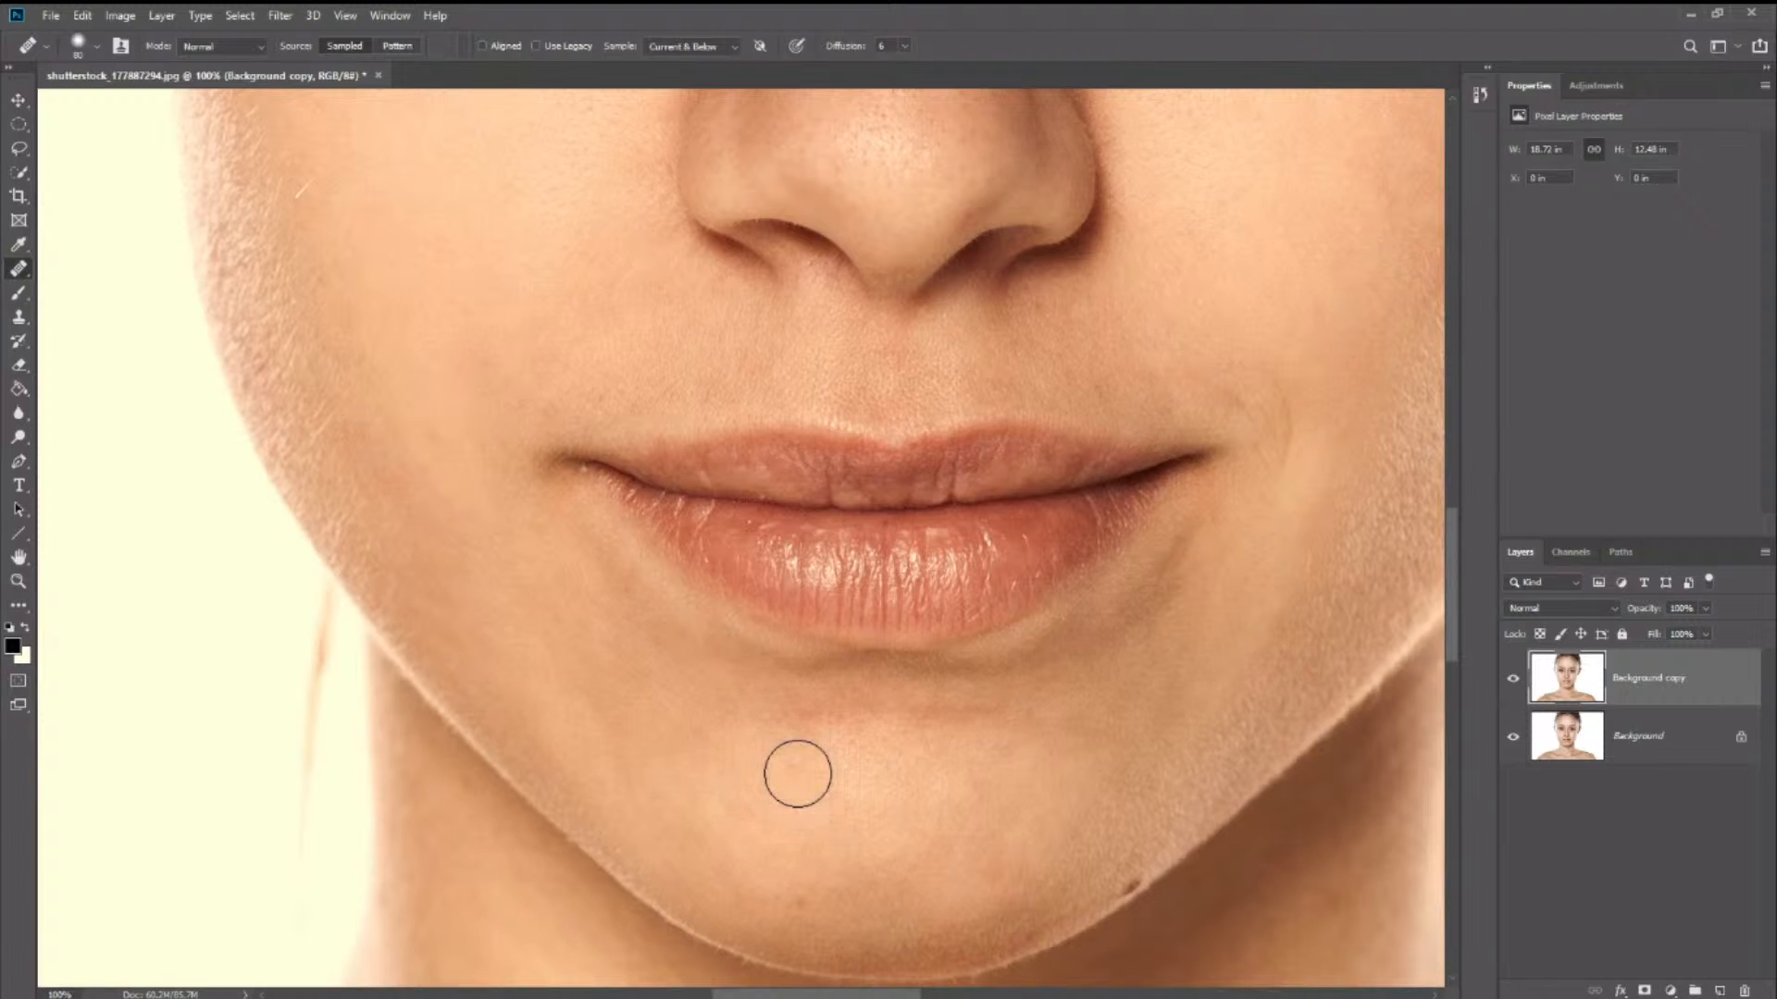
{"action": "left_click", "coordinate": [795, 768]}
{"action": "left_click", "coordinate": [793, 716]}
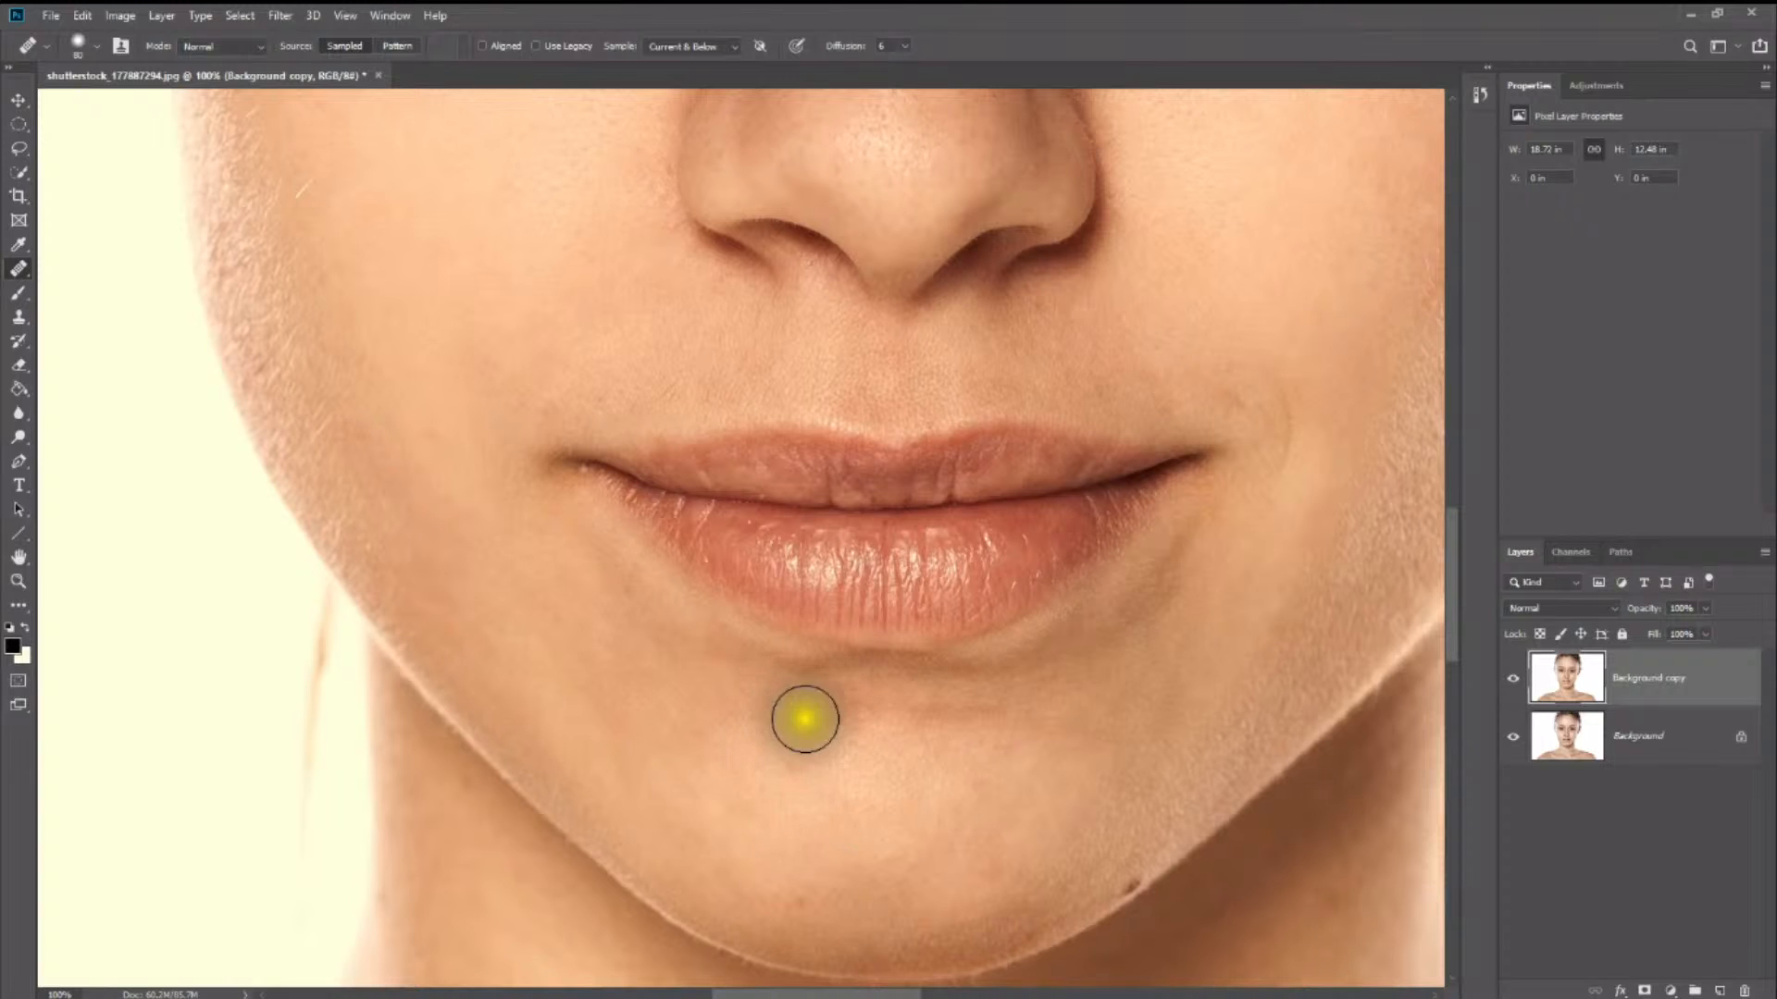
{"action": "left_click_drag", "start_coordinate": [813, 714], "coordinate": [1015, 718]}
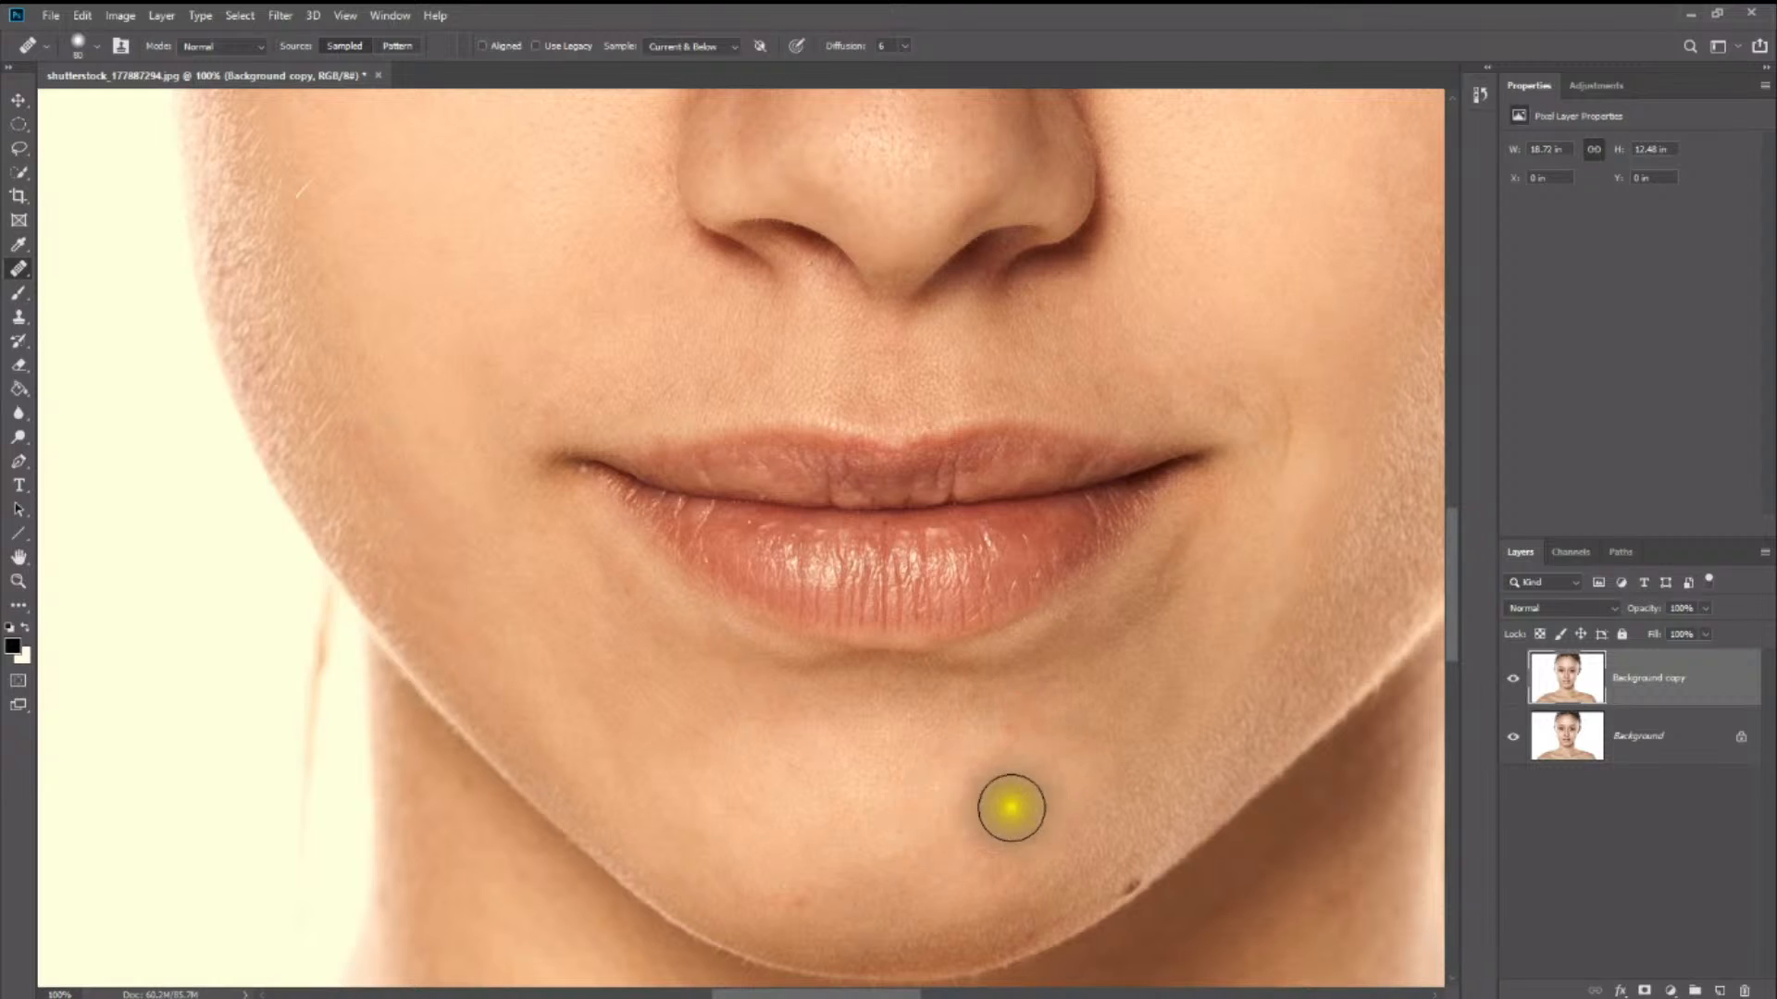
{"action": "left_click", "coordinate": [880, 801]}
{"action": "left_click", "coordinate": [793, 759]}
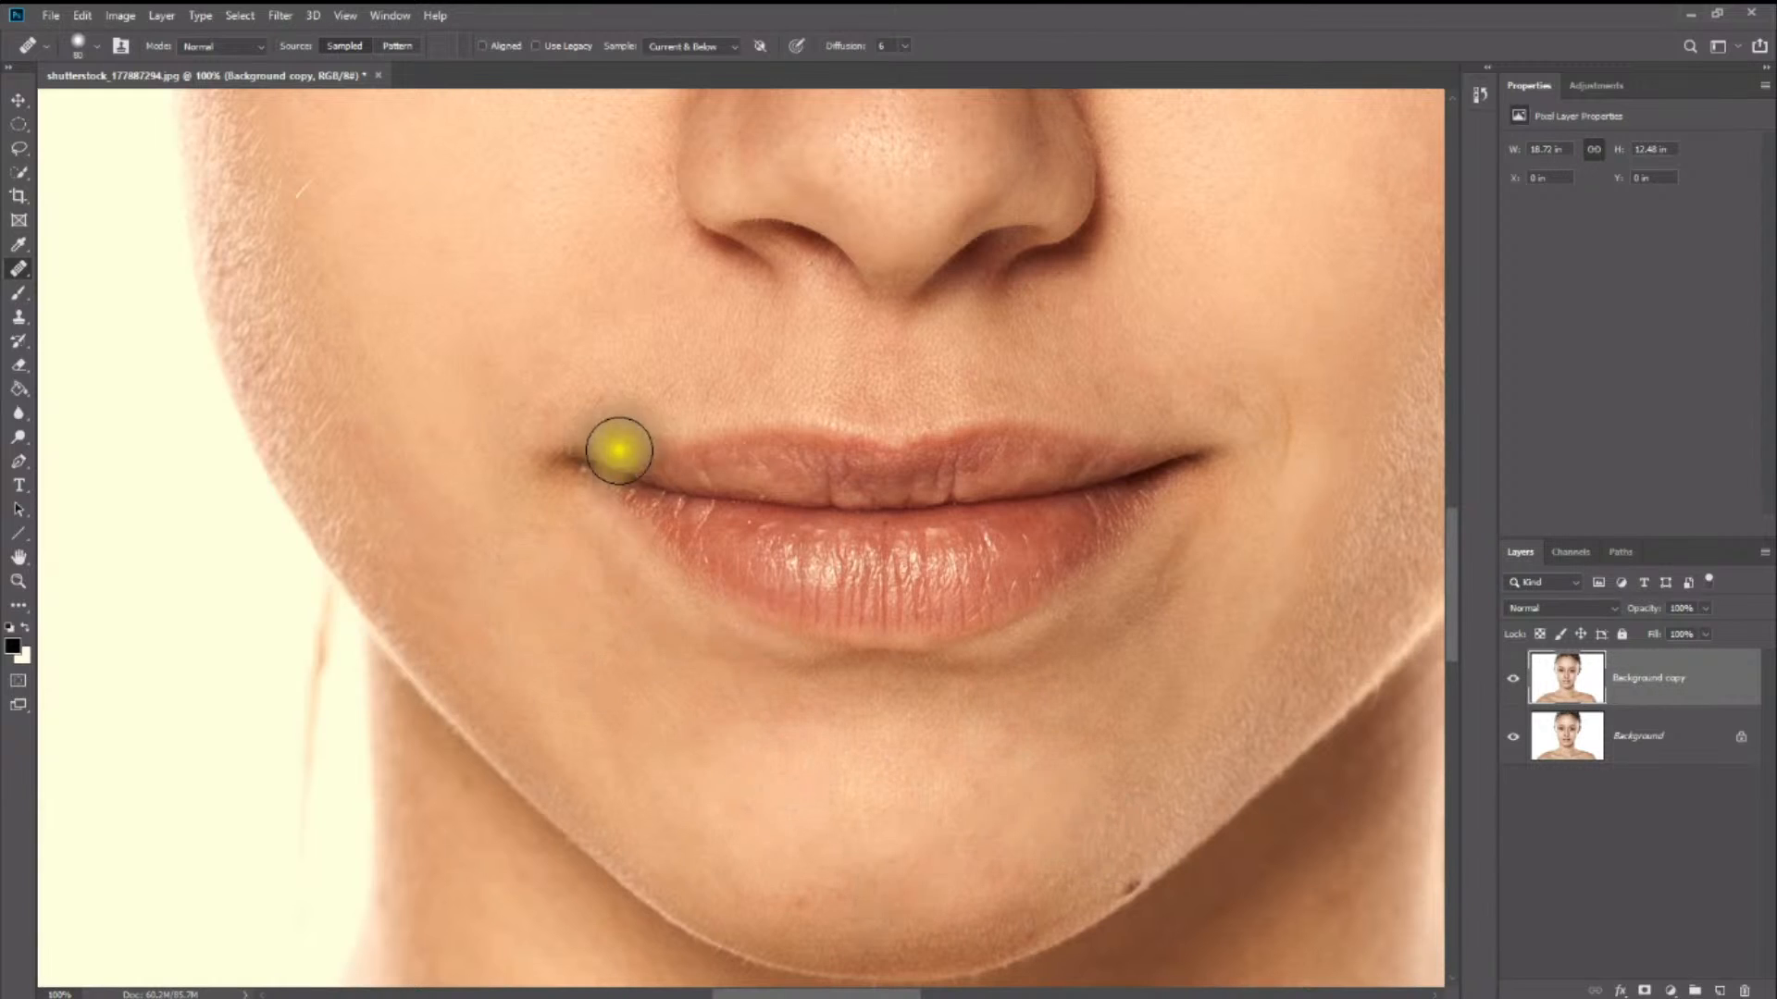
- Heal the spots on the upper nose bridge and between the eyebrows with the Spot Healing Brush
{"action": "scroll", "coordinate": [618, 451], "scroll_direction": "up", "scroll_amount": 5}
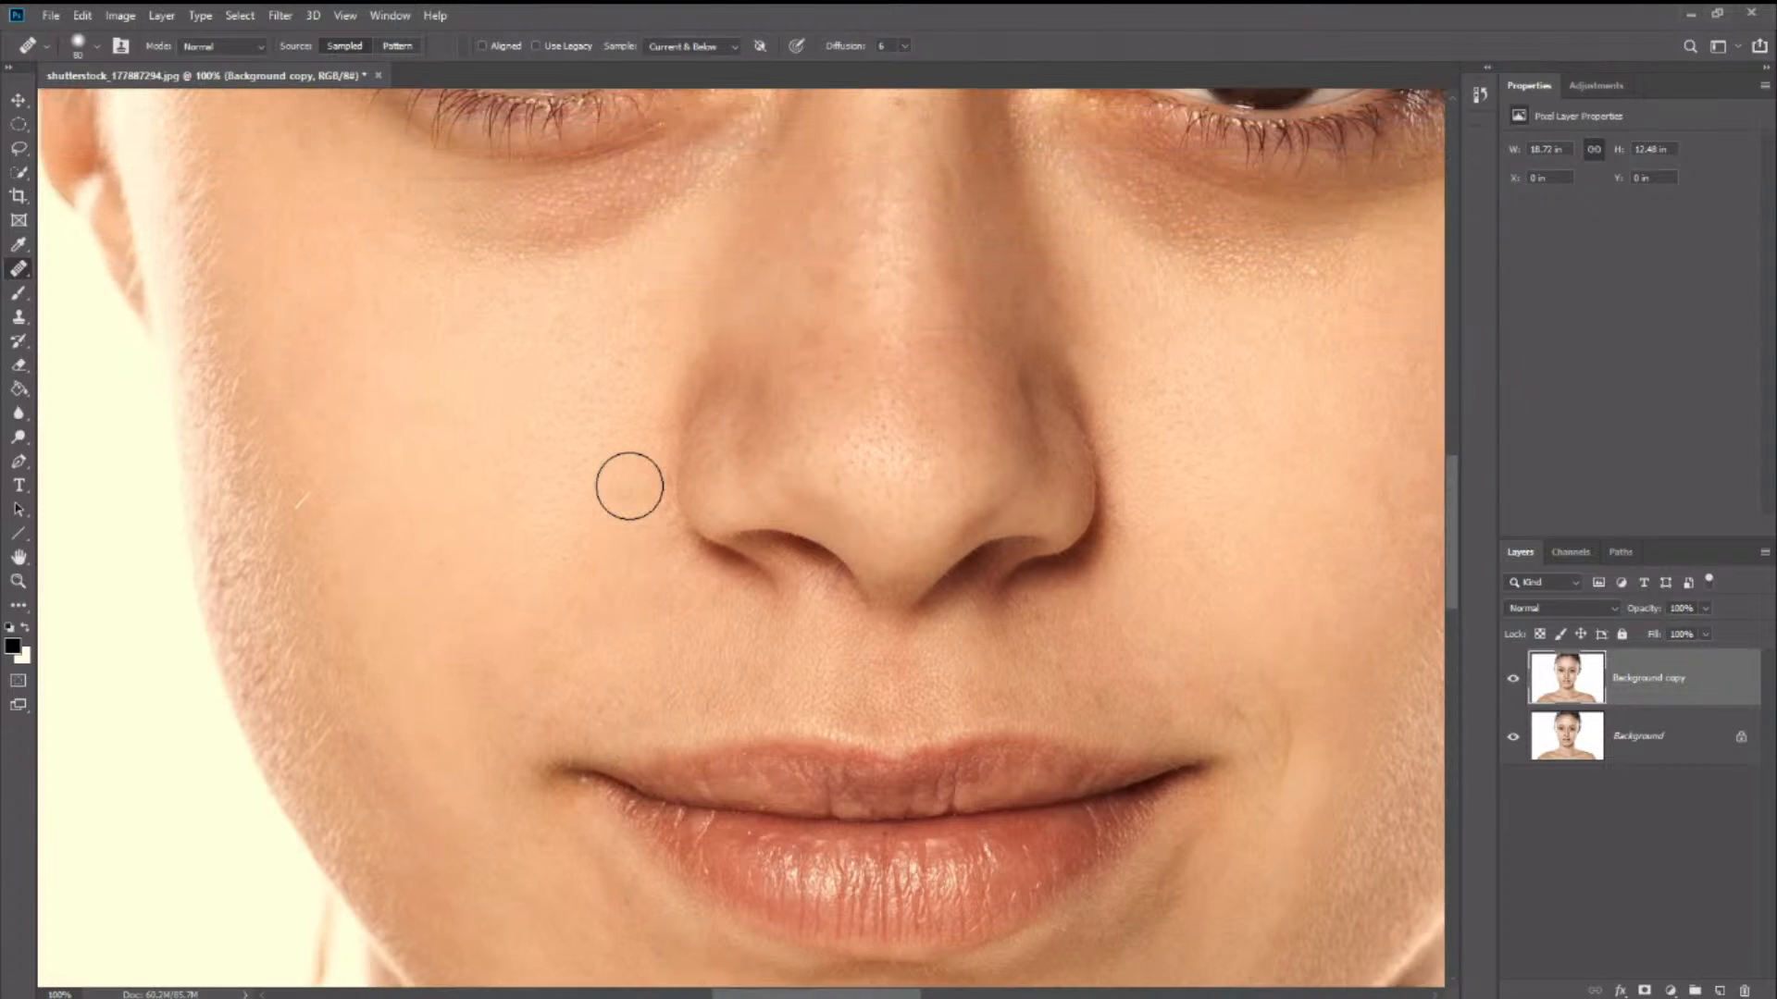
{"action": "scroll", "coordinate": [630, 486], "scroll_direction": "up", "scroll_amount": 6}
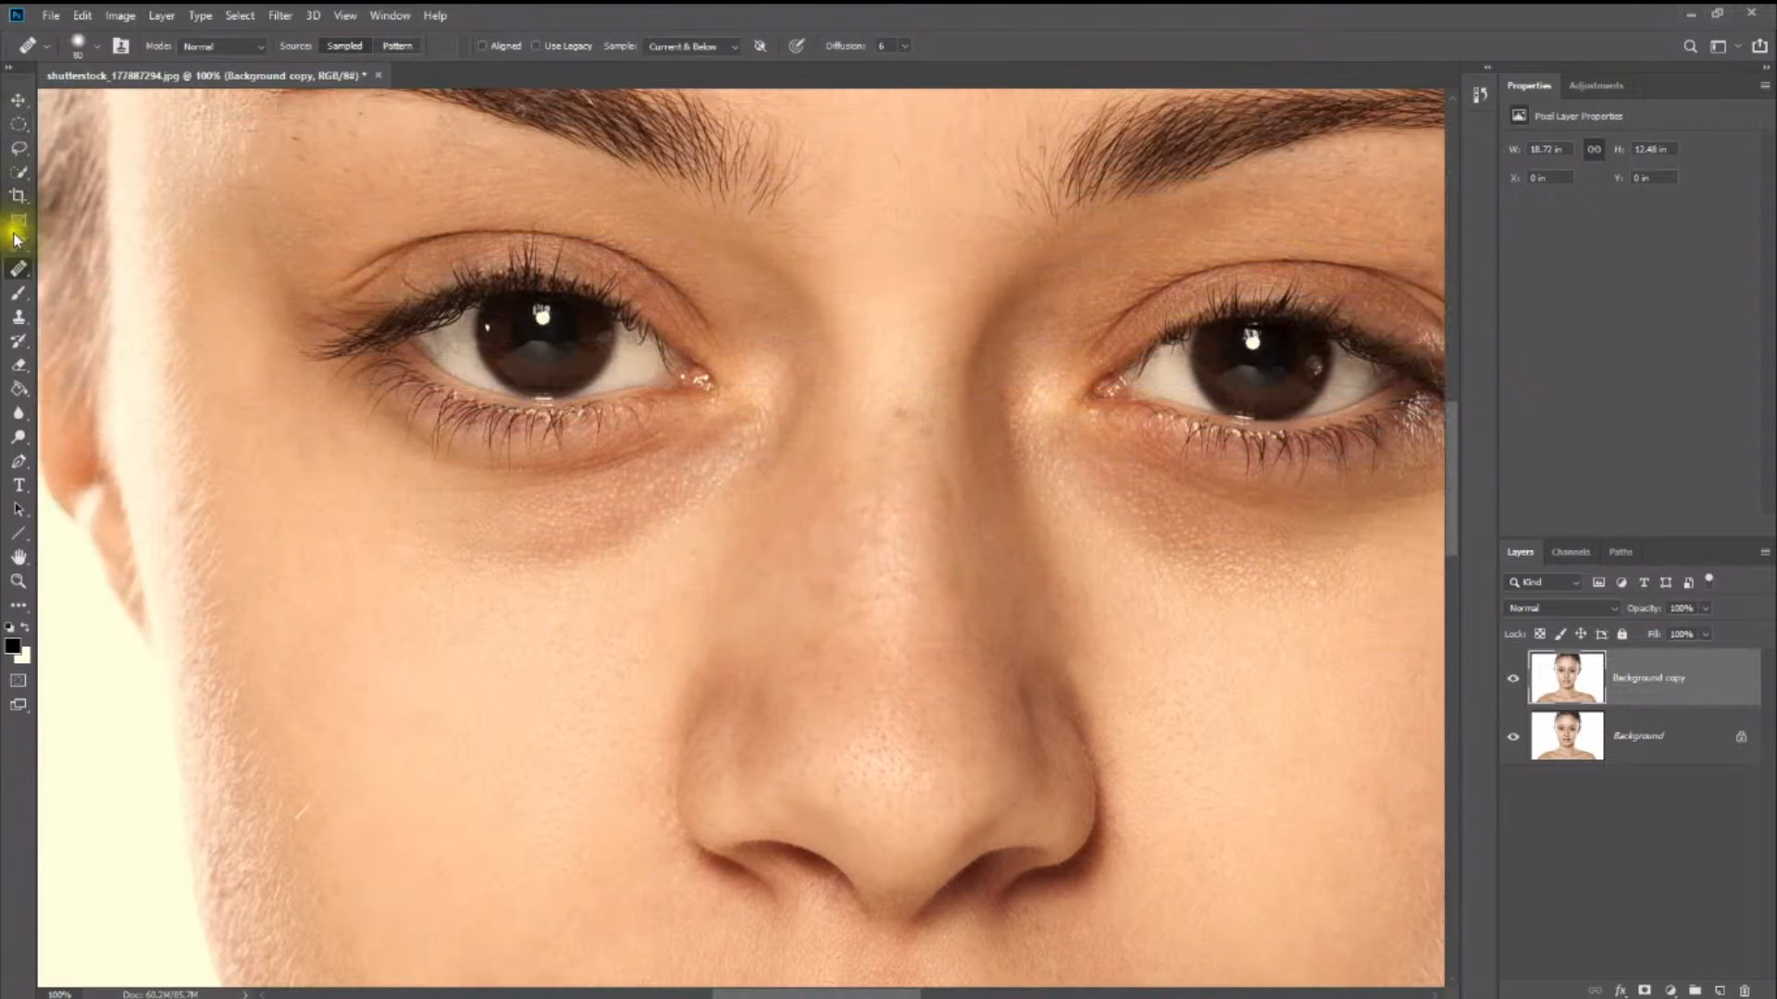
{"action": "left_click", "coordinate": [15, 270]}
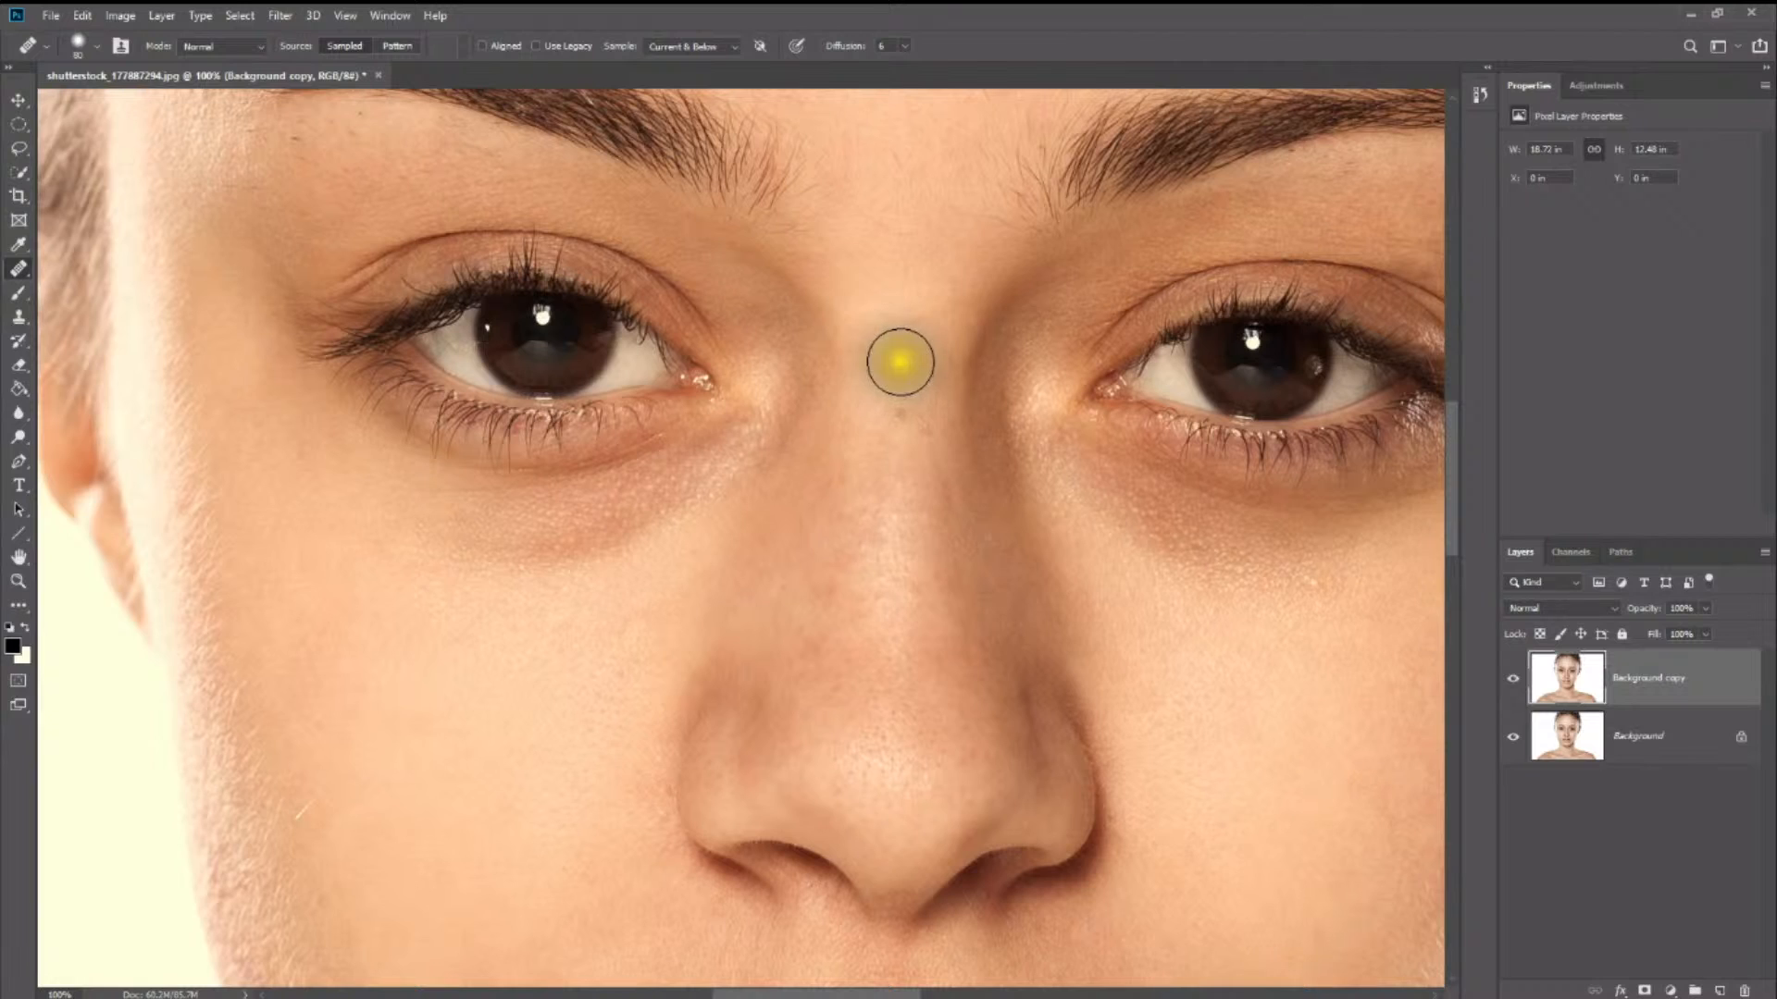
{"action": "right_click", "coordinate": [15, 270]}
{"action": "left_click", "coordinate": [139, 270]}
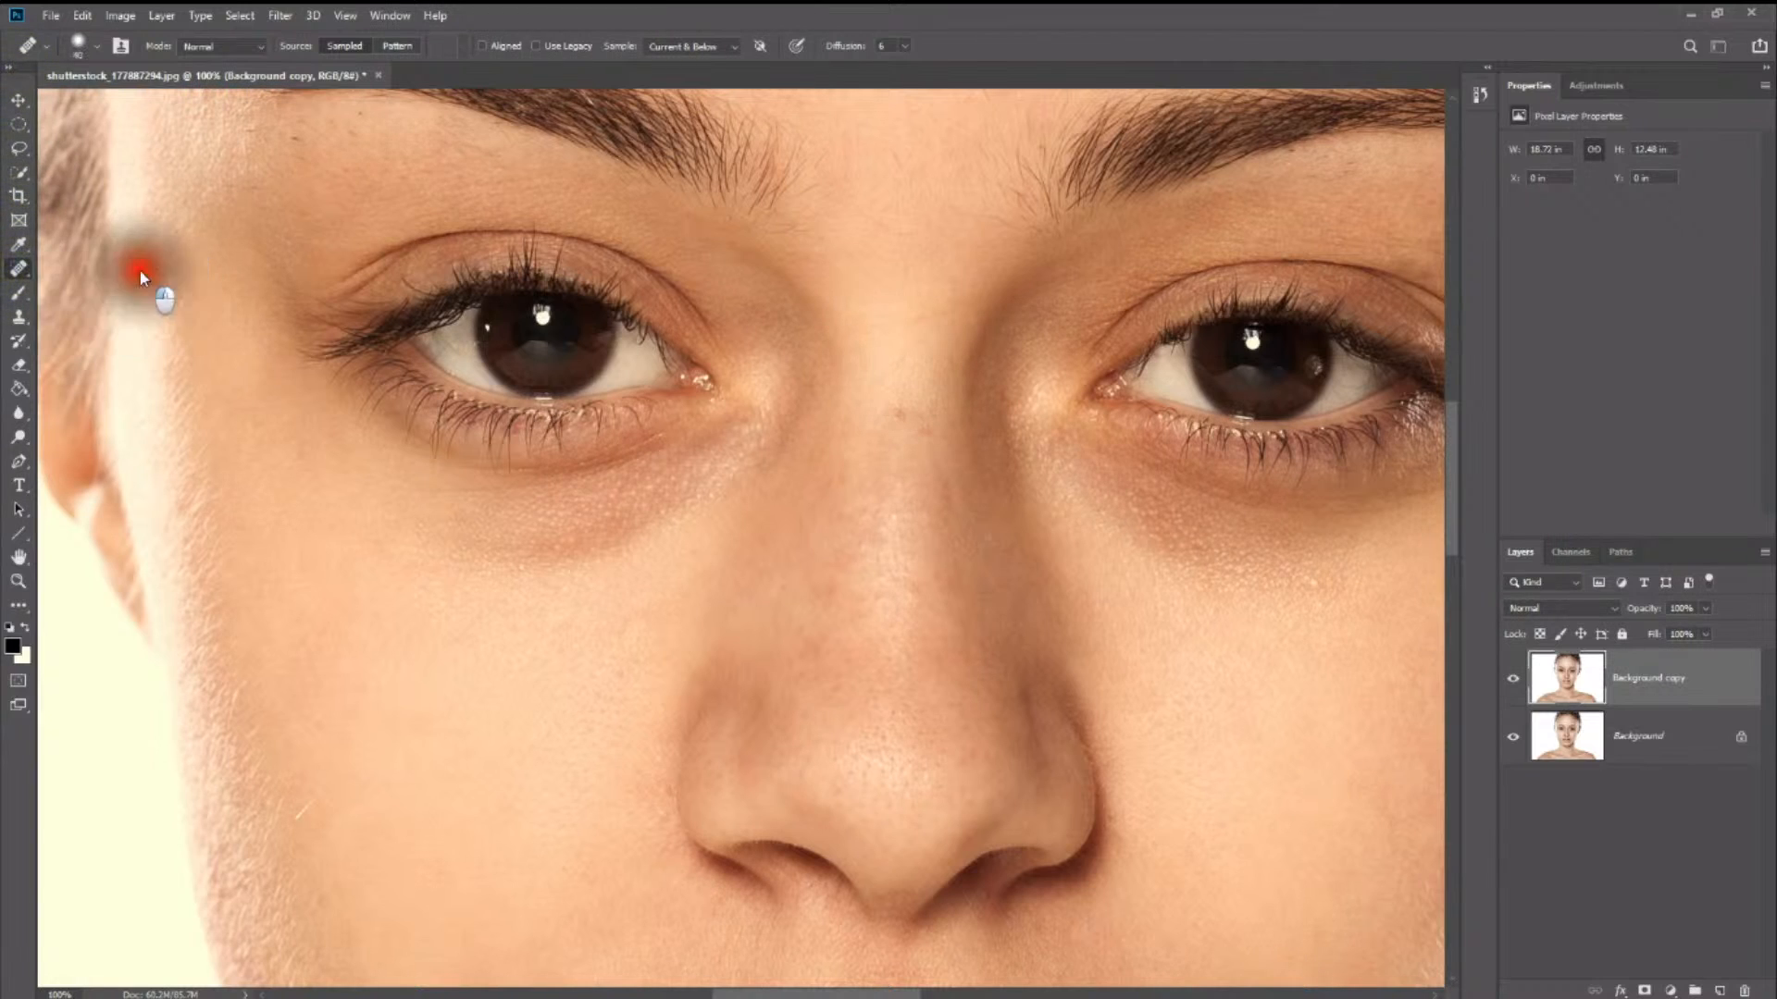
{"action": "left_click", "coordinate": [900, 405]}
{"action": "left_click", "coordinate": [929, 432]}
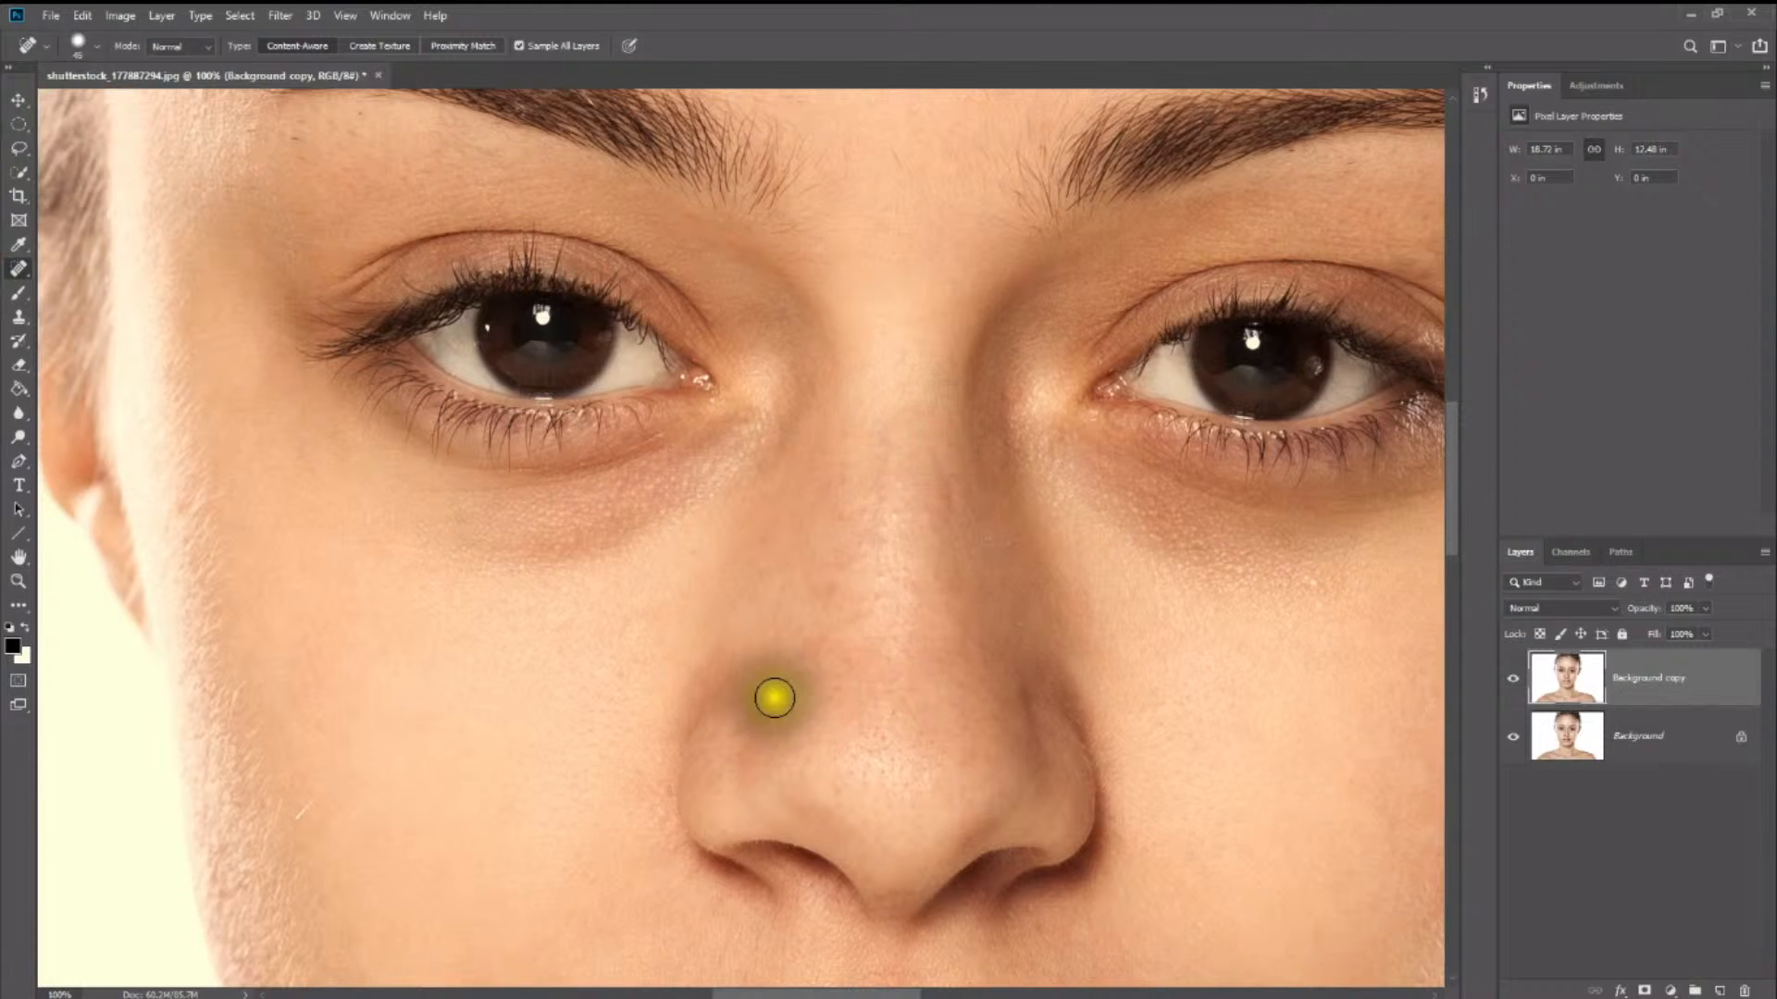
{"action": "scroll", "coordinate": [769, 697], "scroll_direction": "up", "scroll_amount": 5}
{"action": "left_click", "coordinate": [894, 372]}
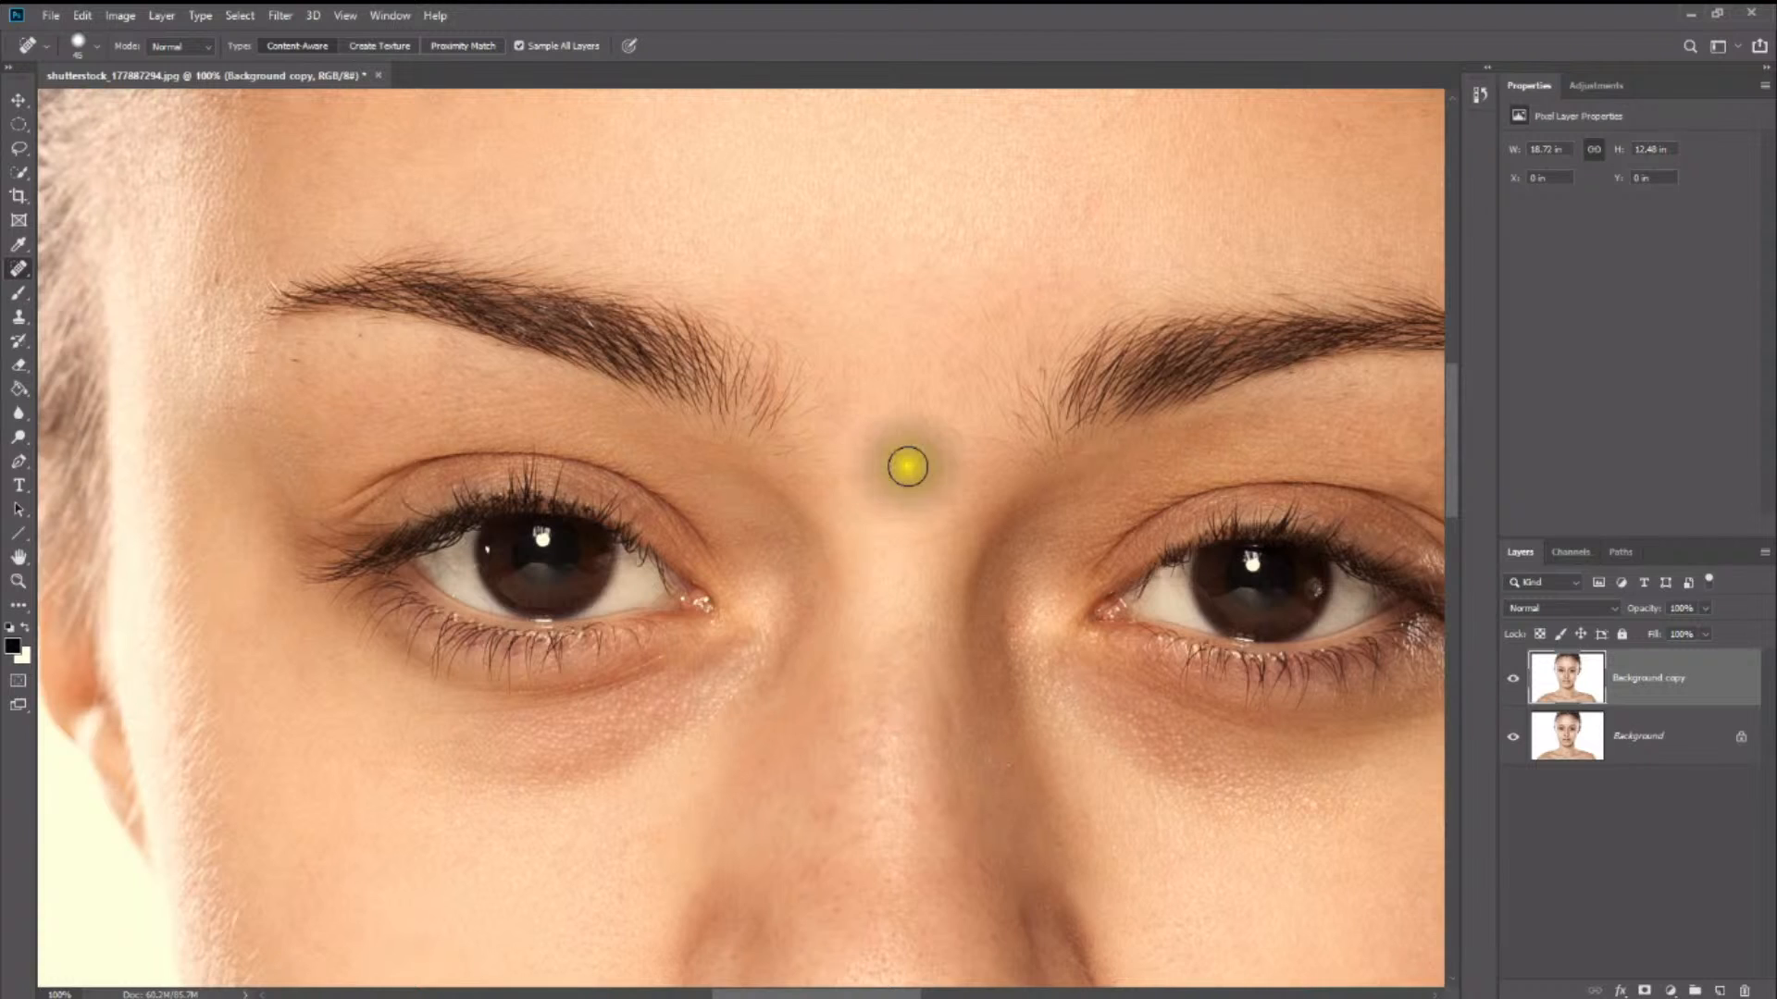
- Heal the small spots beneath the outer end of the eyebrow and on the adjoining temple
{"action": "scroll", "coordinate": [908, 464], "scroll_direction": "up", "scroll_amount": 2}
{"action": "left_click", "coordinate": [295, 436]}
{"action": "left_click", "coordinate": [361, 410]}
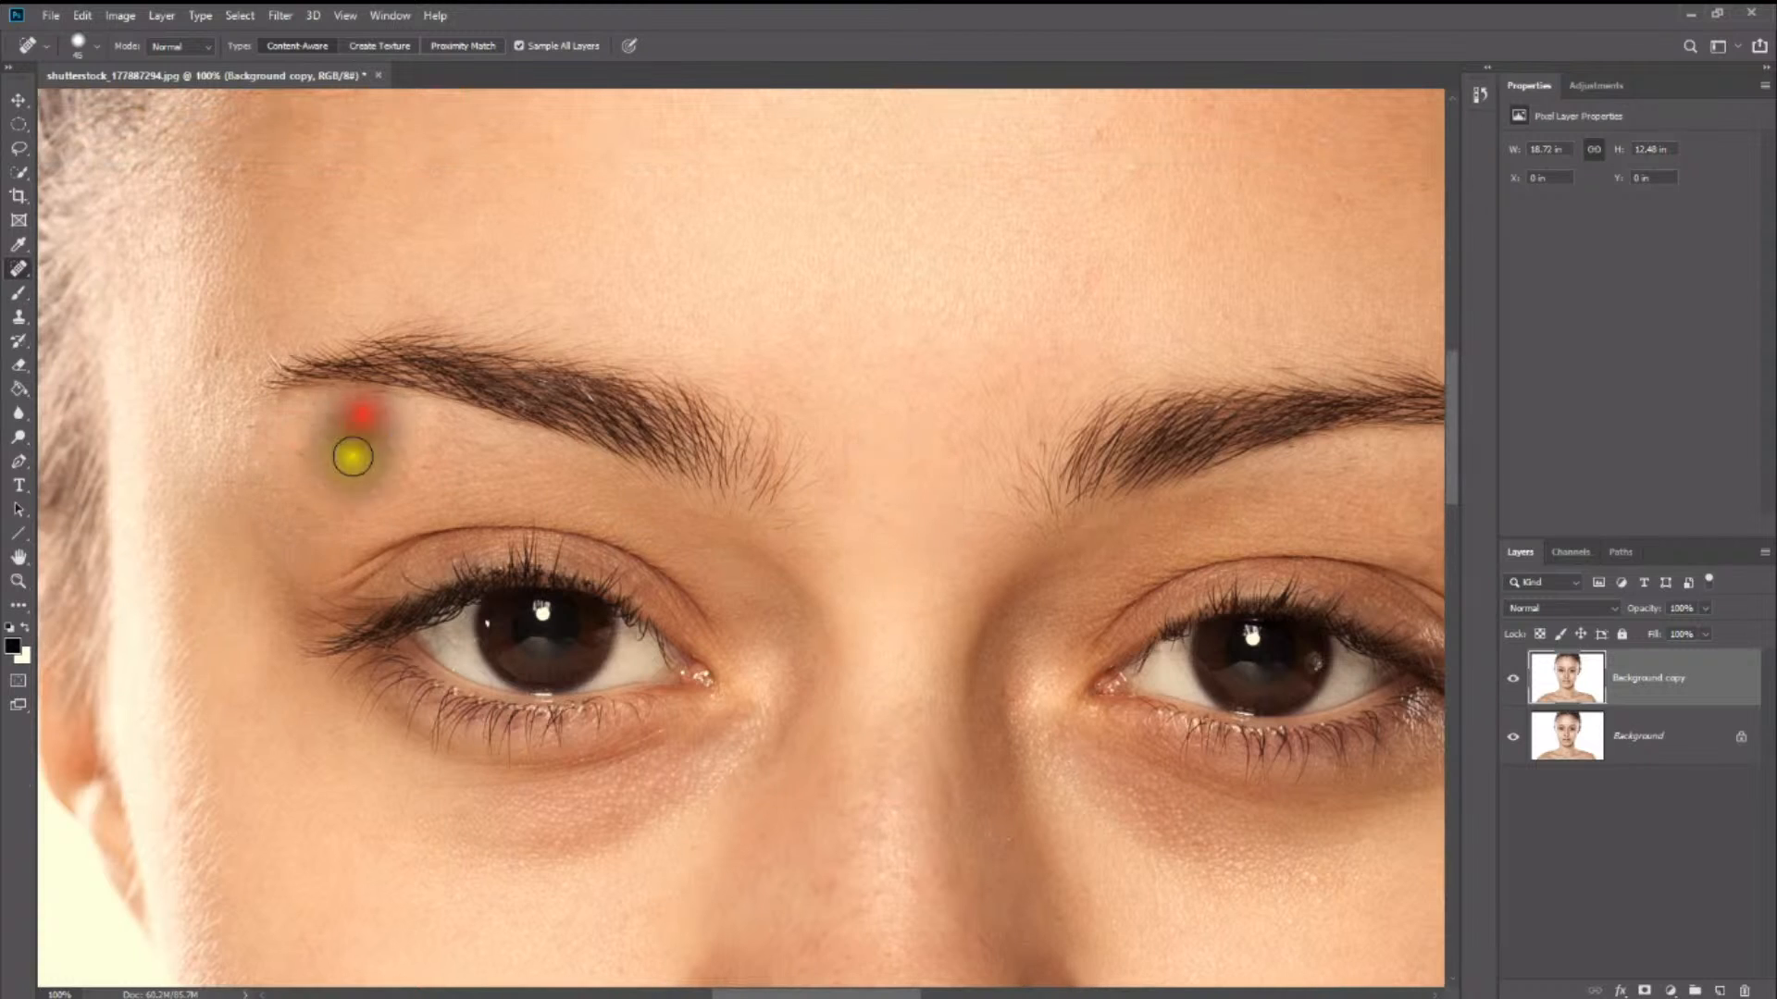
{"action": "left_click", "coordinate": [349, 432]}
{"action": "left_click", "coordinate": [305, 453]}
{"action": "left_click", "coordinate": [246, 469]}
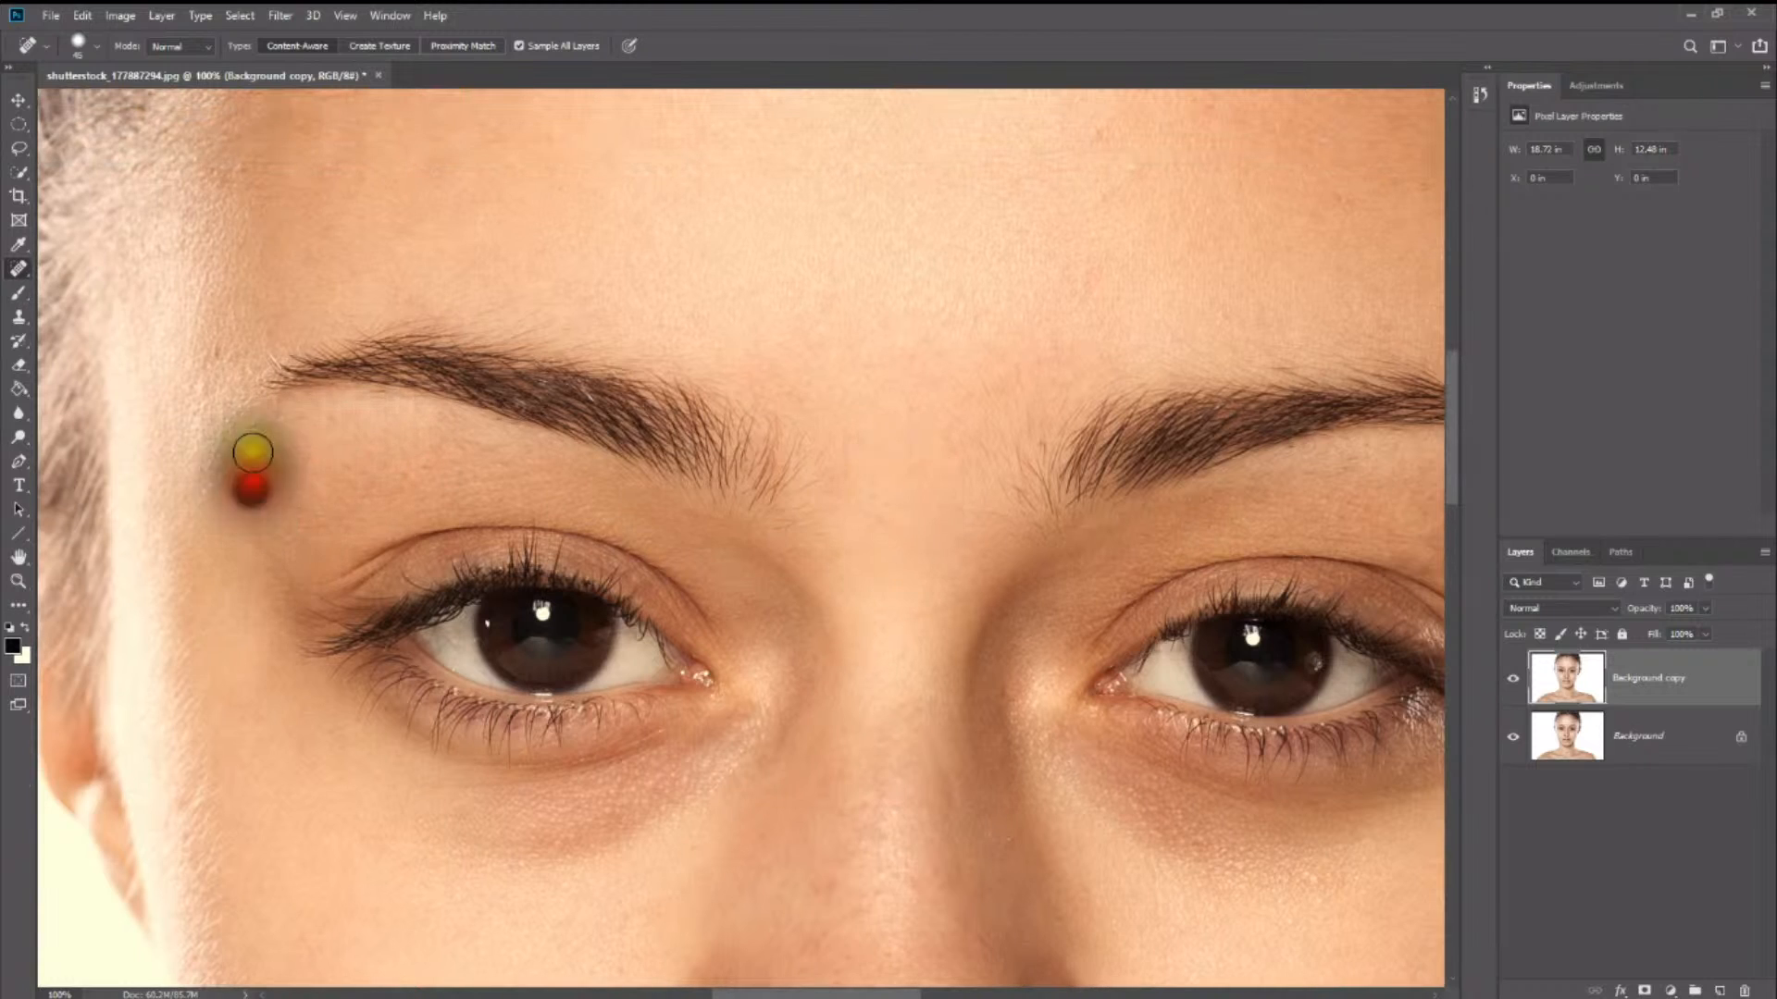
{"action": "left_click", "coordinate": [246, 424]}
{"action": "scroll", "coordinate": [264, 444], "scroll_direction": "up", "scroll_amount": 3}
{"action": "left_click", "coordinate": [206, 527]}
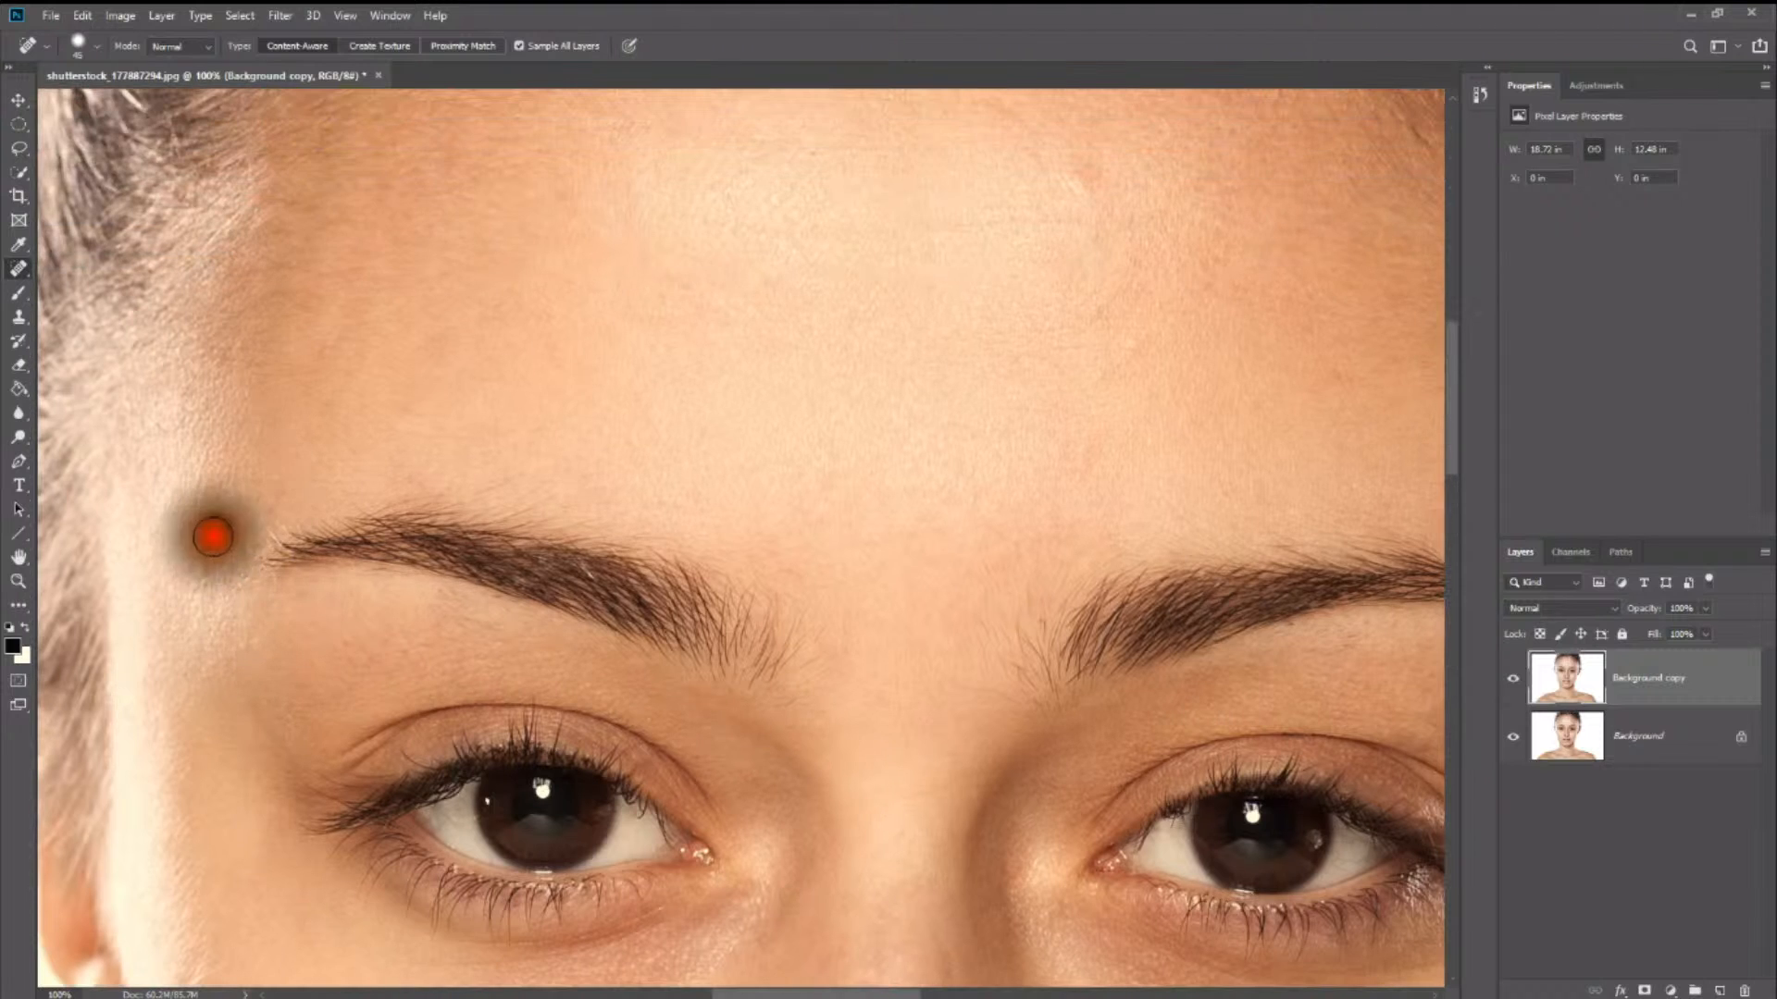
- Heal the small blemishes on the upper and middle forehead
{"action": "scroll", "coordinate": [377, 508], "scroll_direction": "up", "scroll_amount": 4}
{"action": "left_click", "coordinate": [1085, 398]}
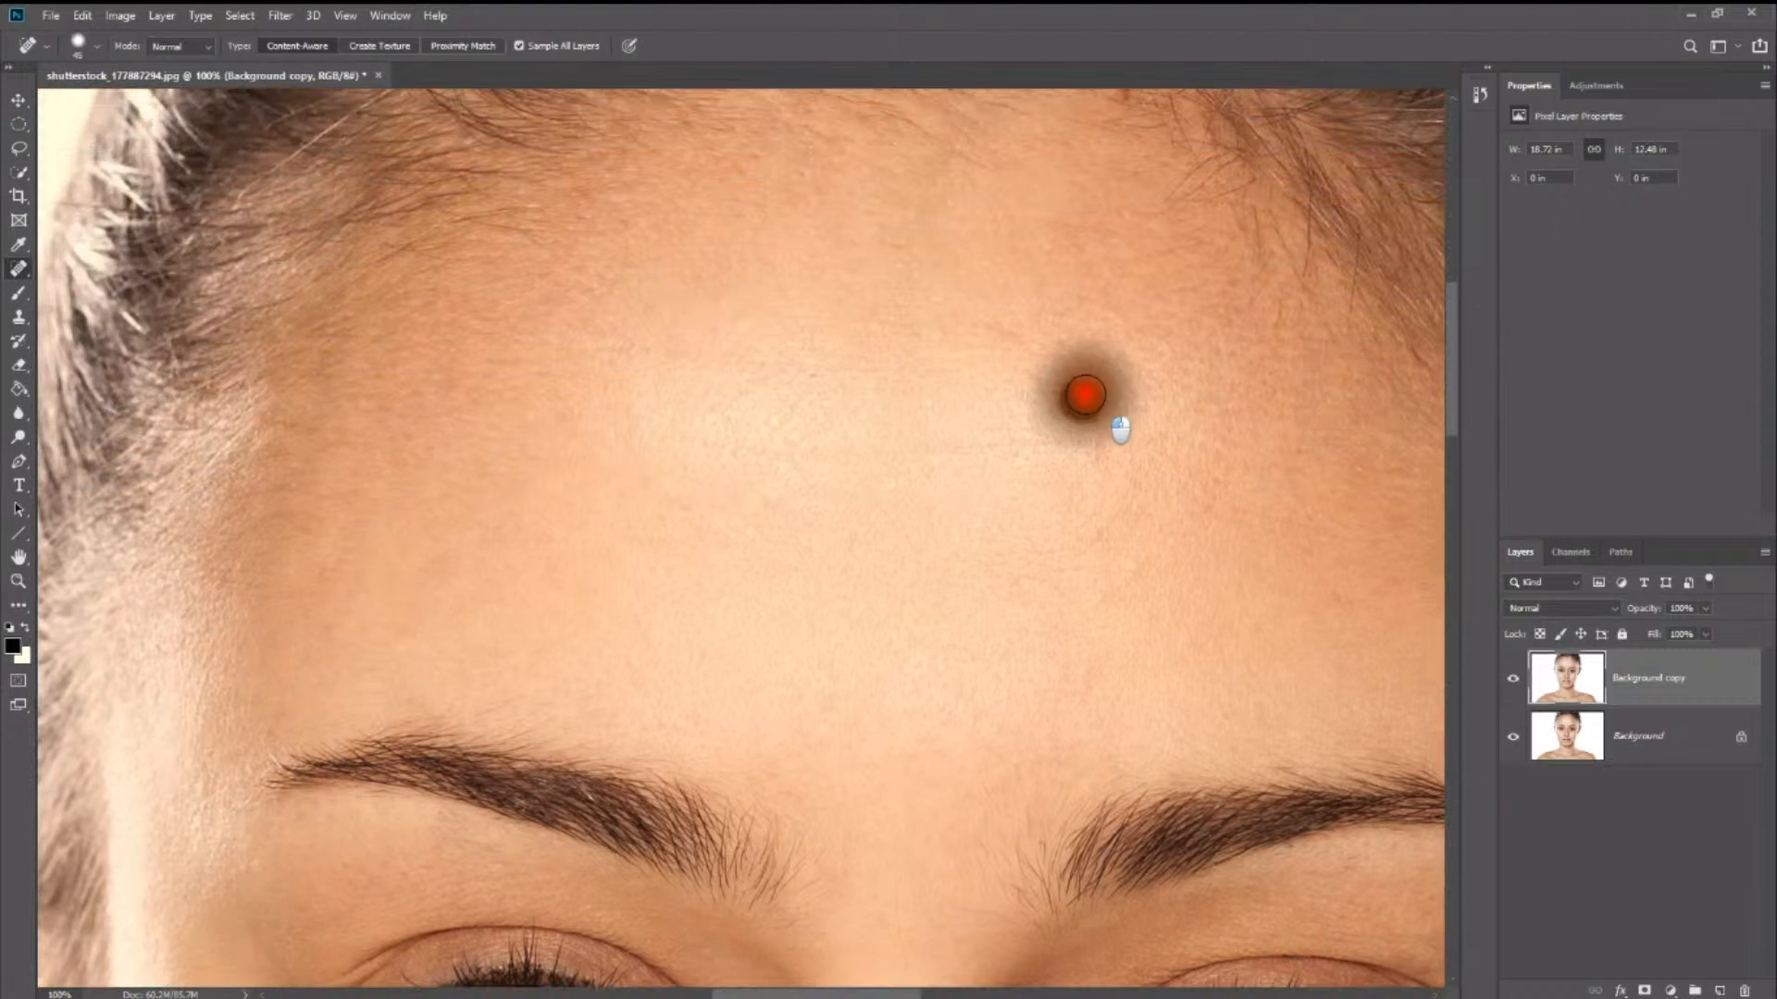
{"action": "left_click", "coordinate": [1099, 519]}
{"action": "left_click", "coordinate": [1130, 564]}
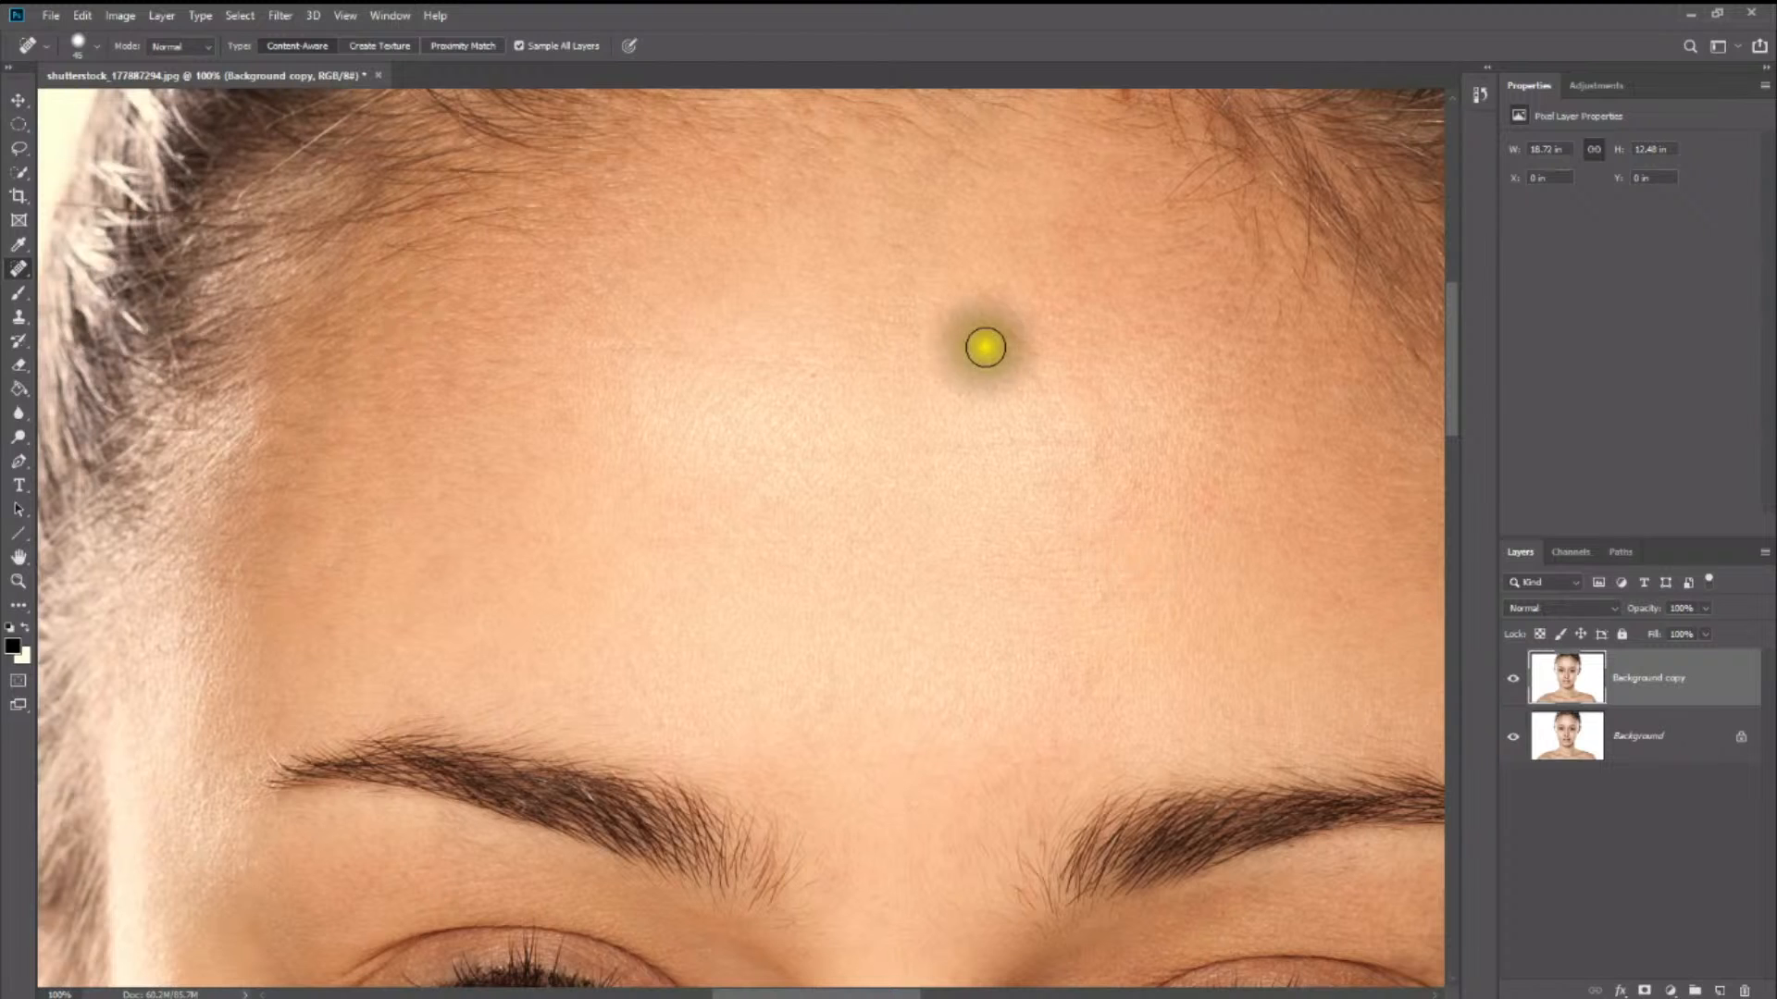
{"action": "left_click", "coordinate": [1016, 346]}
{"action": "scroll", "coordinate": [1012, 485], "scroll_direction": "up", "scroll_amount": 2}
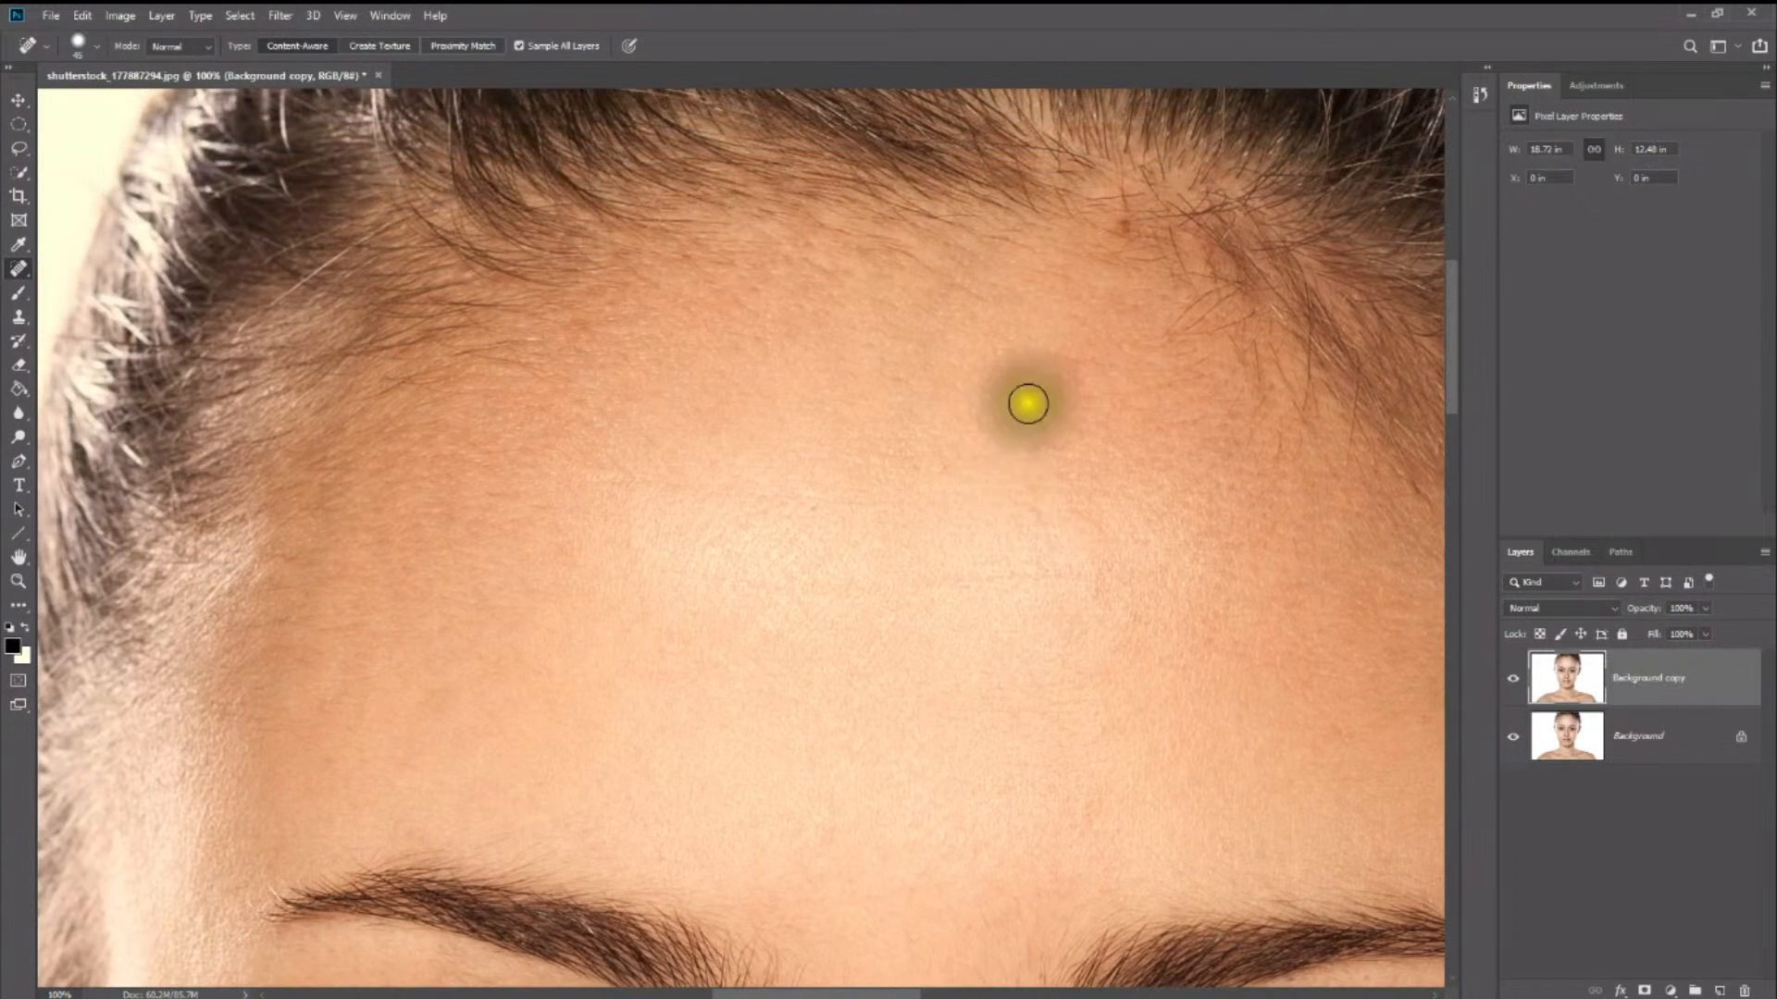
- Fit the whole portrait in view and toggle the Background copy layer's visibility to compare the retouching with the original
{"action": "key", "text": "z"}
{"action": "left_click", "coordinate": [997, 491], "text": "alt"}
{"action": "left_click", "coordinate": [996, 491], "text": "alt"}
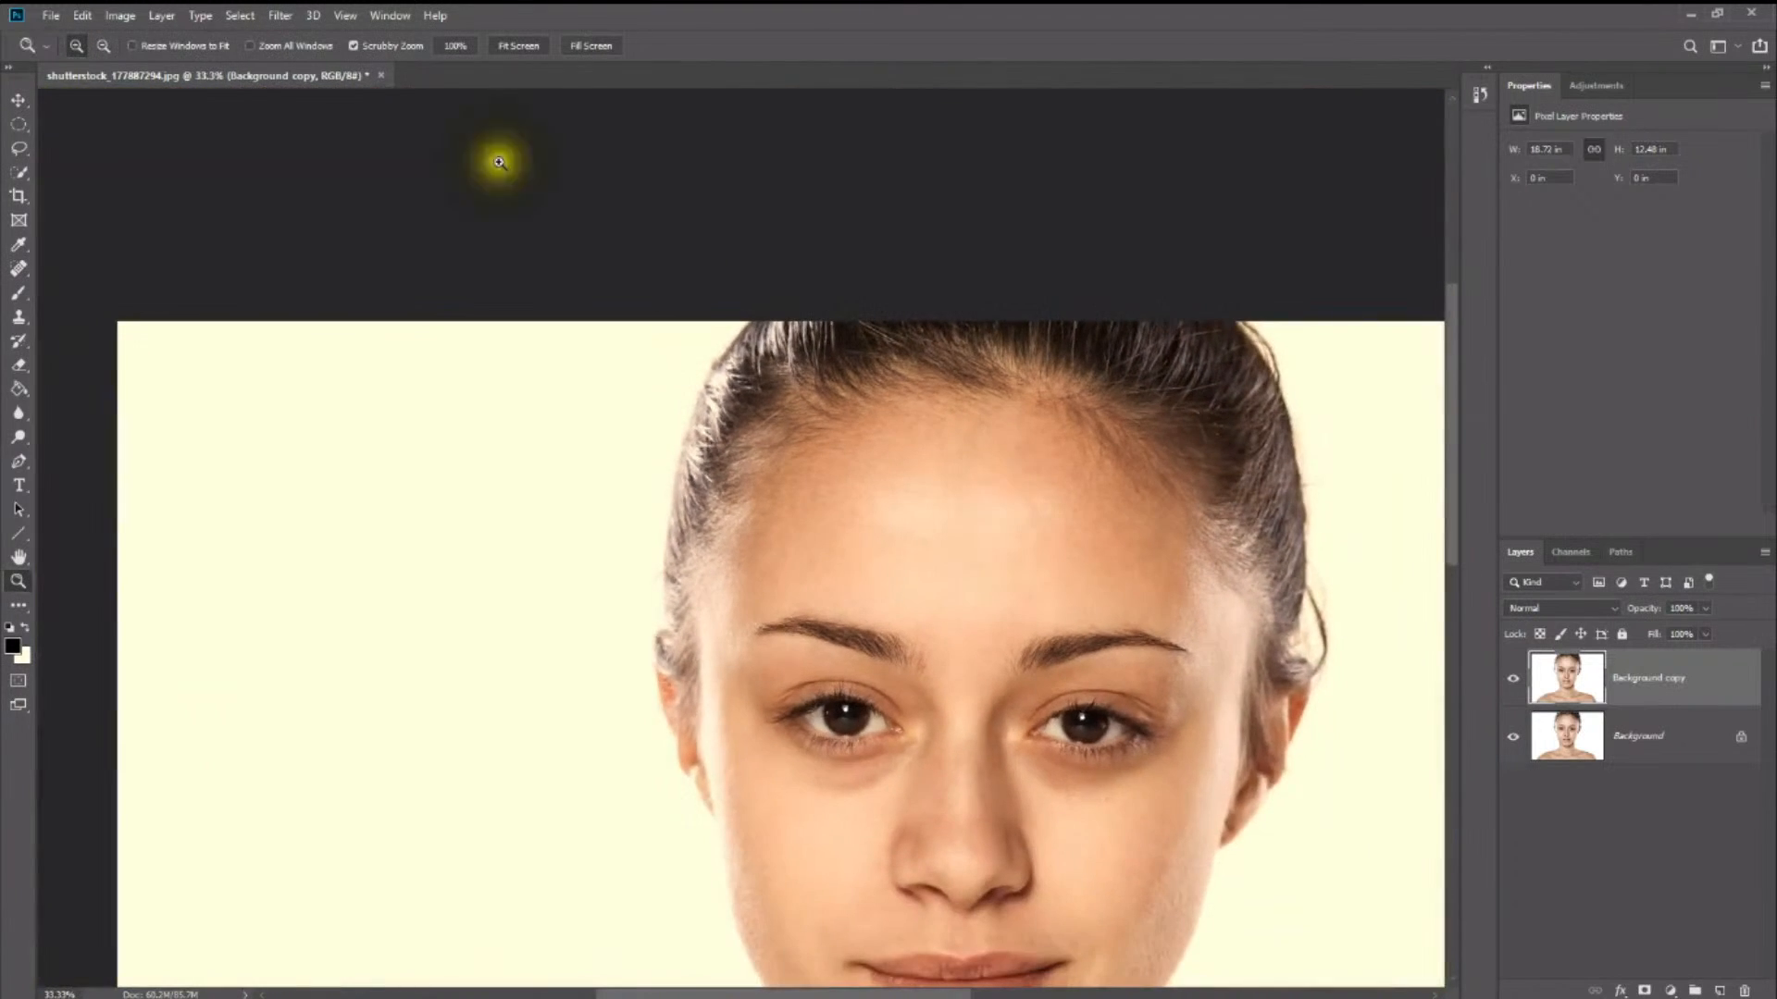
{"action": "left_click", "coordinate": [512, 50]}
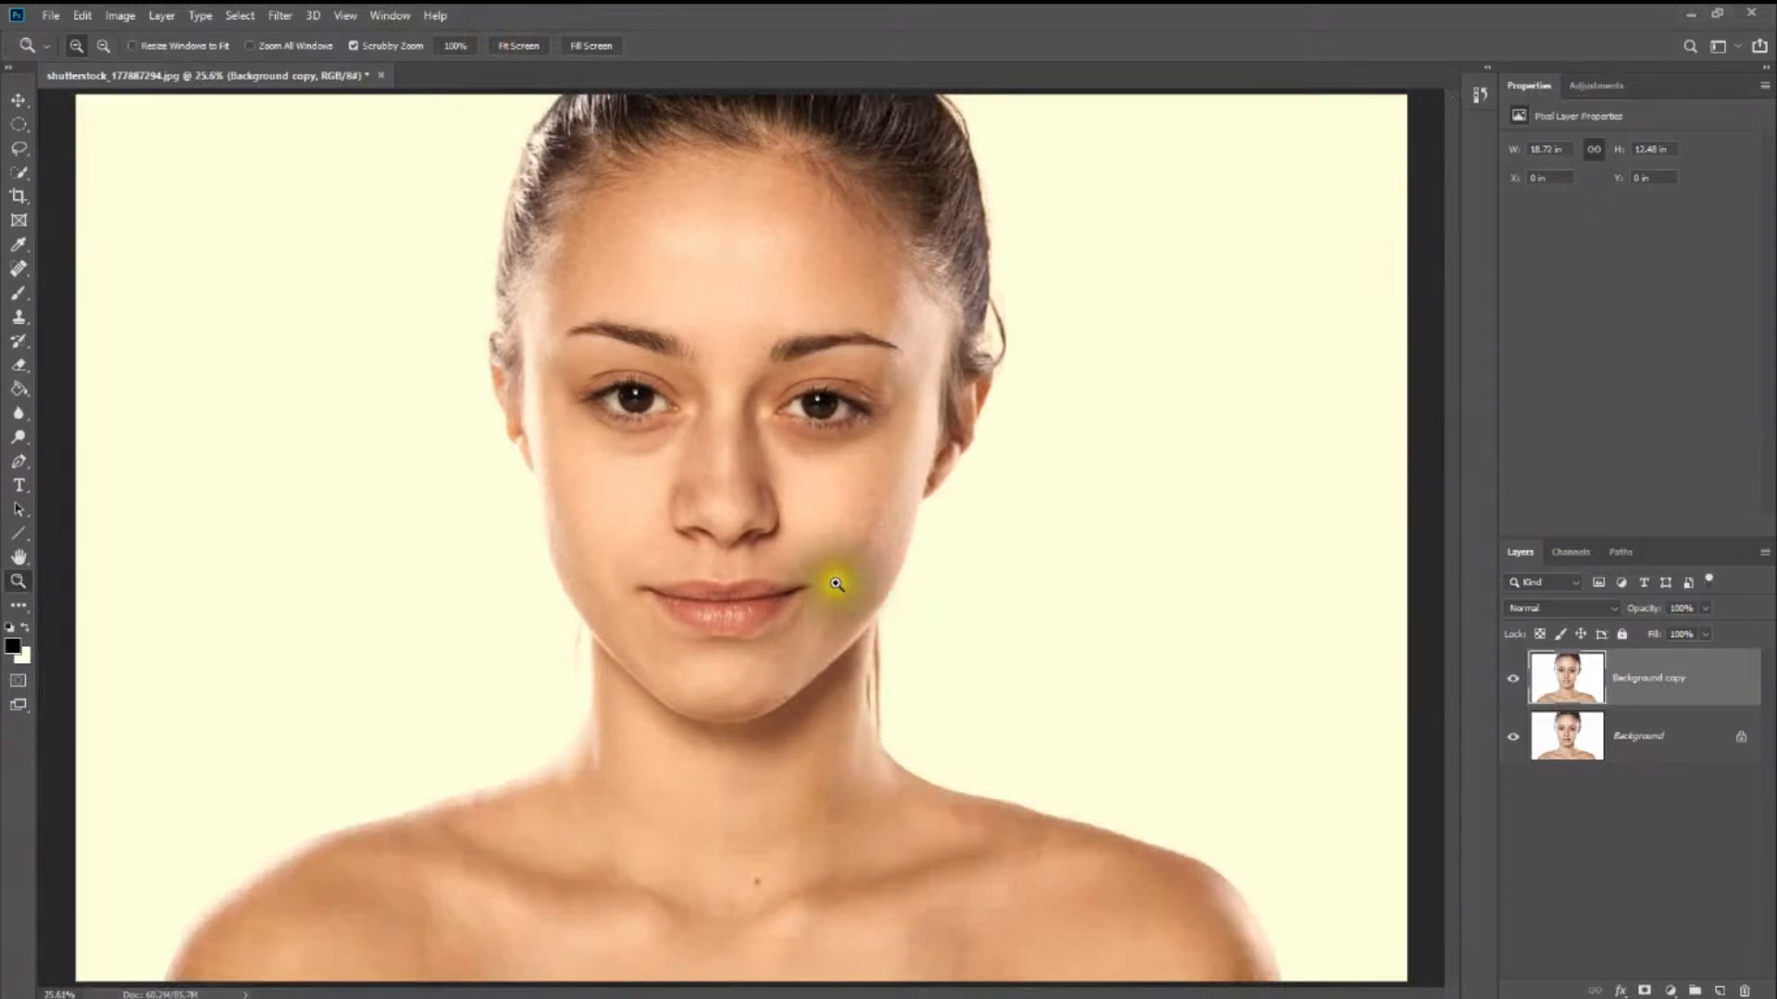
{"action": "left_click", "coordinate": [1523, 688]}
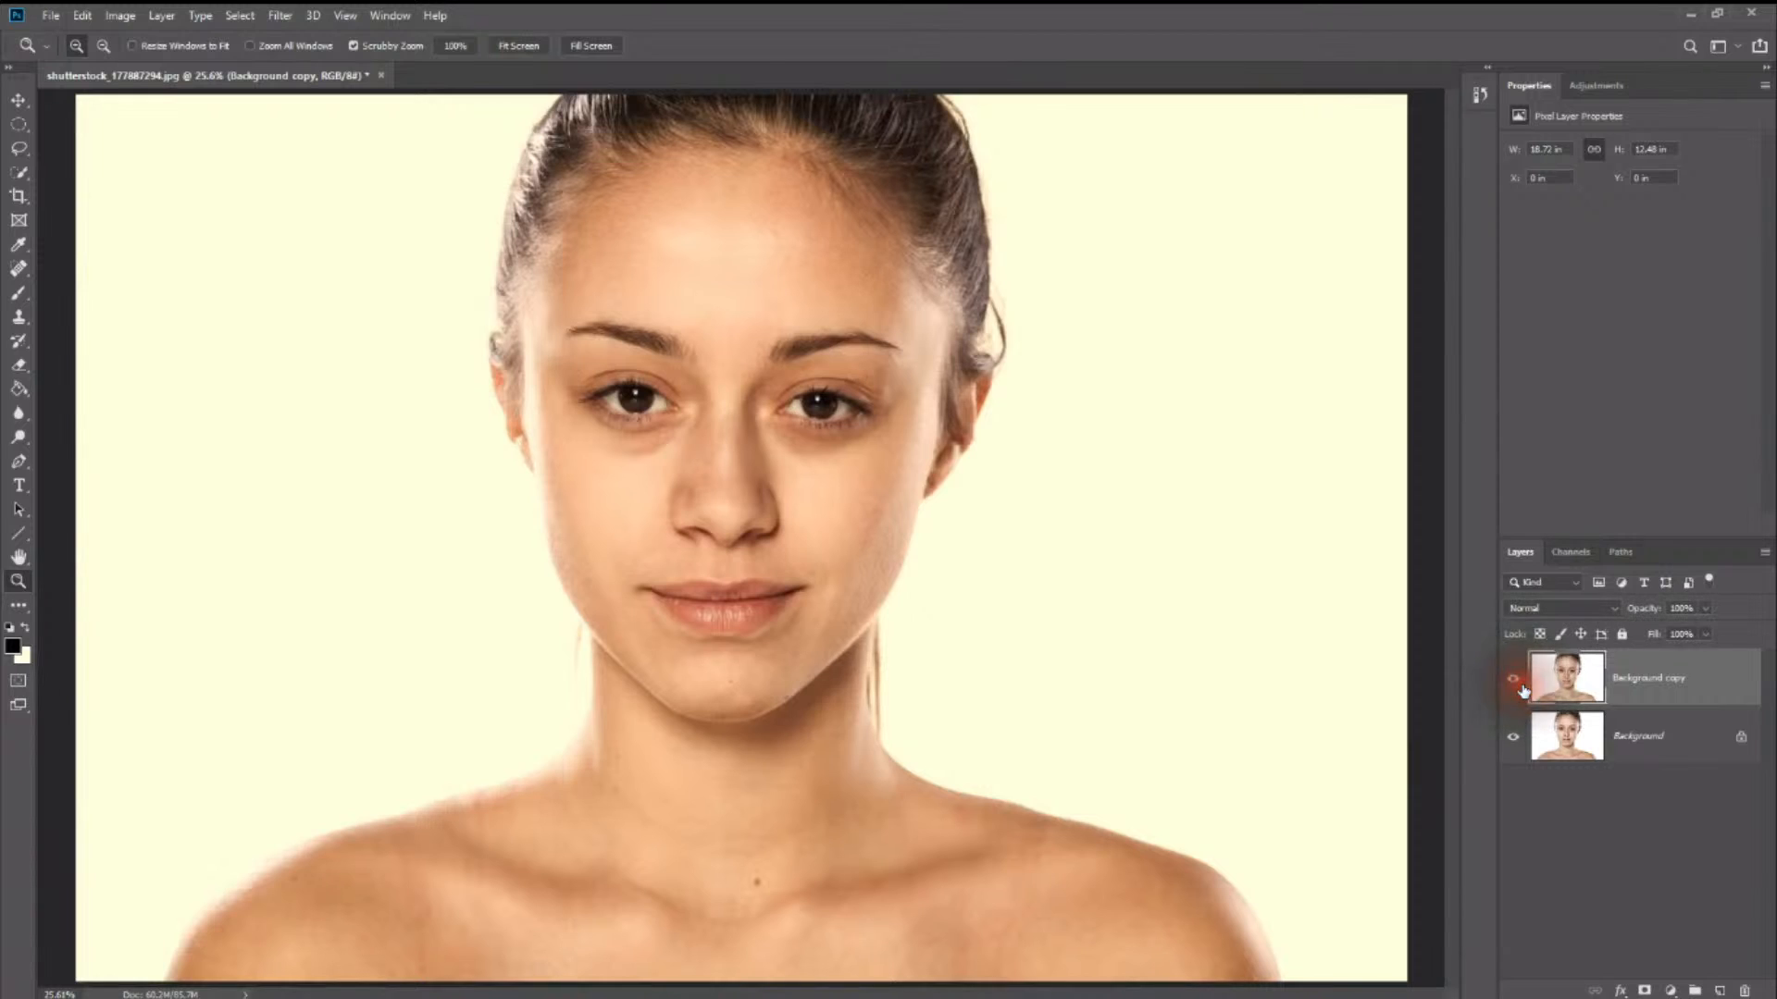
{"action": "left_click", "coordinate": [1522, 689]}
{"action": "left_click", "coordinate": [1523, 689]}
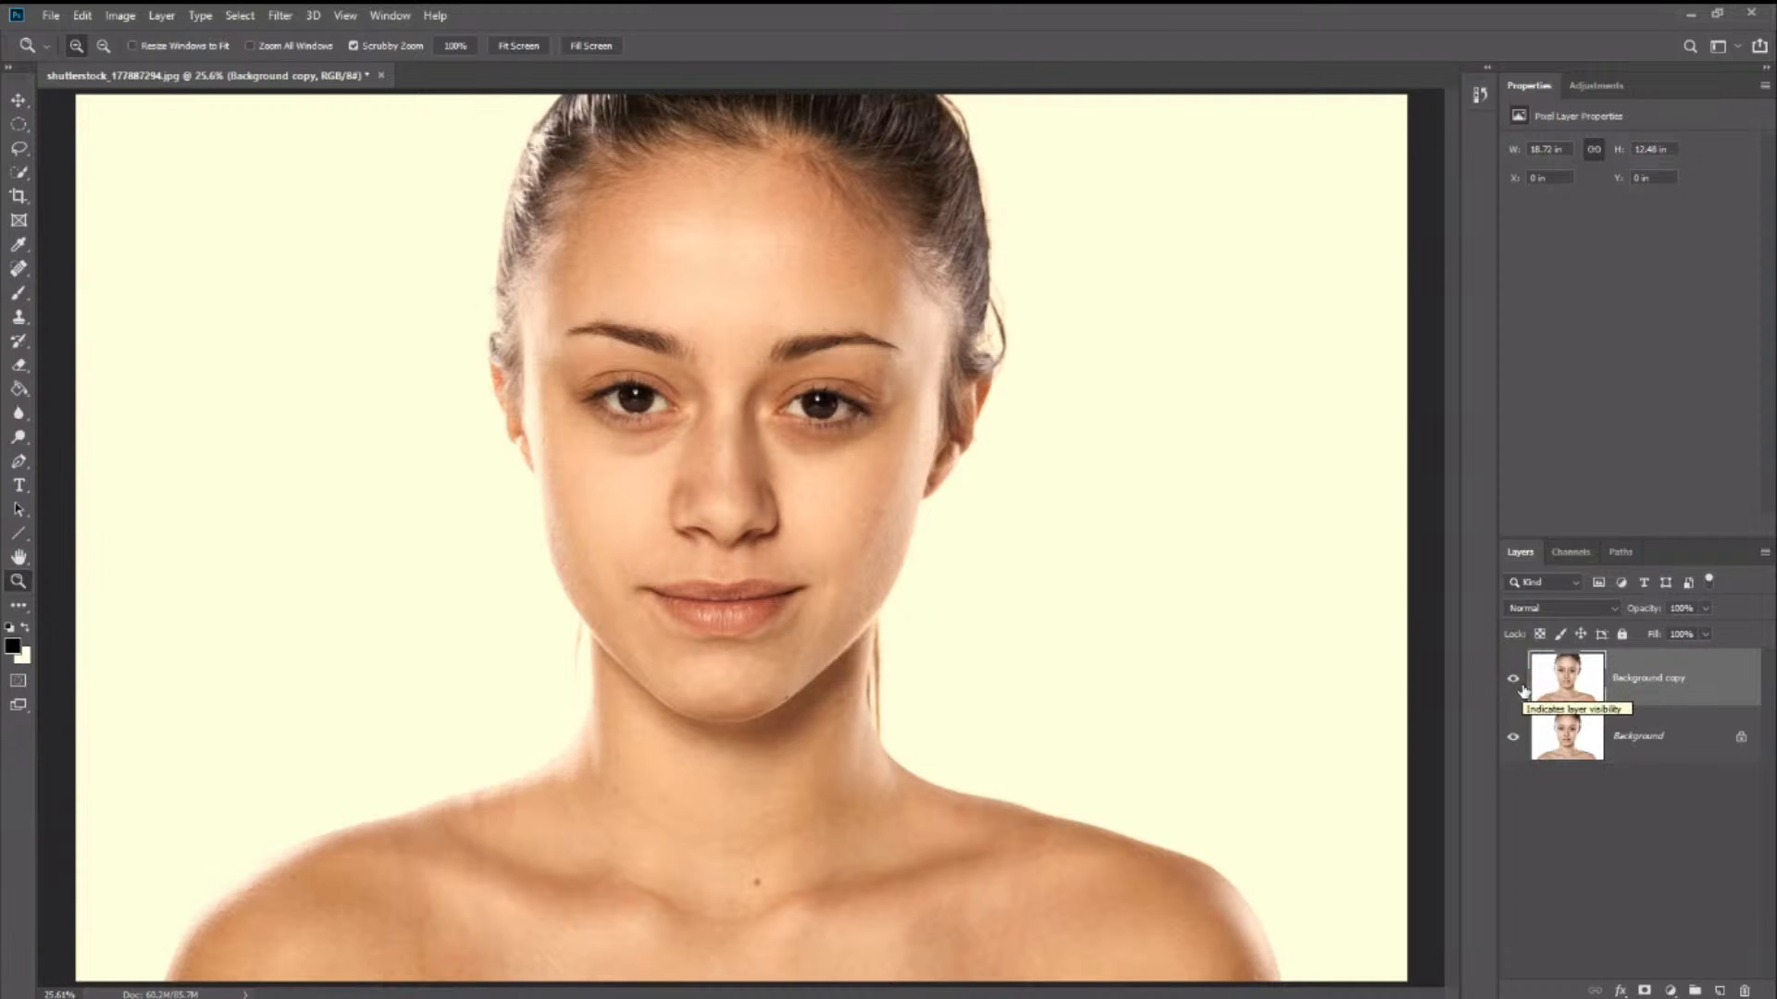
{"action": "left_click", "coordinate": [1522, 688]}
{"action": "left_click", "coordinate": [1522, 688]}
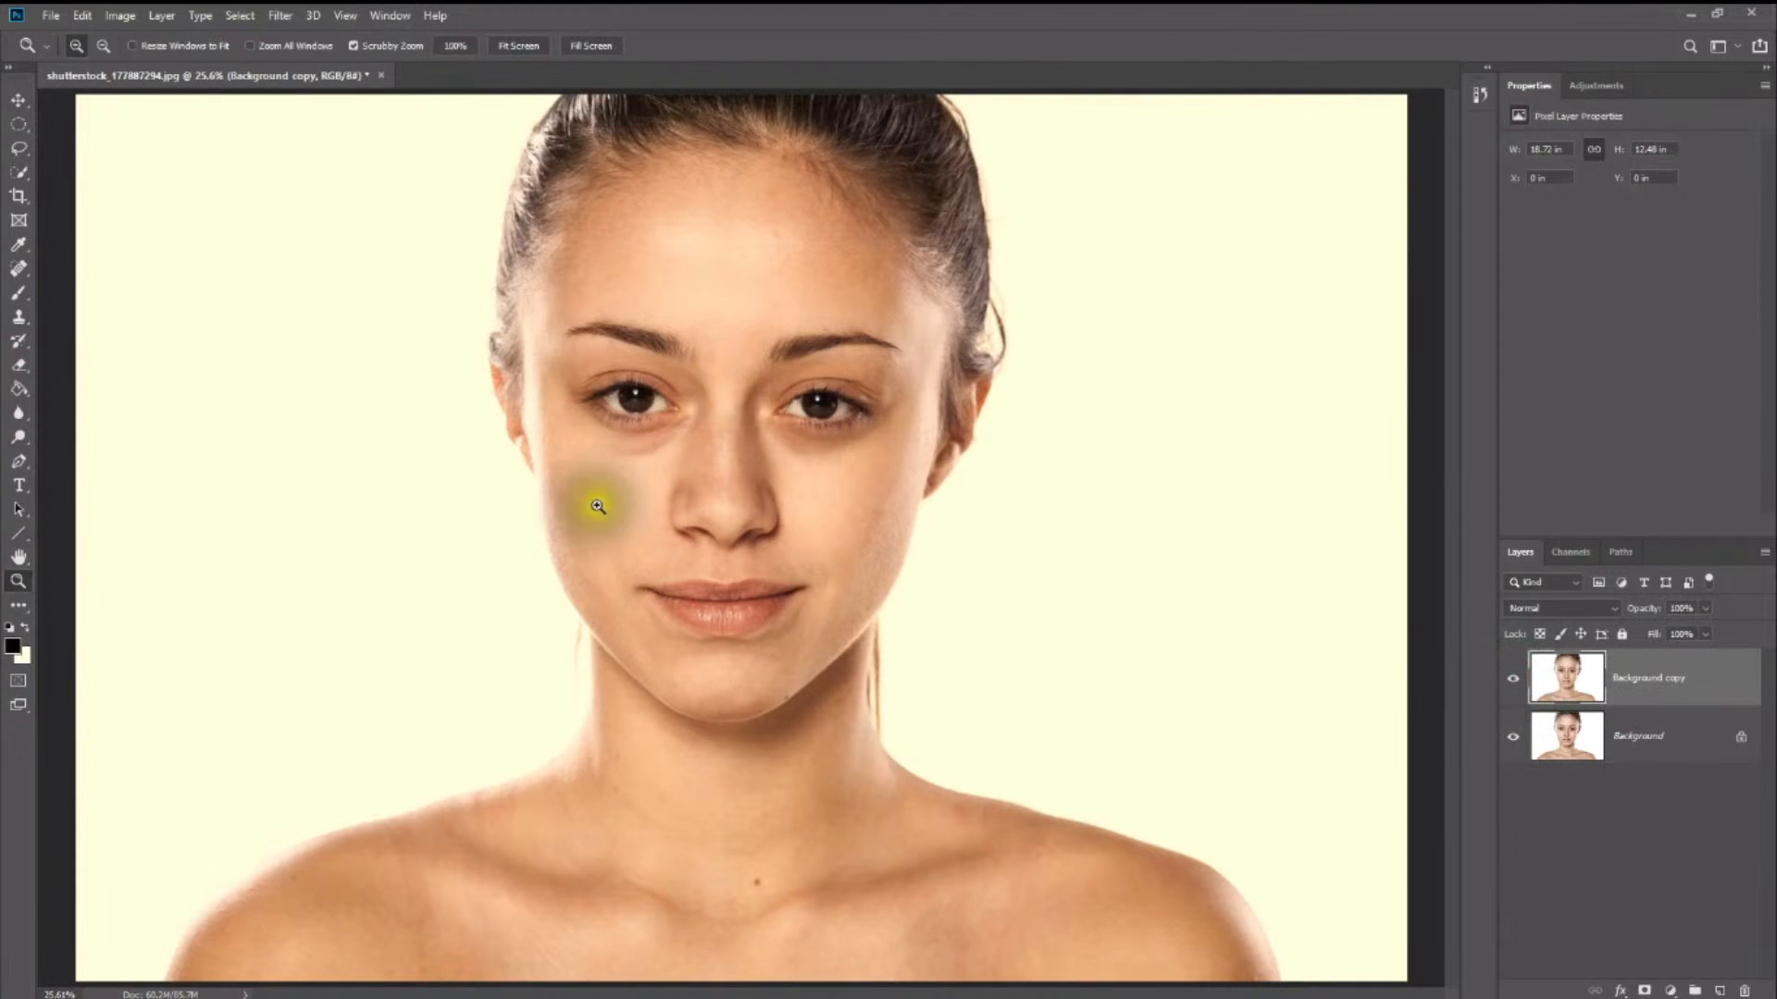
- Outline the dark area under the eye with the Patch tool and patch it with clean cheek skin
{"action": "key", "text": "j"}
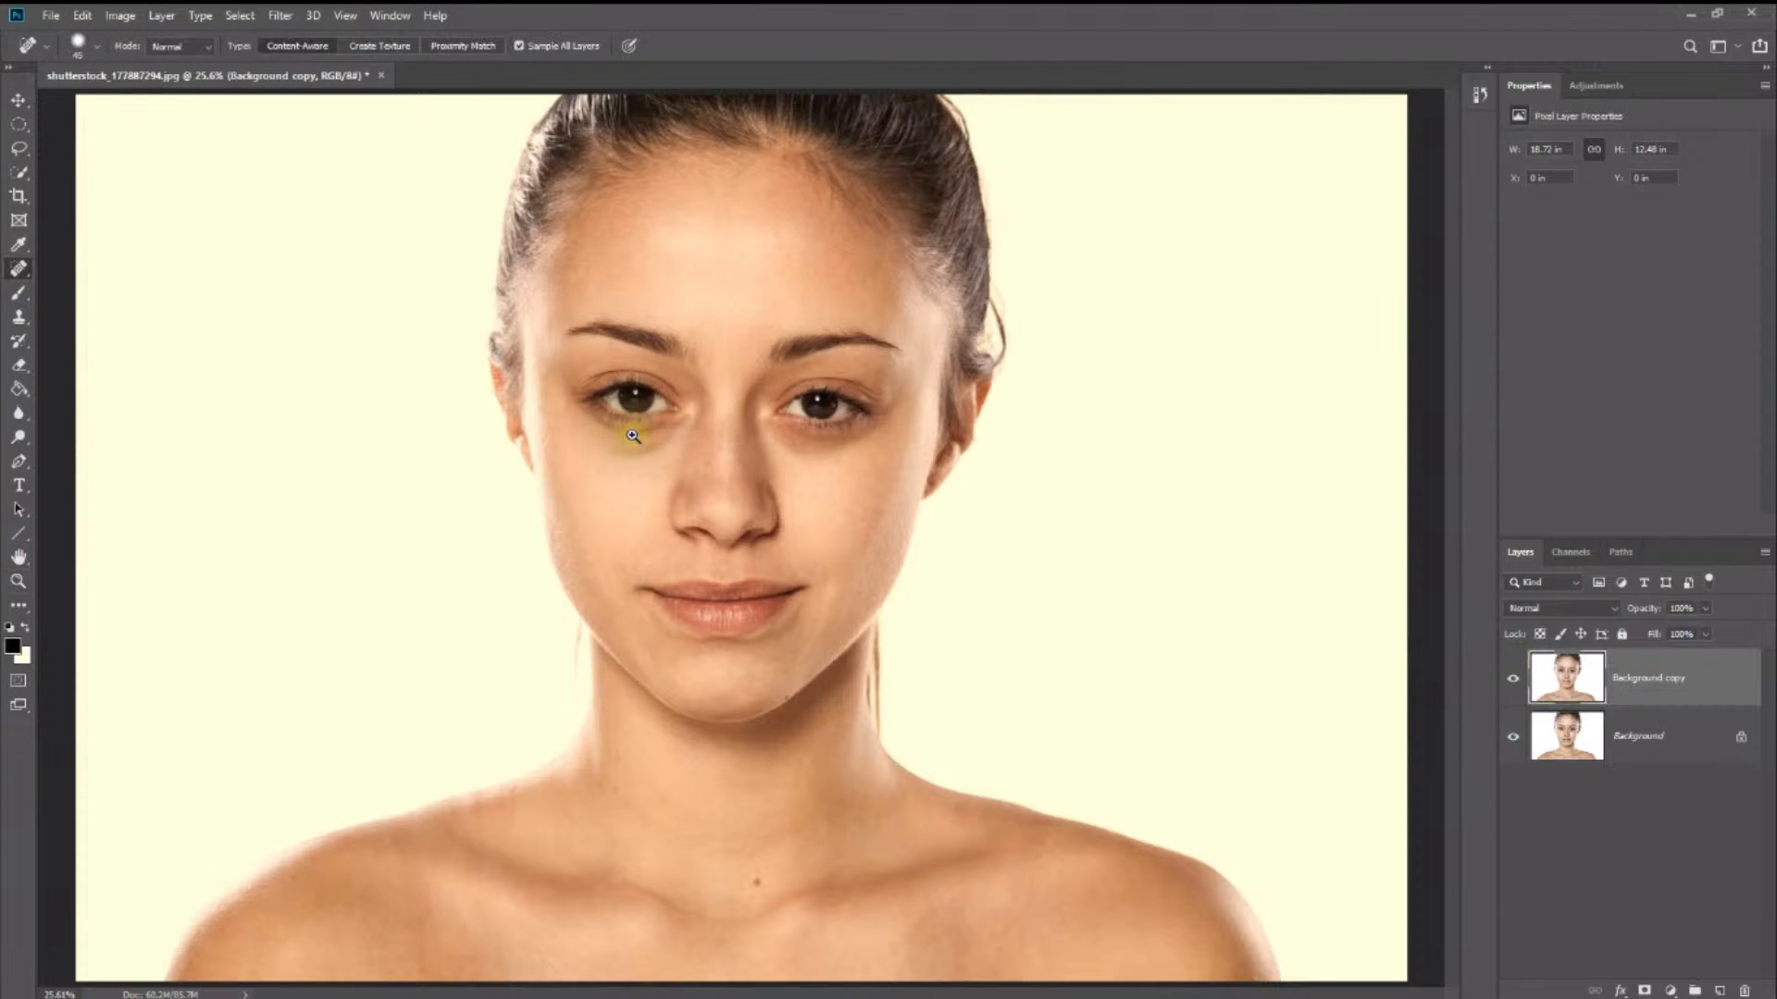
{"action": "key", "text": "z"}
{"action": "left_click", "coordinate": [628, 441]}
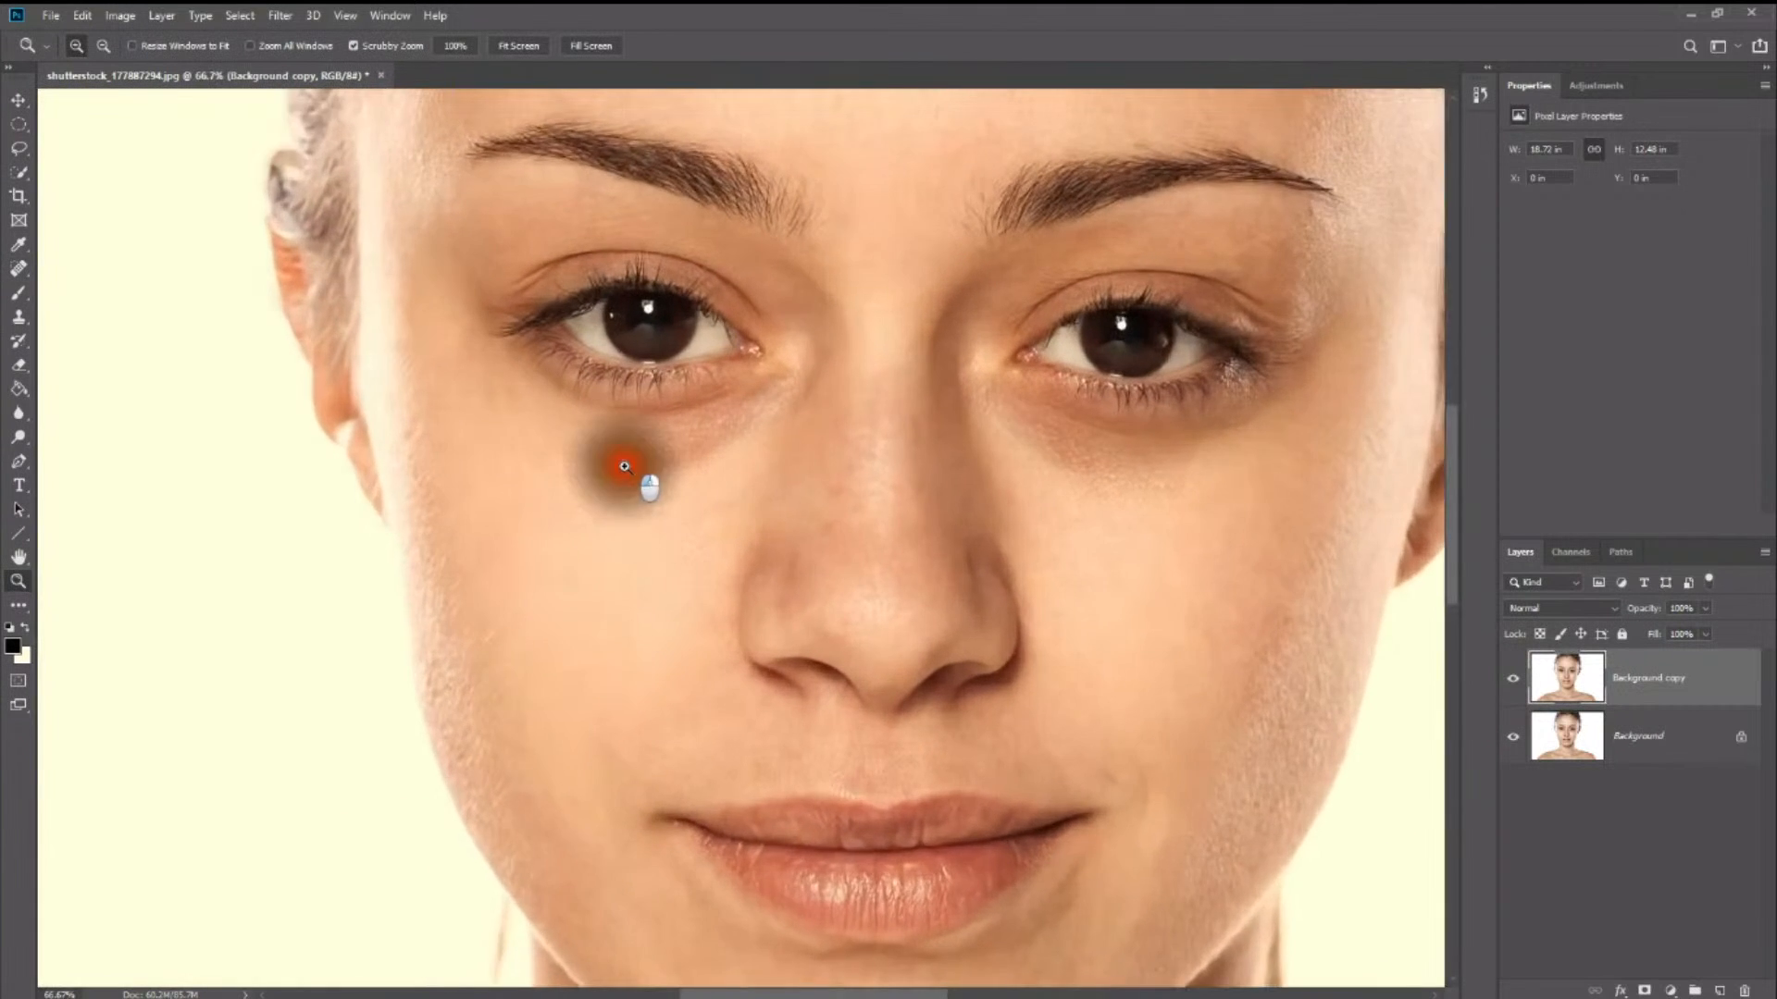
{"action": "left_click_drag", "start_coordinate": [624, 467], "coordinate": [654, 460]}
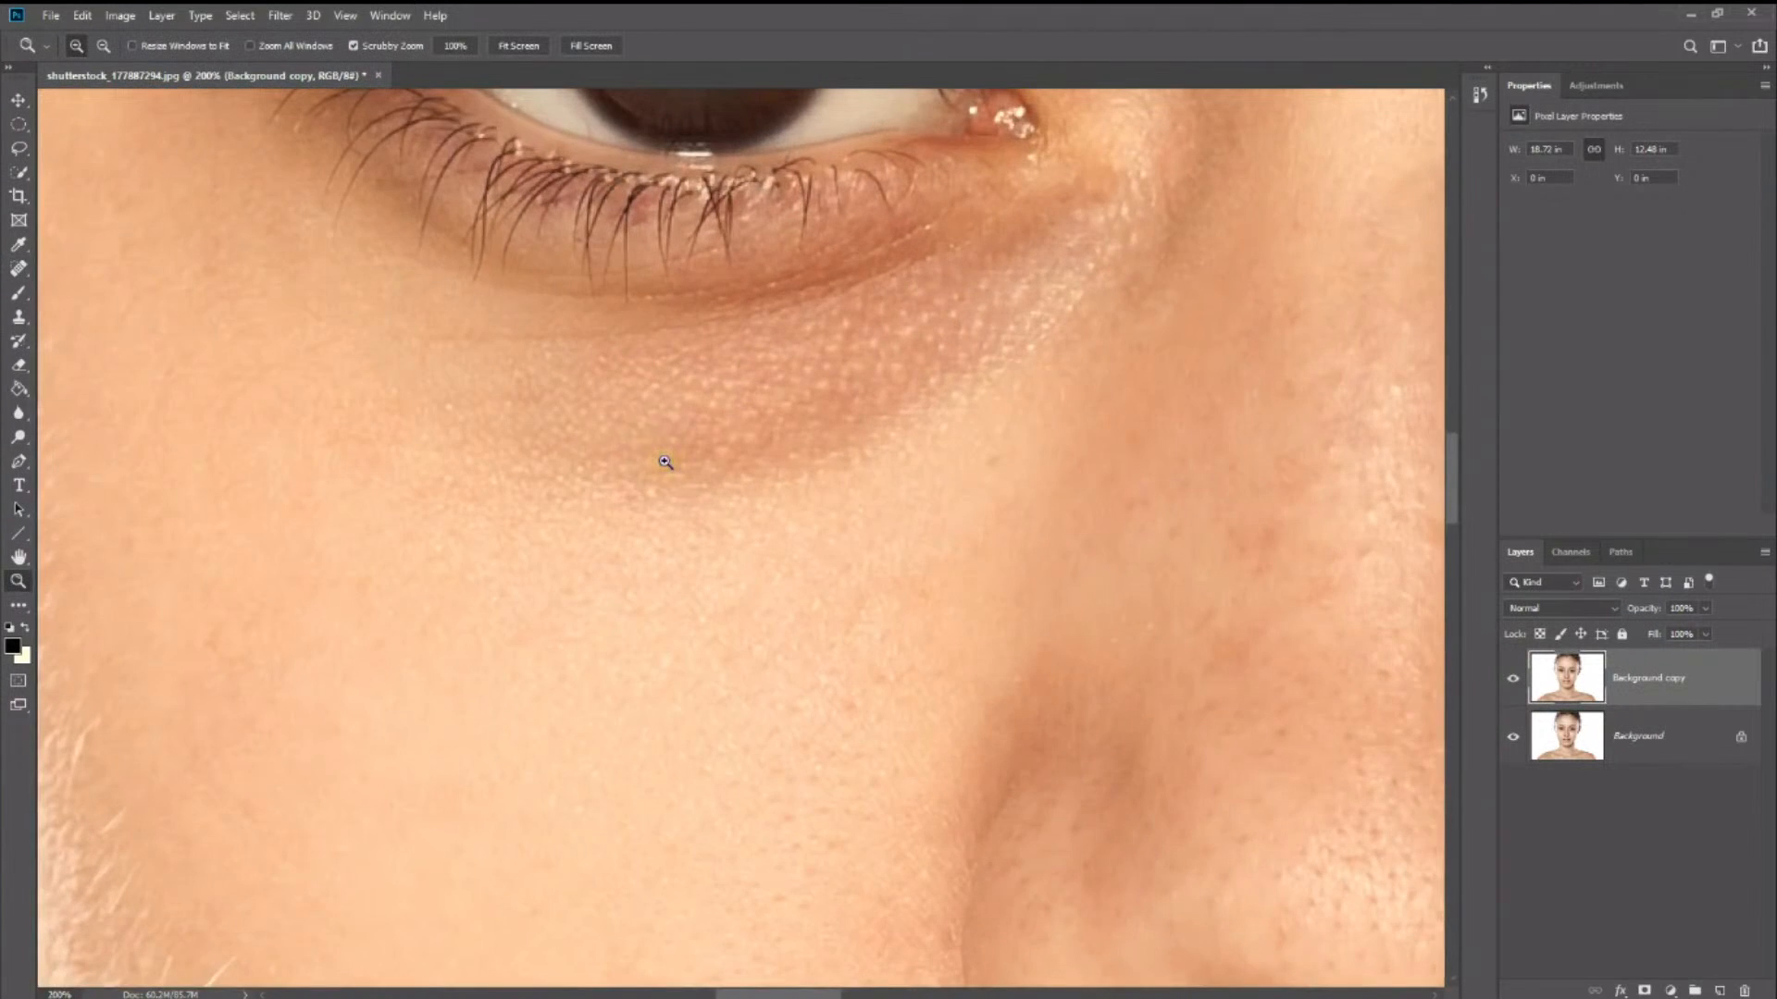
{"action": "left_click", "coordinate": [662, 462], "text": "alt"}
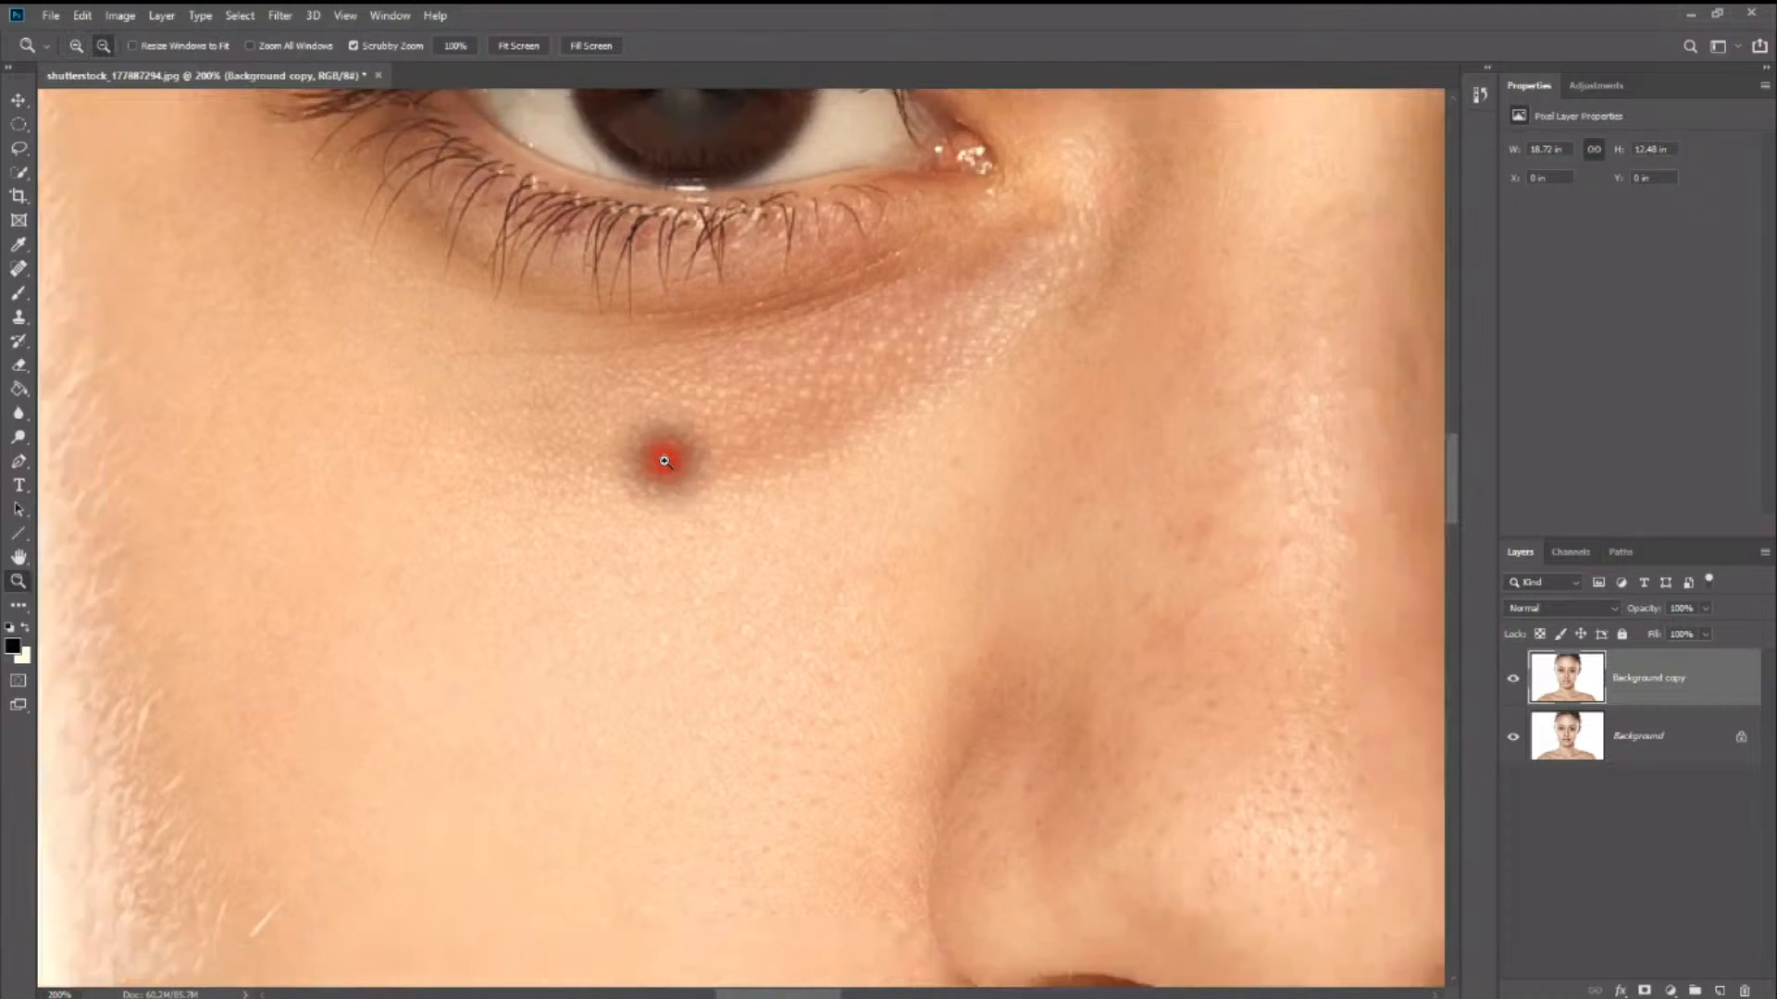
{"action": "right_click", "coordinate": [13, 282]}
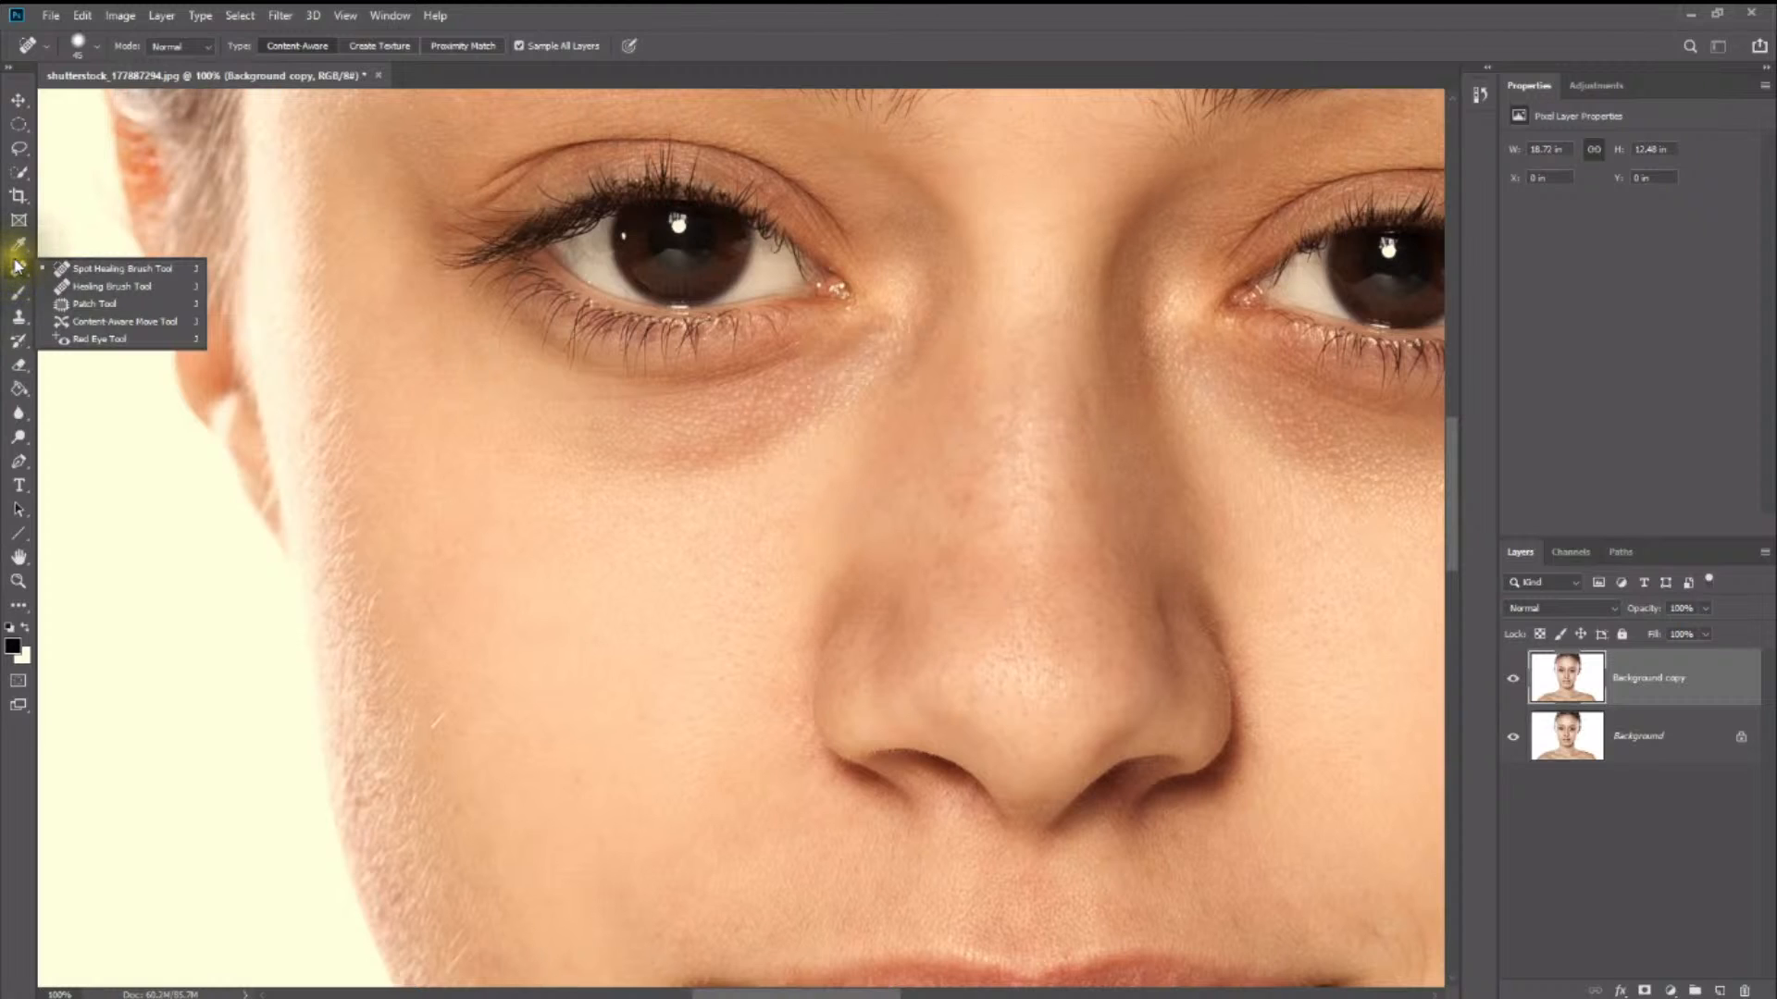
{"action": "left_click", "coordinate": [102, 303]}
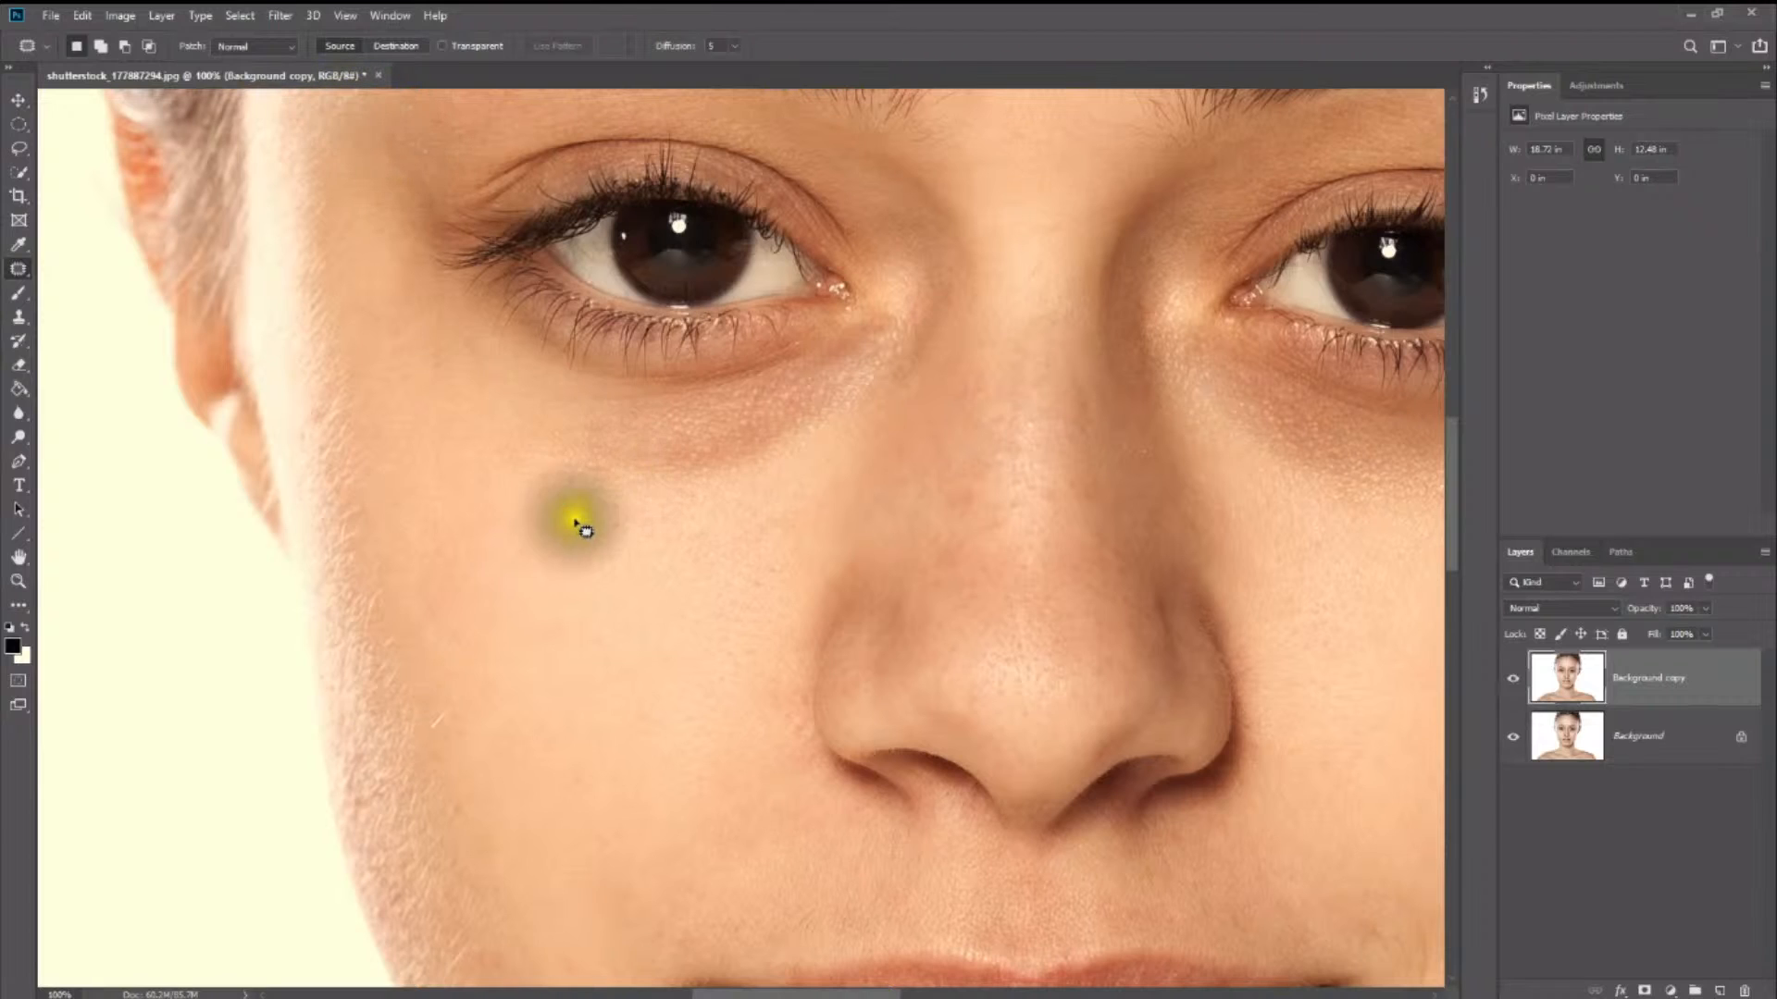
{"action": "mouse_move", "coordinate": [645, 480]}
{"action": "left_mouse_down"}
{"action": "mouse_move", "coordinate": [746, 469]}
{"action": "mouse_move", "coordinate": [824, 416]}
{"action": "mouse_move", "coordinate": [872, 350]}
{"action": "mouse_move", "coordinate": [825, 335]}
{"action": "mouse_move", "coordinate": [554, 375]}
{"action": "mouse_move", "coordinate": [540, 397]}
{"action": "mouse_move", "coordinate": [635, 490]}
{"action": "mouse_move", "coordinate": [659, 482]}
{"action": "mouse_move", "coordinate": [615, 508]}
{"action": "mouse_move", "coordinate": [602, 583]}
{"action": "mouse_move", "coordinate": [619, 592]}
{"action": "mouse_move", "coordinate": [574, 587]}
{"action": "left_mouse_up"}
{"action": "left_click", "coordinate": [592, 601]}
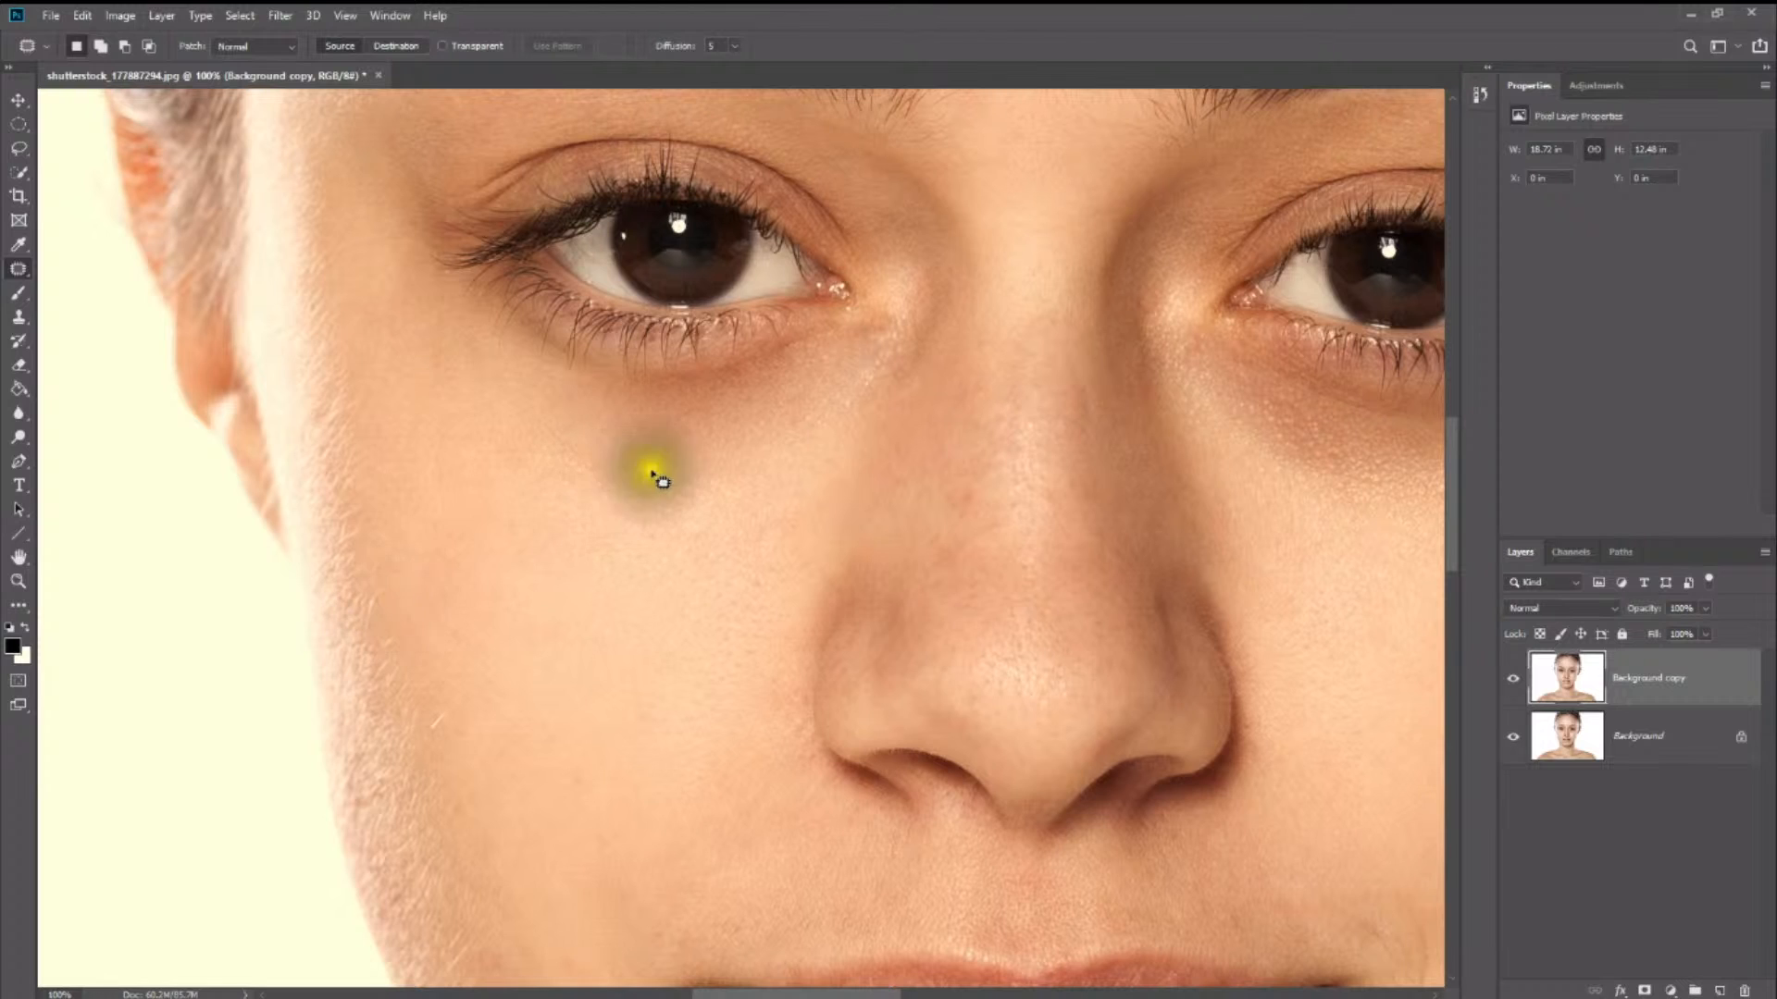
- Patch the selected under-eye area from the cheek in Content-Aware mode, then set the patch Structure to 3
{"action": "left_click", "coordinate": [260, 50]}
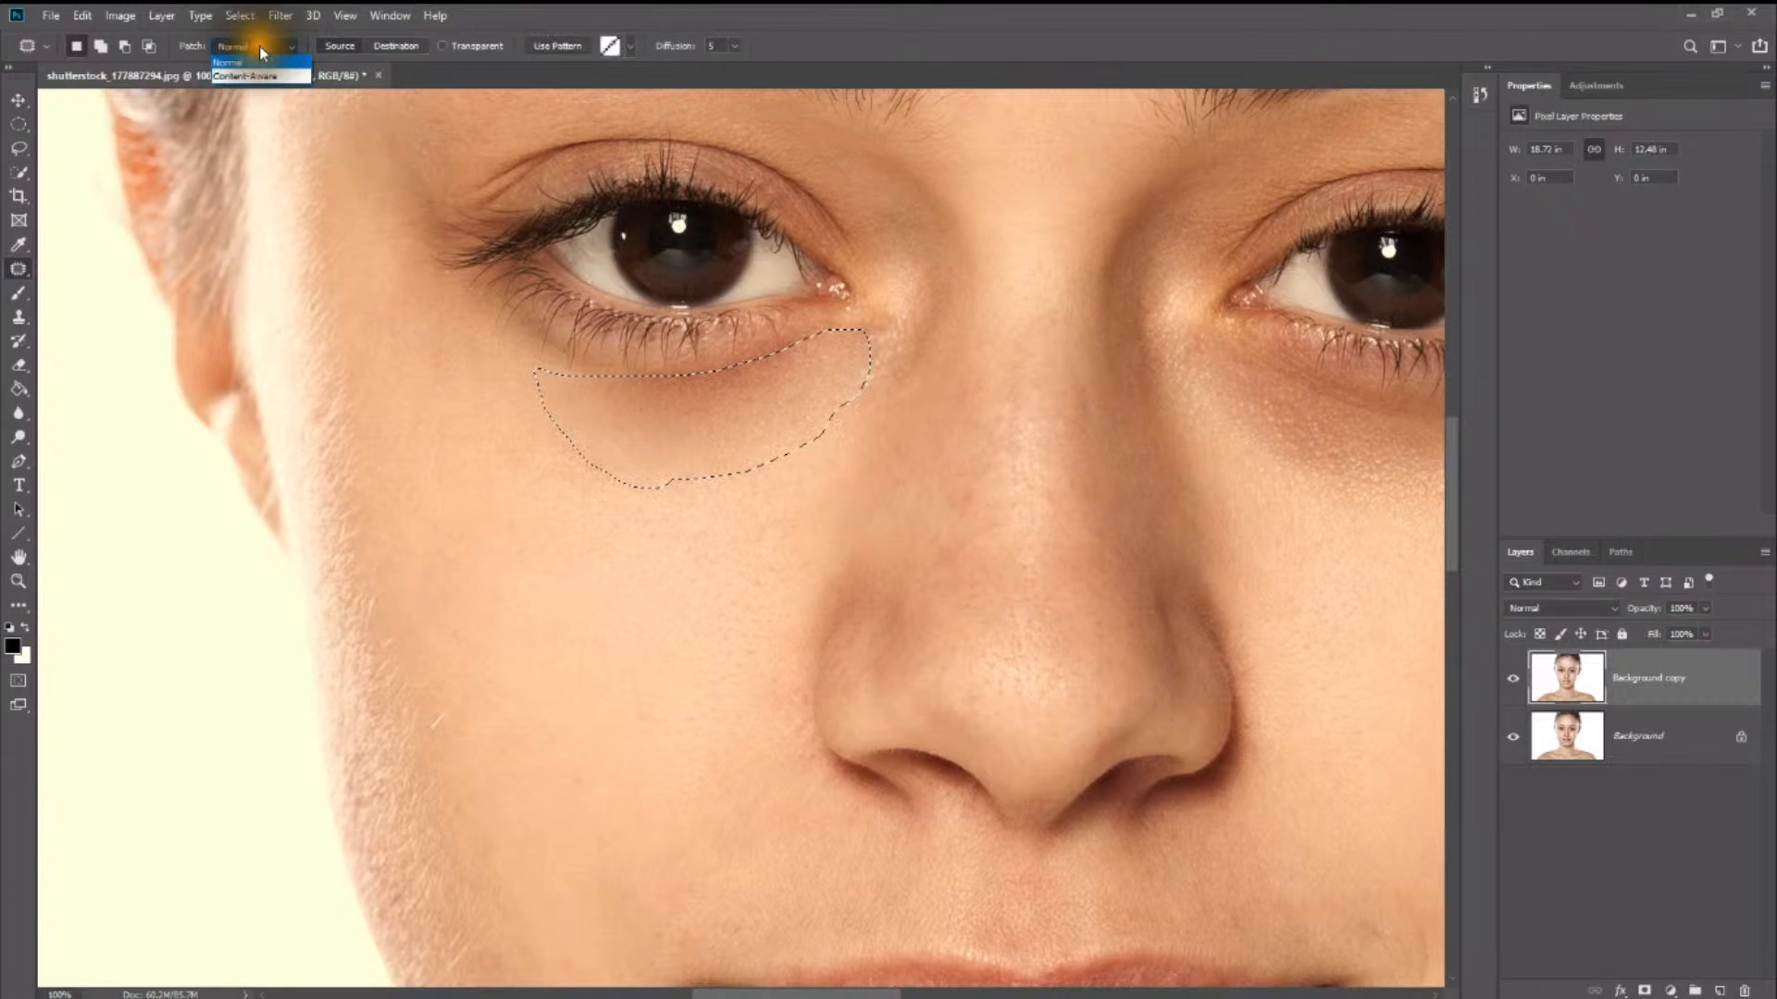
{"action": "left_click", "coordinate": [262, 74]}
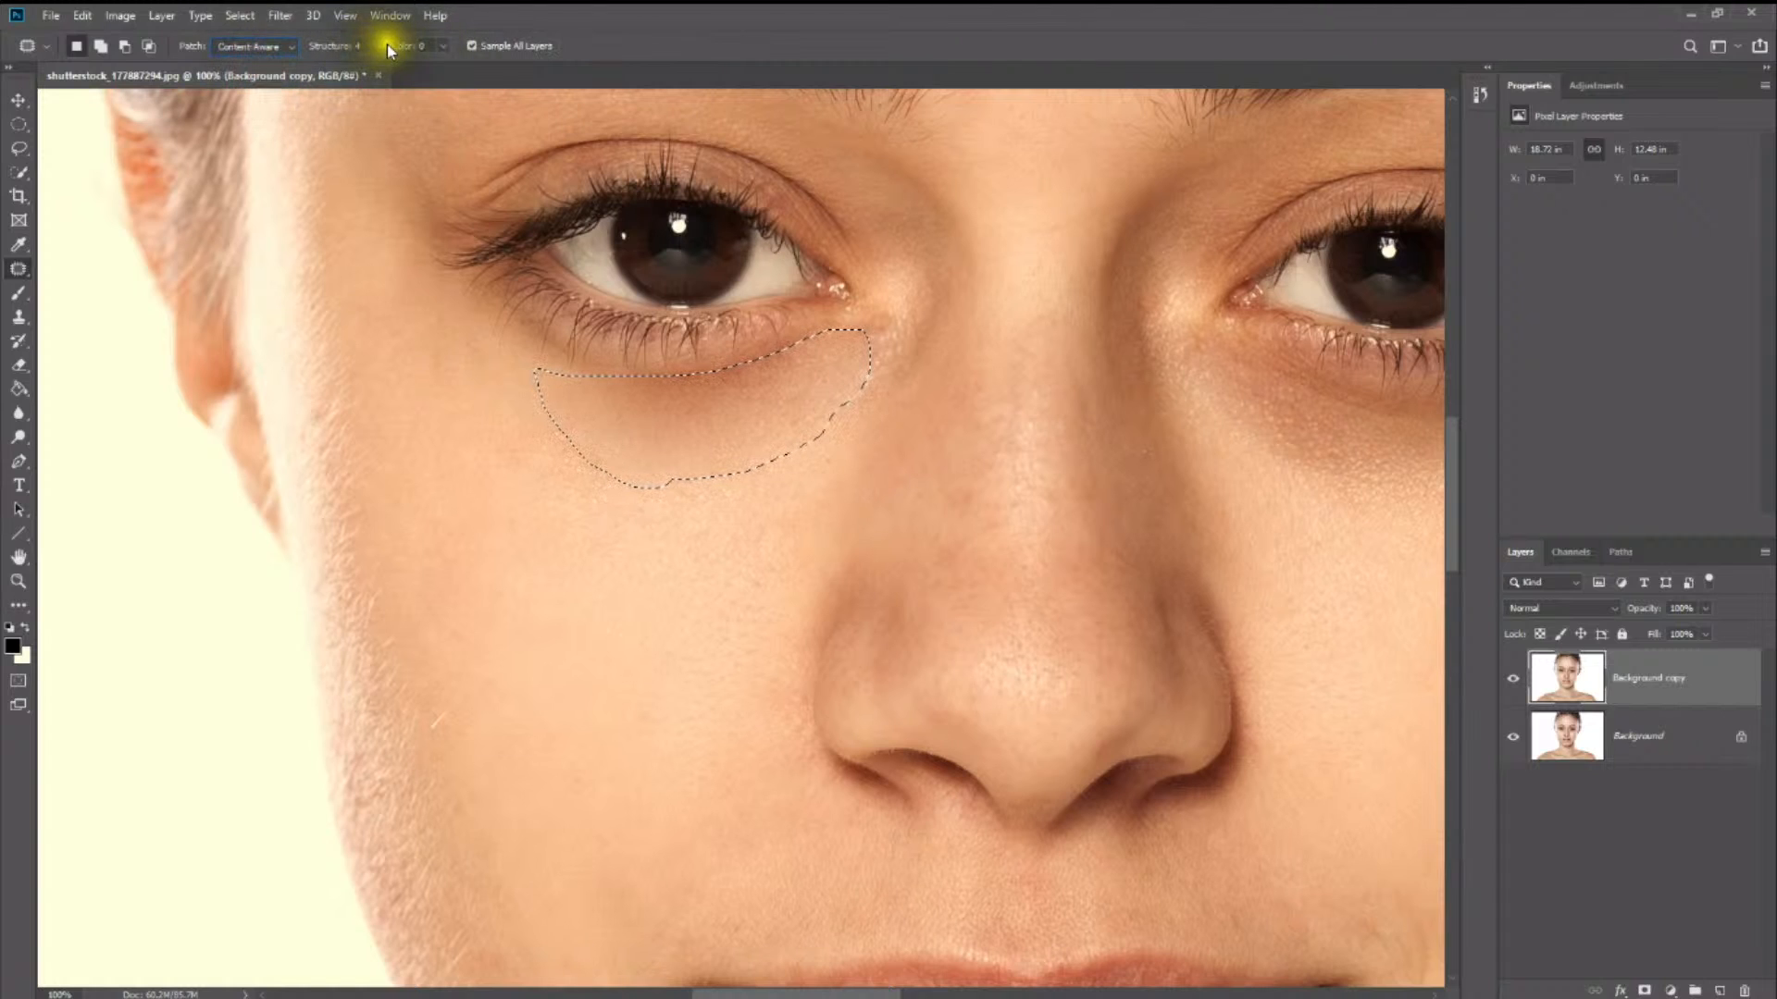
{"action": "left_click_drag", "start_coordinate": [618, 515], "coordinate": [583, 616]}
{"action": "left_click", "coordinate": [647, 675]}
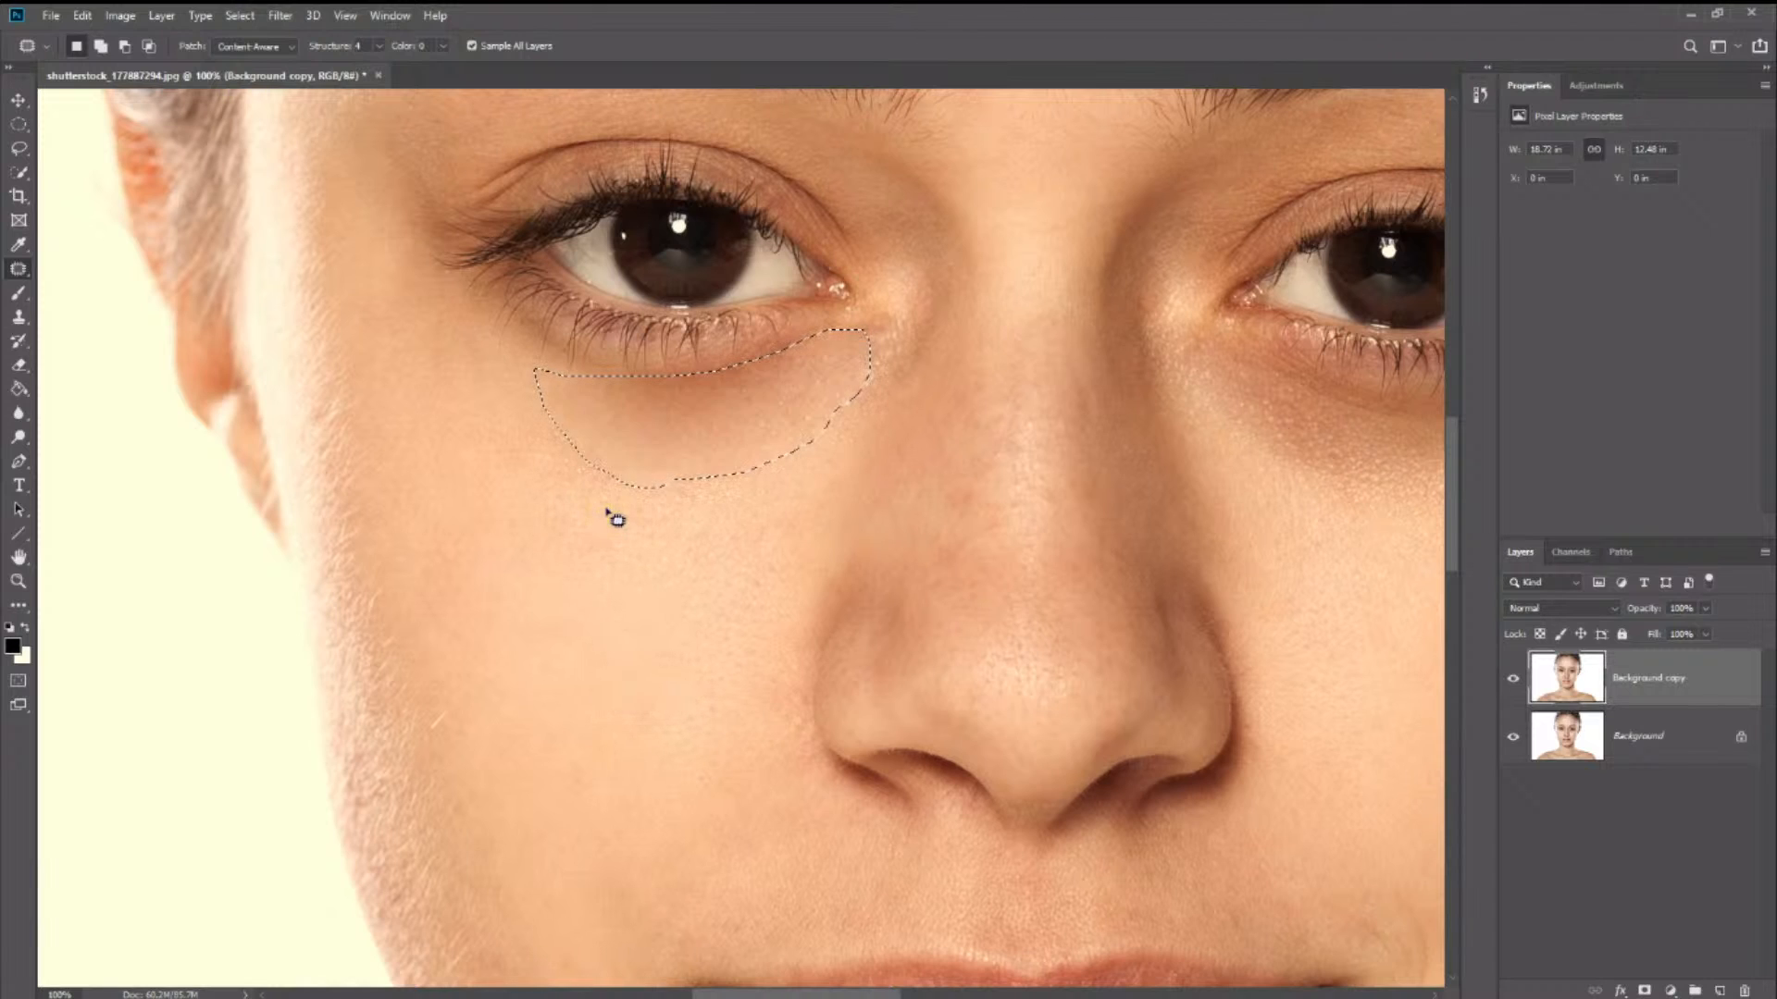
{"action": "left_click", "coordinate": [382, 44]}
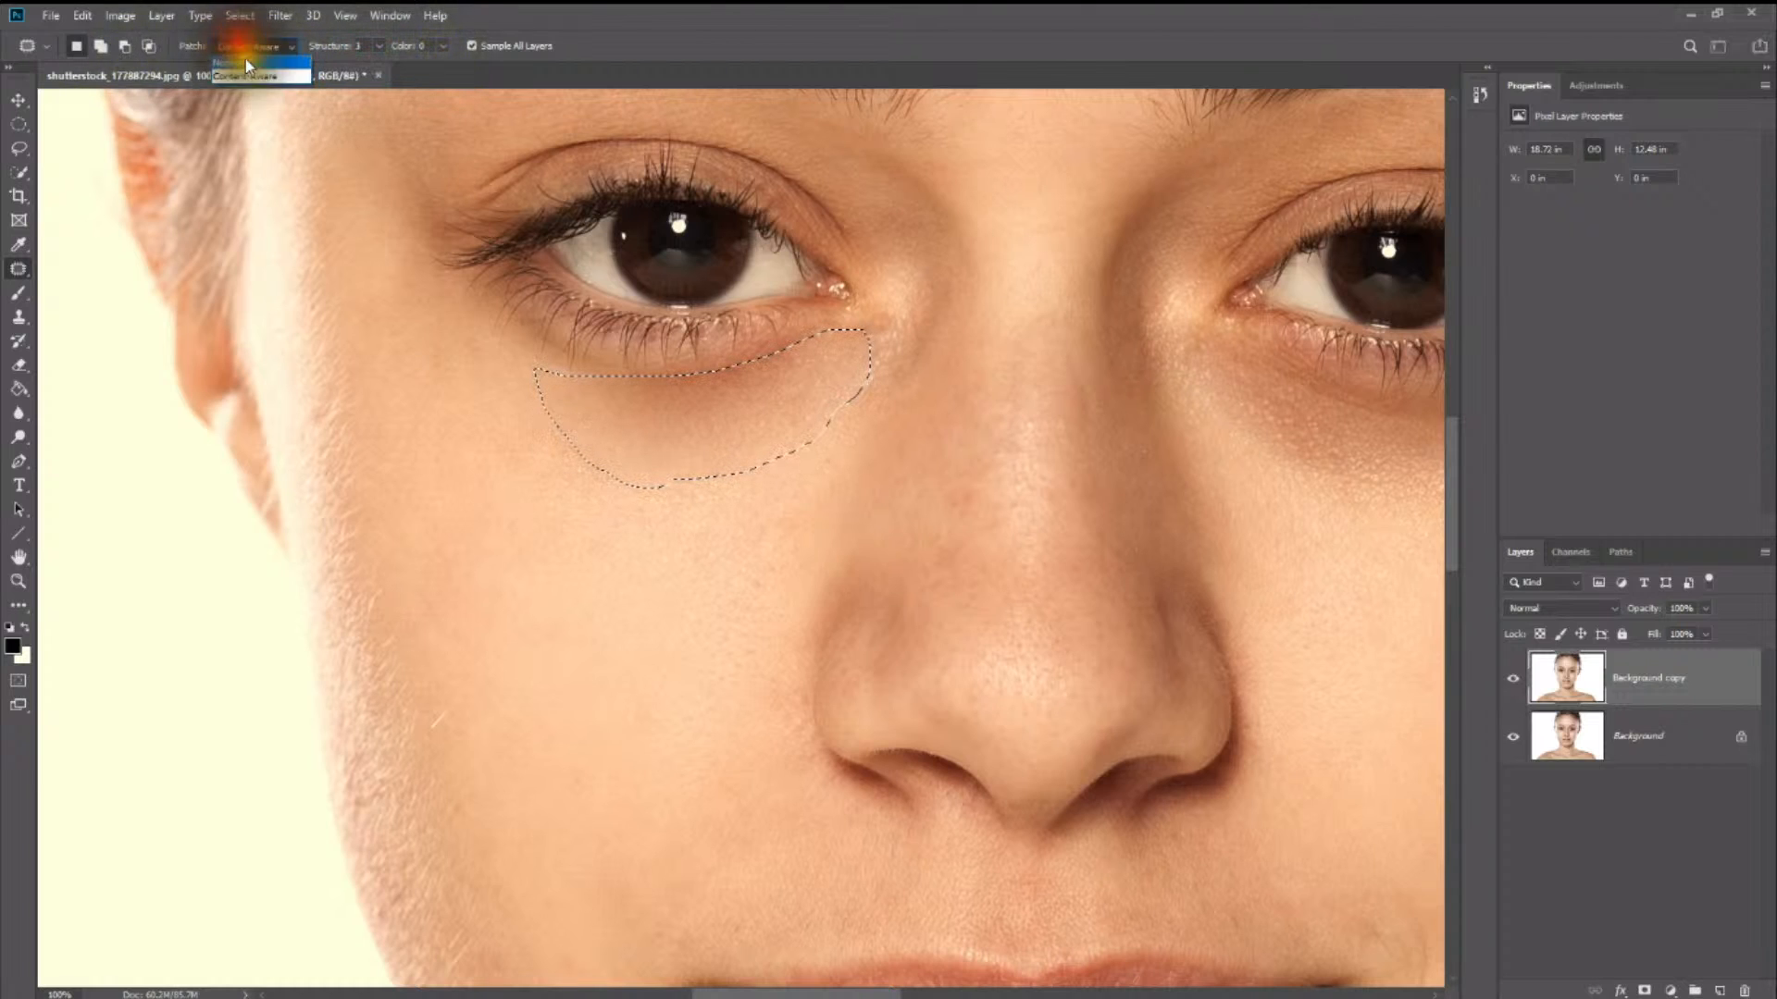
- Switch the Patch tool to Normal mode and patch the dark areas under both eyes with clean cheek skin
{"action": "left_click", "coordinate": [246, 60]}
{"action": "left_click_drag", "start_coordinate": [679, 453], "coordinate": [553, 624]}
{"action": "left_click", "coordinate": [603, 688]}
{"action": "left_click", "coordinate": [602, 607], "text": "alt"}
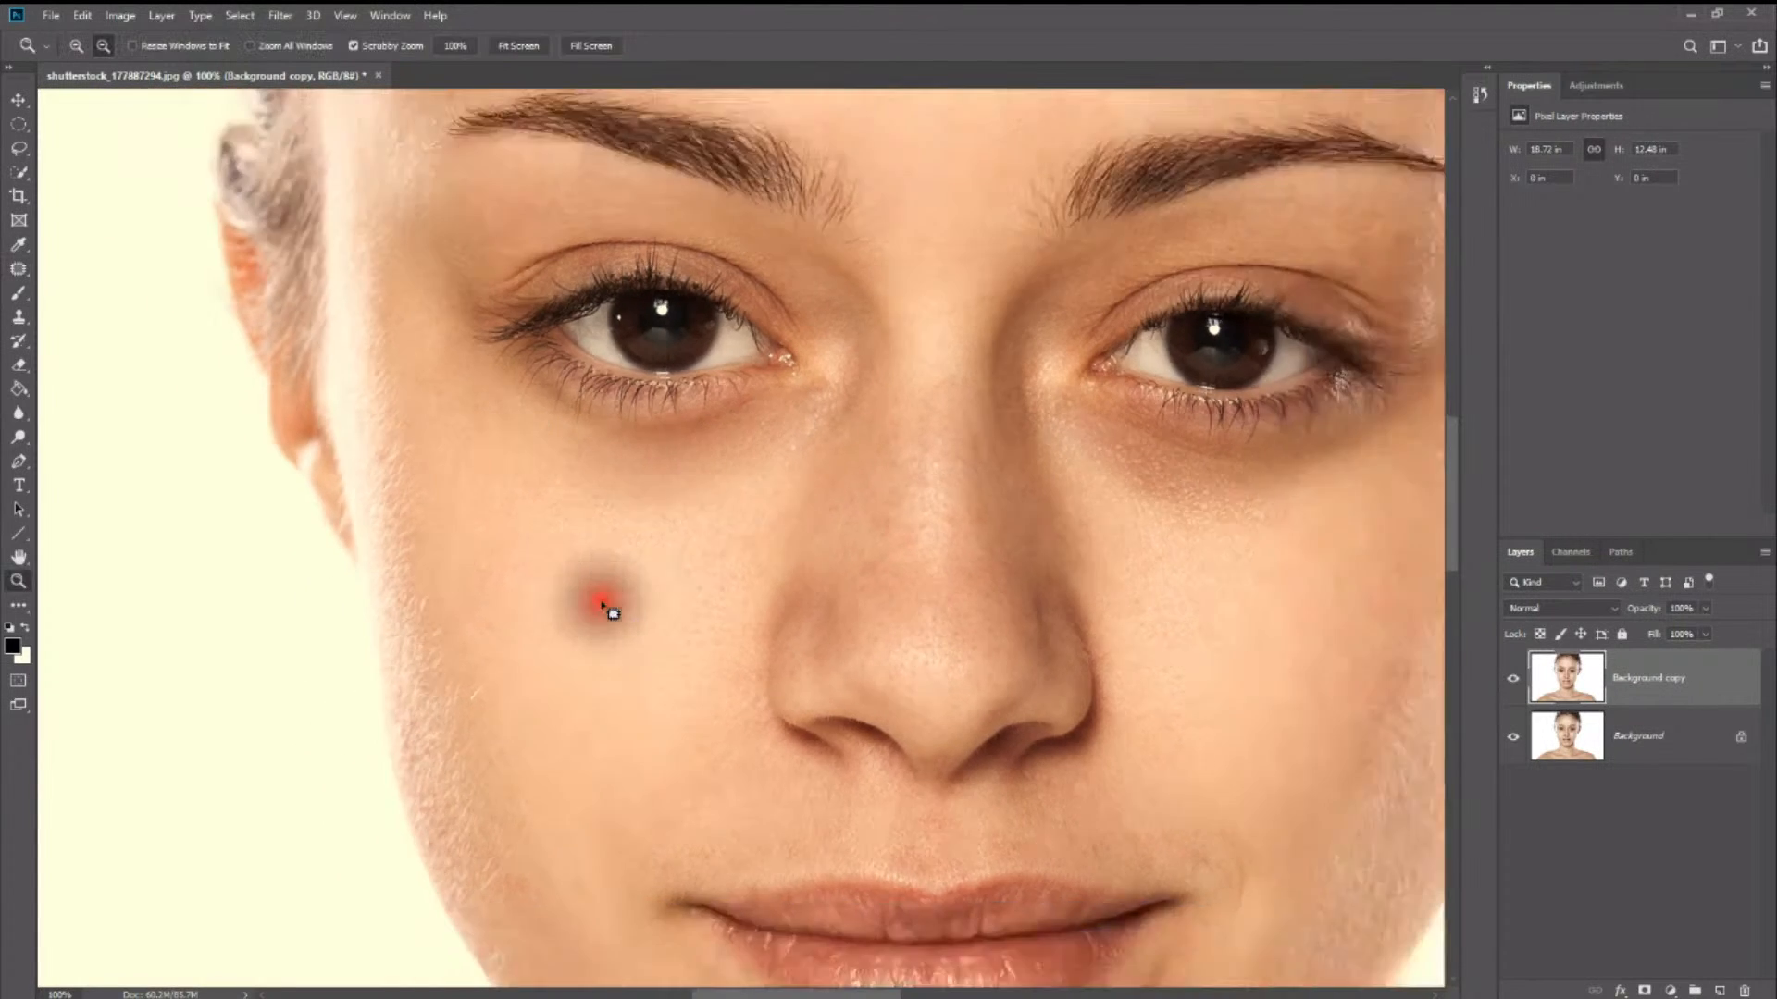
{"action": "left_click", "coordinate": [602, 607], "text": "alt"}
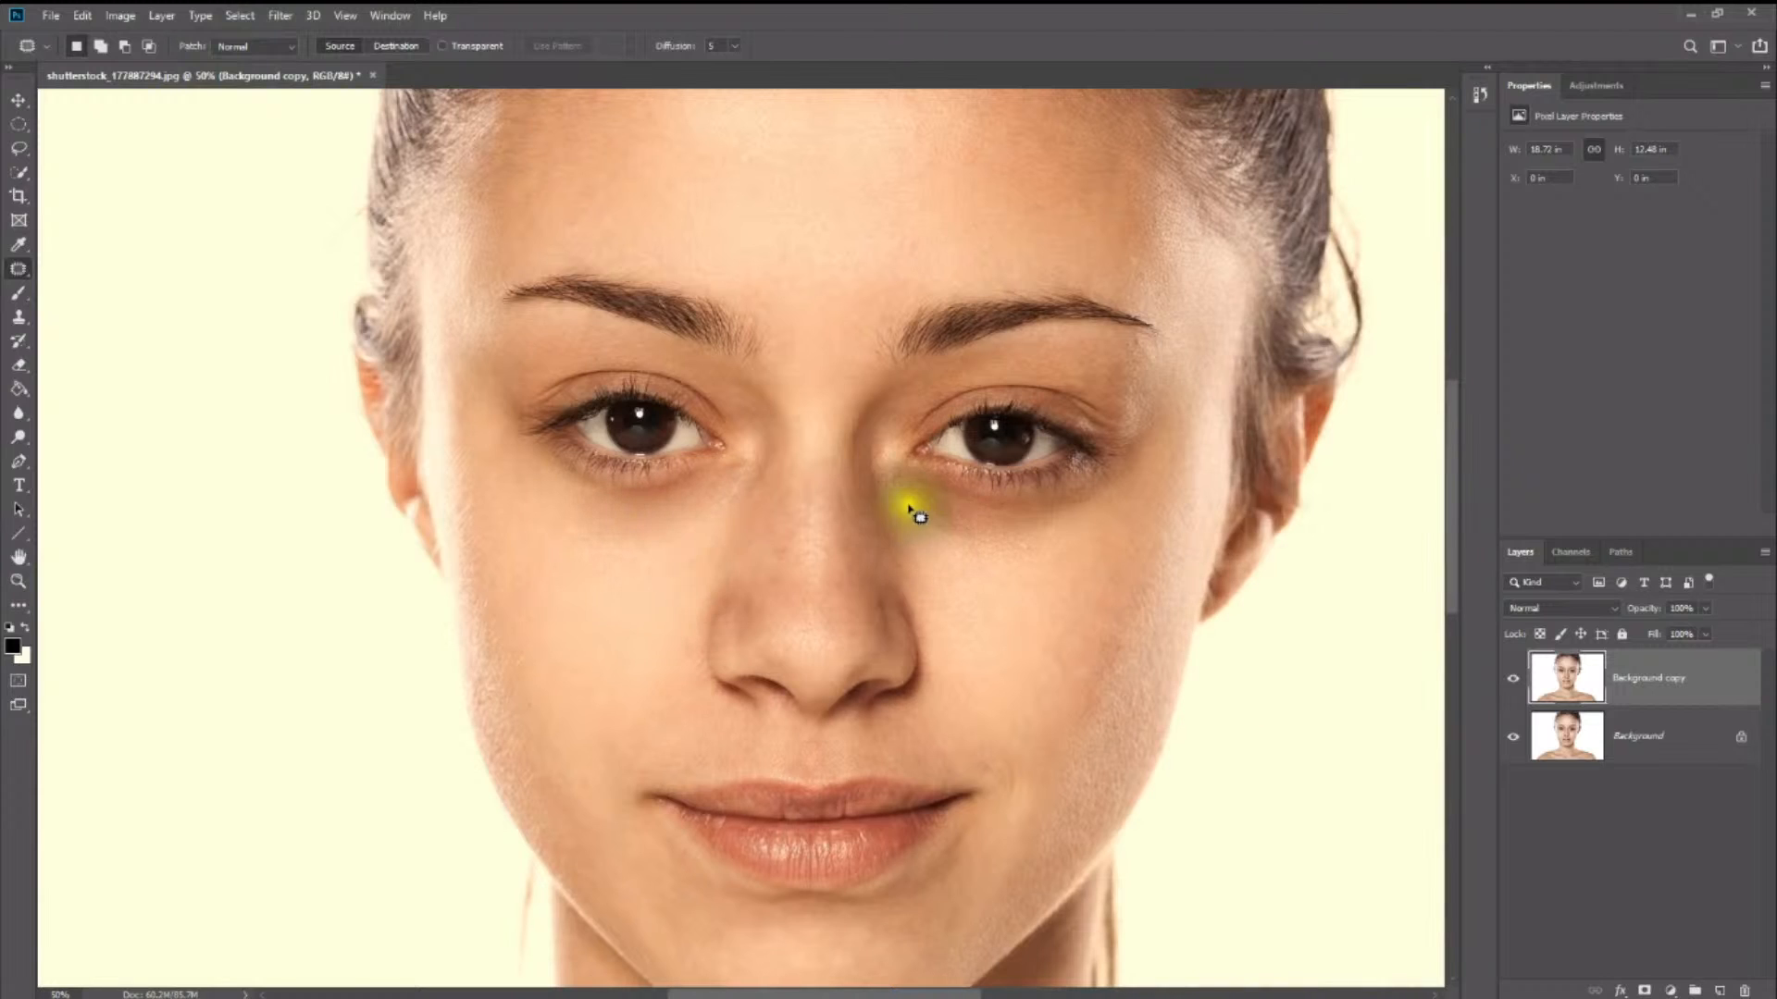
{"action": "mouse_move", "coordinate": [908, 507]}
{"action": "left_mouse_down"}
{"action": "mouse_move", "coordinate": [1015, 552]}
{"action": "mouse_move", "coordinate": [1049, 551]}
{"action": "mouse_move", "coordinate": [1072, 507]}
{"action": "mouse_move", "coordinate": [994, 502]}
{"action": "mouse_move", "coordinate": [897, 461]}
{"action": "mouse_move", "coordinate": [910, 507]}
{"action": "mouse_move", "coordinate": [1000, 590]}
{"action": "left_mouse_up"}
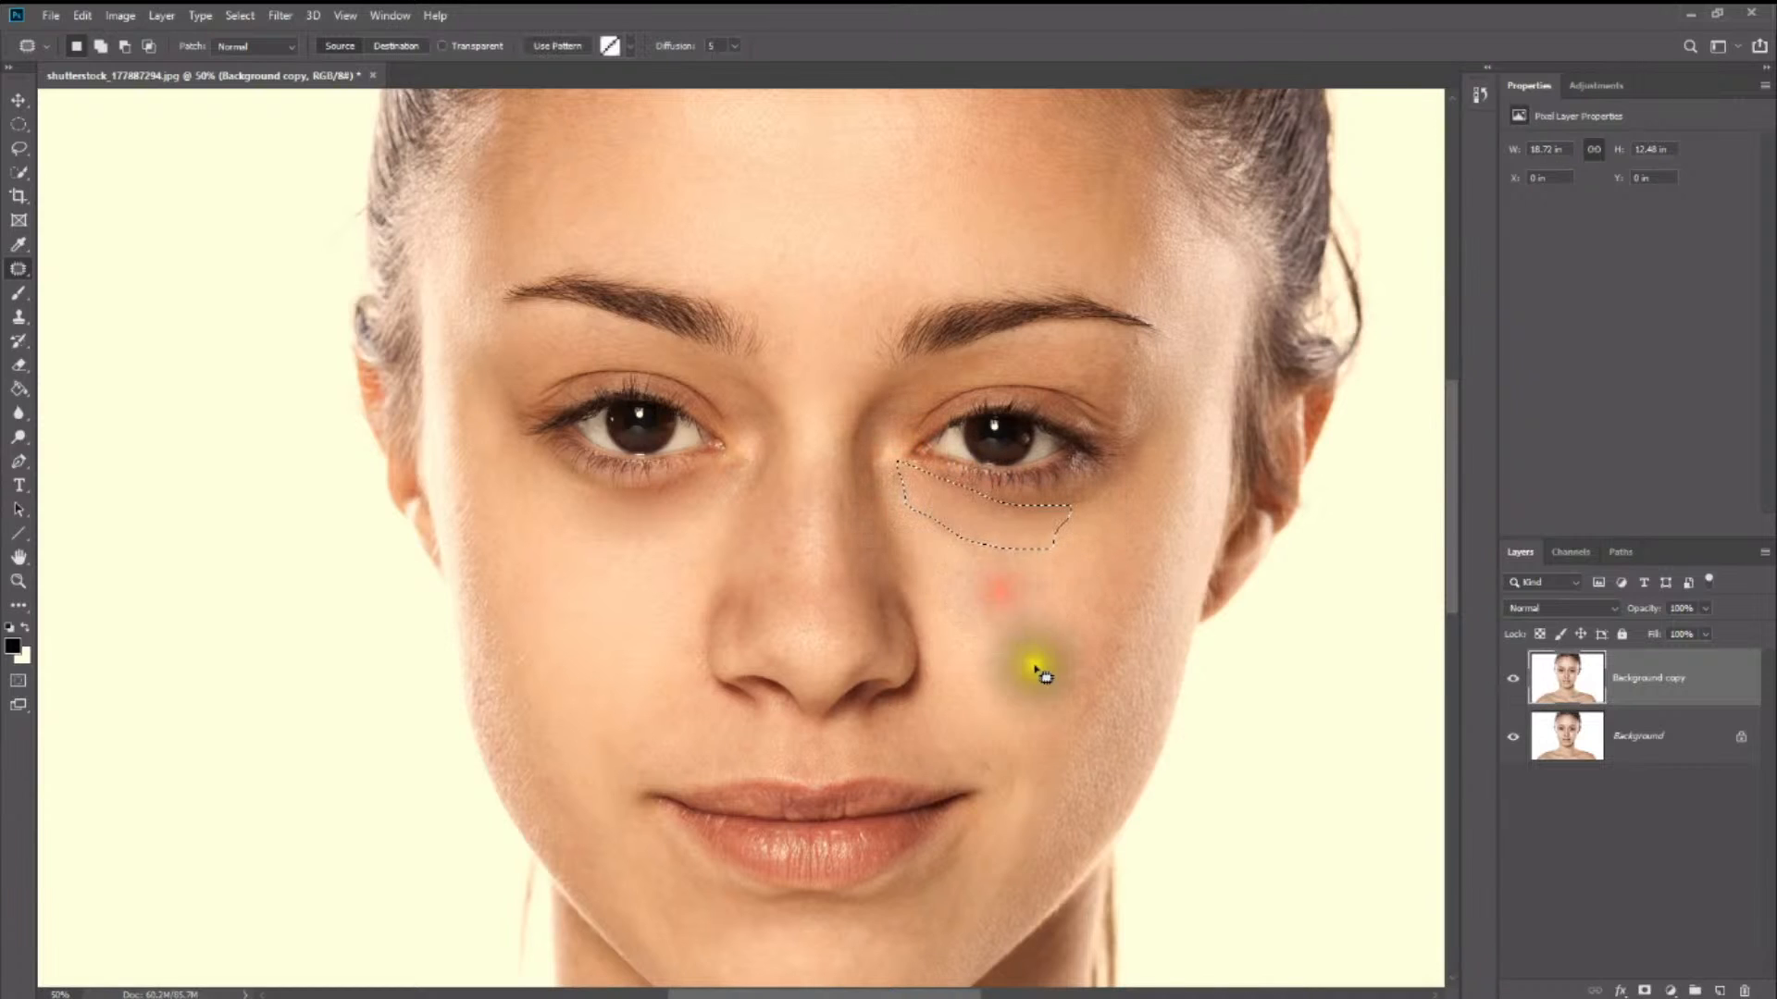
{"action": "left_click", "coordinate": [1031, 670]}
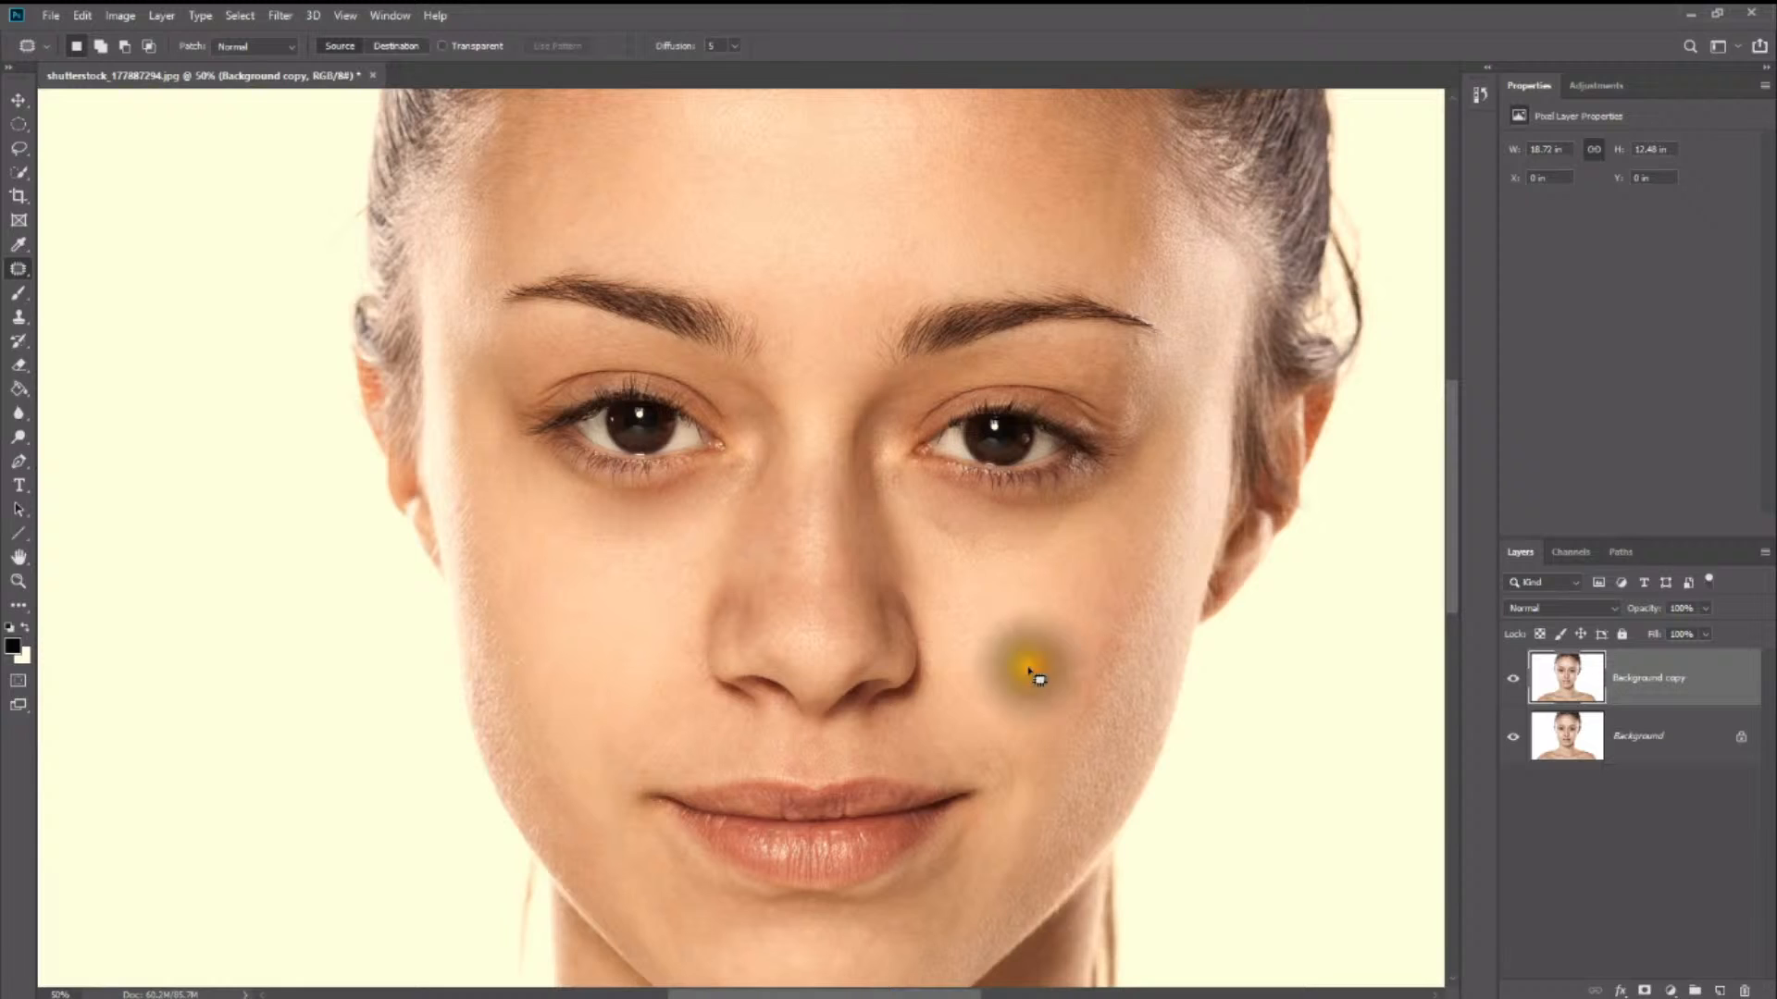
- Clone cheek skin over the shadow under the eye on the image's left with a 125 px Clone Stamp at 52% opacity
{"action": "left_click", "coordinate": [17, 318]}
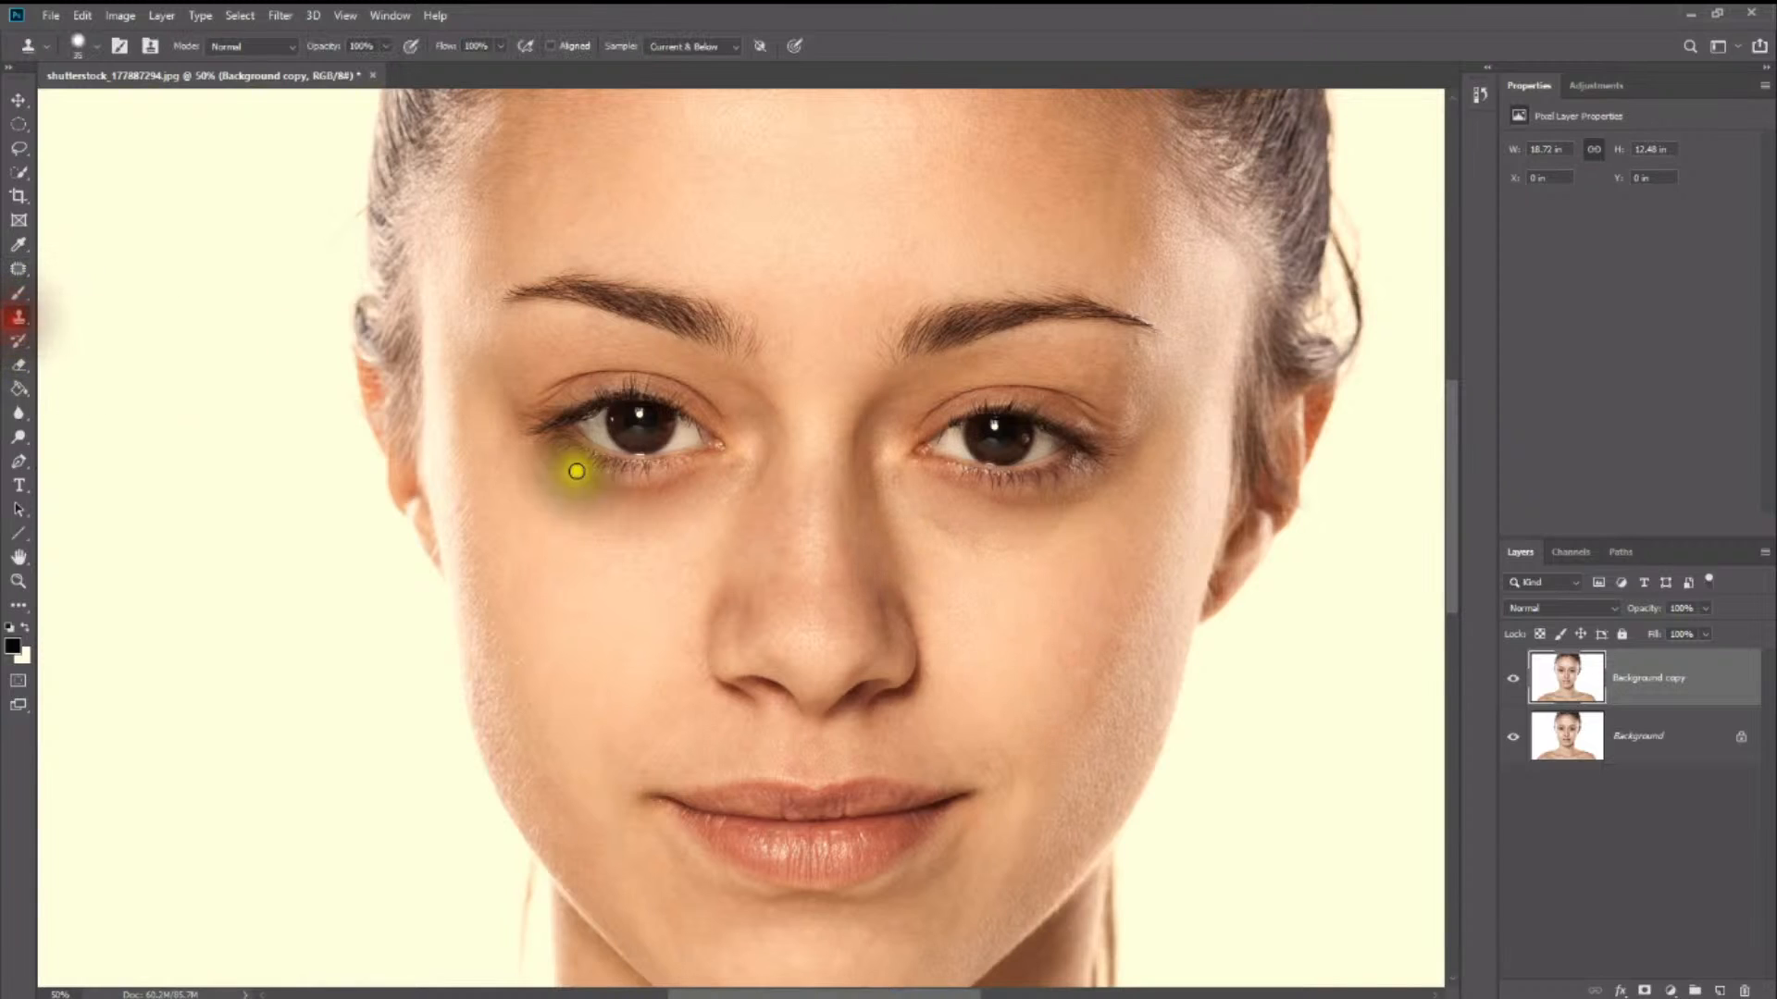
{"action": "left_click", "coordinate": [628, 564], "text": "alt"}
{"action": "left_click", "coordinate": [624, 564]}
{"action": "left_click", "coordinate": [362, 47]}
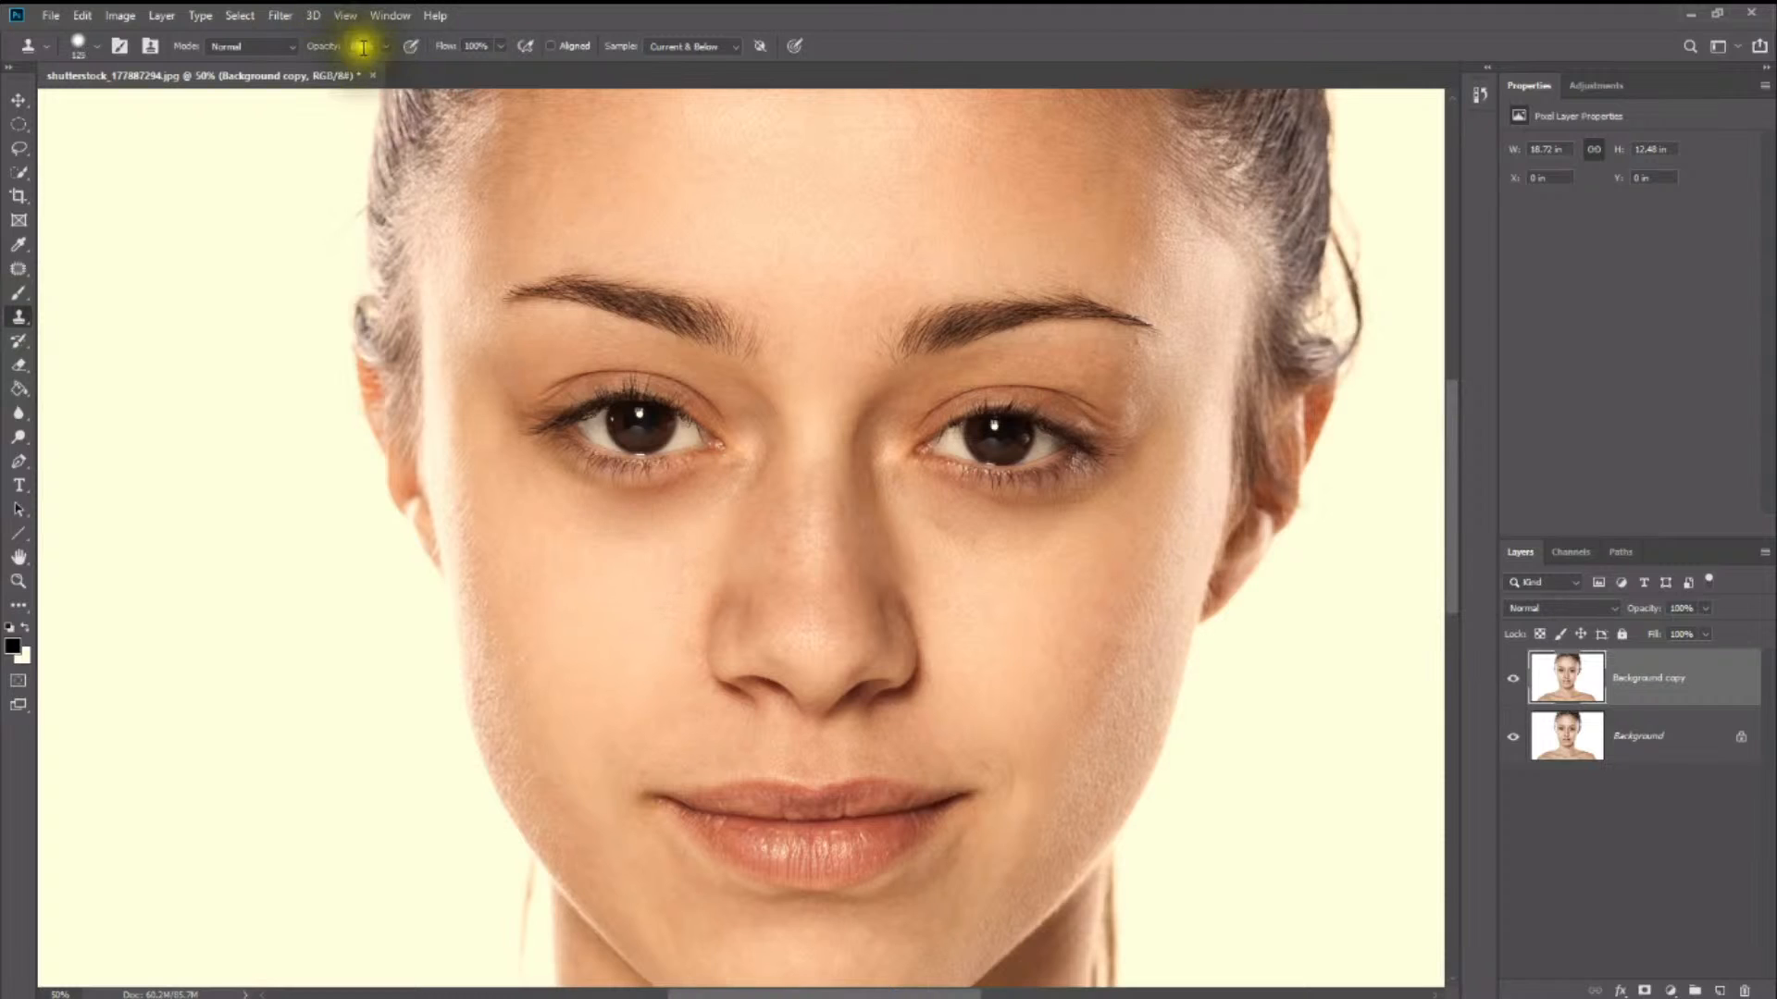
{"action": "left_click", "coordinate": [381, 47]}
{"action": "left_click_drag", "start_coordinate": [383, 66], "coordinate": [345, 67]}
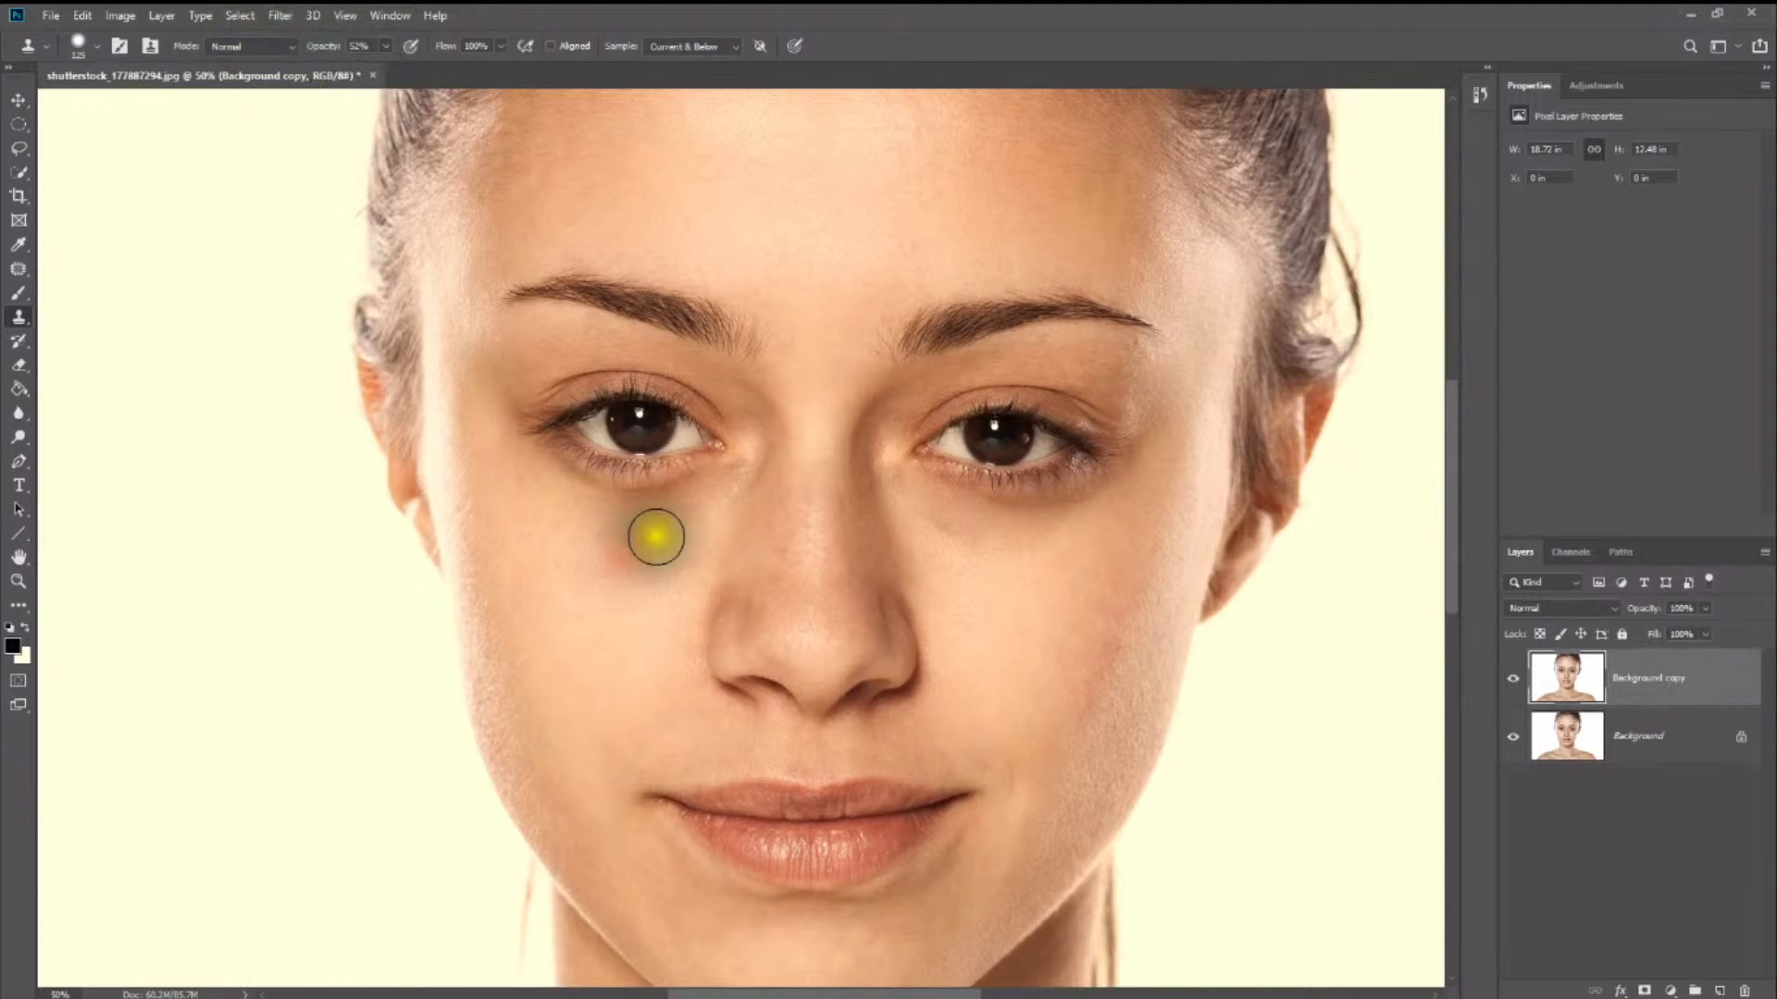
{"action": "mouse_move", "coordinate": [666, 523]}
{"action": "left_mouse_down"}
{"action": "mouse_move", "coordinate": [606, 539]}
{"action": "mouse_move", "coordinate": [551, 508]}
{"action": "mouse_move", "coordinate": [673, 521]}
{"action": "left_mouse_up"}
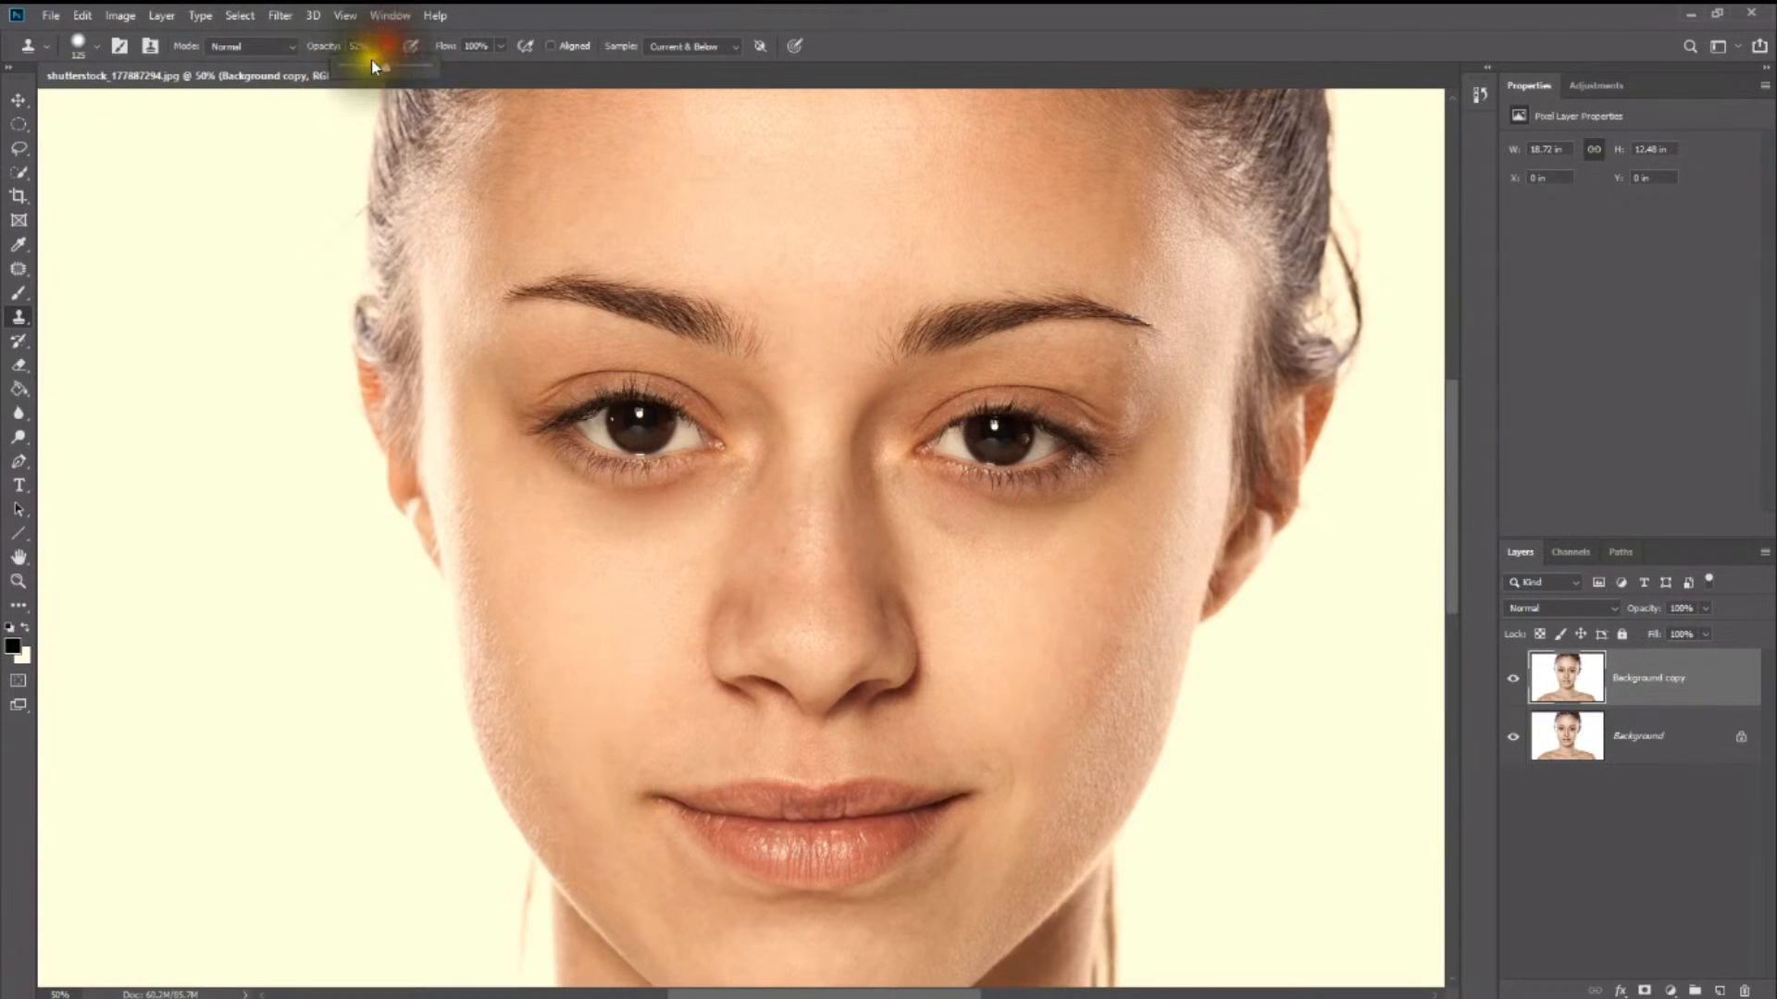
- Reduce the Clone Stamp opacity to 40% and clone clean cheek skin beneath both eyes
{"action": "left_click", "coordinate": [375, 67]}
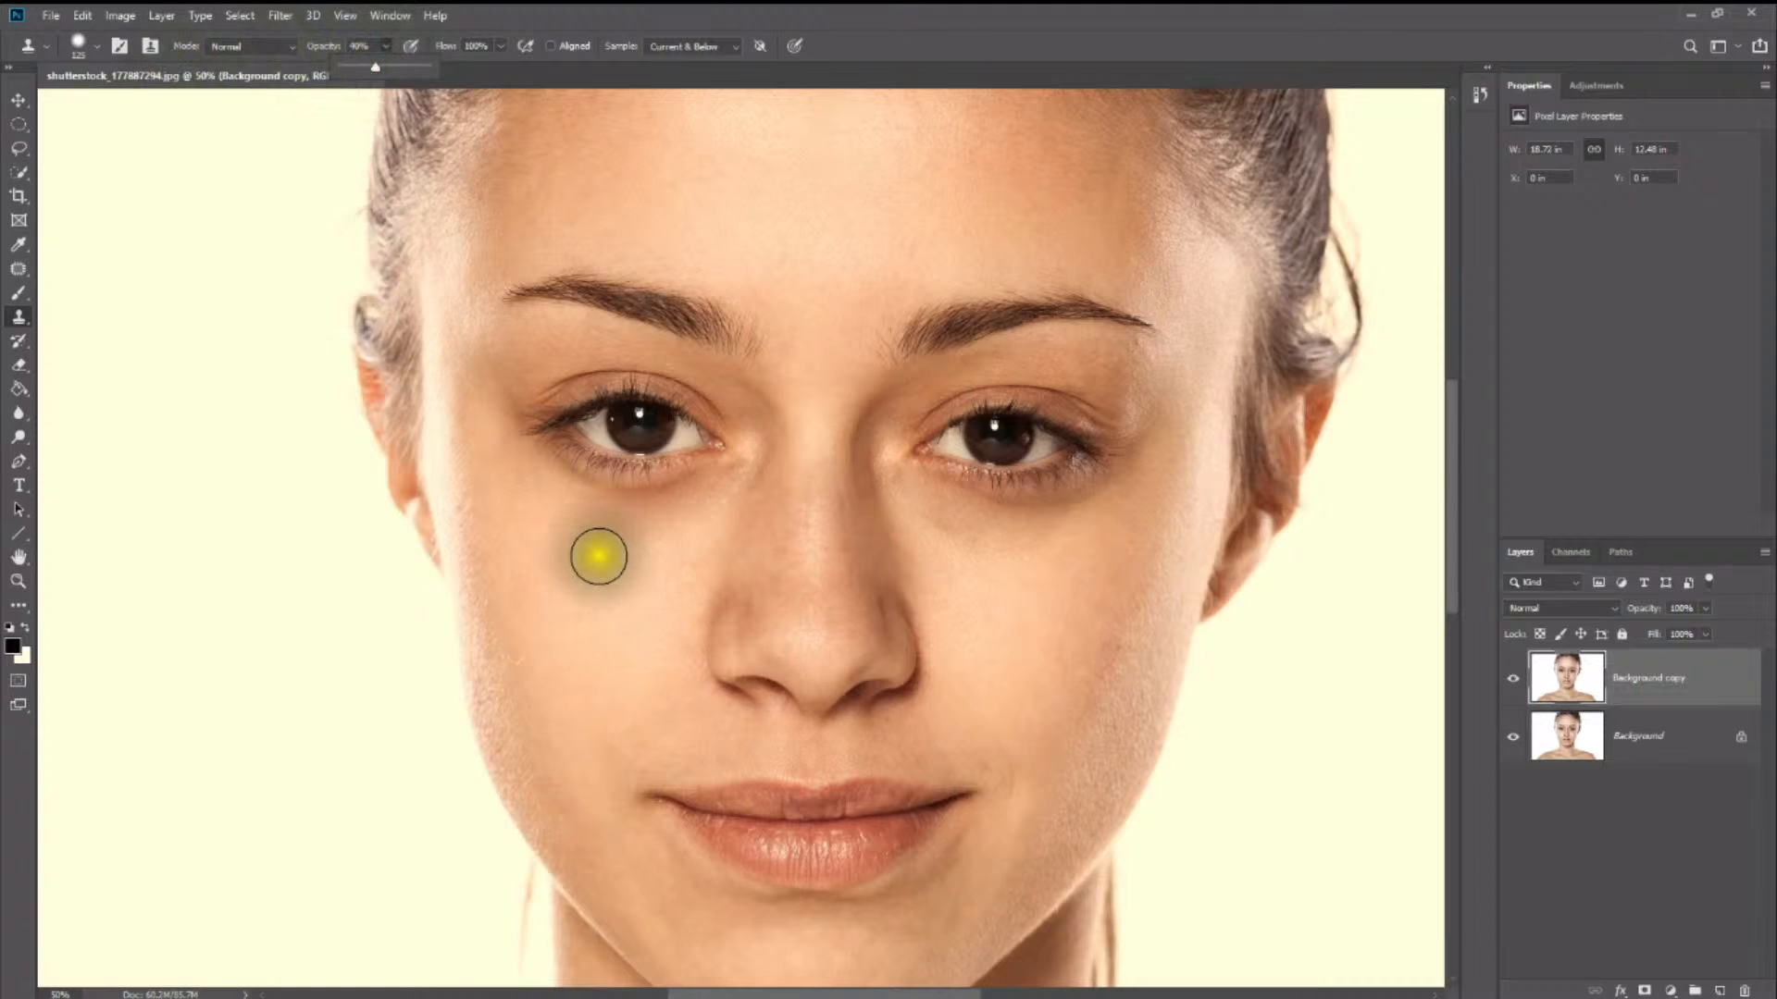
{"action": "mouse_move", "coordinate": [588, 555]}
{"action": "left_mouse_down"}
{"action": "mouse_move", "coordinate": [599, 528]}
{"action": "mouse_move", "coordinate": [672, 536]}
{"action": "mouse_move", "coordinate": [552, 524]}
{"action": "mouse_move", "coordinate": [583, 518]}
{"action": "left_mouse_up"}
{"action": "mouse_move", "coordinate": [963, 578]}
{"action": "left_mouse_down"}
{"action": "mouse_move", "coordinate": [944, 527]}
{"action": "mouse_move", "coordinate": [1043, 547]}
{"action": "mouse_move", "coordinate": [924, 512]}
{"action": "mouse_move", "coordinate": [995, 569]}
{"action": "left_mouse_up"}
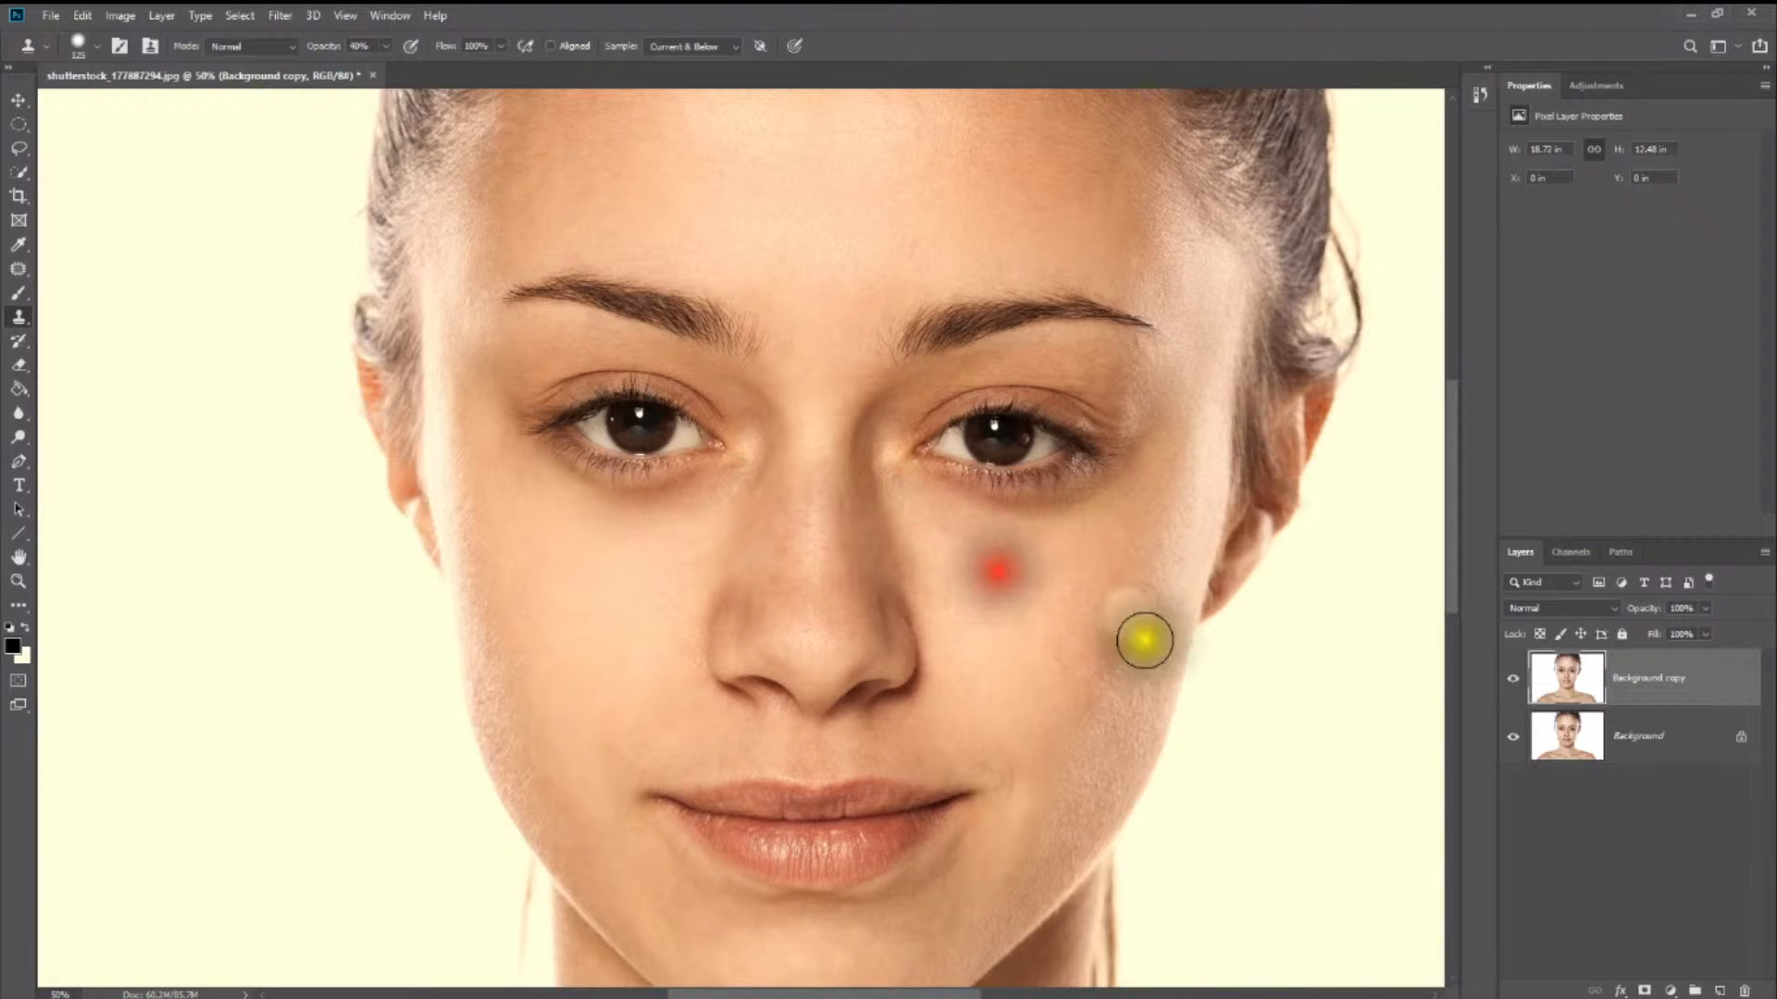
- Toggle the Background copy layer's visibility to compare the softened under-eye areas with the original, close up and zoomed out
{"action": "left_click", "coordinate": [1506, 683]}
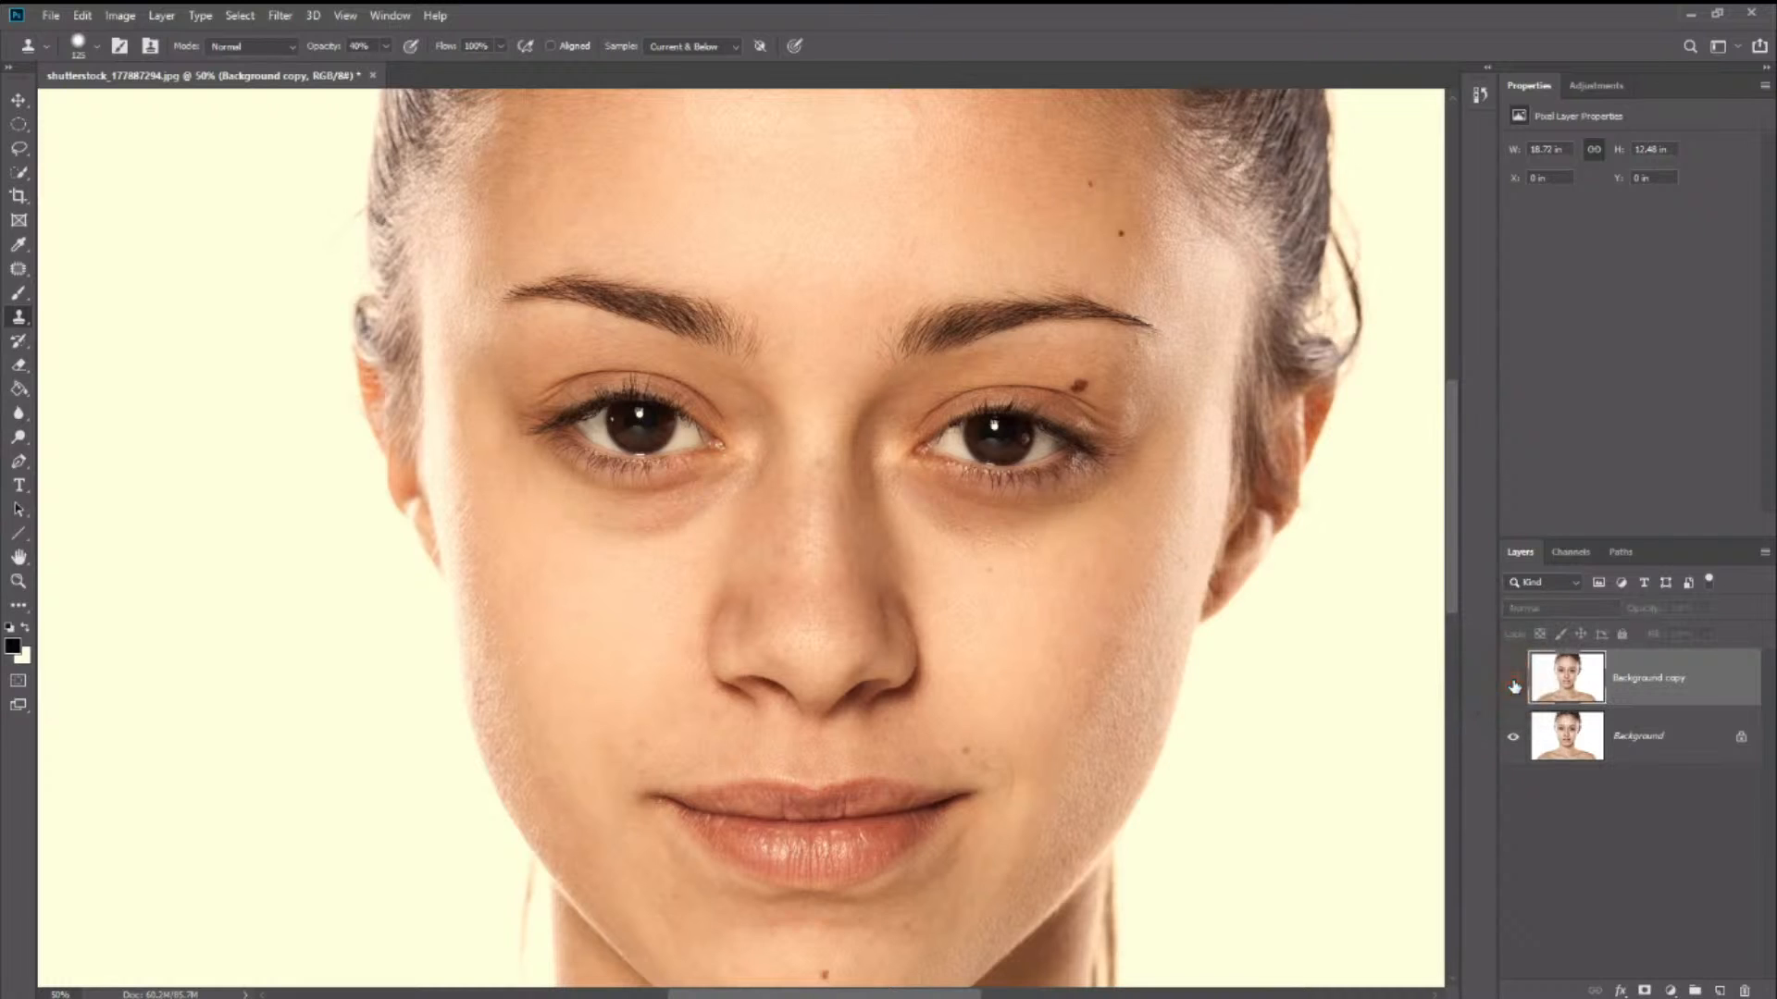
{"action": "left_click", "coordinate": [1506, 683]}
{"action": "left_click", "coordinate": [1059, 552], "text": "alt"}
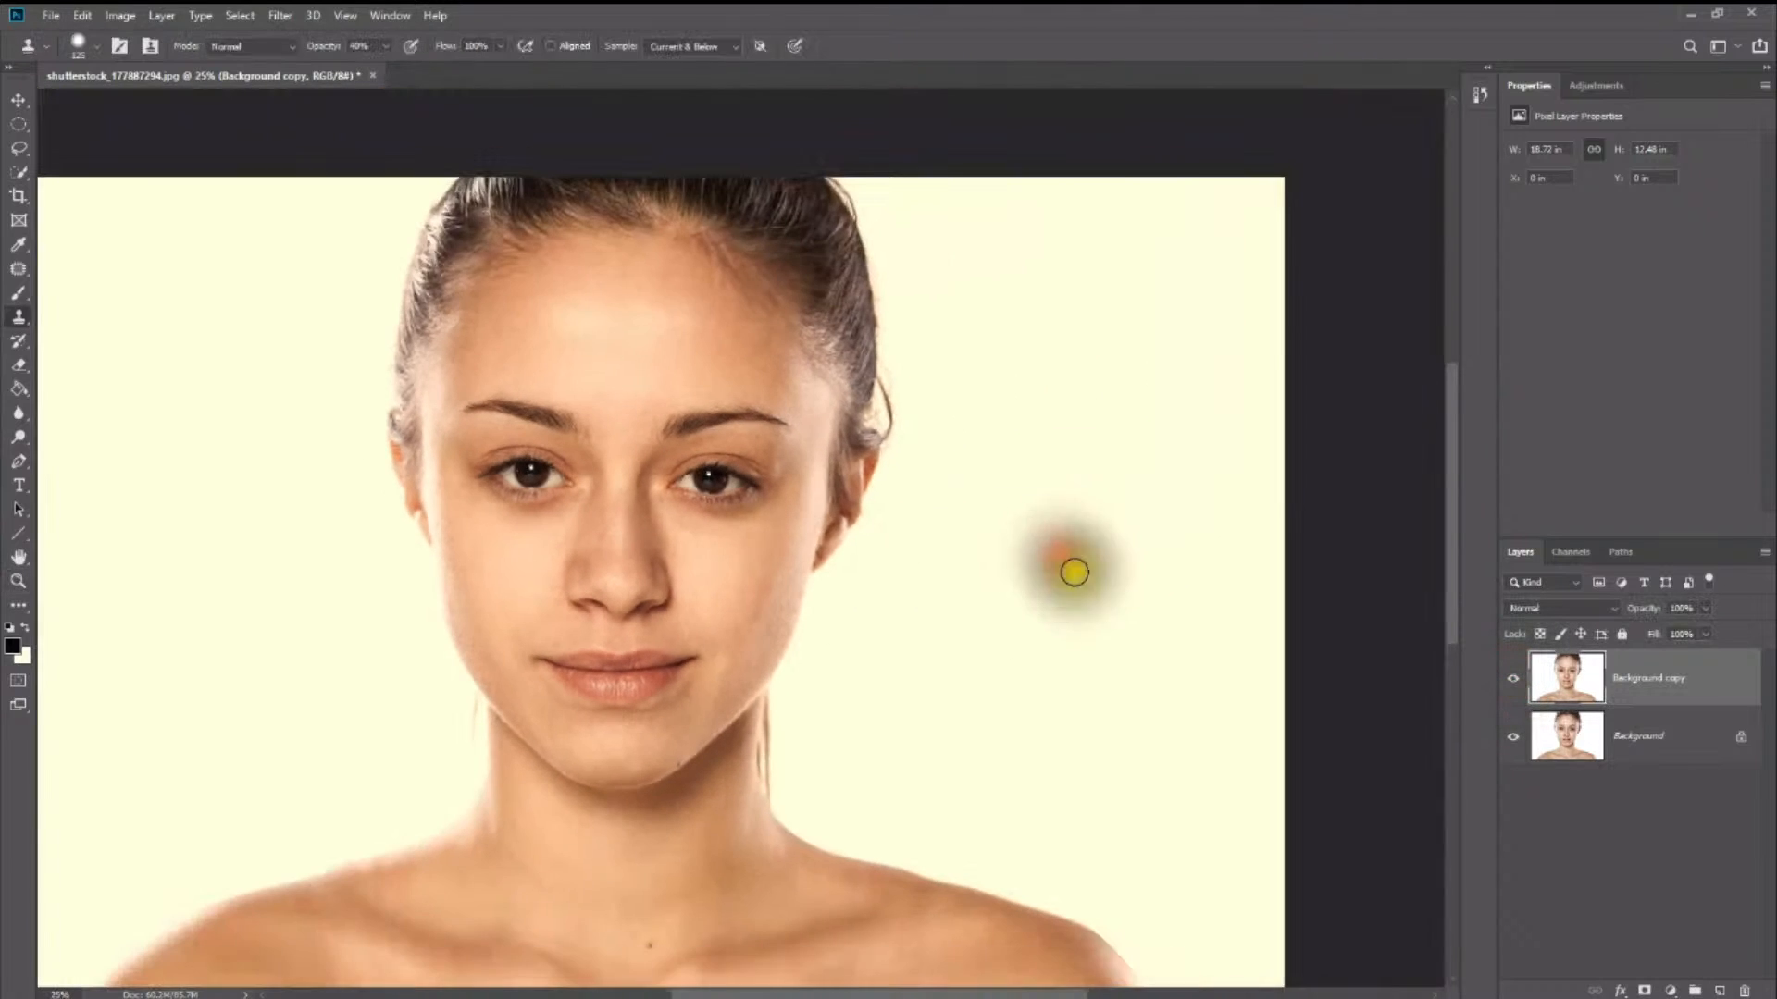
{"action": "left_click", "coordinate": [1503, 684]}
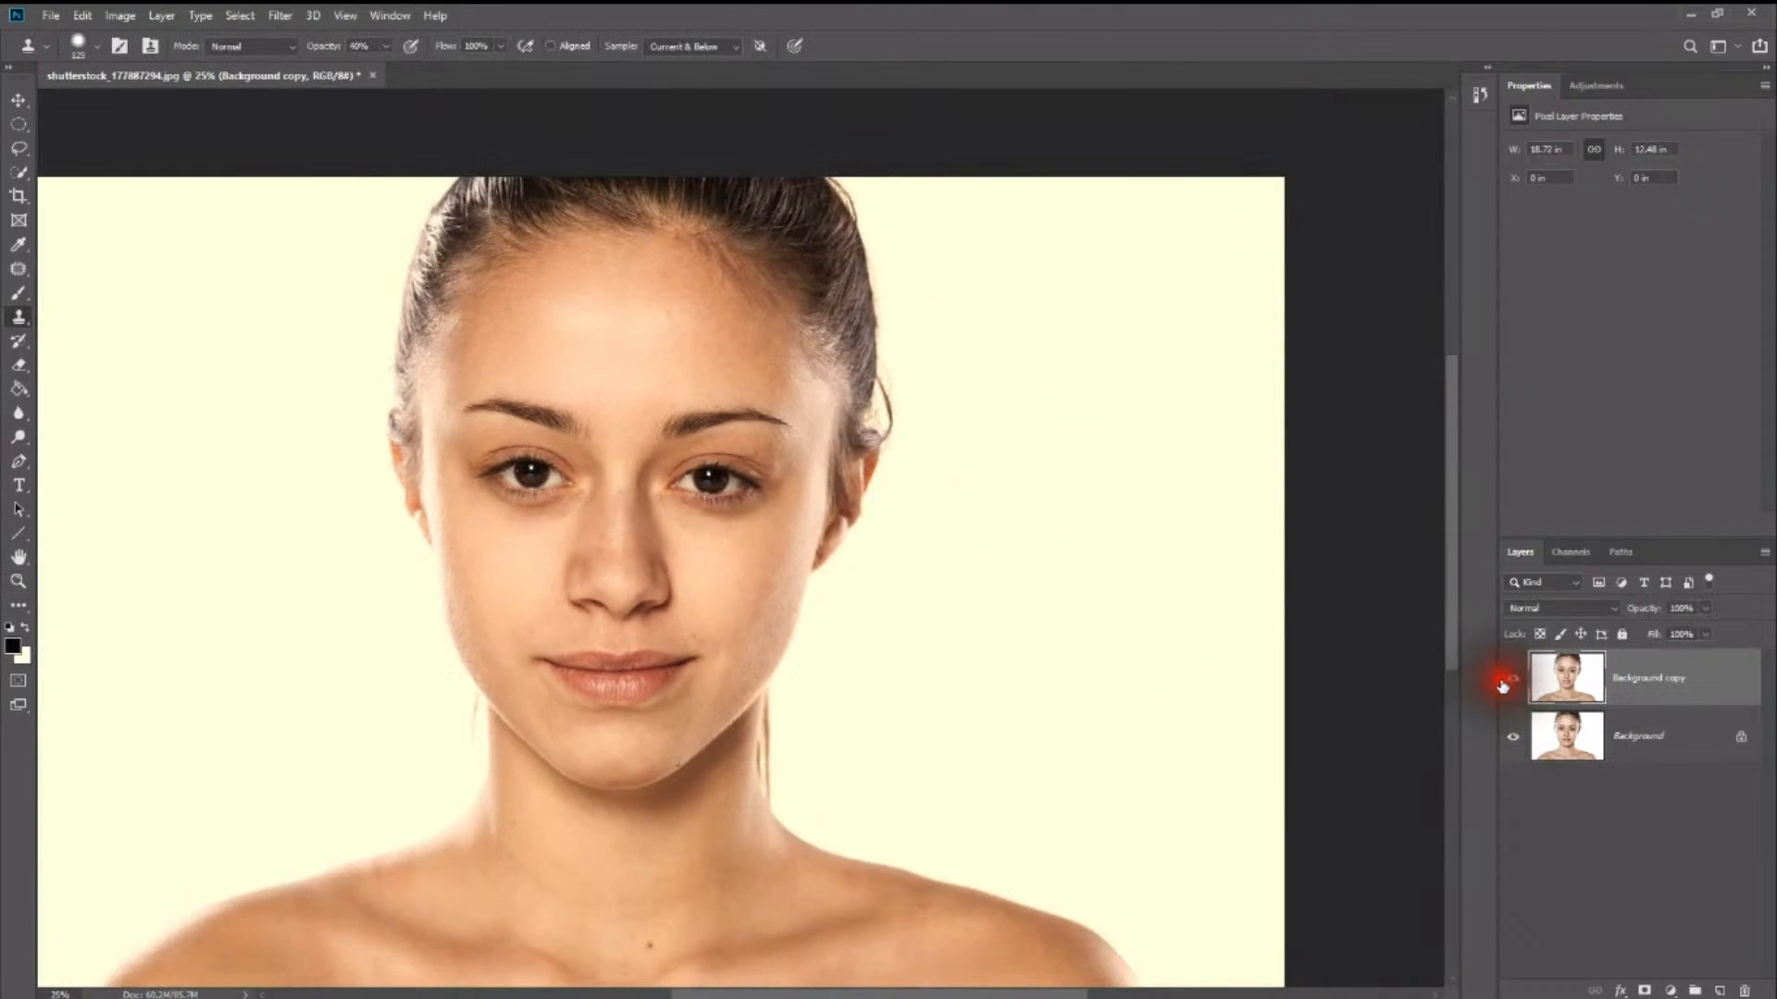
{"action": "left_click", "coordinate": [1505, 683]}
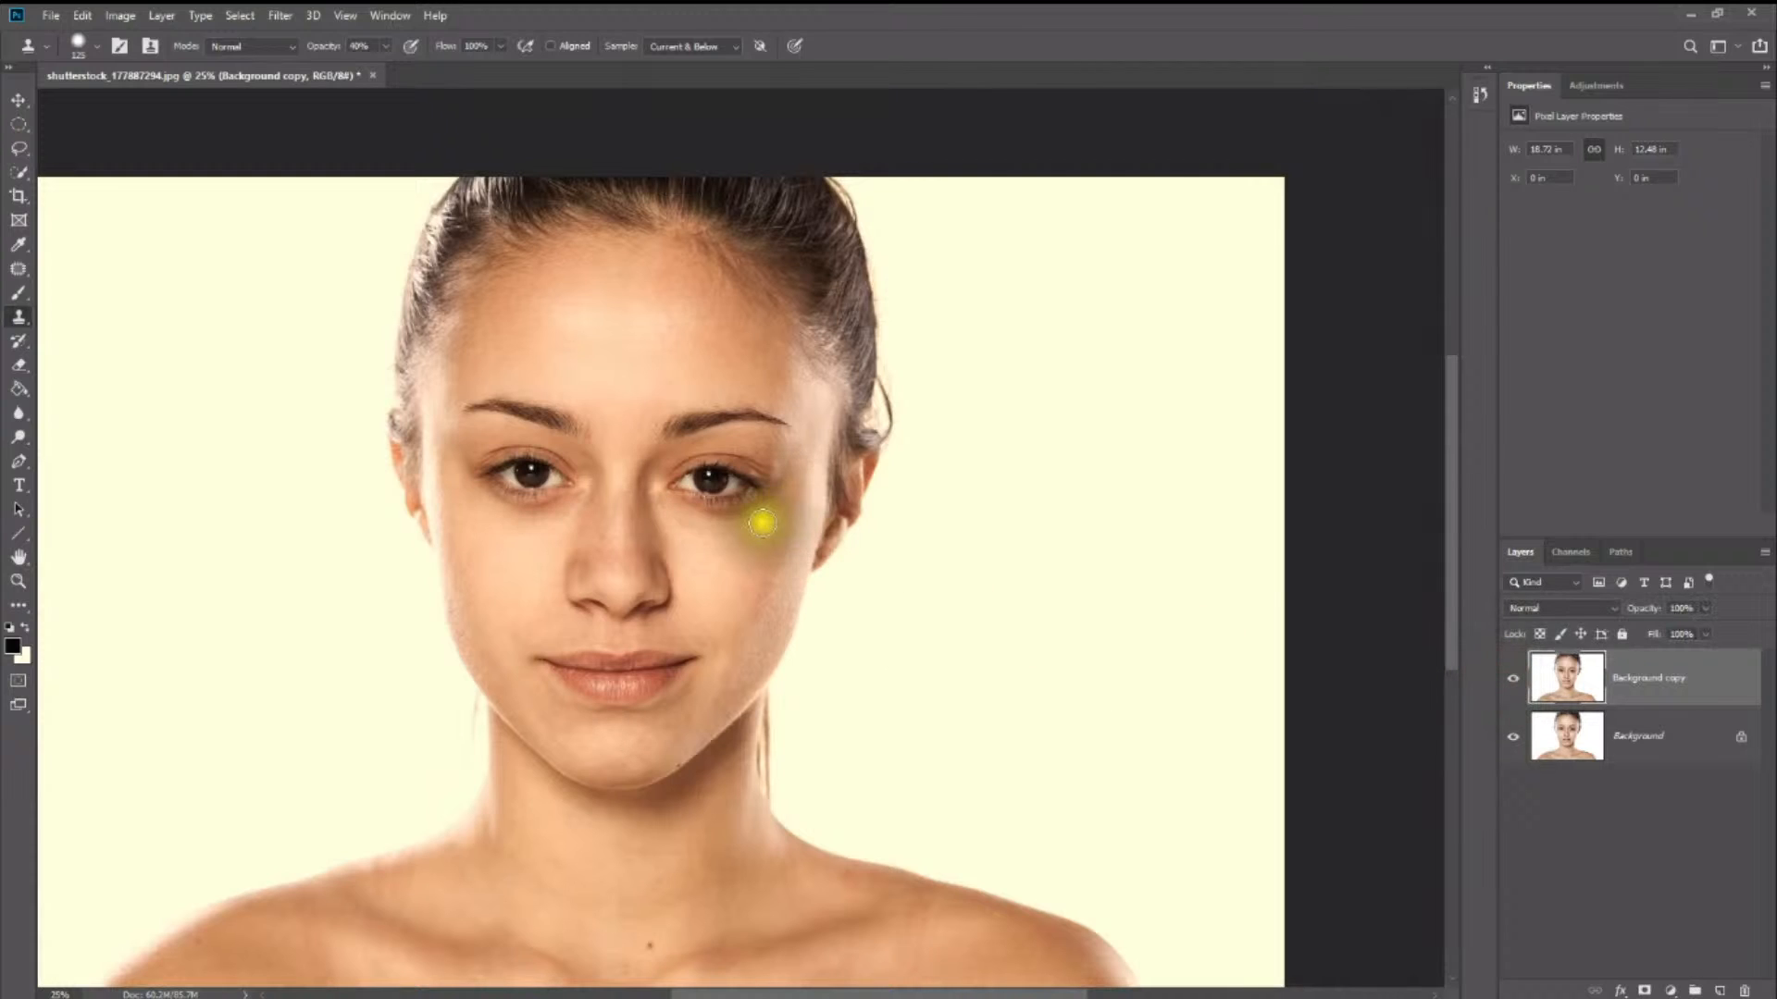
- Lower the Clone Stamp opacity to 19% and blend the remaining under-eye shadows on both sides with sampled cheek skin
{"action": "mouse_move", "coordinate": [703, 516]}
{"action": "left_mouse_down"}
{"action": "mouse_move", "coordinate": [770, 507]}
{"action": "mouse_move", "coordinate": [703, 492]}
{"action": "left_mouse_up"}
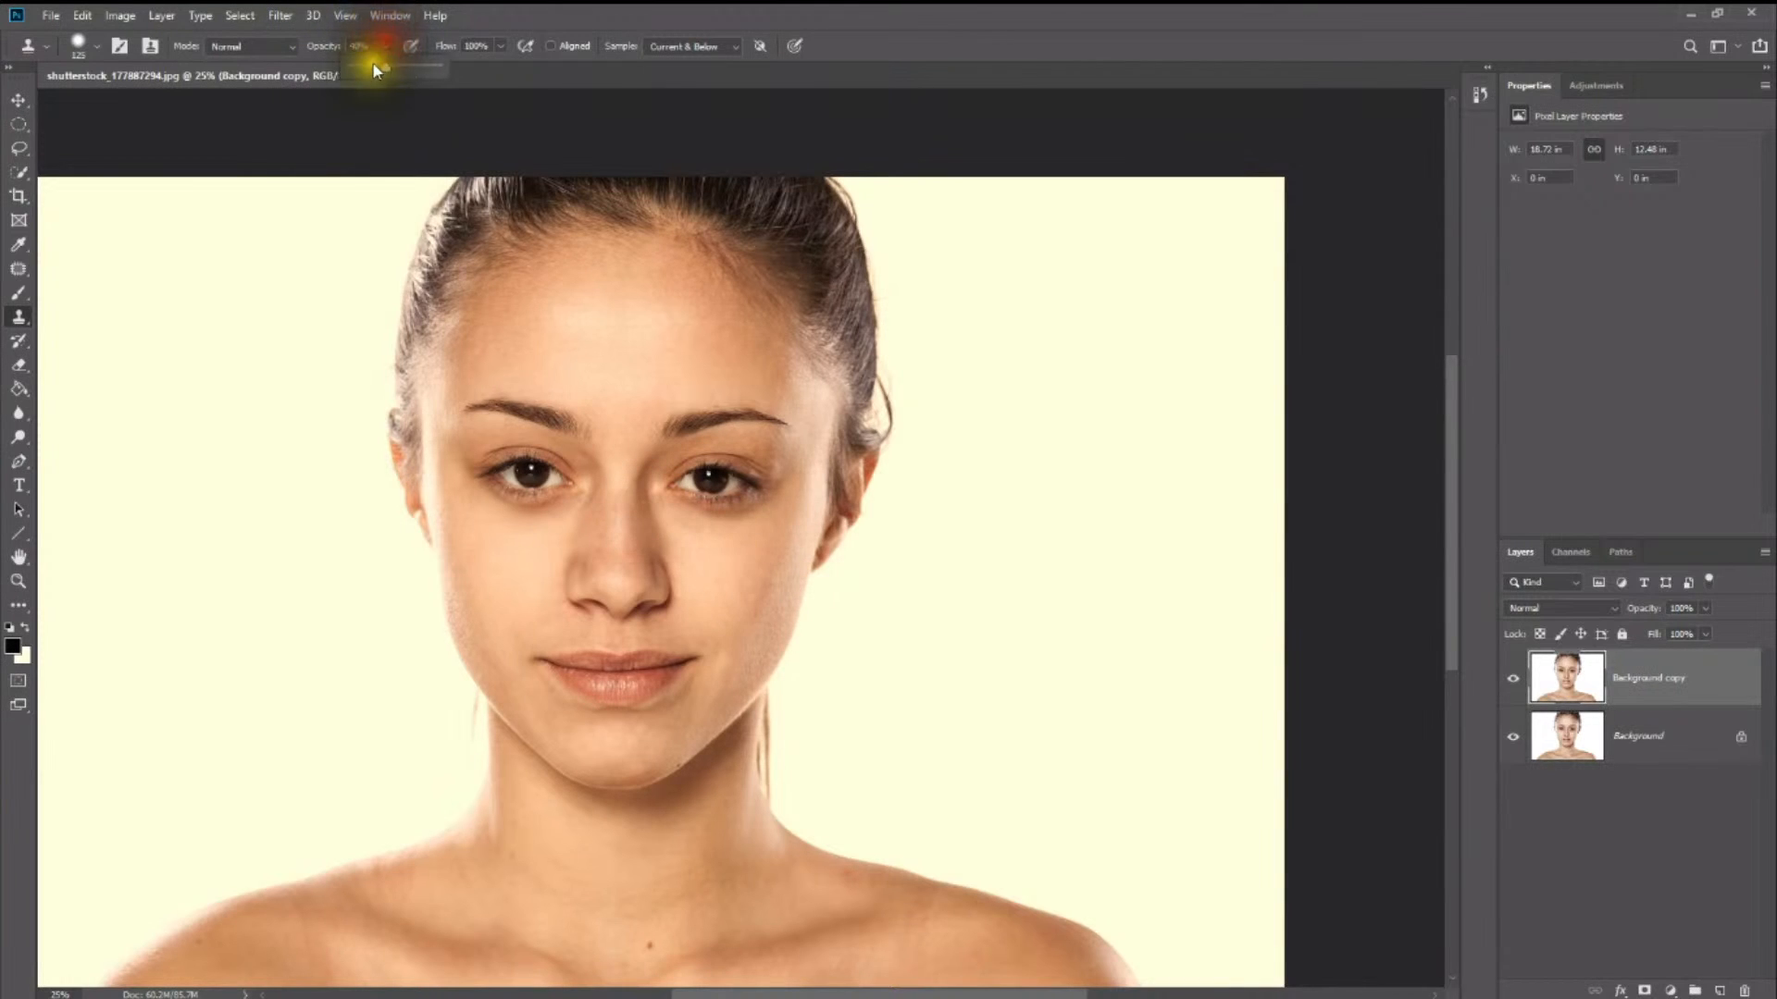
{"action": "left_click_drag", "start_coordinate": [369, 75], "coordinate": [369, 69]}
{"action": "key", "text": "z"}
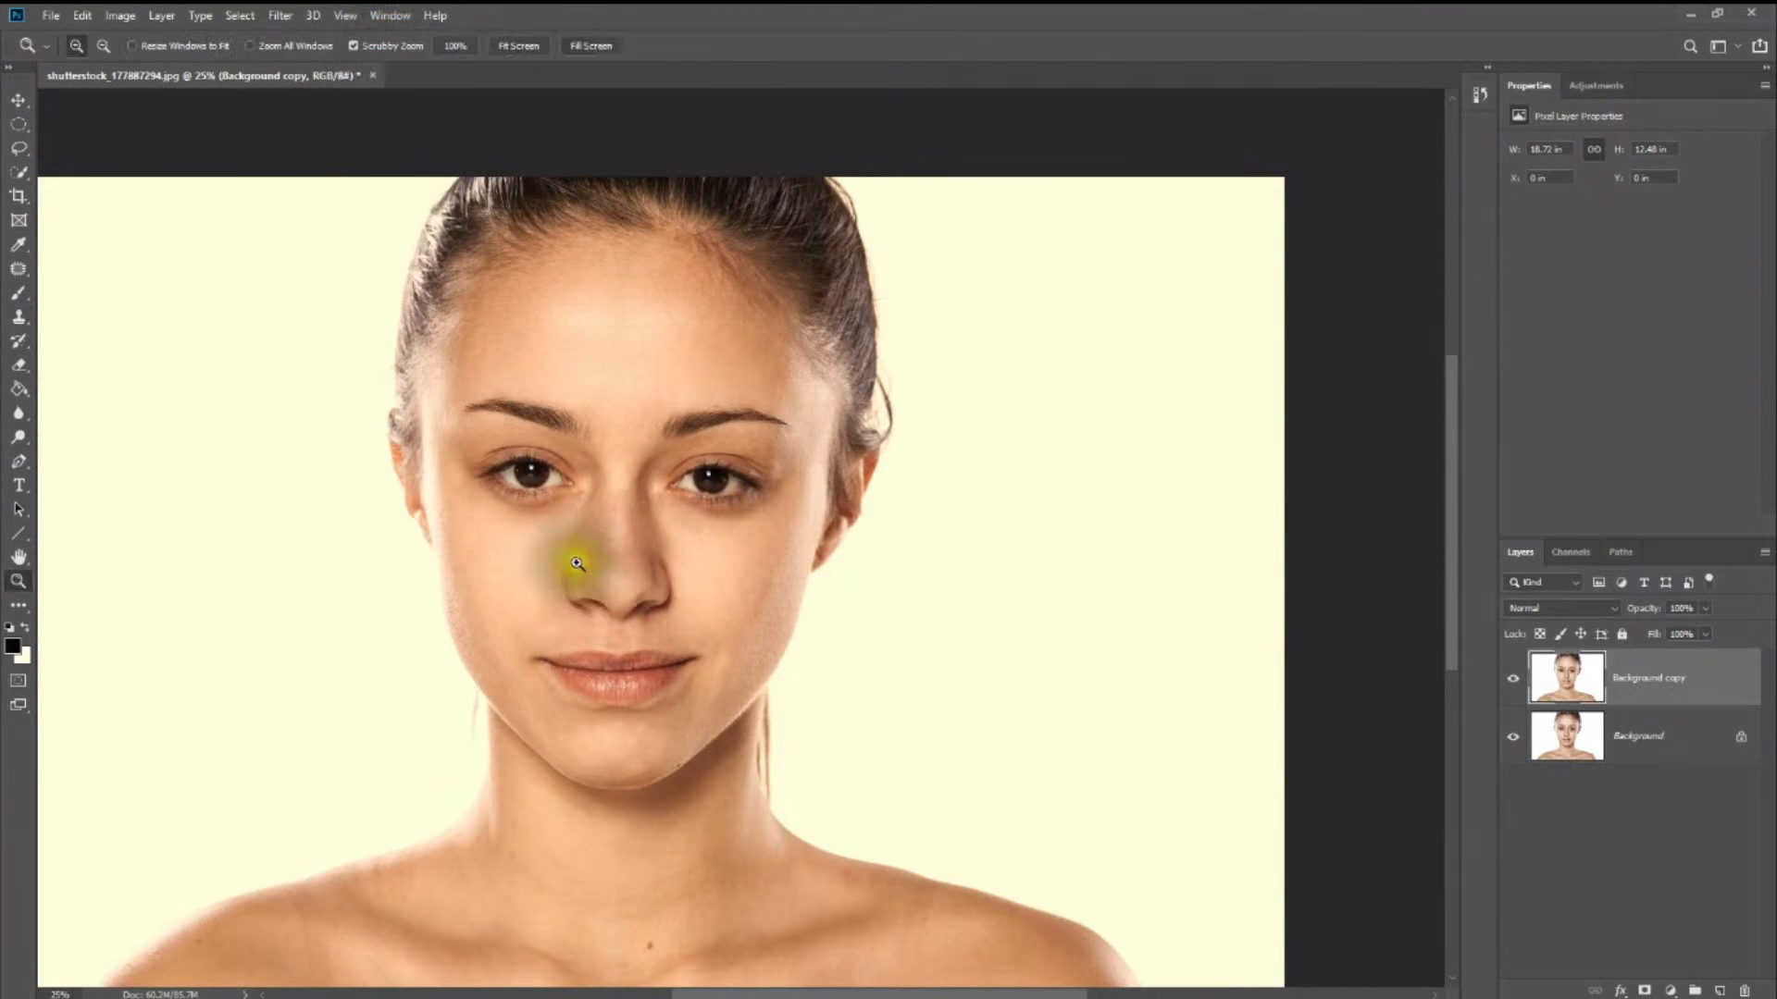
{"action": "left_click_drag", "start_coordinate": [528, 508], "coordinate": [554, 549]}
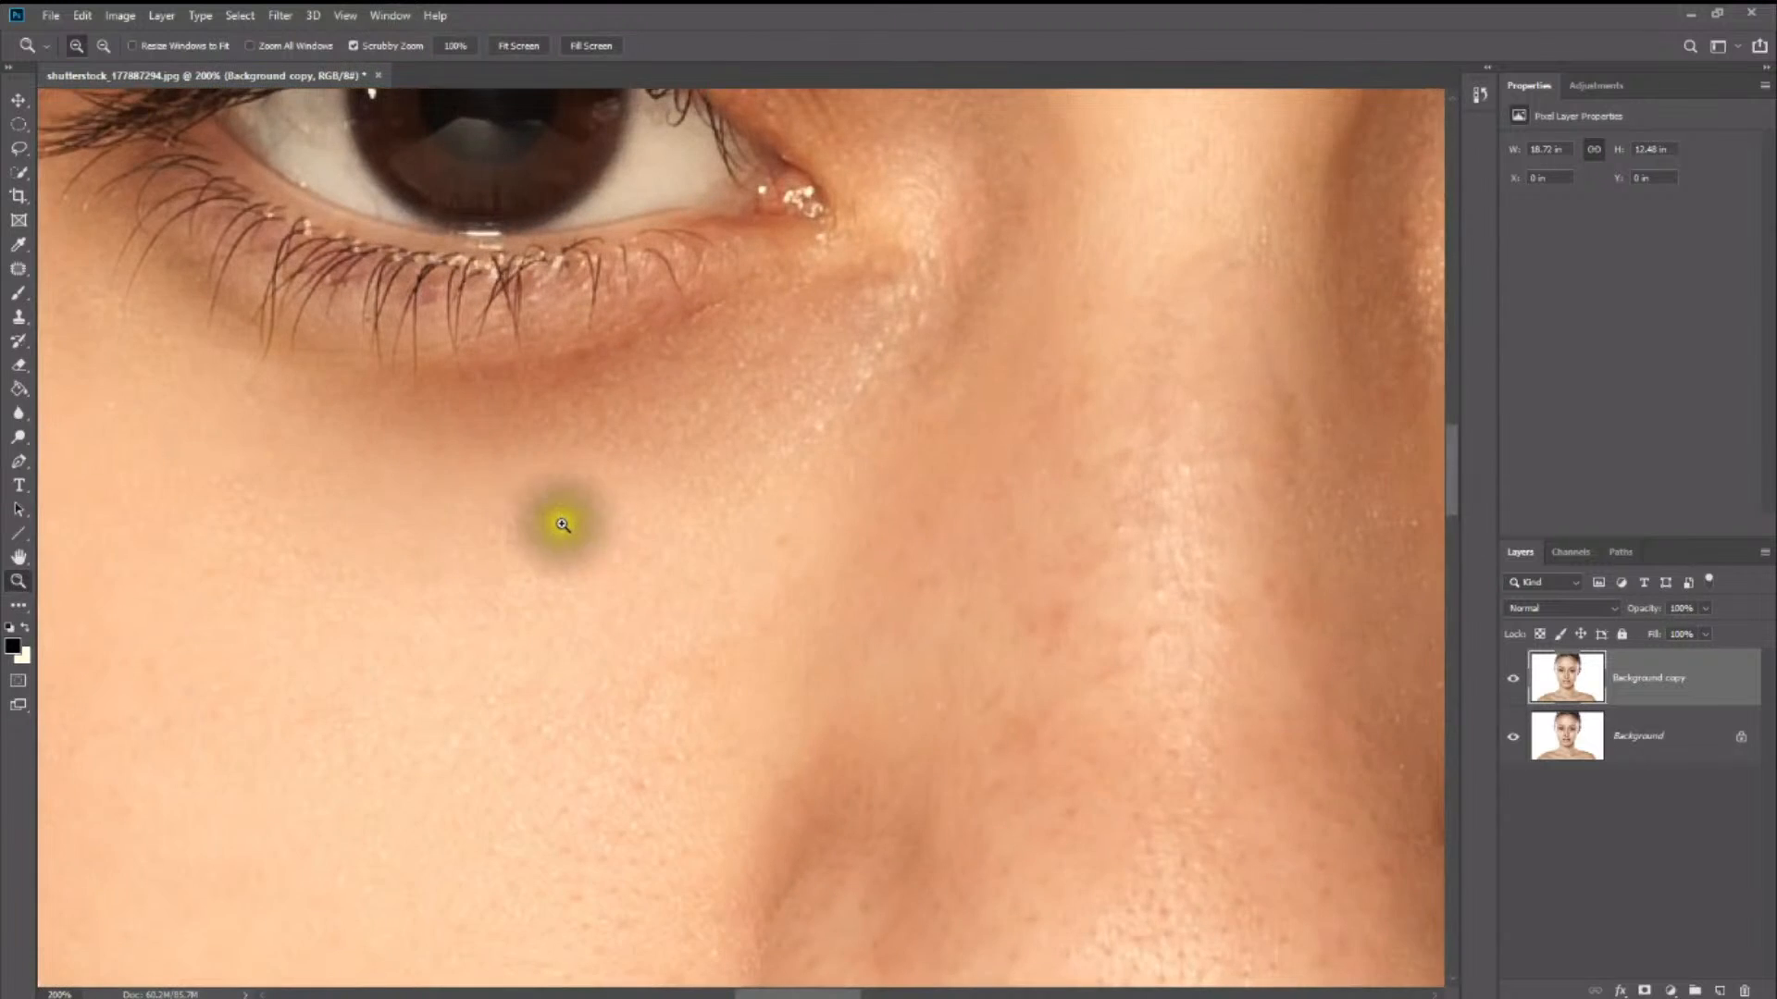
{"action": "left_click", "coordinate": [556, 515], "text": "alt"}
{"action": "left_click", "coordinate": [555, 515], "text": "alt"}
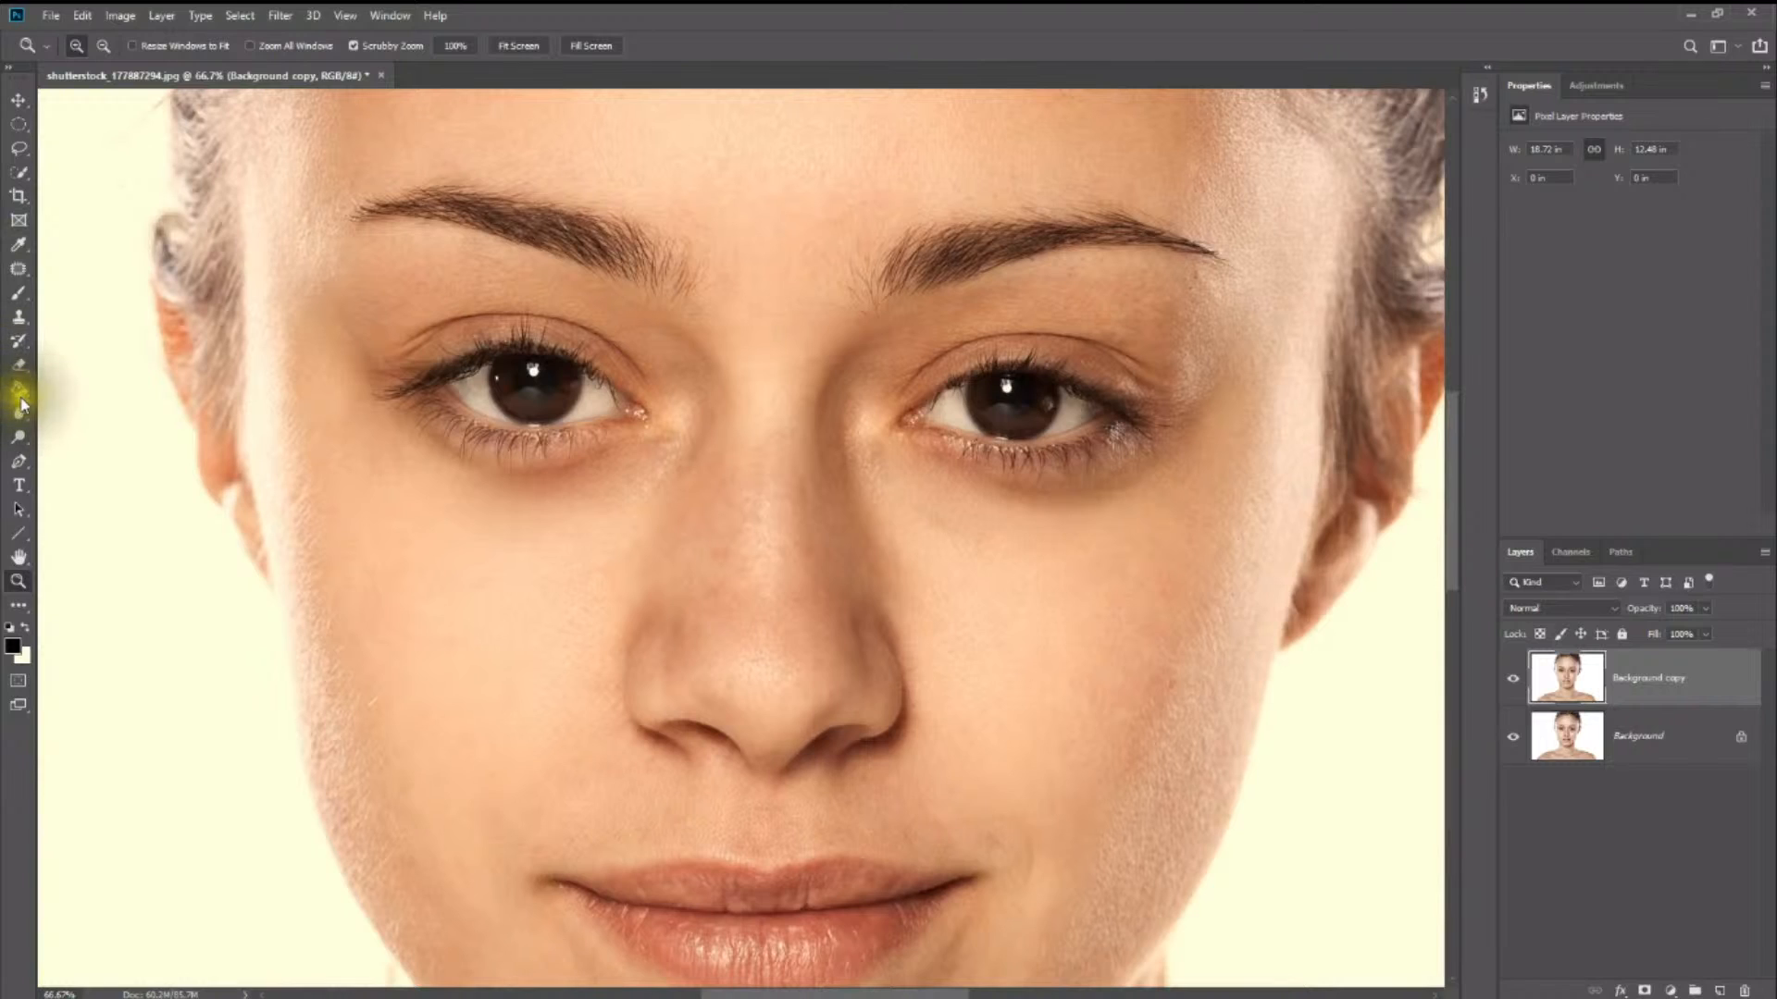
{"action": "left_click", "coordinate": [18, 316]}
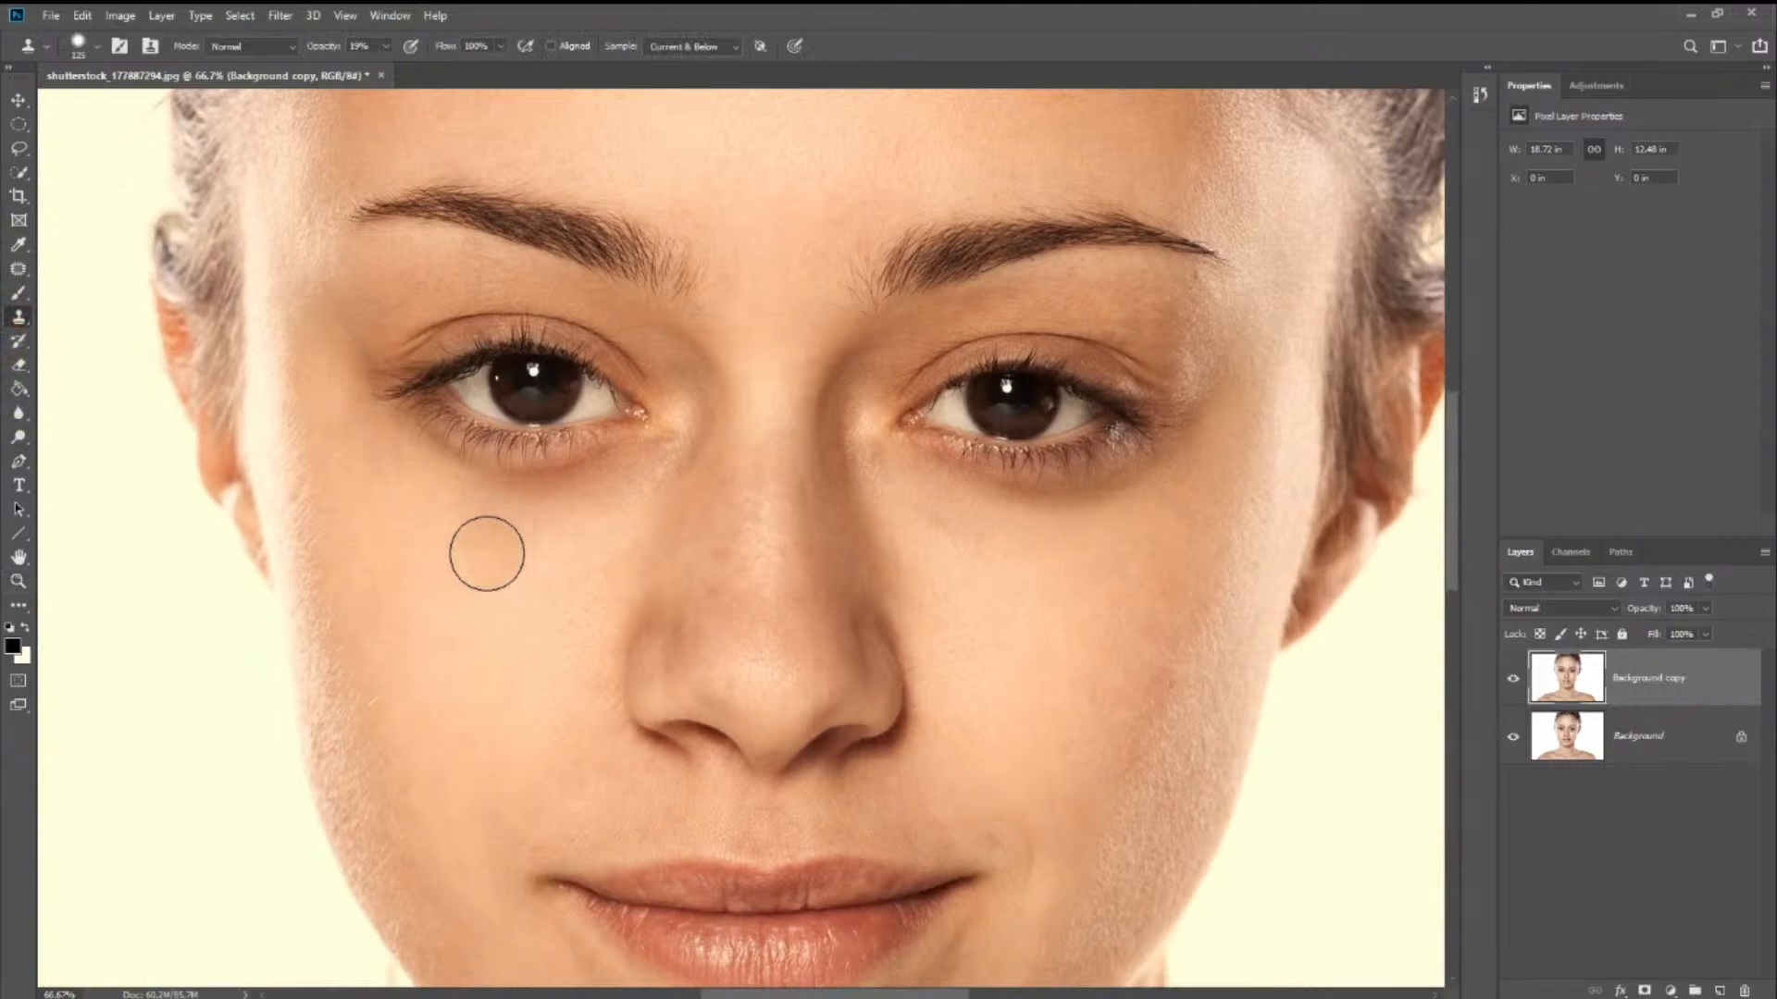
{"action": "left_click", "coordinate": [437, 531], "text": "alt"}
{"action": "mouse_move", "coordinate": [485, 511]}
{"action": "left_mouse_down"}
{"action": "mouse_move", "coordinate": [607, 484]}
{"action": "mouse_move", "coordinate": [465, 502]}
{"action": "mouse_move", "coordinate": [540, 508]}
{"action": "mouse_move", "coordinate": [393, 500]}
{"action": "left_mouse_up"}
{"action": "left_click", "coordinate": [1019, 593], "text": "alt"}
{"action": "mouse_move", "coordinate": [947, 531]}
{"action": "left_mouse_down"}
{"action": "mouse_move", "coordinate": [1078, 549]}
{"action": "mouse_move", "coordinate": [1016, 524]}
{"action": "mouse_move", "coordinate": [1146, 496]}
{"action": "mouse_move", "coordinate": [1020, 540]}
{"action": "mouse_move", "coordinate": [1124, 508]}
{"action": "mouse_move", "coordinate": [1049, 532]}
{"action": "mouse_move", "coordinate": [993, 517]}
{"action": "mouse_move", "coordinate": [1143, 539]}
{"action": "mouse_move", "coordinate": [1167, 504]}
{"action": "mouse_move", "coordinate": [1024, 527]}
{"action": "mouse_move", "coordinate": [1133, 483]}
{"action": "mouse_move", "coordinate": [970, 542]}
{"action": "left_mouse_up"}
{"action": "left_click", "coordinate": [1081, 547]}
{"action": "left_click", "coordinate": [588, 573], "text": "alt"}
- Compare the finished retouching with the original by toggling the Background copy layer, and fit the whole portrait on screen
{"action": "key", "text": "z"}
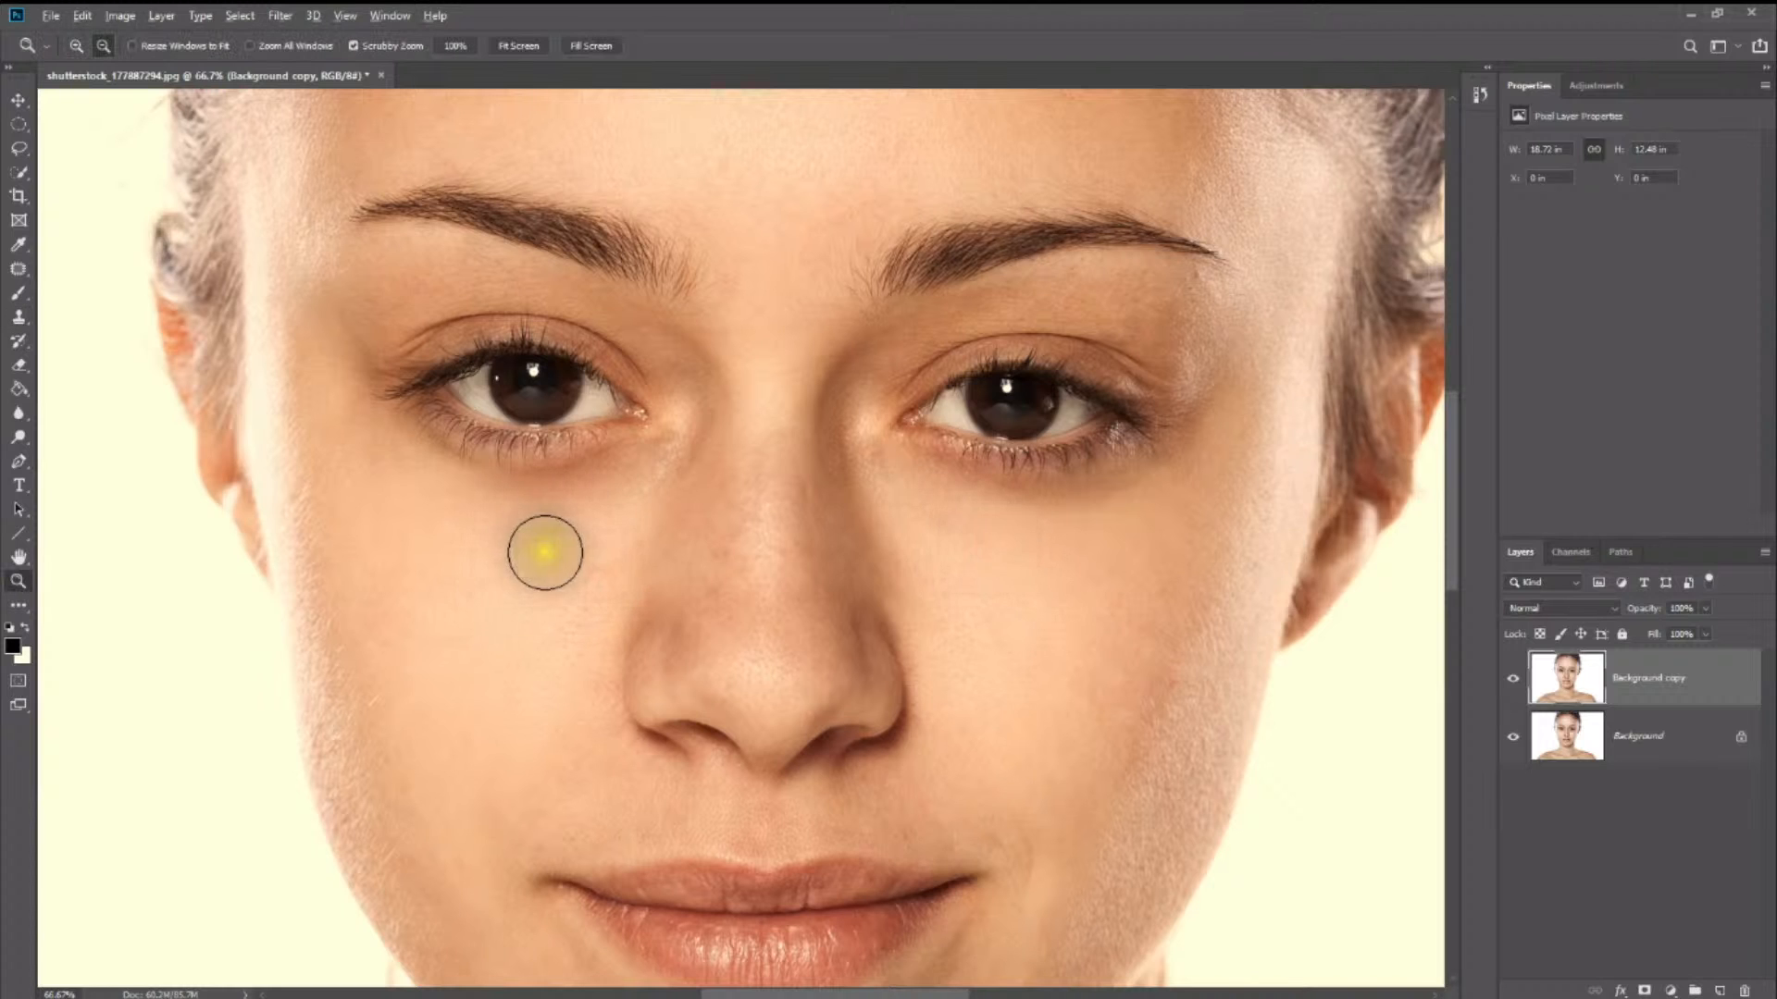
{"action": "left_click_drag", "start_coordinate": [515, 556], "coordinate": [337, 595]}
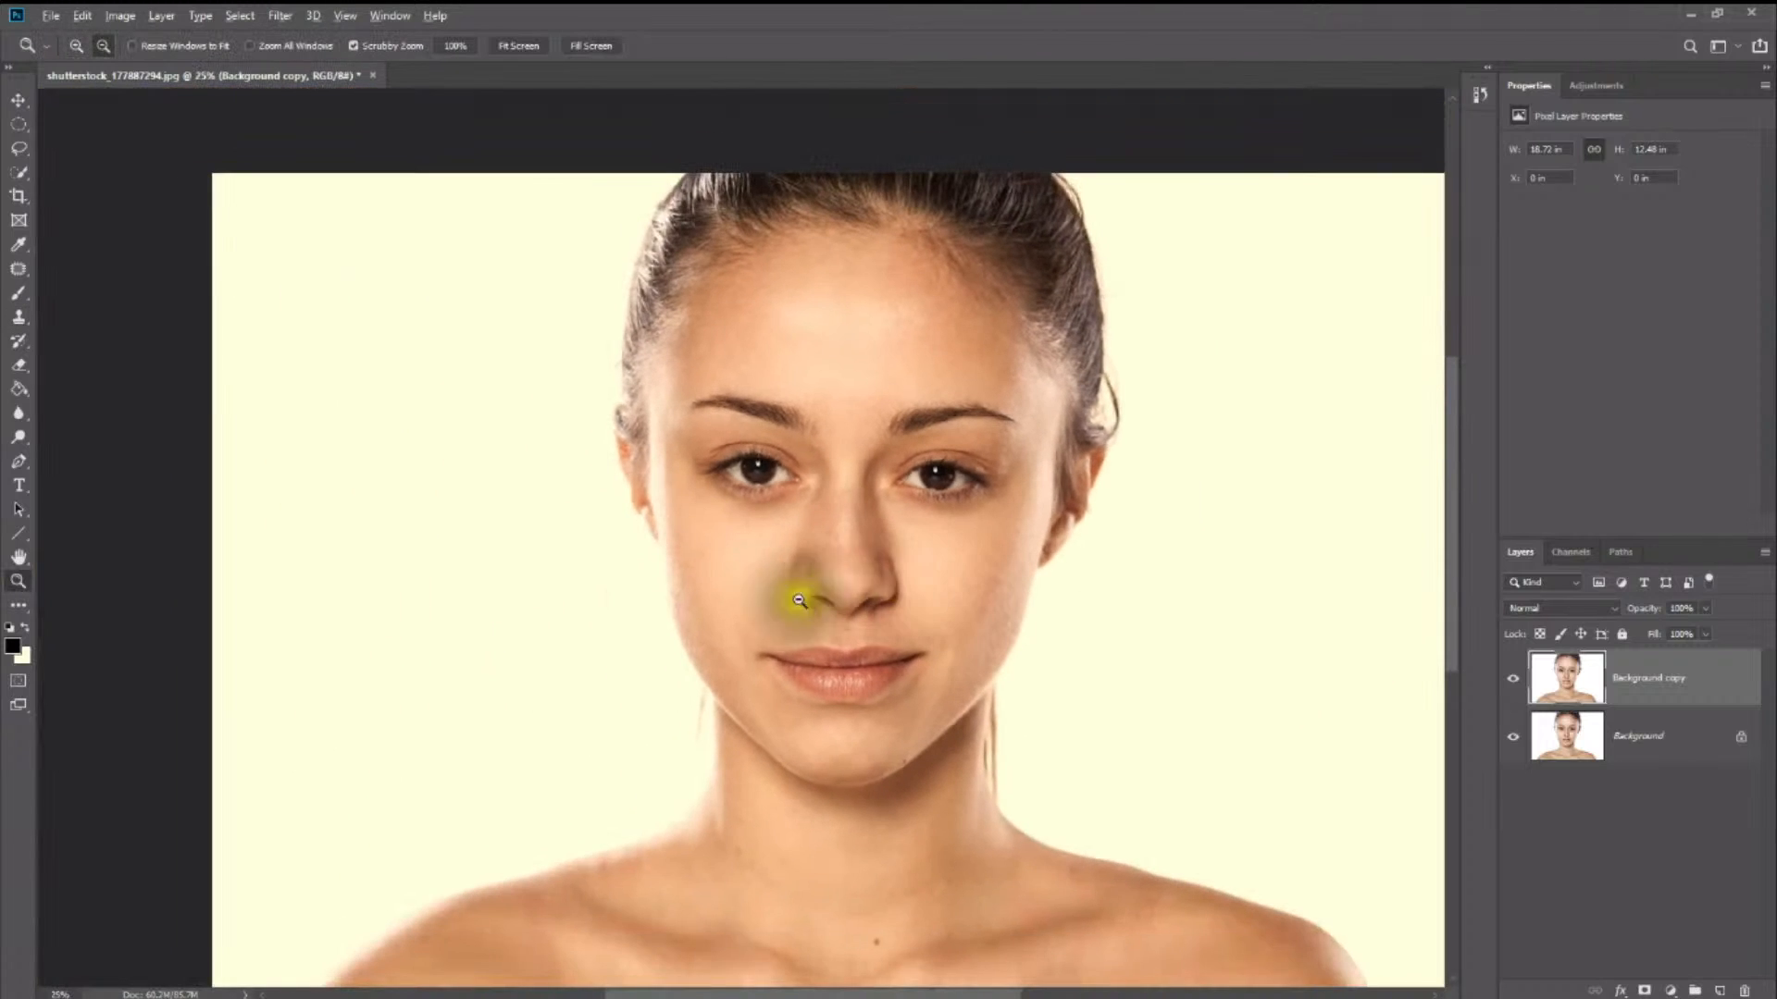
{"action": "left_click", "coordinate": [807, 600], "text": "alt"}
{"action": "key", "text": "s"}
{"action": "left_click", "coordinate": [1512, 680]}
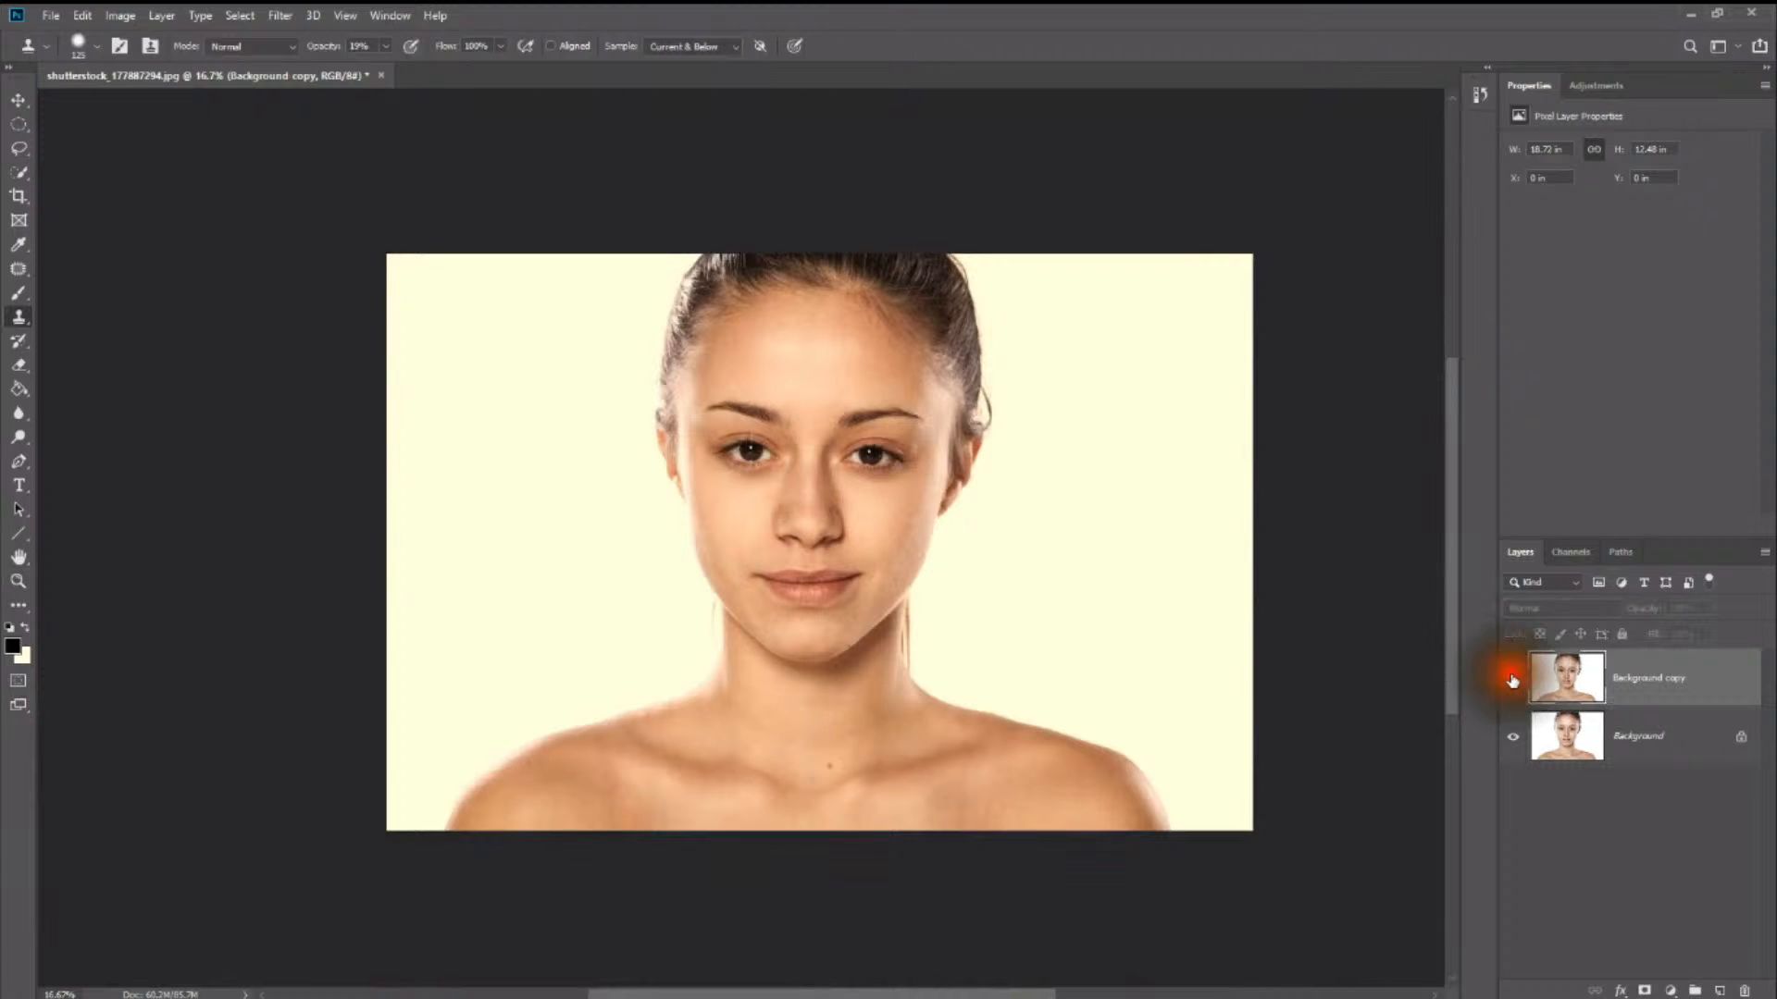
{"action": "left_click", "coordinate": [1512, 680]}
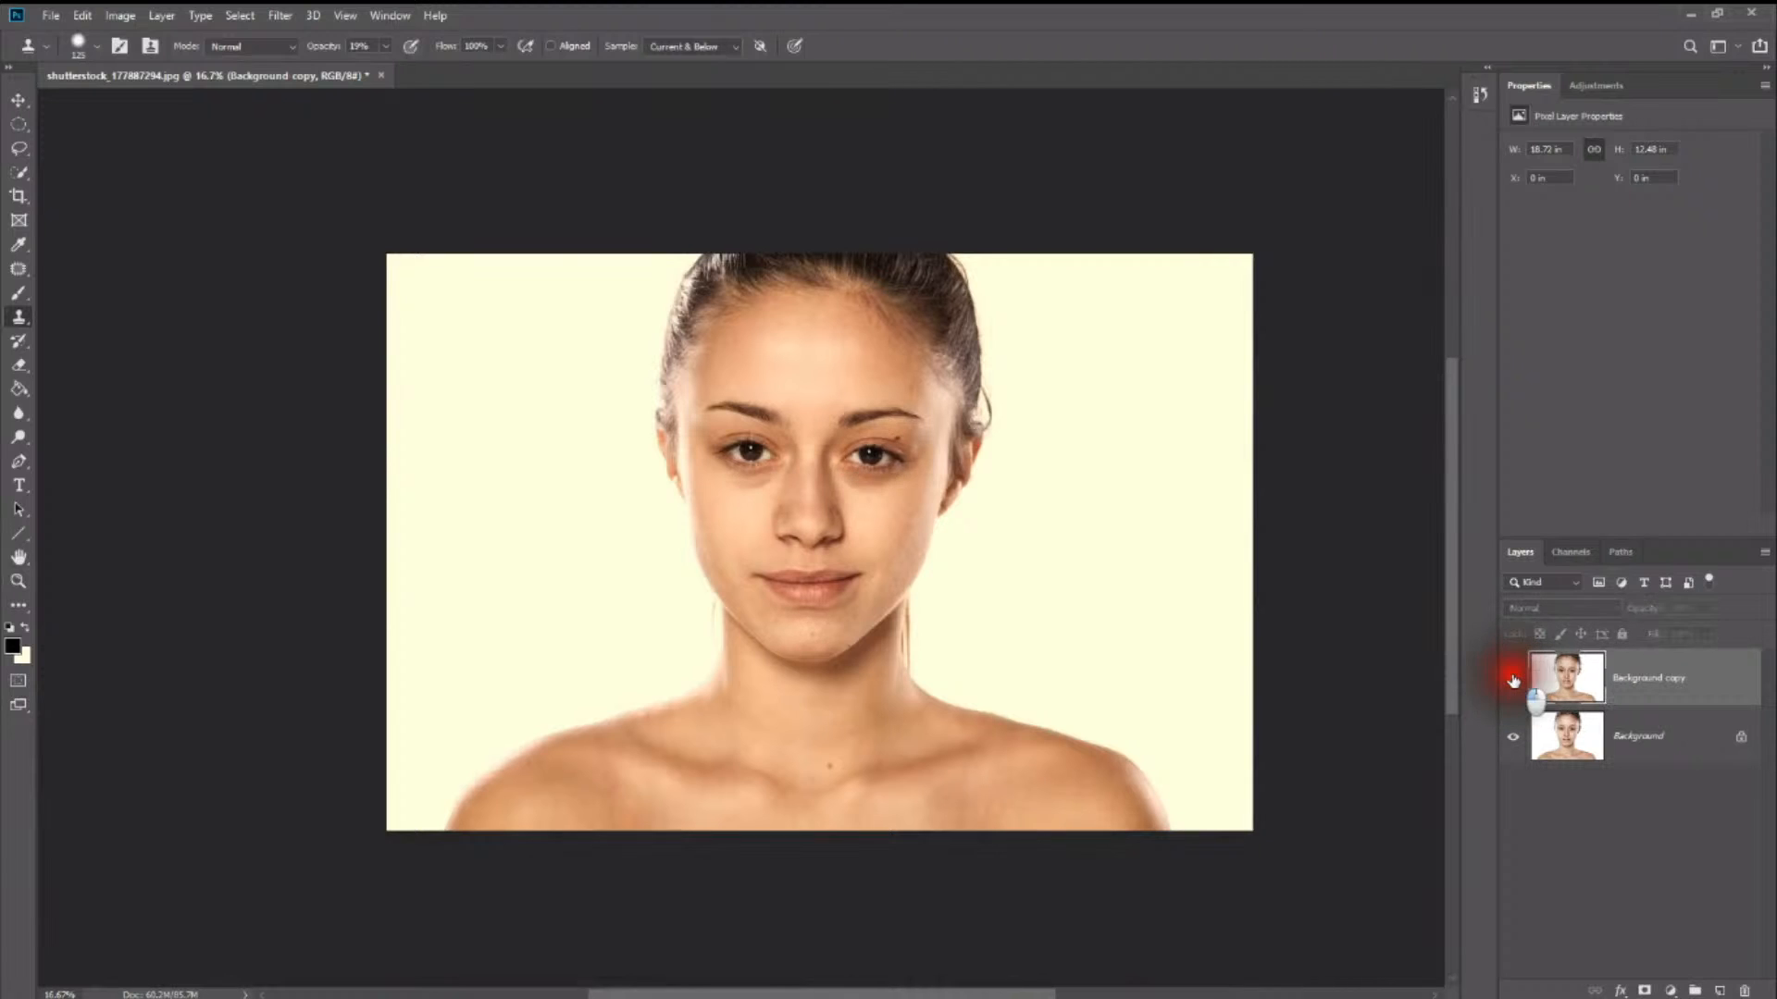
{"action": "left_click", "coordinate": [1512, 679]}
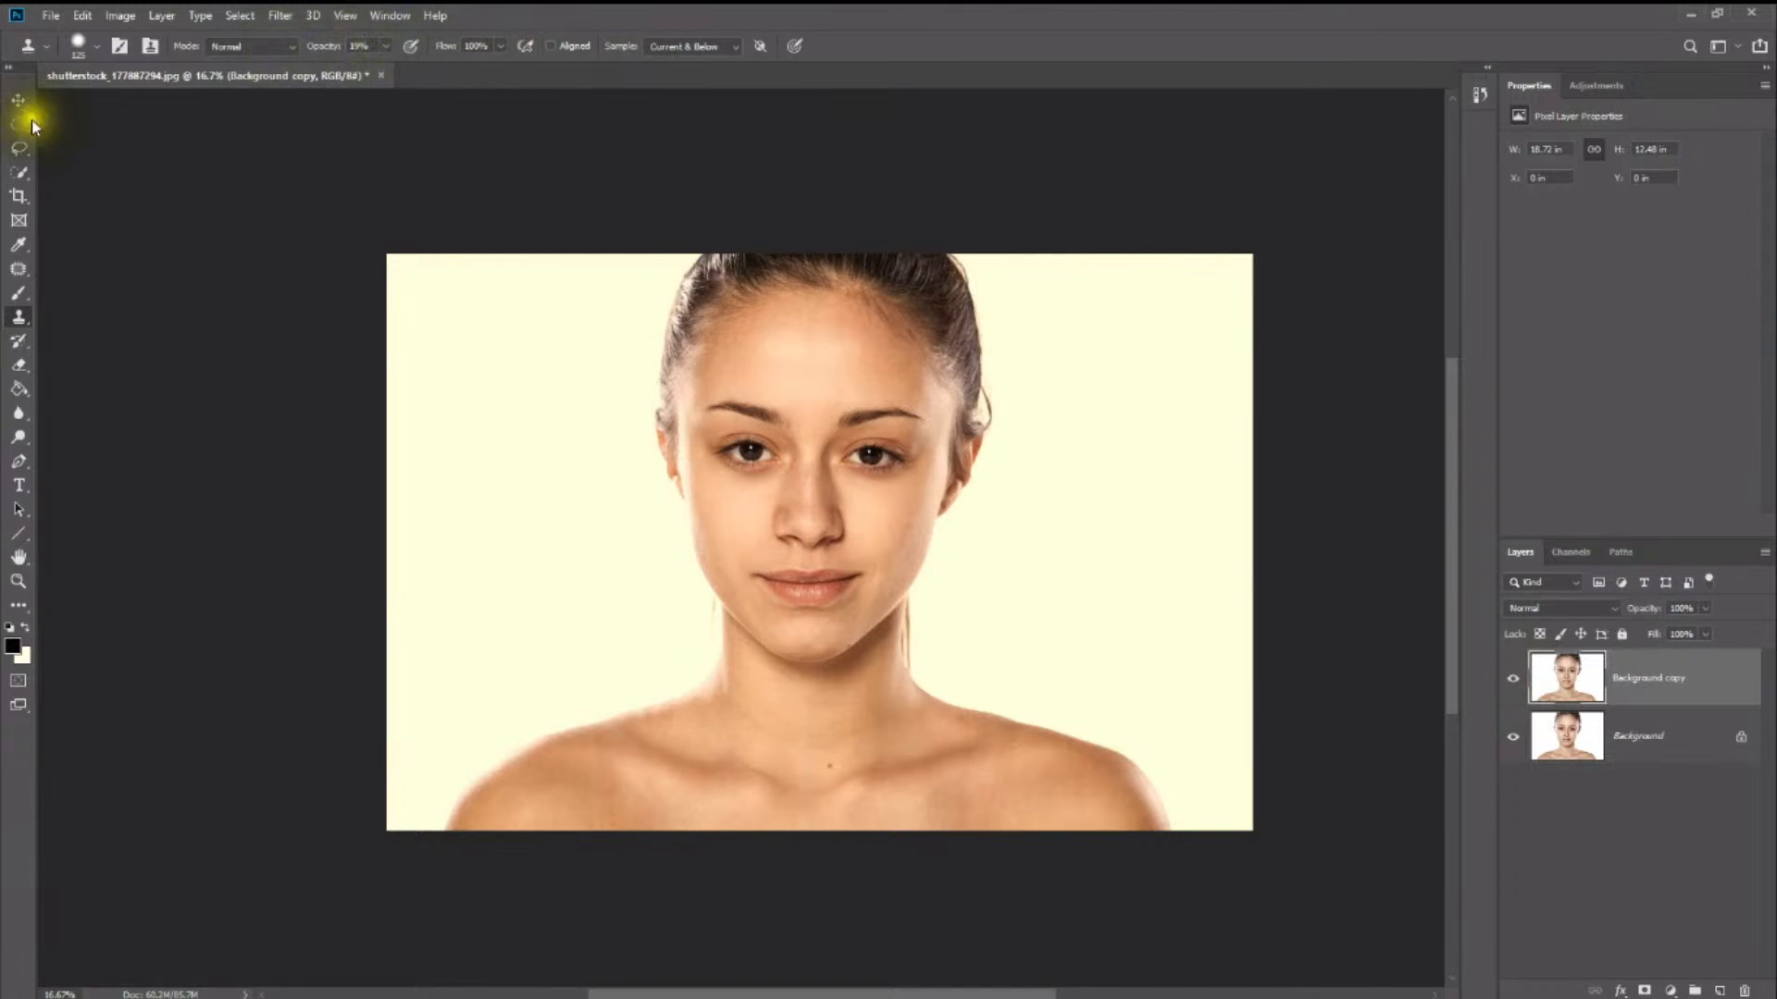
{"action": "left_click", "coordinate": [18, 582]}
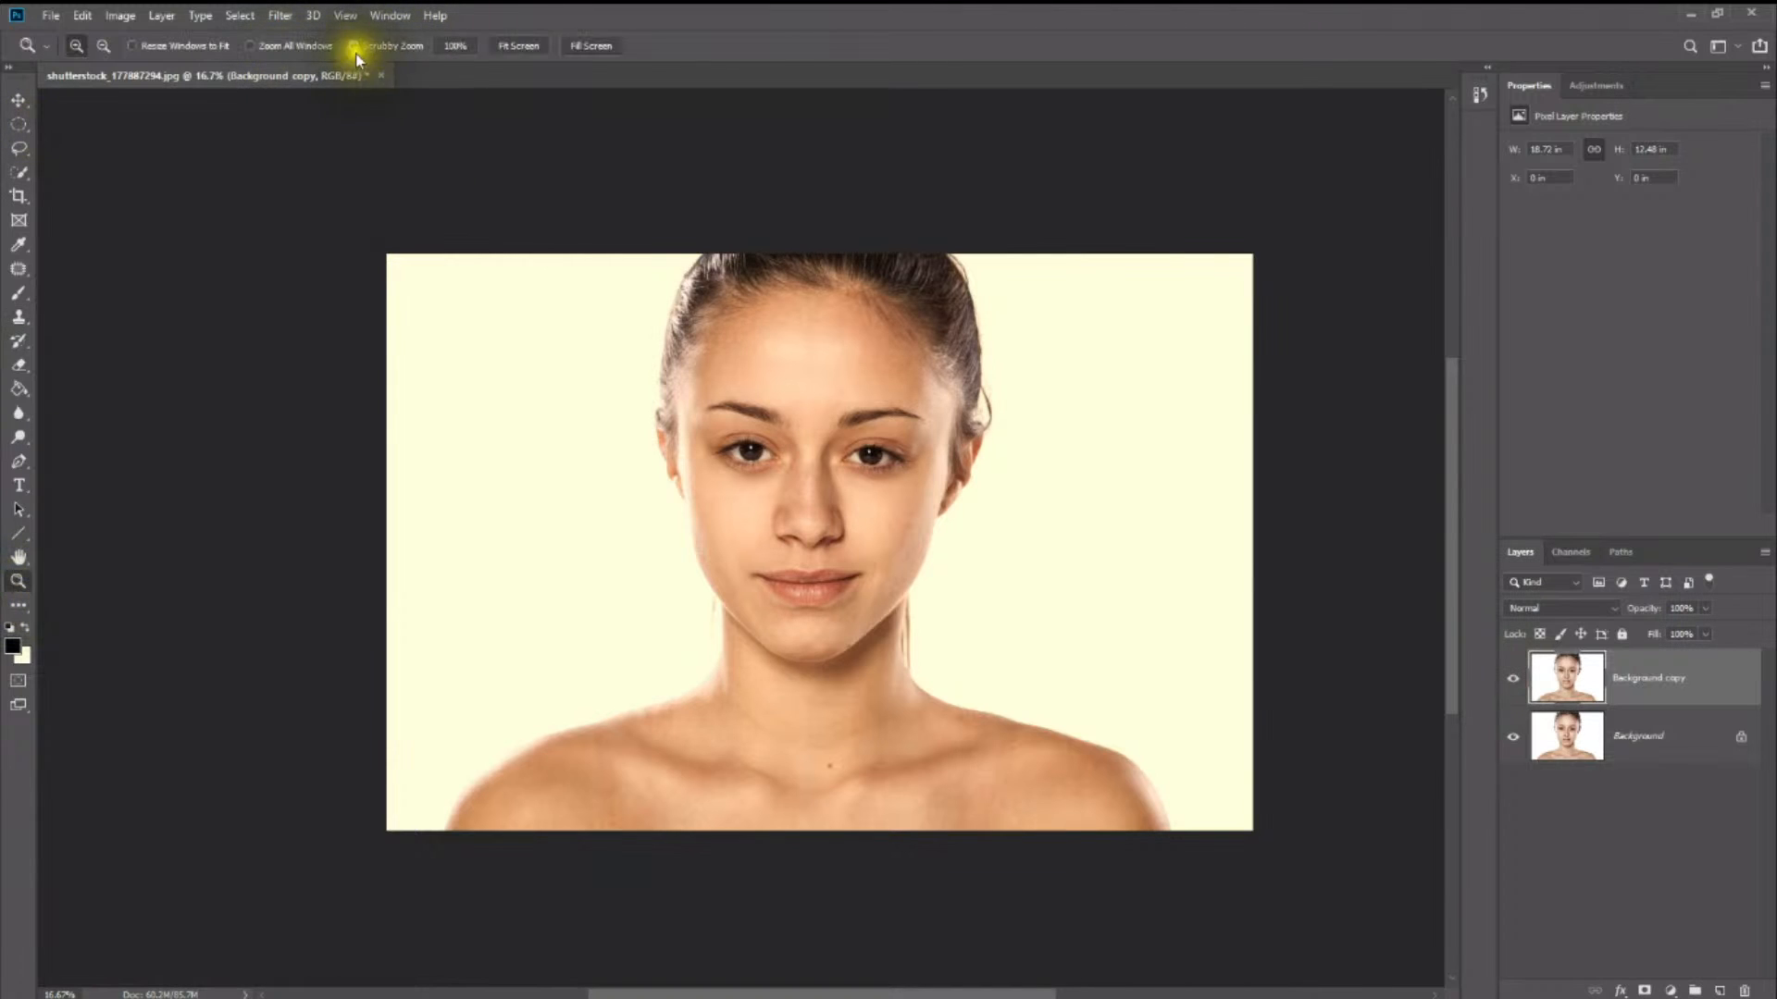
{"action": "left_click", "coordinate": [518, 46]}
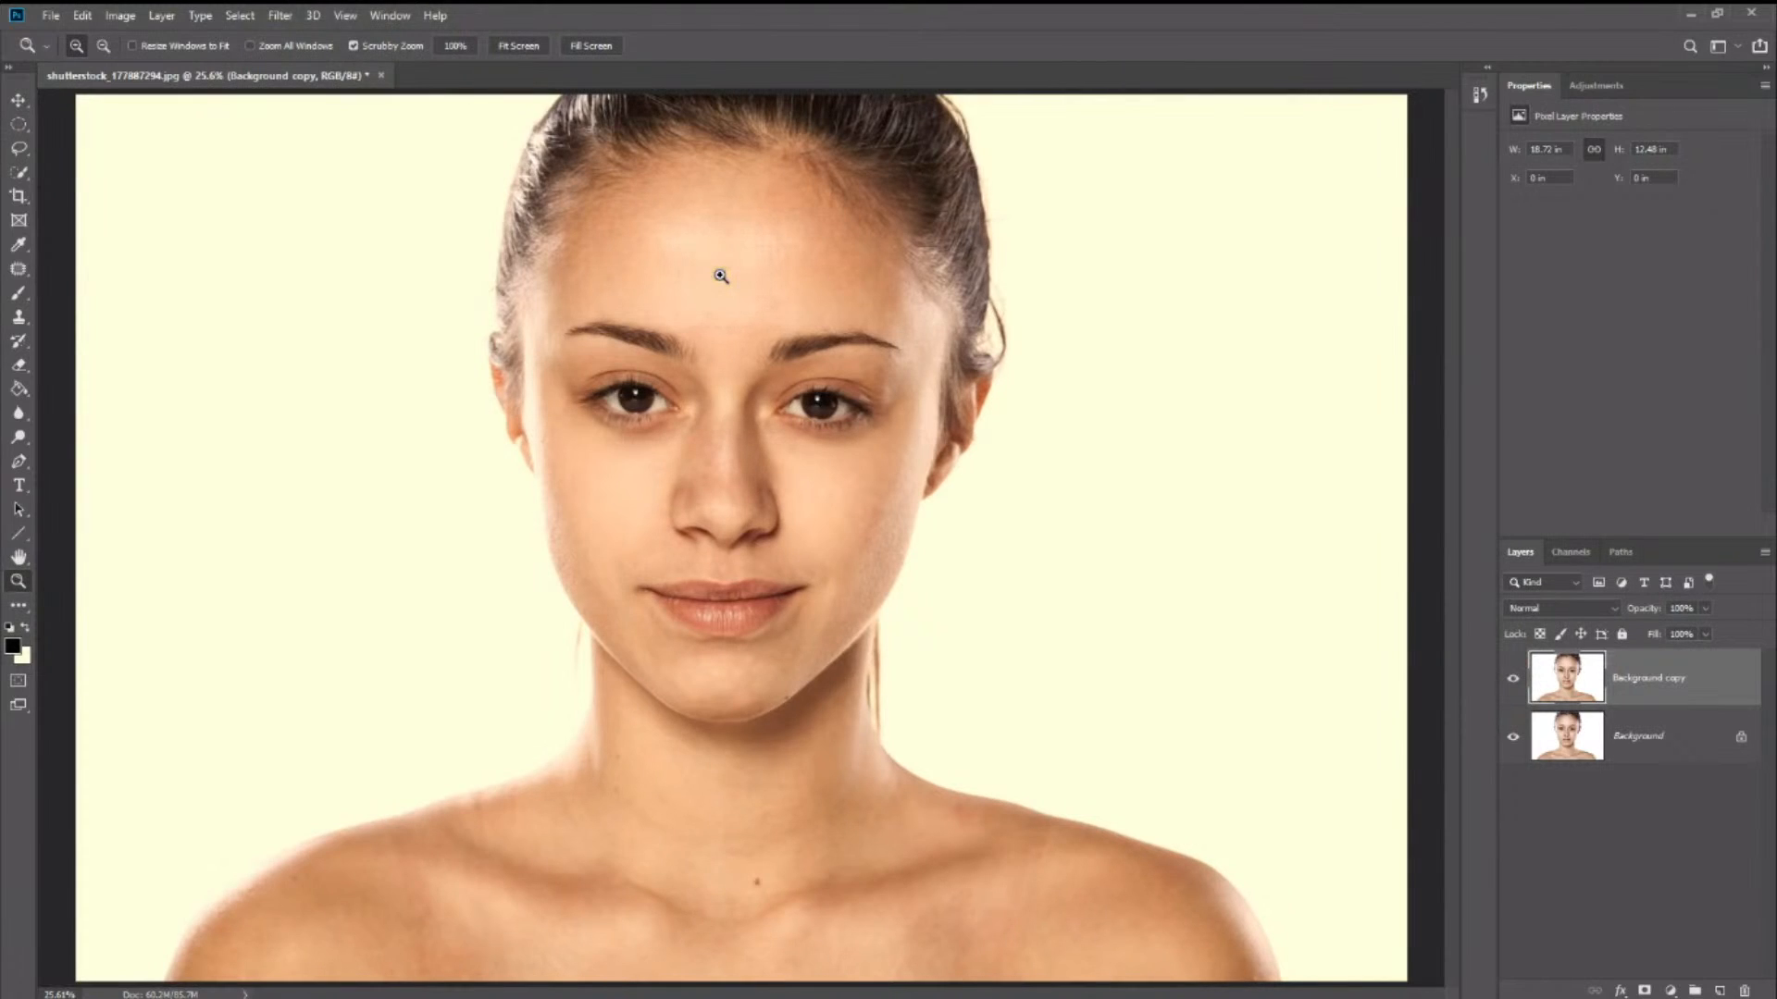
{"action": "left_click", "coordinate": [720, 276]}
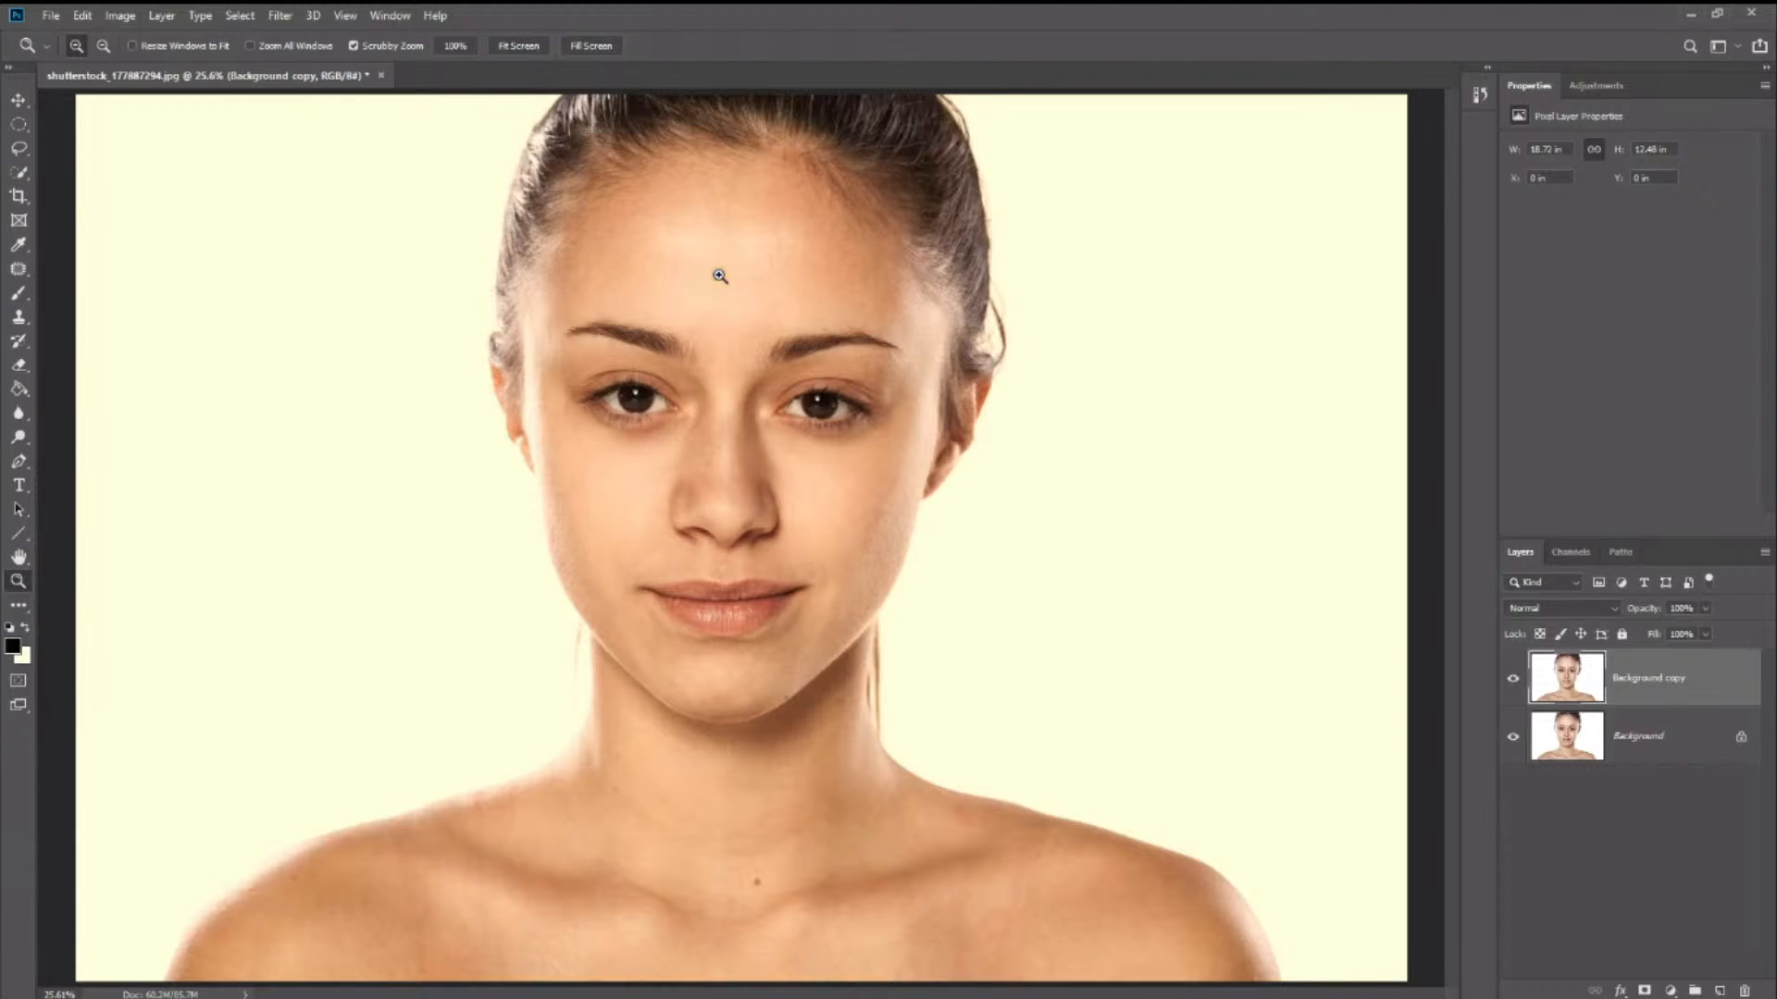
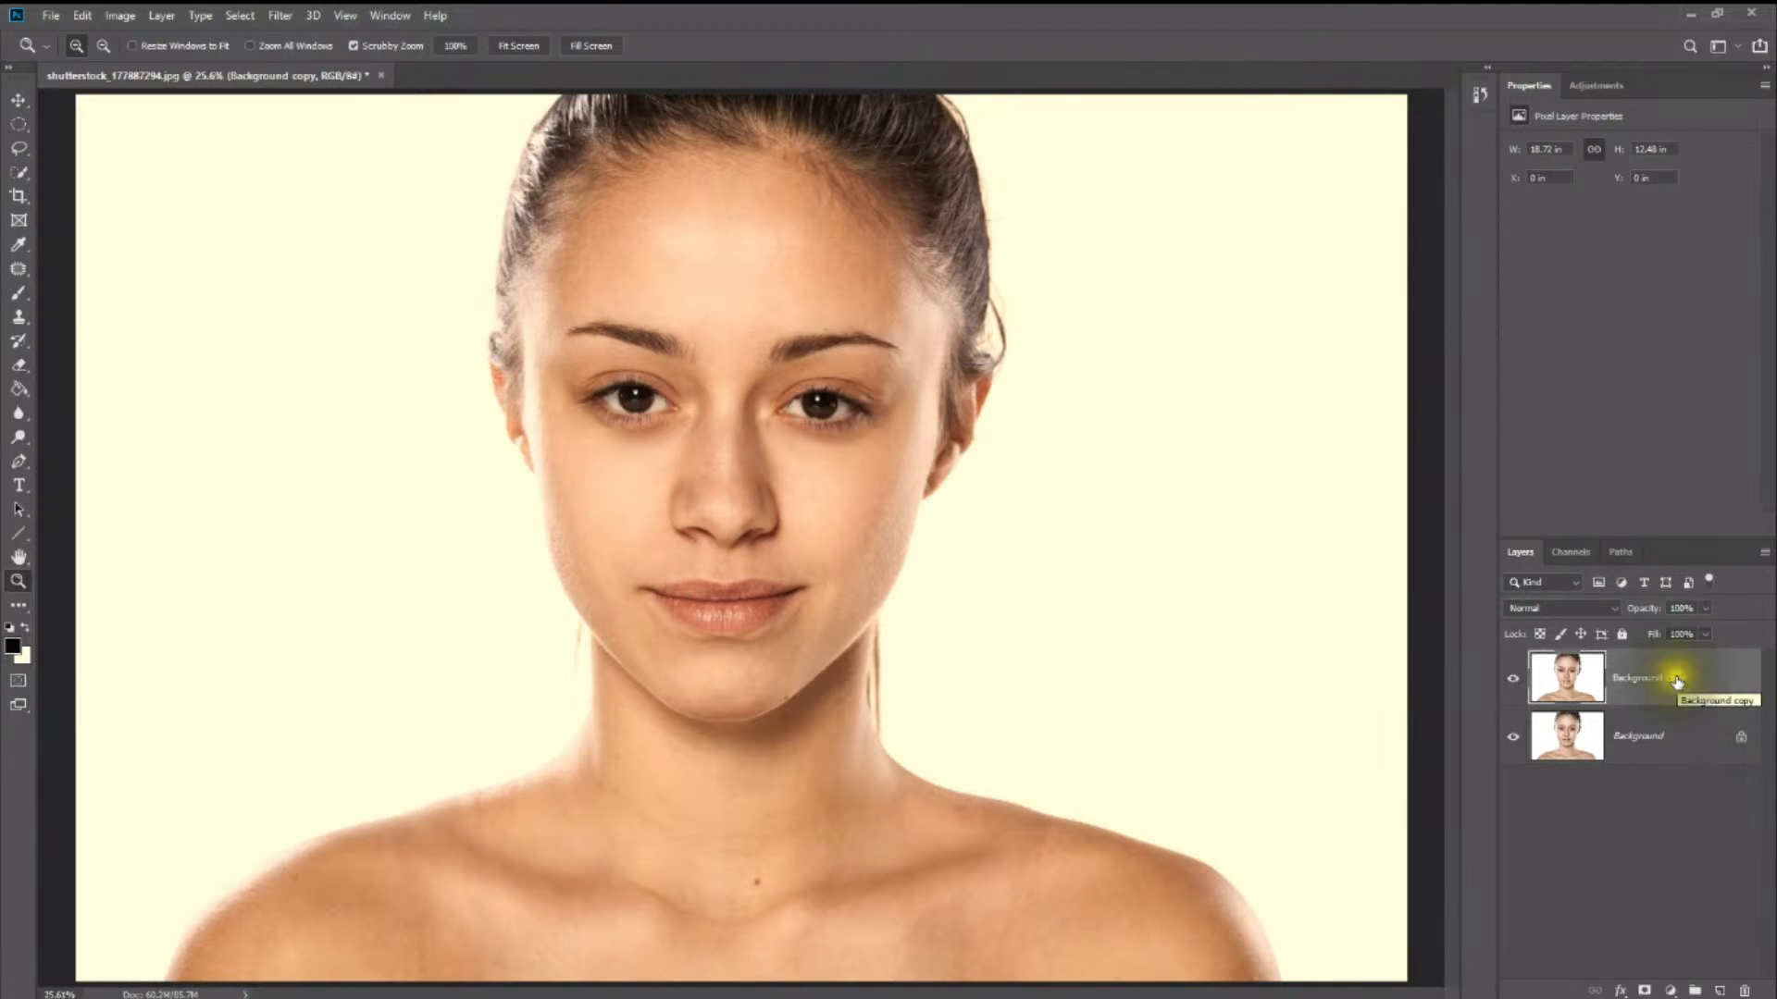
- Select the plain background on both sides of the woman with the Quick Selection tool on the Background copy layer
{"action": "left_click_drag", "start_coordinate": [1677, 681], "coordinate": [1724, 996]}
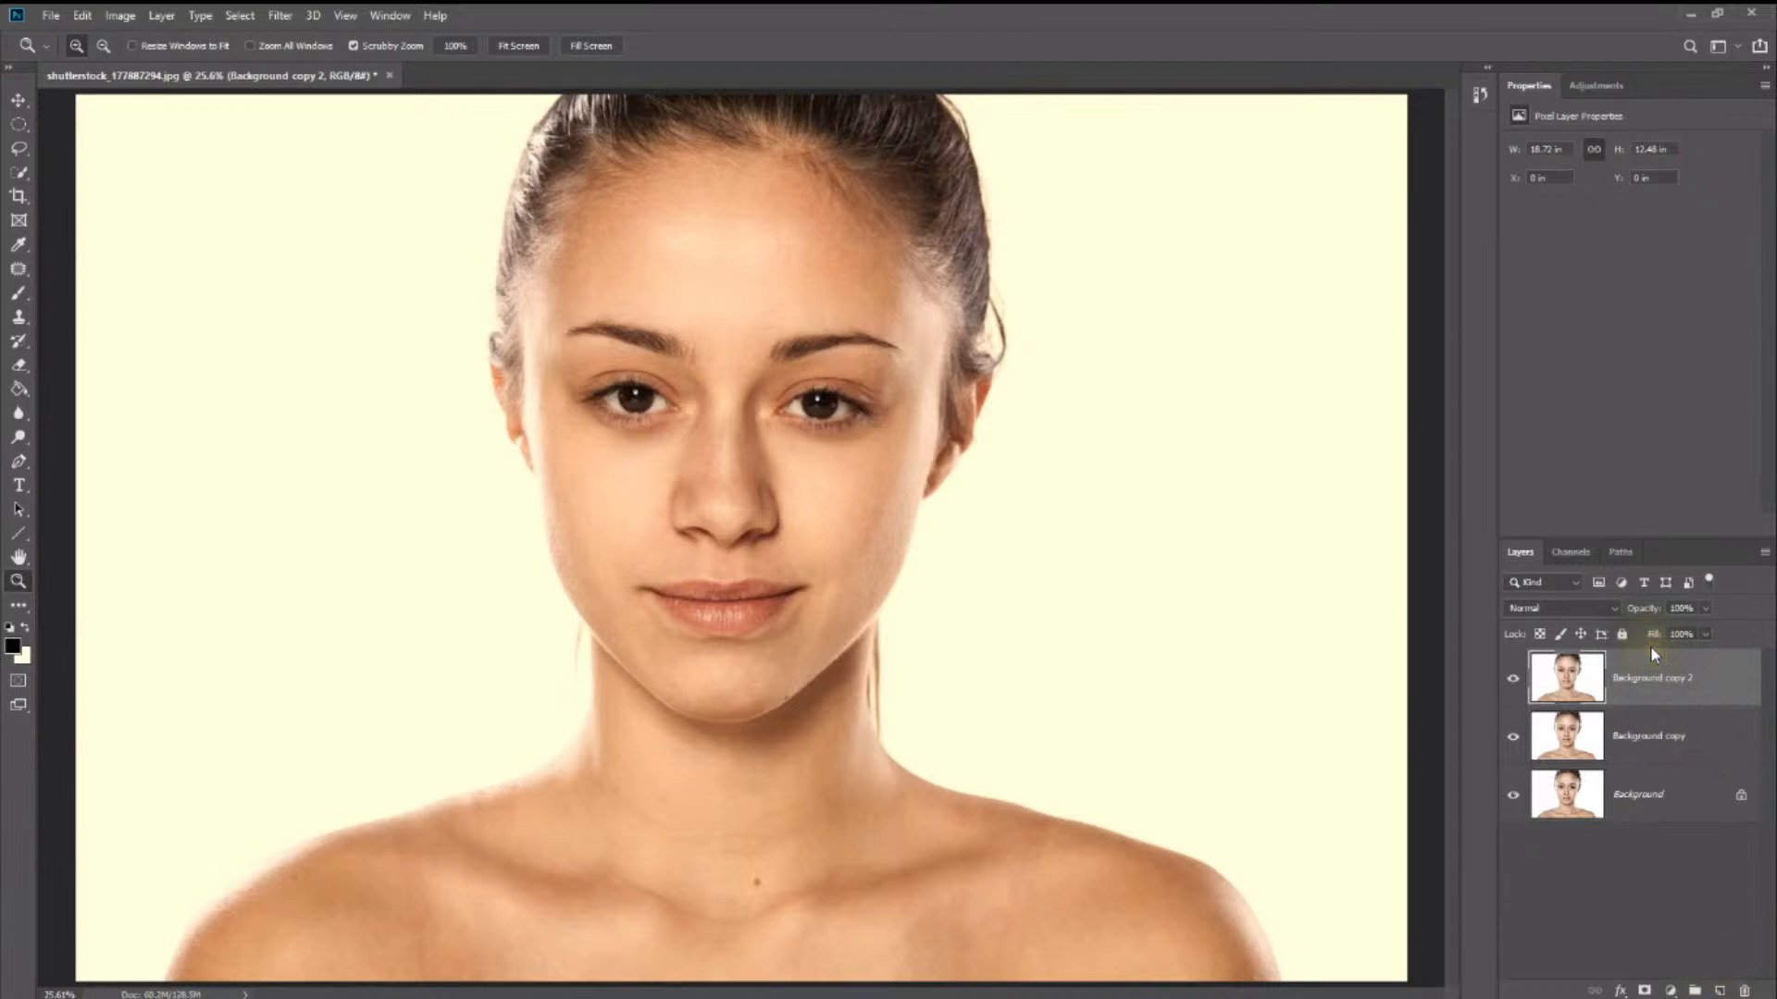
{"action": "key", "text": "Delete"}
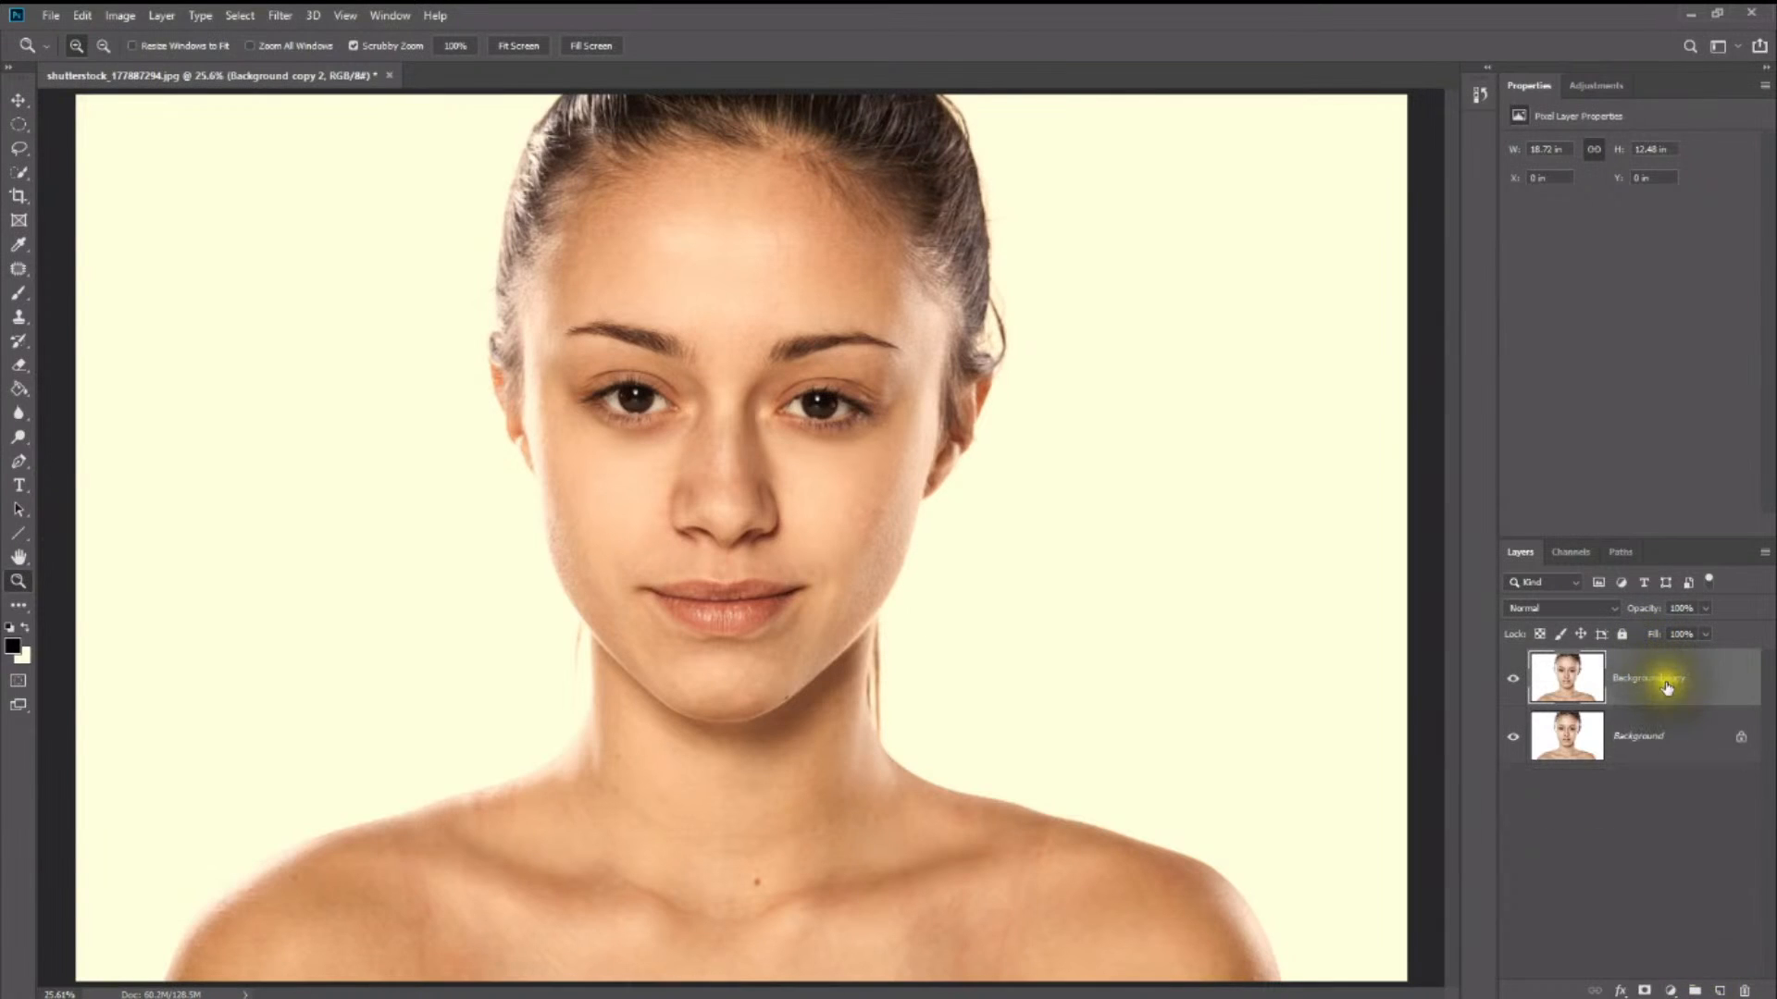
{"action": "left_click", "coordinate": [24, 178]}
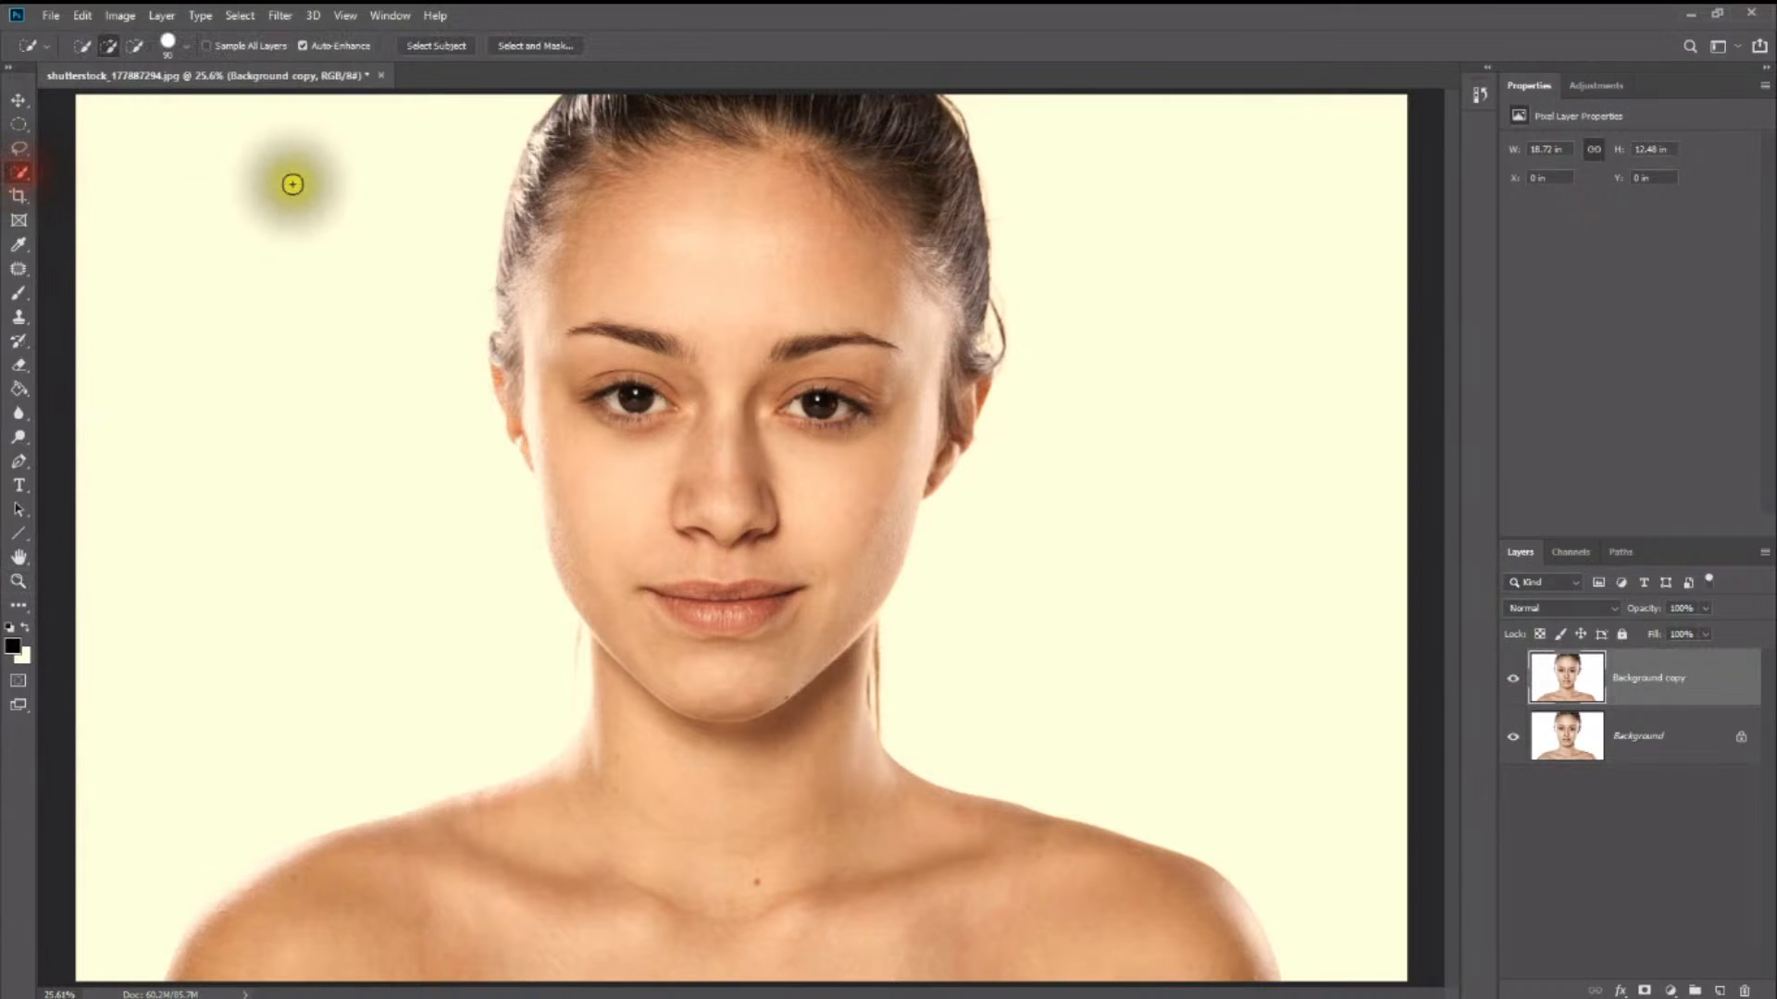
{"action": "mouse_move", "coordinate": [80, 74]}
{"action": "left_mouse_down"}
{"action": "mouse_move", "coordinate": [158, 266]}
{"action": "mouse_move", "coordinate": [113, 70]}
{"action": "mouse_move", "coordinate": [123, 99]}
{"action": "left_mouse_up"}
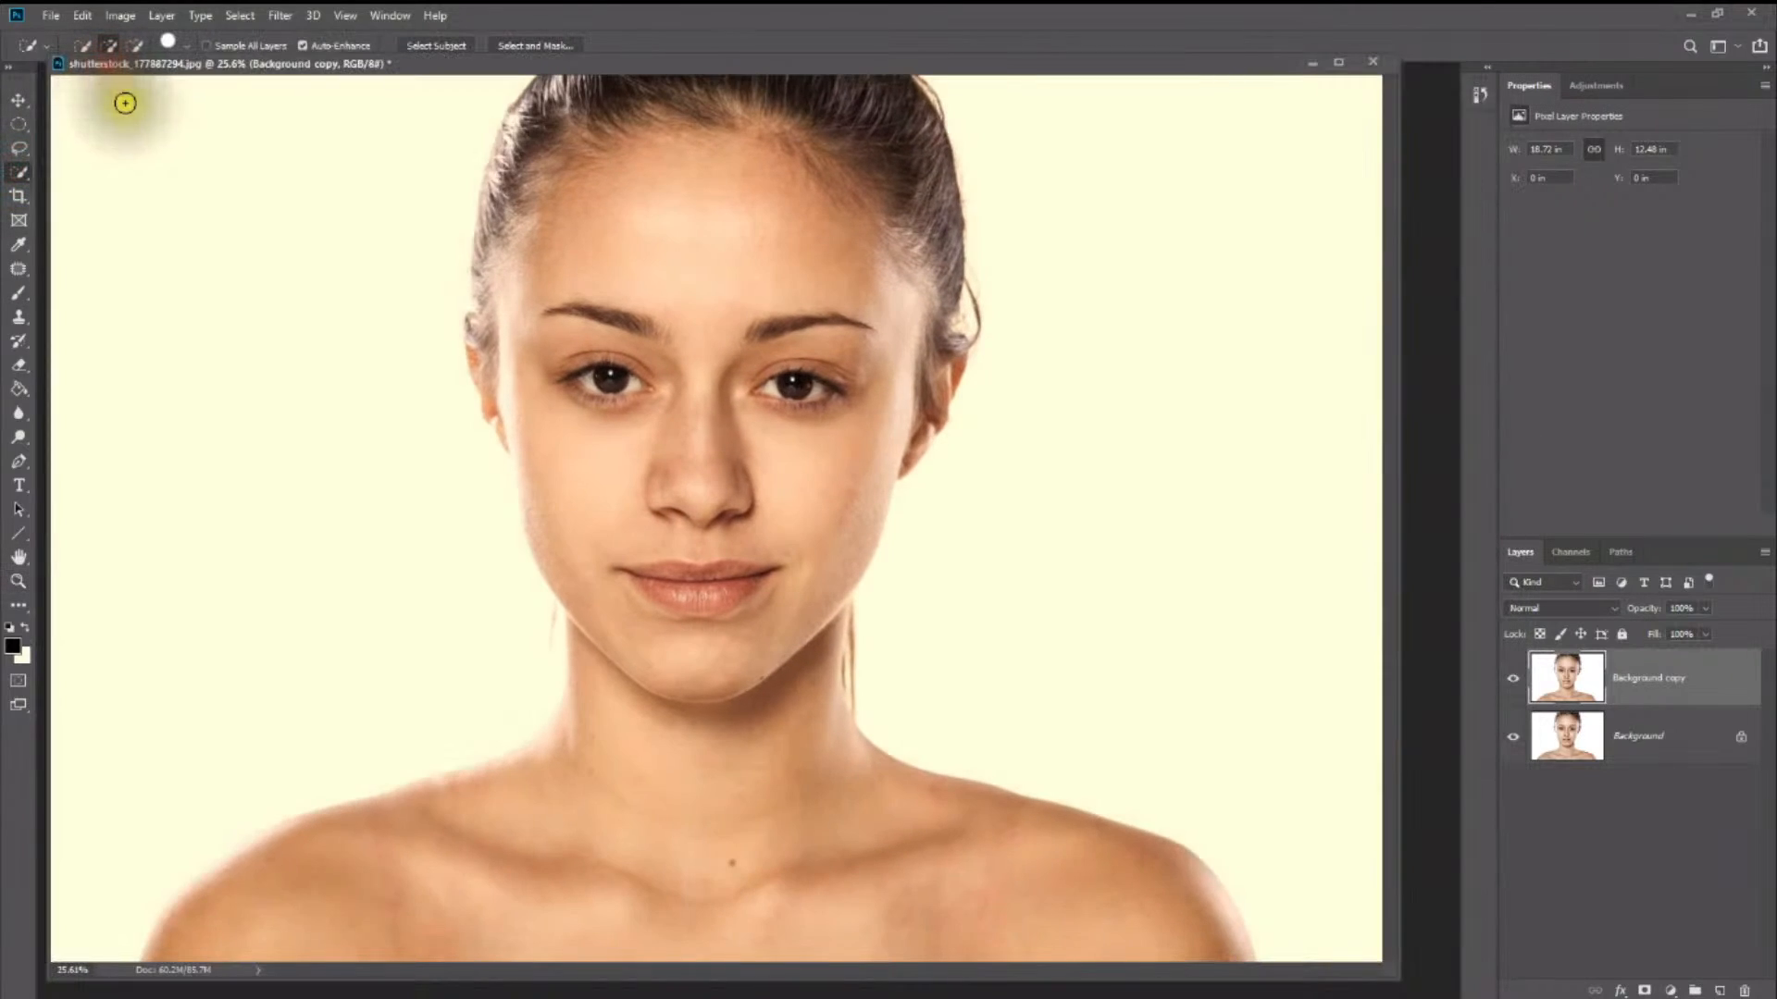
{"action": "left_click_drag", "start_coordinate": [277, 421], "coordinate": [372, 548]}
{"action": "mouse_move", "coordinate": [1162, 404]}
{"action": "left_mouse_down"}
{"action": "mouse_move", "coordinate": [984, 555]}
{"action": "mouse_move", "coordinate": [975, 536]}
{"action": "left_mouse_up"}
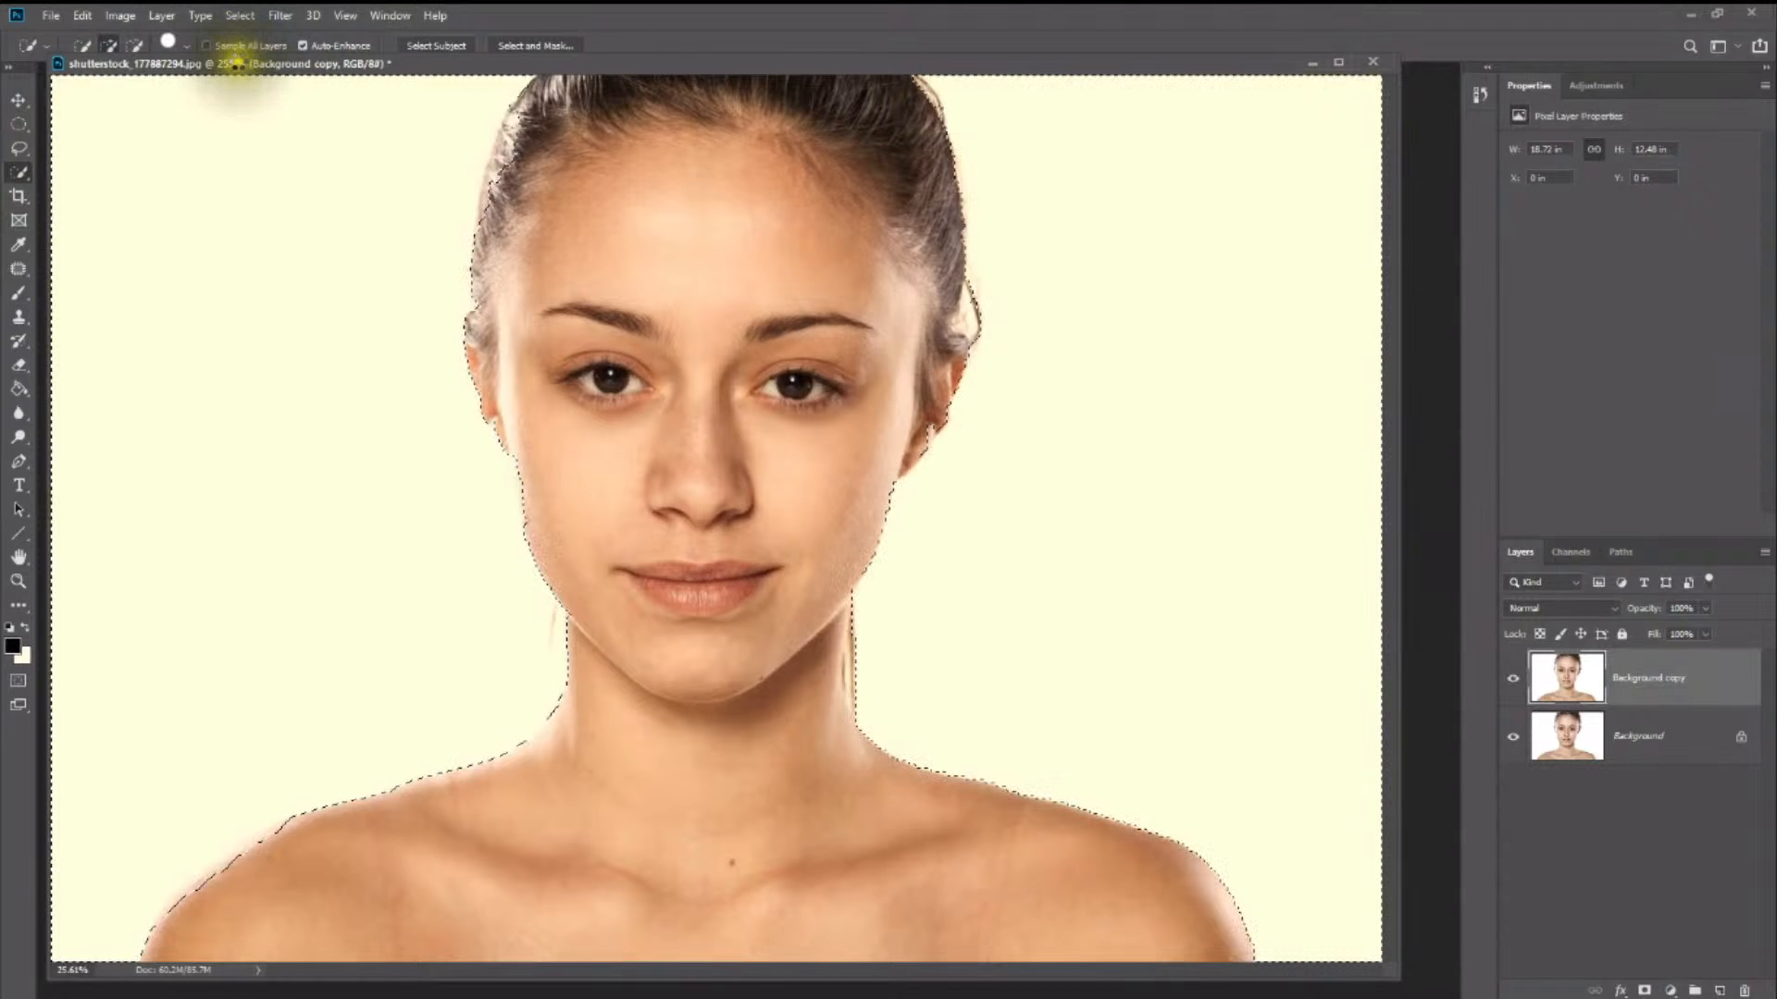
{"action": "left_click_drag", "start_coordinate": [236, 63], "coordinate": [231, 67]}
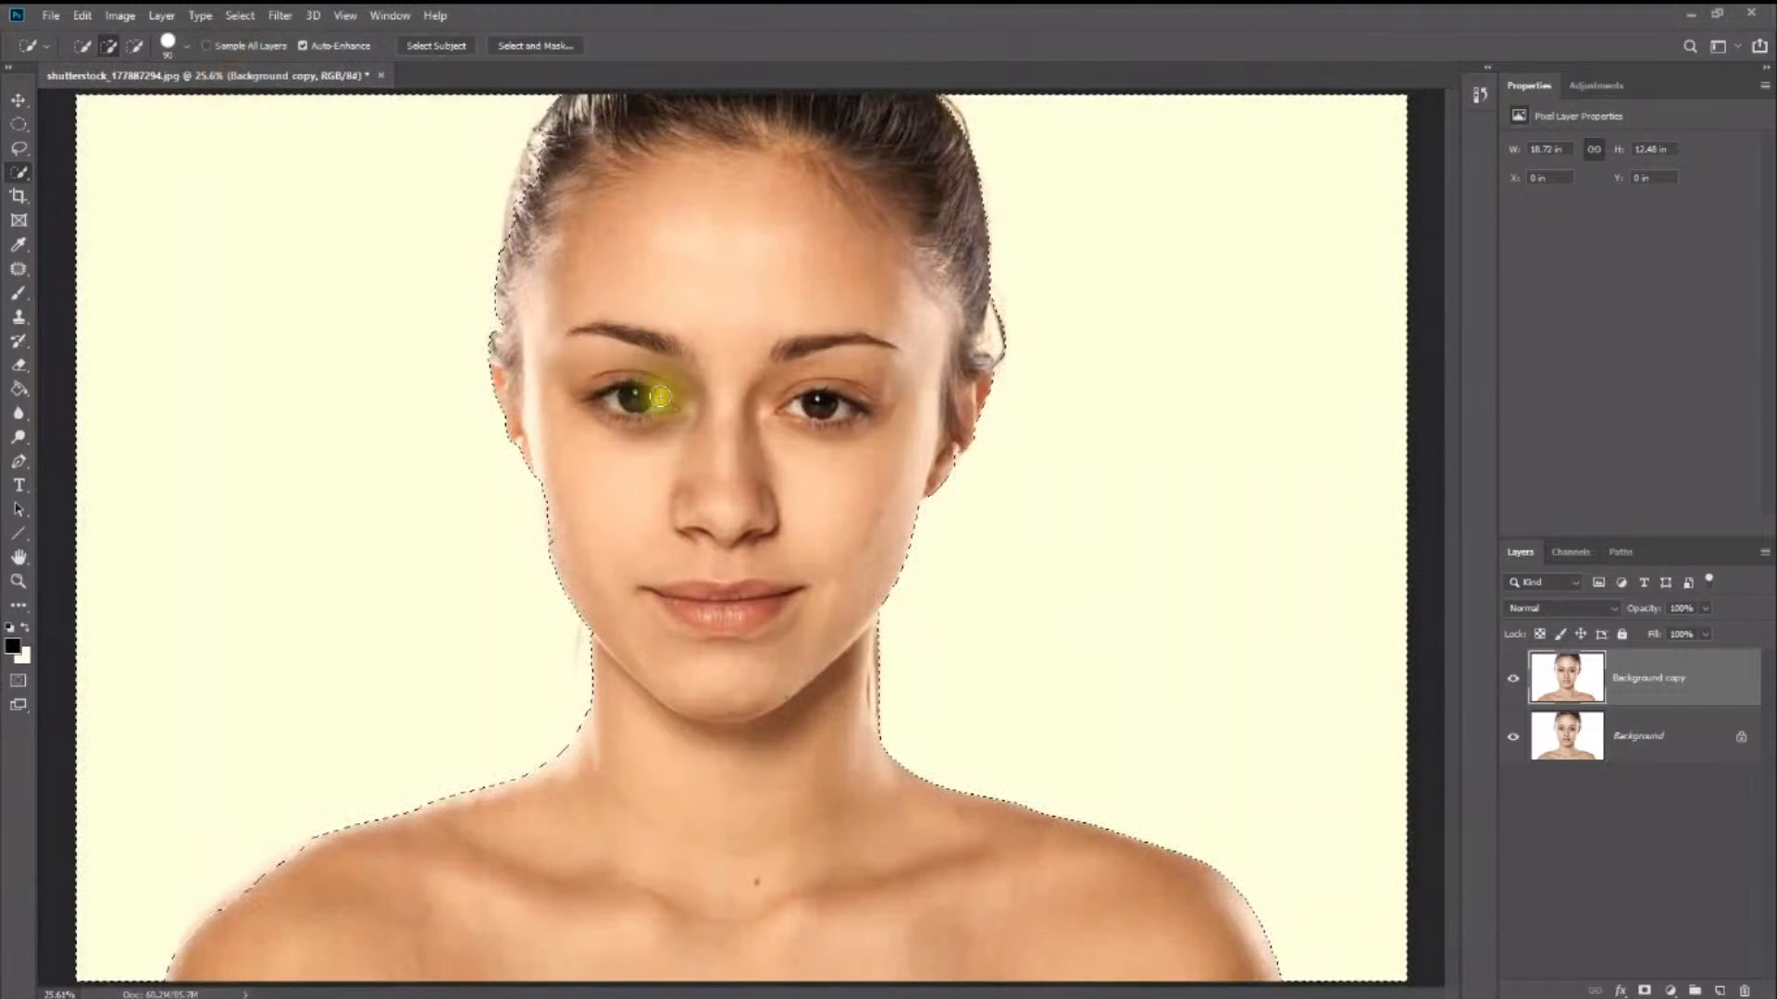
- Invert the selection so it covers the woman, and brush along the edge of her hair to include it
{"action": "right_click", "coordinate": [578, 181]}
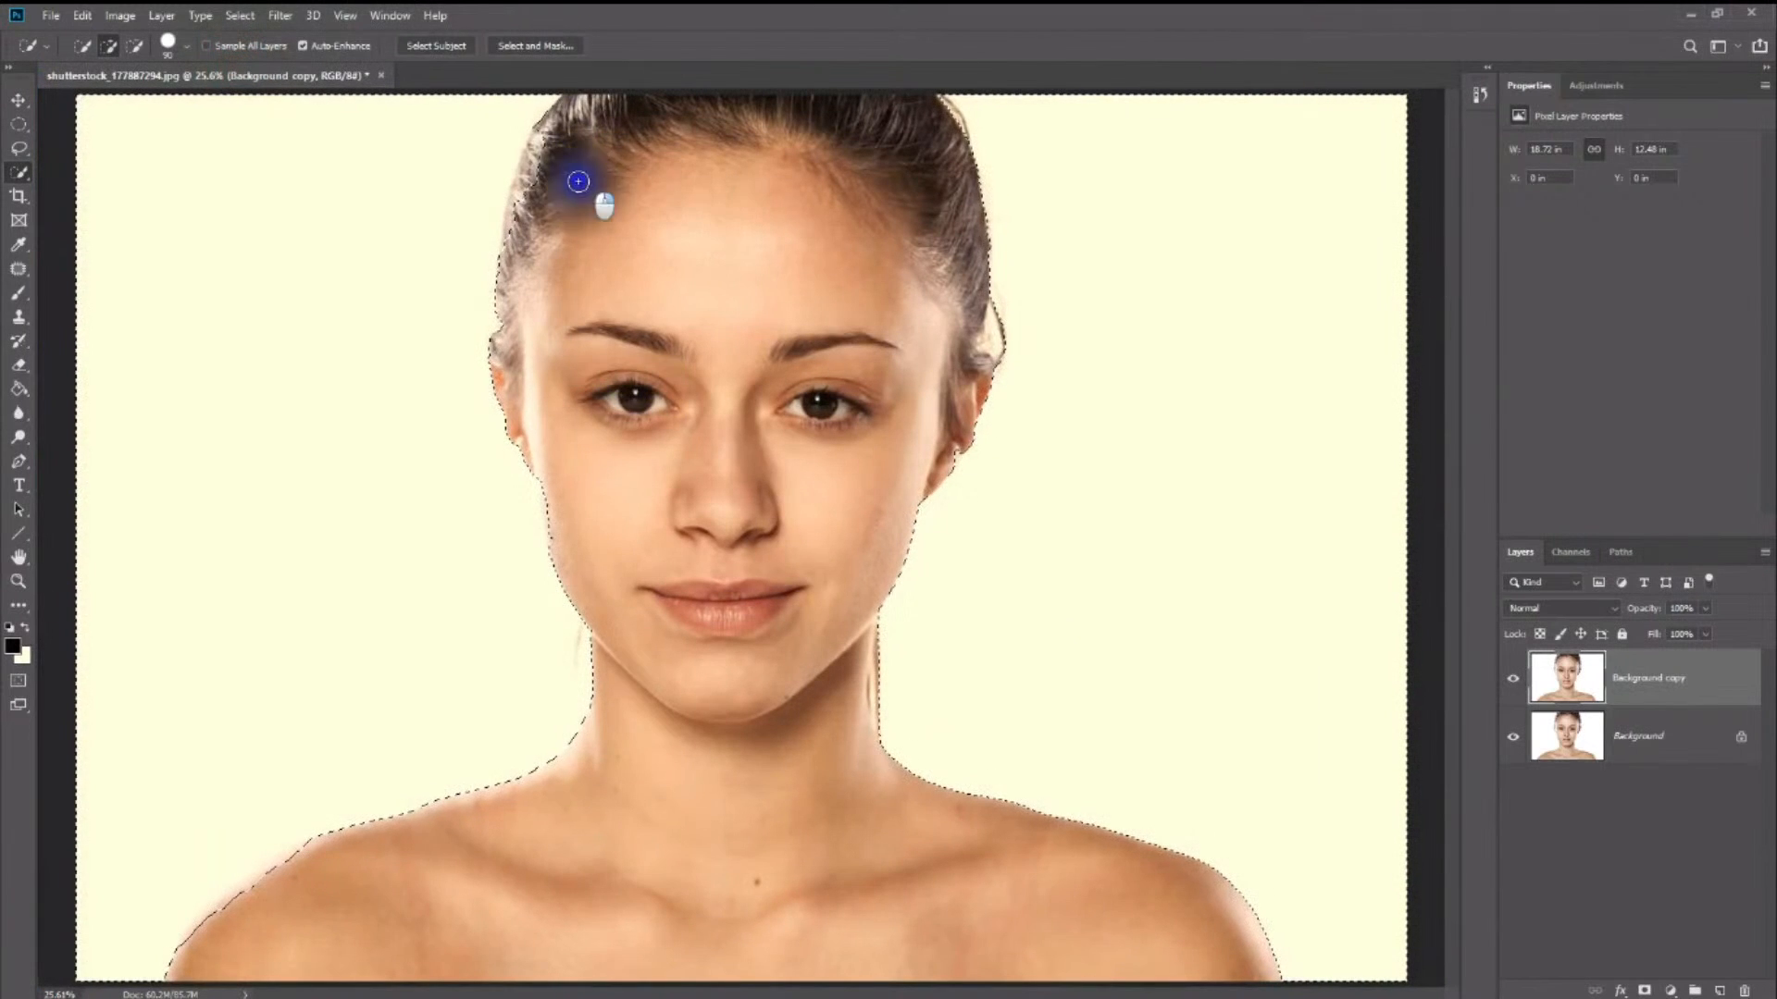
{"action": "left_click", "coordinate": [674, 225]}
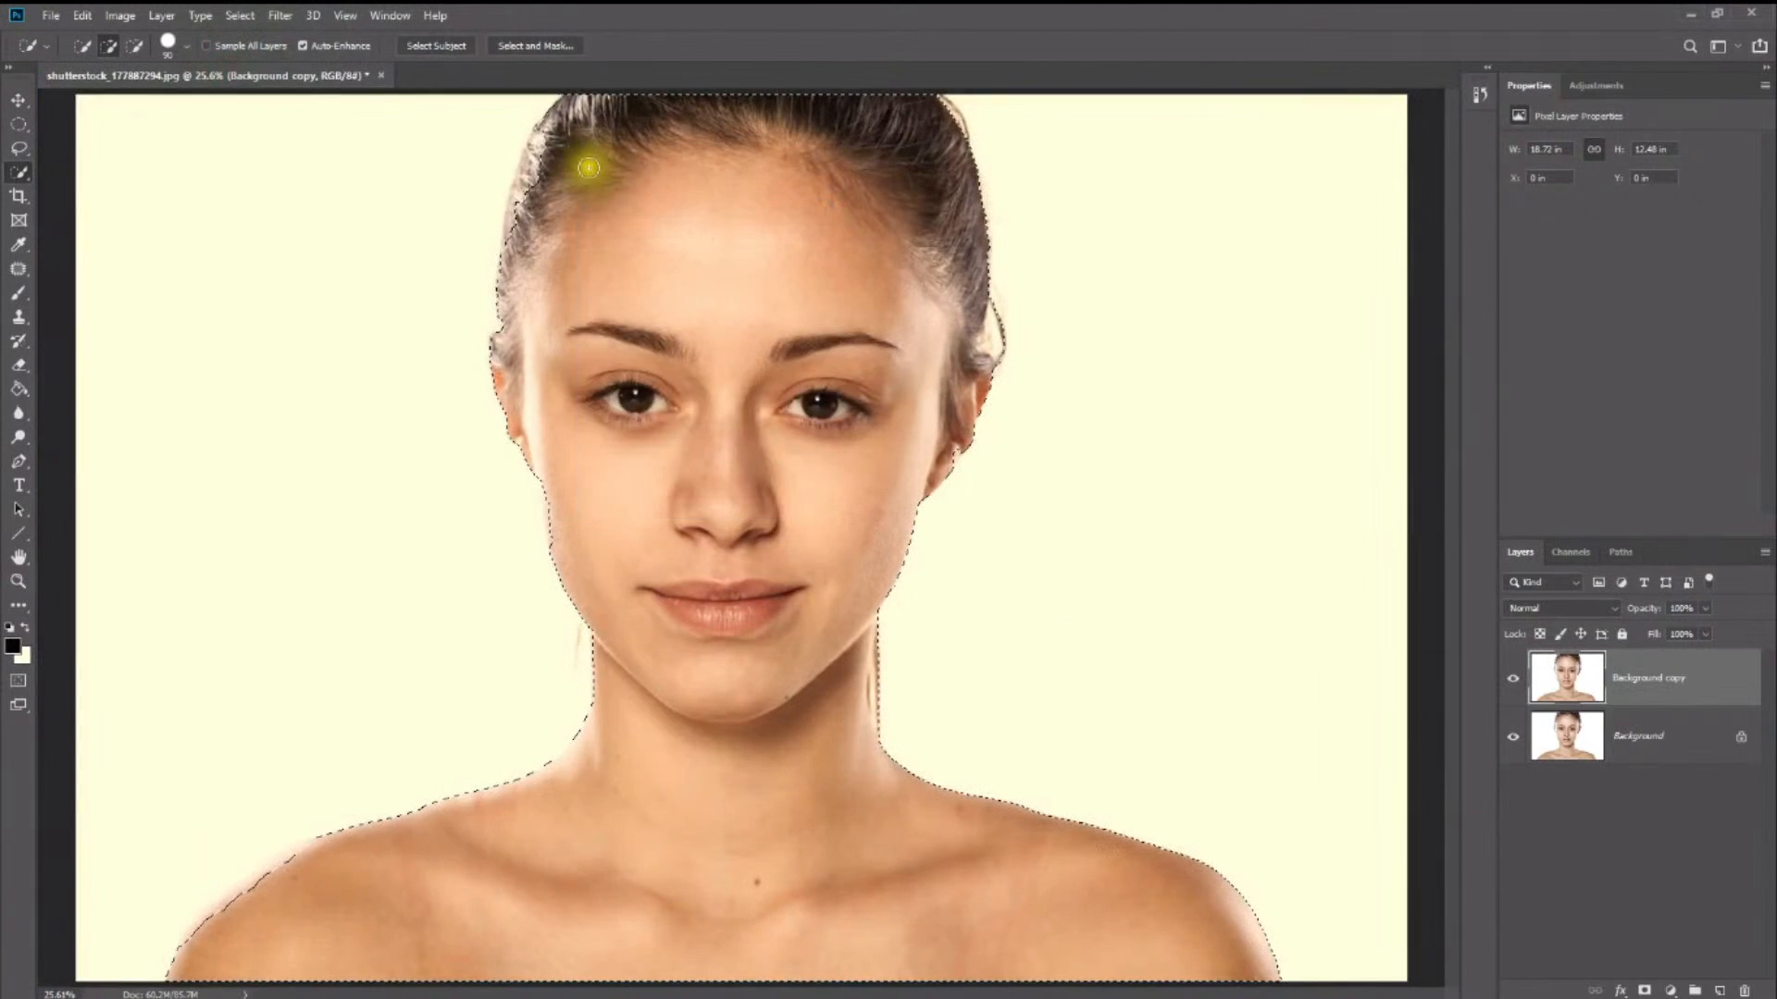
{"action": "mouse_move", "coordinate": [588, 168]}
{"action": "left_mouse_down"}
{"action": "mouse_move", "coordinate": [547, 143]}
{"action": "mouse_move", "coordinate": [516, 245]}
{"action": "mouse_move", "coordinate": [516, 221]}
{"action": "left_mouse_up"}
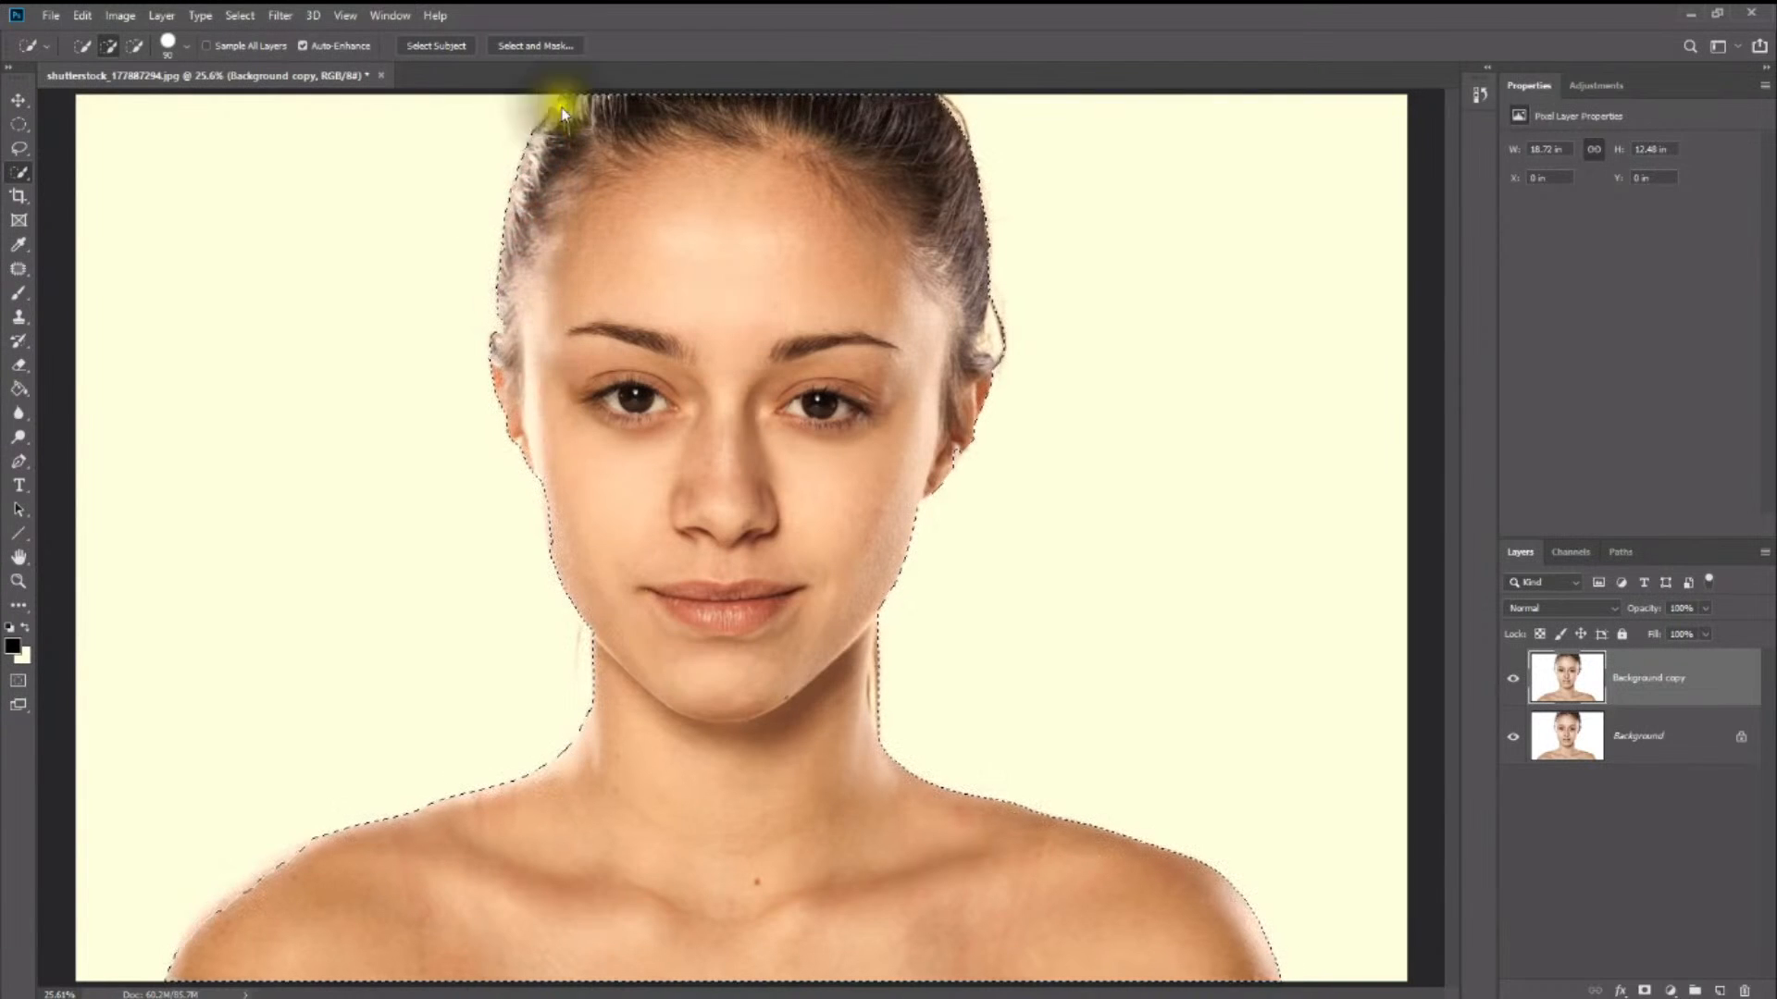
- Open the selection in Select and Mask and set the Edge Detection radius to 2 px while previewing the edge
{"action": "left_click", "coordinate": [549, 53]}
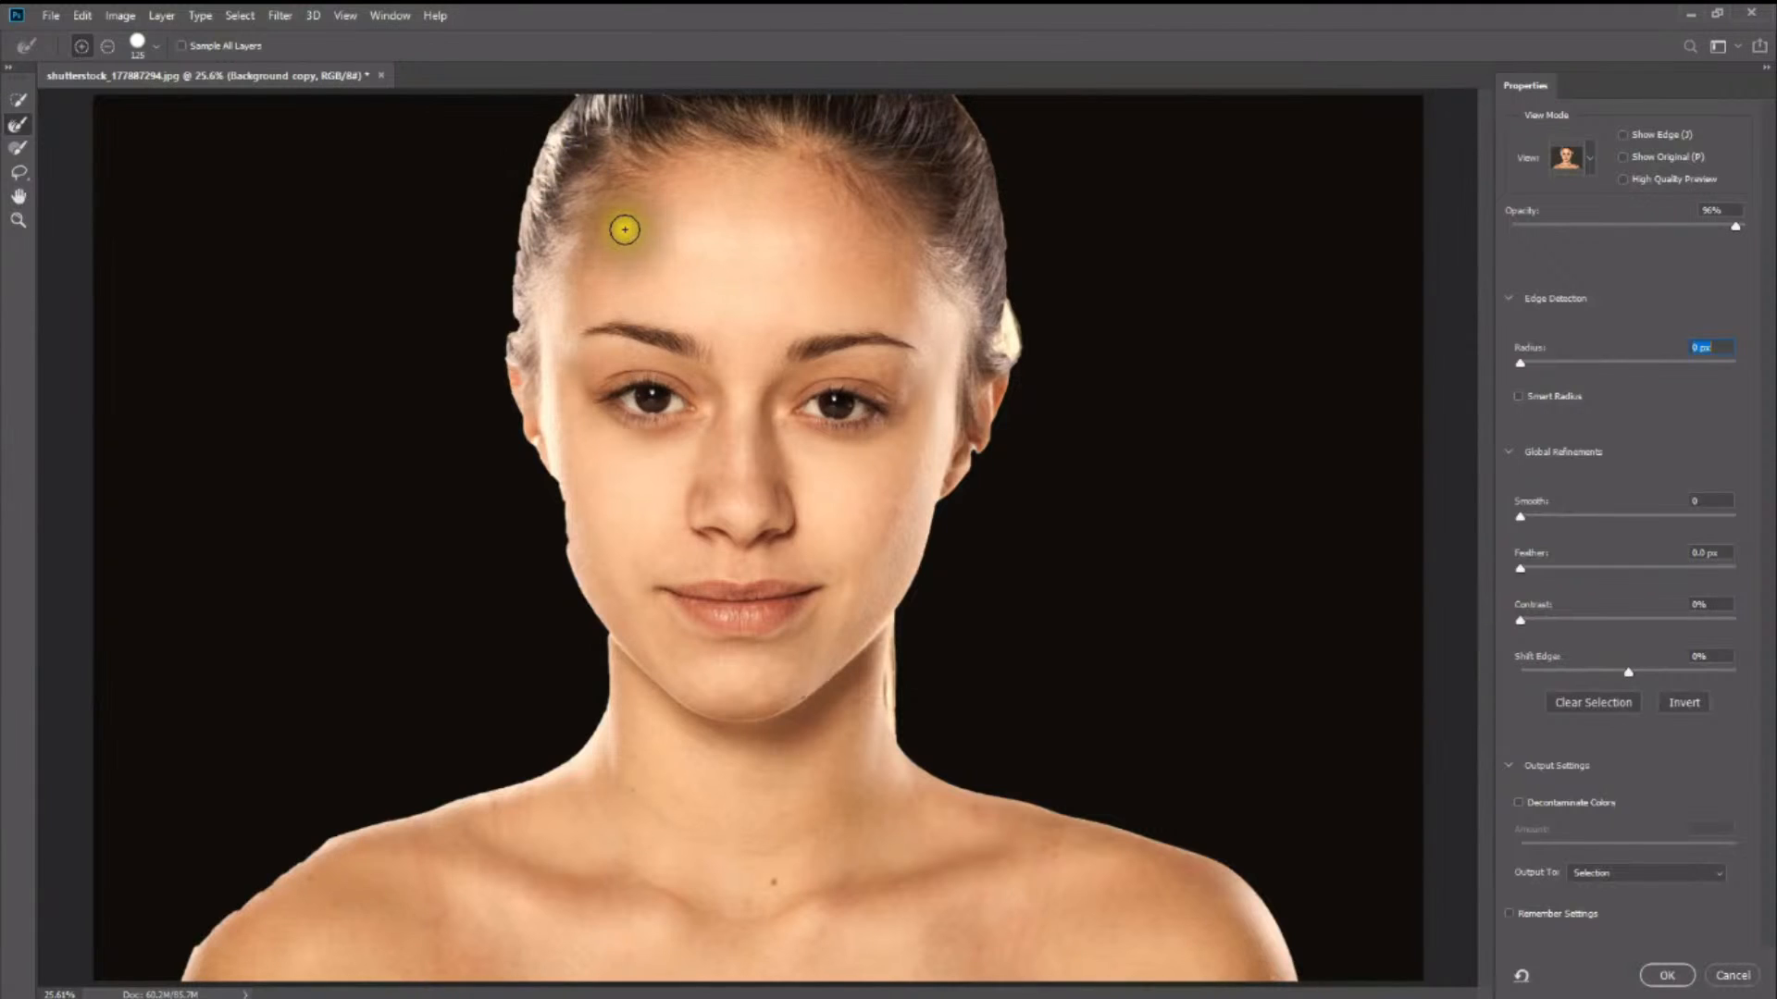
{"action": "left_click", "coordinate": [1621, 136]}
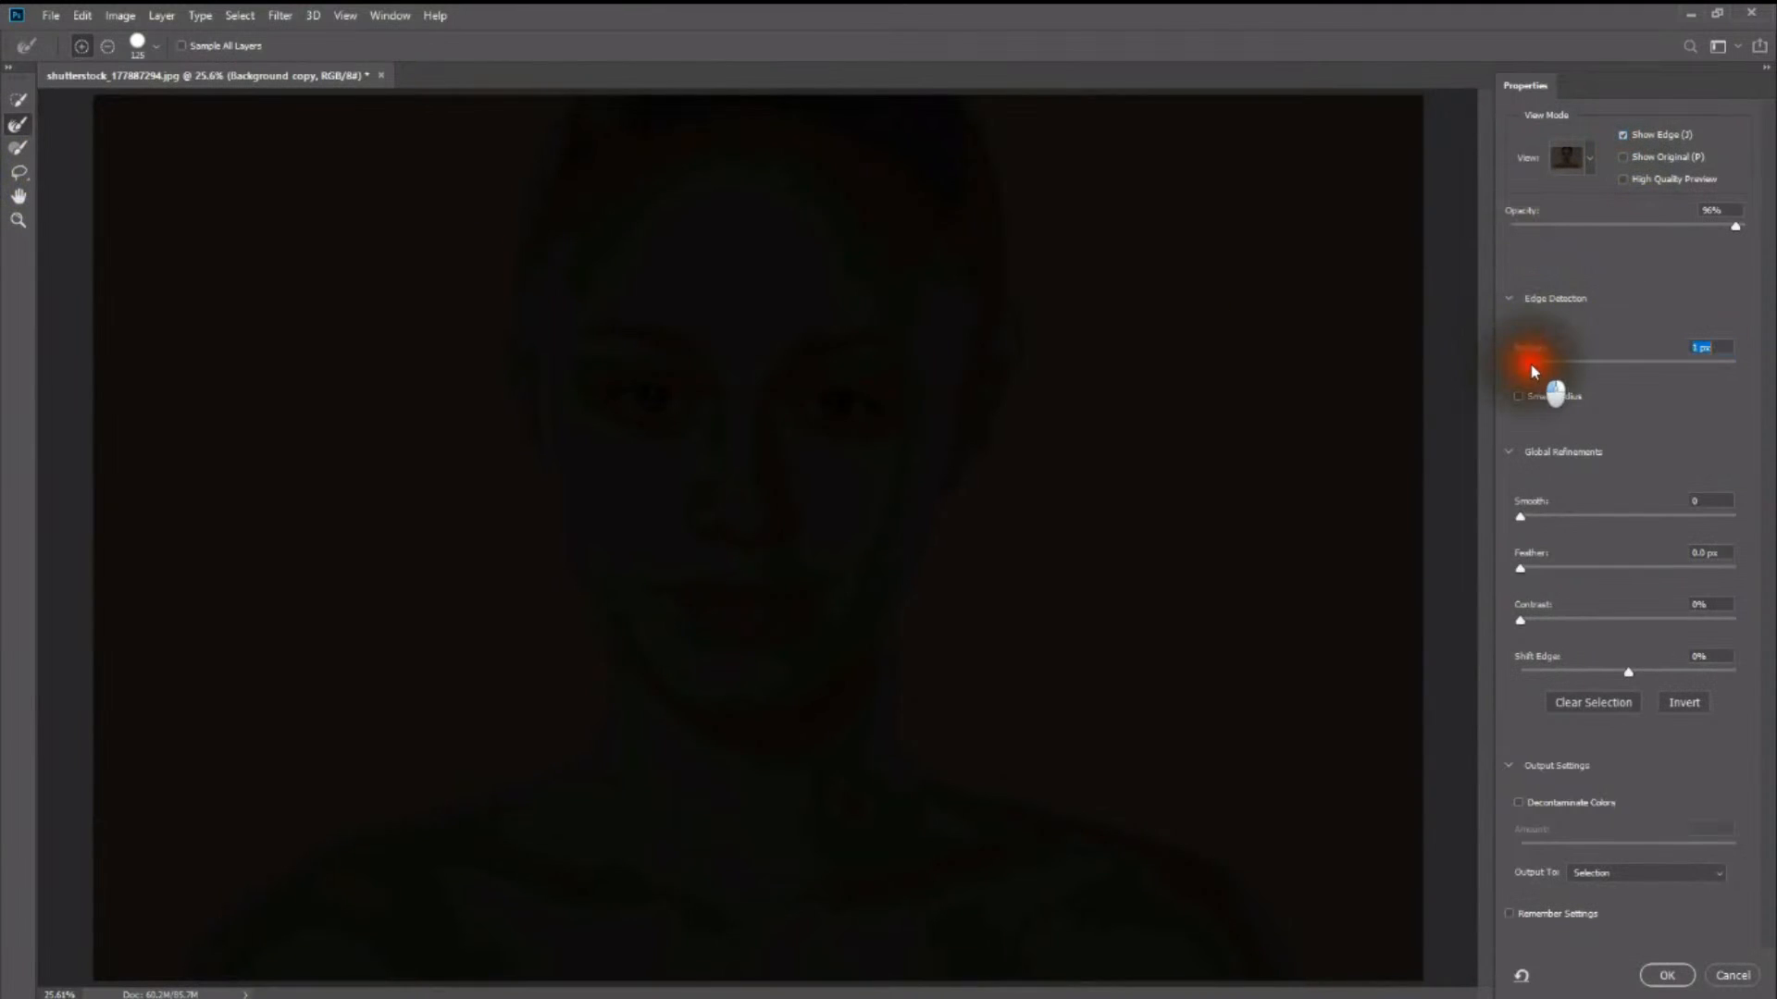
{"action": "left_click", "coordinate": [1551, 370]}
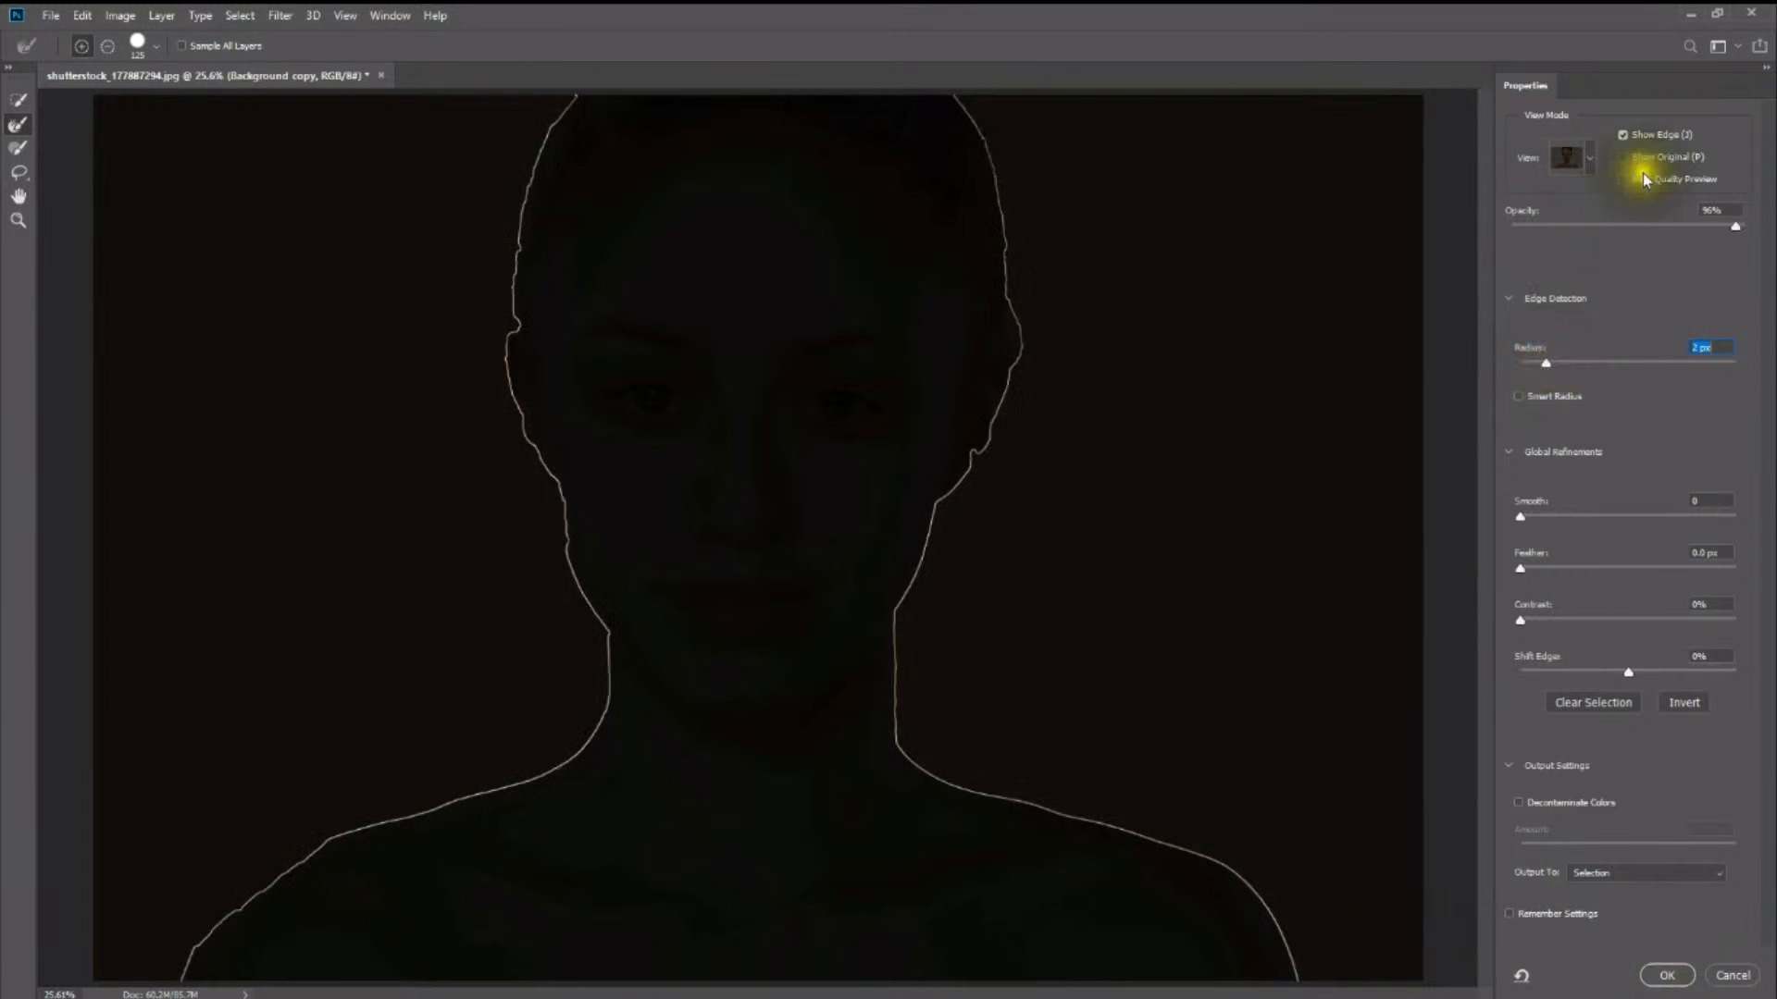
{"action": "left_click", "coordinate": [1622, 137]}
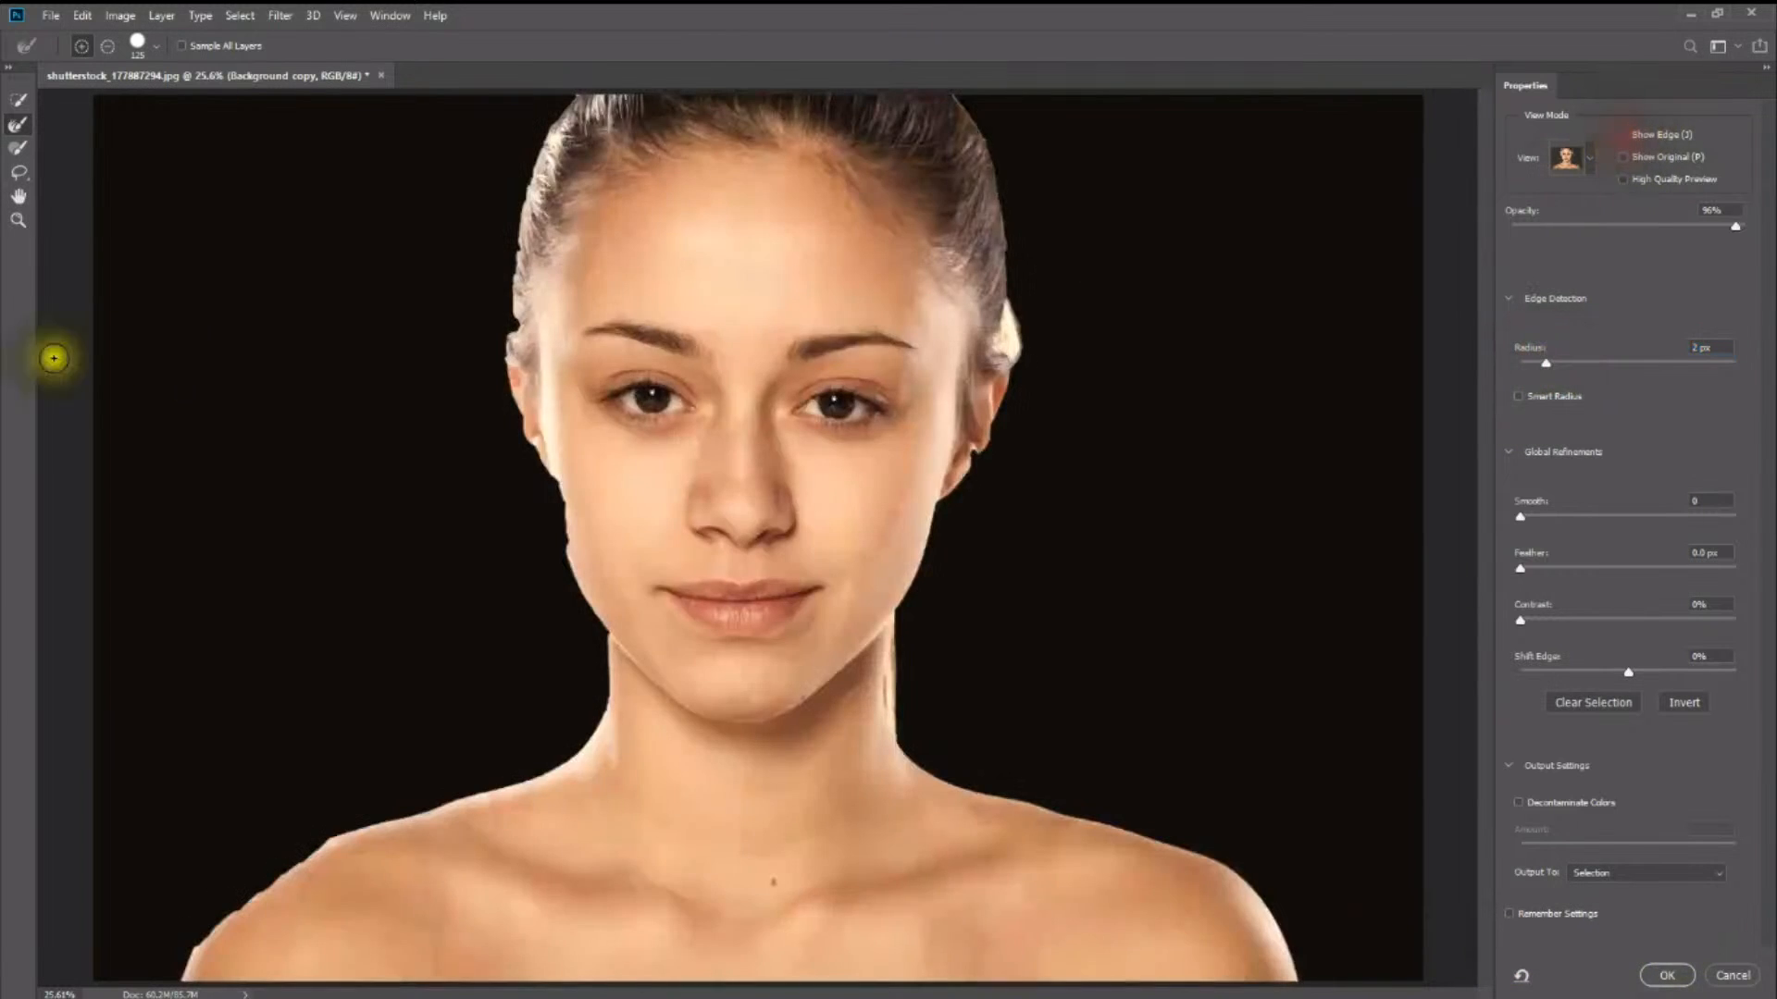
- Brush the selection edge with the Refine Edge Brush along the hair, stray strands, ears, jawline and shoulder
{"action": "left_click", "coordinate": [19, 128]}
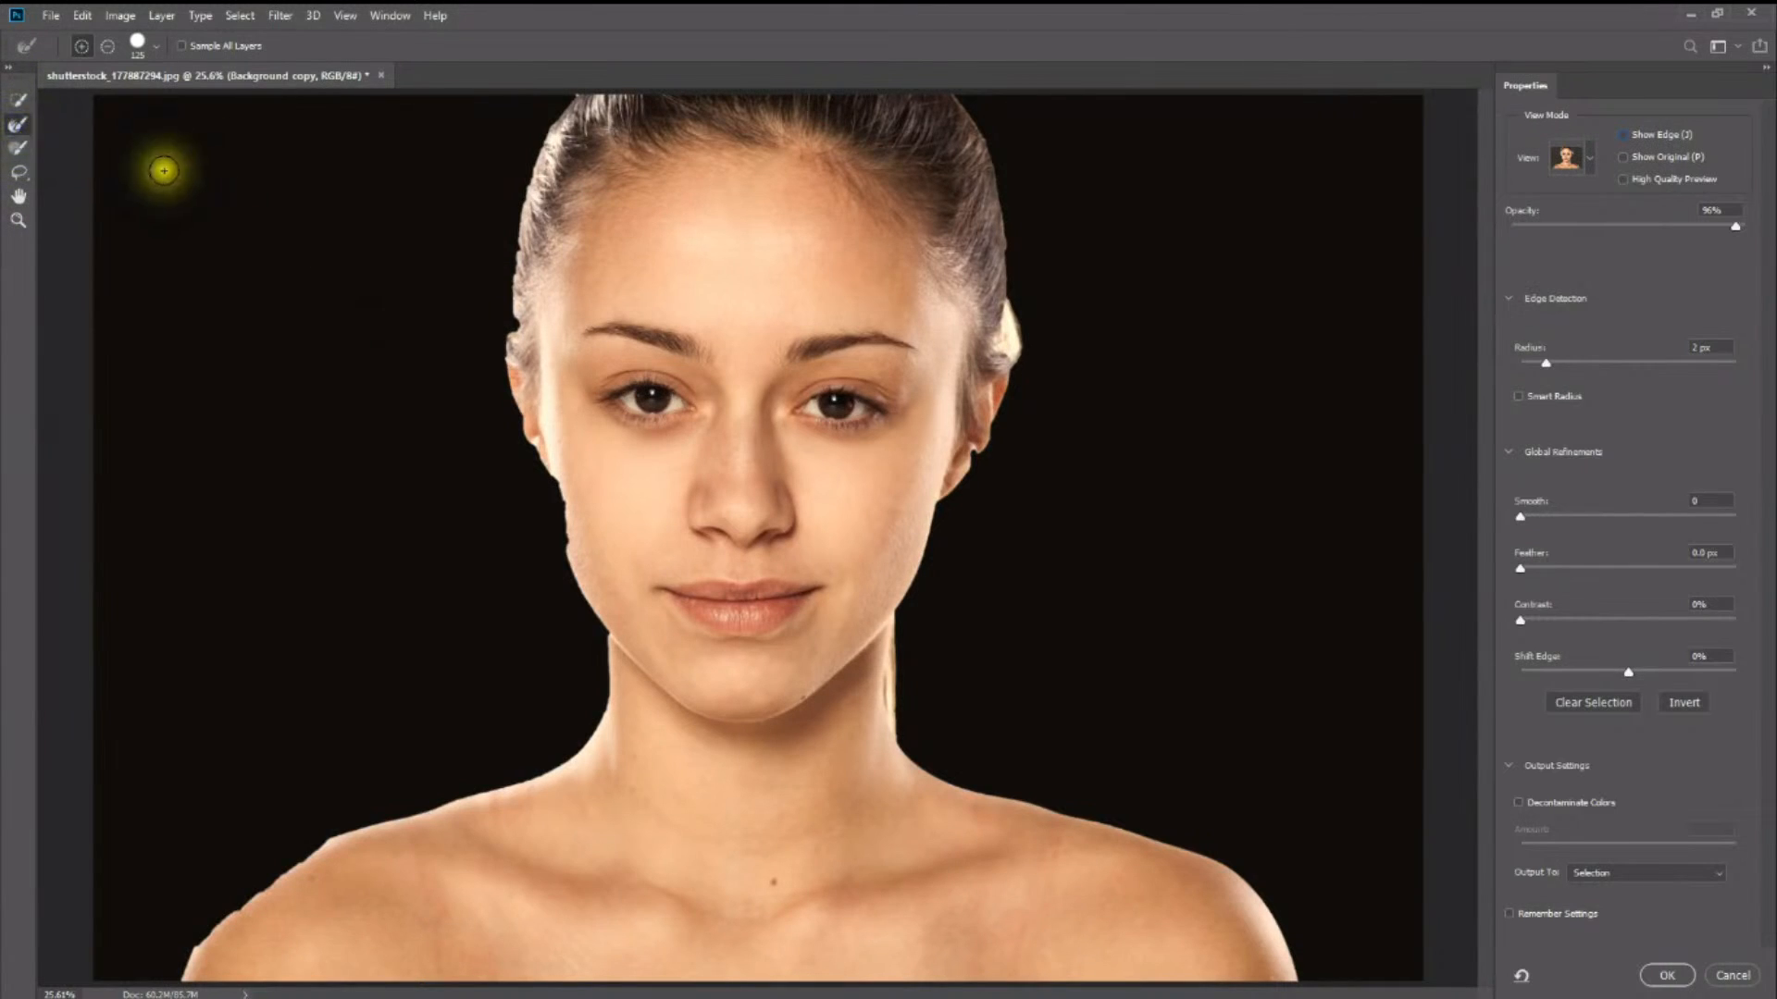
{"action": "mouse_move", "coordinate": [533, 319]}
{"action": "left_mouse_down"}
{"action": "mouse_move", "coordinate": [508, 345]}
{"action": "mouse_move", "coordinate": [539, 448]}
{"action": "mouse_move", "coordinate": [519, 349]}
{"action": "mouse_move", "coordinate": [543, 187]}
{"action": "left_mouse_up"}
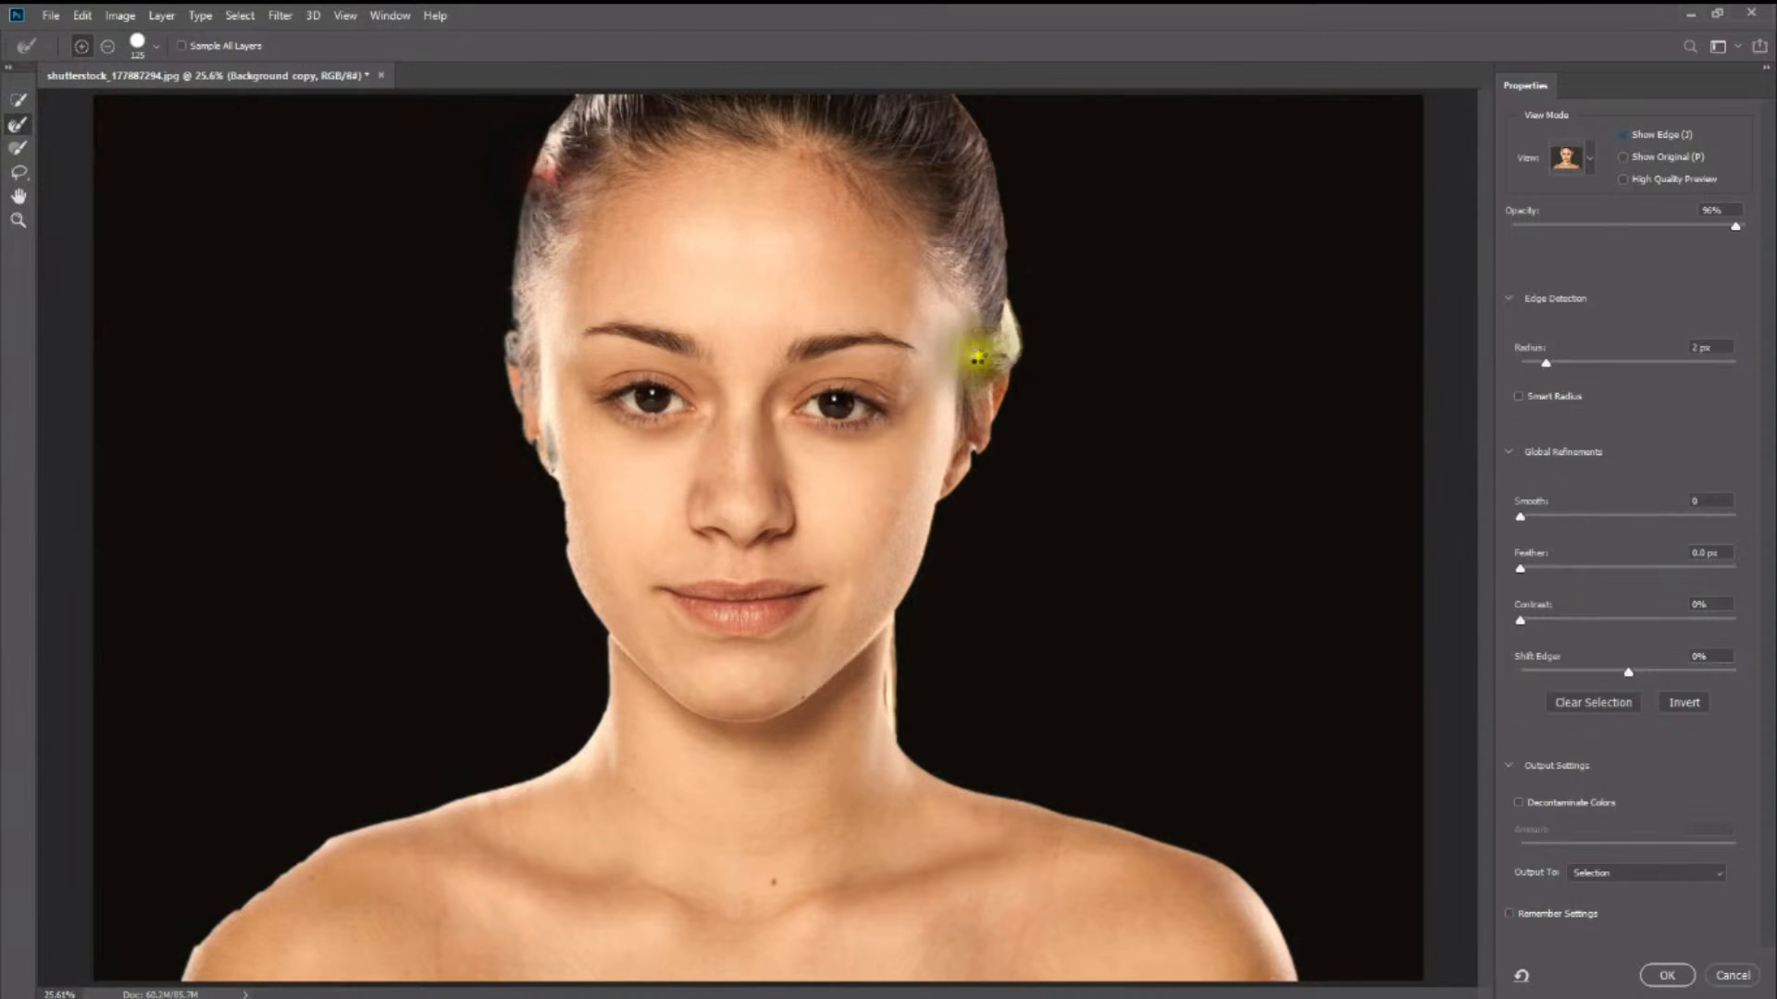
{"action": "left_click_drag", "start_coordinate": [1003, 297], "coordinate": [1009, 354]}
{"action": "left_click_drag", "start_coordinate": [1012, 367], "coordinate": [1007, 377]}
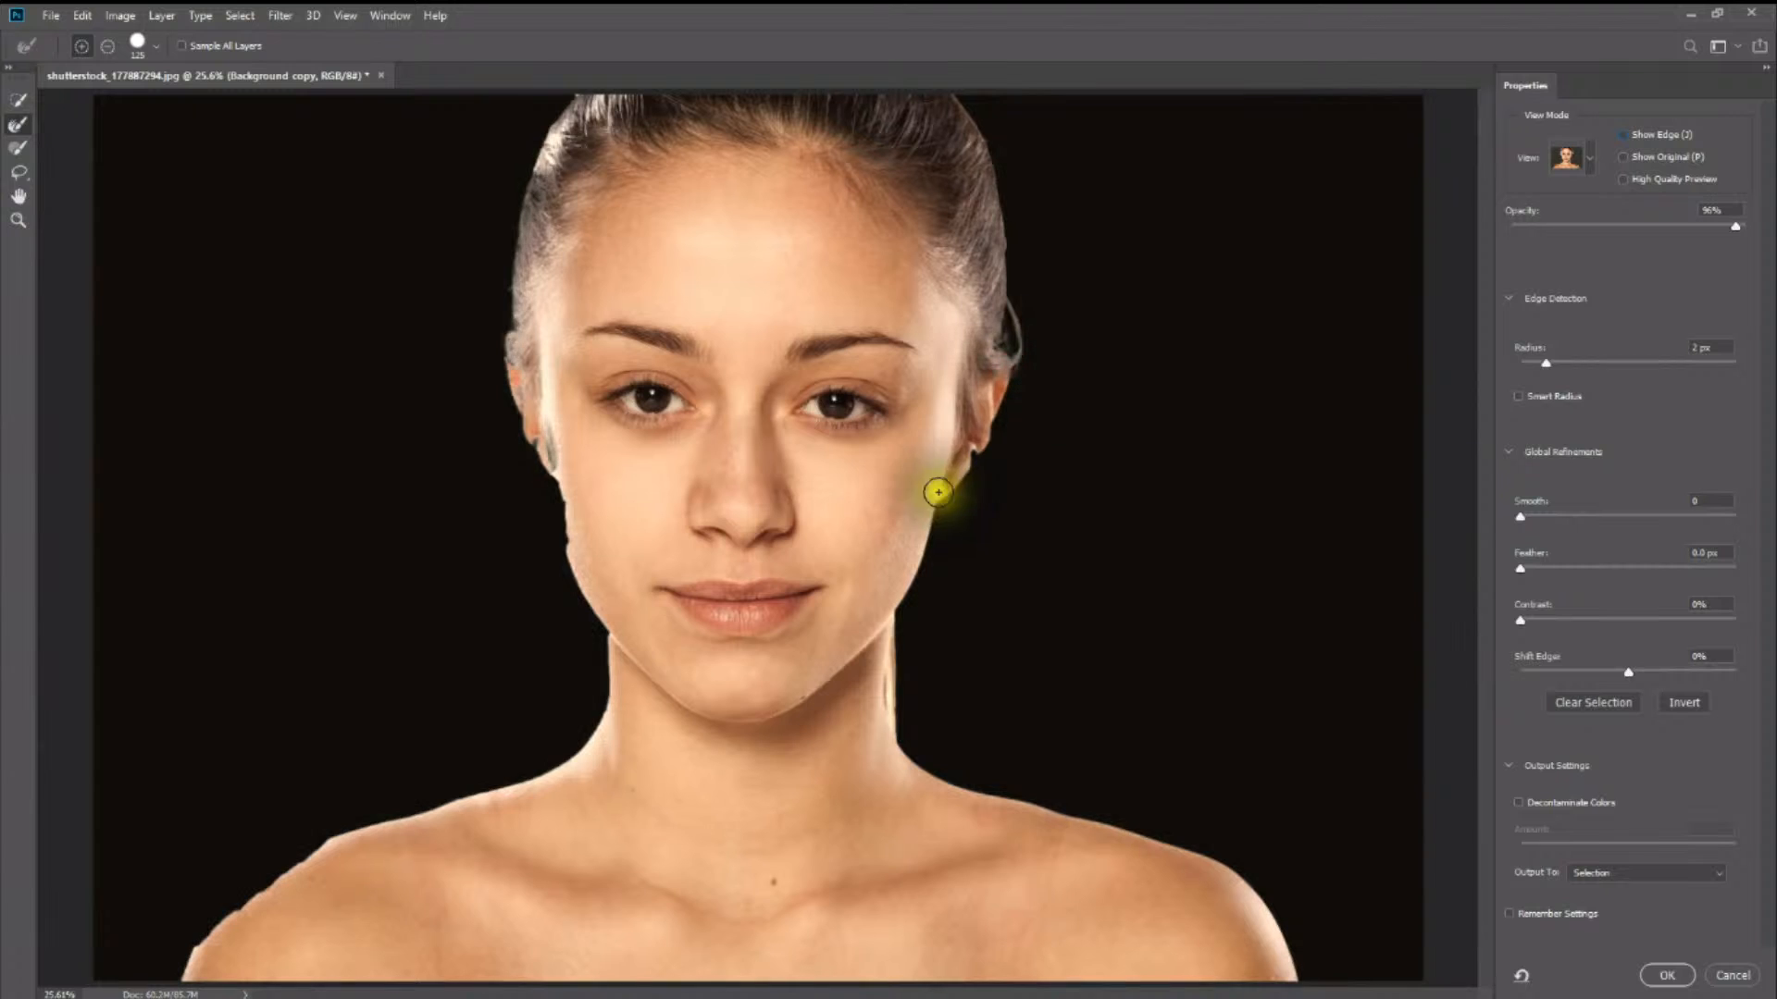
{"action": "left_click", "coordinate": [971, 459]}
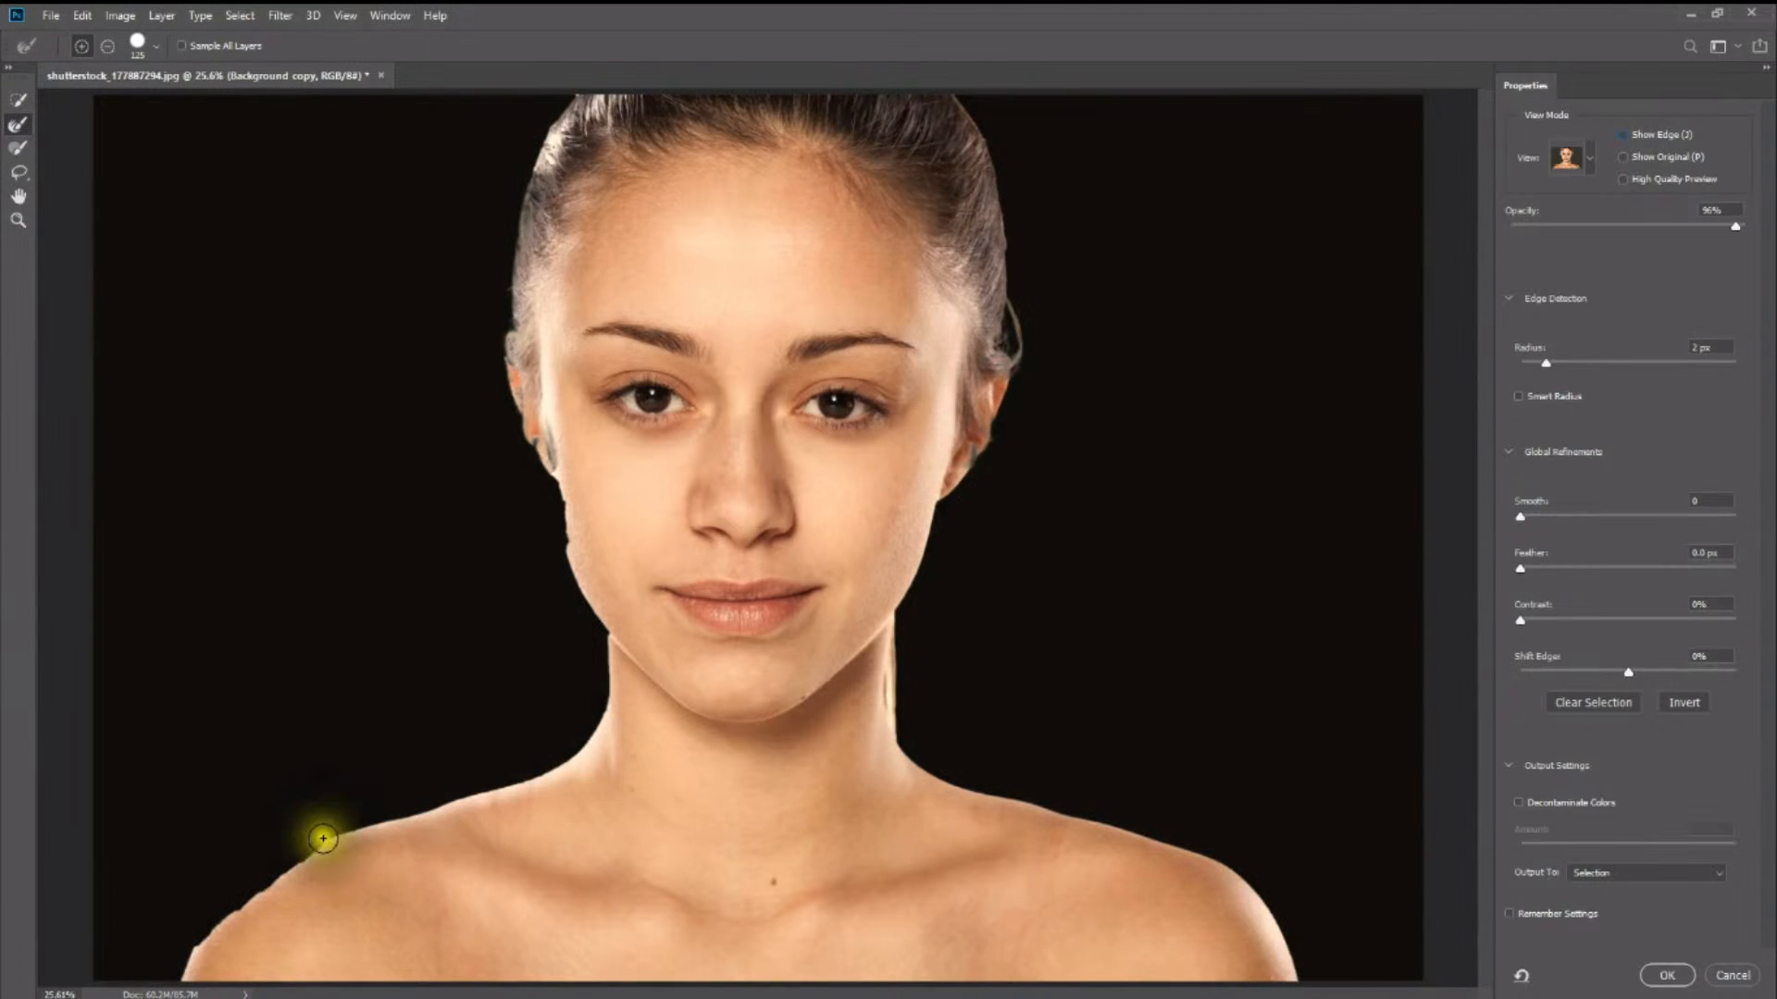
{"action": "mouse_move", "coordinate": [326, 855]}
{"action": "left_mouse_down"}
{"action": "mouse_move", "coordinate": [213, 943]}
{"action": "mouse_move", "coordinate": [269, 865]}
{"action": "mouse_move", "coordinate": [324, 847]}
{"action": "left_mouse_up"}
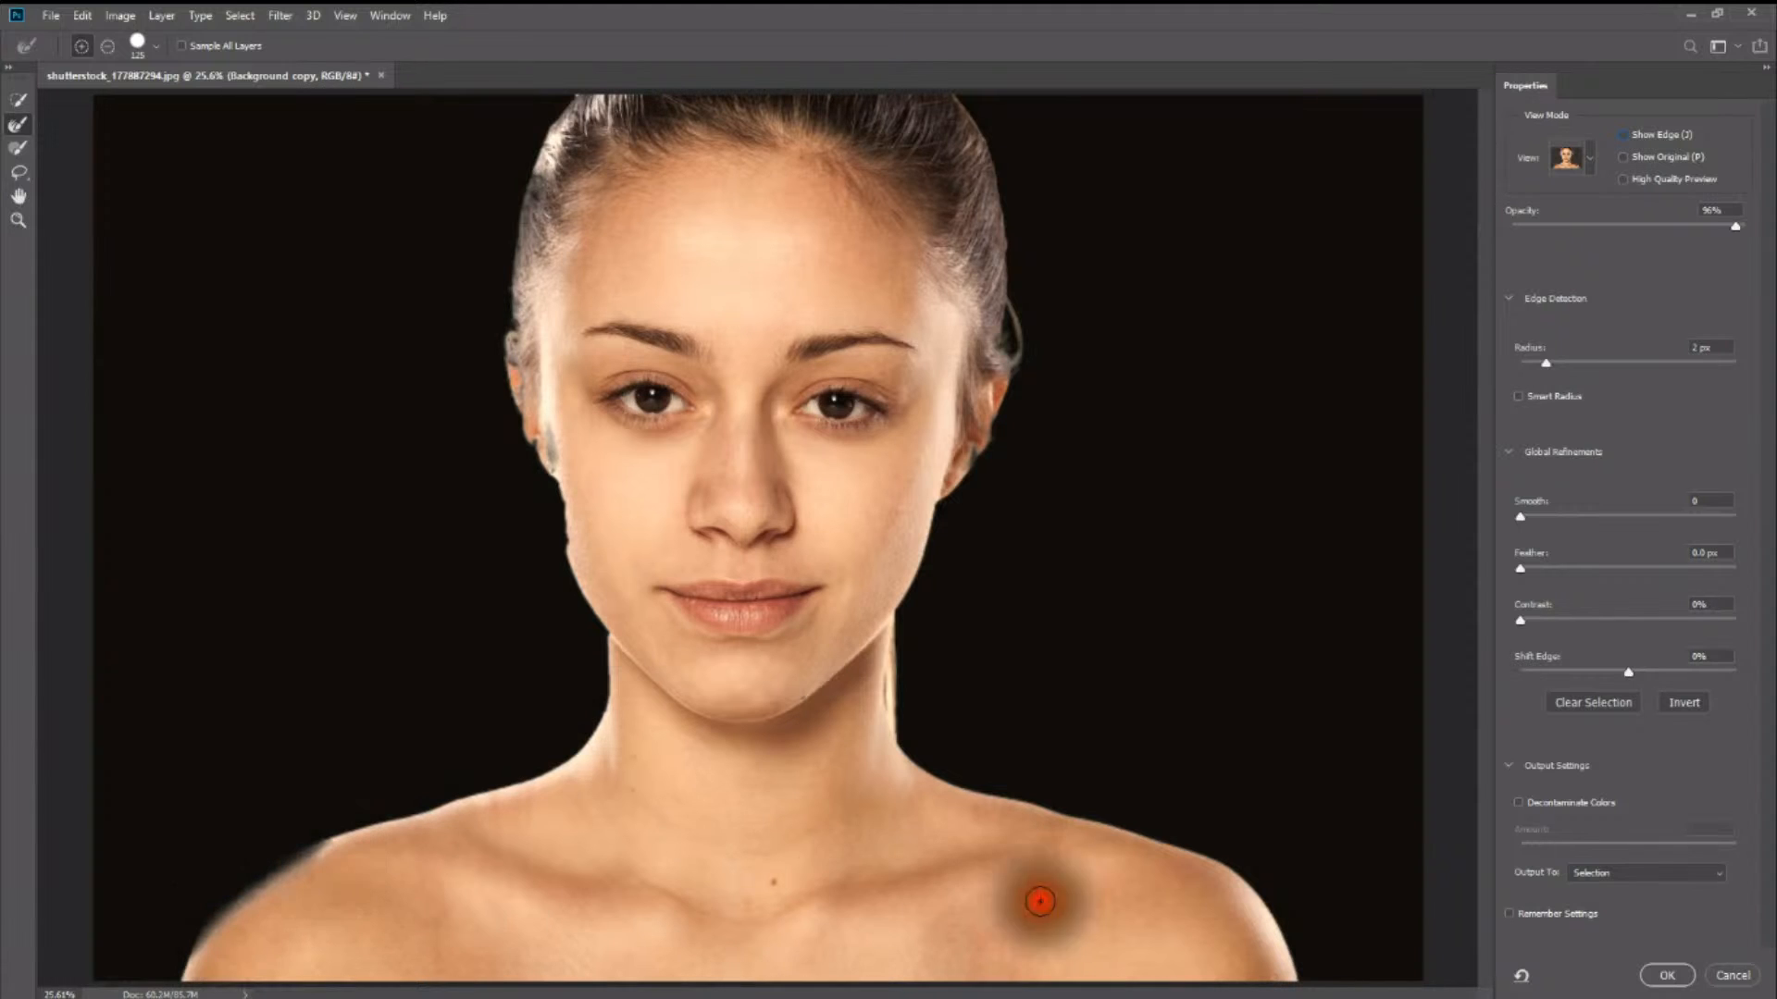
{"action": "left_click_drag", "start_coordinate": [596, 596], "coordinate": [543, 468]}
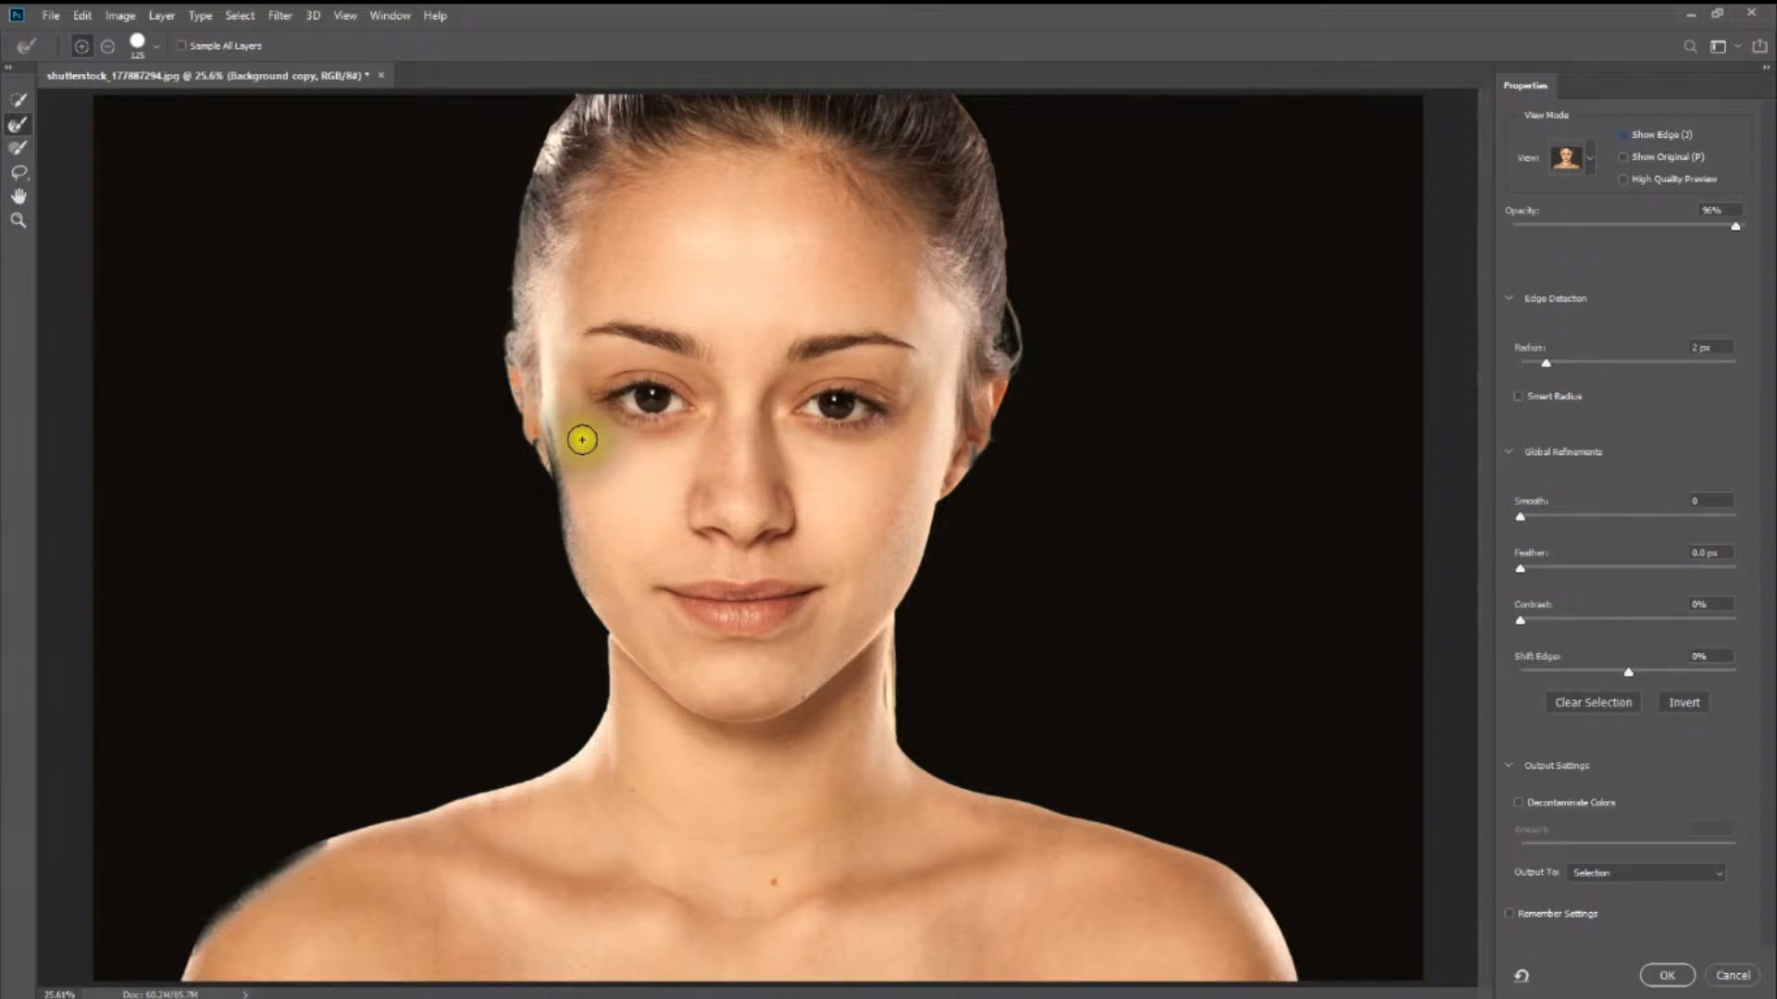
{"action": "left_click_drag", "start_coordinate": [533, 422], "coordinate": [560, 546]}
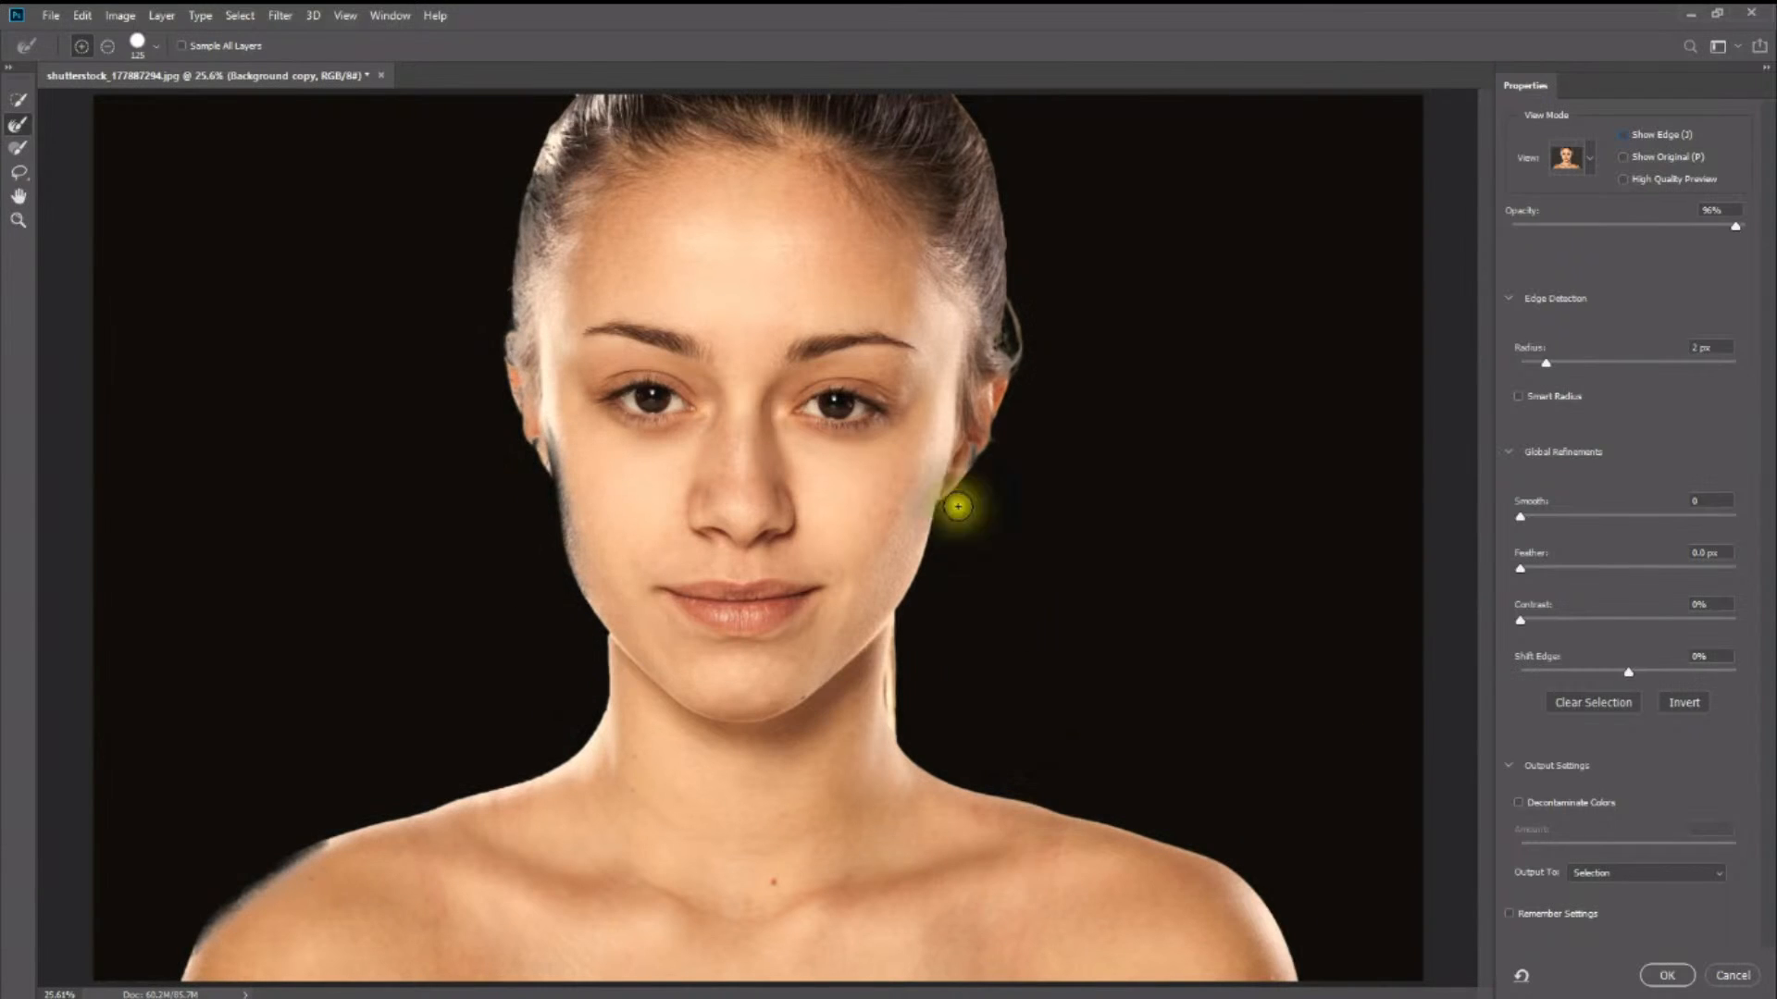
{"action": "left_click_drag", "start_coordinate": [983, 439], "coordinate": [966, 461]}
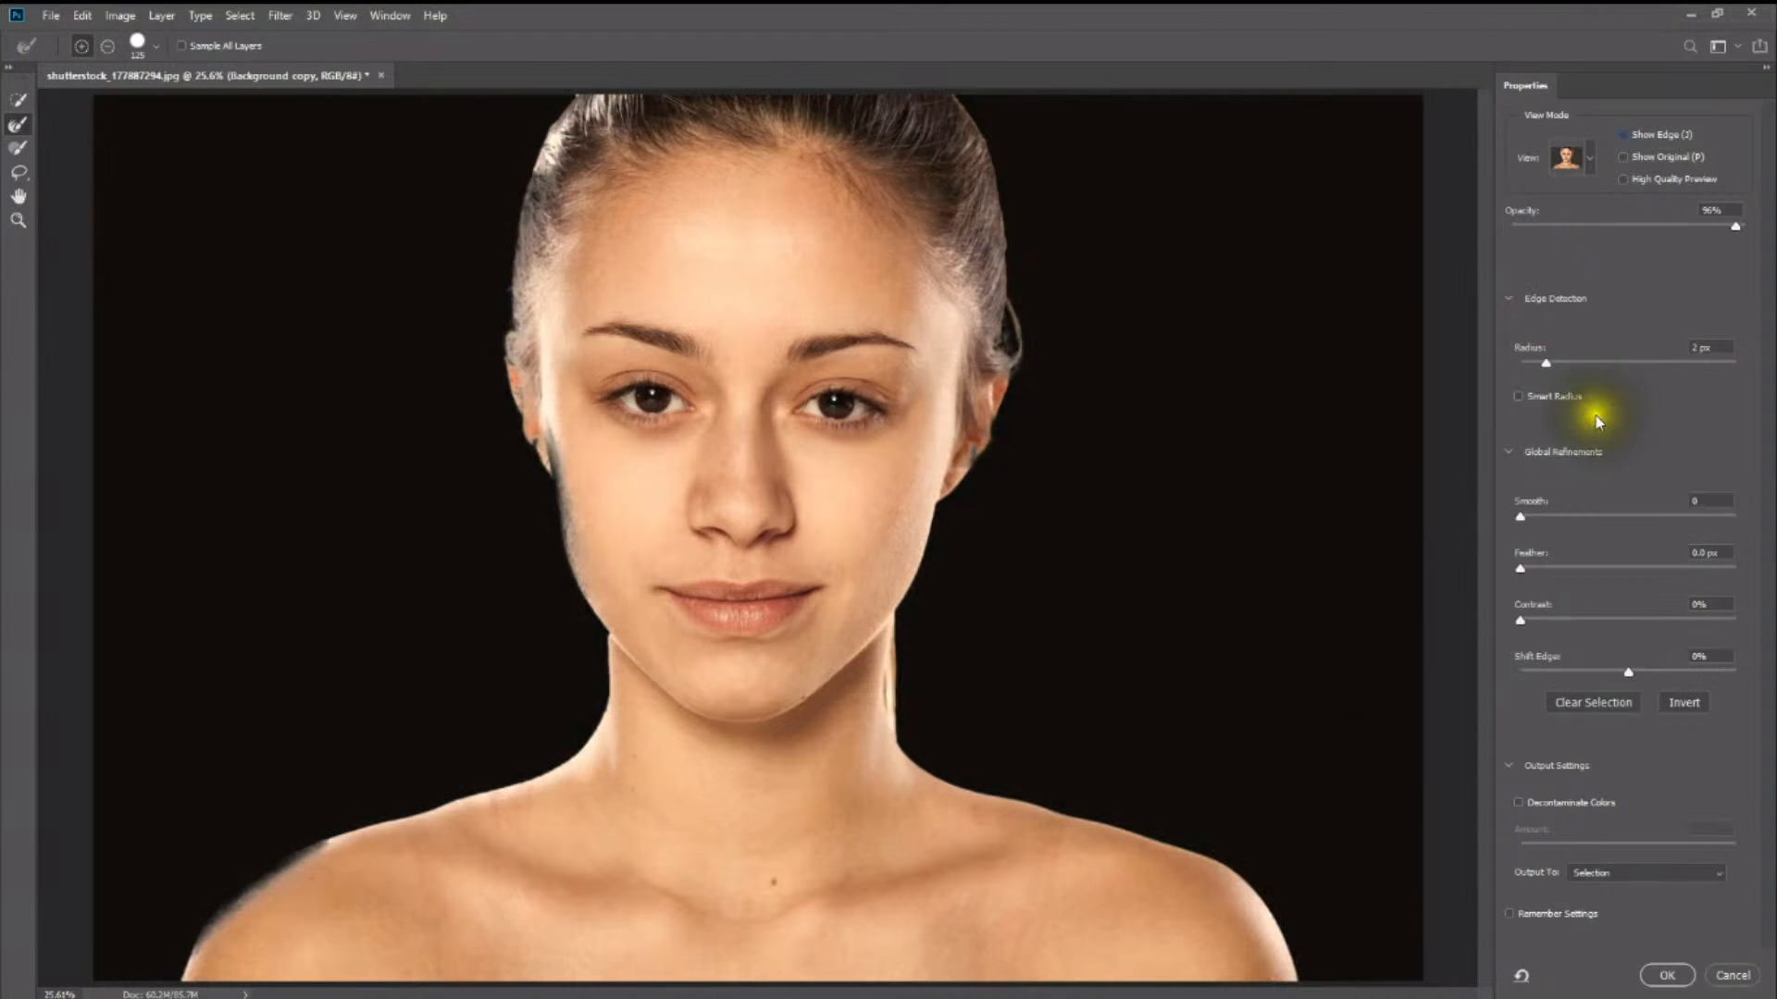
- Set the radius to 3 px, Smooth to 10 and Contrast to 6%, and add a slight feather to the selection edge
{"action": "left_click_drag", "start_coordinate": [1545, 363], "coordinate": [1553, 363]}
{"action": "left_click_drag", "start_coordinate": [1527, 525], "coordinate": [1530, 524]}
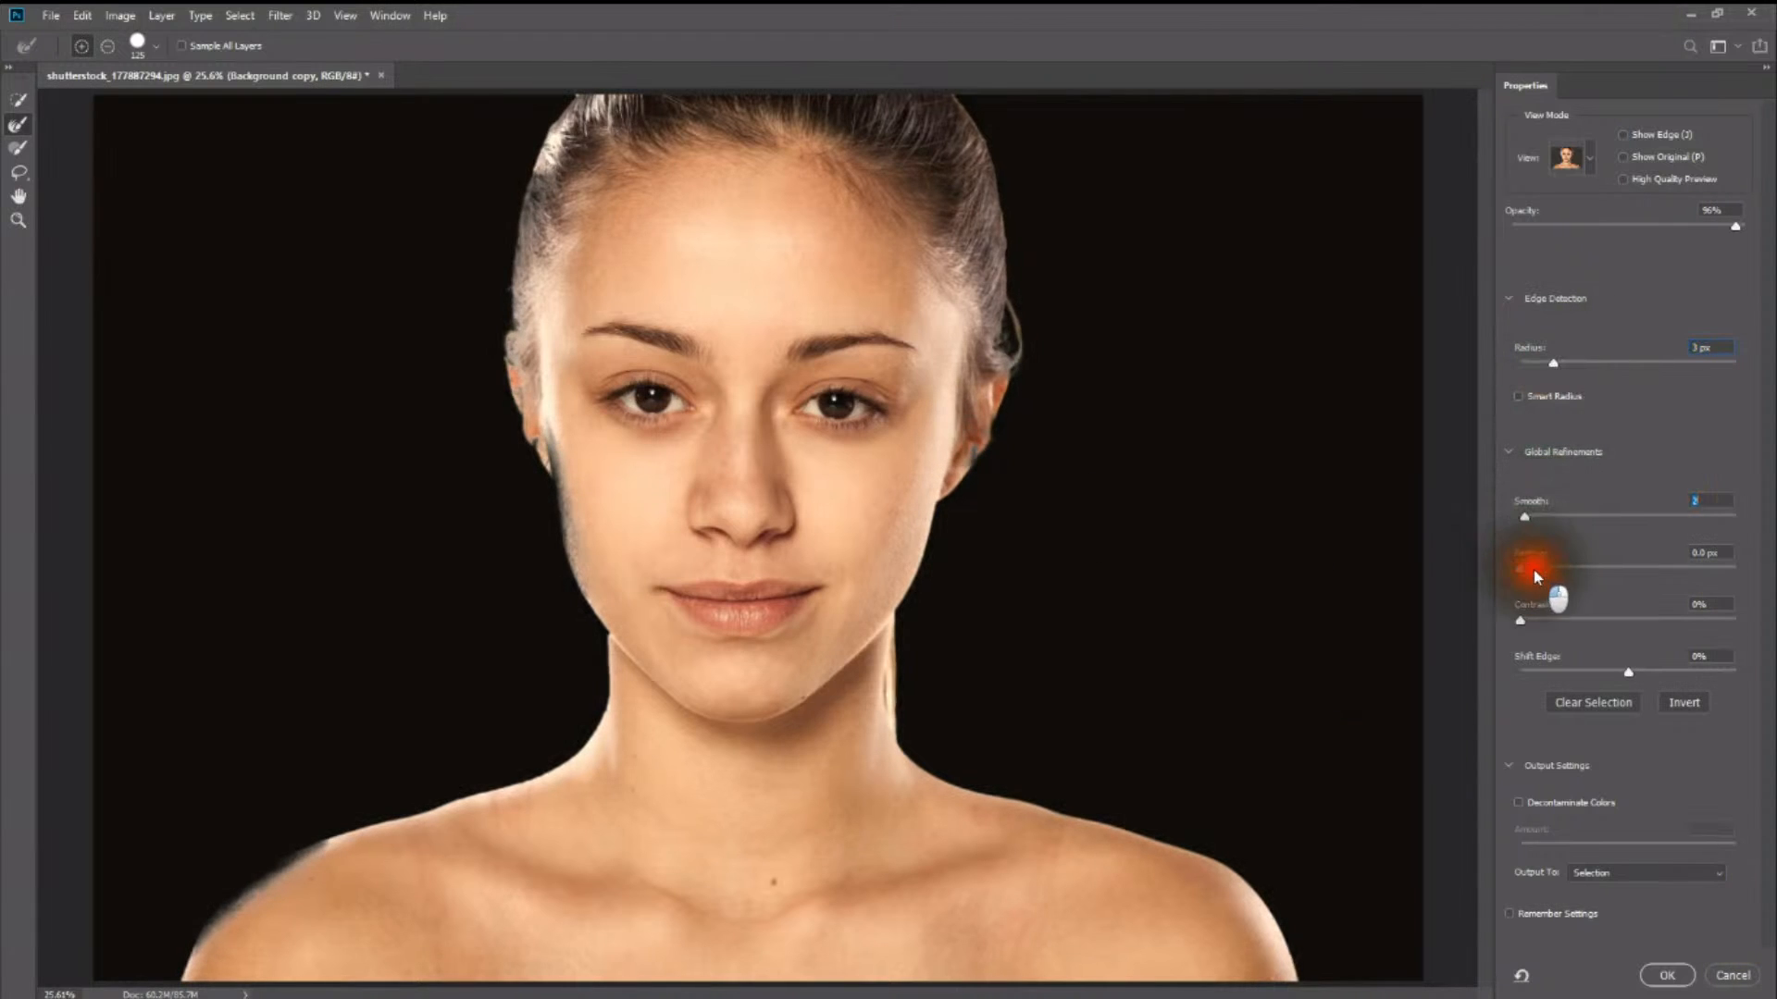
{"action": "left_click_drag", "start_coordinate": [1534, 617], "coordinate": [1534, 618]}
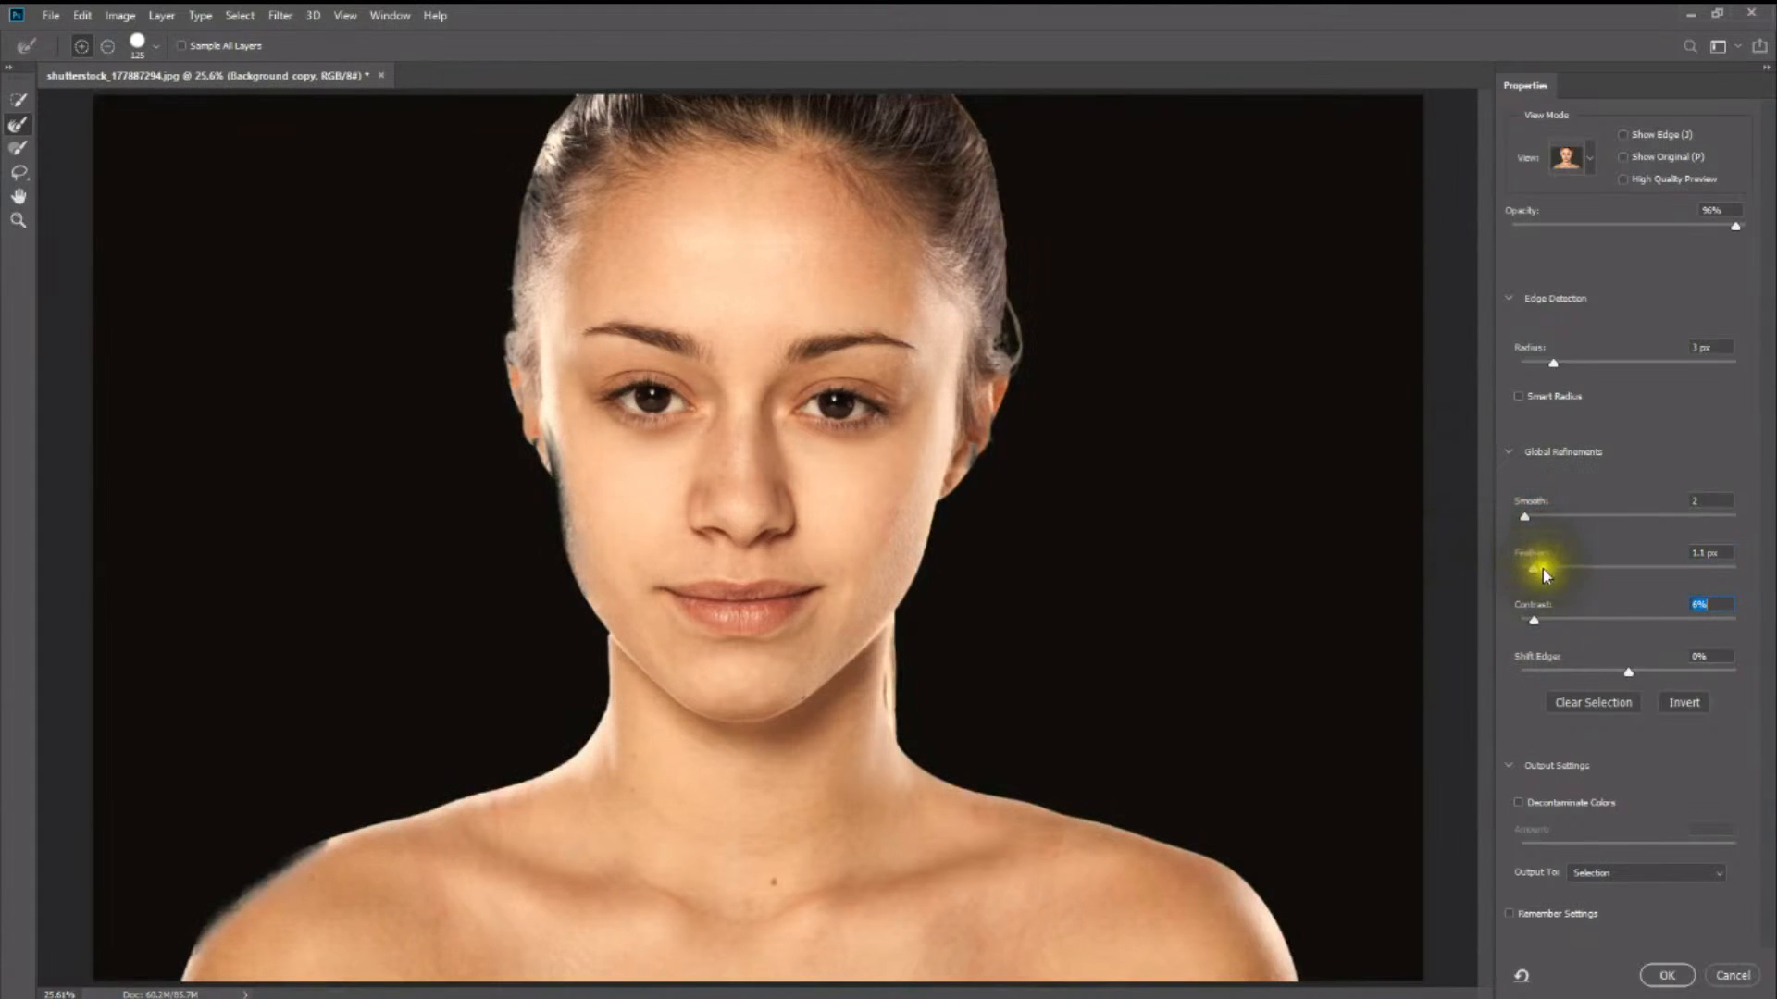
{"action": "left_click", "coordinate": [1545, 523]}
{"action": "left_click", "coordinate": [1029, 415]}
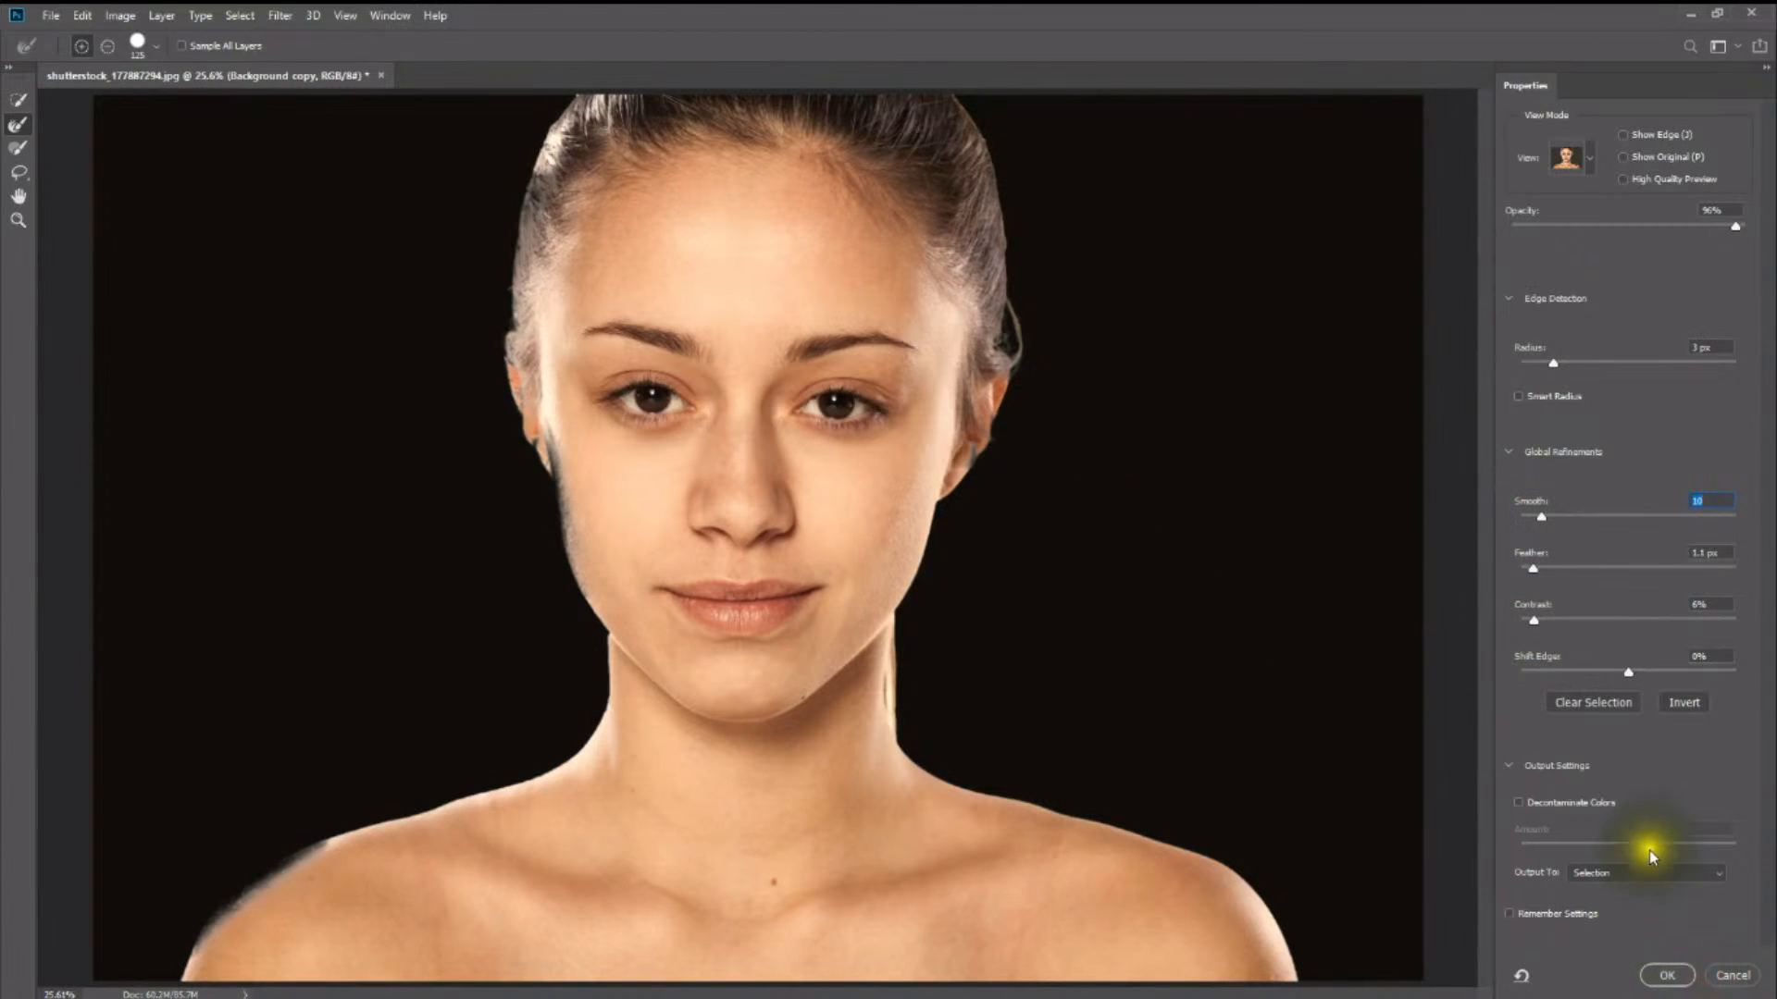
- Output the refined selection to a New Layer with Layer Mask and make the Background copy layer visible again
{"action": "left_click", "coordinate": [1646, 874]}
{"action": "left_click", "coordinate": [1663, 930]}
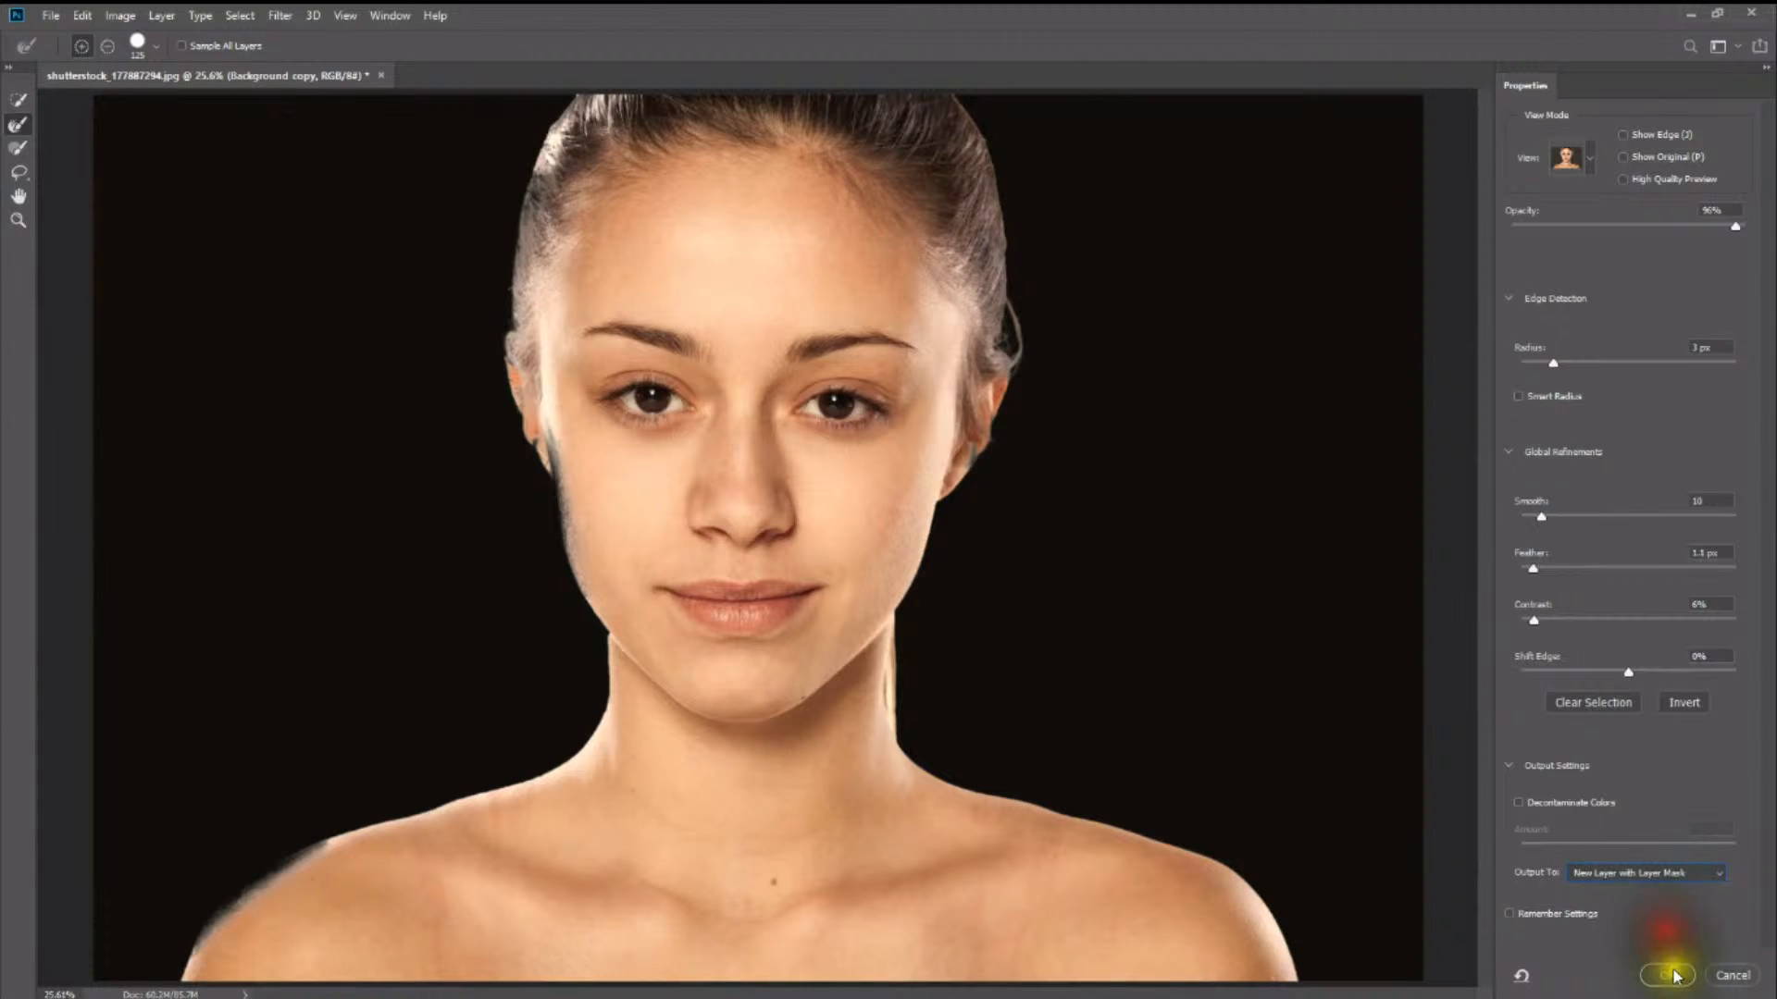
{"action": "left_click", "coordinate": [1673, 977]}
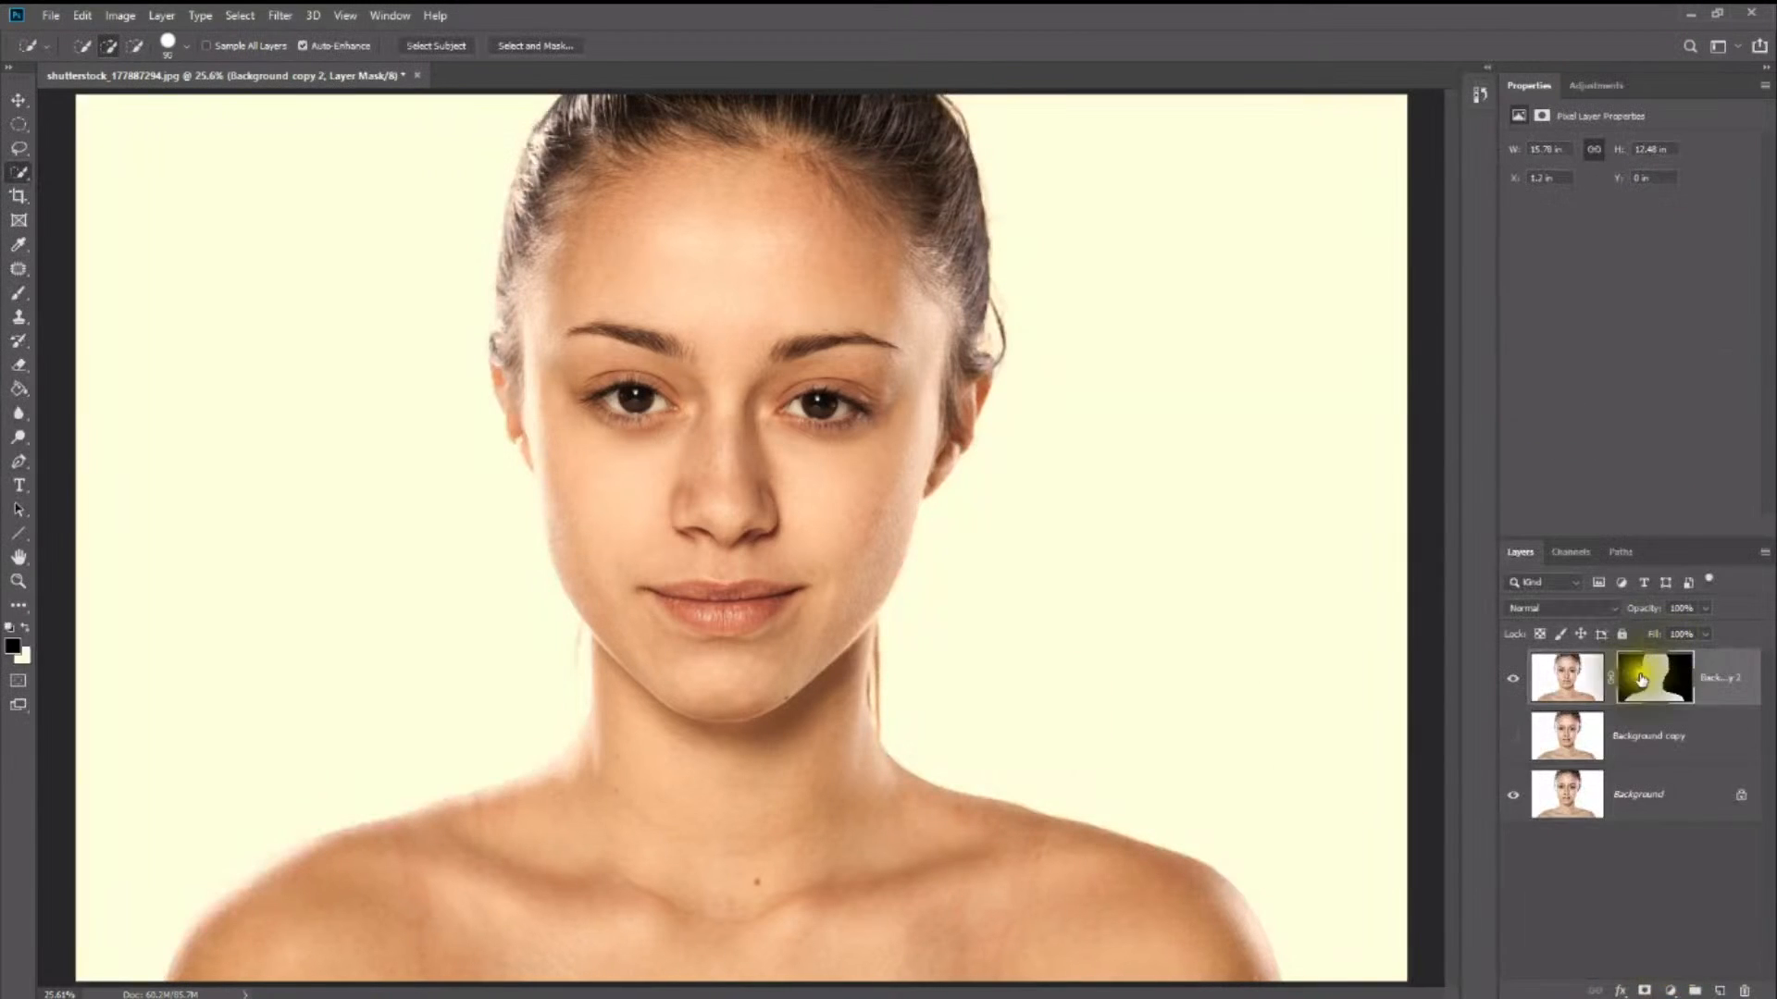
{"action": "left_click", "coordinate": [1513, 736]}
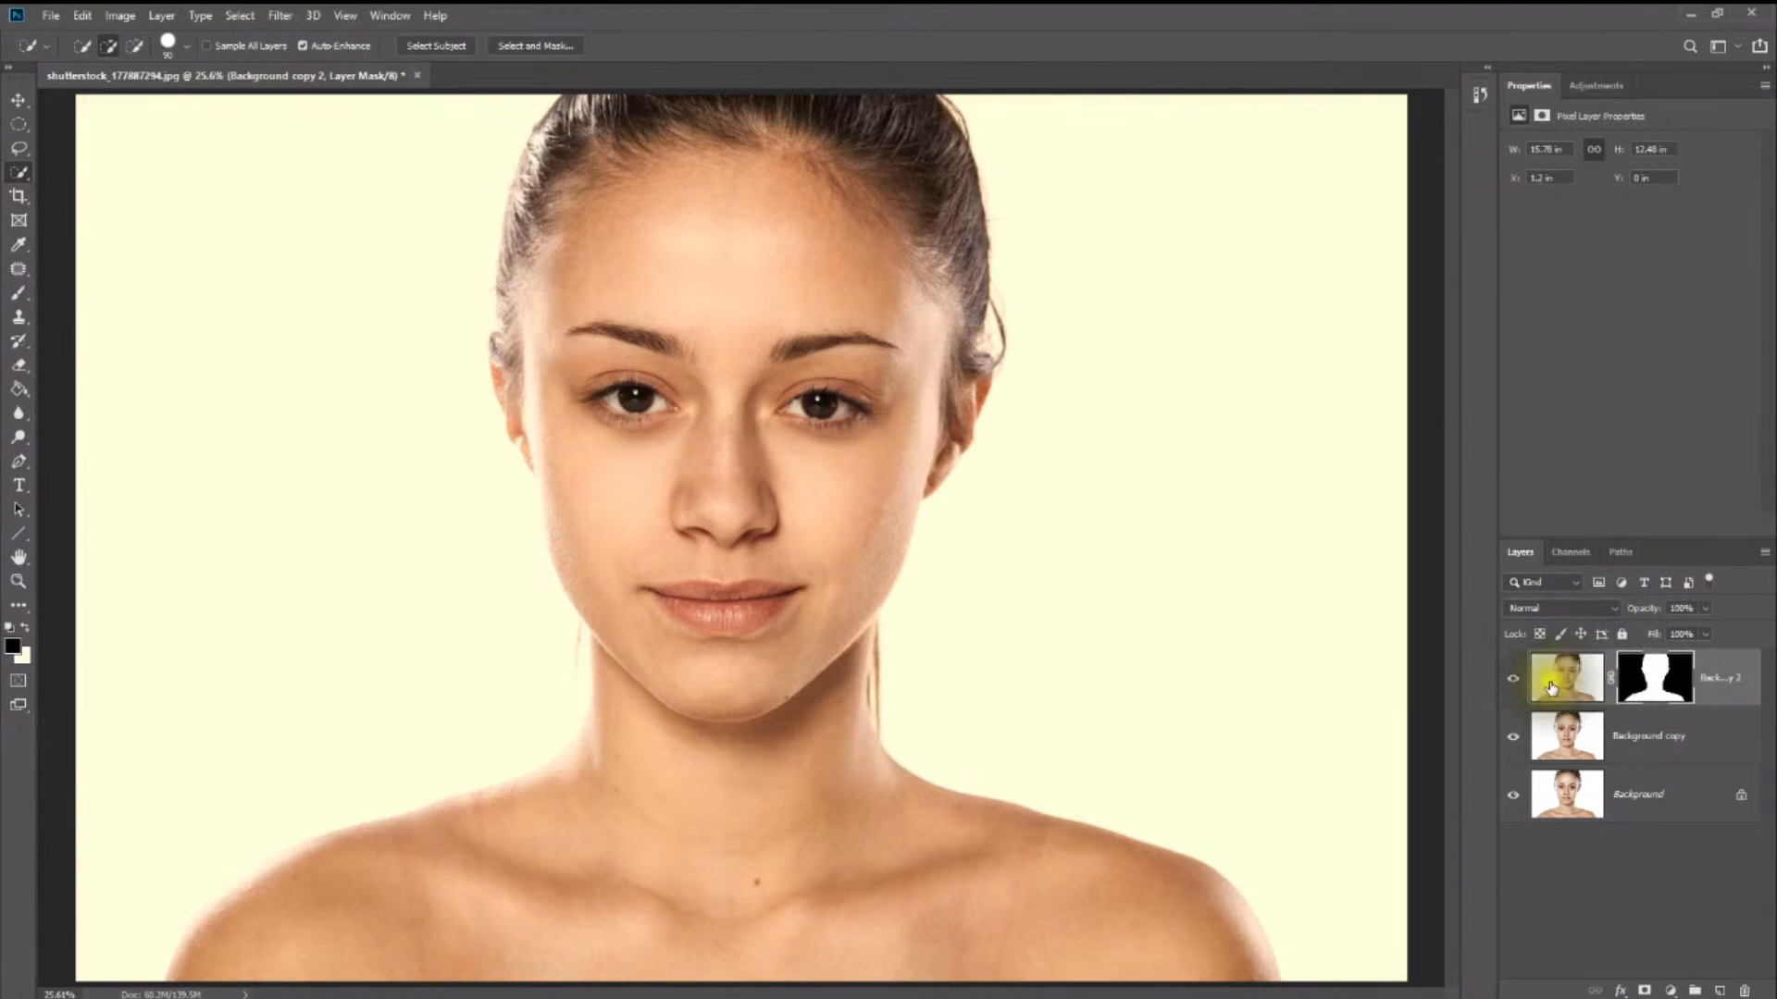
- Duplicate the masked layer and delete the duplicate's layer mask without applying it
{"action": "left_click_drag", "start_coordinate": [1551, 687], "coordinate": [1723, 990]}
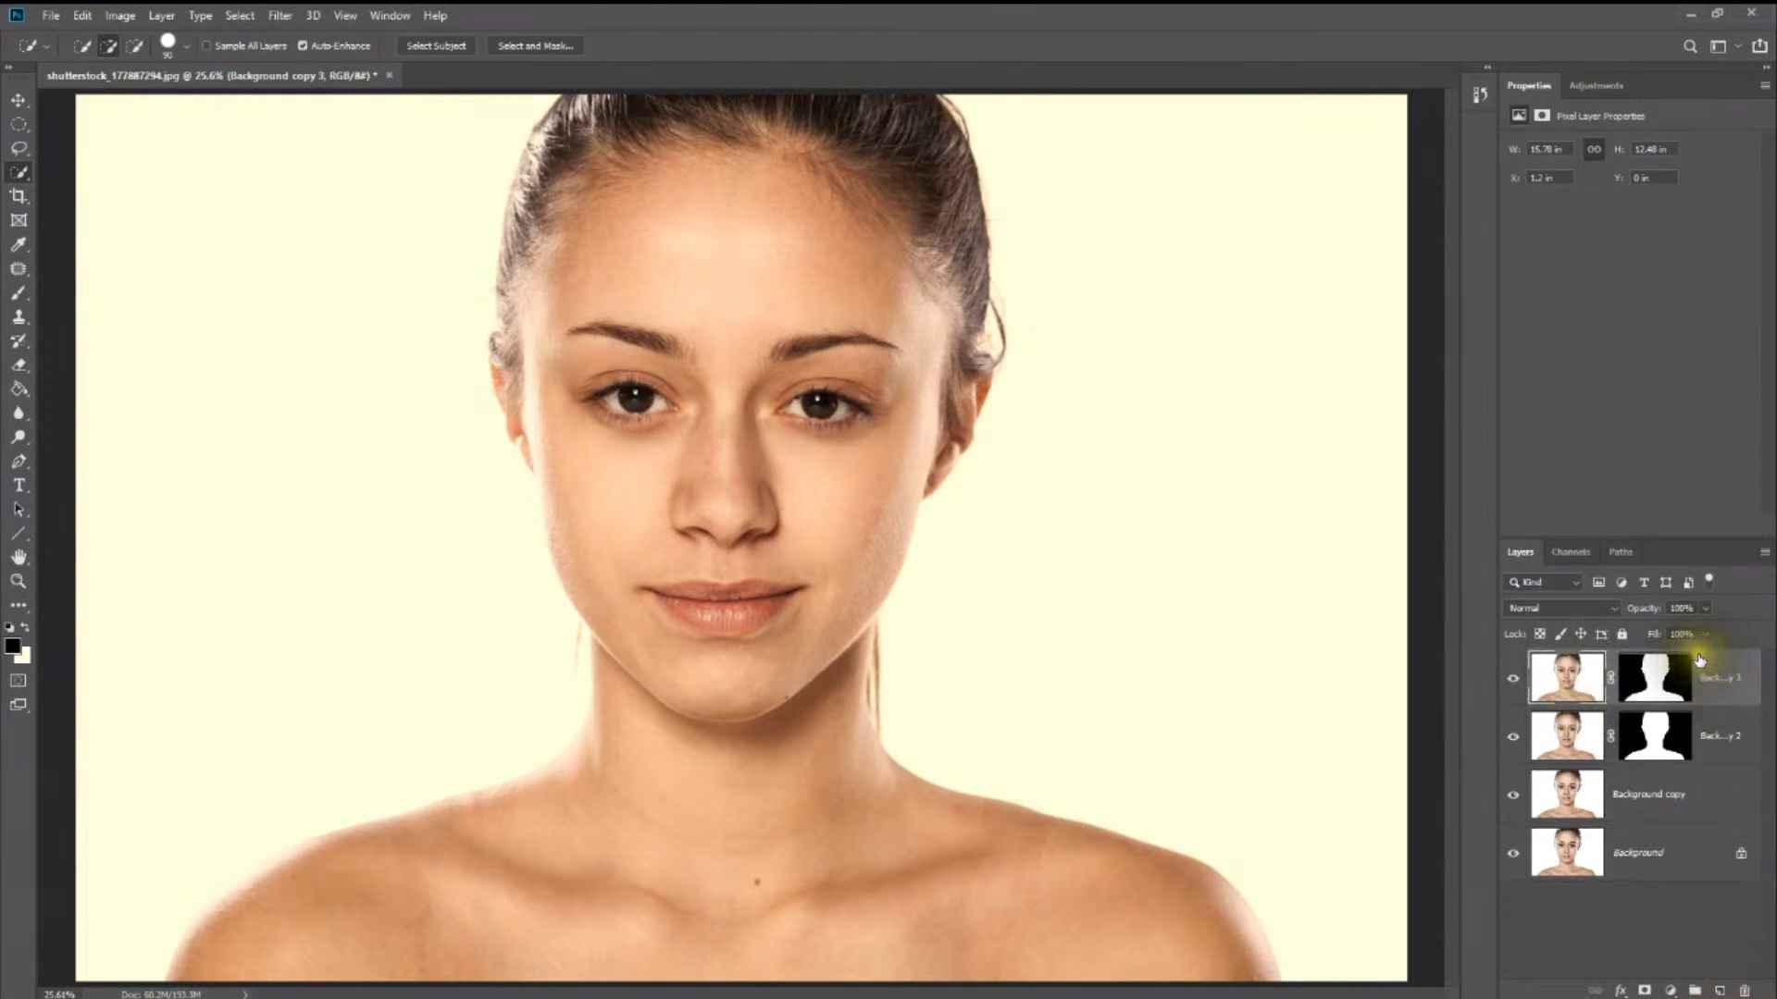
{"action": "left_click", "coordinate": [1661, 677]}
{"action": "left_click_drag", "start_coordinate": [1665, 682], "coordinate": [1744, 992]}
{"action": "left_click", "coordinate": [967, 378]}
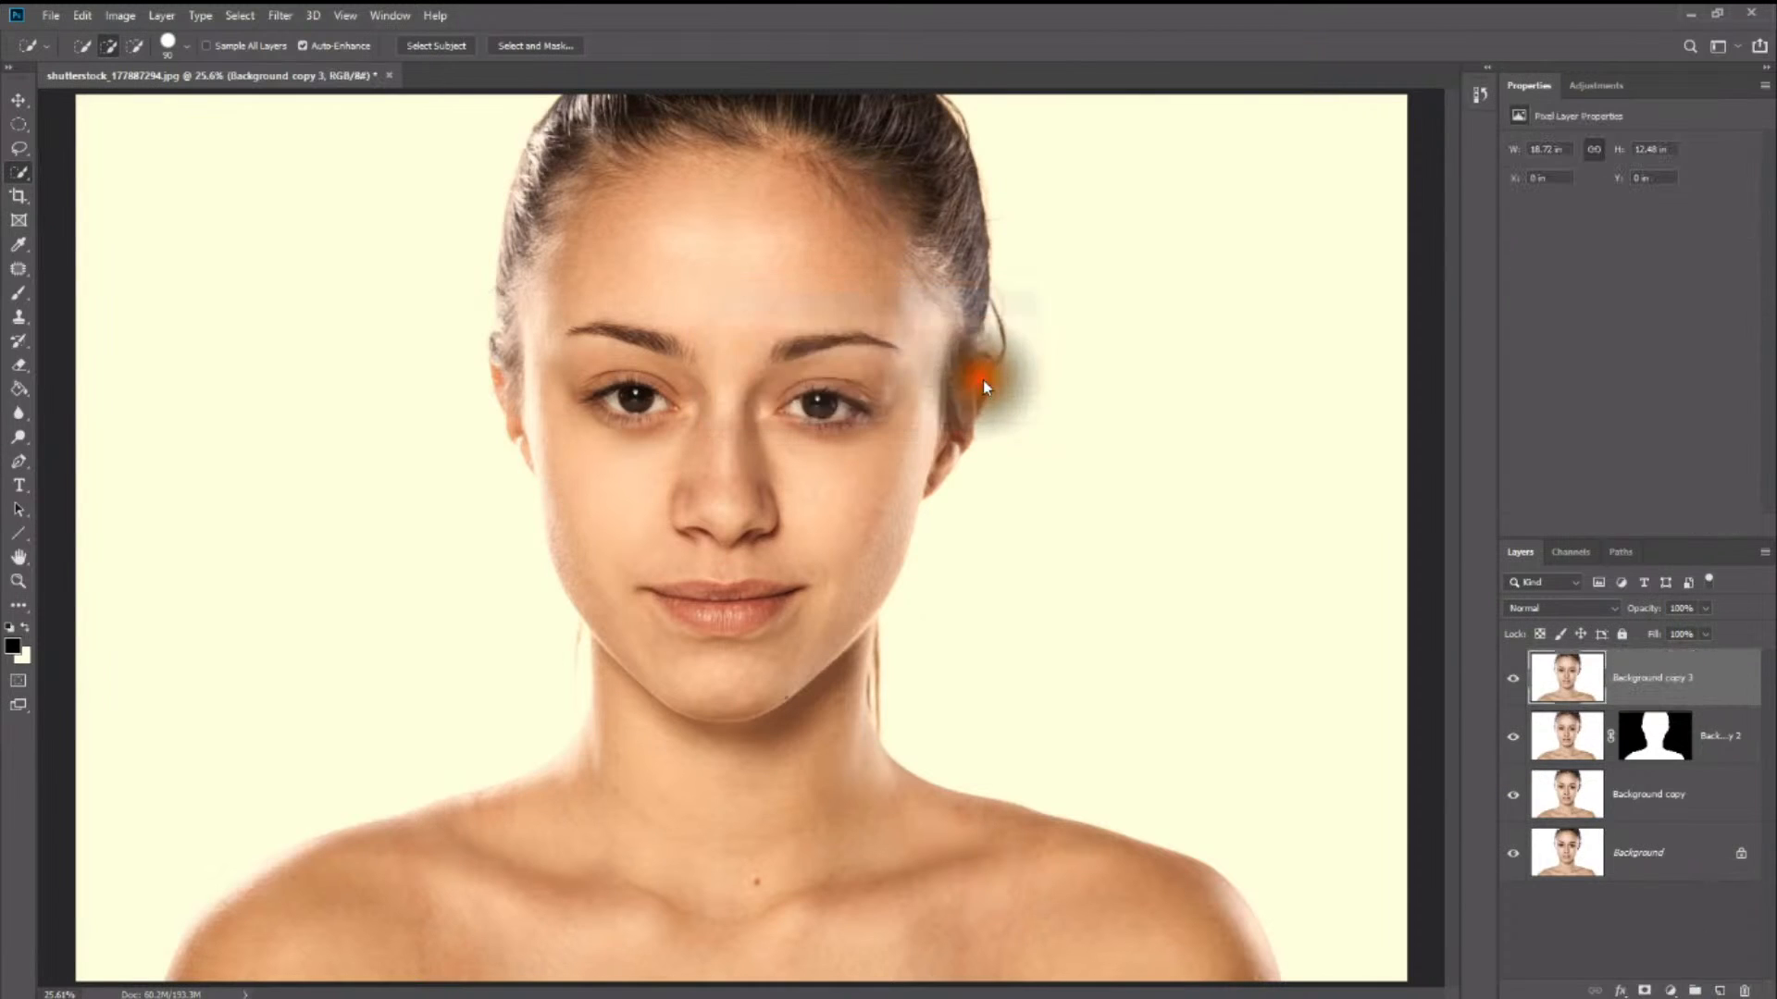
- Move the unmasked Background copy 3 layer beneath the masked Background copy 2 layer
{"action": "left_click", "coordinate": [1589, 737]}
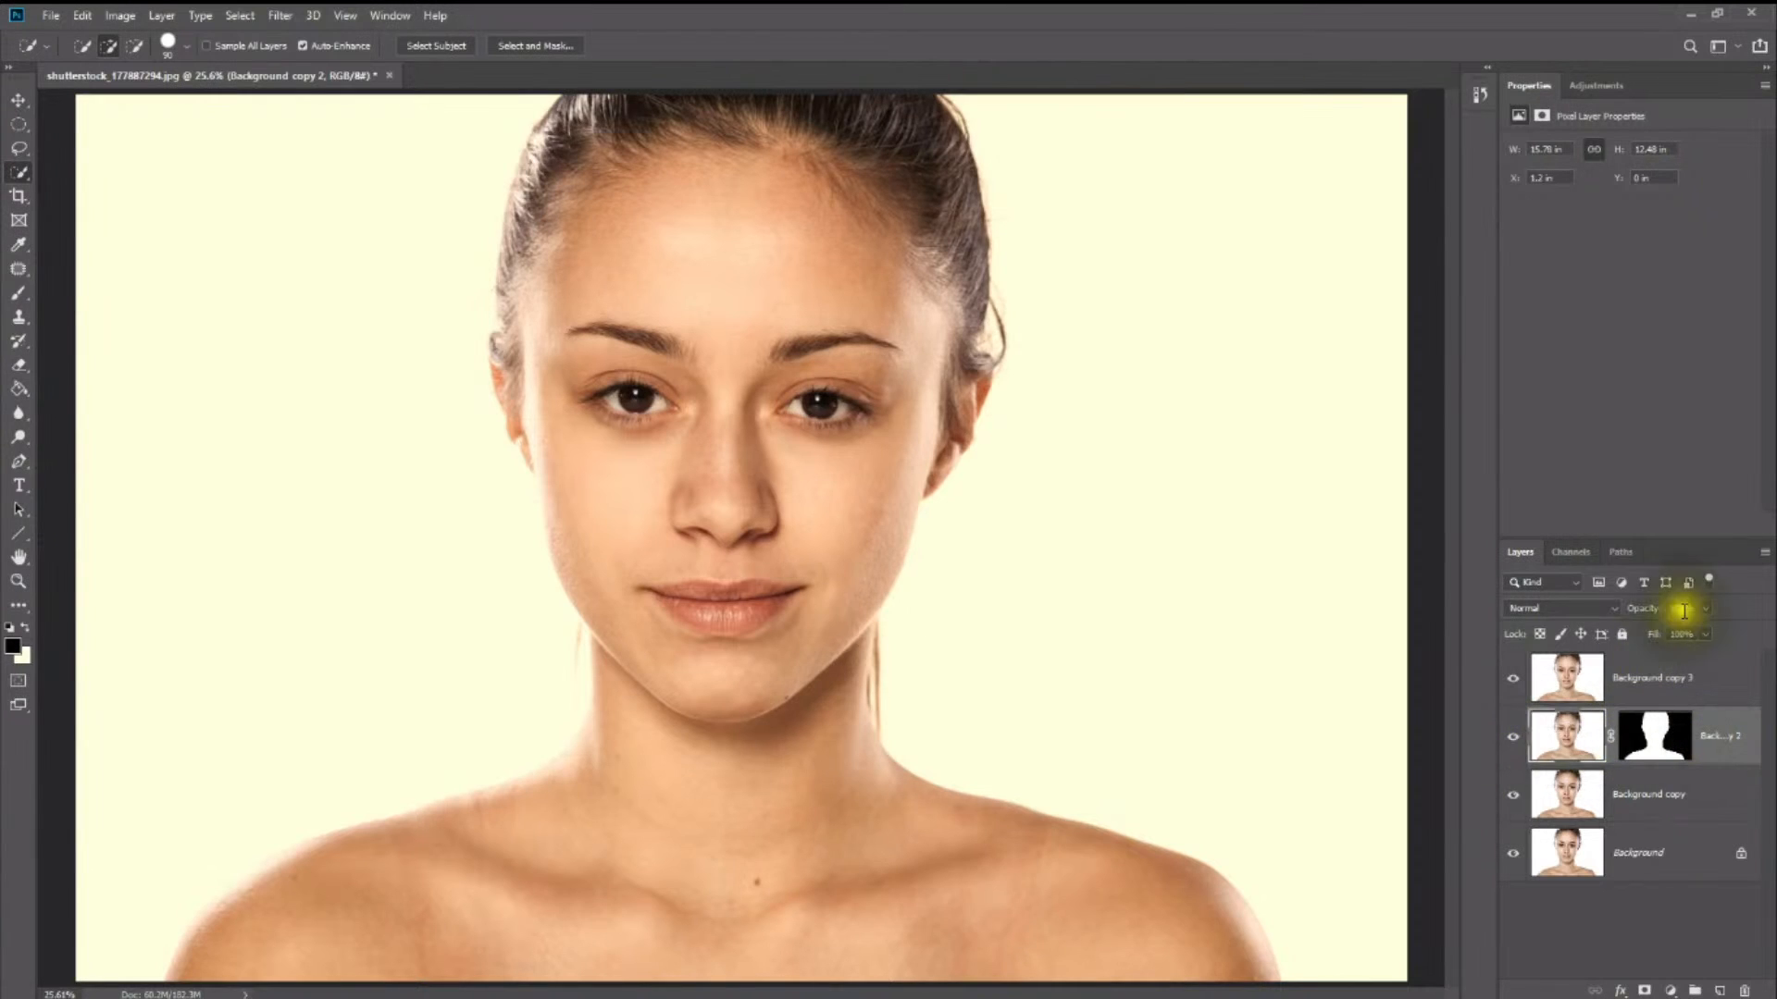
{"action": "left_click", "coordinate": [1577, 611]}
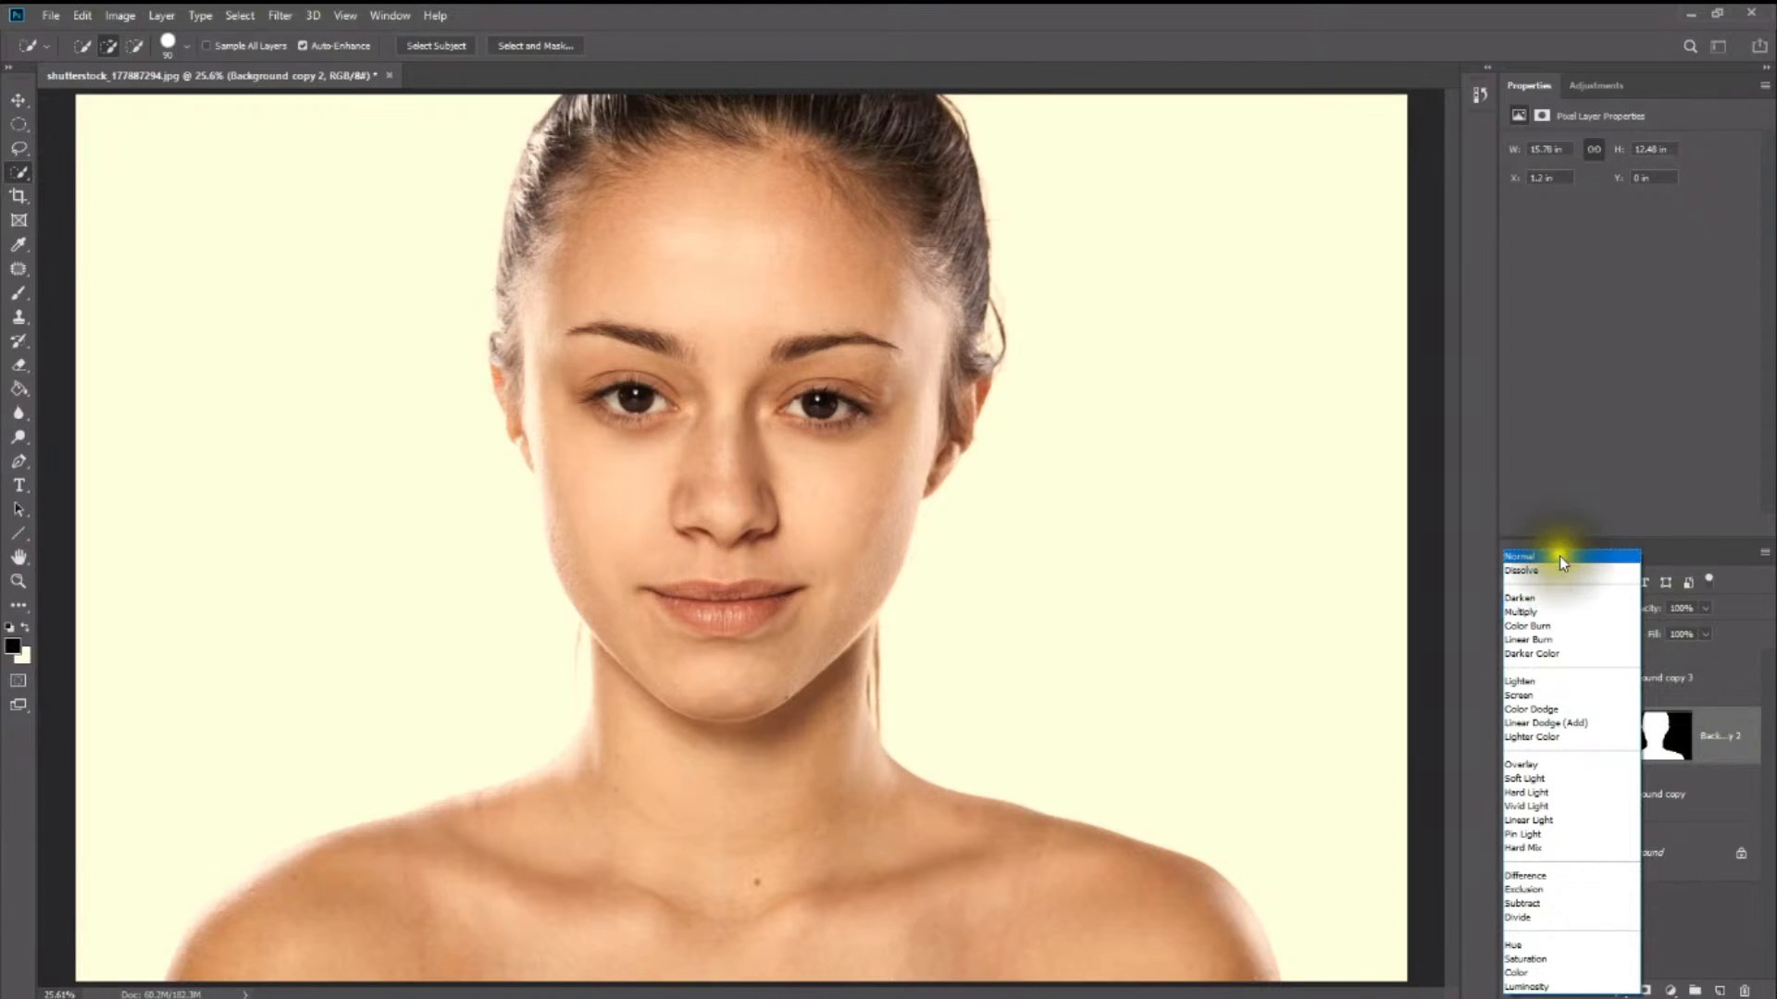
{"action": "left_click", "coordinate": [1697, 688]}
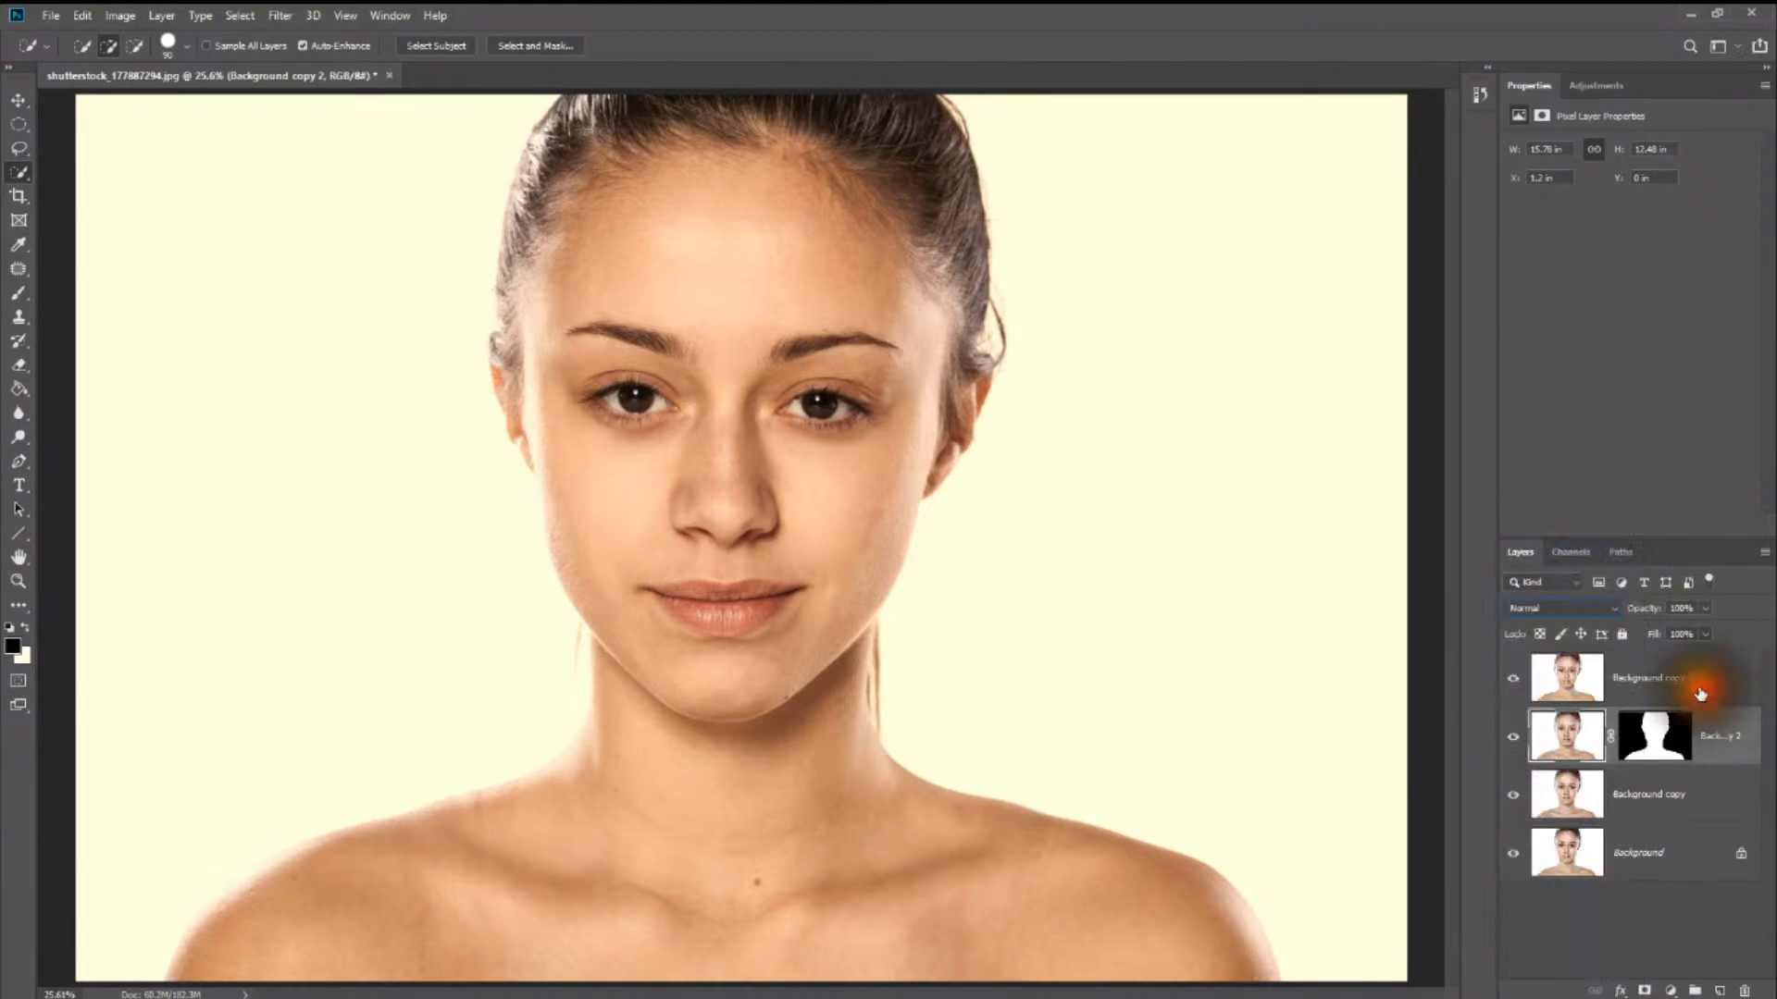
{"action": "left_click_drag", "start_coordinate": [1612, 683], "coordinate": [1632, 769]}
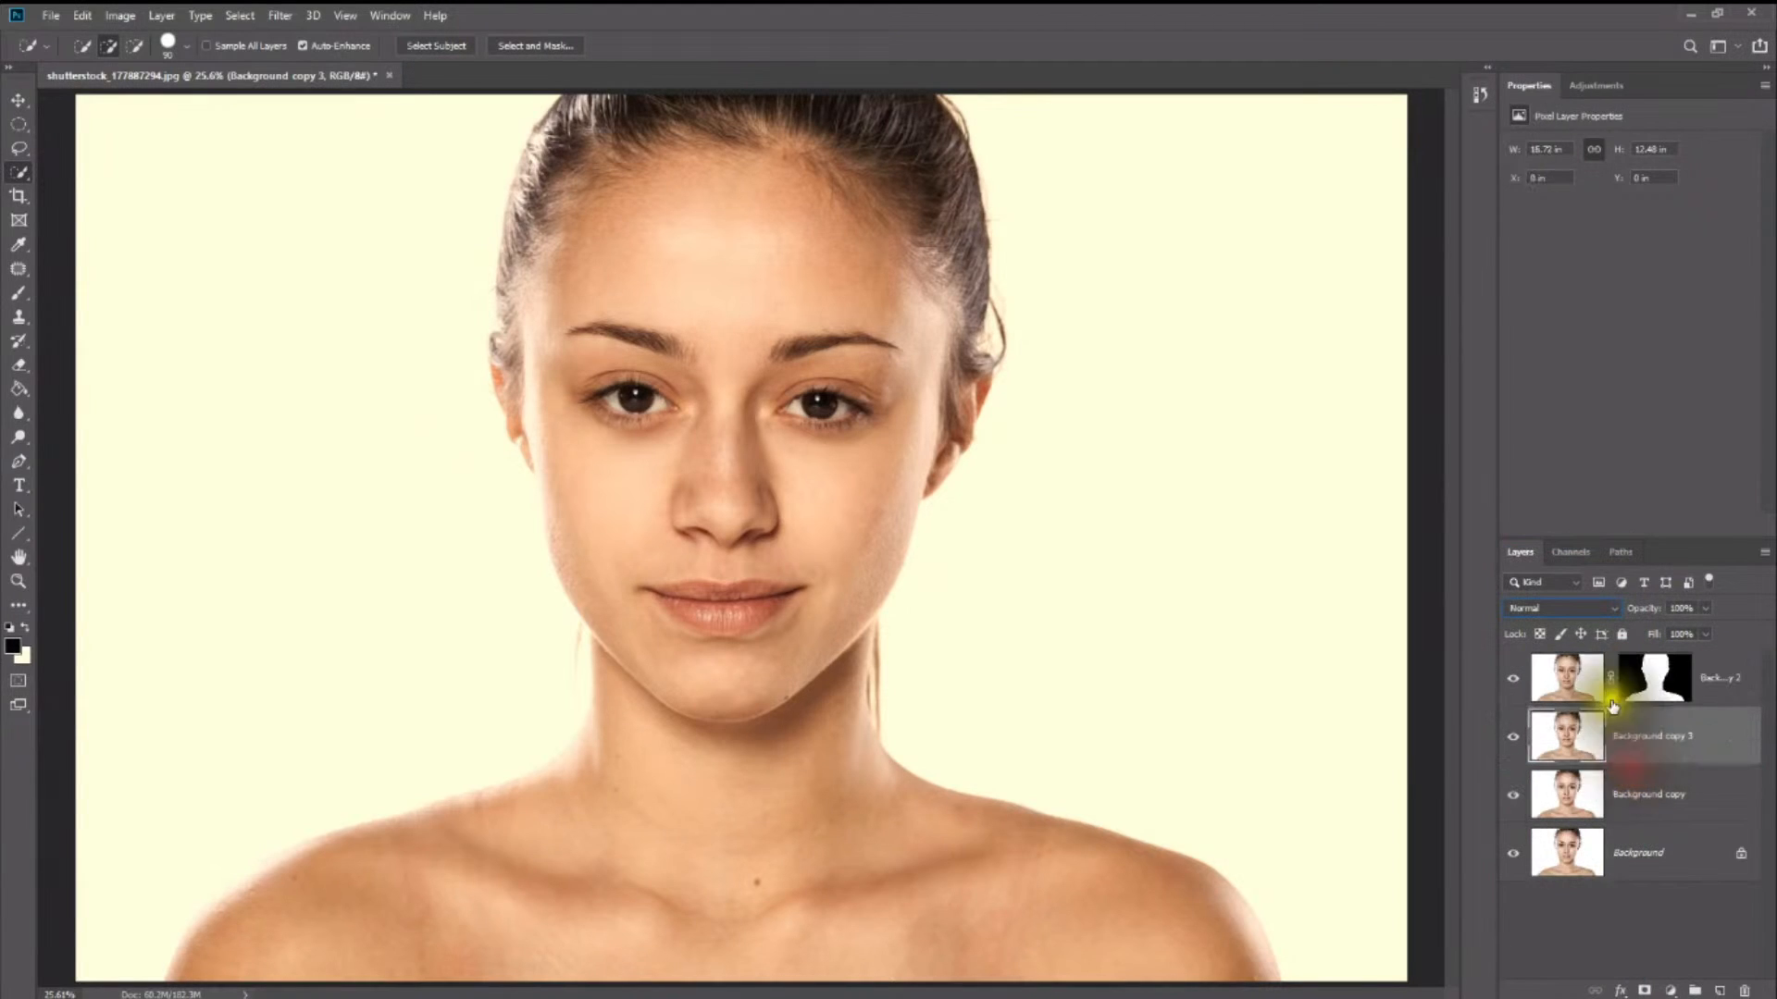
- Set the masked Background copy 2 layer's blend mode to Overlay and lower its opacity
{"action": "left_click", "coordinate": [1559, 681]}
{"action": "left_click", "coordinate": [1567, 610]}
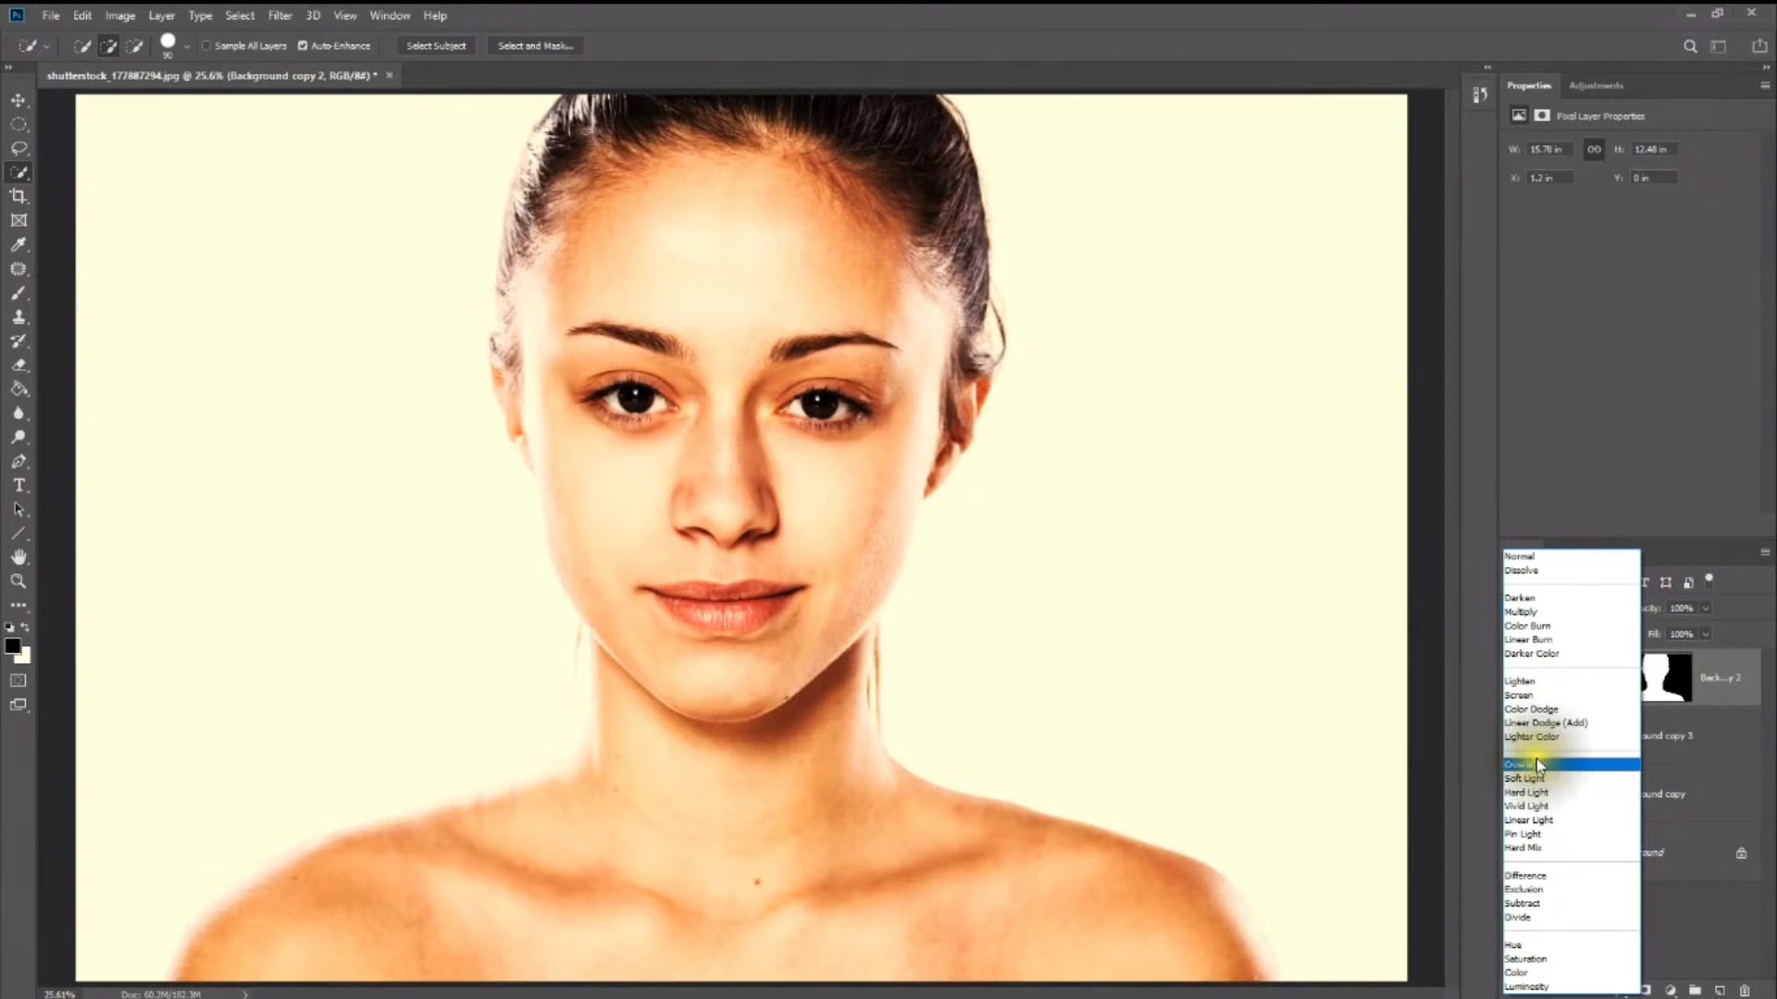
{"action": "left_click", "coordinate": [1538, 764]}
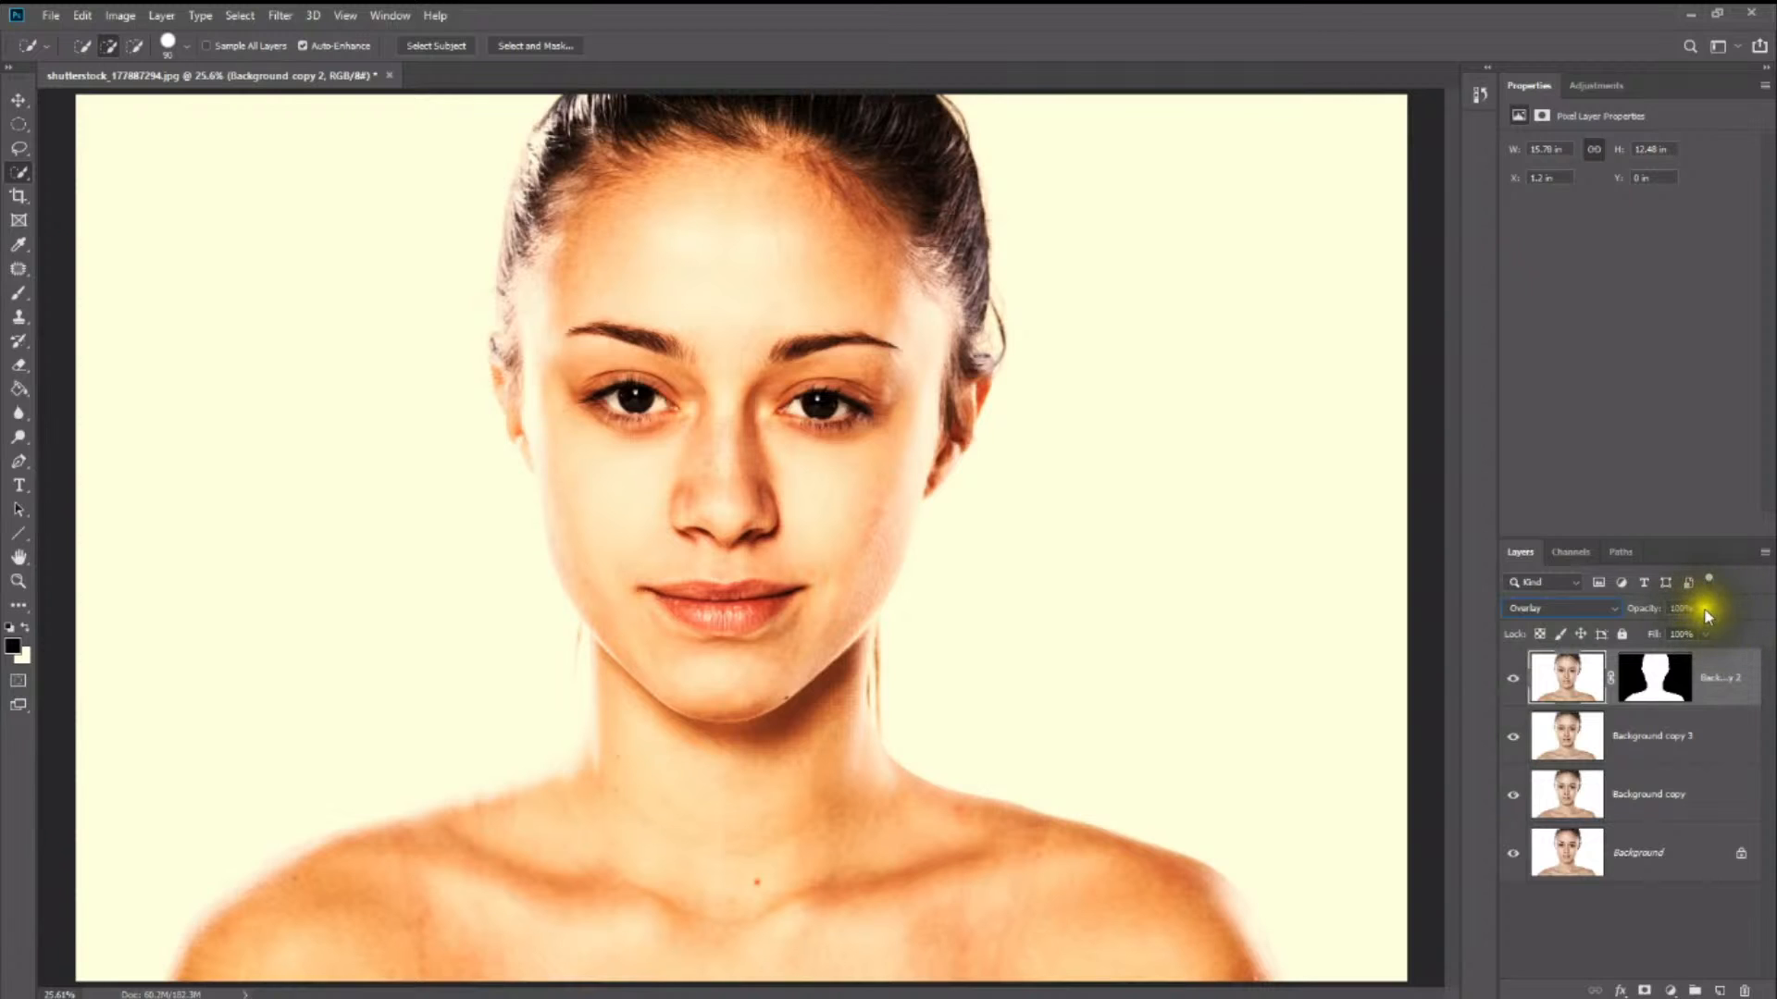
{"action": "left_click_drag", "start_coordinate": [1670, 630], "coordinate": [1646, 624]}
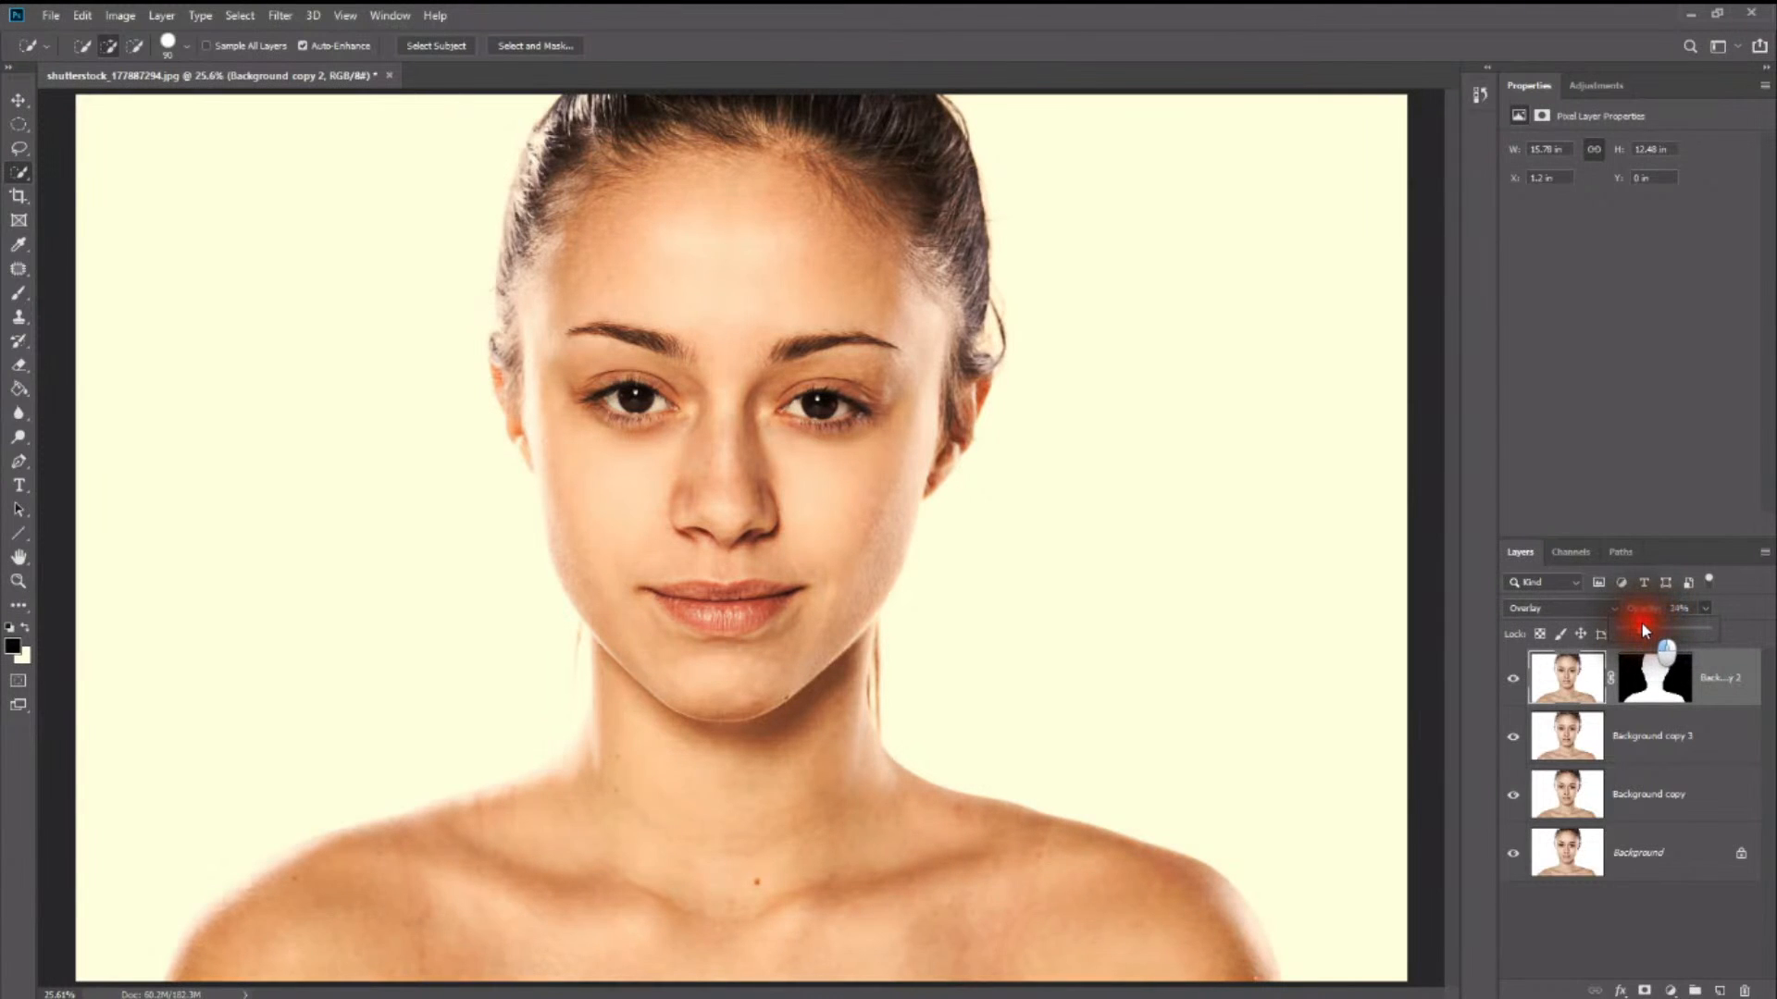
- Set the masked Overlay layer's opacity to 30%
{"action": "left_click_drag", "start_coordinate": [1648, 631], "coordinate": [1646, 624]}
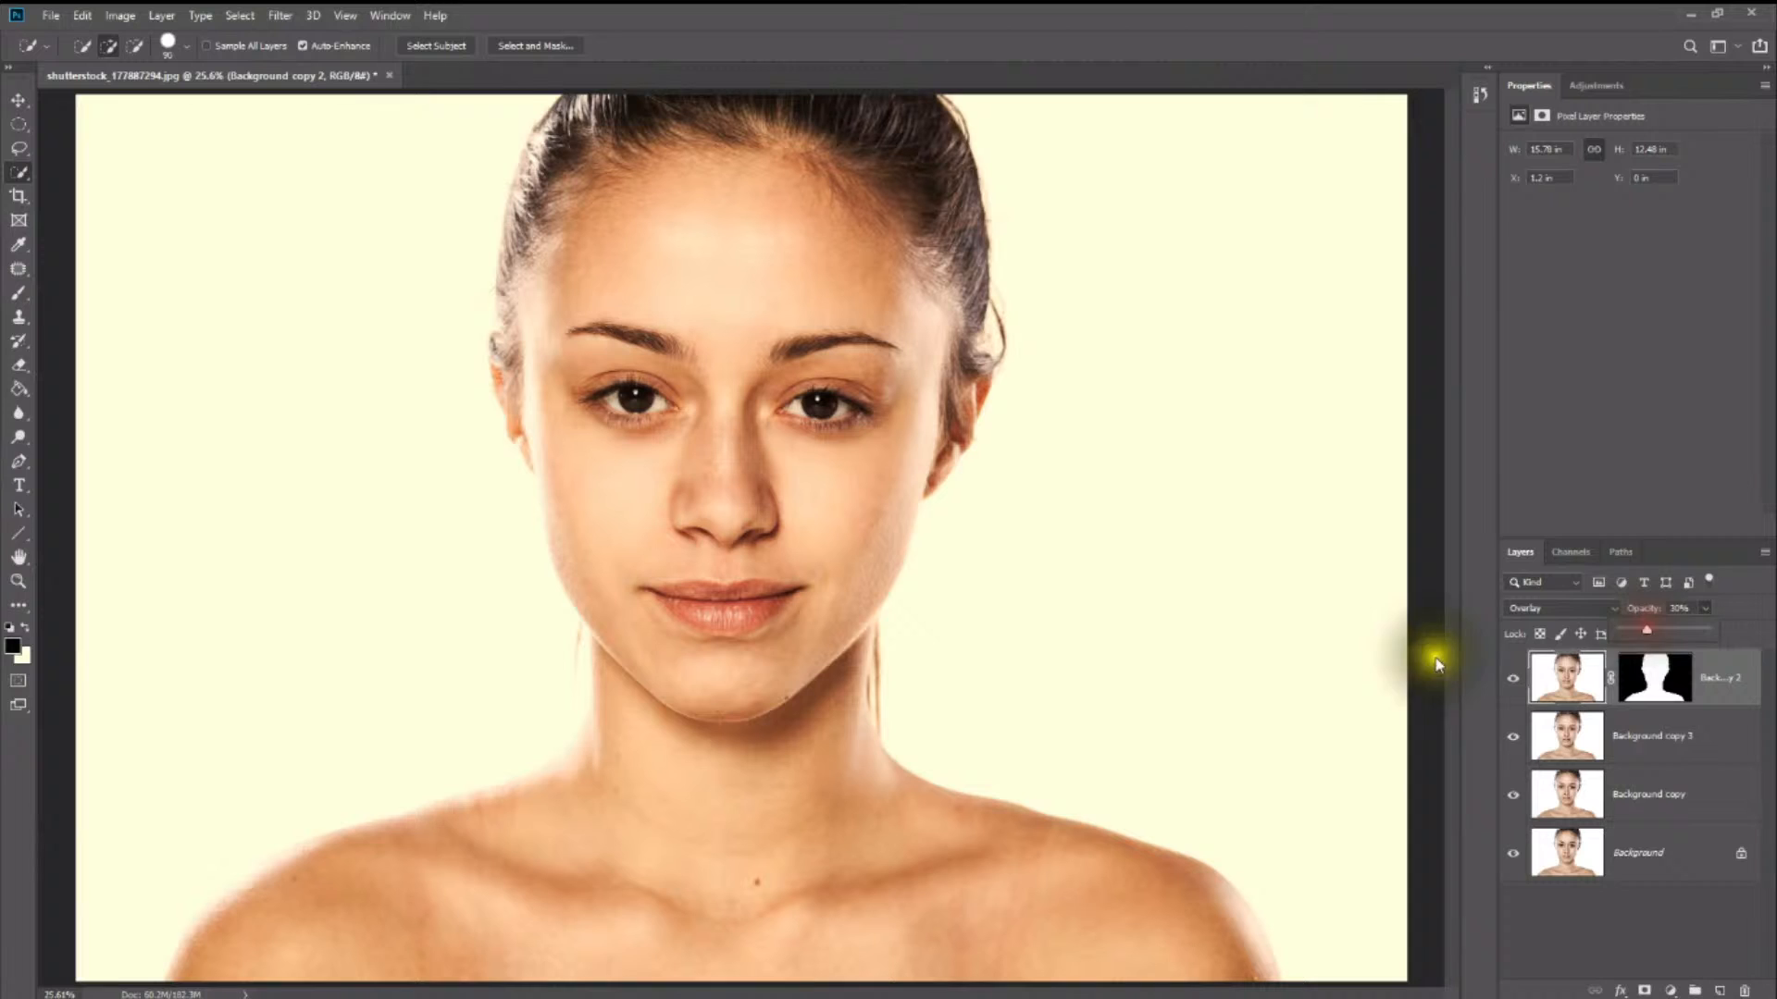
- Toggle the masked Overlay layer's visibility repeatedly to compare the portrait with and without the contrast enhancement
{"action": "left_click", "coordinate": [1513, 678]}
{"action": "left_click", "coordinate": [1513, 678]}
{"action": "left_click", "coordinate": [1512, 682]}
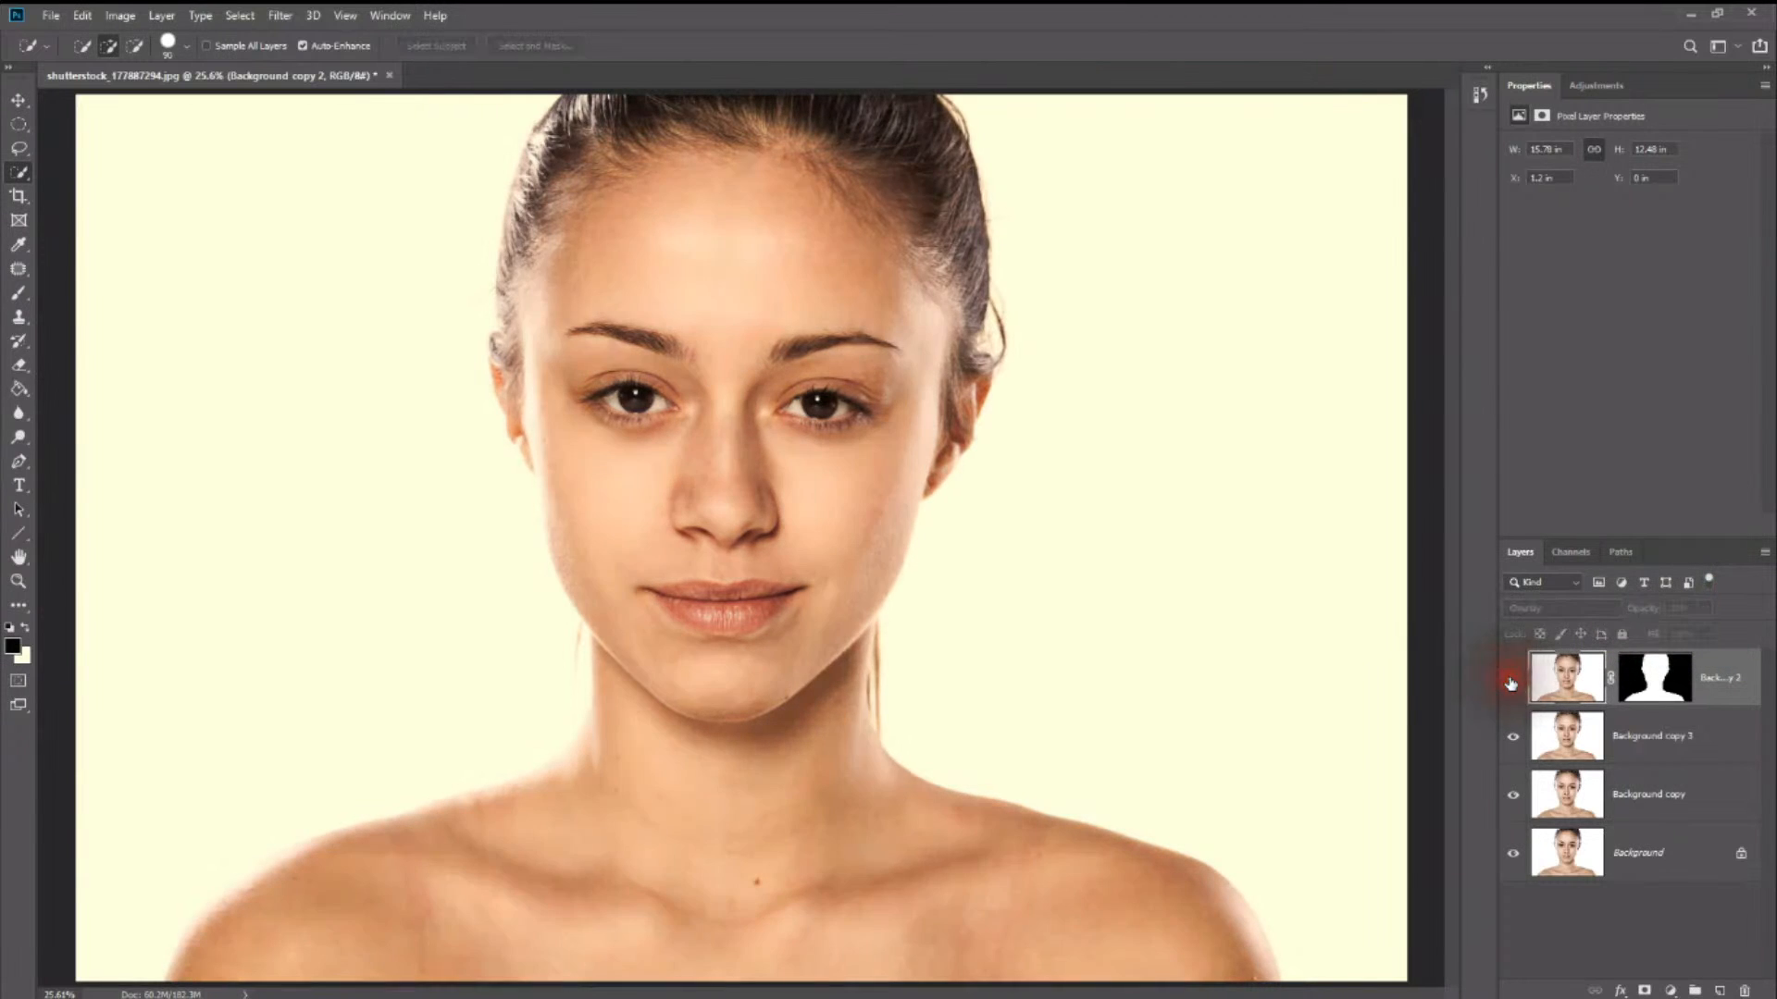
{"action": "left_click", "coordinate": [1513, 682]}
{"action": "left_click", "coordinate": [1513, 682]}
{"action": "left_click", "coordinate": [1513, 682]}
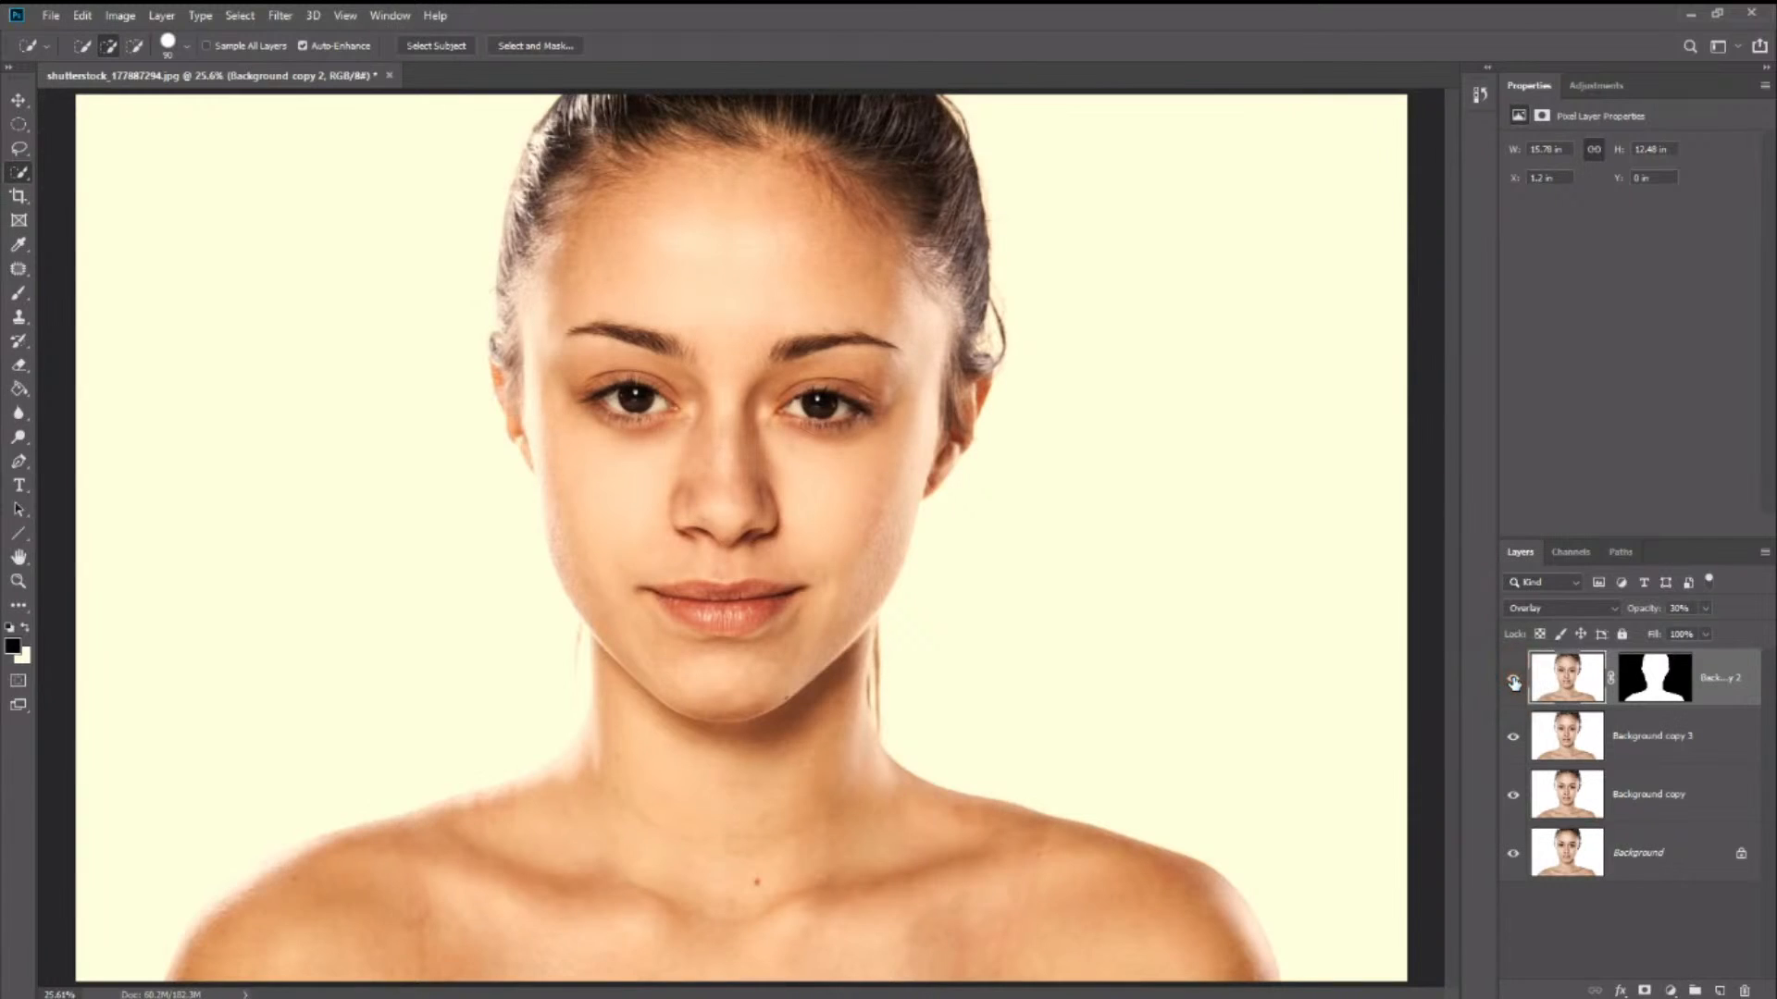
{"action": "left_click", "coordinate": [1513, 682]}
{"action": "left_click", "coordinate": [1513, 682]}
{"action": "left_click", "coordinate": [1513, 682]}
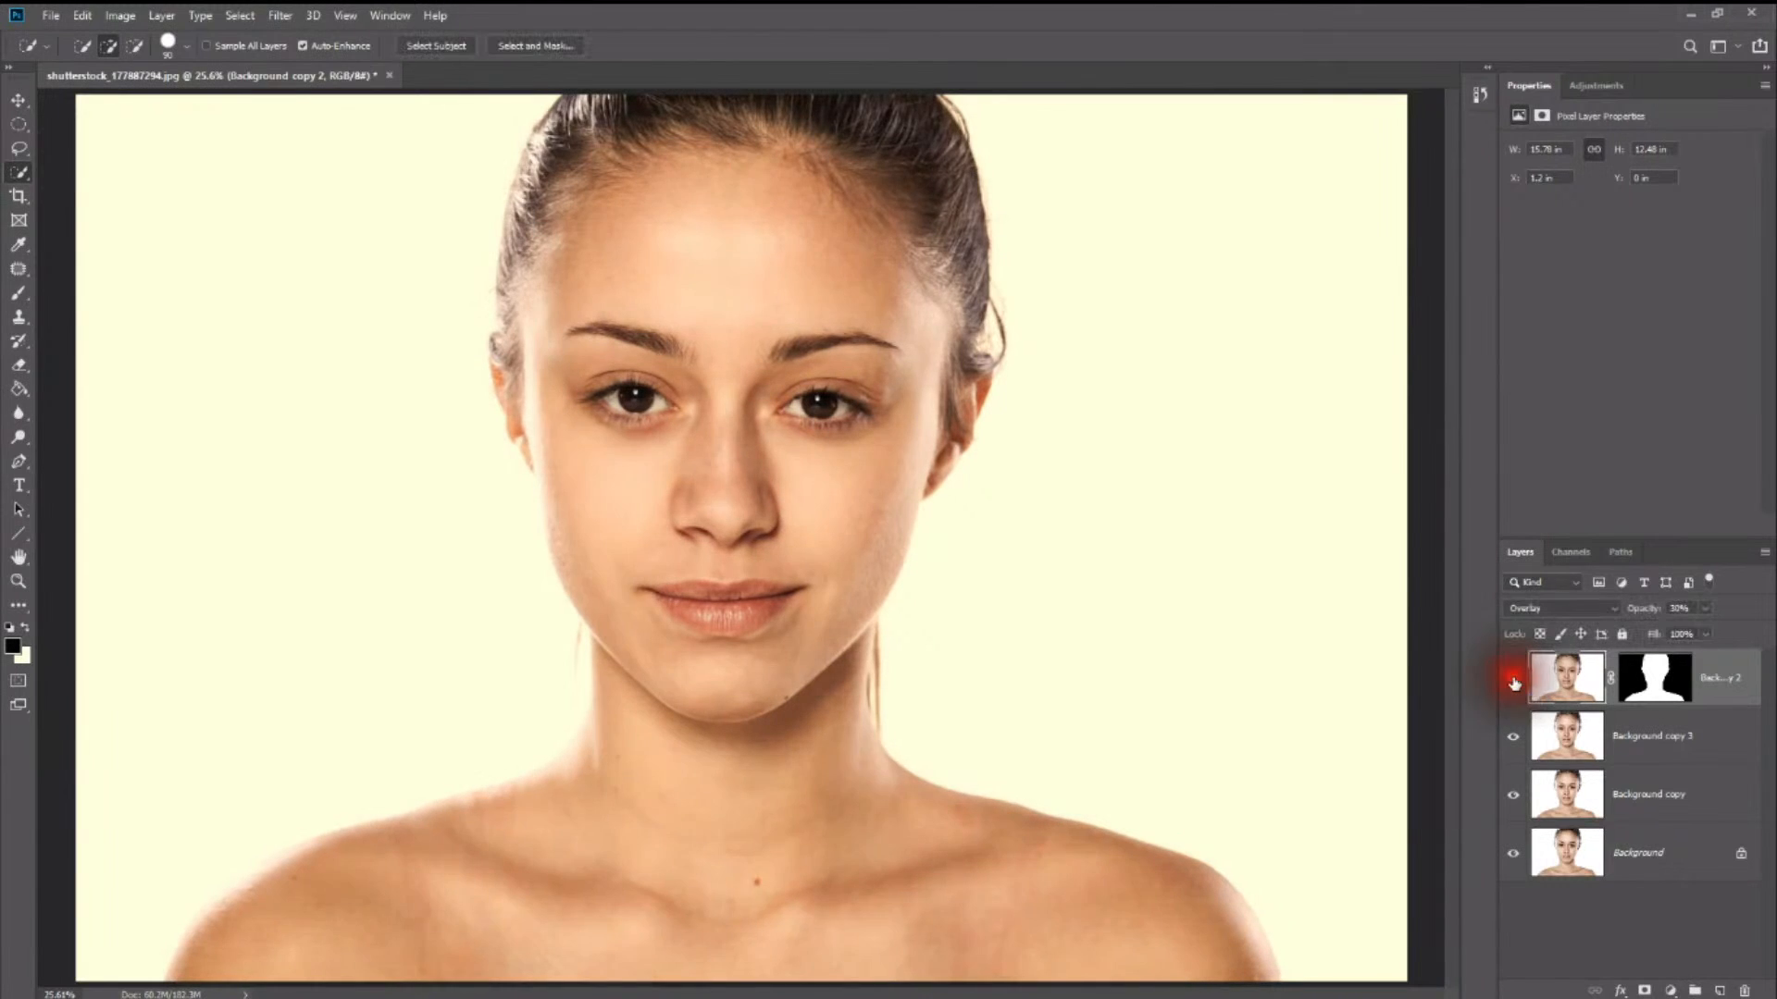
{"action": "left_click", "coordinate": [1513, 682]}
{"action": "left_click", "coordinate": [1513, 682]}
{"action": "left_click", "coordinate": [1513, 682]}
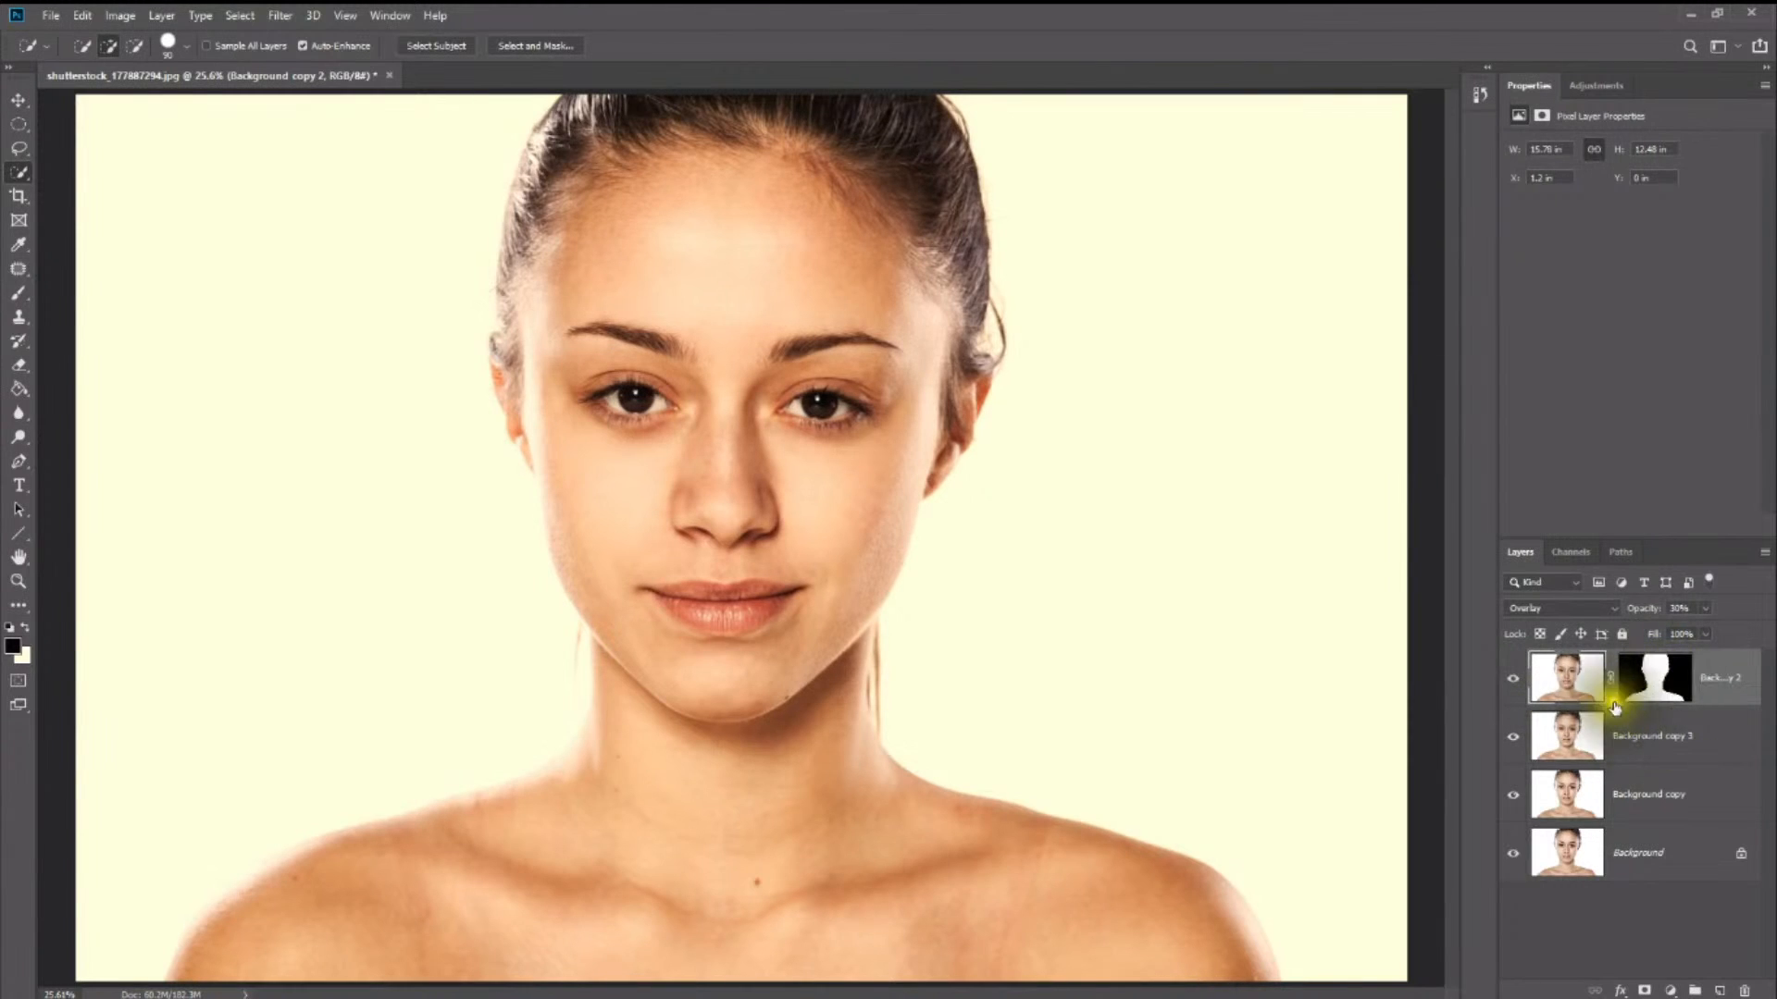
- Apply a Surface Blur with a radius of 25 pixels and a threshold of 10 levels to the Background copy 3 layer
{"action": "left_click", "coordinate": [1578, 739]}
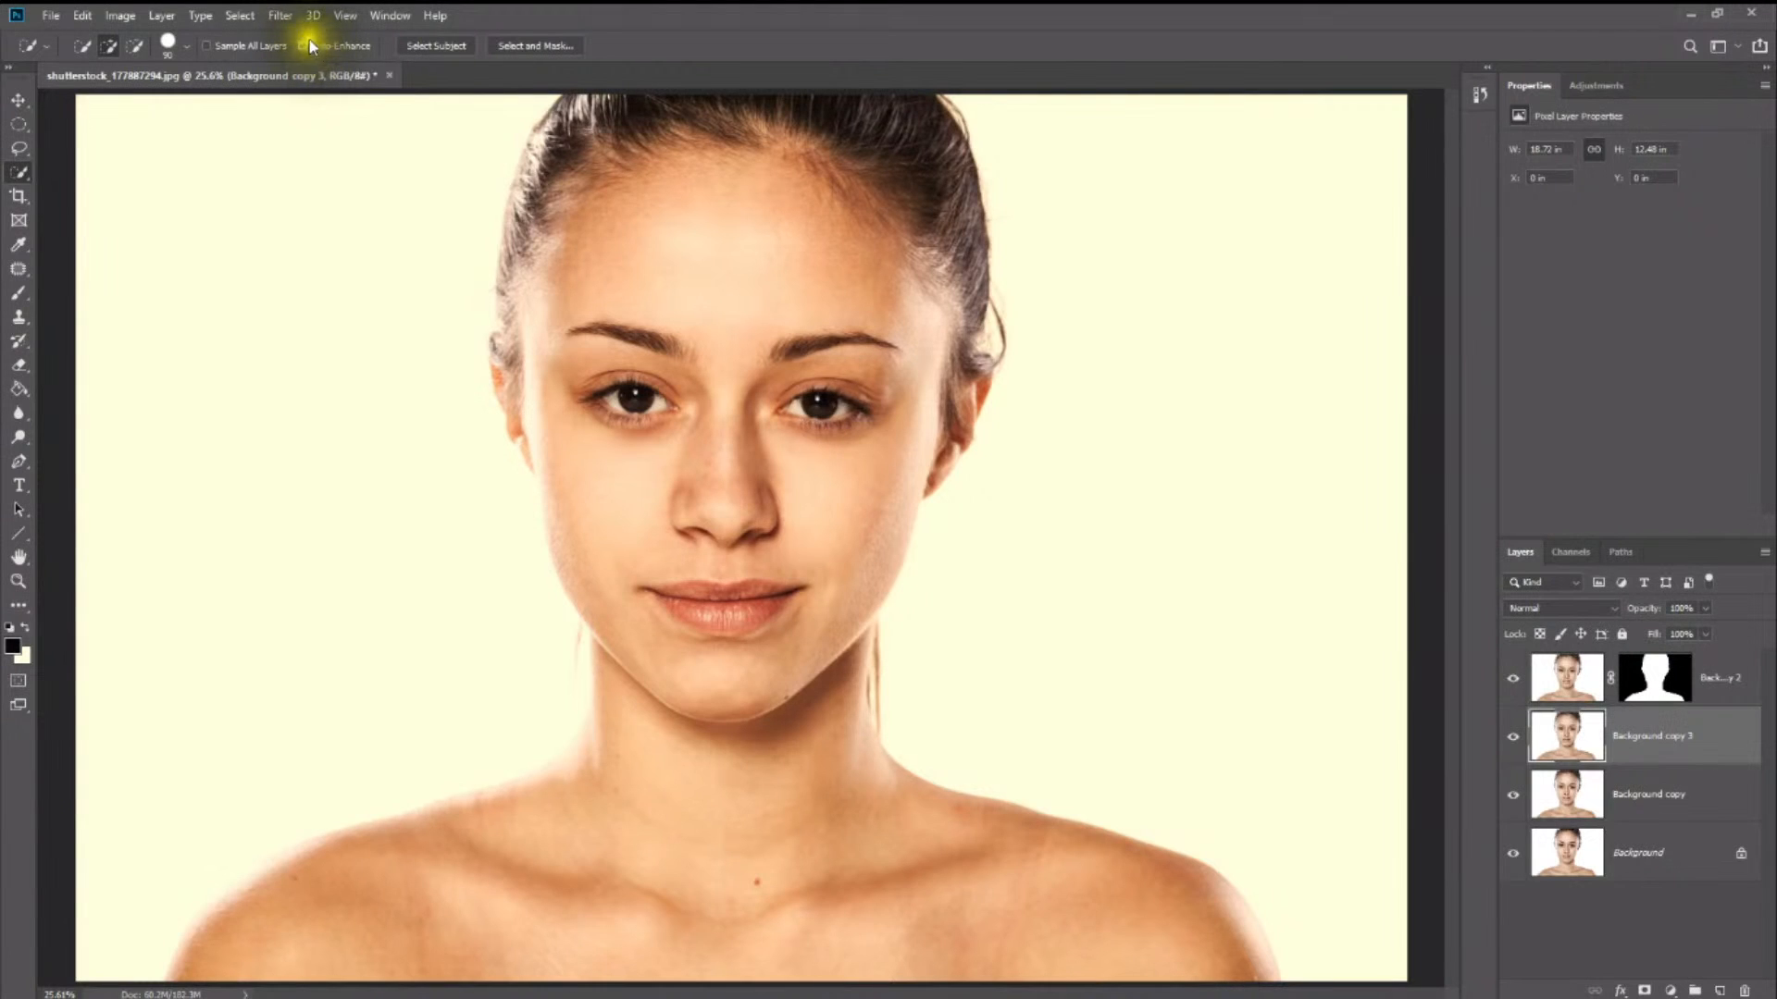
{"action": "left_click", "coordinate": [288, 18]}
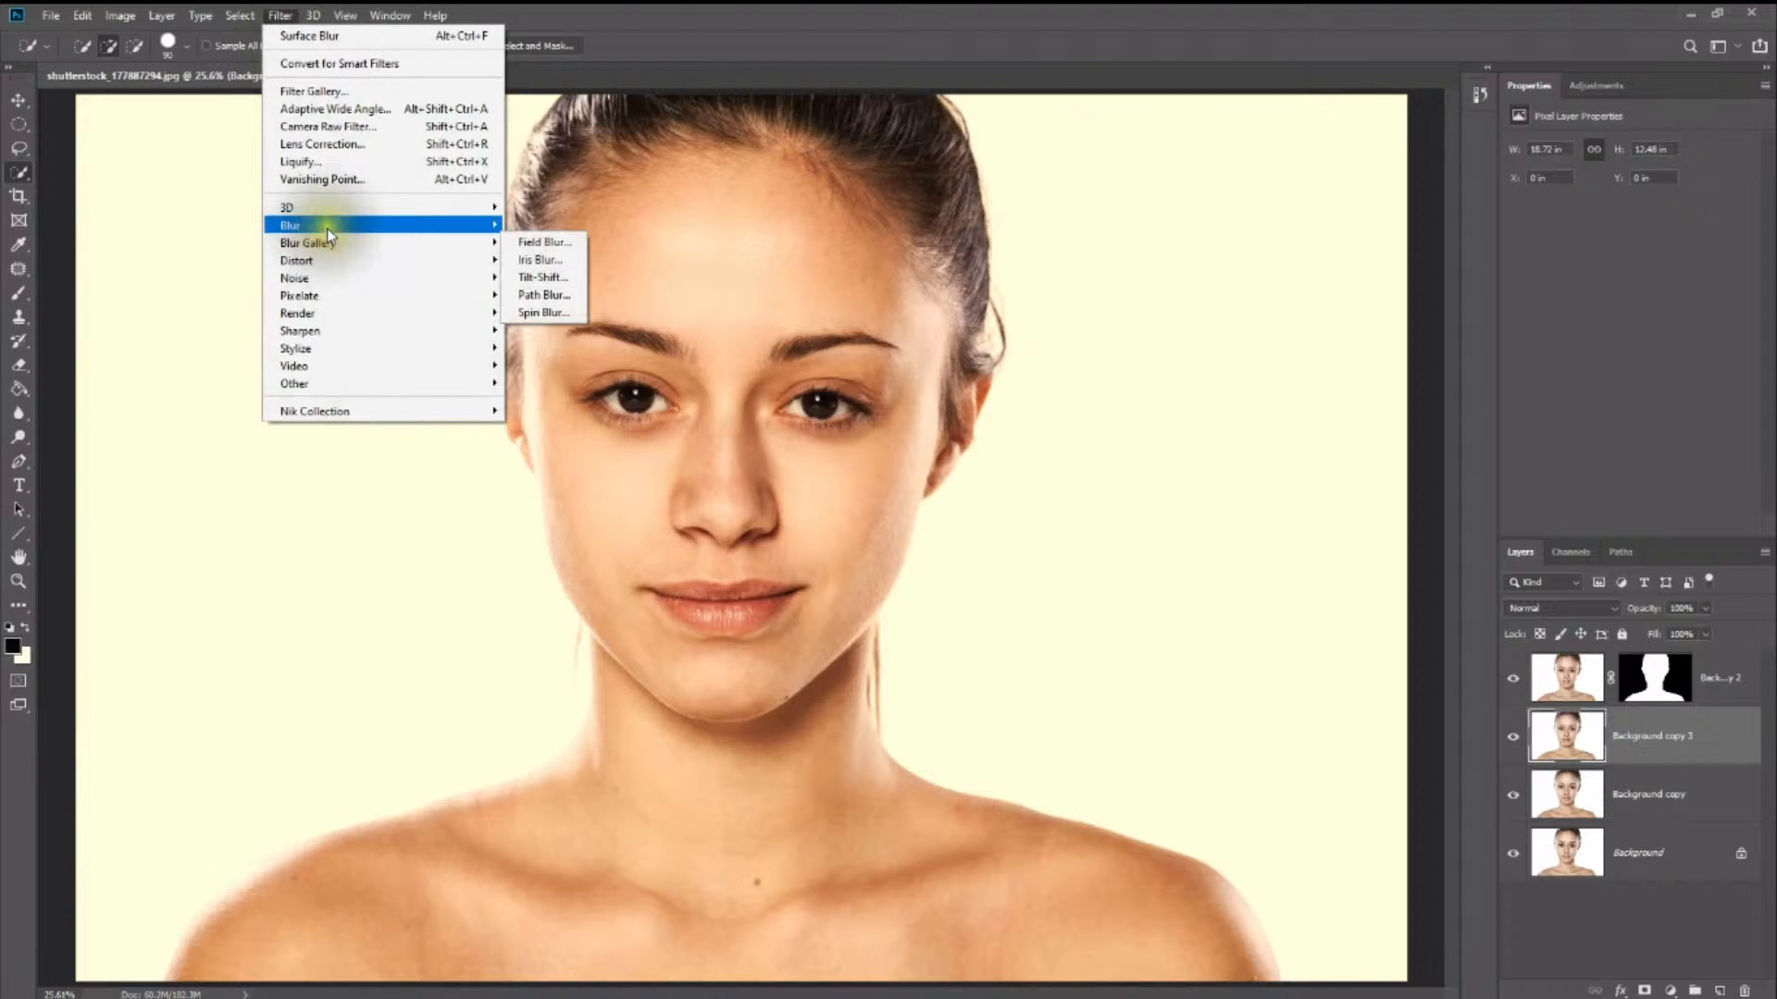
{"action": "mouse_move", "coordinate": [329, 230]}
{"action": "left_click", "coordinate": [551, 400]}
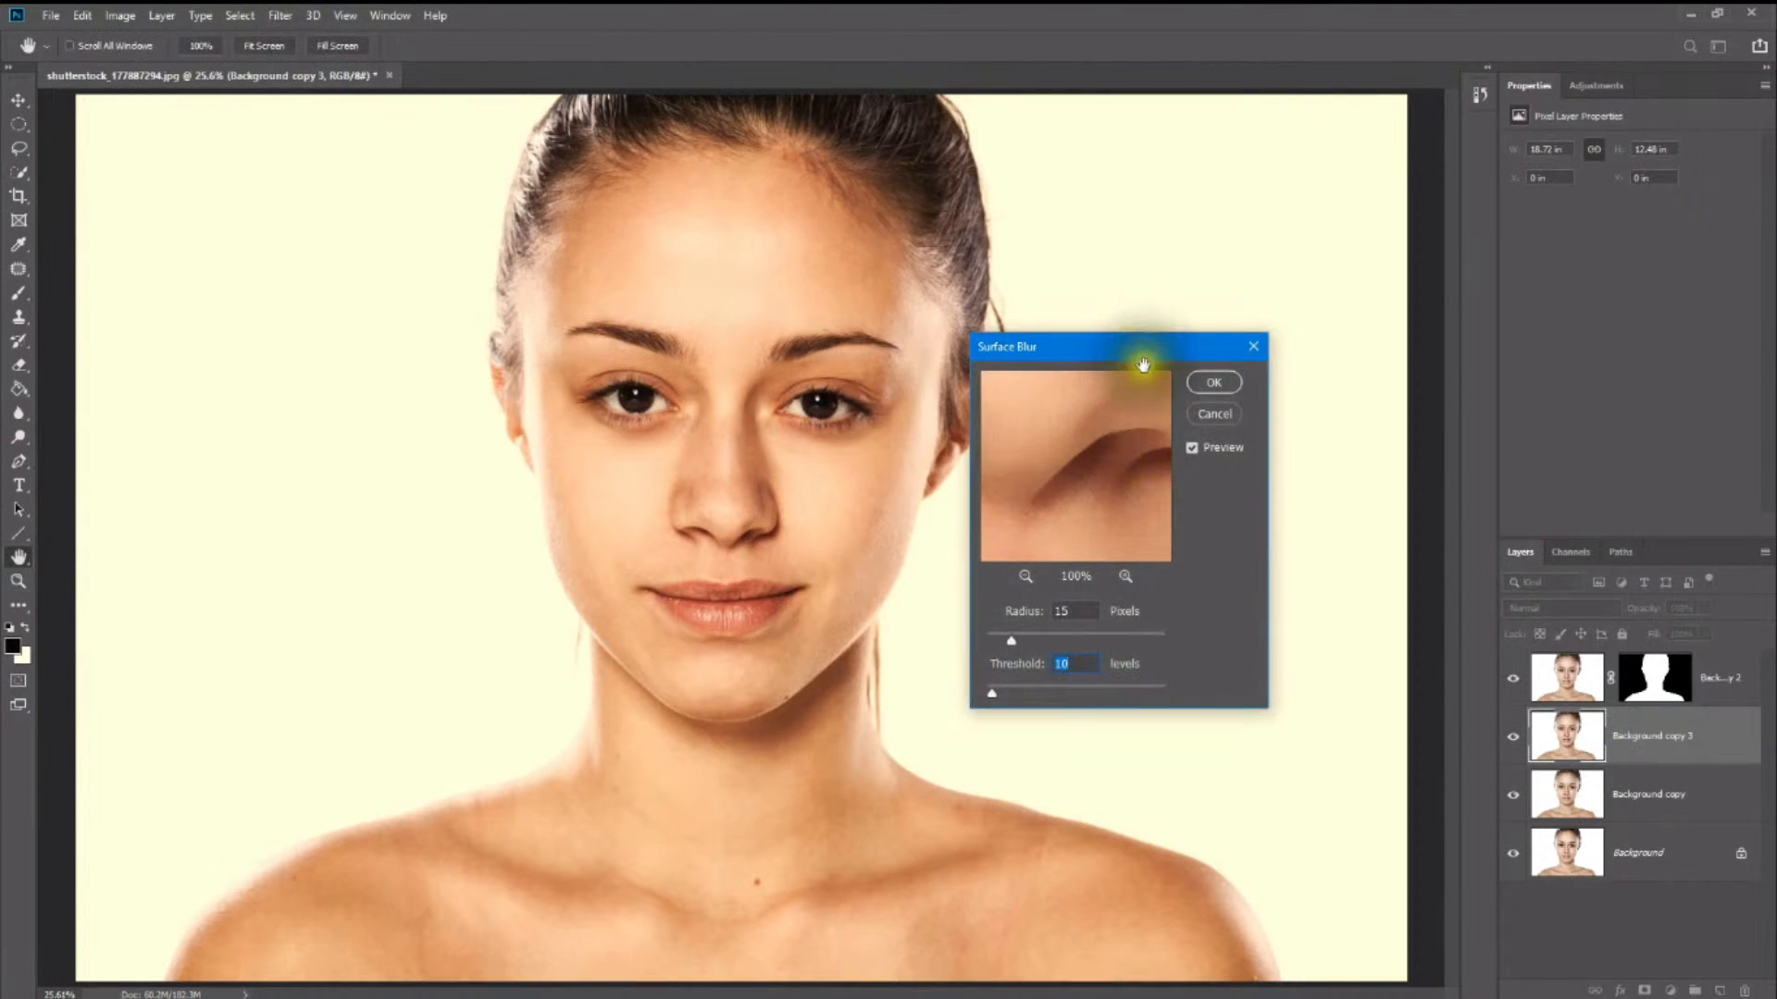
{"action": "left_click_drag", "start_coordinate": [1138, 349], "coordinate": [1197, 393]}
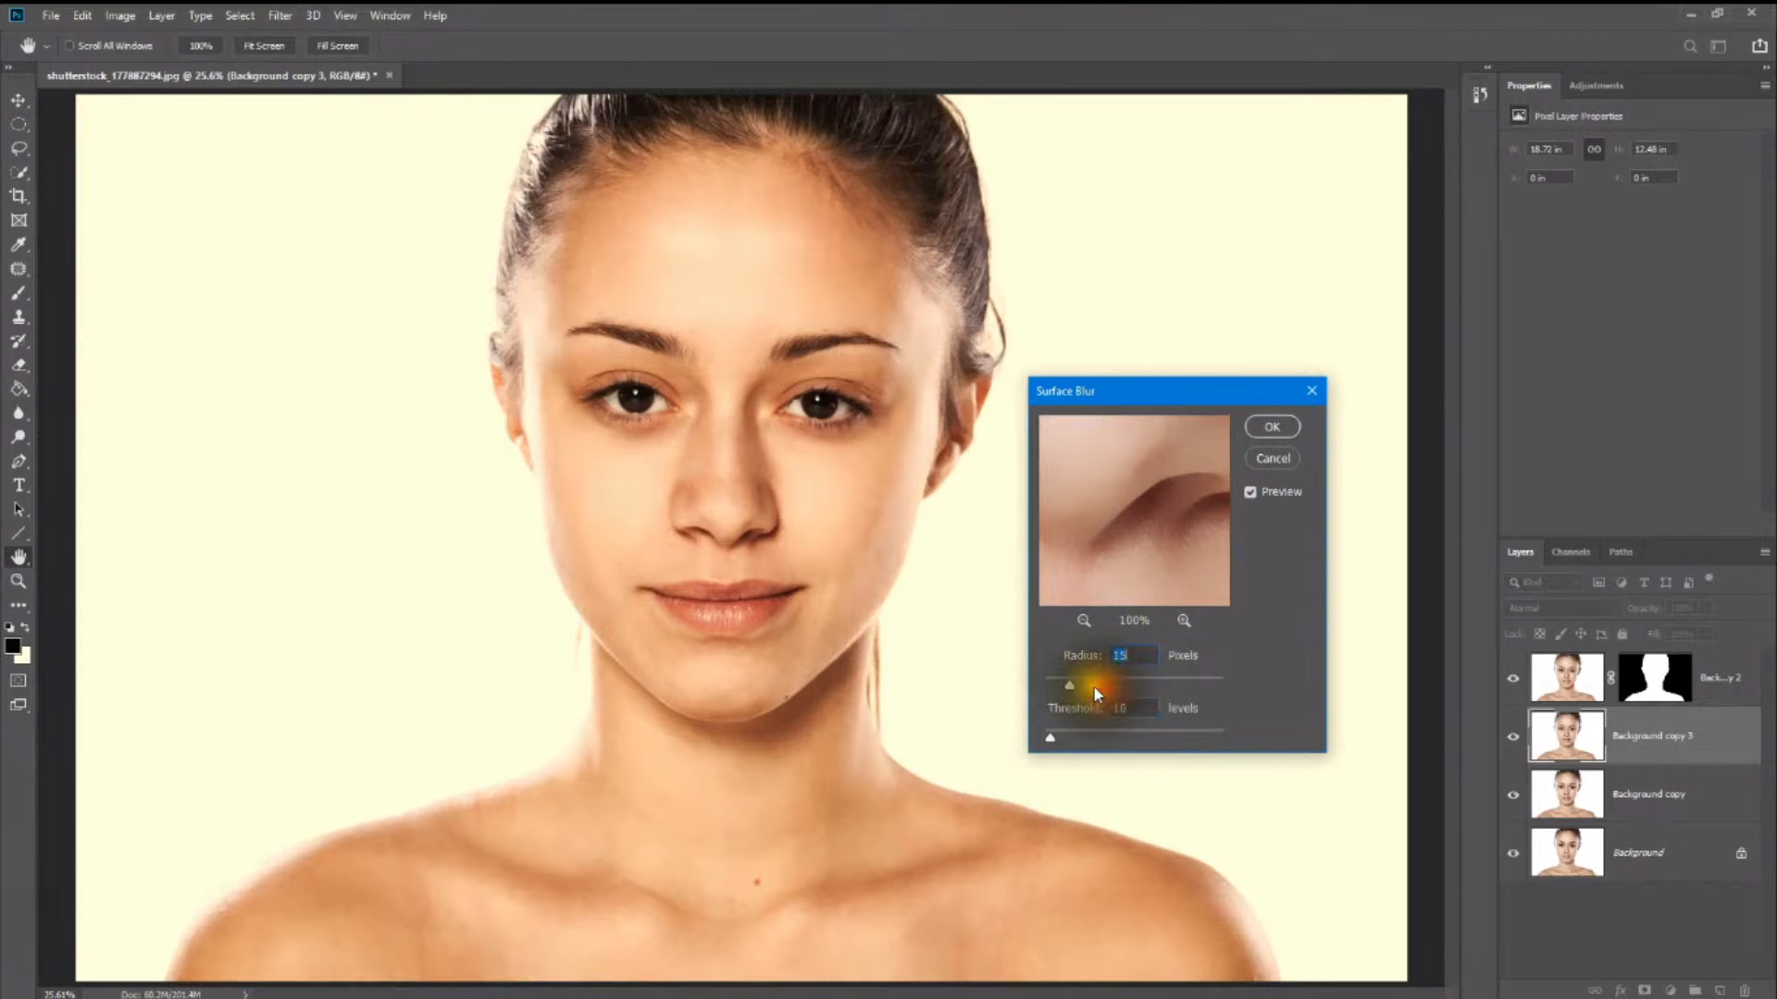
{"action": "left_click_drag", "start_coordinate": [1101, 684], "coordinate": [1142, 685]}
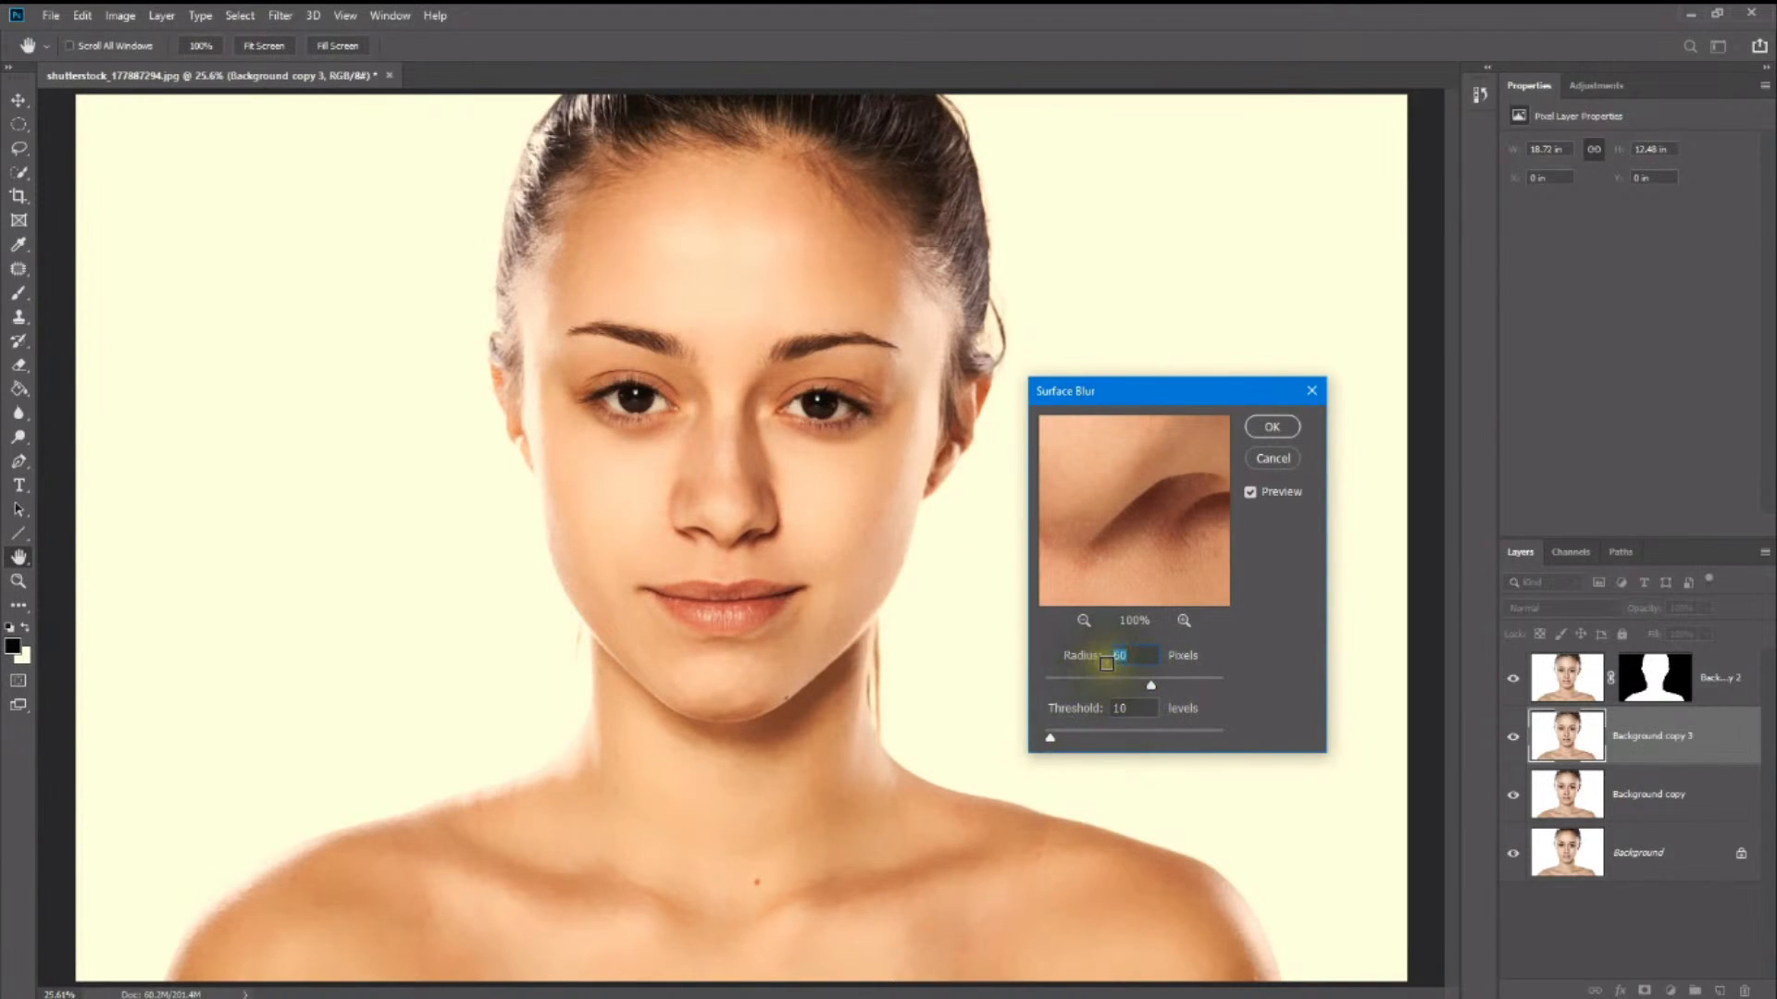
{"action": "left_click_drag", "start_coordinate": [1094, 681], "coordinate": [1088, 686]}
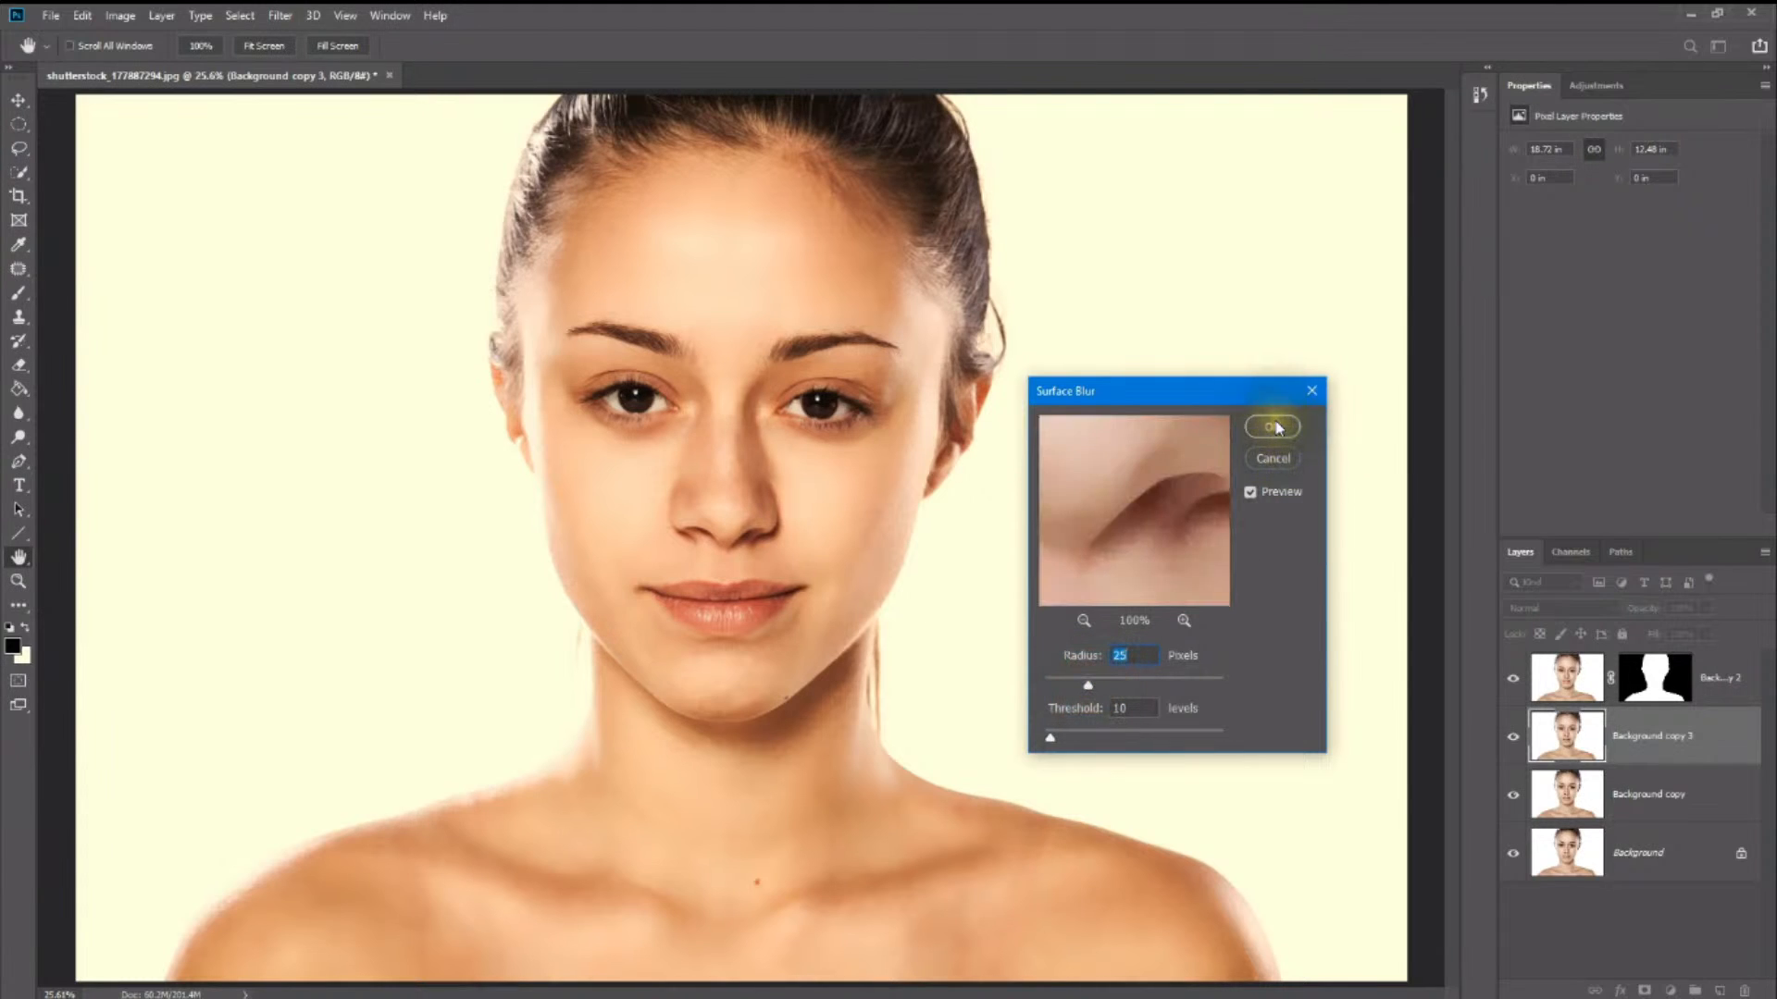
{"action": "left_click", "coordinate": [1276, 427]}
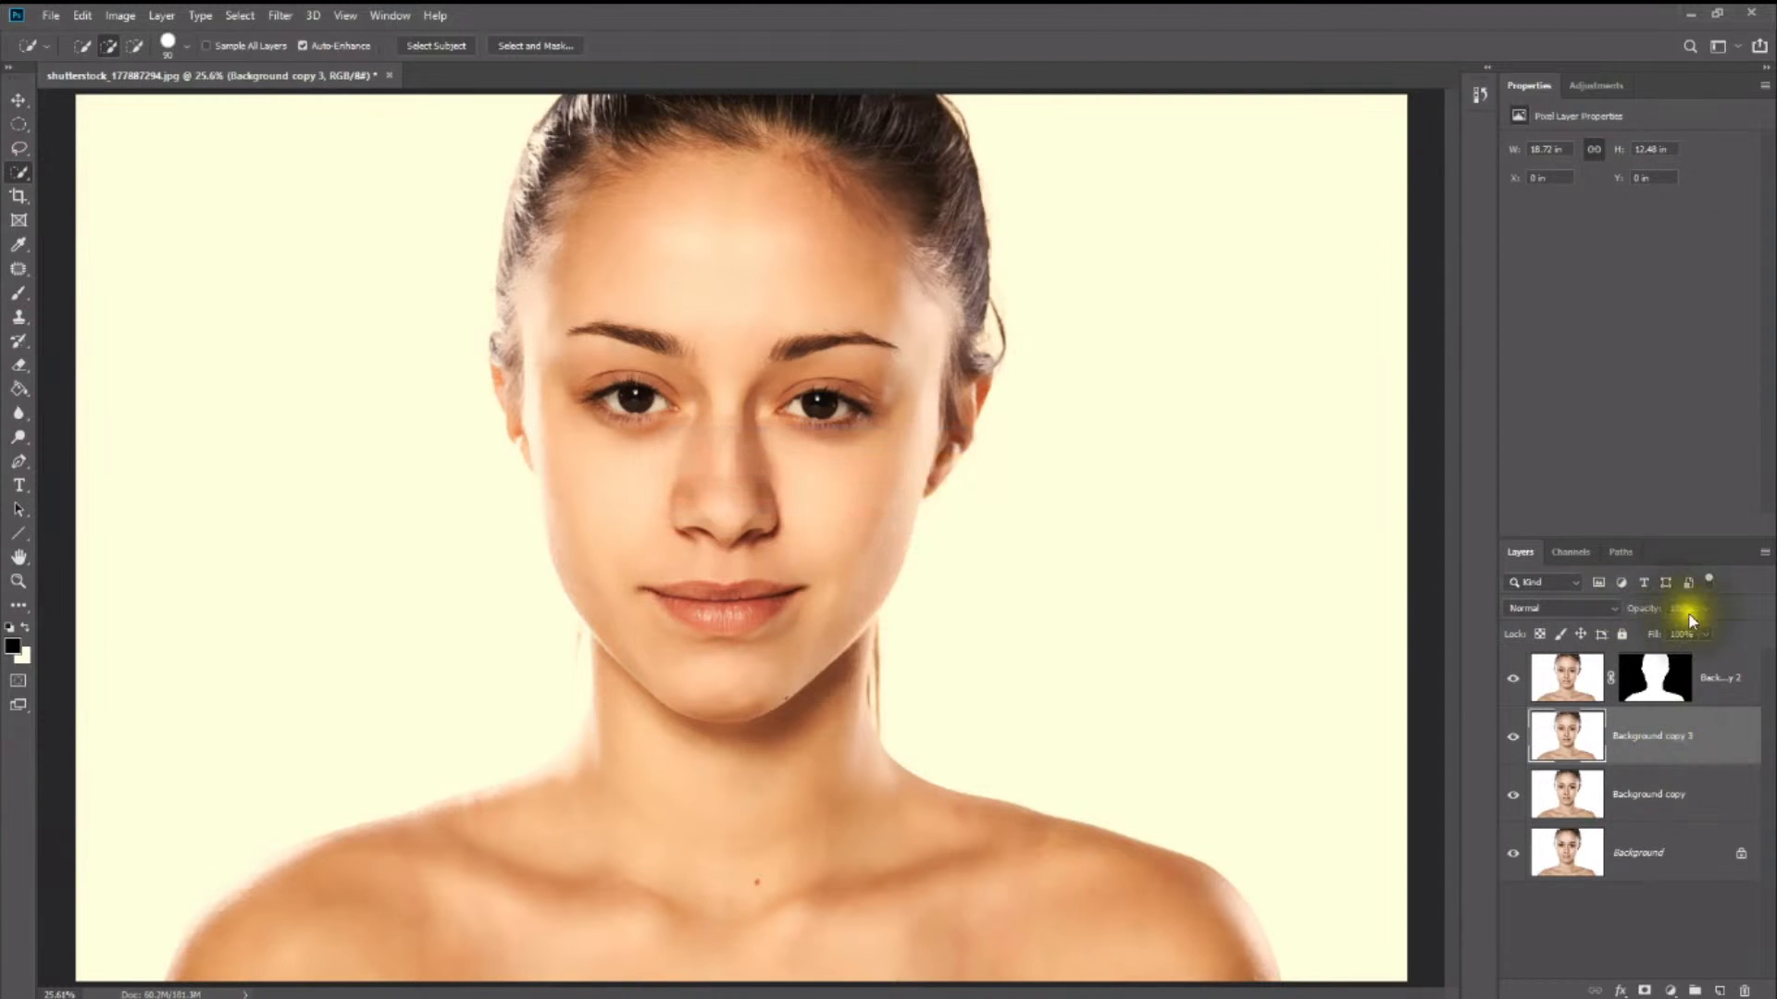
- Lower the blurred Background copy 3 layer's opacity to 28% and keep that layer selected
{"action": "left_click", "coordinate": [1703, 613]}
{"action": "left_click_drag", "start_coordinate": [1653, 627], "coordinate": [1650, 628]}
{"action": "left_click", "coordinate": [1695, 680]}
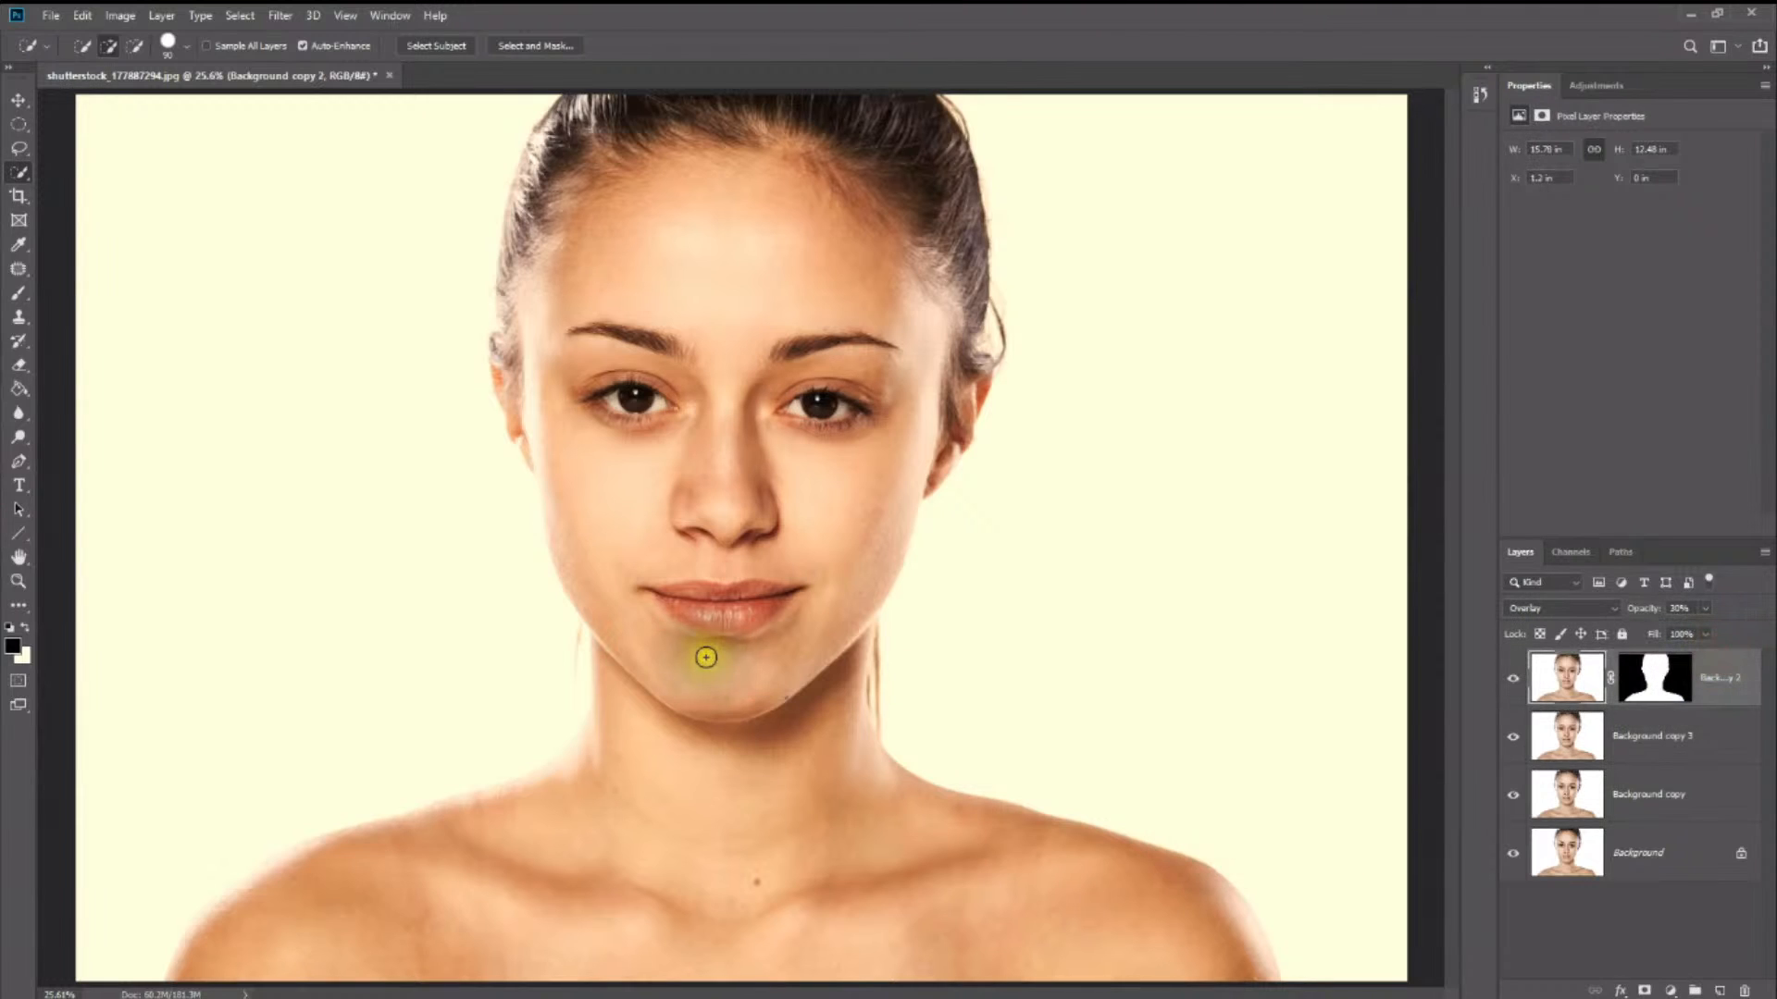
{"action": "left_click", "coordinate": [1618, 744]}
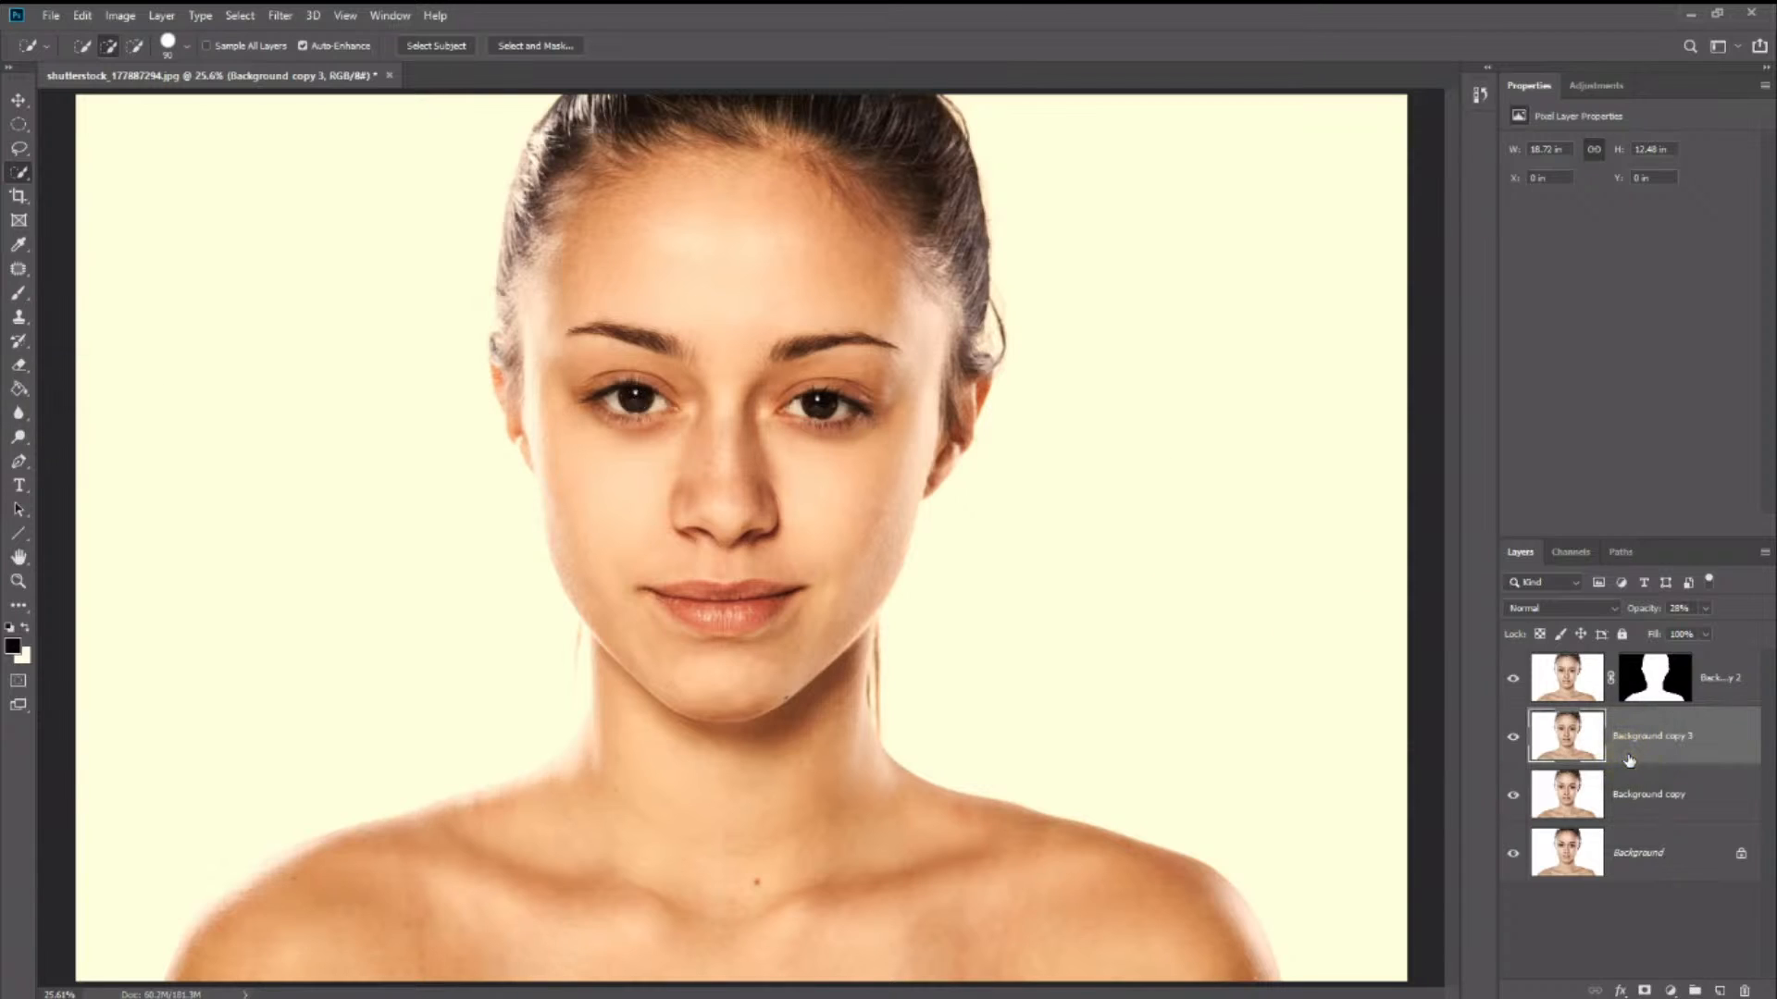
- Add a layer mask to Background copy 3 and paint it black over both eyes and the lips at 100% brush opacity
{"action": "left_click", "coordinate": [1648, 991]}
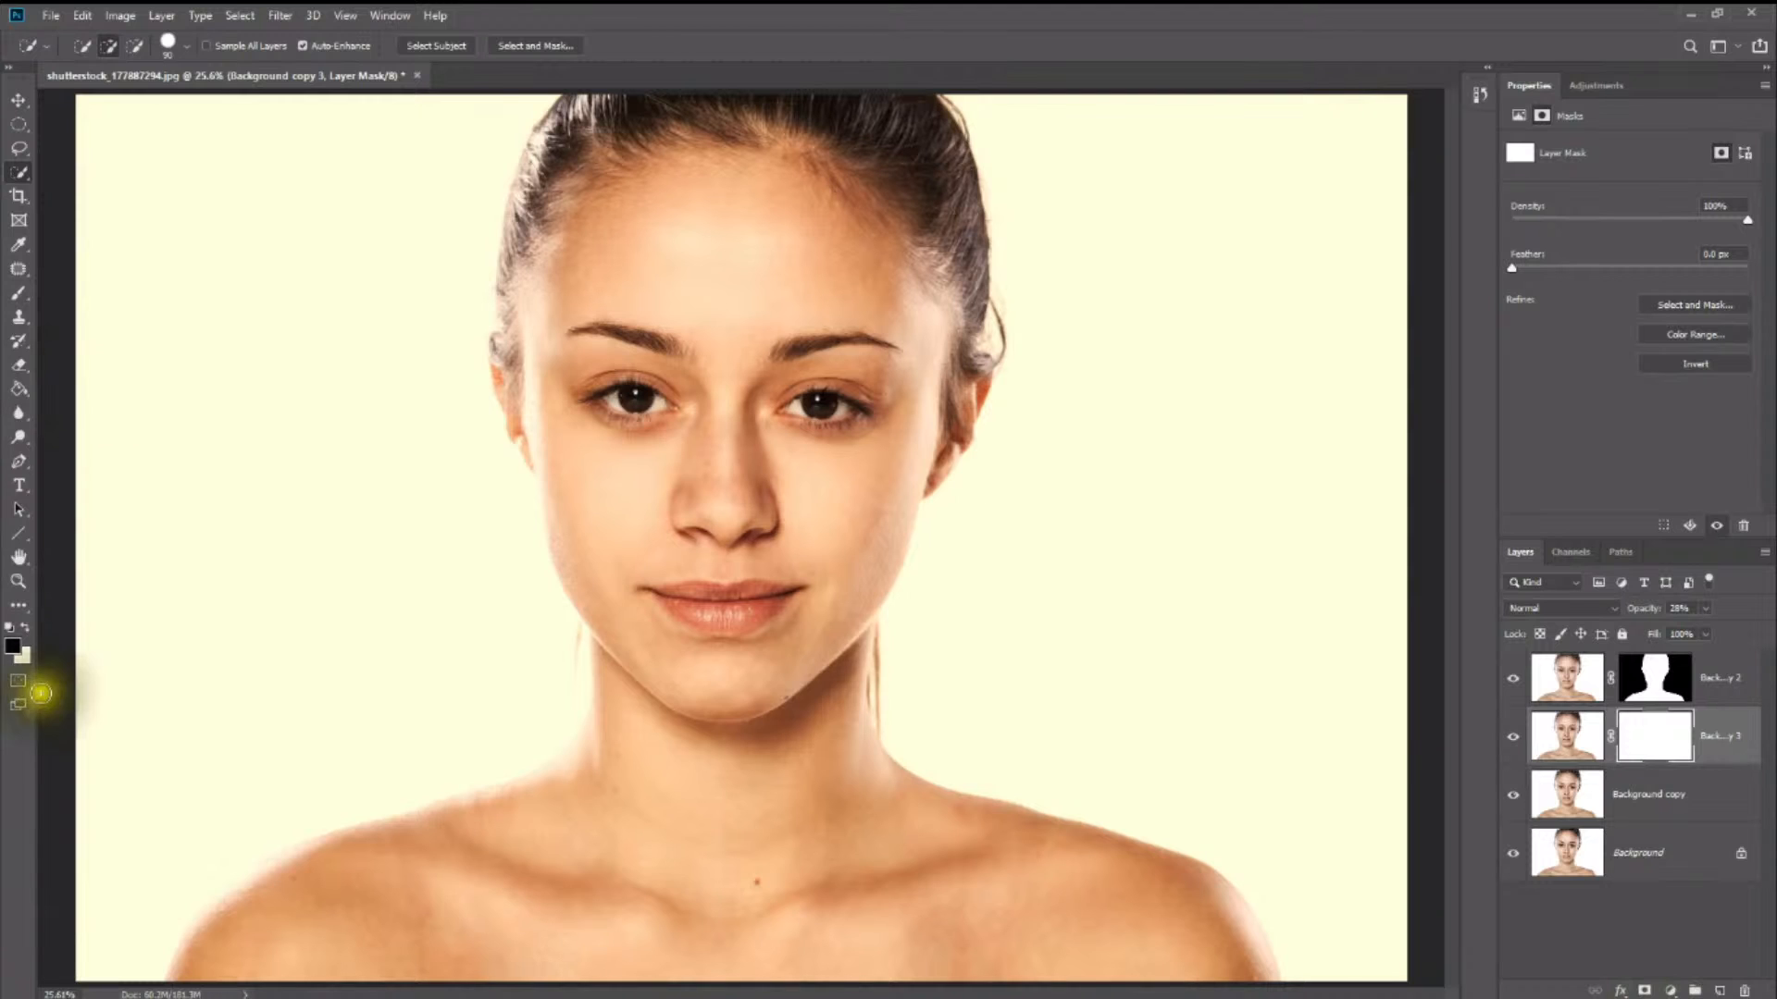
{"action": "left_click", "coordinate": [8, 645]}
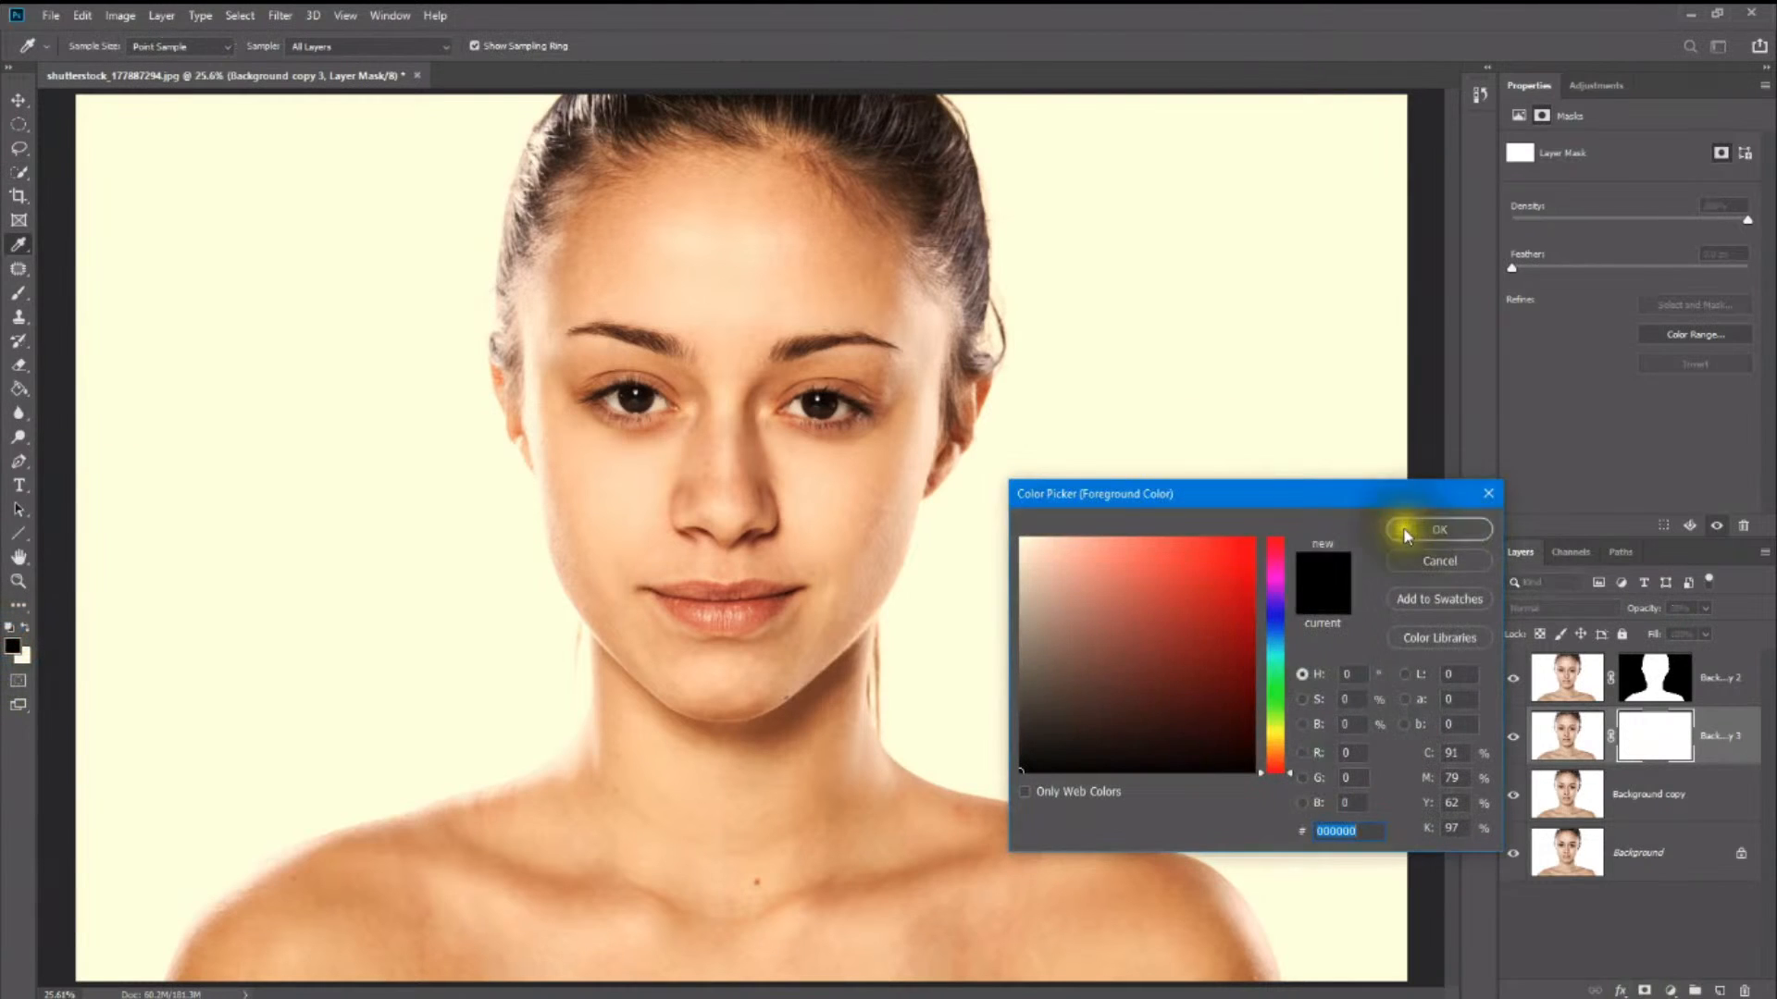
{"action": "left_click", "coordinate": [1406, 523]}
{"action": "left_click", "coordinate": [19, 292]}
{"action": "mouse_move", "coordinate": [656, 394]}
{"action": "left_mouse_down"}
{"action": "mouse_move", "coordinate": [616, 393]}
{"action": "mouse_move", "coordinate": [627, 416]}
{"action": "mouse_move", "coordinate": [658, 411]}
{"action": "mouse_move", "coordinate": [608, 389]}
{"action": "mouse_move", "coordinate": [666, 402]}
{"action": "mouse_move", "coordinate": [599, 395]}
{"action": "mouse_move", "coordinate": [636, 397]}
{"action": "left_mouse_up"}
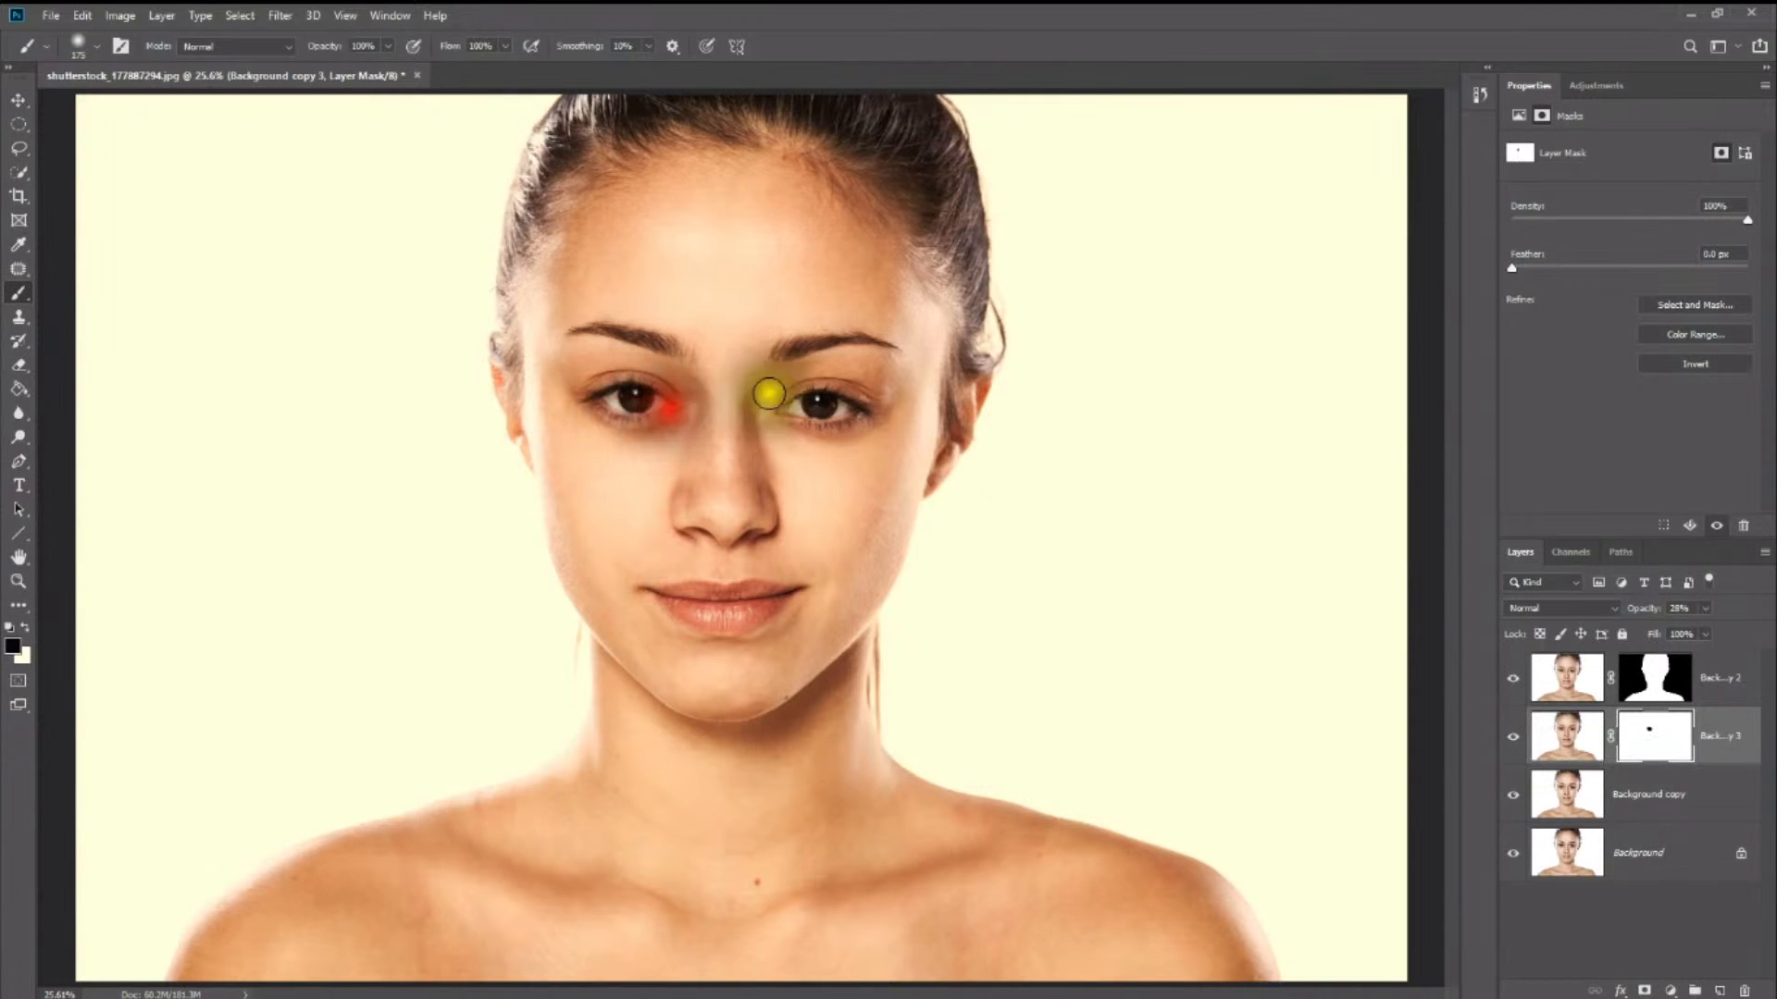
{"action": "mouse_move", "coordinate": [816, 412]}
{"action": "left_mouse_down"}
{"action": "mouse_move", "coordinate": [793, 408]}
{"action": "mouse_move", "coordinate": [852, 397]}
{"action": "mouse_move", "coordinate": [805, 408]}
{"action": "mouse_move", "coordinate": [830, 393]}
{"action": "mouse_move", "coordinate": [821, 416]}
{"action": "left_mouse_up"}
{"action": "mouse_move", "coordinate": [826, 410]}
{"action": "left_mouse_down"}
{"action": "mouse_move", "coordinate": [805, 397]}
{"action": "mouse_move", "coordinate": [833, 407]}
{"action": "left_mouse_up"}
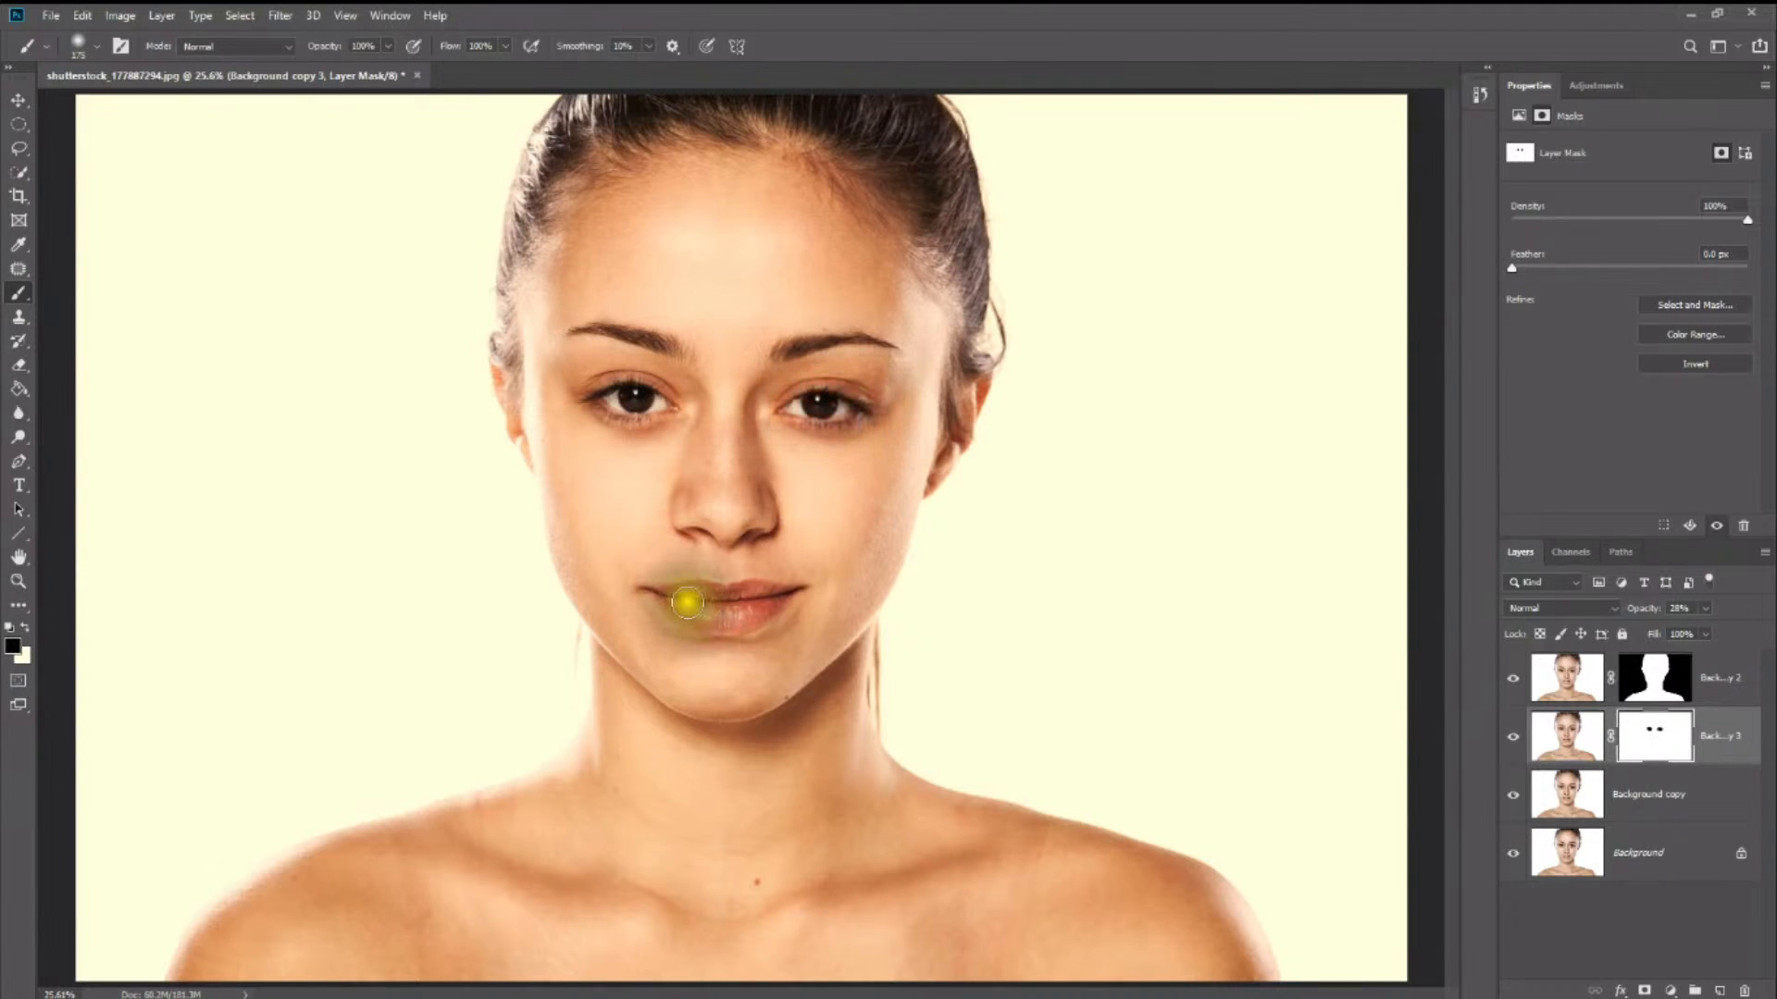
{"action": "mouse_move", "coordinate": [686, 602]}
{"action": "left_mouse_down"}
{"action": "mouse_move", "coordinate": [770, 612]}
{"action": "mouse_move", "coordinate": [771, 597]}
{"action": "mouse_move", "coordinate": [706, 618]}
{"action": "mouse_move", "coordinate": [669, 596]}
{"action": "mouse_move", "coordinate": [777, 596]}
{"action": "mouse_move", "coordinate": [665, 594]}
{"action": "mouse_move", "coordinate": [702, 611]}
{"action": "mouse_move", "coordinate": [781, 596]}
{"action": "mouse_move", "coordinate": [715, 616]}
{"action": "mouse_move", "coordinate": [676, 593]}
{"action": "mouse_move", "coordinate": [776, 600]}
{"action": "mouse_move", "coordinate": [705, 617]}
{"action": "mouse_move", "coordinate": [662, 595]}
{"action": "mouse_move", "coordinate": [783, 601]}
{"action": "left_mouse_up"}
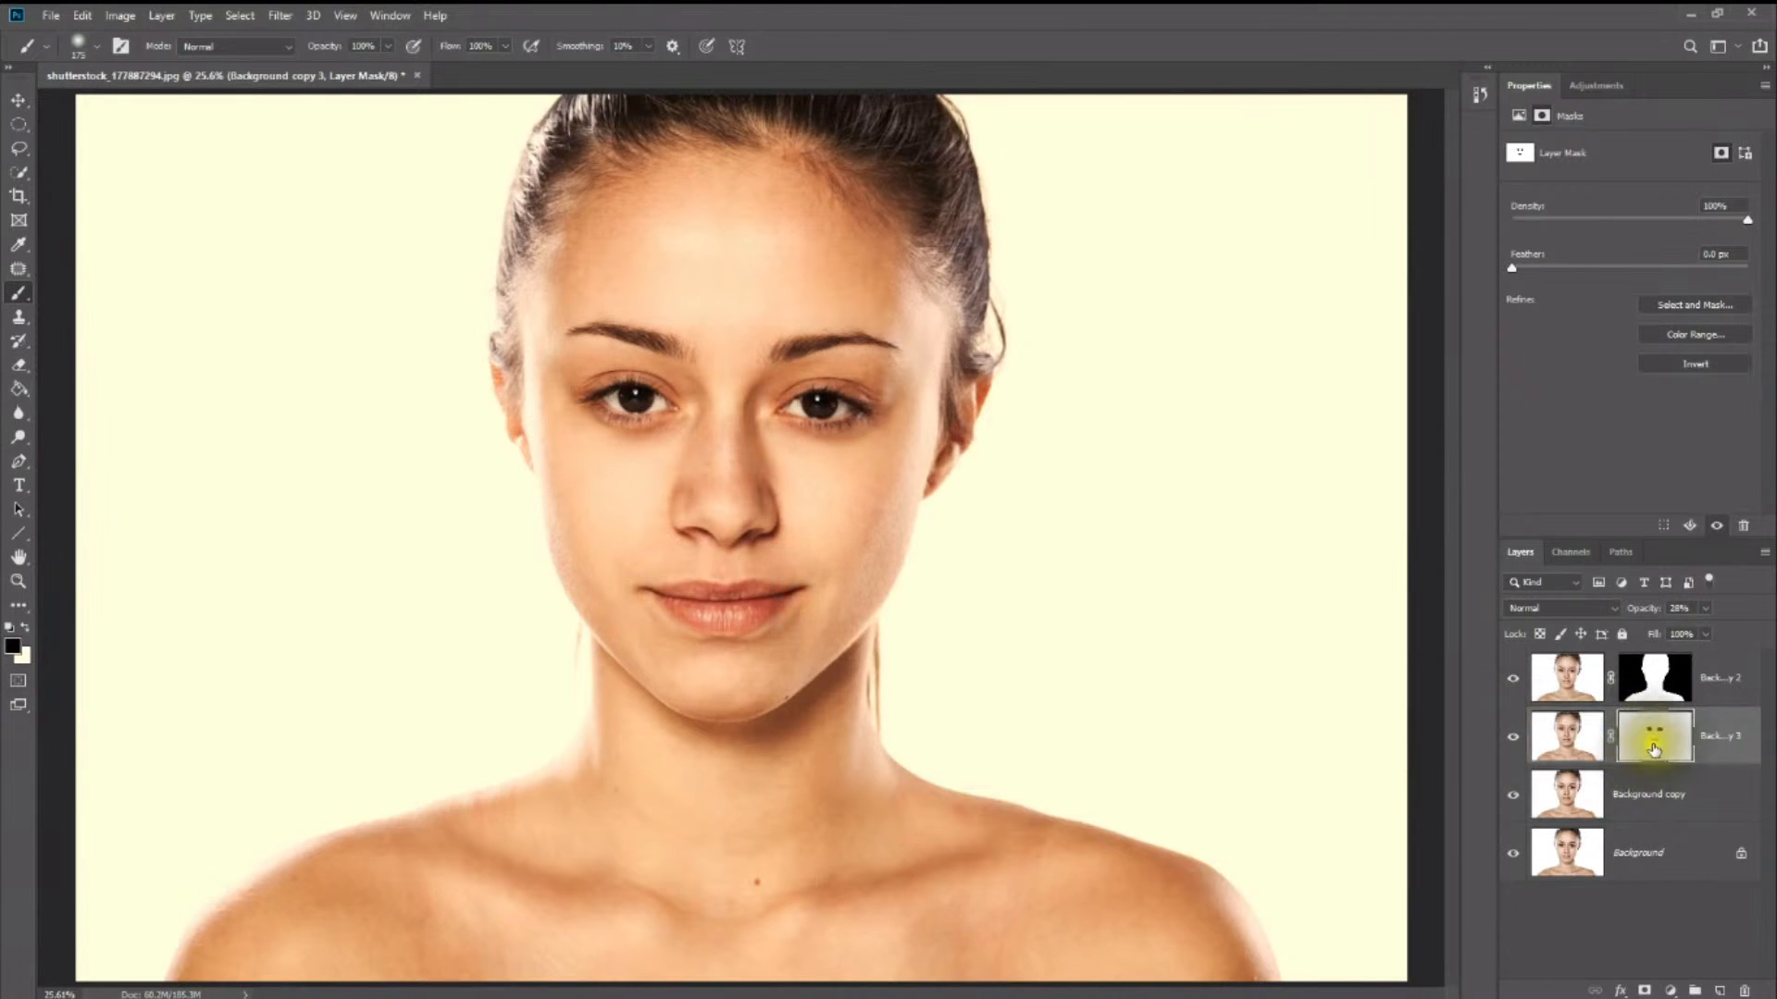
- Hide the three retouching layers above the Background and show them again one by one to compare their effects
{"action": "left_click", "coordinate": [1522, 742]}
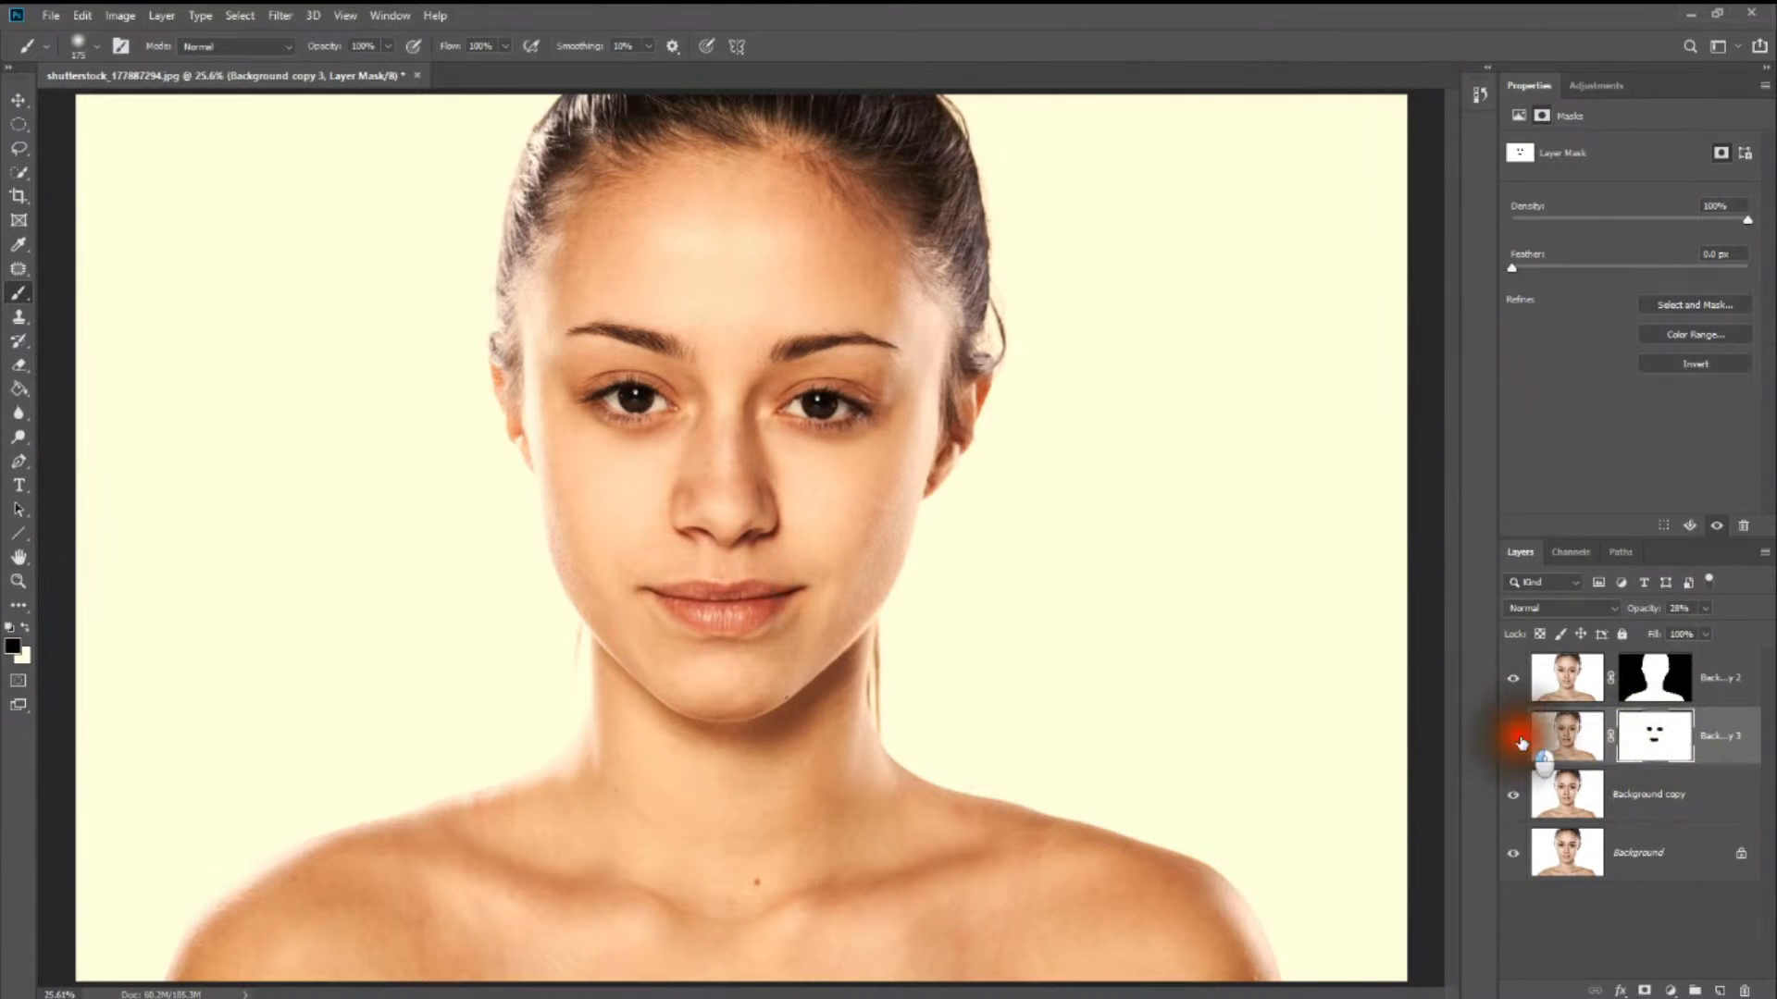
{"action": "left_click", "coordinate": [1513, 680]}
{"action": "left_click", "coordinate": [1524, 796]}
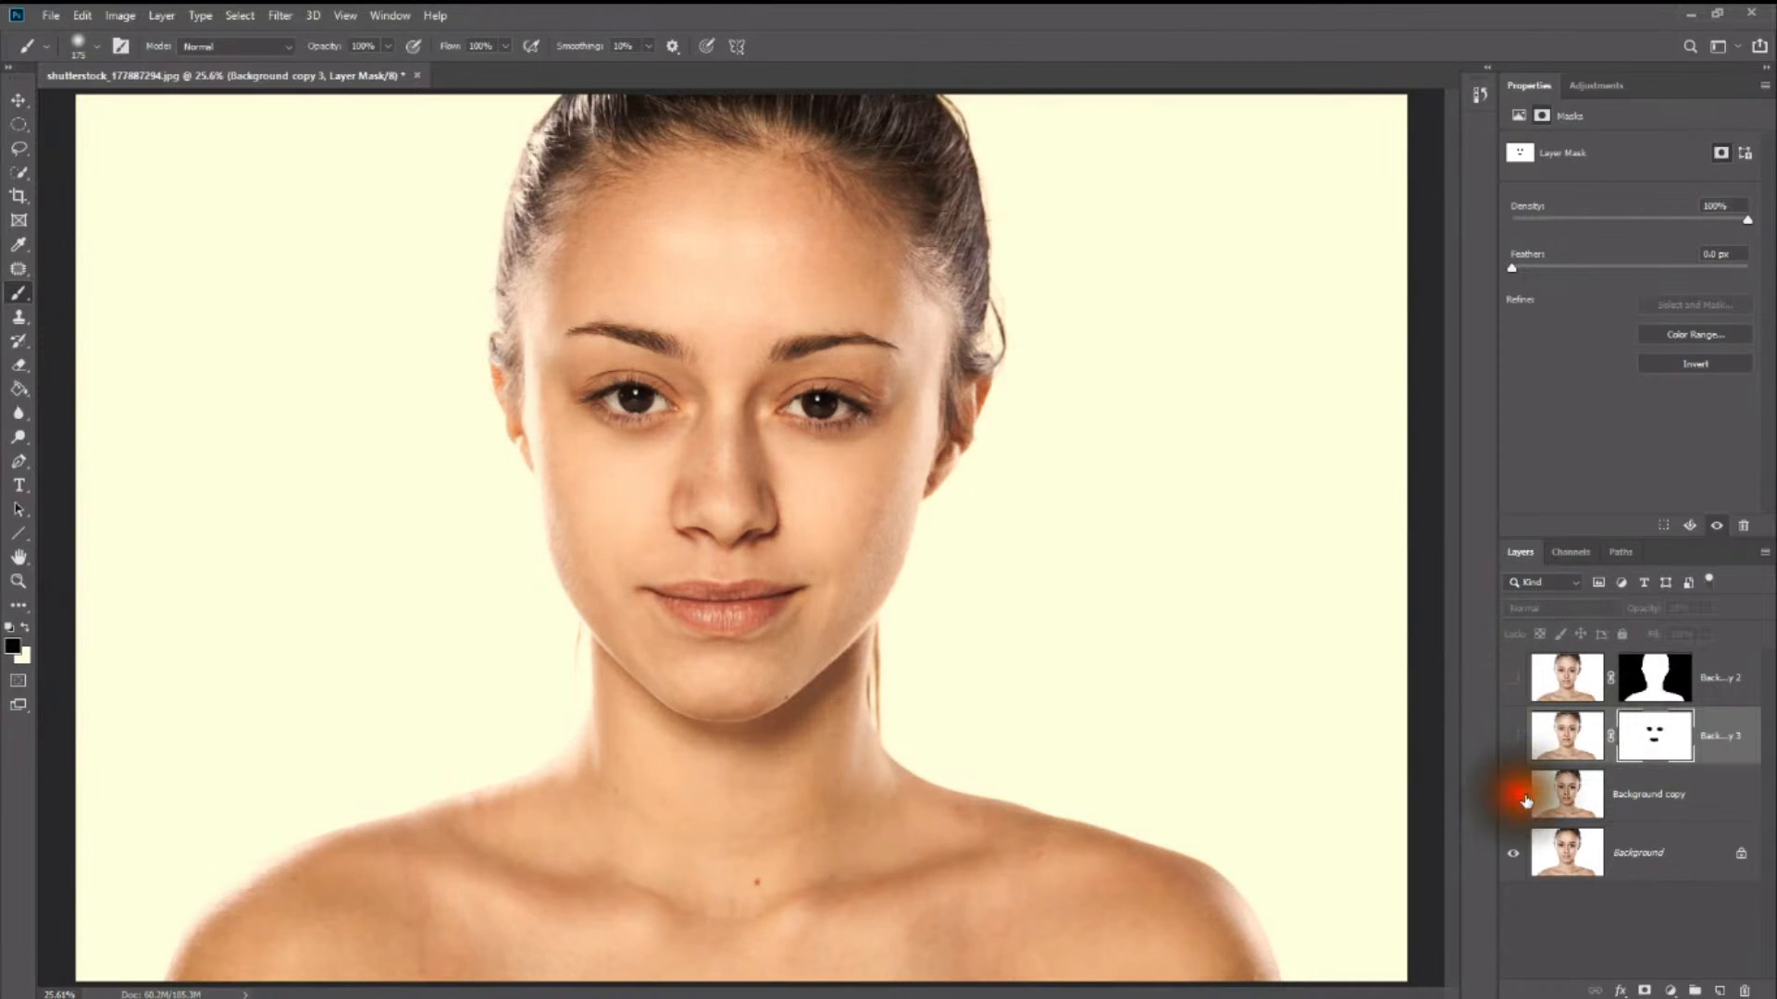
{"action": "left_click", "coordinate": [1516, 799]}
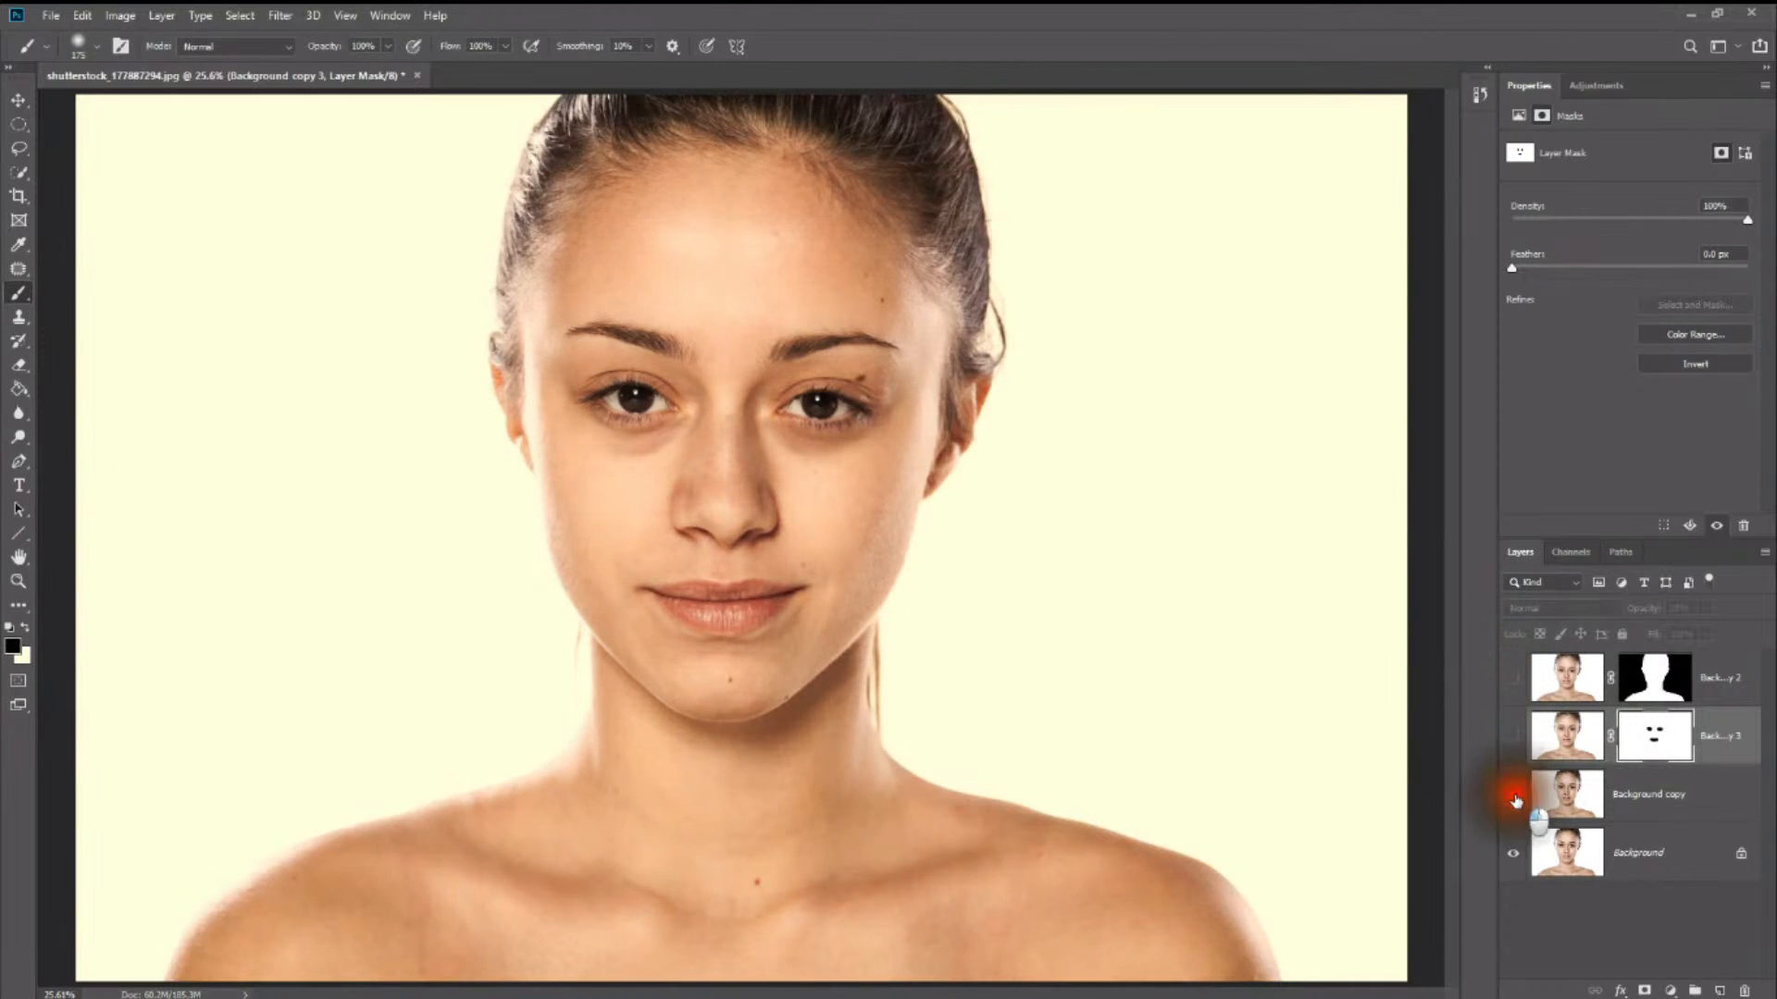
{"action": "left_click", "coordinate": [1516, 737]}
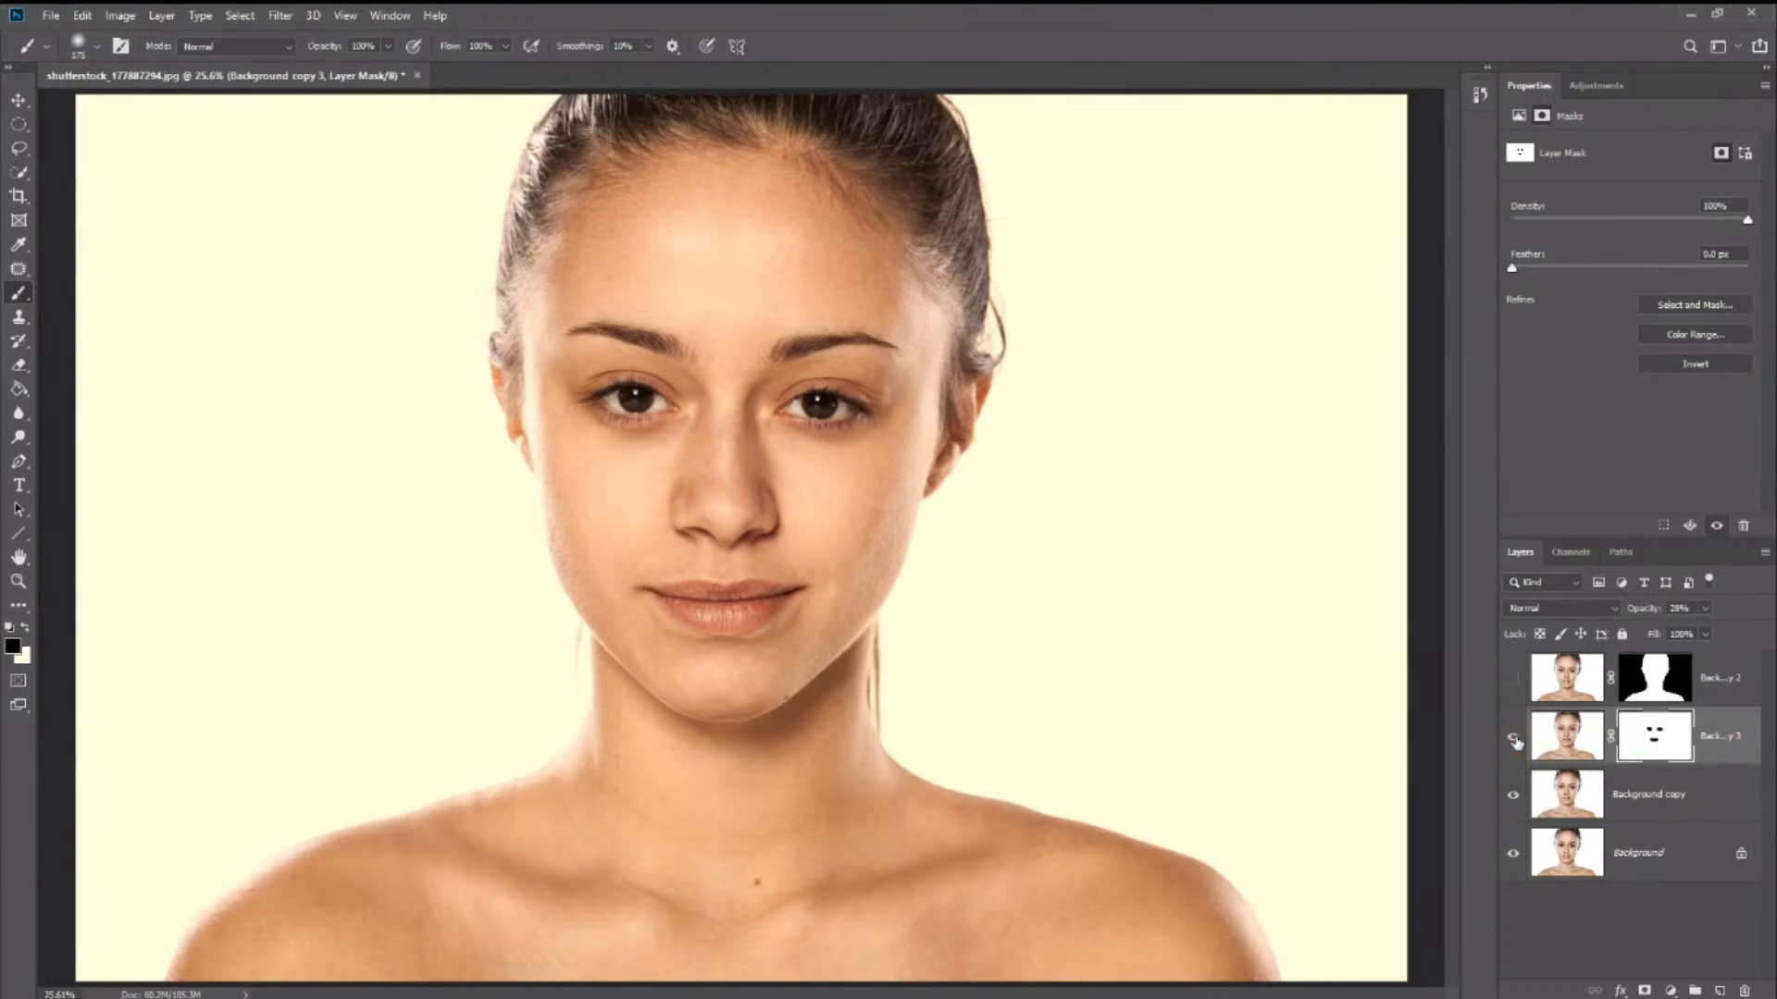
{"action": "left_click", "coordinate": [1516, 740]}
{"action": "left_click", "coordinate": [1518, 677]}
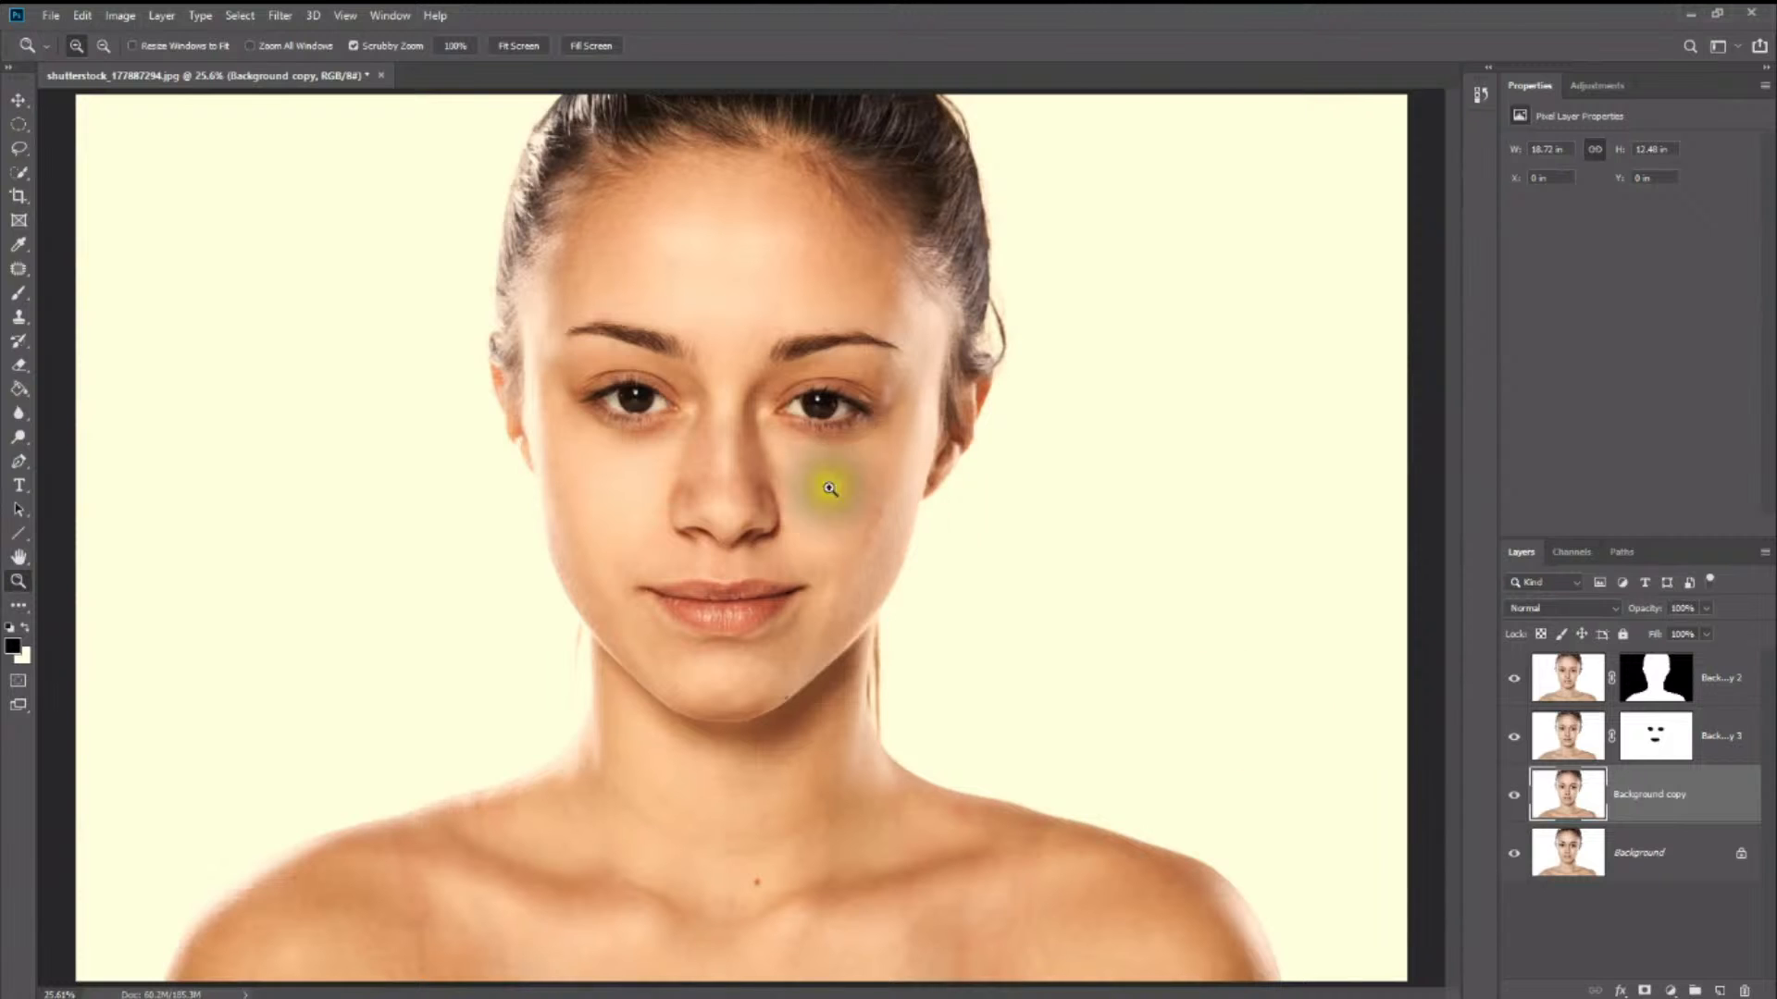
- Add a layer mask to the Background copy layer
{"action": "left_click_drag", "start_coordinate": [610, 450], "coordinate": [791, 411]}
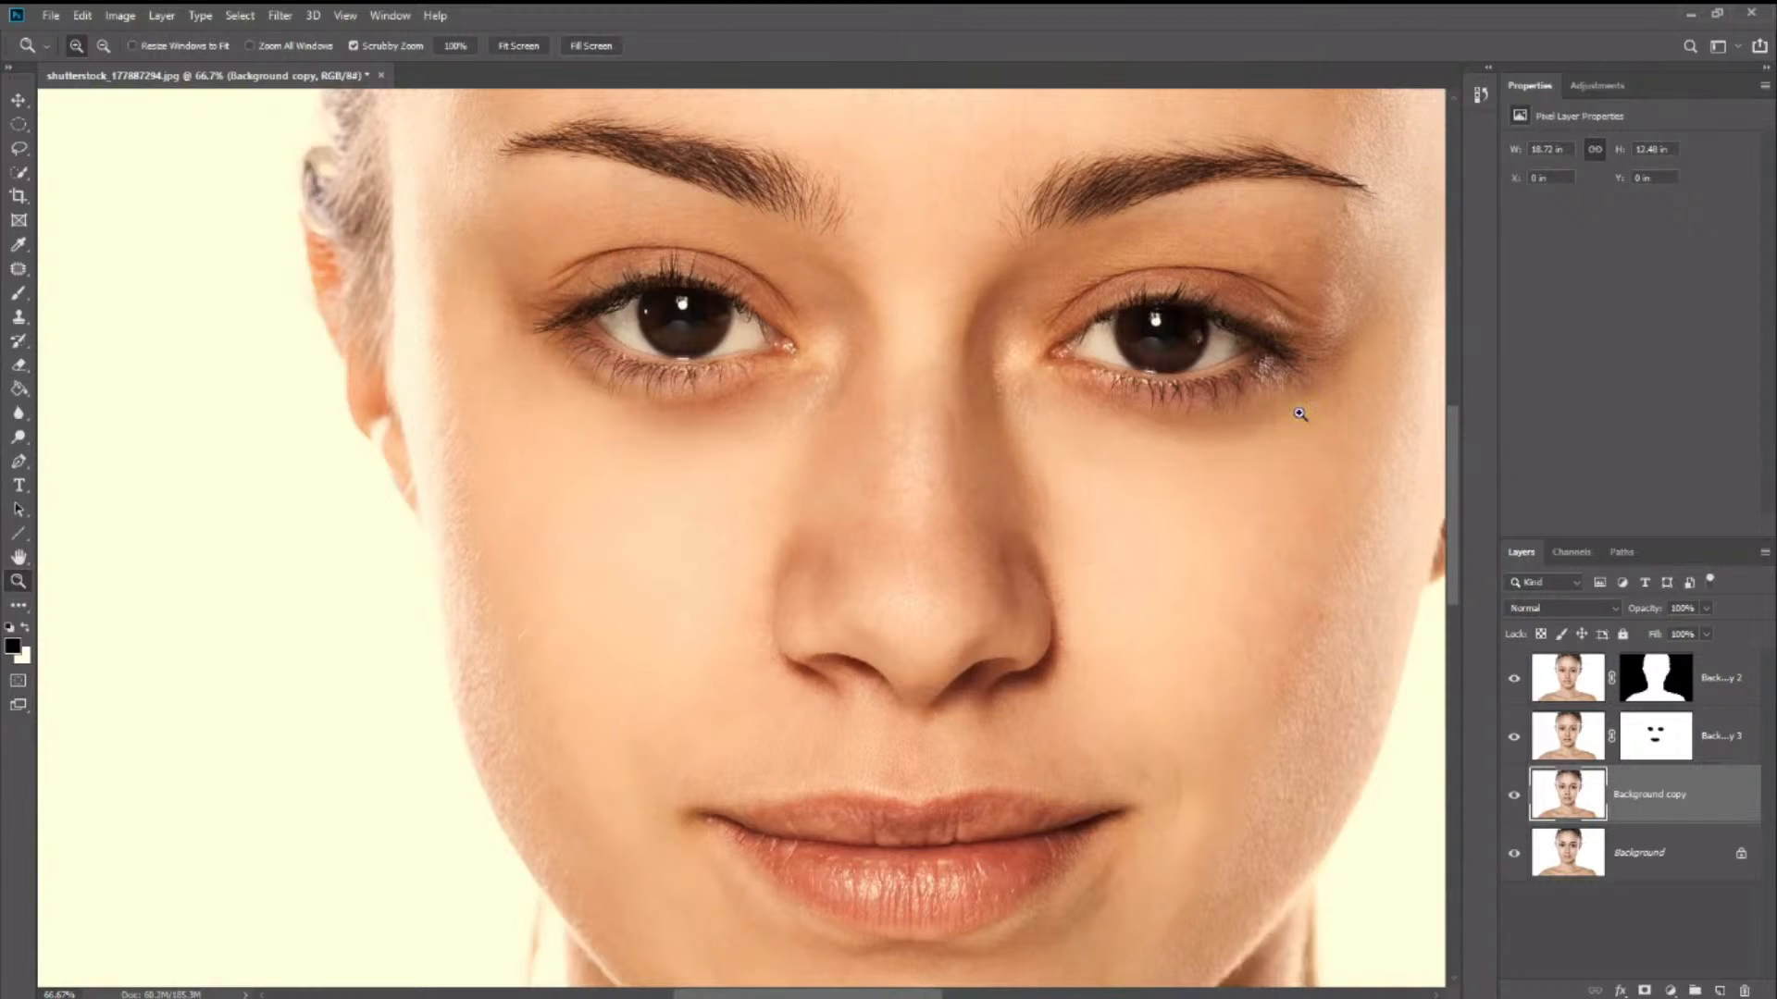
{"action": "left_click", "coordinate": [1278, 410]}
{"action": "left_click", "coordinate": [1643, 991]}
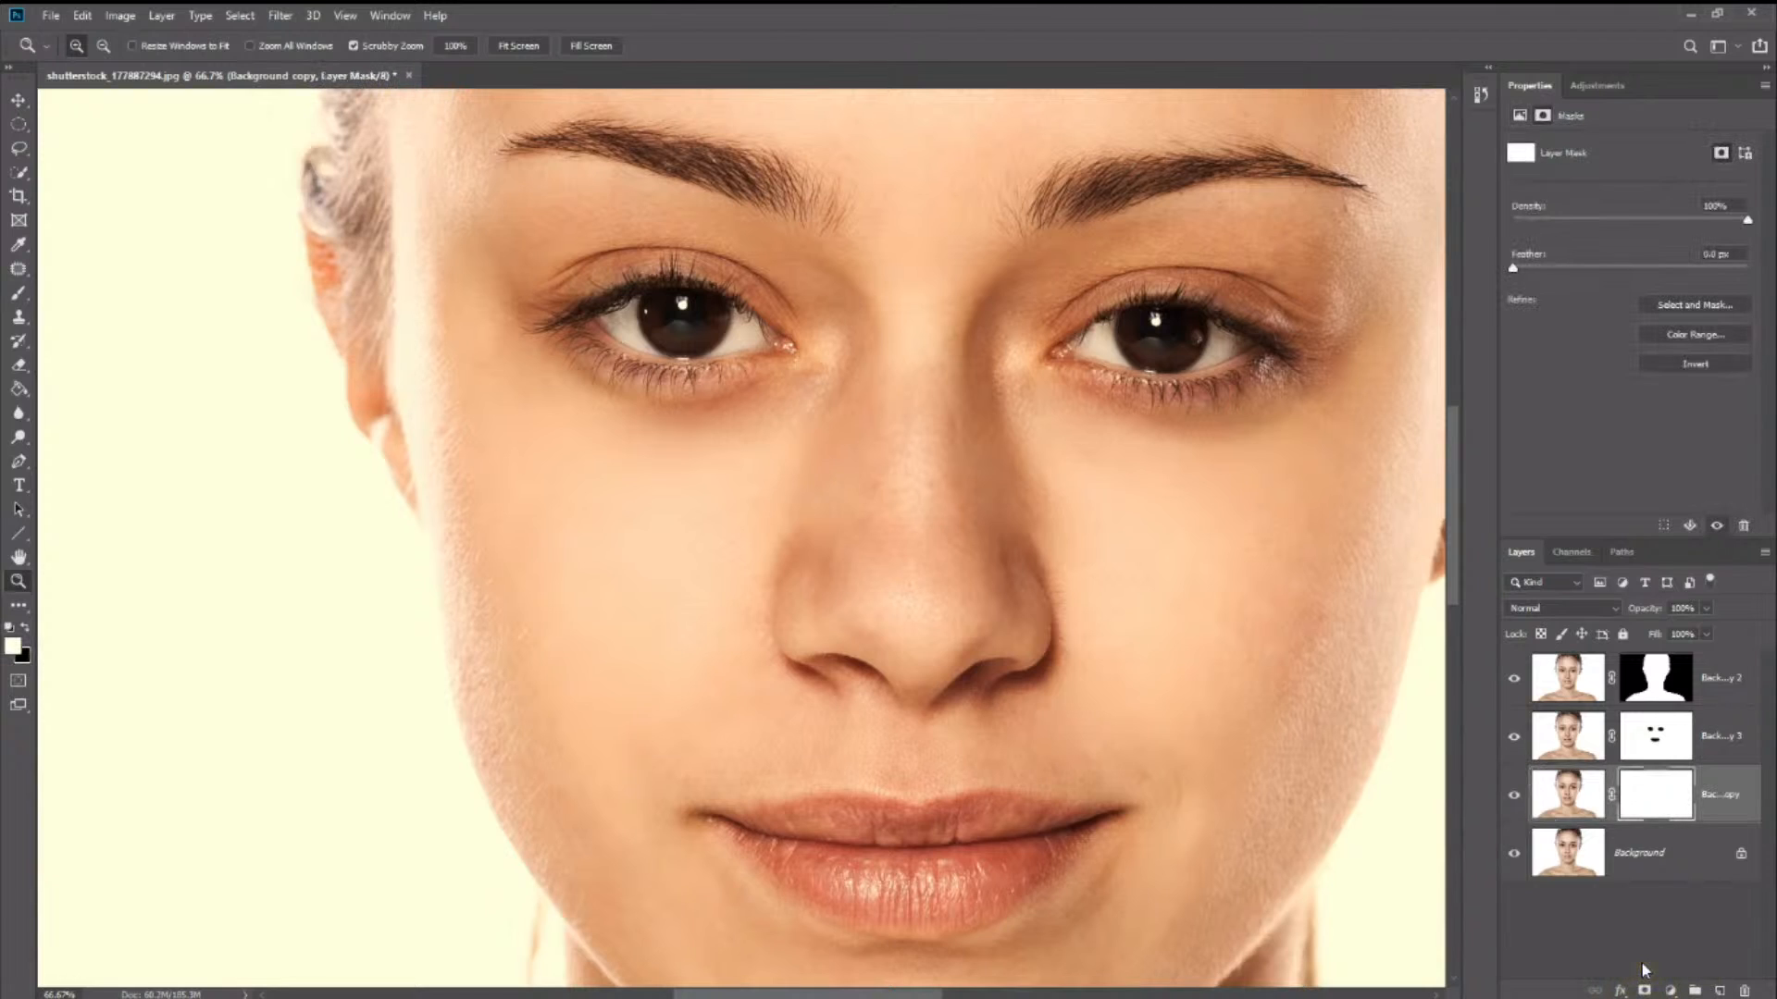
- Paint black on the Background copy mask over the skin beneath both eyes, using a smaller brush at 49% opacity
{"action": "left_click", "coordinate": [25, 627]}
{"action": "left_click", "coordinate": [15, 303]}
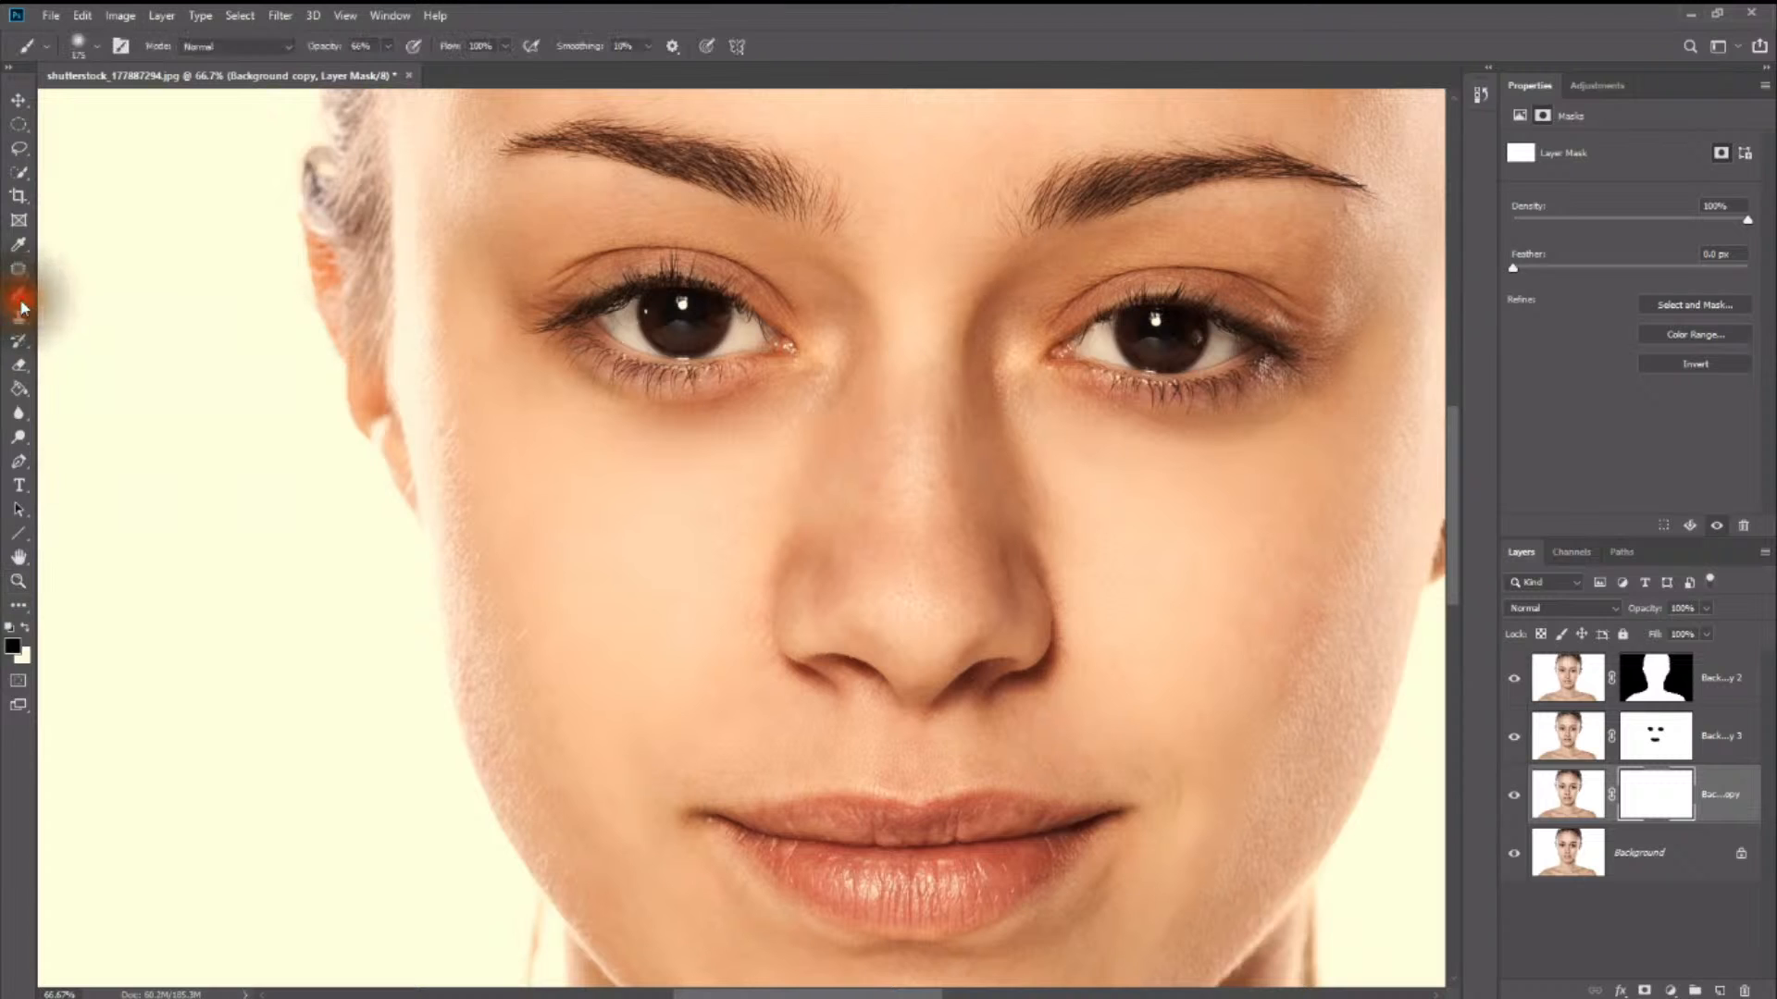
{"action": "left_click", "coordinate": [387, 47]}
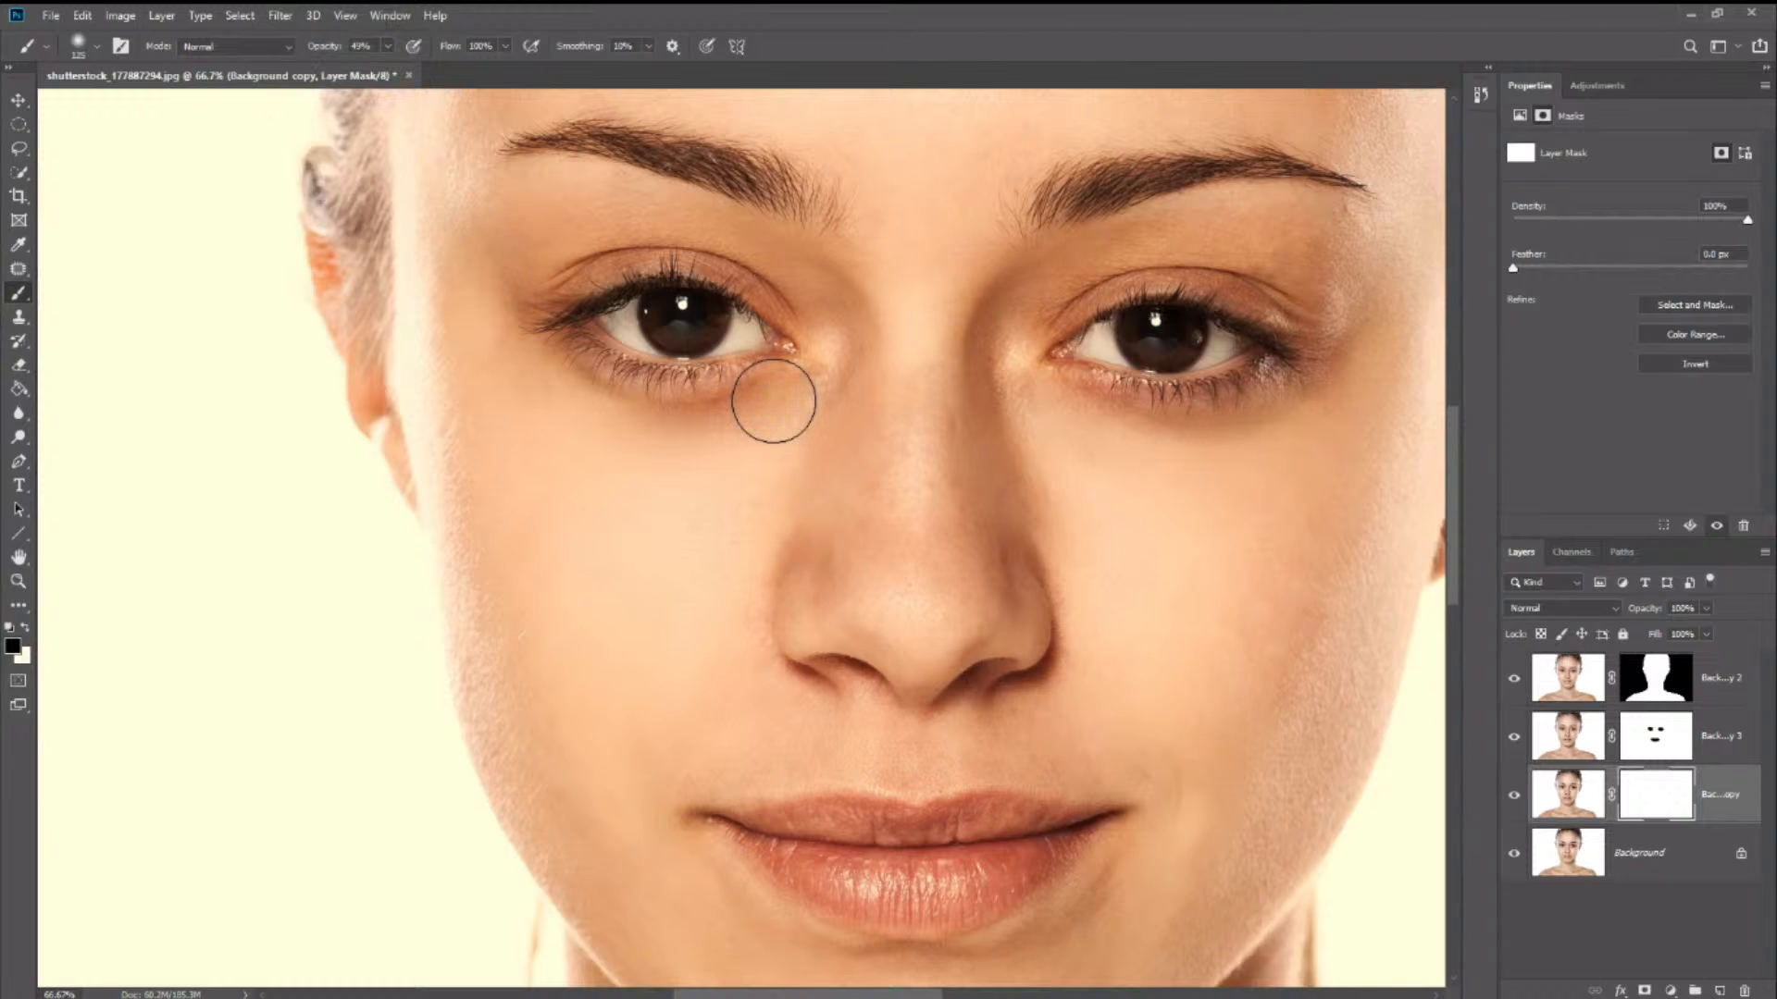
{"action": "key", "text": "bracketleft"}
{"action": "key", "text": "bracketleft"}
{"action": "mouse_move", "coordinate": [778, 392]}
{"action": "left_mouse_down"}
{"action": "mouse_move", "coordinate": [650, 411]}
{"action": "mouse_move", "coordinate": [536, 367]}
{"action": "mouse_move", "coordinate": [713, 421]}
{"action": "mouse_move", "coordinate": [817, 364]}
{"action": "mouse_move", "coordinate": [687, 419]}
{"action": "mouse_move", "coordinate": [535, 368]}
{"action": "mouse_move", "coordinate": [599, 410]}
{"action": "mouse_move", "coordinate": [777, 373]}
{"action": "mouse_move", "coordinate": [764, 402]}
{"action": "mouse_move", "coordinate": [575, 386]}
{"action": "mouse_move", "coordinate": [1260, 436]}
{"action": "mouse_move", "coordinate": [1333, 403]}
{"action": "mouse_move", "coordinate": [1182, 424]}
{"action": "mouse_move", "coordinate": [1098, 411]}
{"action": "mouse_move", "coordinate": [1309, 416]}
{"action": "mouse_move", "coordinate": [1277, 440]}
{"action": "mouse_move", "coordinate": [1077, 444]}
{"action": "mouse_move", "coordinate": [1025, 416]}
{"action": "mouse_move", "coordinate": [1195, 486]}
{"action": "mouse_move", "coordinate": [1272, 465]}
{"action": "left_mouse_up"}
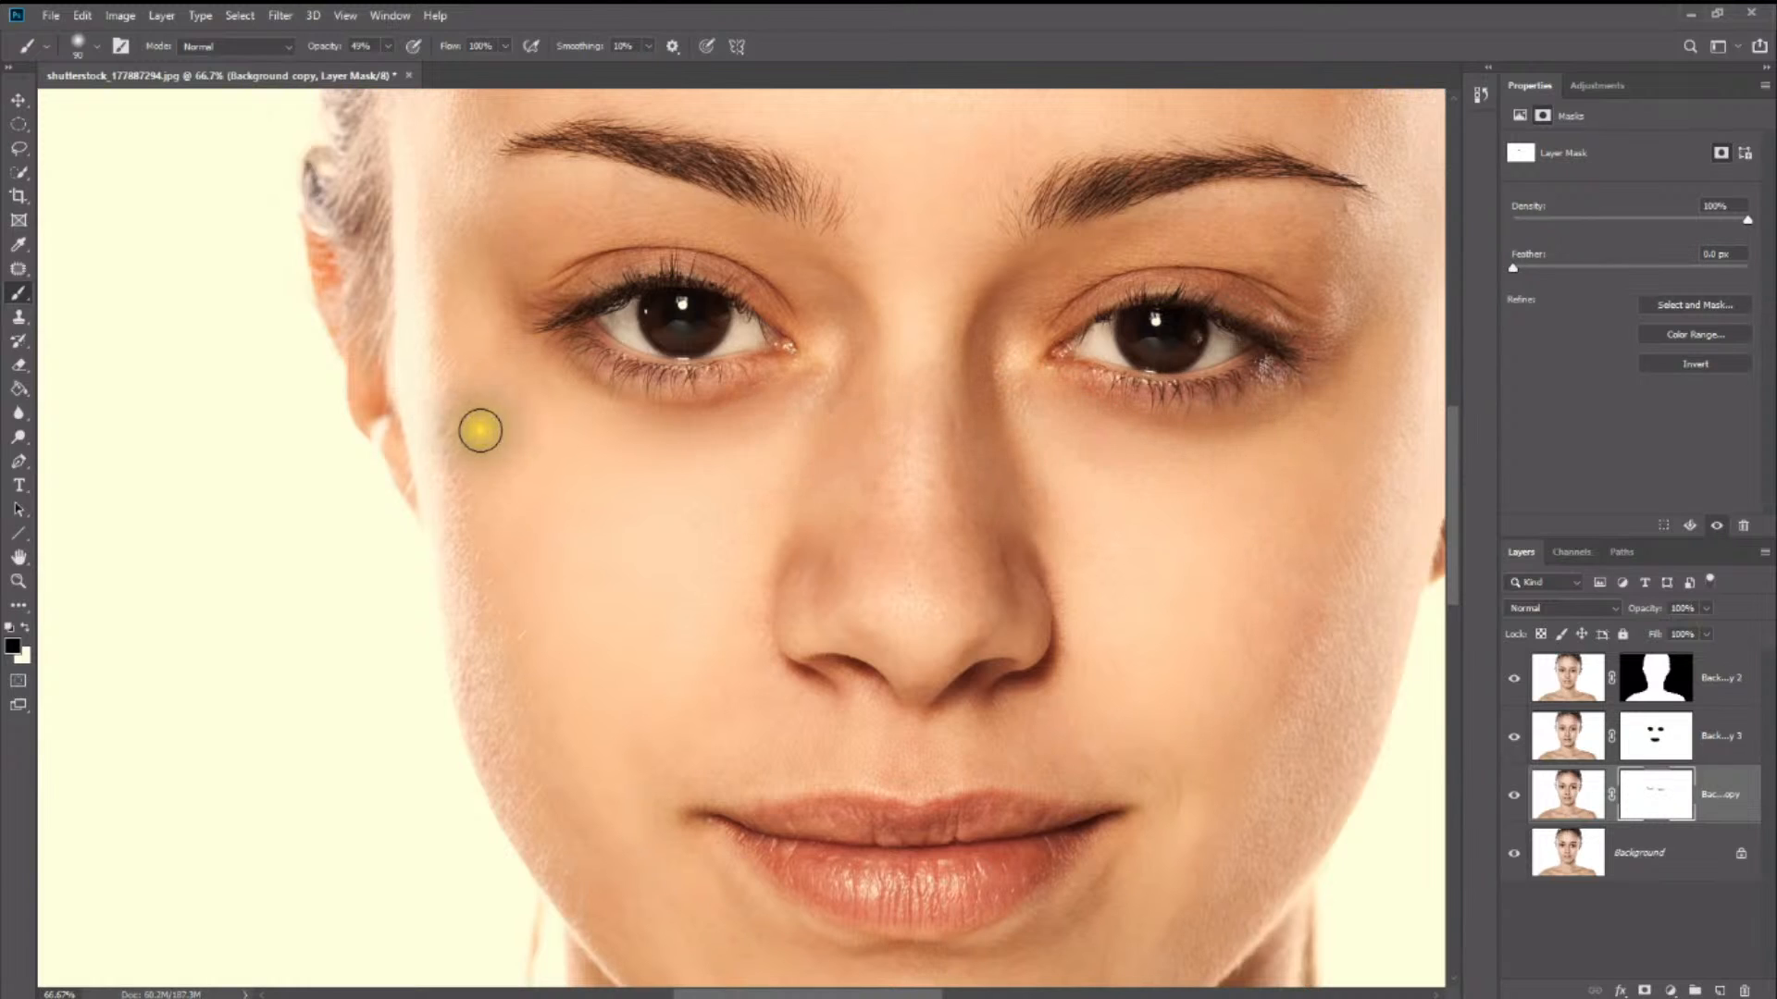
{"action": "mouse_move", "coordinate": [1046, 446]}
{"action": "left_mouse_down"}
{"action": "mouse_move", "coordinate": [1099, 476]}
{"action": "mouse_move", "coordinate": [1124, 467]}
{"action": "left_mouse_up"}
{"action": "mouse_move", "coordinate": [639, 470]}
{"action": "left_mouse_down"}
{"action": "mouse_move", "coordinate": [678, 436]}
{"action": "mouse_move", "coordinate": [531, 404]}
{"action": "mouse_move", "coordinate": [647, 384]}
{"action": "left_mouse_up"}
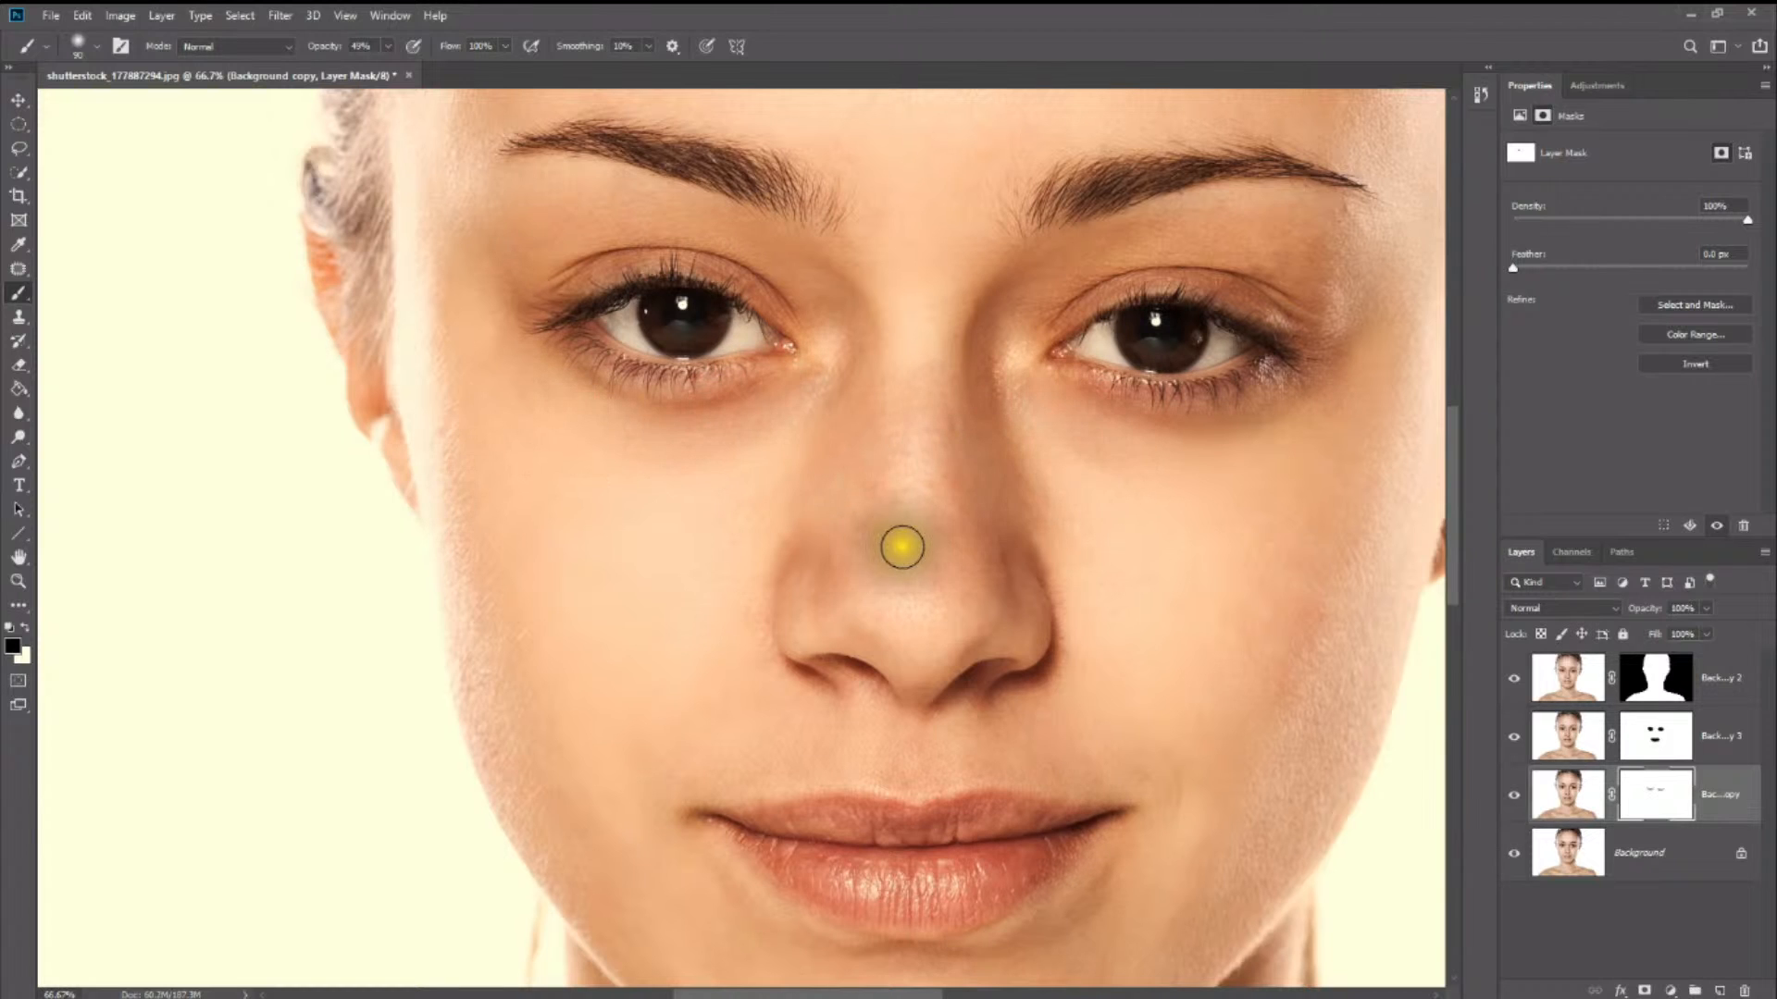
- Paint white with the brush at 49% opacity on the Background copy mask over the areas beneath both eyes
{"action": "key", "text": "z"}
{"action": "left_click_drag", "start_coordinate": [806, 475], "coordinate": [515, 496]}
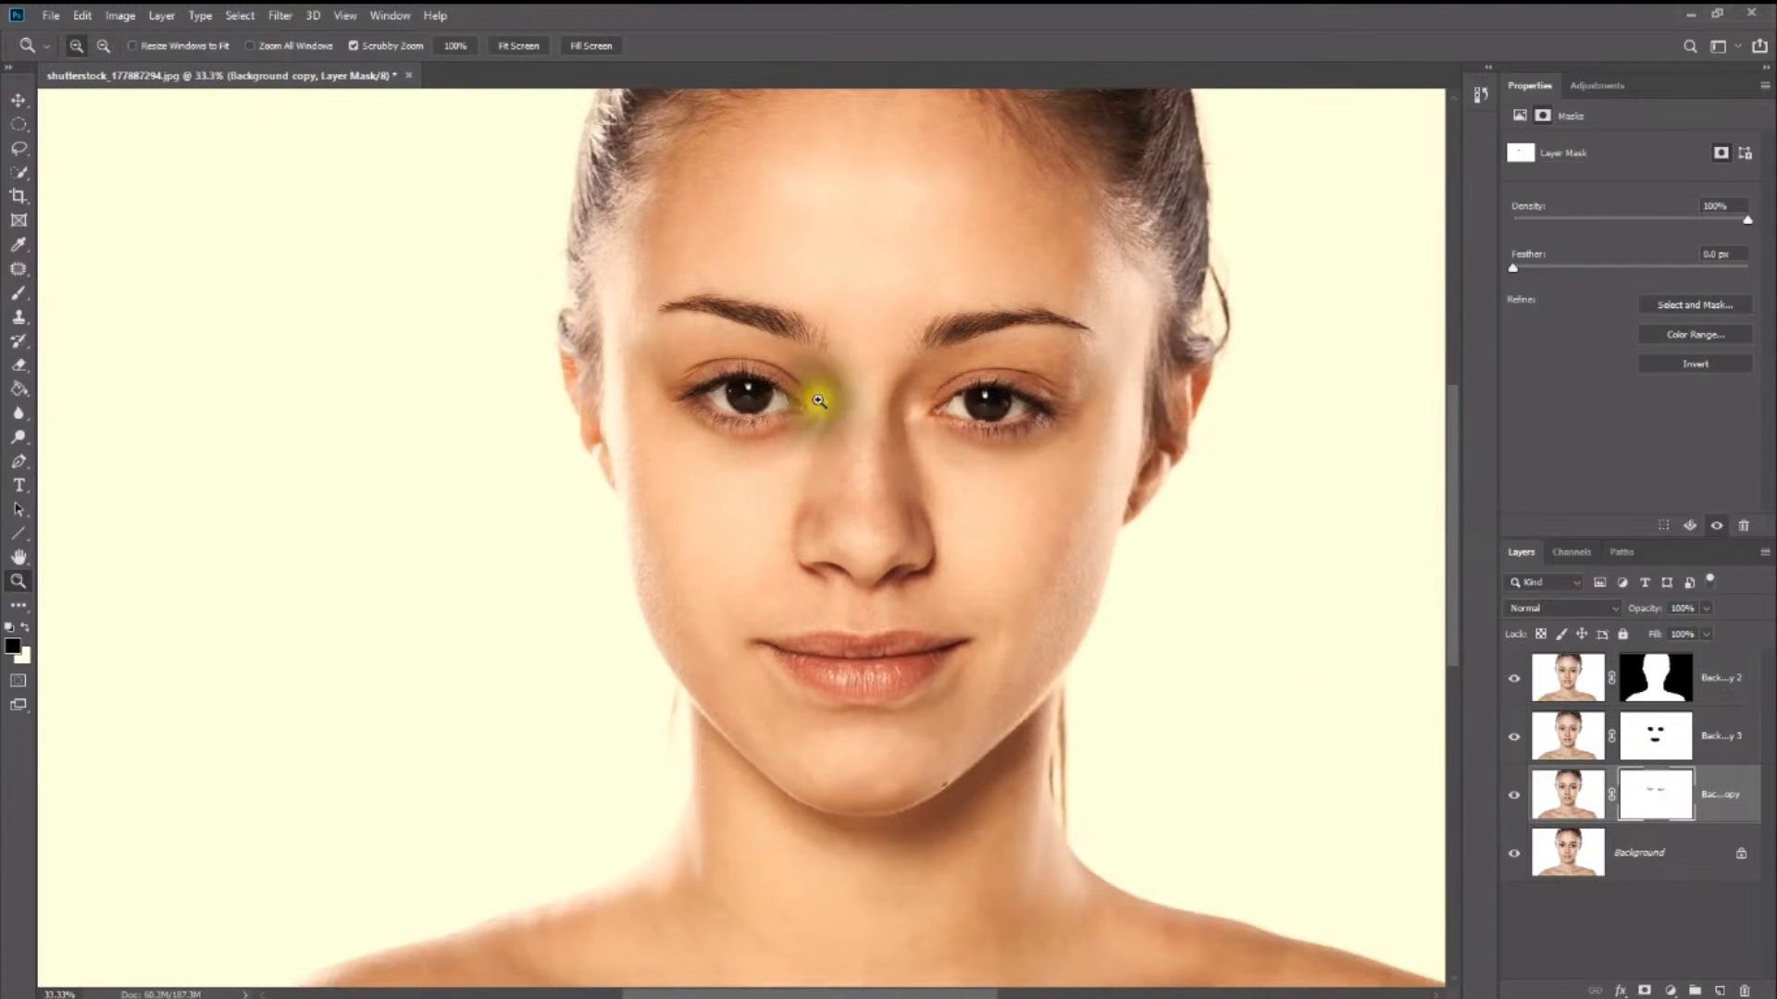
{"action": "left_click", "coordinate": [24, 629]}
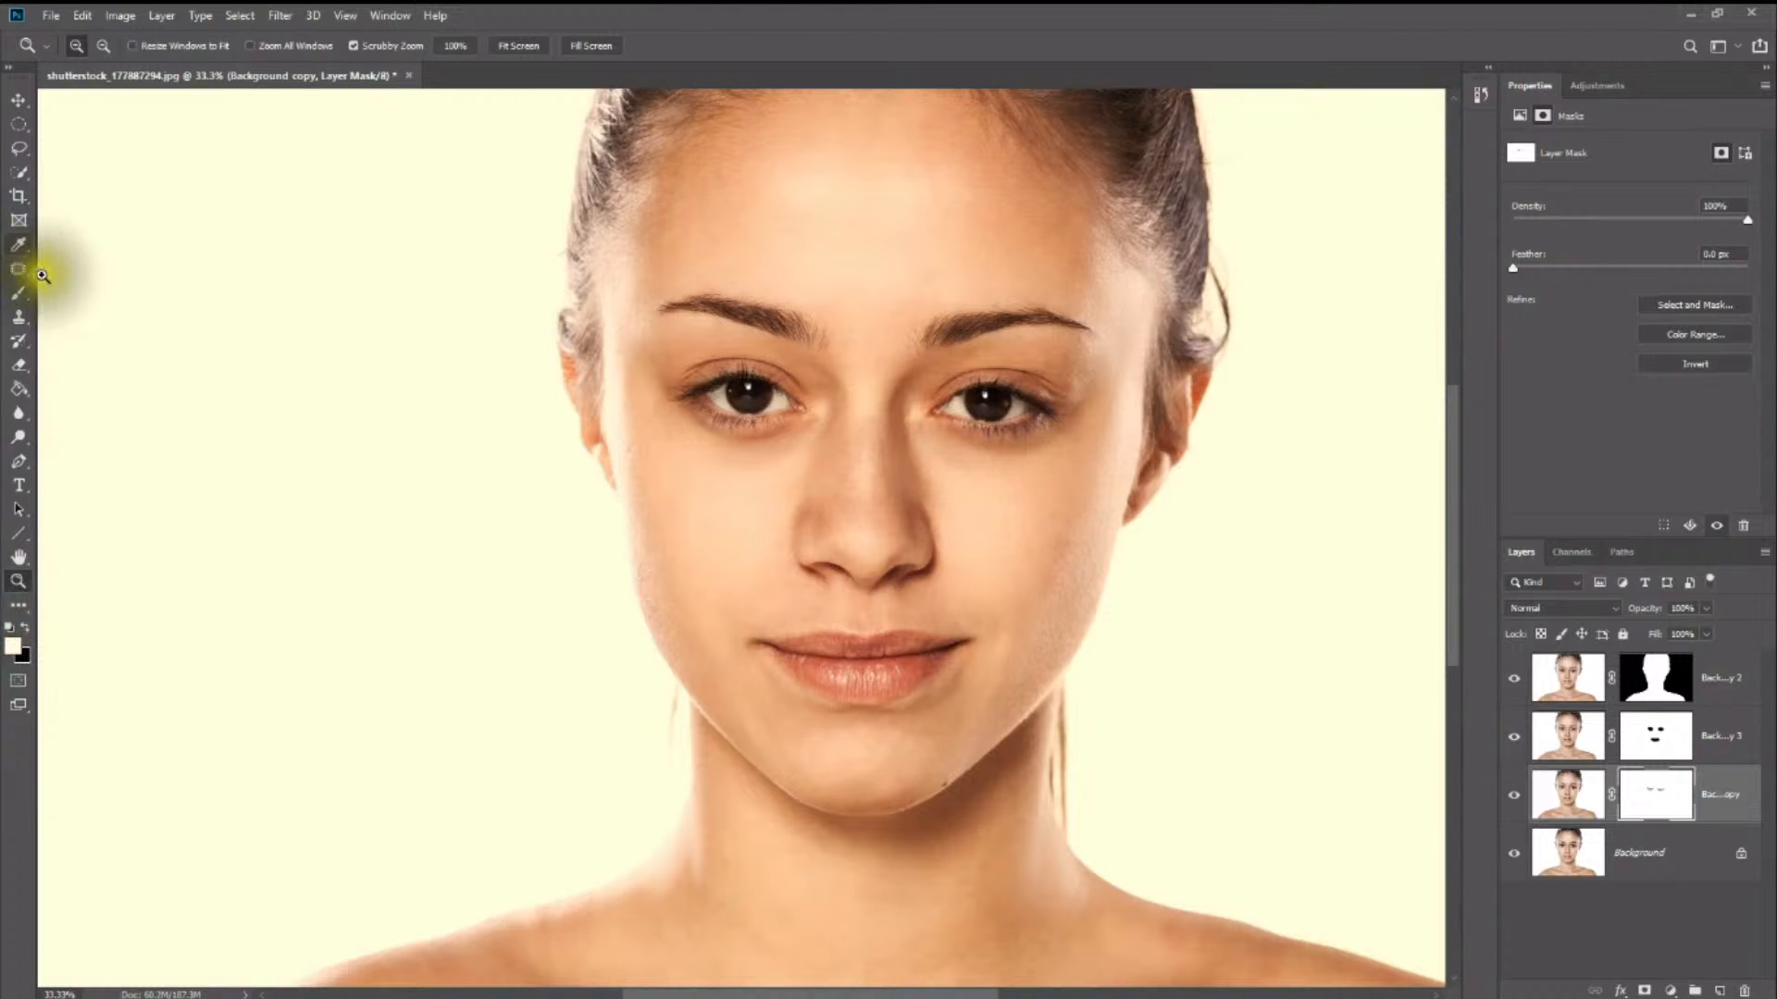
{"action": "left_click", "coordinate": [19, 292]}
{"action": "left_click", "coordinate": [284, 315]}
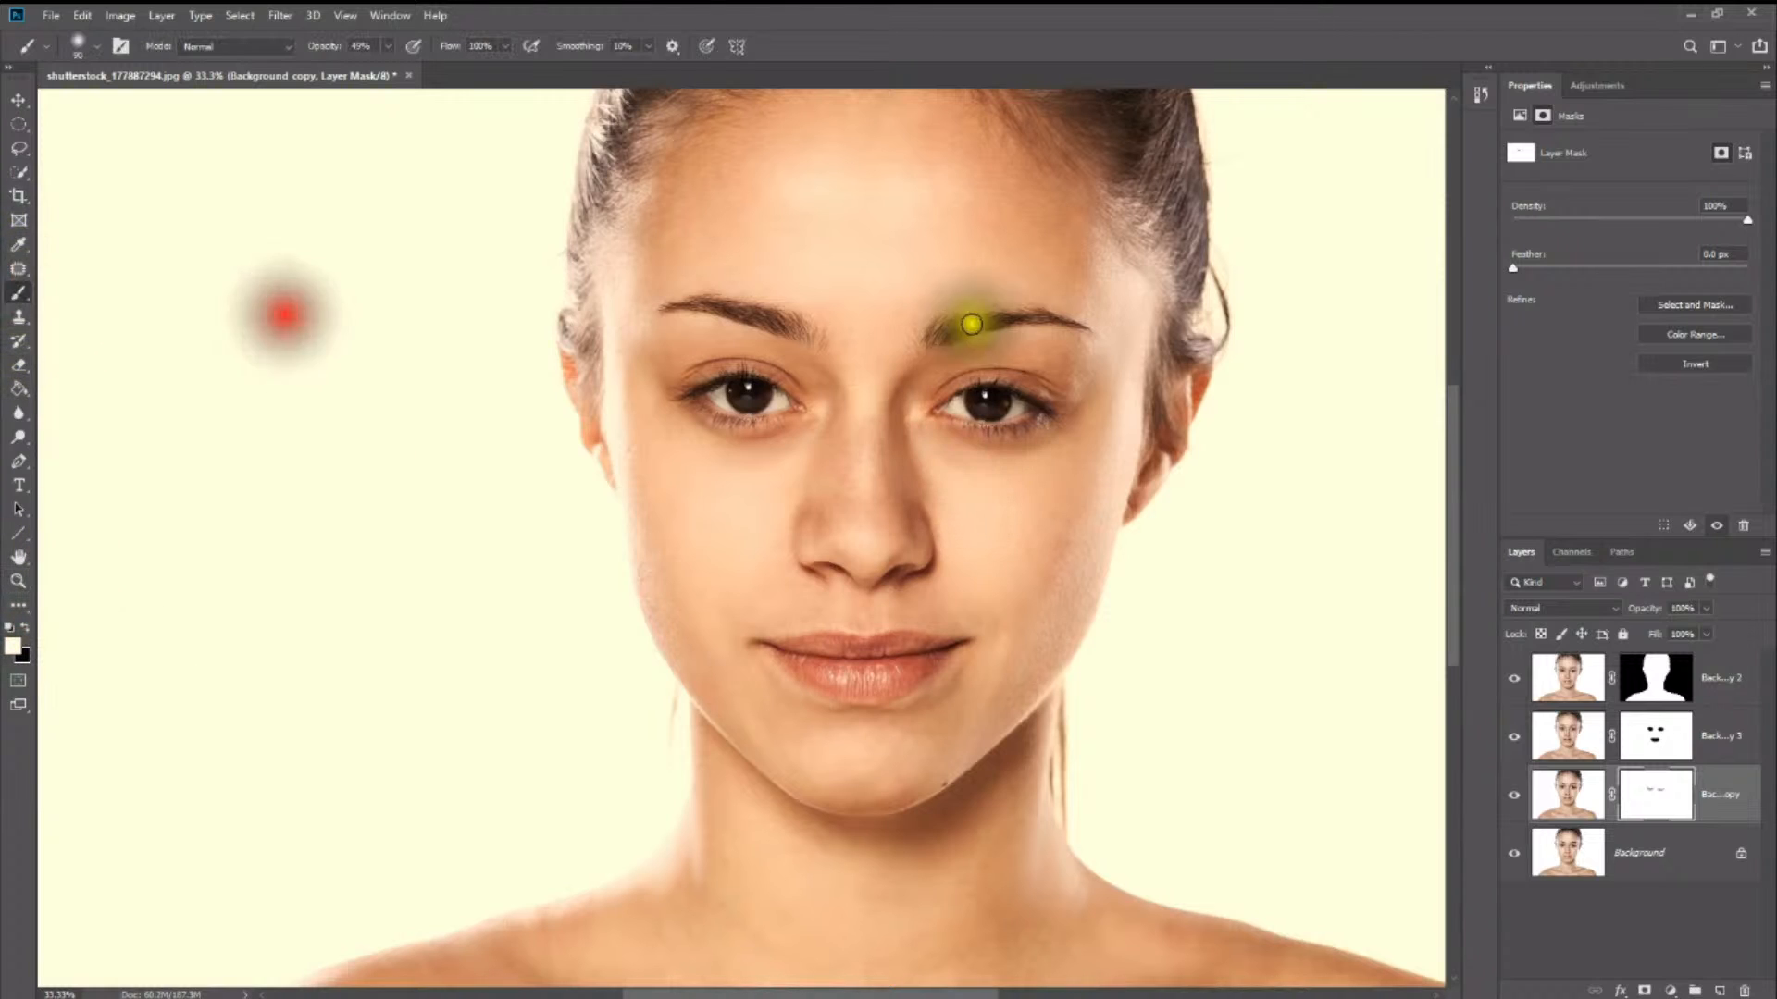
{"action": "mouse_move", "coordinate": [956, 466]}
{"action": "left_mouse_down"}
{"action": "mouse_move", "coordinate": [992, 481]}
{"action": "mouse_move", "coordinate": [932, 453]}
{"action": "mouse_move", "coordinate": [979, 484]}
{"action": "left_mouse_up"}
{"action": "left_click", "coordinate": [759, 469]}
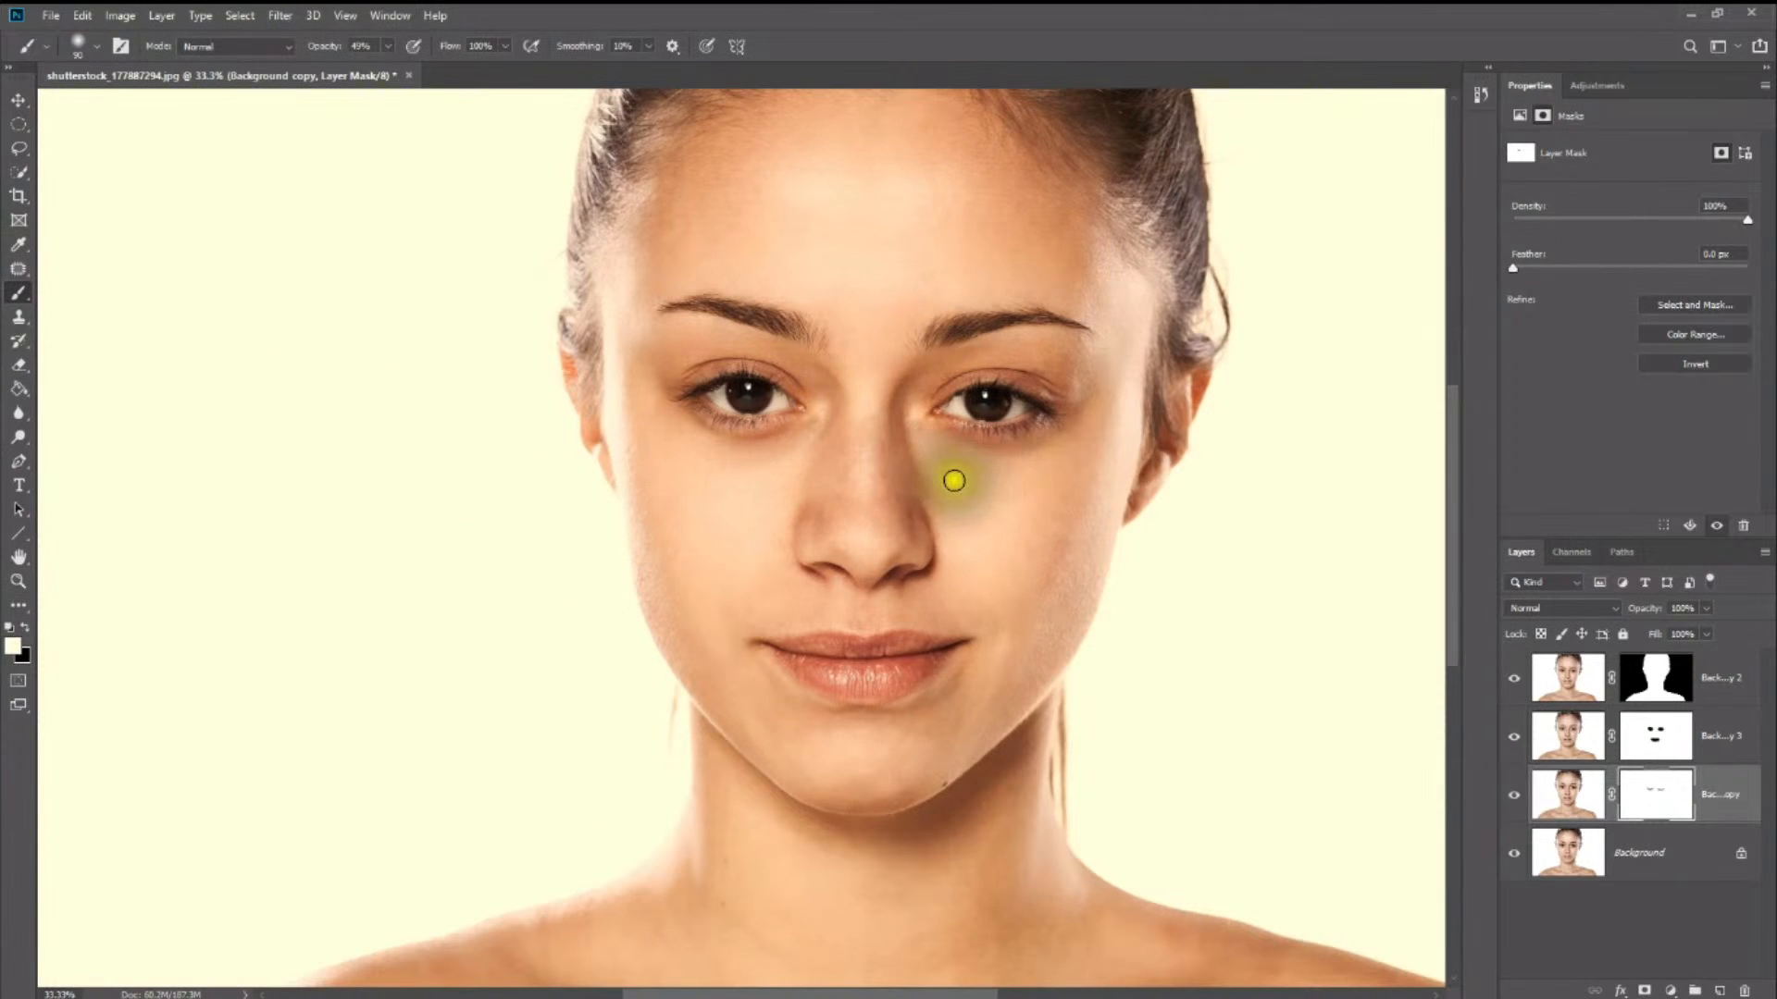
{"action": "left_click_drag", "start_coordinate": [954, 480], "coordinate": [963, 468]}
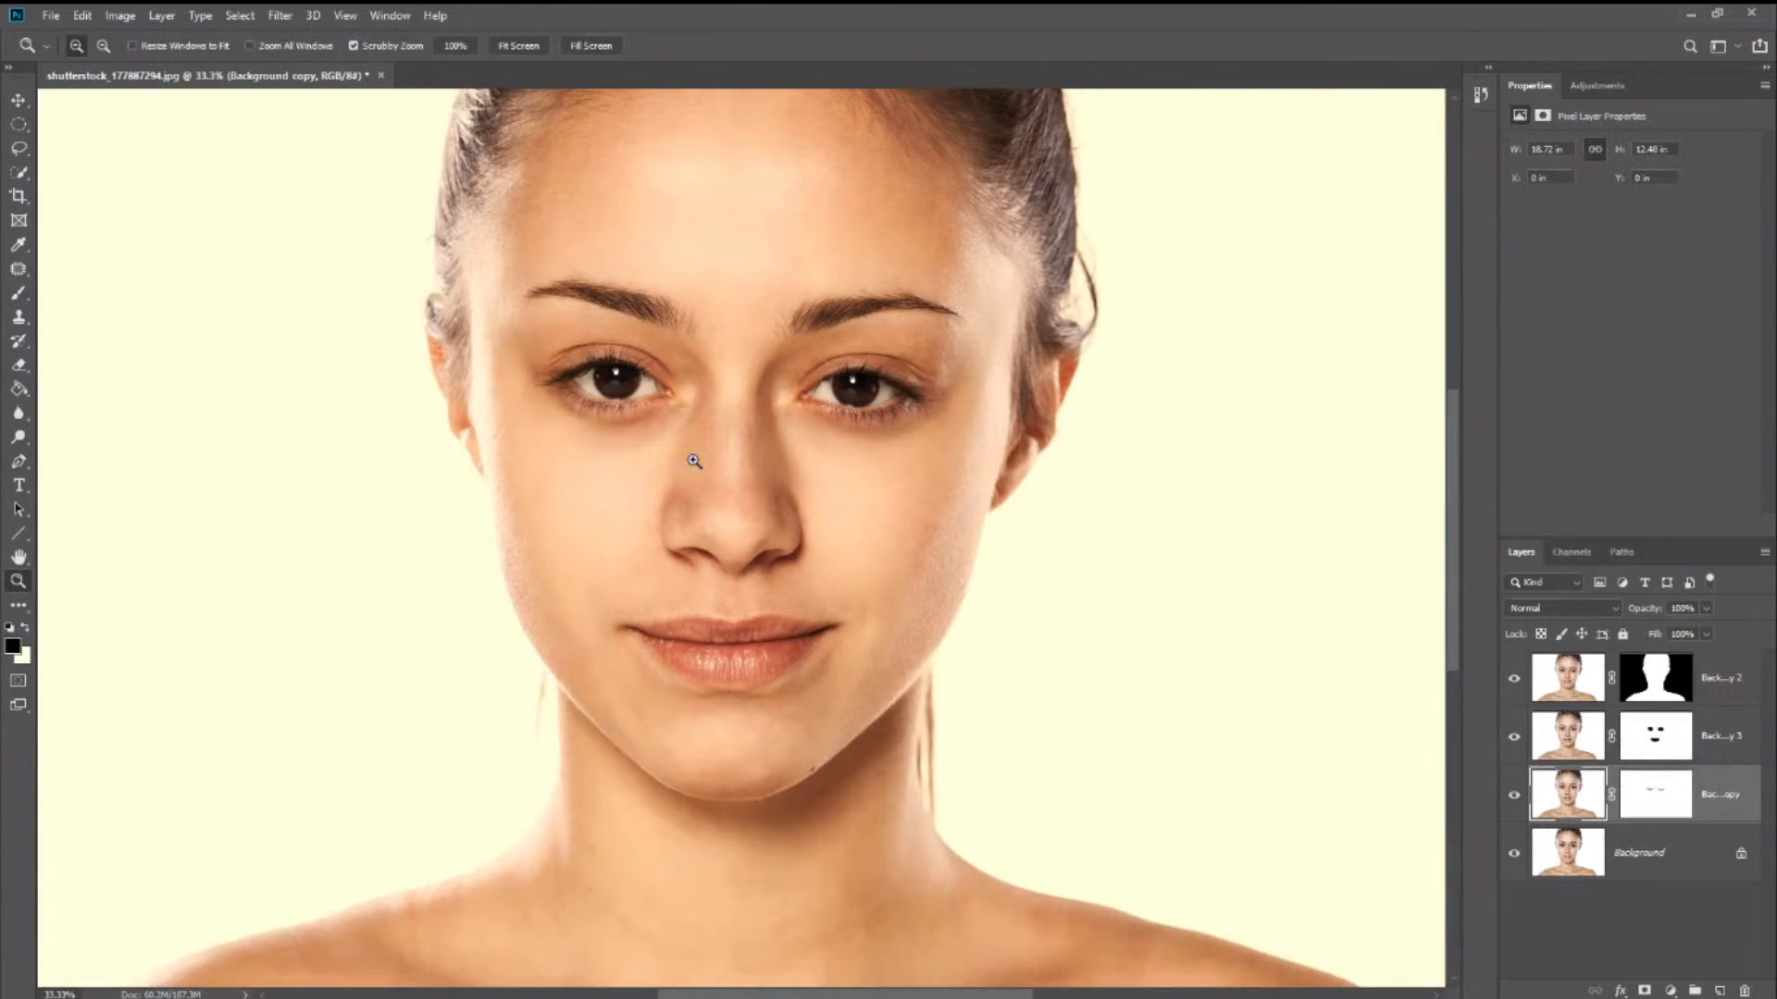
- Select both lips on the Background copy image with the Quick Selection tool
{"action": "left_click_drag", "start_coordinate": [682, 635], "coordinate": [705, 657]}
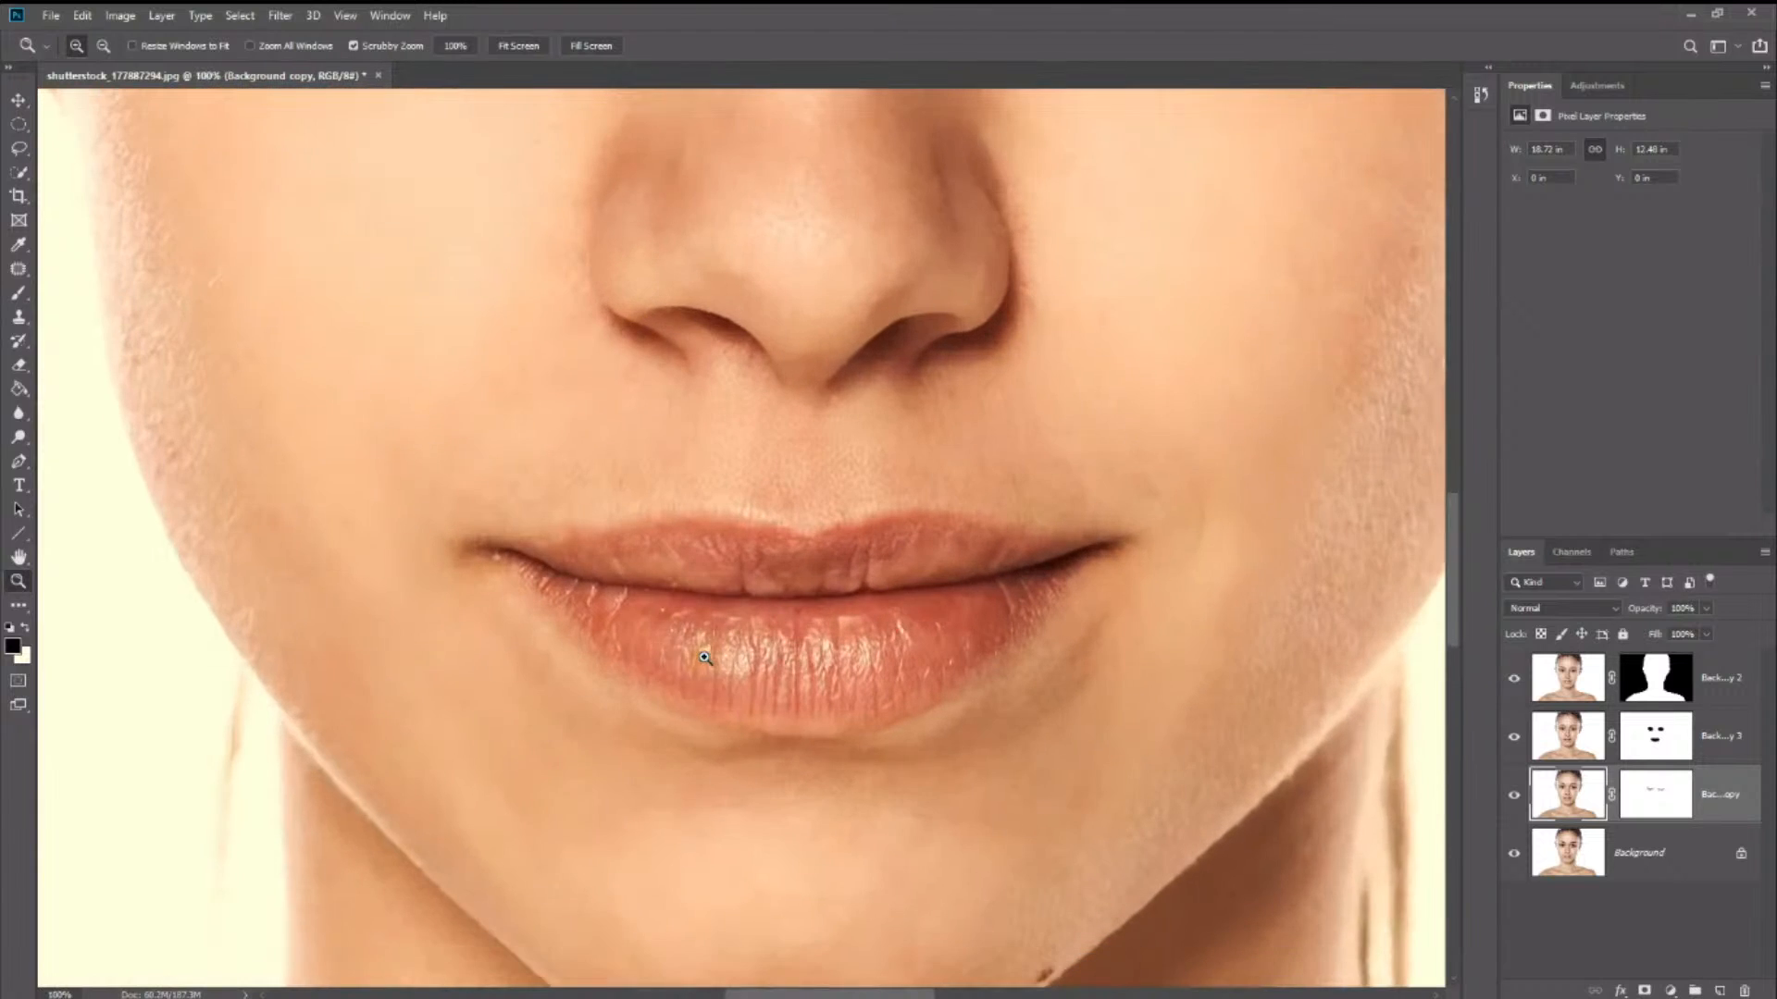
{"action": "scroll", "coordinate": [704, 657], "scroll_direction": "down", "scroll_amount": 2}
{"action": "scroll", "coordinate": [705, 638], "scroll_direction": "down", "scroll_amount": 1}
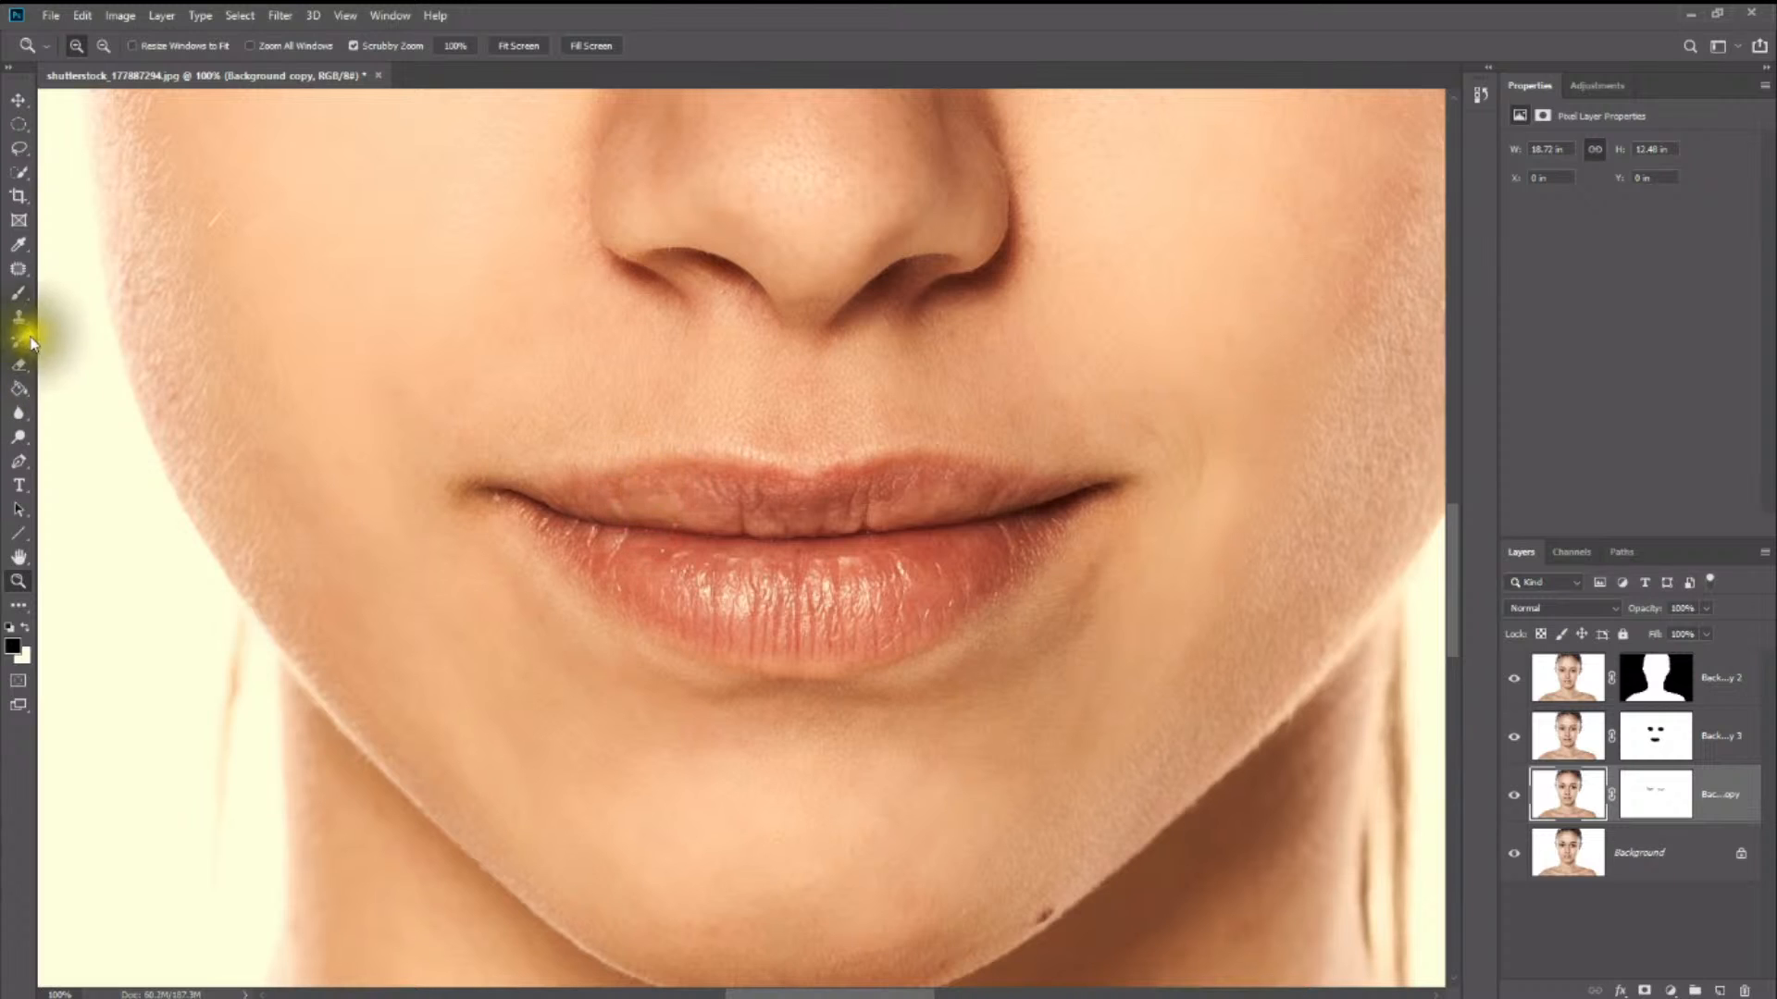
{"action": "left_click", "coordinate": [20, 171]}
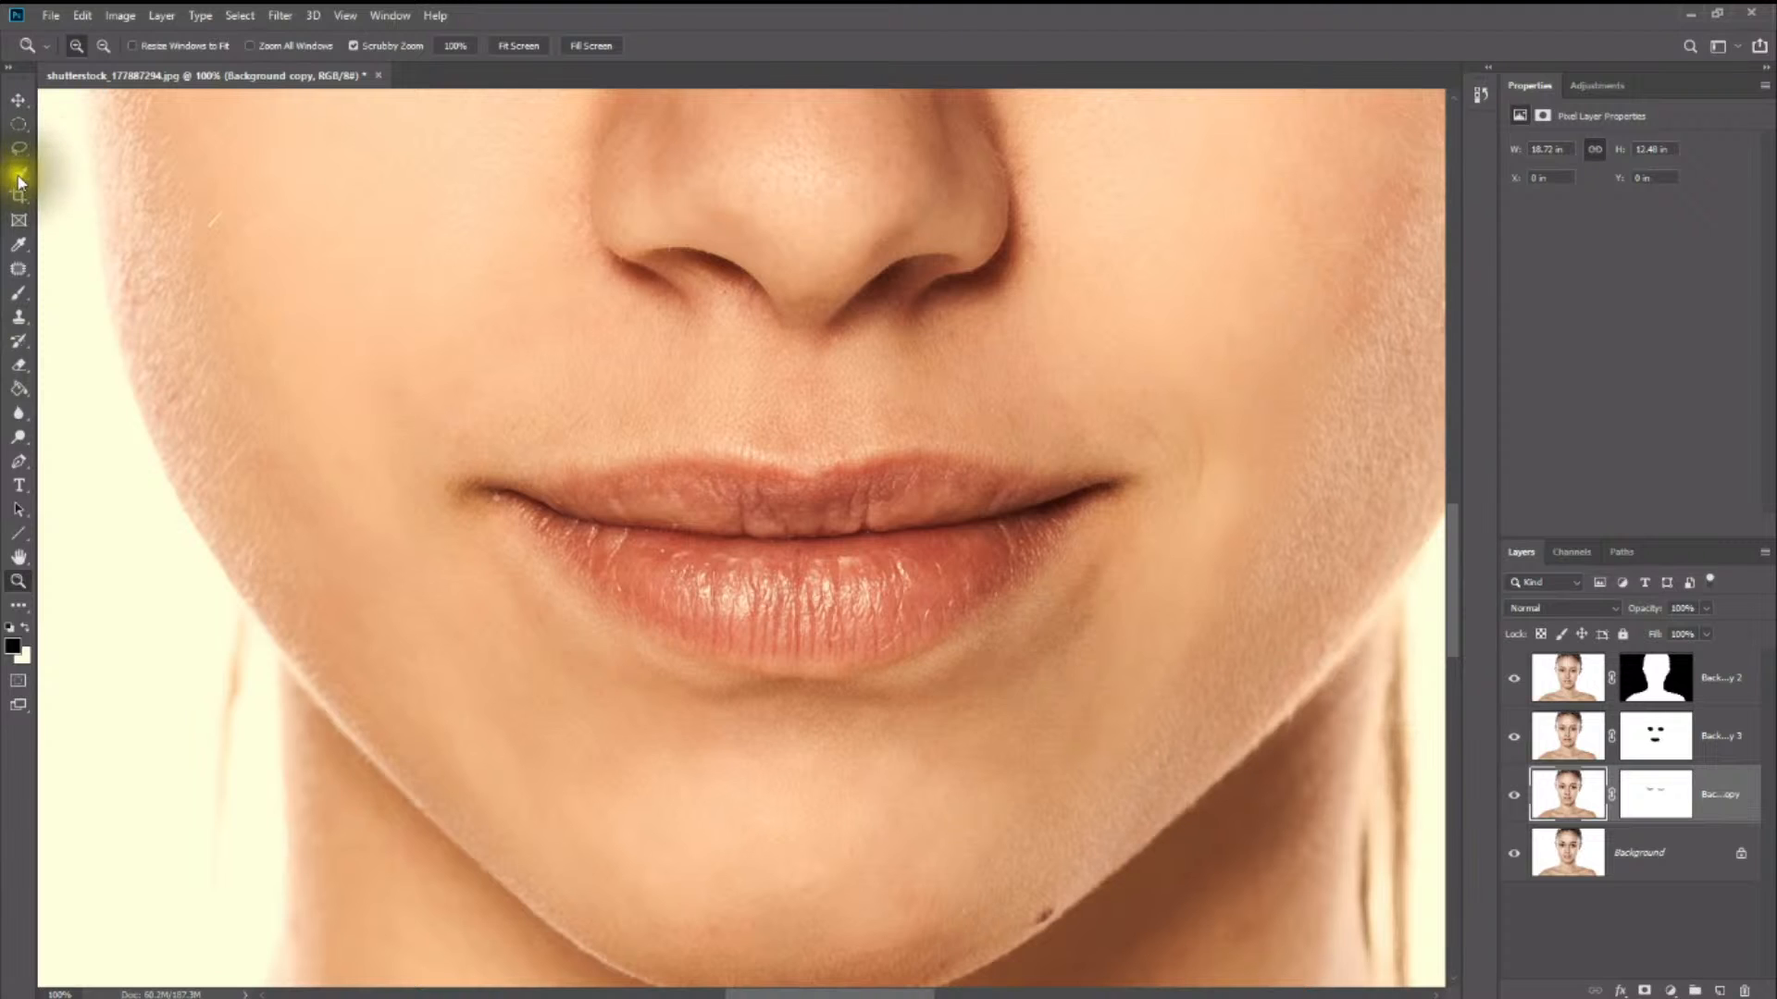
{"action": "mouse_move", "coordinate": [535, 506]}
{"action": "left_mouse_down"}
{"action": "mouse_move", "coordinate": [738, 595]}
{"action": "mouse_move", "coordinate": [869, 575]}
{"action": "mouse_move", "coordinate": [984, 533]}
{"action": "mouse_move", "coordinate": [1018, 492]}
{"action": "mouse_move", "coordinate": [1063, 487]}
{"action": "mouse_move", "coordinate": [753, 515]}
{"action": "mouse_move", "coordinate": [592, 500]}
{"action": "left_mouse_up"}
{"action": "left_click", "coordinate": [1073, 499]}
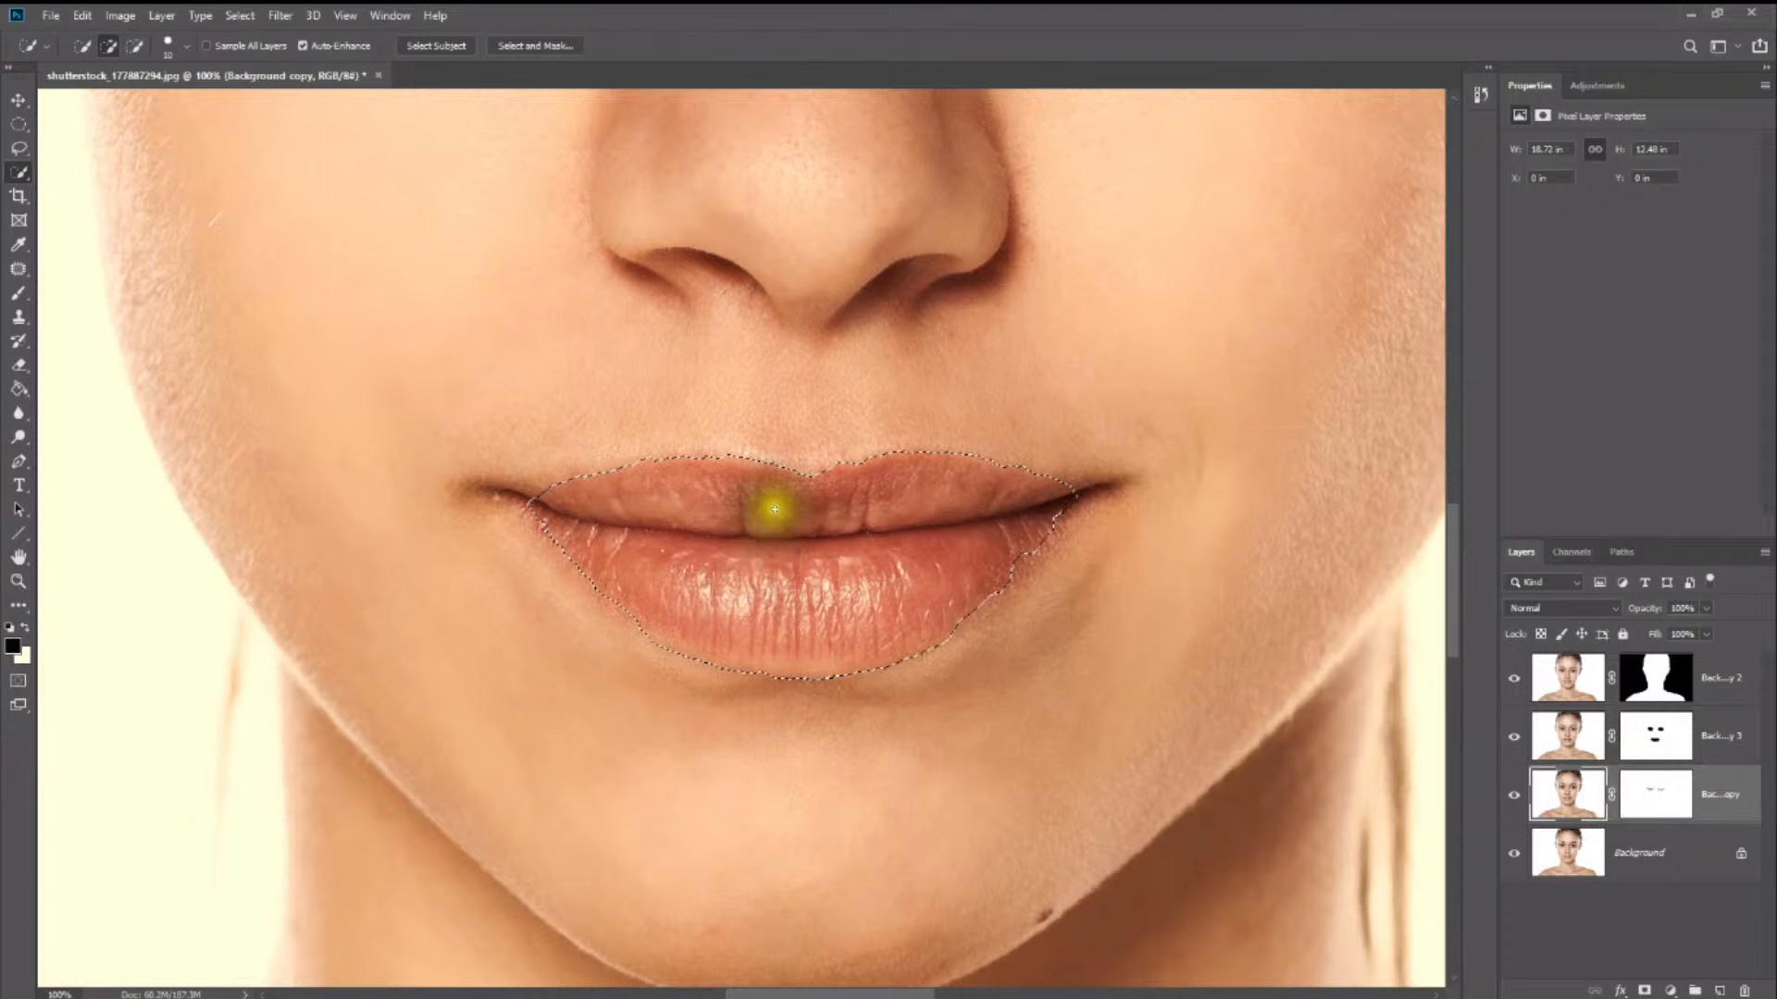
- Start a Fill on the lip selection using a custom colour and choose bright red ff0101
{"action": "right_click", "coordinate": [803, 527]}
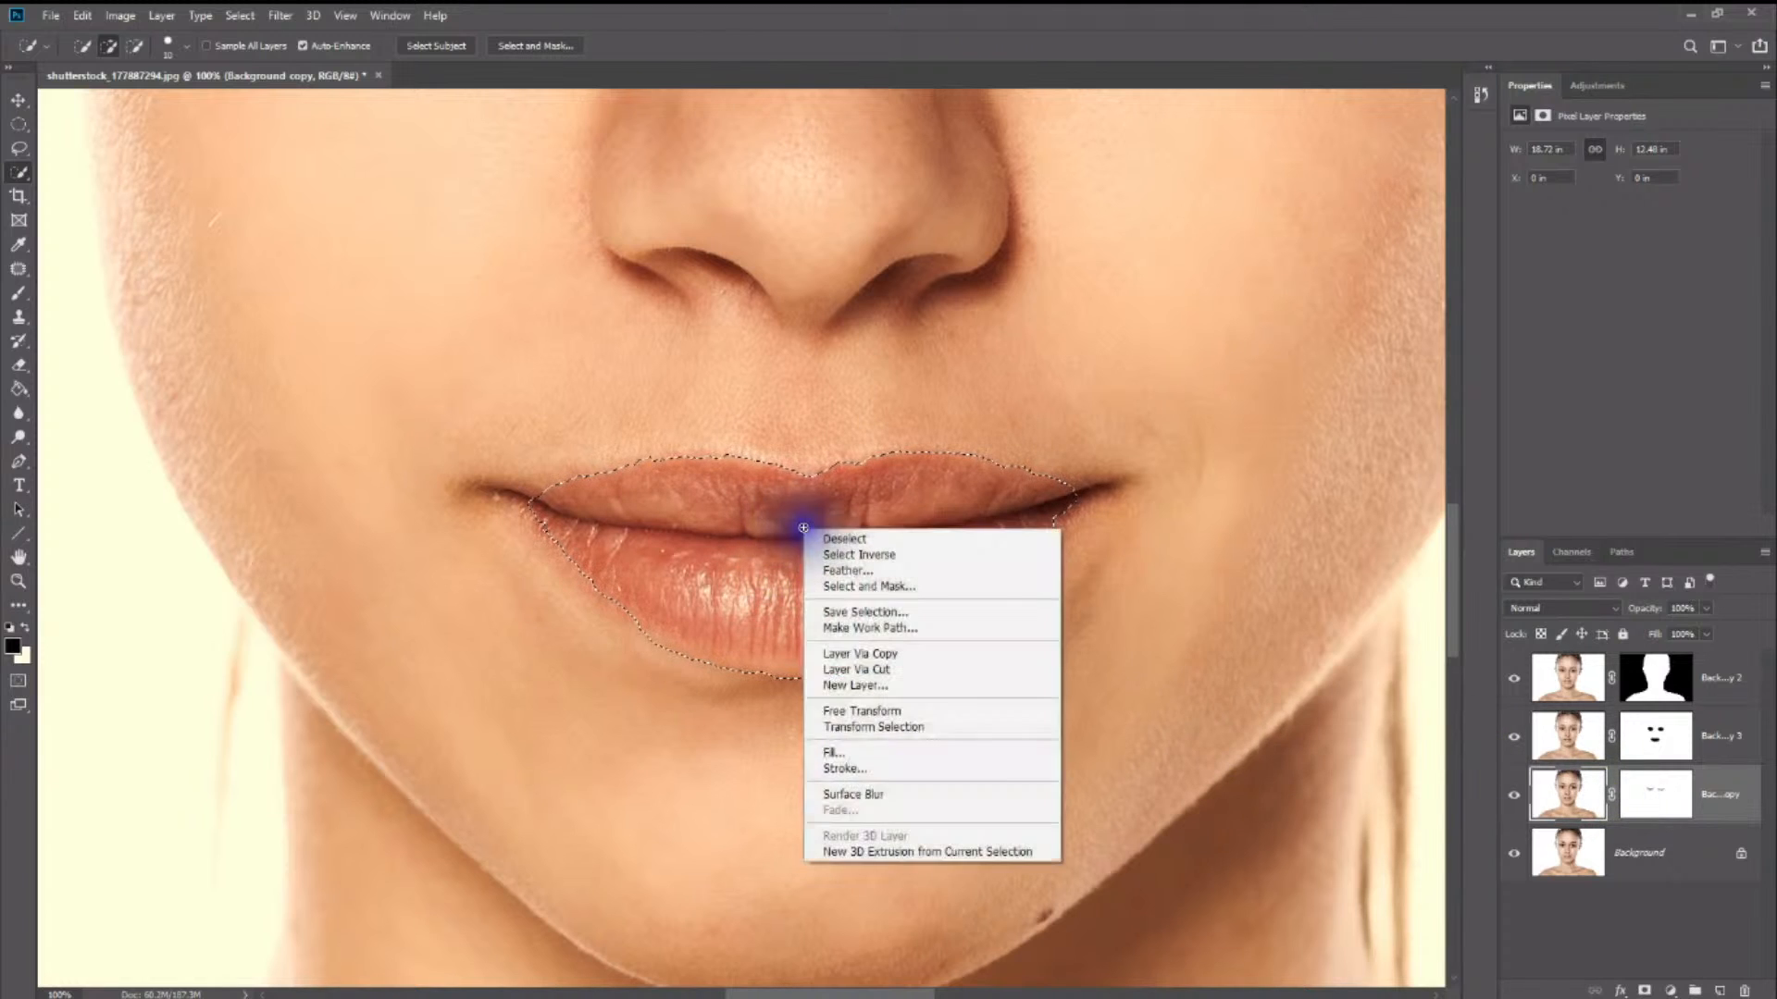
{"action": "left_click", "coordinate": [930, 750]}
{"action": "left_click_drag", "start_coordinate": [960, 445], "coordinate": [1353, 282]}
{"action": "left_click", "coordinate": [1323, 315]}
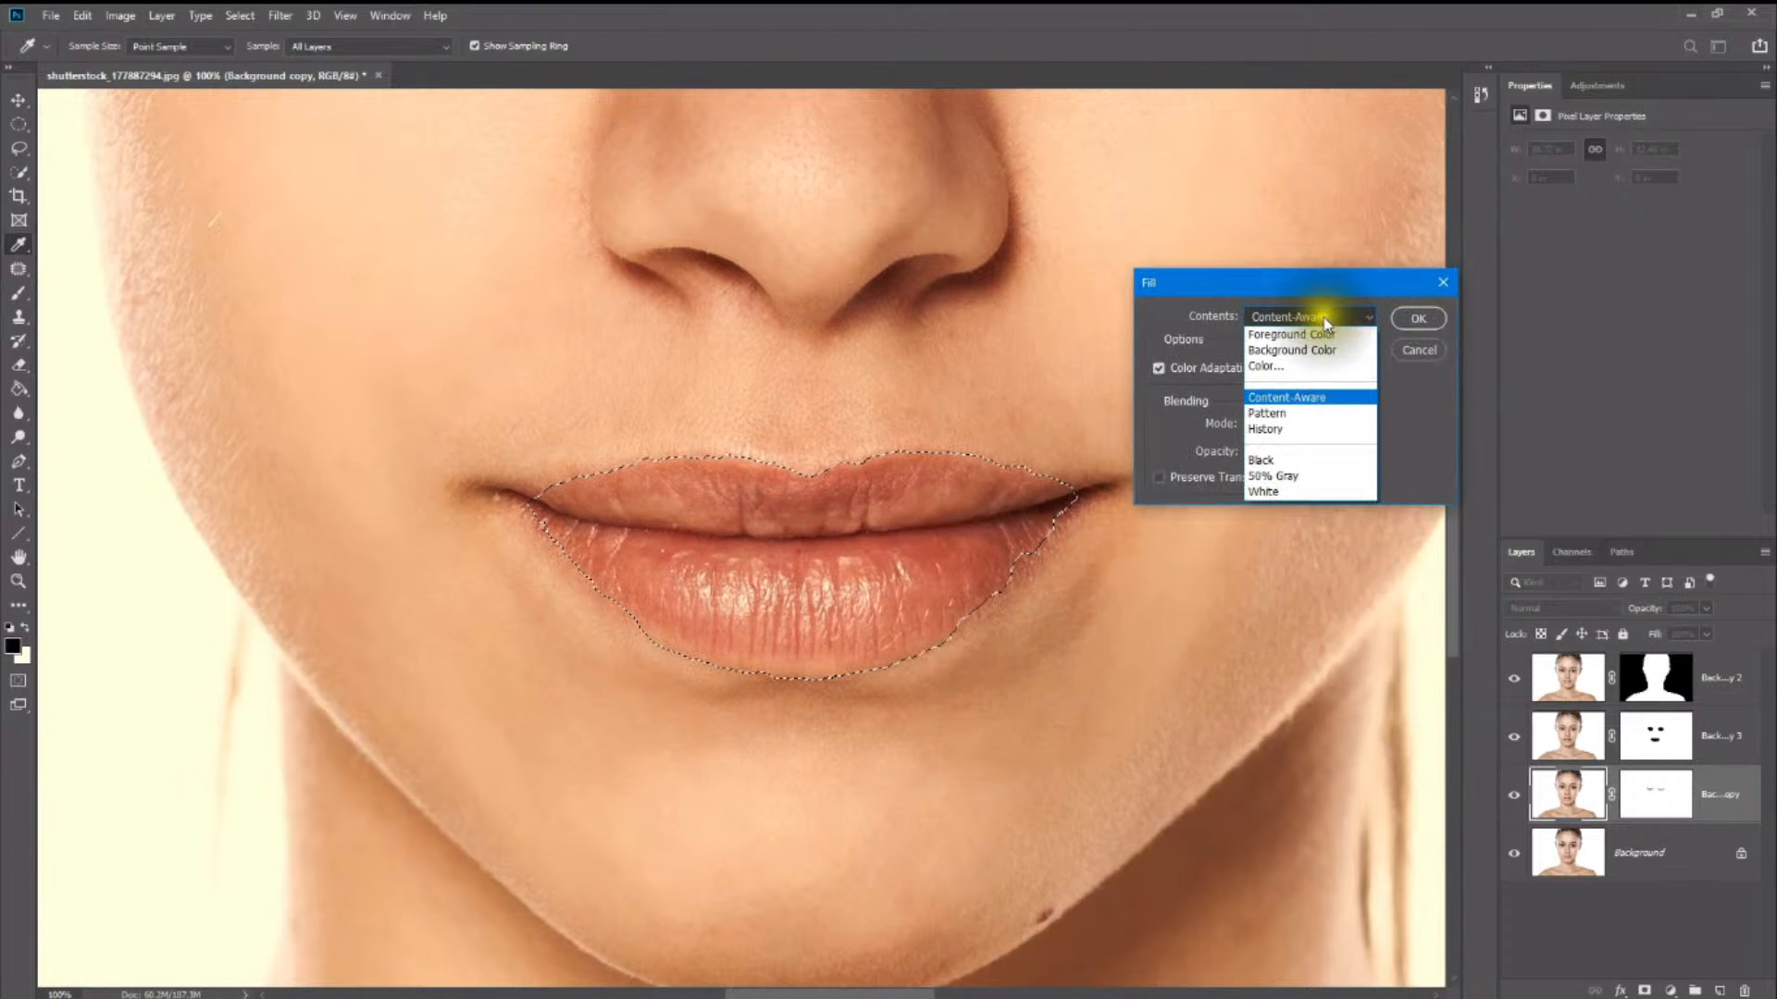
{"action": "left_click", "coordinate": [1304, 374]}
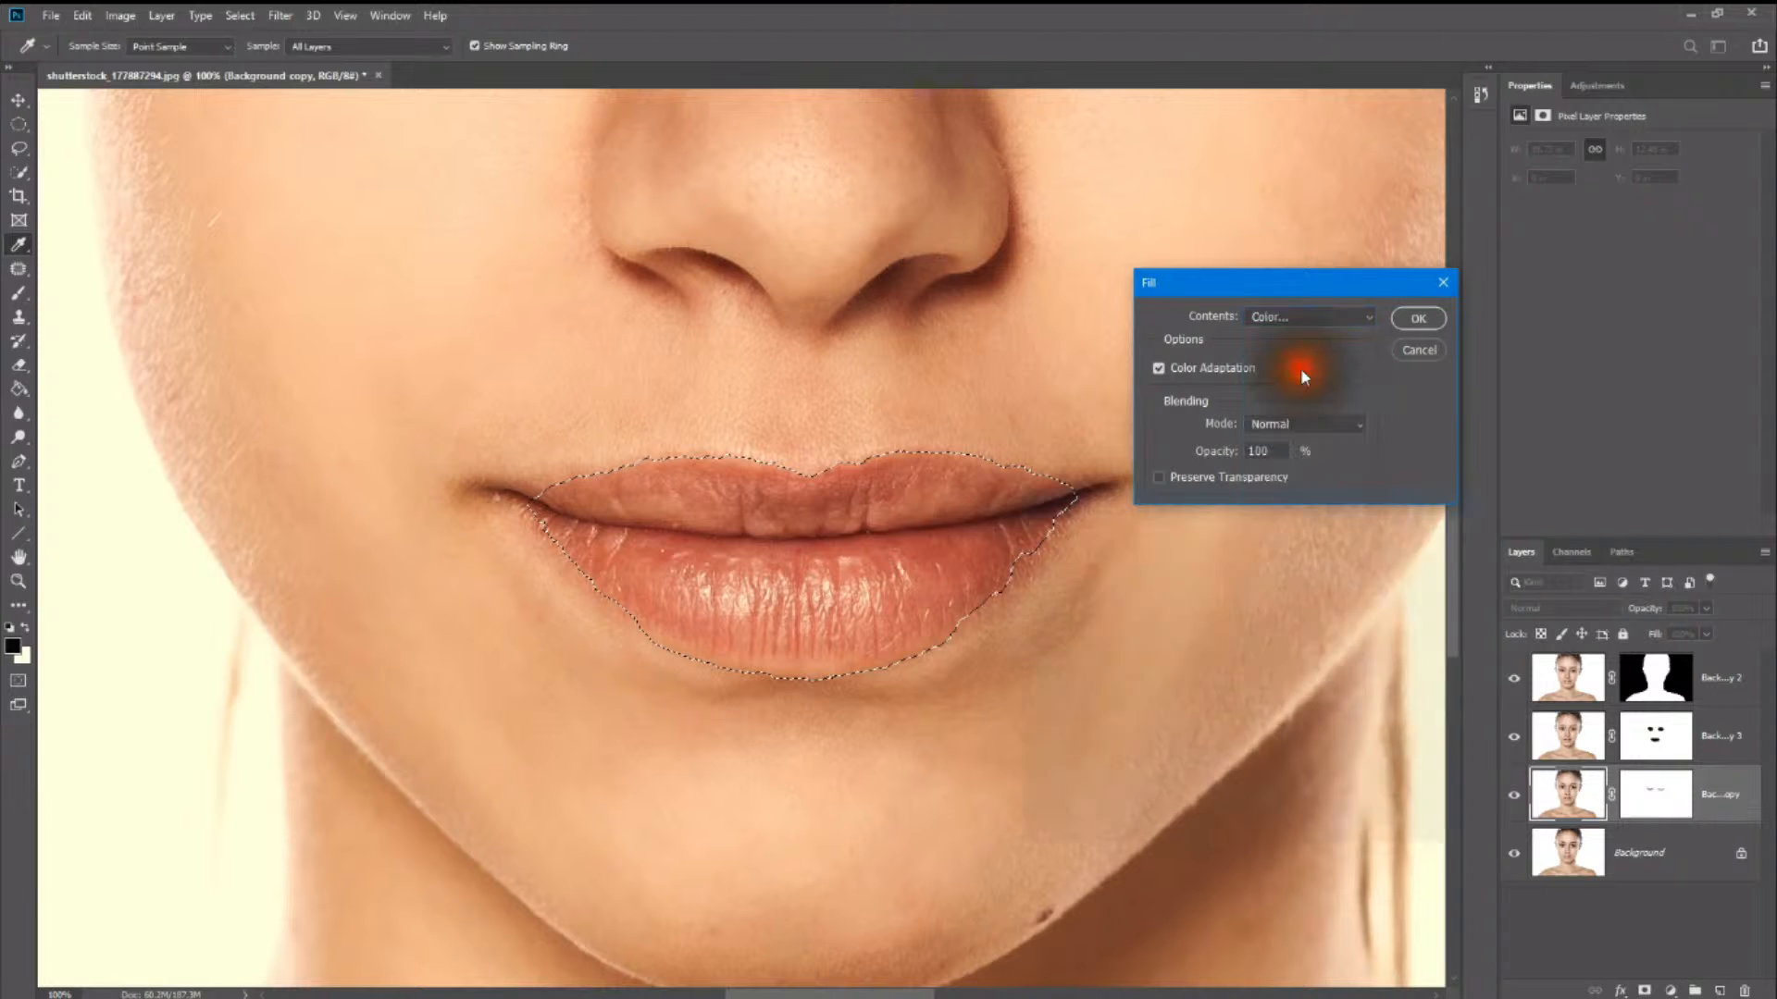
{"action": "left_click_drag", "start_coordinate": [1101, 690], "coordinate": [1269, 525]}
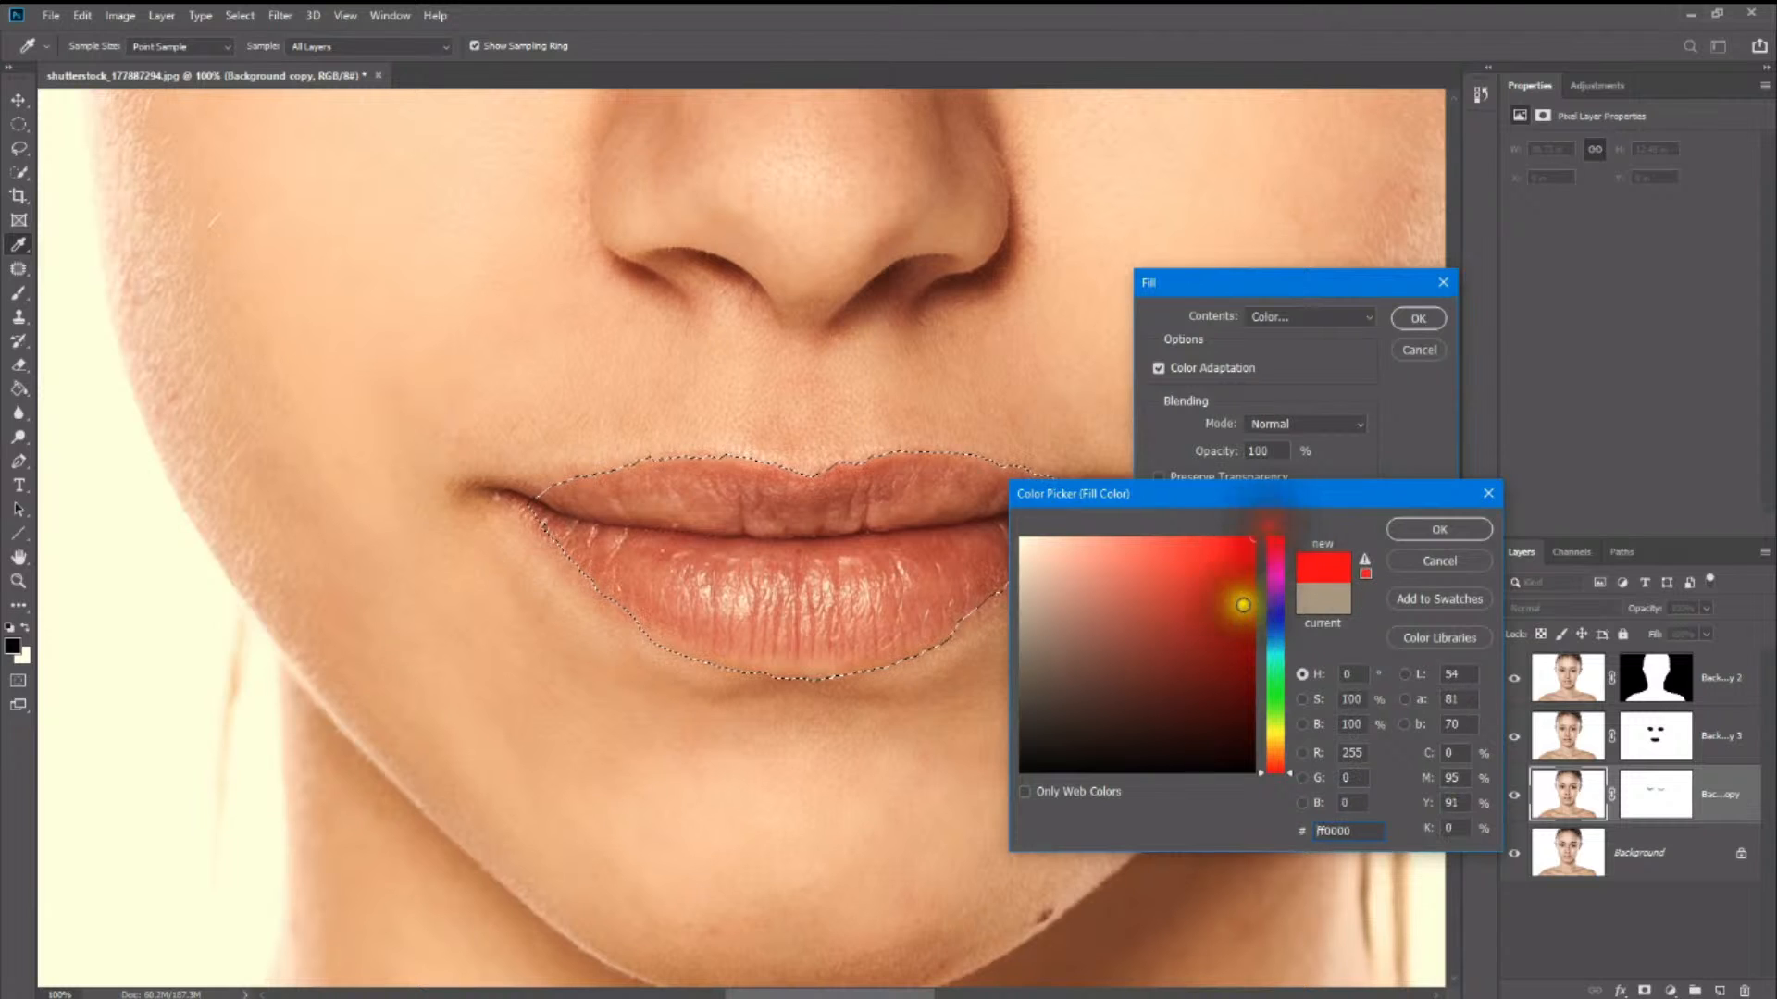
{"action": "left_click", "coordinate": [1246, 548]}
{"action": "left_click", "coordinate": [1253, 539]}
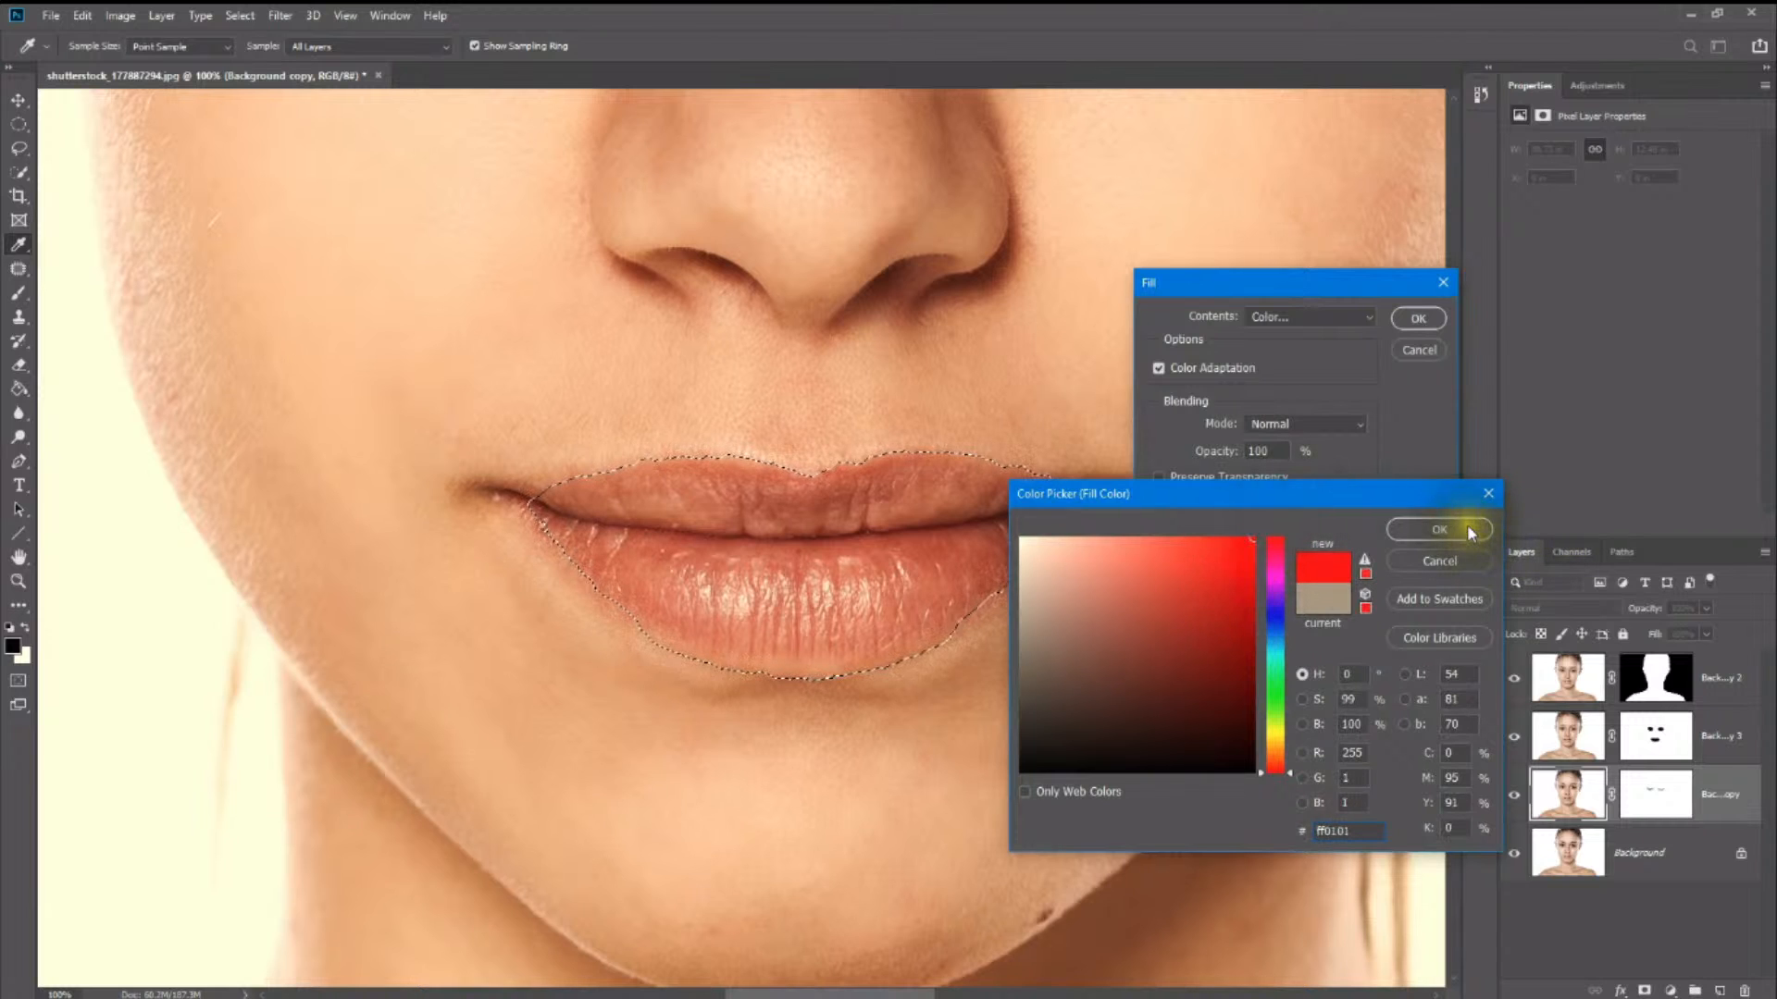
{"action": "left_click", "coordinate": [1471, 531]}
- Apply the red fill to the lips in Normal mode at 100% opacity and undo it
{"action": "left_click", "coordinate": [1315, 373]}
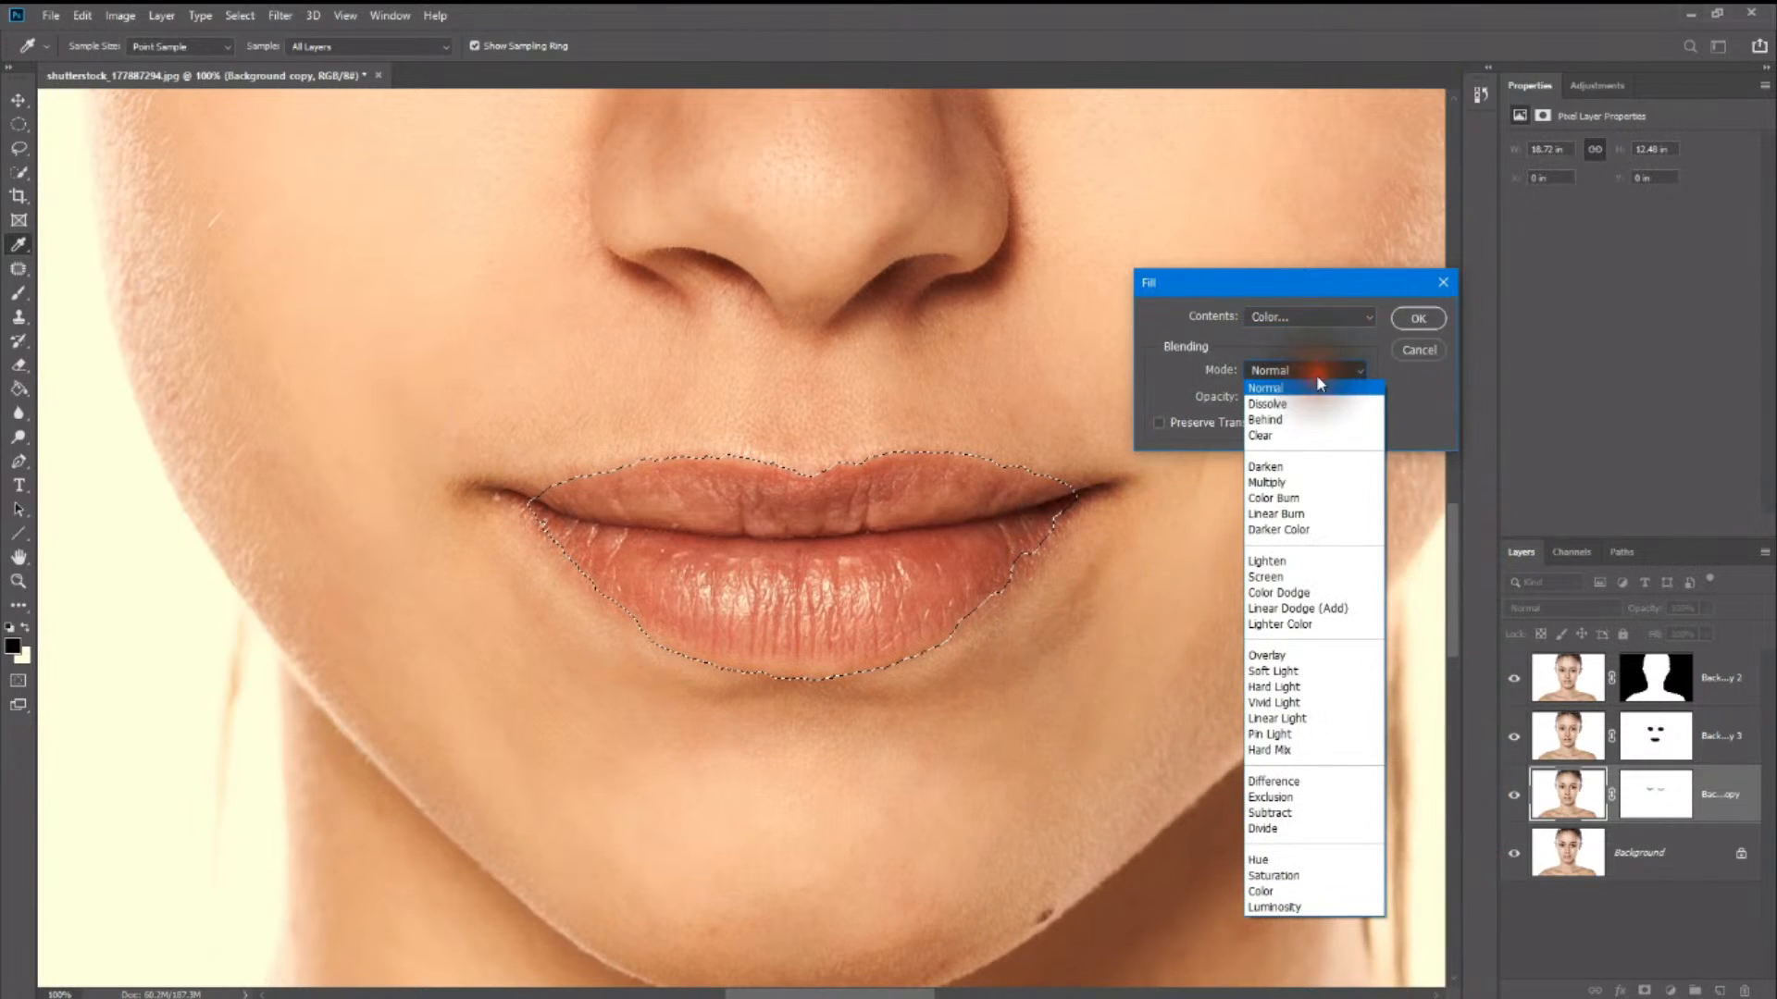
{"action": "left_click", "coordinate": [1315, 374]}
{"action": "left_click", "coordinate": [1279, 400]}
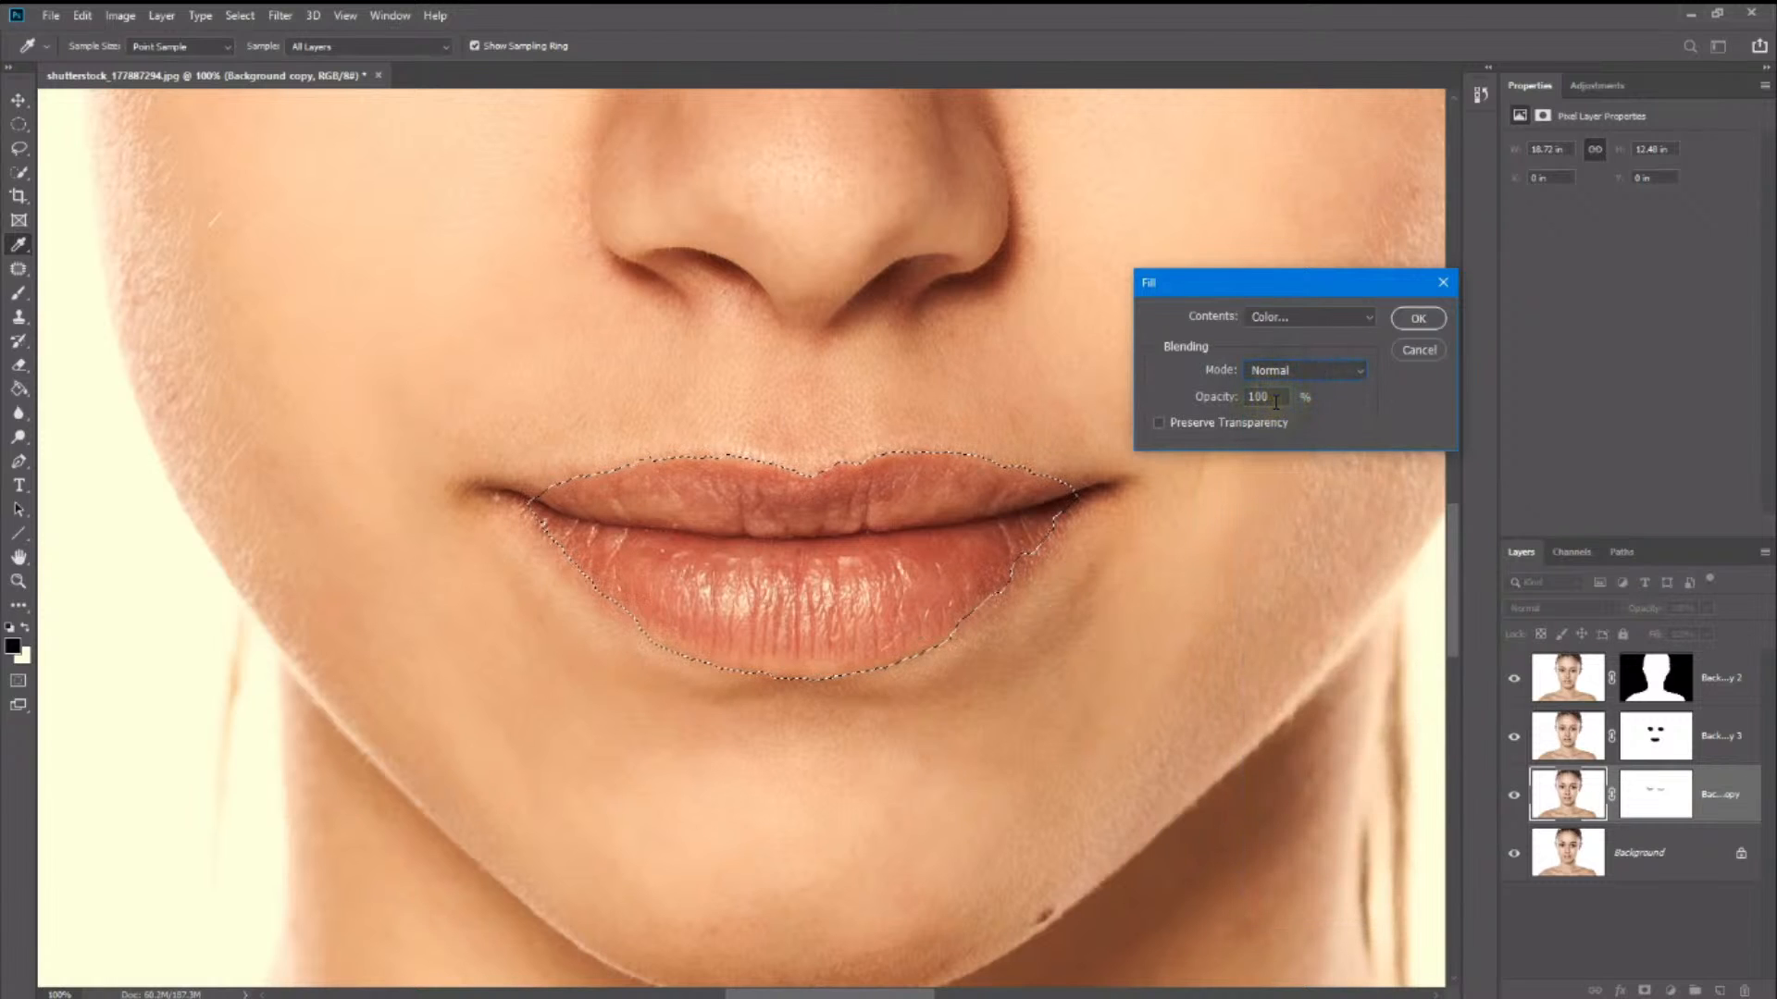
{"action": "left_click", "coordinate": [1437, 319]}
{"action": "key", "text": "w"}
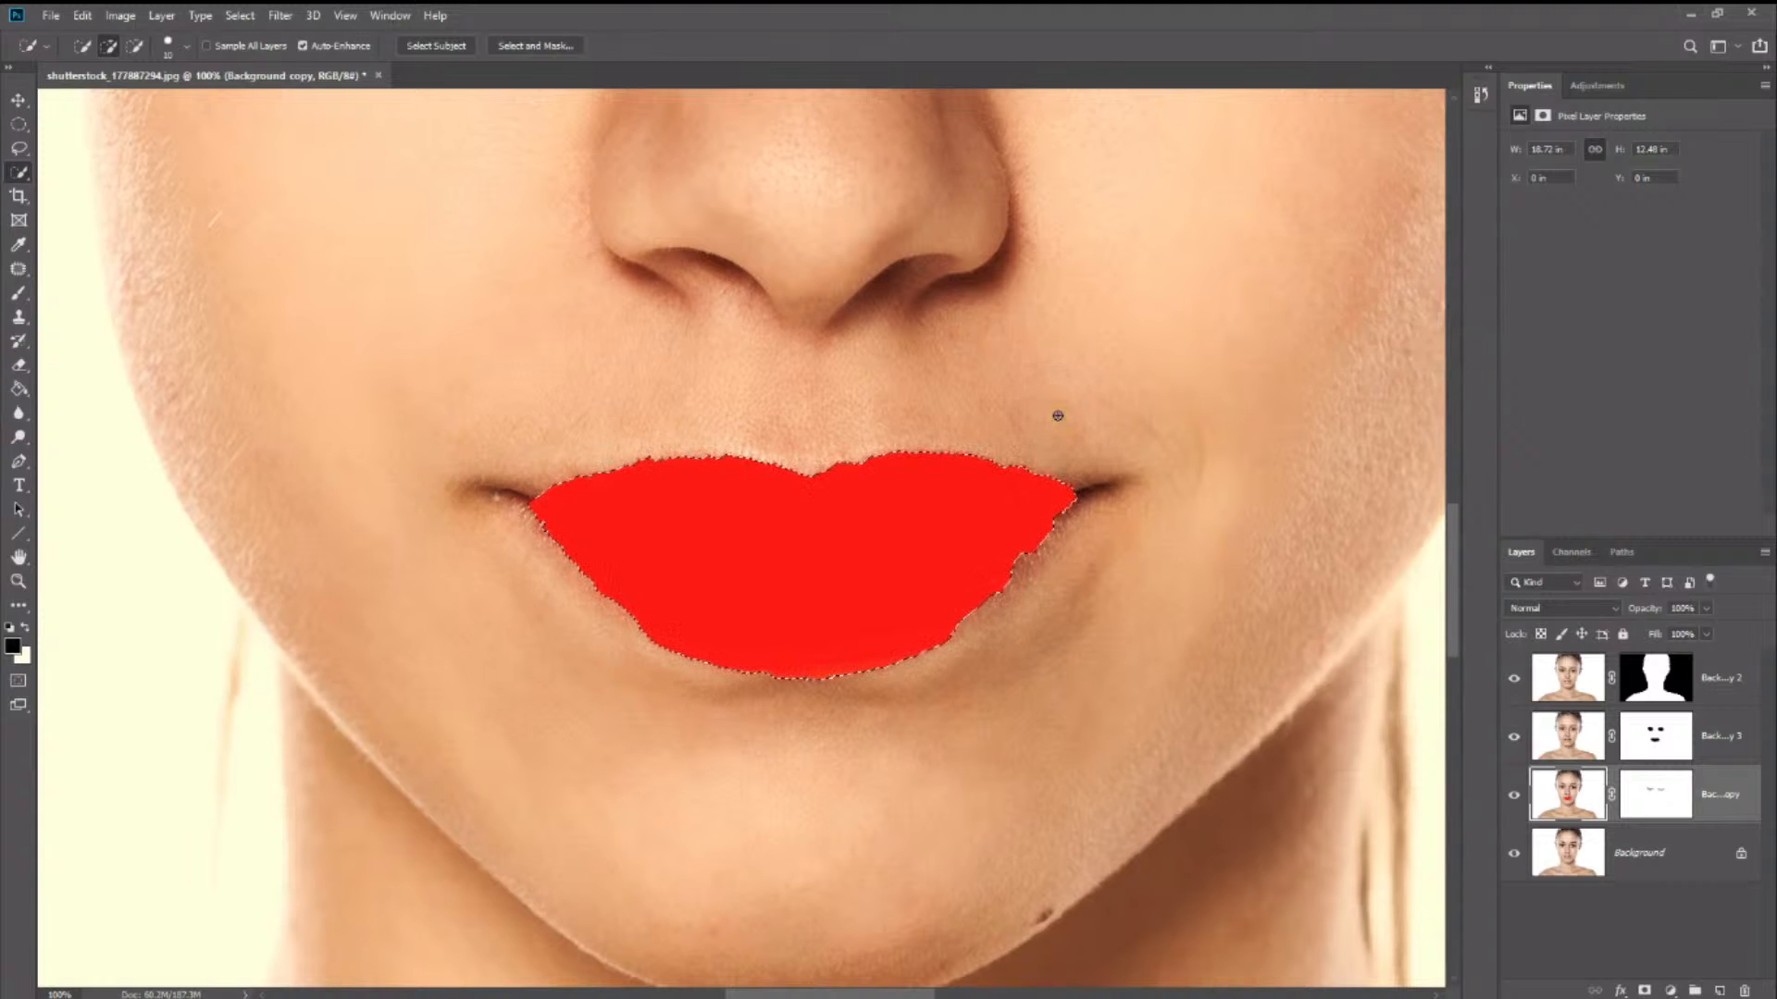
{"action": "left_click", "coordinate": [1028, 426]}
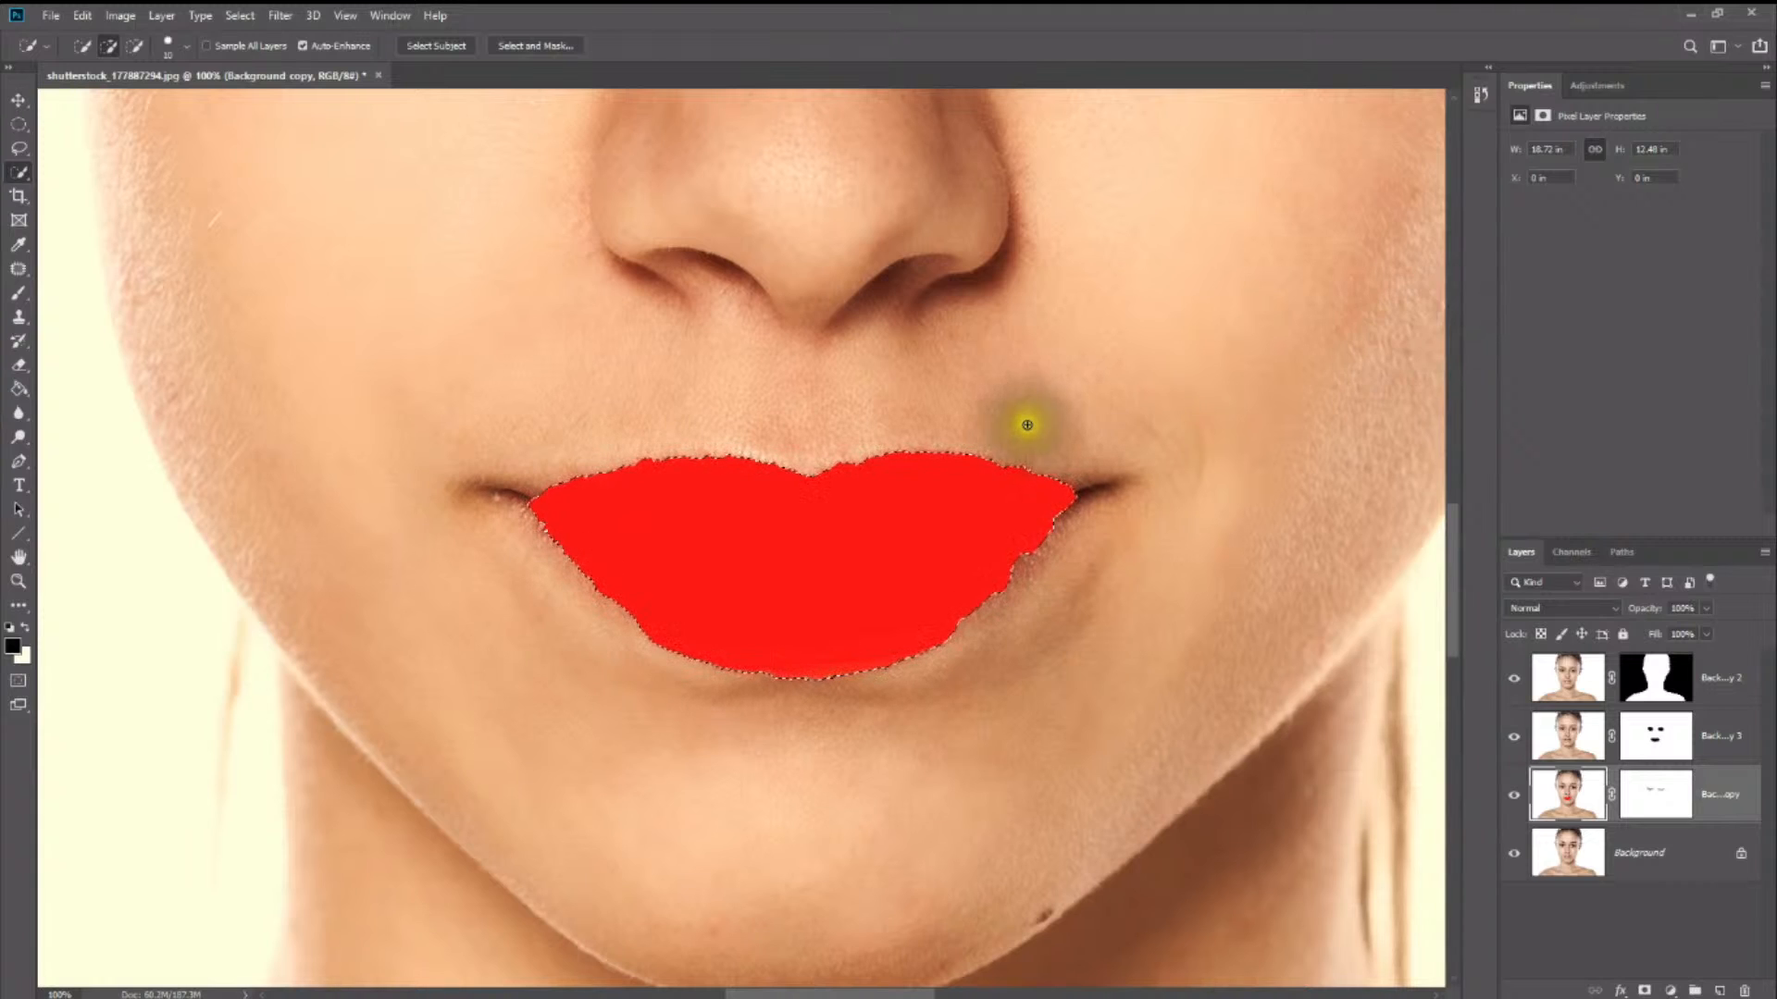
{"action": "key", "text": "ctrl+z"}
- Start another Fill on the lip selection and choose the lighter red ff7272 as its colour
{"action": "right_click", "coordinate": [990, 530]}
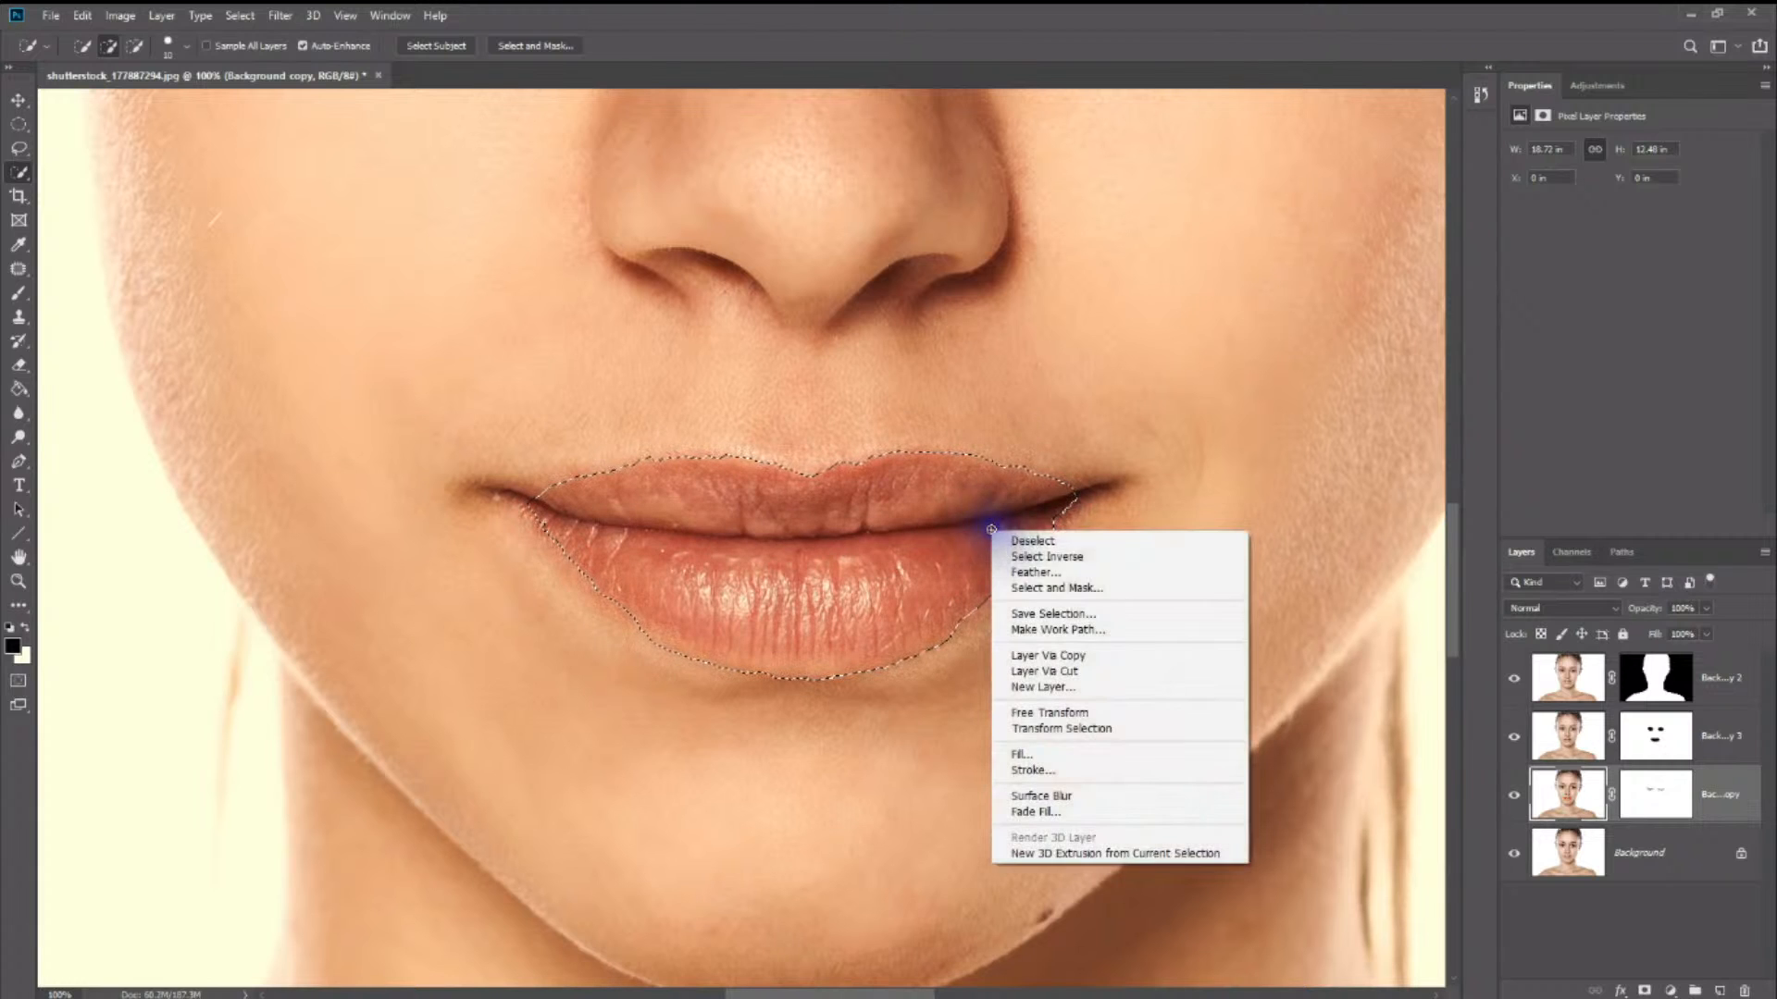
{"action": "left_click", "coordinate": [1064, 754]}
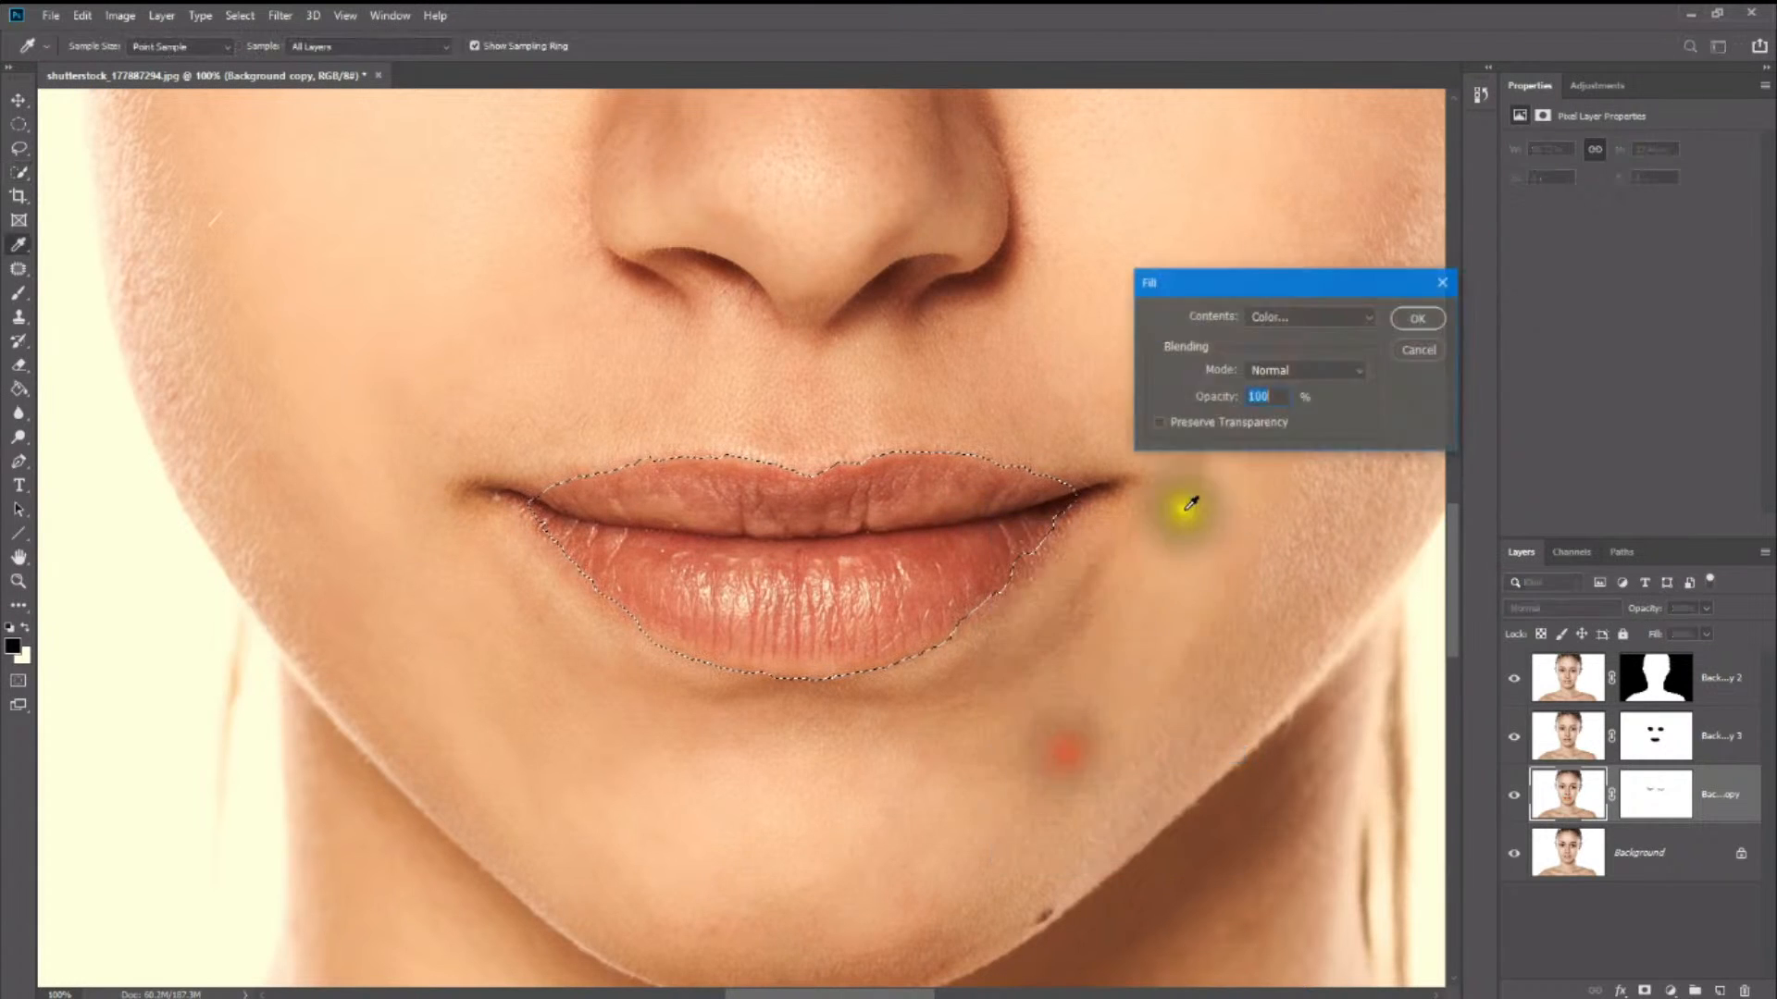
{"action": "left_click", "coordinate": [1314, 317]}
{"action": "left_click", "coordinate": [1315, 318]}
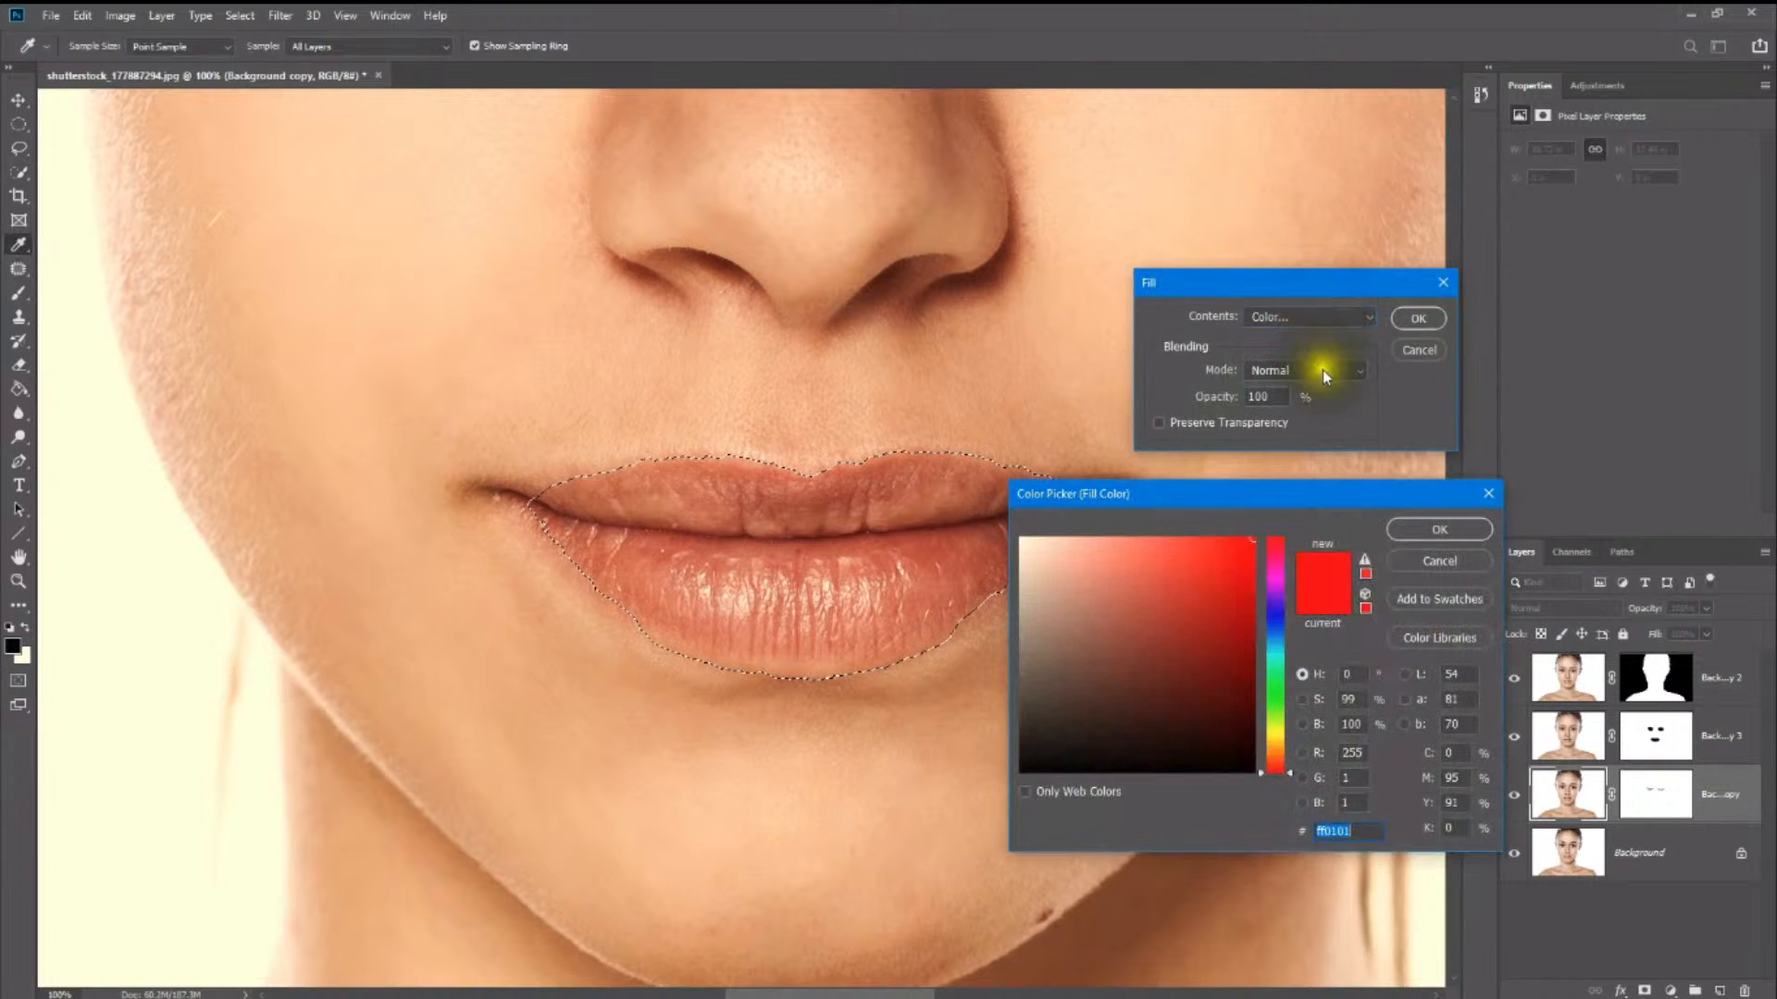
{"action": "left_click", "coordinate": [1192, 561]}
{"action": "mouse_move", "coordinate": [1197, 581]}
{"action": "left_mouse_down"}
{"action": "mouse_move", "coordinate": [1190, 595]}
{"action": "mouse_move", "coordinate": [1270, 611]}
{"action": "mouse_move", "coordinate": [1081, 507]}
{"action": "mouse_move", "coordinate": [1147, 532]}
{"action": "left_mouse_up"}
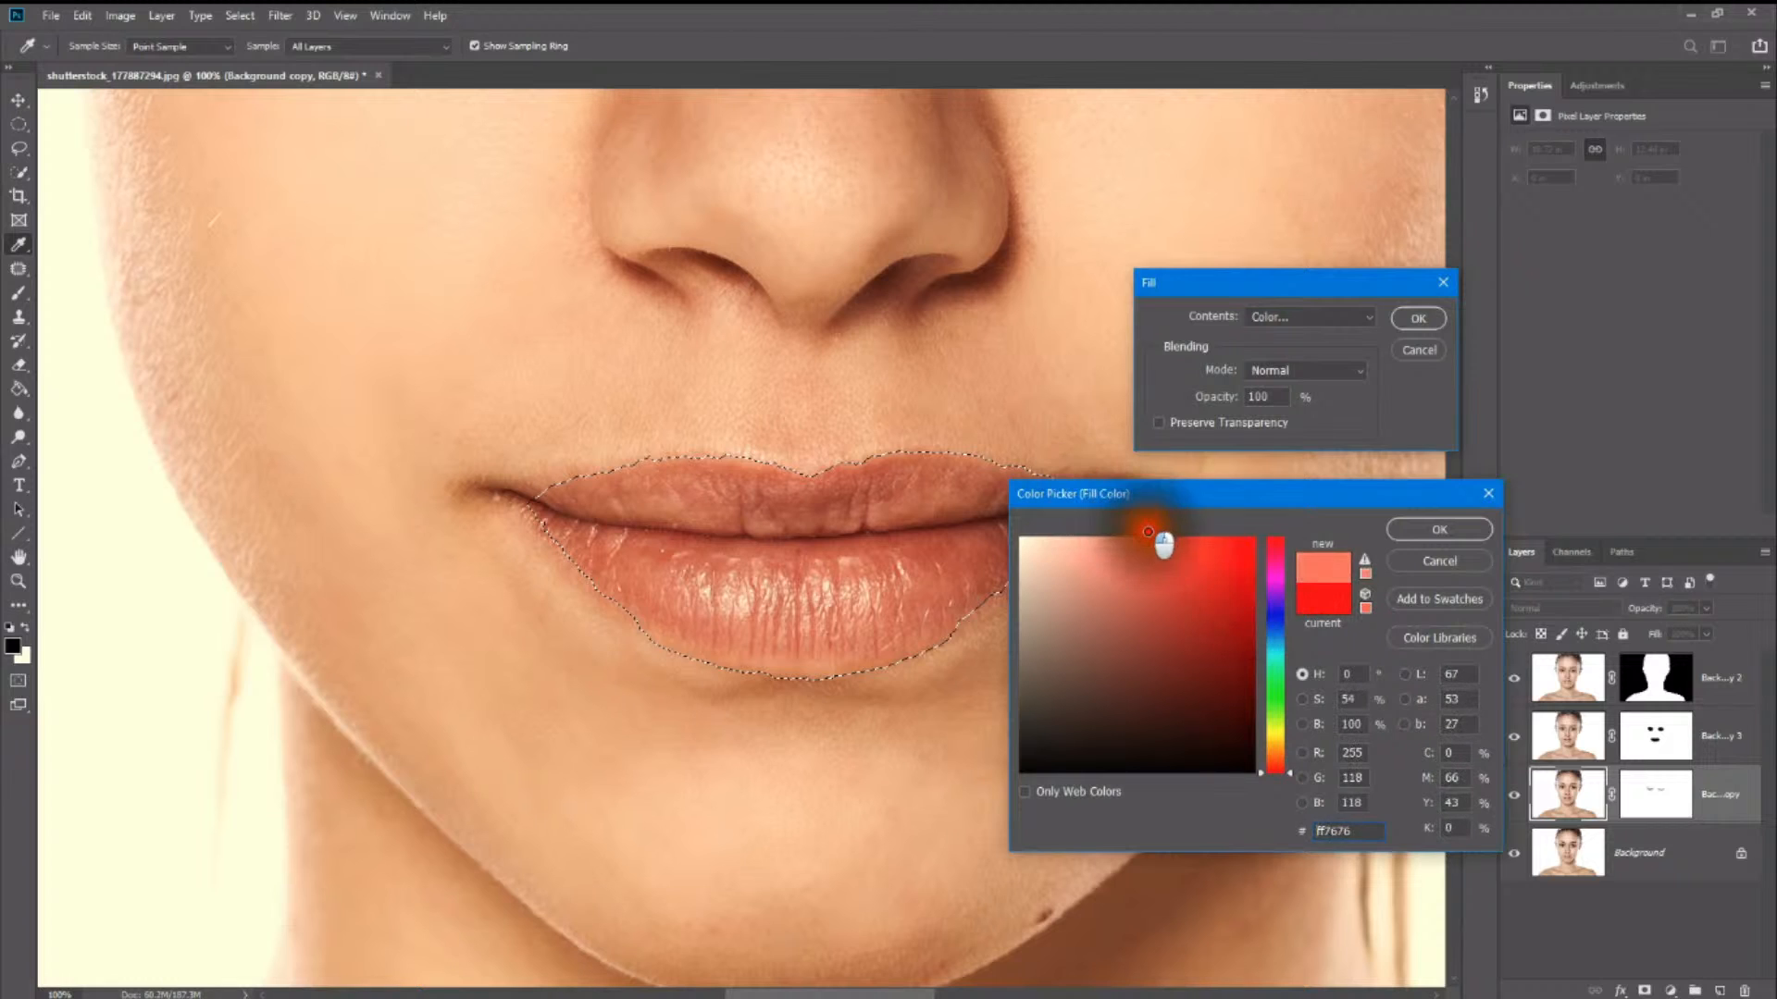
{"action": "left_click", "coordinate": [1460, 527]}
- Apply the lip fill in Screen mode at 40% opacity with Preserve Transparency
{"action": "left_click", "coordinate": [1323, 371]}
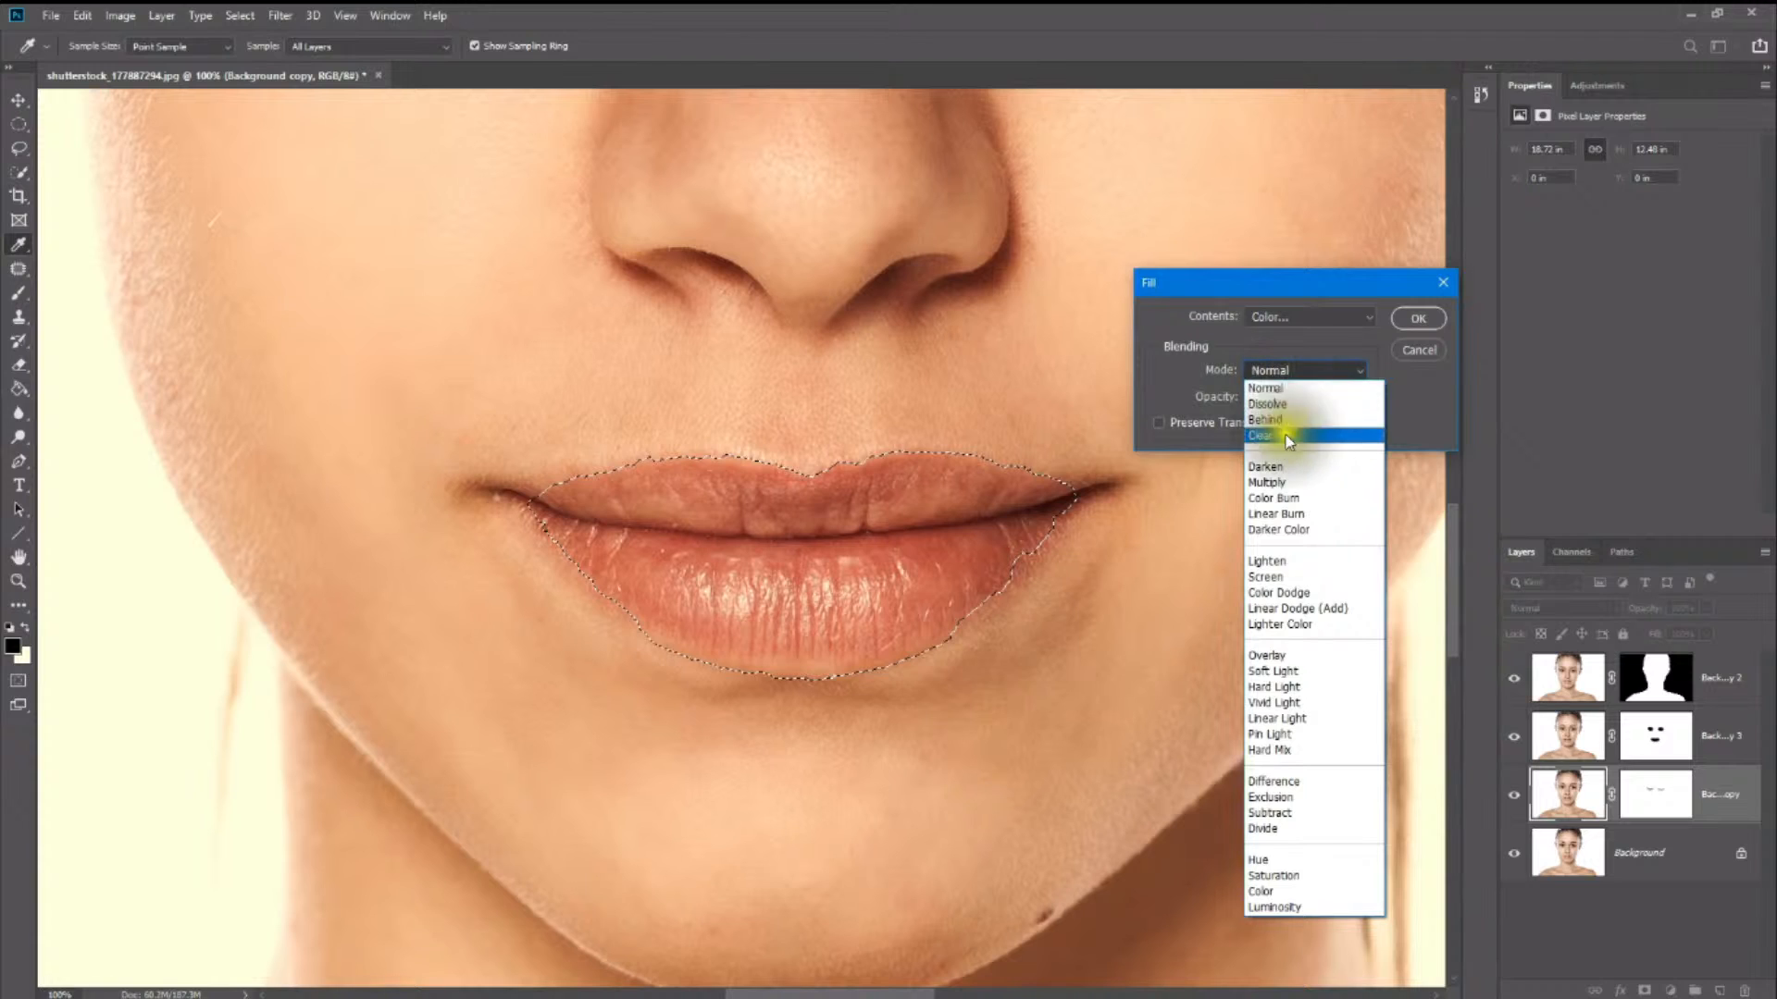
{"action": "left_click", "coordinate": [1293, 578]}
{"action": "double_click", "coordinate": [1240, 407]}
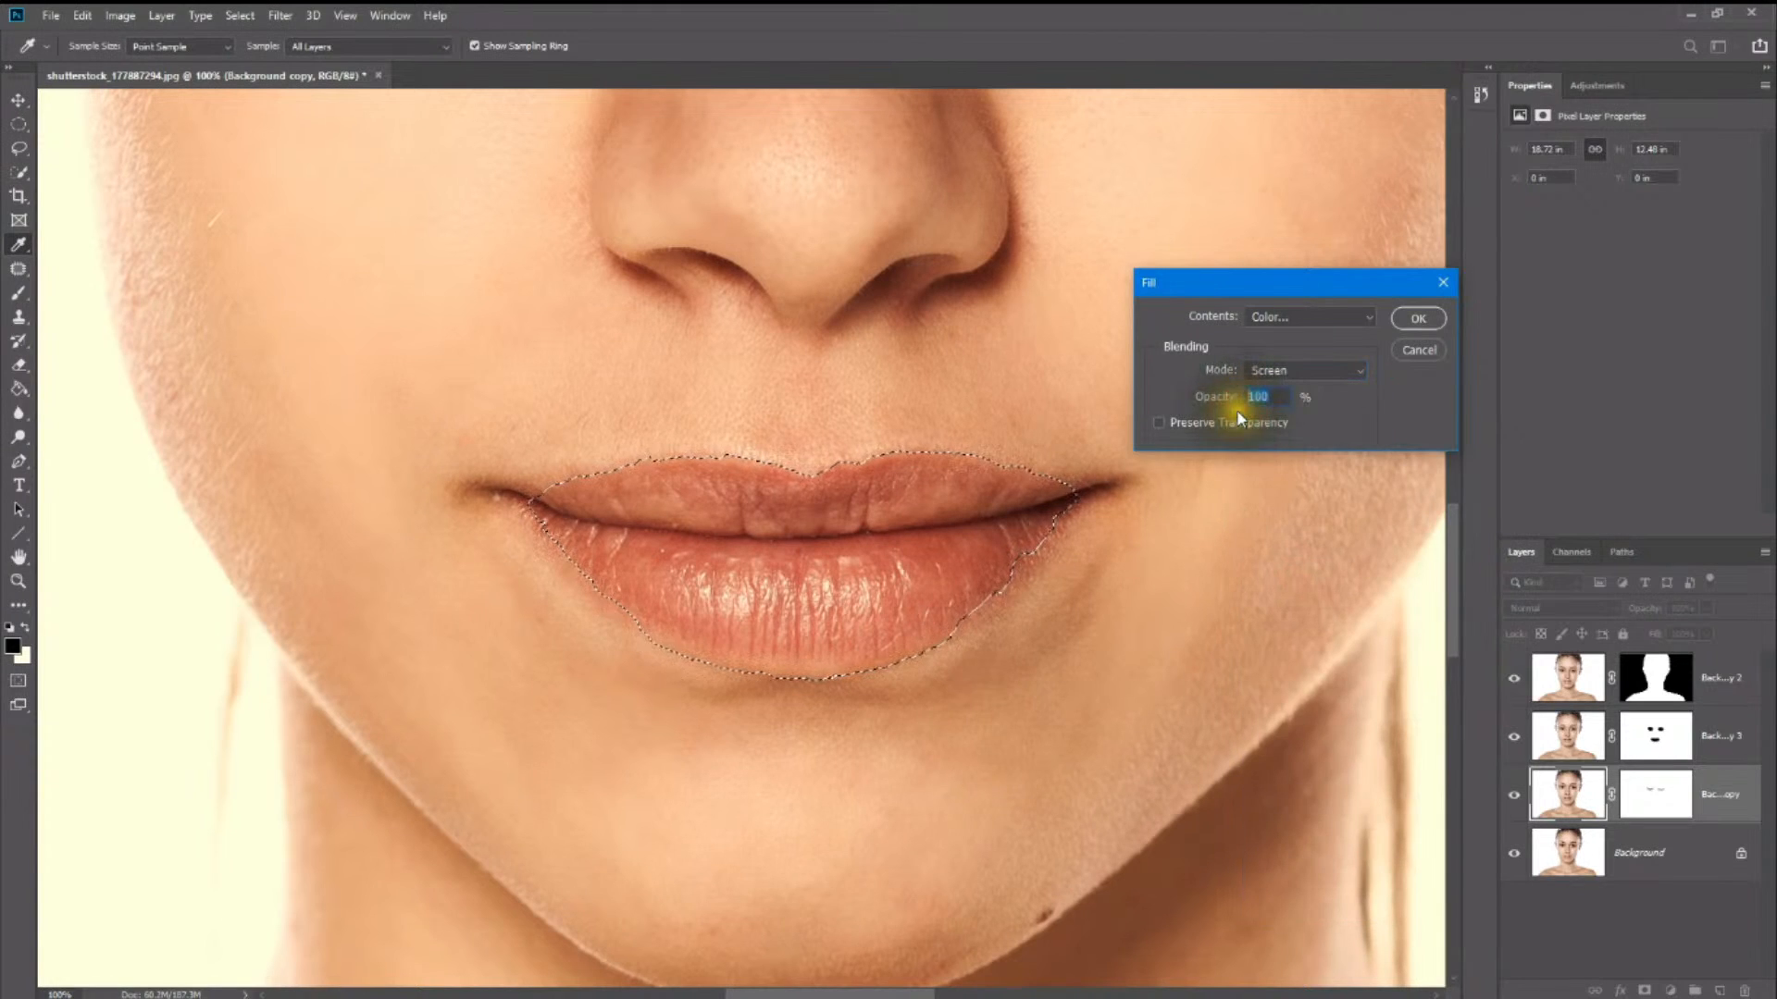
{"action": "type", "text": "40"}
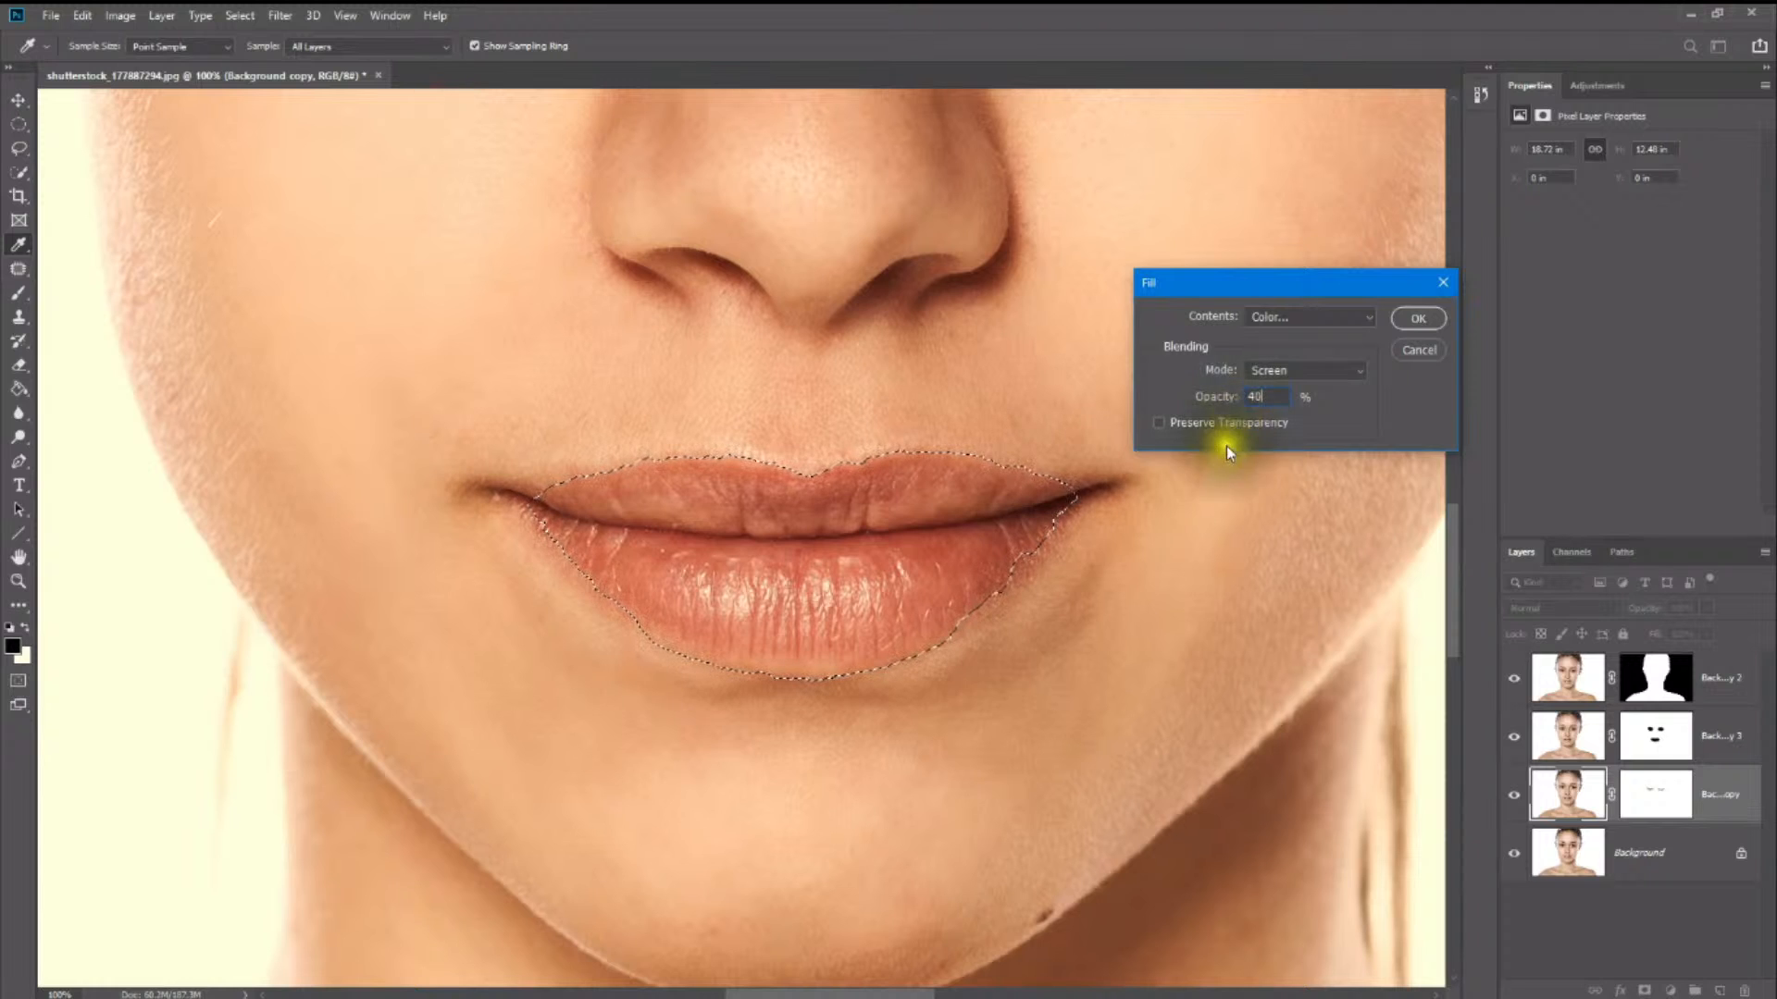
{"action": "left_click", "coordinate": [1158, 423]}
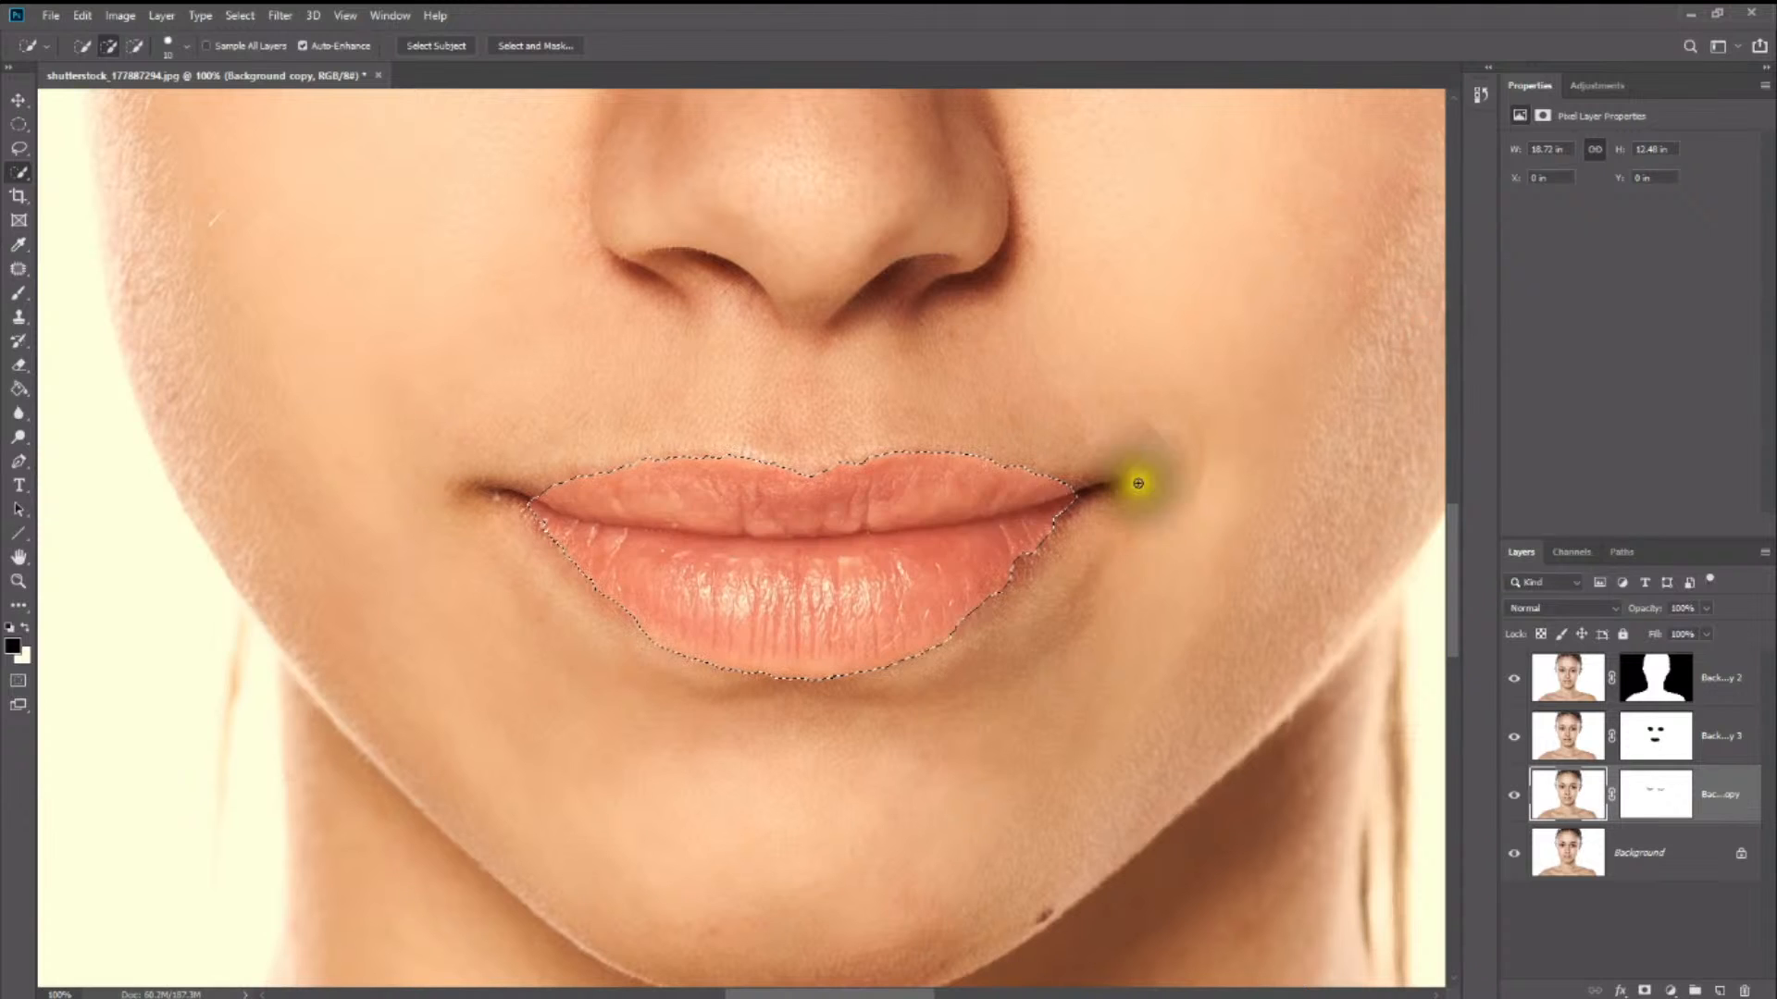
- Deselect the lips using a marquee selection tool
{"action": "left_click", "coordinate": [18, 99]}
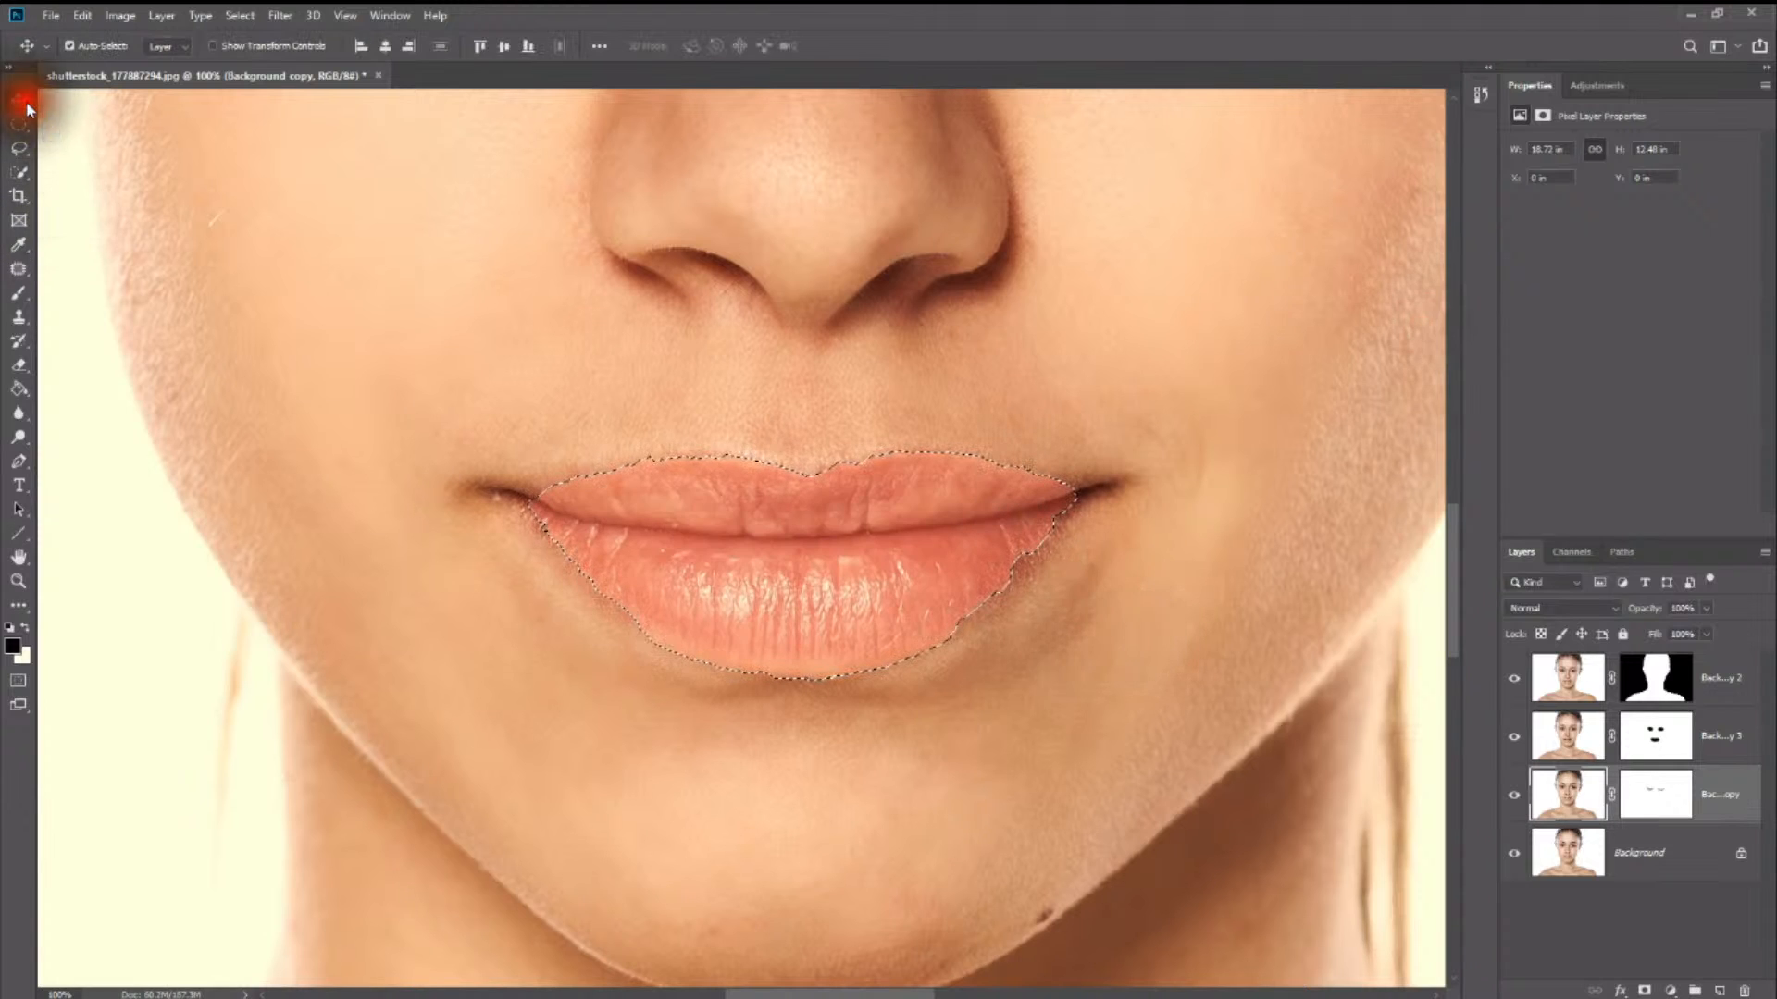
{"action": "left_click", "coordinate": [1023, 684]}
{"action": "right_click", "coordinate": [1046, 618]}
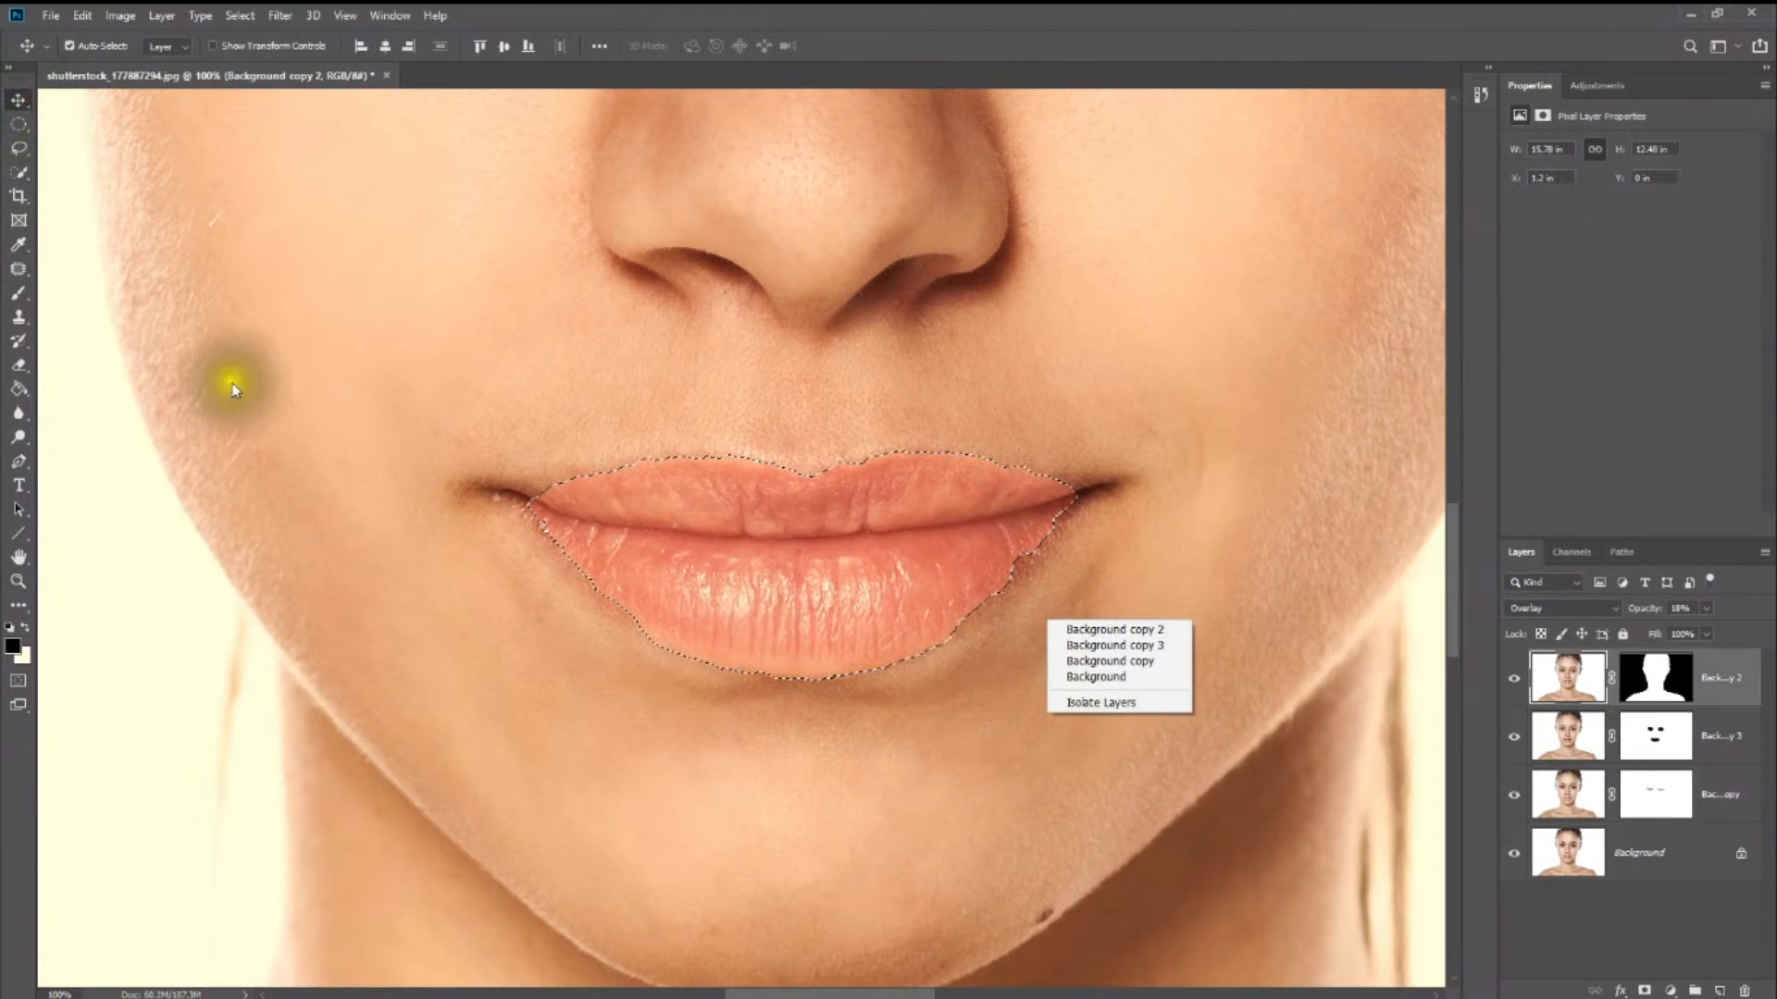
{"action": "left_click", "coordinate": [14, 109]}
{"action": "right_click", "coordinate": [392, 286]}
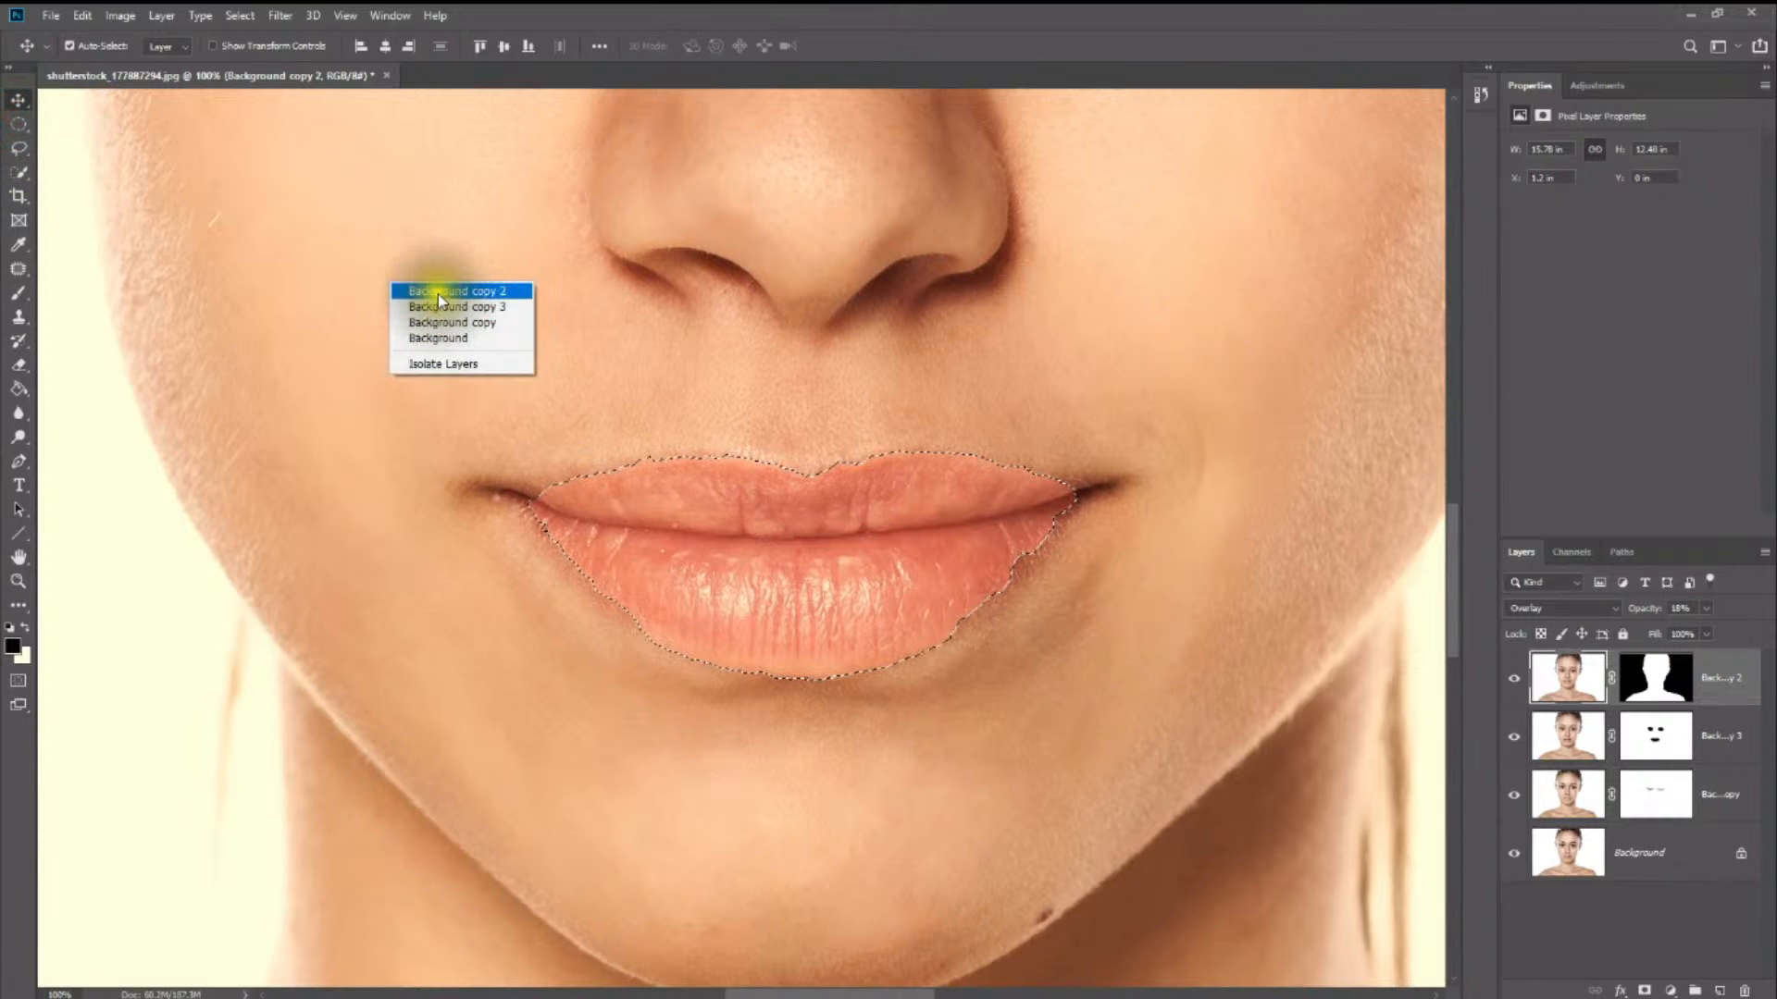
{"action": "left_click", "coordinate": [20, 125]}
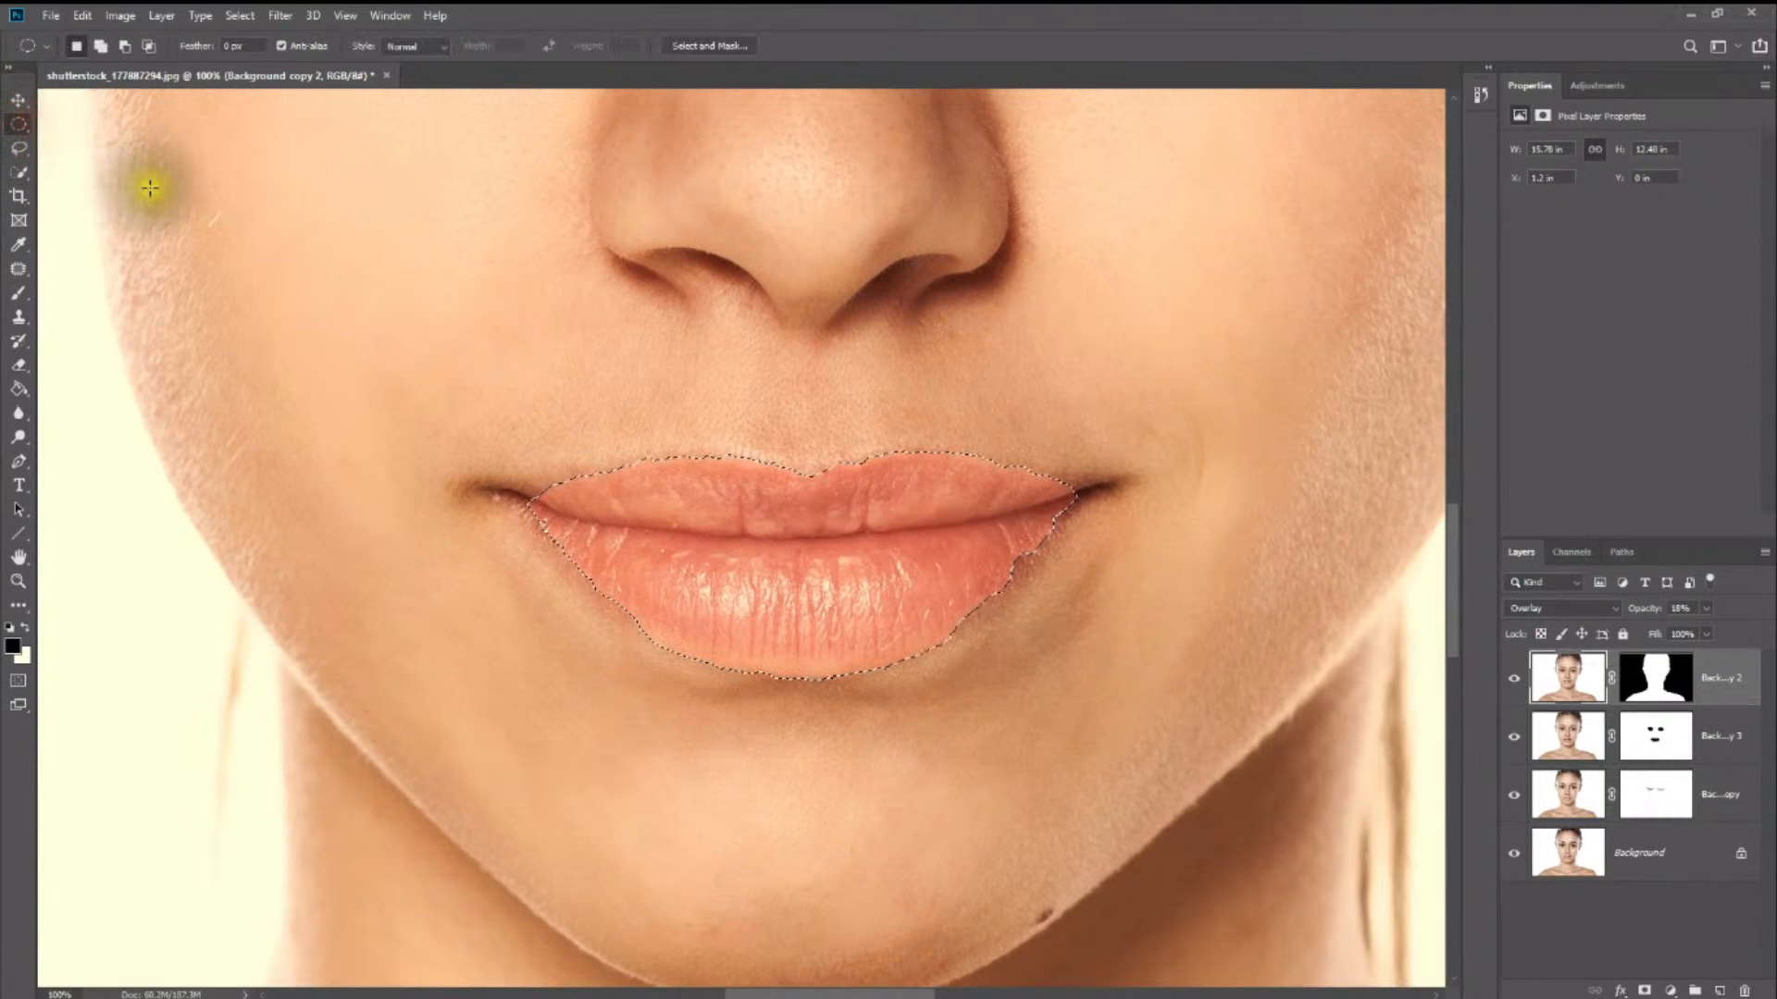
{"action": "right_click", "coordinate": [446, 345]}
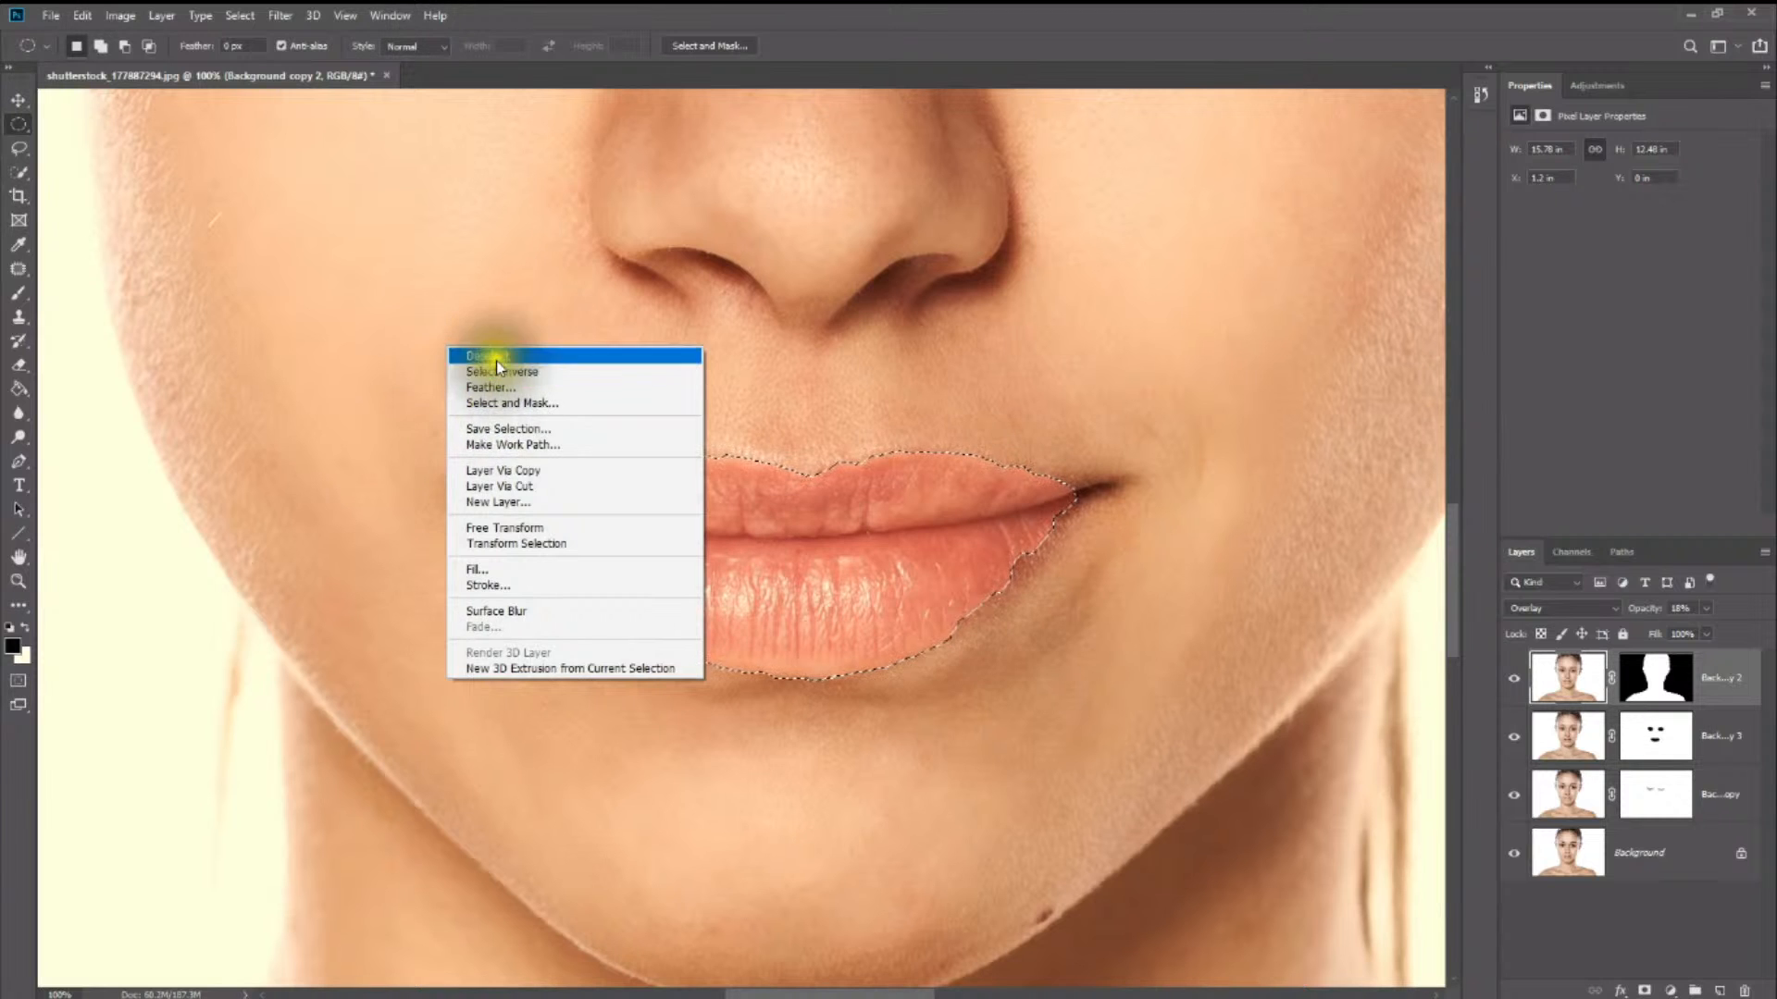
{"action": "left_click", "coordinate": [492, 356]}
- Review the lip colour on the whole portrait, and undo both the deselection and the Screen-mode lip fill
{"action": "scroll", "coordinate": [841, 586], "scroll_direction": "up", "scroll_amount": 3}
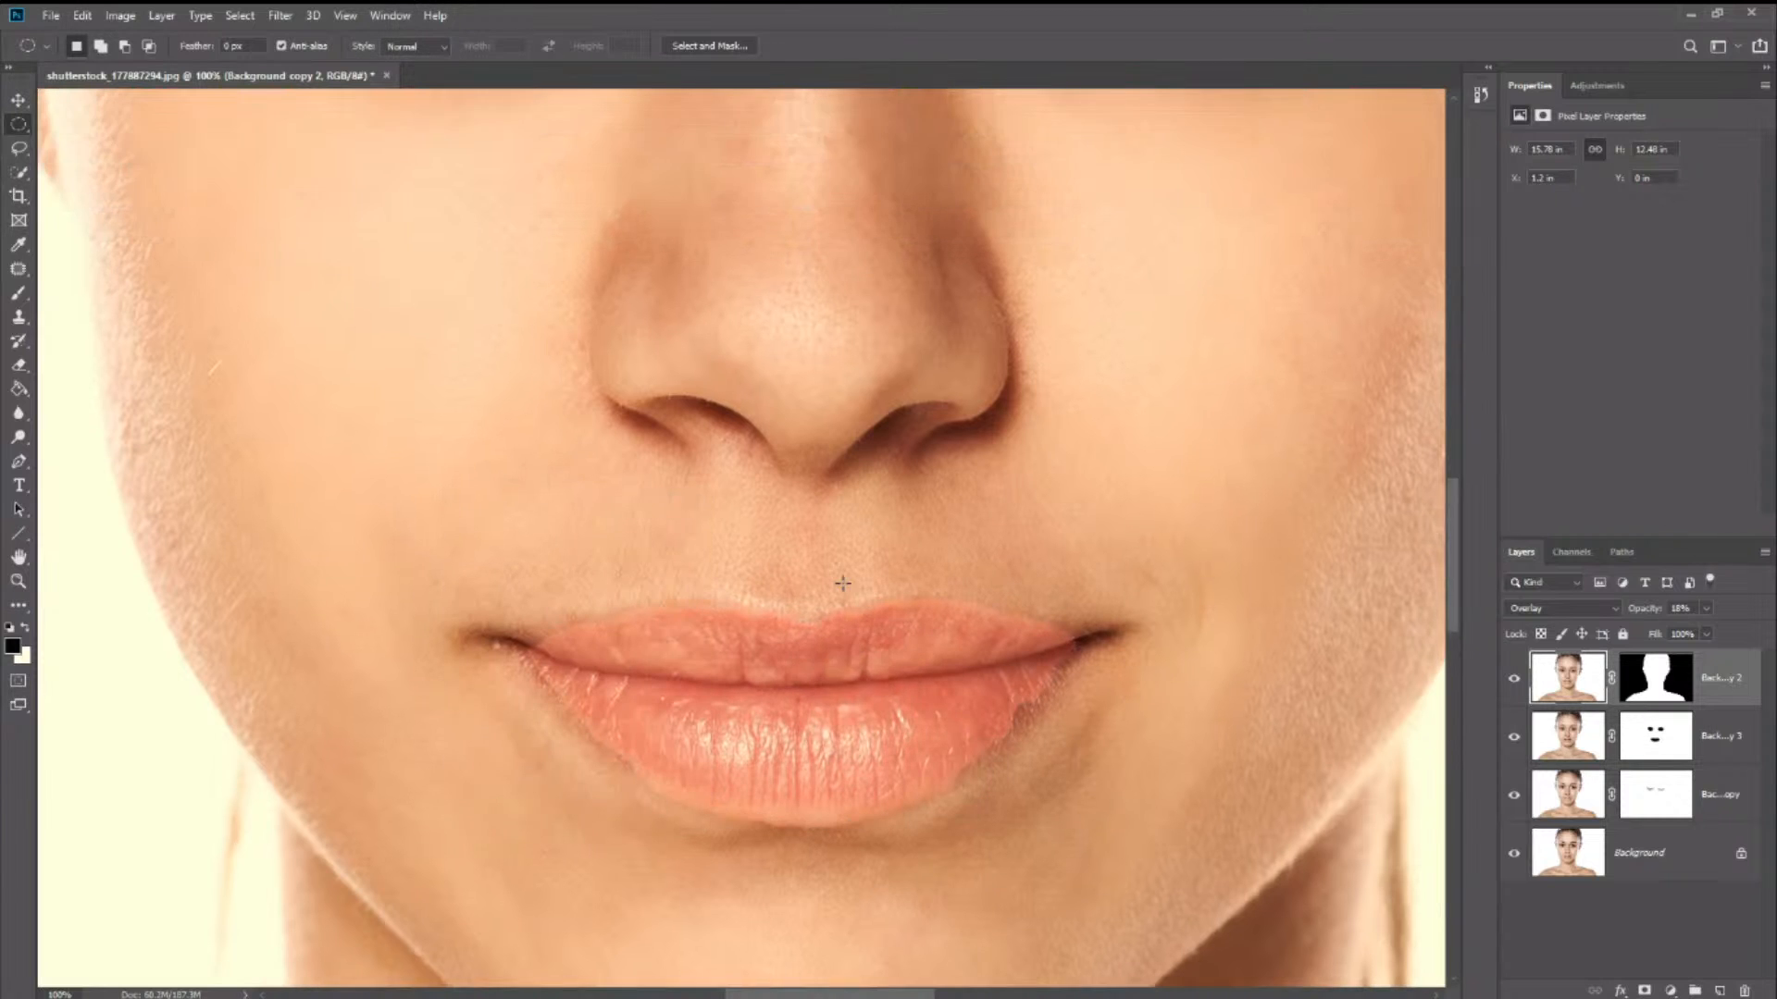
{"action": "scroll", "coordinate": [842, 585], "scroll_direction": "down", "scroll_amount": 1}
{"action": "key", "text": "z"}
{"action": "left_click", "coordinate": [868, 510], "text": "alt"}
{"action": "left_click", "coordinate": [868, 509], "text": "alt"}
{"action": "left_click", "coordinate": [869, 517], "text": "alt"}
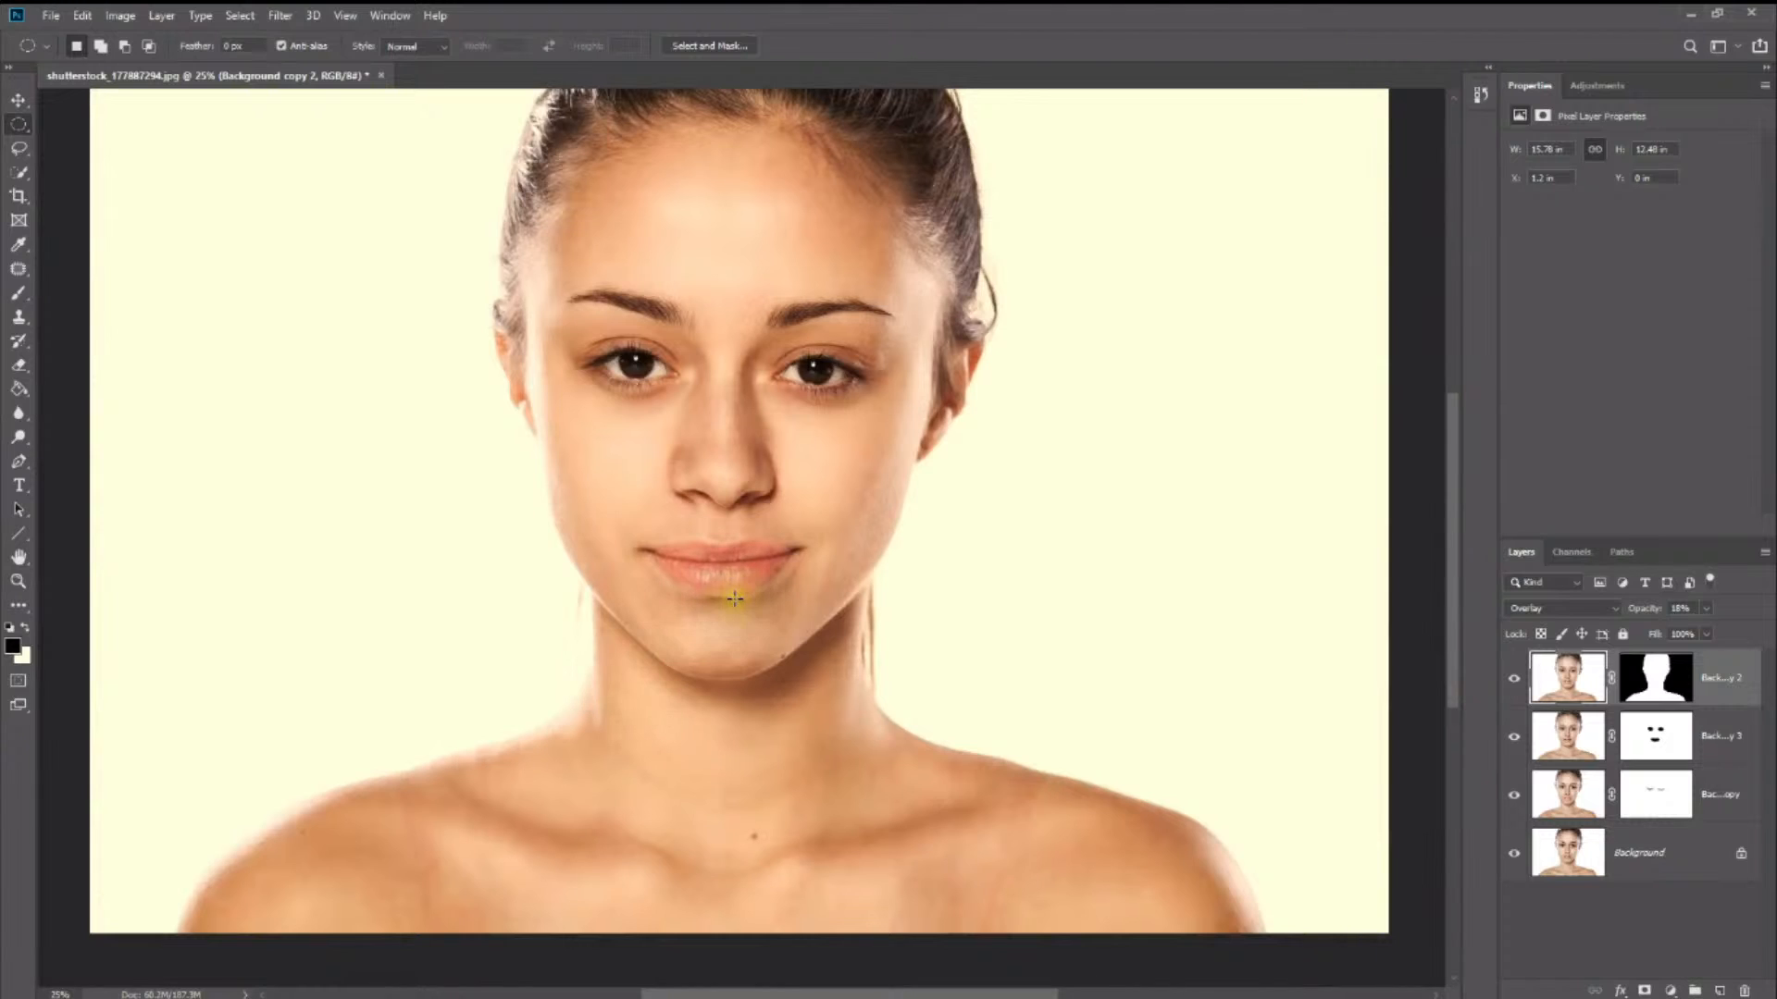
{"action": "key", "text": "ctrl+z"}
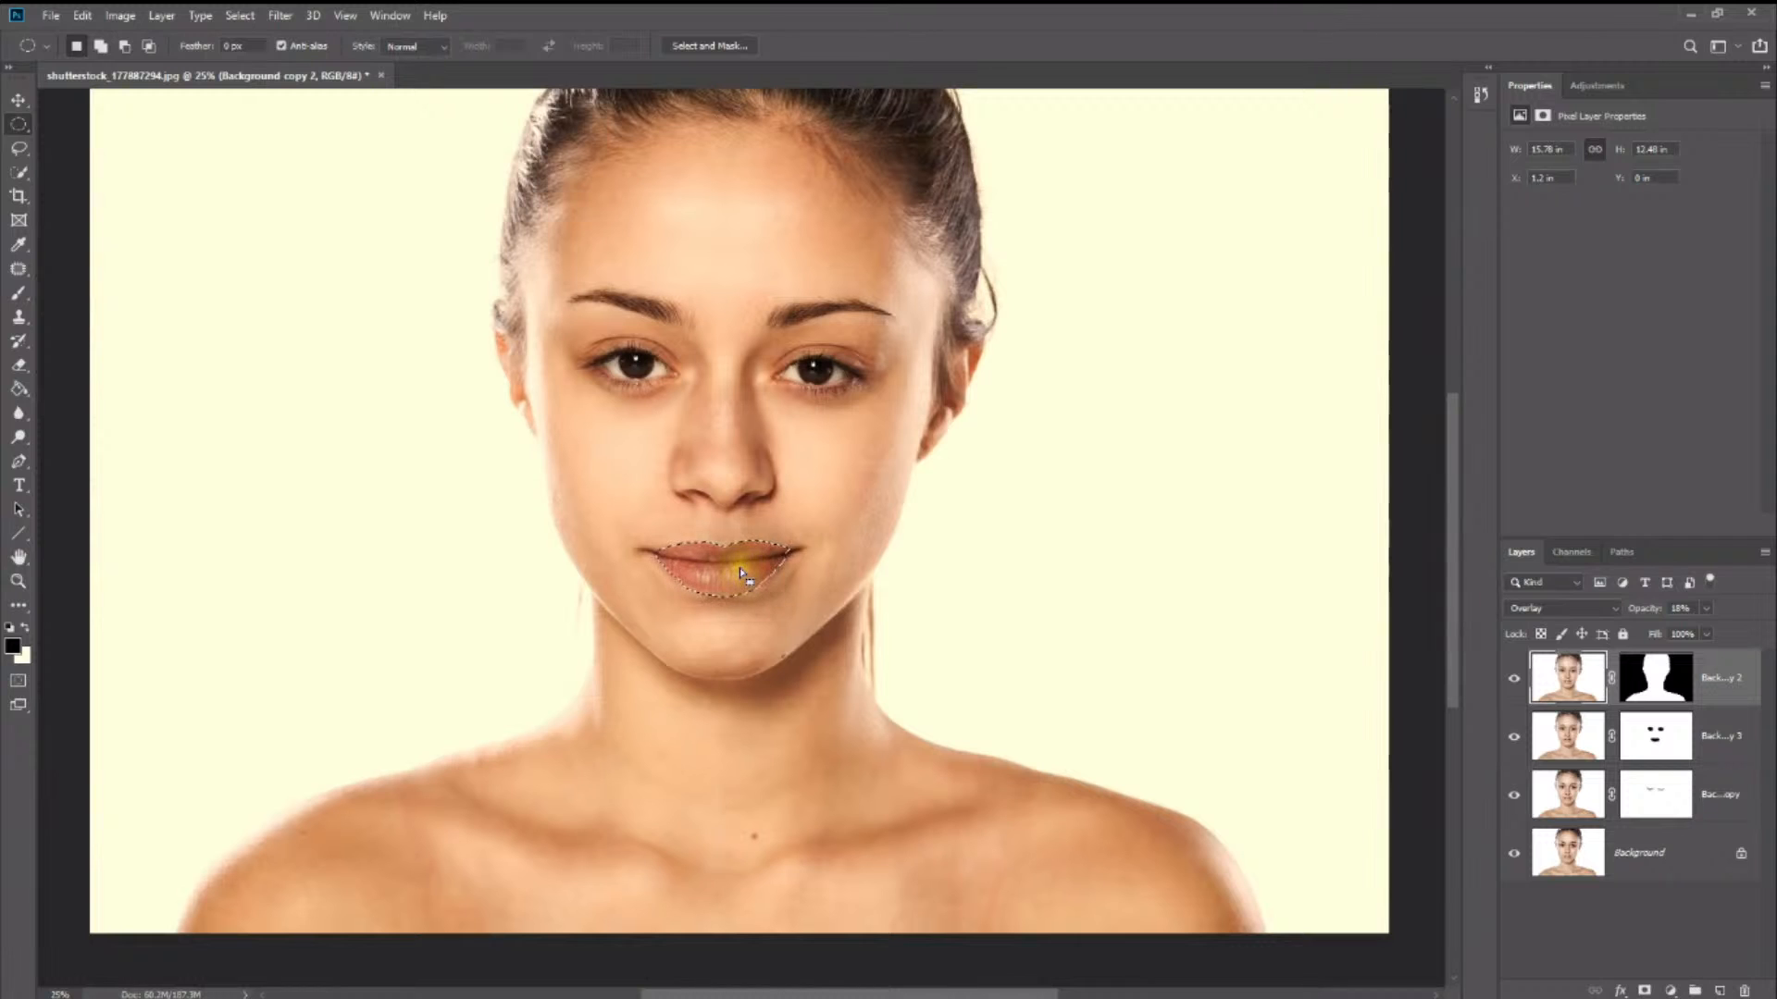
{"action": "key", "text": "z"}
{"action": "left_click", "coordinate": [740, 568]}
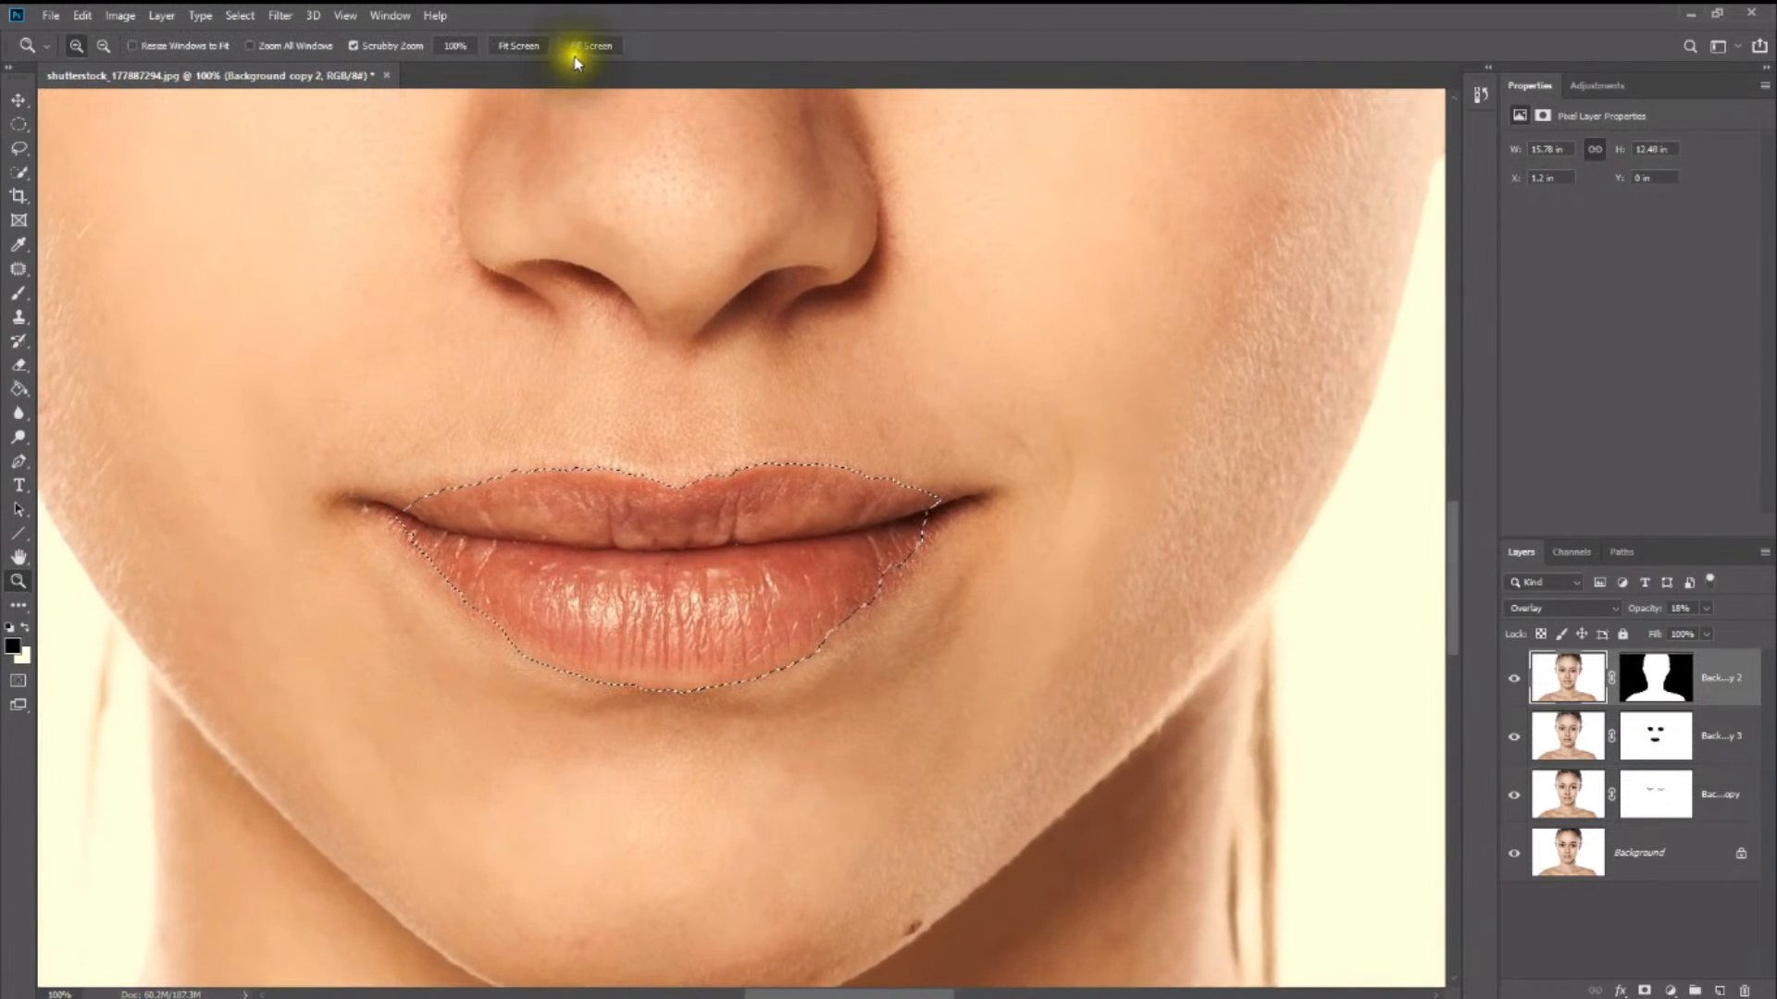
- Refine the lip selection in Select and Mask with a 7 px radius, 4.3 px feather and -23% shift edge
{"action": "left_click", "coordinate": [18, 172]}
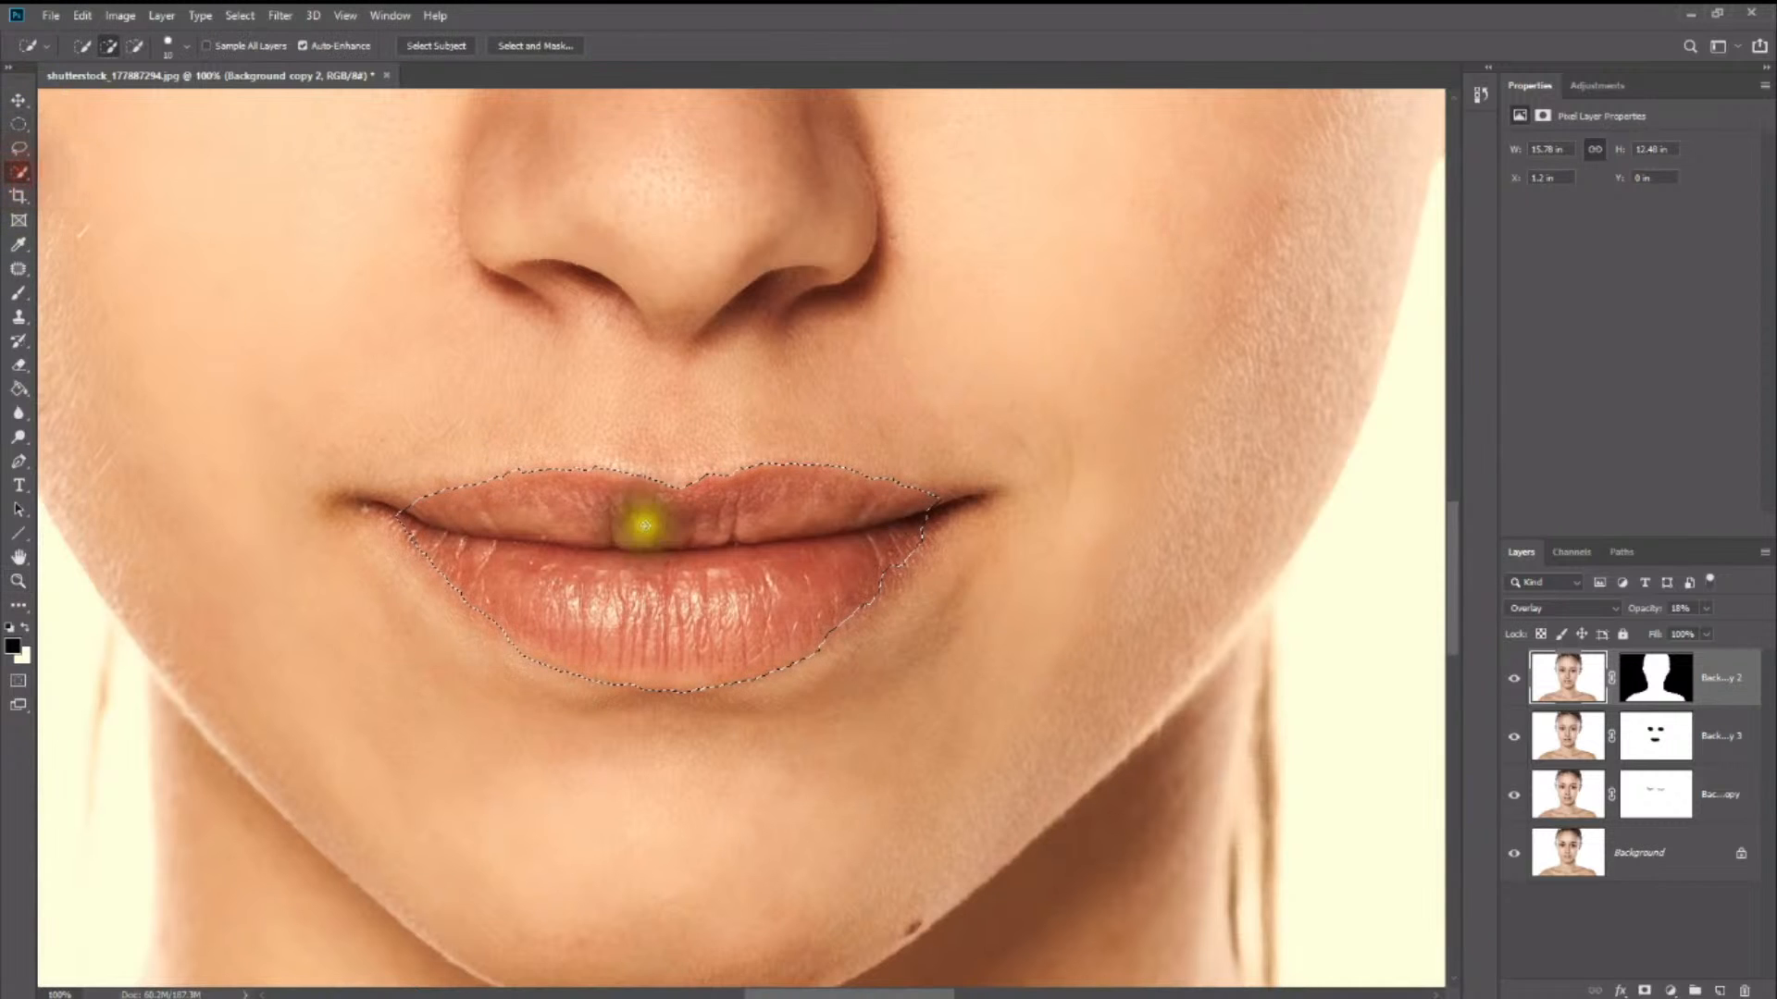
{"action": "left_click", "coordinate": [526, 51]}
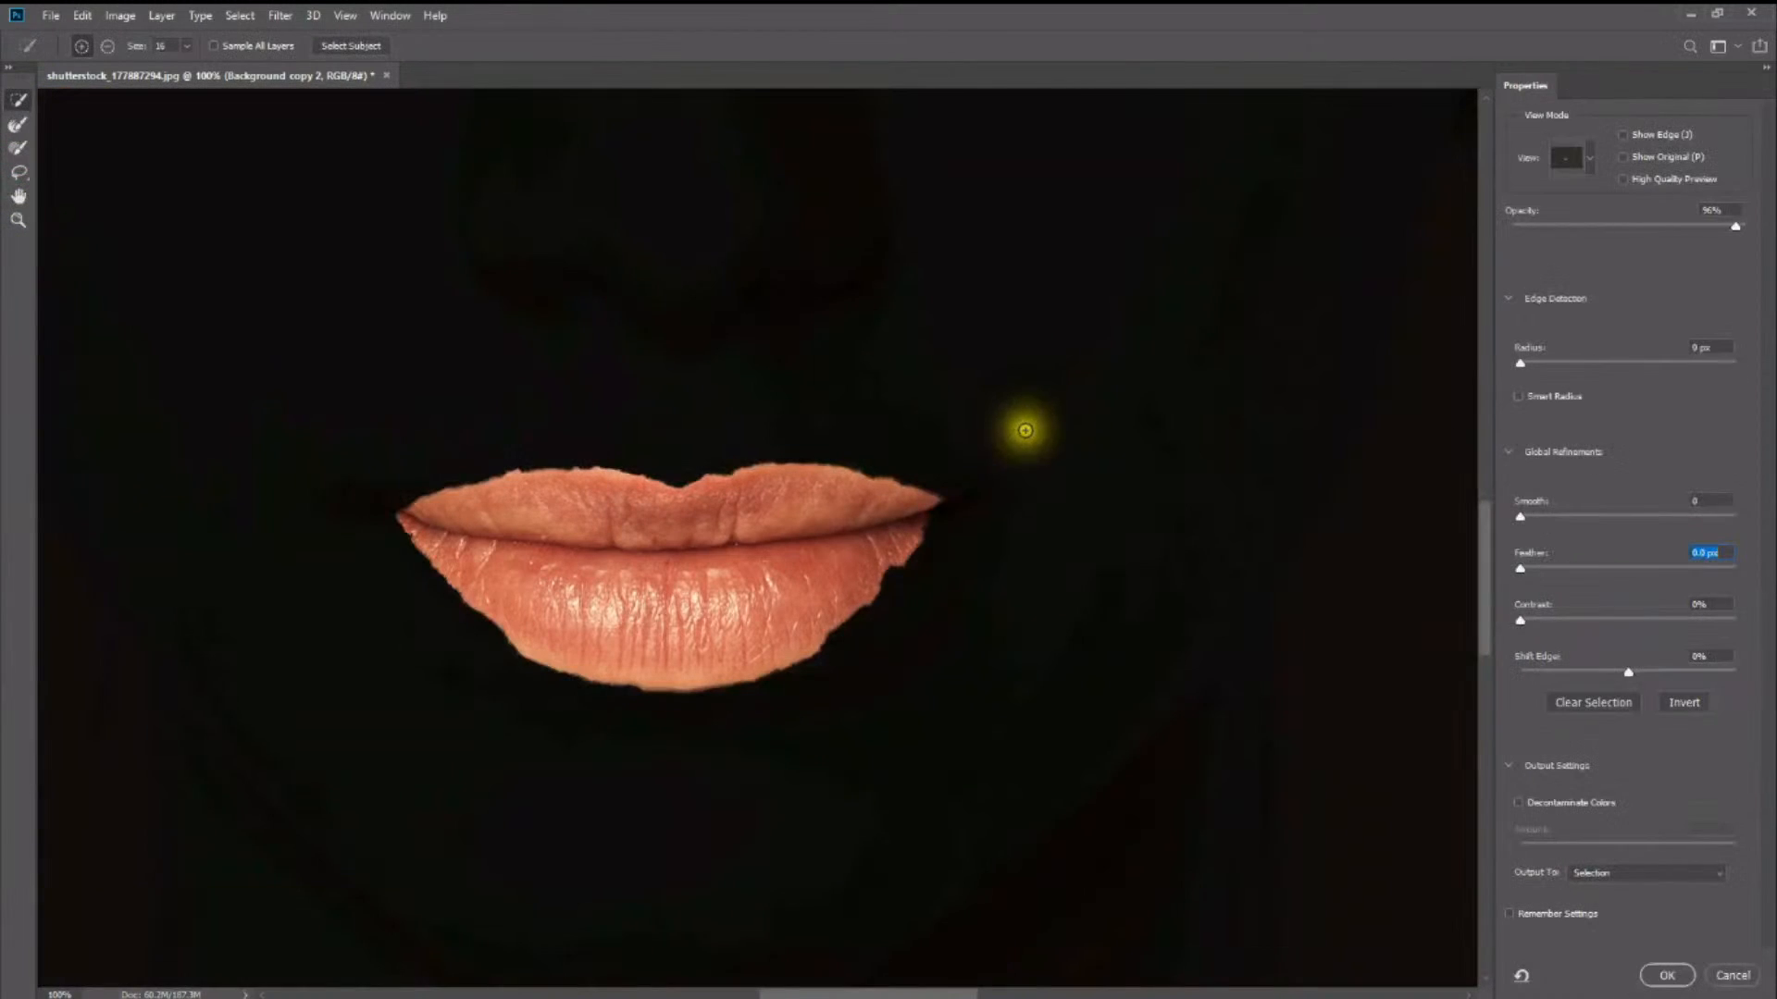
{"action": "left_click_drag", "start_coordinate": [1573, 362], "coordinate": [1601, 374]}
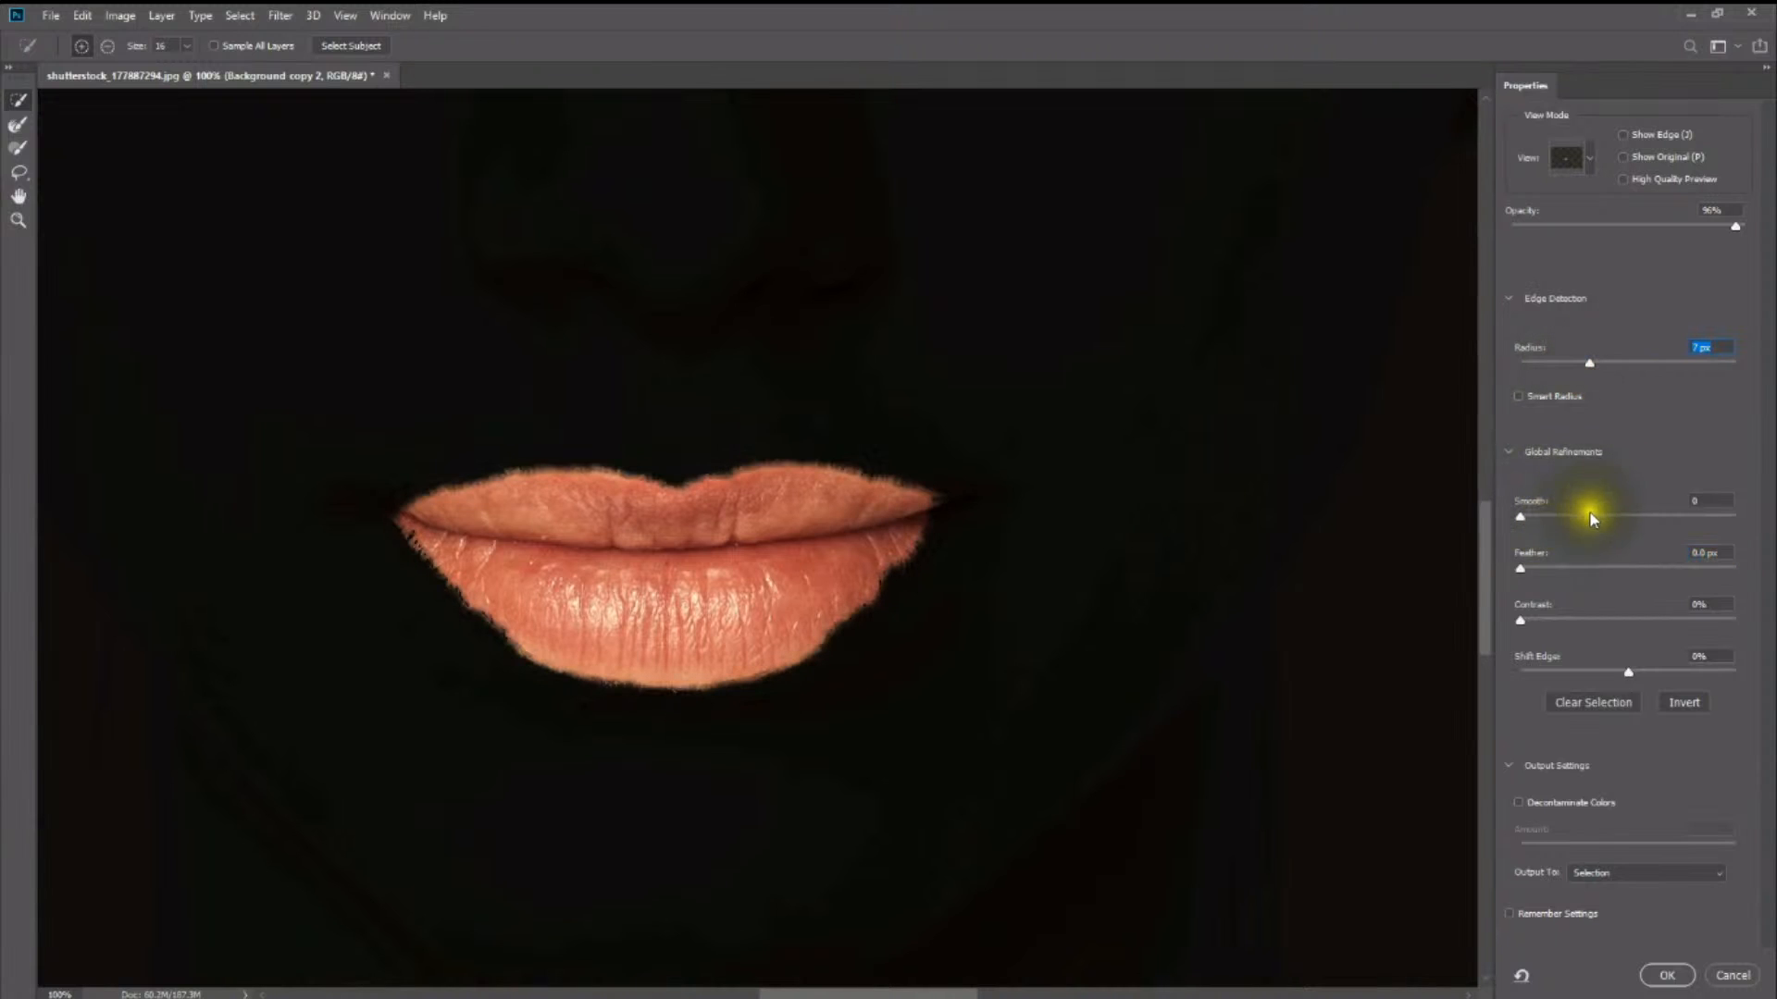
{"action": "left_click_drag", "start_coordinate": [1520, 568], "coordinate": [1520, 620]}
{"action": "left_click", "coordinate": [1570, 618]}
{"action": "mouse_move", "coordinate": [1627, 672]}
{"action": "left_mouse_down"}
{"action": "mouse_move", "coordinate": [1567, 675]}
{"action": "mouse_move", "coordinate": [1607, 674]}
{"action": "left_mouse_up"}
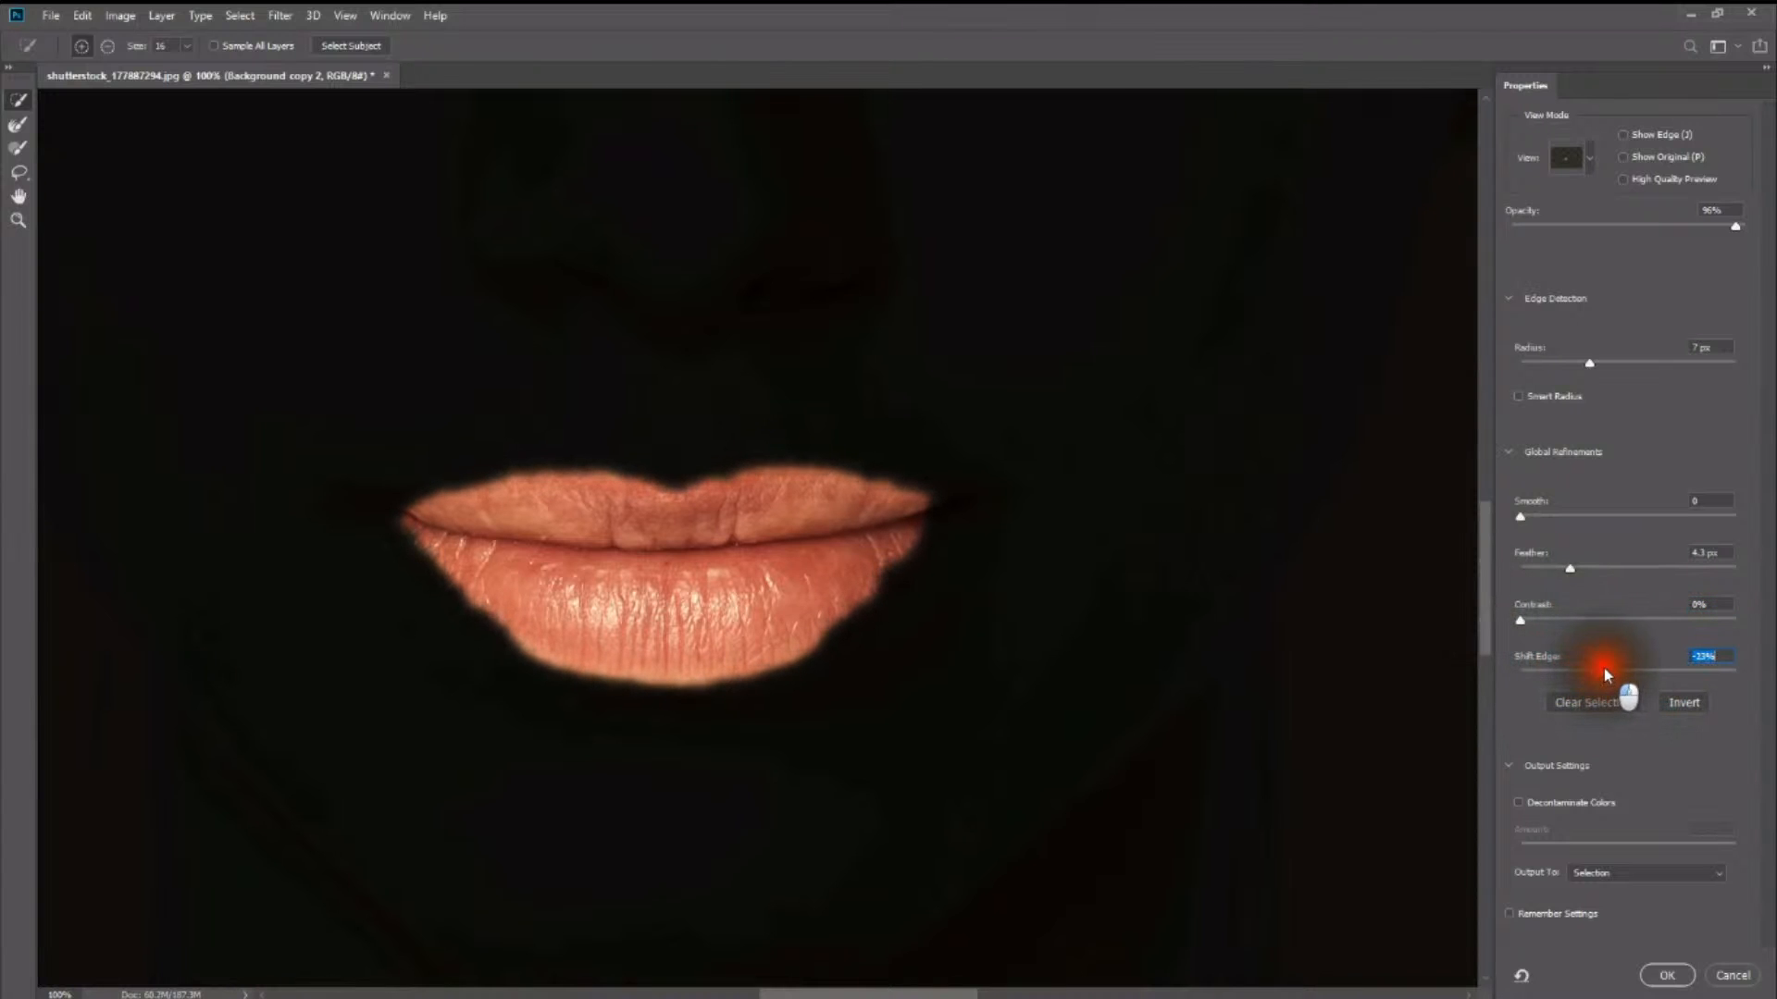
- Brush both mouth corners with the Refine Edge Brush, and trim along the lower lip's edge in subtract mode
{"action": "left_click", "coordinate": [18, 123]}
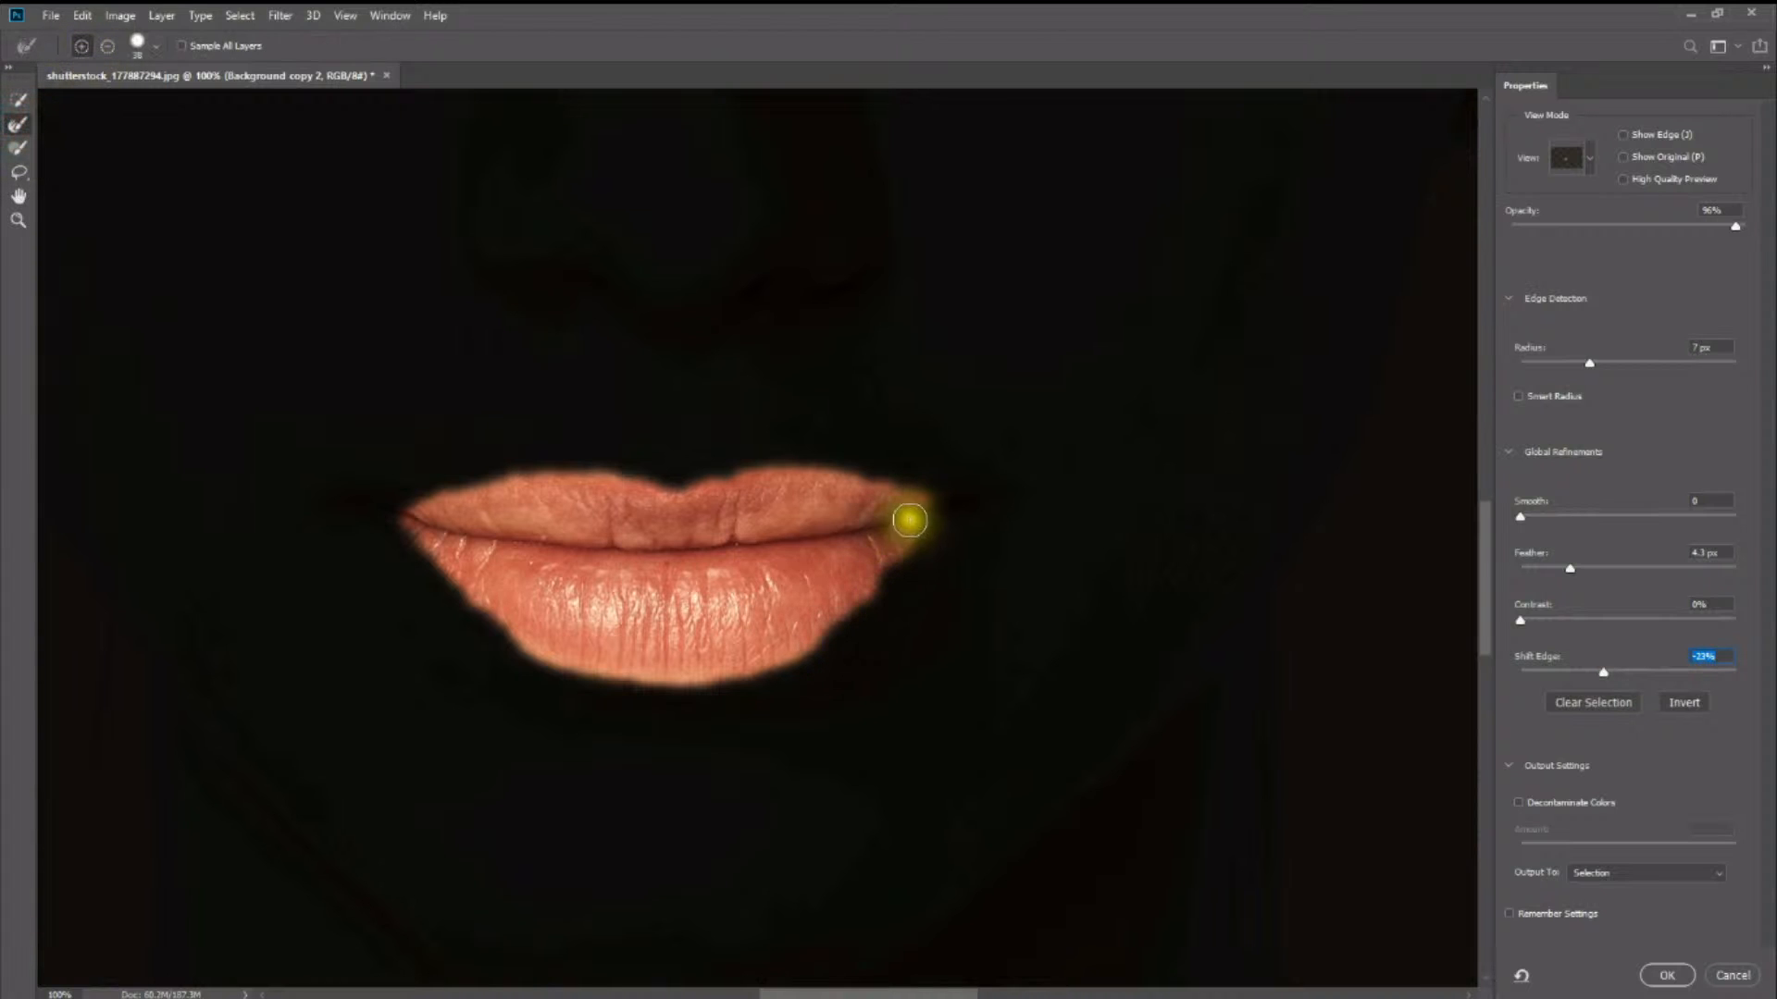
{"action": "mouse_move", "coordinate": [912, 517]}
{"action": "left_mouse_down"}
{"action": "mouse_move", "coordinate": [940, 510]}
{"action": "mouse_move", "coordinate": [942, 525]}
{"action": "left_mouse_up"}
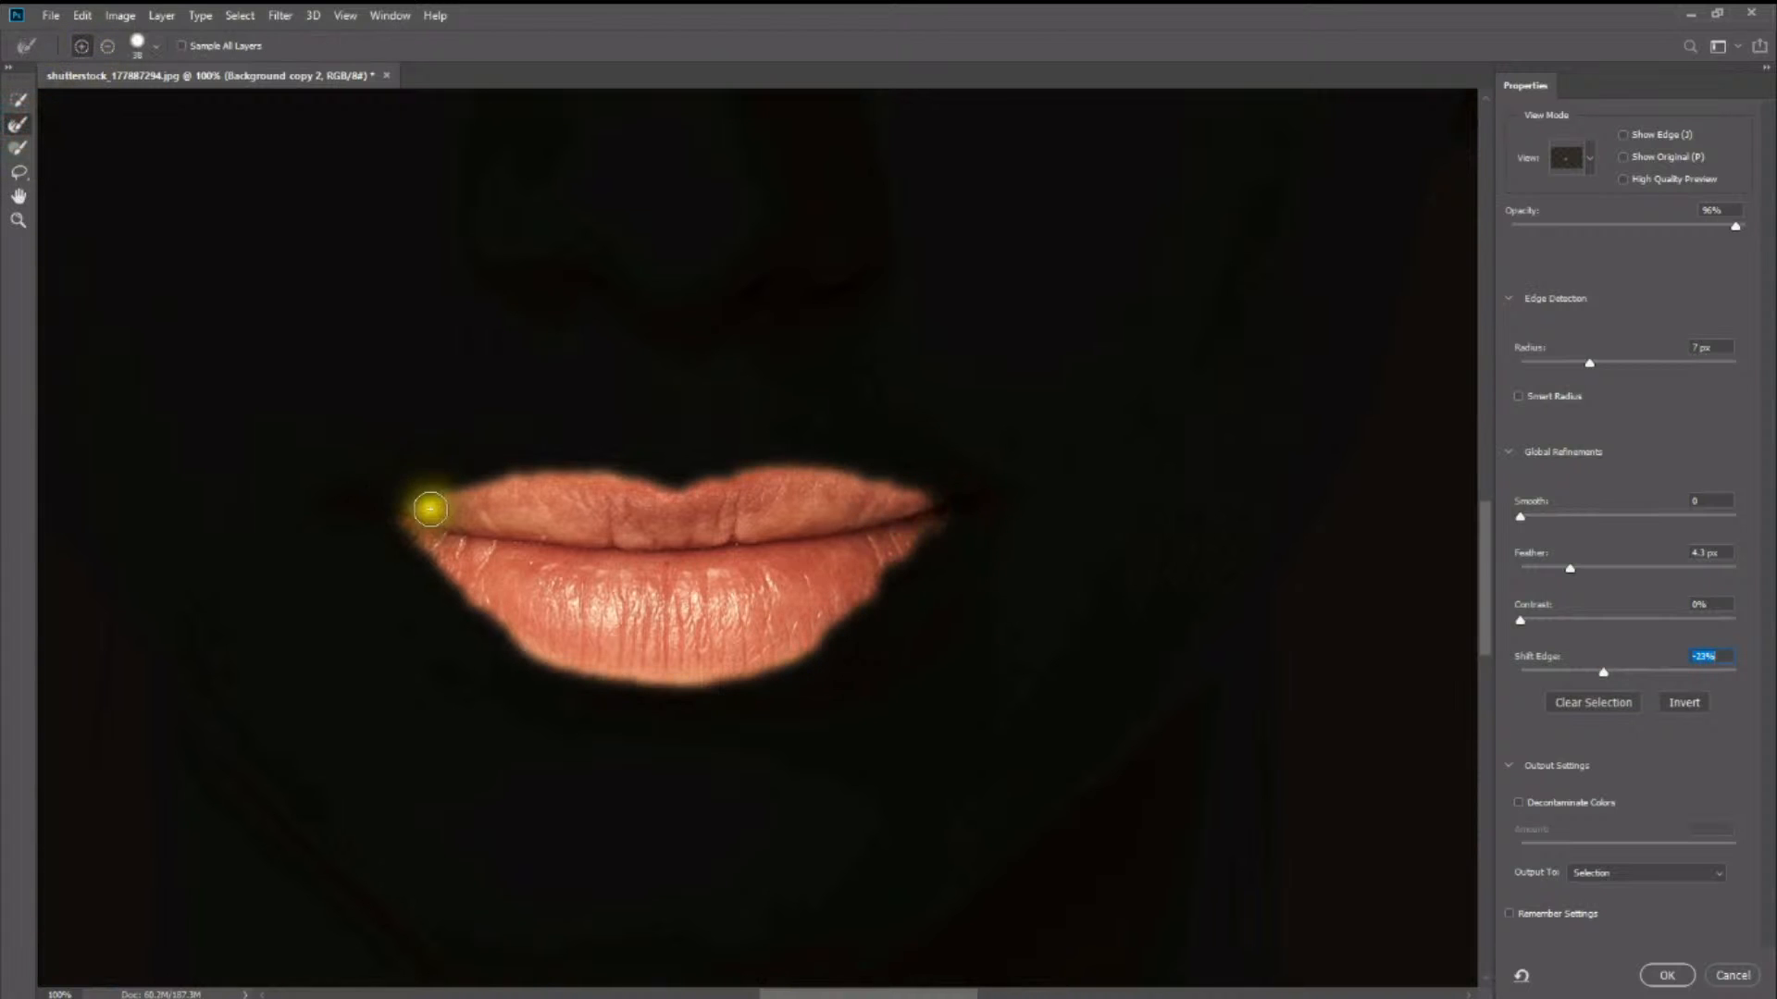
{"action": "mouse_move", "coordinate": [416, 515]}
{"action": "left_mouse_down"}
{"action": "mouse_move", "coordinate": [401, 503]}
{"action": "mouse_move", "coordinate": [412, 532]}
{"action": "left_mouse_up"}
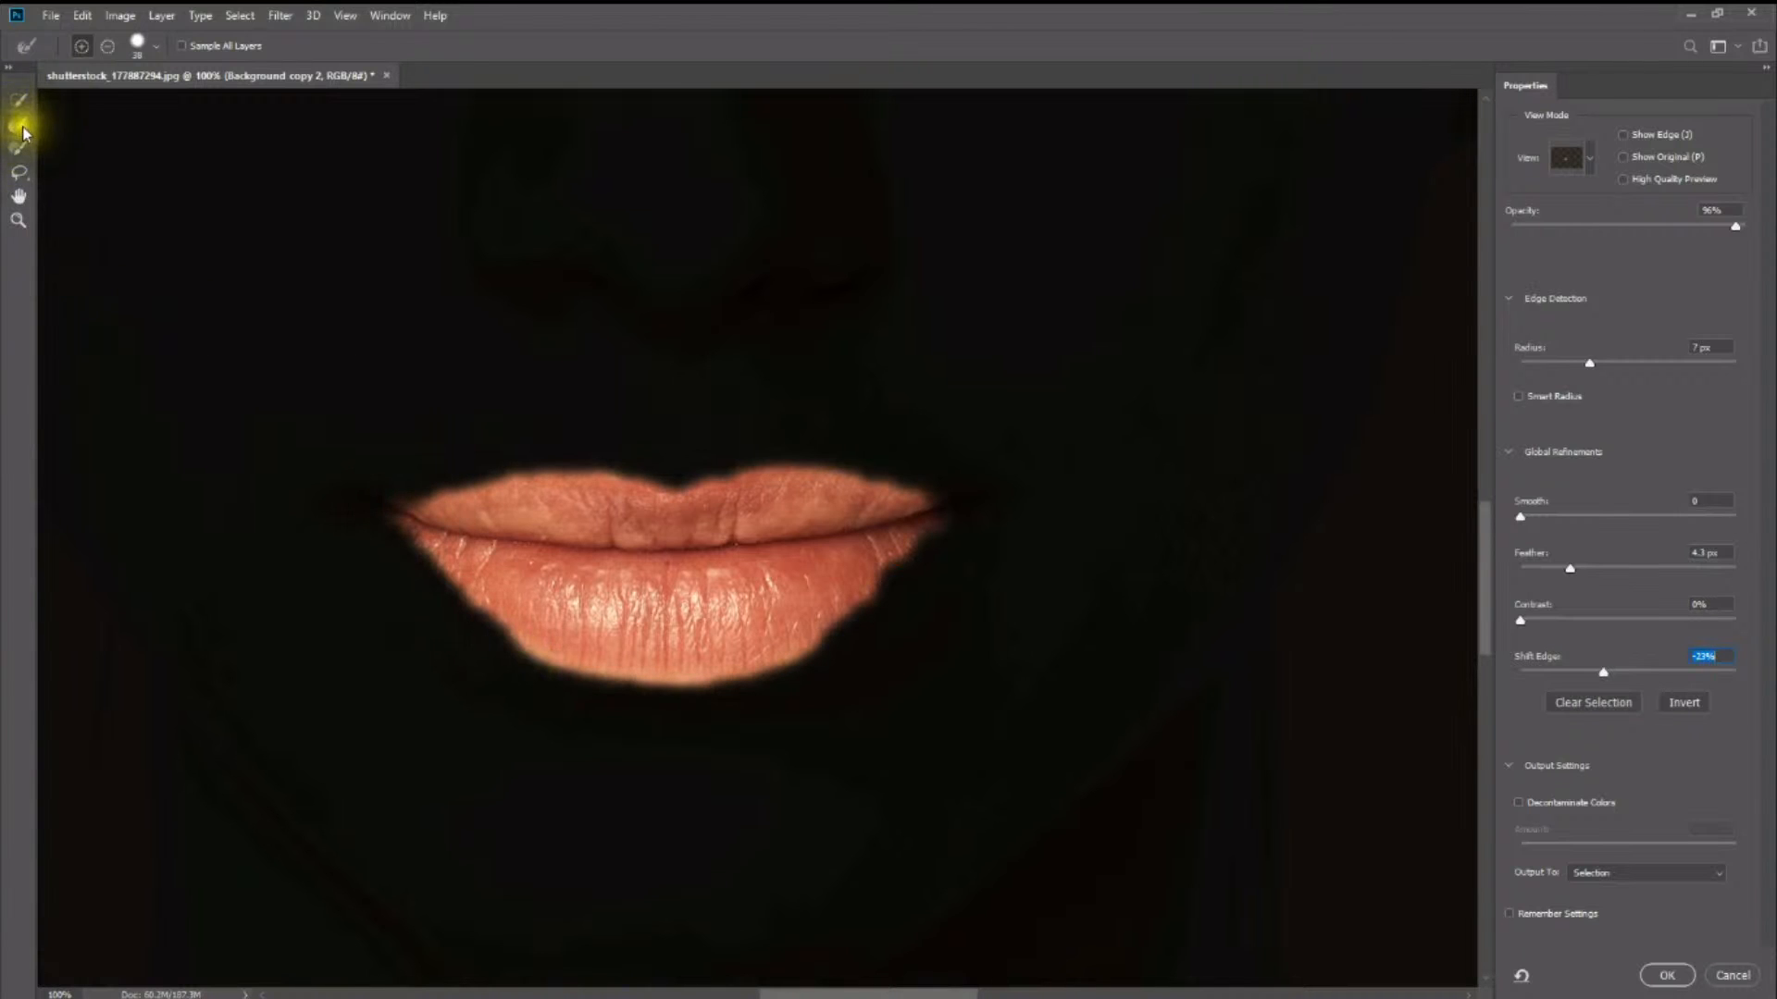
{"action": "left_click", "coordinate": [108, 46]}
{"action": "mouse_move", "coordinate": [536, 654]}
{"action": "left_mouse_down"}
{"action": "mouse_move", "coordinate": [523, 674]}
{"action": "mouse_move", "coordinate": [805, 718]}
{"action": "left_mouse_up"}
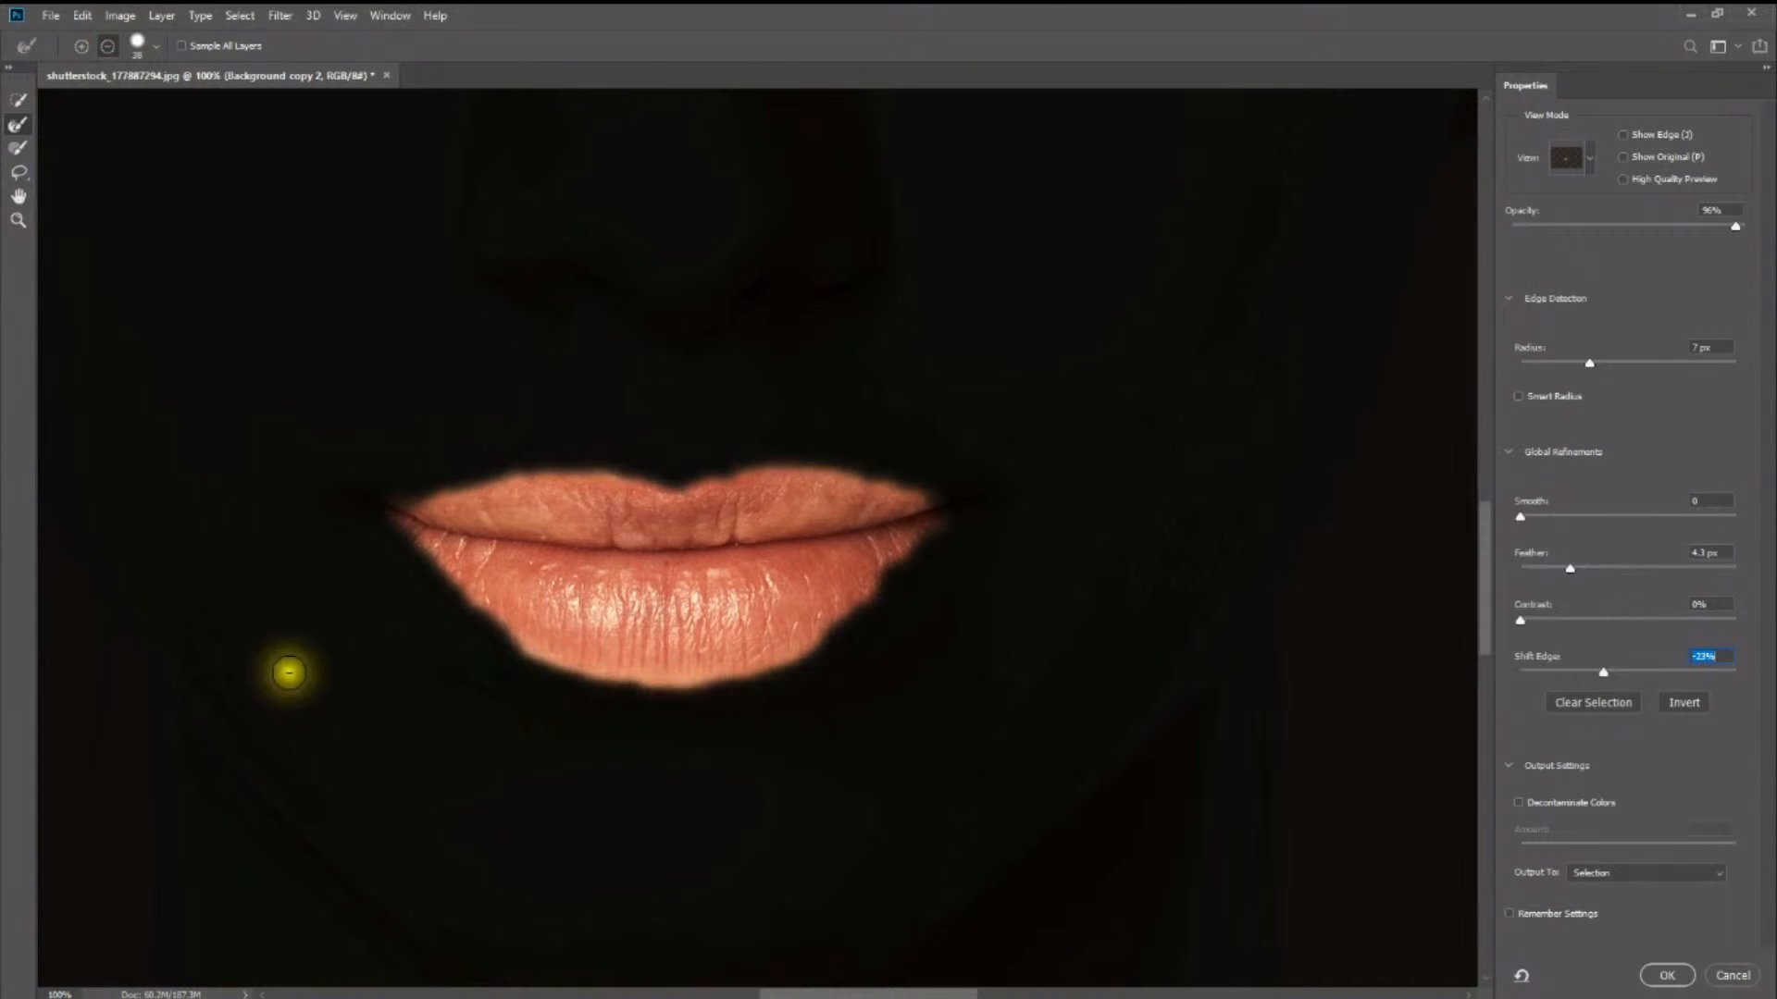
{"action": "mouse_move", "coordinate": [542, 692]}
{"action": "left_mouse_down"}
{"action": "mouse_move", "coordinate": [531, 682]}
{"action": "mouse_move", "coordinate": [718, 713]}
{"action": "mouse_move", "coordinate": [726, 741]}
{"action": "left_mouse_up"}
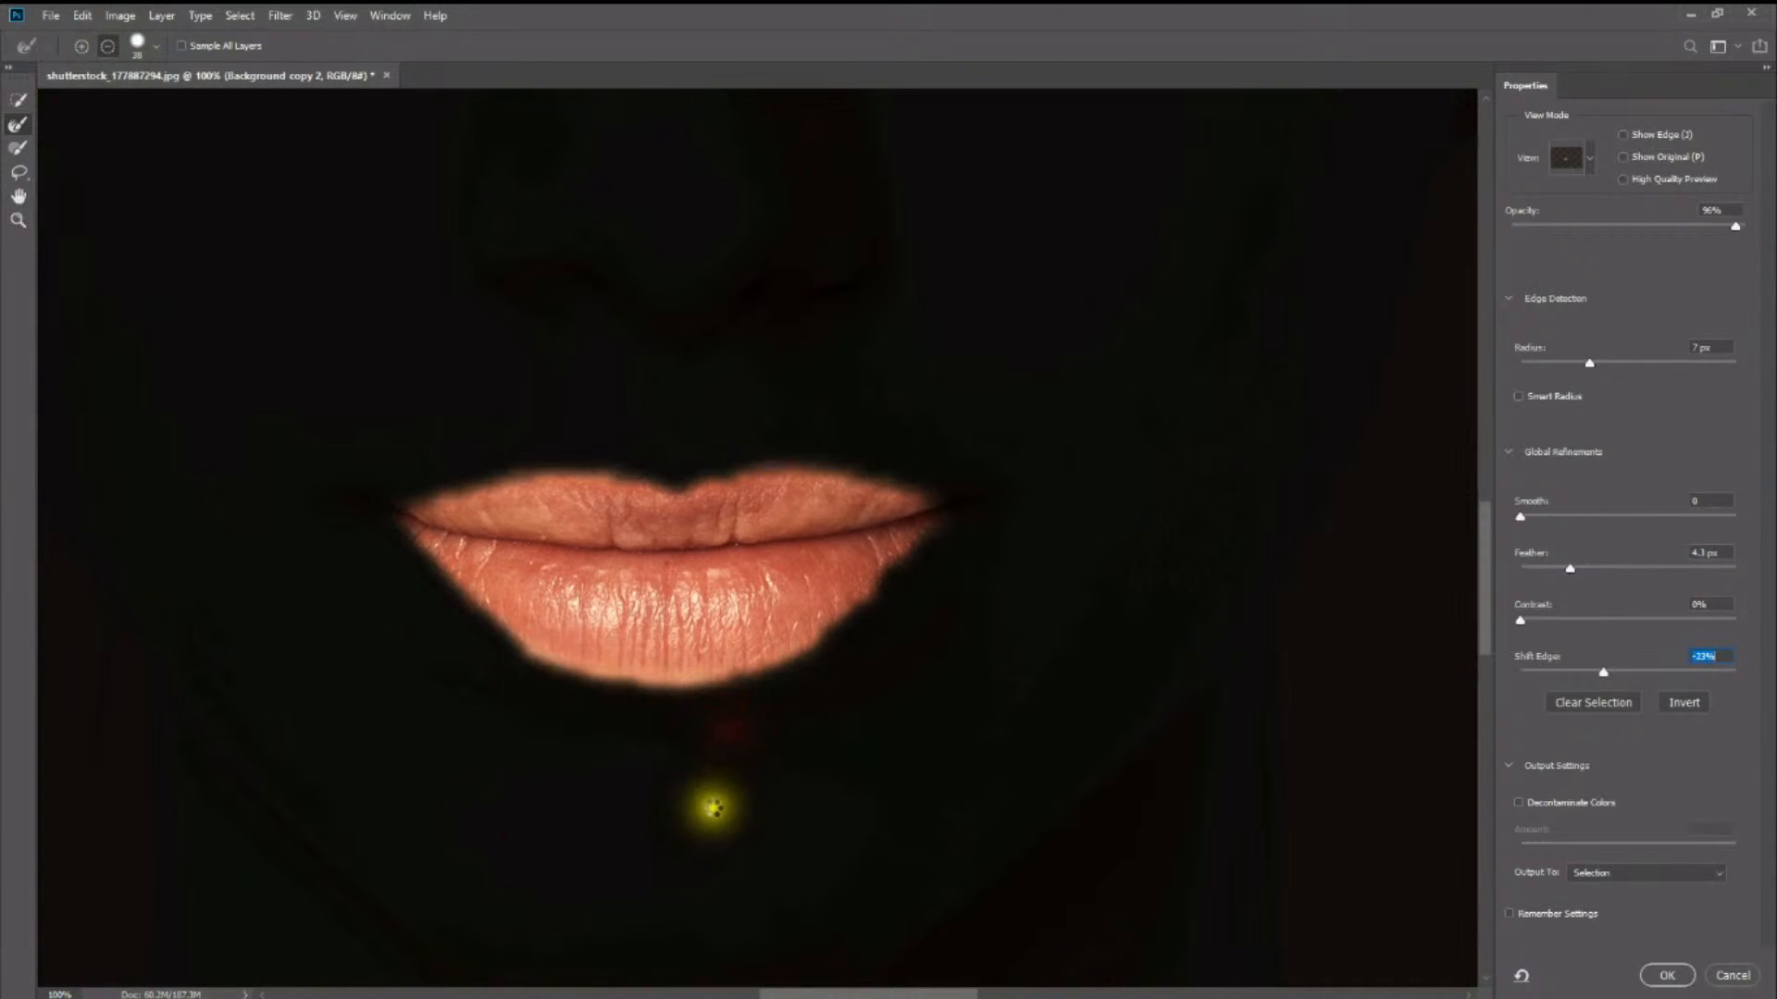
- Output the refined lip selection to a new layer
{"action": "left_click", "coordinate": [22, 93]}
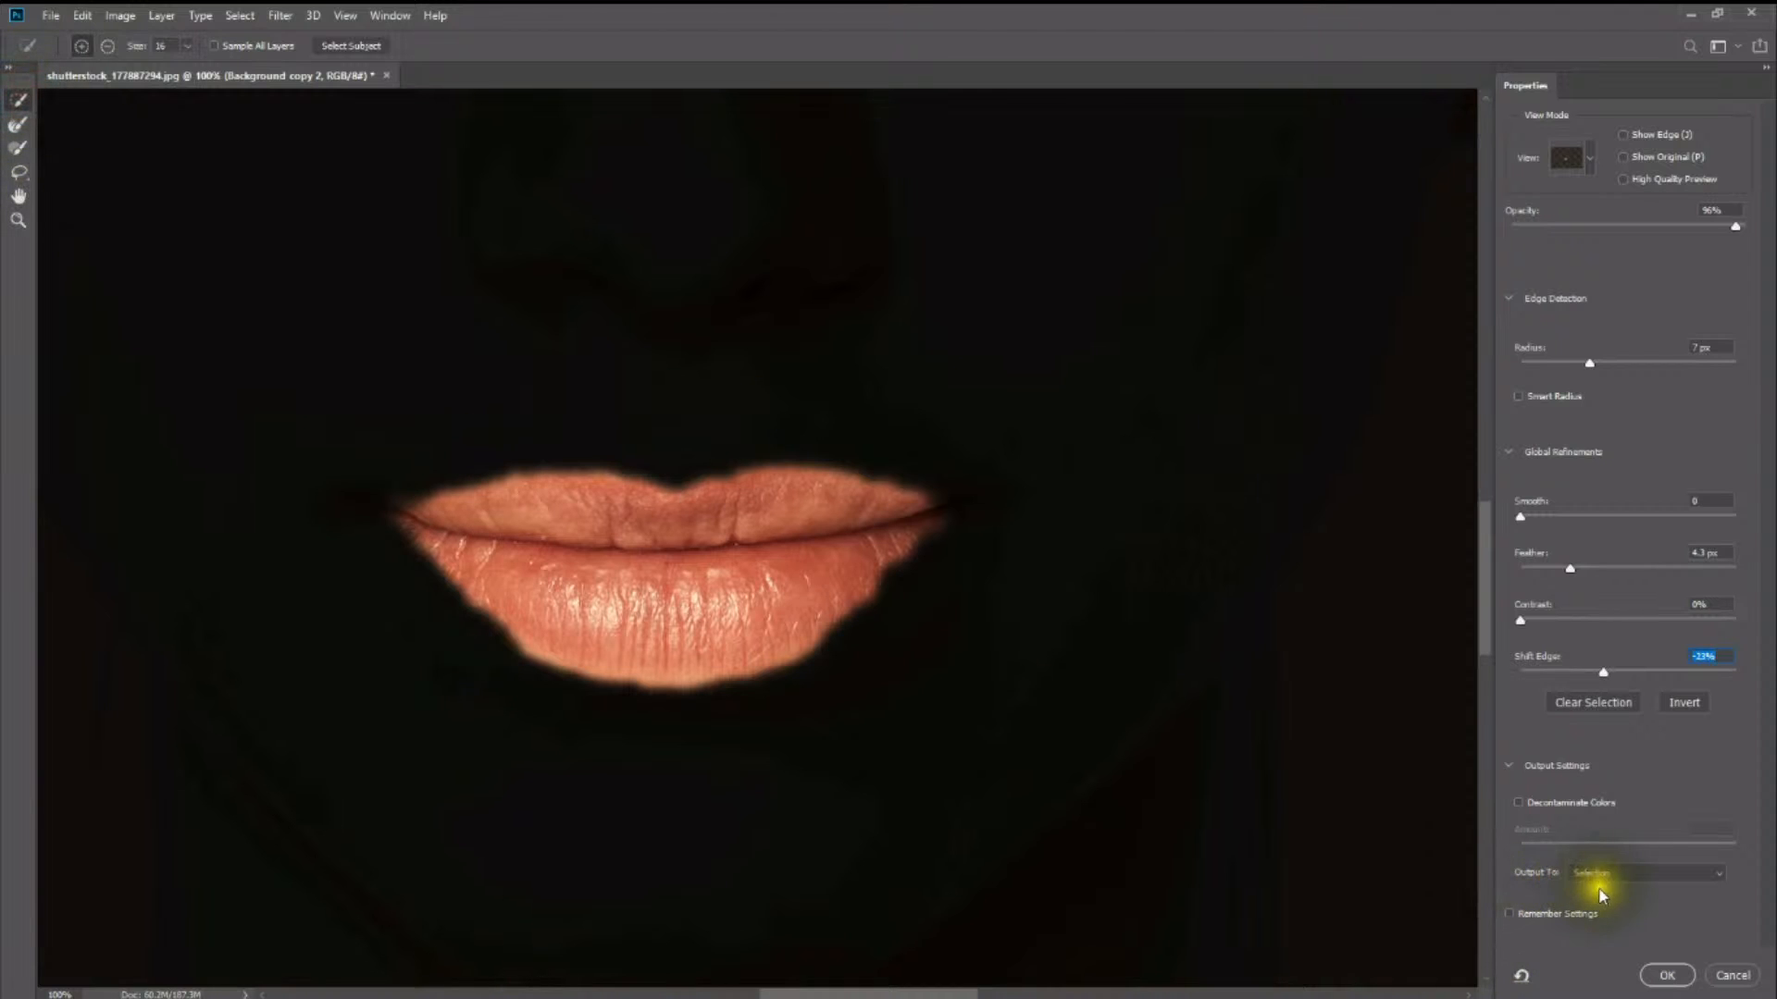
{"action": "left_click", "coordinate": [1623, 872]}
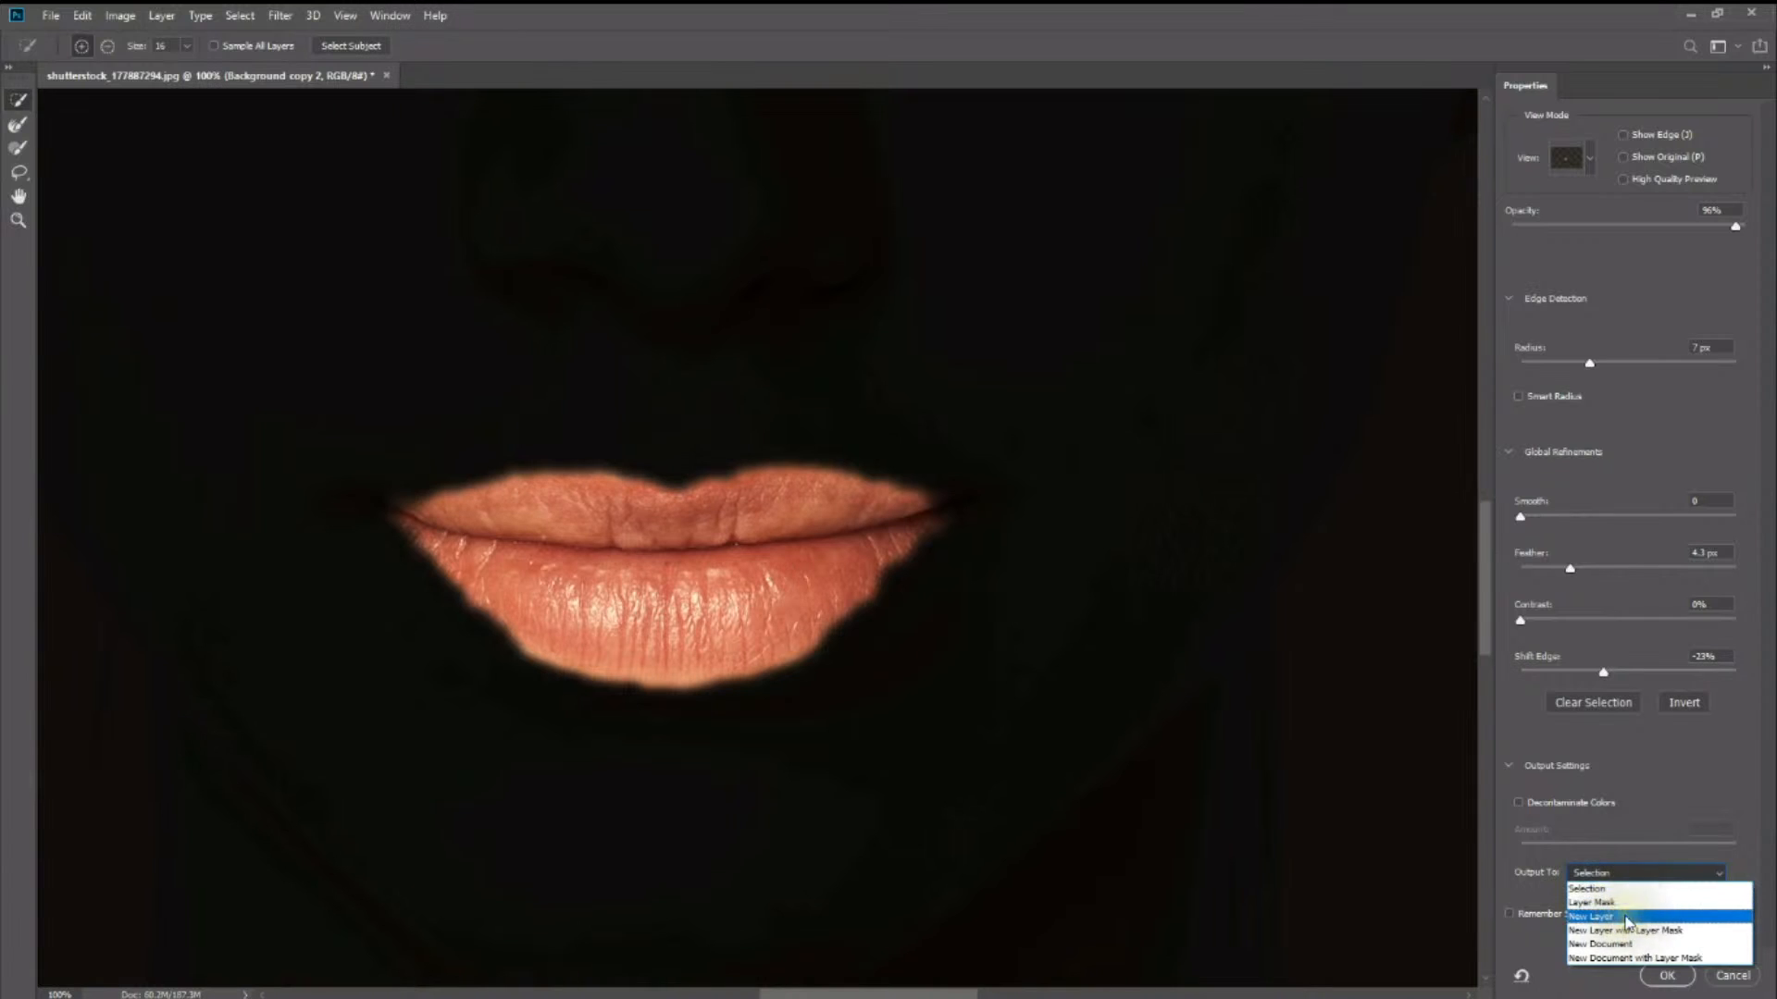
{"action": "left_click", "coordinate": [1625, 921]}
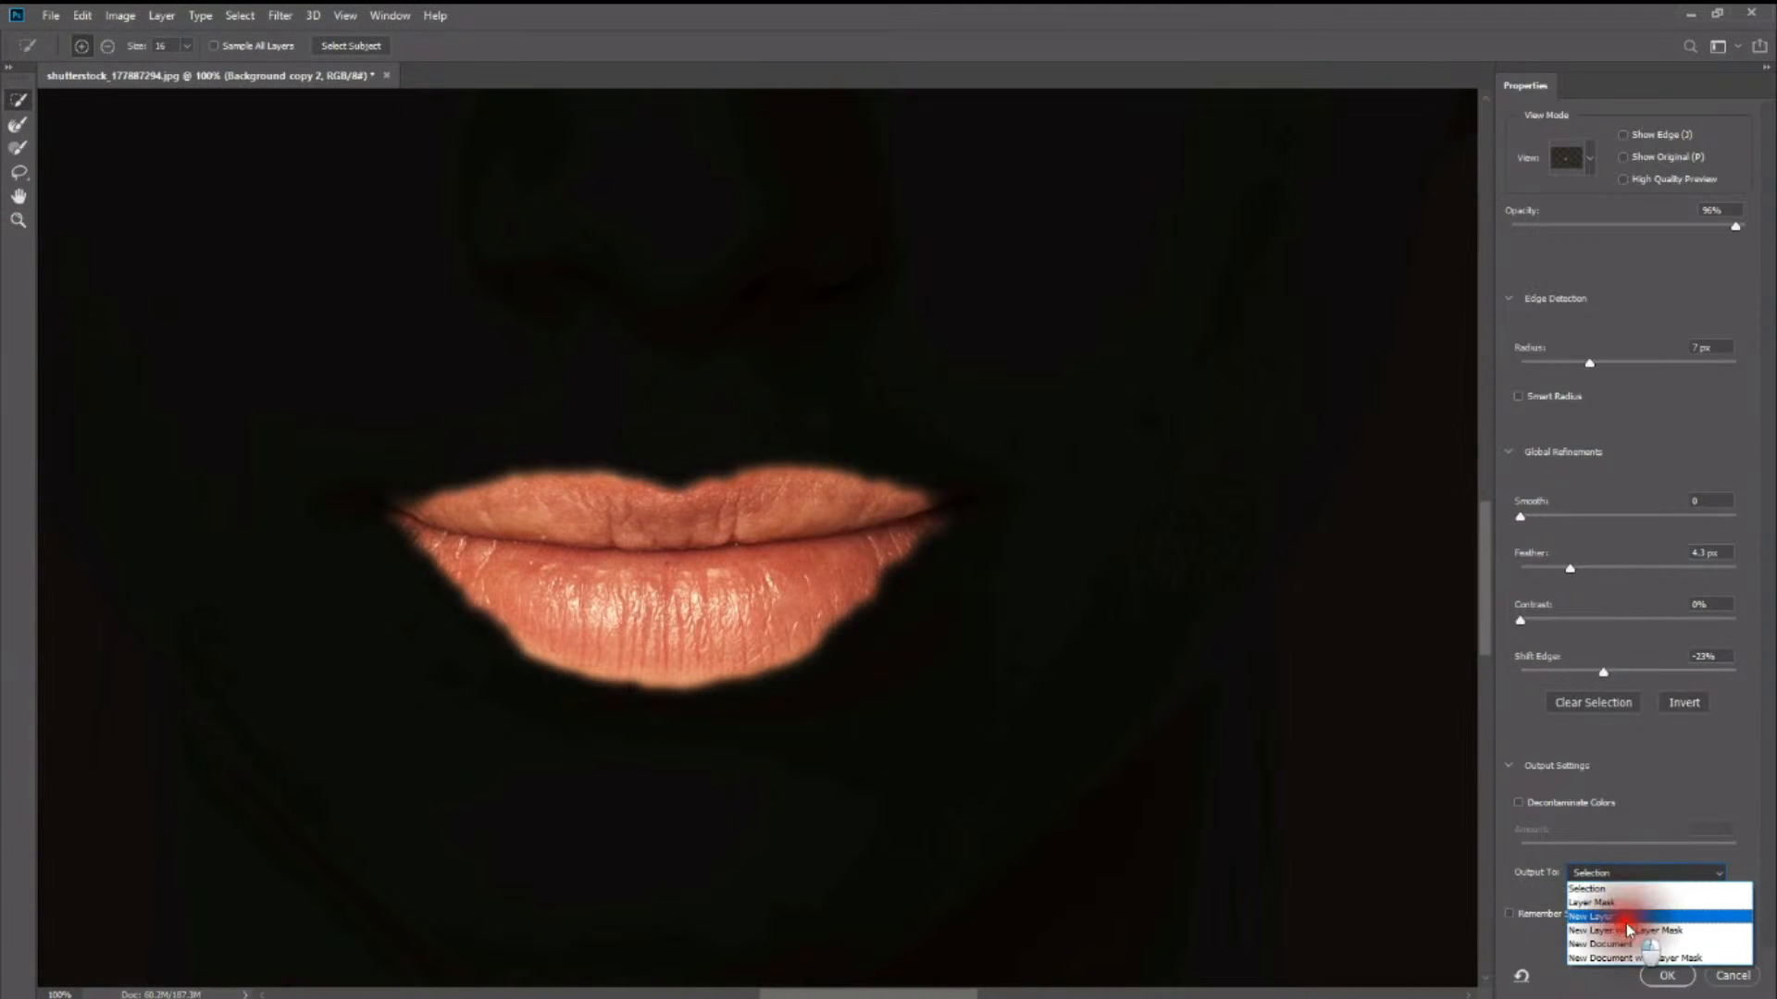
{"action": "left_click", "coordinate": [1665, 976]}
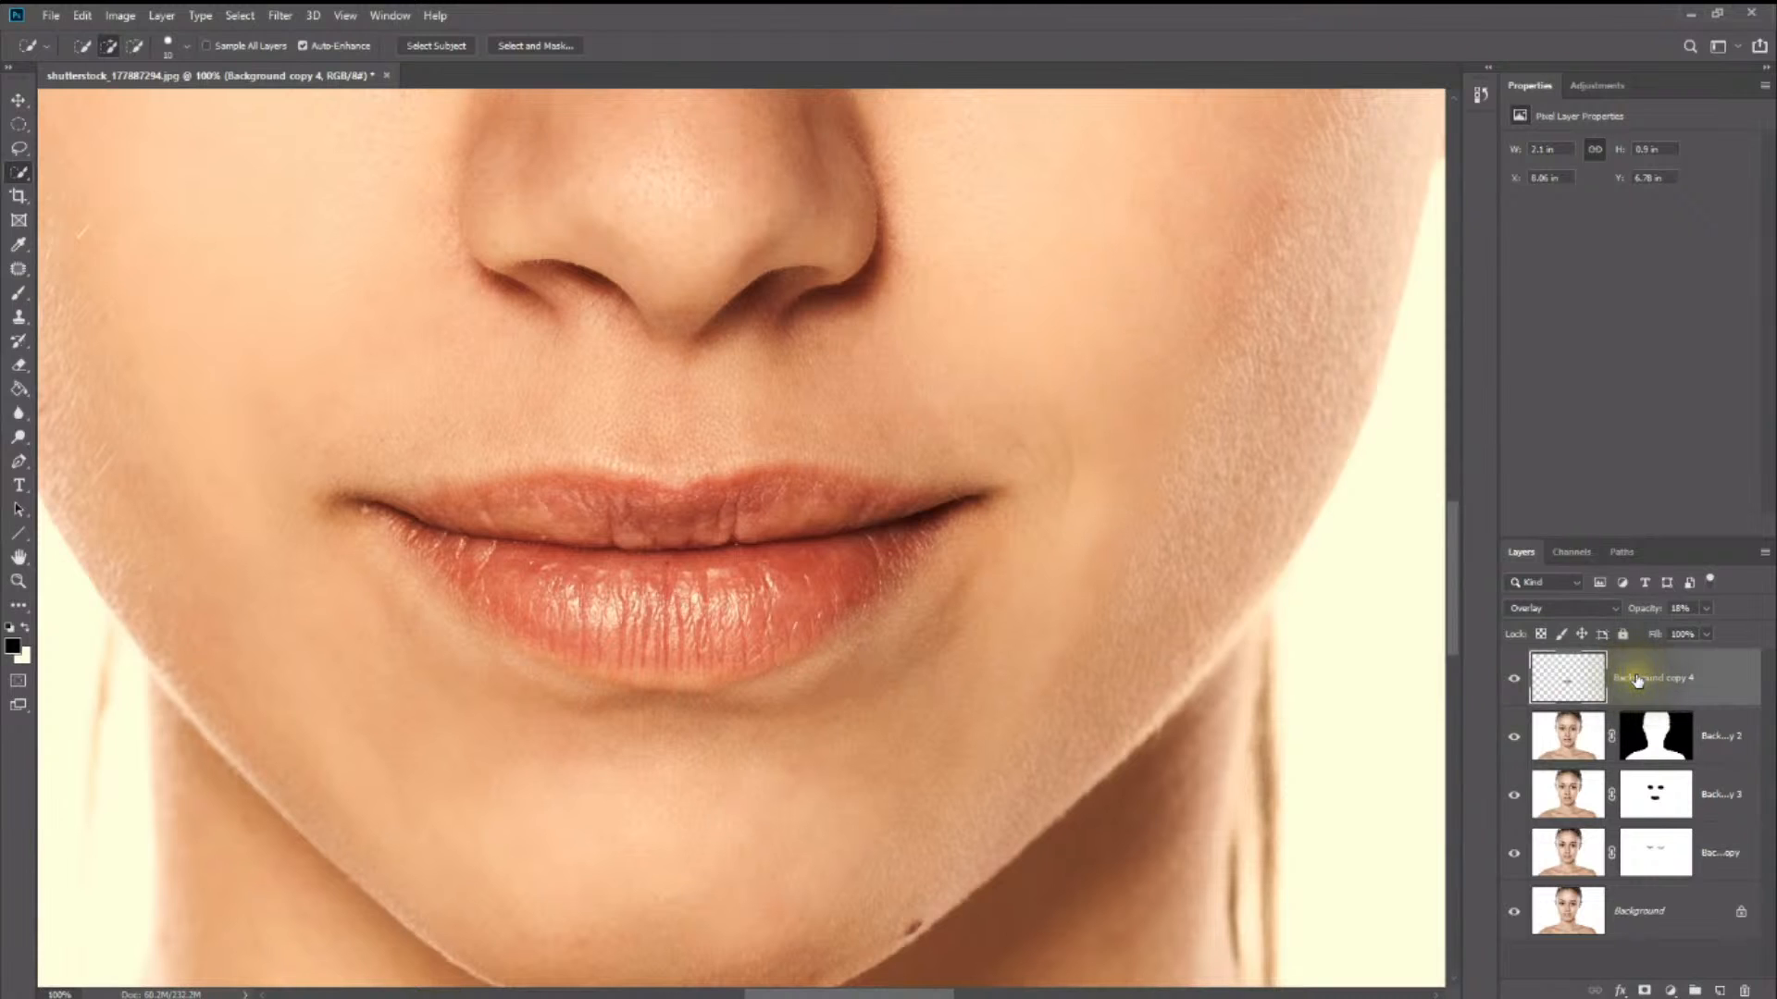
- Hide every layer beneath the extracted lips layer to view it in isolation
{"action": "left_click", "coordinate": [1514, 736]}
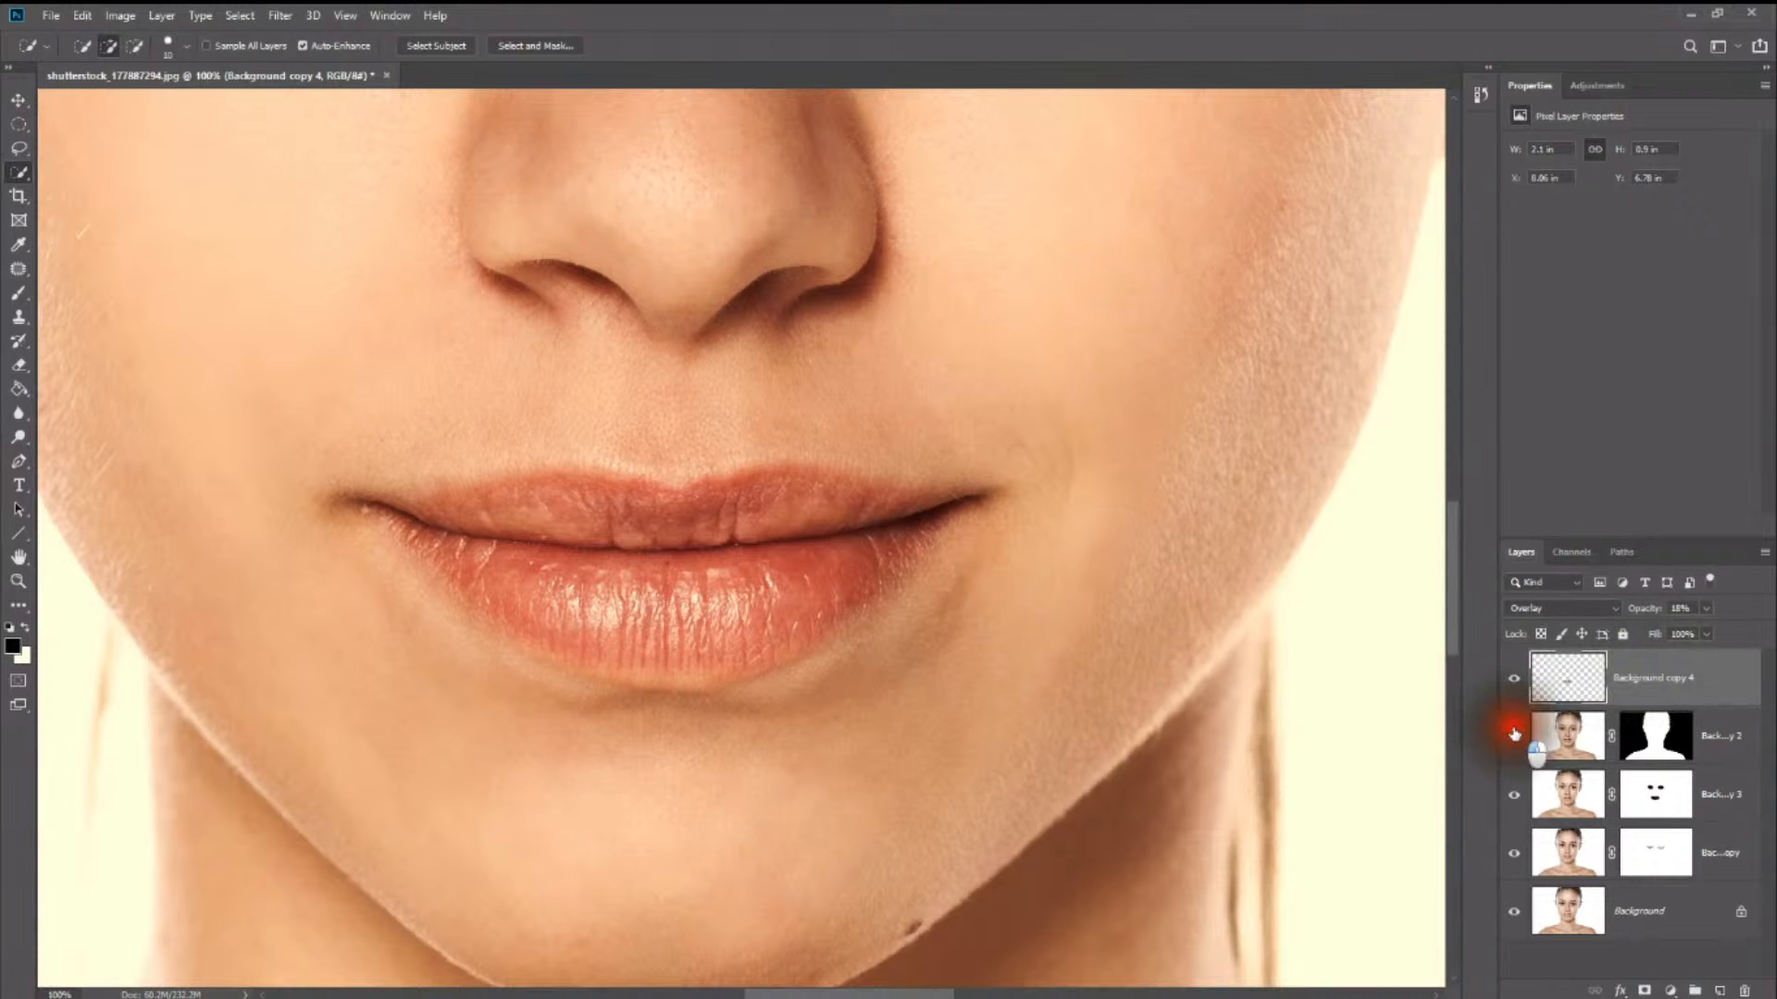
{"action": "left_click", "coordinate": [1514, 794]}
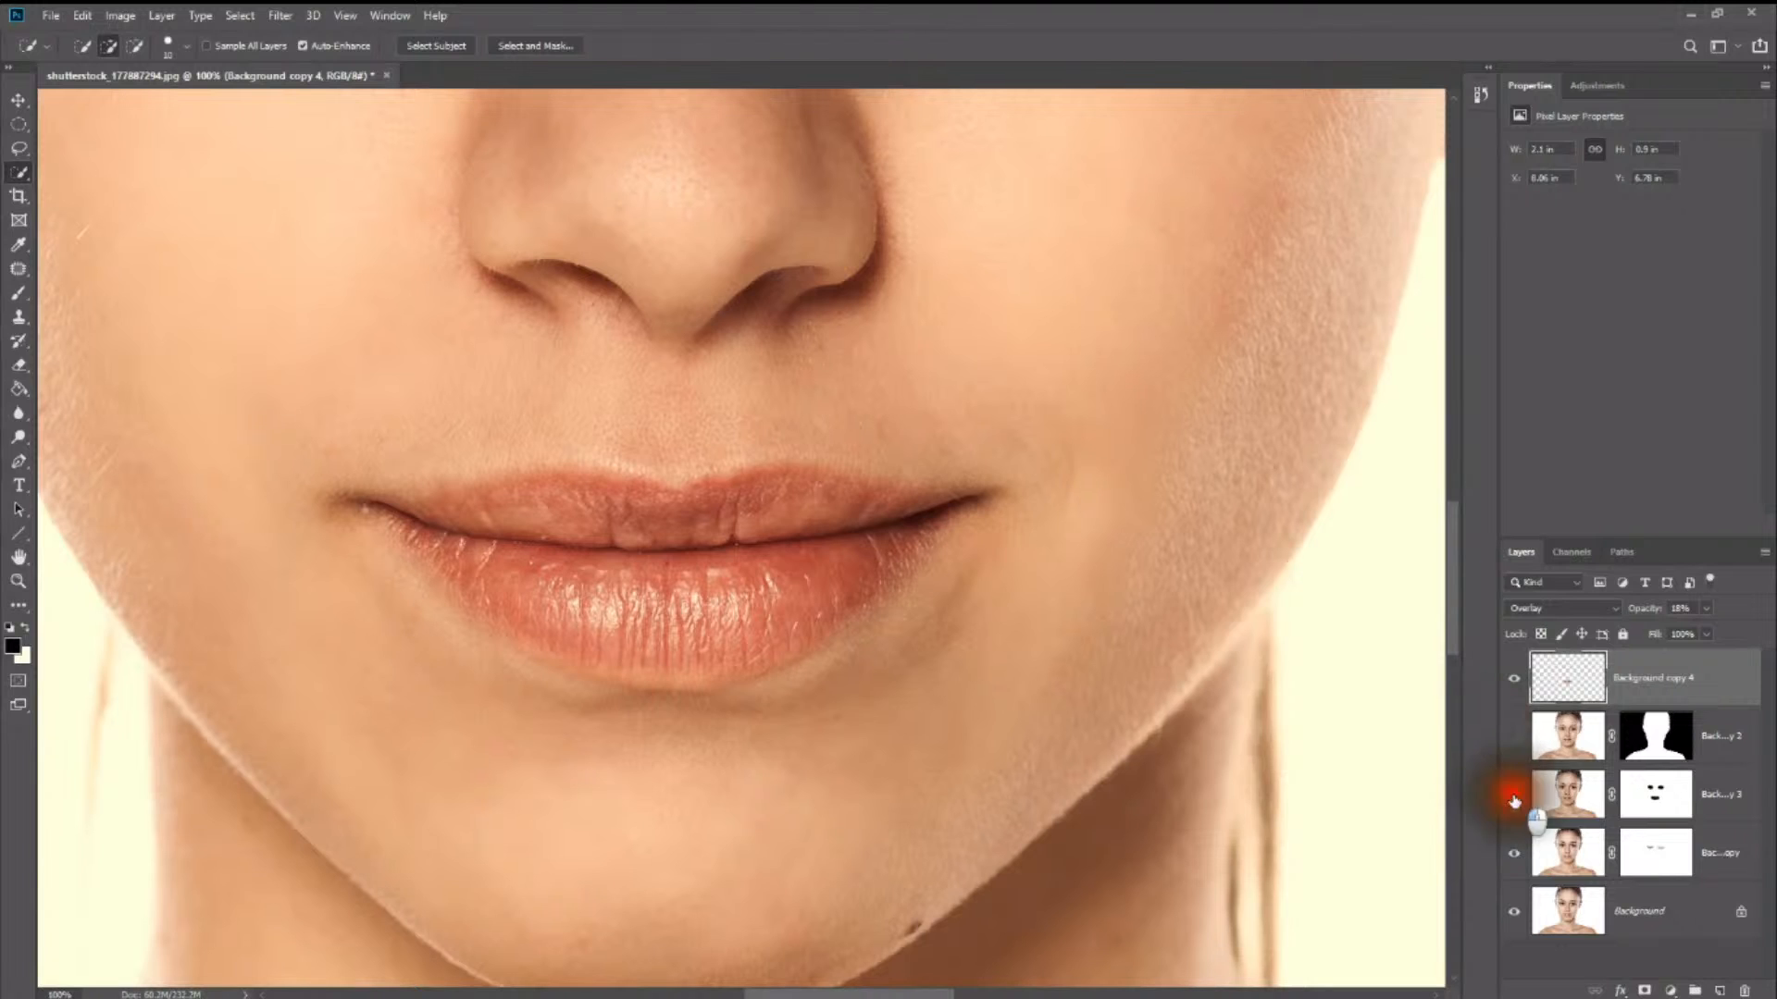
{"action": "left_click", "coordinate": [1514, 853]}
{"action": "left_click", "coordinate": [1514, 912]}
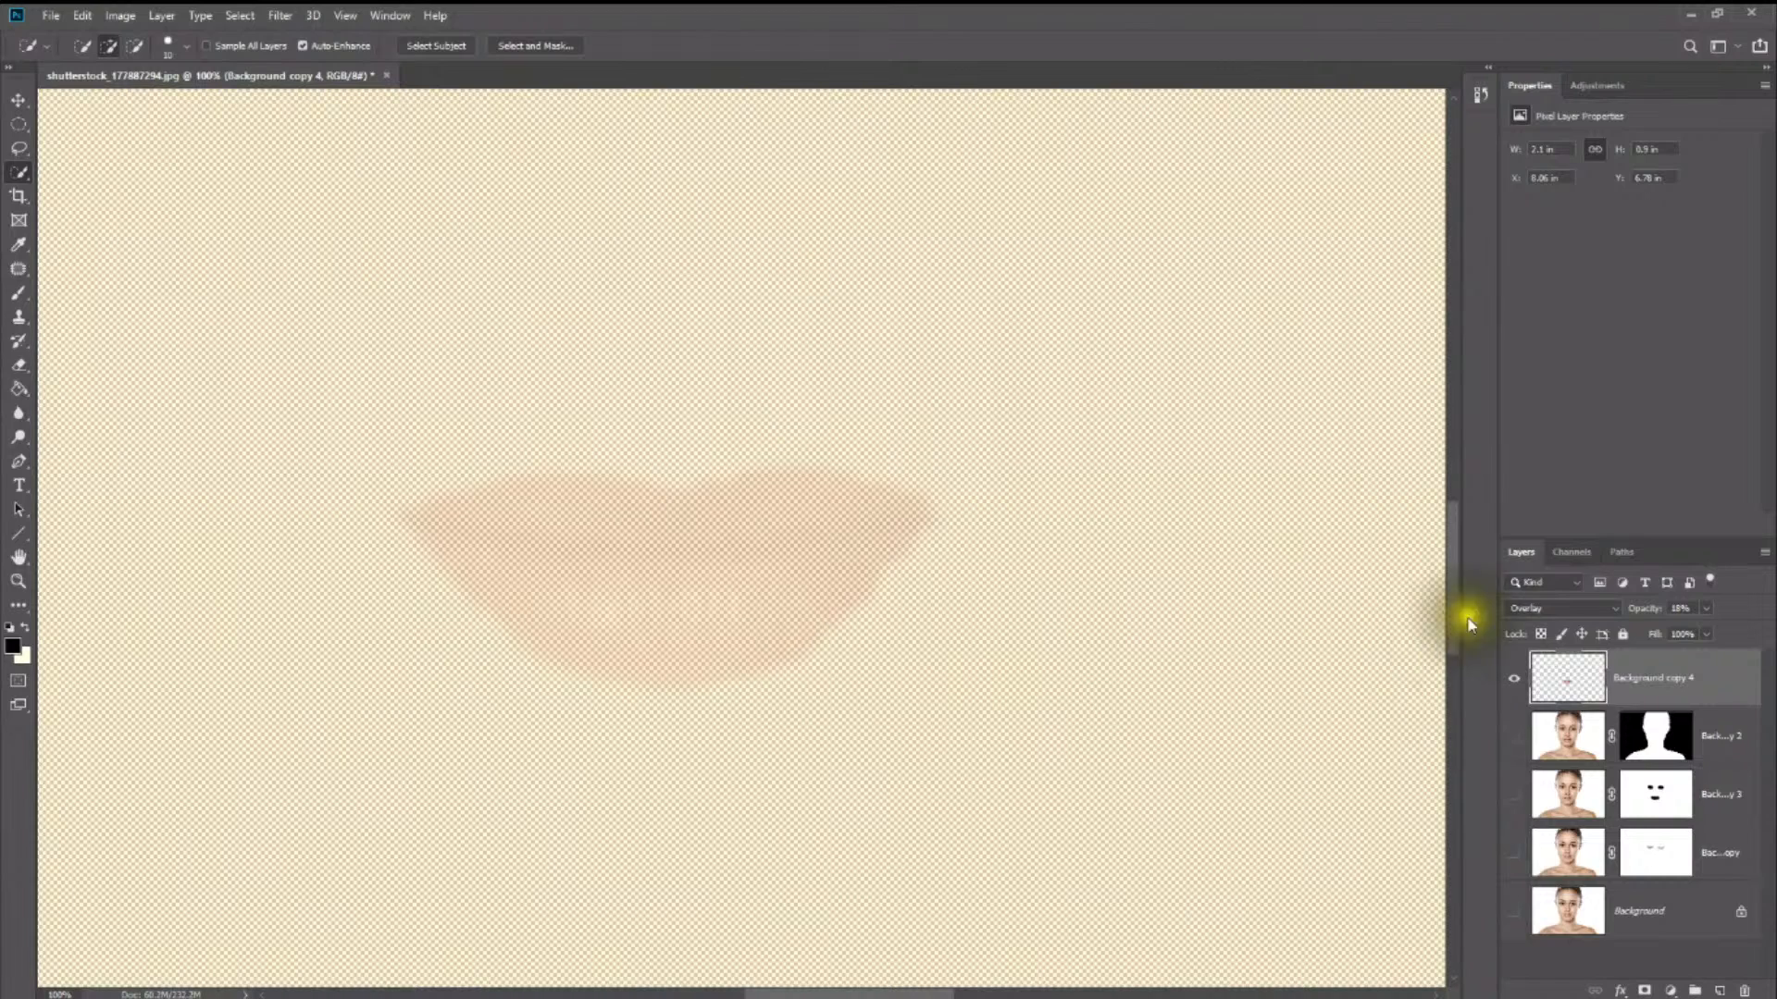
- Raise the lips layer's opacity to 100% and show all the layers beneath it again
{"action": "left_click", "coordinate": [1646, 684]}
{"action": "left_click", "coordinate": [1704, 610]}
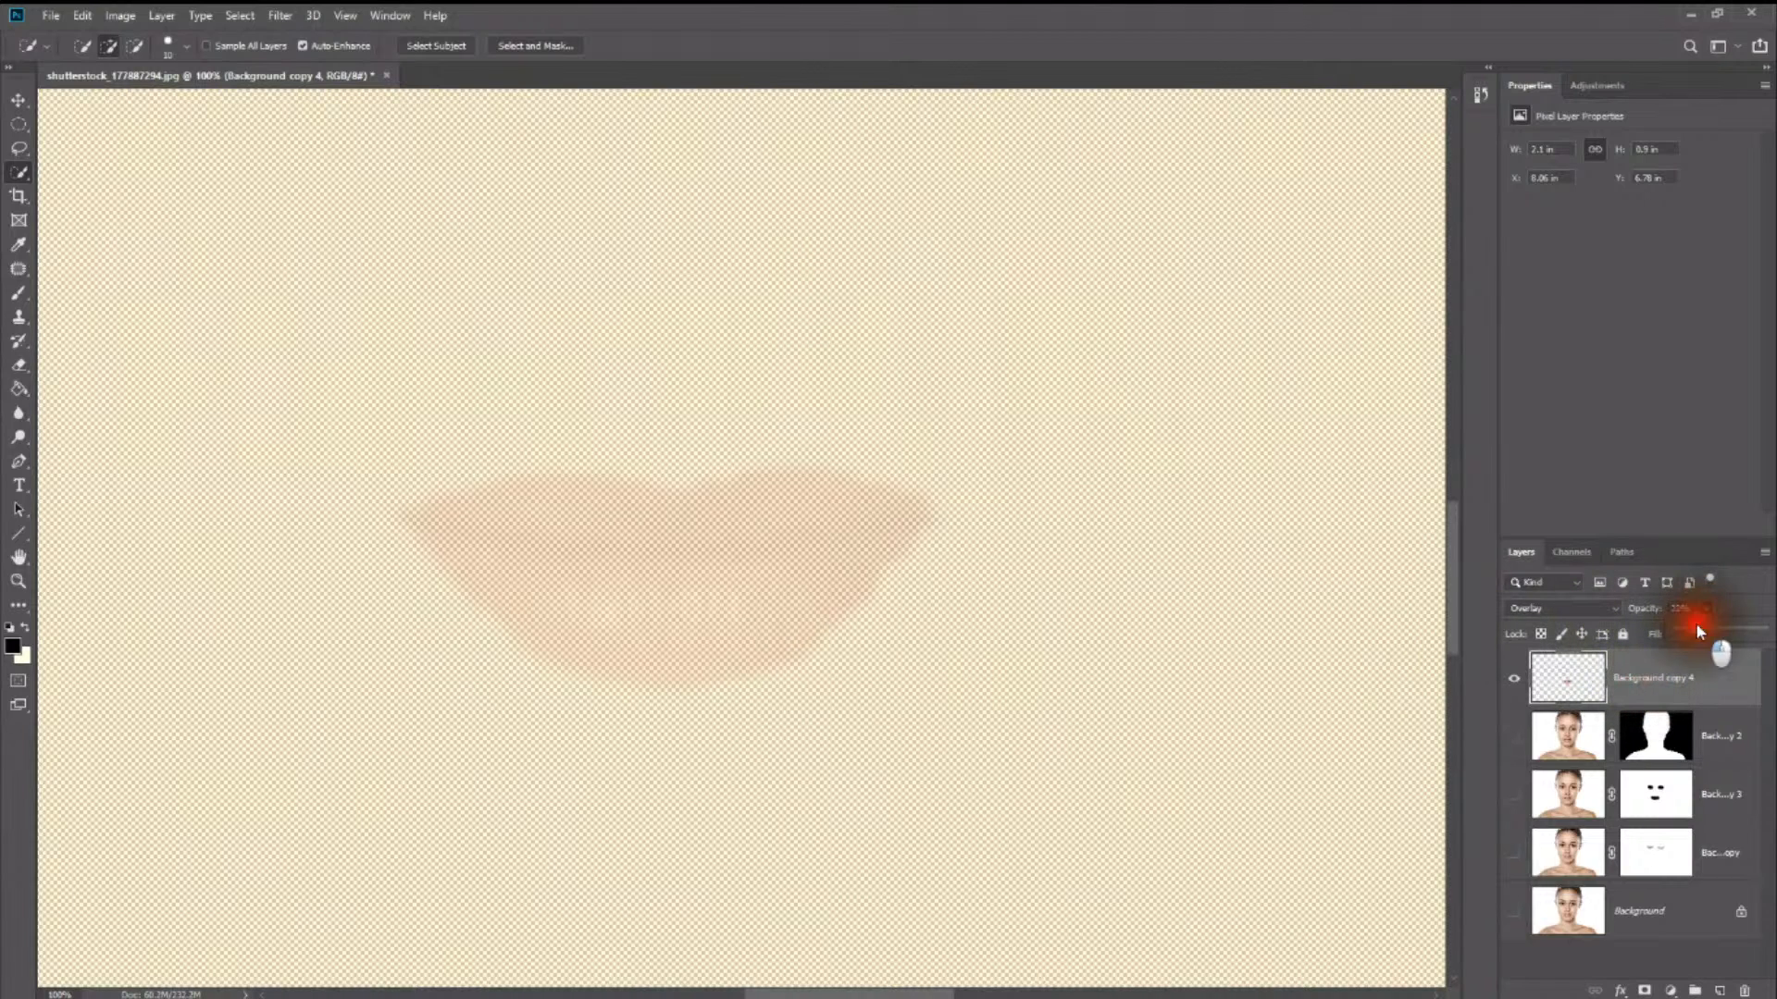
{"action": "left_click_drag", "start_coordinate": [1736, 632], "coordinate": [1773, 639]}
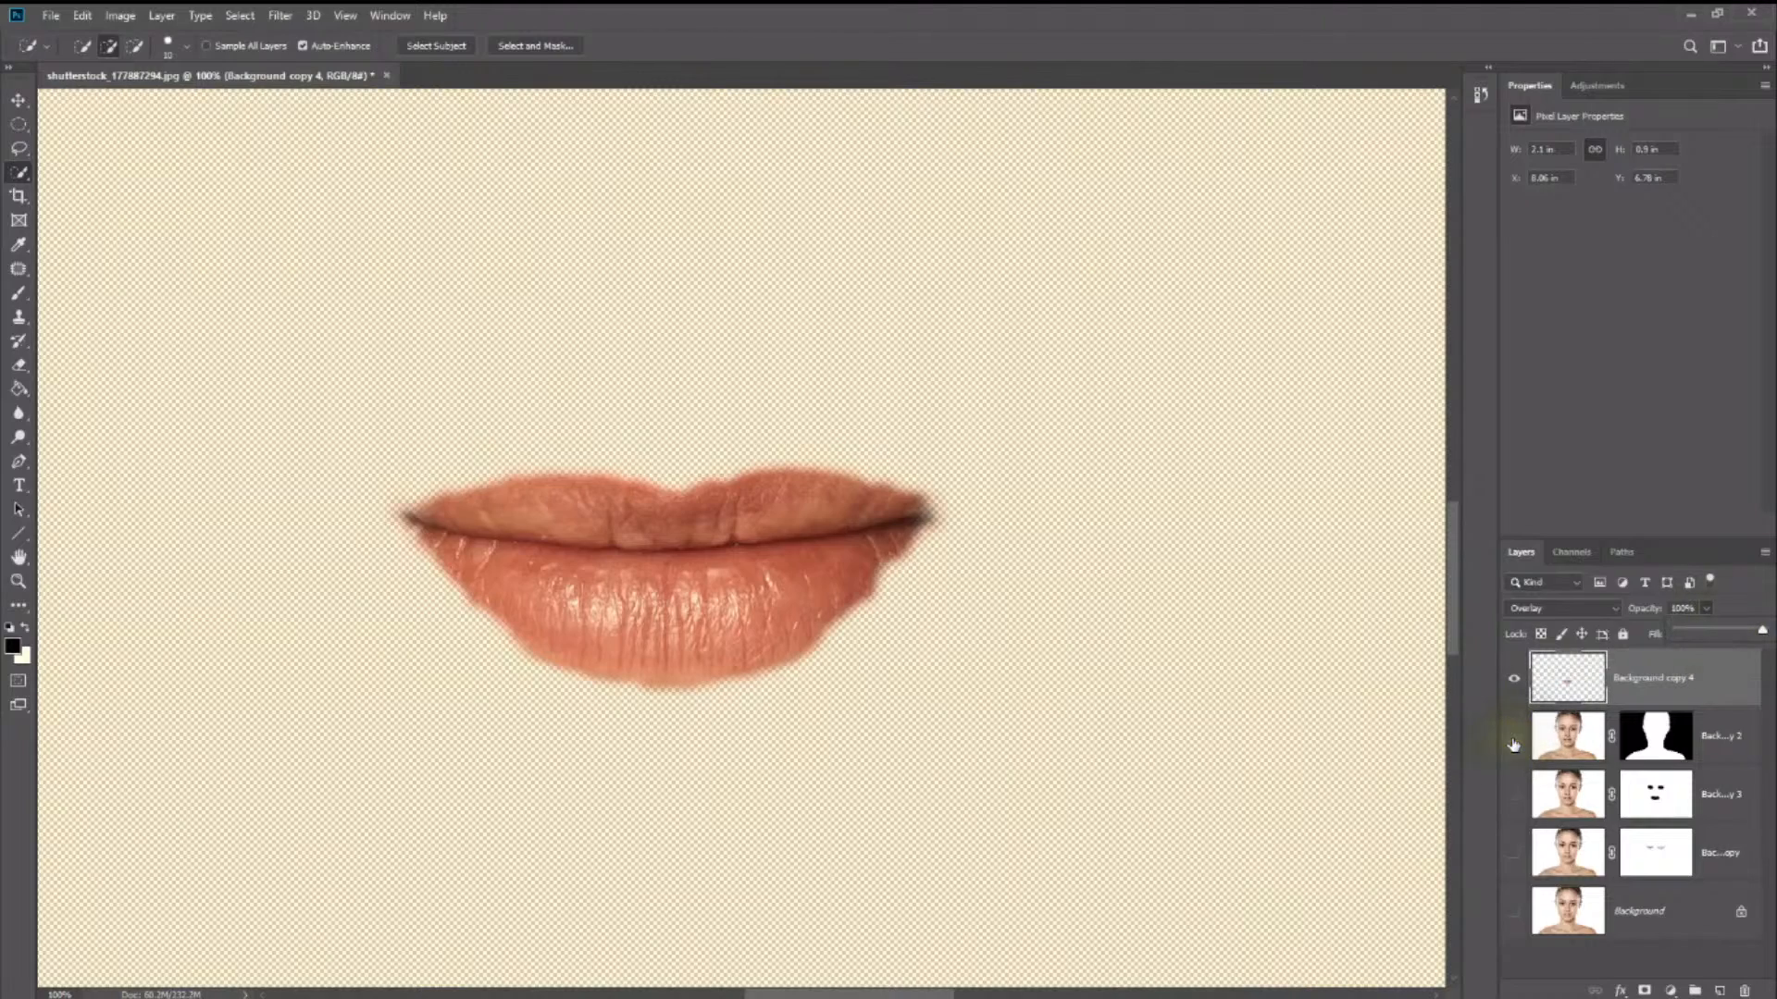
{"action": "left_click_drag", "start_coordinate": [1514, 745], "coordinate": [1508, 912]}
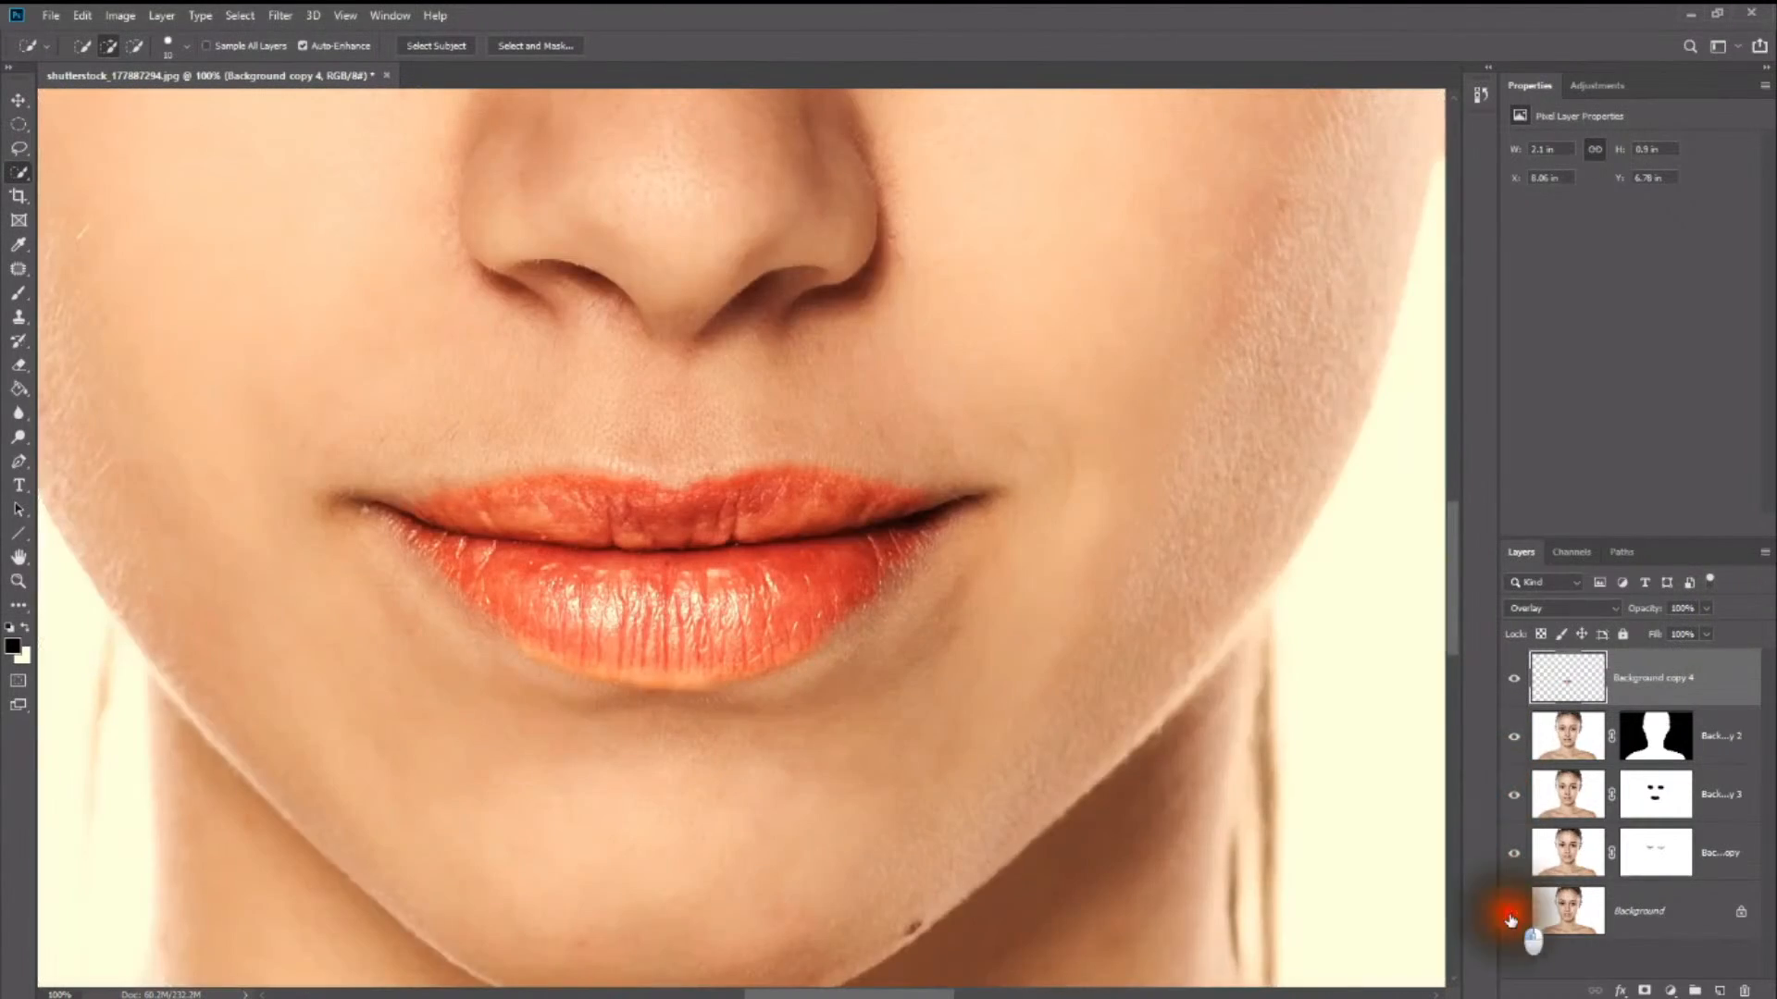
- Try the Multiply blend mode on the lips layer, and set the layer to Normal instead
{"action": "left_click", "coordinate": [1590, 608]}
{"action": "scroll", "coordinate": [1590, 607], "scroll_direction": "up", "scroll_amount": 3}
{"action": "left_click", "coordinate": [1590, 608]}
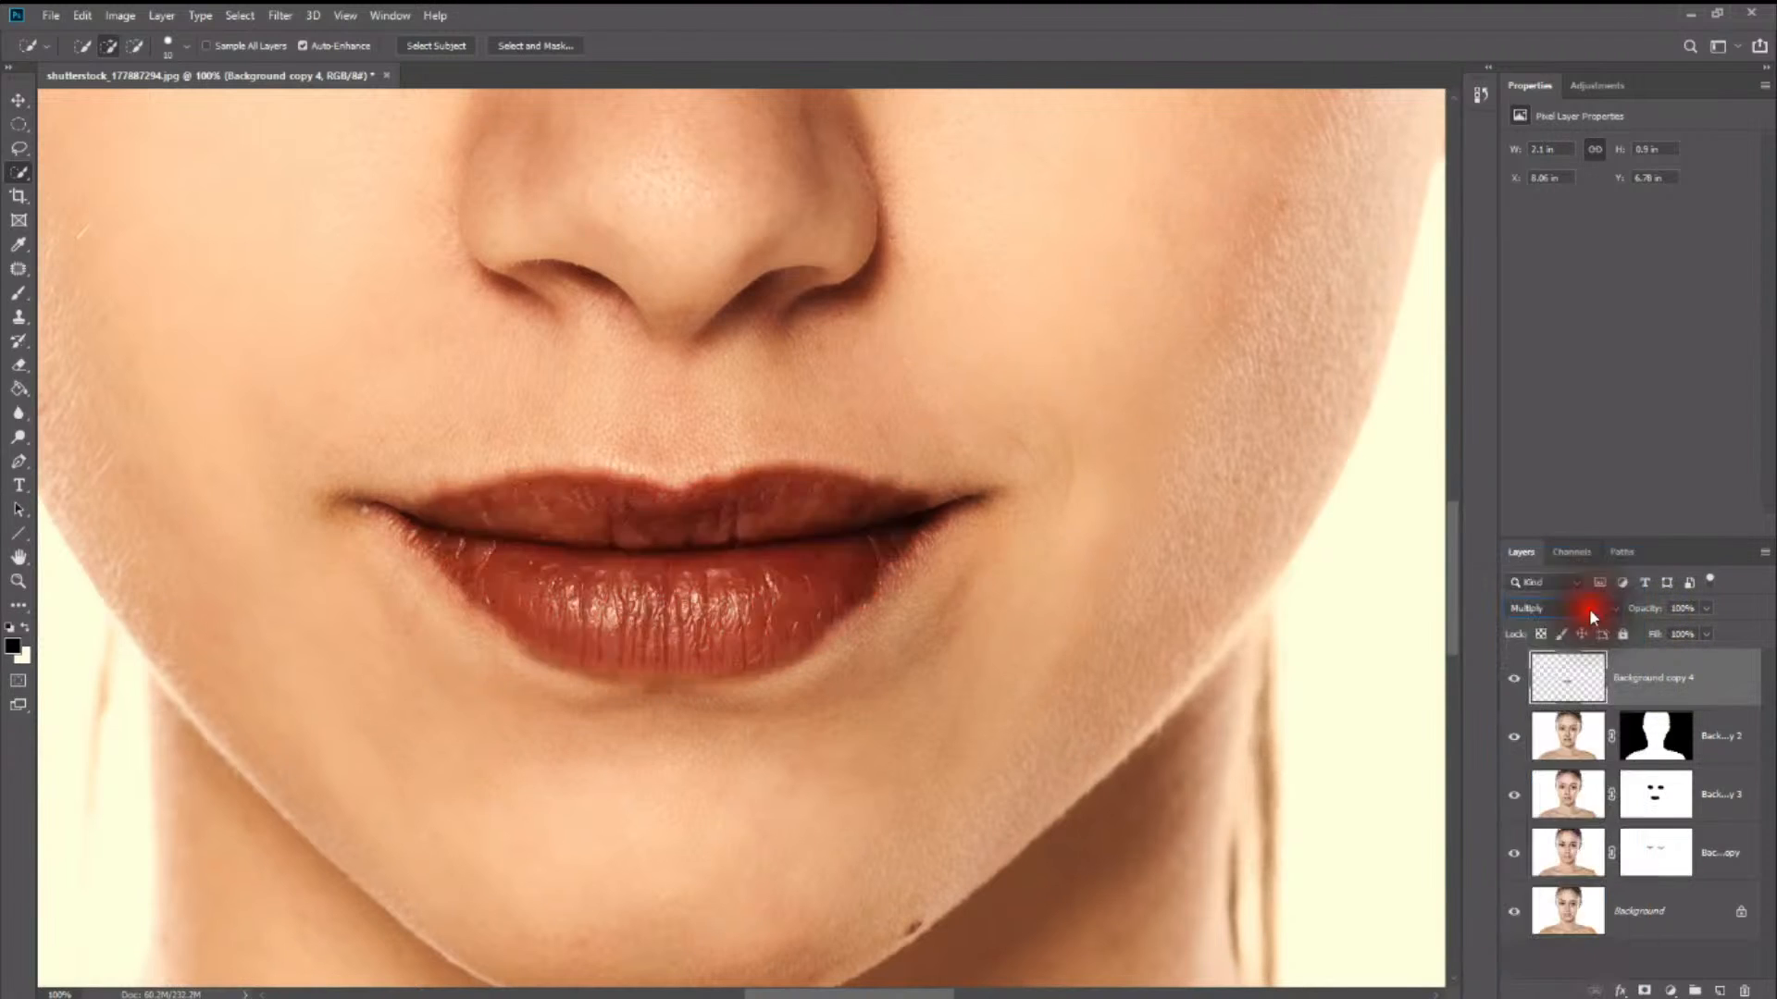
{"action": "left_click", "coordinate": [1590, 608]}
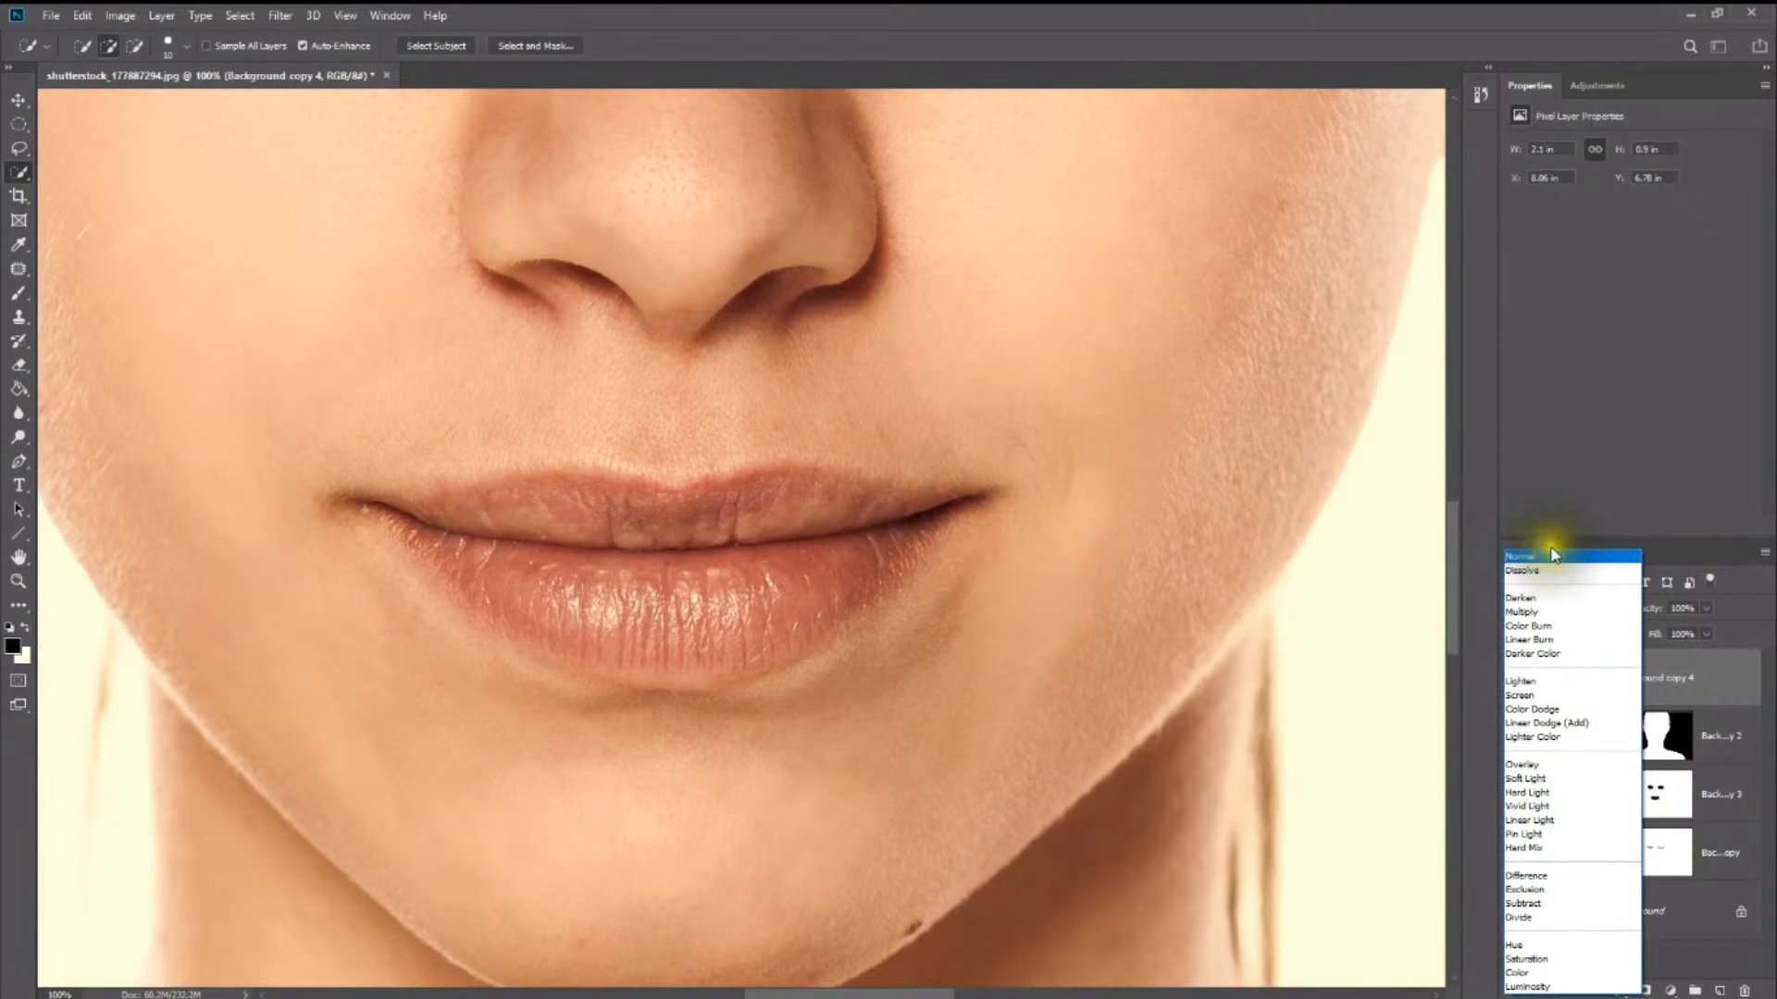
{"action": "left_click", "coordinate": [1551, 546]}
{"action": "left_click", "coordinate": [1551, 608]}
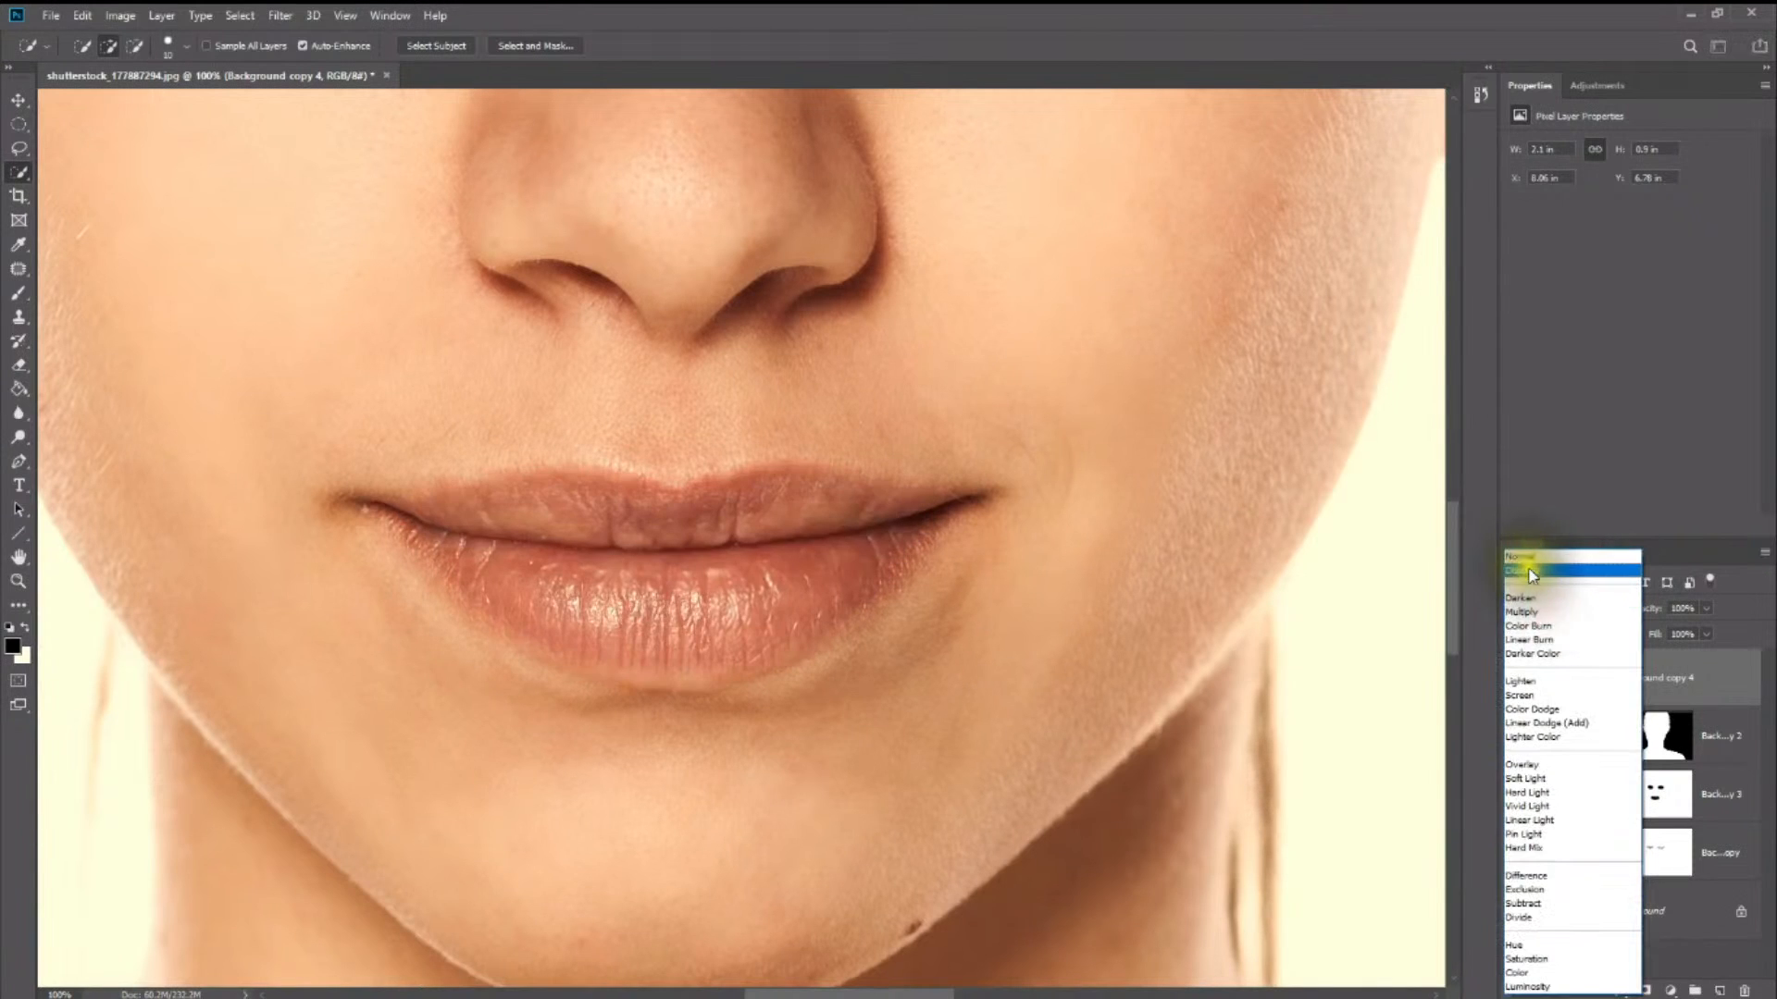
{"action": "left_click", "coordinate": [1520, 556]}
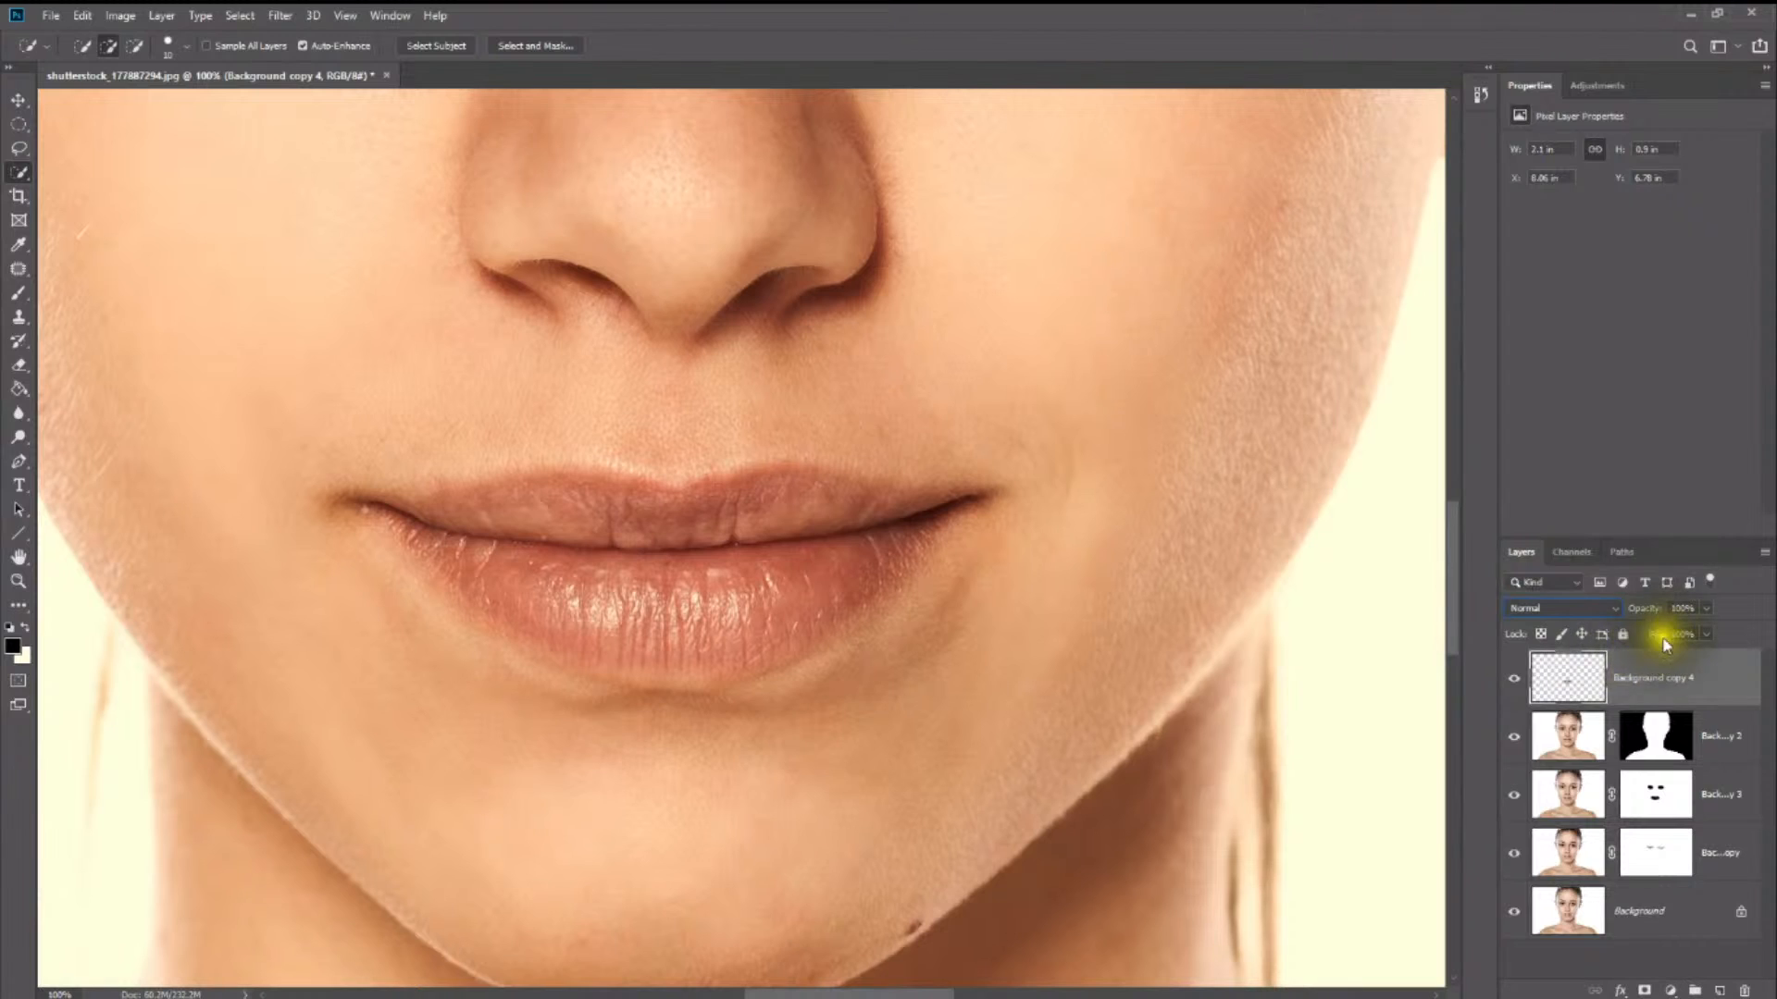
{"action": "left_click", "coordinate": [1574, 733]}
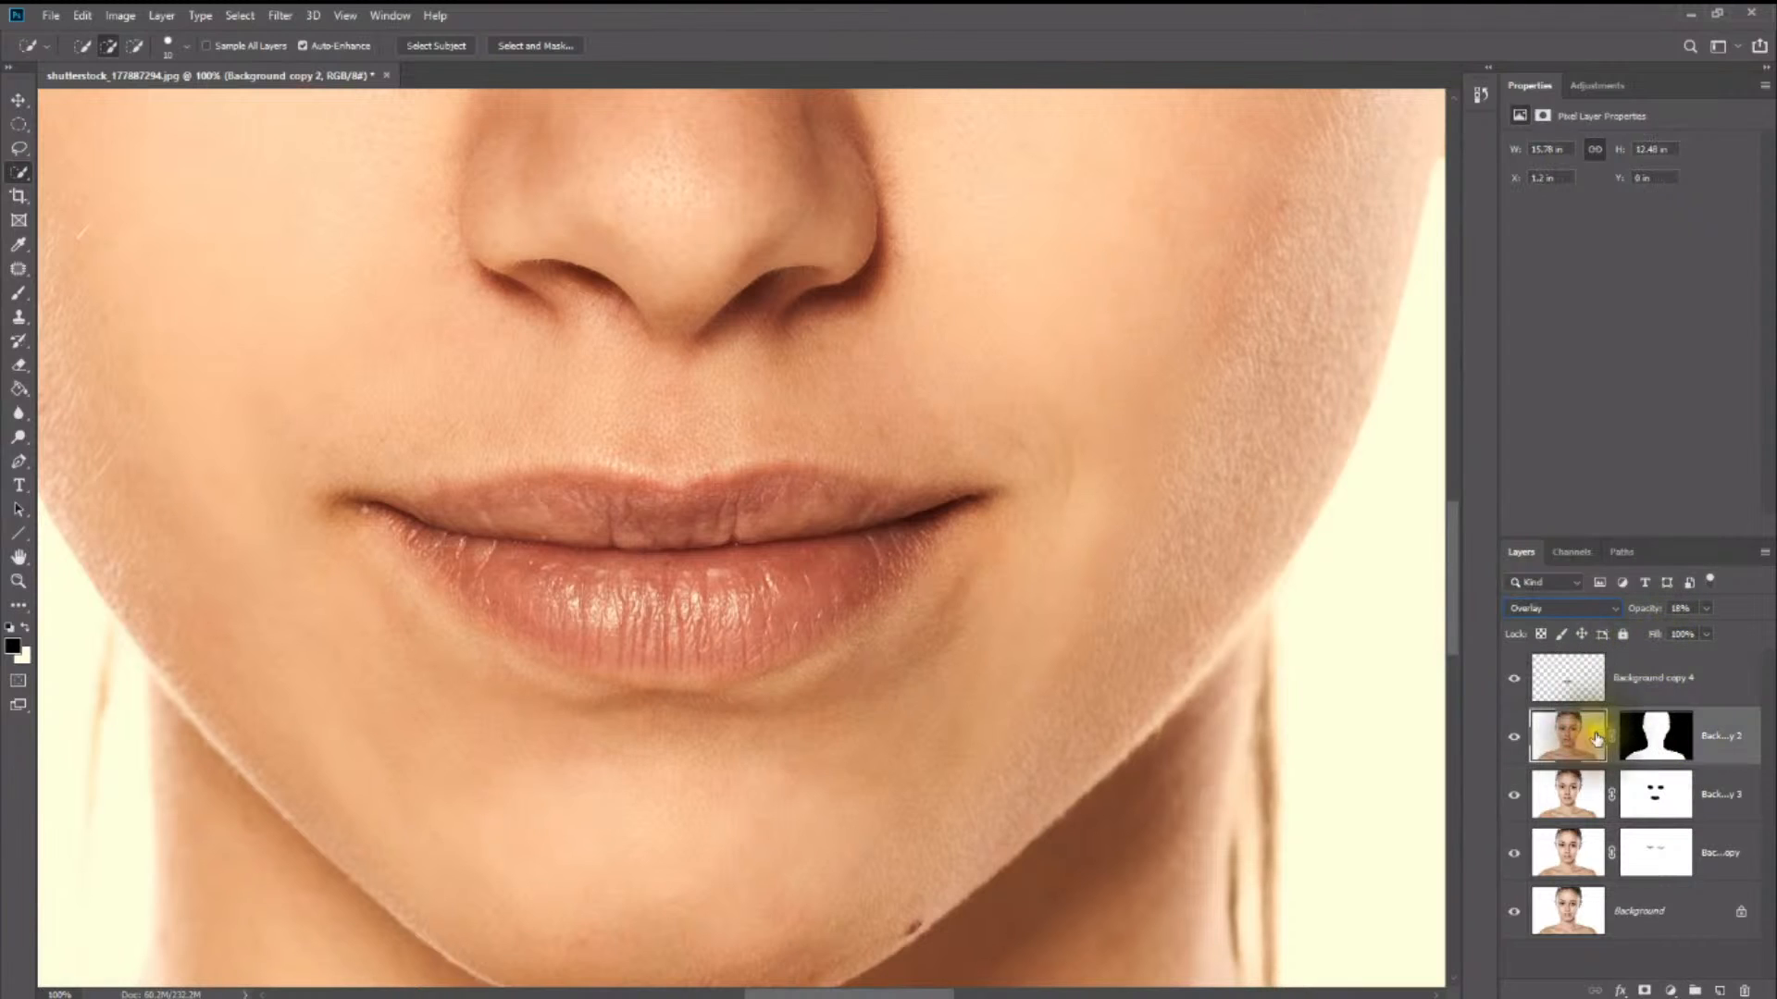
{"action": "left_click", "coordinate": [1602, 684]}
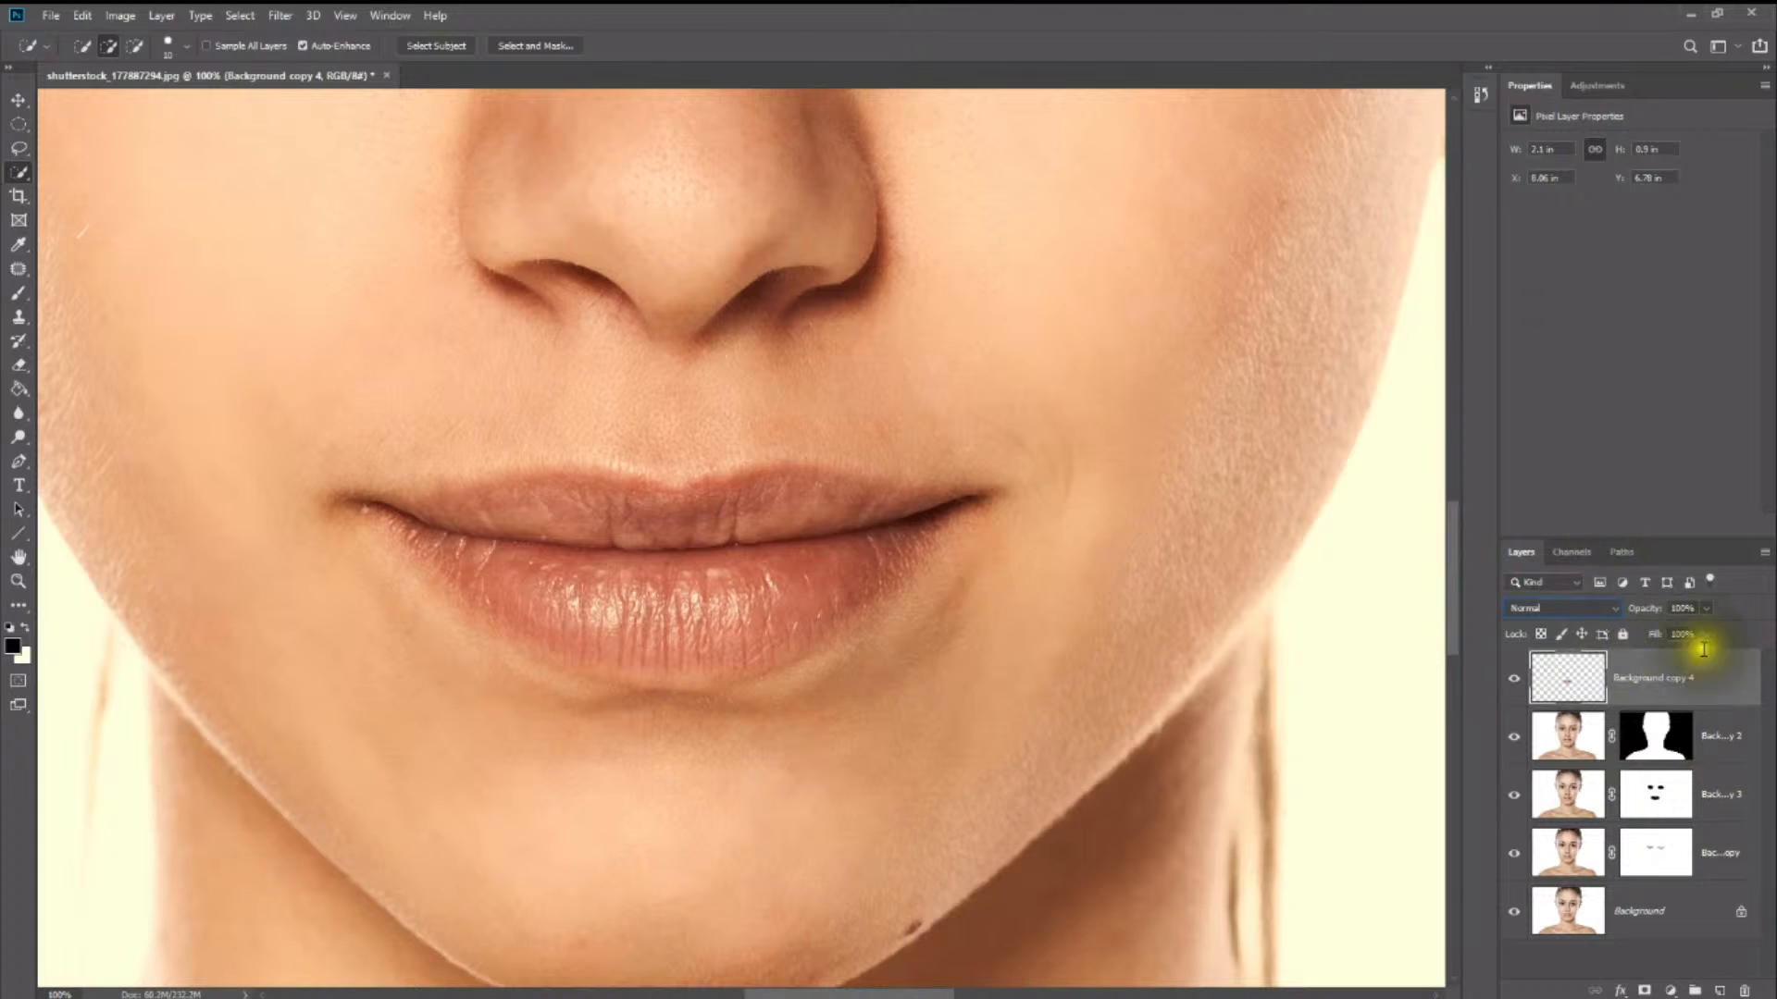
- Apply Smart Blur to the lips layer with radius 88.8, threshold 42.2 and High quality
{"action": "left_click", "coordinate": [289, 17]}
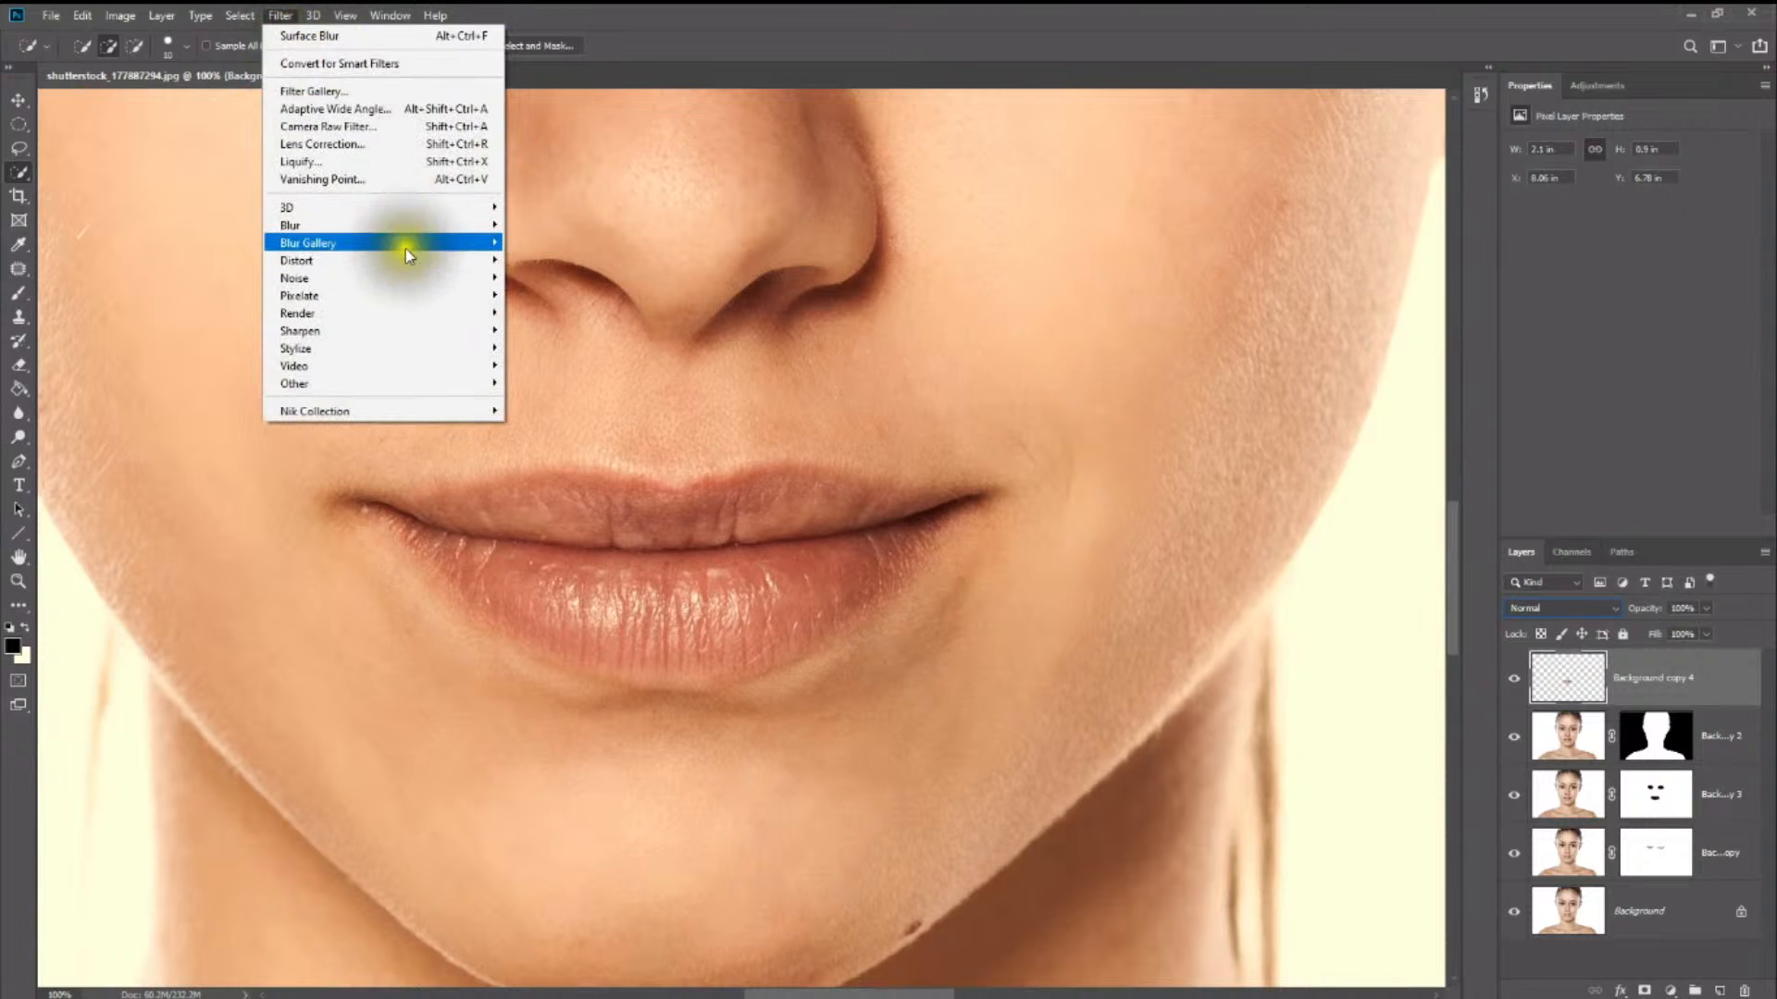
{"action": "mouse_move", "coordinate": [412, 228]}
{"action": "mouse_move", "coordinate": [472, 230]}
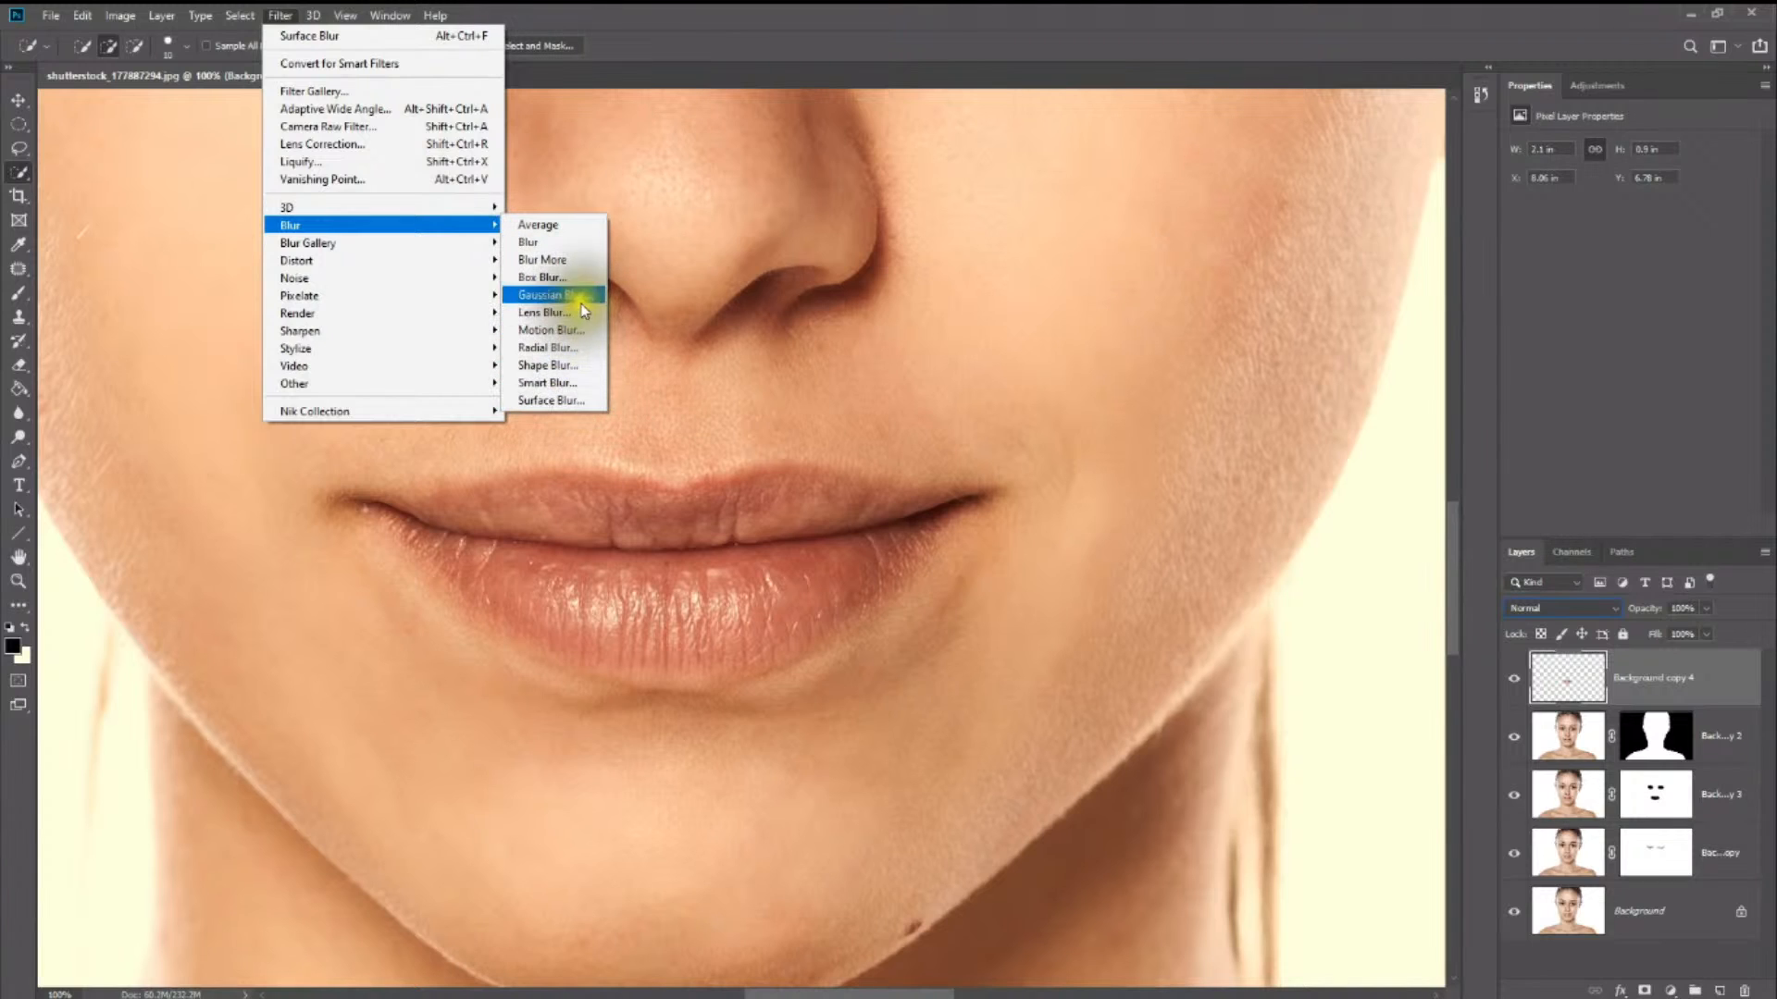
{"action": "left_click", "coordinate": [581, 388]}
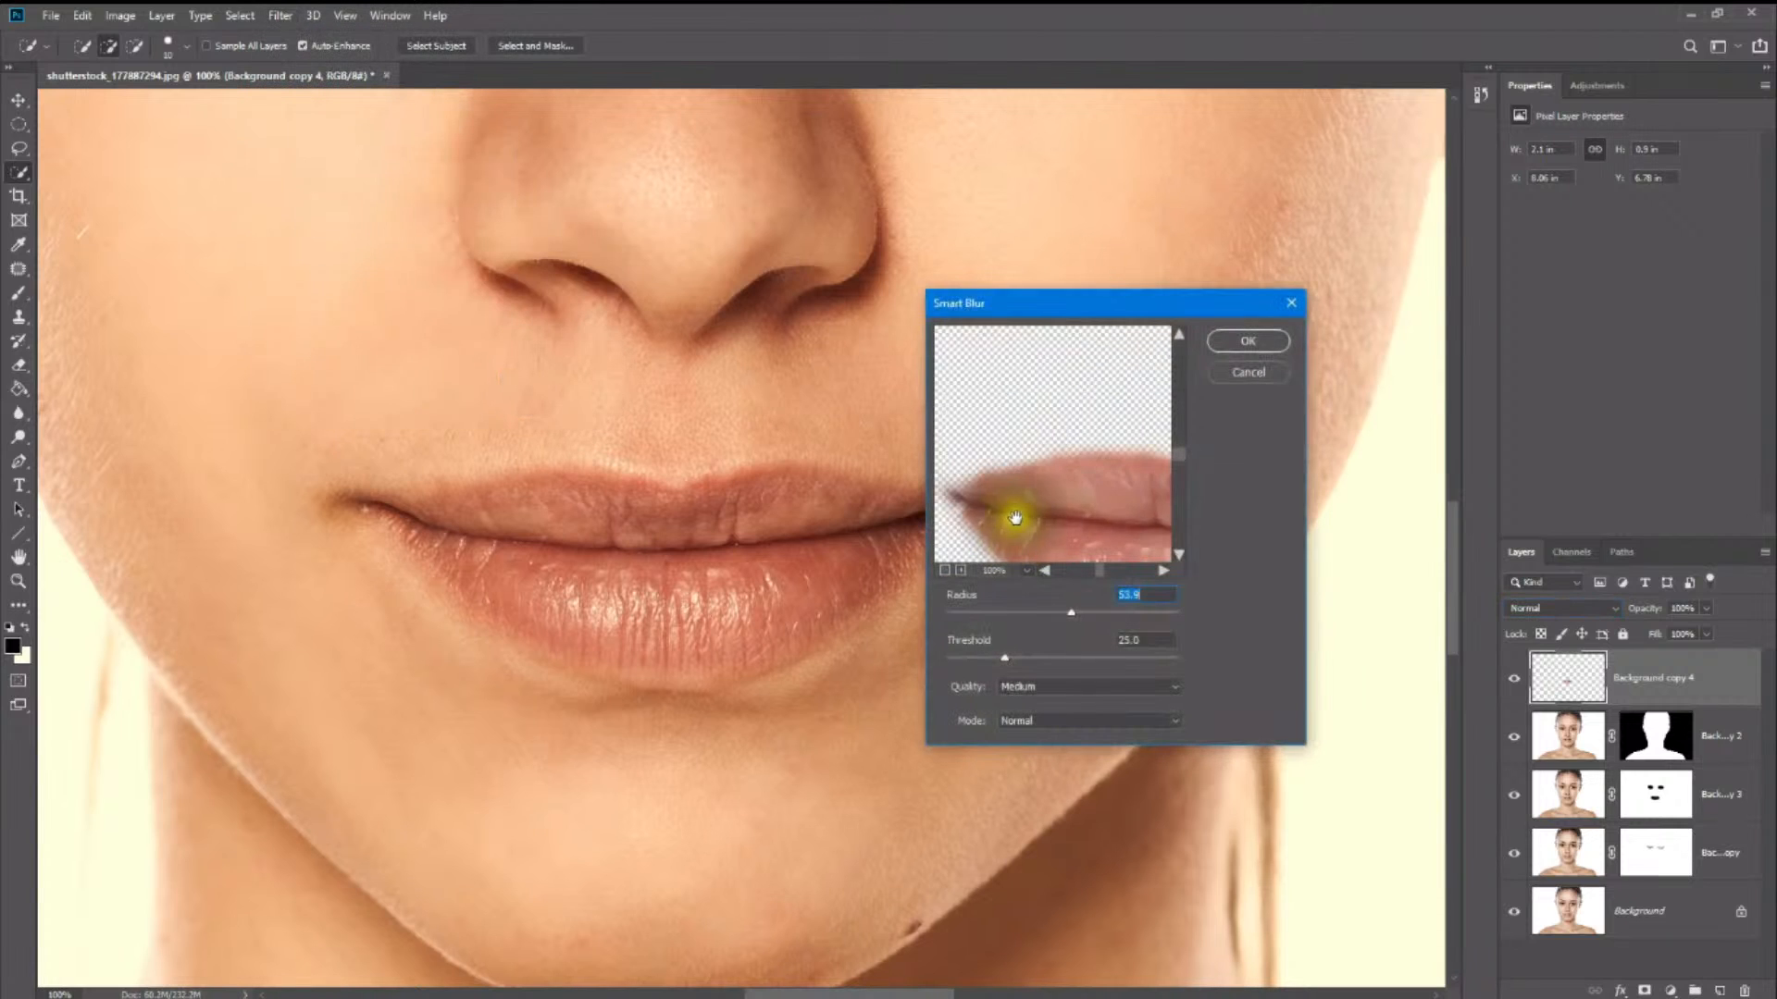
{"action": "left_click_drag", "start_coordinate": [1013, 508], "coordinate": [1037, 422]}
{"action": "left_click_drag", "start_coordinate": [1110, 468], "coordinate": [1057, 486]}
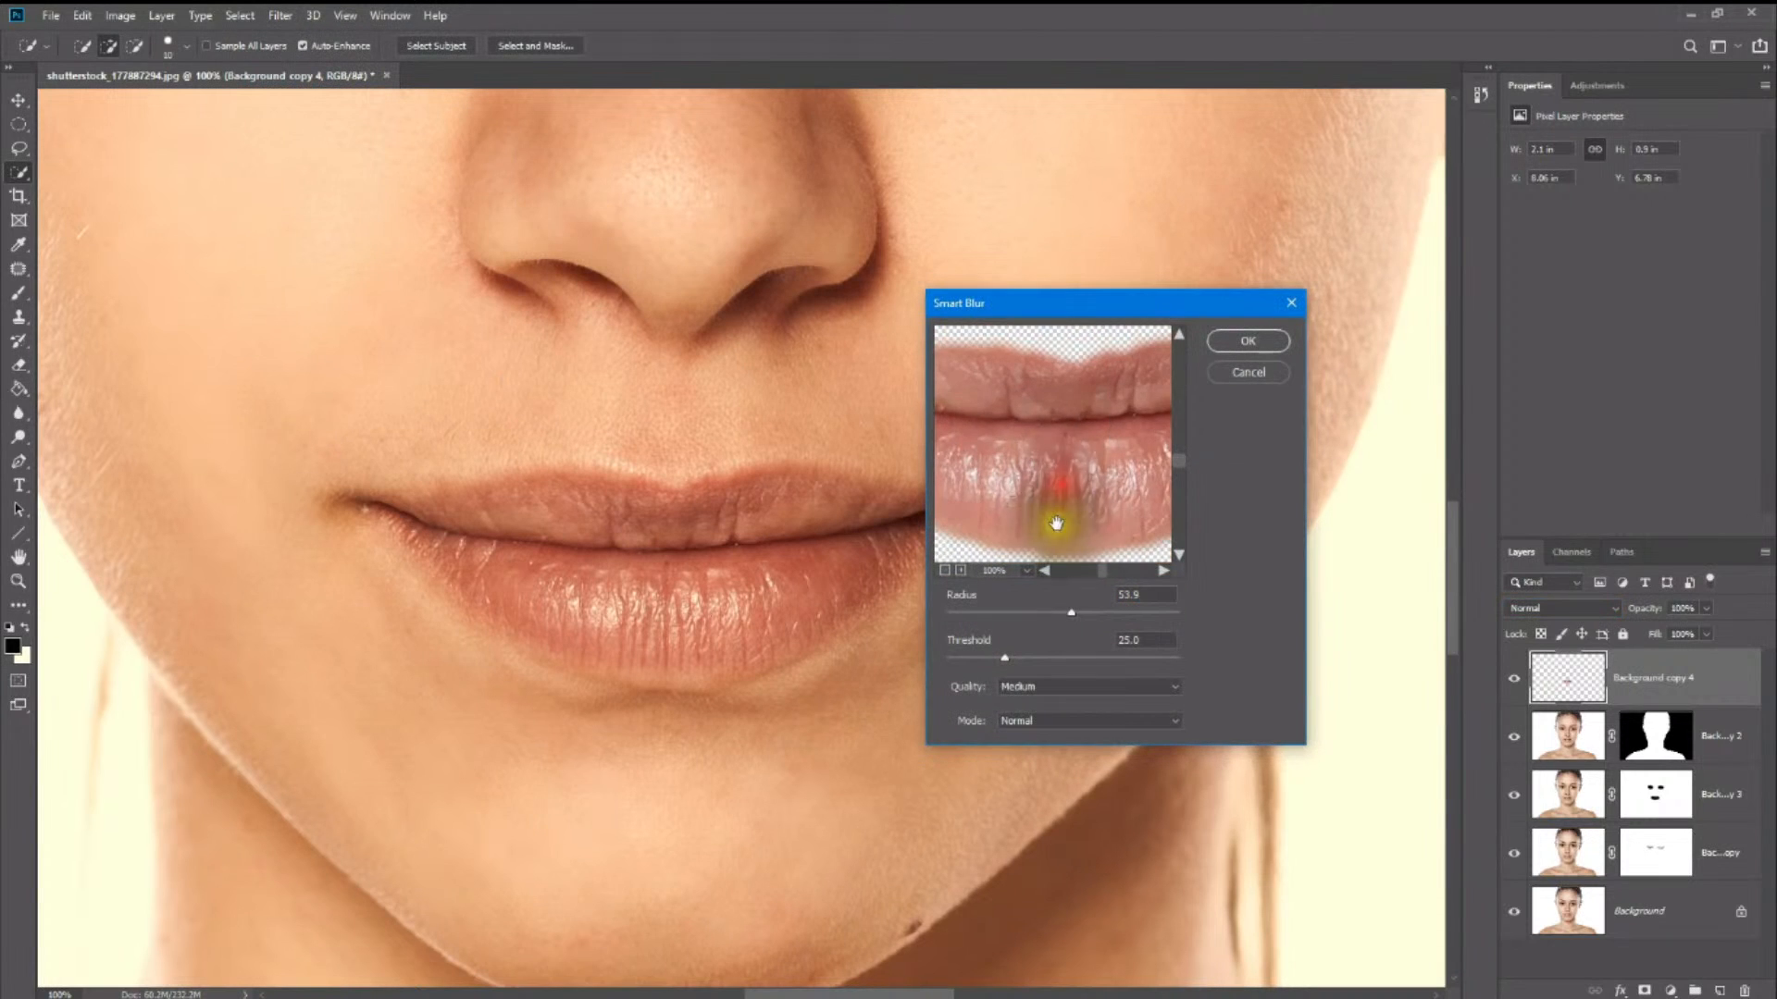
{"action": "left_click_drag", "start_coordinate": [1091, 615], "coordinate": [1111, 614]}
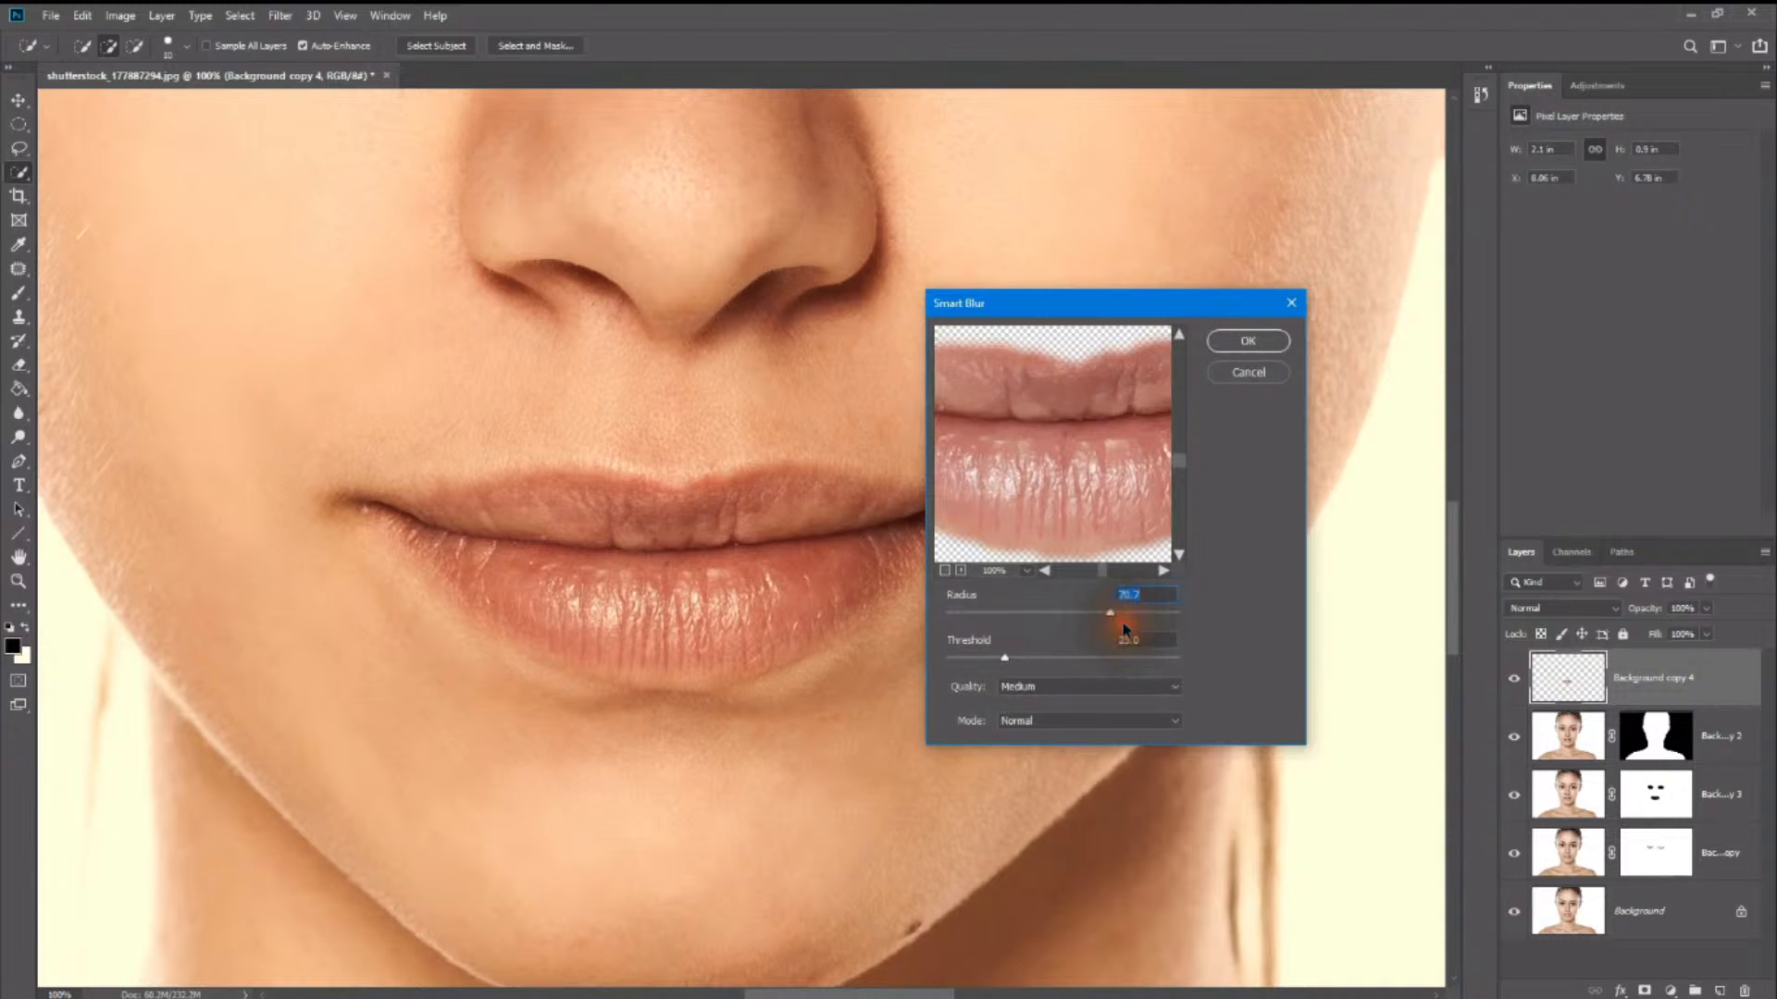
{"action": "left_click", "coordinate": [1151, 618]}
{"action": "left_click", "coordinate": [1071, 685]}
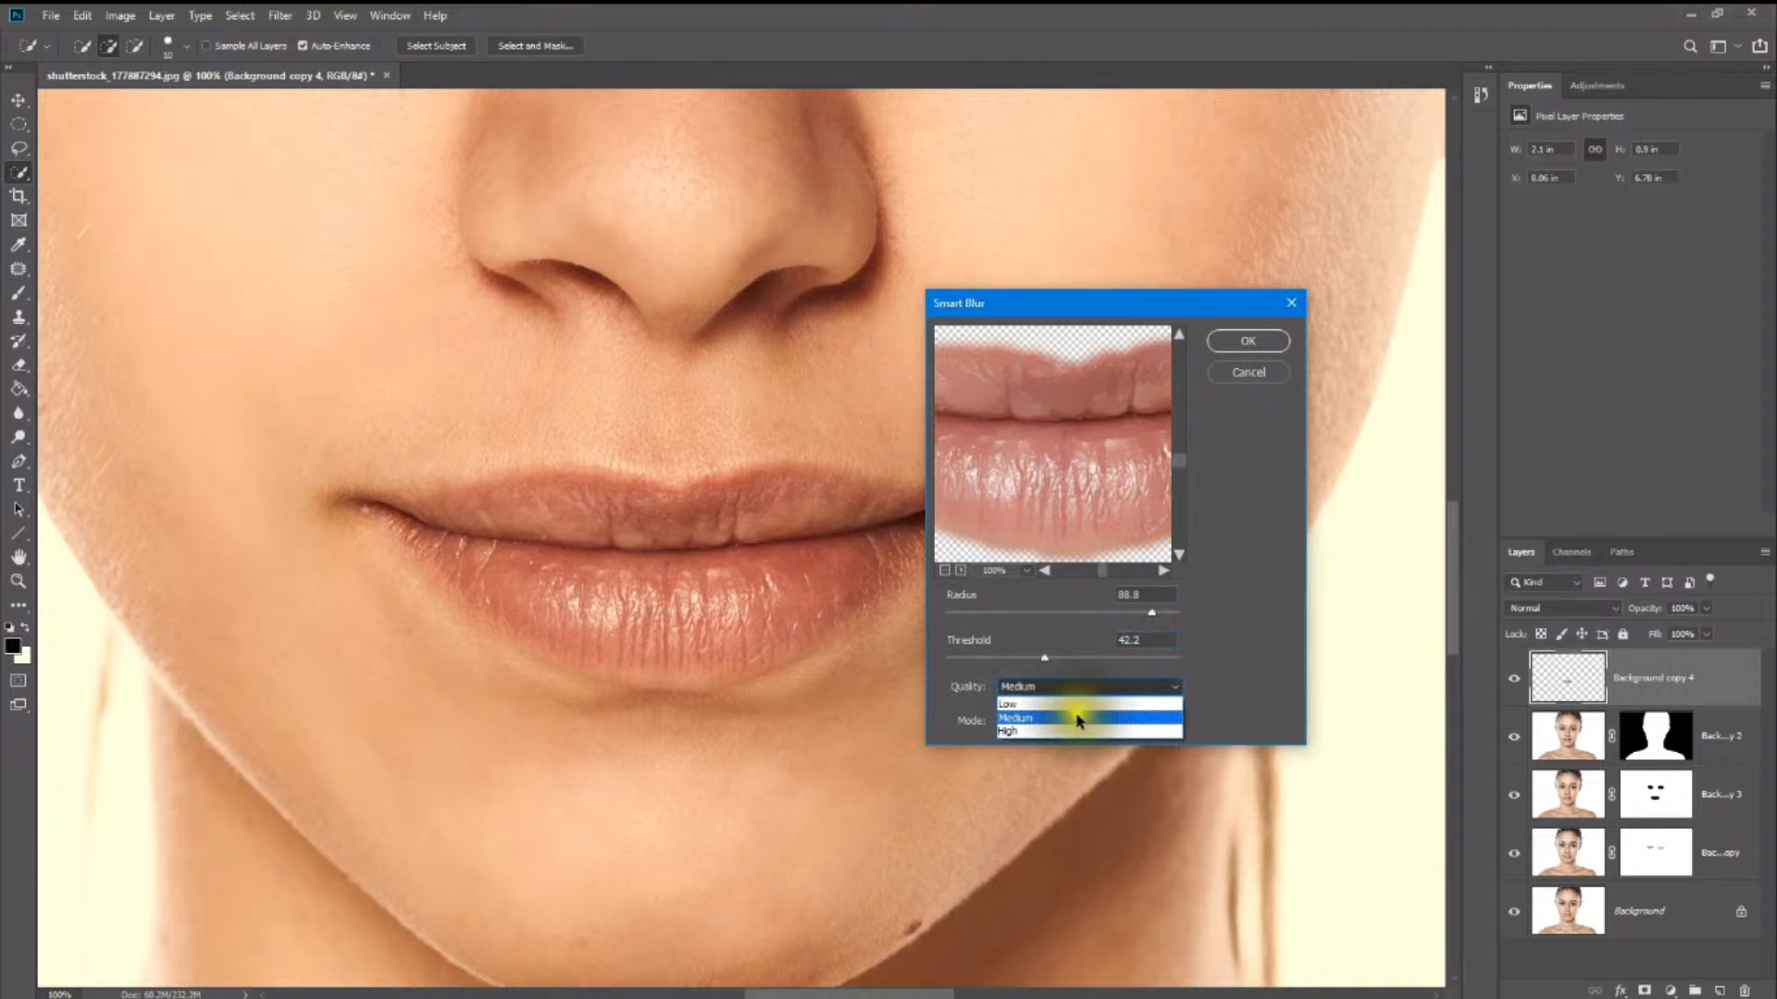
{"action": "left_click", "coordinate": [1078, 731]}
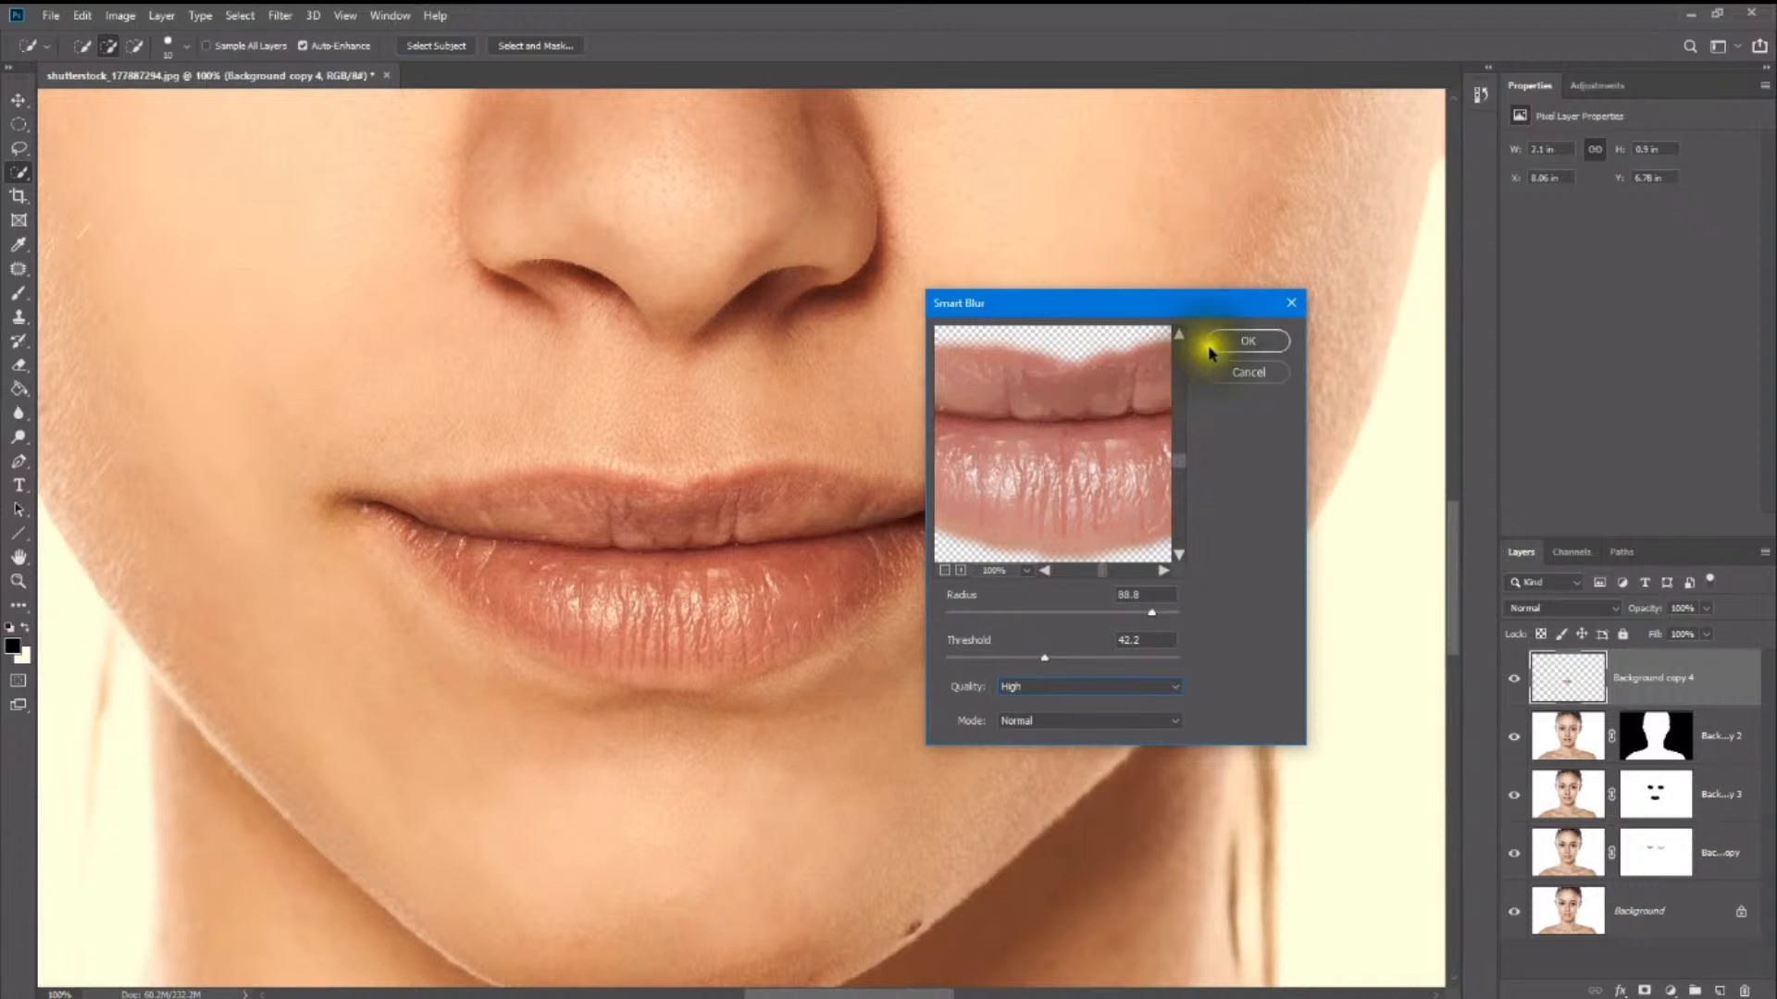
{"action": "left_click", "coordinate": [1249, 343]}
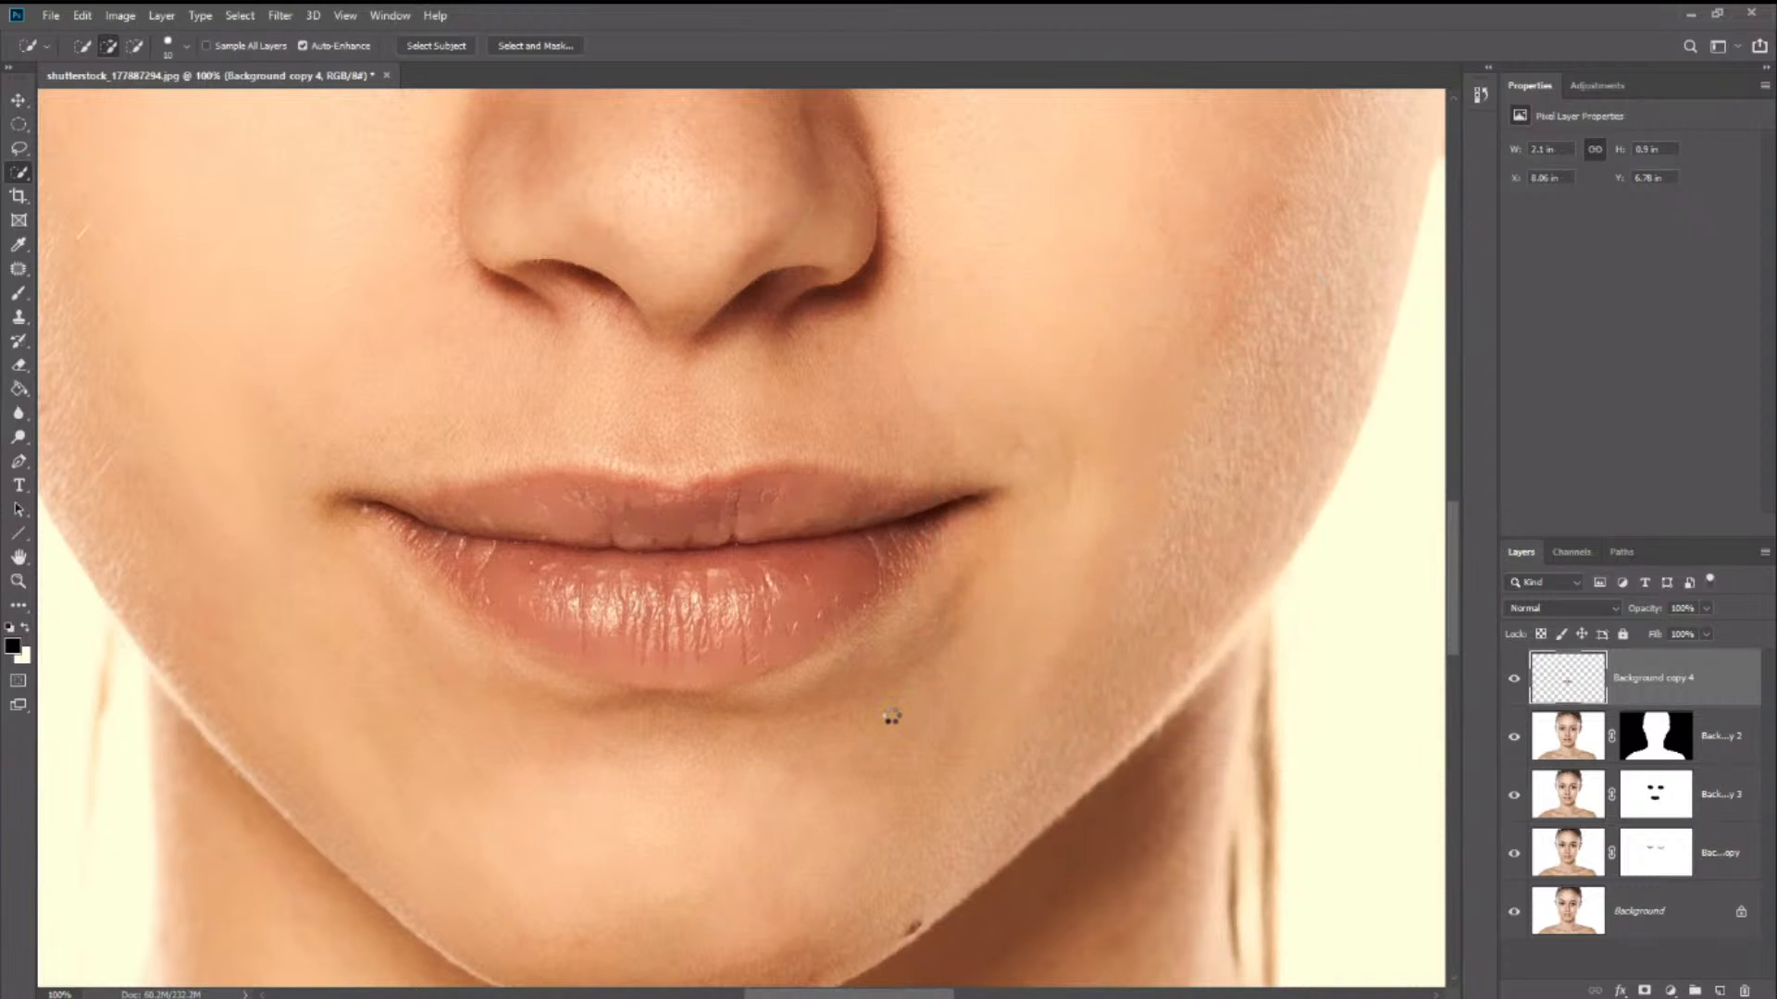
- Reduce the blurred lips layer's opacity to 54%
{"action": "scroll", "coordinate": [833, 689], "scroll_direction": "up", "scroll_amount": 1}
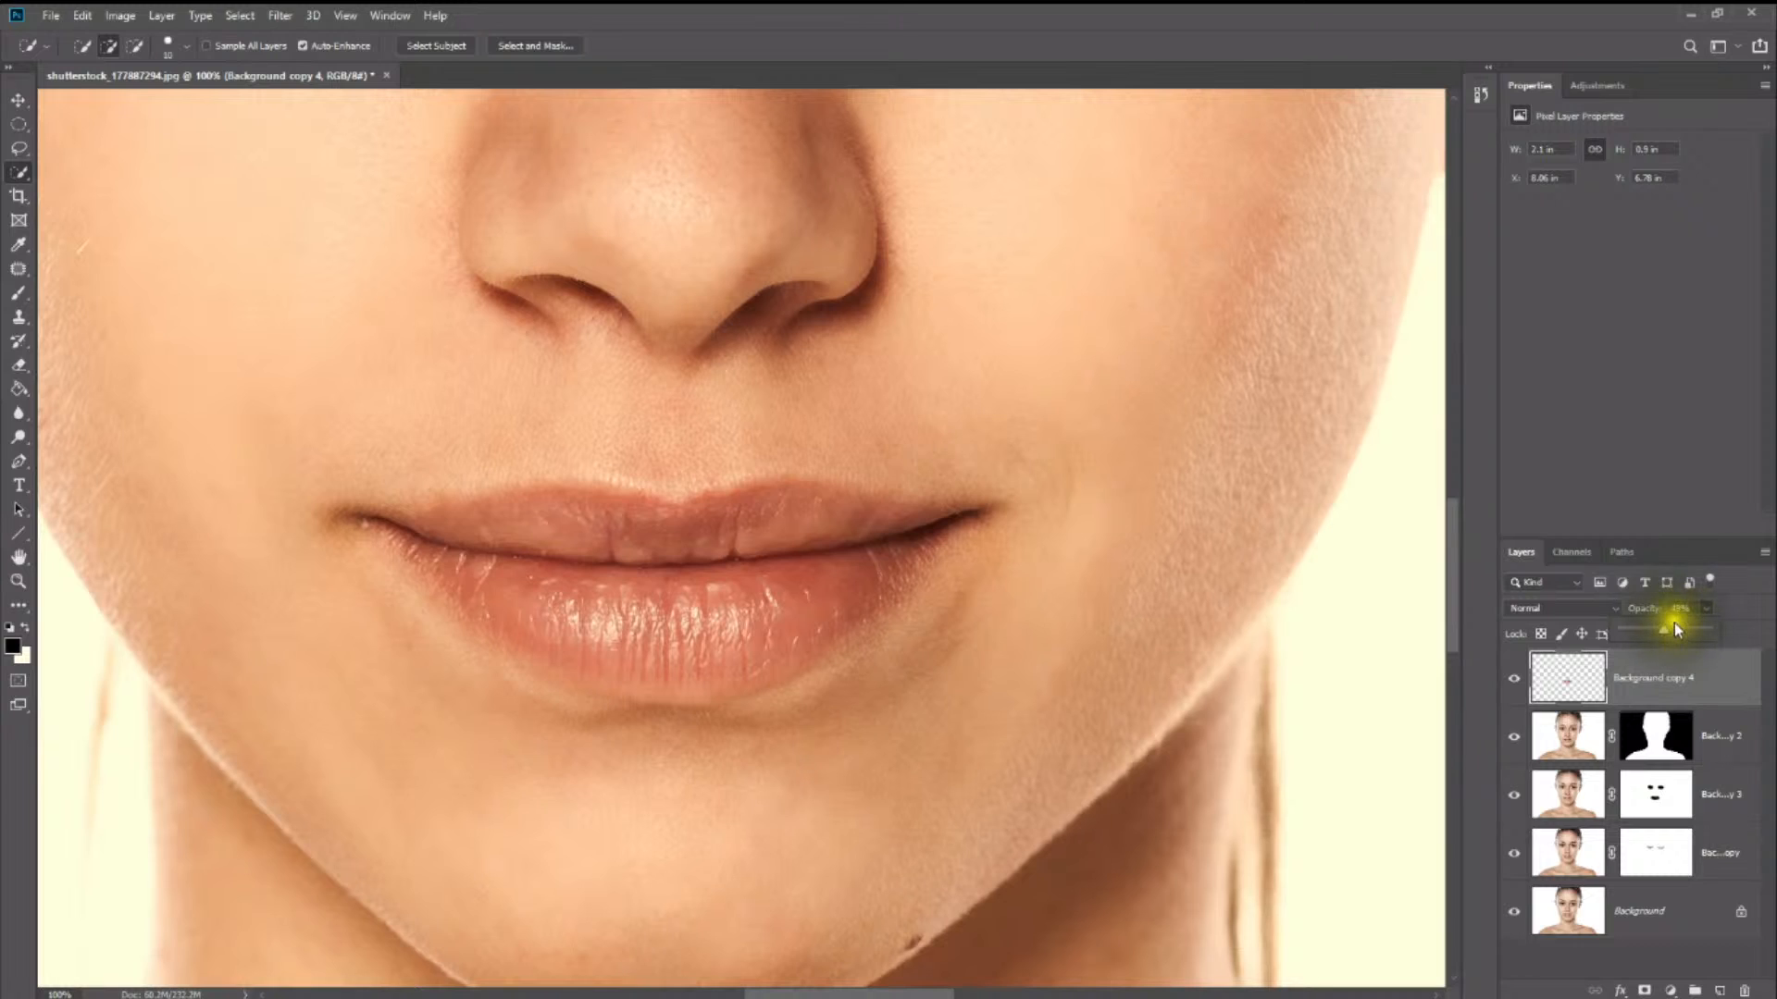
{"action": "left_click_drag", "start_coordinate": [1645, 631], "coordinate": [1670, 633]}
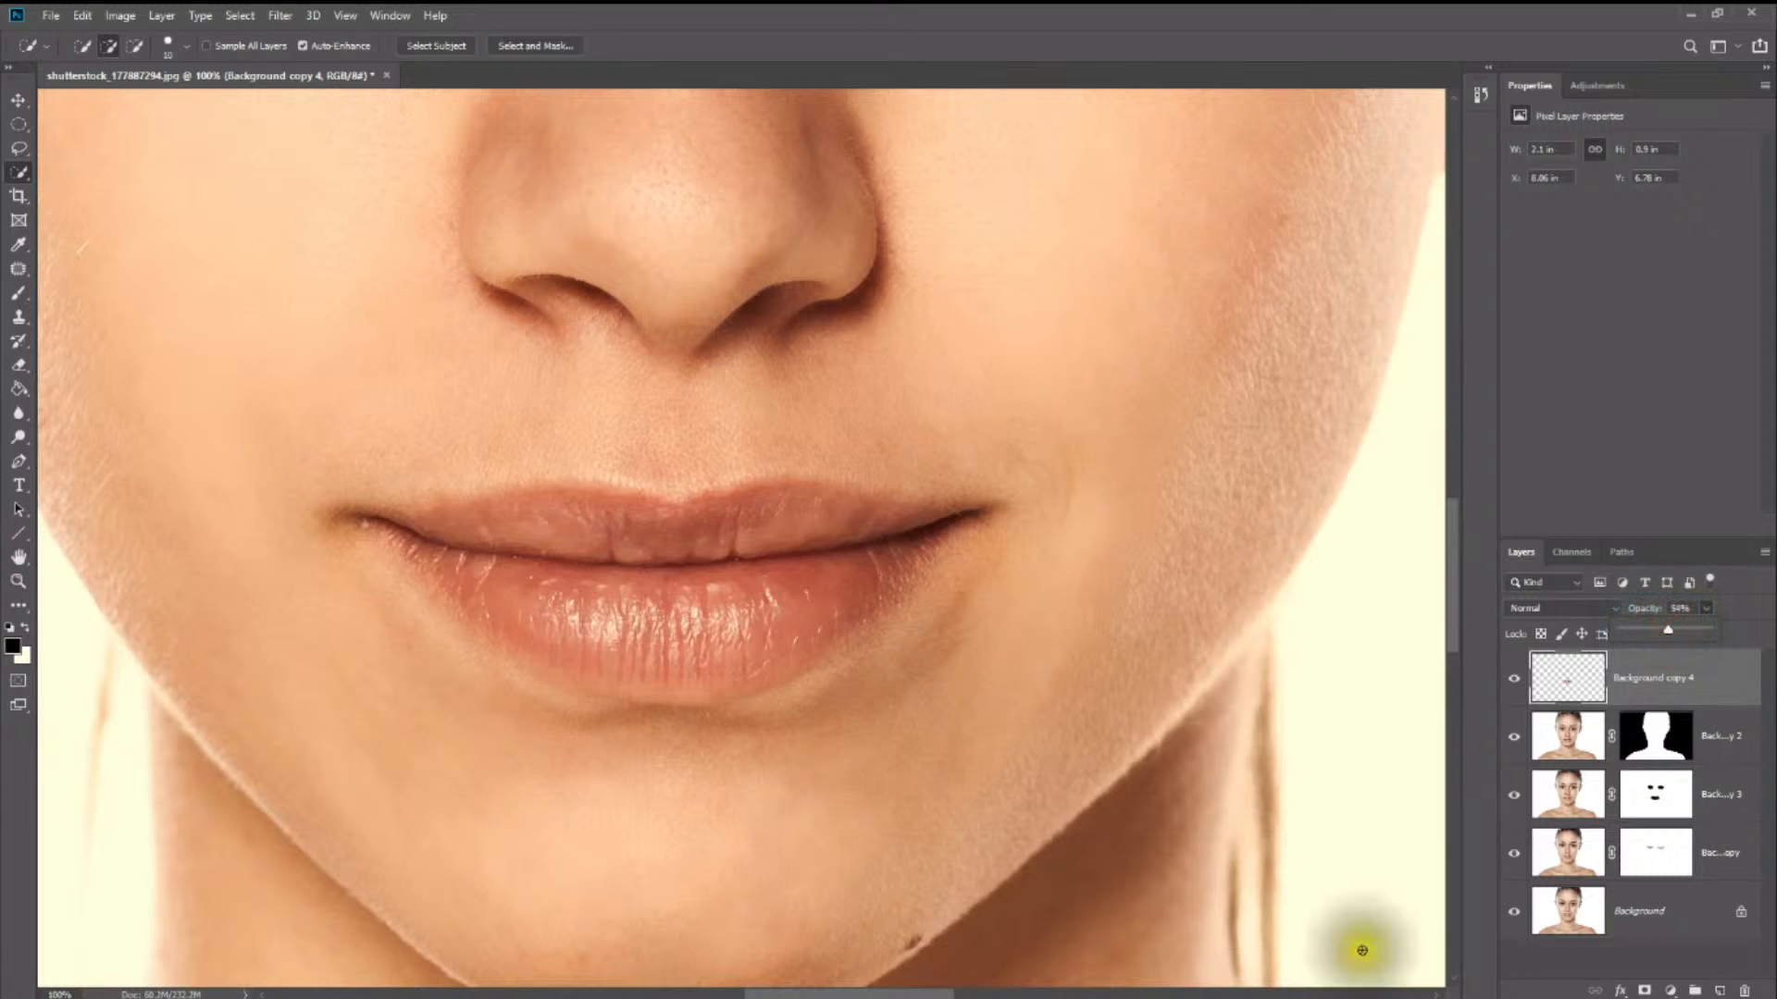
- Preview the Multiply blend mode on the partly transparent lips layer and return it to Normal
{"action": "left_click", "coordinate": [1665, 630]}
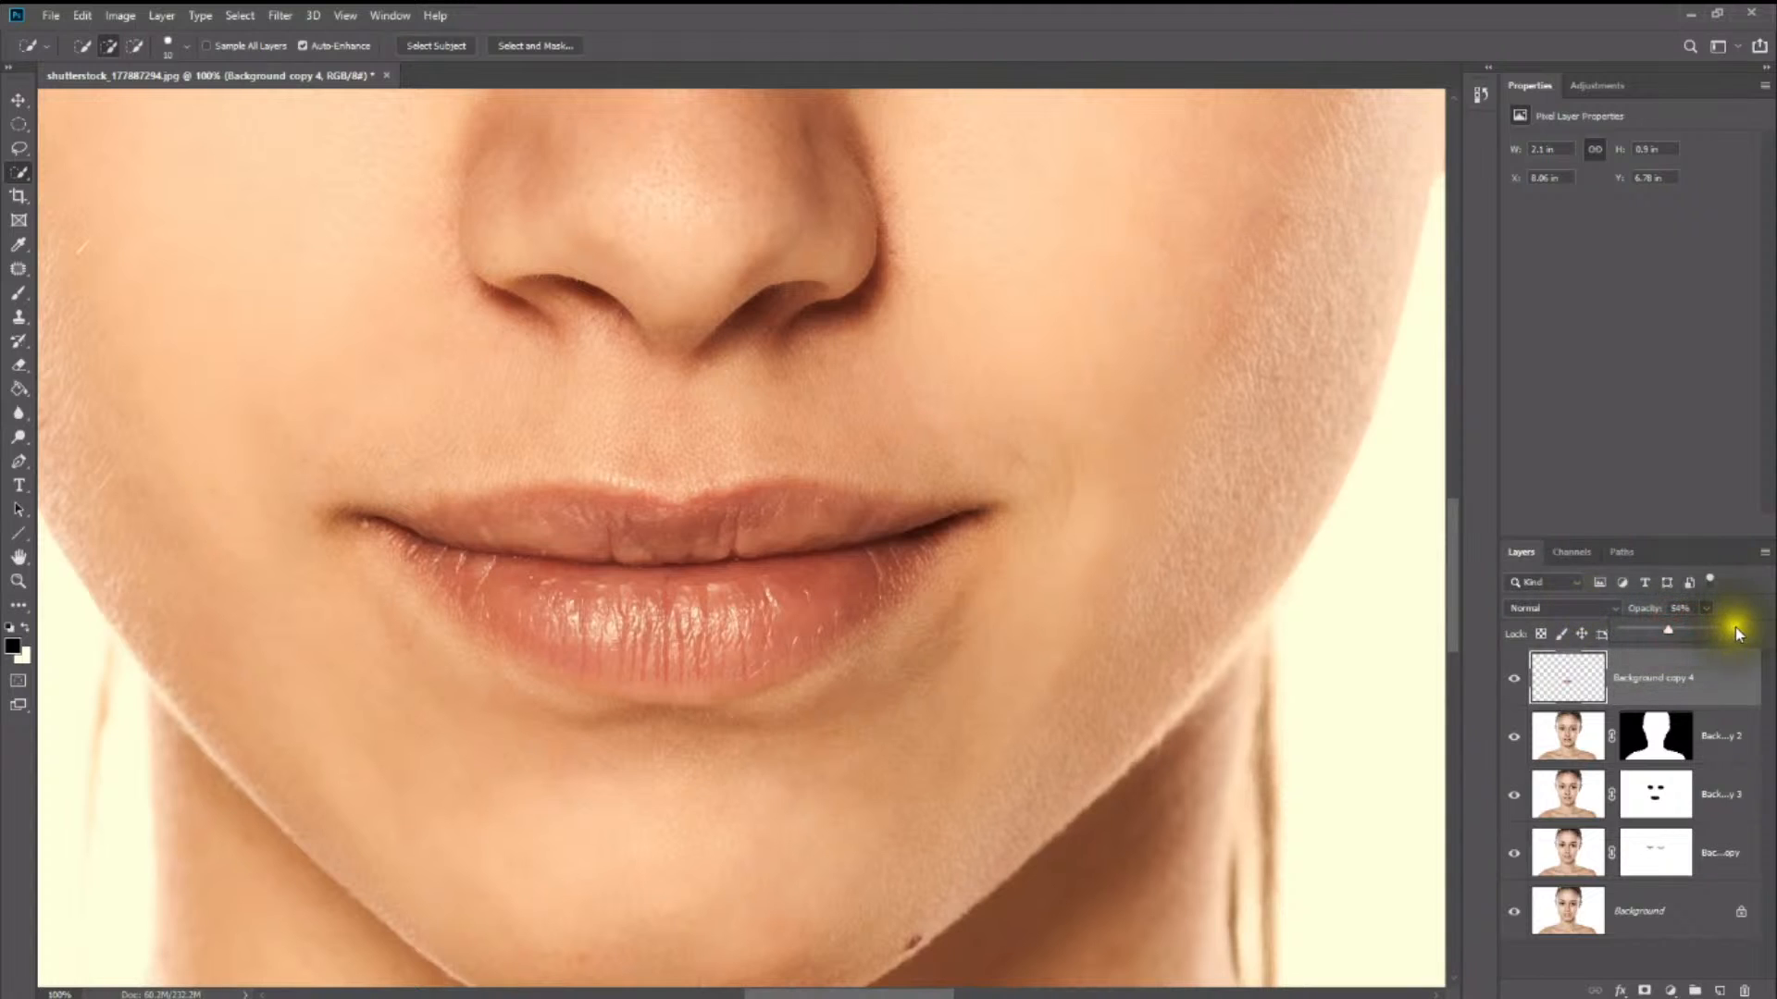
{"action": "left_click", "coordinate": [1738, 622]}
{"action": "left_click", "coordinate": [1562, 609]}
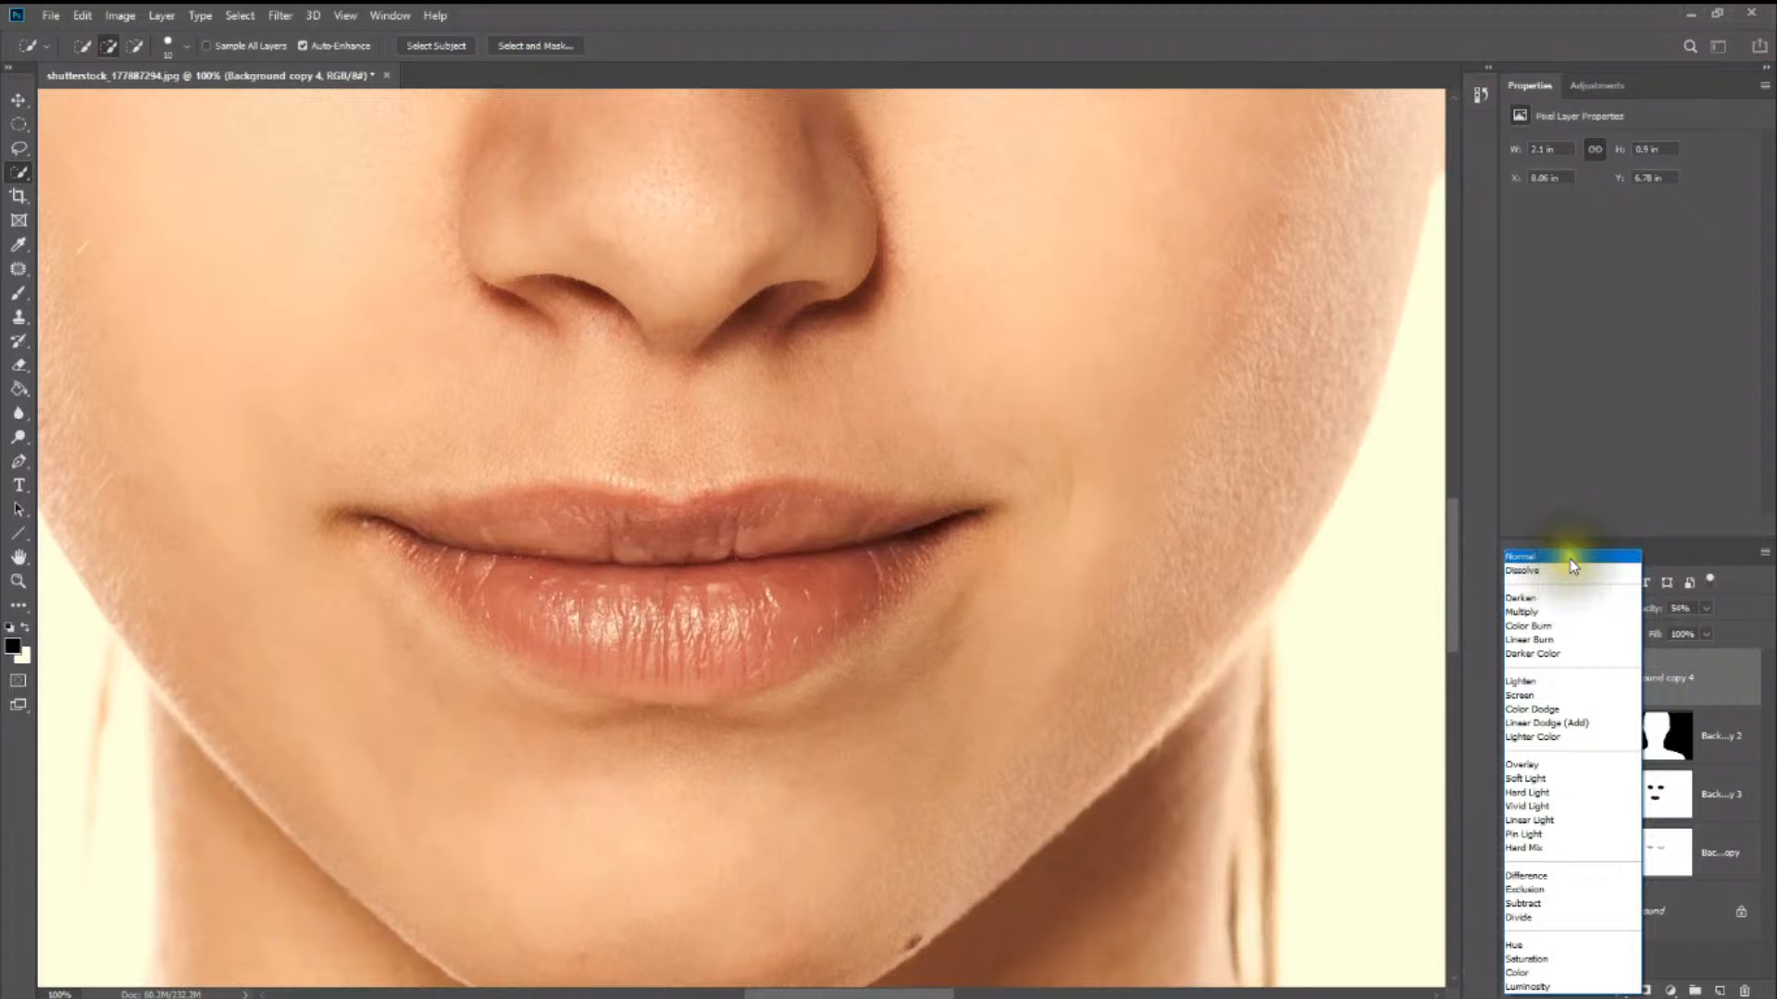
{"action": "left_click", "coordinate": [1570, 558]}
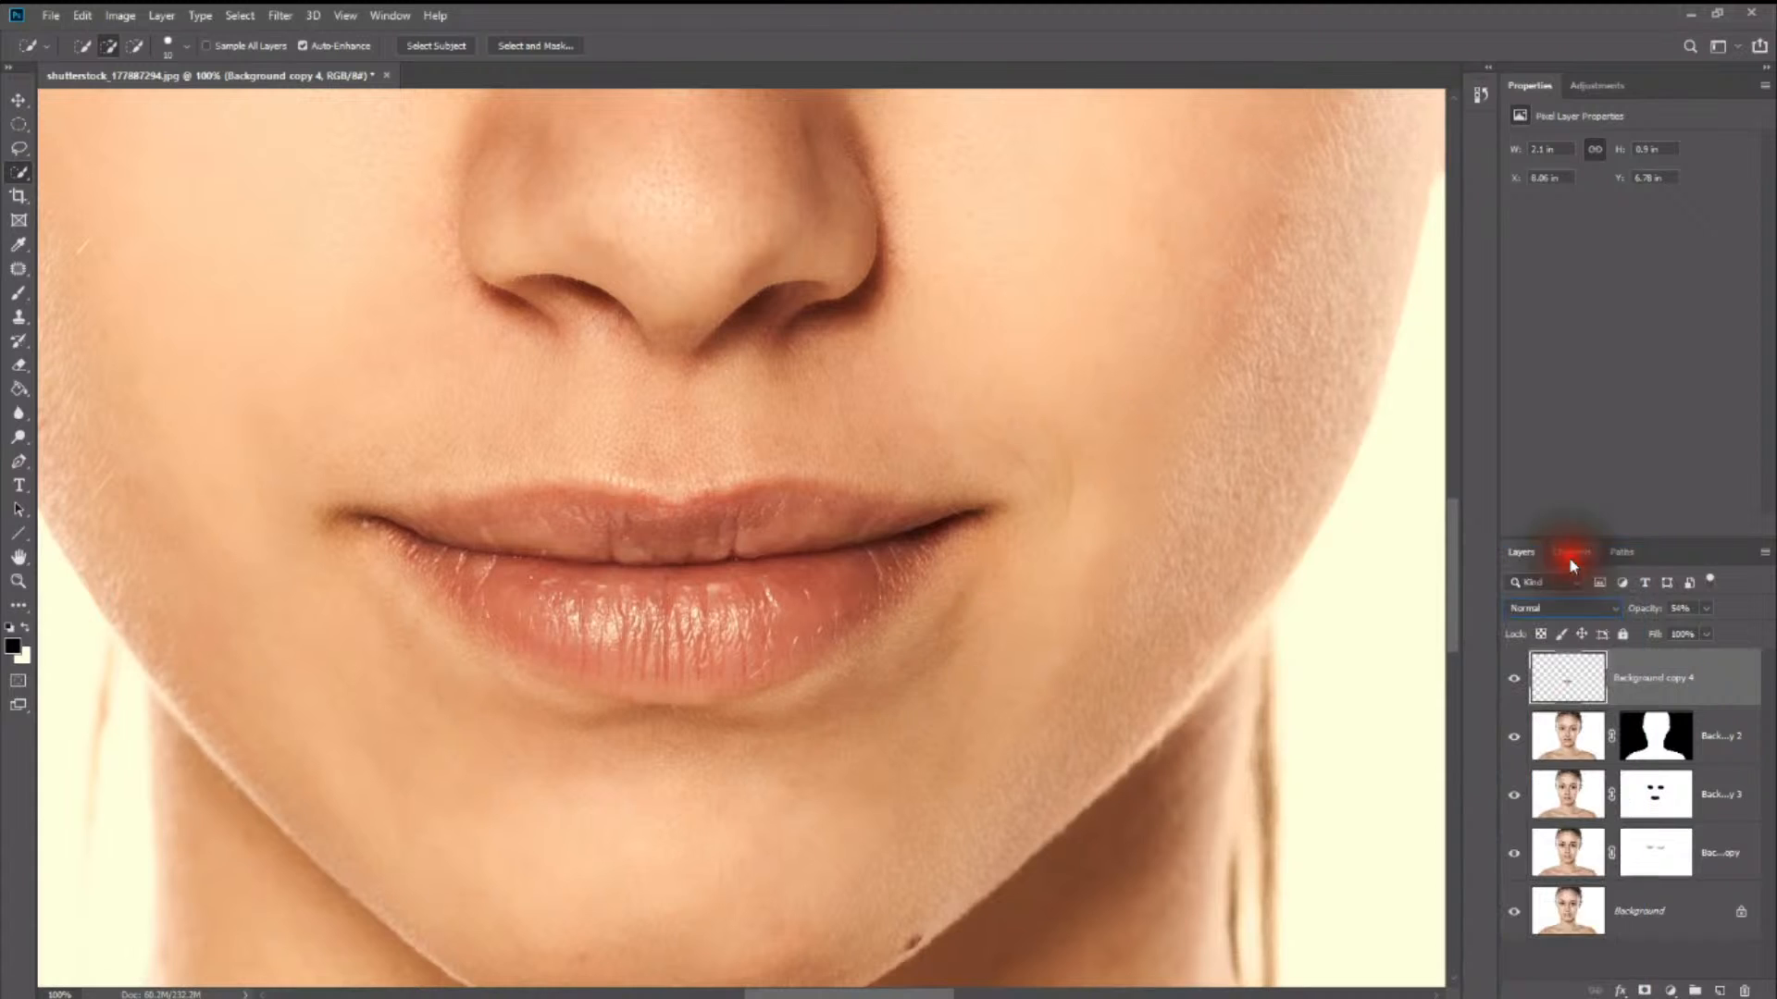
{"action": "left_click", "coordinate": [1707, 610]}
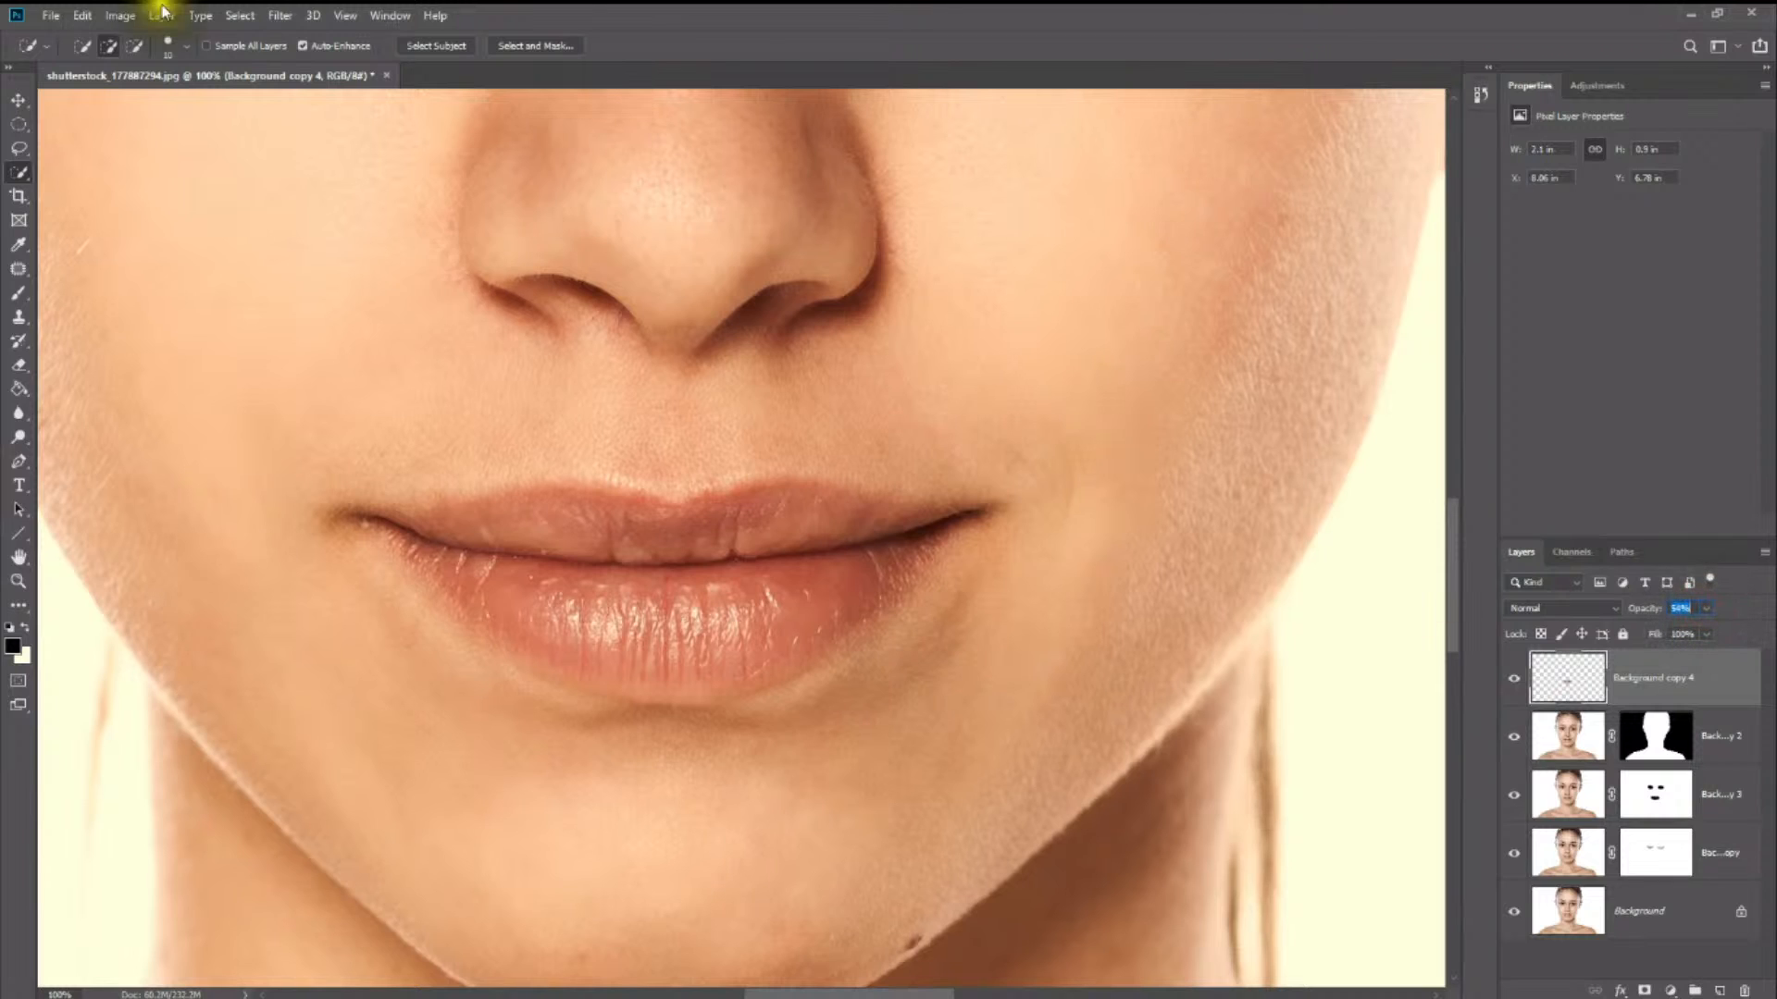
- Apply Surface Blur to the lips layer with a radius of 53 pixels and a threshold of 116 levels
{"action": "left_click", "coordinate": [280, 14]}
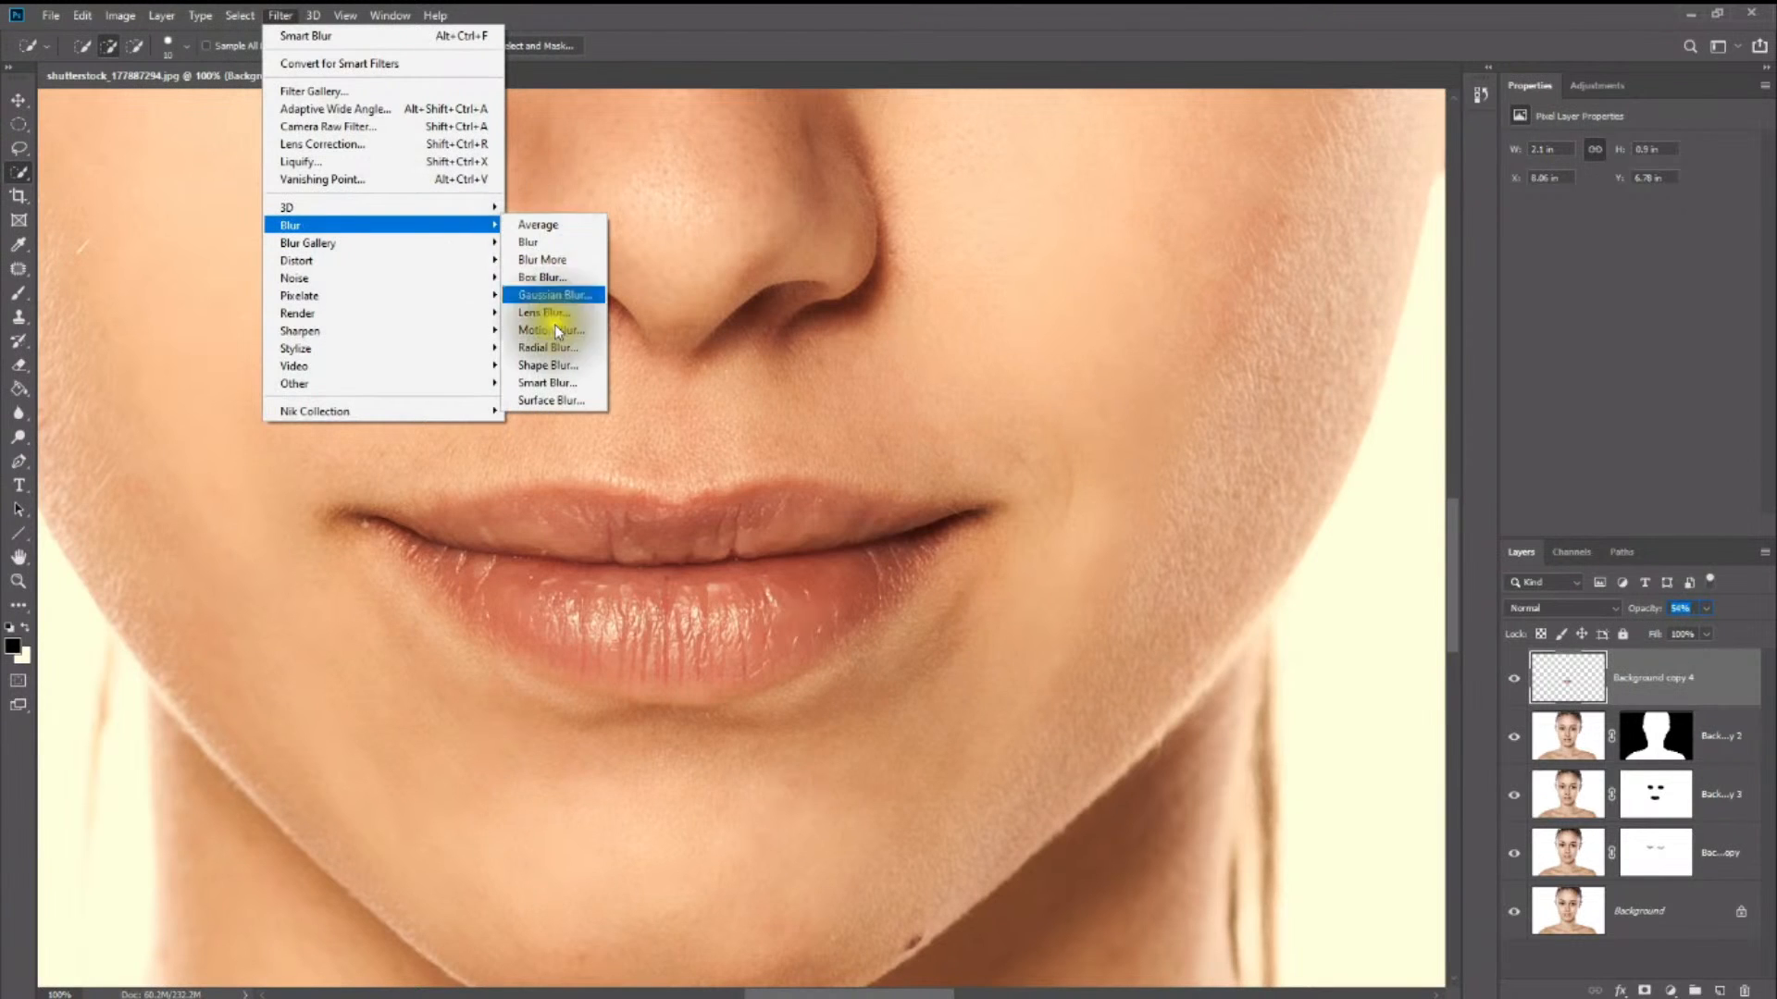
{"action": "left_click", "coordinate": [556, 400]}
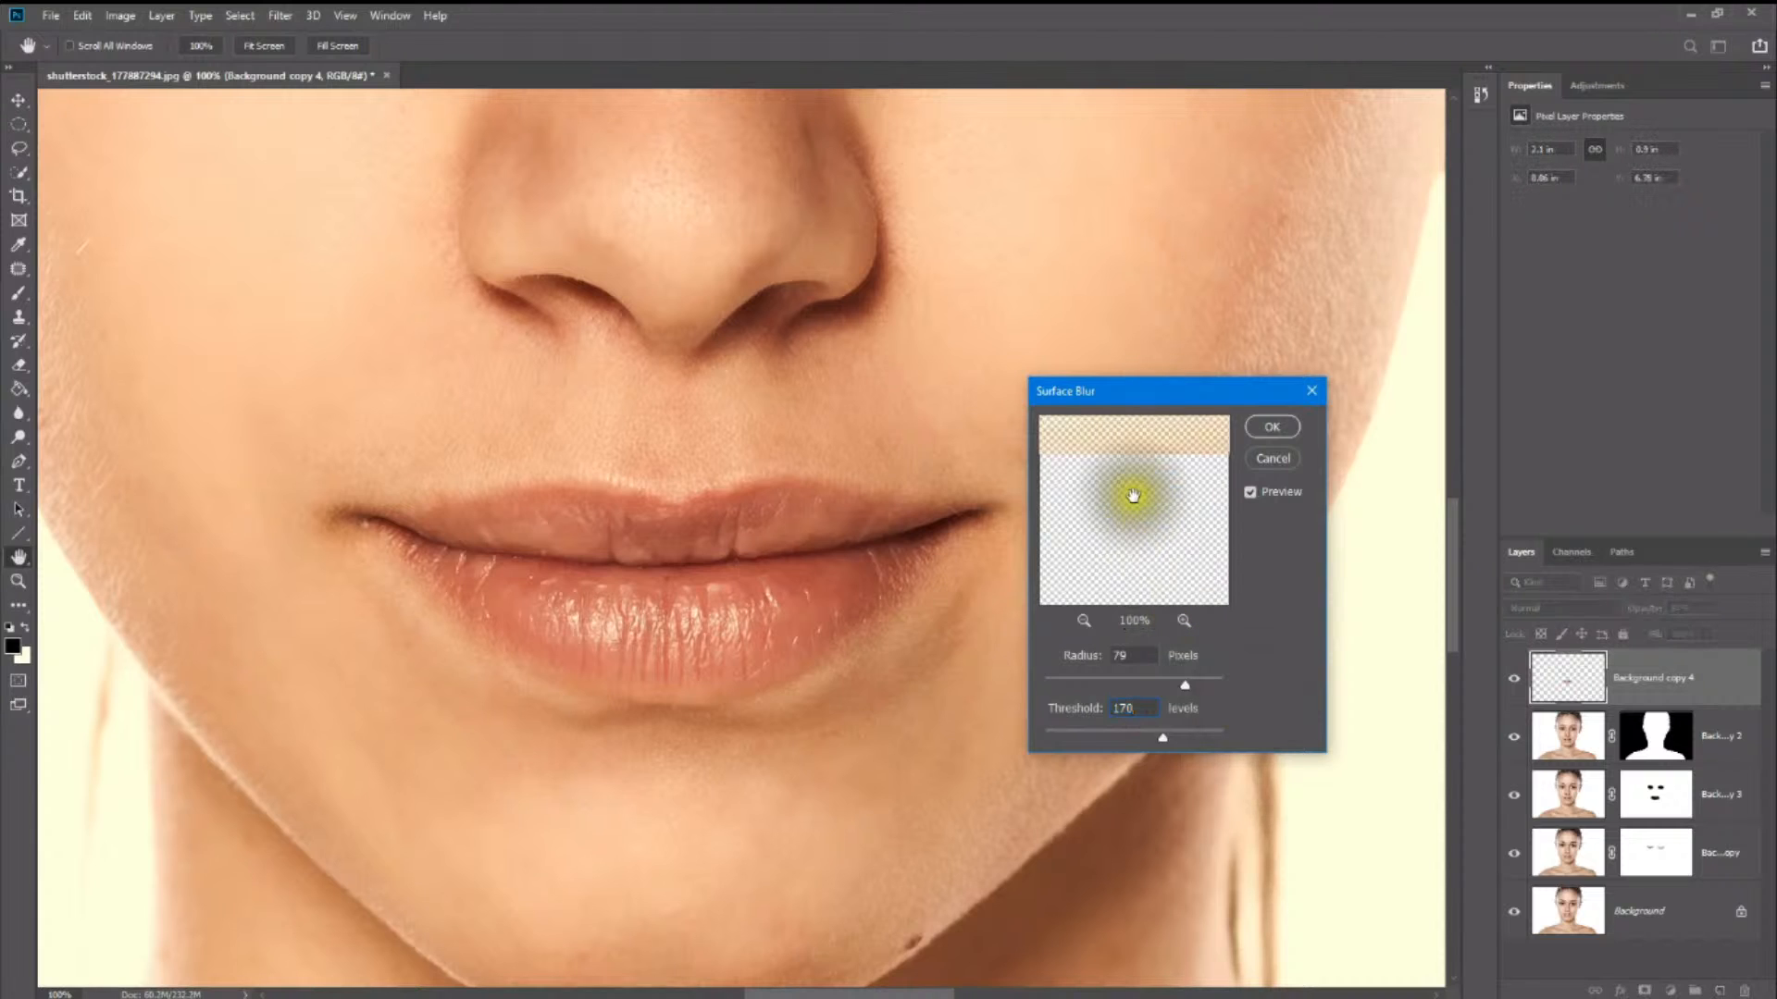
{"action": "left_click_drag", "start_coordinate": [1142, 531], "coordinate": [1215, 544]}
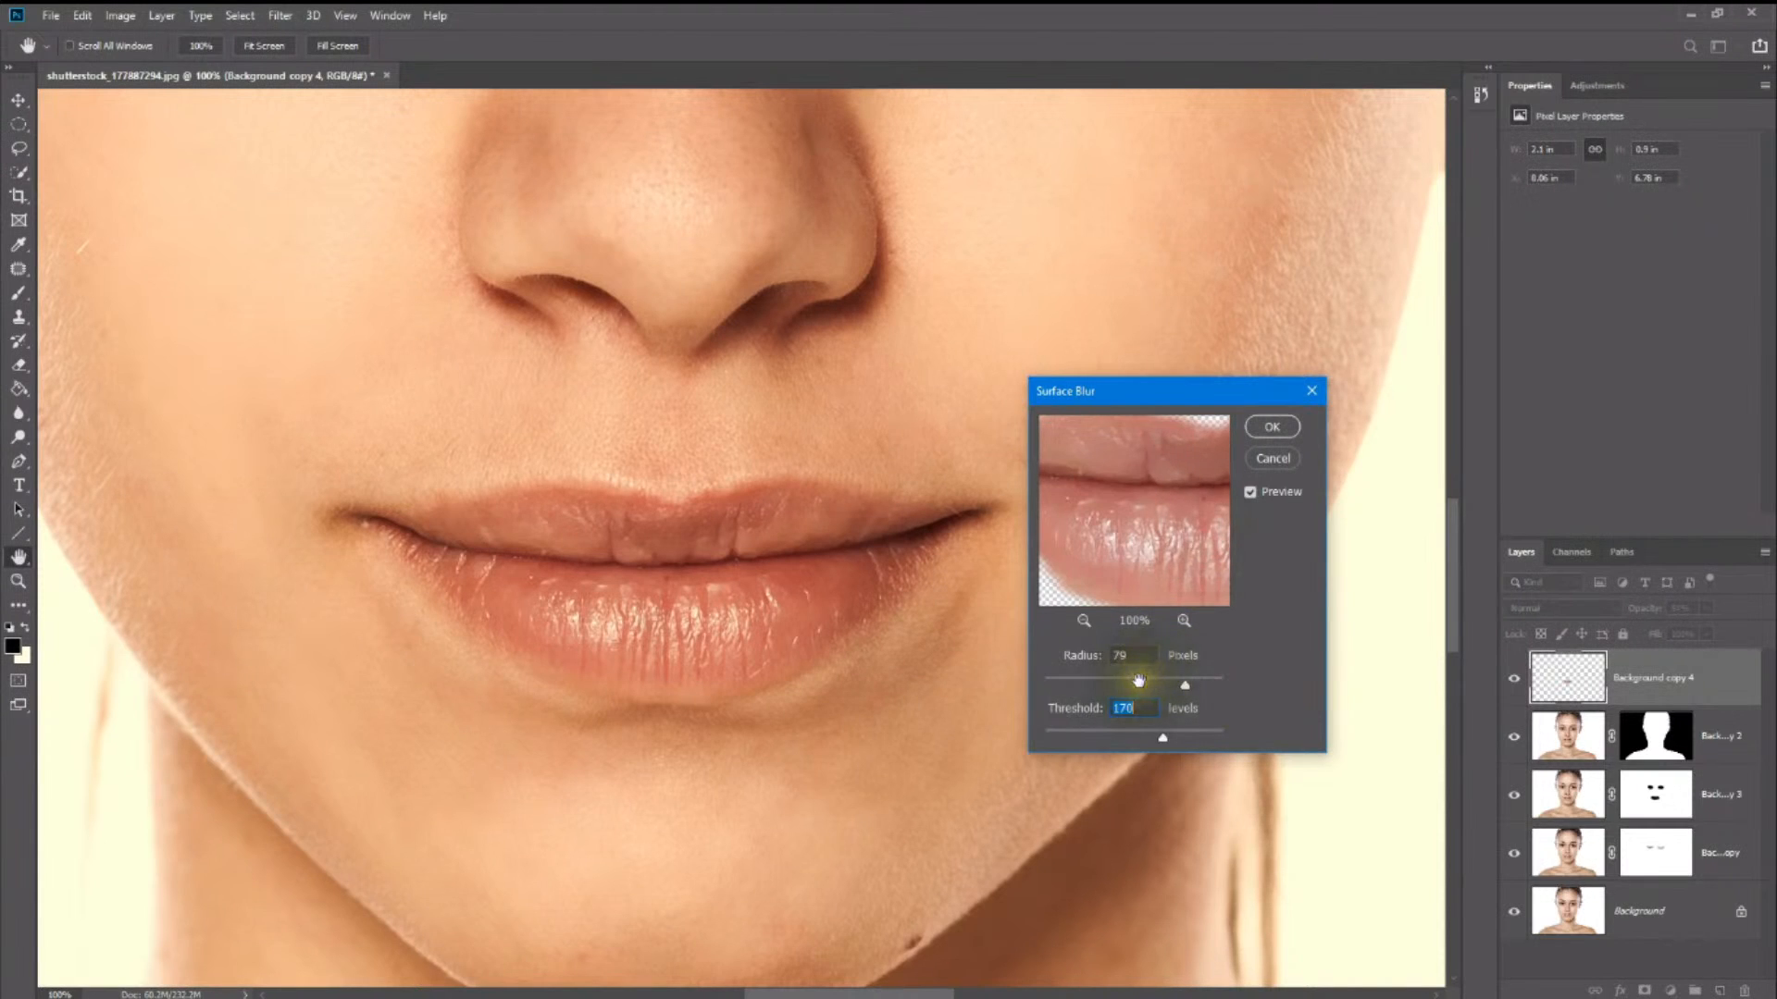
{"action": "left_click", "coordinate": [1130, 683]}
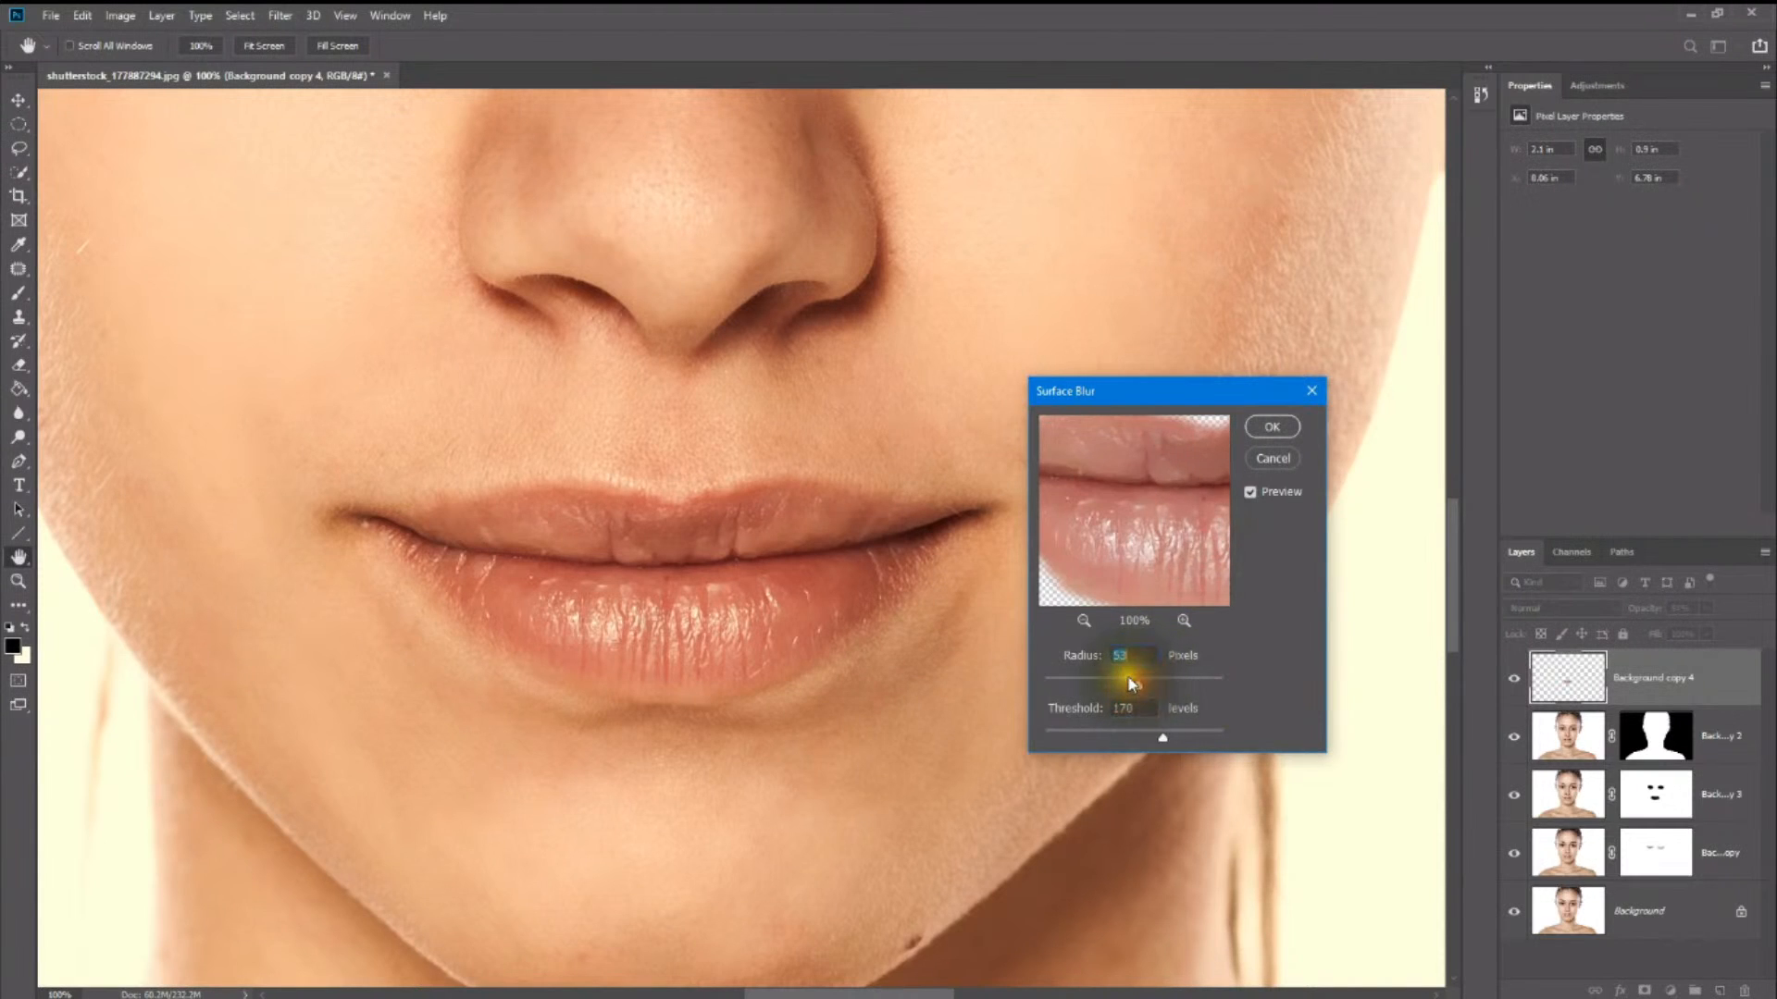
{"action": "left_click", "coordinate": [1125, 736]}
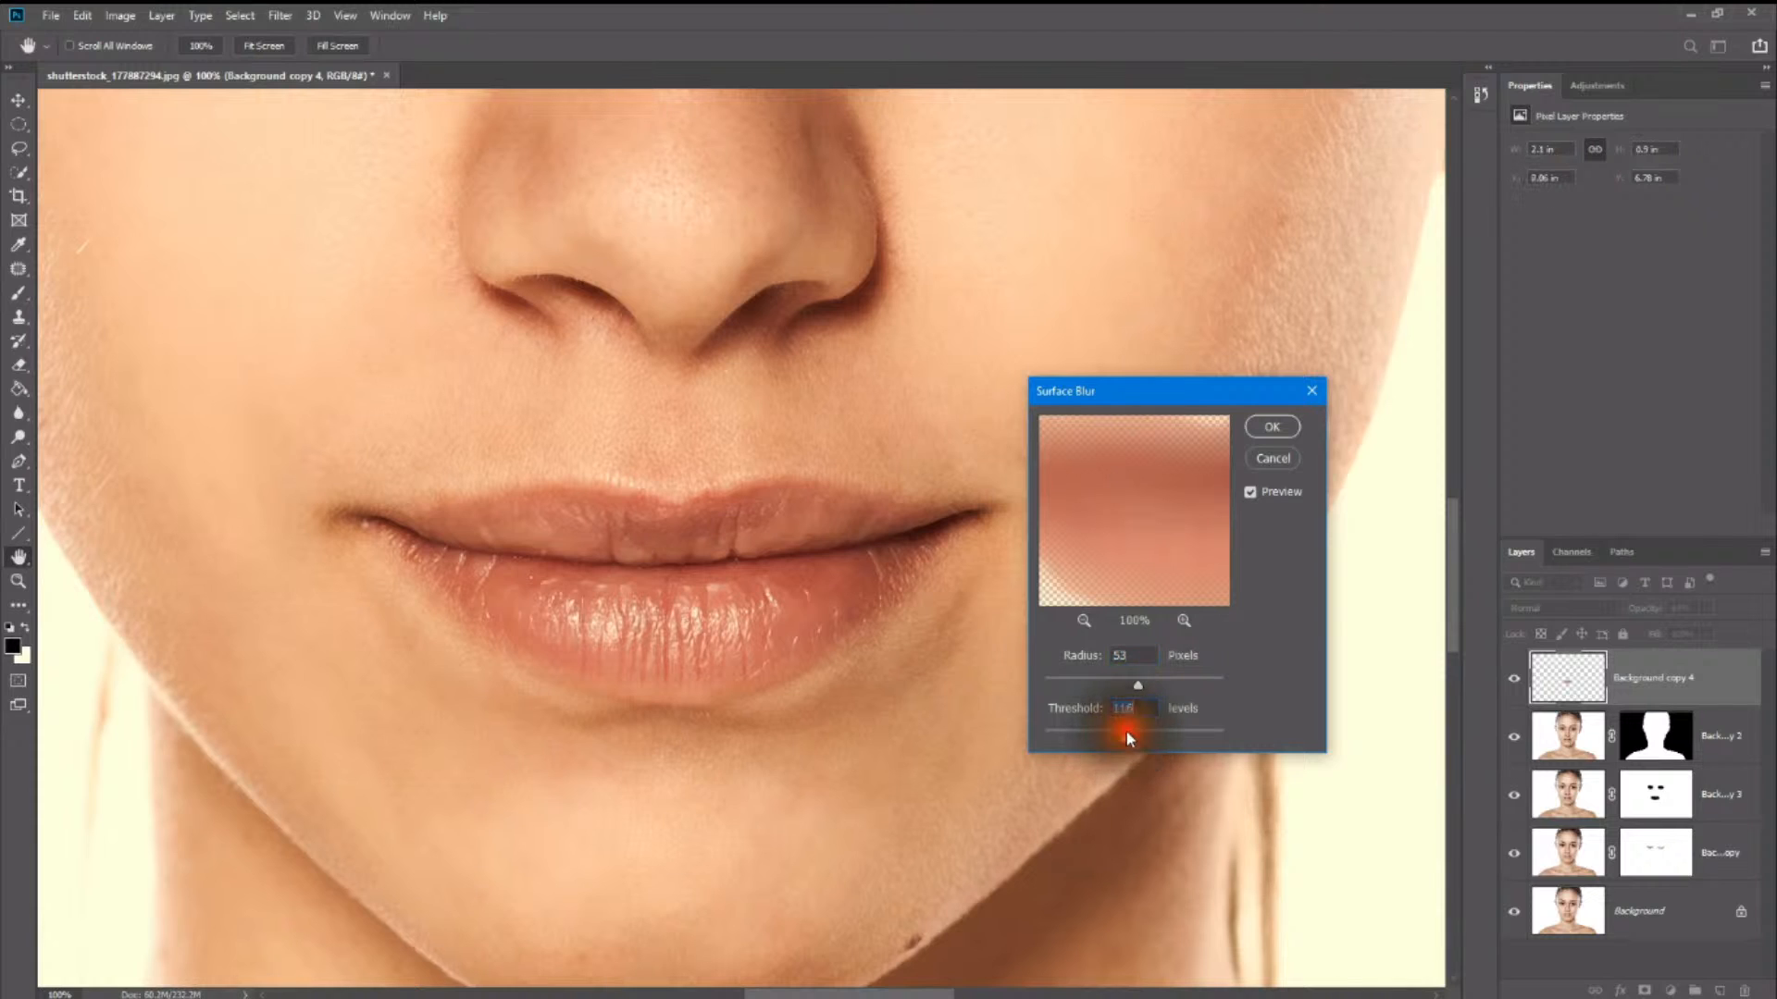
{"action": "left_click", "coordinate": [1270, 424]}
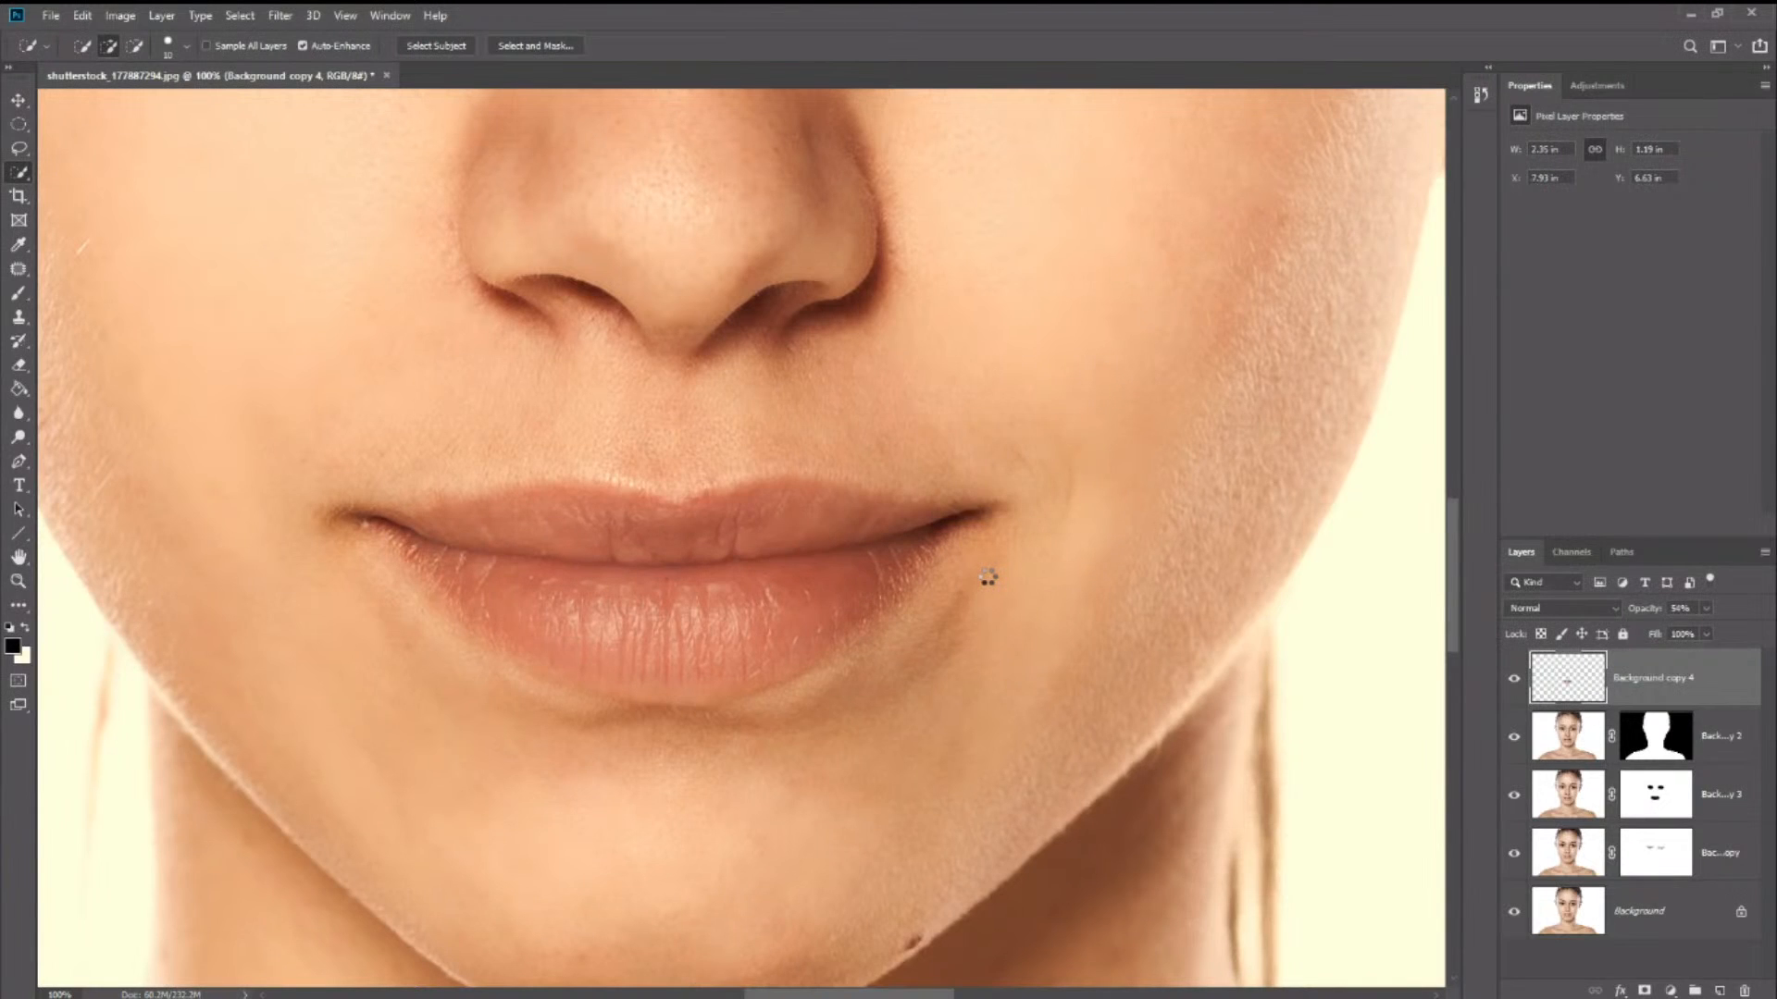
- Lower the lips layer's fill to 66% and keep its blend mode at Normal
{"action": "left_click", "coordinate": [1708, 635]}
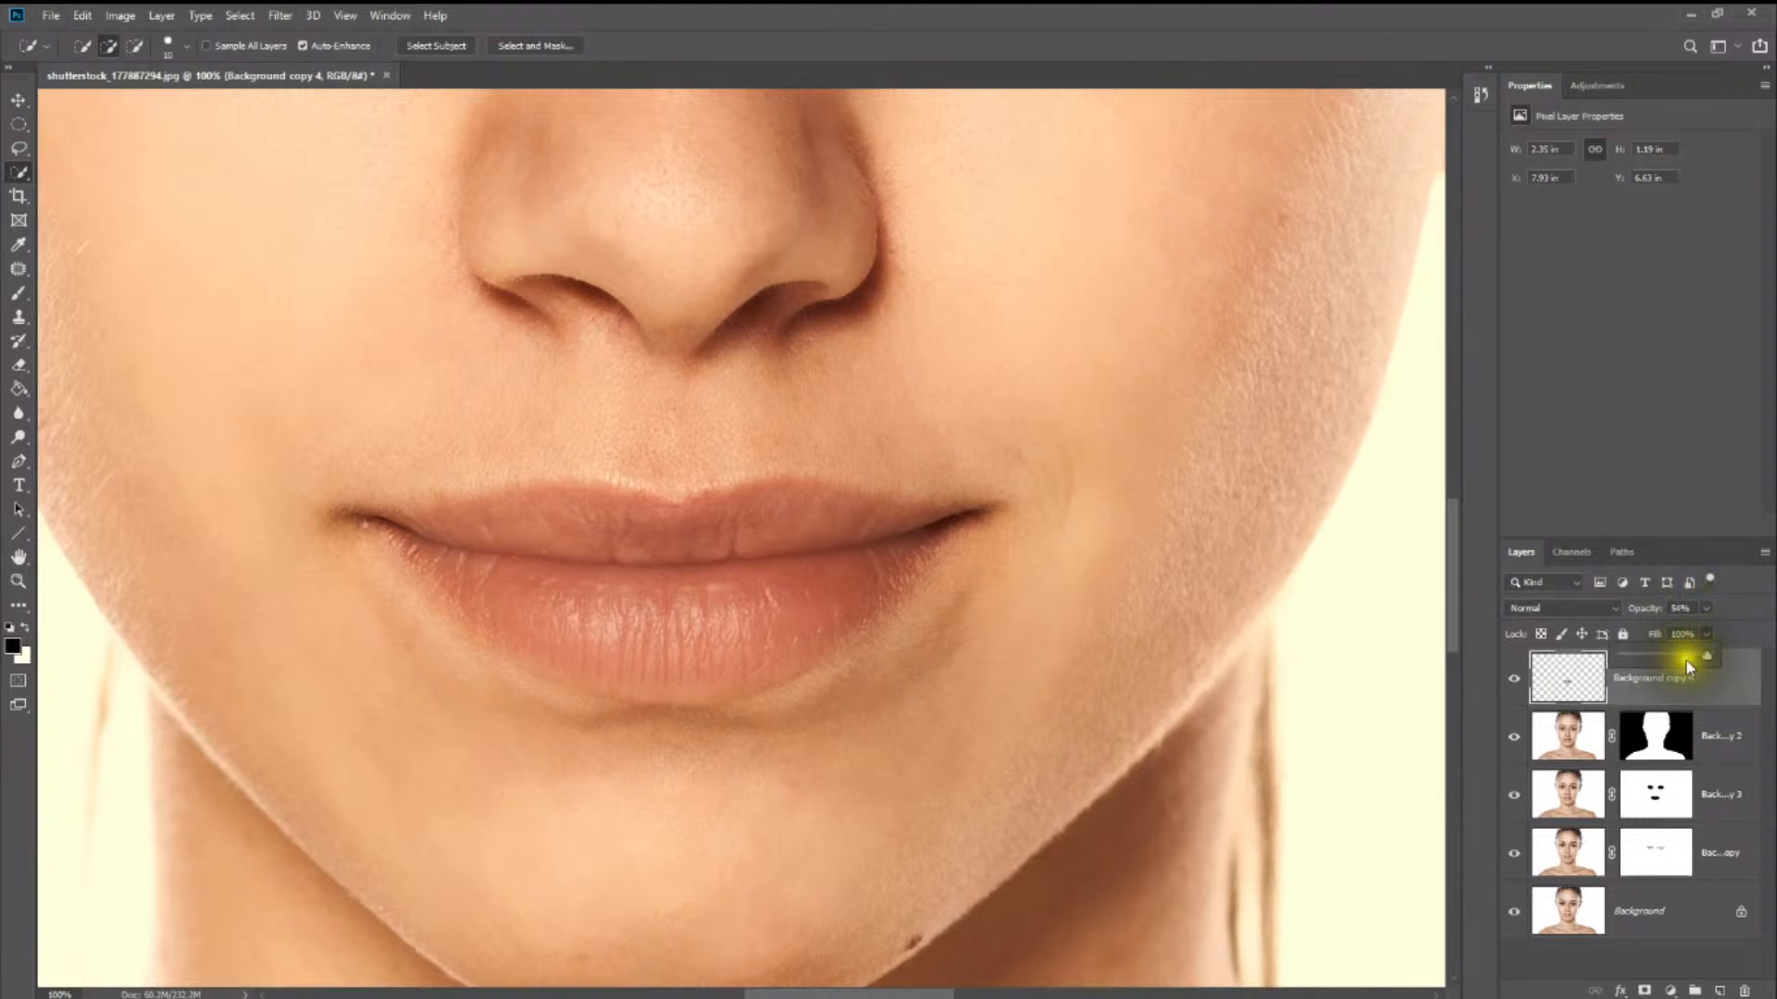
{"action": "left_click_drag", "start_coordinate": [1687, 666], "coordinate": [1681, 662]}
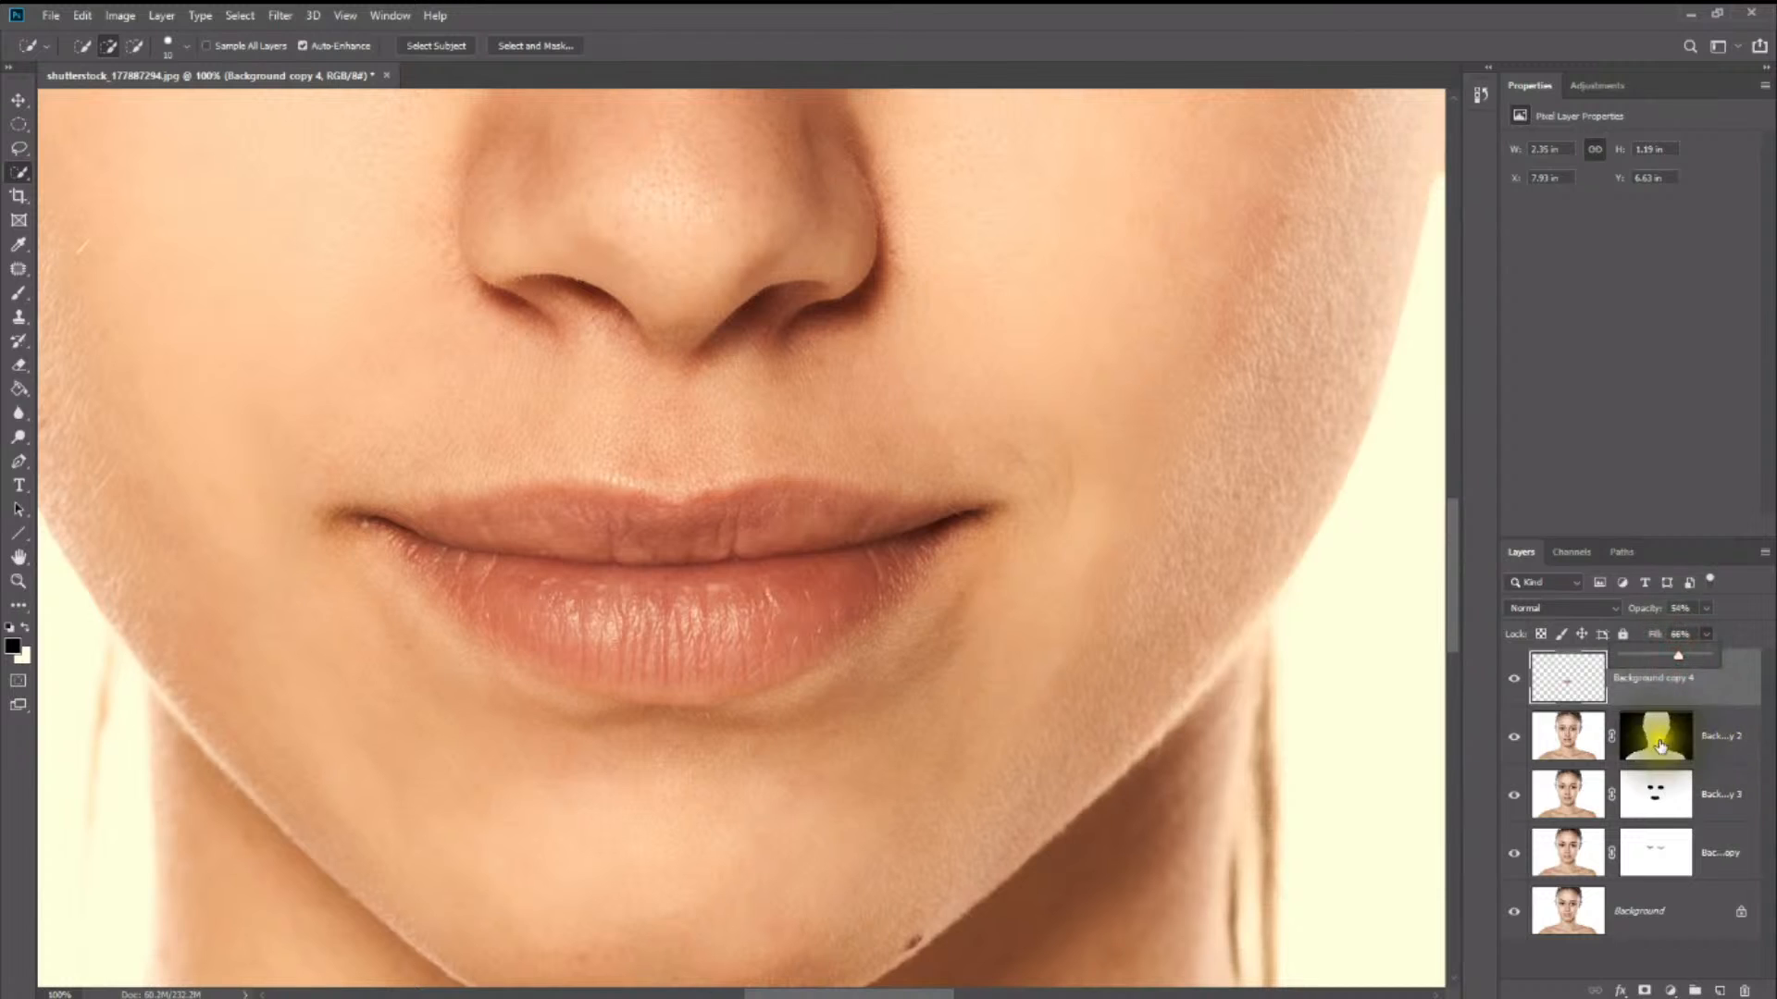
{"action": "left_click", "coordinate": [1550, 726]}
{"action": "left_click", "coordinate": [1576, 697]}
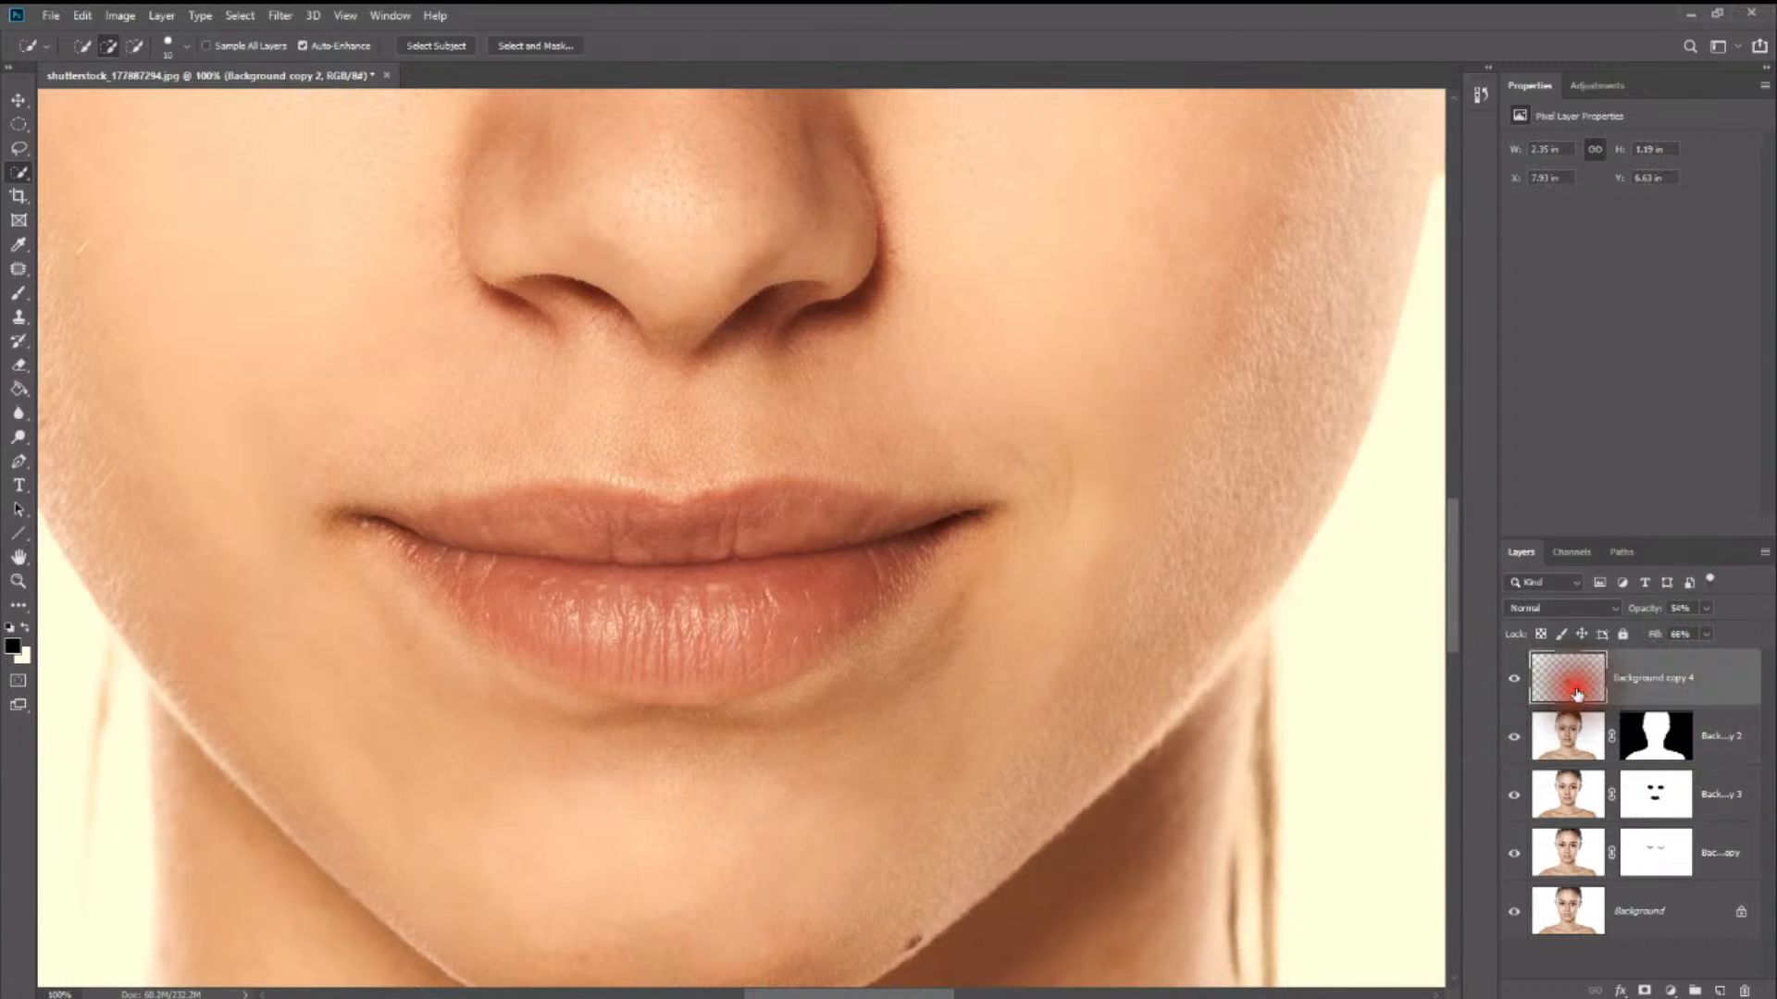
{"action": "left_click", "coordinate": [1588, 609]}
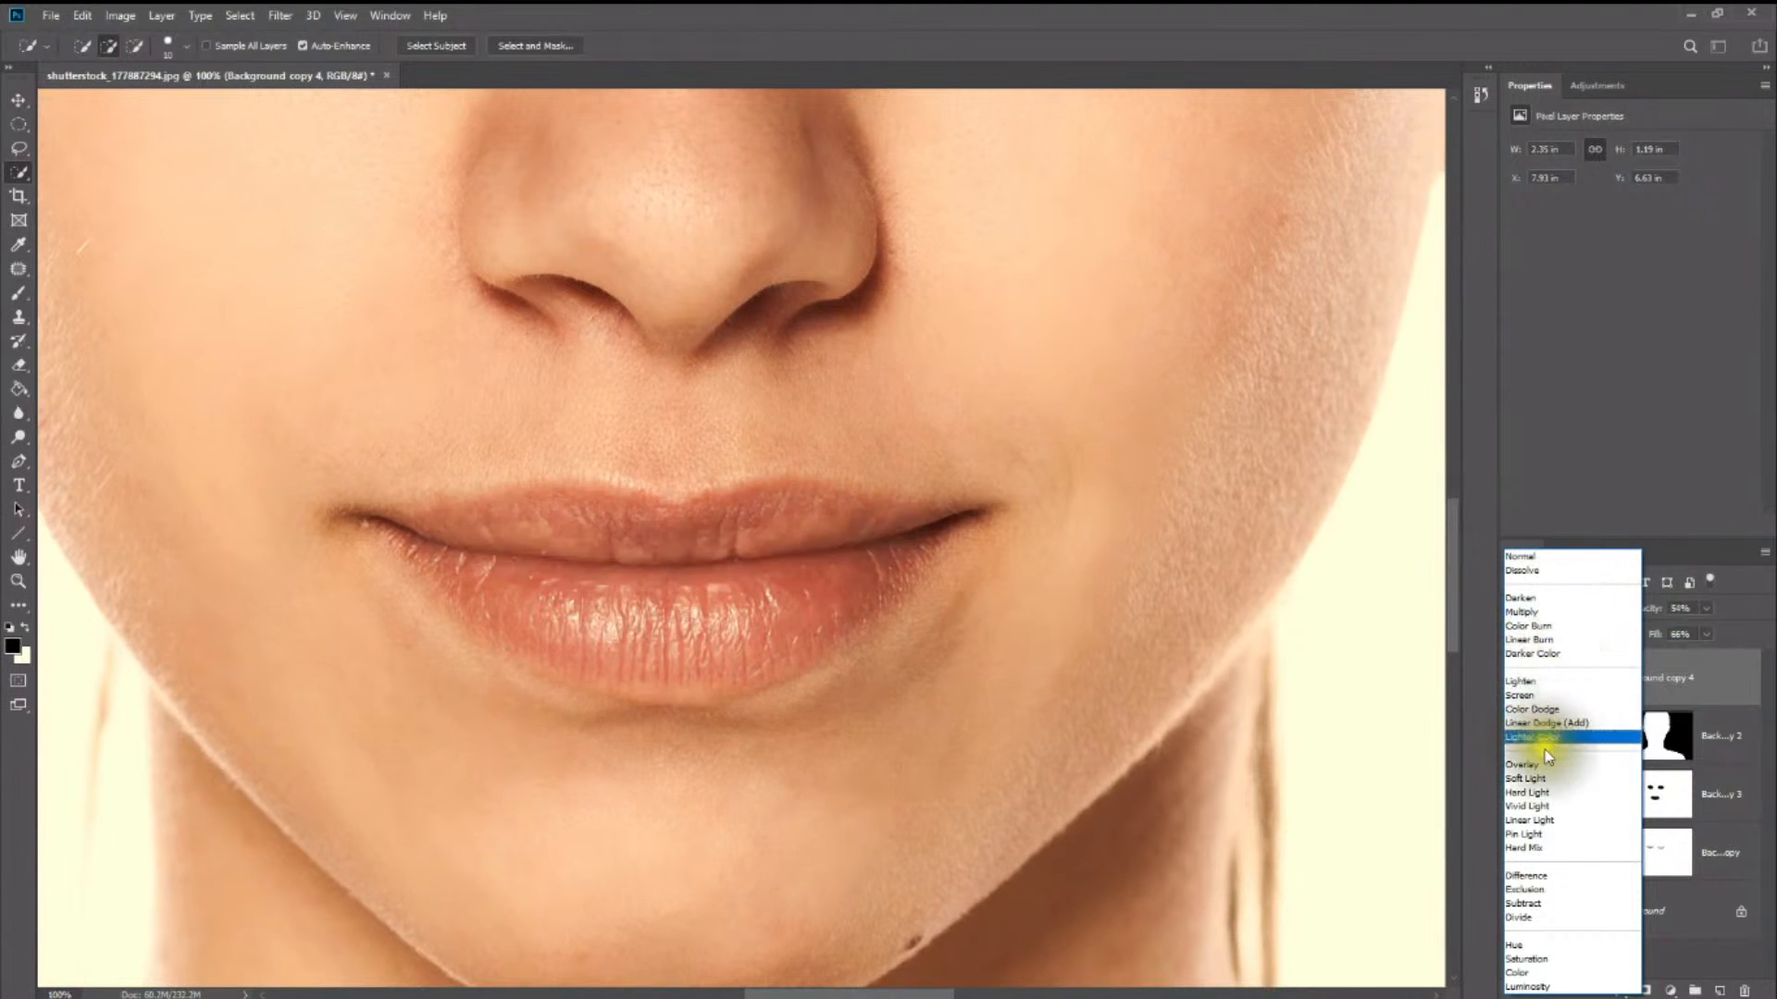
{"action": "left_click", "coordinate": [1536, 557]}
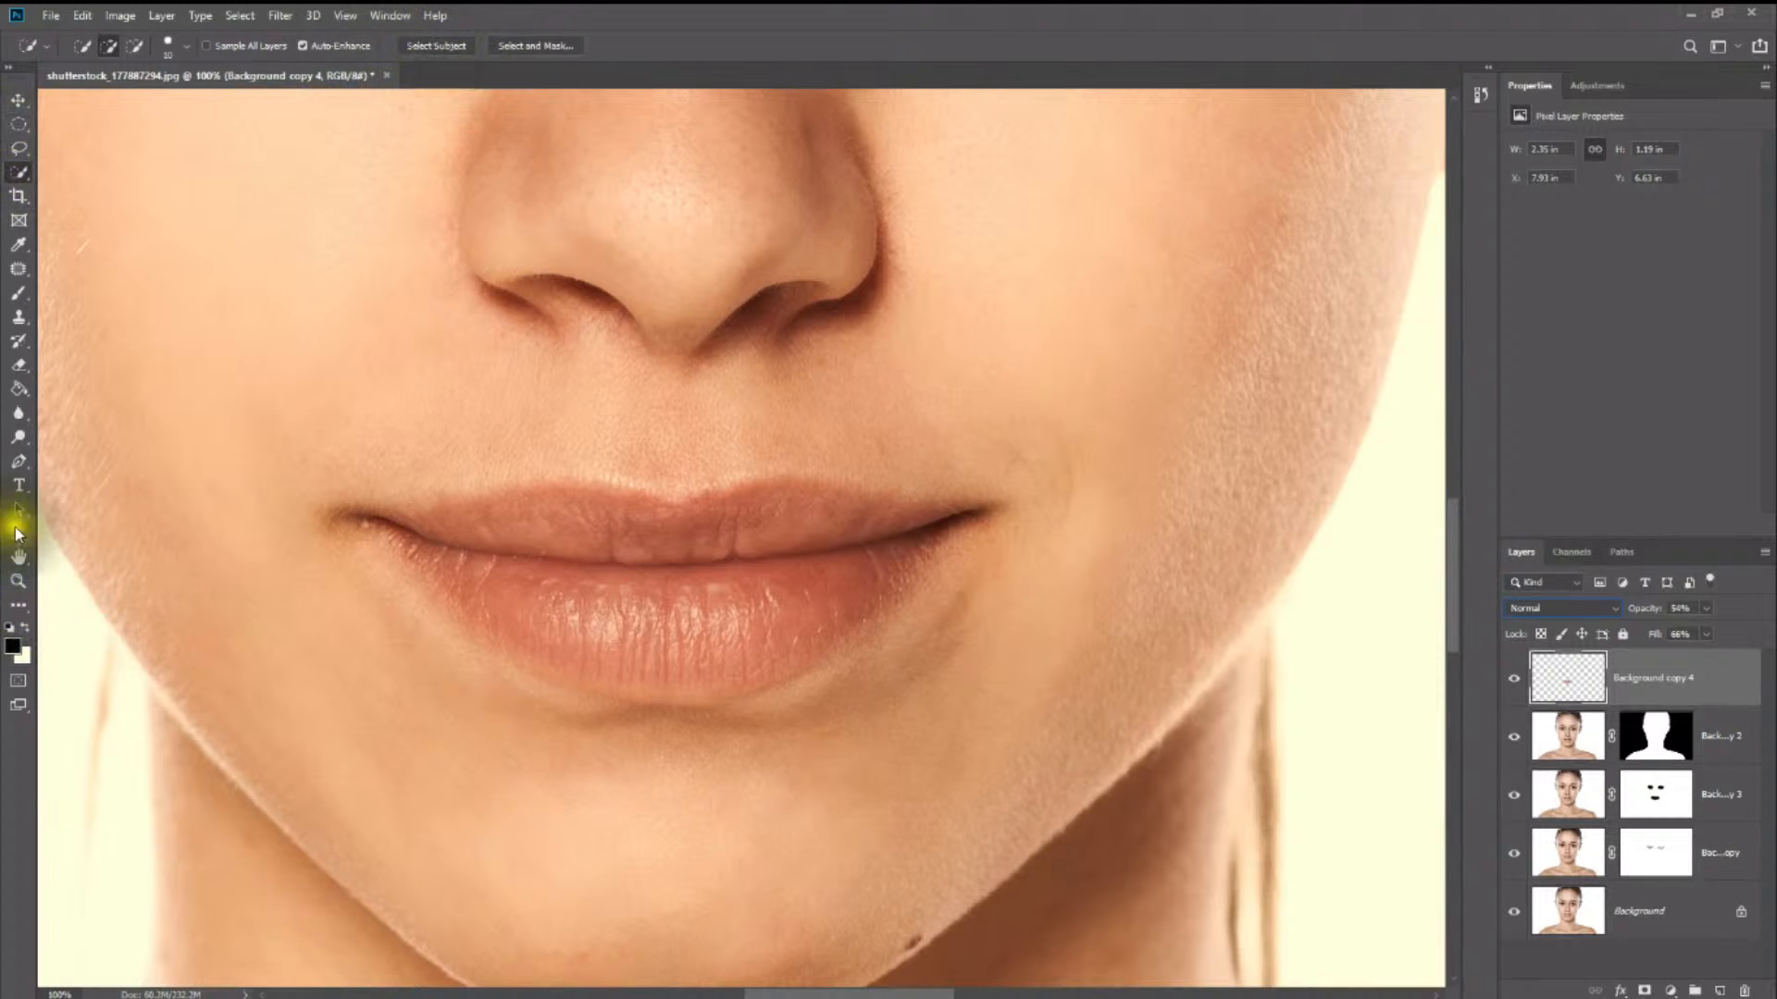
- Compare the whole portrait with the blurred lips layer hidden and shown
{"action": "left_click", "coordinate": [18, 581]}
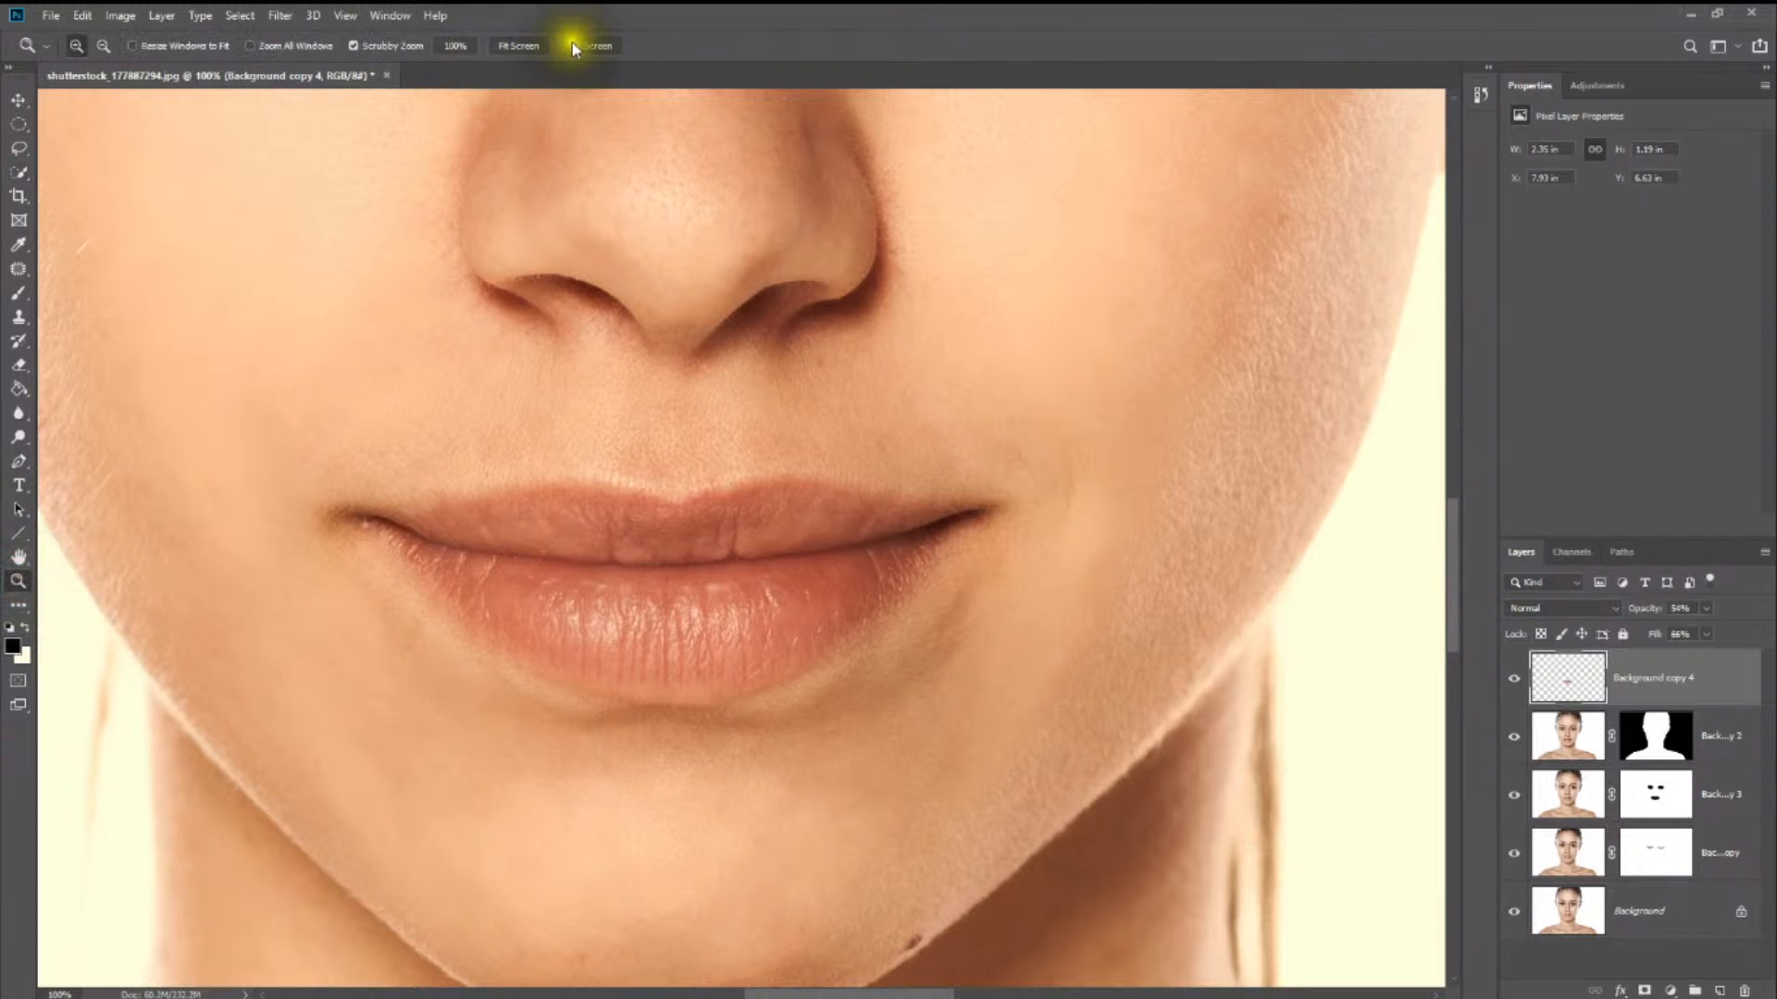
{"action": "left_click", "coordinate": [524, 43]}
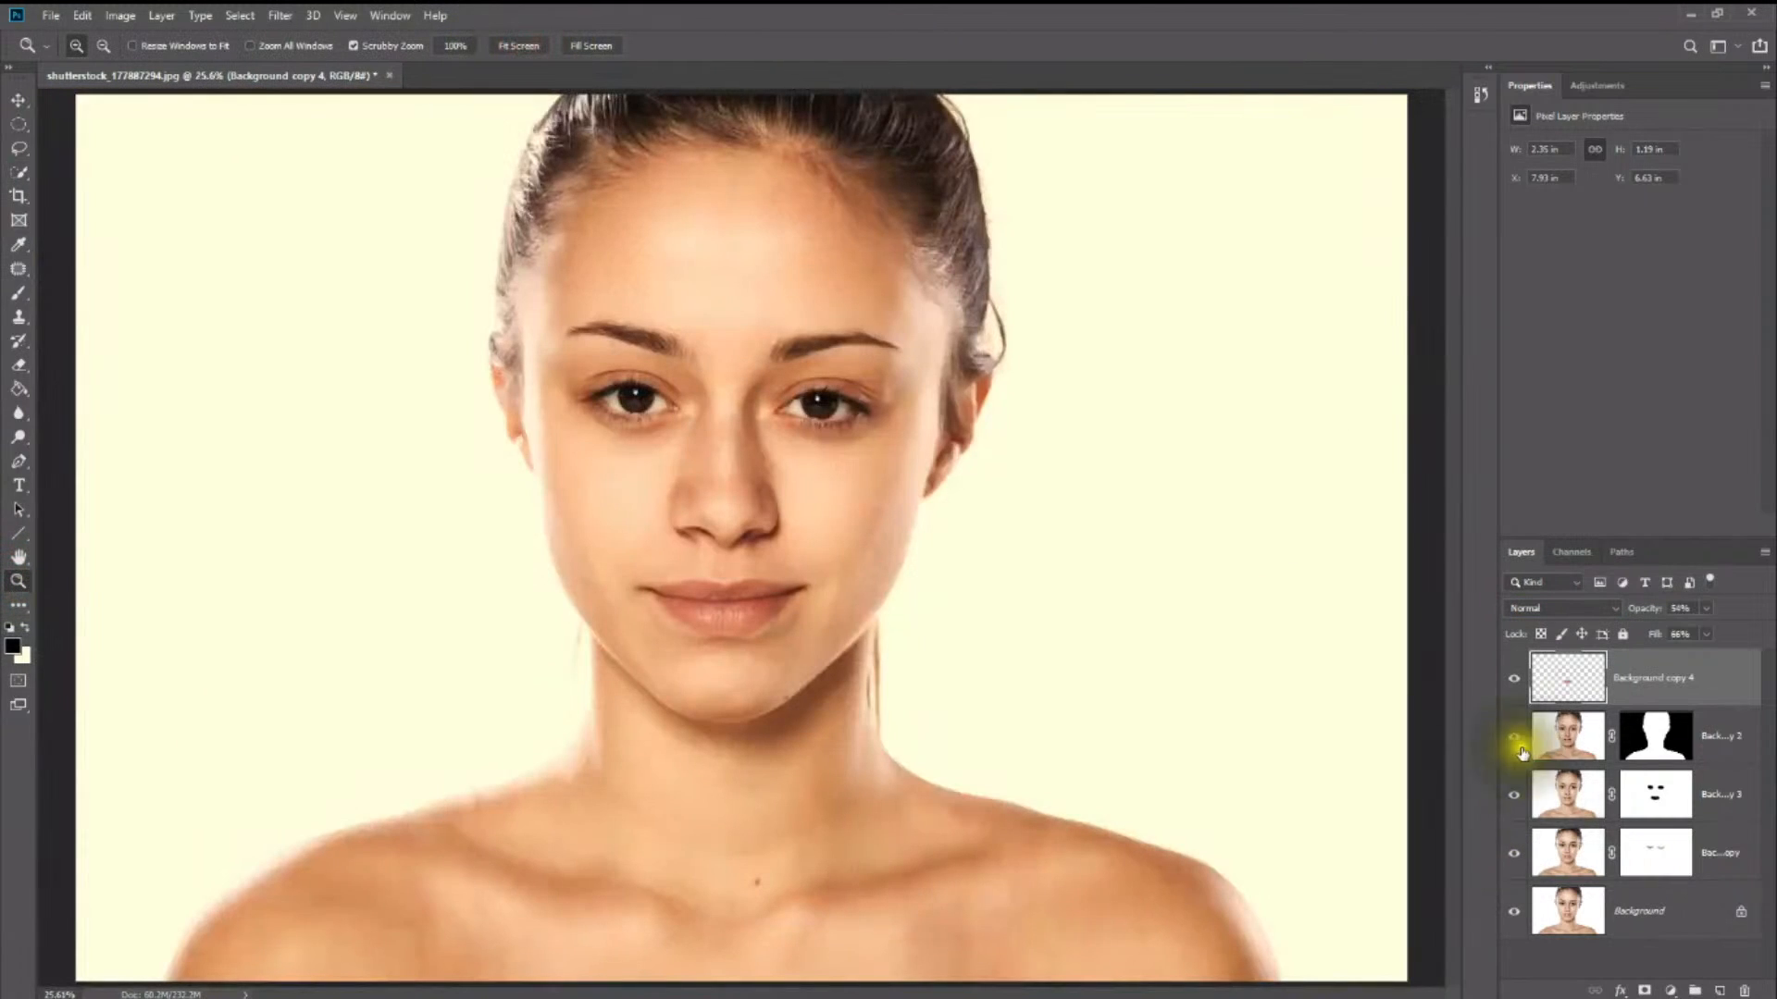
{"action": "left_click", "coordinate": [1515, 682]}
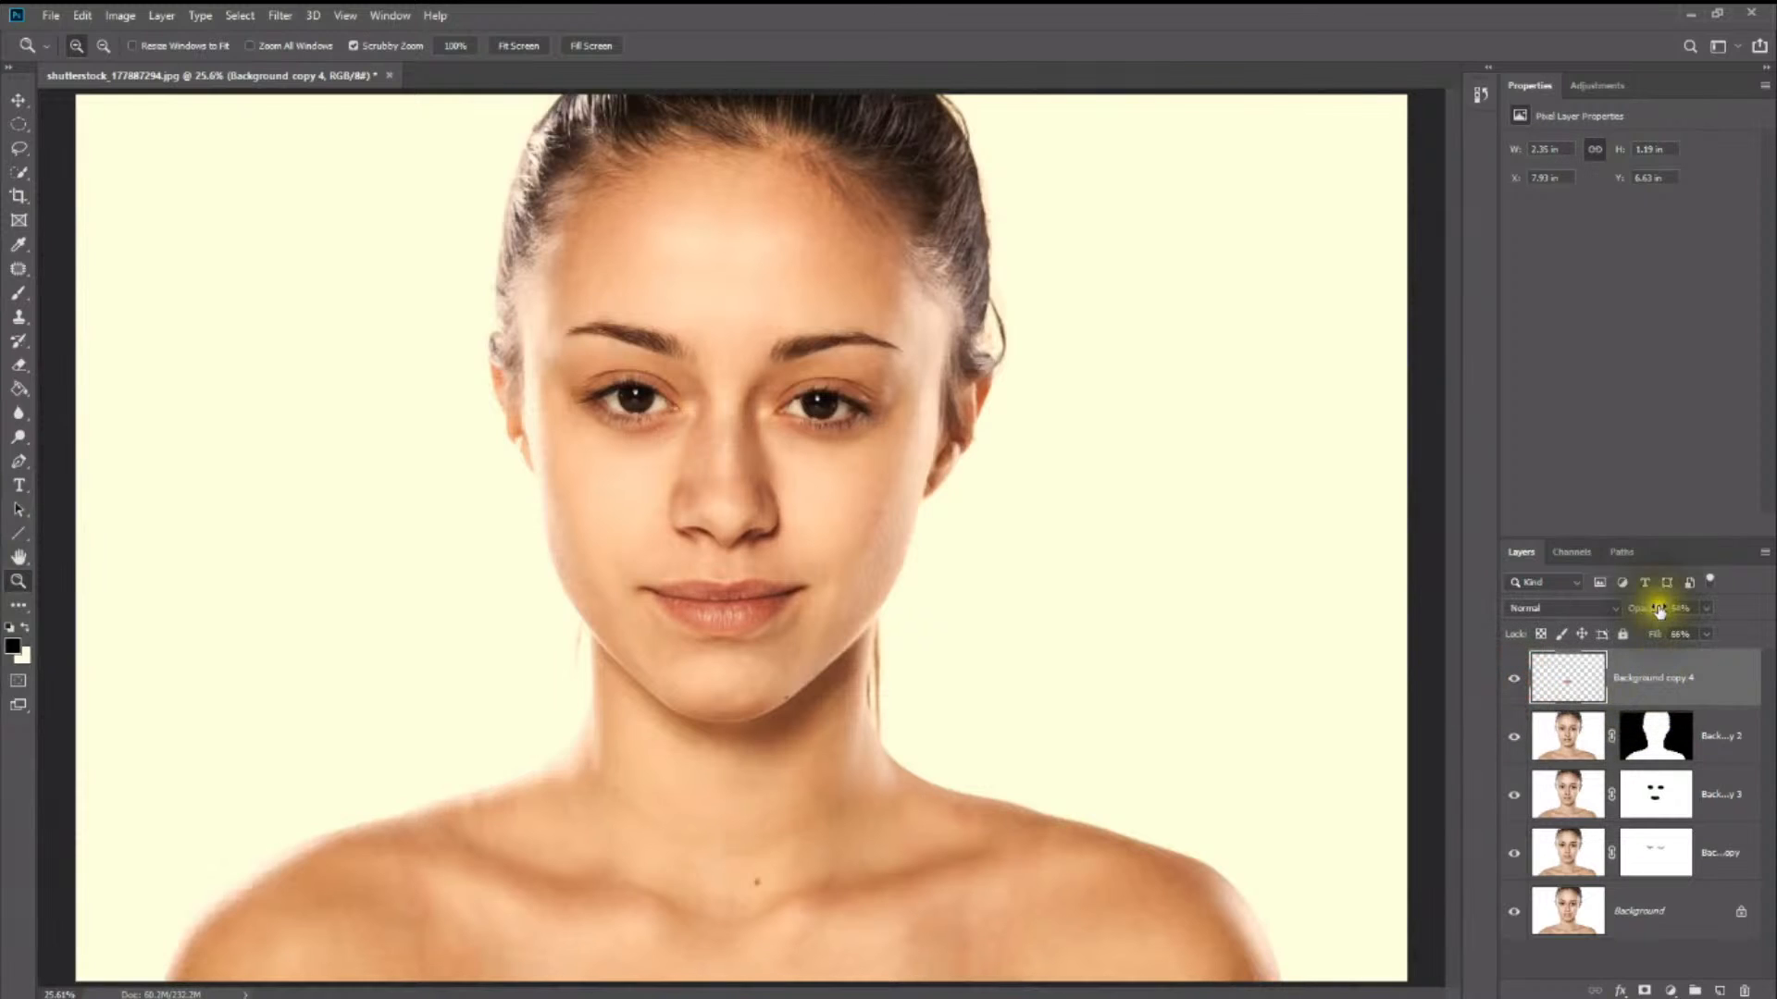
- Add a Hue/Saturation adjustment layer above the lips layer and clip it to that layer
{"action": "left_click", "coordinate": [1599, 83]}
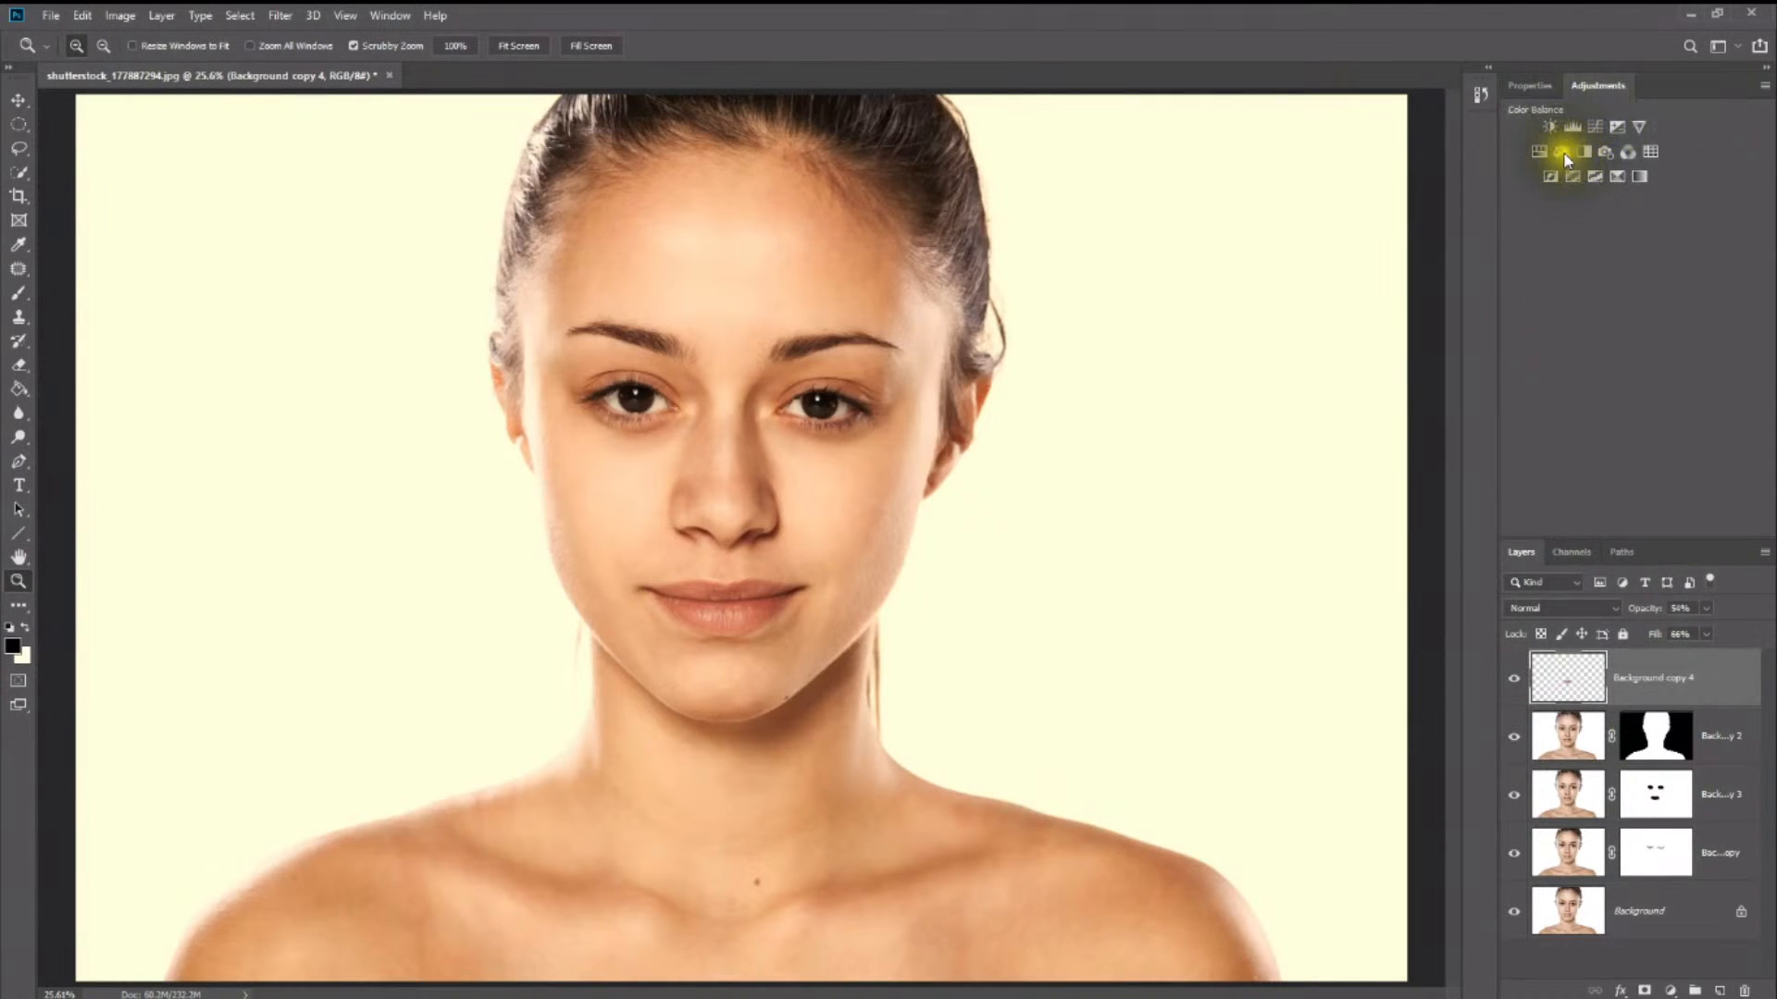
{"action": "left_click", "coordinate": [1536, 150]}
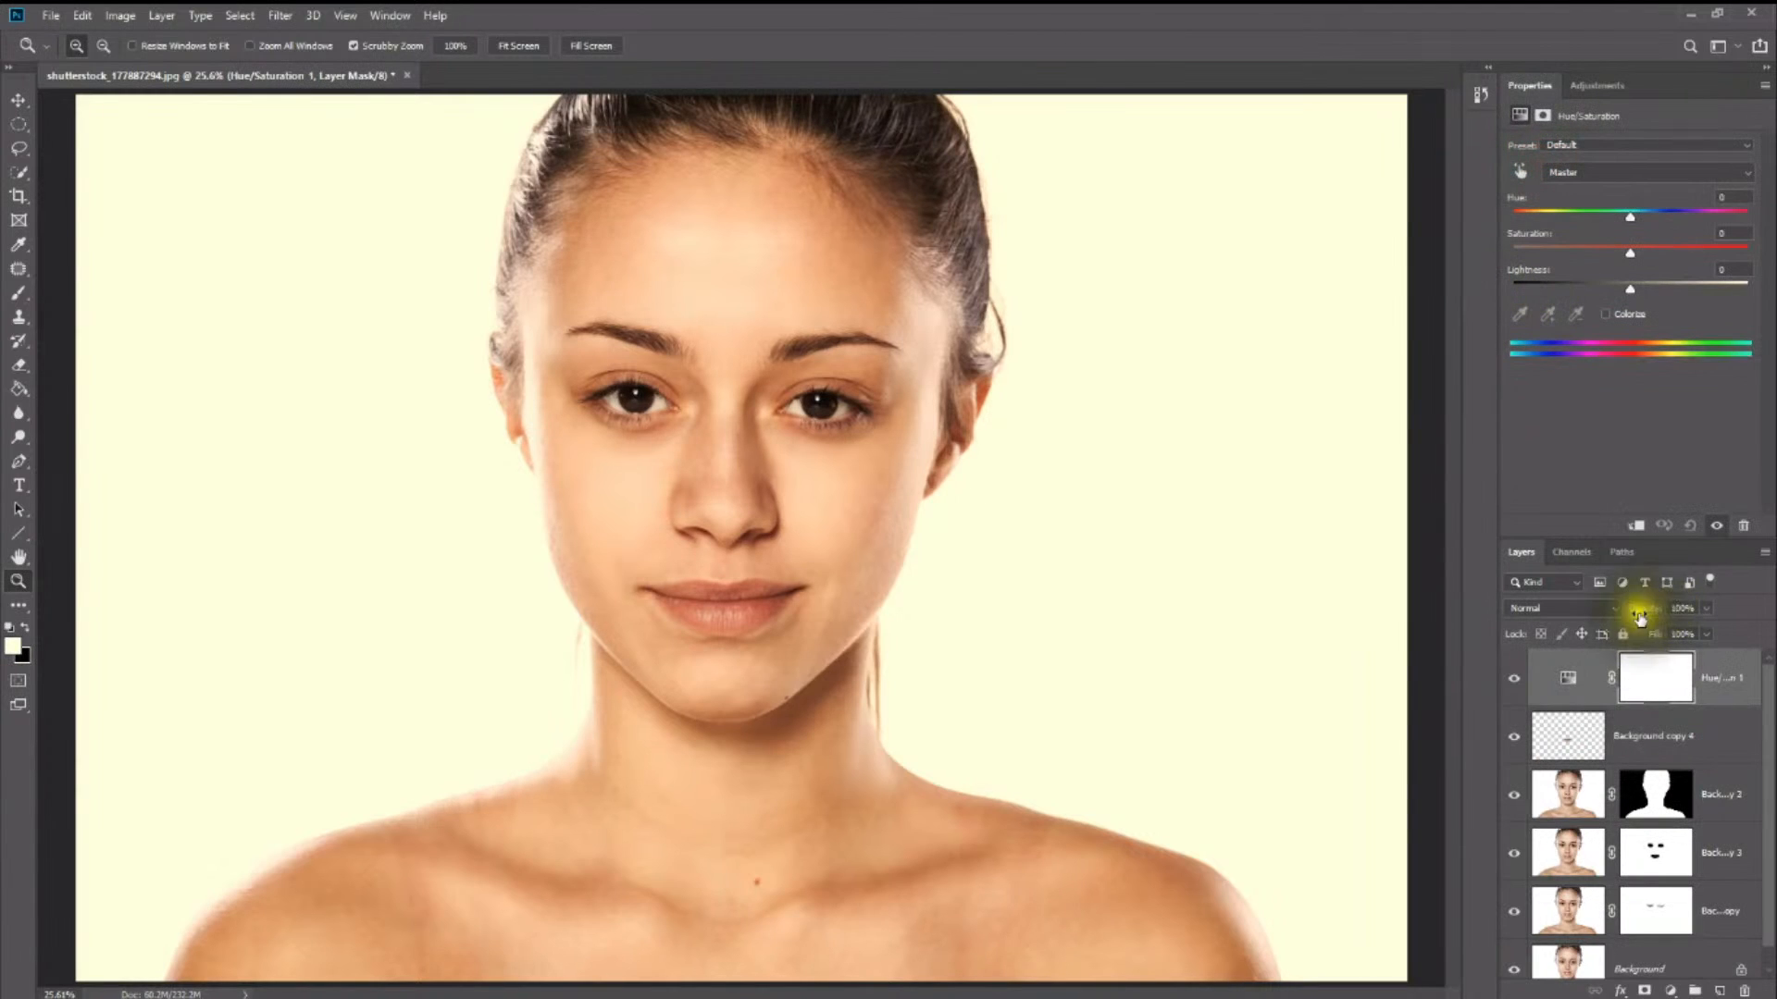
{"action": "right_click", "coordinate": [1598, 699]}
{"action": "left_click", "coordinate": [1464, 575]}
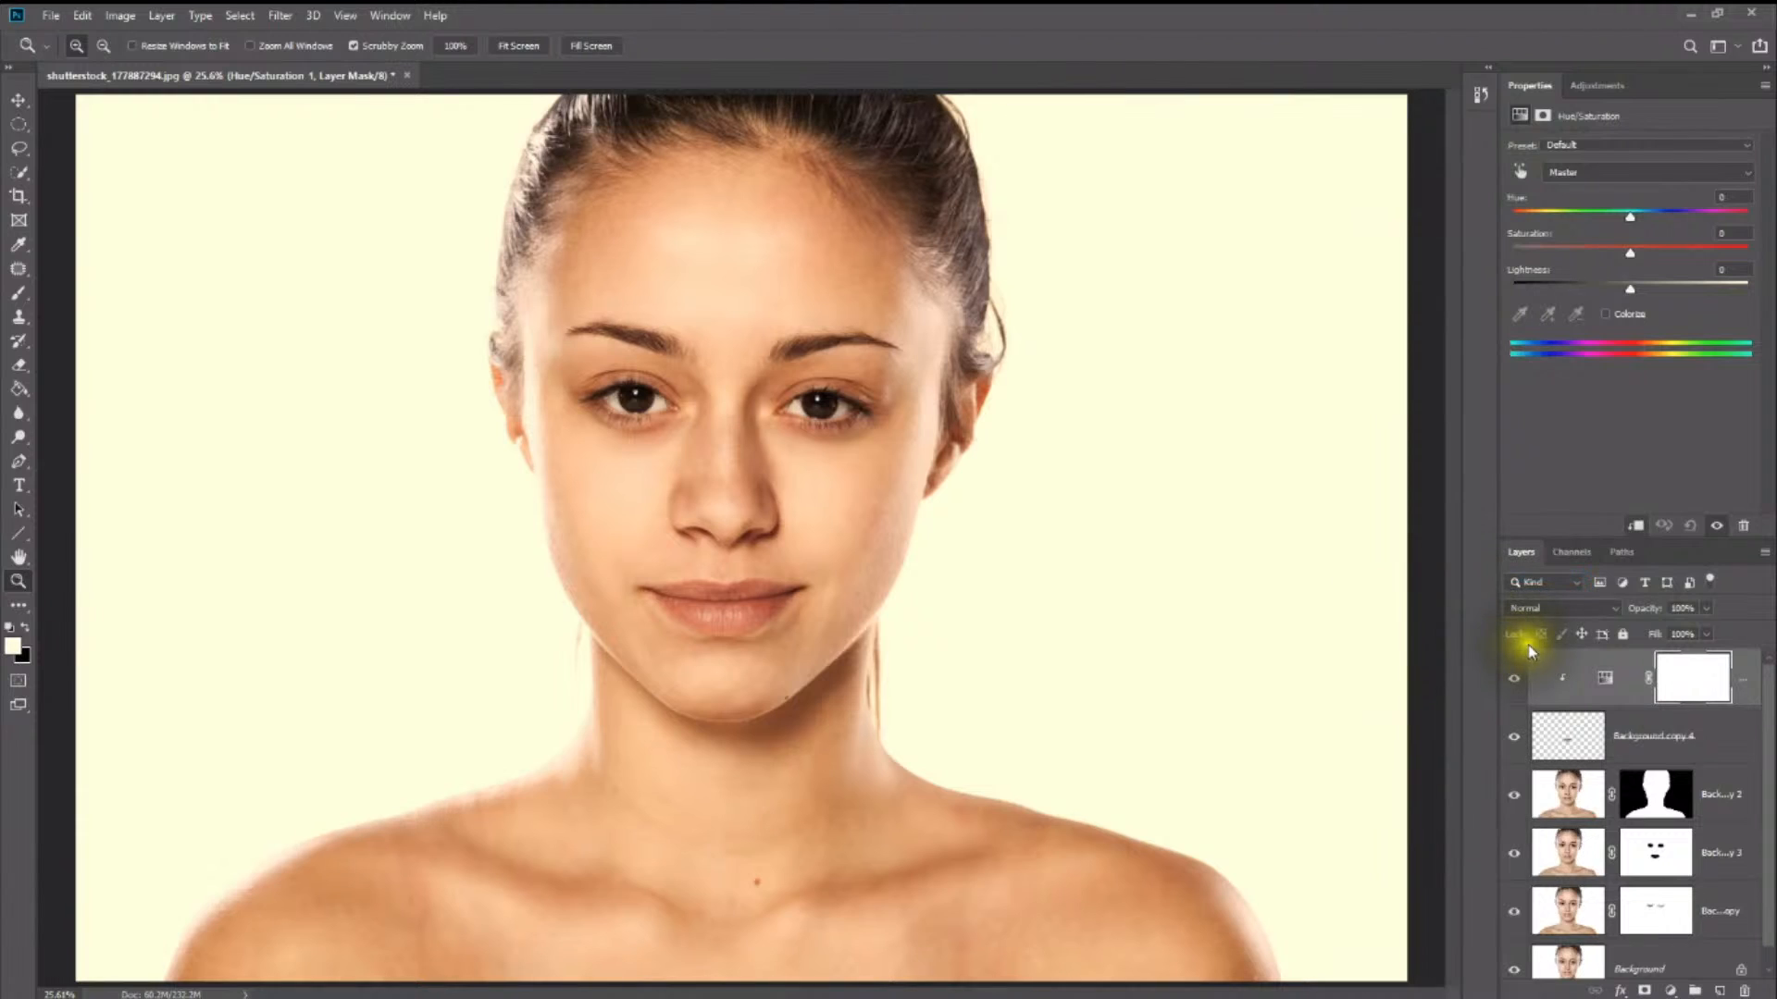
- Tint the lips with a slightly negative hue shift, saturation +39 and lightness -7
{"action": "left_click_drag", "start_coordinate": [1632, 221], "coordinate": [1574, 209]}
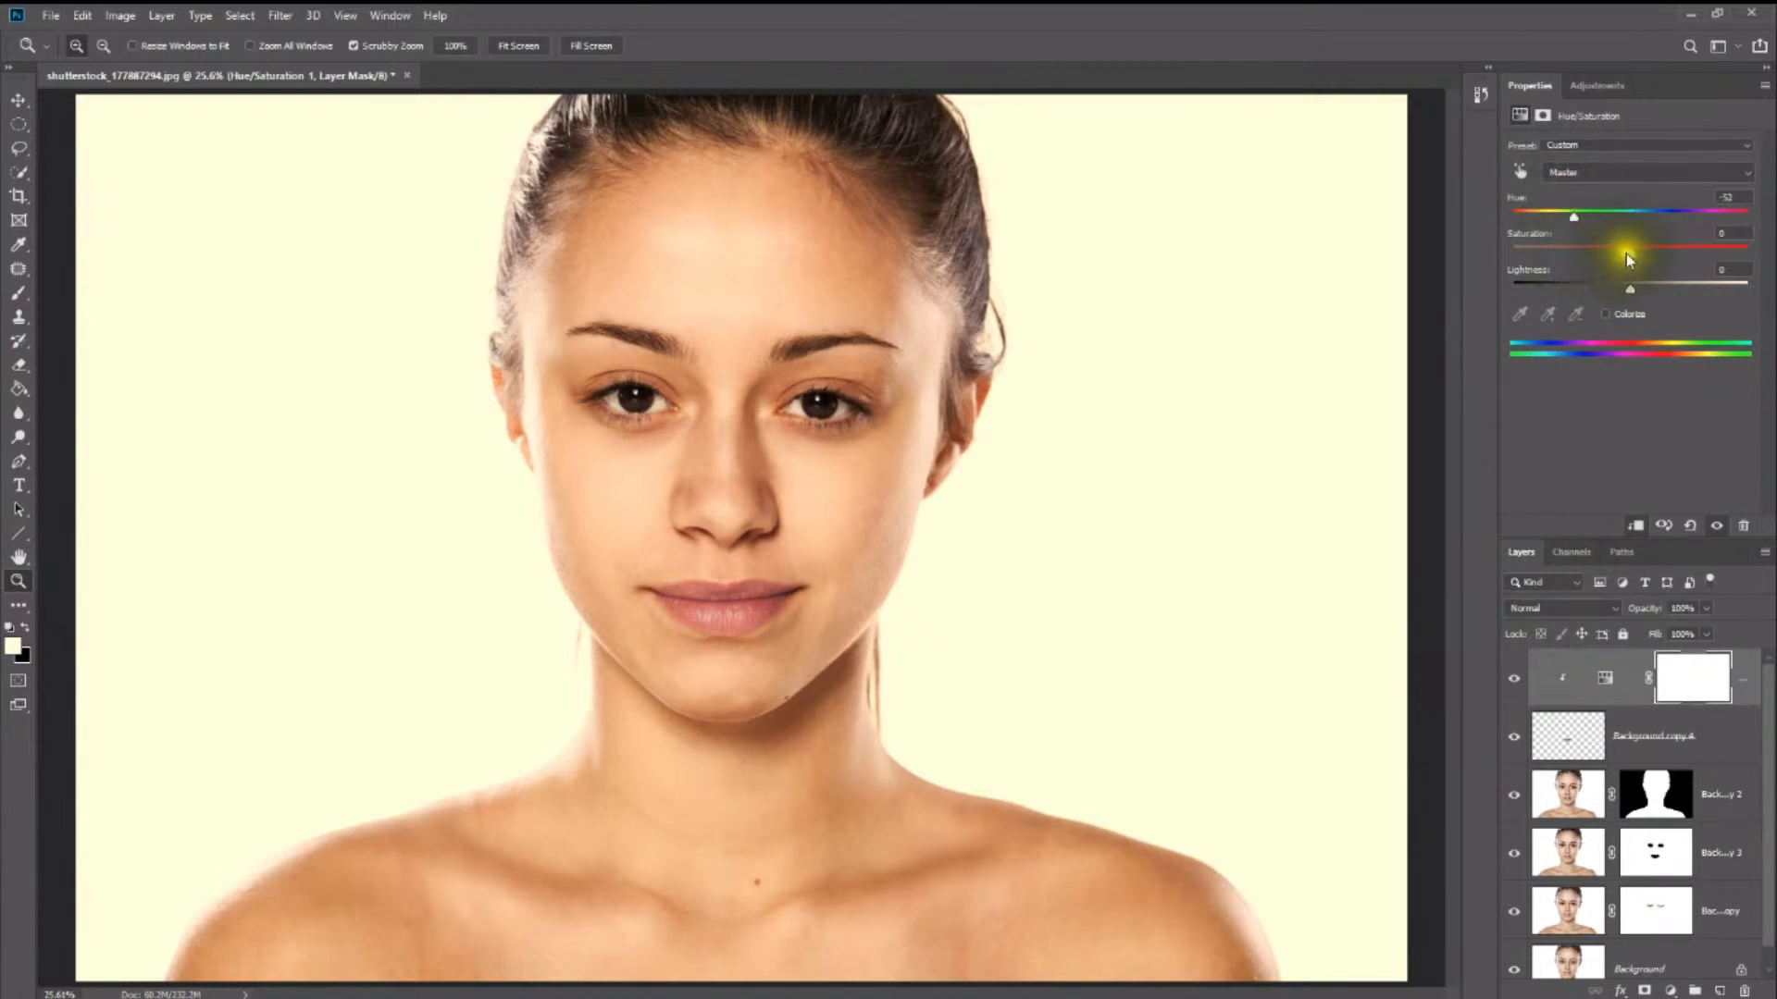
{"action": "left_click_drag", "start_coordinate": [1676, 259], "coordinate": [1622, 283]}
{"action": "left_click_drag", "start_coordinate": [1571, 218], "coordinate": [1613, 224]}
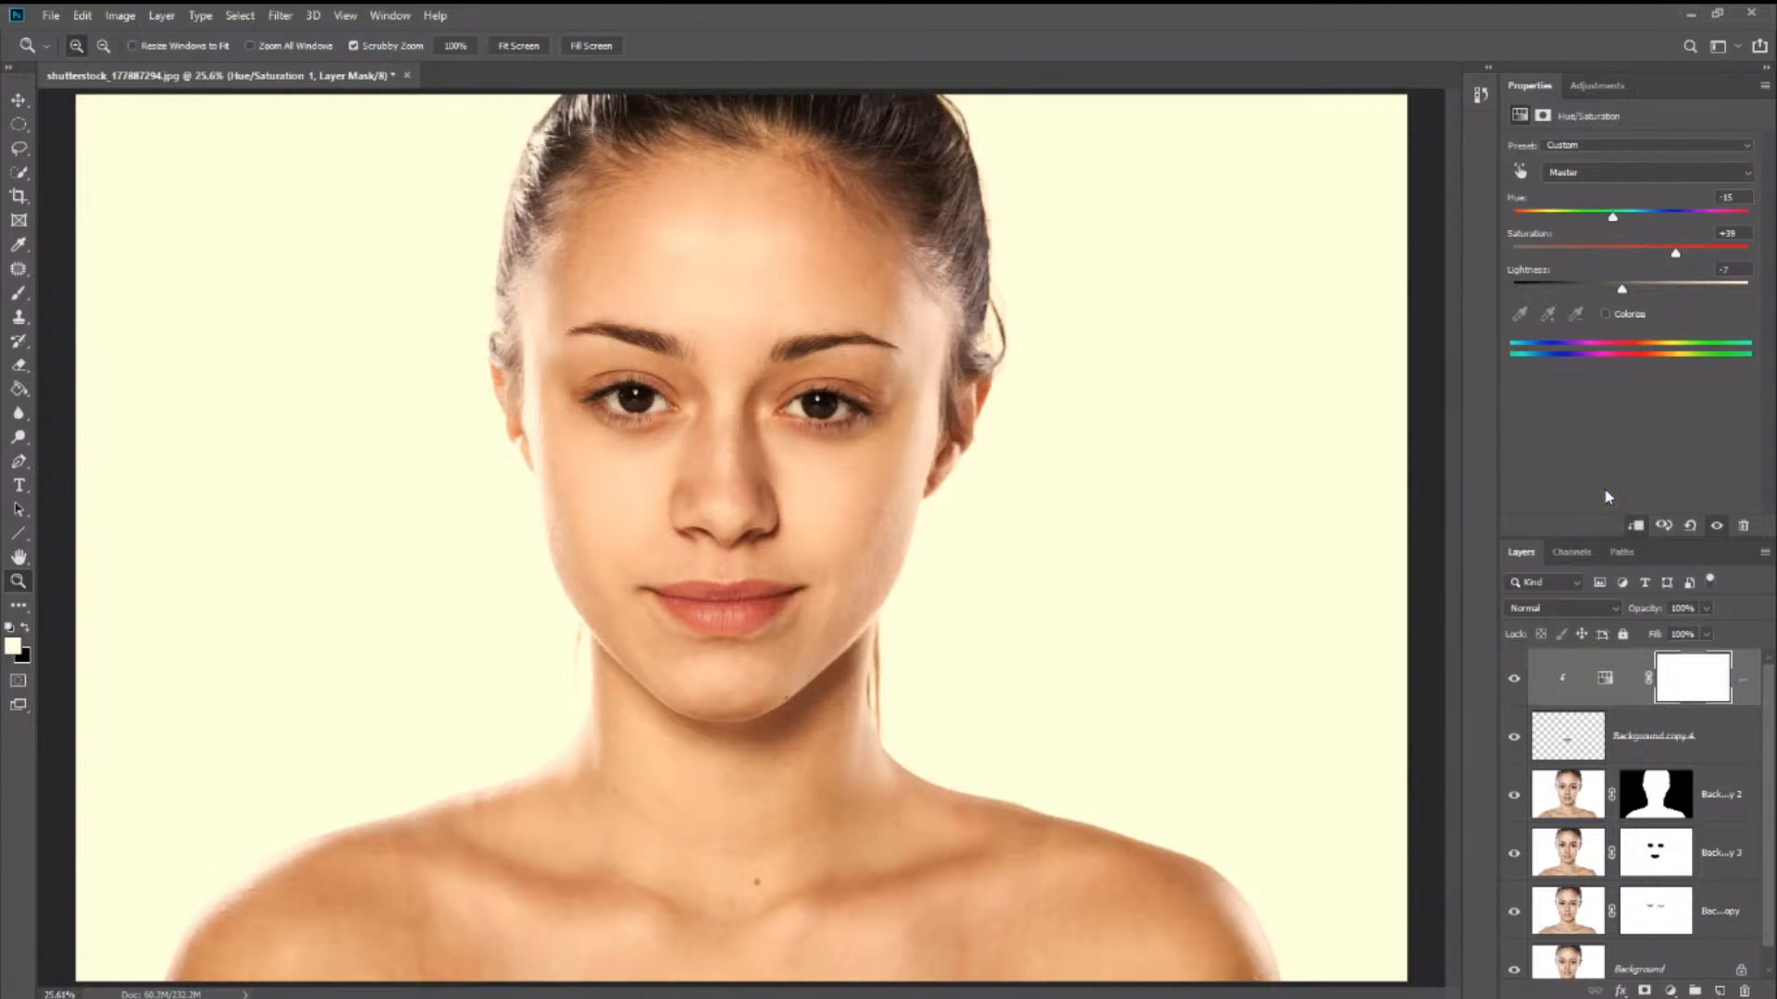
- Make the Background copy layer active and frame both eyes at 100% for retouching
{"action": "left_click", "coordinate": [1567, 912]}
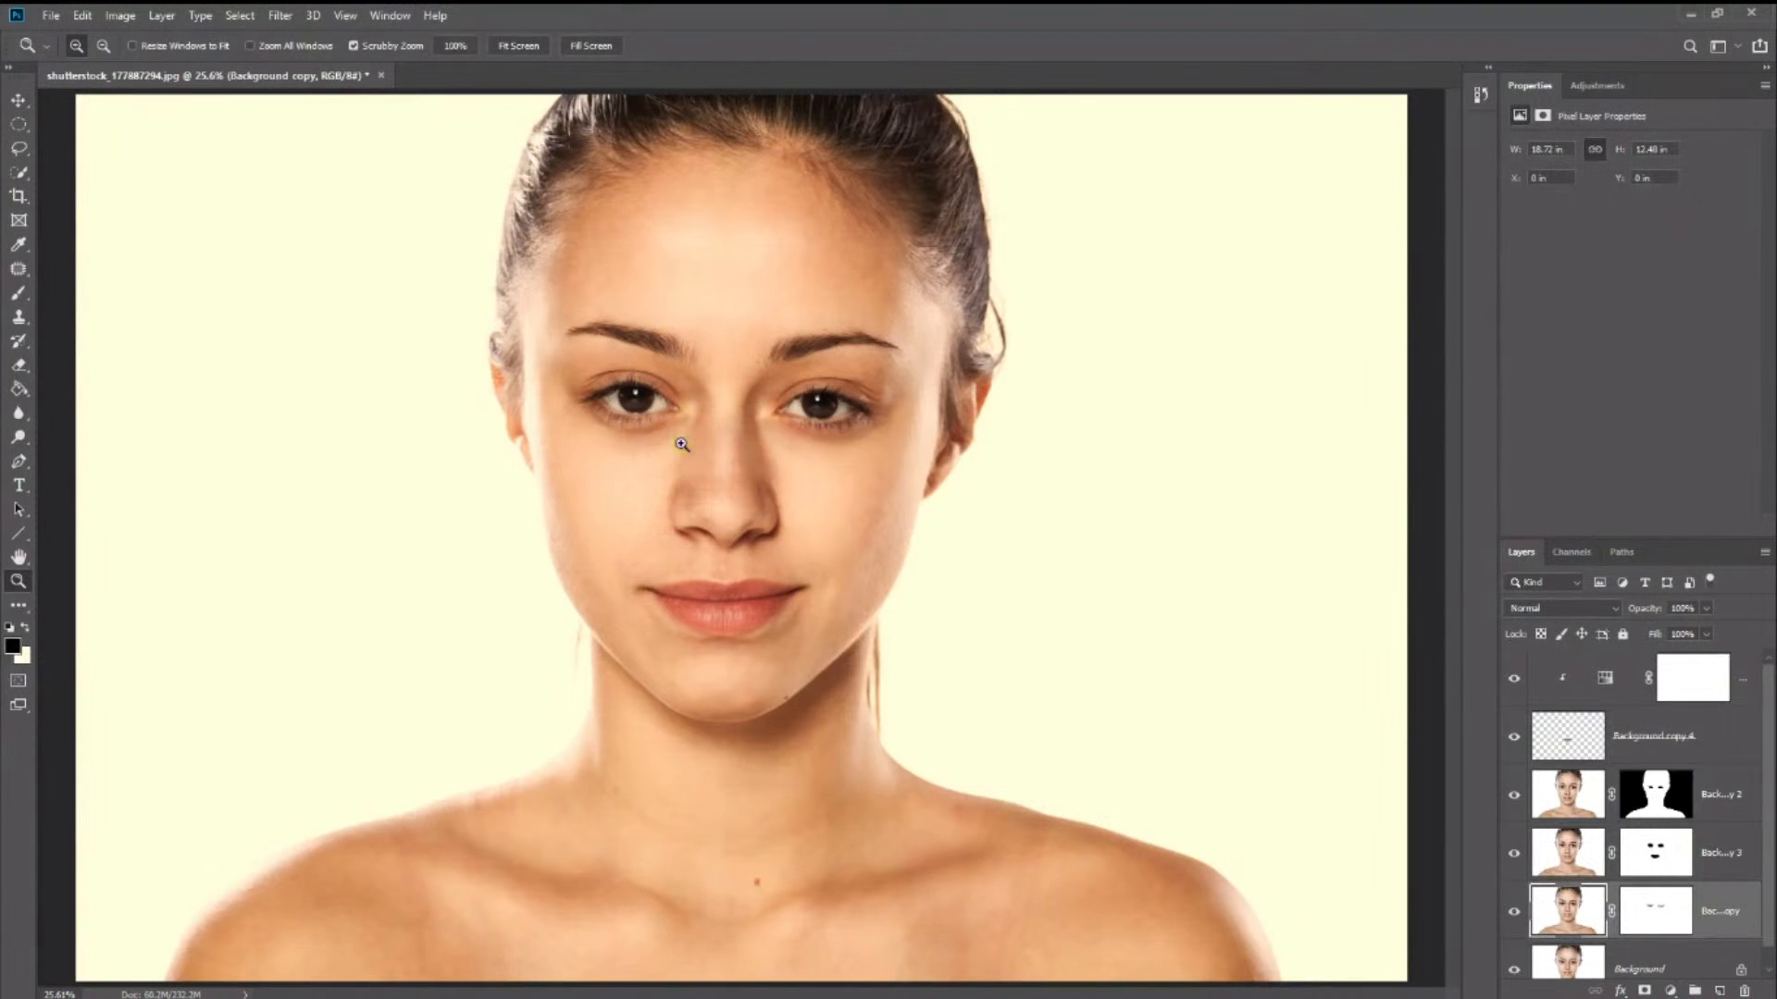
{"action": "left_click_drag", "start_coordinate": [637, 413], "coordinate": [664, 399]}
{"action": "left_click", "coordinate": [666, 404]}
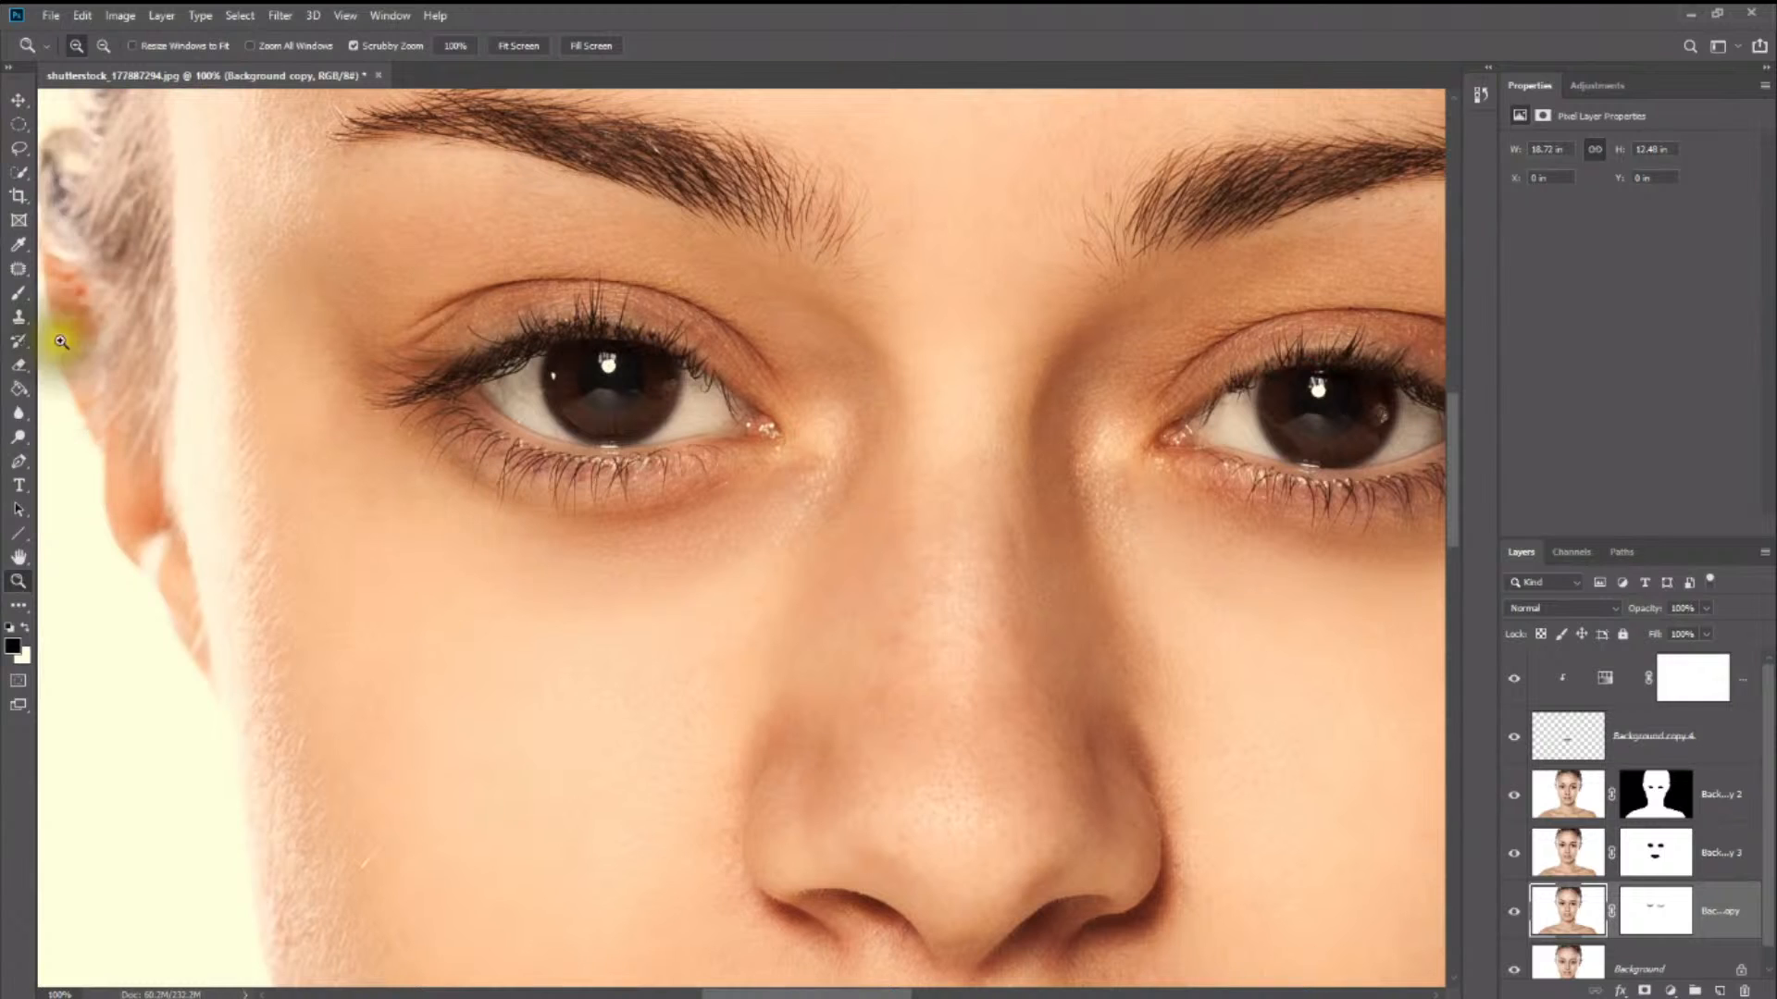
- Try selecting both irises with the Quick Selection tool, and drop the selection
{"action": "left_click", "coordinate": [15, 183]}
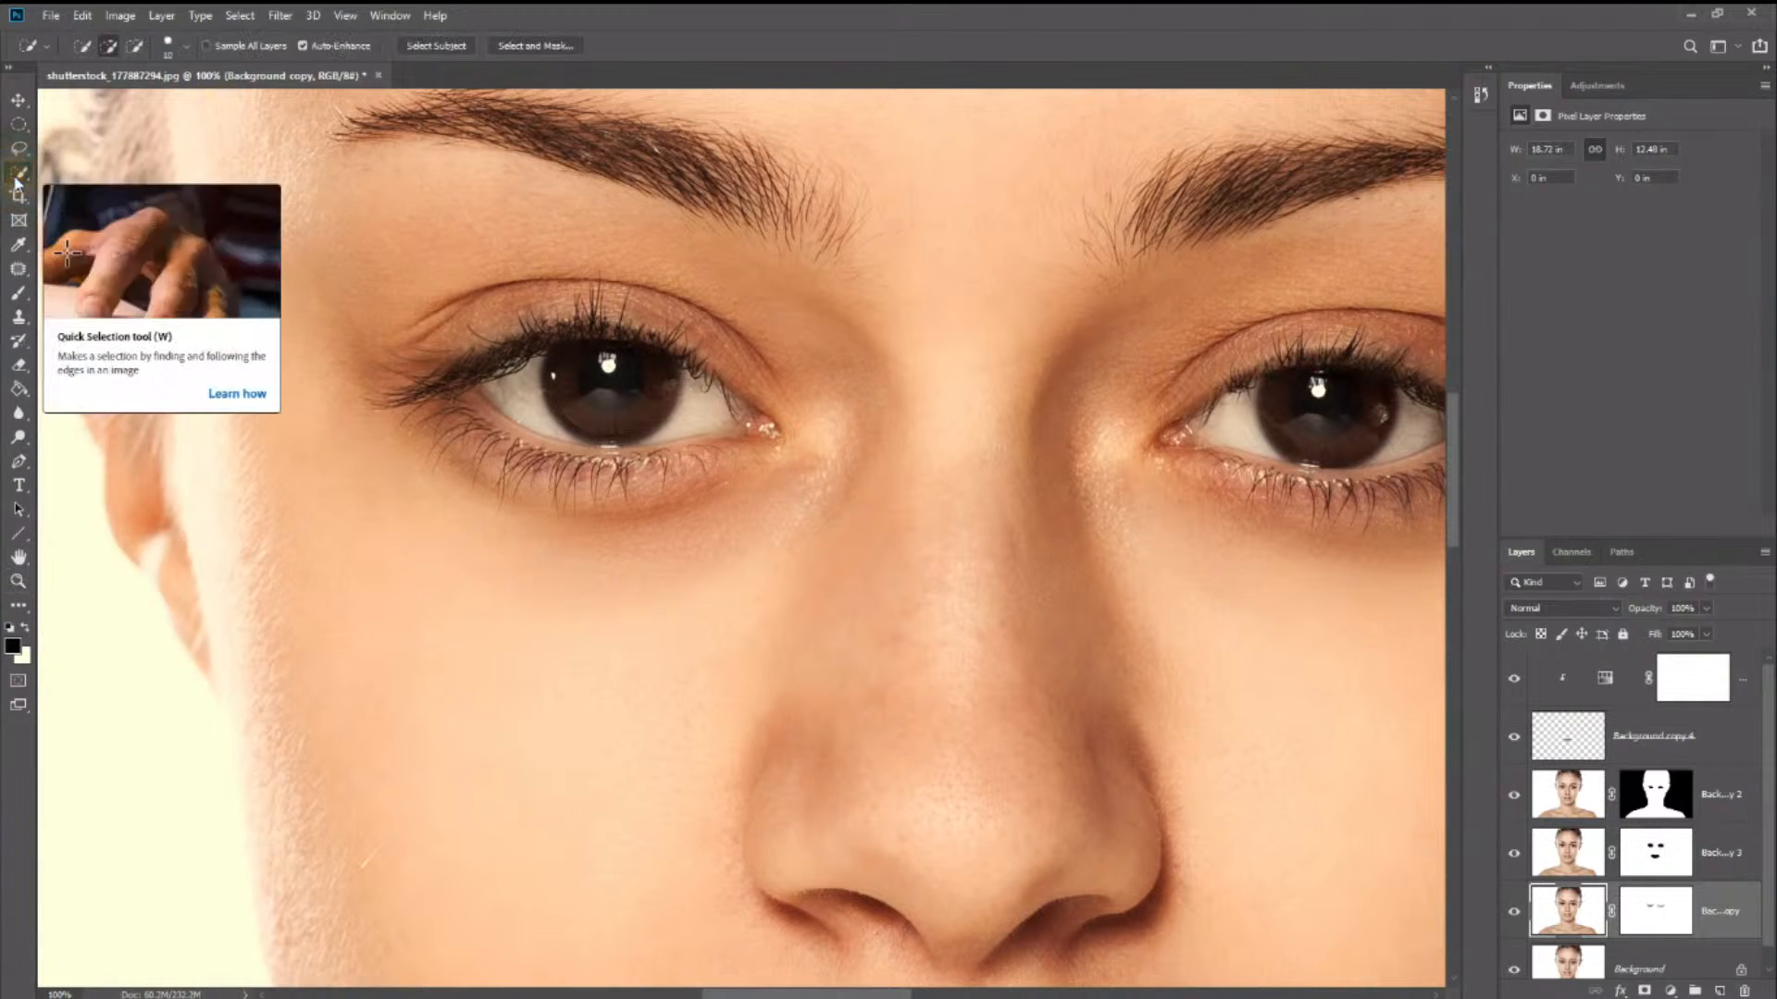
{"action": "right_click", "coordinate": [16, 183]}
{"action": "left_click", "coordinate": [16, 183]}
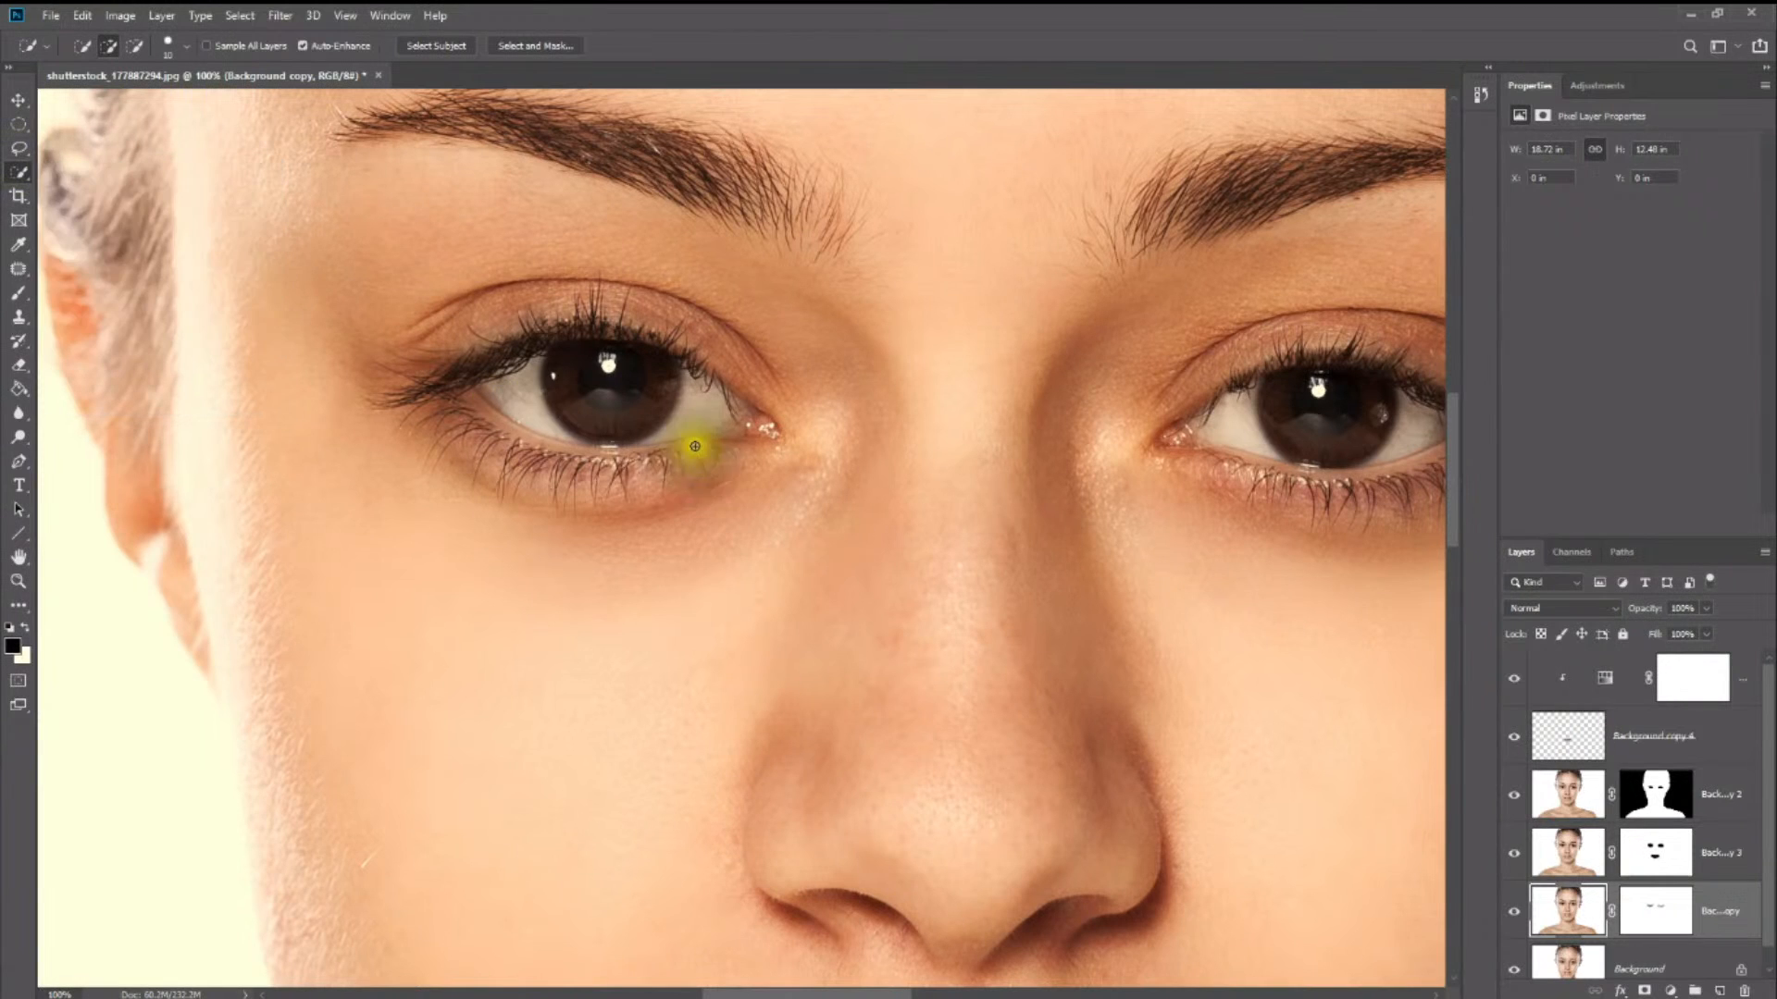
{"action": "left_click_drag", "start_coordinate": [560, 388], "coordinate": [541, 385]}
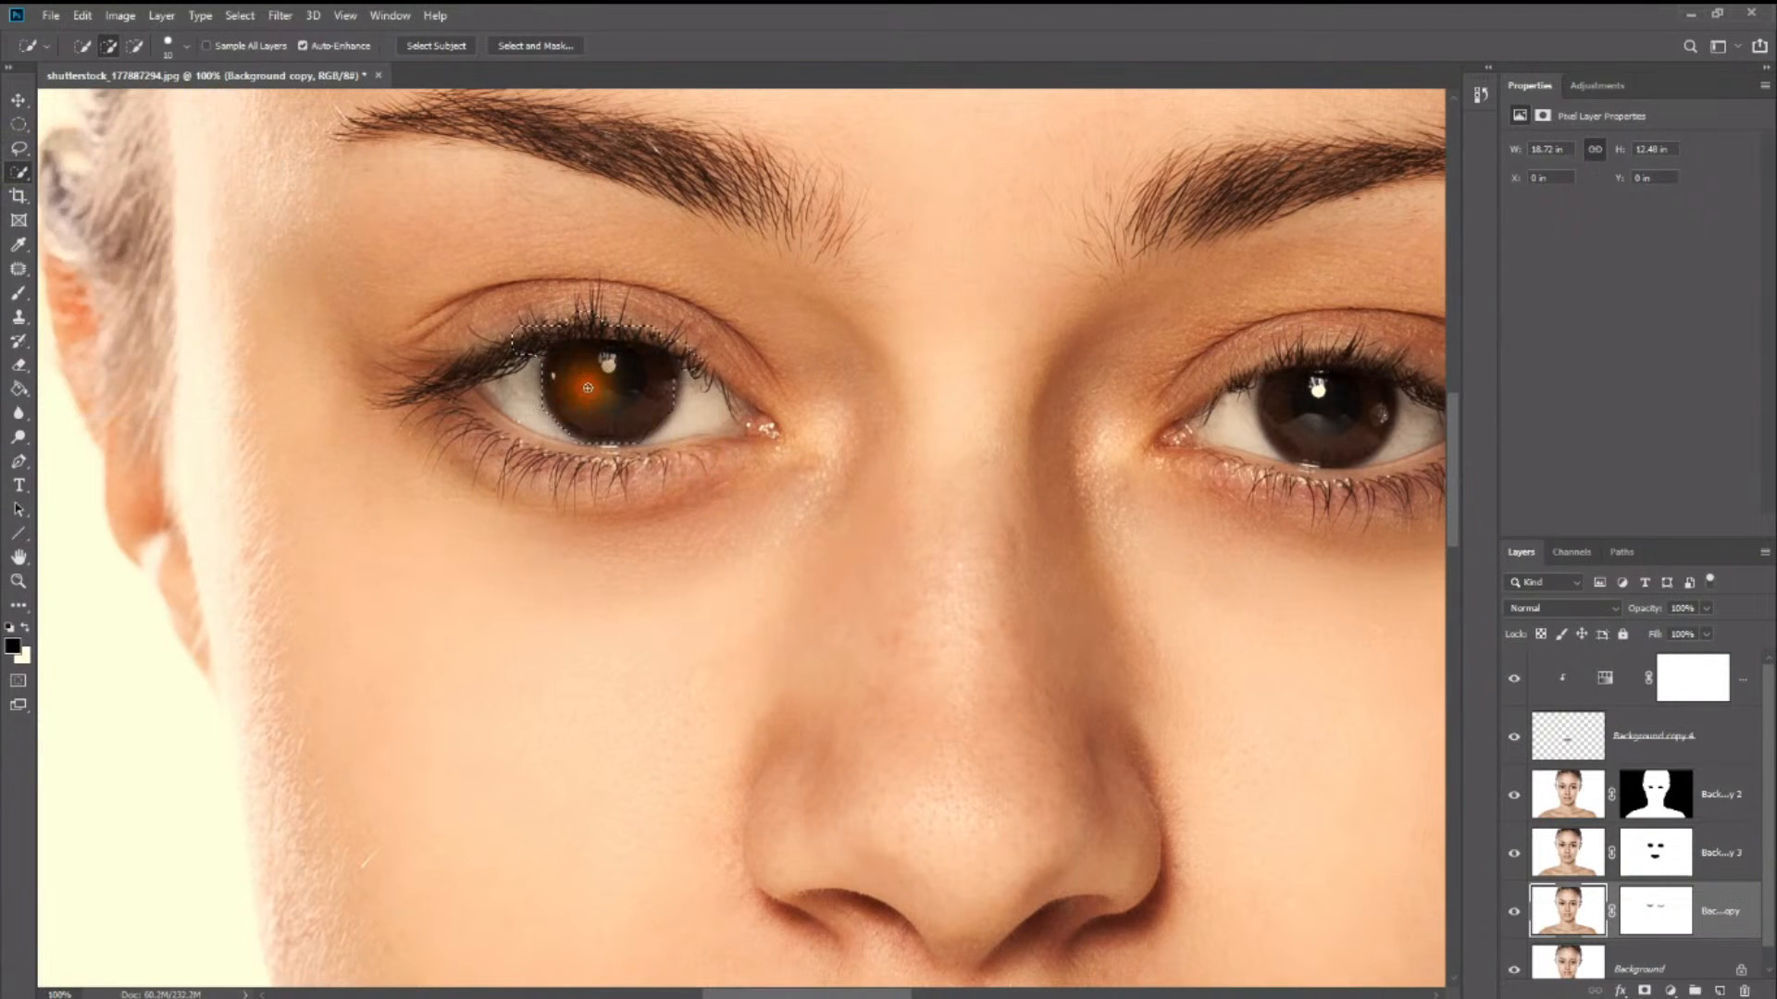
{"action": "mouse_move", "coordinate": [1333, 404]}
{"action": "left_mouse_down"}
{"action": "mouse_move", "coordinate": [1324, 440]}
{"action": "mouse_move", "coordinate": [1308, 417]}
{"action": "left_mouse_up"}
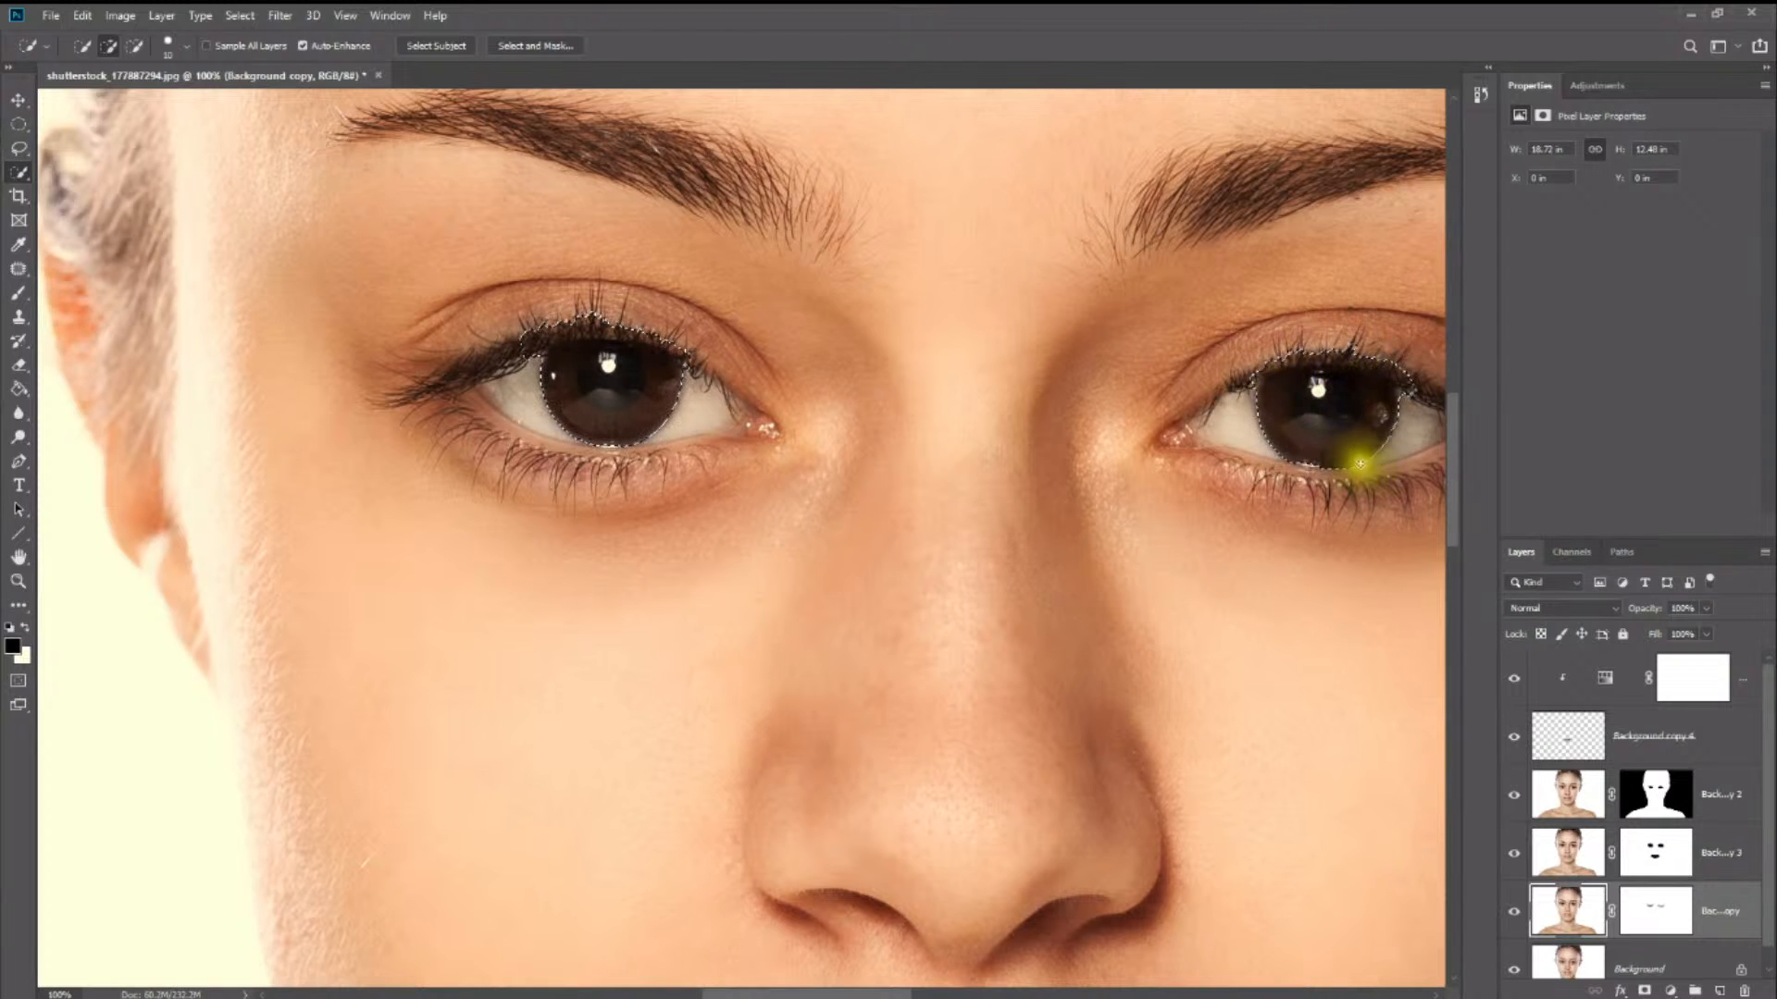
{"action": "right_click", "coordinate": [604, 366]}
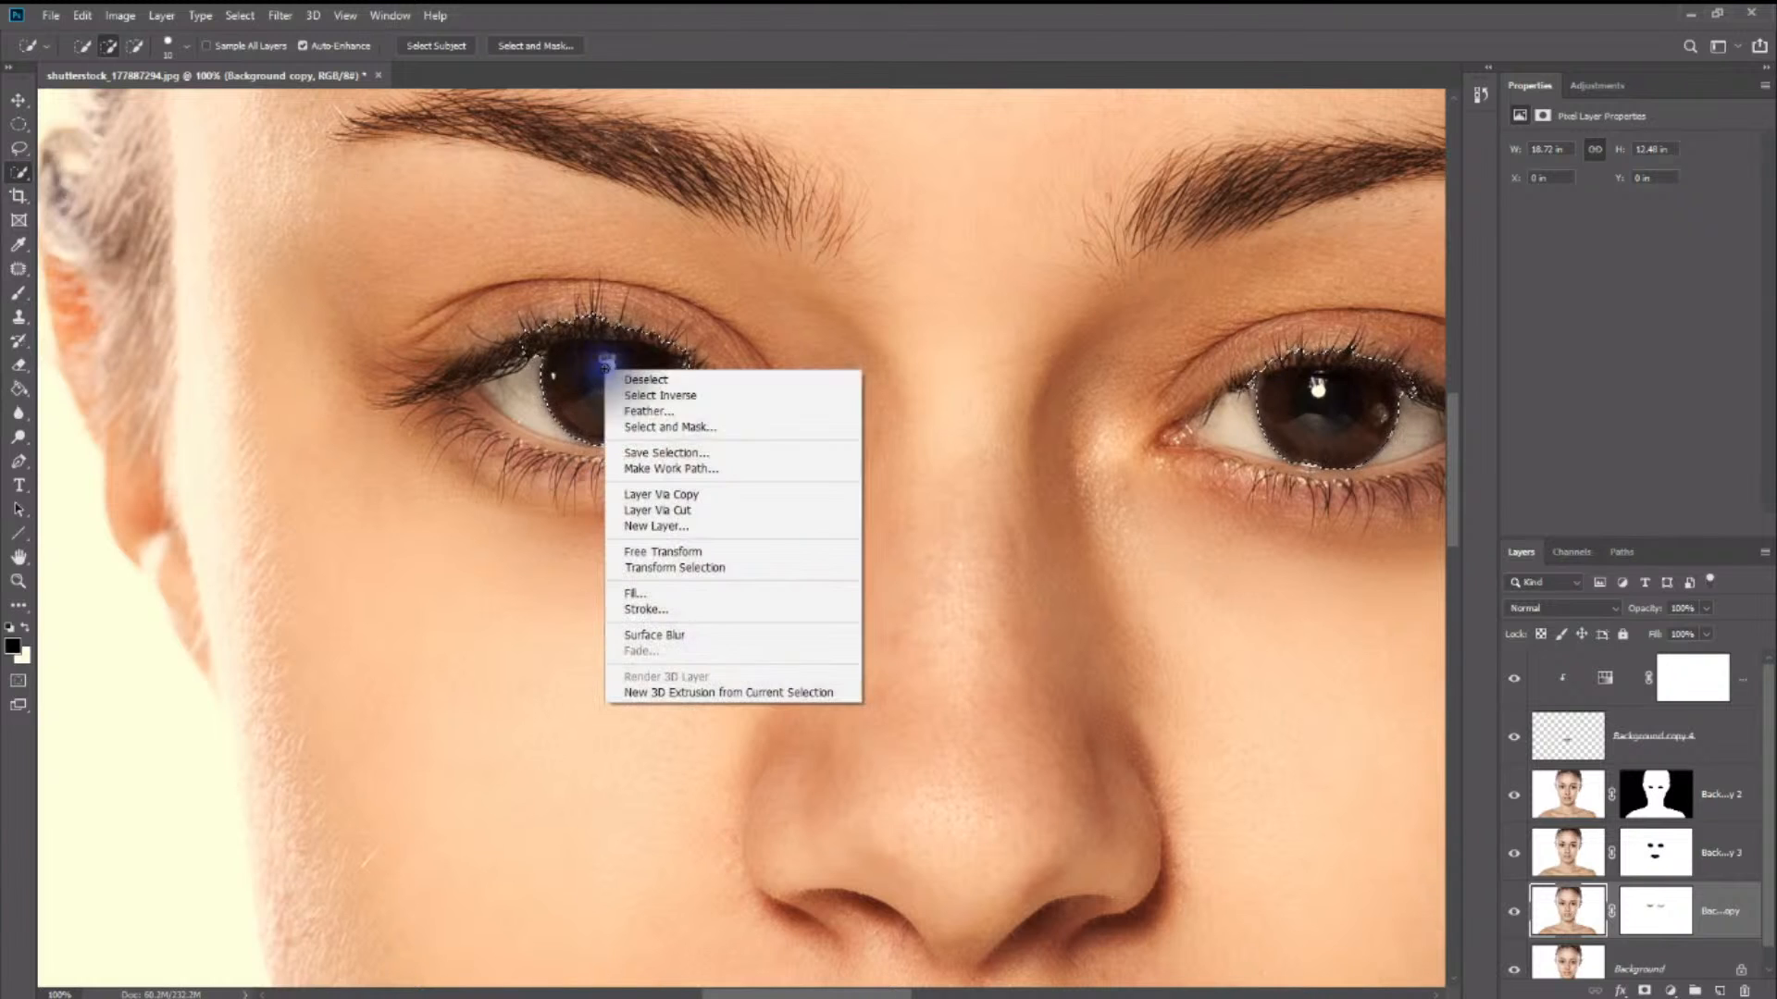
{"action": "left_click", "coordinate": [664, 374]}
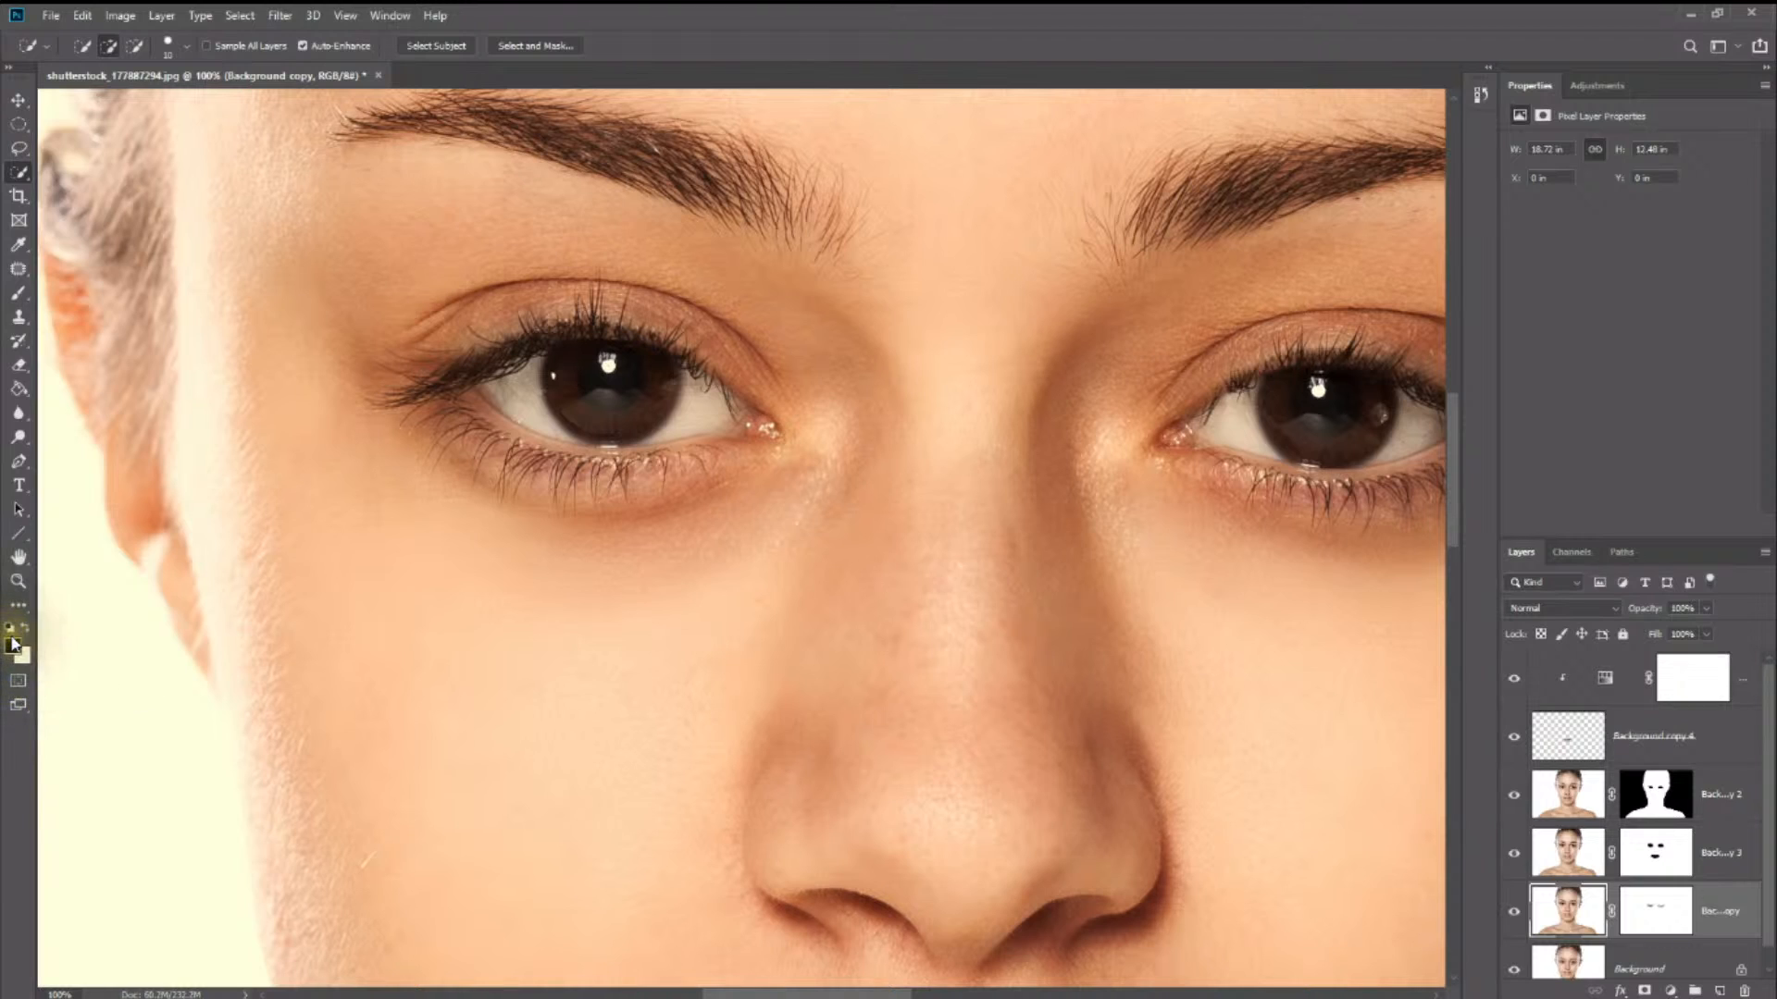
- Paint a Quick Mask over both irises with the Brush tool, leaving the pupil centres unpainted
{"action": "left_click", "coordinate": [17, 686]}
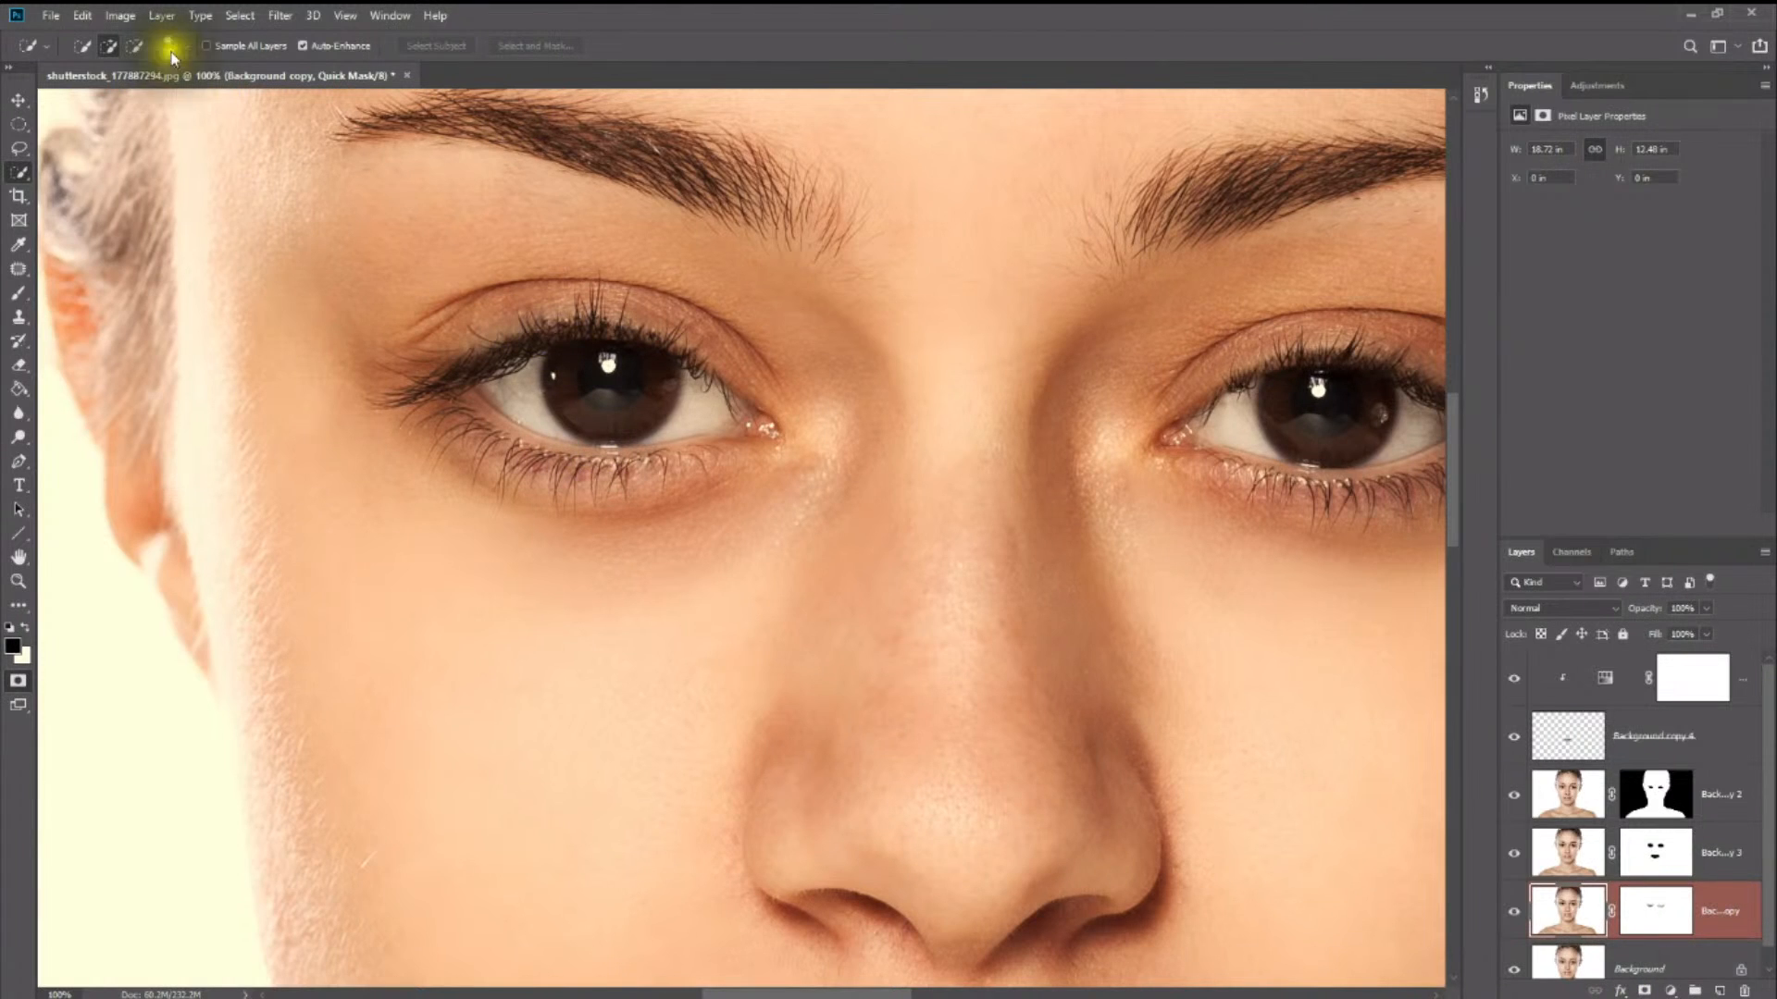
{"action": "left_click", "coordinate": [17, 295]}
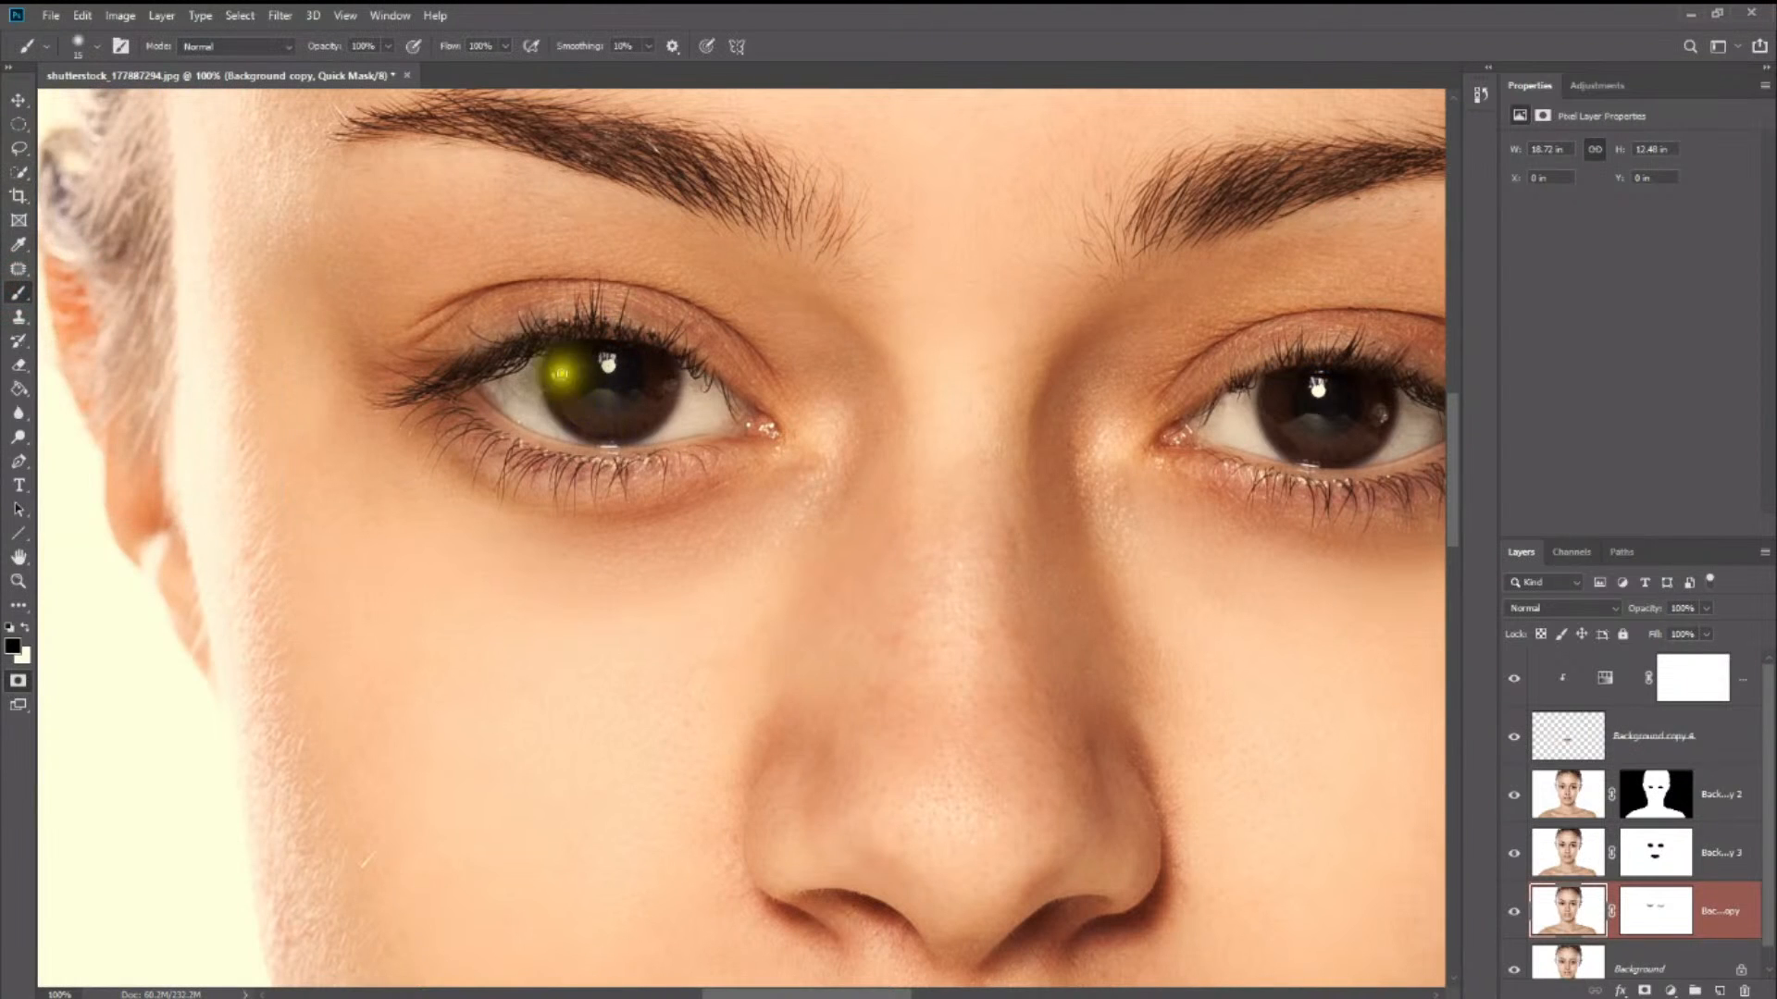
{"action": "mouse_move", "coordinate": [563, 365]}
{"action": "left_mouse_down"}
{"action": "mouse_move", "coordinate": [596, 428]}
{"action": "mouse_move", "coordinate": [649, 407]}
{"action": "mouse_move", "coordinate": [664, 367]}
{"action": "mouse_move", "coordinate": [651, 411]}
{"action": "mouse_move", "coordinate": [612, 428]}
{"action": "mouse_move", "coordinate": [571, 410]}
{"action": "mouse_move", "coordinate": [560, 365]}
{"action": "mouse_move", "coordinate": [575, 413]}
{"action": "mouse_move", "coordinate": [634, 428]}
{"action": "mouse_move", "coordinate": [666, 394]}
{"action": "mouse_move", "coordinate": [652, 356]}
{"action": "mouse_move", "coordinate": [558, 355]}
{"action": "mouse_move", "coordinate": [604, 344]}
{"action": "mouse_move", "coordinate": [657, 365]}
{"action": "mouse_move", "coordinate": [642, 346]}
{"action": "mouse_move", "coordinate": [621, 343]}
{"action": "mouse_move", "coordinate": [662, 358]}
{"action": "mouse_move", "coordinate": [565, 349]}
{"action": "mouse_move", "coordinate": [551, 389]}
{"action": "mouse_move", "coordinate": [566, 421]}
{"action": "mouse_move", "coordinate": [648, 428]}
{"action": "left_mouse_up"}
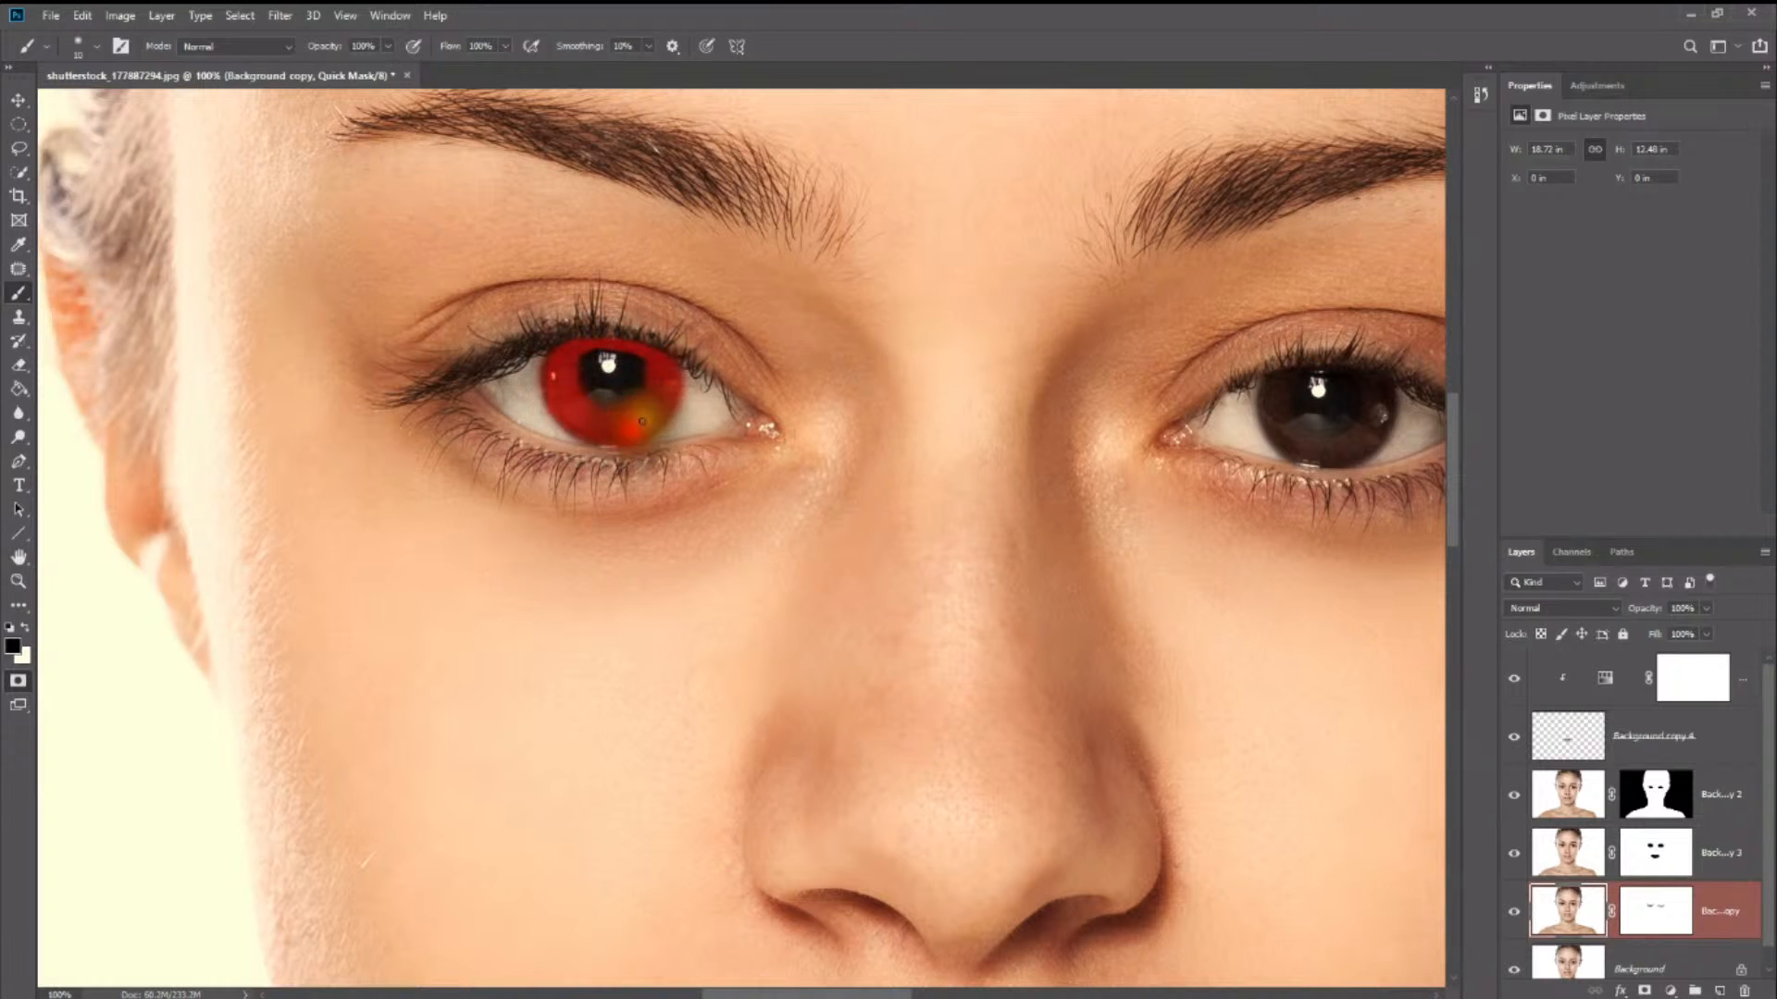
{"action": "mouse_move", "coordinate": [1277, 391]}
{"action": "left_mouse_down"}
{"action": "mouse_move", "coordinate": [1329, 454]}
{"action": "mouse_move", "coordinate": [1371, 433]}
{"action": "mouse_move", "coordinate": [1379, 391]}
{"action": "mouse_move", "coordinate": [1378, 428]}
{"action": "mouse_move", "coordinate": [1352, 448]}
{"action": "mouse_move", "coordinate": [1302, 447]}
{"action": "mouse_move", "coordinate": [1276, 418]}
{"action": "mouse_move", "coordinate": [1298, 372]}
{"action": "mouse_move", "coordinate": [1358, 374]}
{"action": "mouse_move", "coordinate": [1382, 385]}
{"action": "mouse_move", "coordinate": [1351, 388]}
{"action": "mouse_move", "coordinate": [1397, 414]}
{"action": "mouse_move", "coordinate": [1355, 373]}
{"action": "mouse_move", "coordinate": [1291, 381]}
{"action": "mouse_move", "coordinate": [1387, 440]}
{"action": "mouse_move", "coordinate": [1348, 476]}
{"action": "left_mouse_up"}
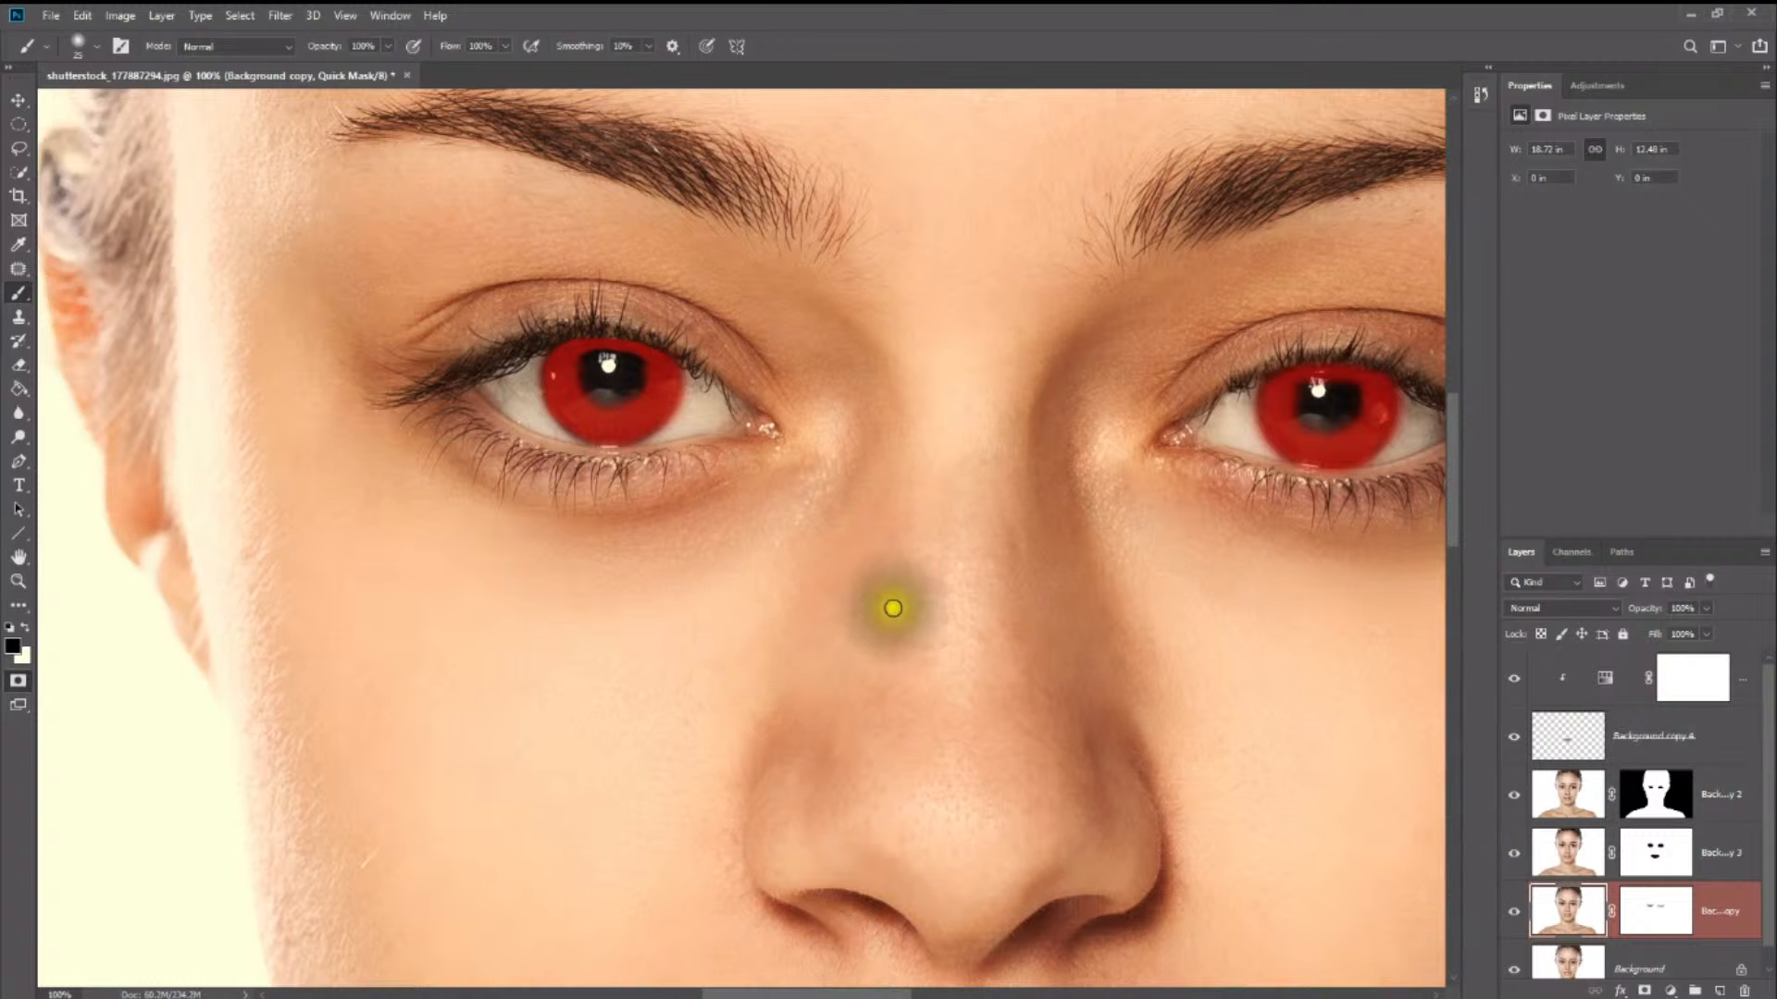
- Leave Quick Mask mode to convert the painted iris mask into a selection
{"action": "key", "text": "space"}
{"action": "left_click_drag", "start_coordinate": [992, 572], "coordinate": [841, 553]}
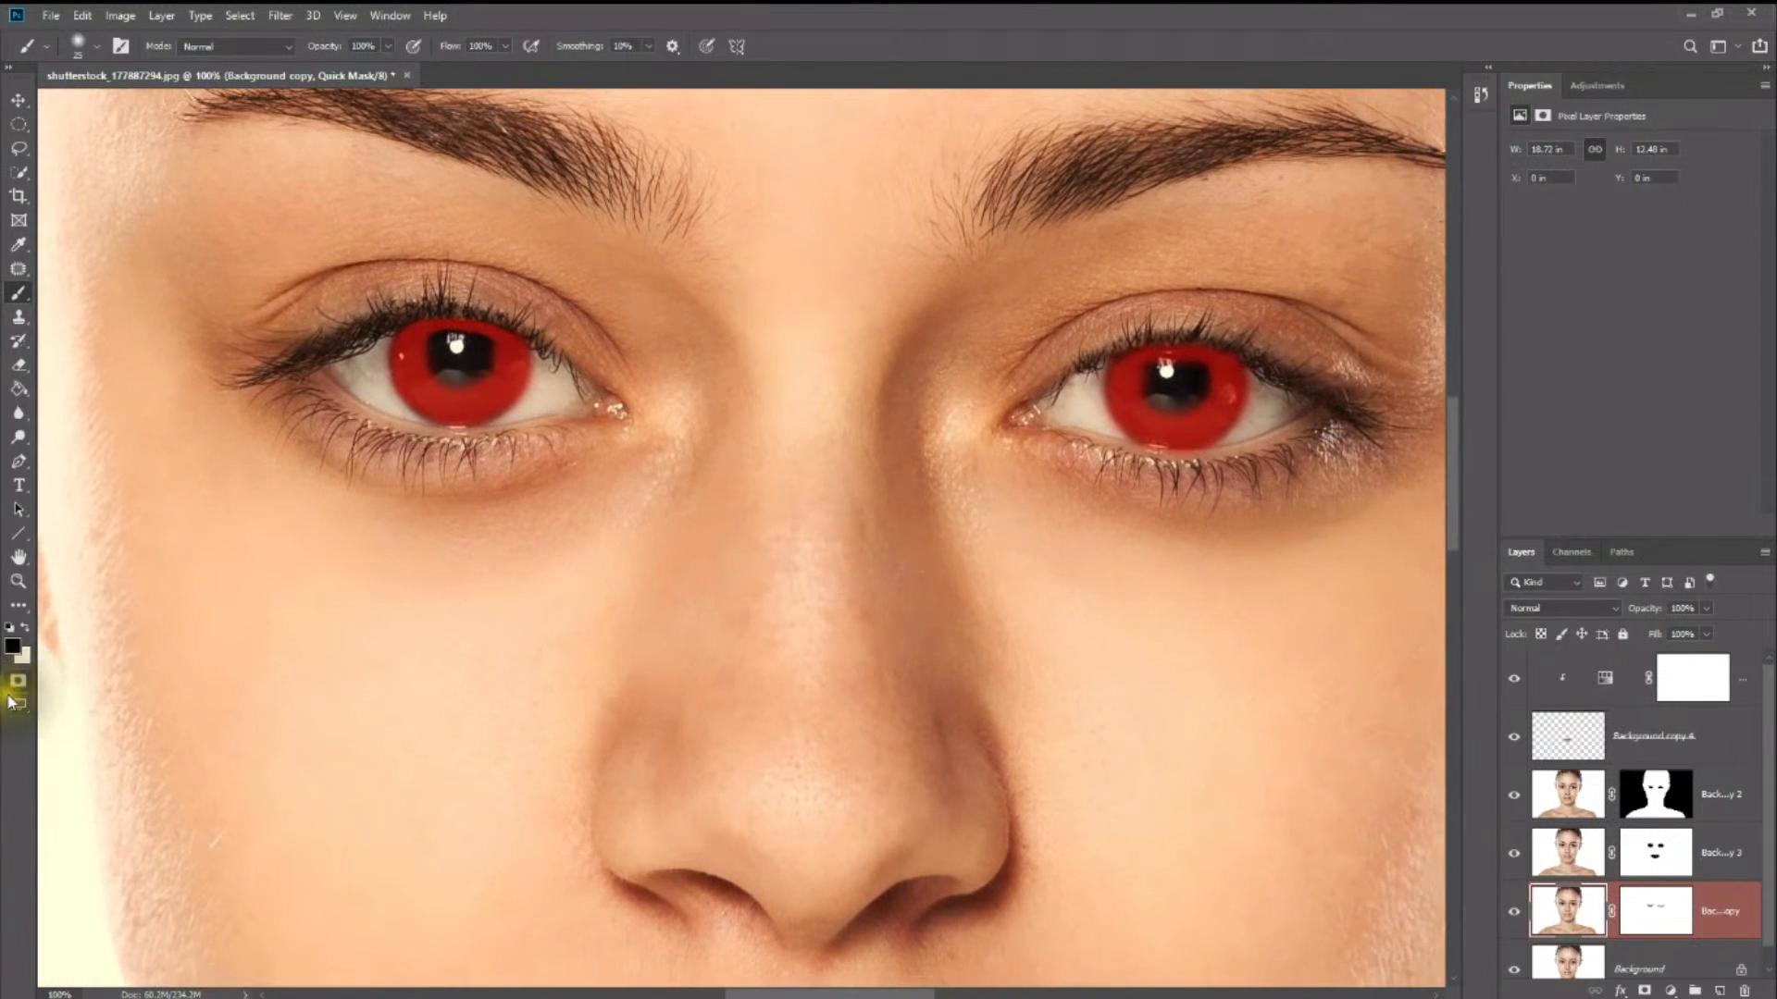
{"action": "left_click", "coordinate": [16, 684]}
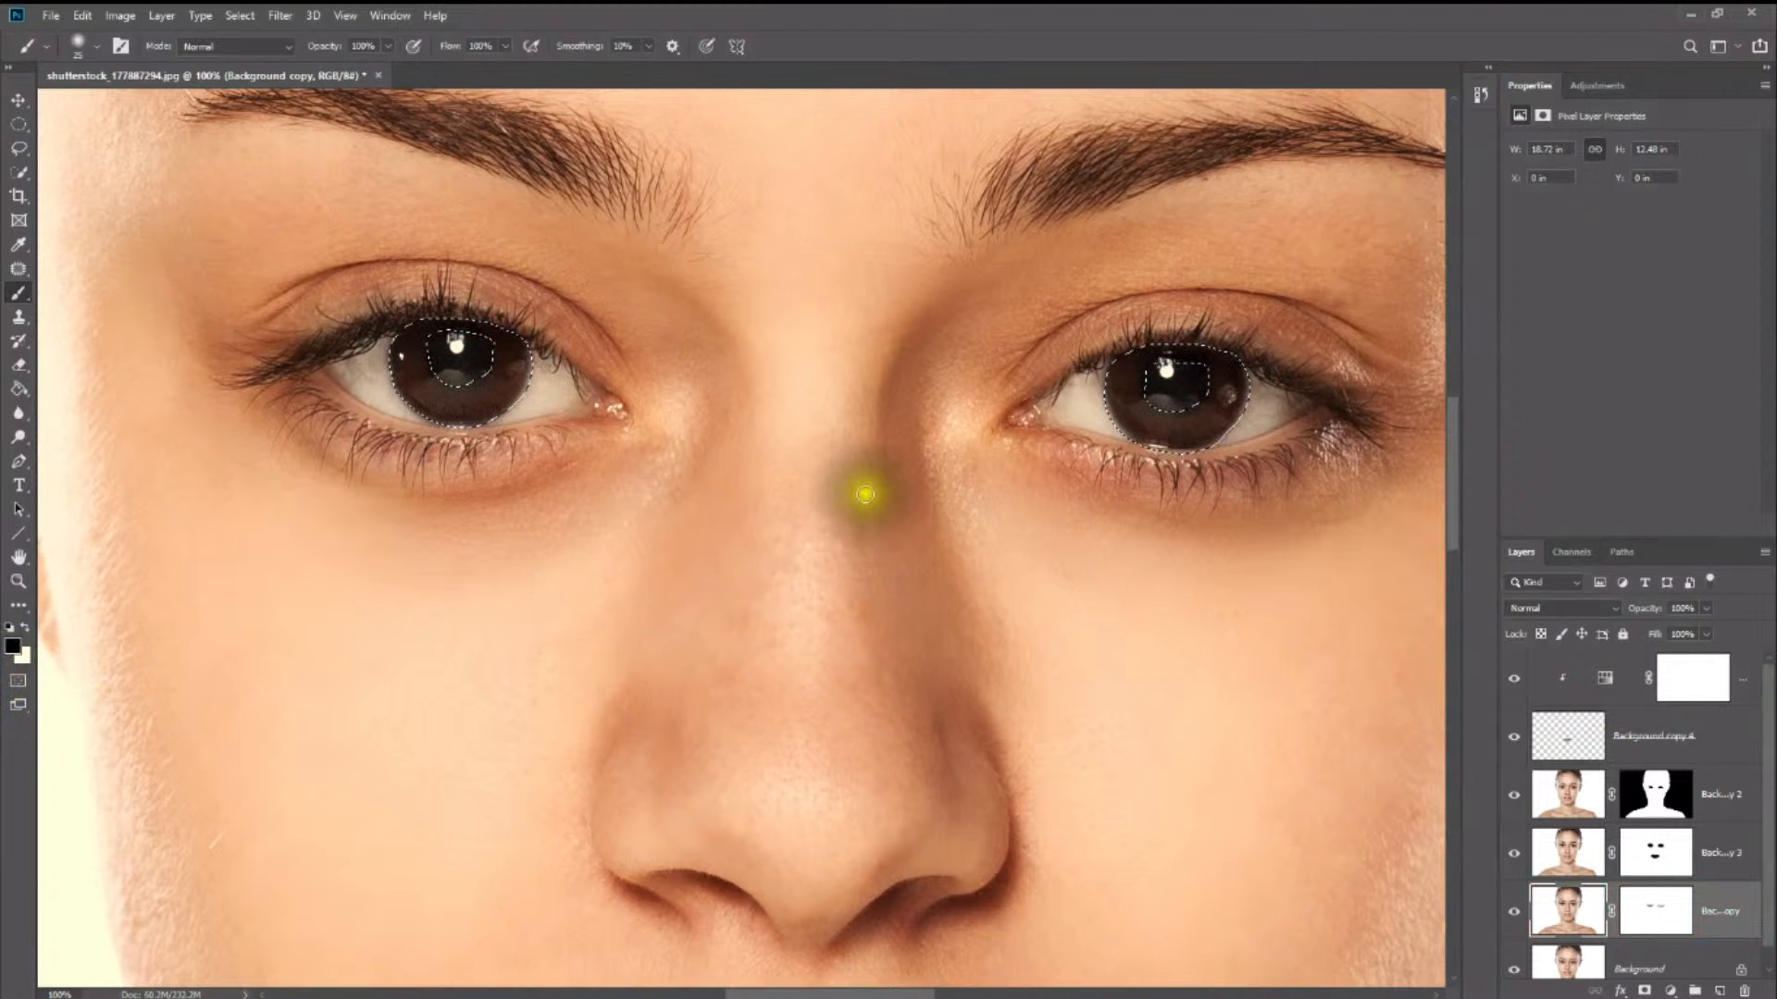
{"action": "left_click", "coordinate": [860, 491]}
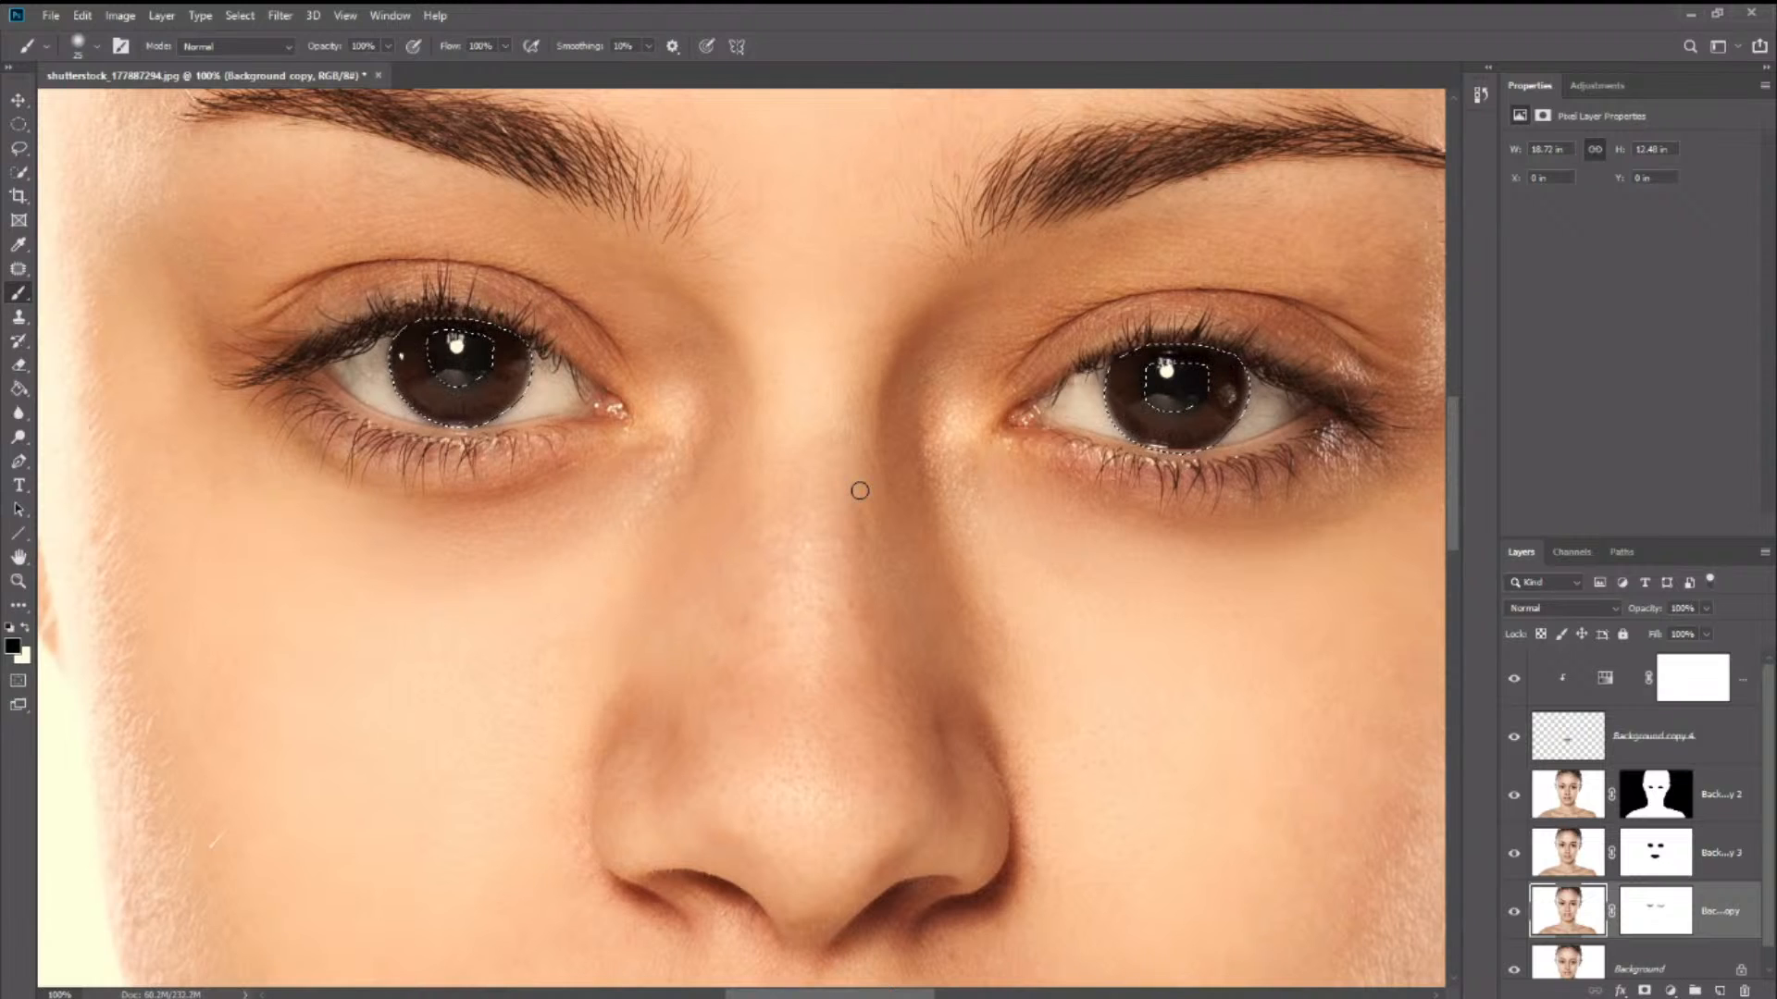
{"action": "left_click", "coordinate": [856, 459]}
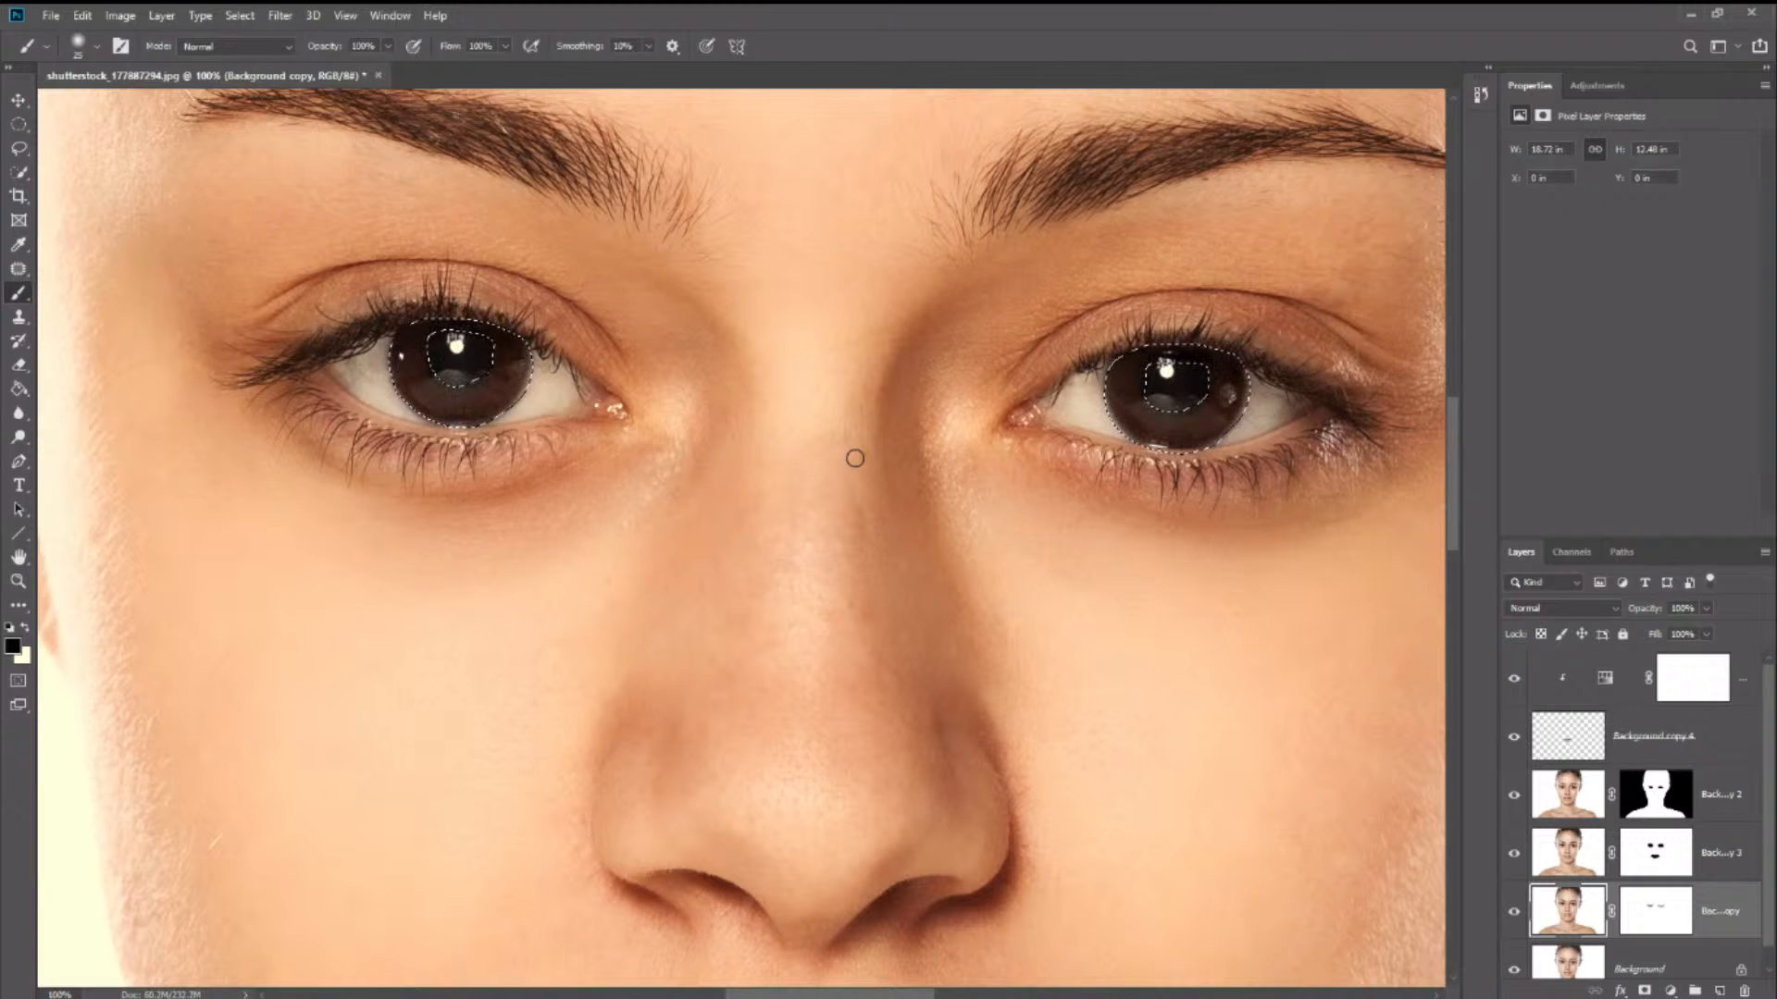
{"action": "left_click", "coordinate": [851, 453]}
{"action": "left_click", "coordinate": [830, 445]}
{"action": "mouse_move", "coordinate": [837, 446]}
{"action": "left_mouse_down"}
{"action": "mouse_move", "coordinate": [651, 464]}
{"action": "mouse_move", "coordinate": [228, 612]}
{"action": "left_mouse_up"}
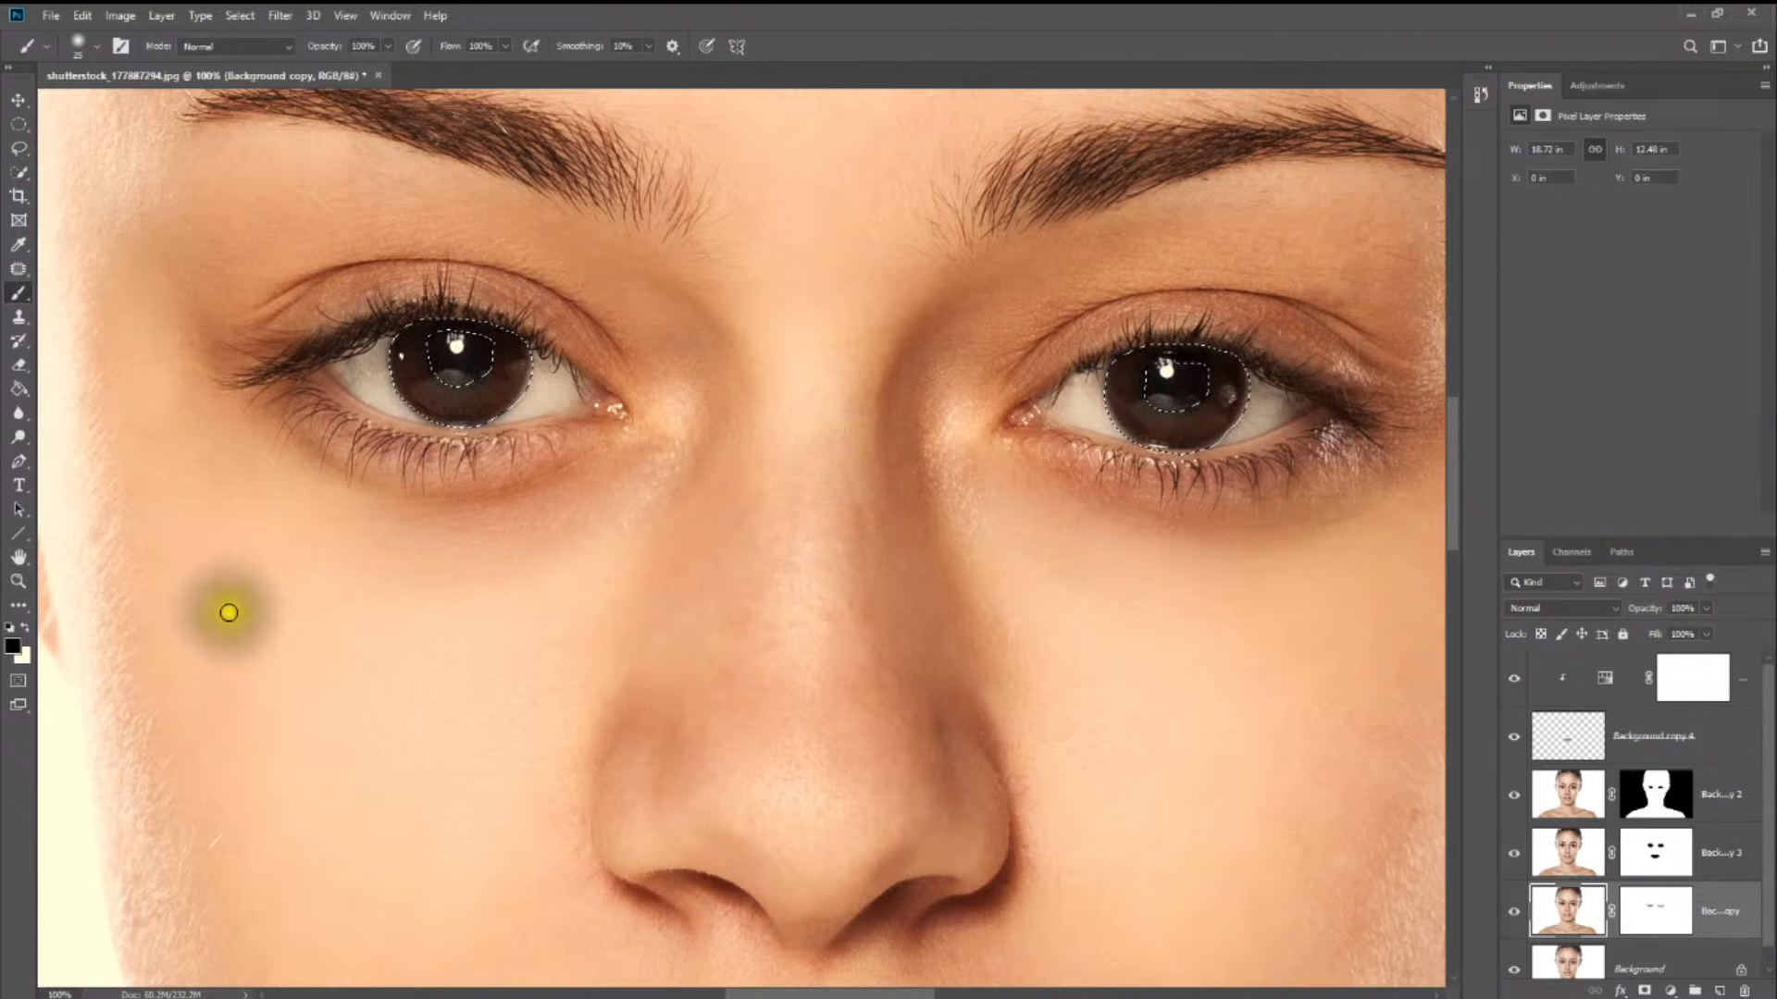
- Invert the selection so that only the two irises around the pupils are selected
{"action": "key", "text": "m"}
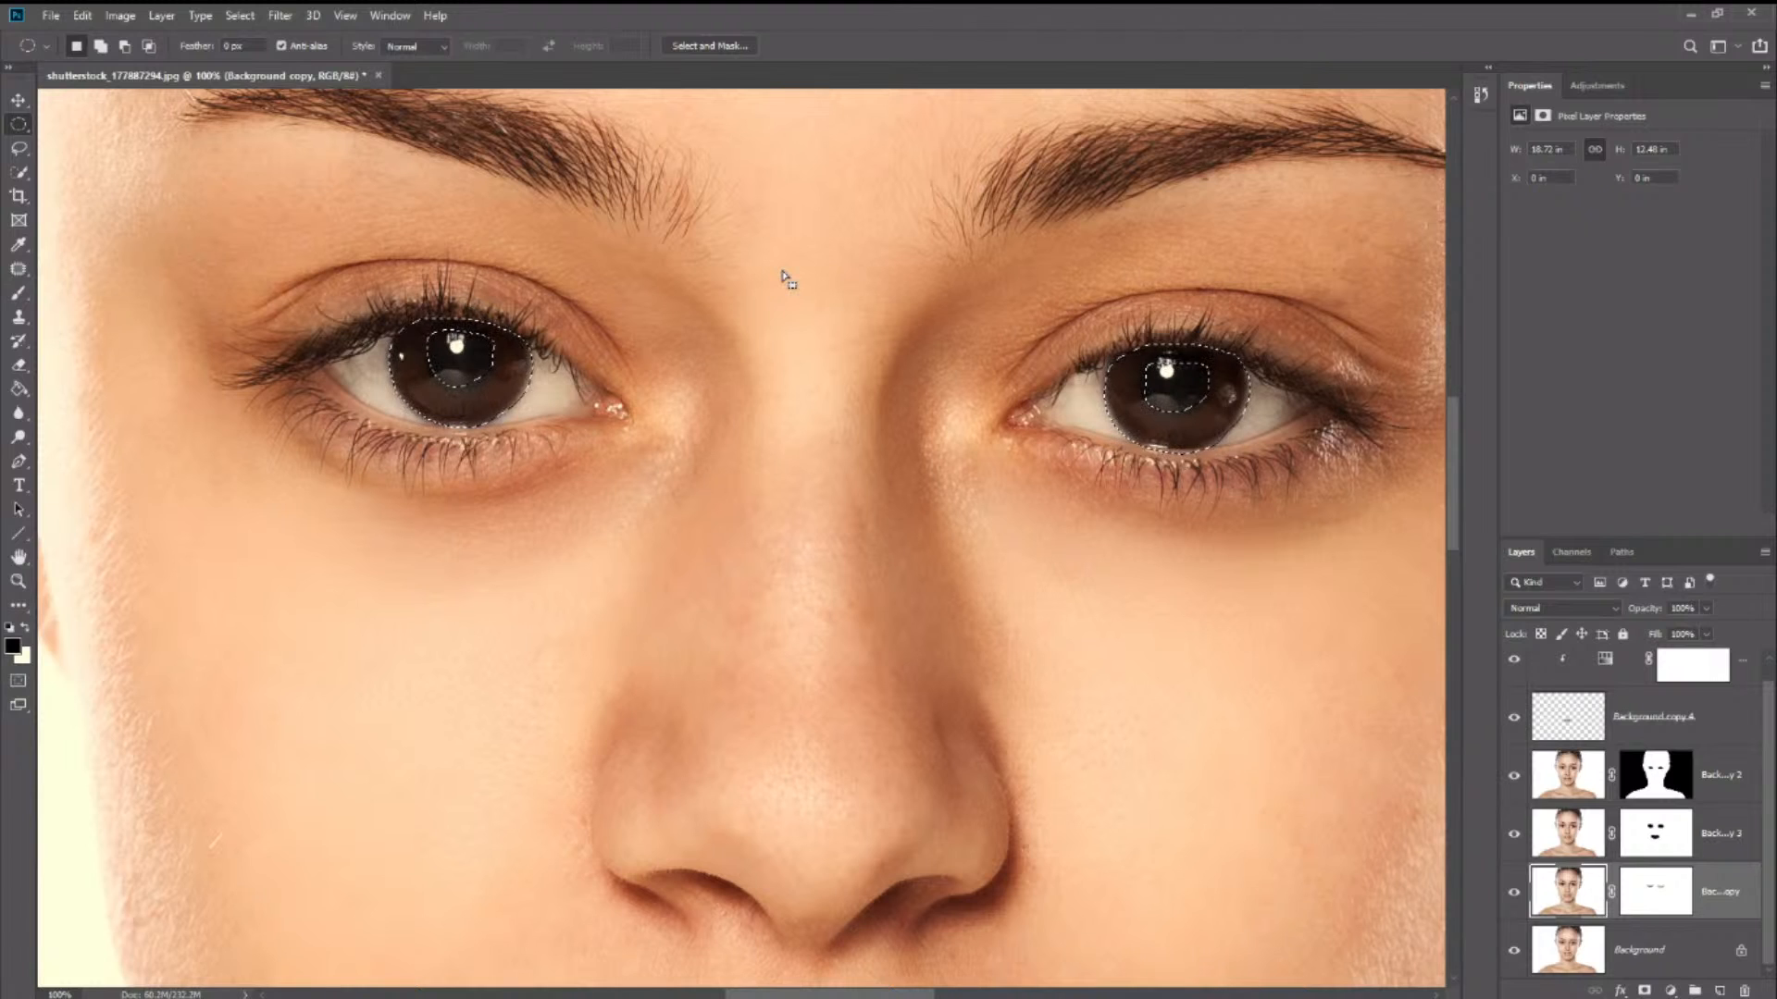
{"action": "left_click", "coordinate": [18, 148]}
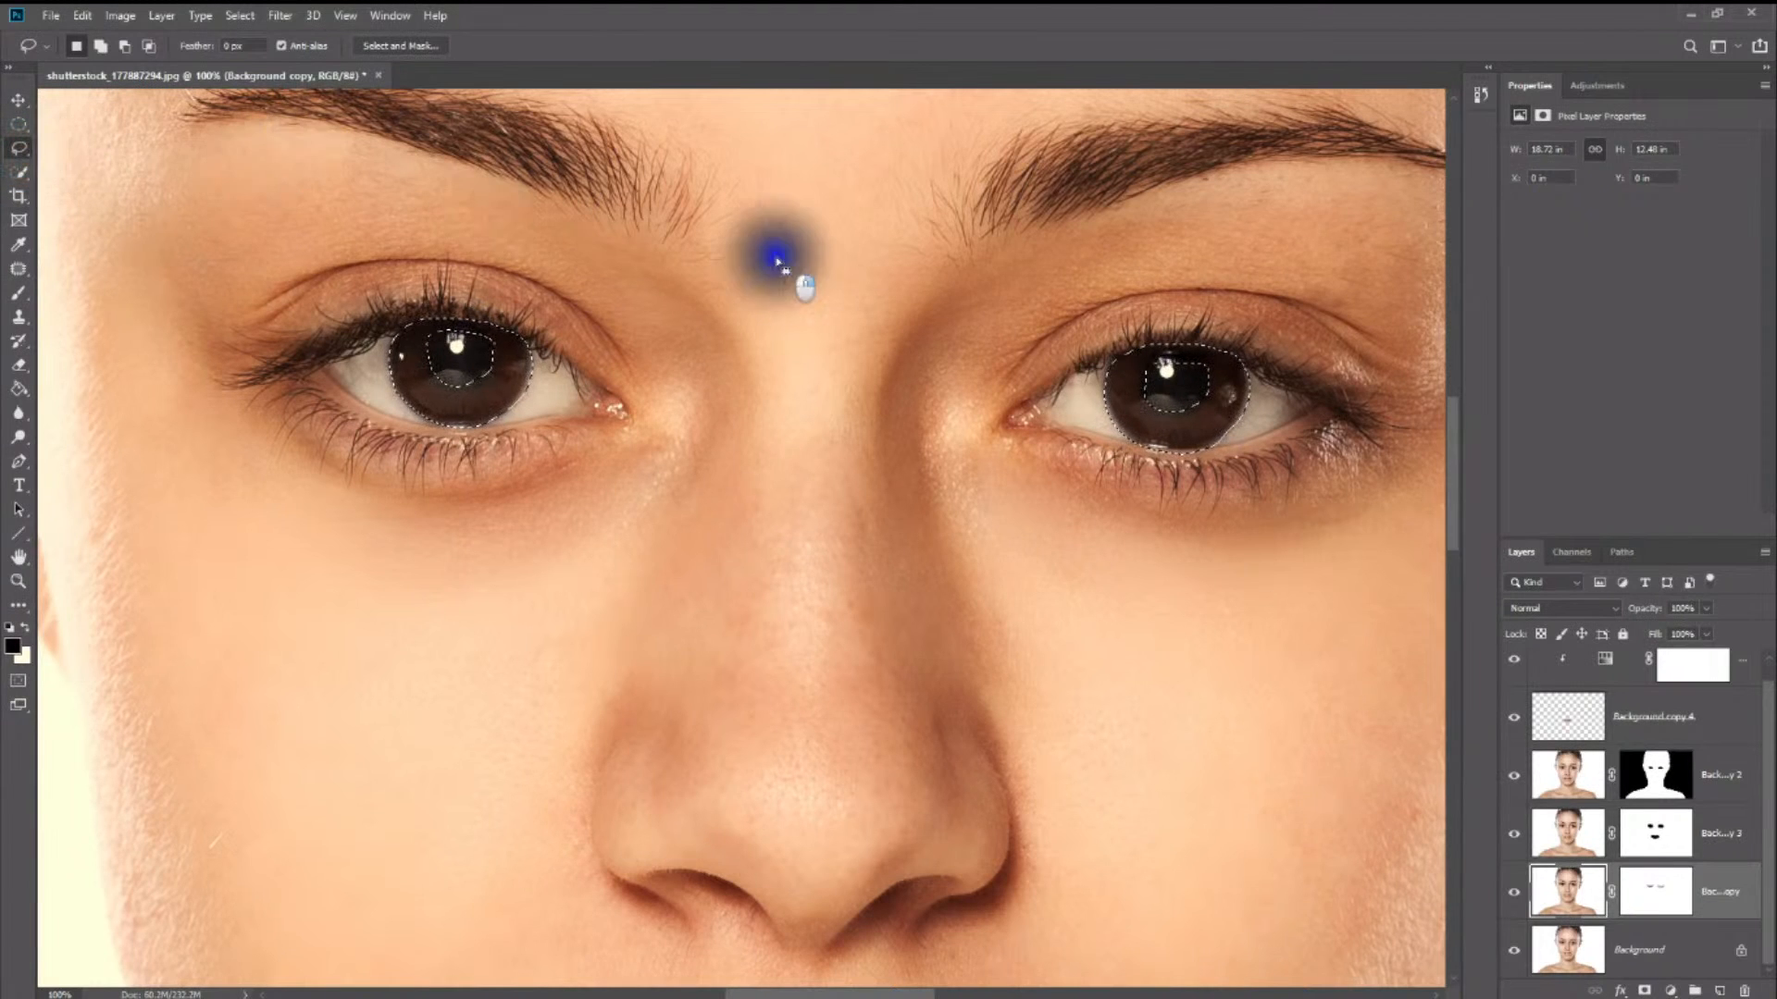
{"action": "right_click", "coordinate": [777, 262]}
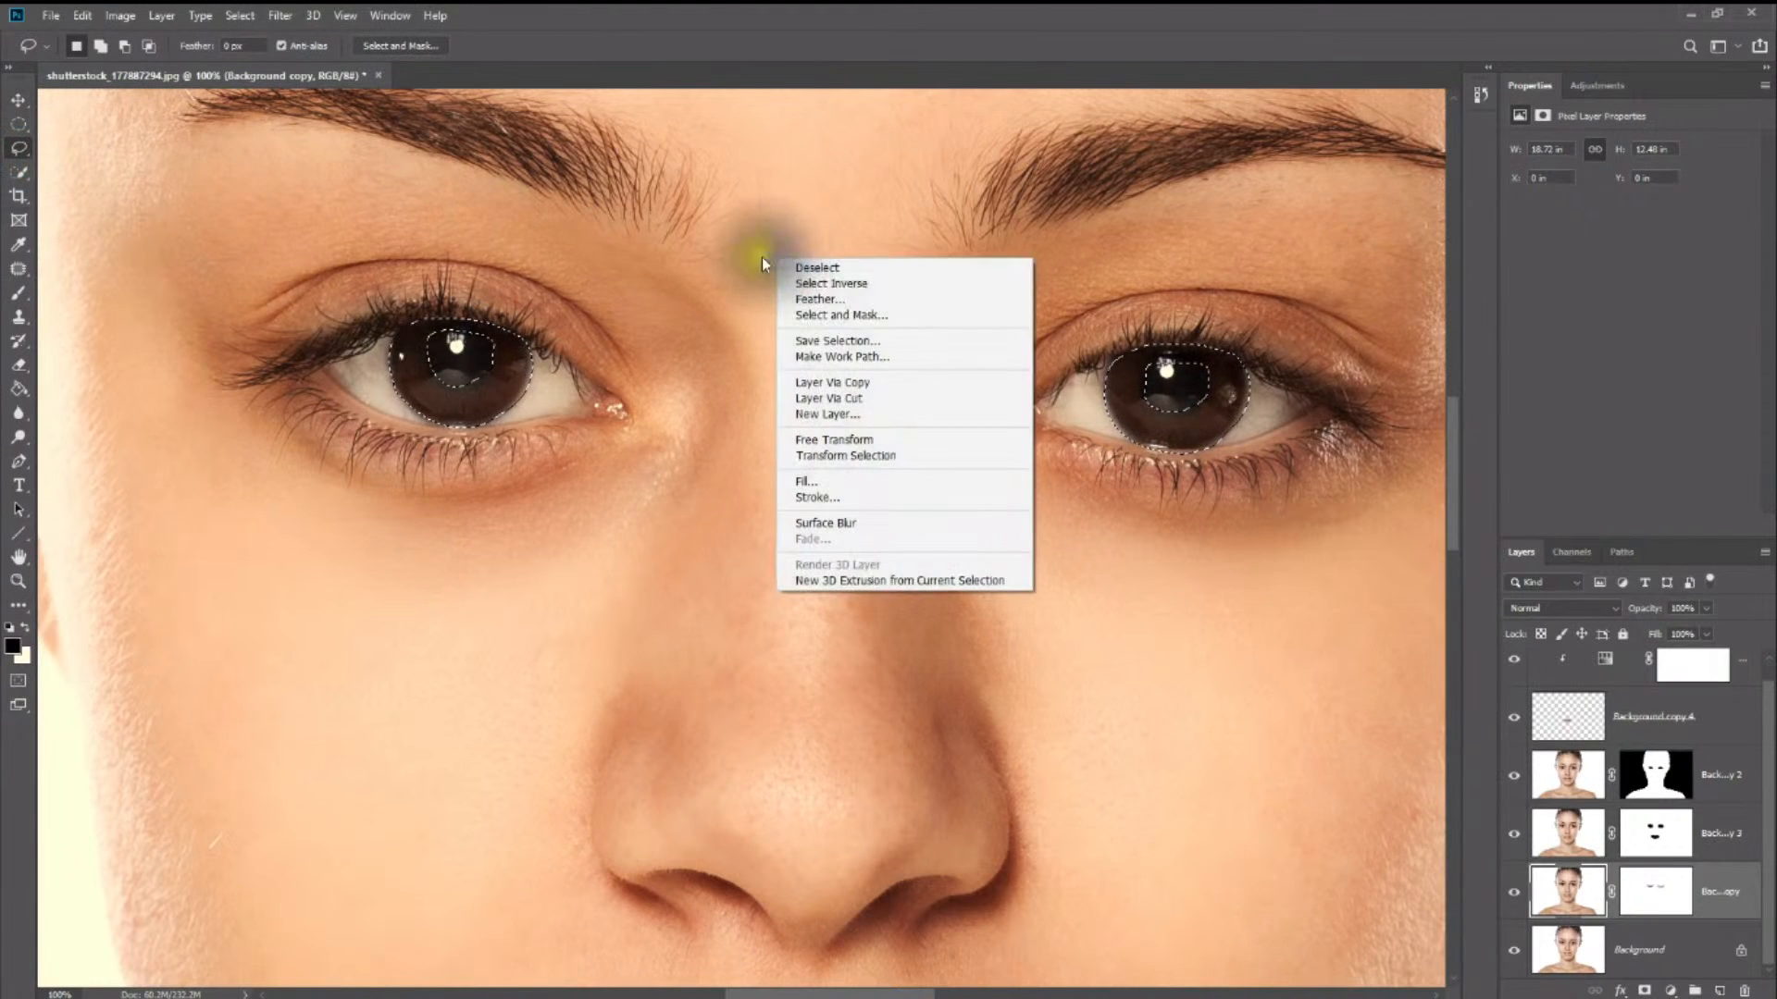
{"action": "left_click", "coordinate": [861, 283]}
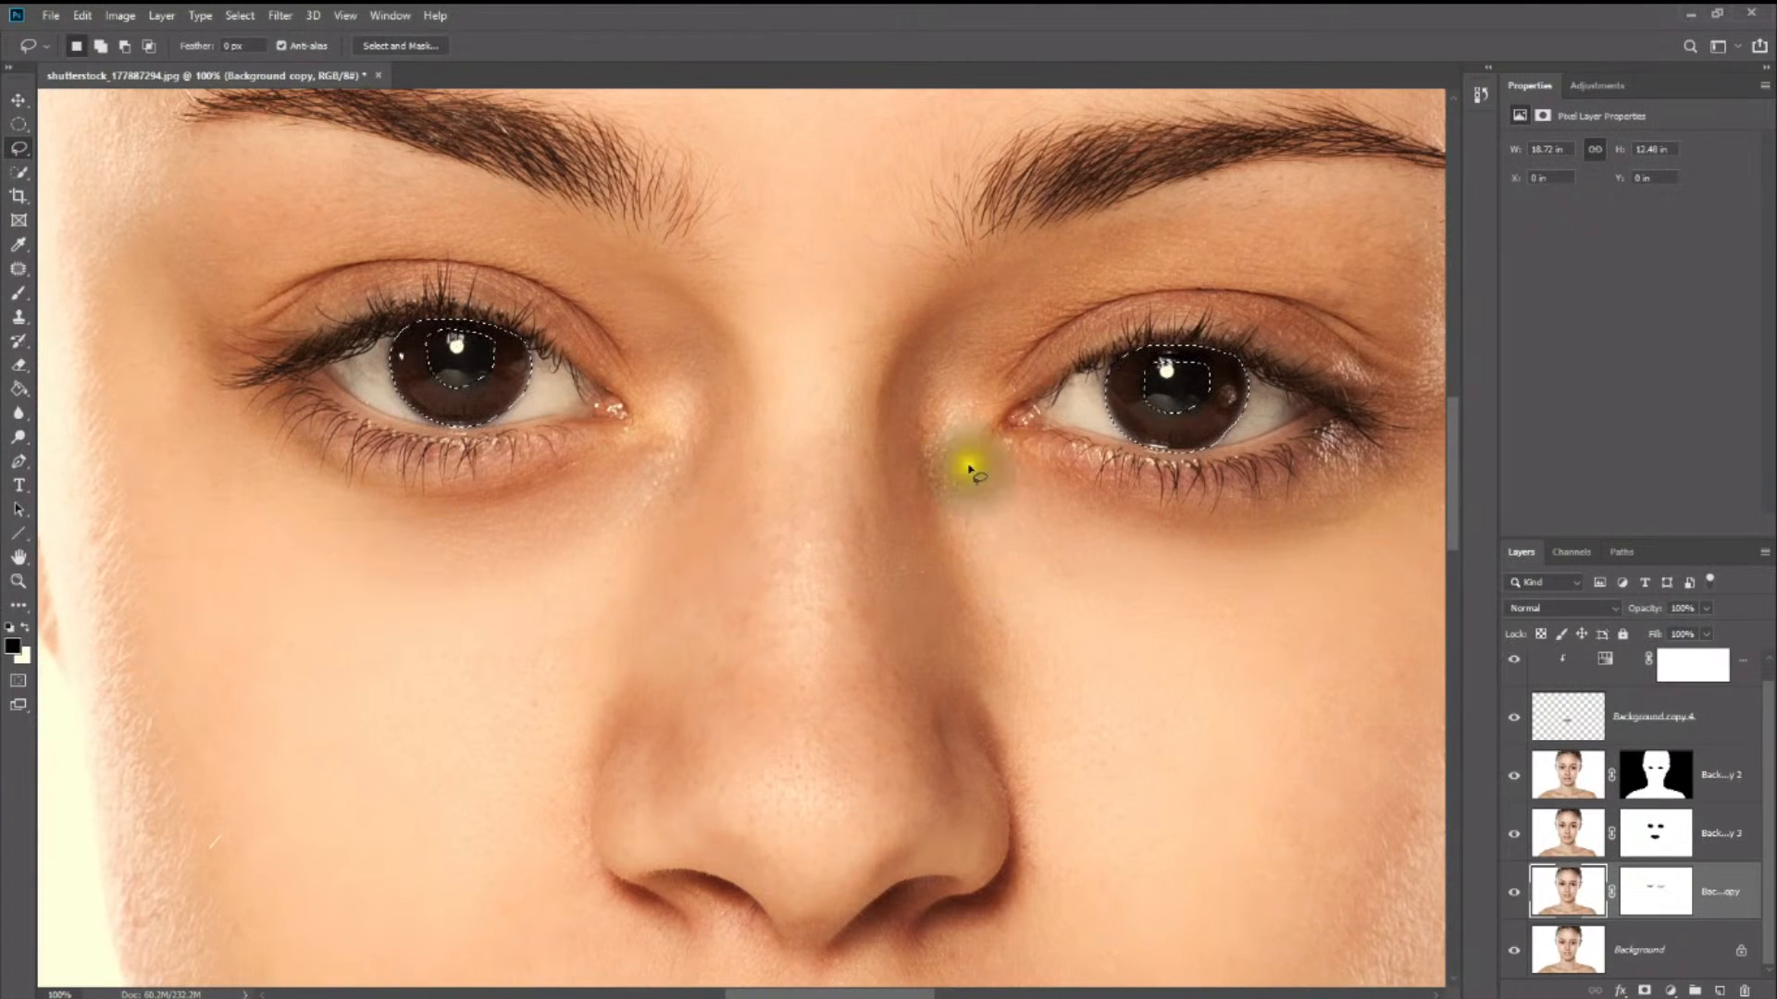
- Output the iris selection to a new layer through Select and Mask
{"action": "left_click", "coordinate": [398, 46]}
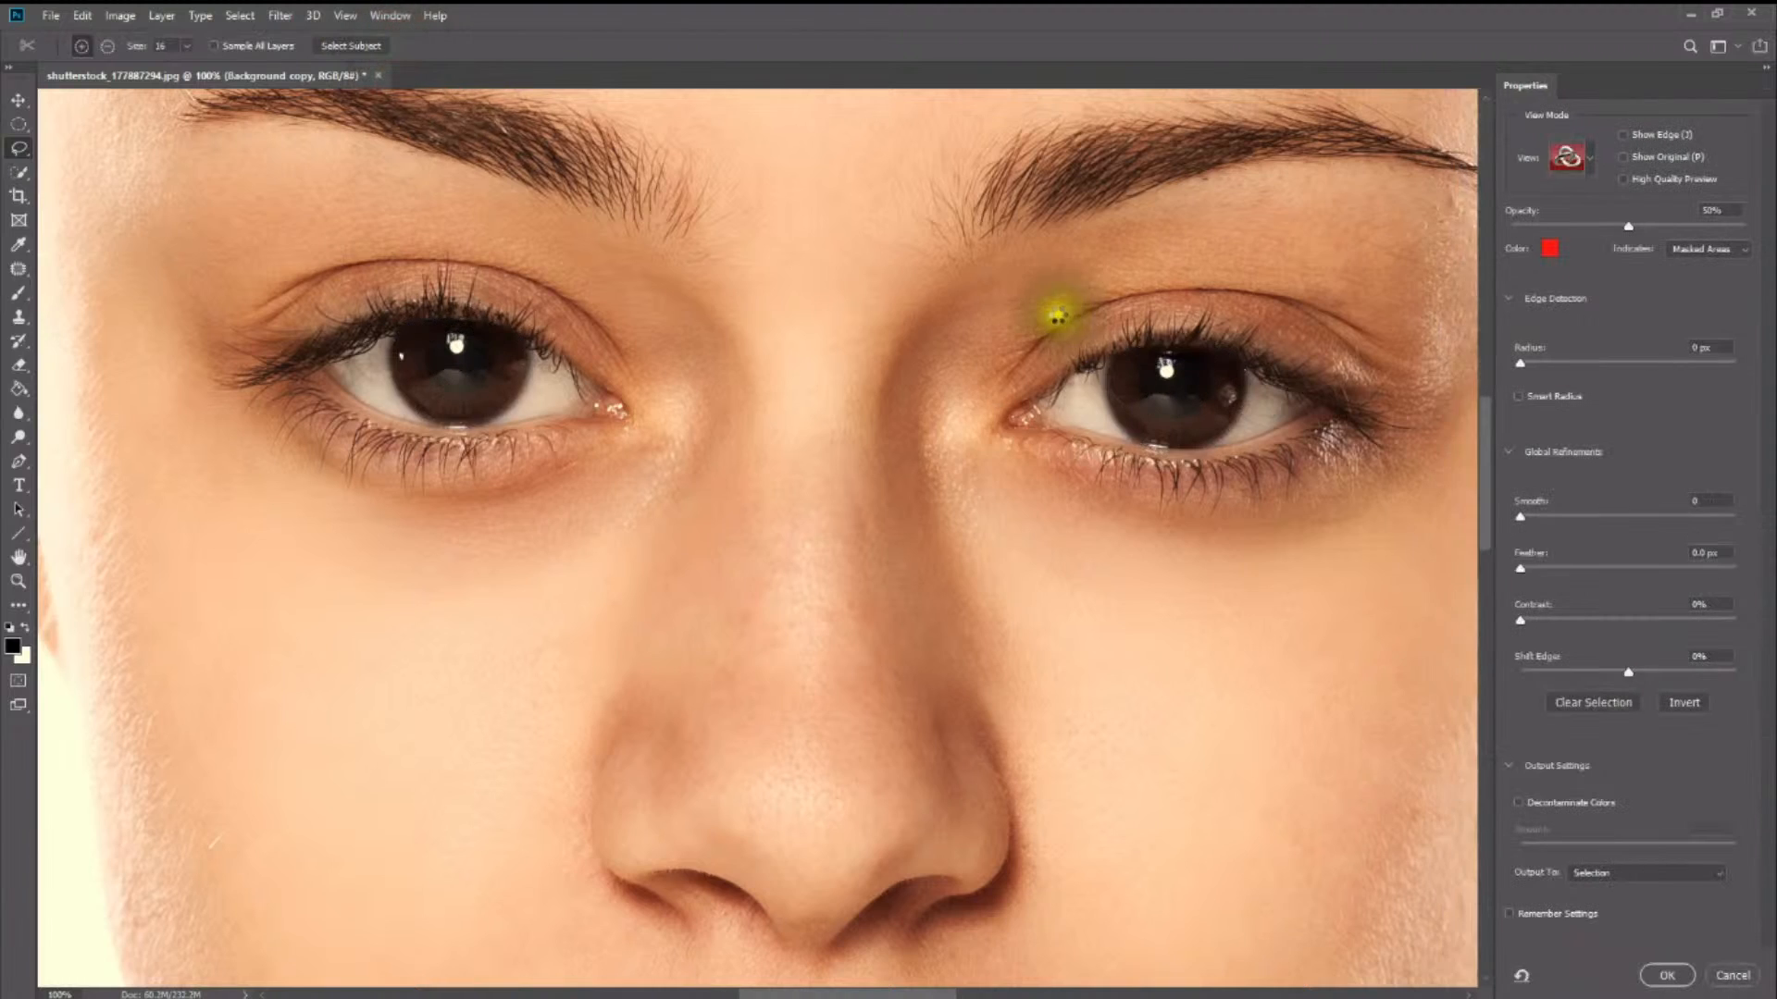
{"action": "left_click", "coordinate": [1290, 575]}
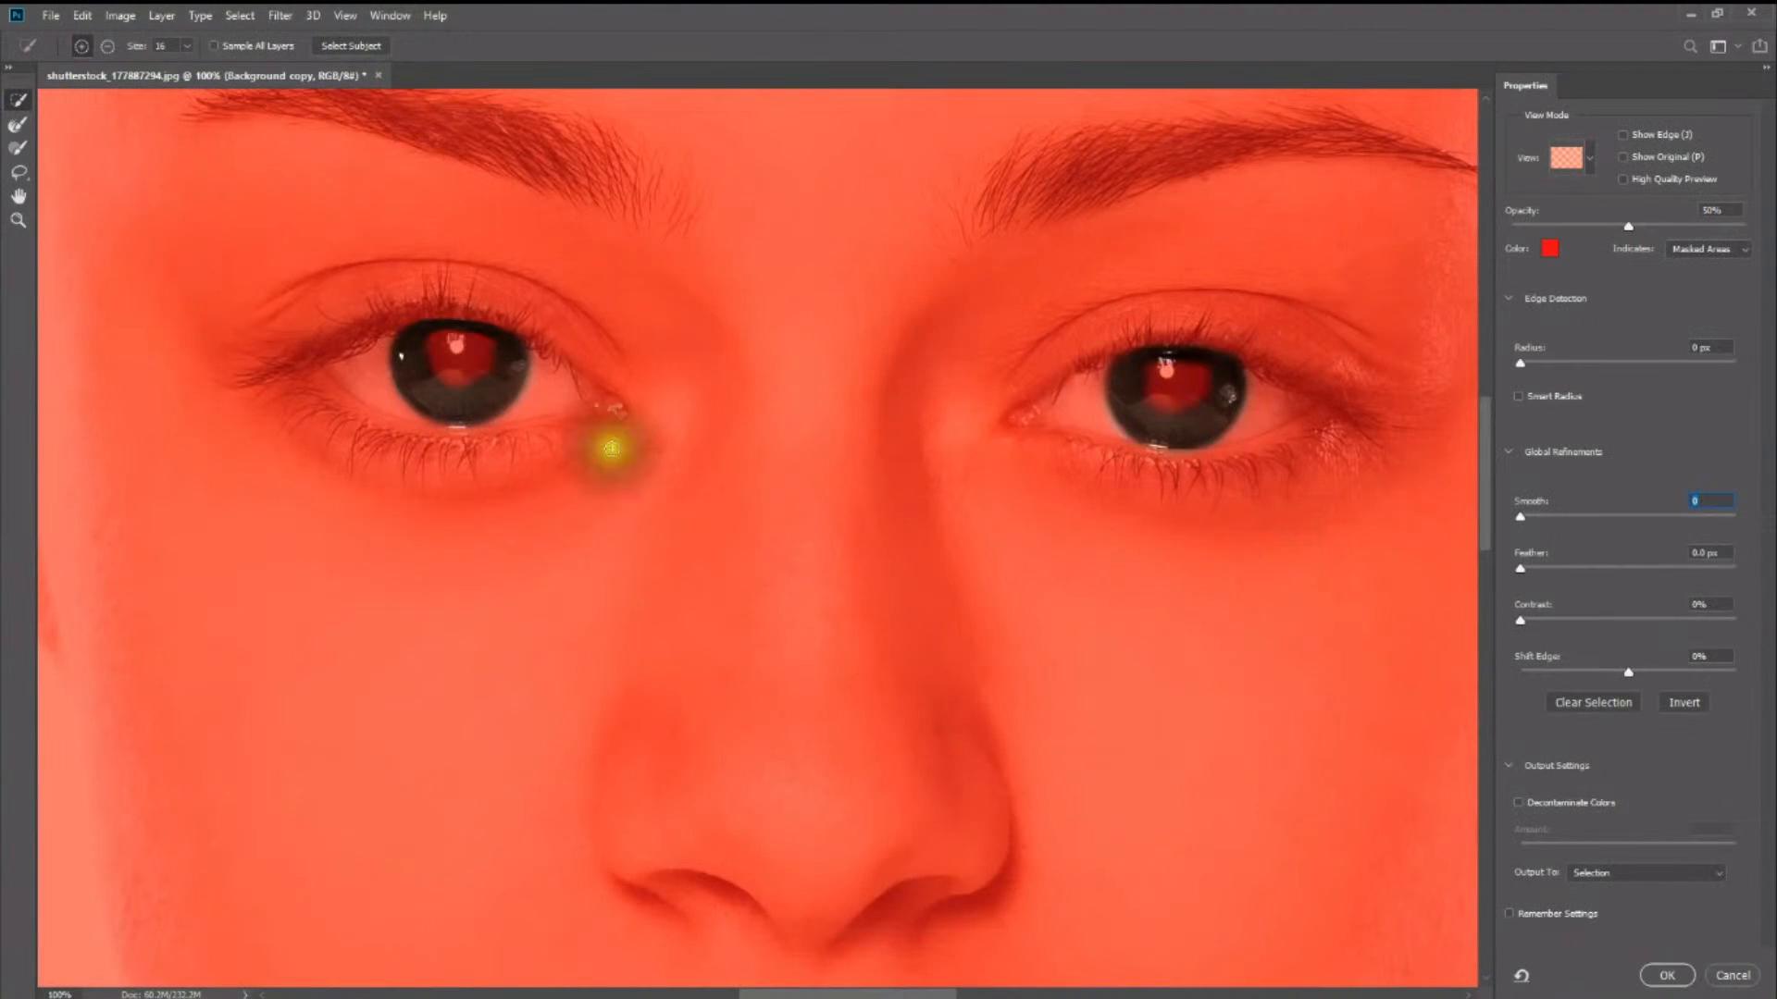
{"action": "left_click", "coordinate": [1644, 875]}
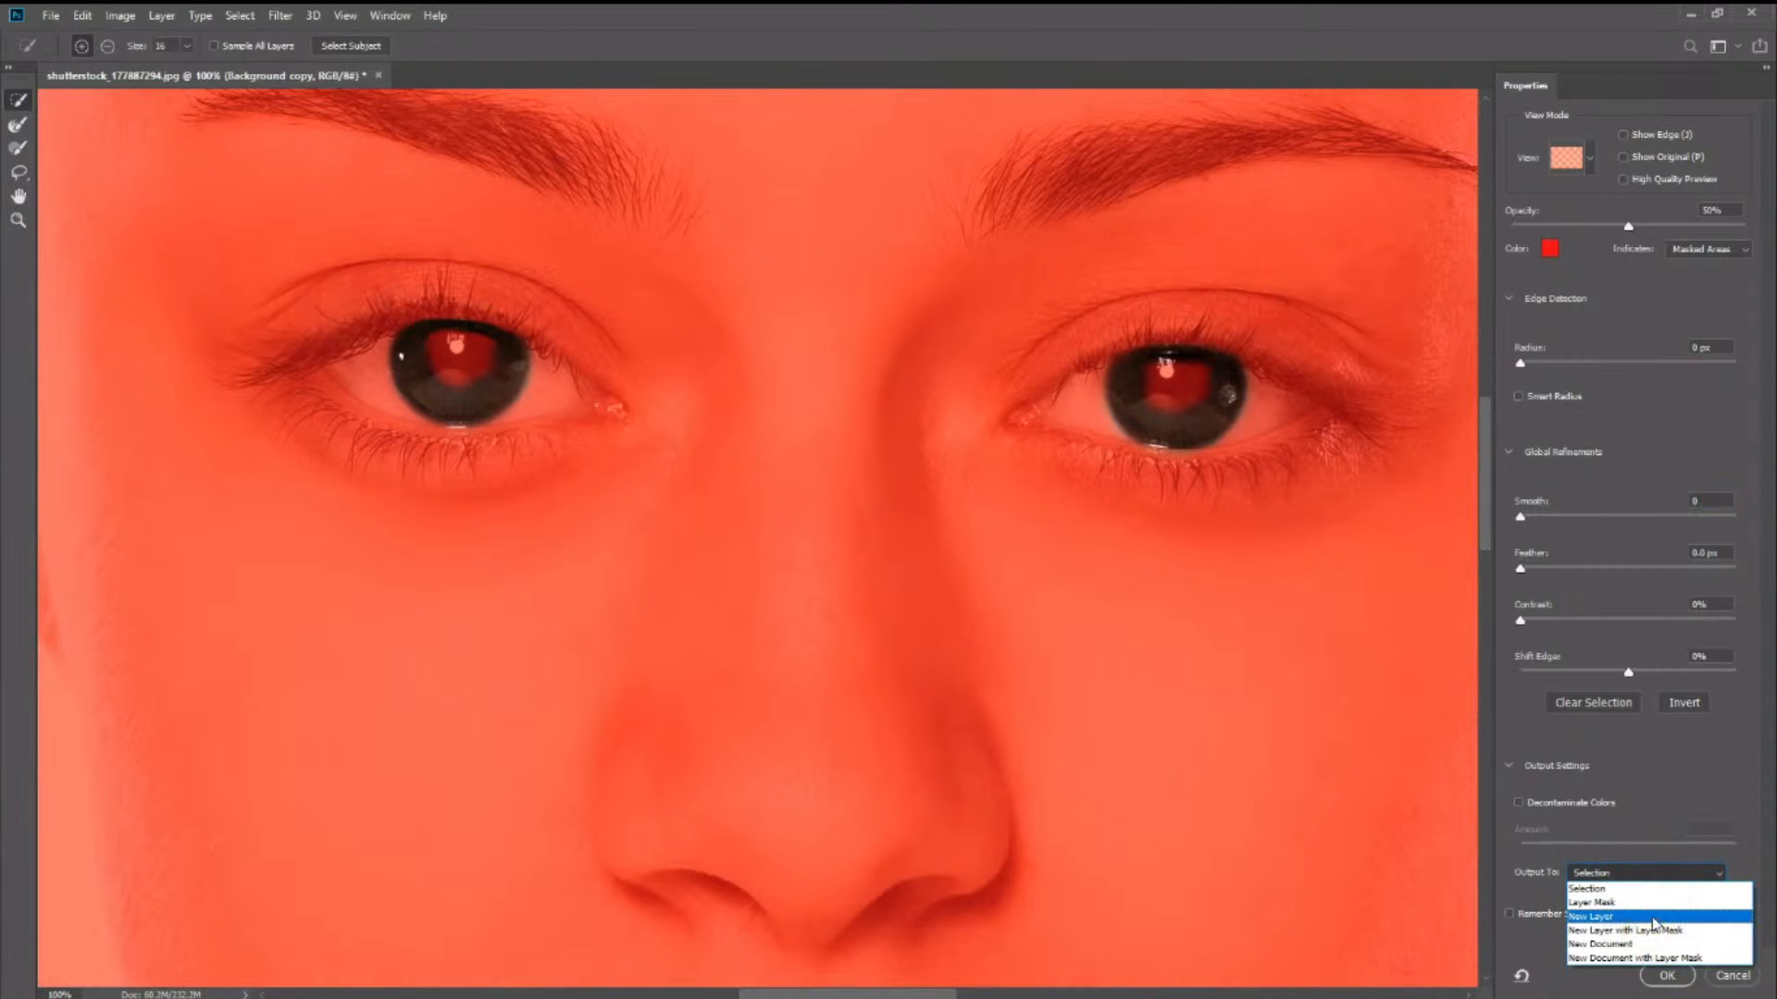
{"action": "left_click", "coordinate": [1655, 918]}
{"action": "left_click", "coordinate": [1670, 976]}
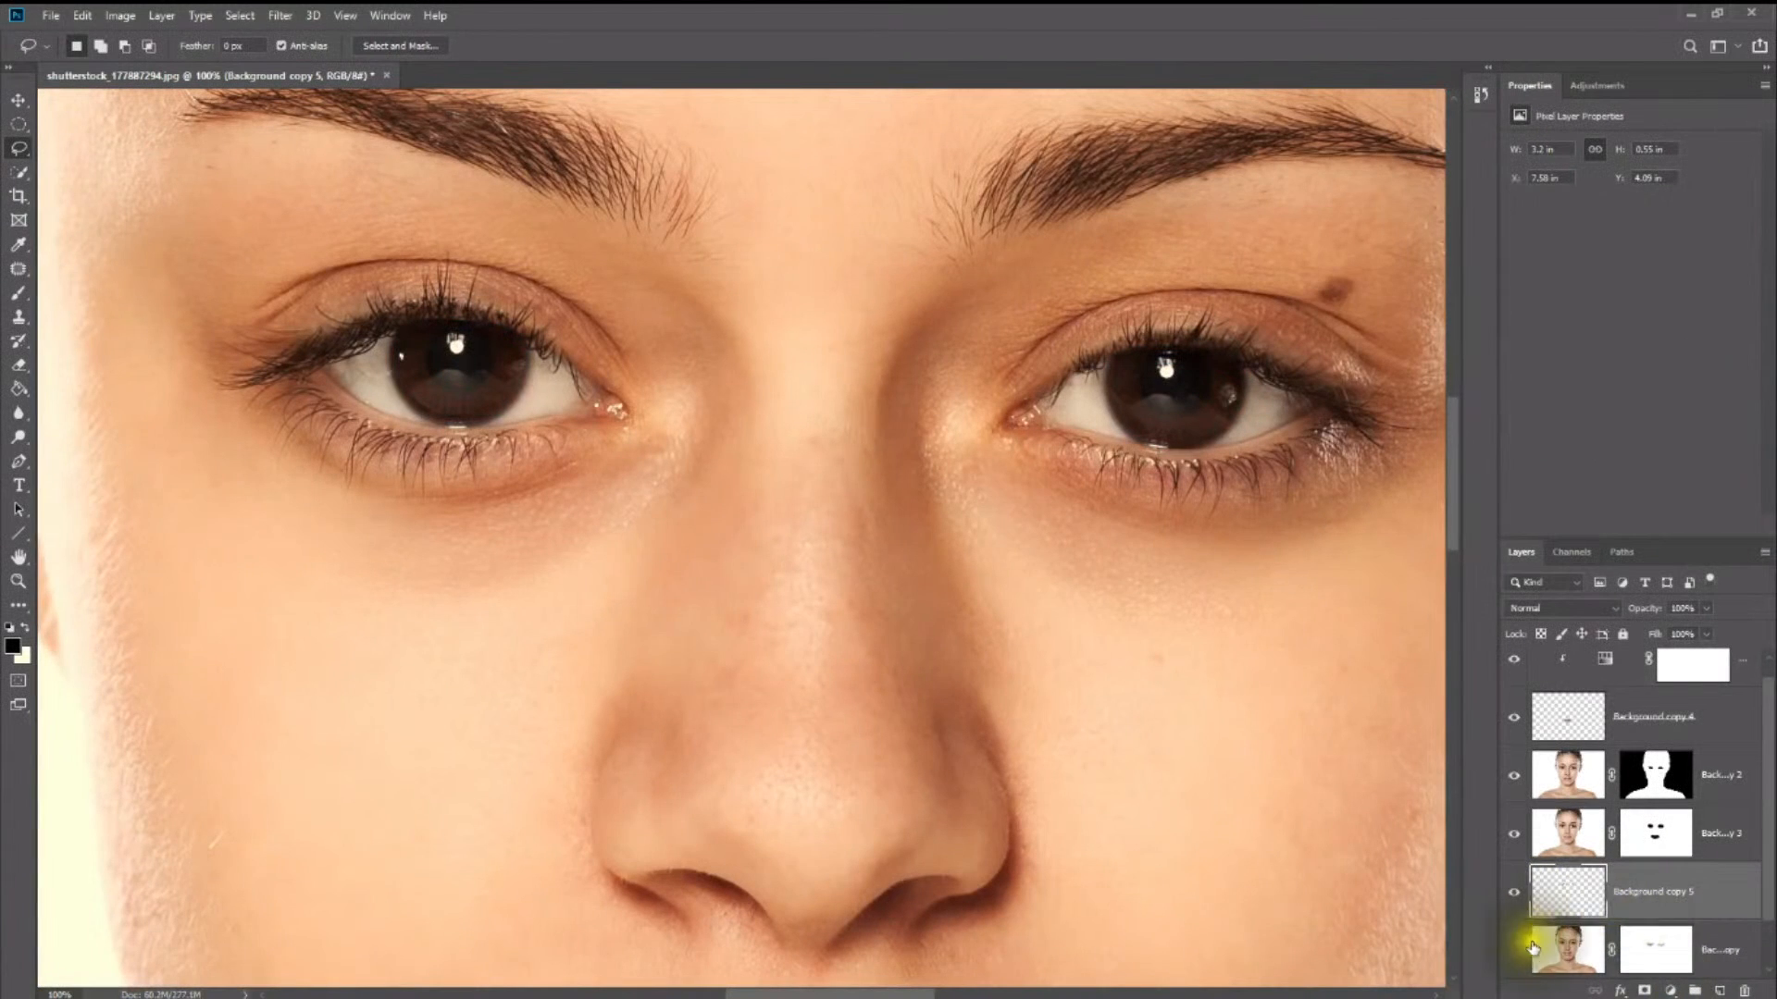
- Add a Brightness/Contrast adjustment clipped to the new iris layer and raise its brightness
{"action": "scroll", "coordinate": [1656, 889], "scroll_direction": "down", "scroll_amount": 1}
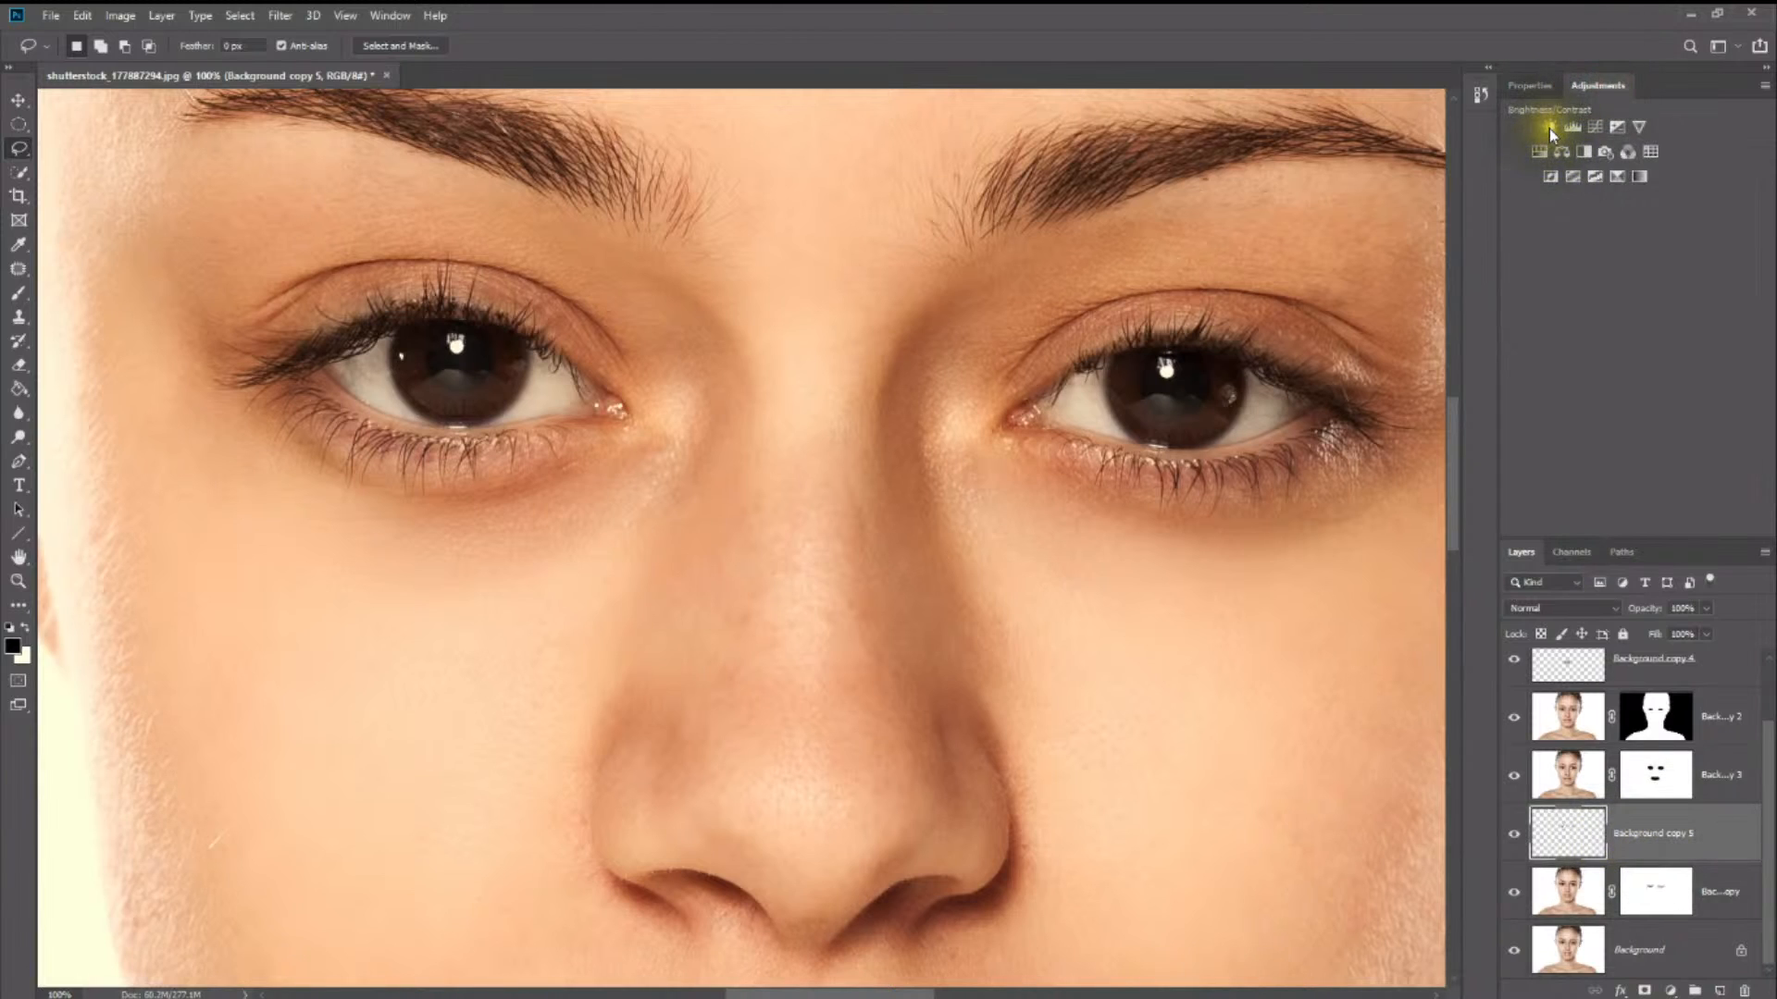
{"action": "left_click", "coordinate": [1549, 127]}
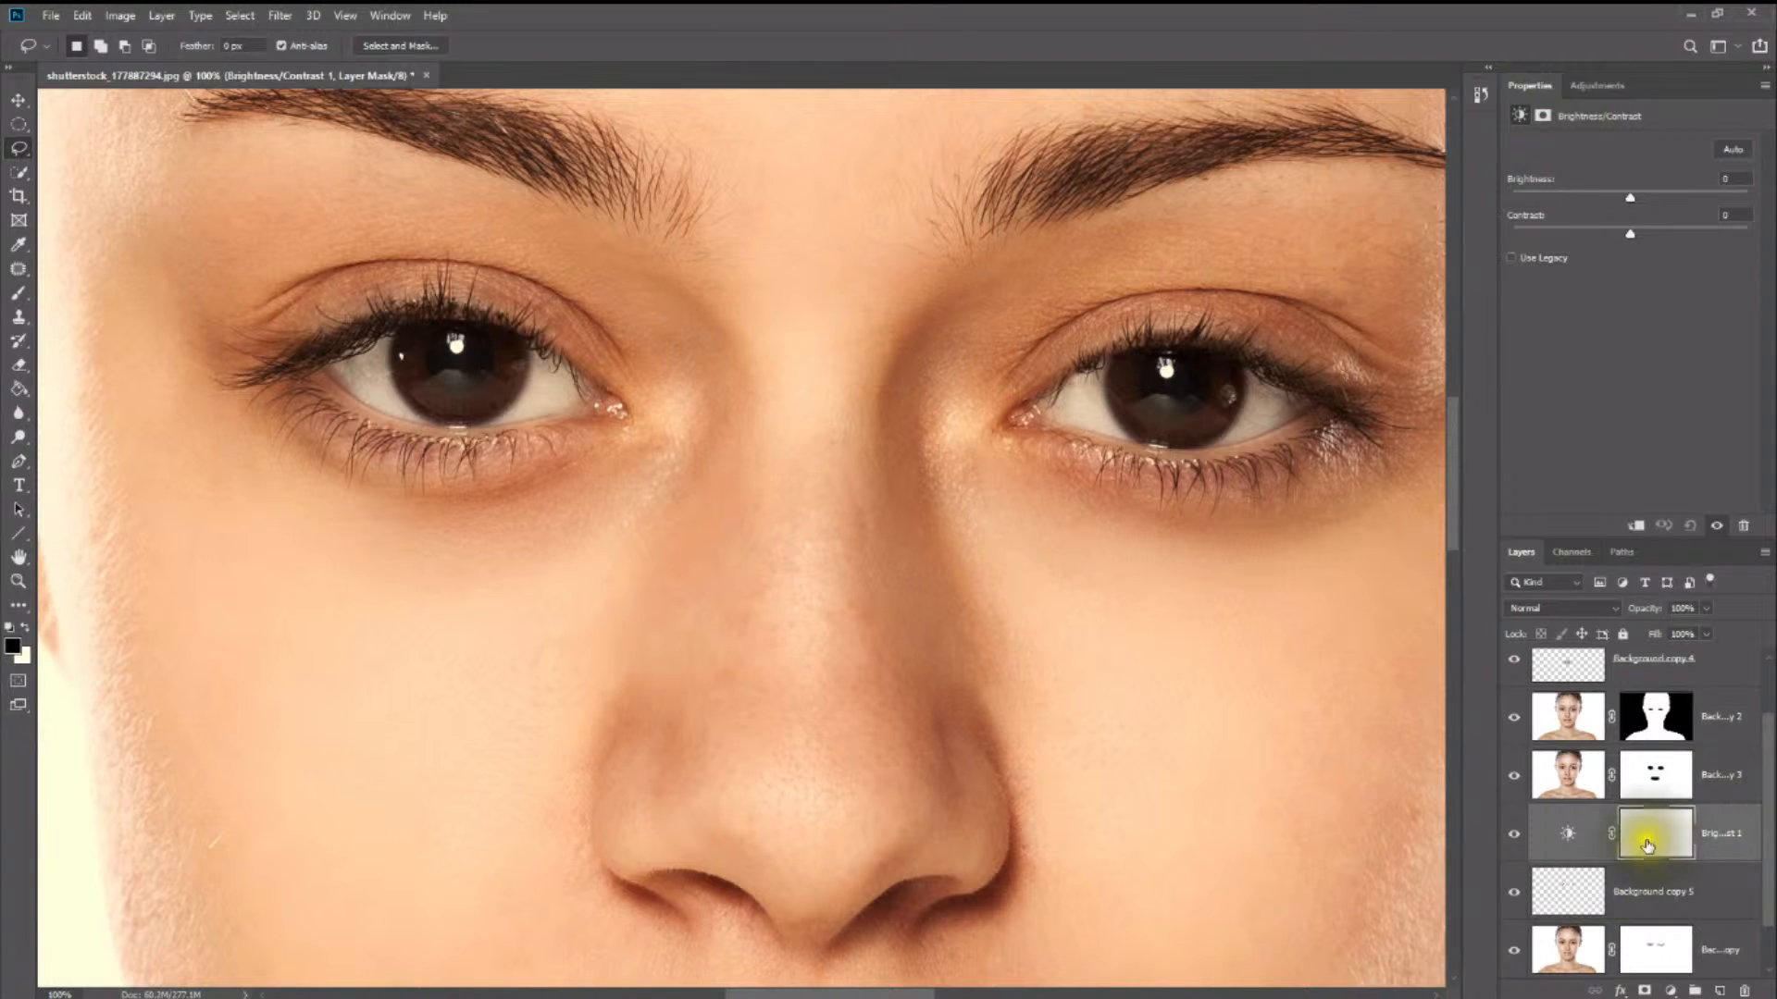
{"action": "right_click", "coordinate": [1592, 866]}
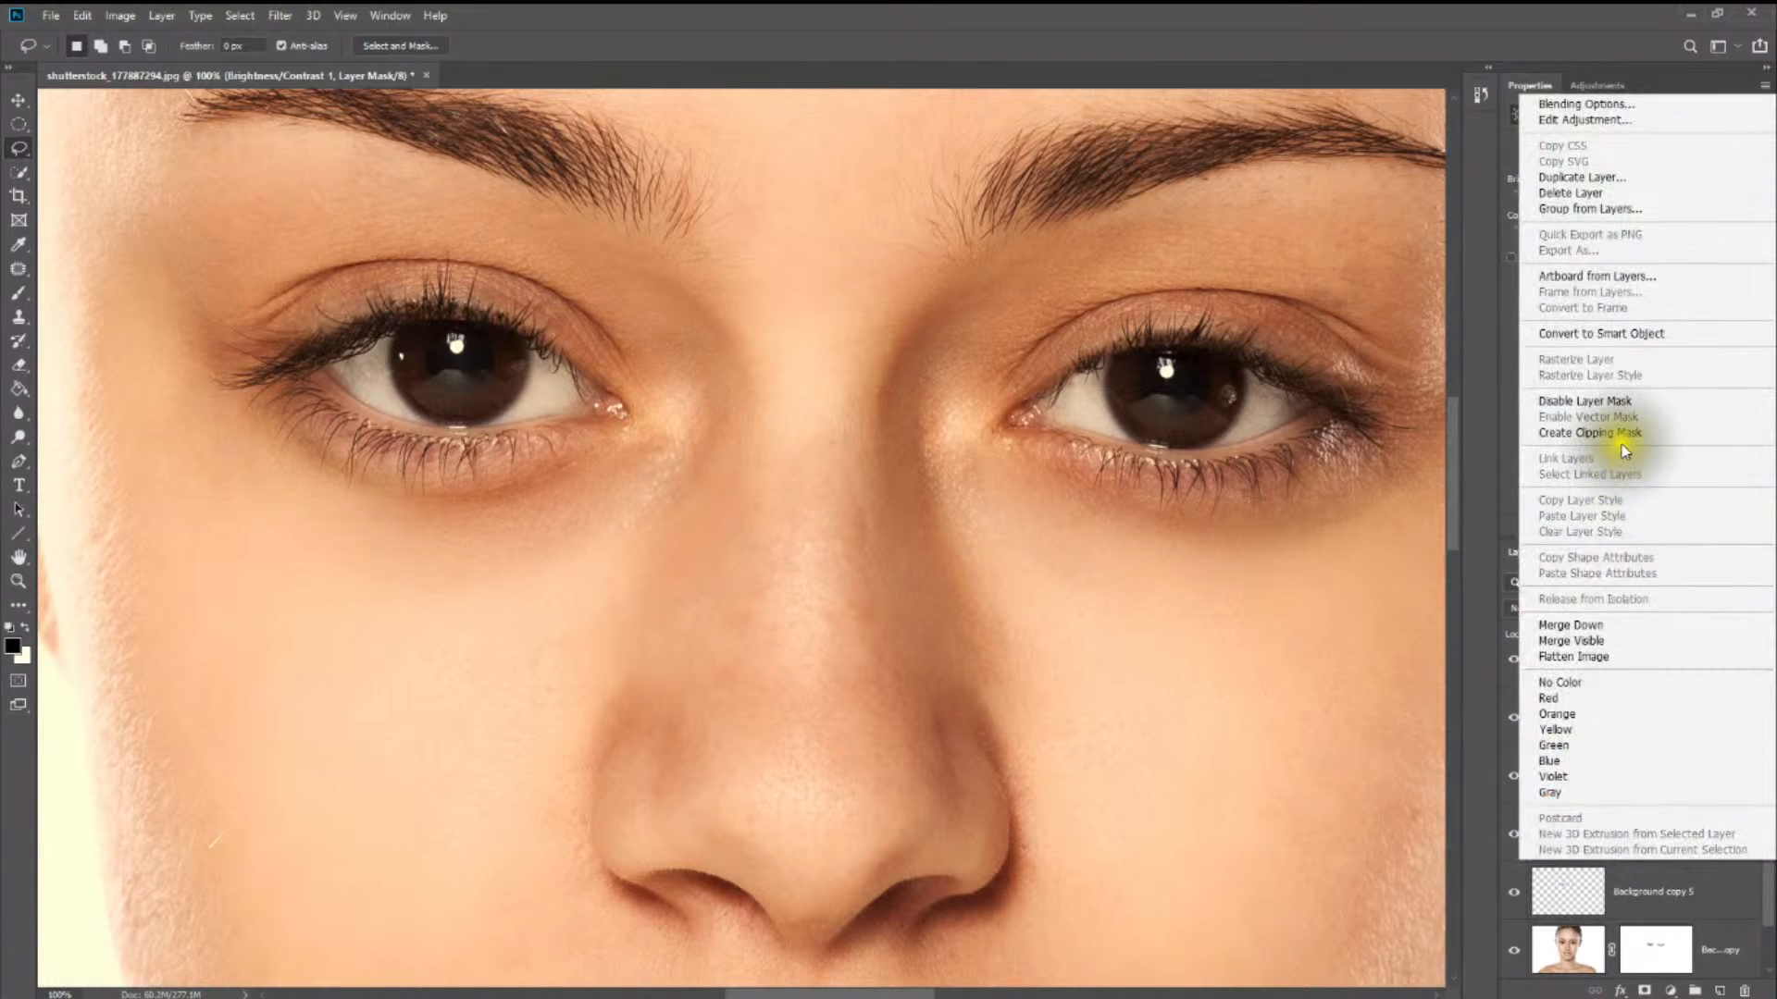
{"action": "left_click", "coordinate": [1618, 433]}
{"action": "left_click_drag", "start_coordinate": [1634, 194], "coordinate": [1696, 200]}
- Add a Hue/Saturation adjustment above the brightness adjustment and clip it to the iris layer
{"action": "left_click", "coordinate": [1582, 85]}
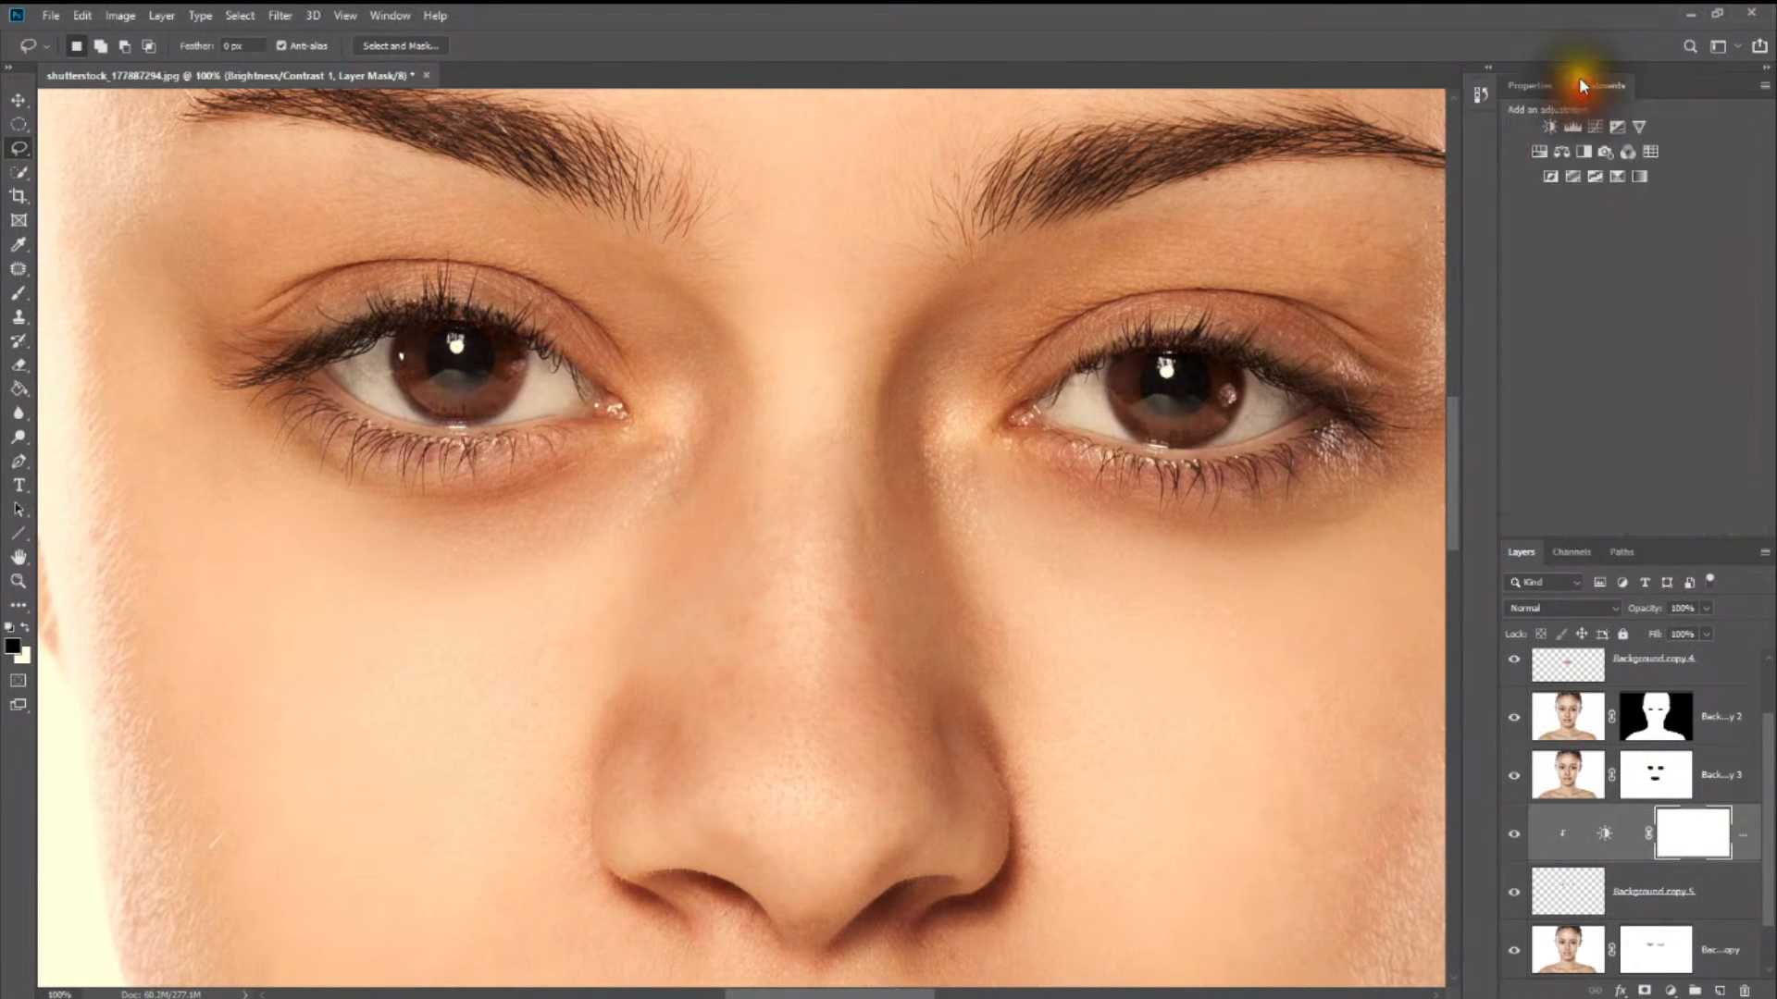
{"action": "left_click", "coordinate": [1541, 157]}
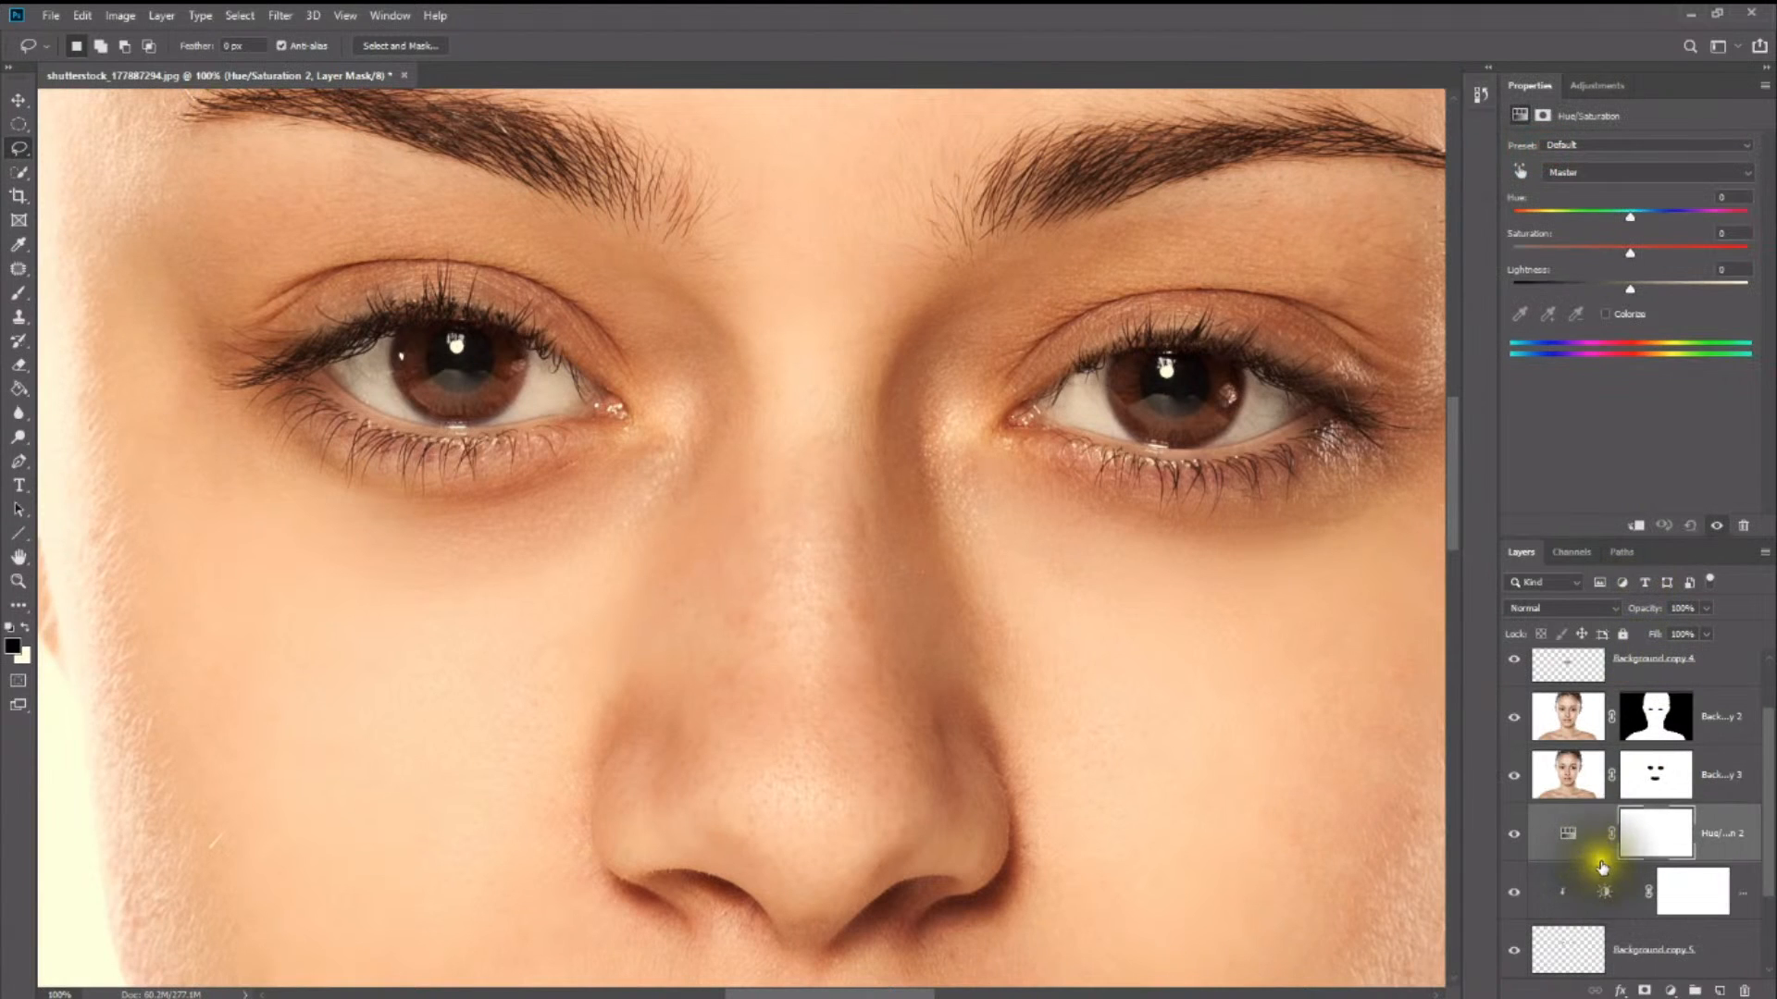
{"action": "right_click", "coordinate": [1603, 867]}
{"action": "left_click", "coordinate": [1608, 432]}
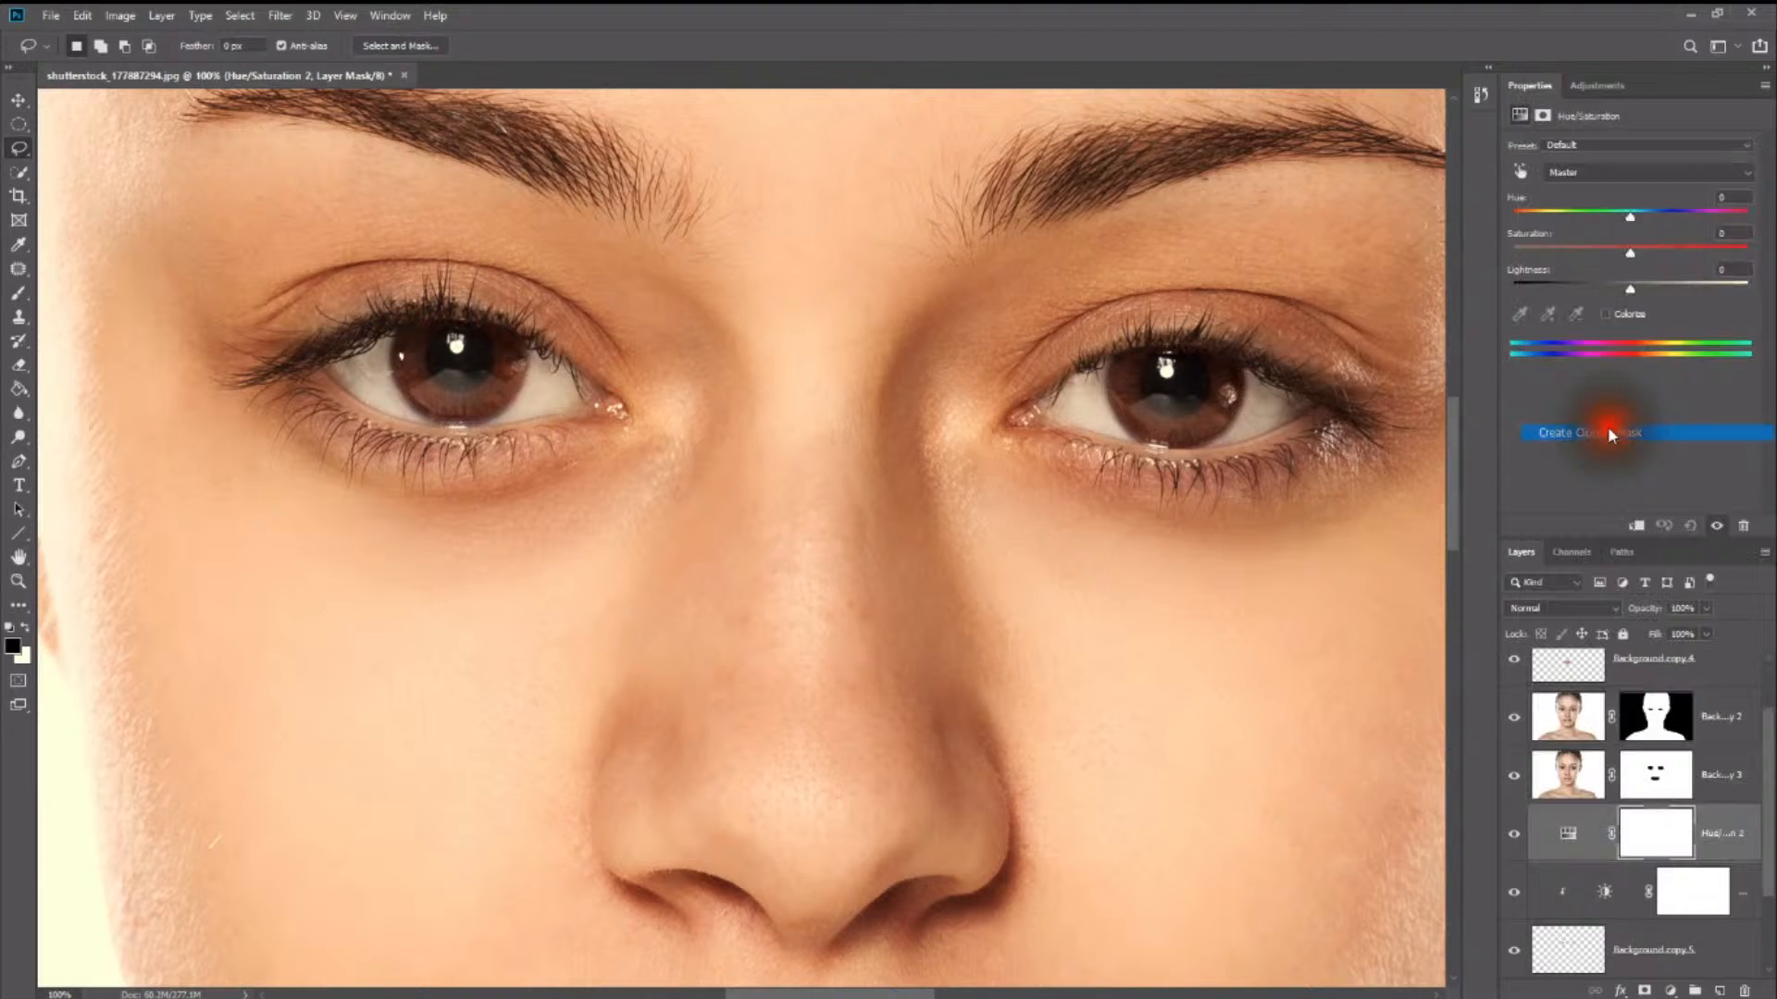
{"action": "left_click", "coordinate": [1597, 86]}
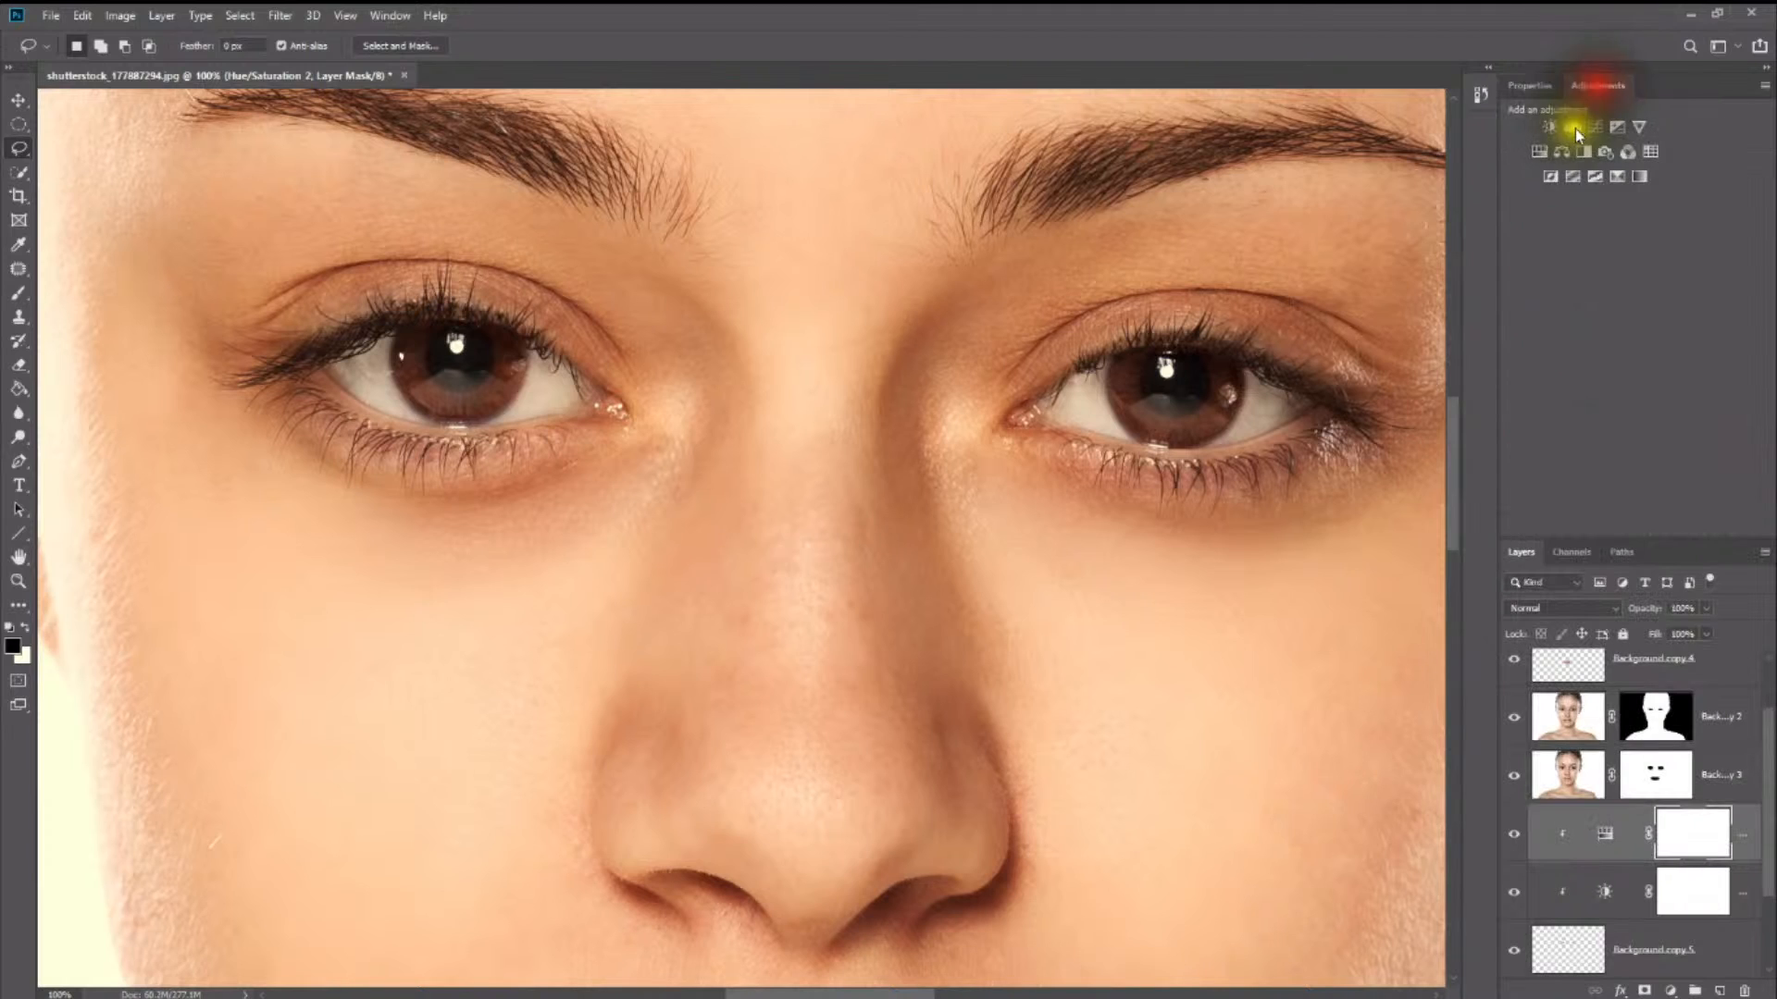
{"action": "left_click", "coordinate": [1536, 84]}
- Try several iris colours, ending on a teal with hue -180, saturation -23 and lightness -6
{"action": "left_click_drag", "start_coordinate": [1625, 216], "coordinate": [1543, 197]}
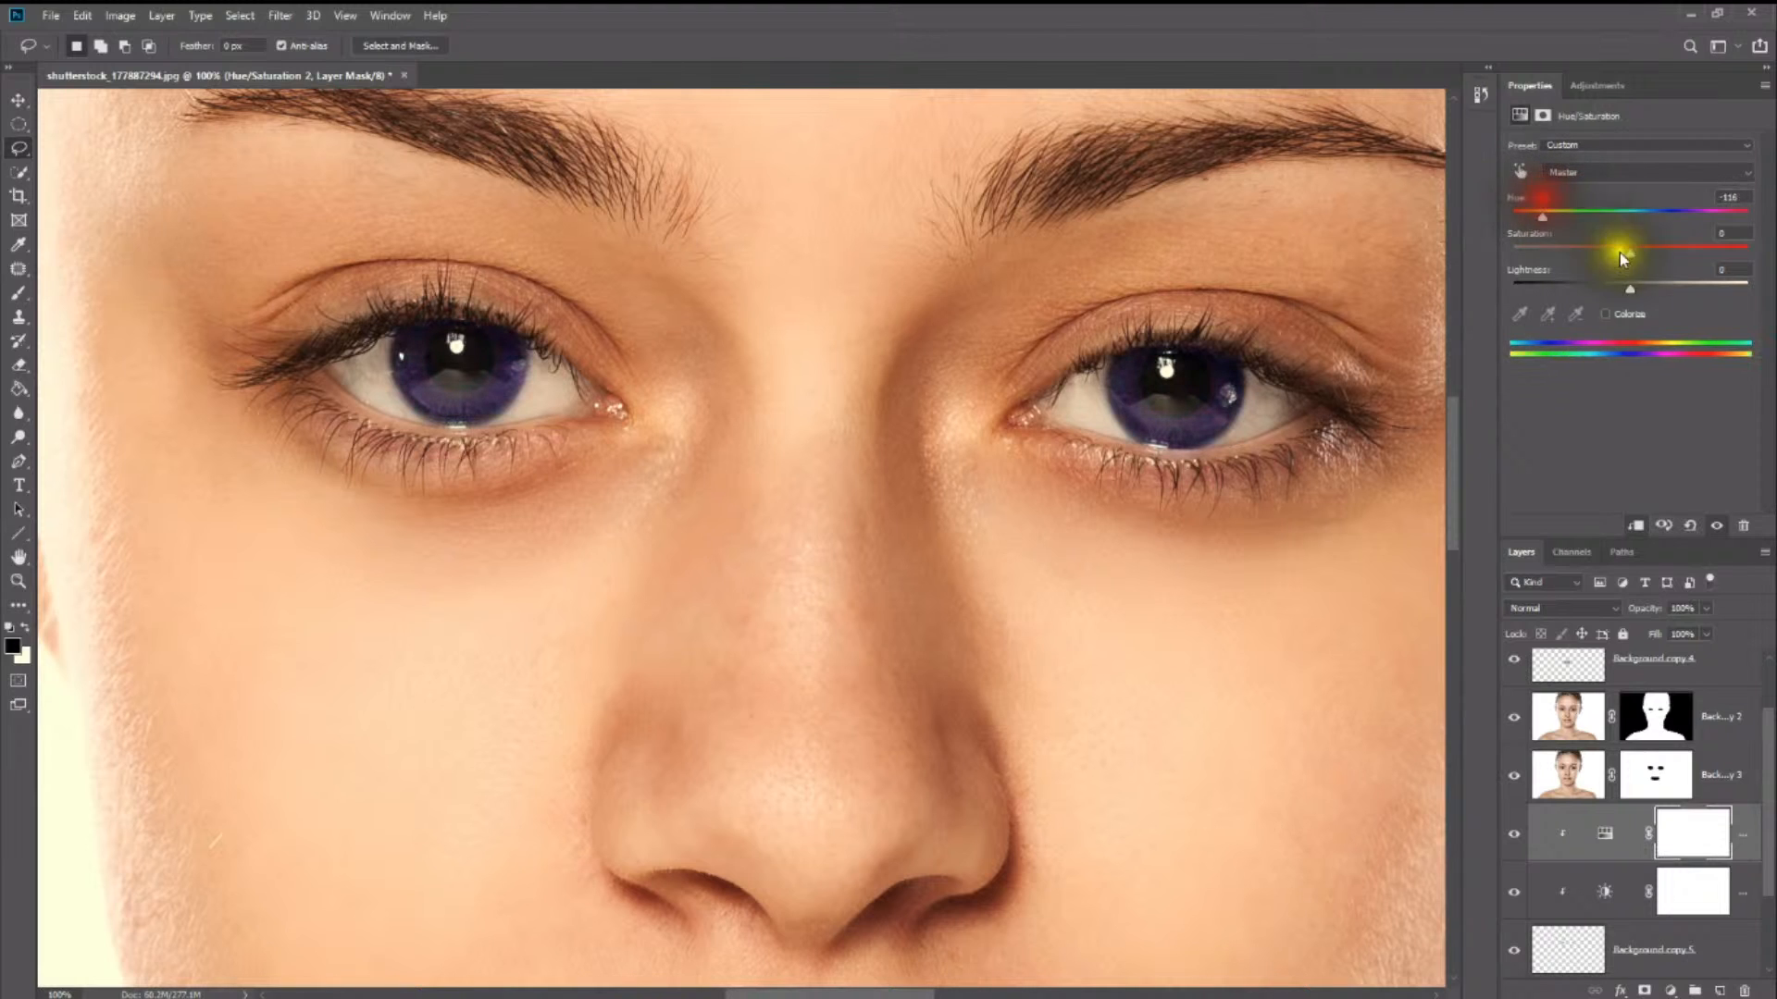
{"action": "mouse_move", "coordinate": [1634, 291]}
{"action": "left_mouse_down"}
{"action": "mouse_move", "coordinate": [1671, 284]}
{"action": "mouse_move", "coordinate": [1645, 286]}
{"action": "mouse_move", "coordinate": [1664, 253]}
{"action": "mouse_move", "coordinate": [1584, 248]}
{"action": "mouse_move", "coordinate": [1635, 285]}
{"action": "left_mouse_up"}
{"action": "left_click_drag", "start_coordinate": [1551, 215], "coordinate": [1691, 213]}
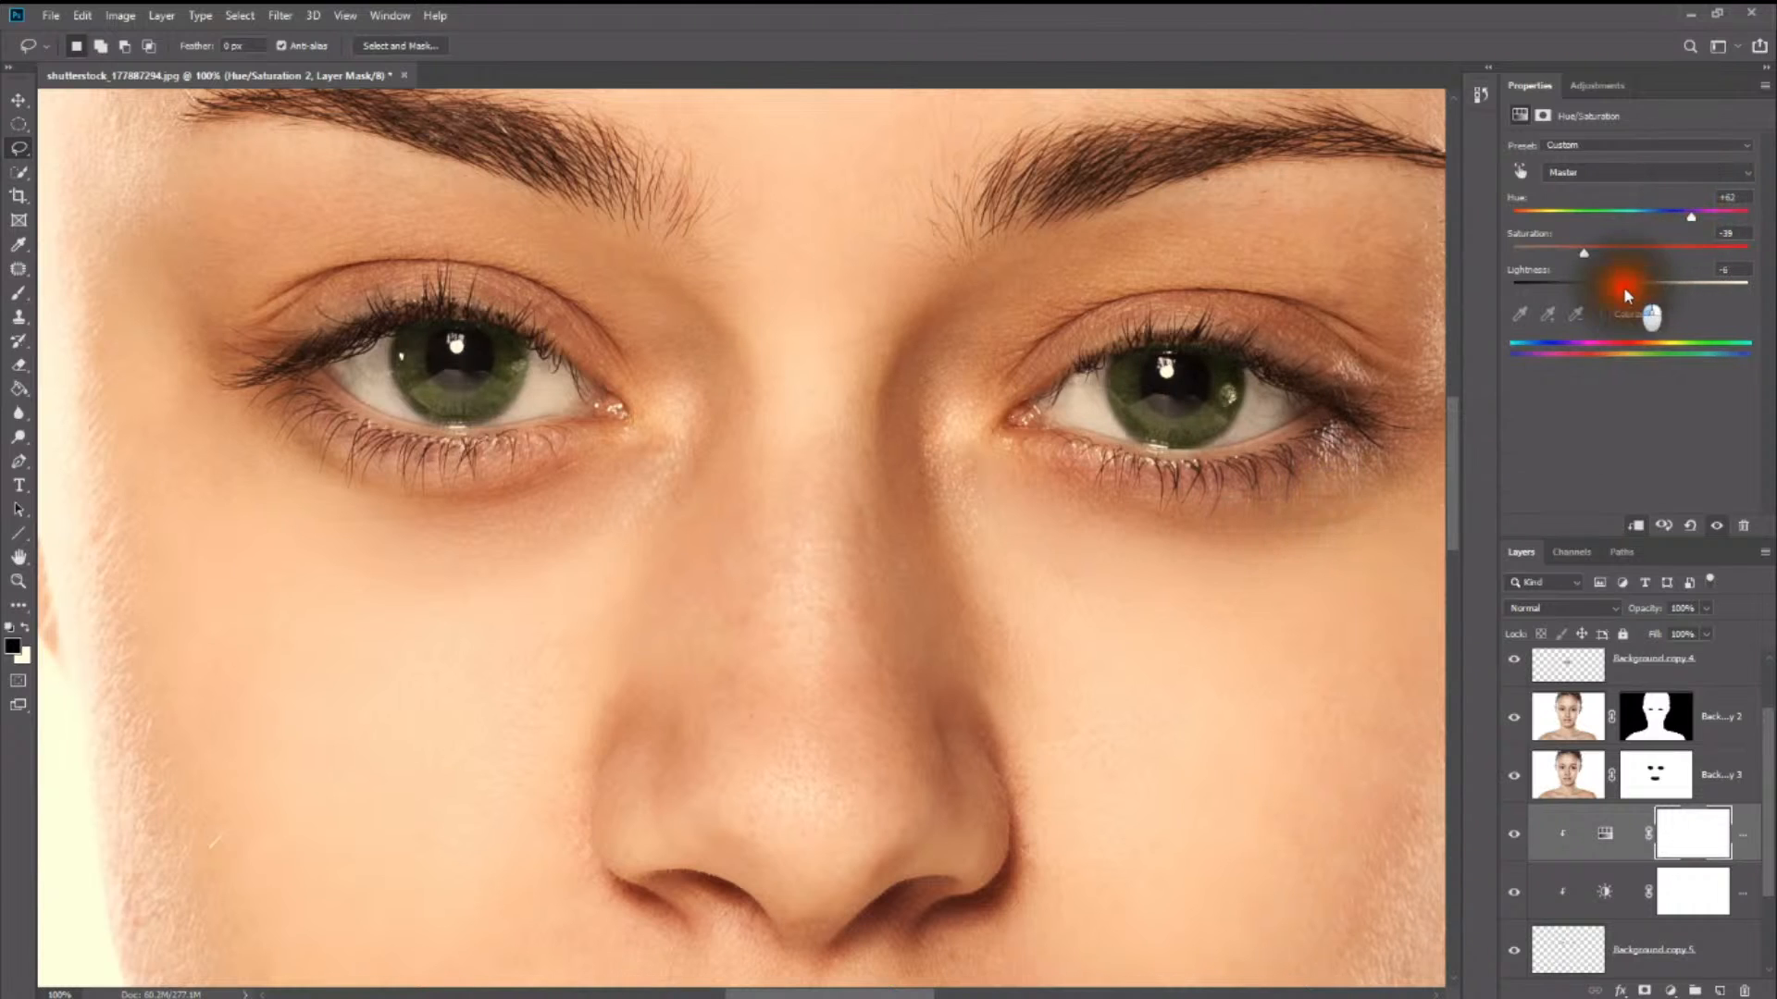
{"action": "left_click_drag", "start_coordinate": [1588, 252], "coordinate": [1501, 208]}
{"action": "left_click", "coordinate": [1603, 213]}
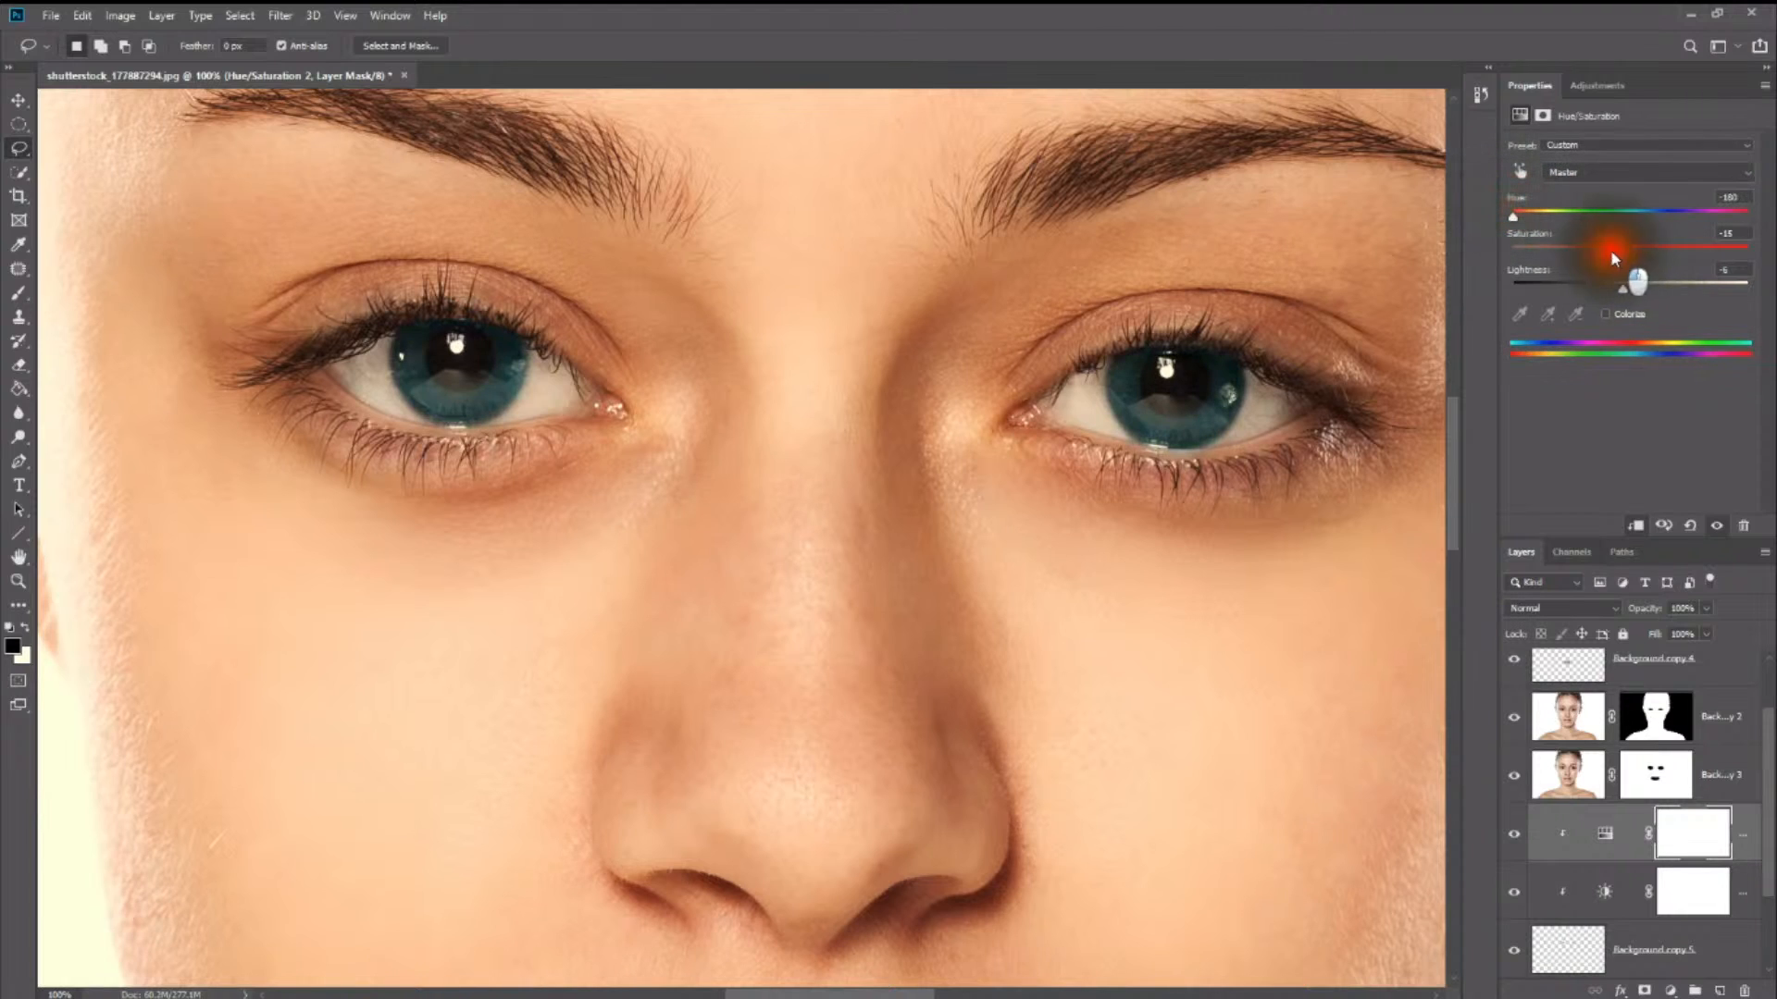
{"action": "left_click_drag", "start_coordinate": [1611, 253], "coordinate": [1603, 253]}
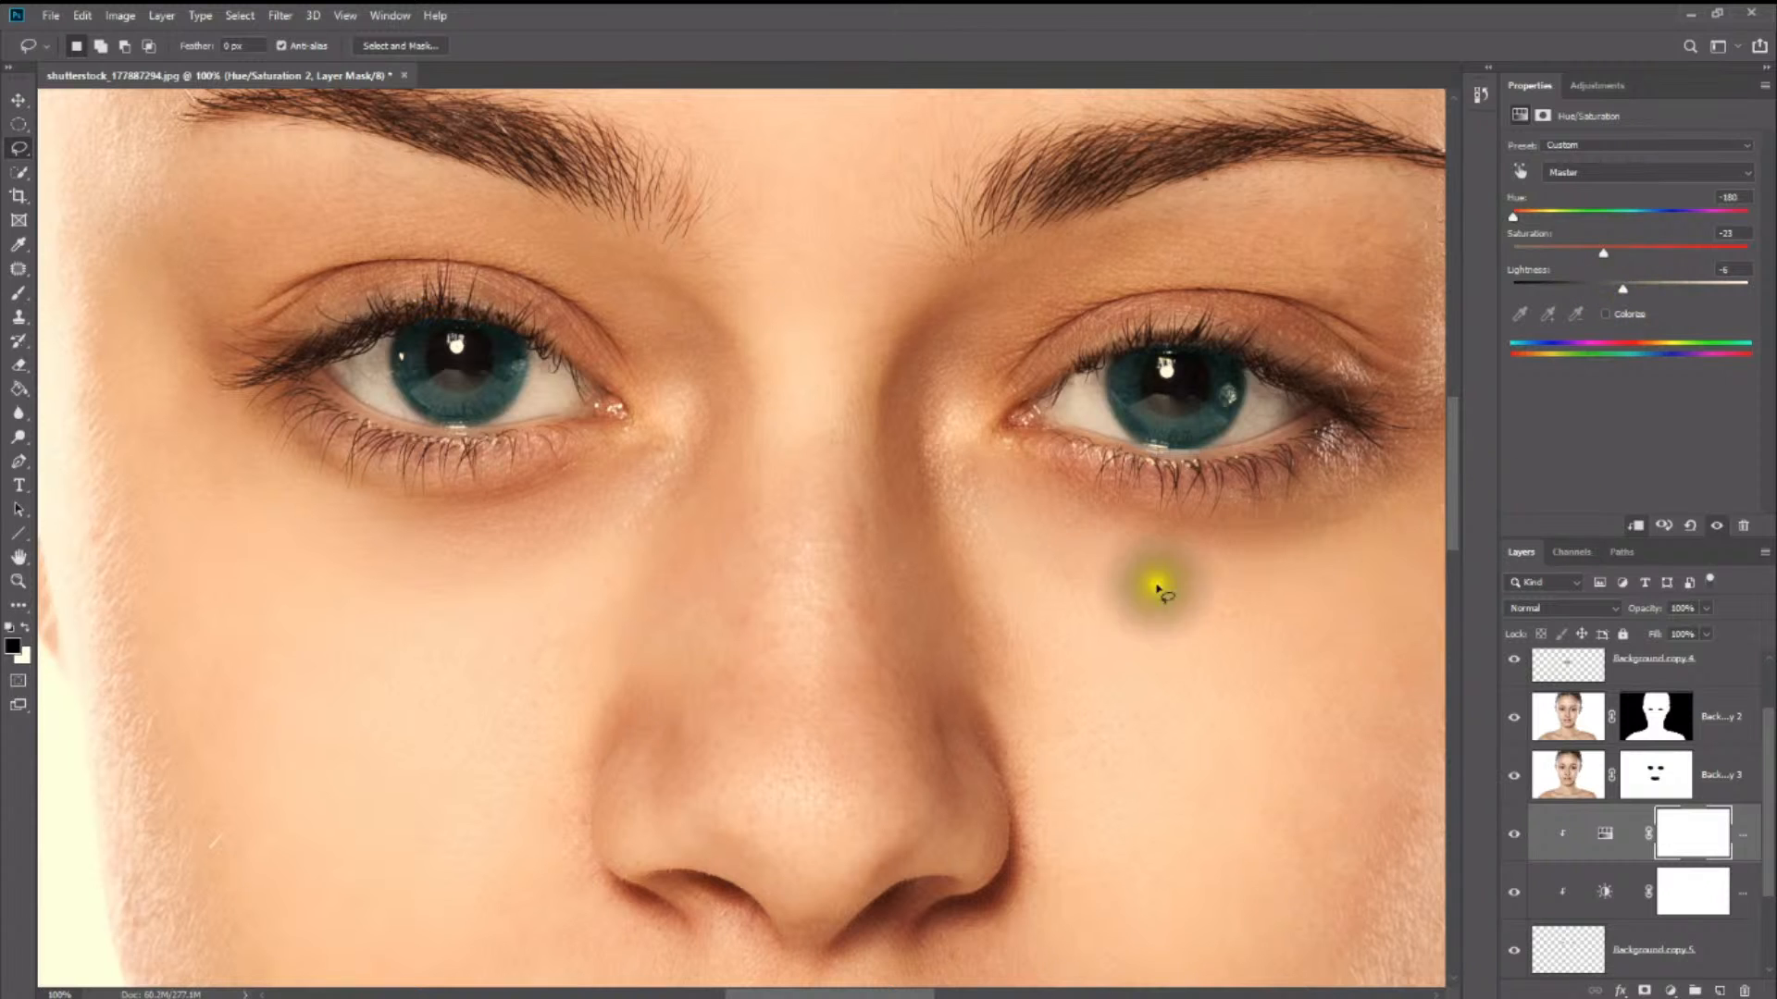
- Recolour the irises dark green with hue +101, saturation -33 and lightness -24, judging the result on the whole portrait
{"action": "key", "text": "z"}
{"action": "left_click", "coordinate": [1184, 537], "text": "alt"}
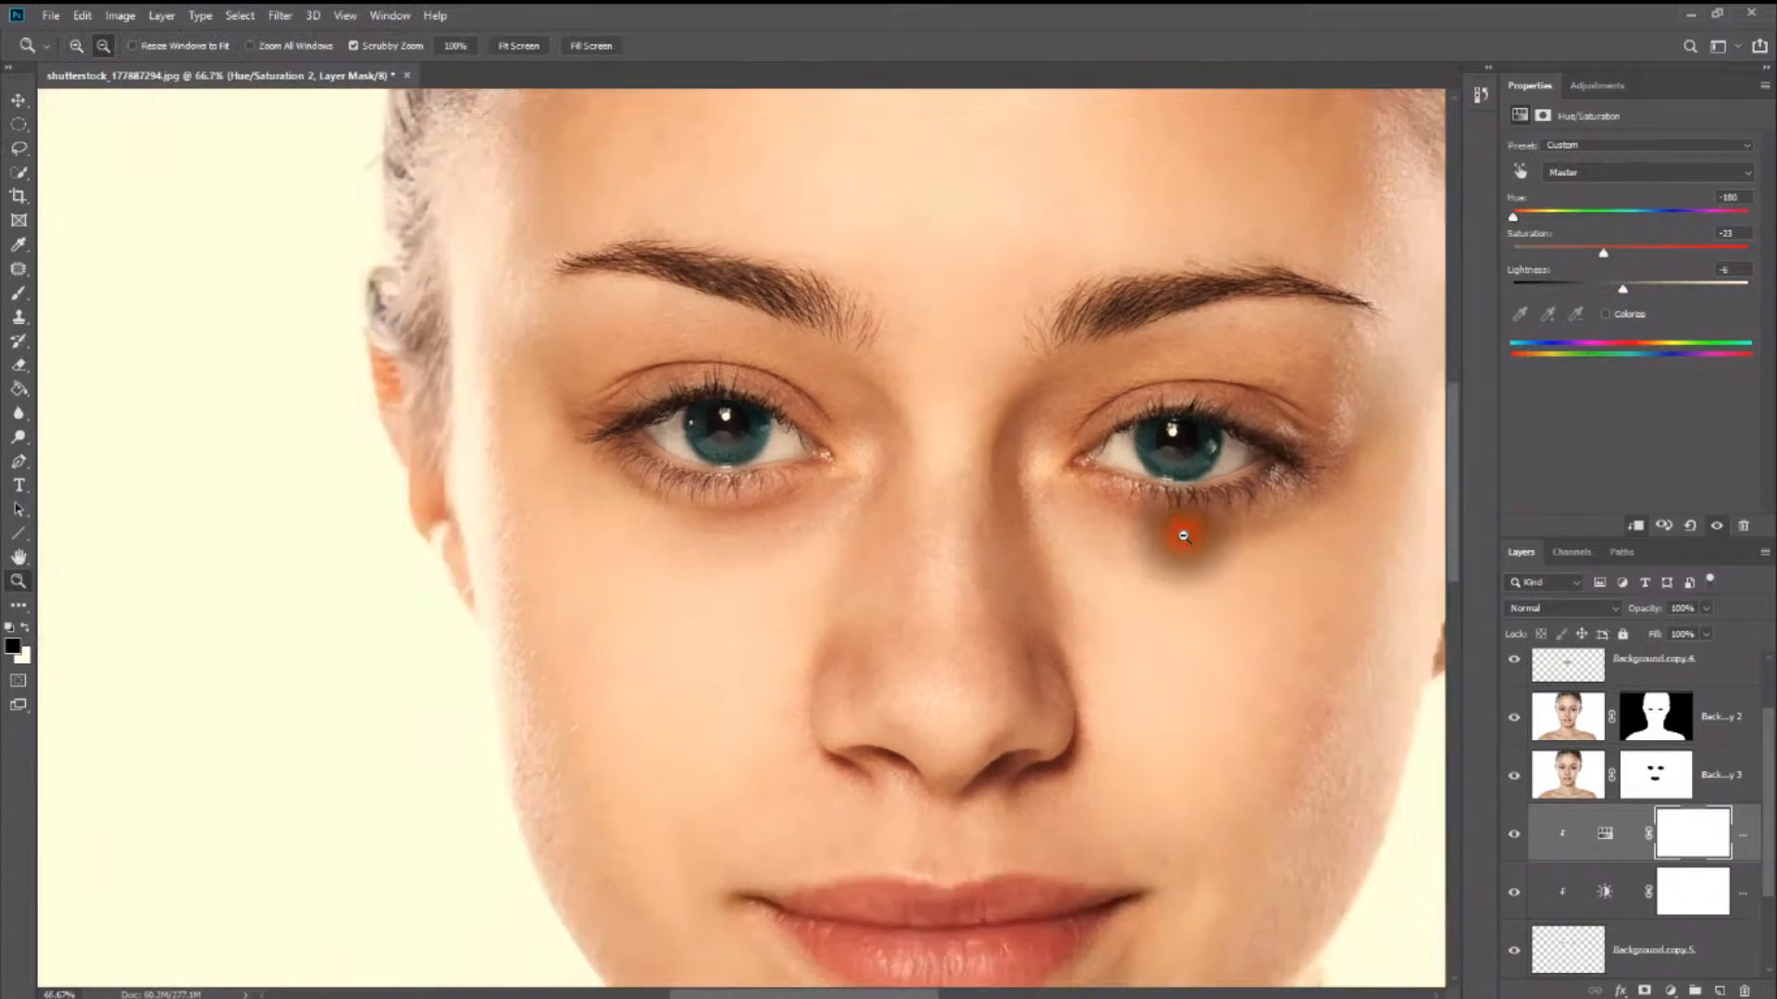
{"action": "left_click", "coordinate": [1184, 536], "text": "alt"}
{"action": "left_click", "coordinate": [1221, 712], "text": "alt"}
{"action": "left_click", "coordinate": [1198, 682], "text": "alt"}
{"action": "key", "text": "l"}
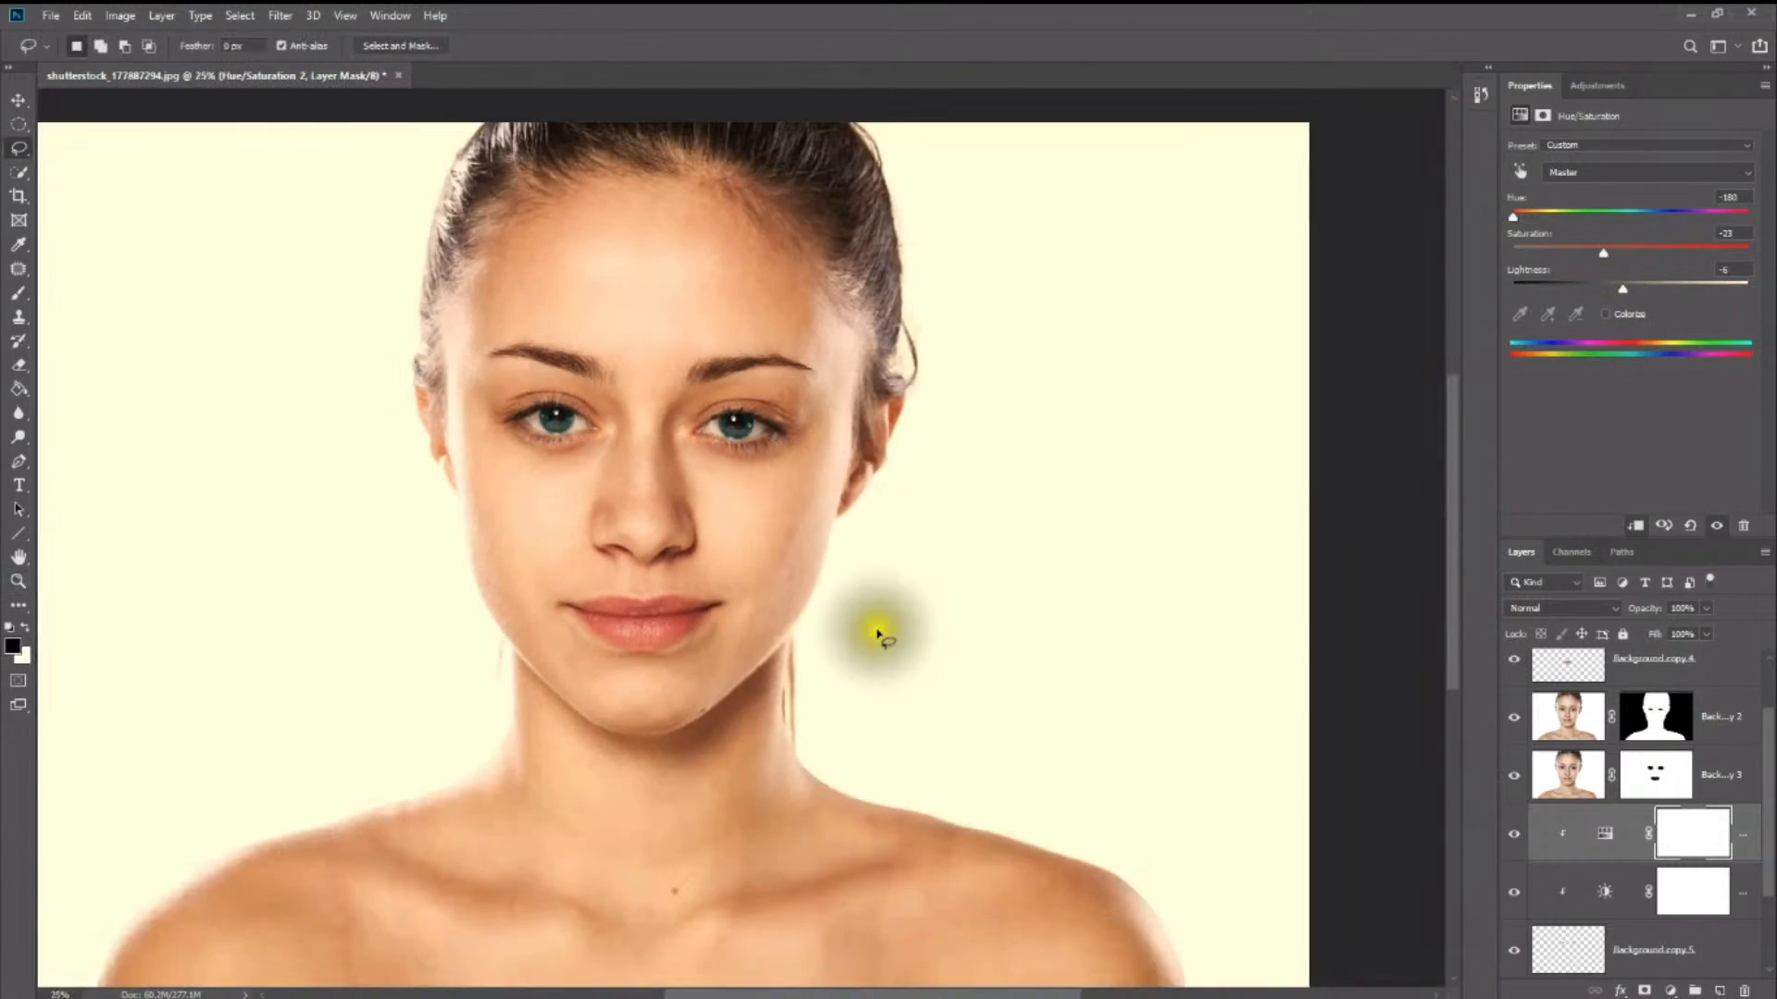
{"action": "scroll", "coordinate": [787, 635], "scroll_direction": "down", "scroll_amount": 2}
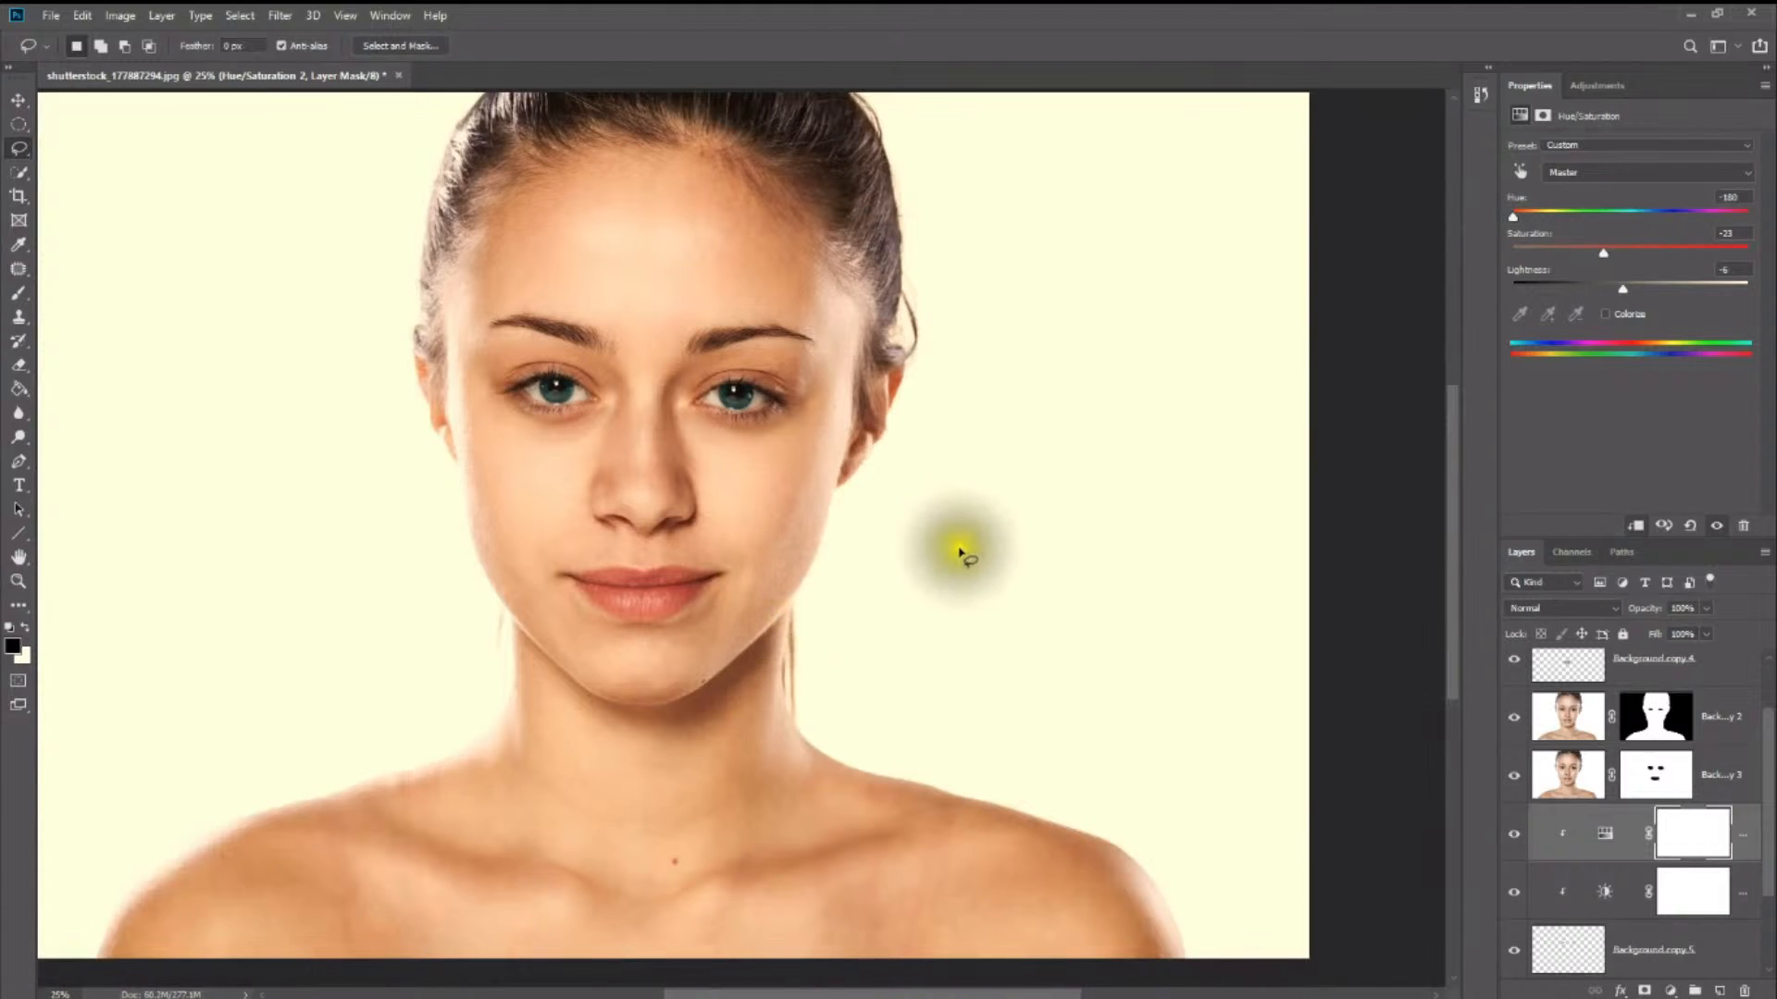
{"action": "scroll", "coordinate": [962, 554], "scroll_direction": "down", "scroll_amount": 1}
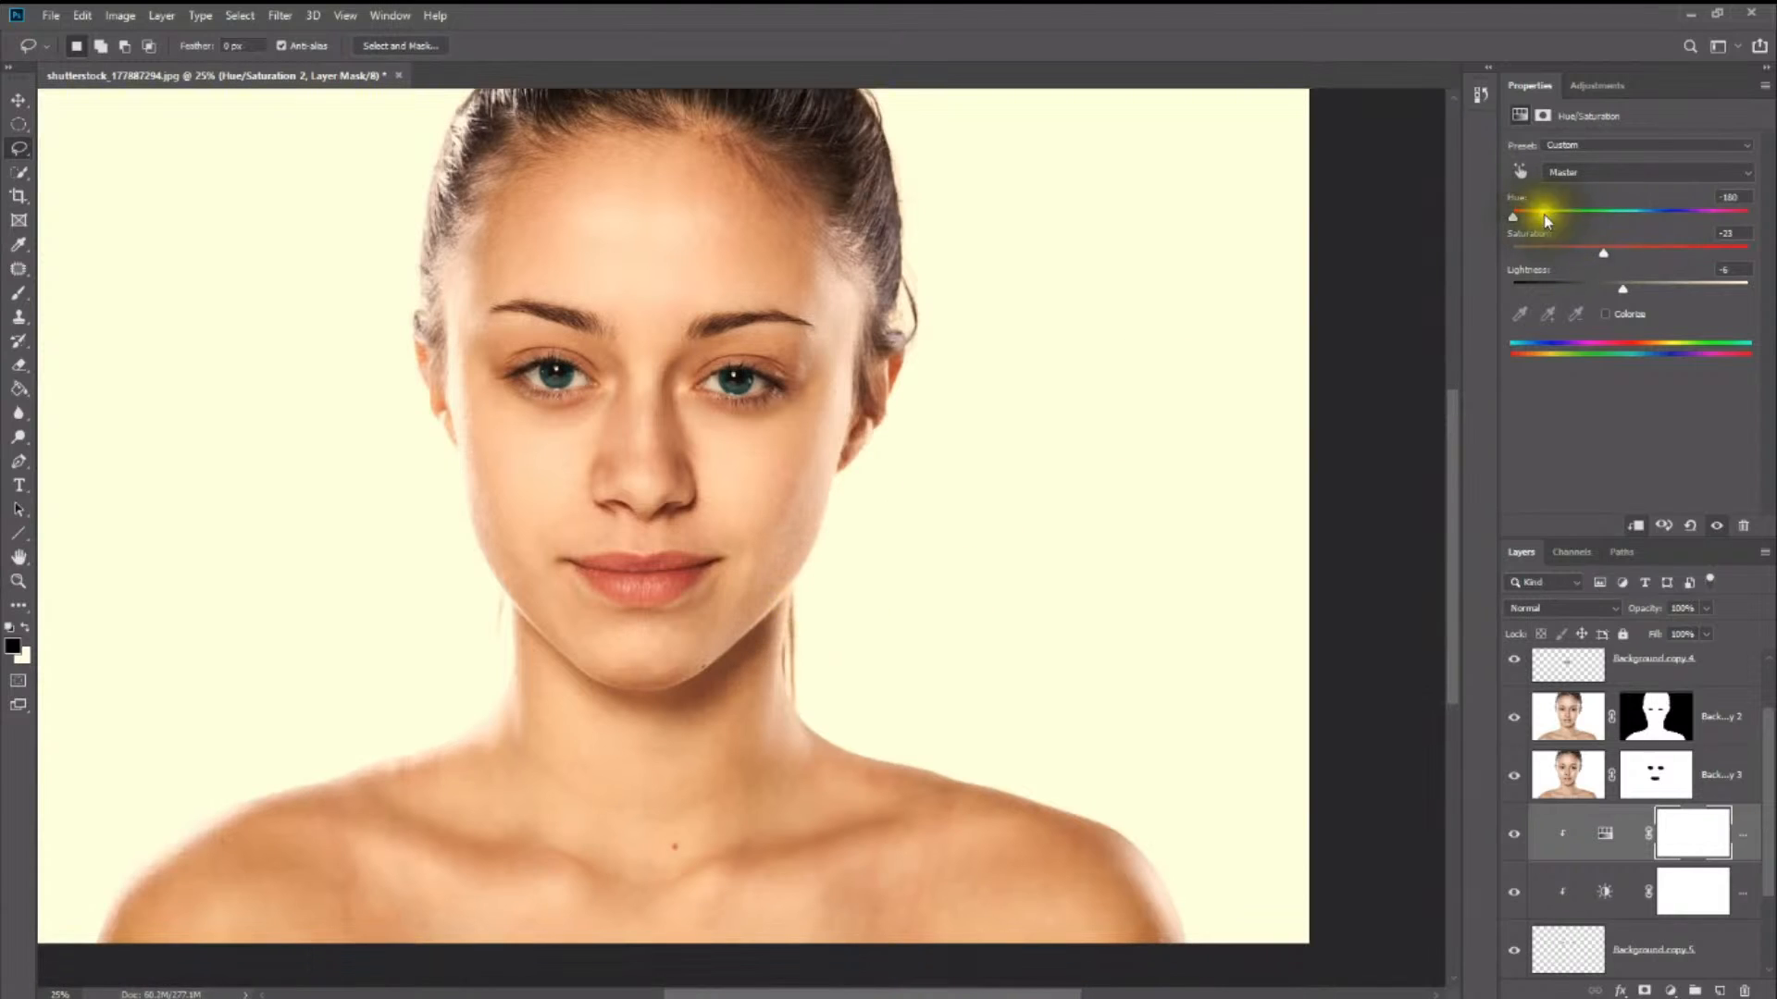
{"action": "left_click_drag", "start_coordinate": [1545, 221], "coordinate": [1714, 217]}
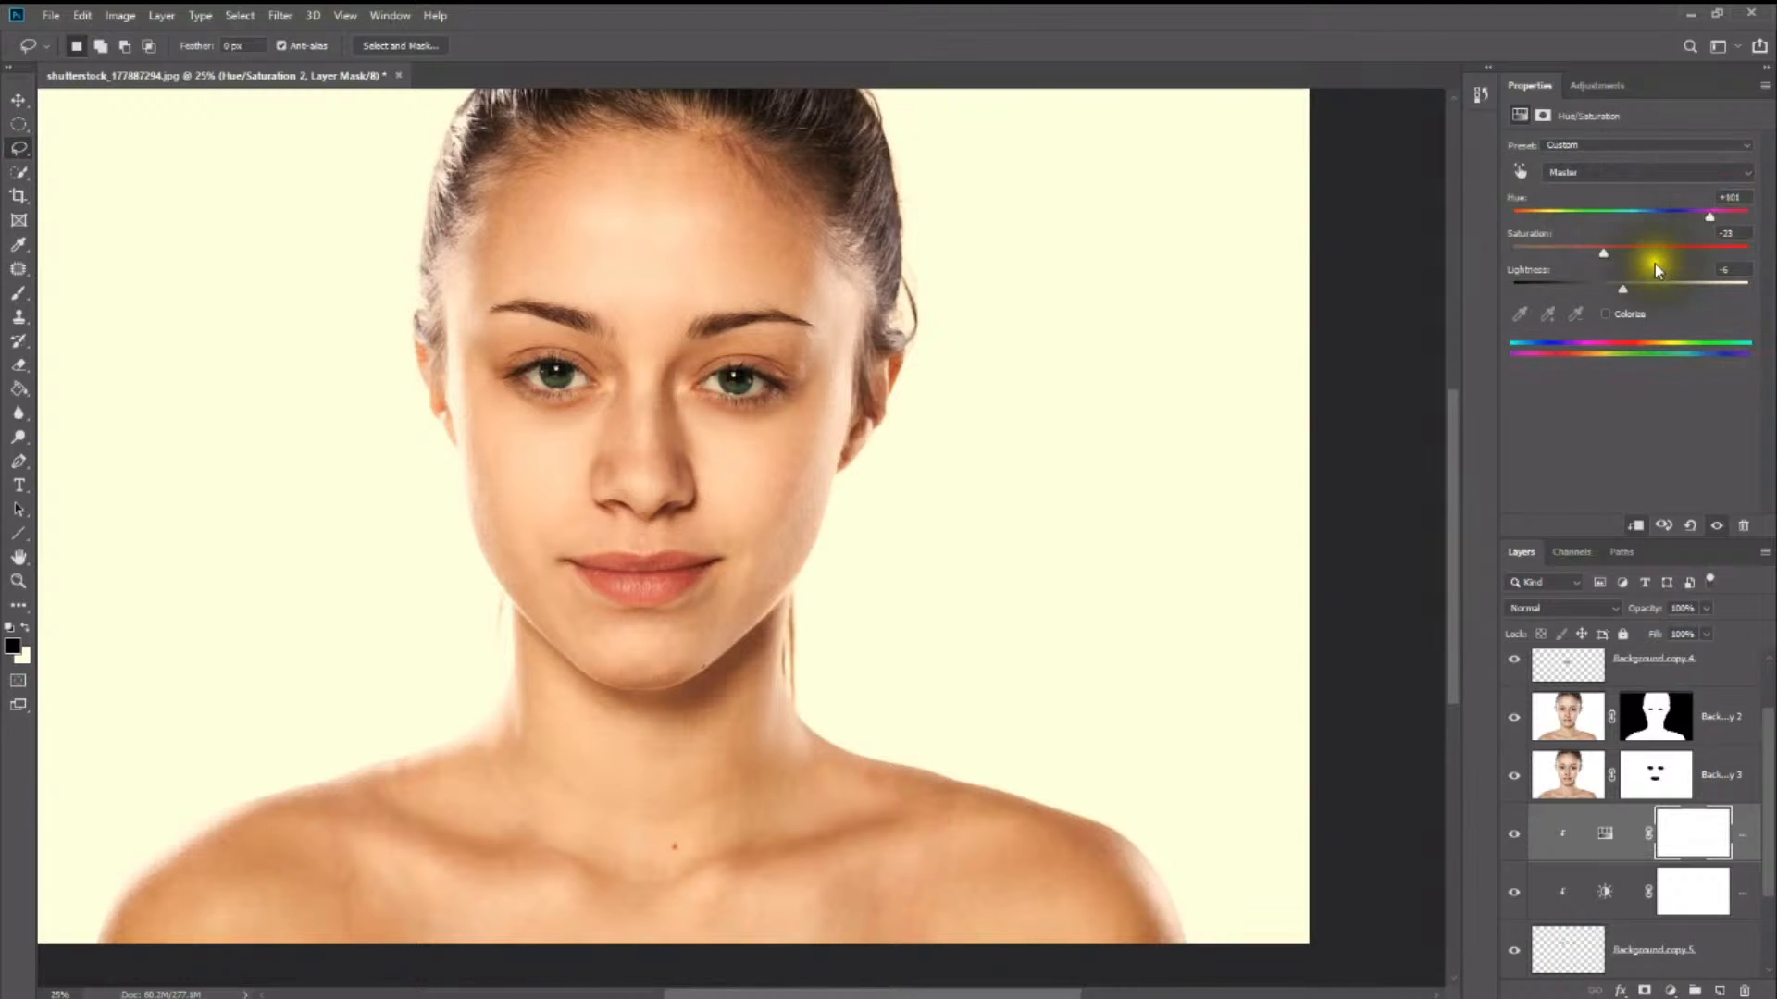
{"action": "left_click_drag", "start_coordinate": [1614, 250], "coordinate": [1696, 254]}
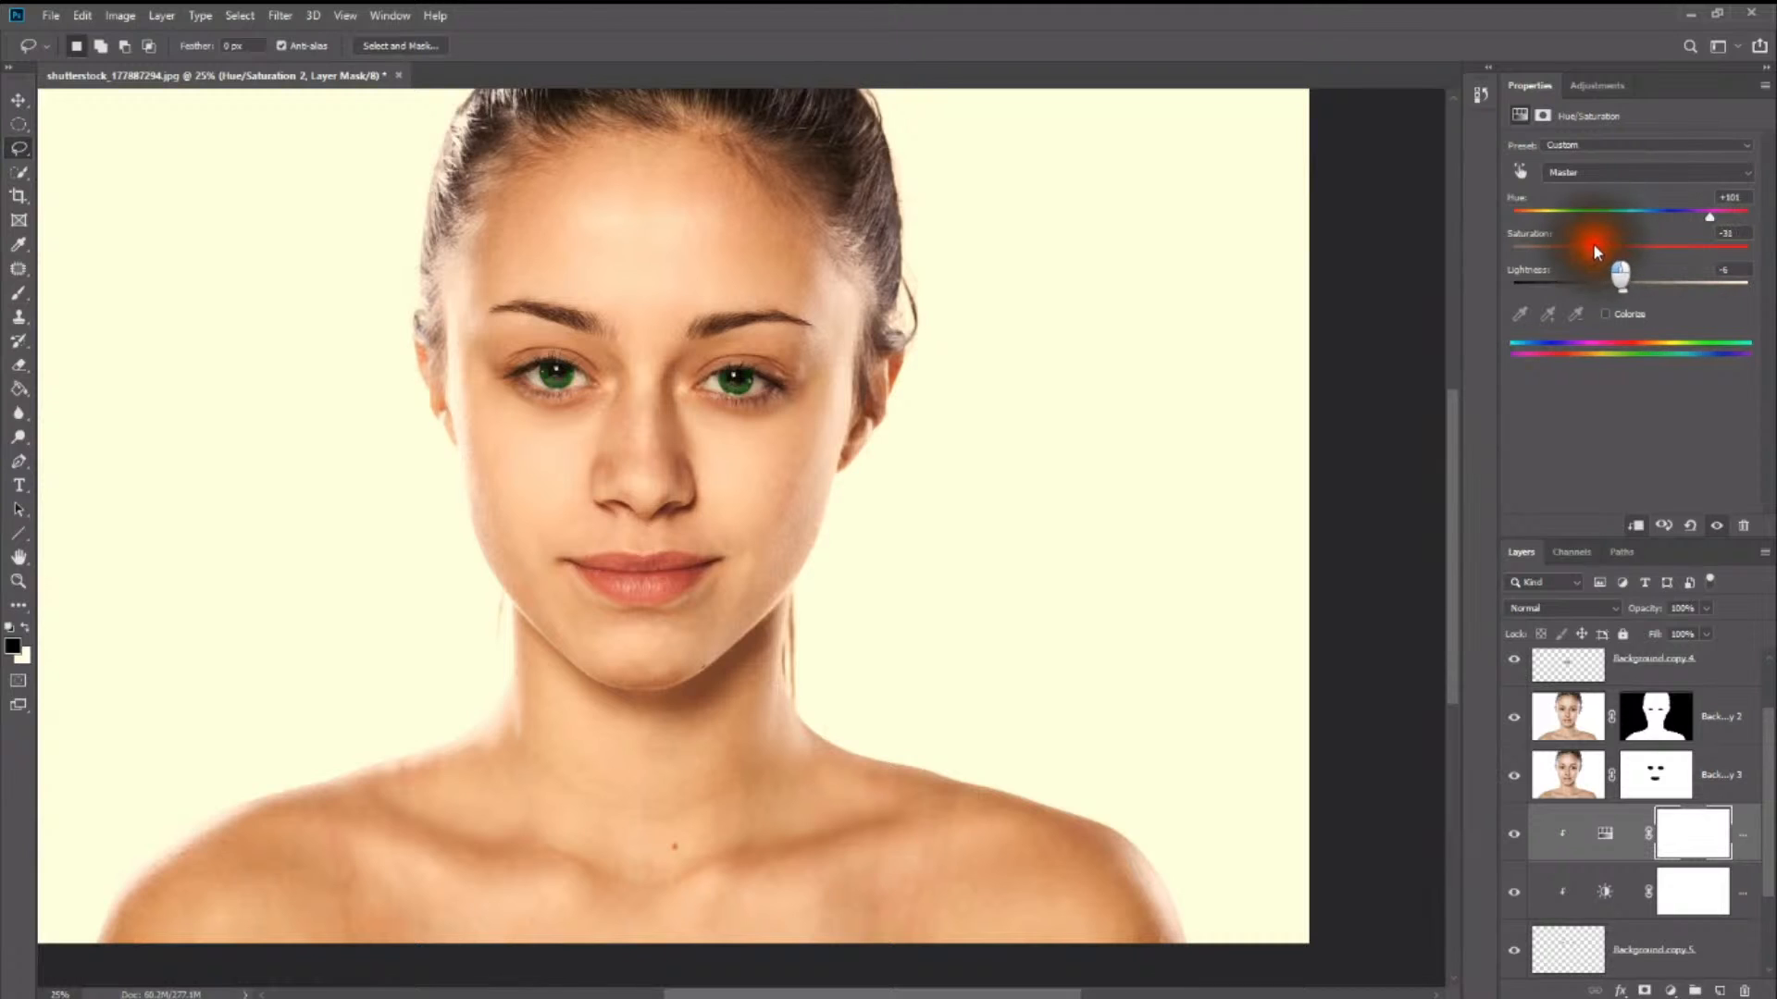
{"action": "left_click_drag", "start_coordinate": [1590, 248], "coordinate": [1602, 287]}
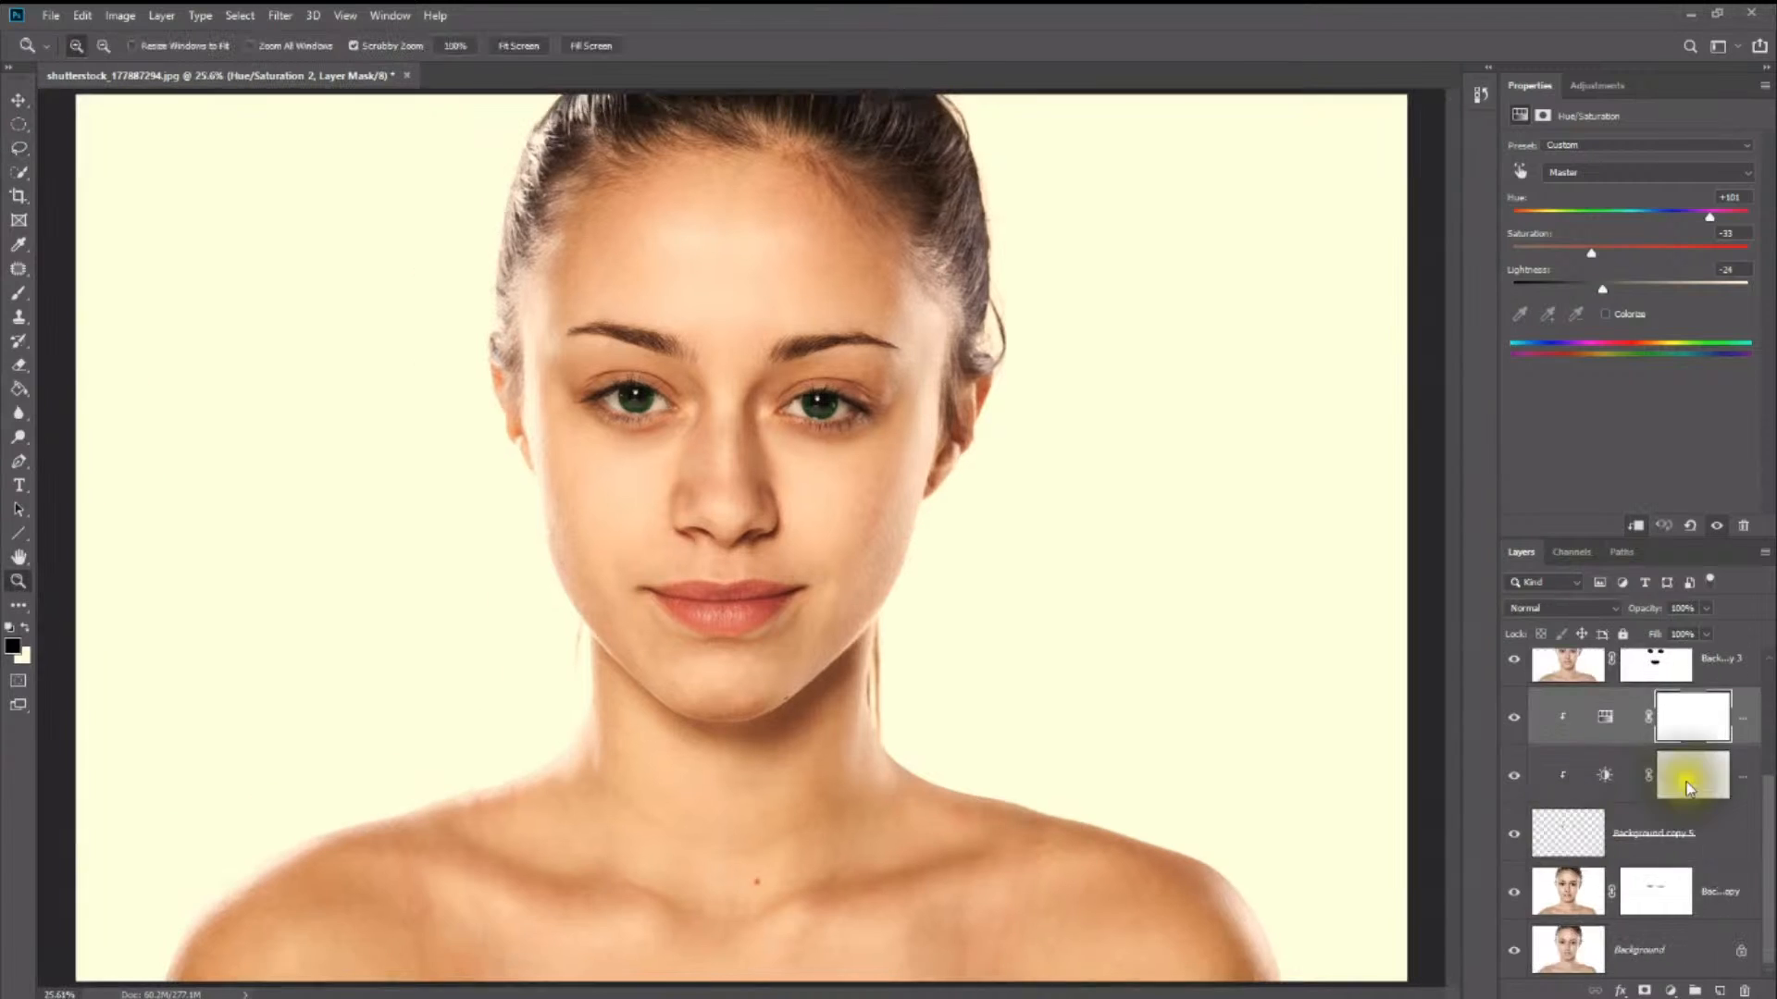
{"action": "scroll", "coordinate": [1686, 787], "scroll_direction": "up", "scroll_amount": 3}
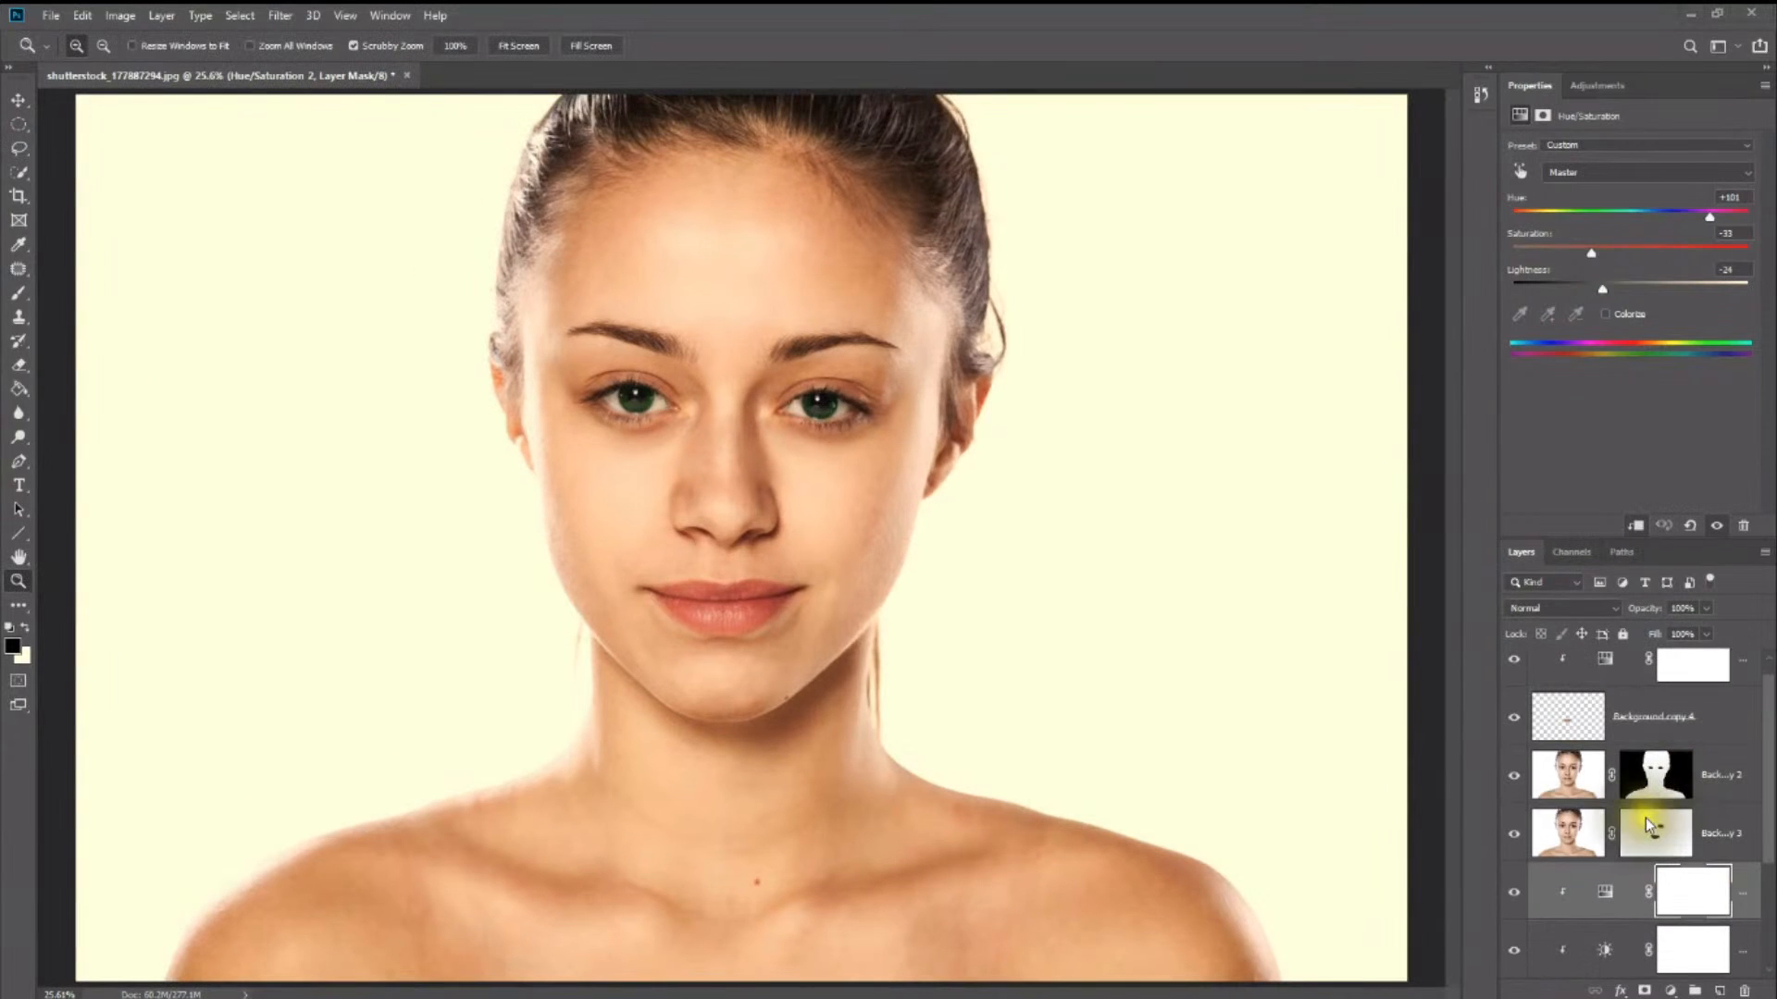
{"action": "scroll", "coordinate": [1646, 818], "scroll_direction": "down", "scroll_amount": 2}
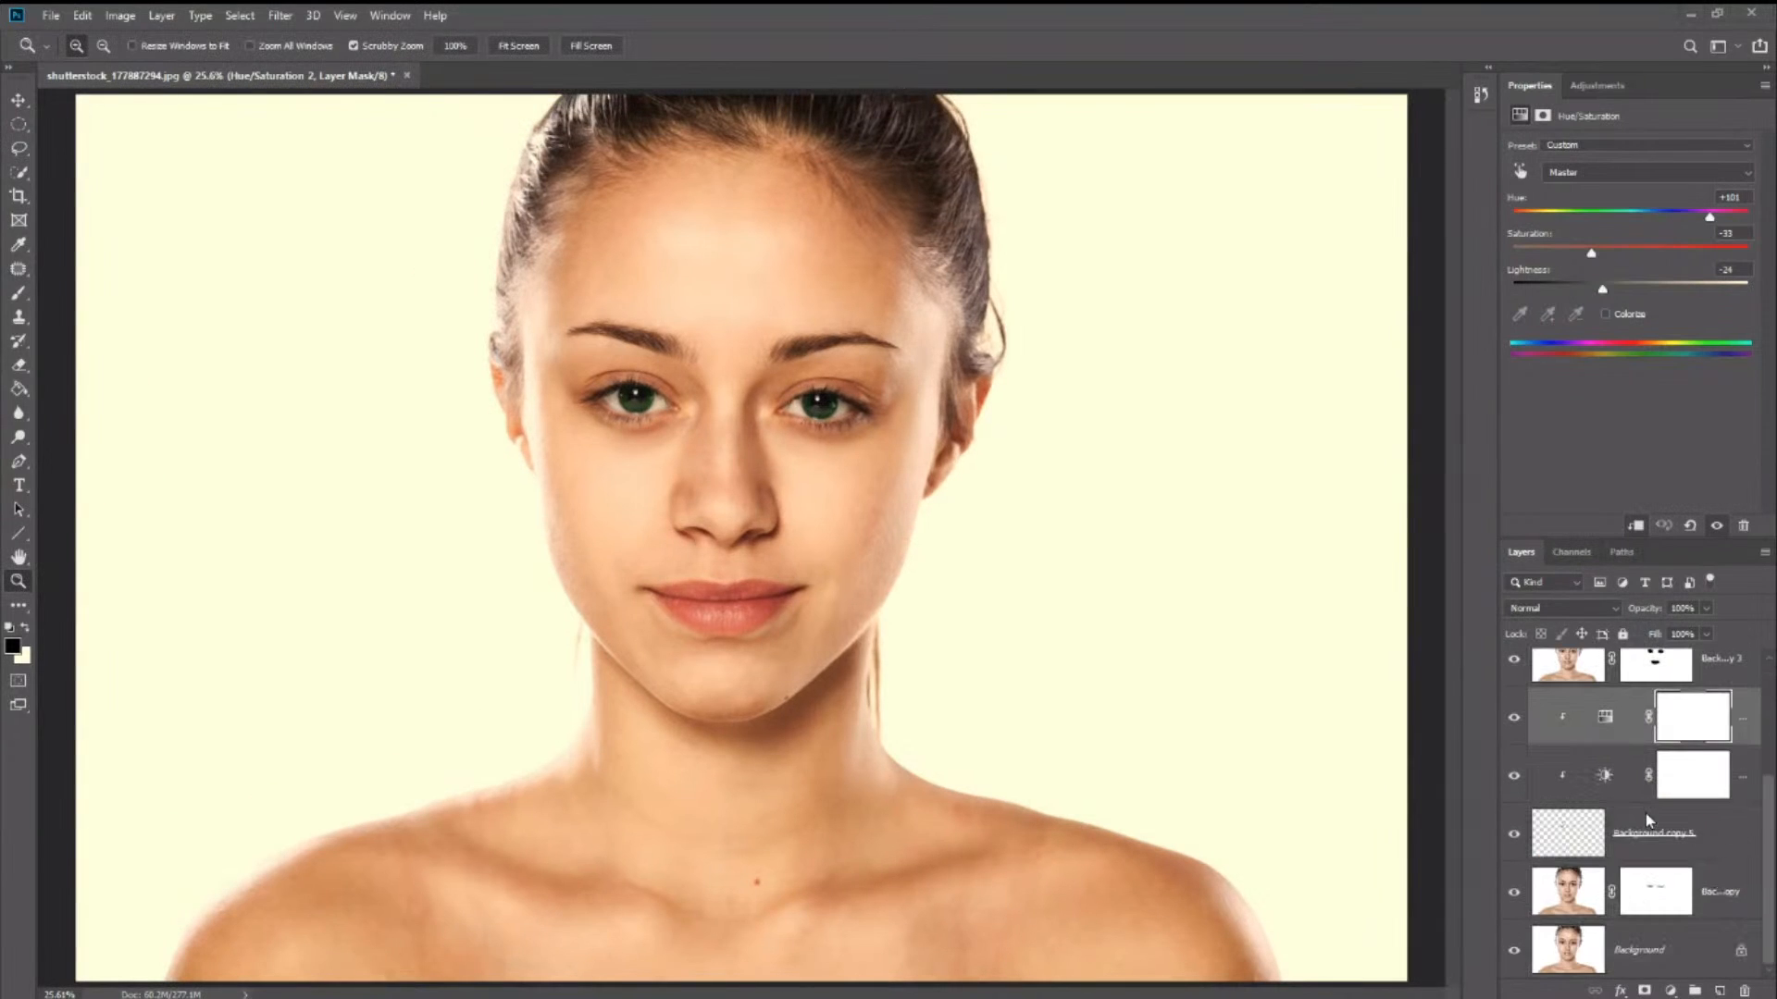
{"action": "scroll", "coordinate": [1592, 879], "scroll_direction": "up", "scroll_amount": 3}
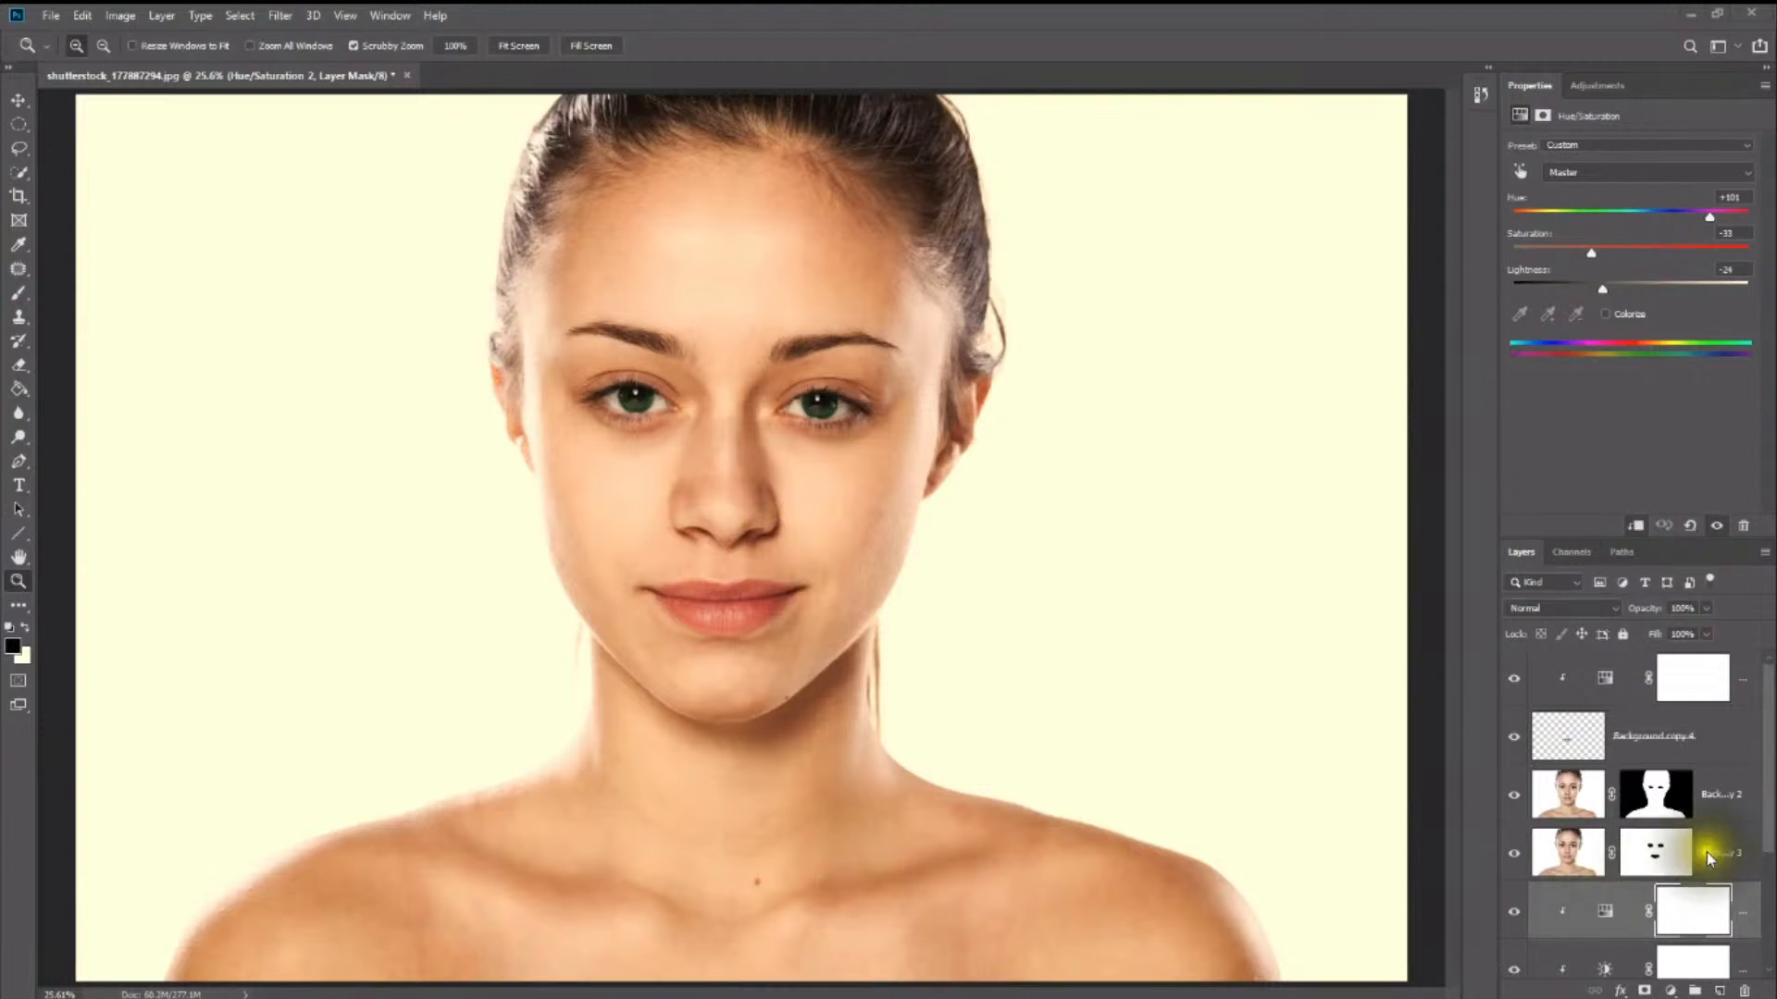
{"action": "scroll", "coordinate": [1652, 890], "scroll_direction": "down", "scroll_amount": 3}
{"action": "scroll", "coordinate": [1629, 896], "scroll_direction": "down", "scroll_amount": 1}
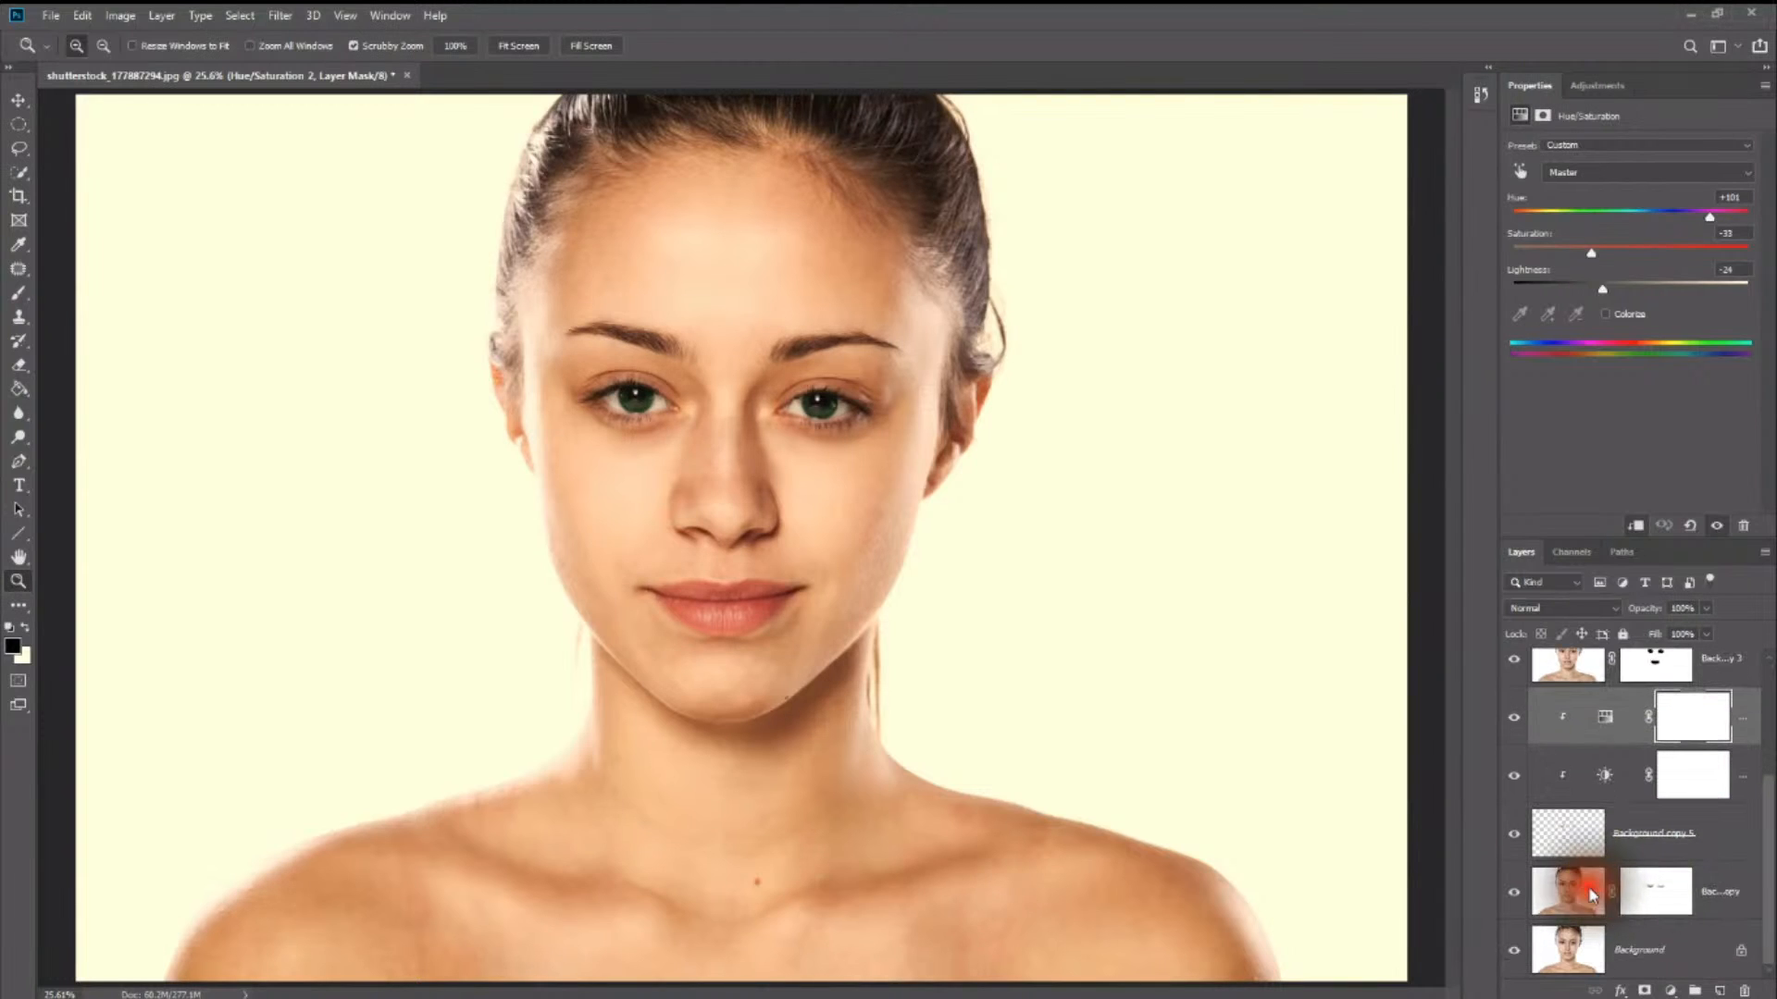
- On the Background copy layer, paint a Quick Mask over the eyelids and surrounding skin of the first eye, extending past the outer corner
{"action": "left_click", "coordinate": [1594, 896]}
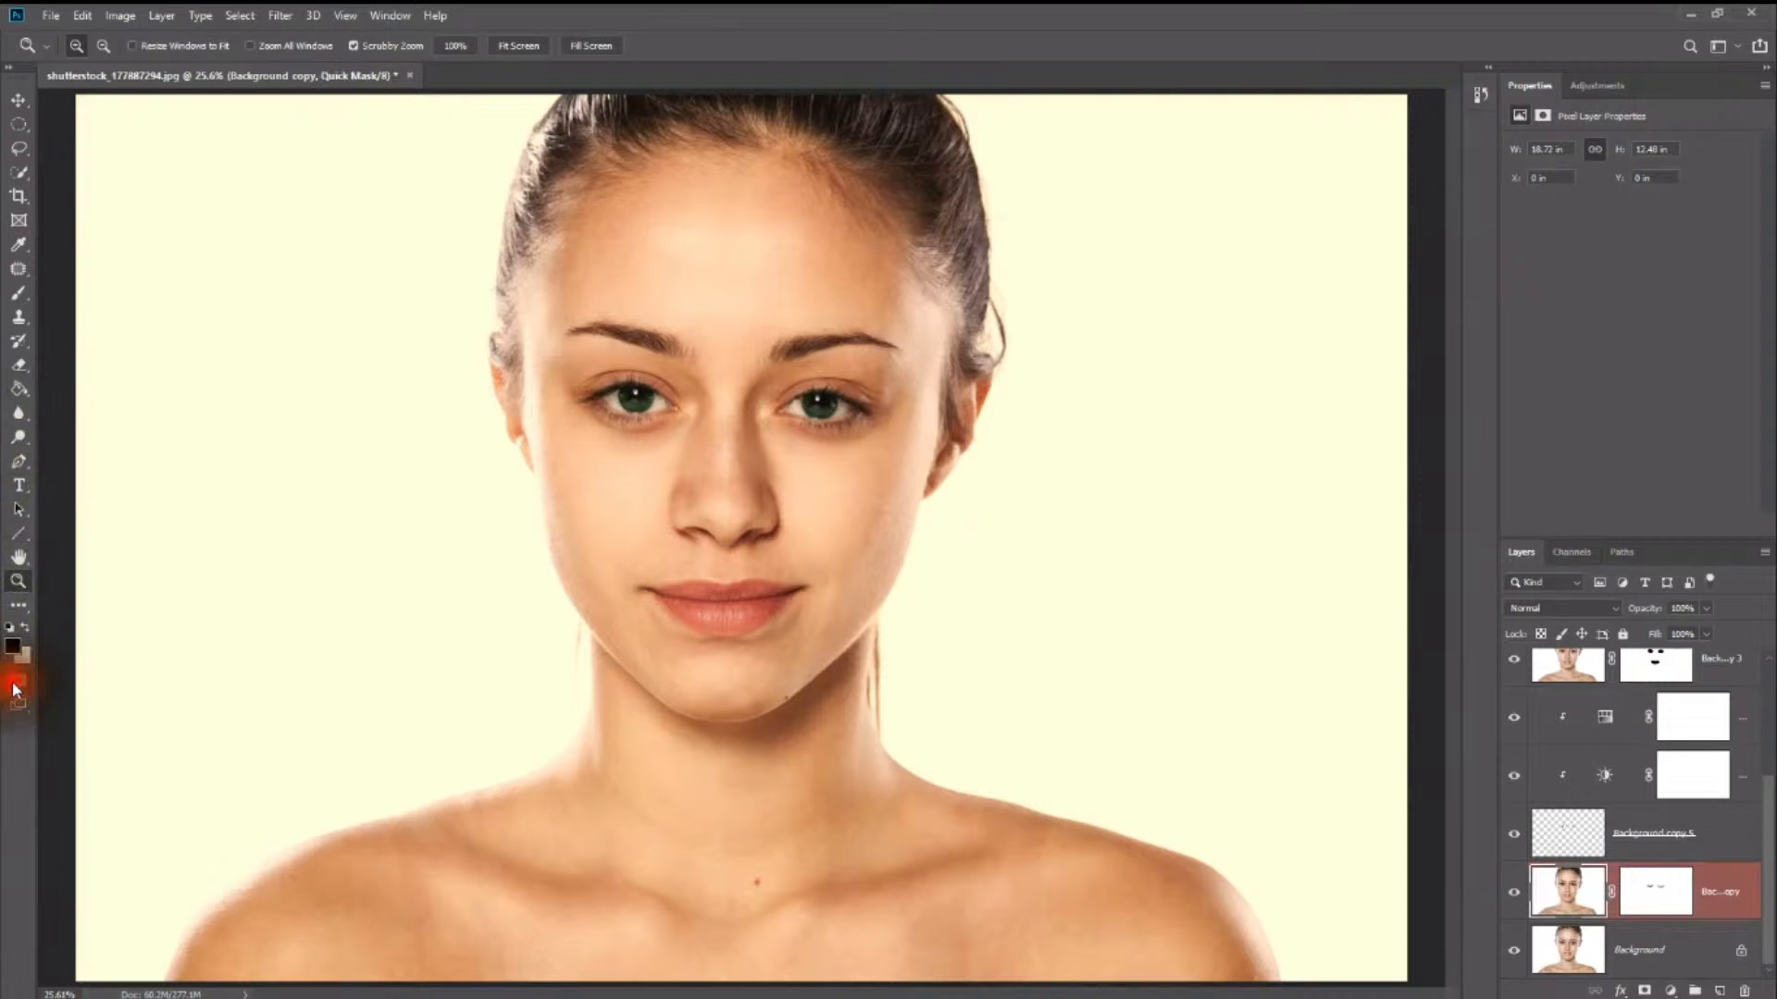
{"action": "left_click", "coordinate": [20, 294]}
{"action": "key", "text": "z"}
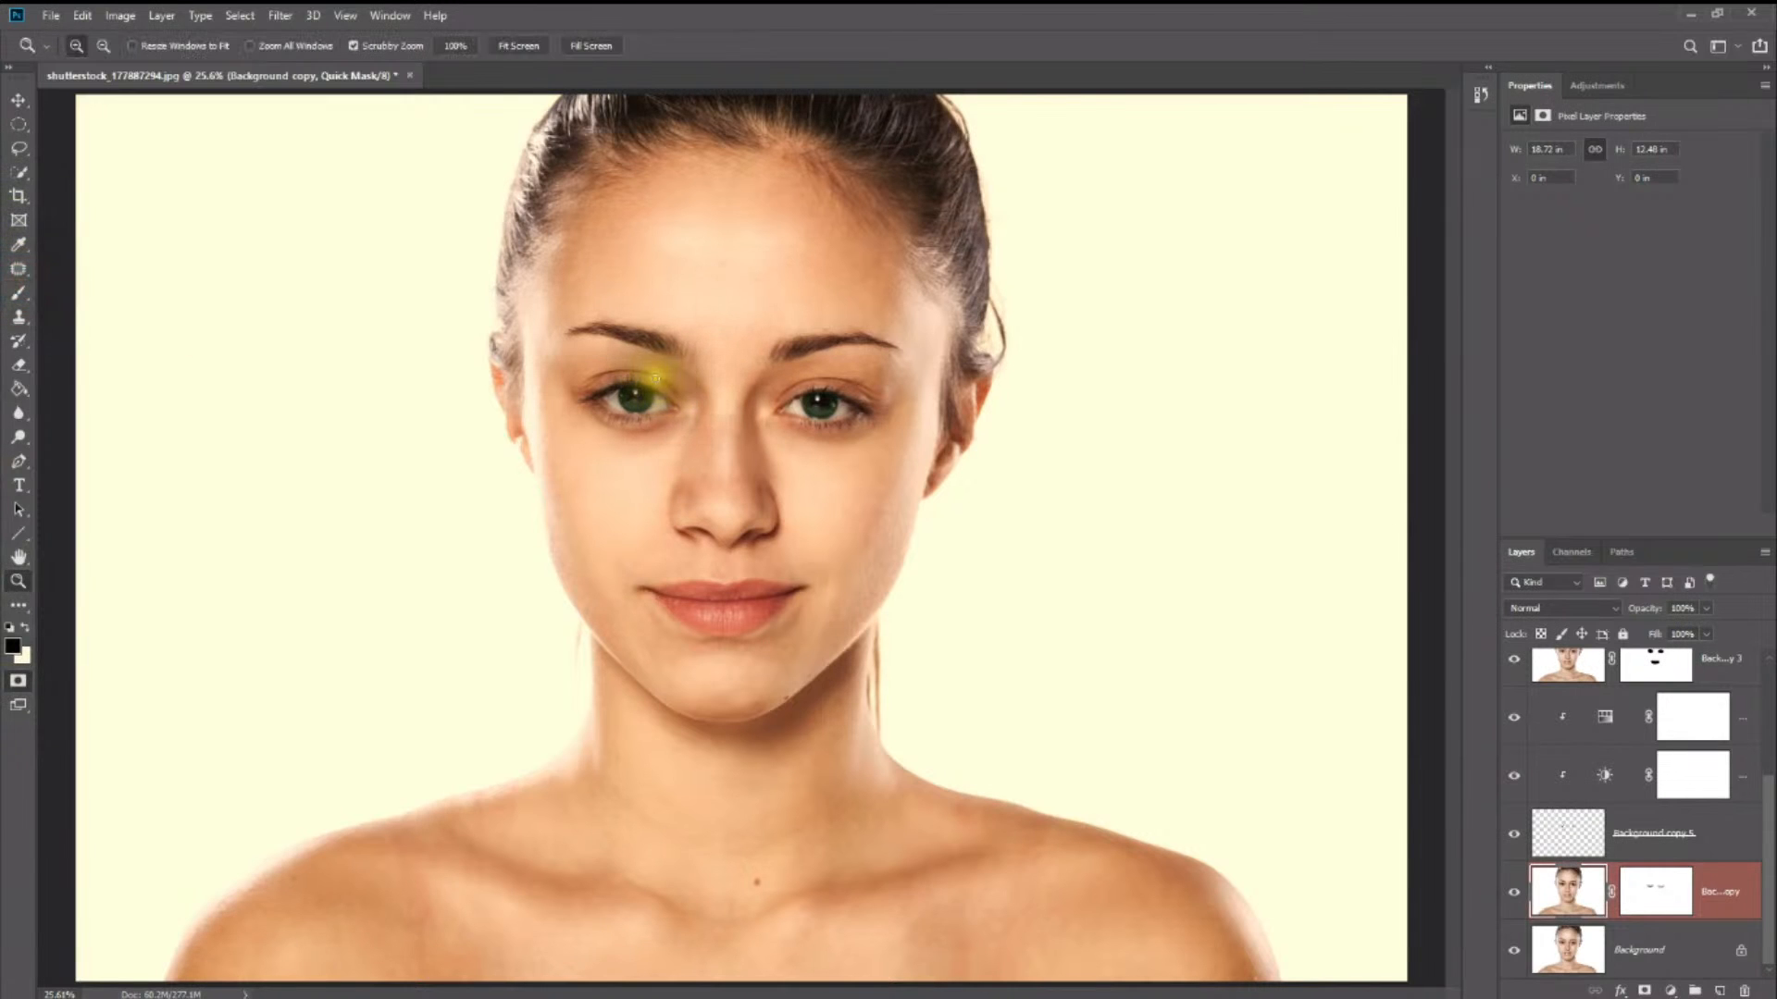
{"action": "left_click", "coordinate": [656, 379]}
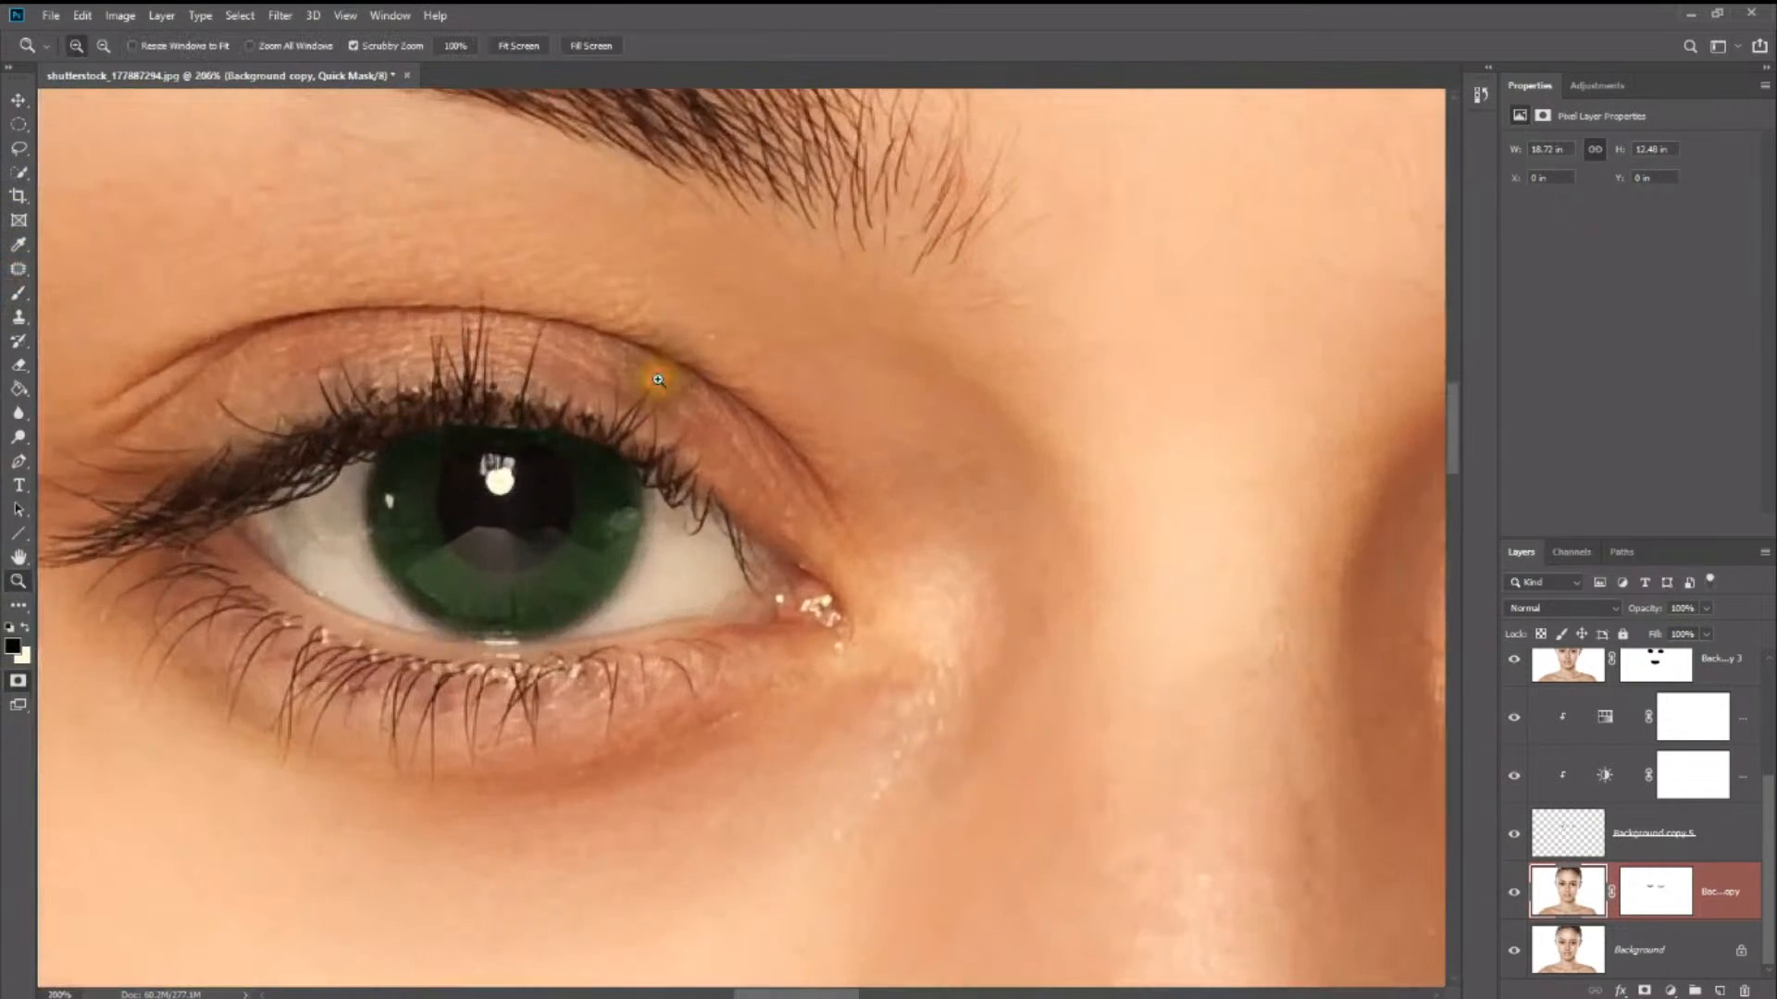
{"action": "left_click", "coordinate": [19, 292]}
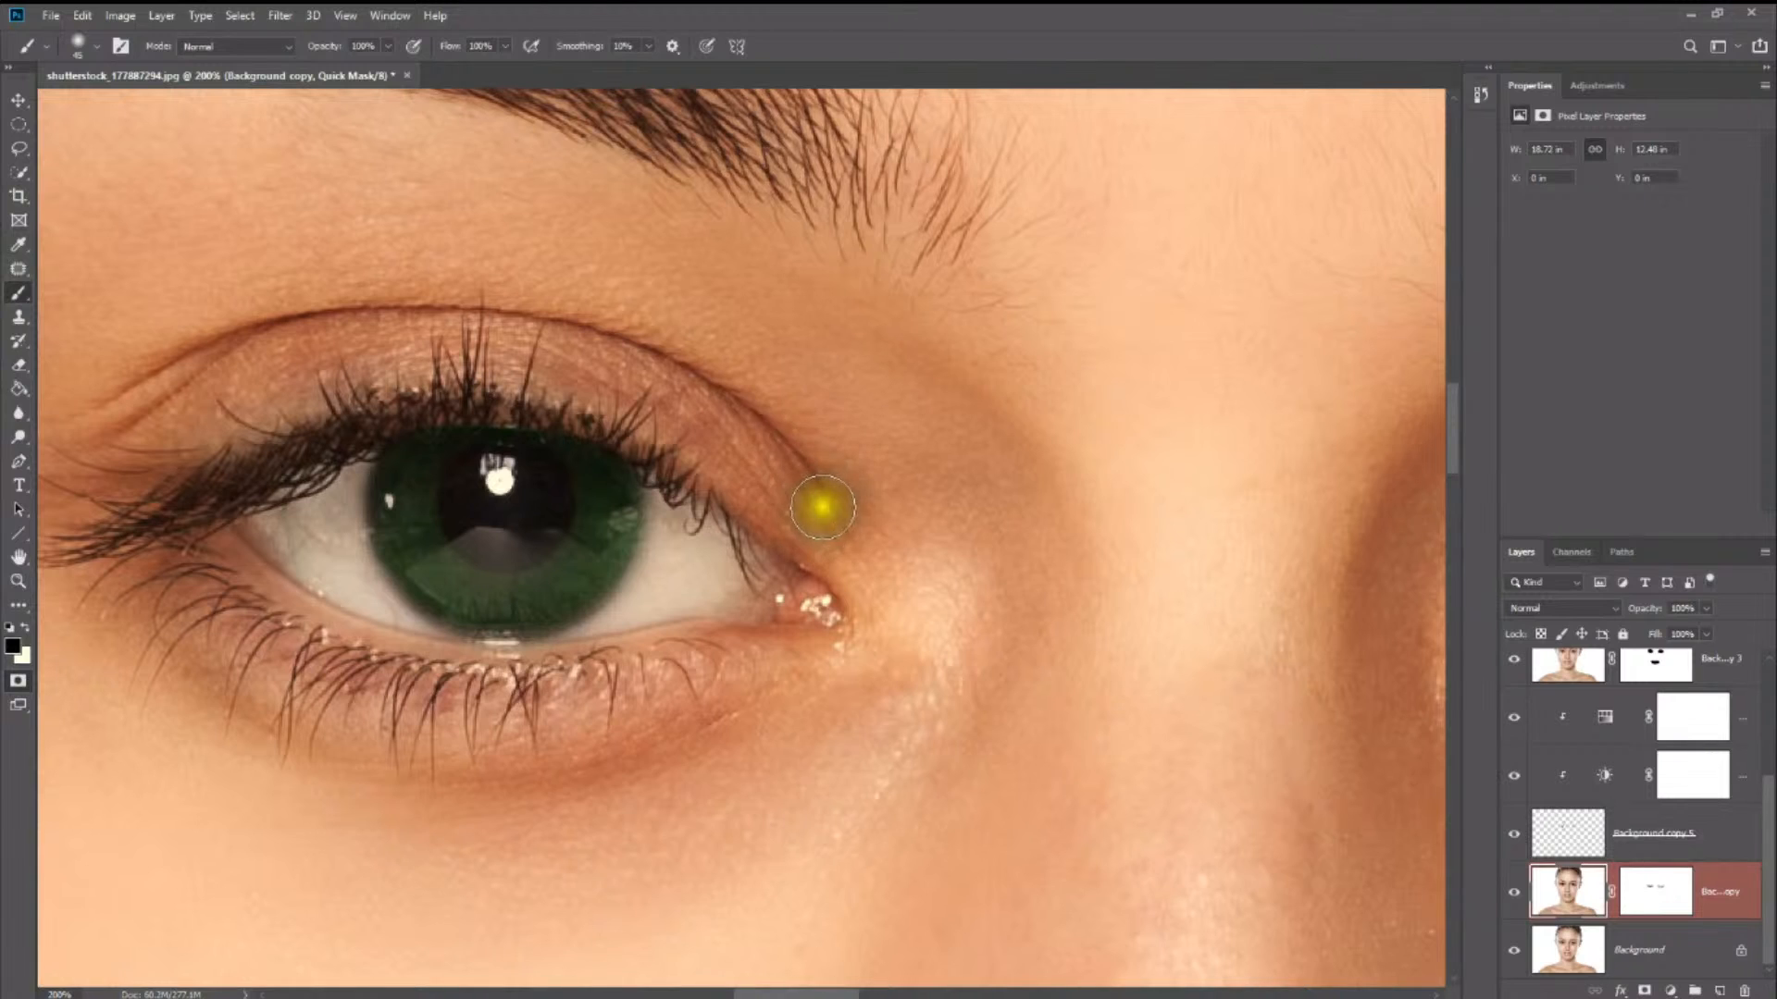
{"action": "mouse_move", "coordinate": [828, 509]}
{"action": "left_mouse_down"}
{"action": "mouse_move", "coordinate": [738, 424]}
{"action": "mouse_move", "coordinate": [508, 352]}
{"action": "mouse_move", "coordinate": [297, 370]}
{"action": "mouse_move", "coordinate": [508, 309]}
{"action": "mouse_move", "coordinate": [824, 469]}
{"action": "mouse_move", "coordinate": [868, 539]}
{"action": "mouse_move", "coordinate": [559, 380]}
{"action": "mouse_move", "coordinate": [191, 420]}
{"action": "mouse_move", "coordinate": [293, 364]}
{"action": "mouse_move", "coordinate": [193, 382]}
{"action": "mouse_move", "coordinate": [92, 478]}
{"action": "mouse_move", "coordinate": [148, 574]}
{"action": "mouse_move", "coordinate": [380, 702]}
{"action": "mouse_move", "coordinate": [734, 702]}
{"action": "mouse_move", "coordinate": [758, 647]}
{"action": "mouse_move", "coordinate": [454, 703]}
{"action": "mouse_move", "coordinate": [131, 579]}
{"action": "mouse_move", "coordinate": [484, 734]}
{"action": "mouse_move", "coordinate": [436, 713]}
{"action": "mouse_move", "coordinate": [435, 768]}
{"action": "left_mouse_up"}
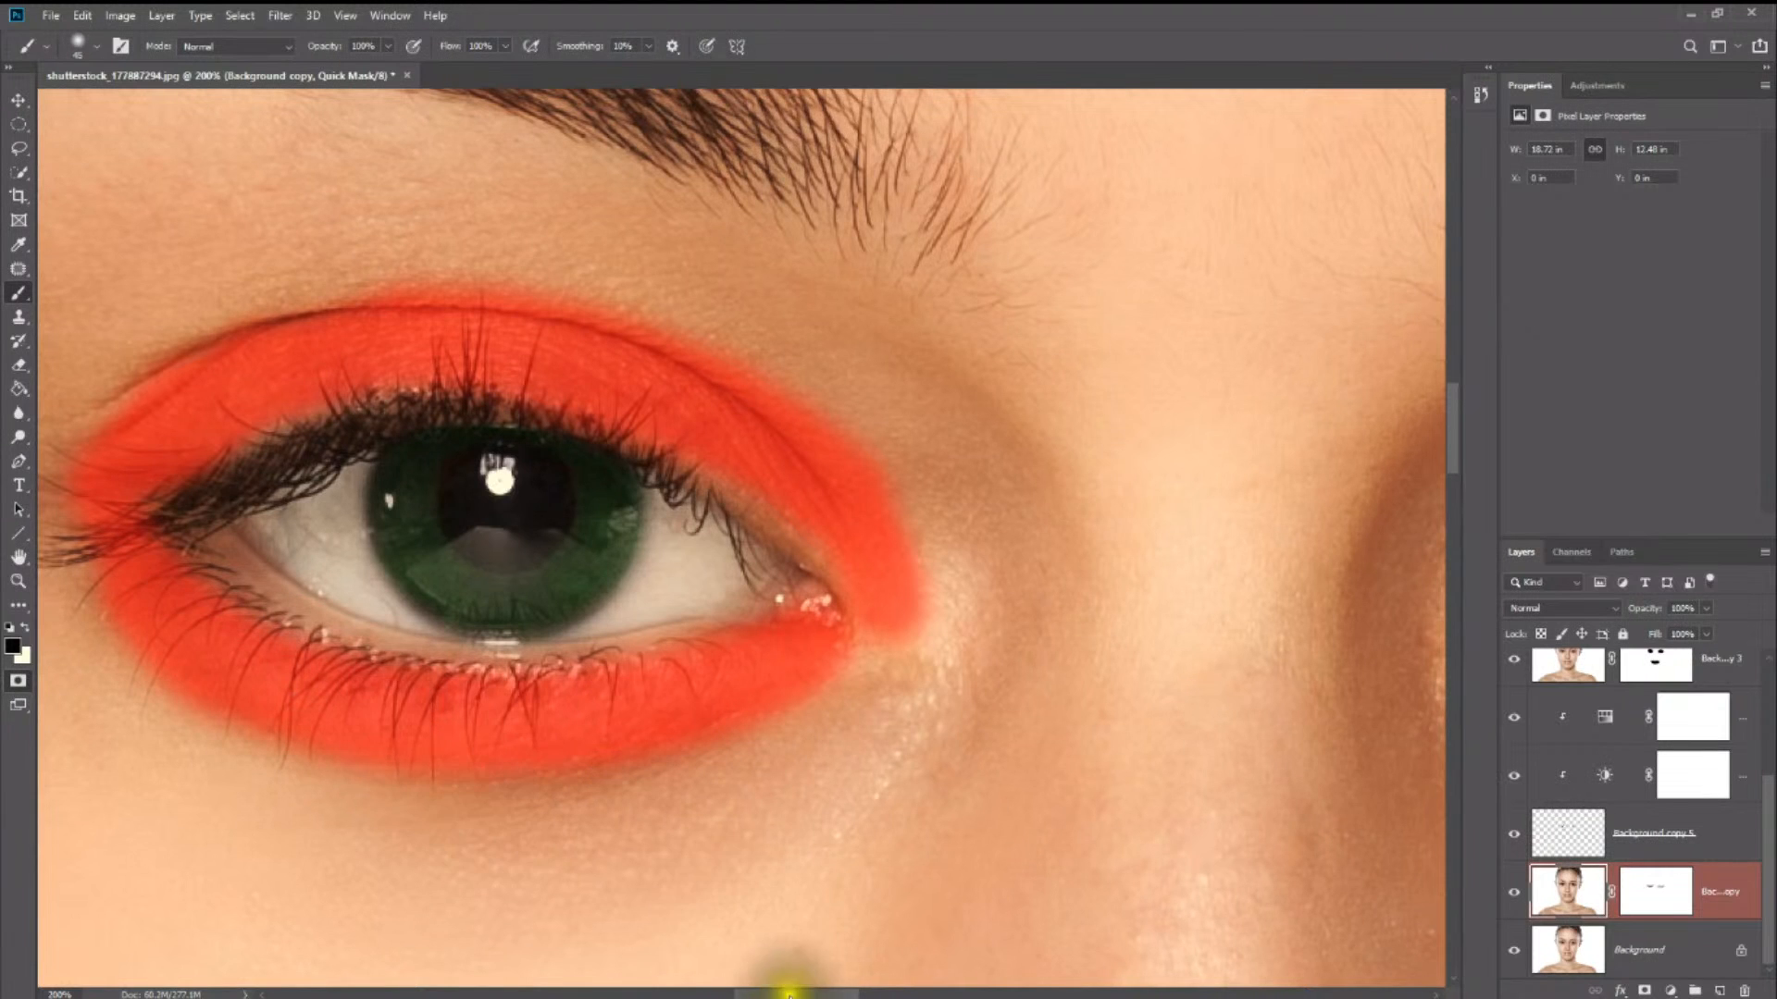
{"action": "scroll", "coordinate": [793, 972], "scroll_direction": "left", "scroll_amount": 5}
{"action": "mouse_move", "coordinate": [740, 437]}
{"action": "left_mouse_down"}
{"action": "mouse_move", "coordinate": [612, 481]}
{"action": "mouse_move", "coordinate": [825, 635]}
{"action": "left_mouse_up"}
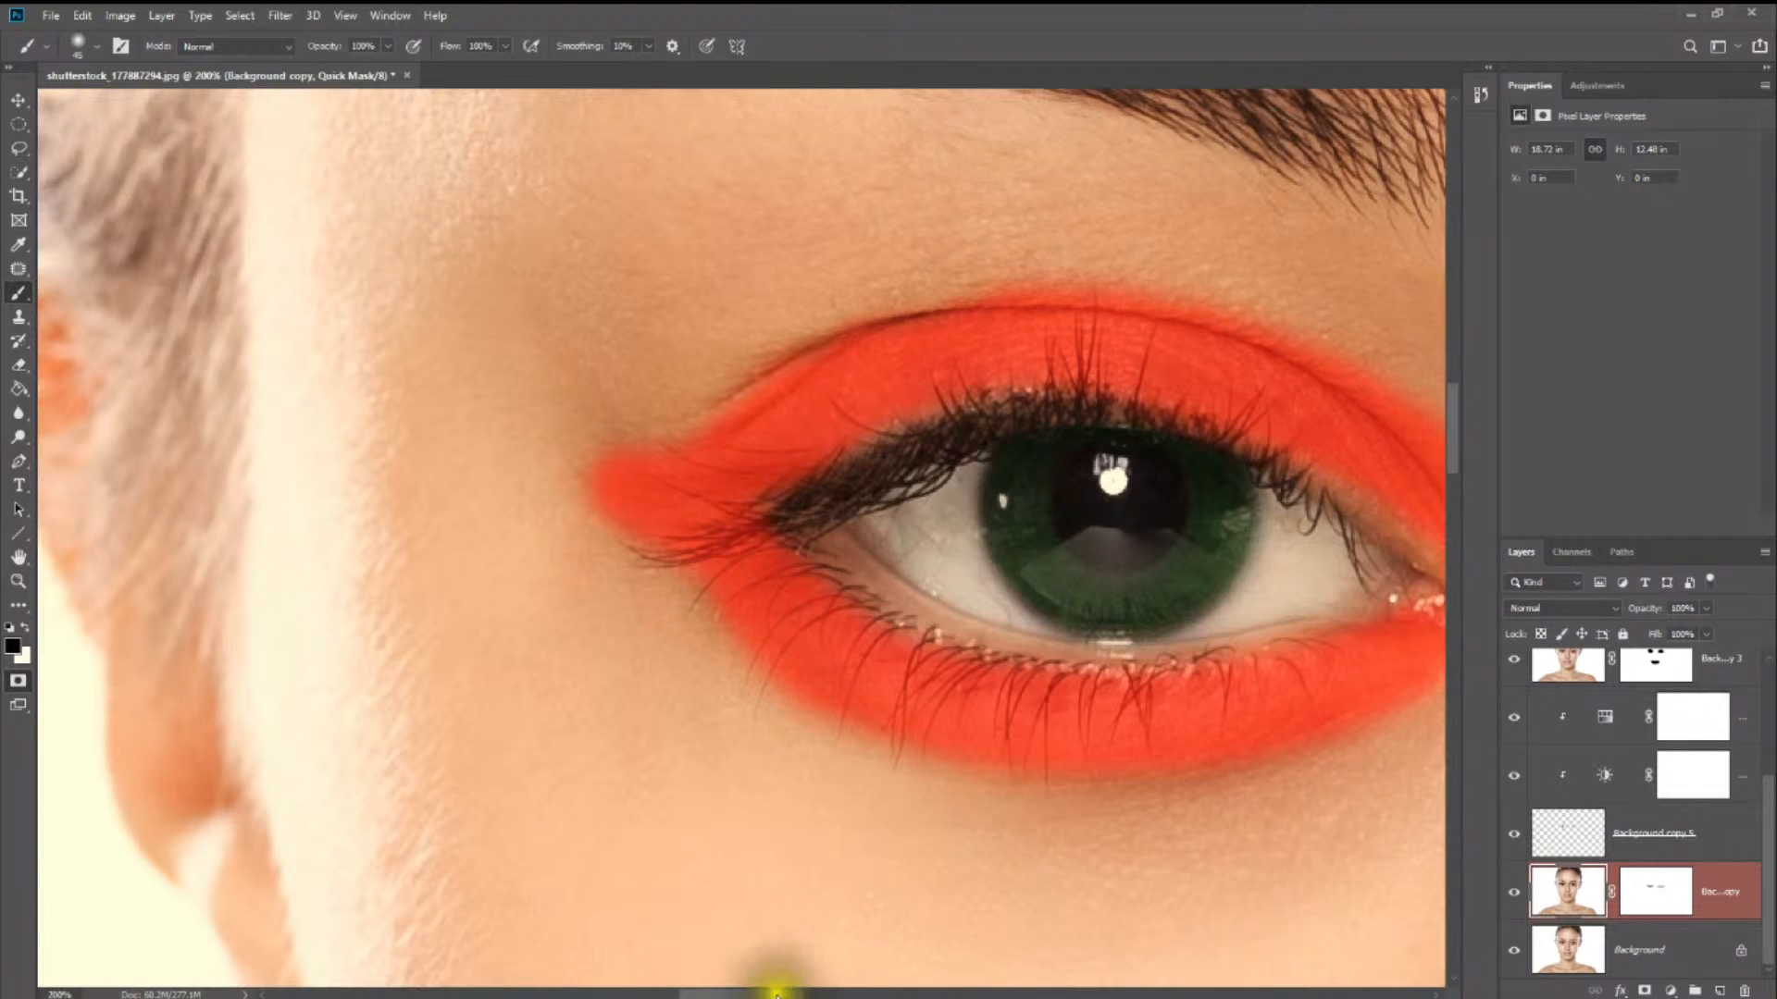
- Paint the same Quick Mask over the upper and lower eyelids of the other eye
{"action": "scroll", "coordinate": [815, 970], "scroll_direction": "right", "scroll_amount": 12}
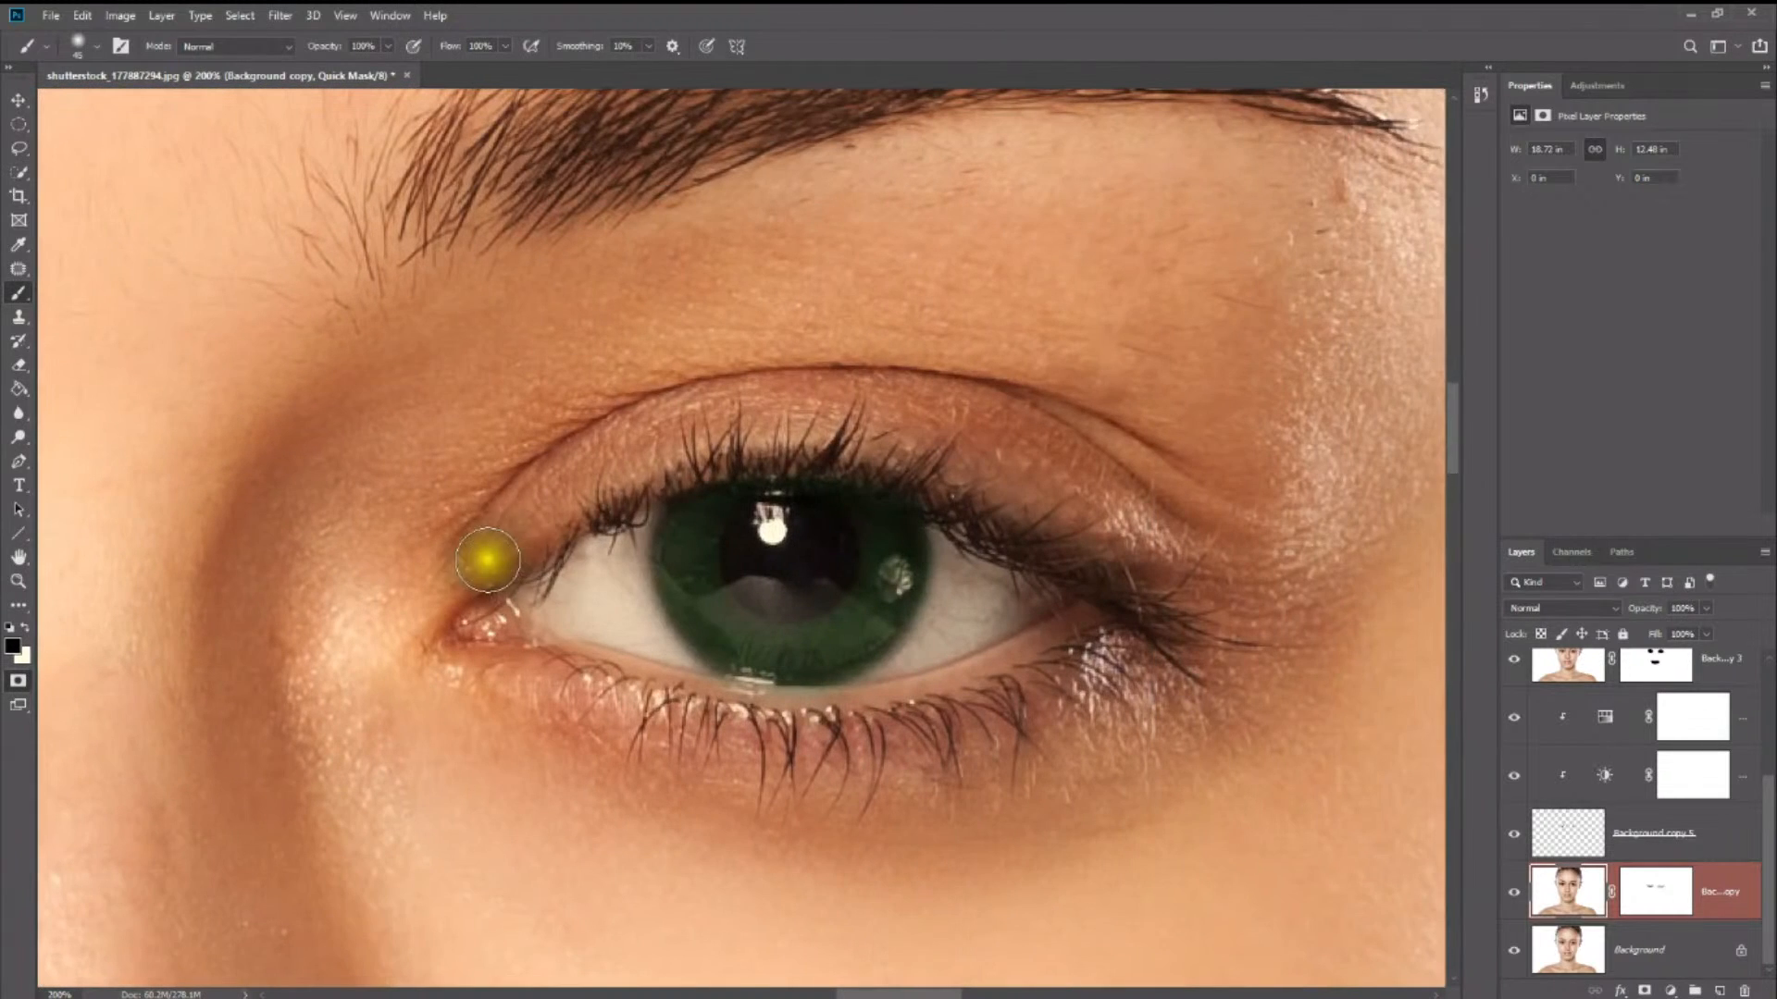
{"action": "mouse_move", "coordinate": [488, 559]}
{"action": "left_mouse_down"}
{"action": "mouse_move", "coordinate": [741, 436]}
{"action": "mouse_move", "coordinate": [1158, 508]}
{"action": "mouse_move", "coordinate": [1045, 466]}
{"action": "mouse_move", "coordinate": [718, 408]}
{"action": "mouse_move", "coordinate": [627, 453]}
{"action": "mouse_move", "coordinate": [857, 401]}
{"action": "mouse_move", "coordinate": [1357, 595]}
{"action": "mouse_move", "coordinate": [1178, 603]}
{"action": "mouse_move", "coordinate": [1070, 694]}
{"action": "mouse_move", "coordinate": [836, 744]}
{"action": "mouse_move", "coordinate": [468, 647]}
{"action": "mouse_move", "coordinate": [429, 595]}
{"action": "mouse_move", "coordinate": [464, 666]}
{"action": "mouse_move", "coordinate": [980, 736]}
{"action": "mouse_move", "coordinate": [1142, 623]}
{"action": "mouse_move", "coordinate": [1043, 718]}
{"action": "mouse_move", "coordinate": [928, 758]}
{"action": "left_mouse_up"}
{"action": "key", "text": "z"}
{"action": "left_click_drag", "start_coordinate": [845, 626], "coordinate": [794, 624]}
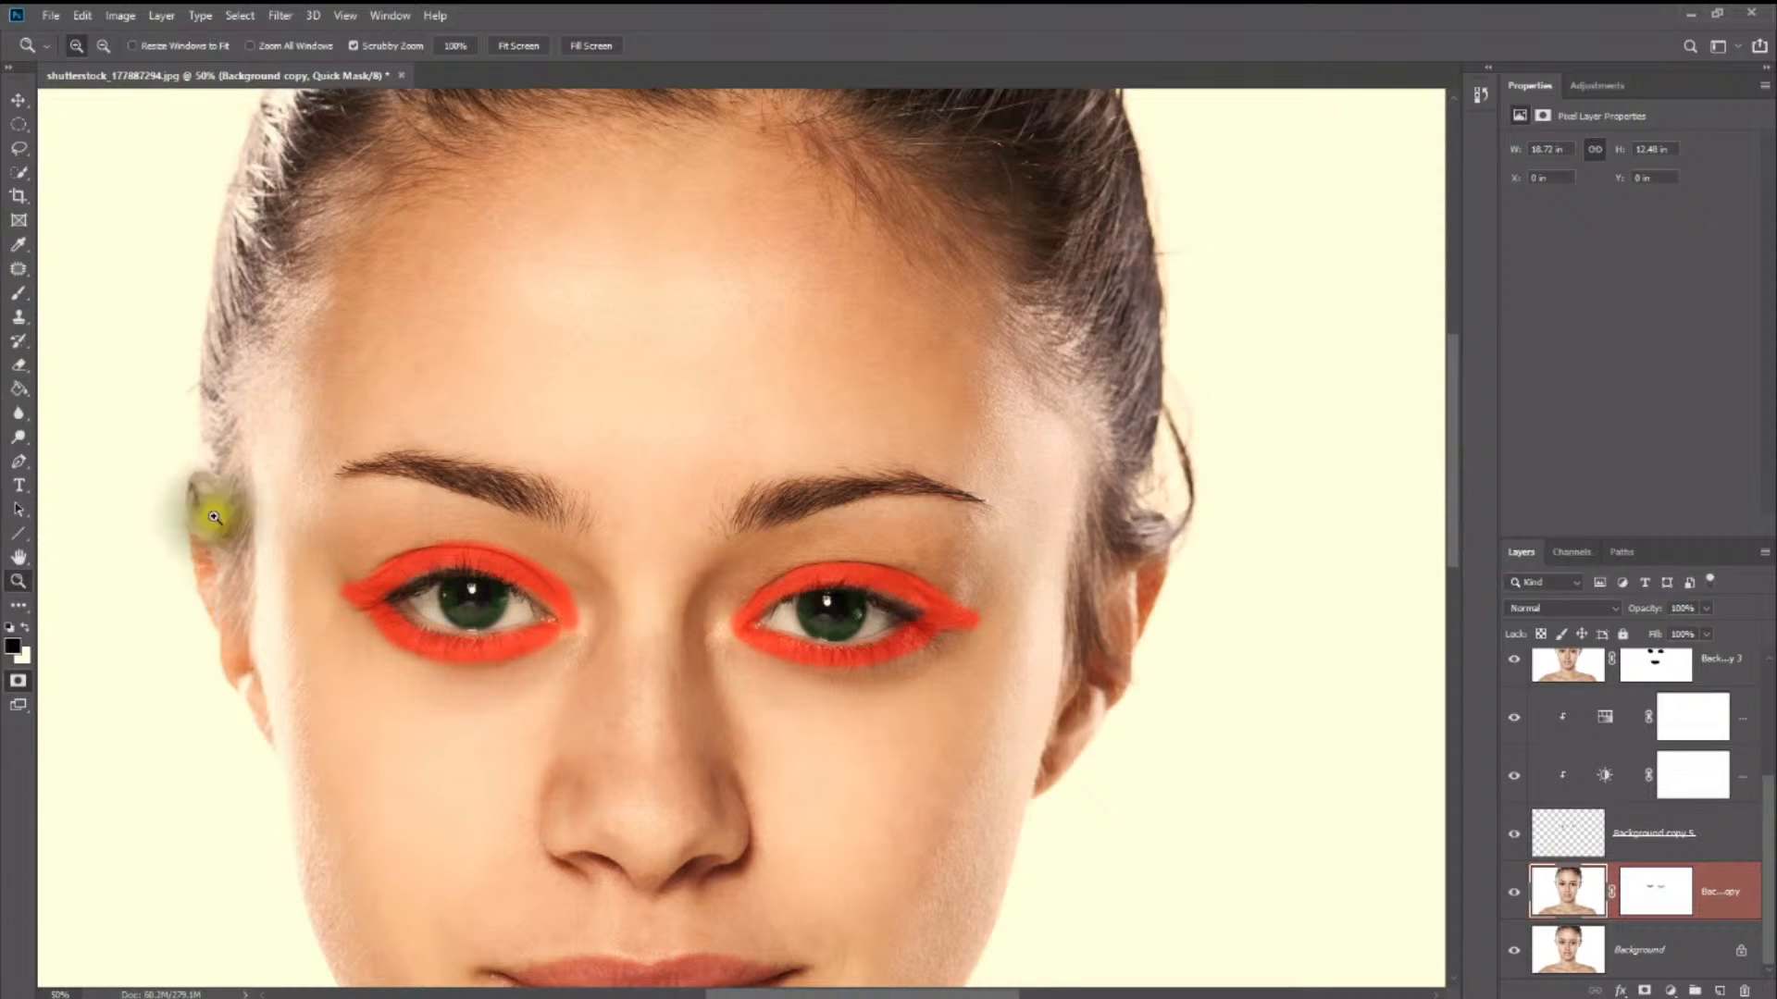
- Convert the Quick Mask to a selection, invert it, and copy the eyelid areas onto a new layer
{"action": "left_click", "coordinate": [22, 682]}
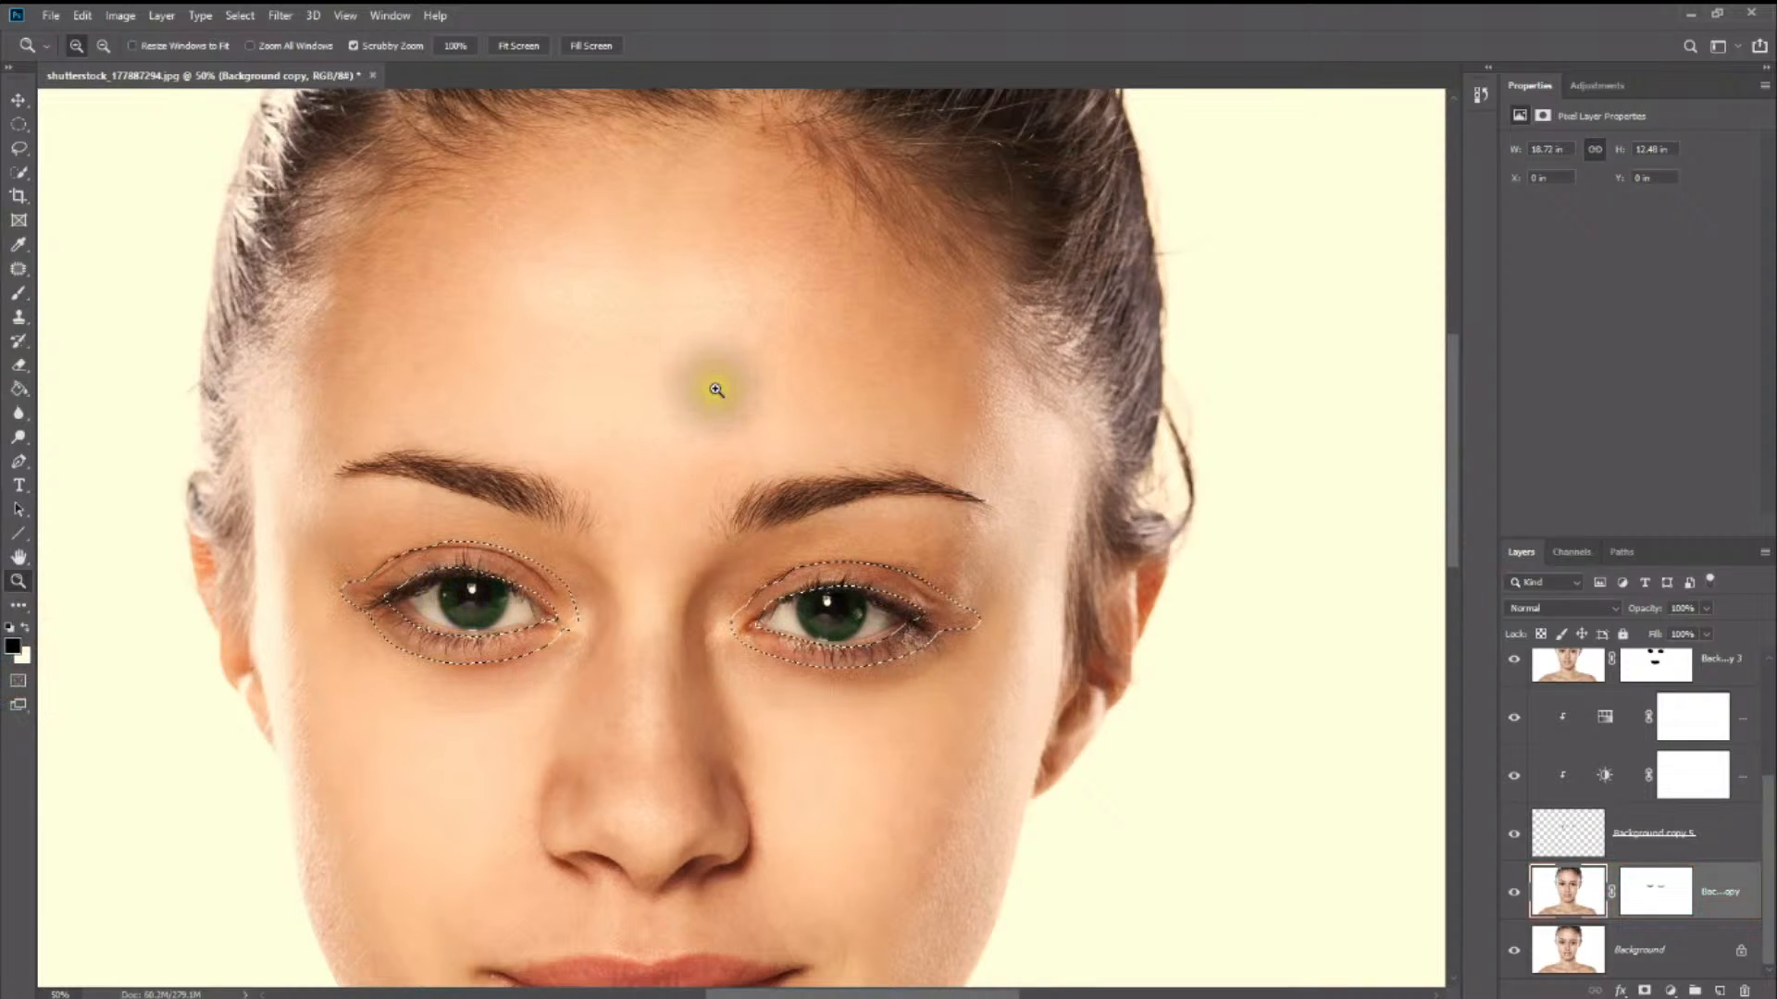
{"action": "left_click", "coordinate": [20, 123]}
{"action": "right_click", "coordinate": [564, 260]}
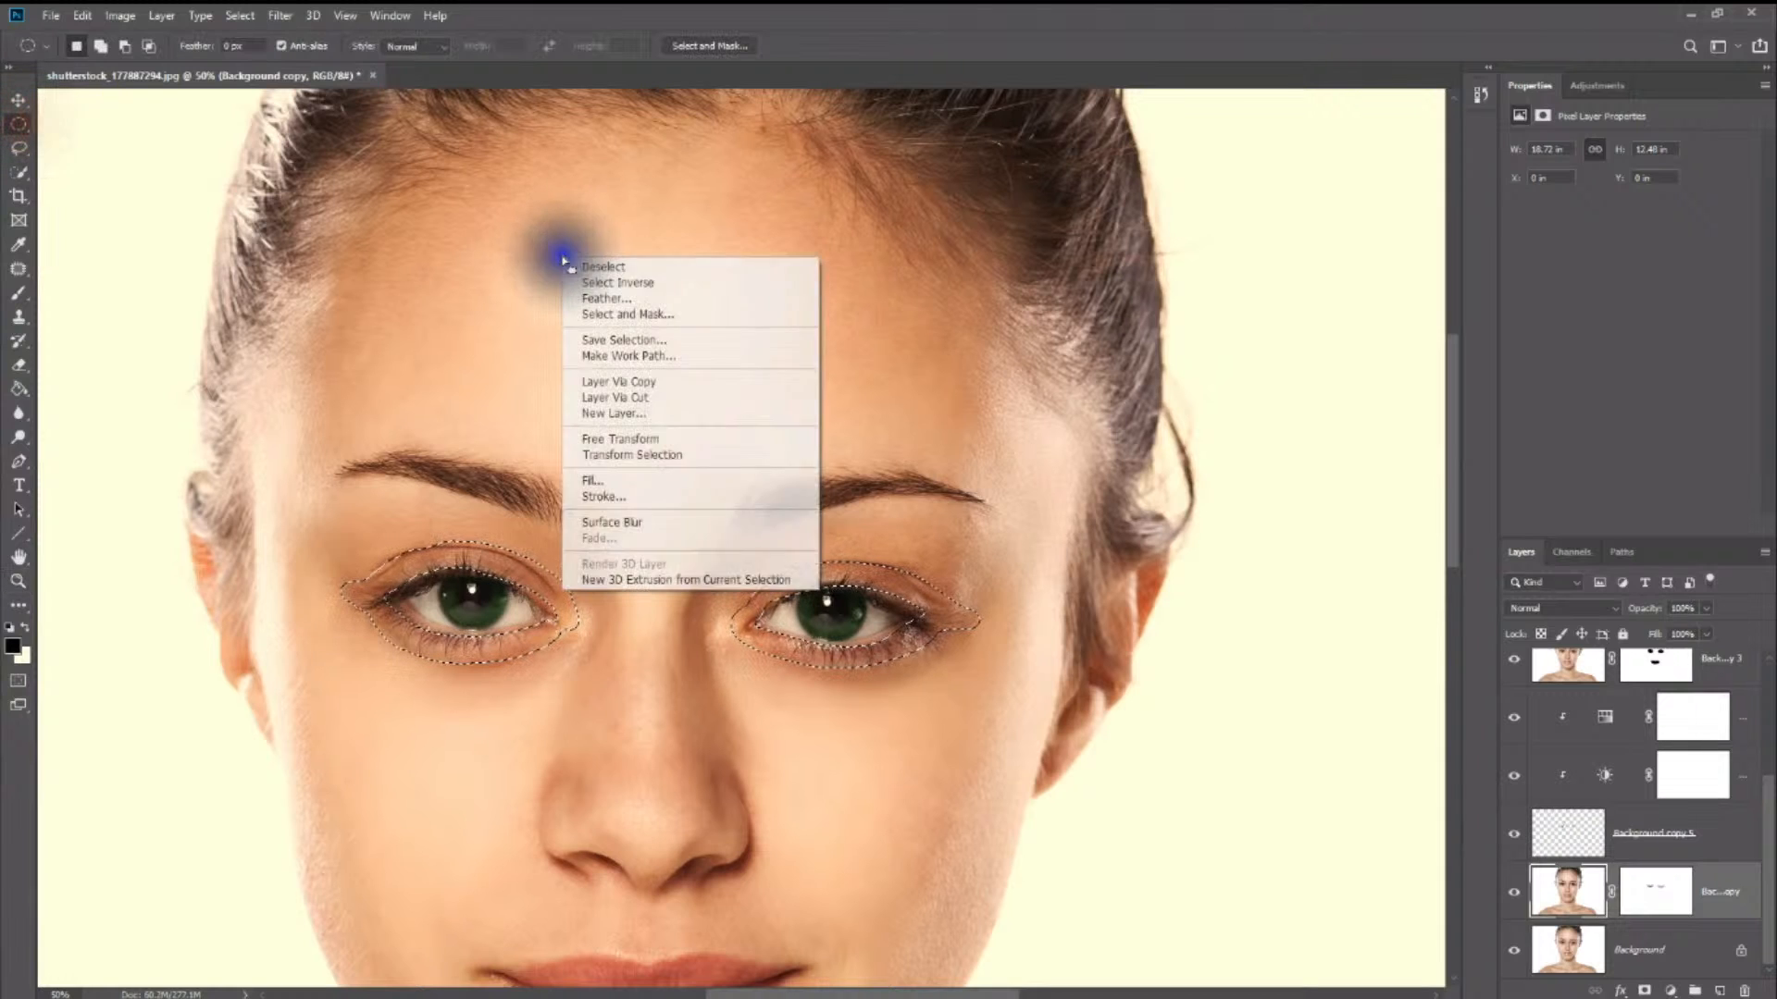
{"action": "left_click", "coordinate": [663, 289]}
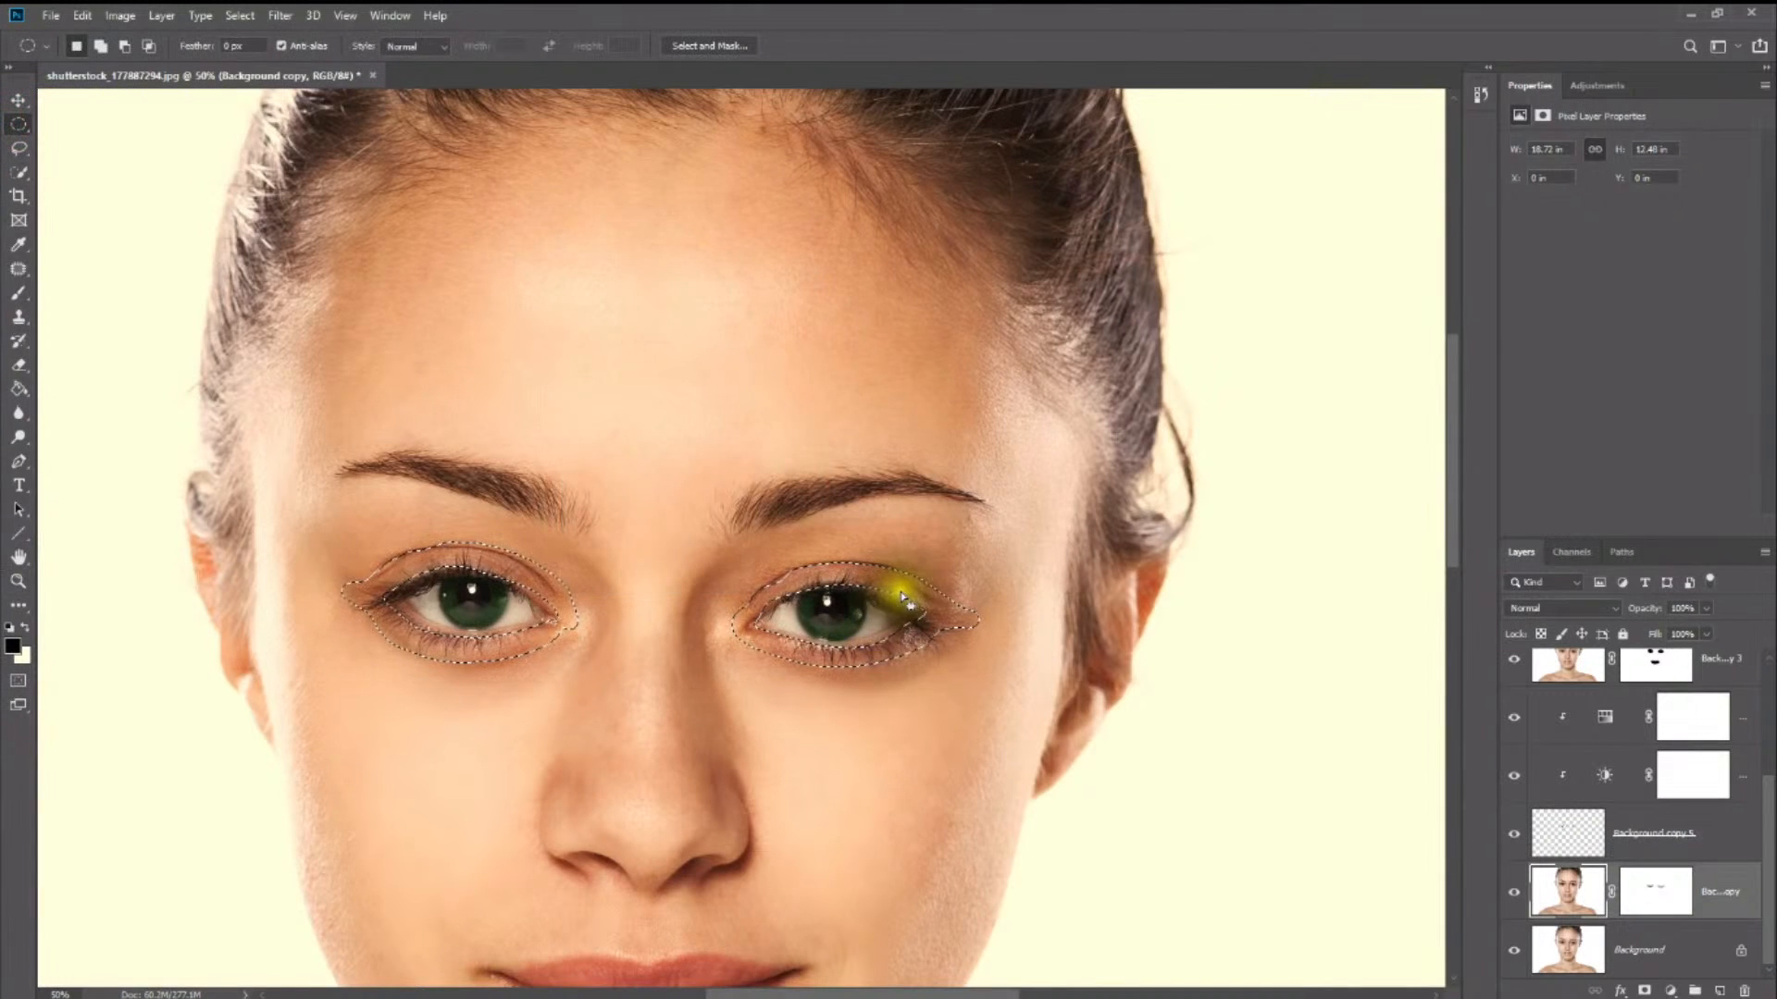
{"action": "right_click", "coordinate": [899, 595]}
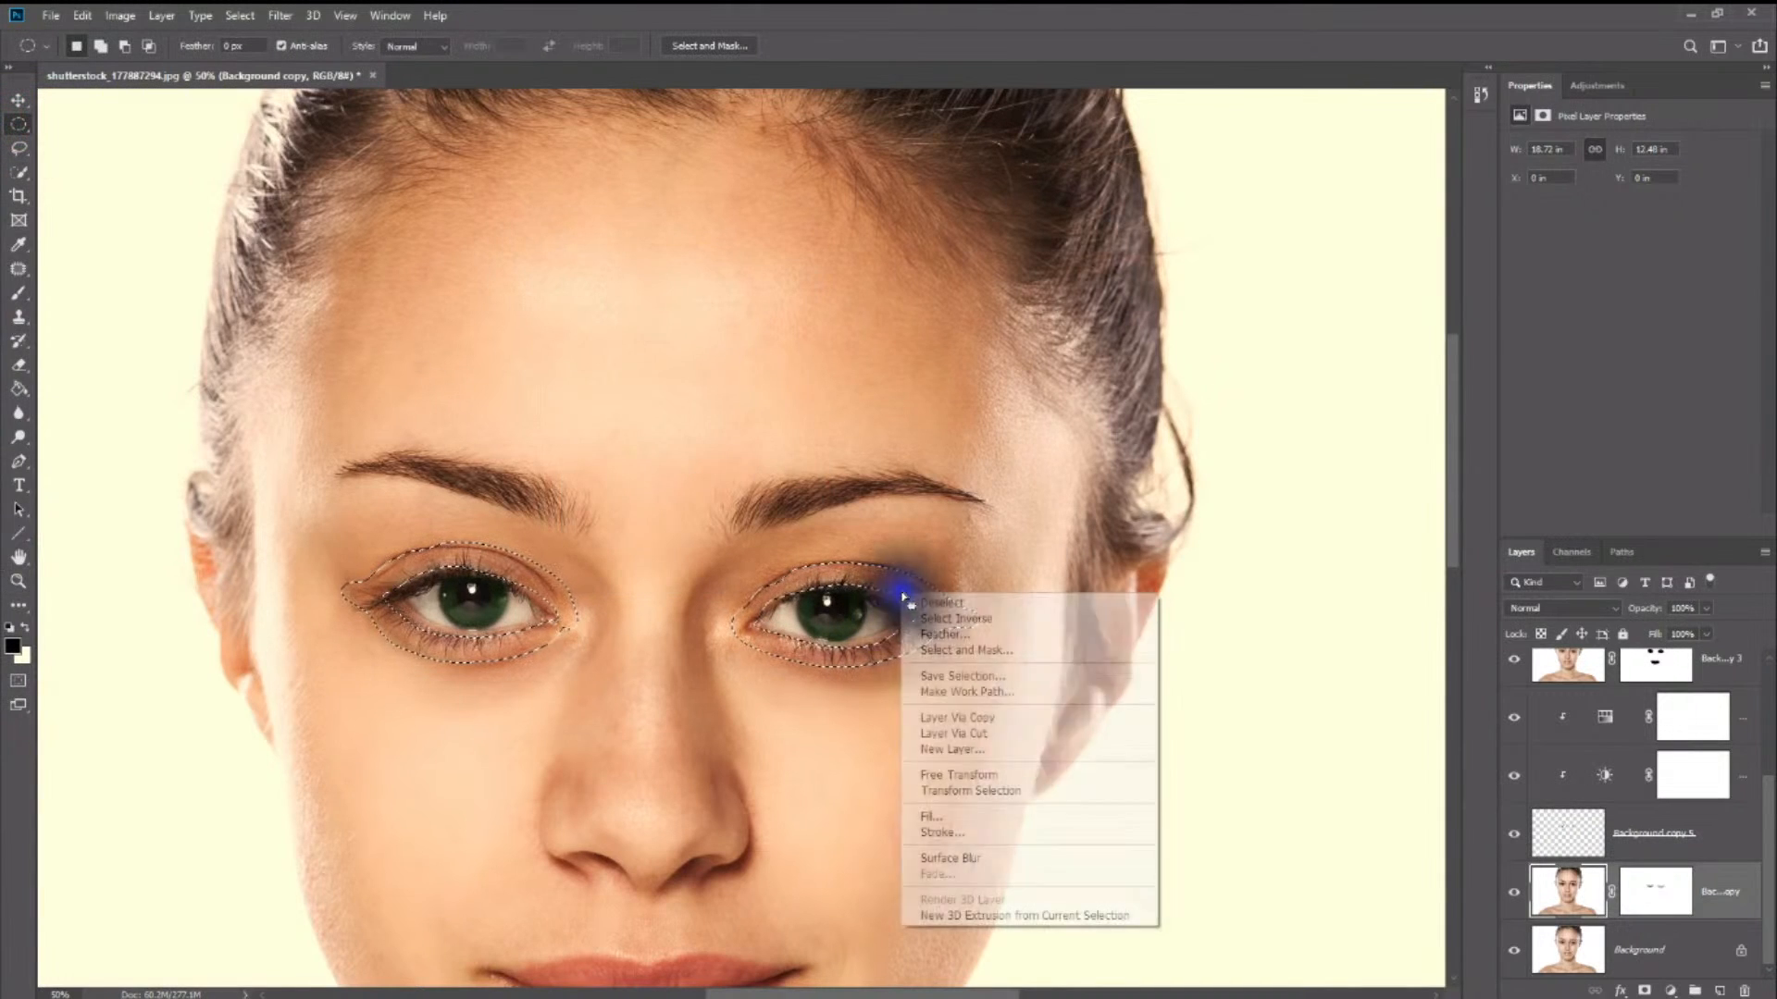
{"action": "left_click", "coordinate": [981, 718]}
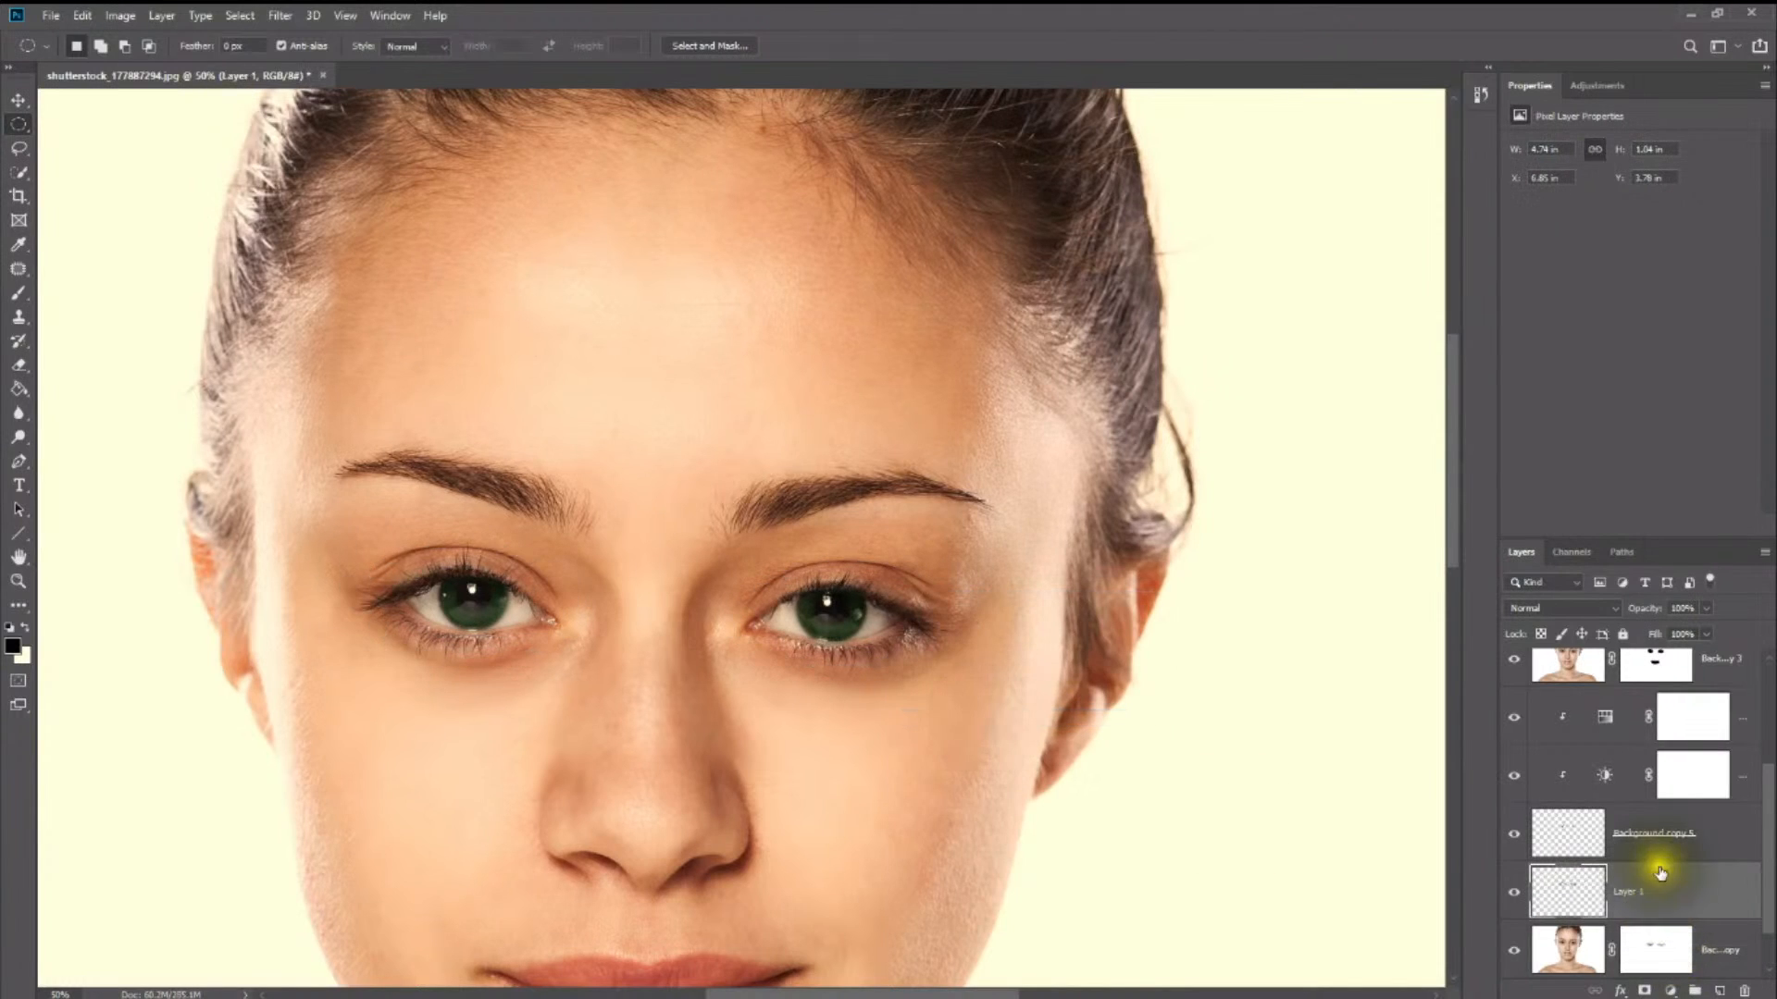
- Set the eyelid layer's blend mode to Multiply and its opacity to 47%
{"action": "left_click", "coordinate": [1568, 605]}
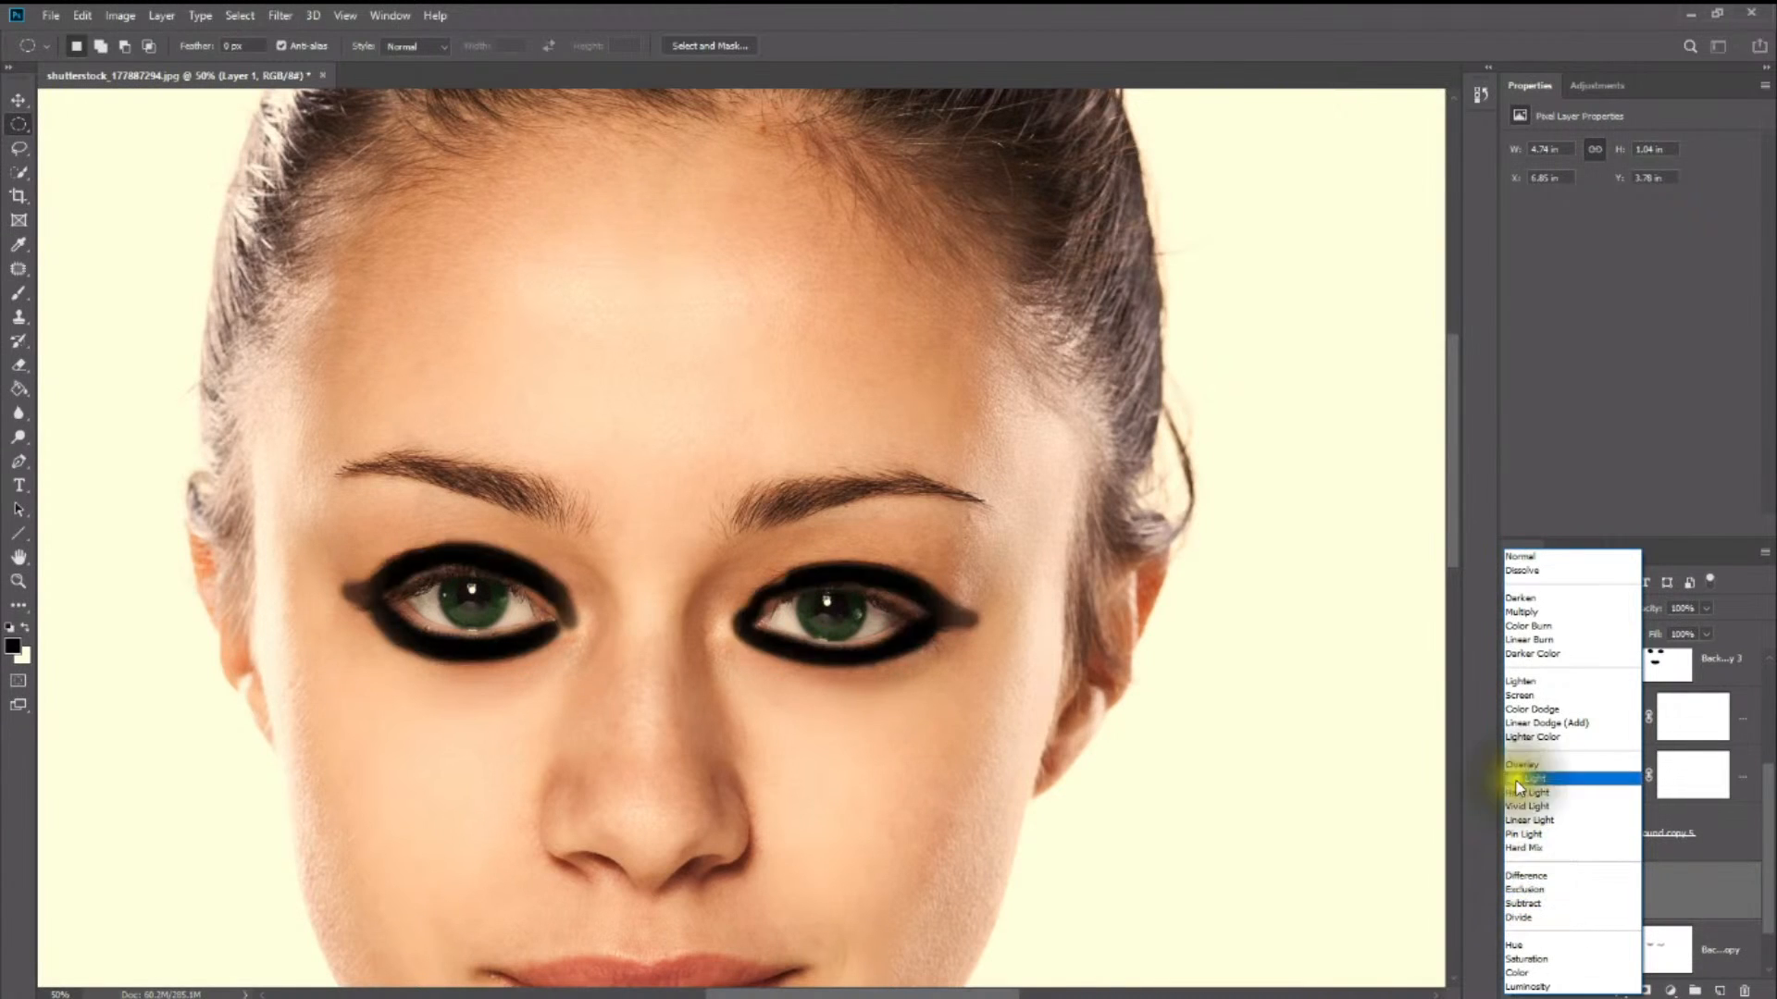
{"action": "left_click", "coordinate": [1522, 612]}
{"action": "left_click_drag", "start_coordinate": [1707, 608], "coordinate": [1663, 632]}
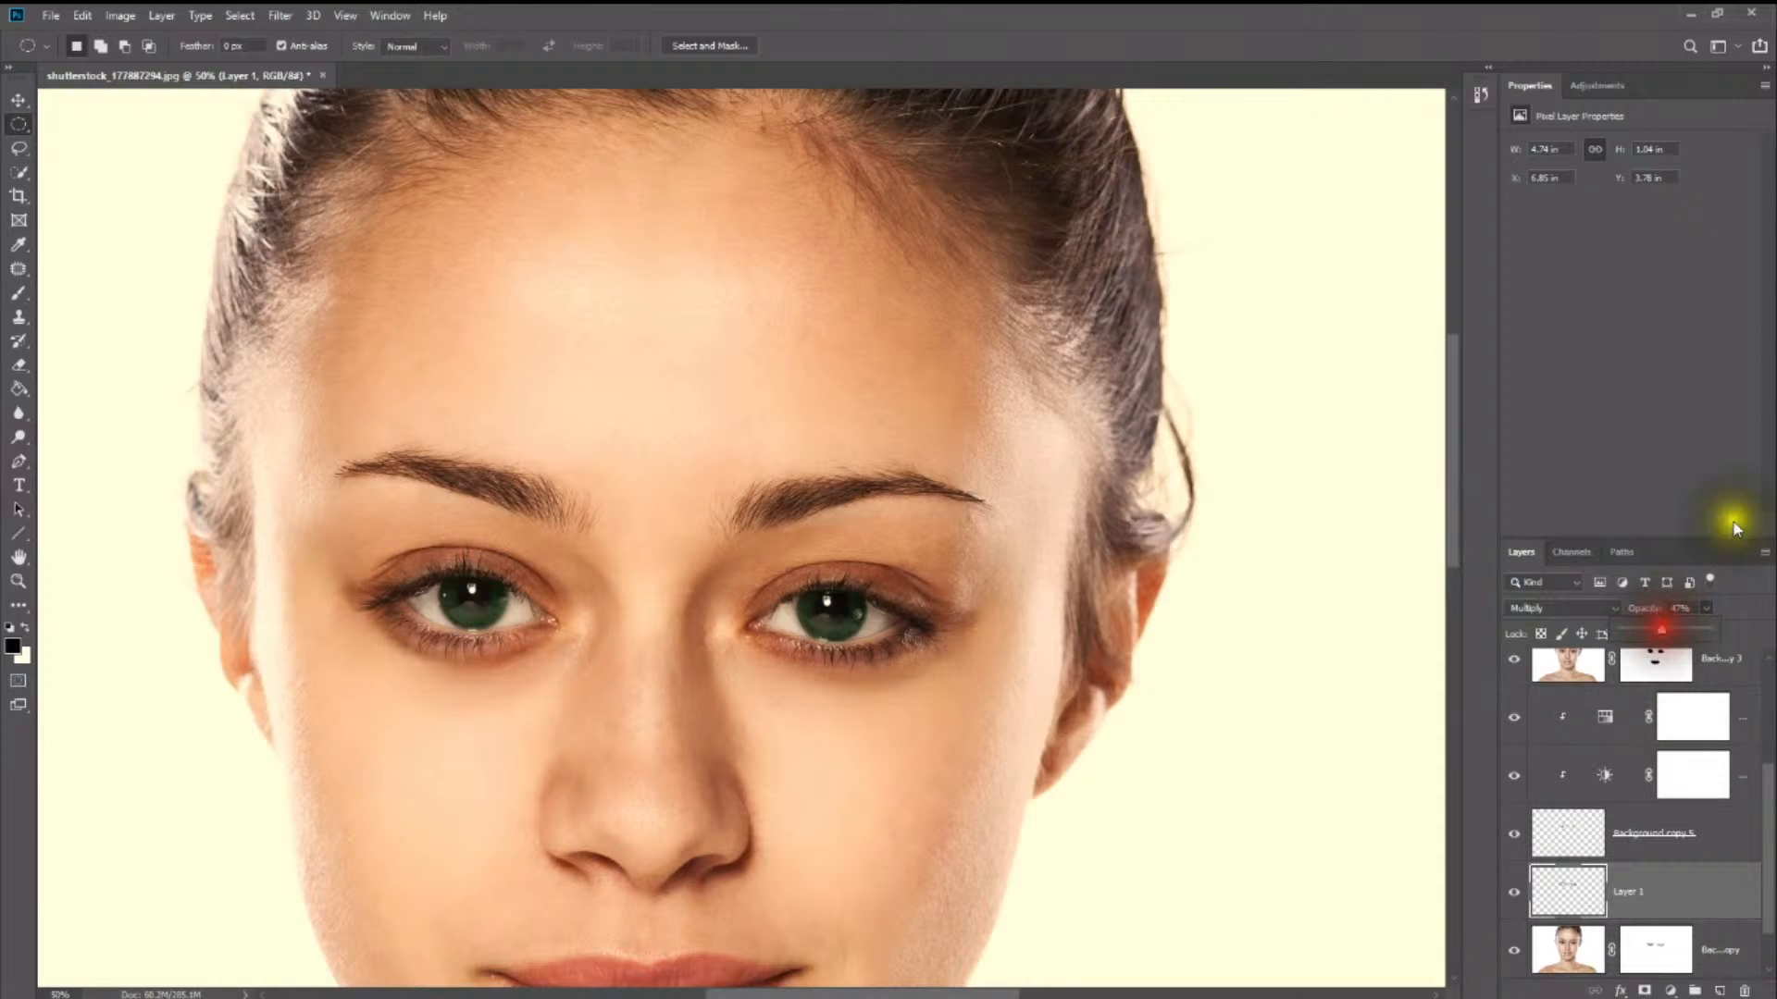
- Add a Hue/Saturation adjustment above the eyelid layer and clip it to that layer
{"action": "left_click", "coordinate": [1589, 85]}
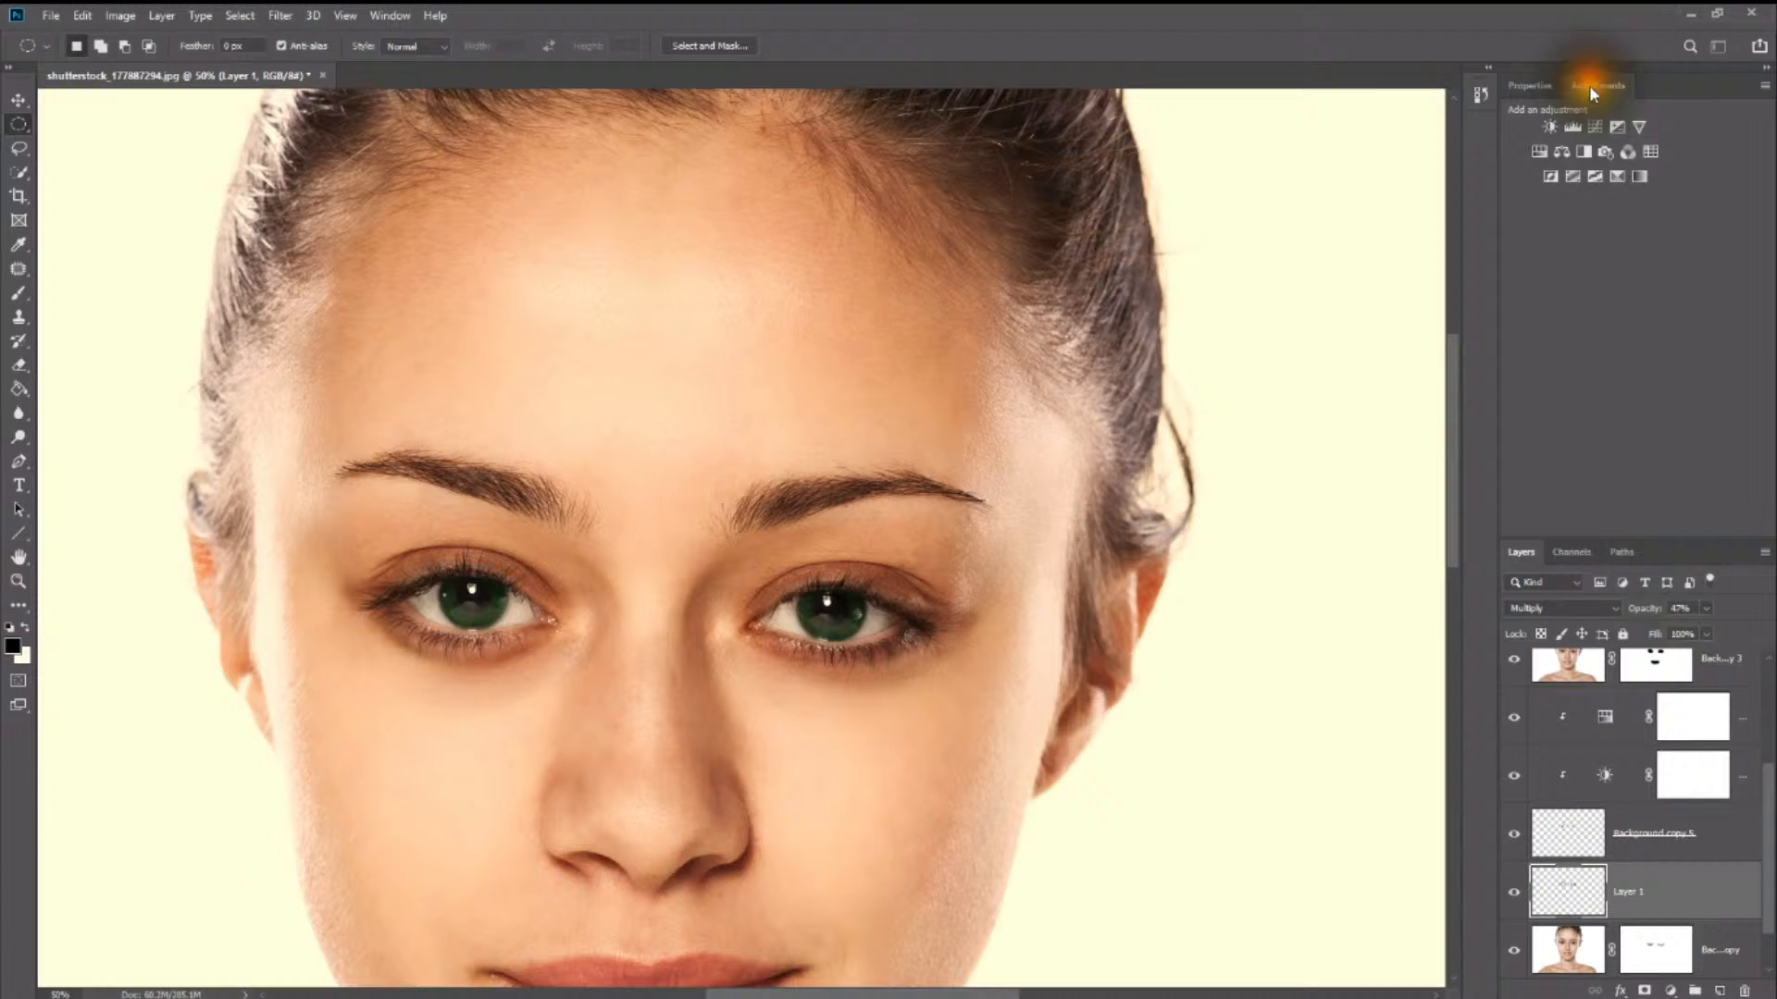
{"action": "left_click", "coordinate": [1539, 151]}
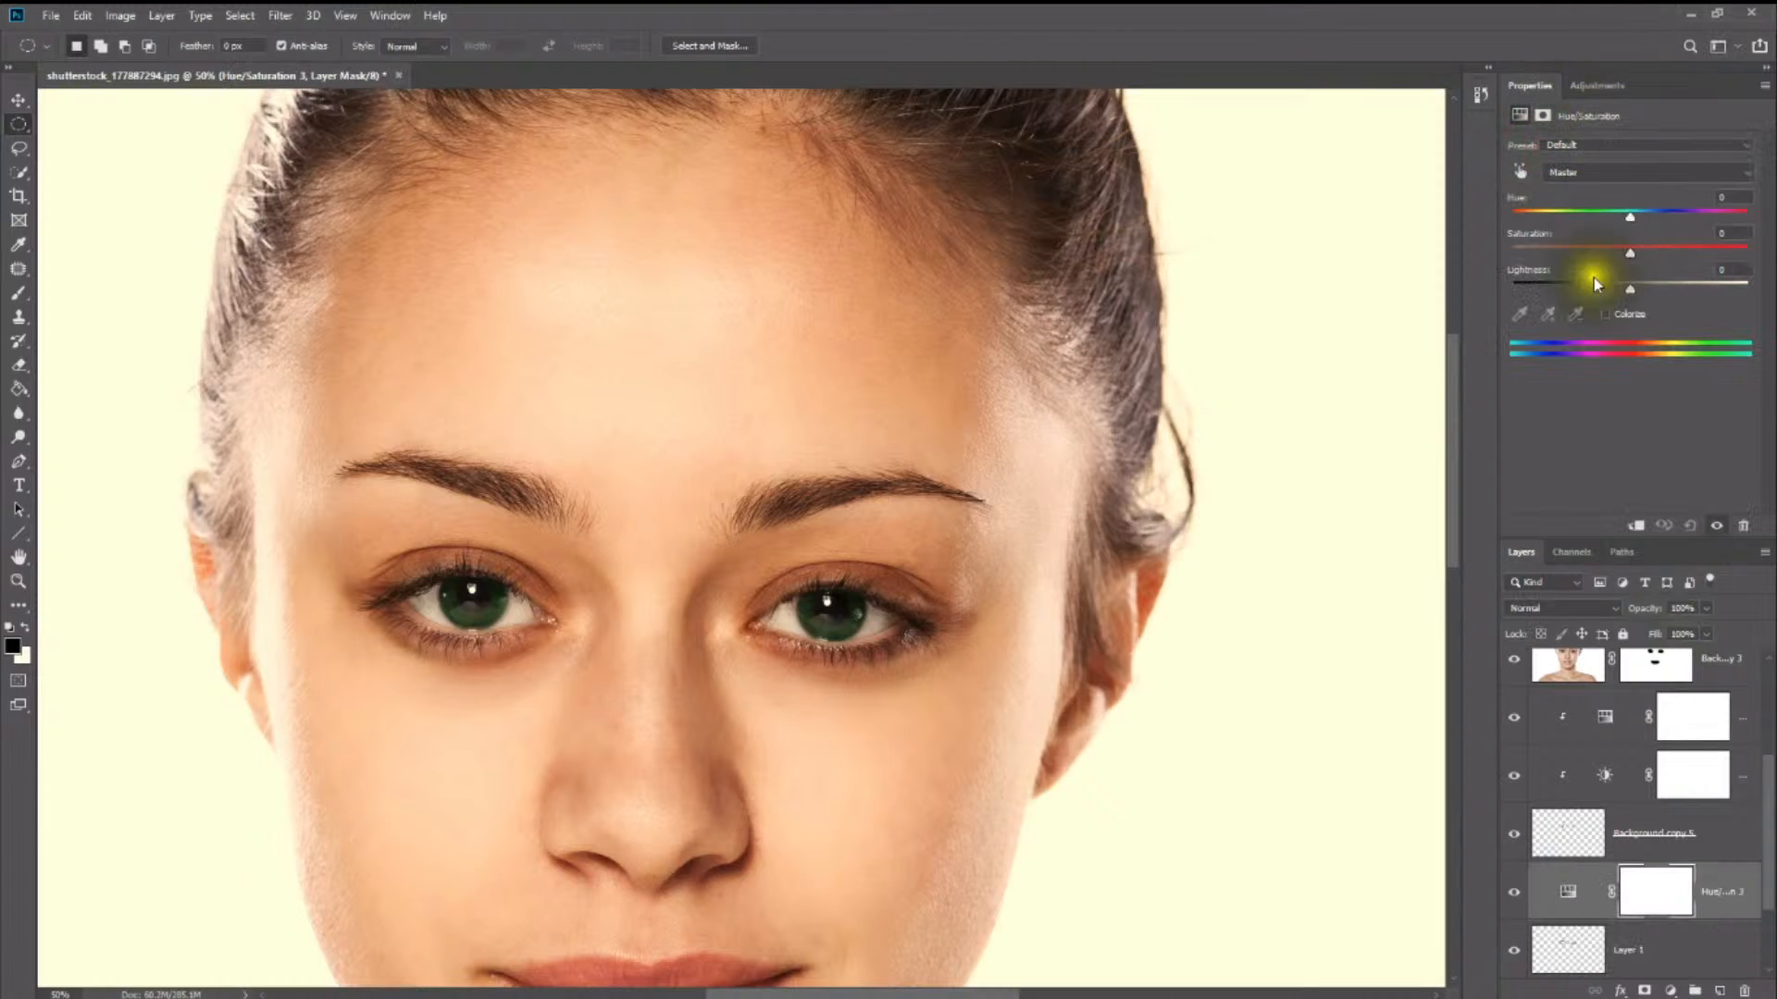
{"action": "scroll", "coordinate": [1638, 837], "scroll_direction": "down", "scroll_amount": 2}
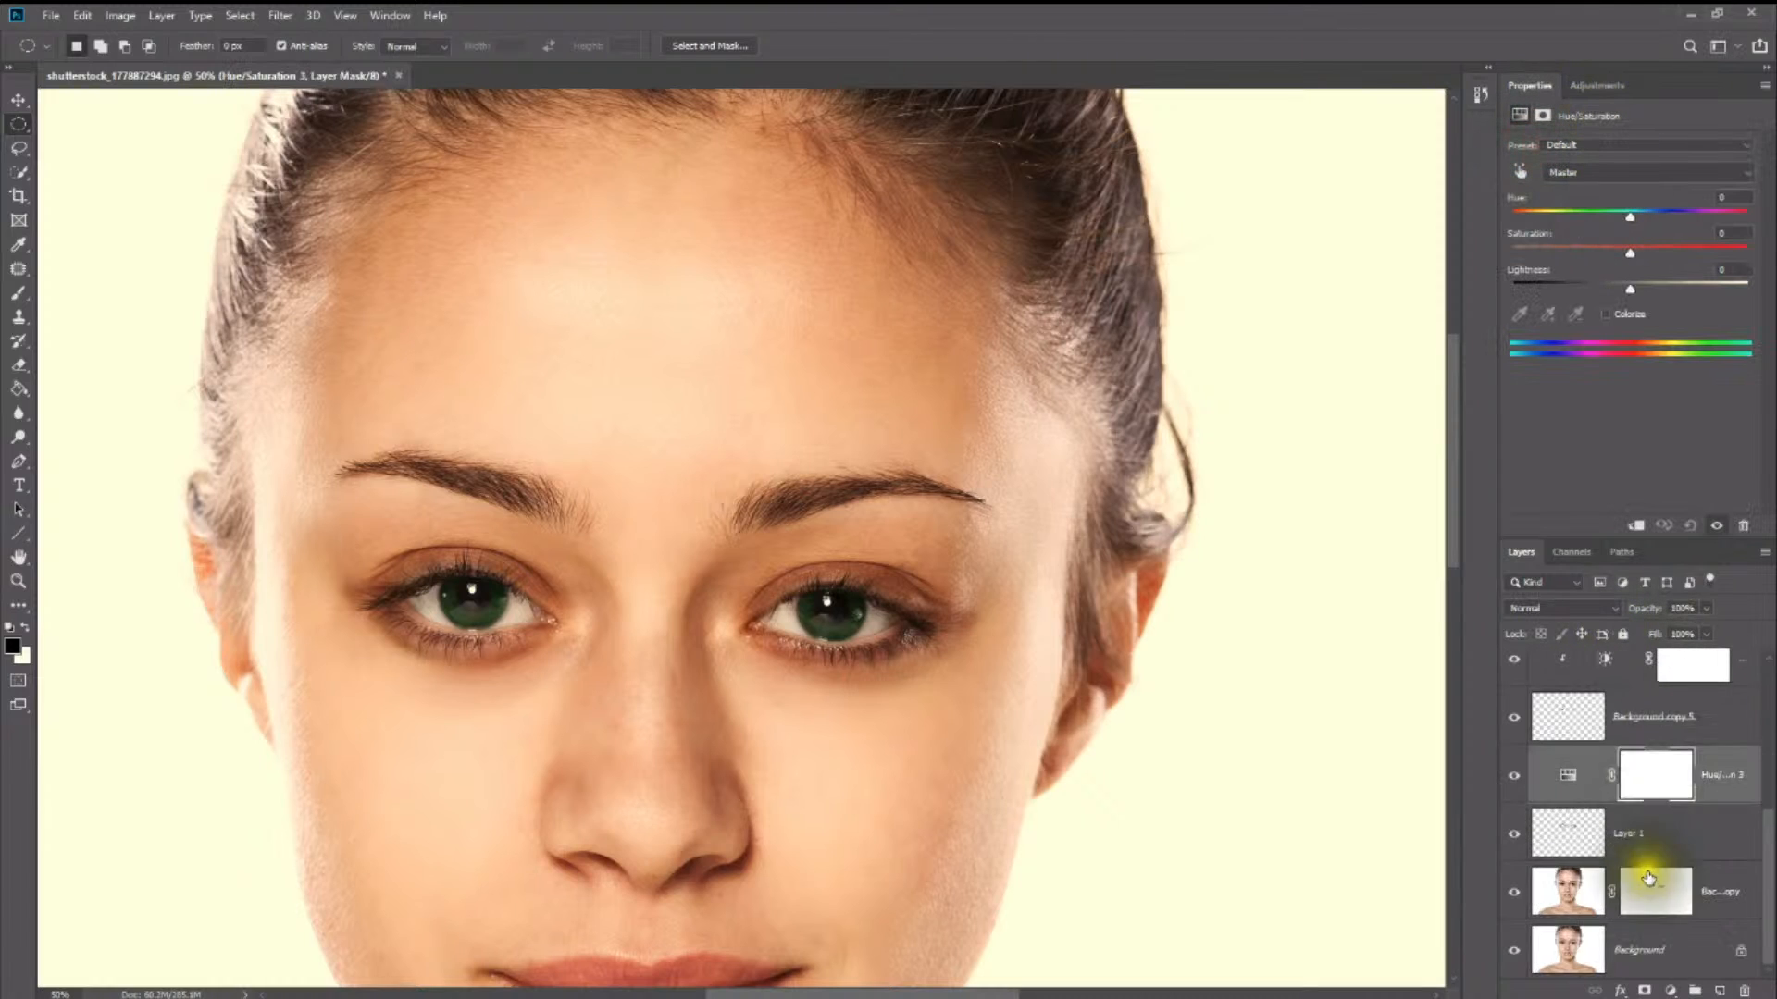
{"action": "right_click", "coordinate": [1613, 801]}
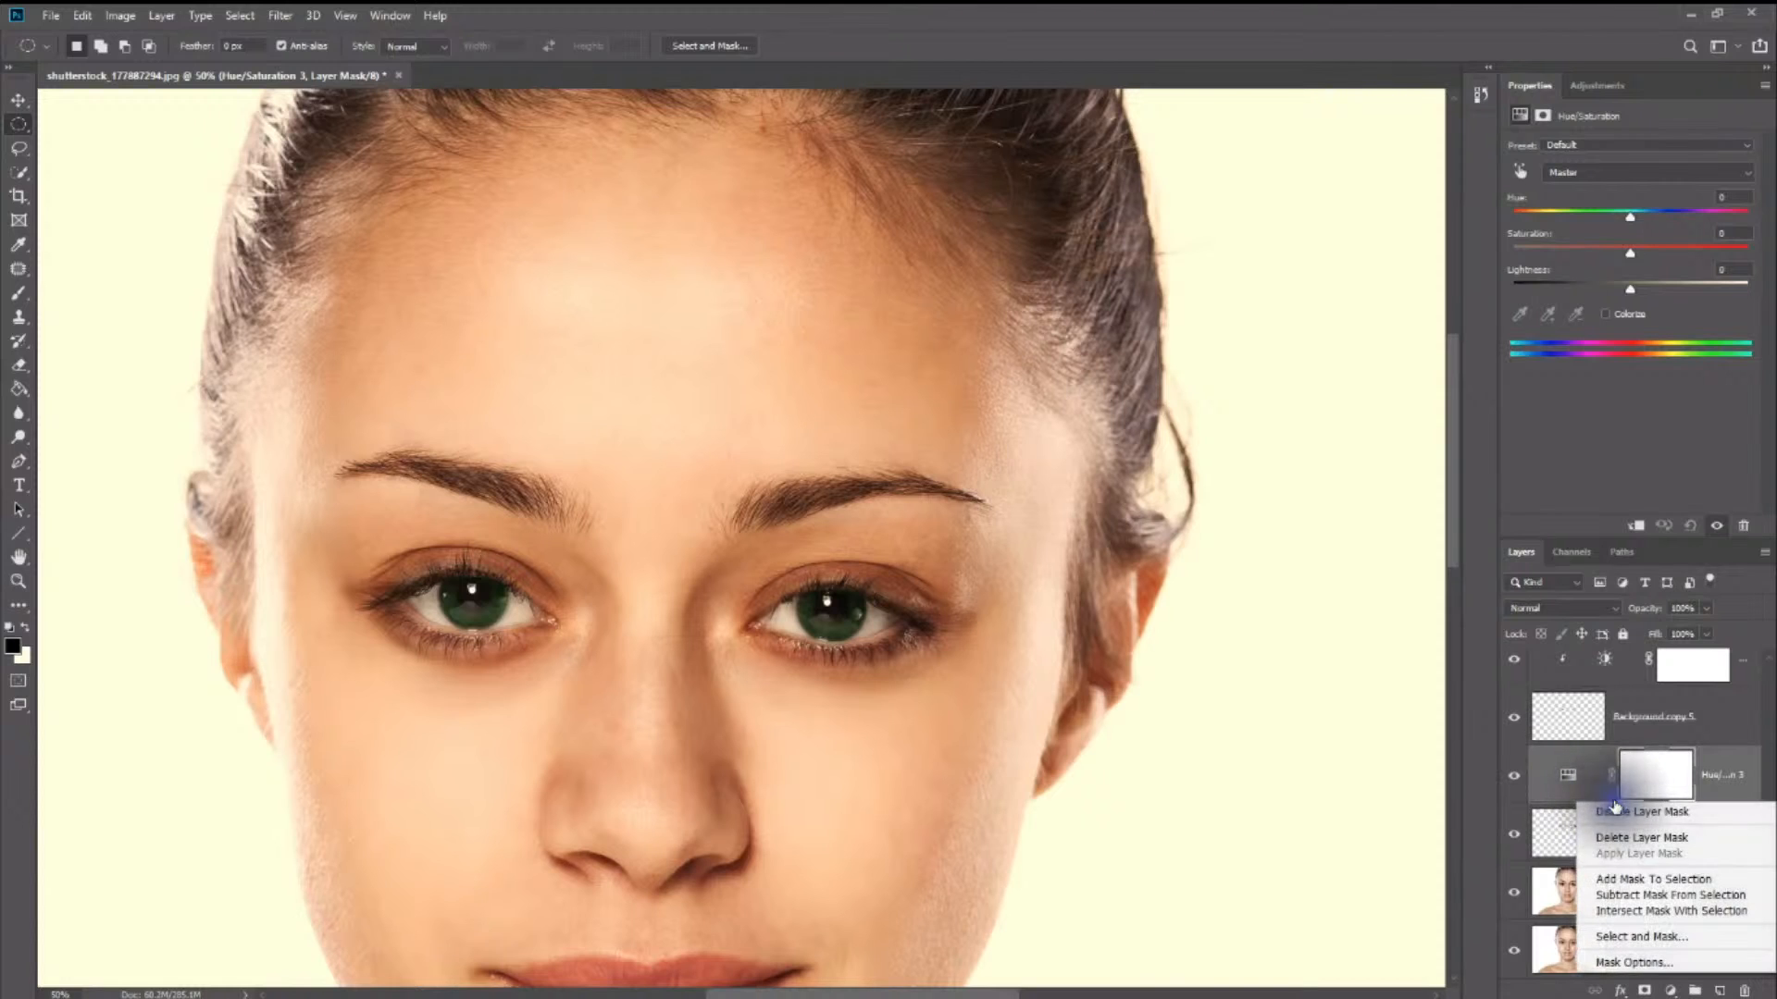
{"action": "left_click", "coordinate": [1588, 792]}
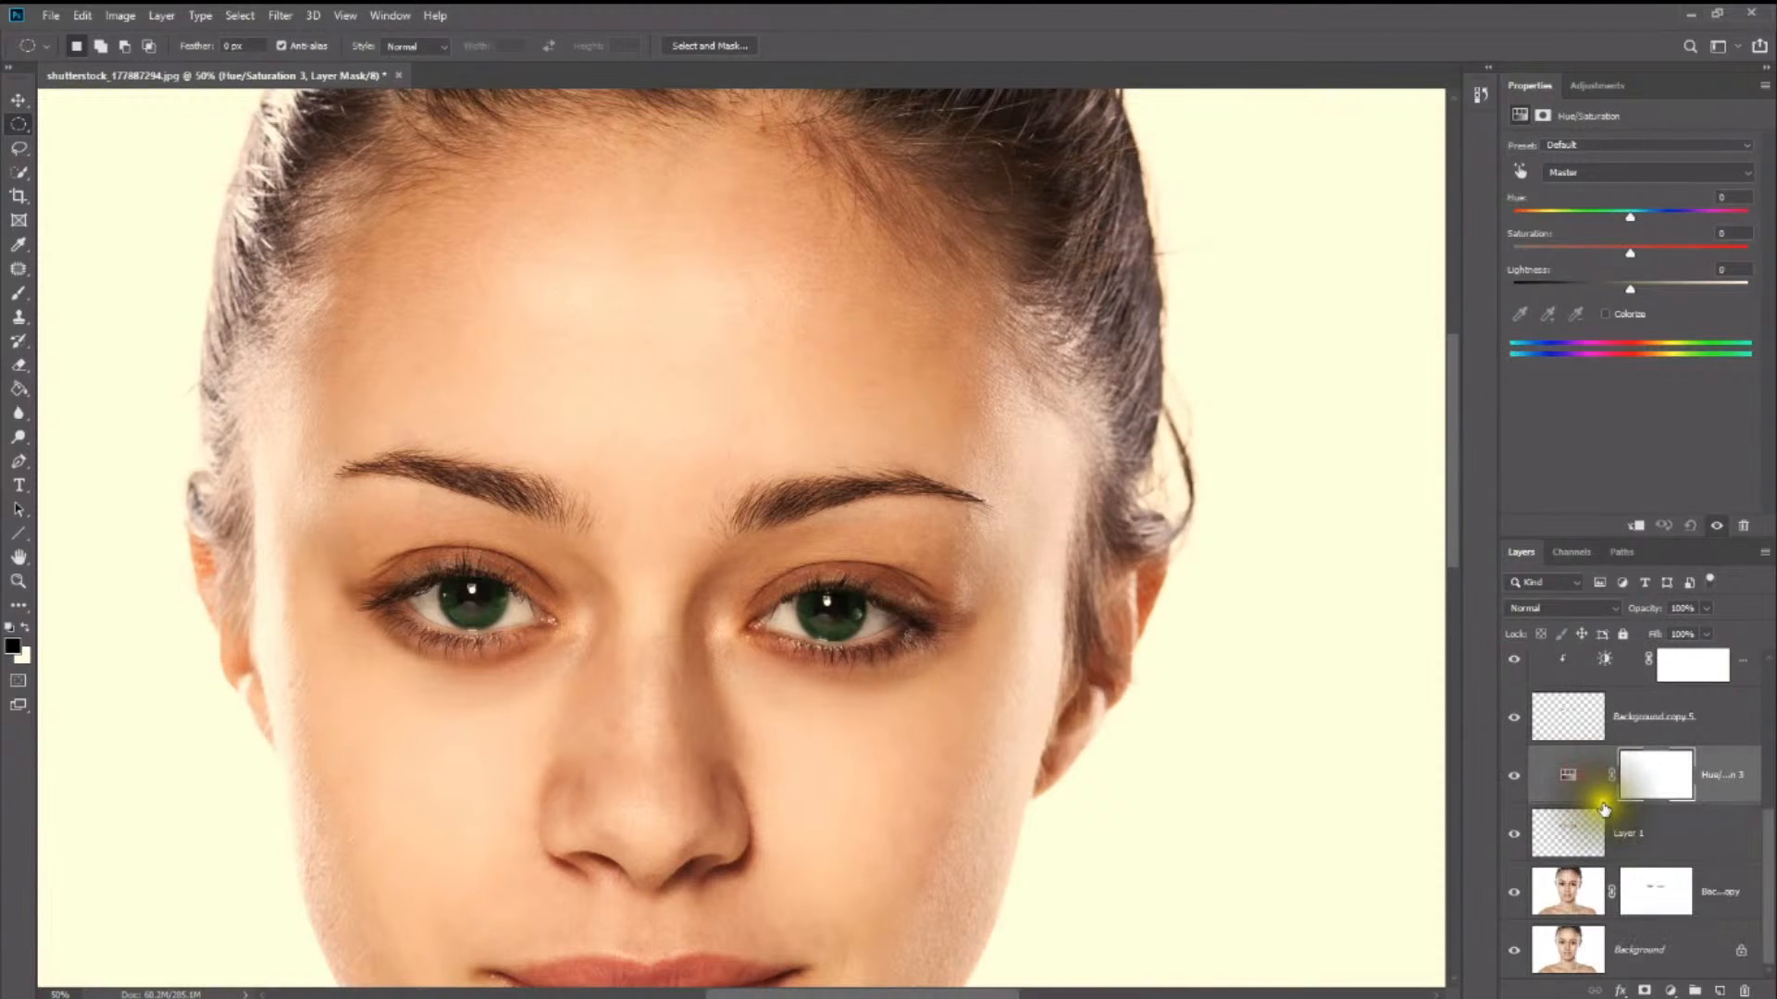
{"action": "right_click", "coordinate": [1607, 803]}
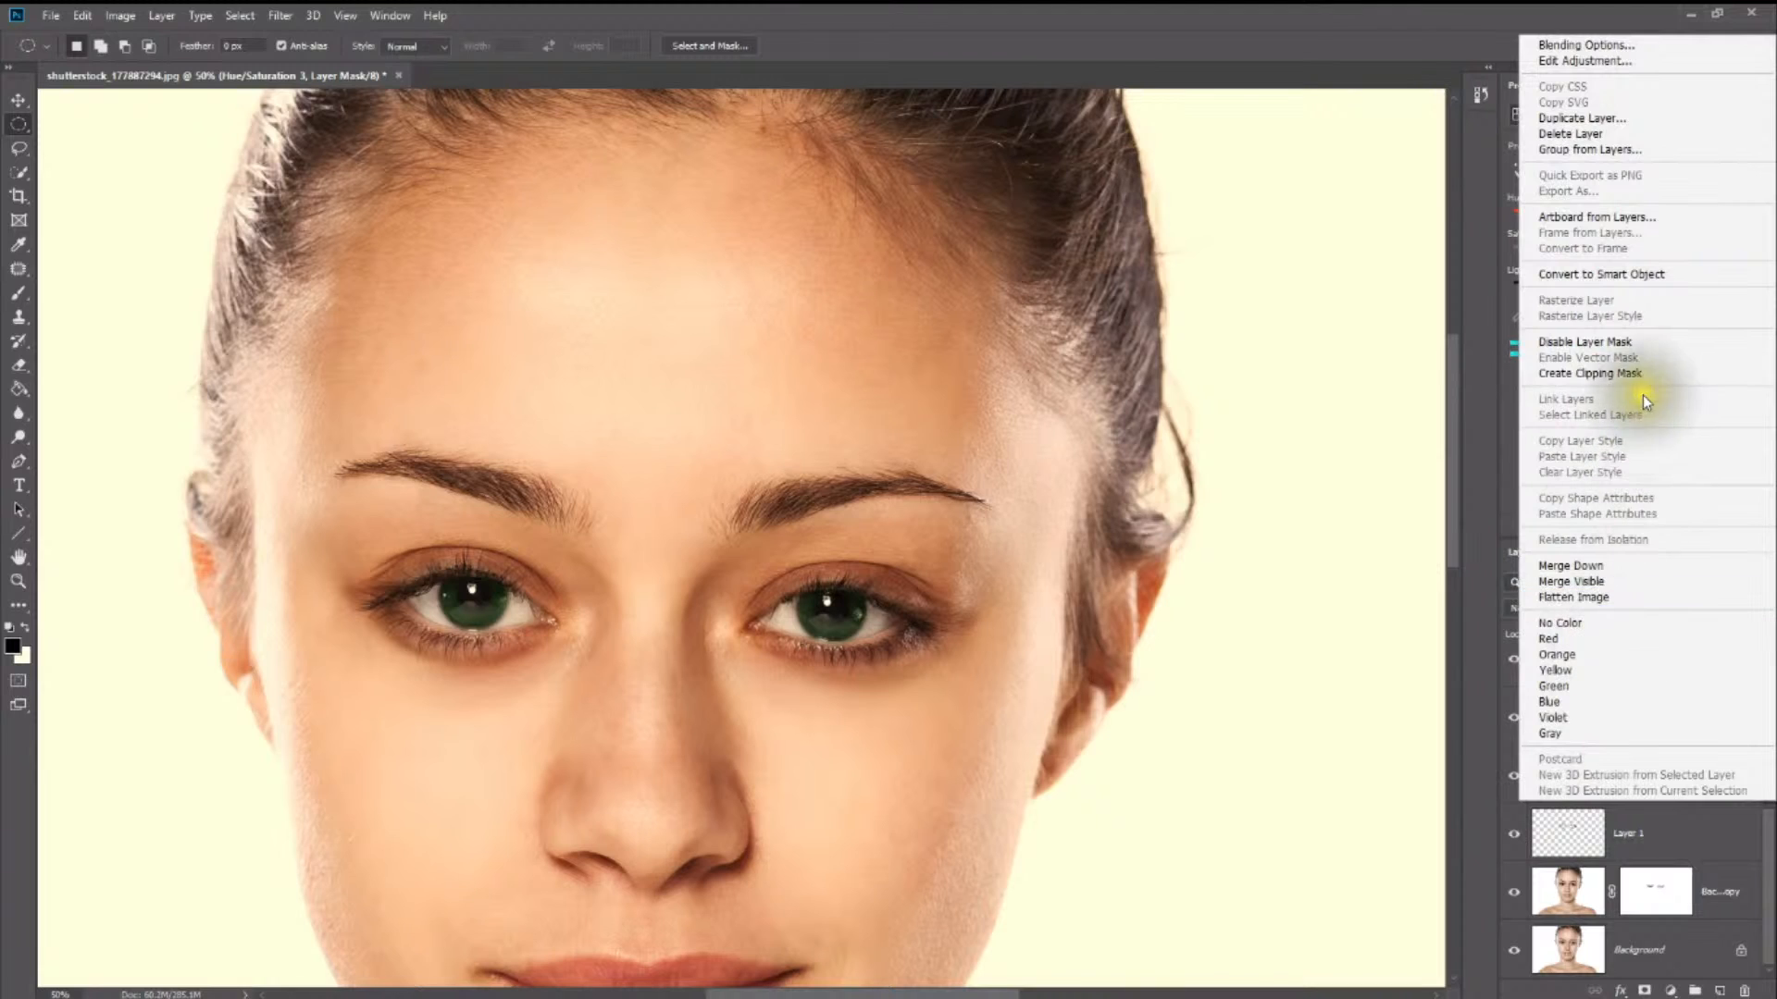
{"action": "left_click", "coordinate": [1642, 371]}
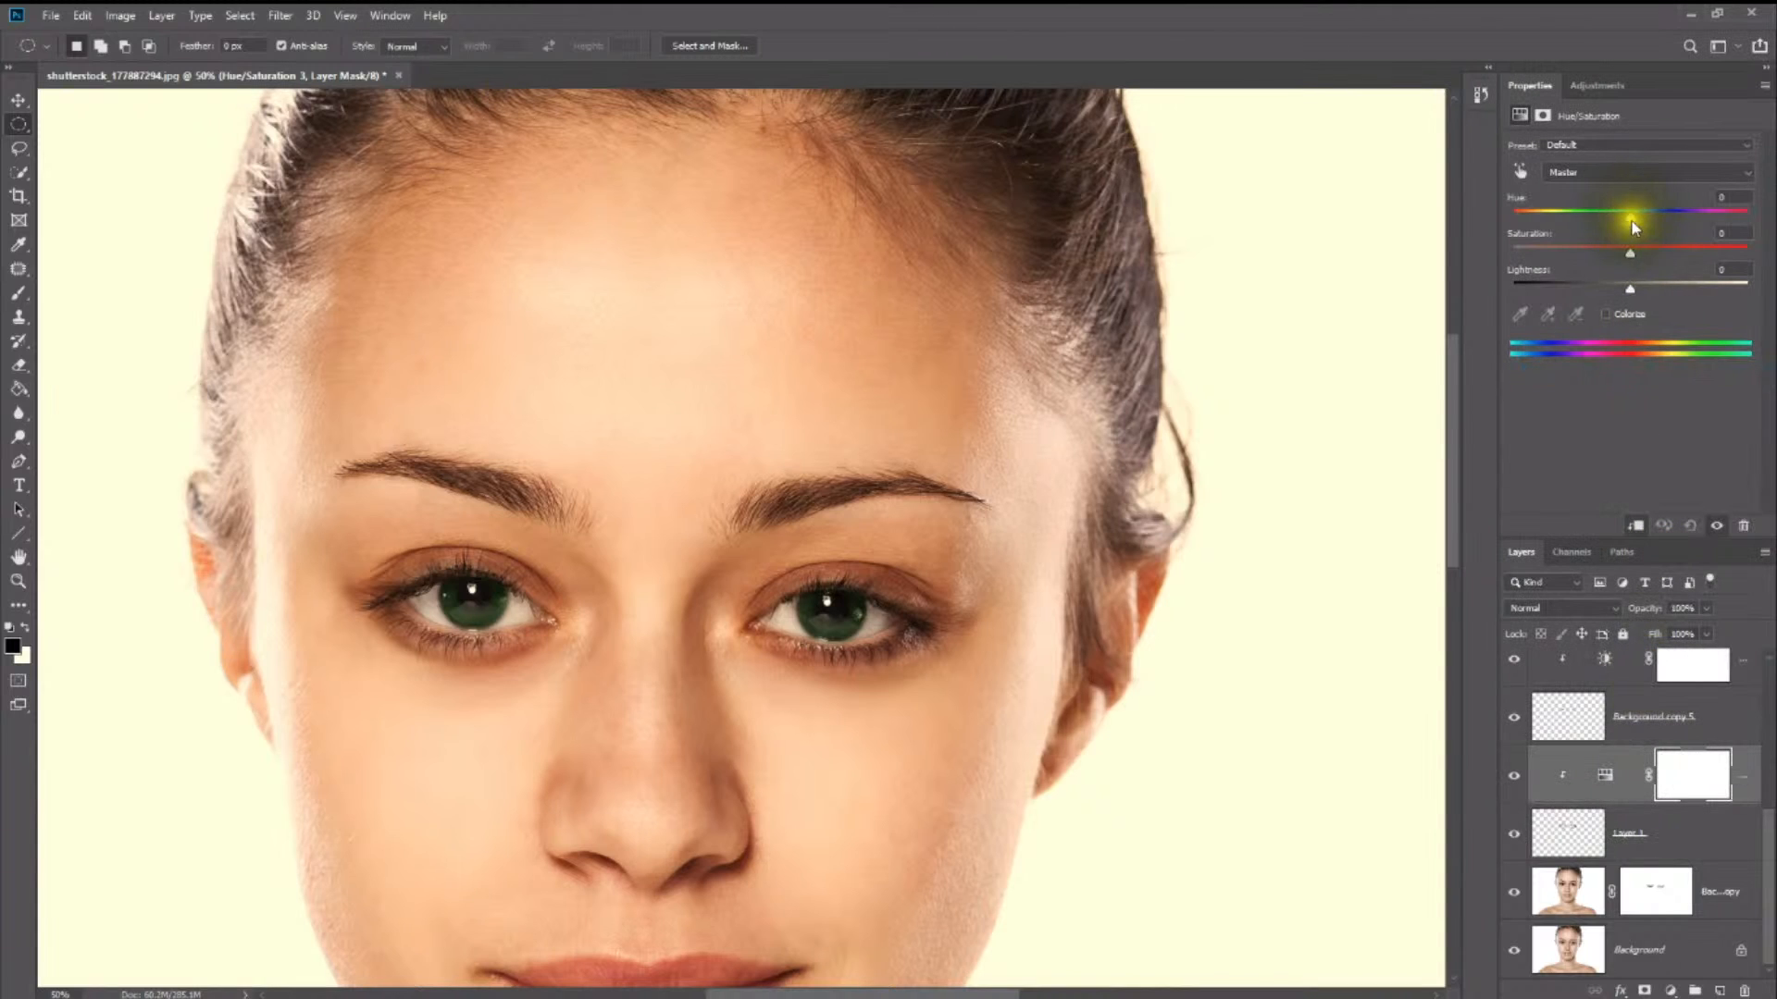
- Tint the eyeshadow with a slight positive hue shift, saturation +30 and lightness -17, judging the result on the whole portrait
{"action": "mouse_move", "coordinate": [1629, 220]}
{"action": "left_mouse_down"}
{"action": "mouse_move", "coordinate": [1575, 215]}
{"action": "mouse_move", "coordinate": [1705, 217]}
{"action": "mouse_move", "coordinate": [1478, 214]}
{"action": "mouse_move", "coordinate": [1729, 215]}
{"action": "mouse_move", "coordinate": [1534, 216]}
{"action": "mouse_move", "coordinate": [1694, 214]}
{"action": "mouse_move", "coordinate": [1635, 248]}
{"action": "mouse_move", "coordinate": [1650, 252]}
{"action": "mouse_move", "coordinate": [1540, 251]}
{"action": "mouse_move", "coordinate": [1666, 253]}
{"action": "mouse_move", "coordinate": [1640, 214]}
{"action": "left_mouse_up"}
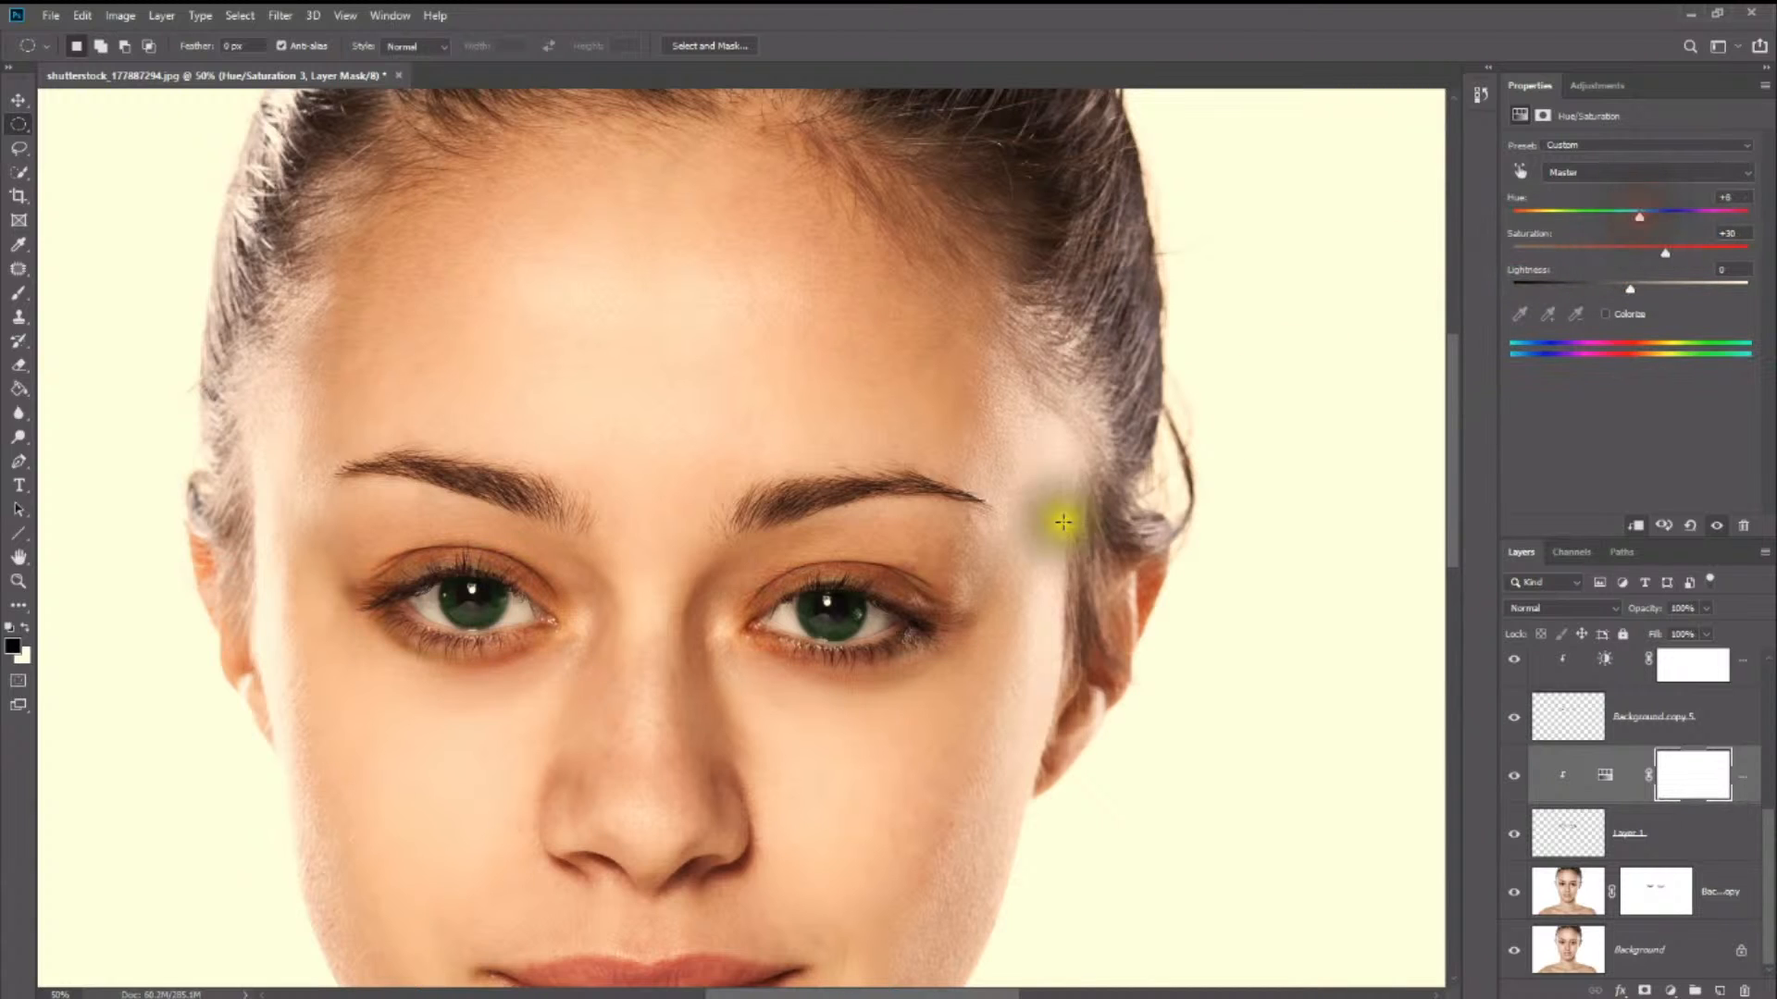
{"action": "left_click_drag", "start_coordinate": [1632, 288], "coordinate": [1610, 289]}
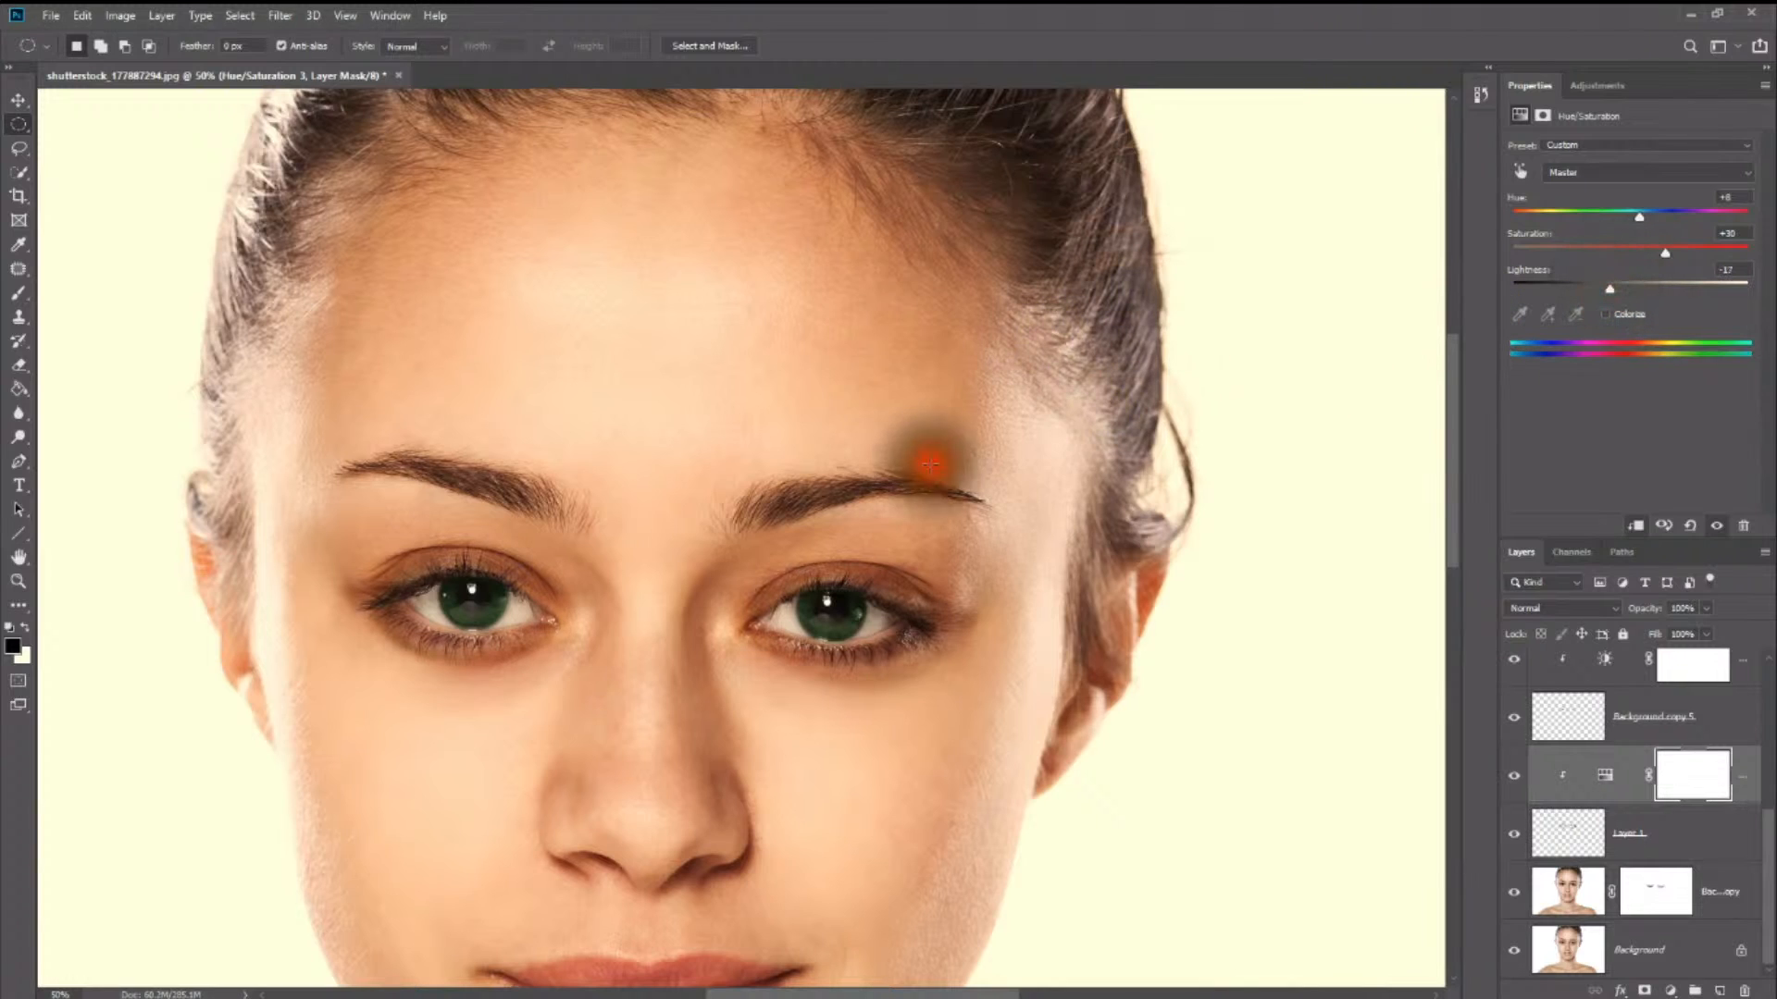
{"action": "key", "text": "b"}
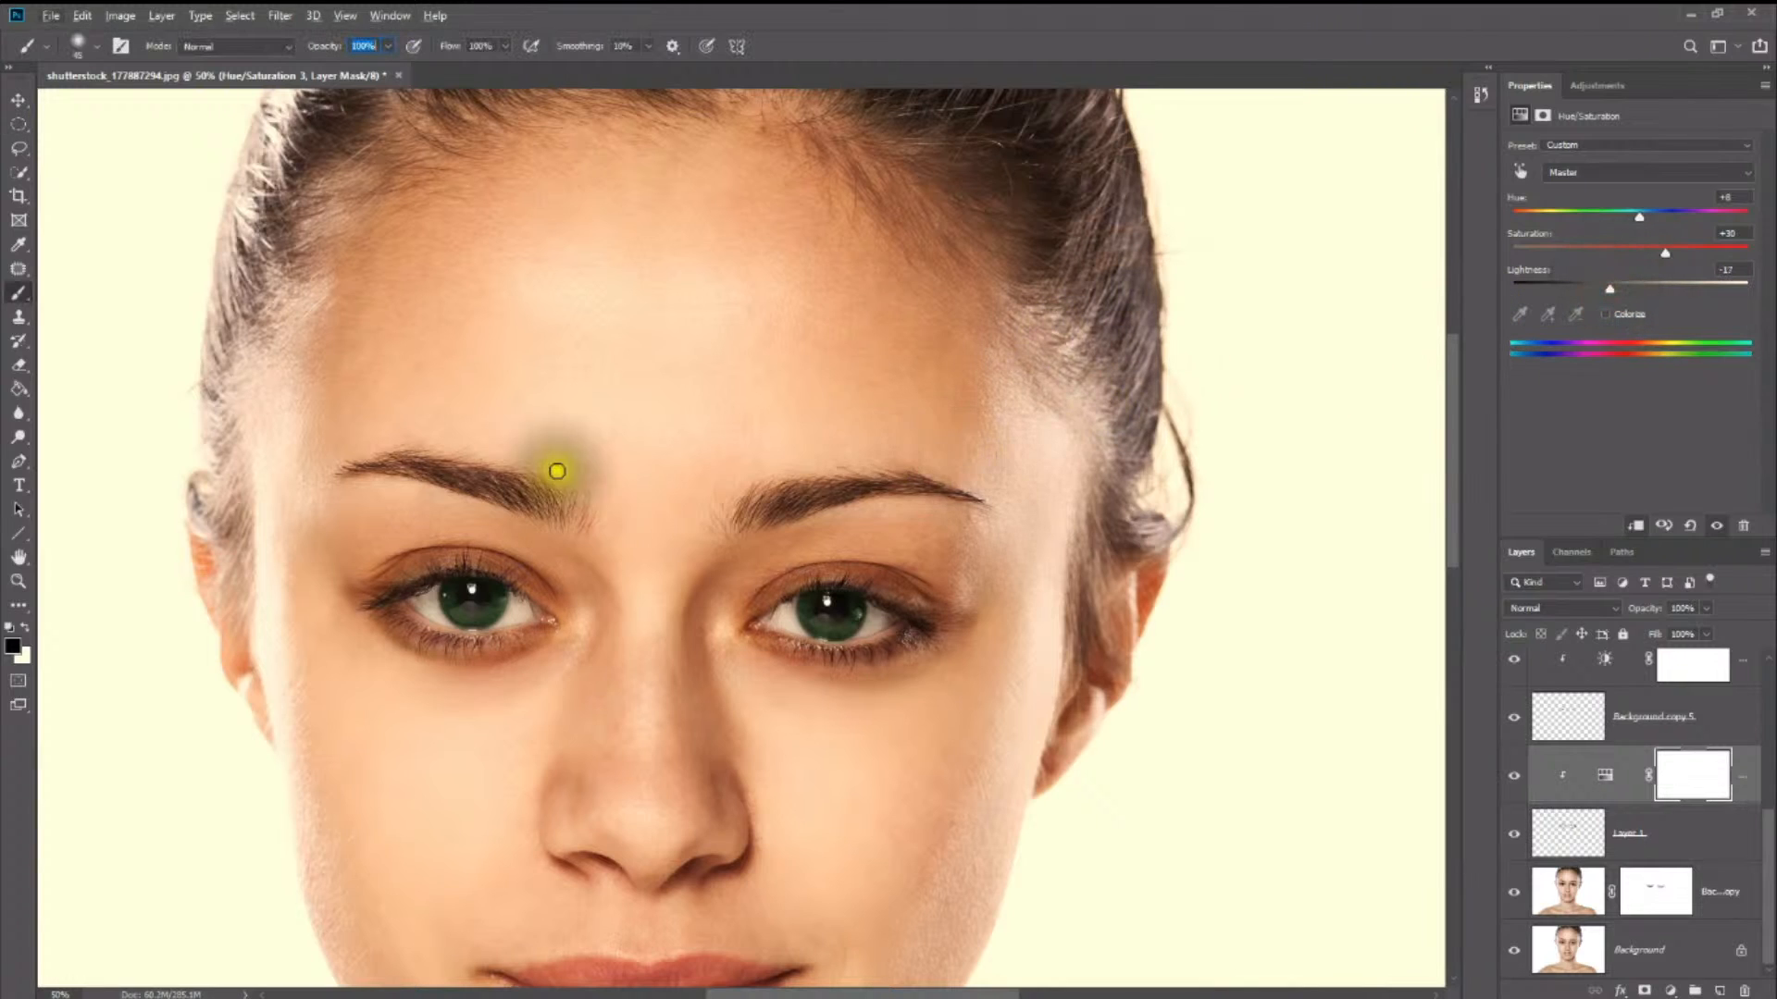
{"action": "left_click", "coordinate": [18, 99]}
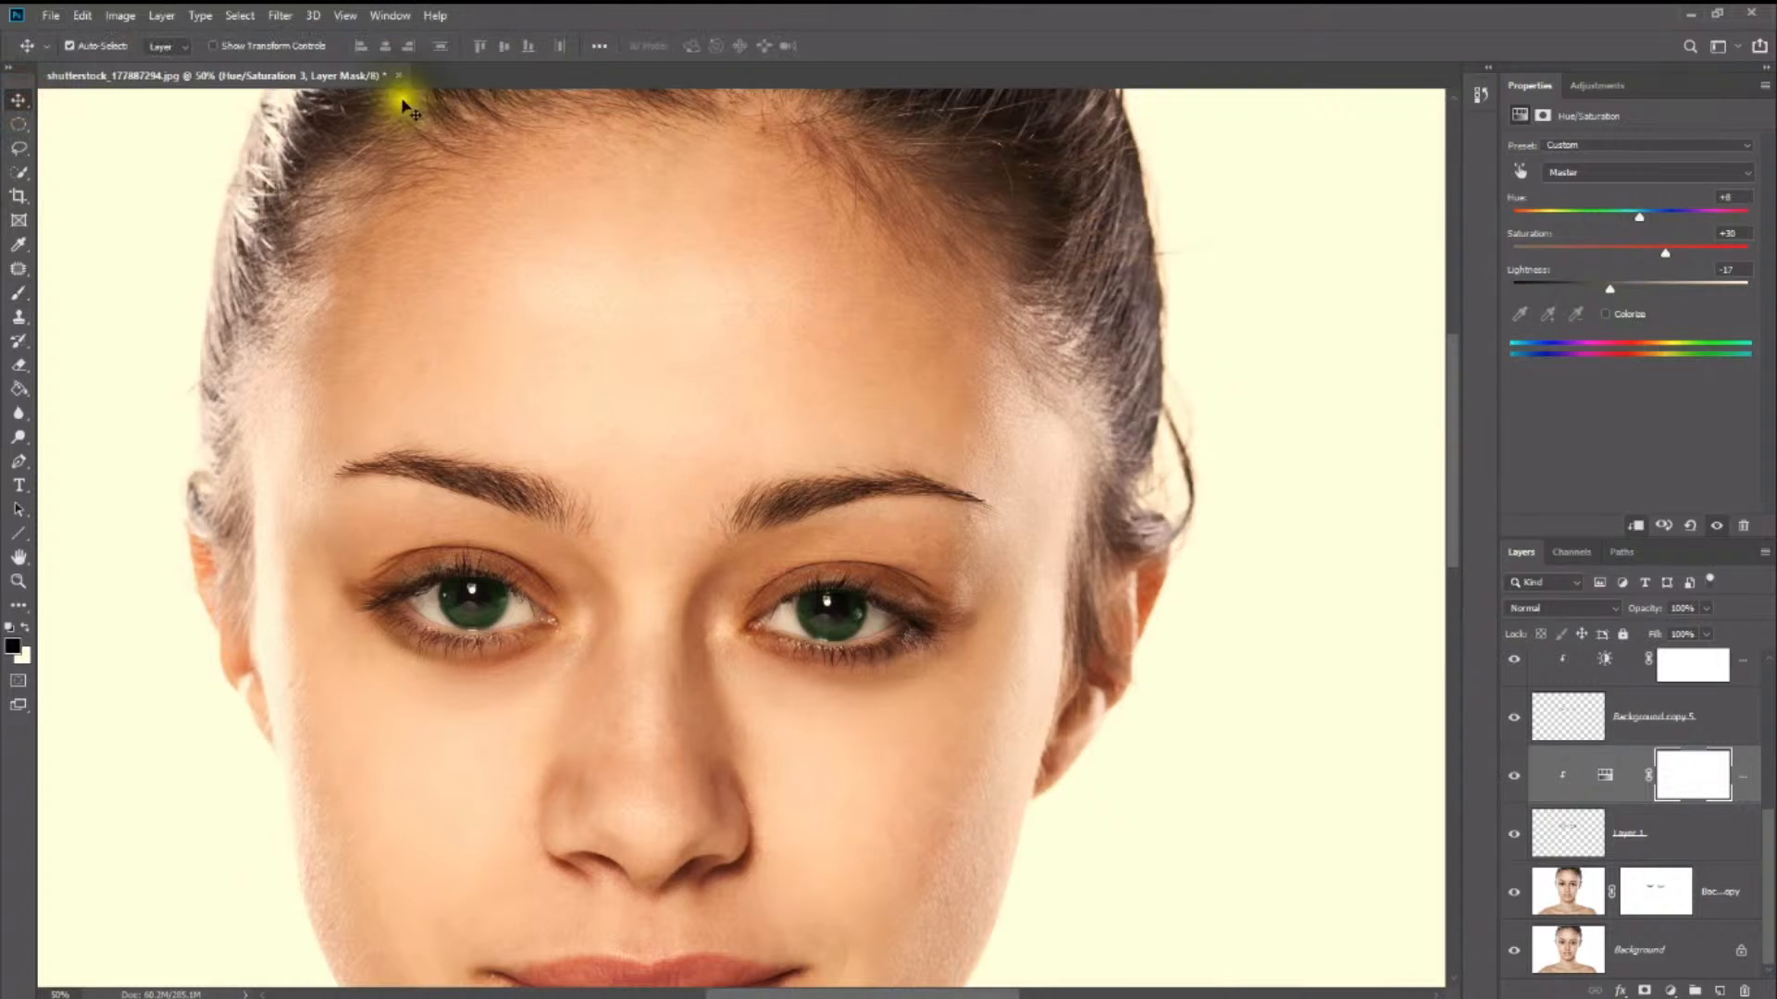
{"action": "left_click", "coordinate": [18, 582]}
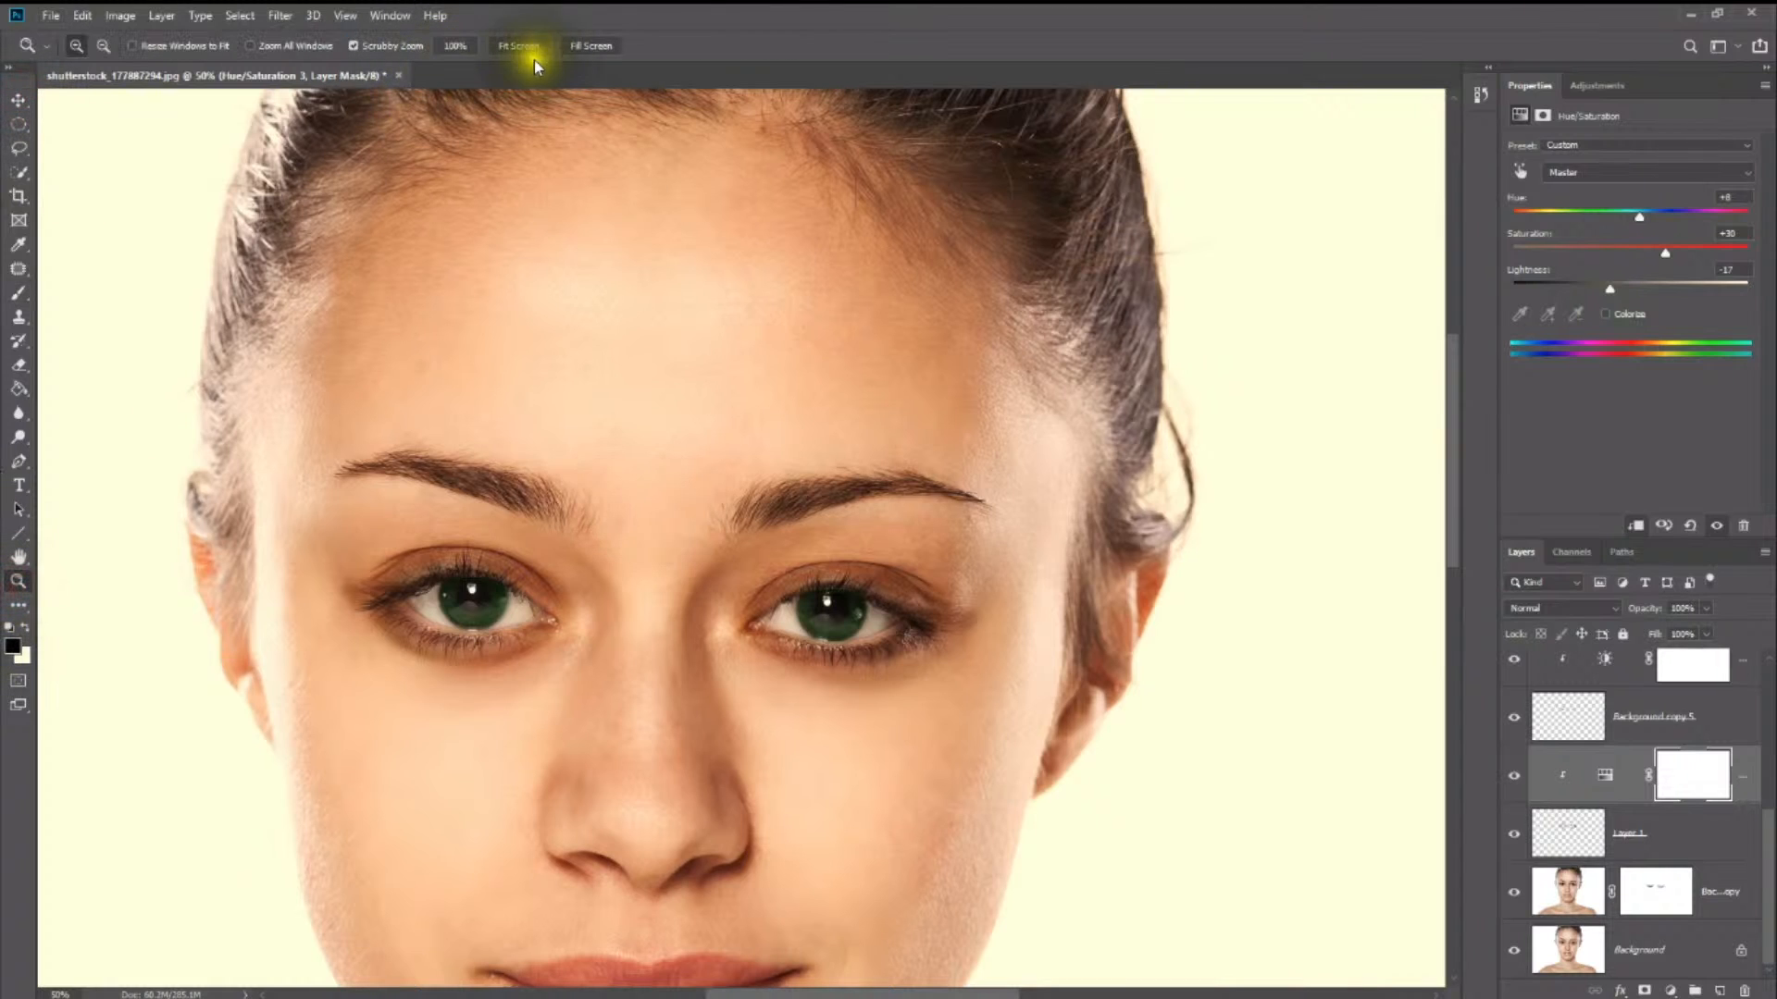
{"action": "left_click", "coordinate": [535, 48]}
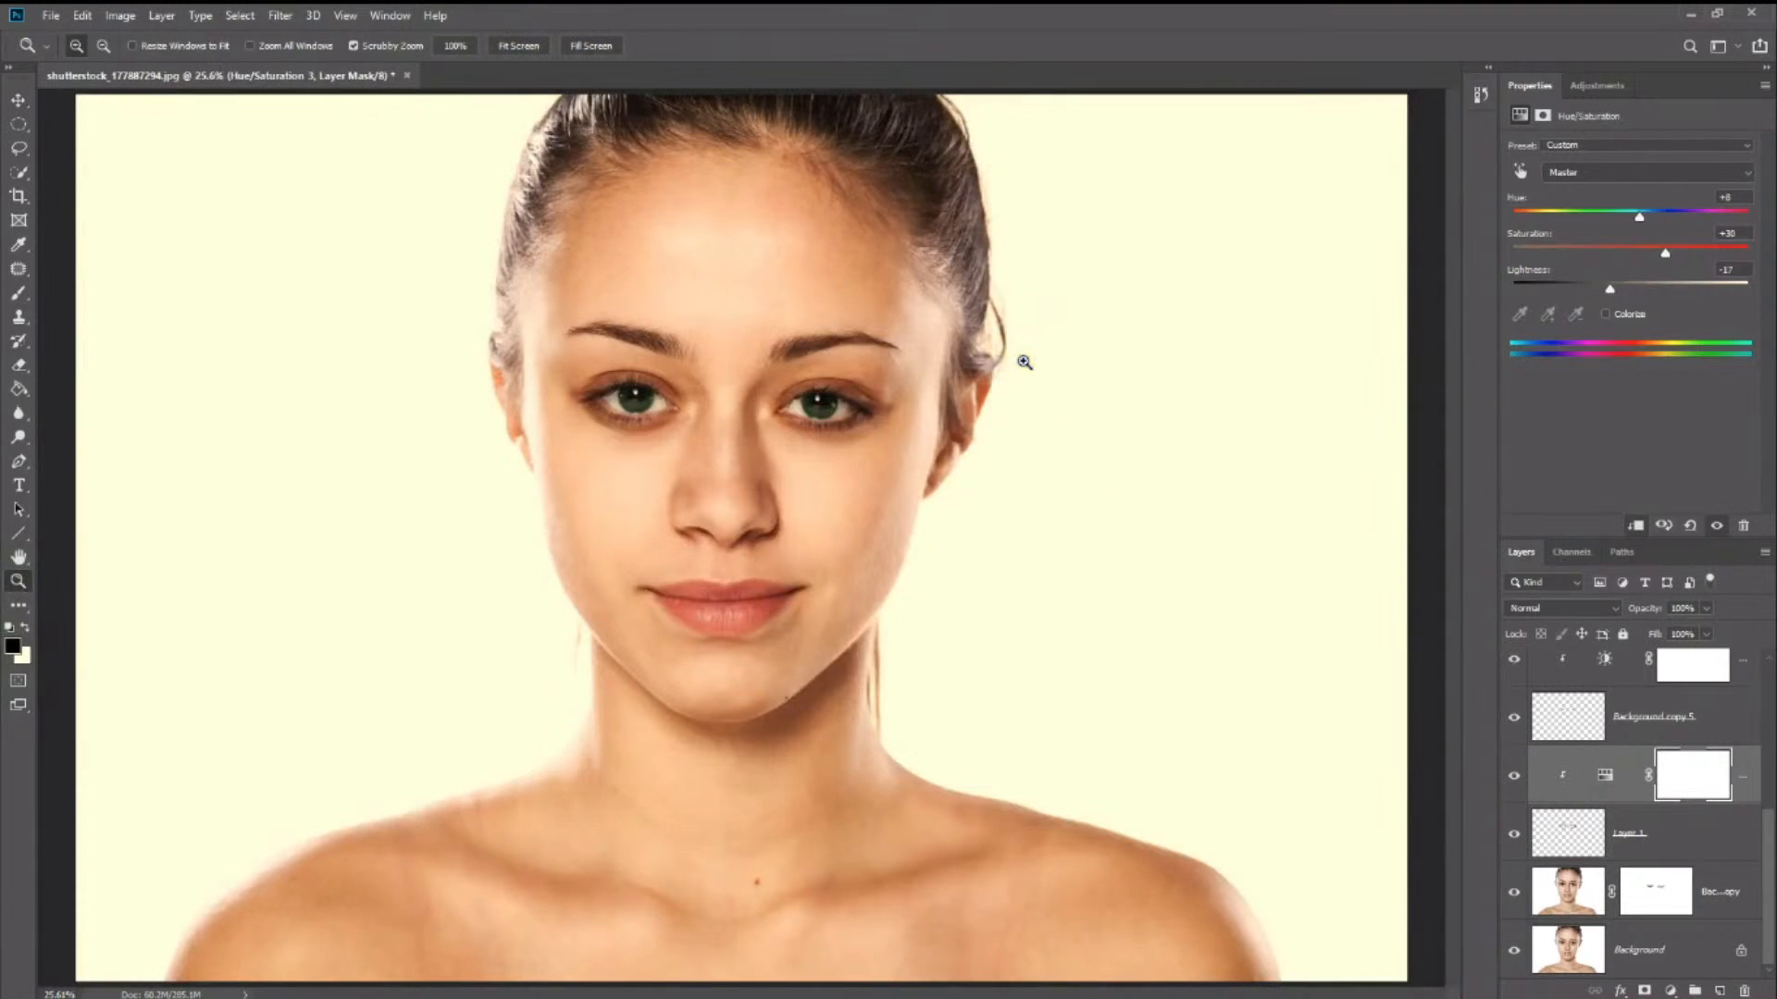
- Group all retouching layers above the Background into a single layer group
{"action": "left_click", "coordinate": [1714, 899]}
{"action": "scroll", "coordinate": [1721, 832], "scroll_direction": "up", "scroll_amount": 2}
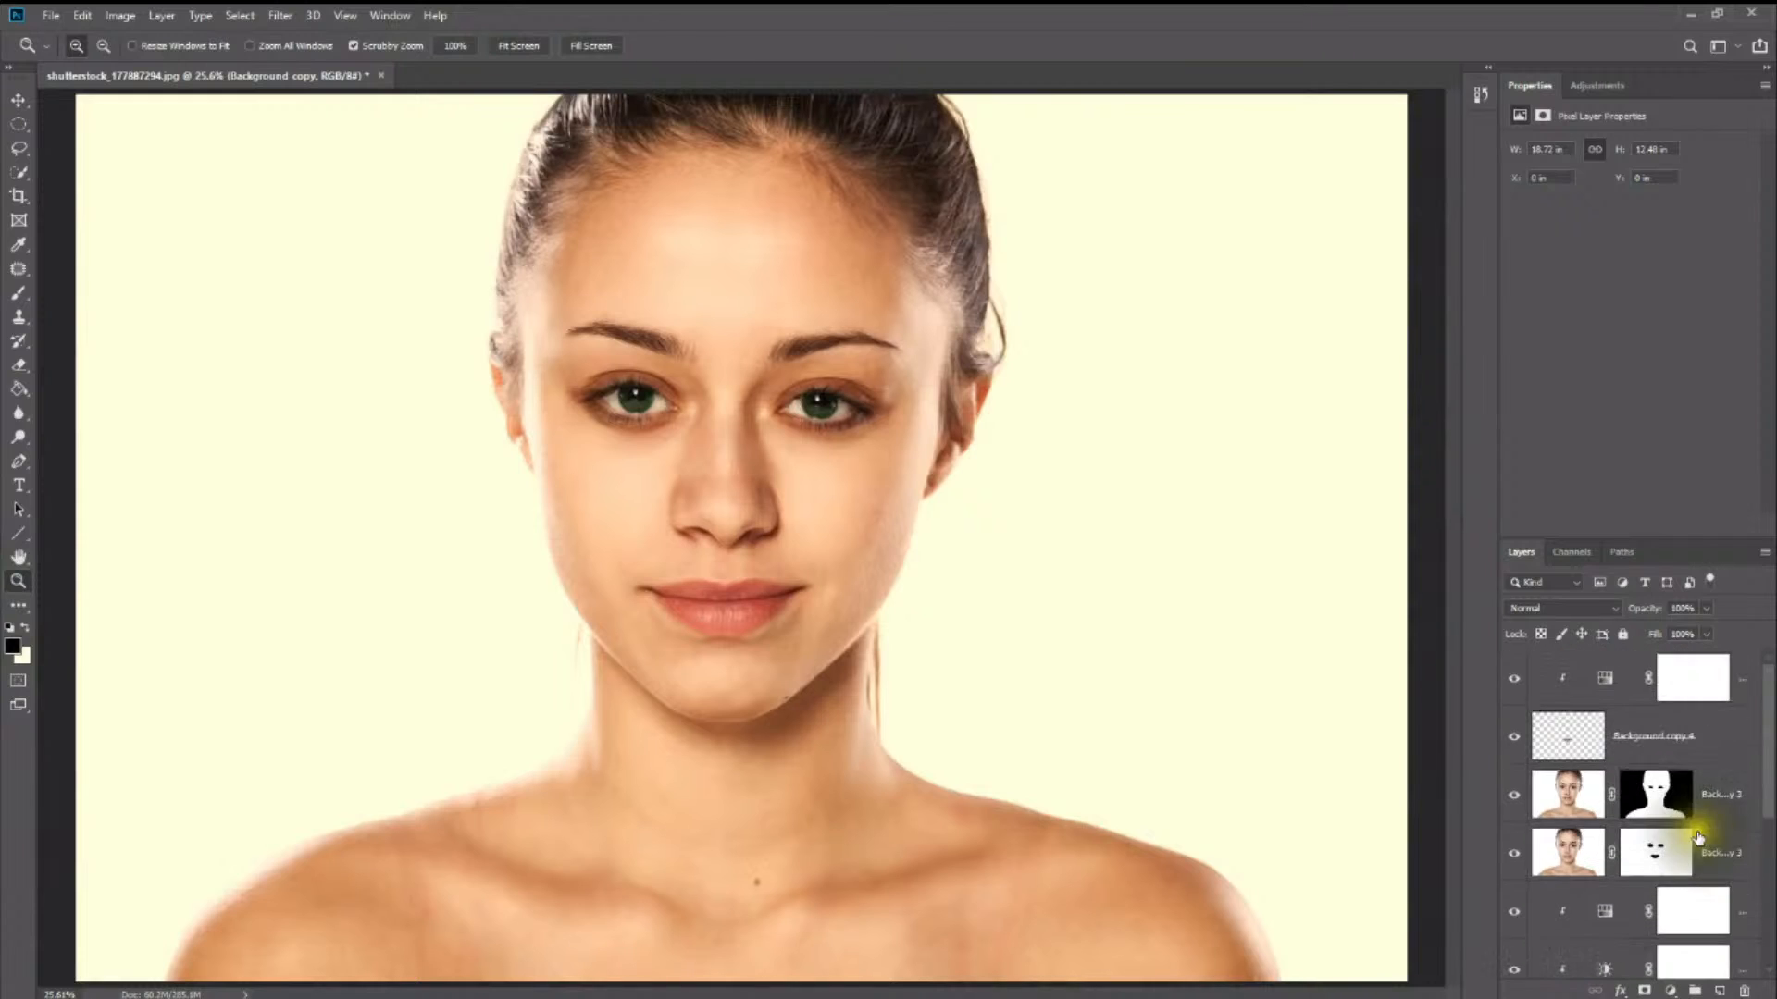
{"action": "left_click", "coordinate": [1634, 692]}
{"action": "left_click_drag", "start_coordinate": [1633, 693], "coordinate": [1695, 985]}
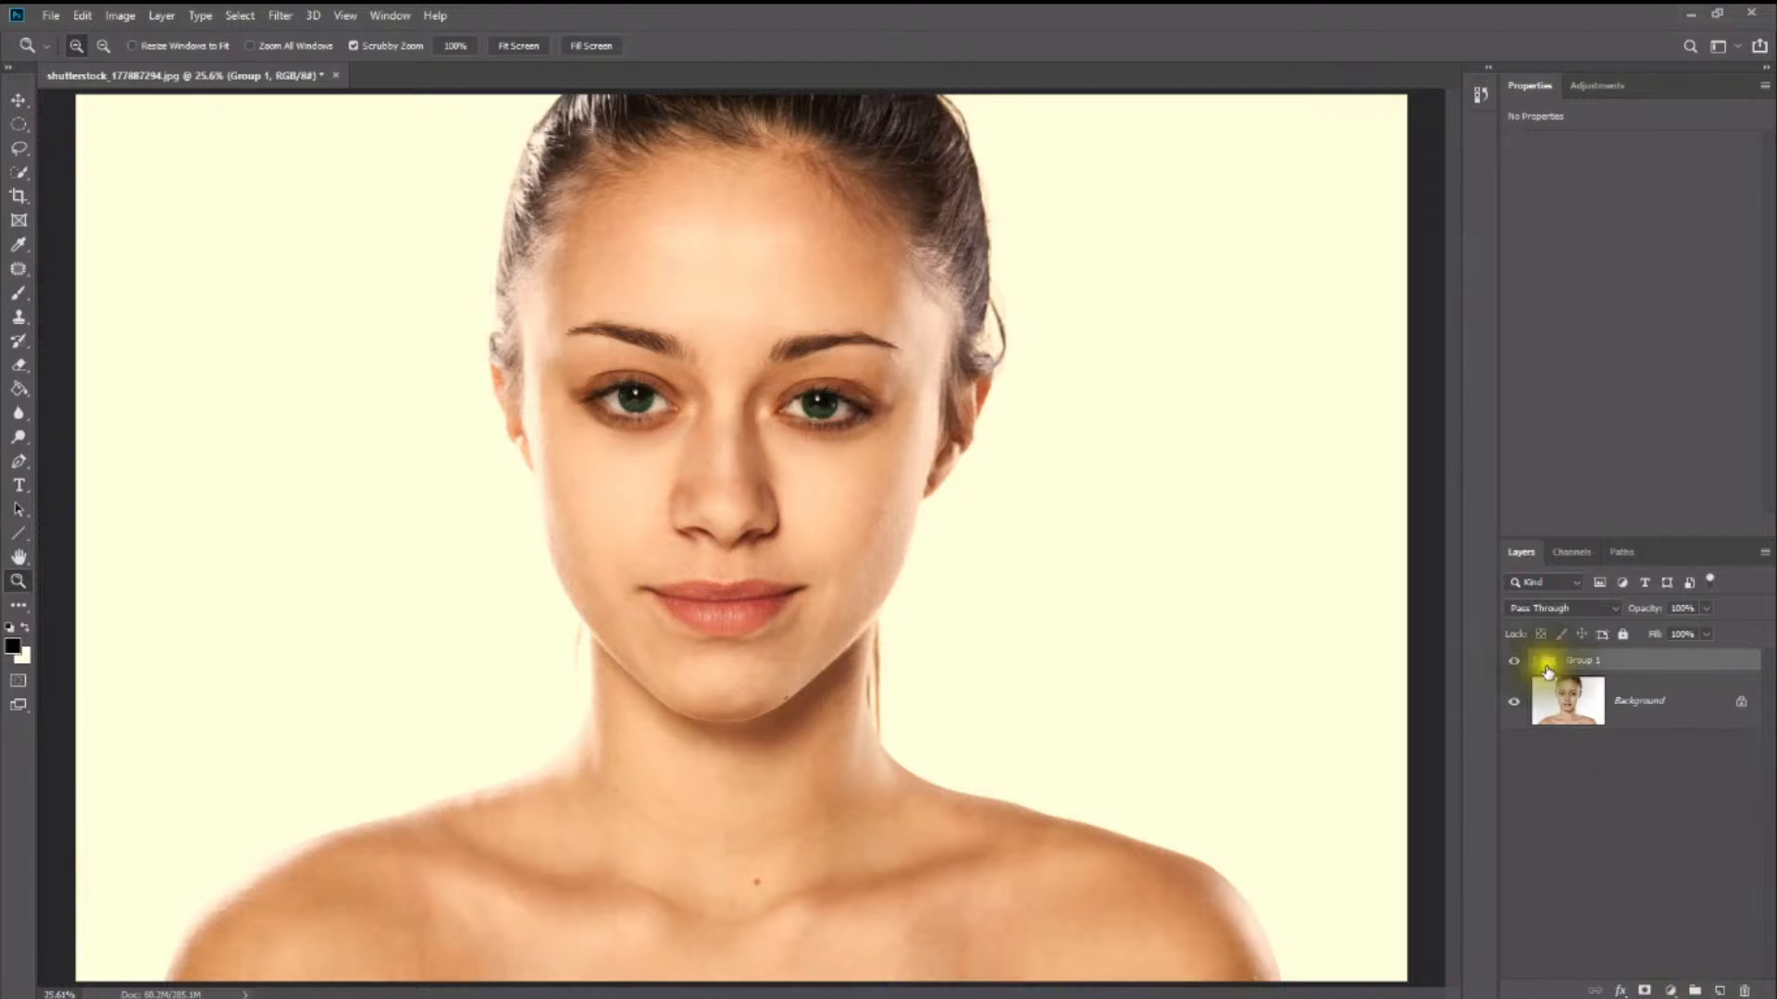
- Toggle the retouching group's visibility repeatedly to compare the portrait before and after the edits
{"action": "left_click", "coordinate": [1511, 667]}
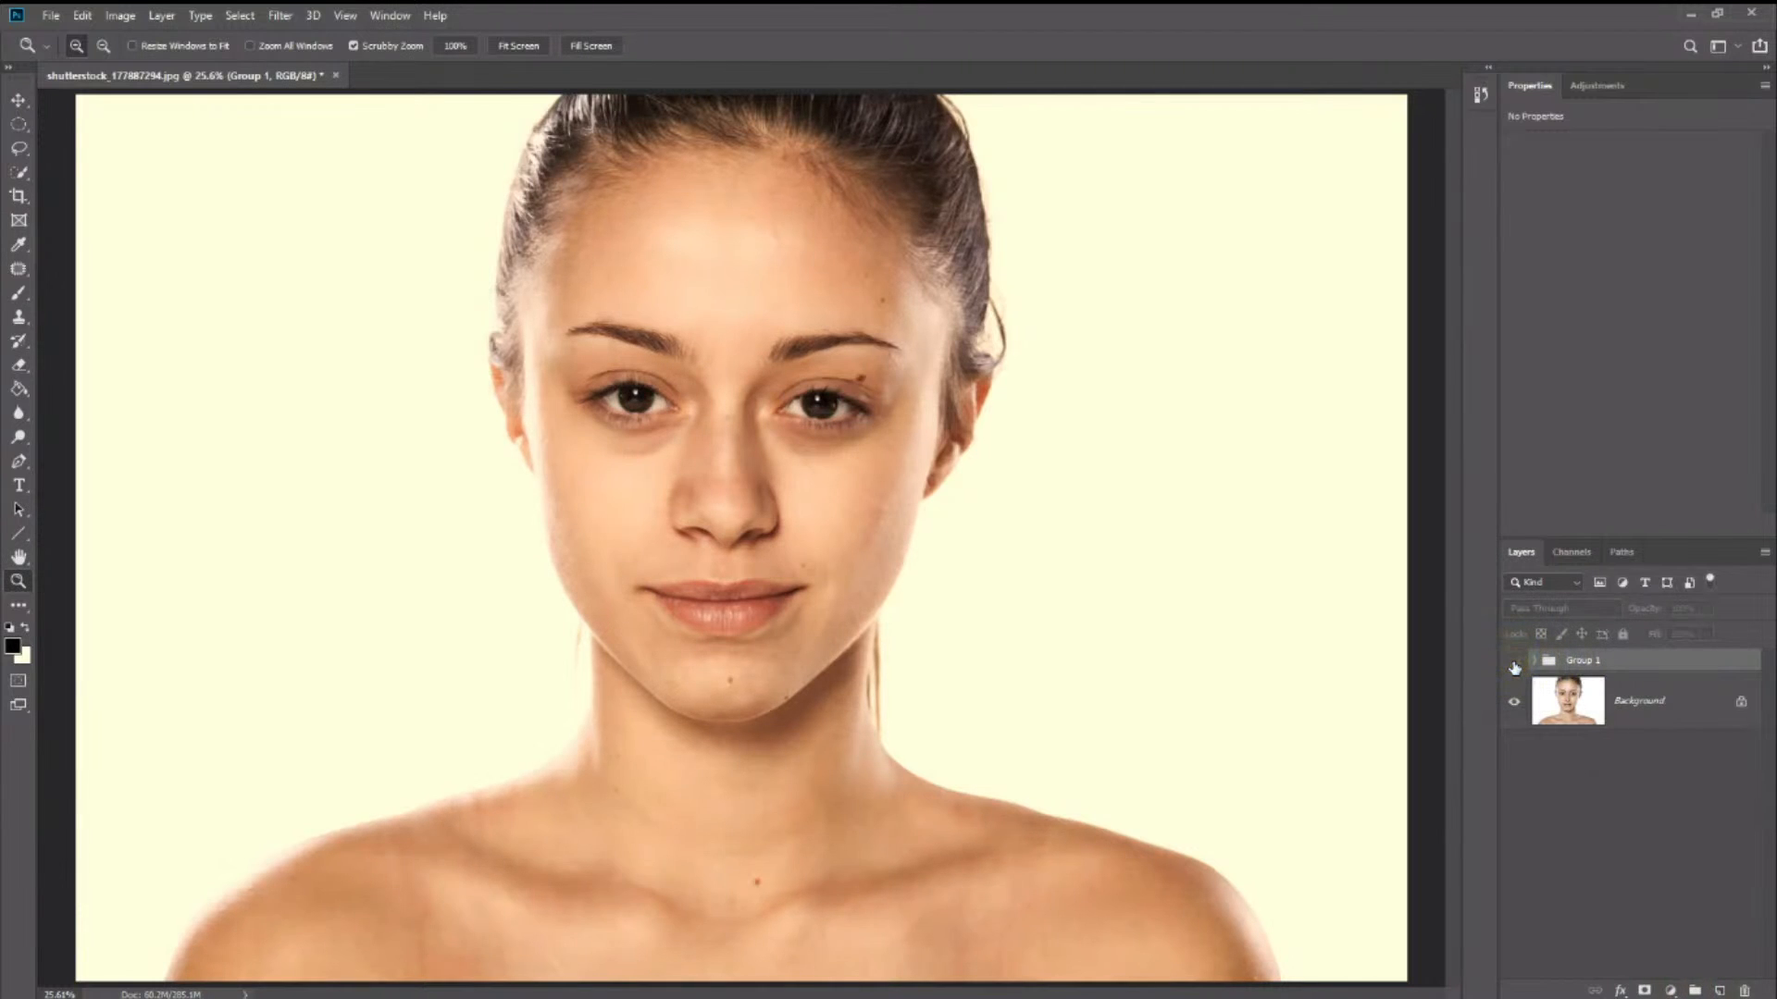
{"action": "left_click", "coordinate": [1514, 663]}
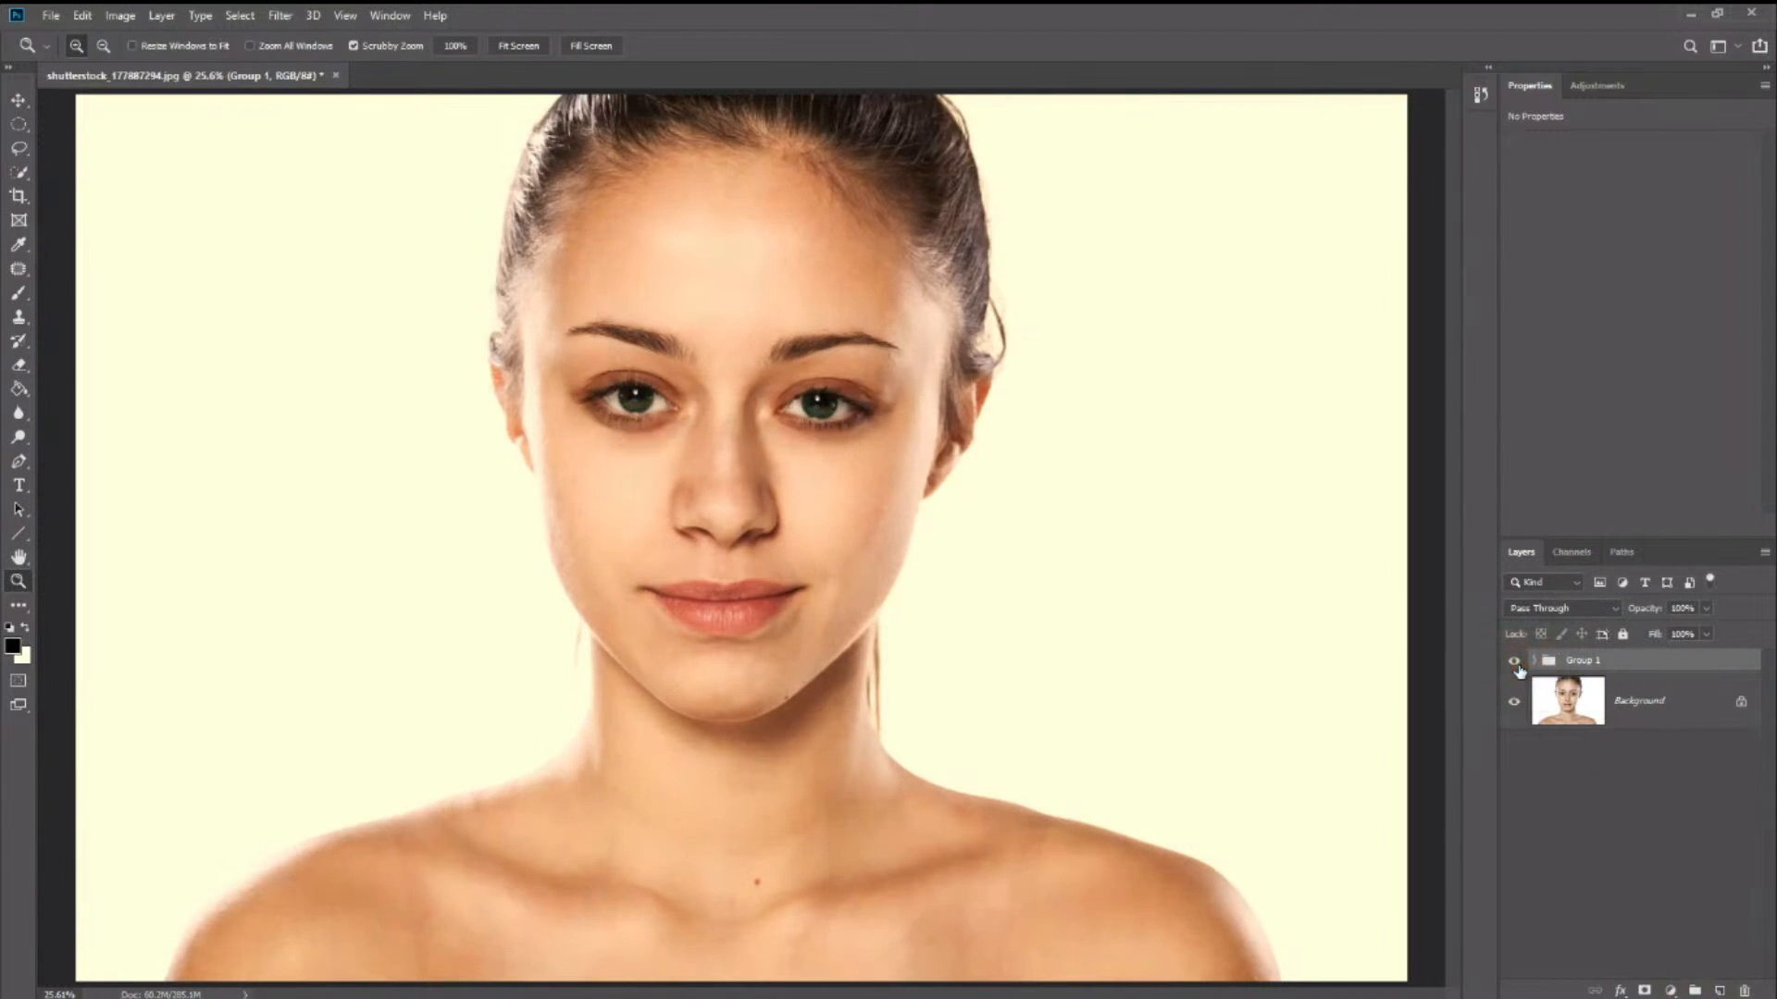
{"action": "left_click", "coordinate": [1515, 662]}
{"action": "left_click", "coordinate": [1515, 662]}
{"action": "left_click", "coordinate": [1521, 666]}
{"action": "left_click", "coordinate": [1522, 667]}
{"action": "left_click", "coordinate": [1523, 669]}
{"action": "left_click", "coordinate": [1522, 668]}
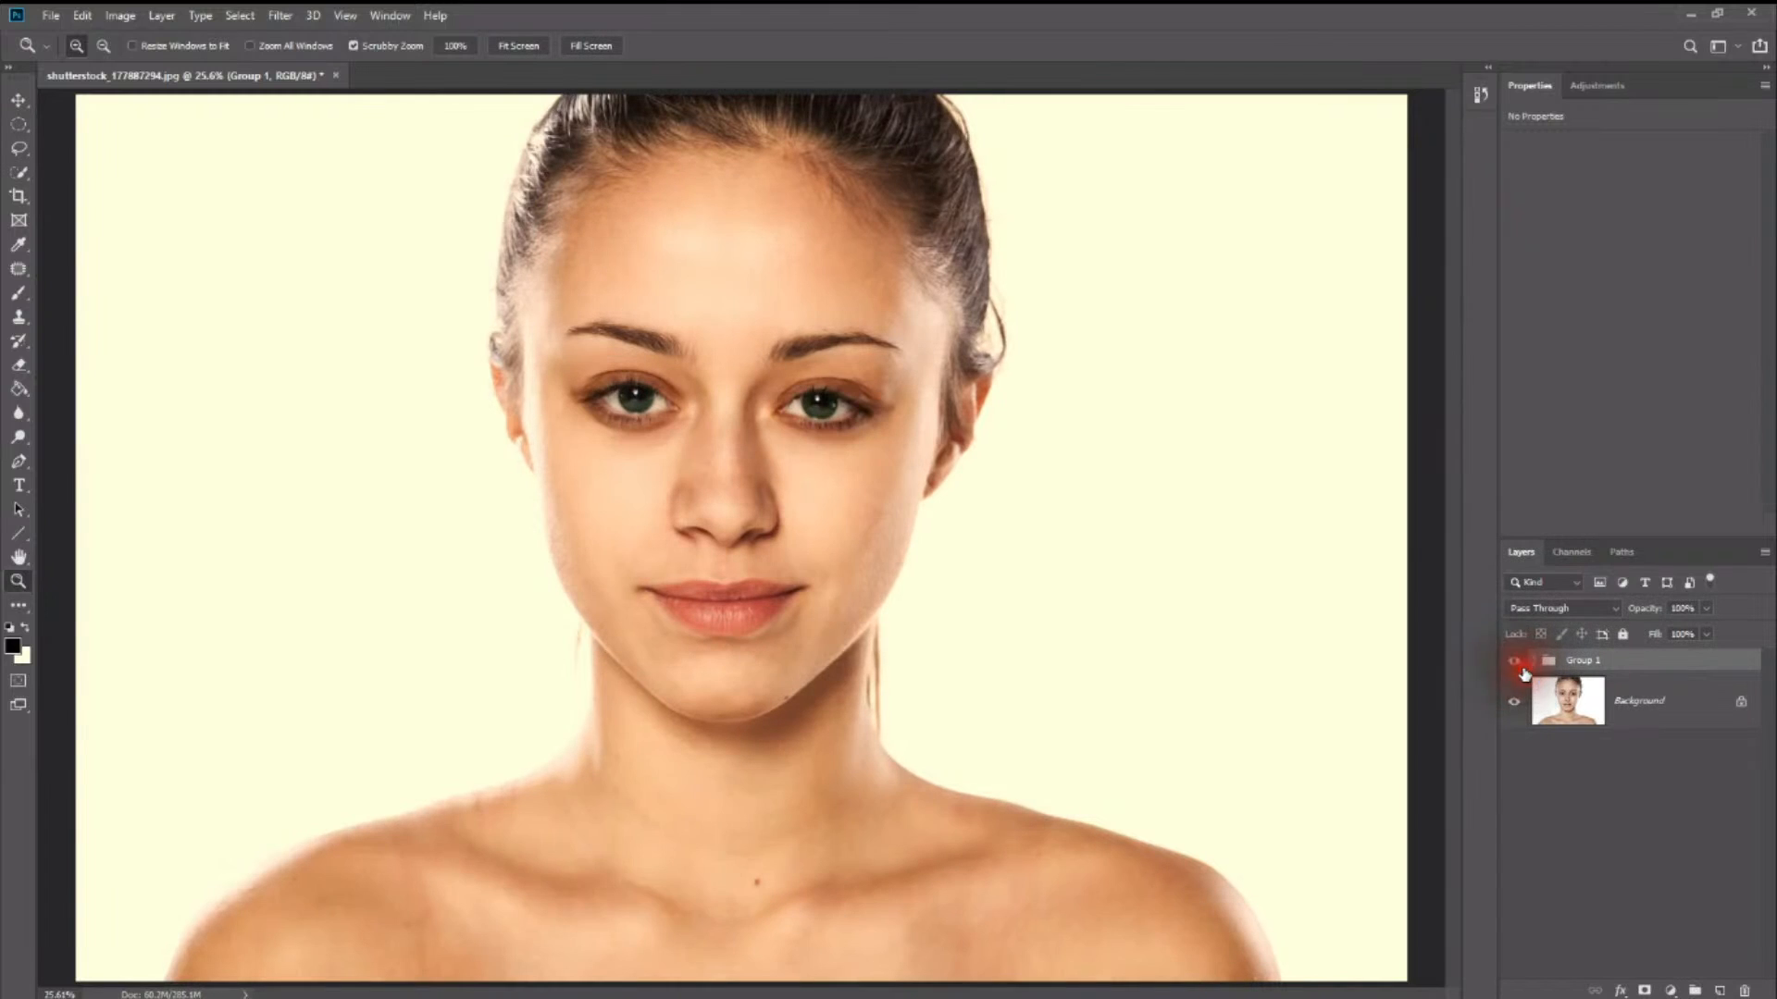
{"action": "left_click", "coordinate": [1523, 668]}
{"action": "left_click", "coordinate": [1522, 668]}
{"action": "left_click", "coordinate": [1522, 667]}
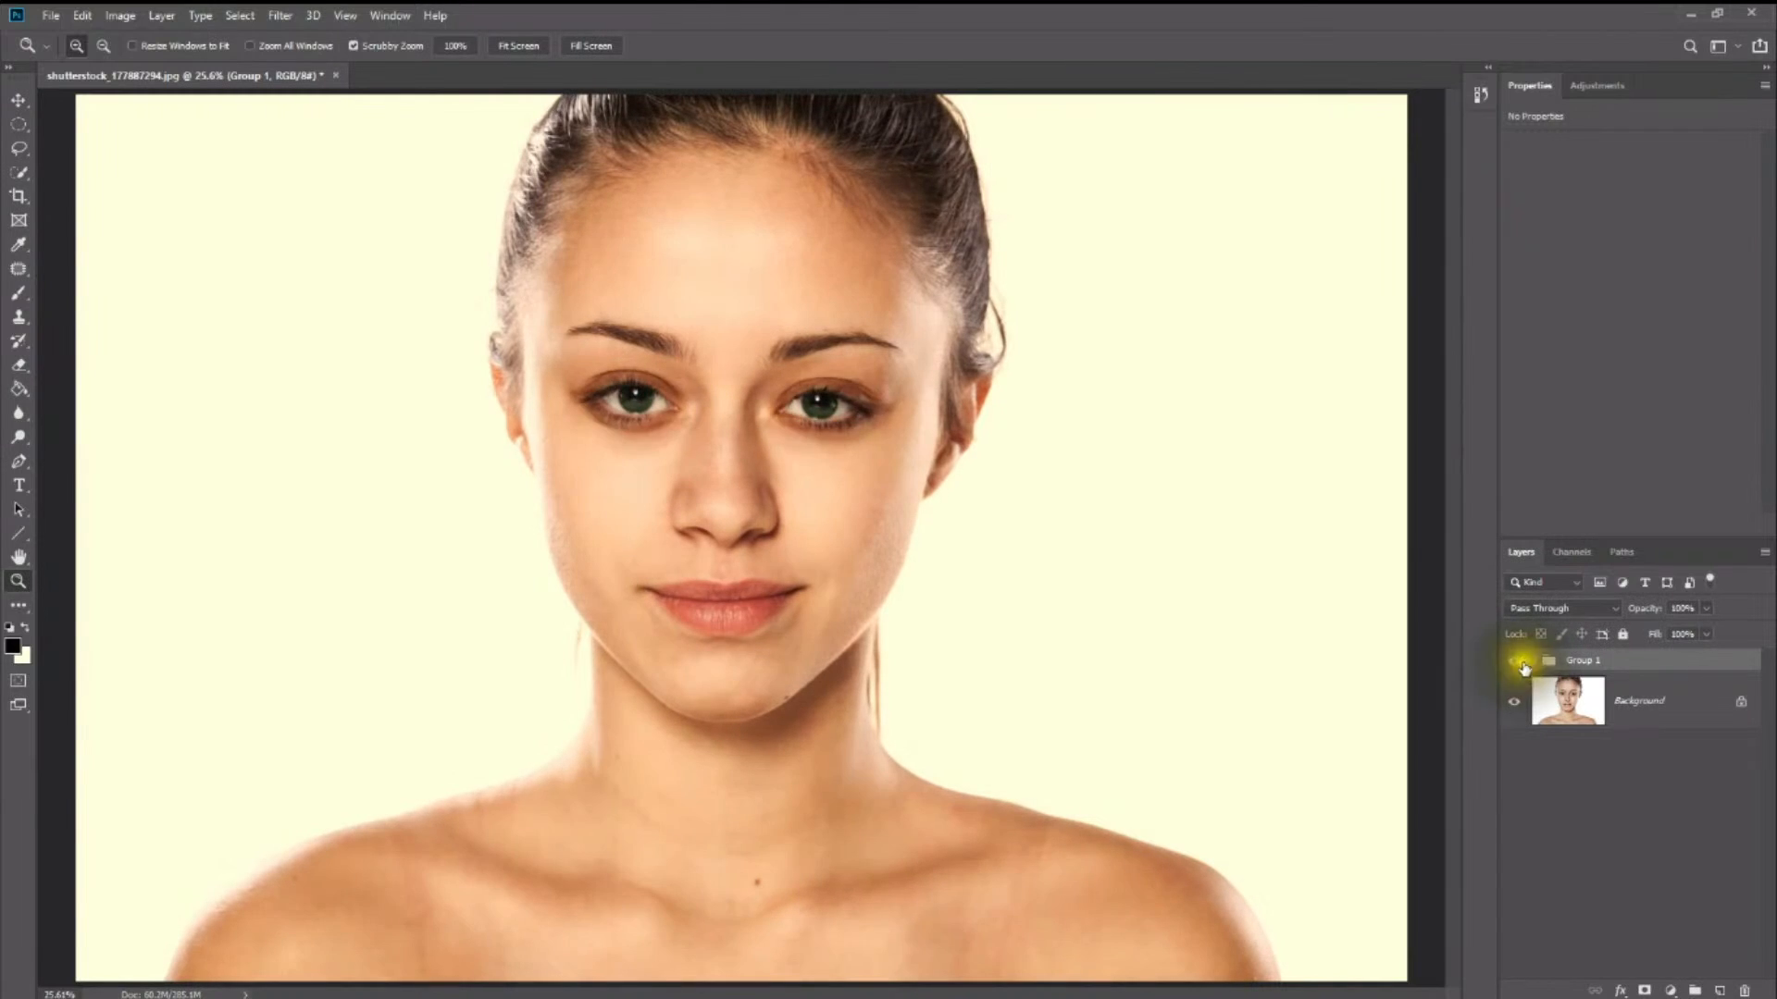
{"action": "left_click", "coordinate": [1522, 666]}
{"action": "left_click", "coordinate": [1523, 667]}
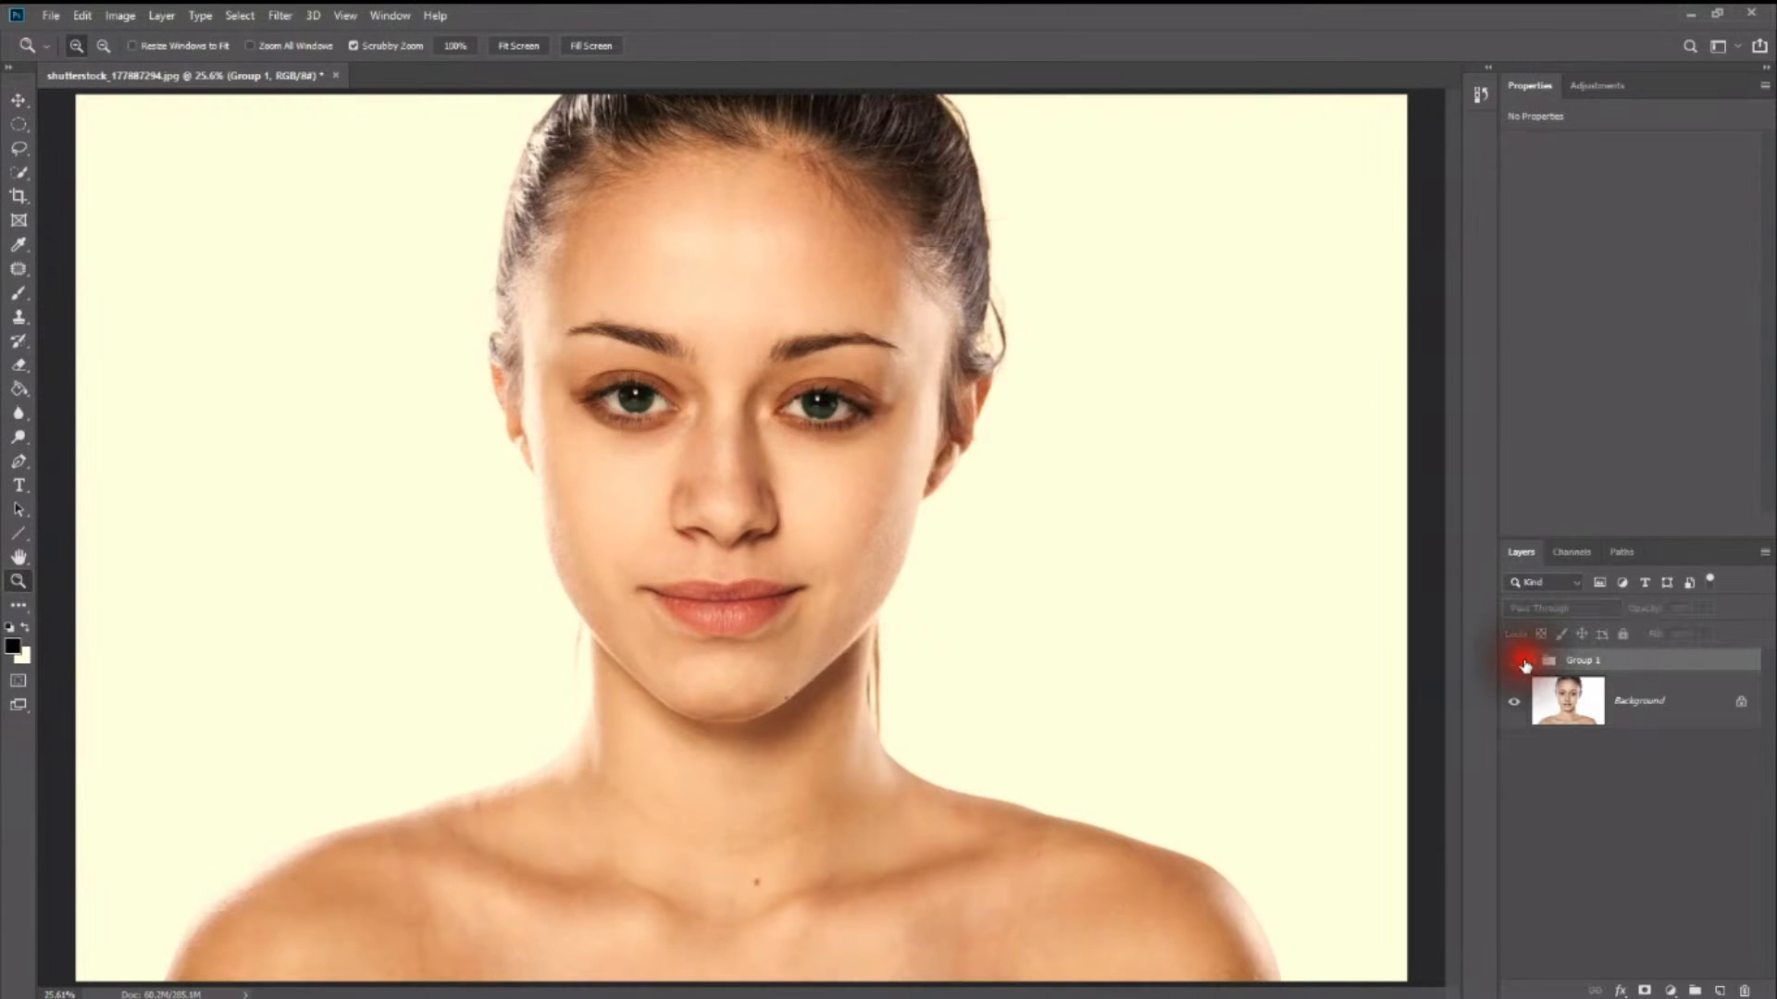
- Hide and show the retouching layer group several more times to check the retouched face against the original photo, leaving the group shown
{"action": "left_click", "coordinate": [1522, 667]}
{"action": "left_click", "coordinate": [1523, 667]}
{"action": "left_click", "coordinate": [1522, 667]}
{"action": "left_click", "coordinate": [1522, 667]}
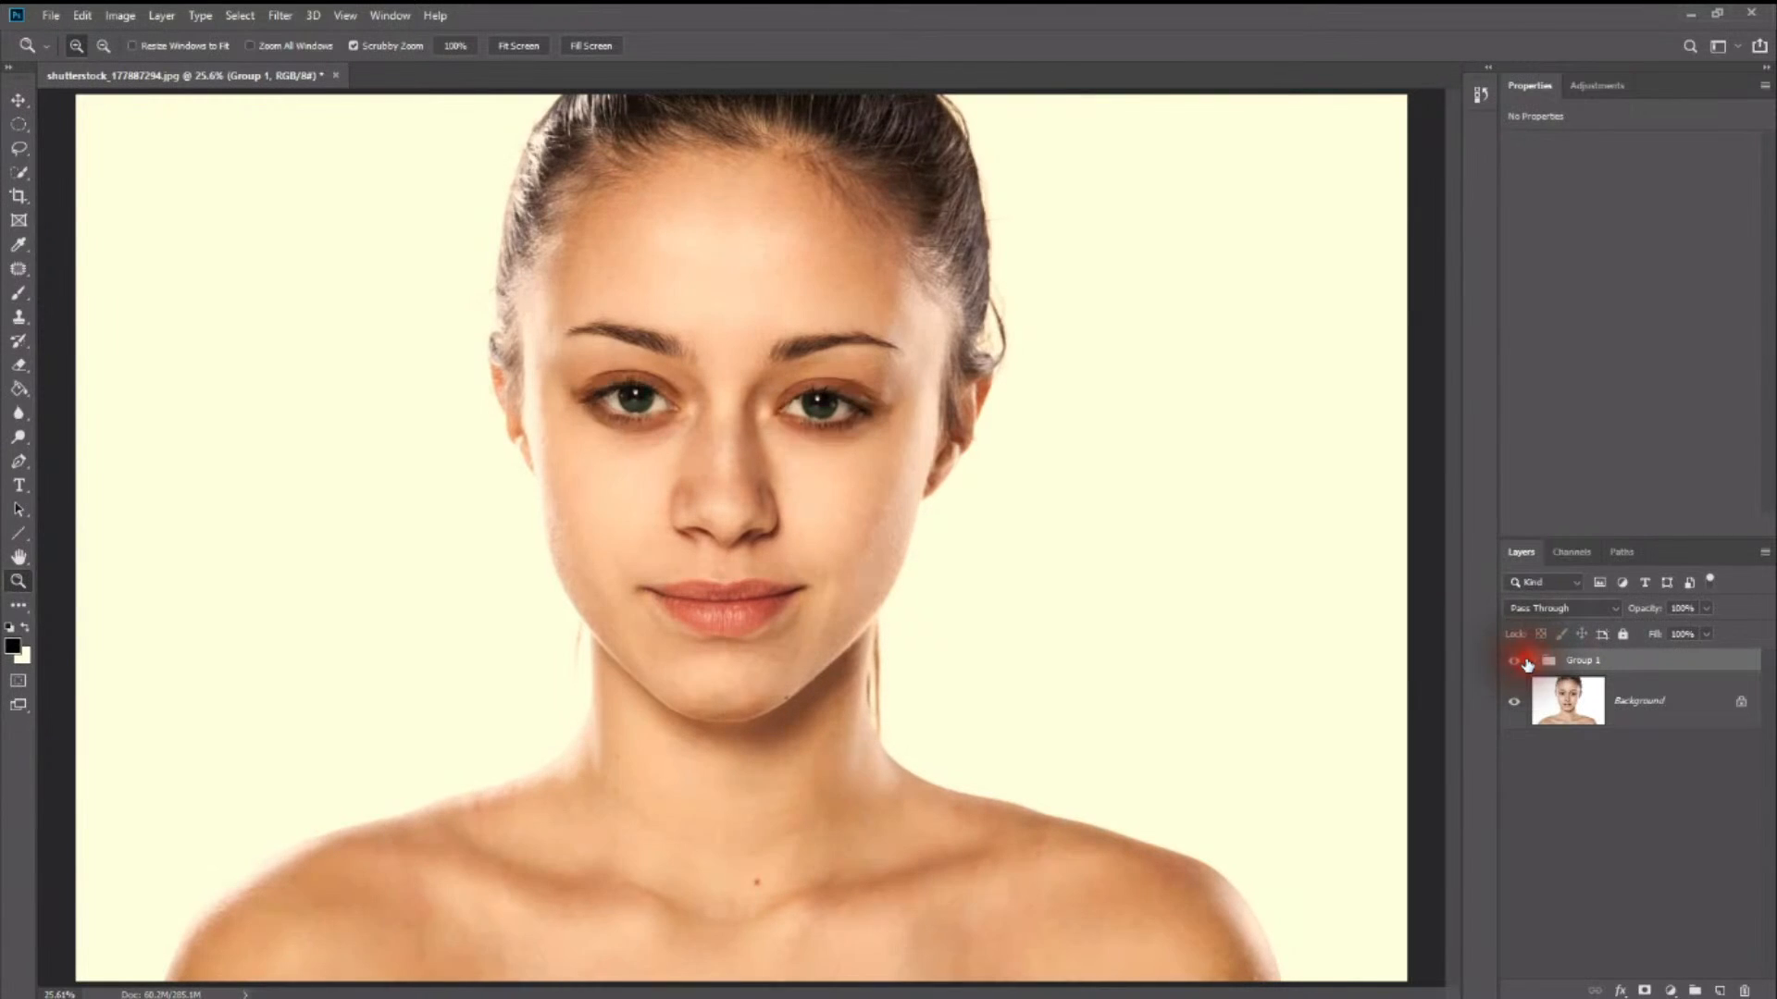
{"action": "left_click", "coordinate": [1522, 667]}
{"action": "left_click", "coordinate": [1523, 662]}
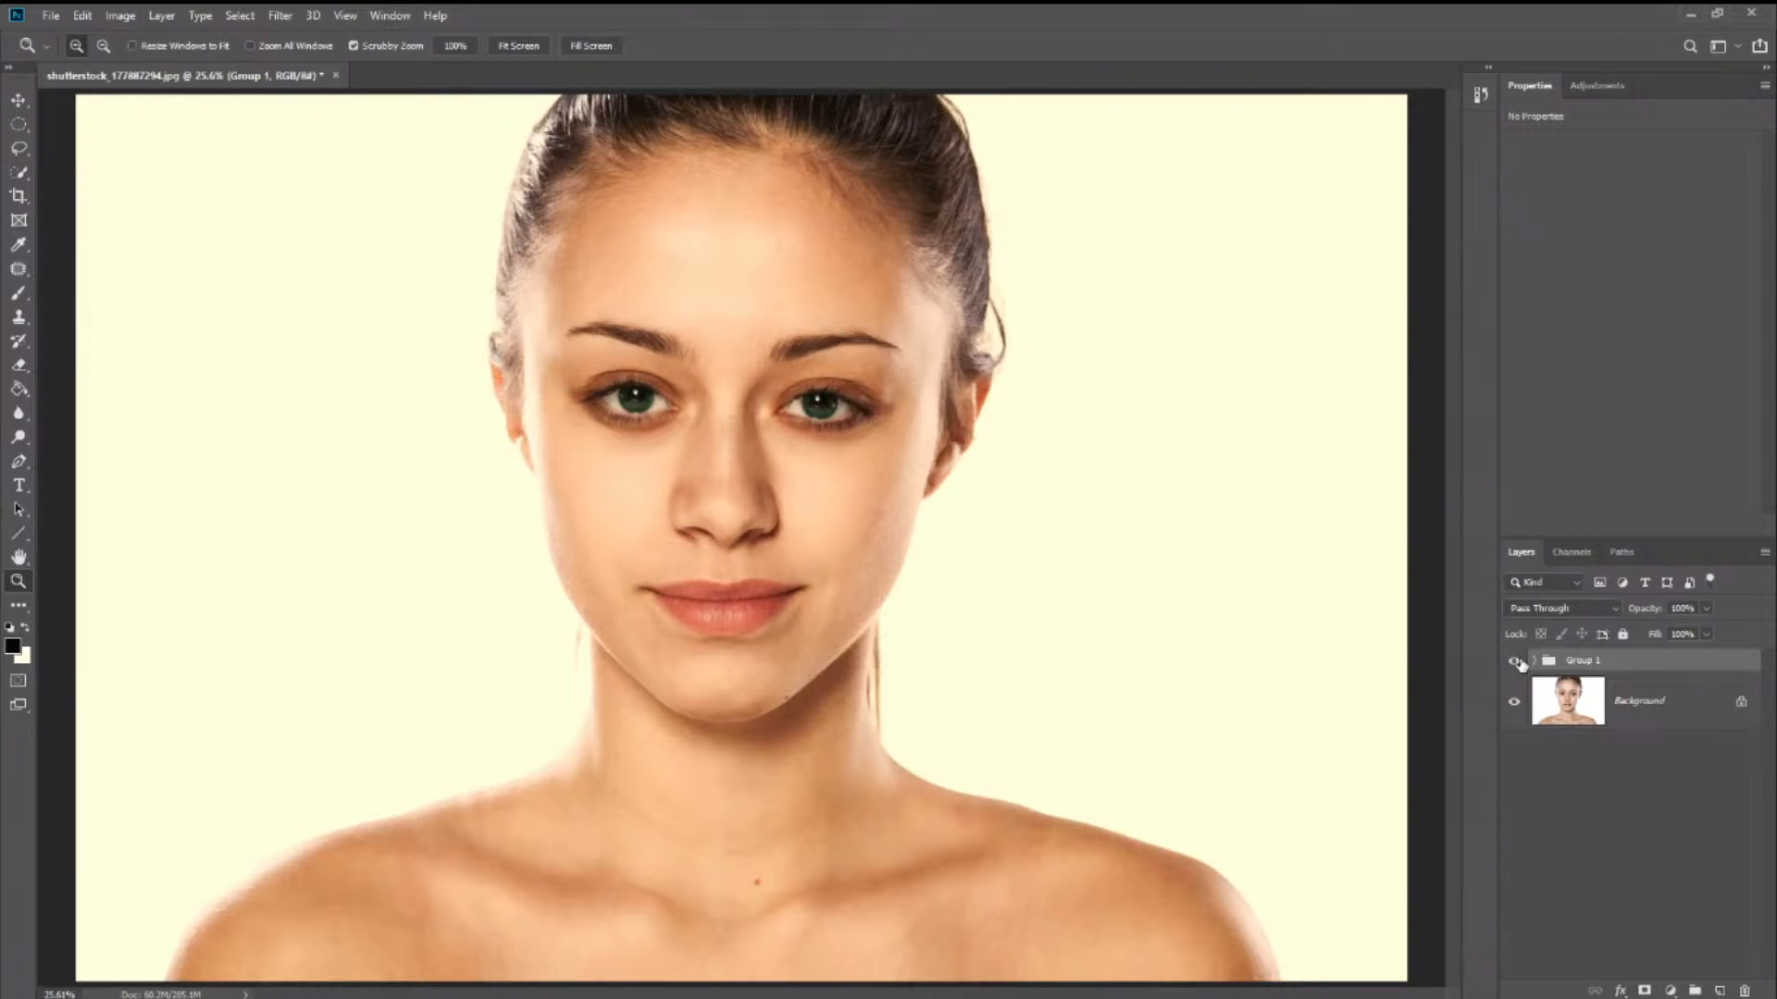
{"action": "left_click", "coordinate": [1515, 662]}
{"action": "left_click", "coordinate": [1515, 662]}
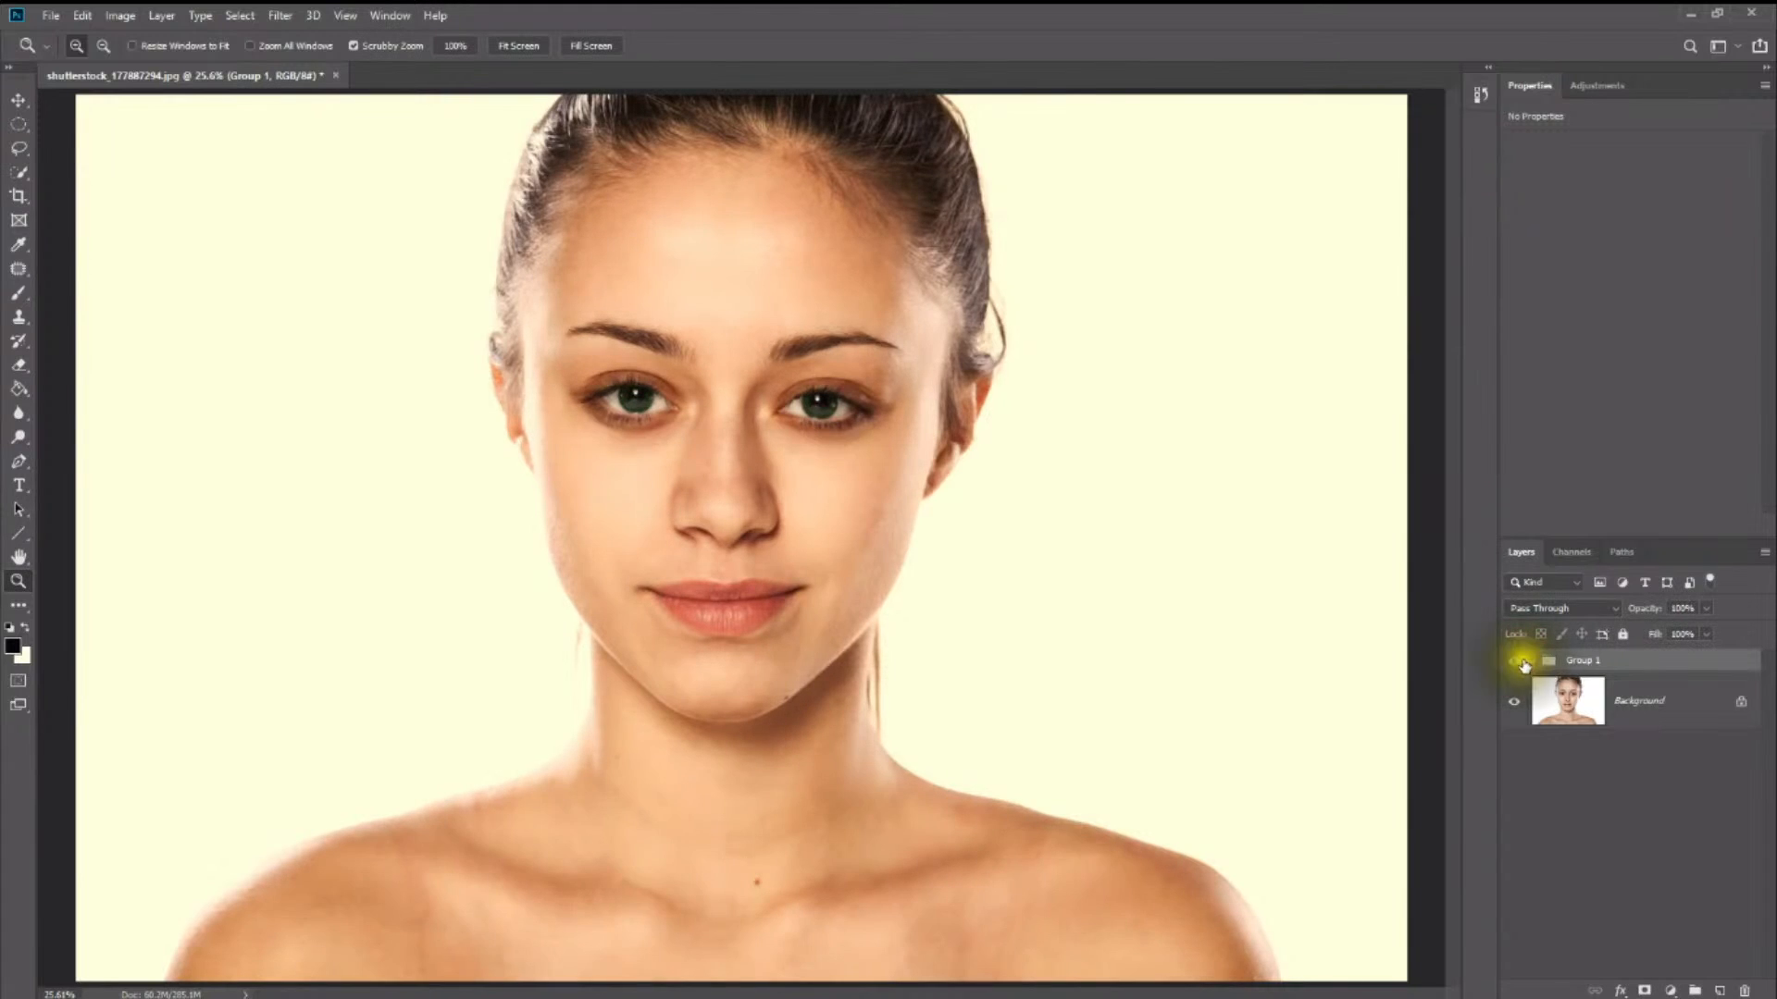
{"action": "left_click", "coordinate": [1515, 661]}
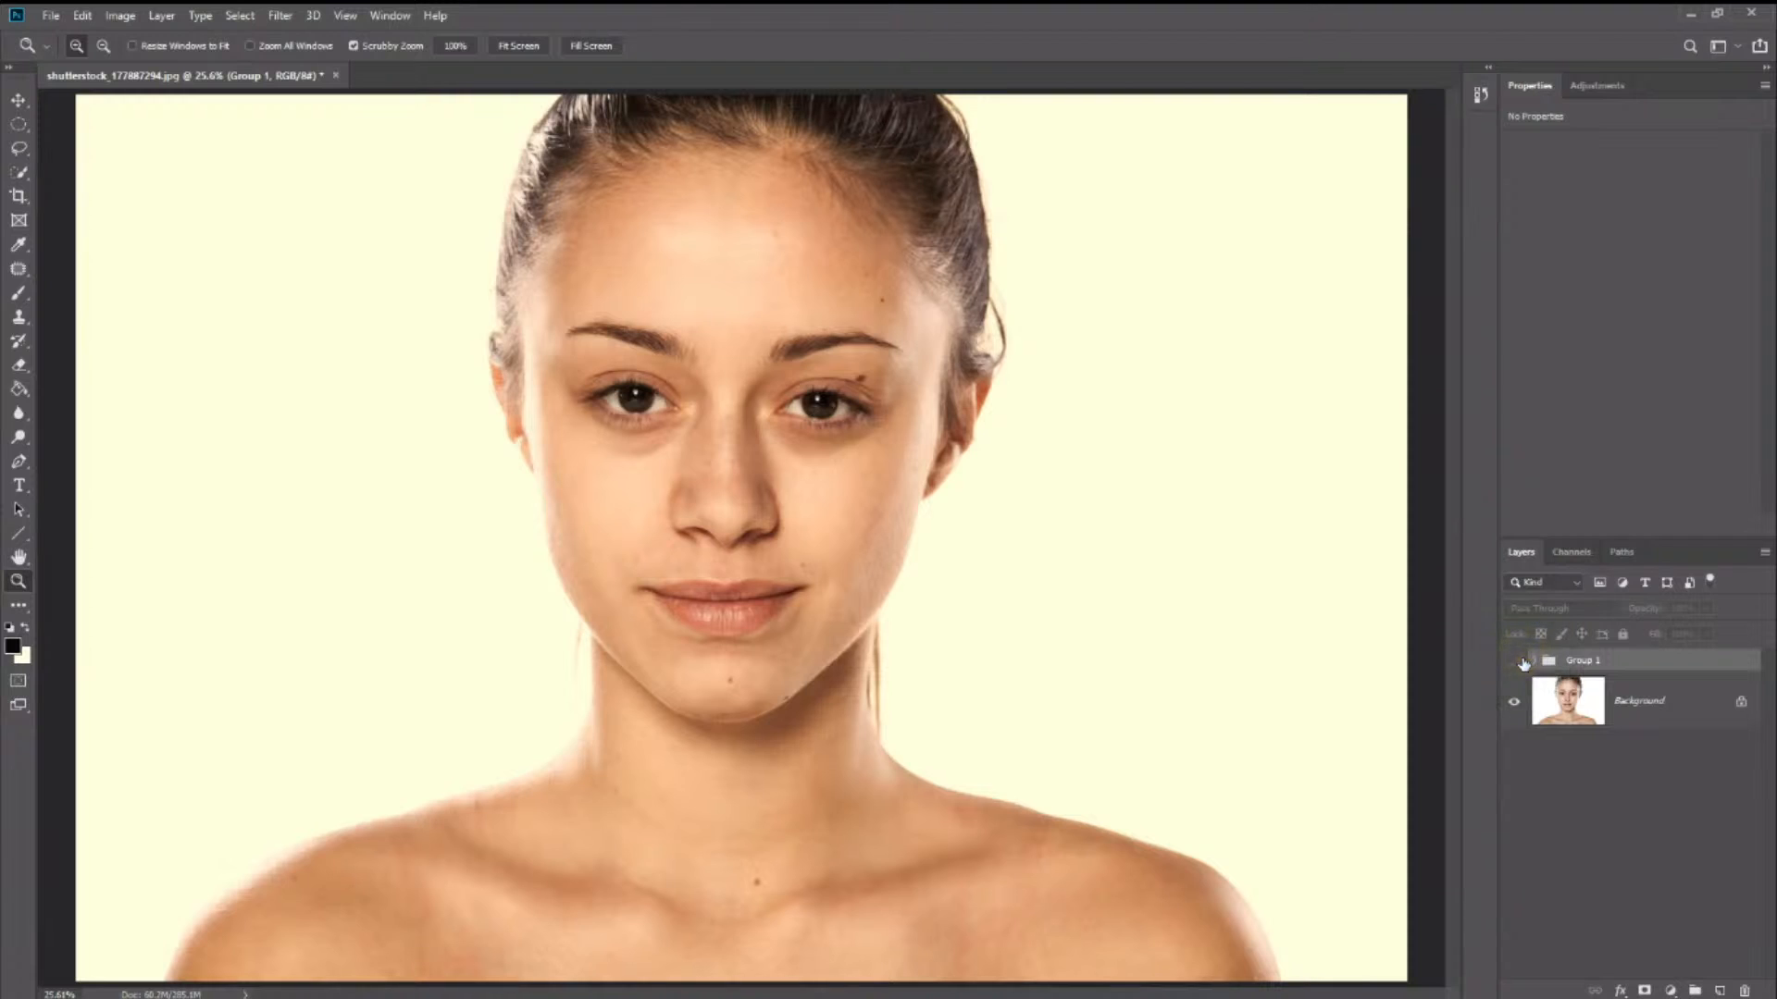
{"action": "left_click", "coordinate": [1515, 660]}
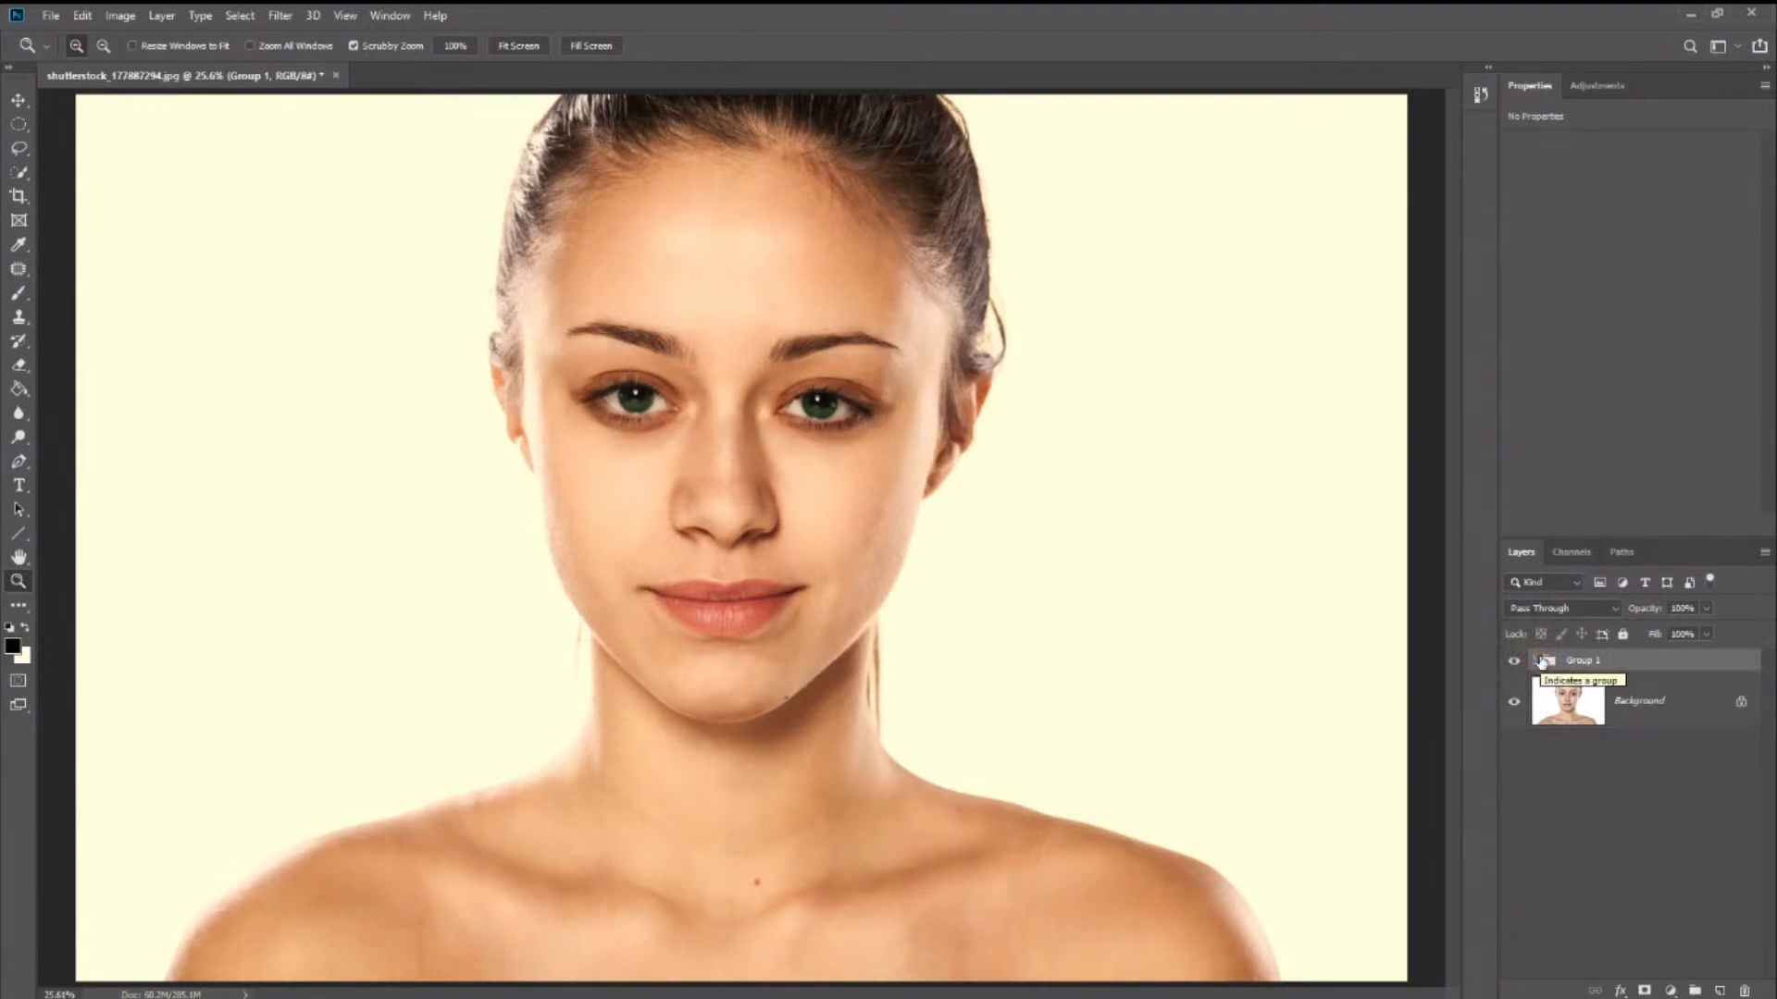
{"action": "left_click", "coordinate": [1542, 660]}
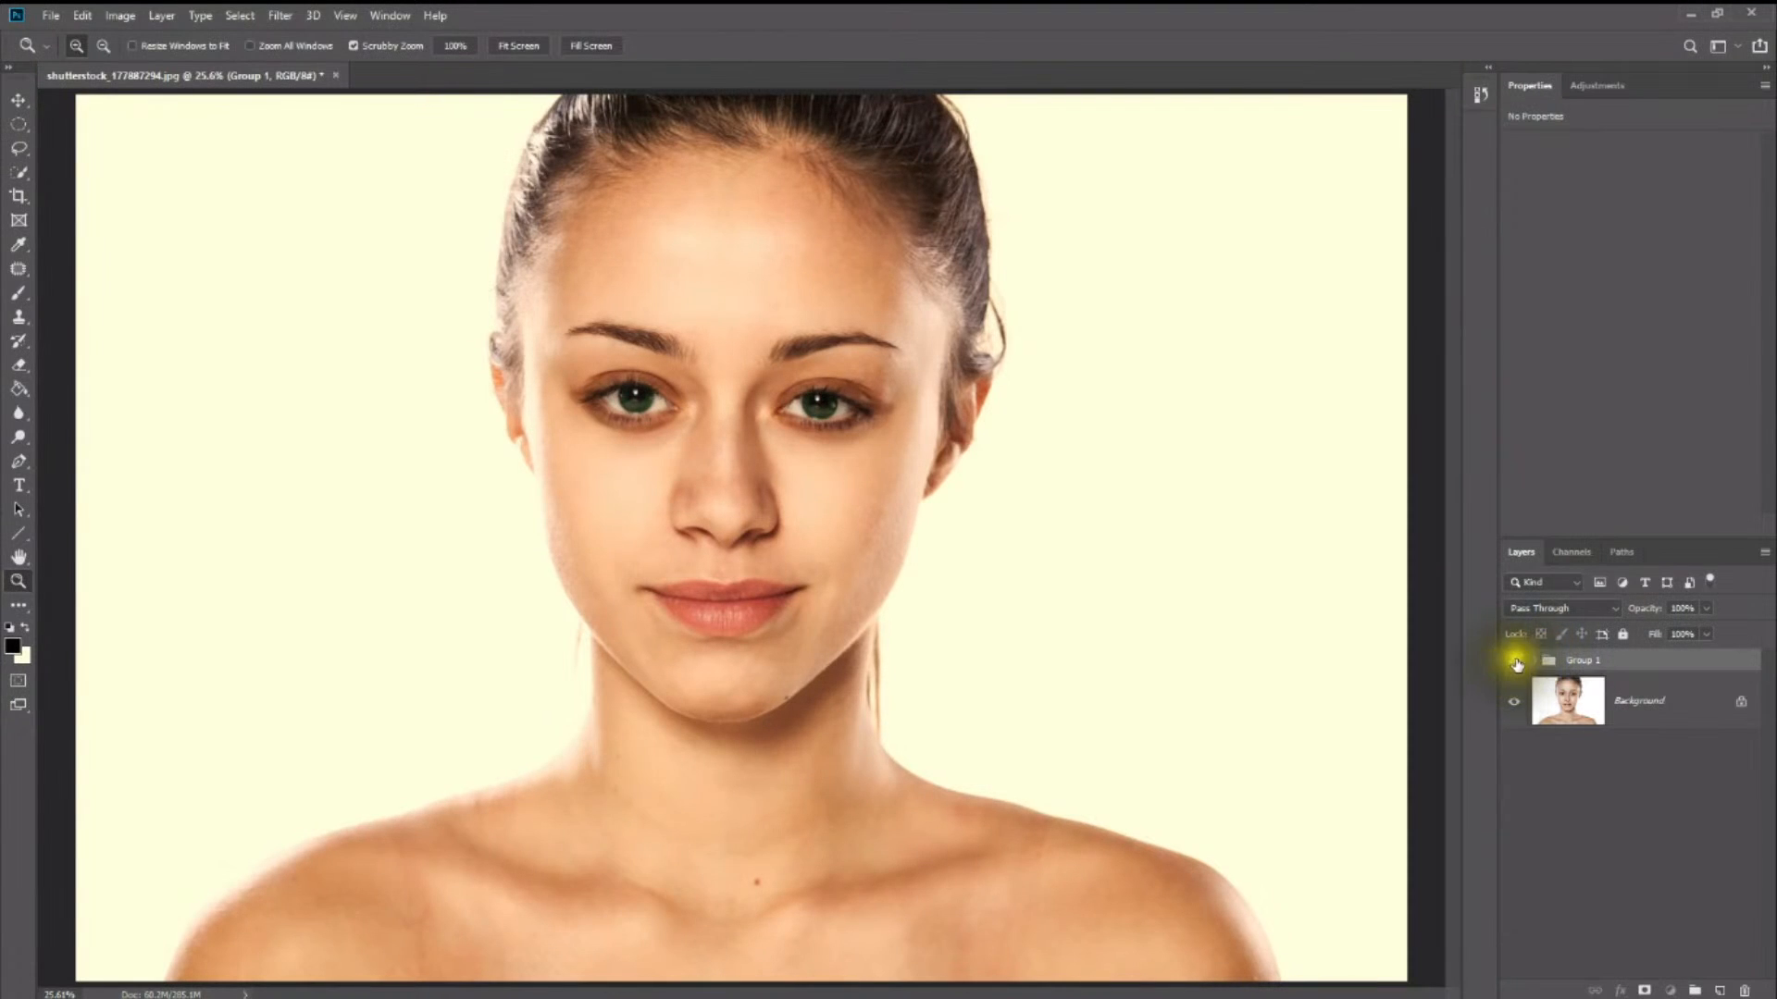
{"action": "left_click", "coordinate": [1514, 662]}
{"action": "left_click", "coordinate": [1516, 661]}
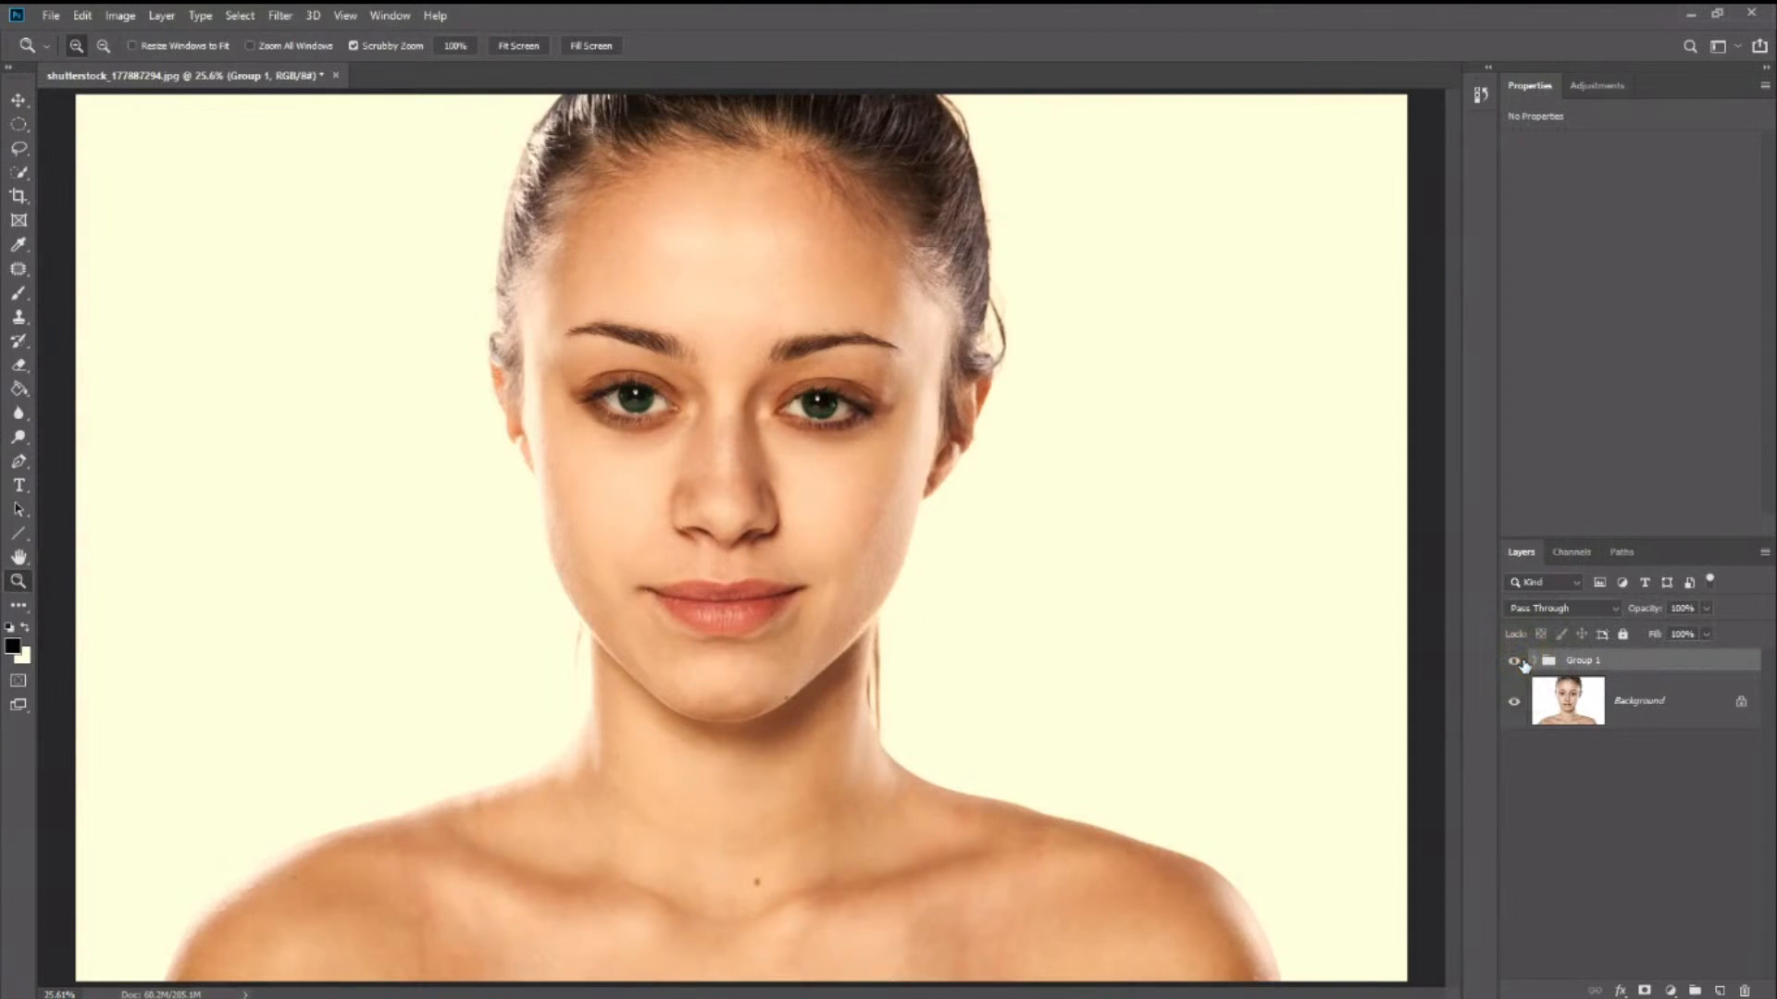